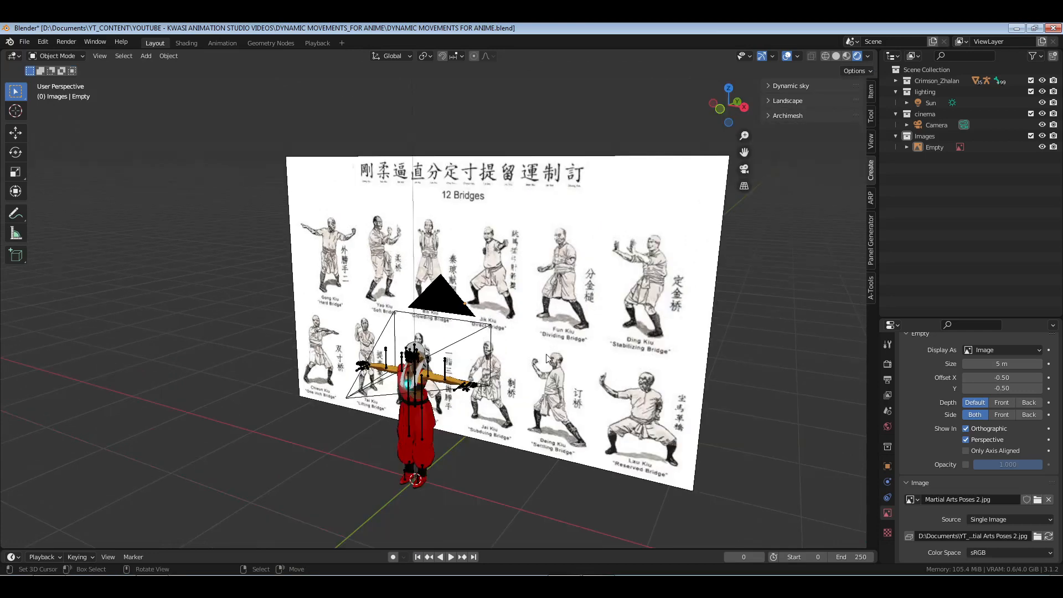
Examine the twelve martial arts stances on the 12 Bridges reference image behind the character from several angles.
middle_click_drag(567, 363, 538, 378)
scroll(568, 366, "up", 1)
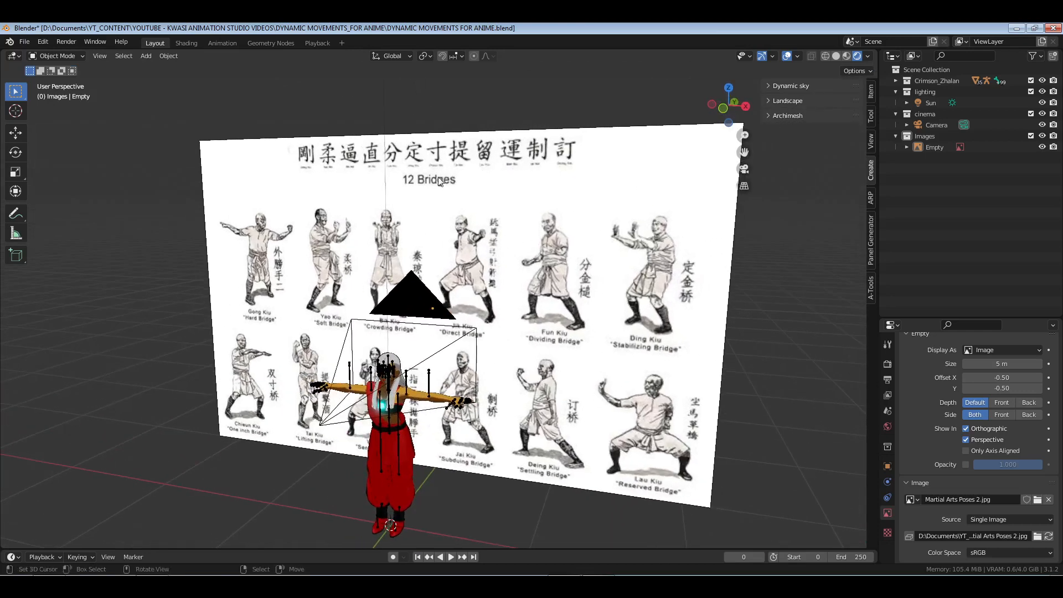
middle_click_drag(453, 200, 473, 317, "shift")
scroll(480, 330, "up", 6)
scroll(472, 321, "down", 3)
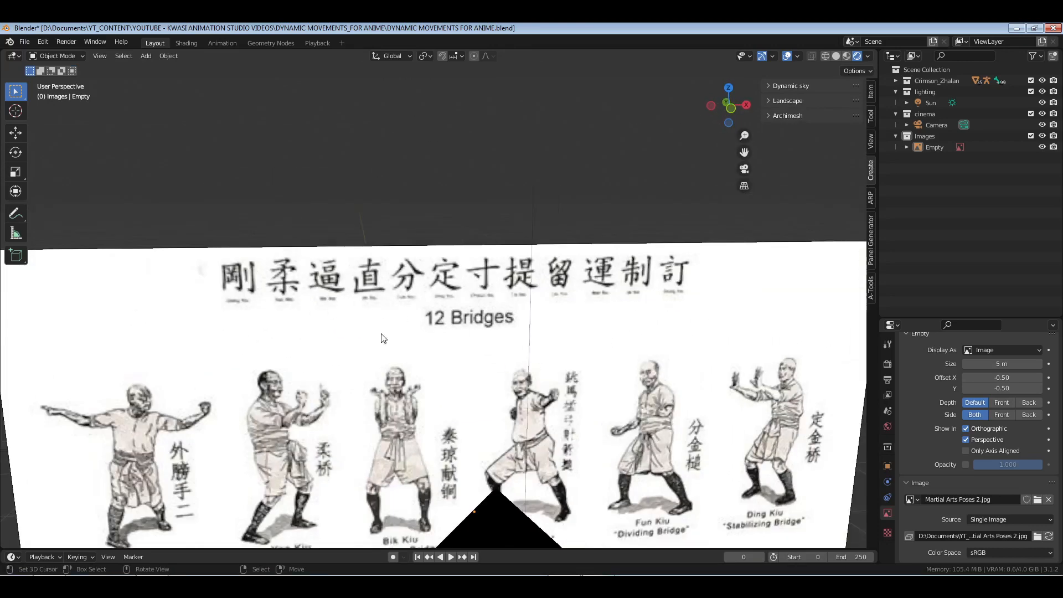
scroll(613, 338, "down", 3)
middle_click_drag(612, 387, 646, 290, "shift")
scroll(332, 410, "up", 4)
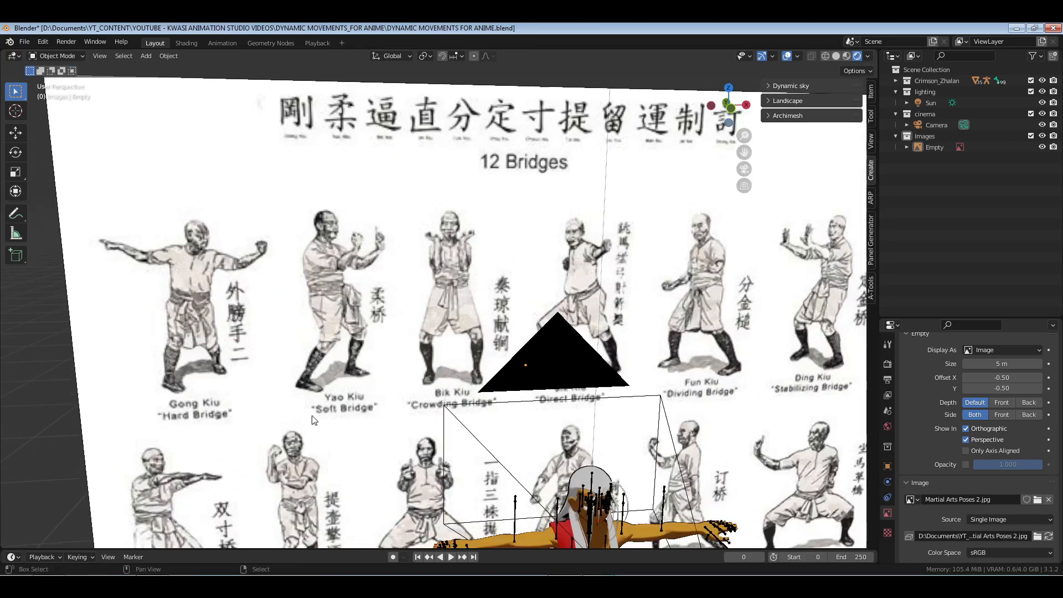
middle_click_drag(313, 420, 375, 358, "shift")
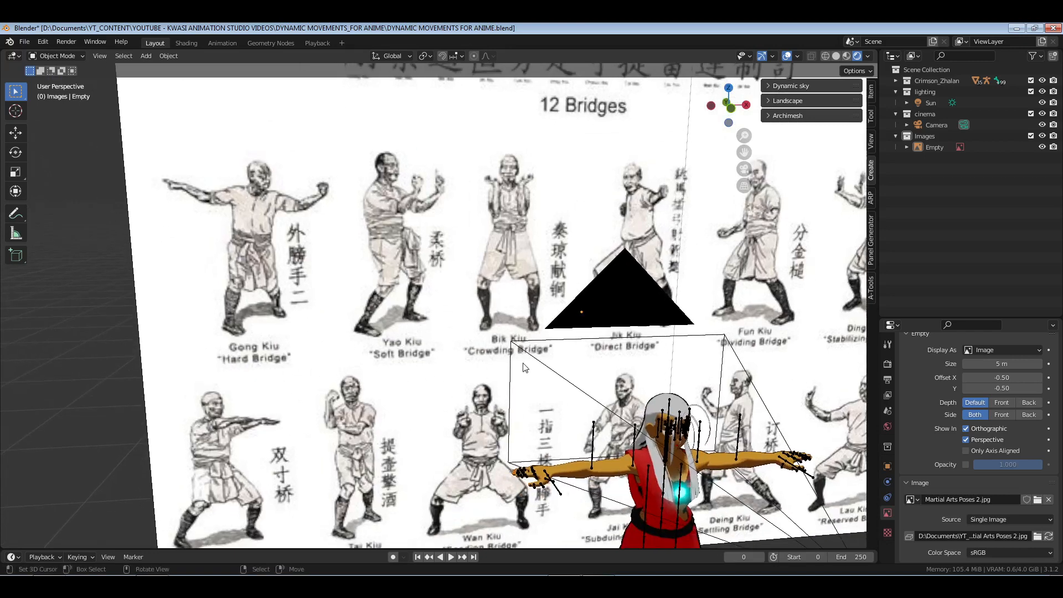
middle_click_drag(682, 367, 501, 340, "shift")
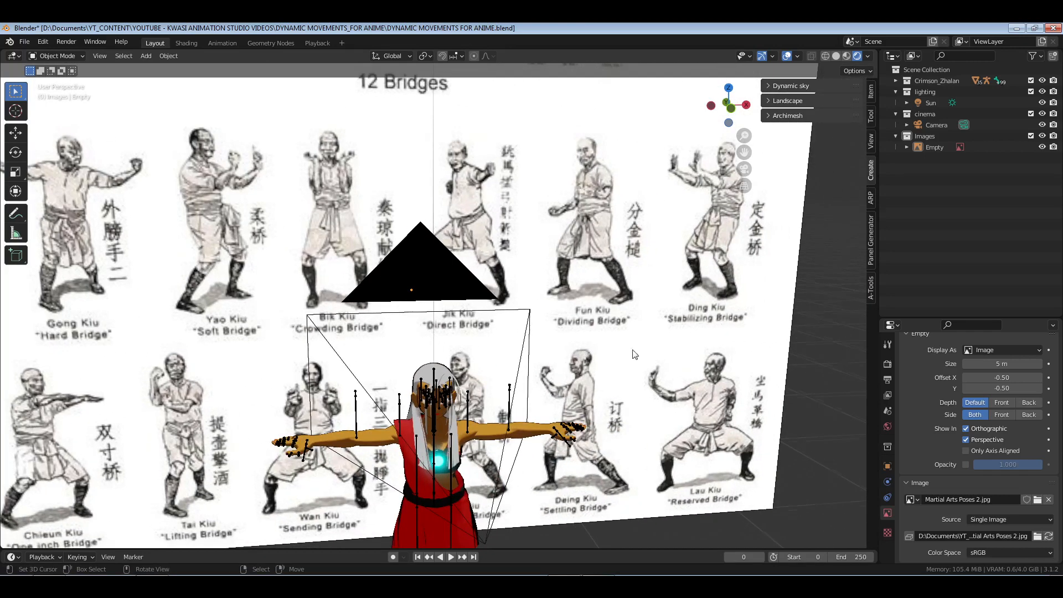
middle_click_drag(688, 399, 629, 369)
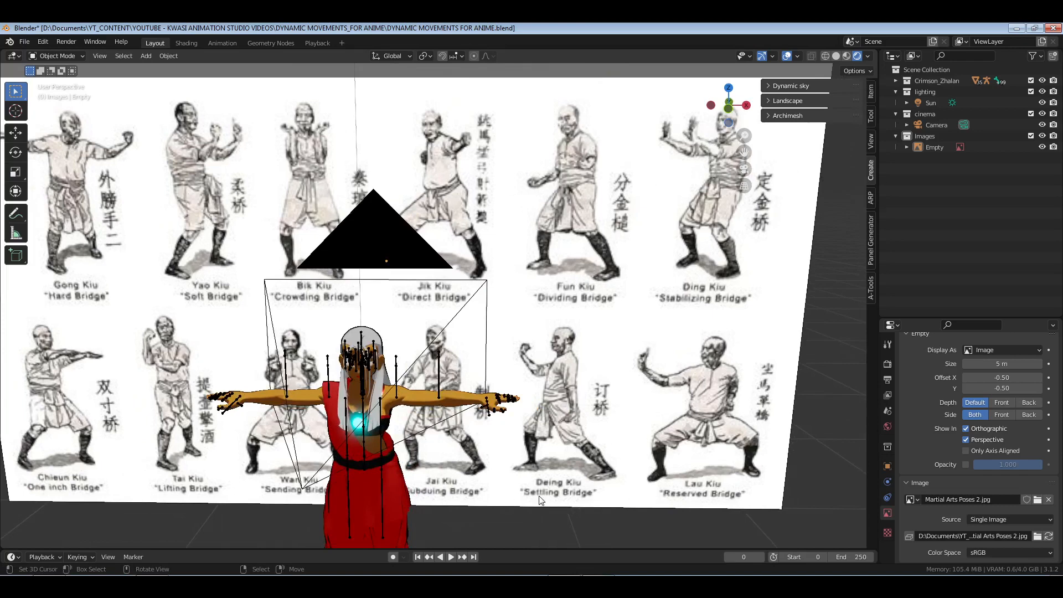
middle_click_drag(494, 473, 558, 399, "shift")
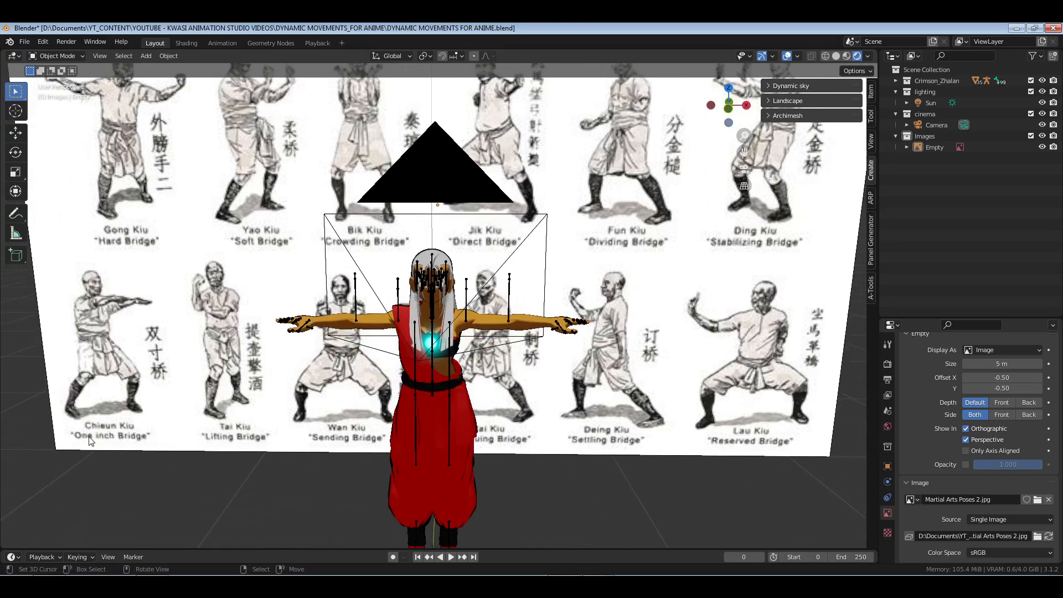
scroll(144, 404, "down", 2)
middle_click_drag(542, 366, 475, 421, "shift")
middle_click_drag(475, 420, 532, 410)
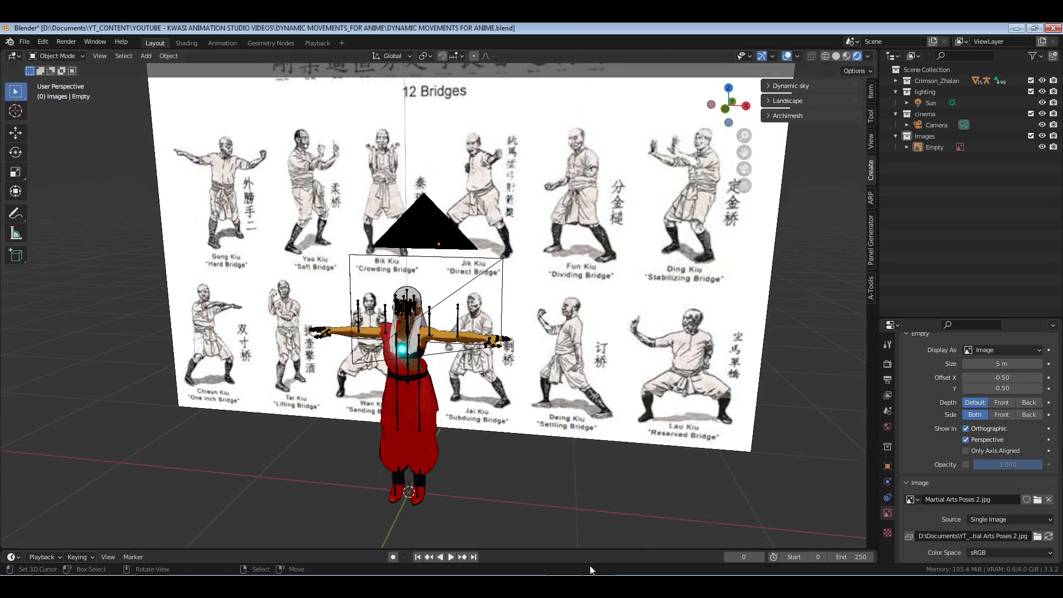
key("alt+Tab")
left_click(783, 389)
middle_click_drag(615, 310, 632, 305, "shift")
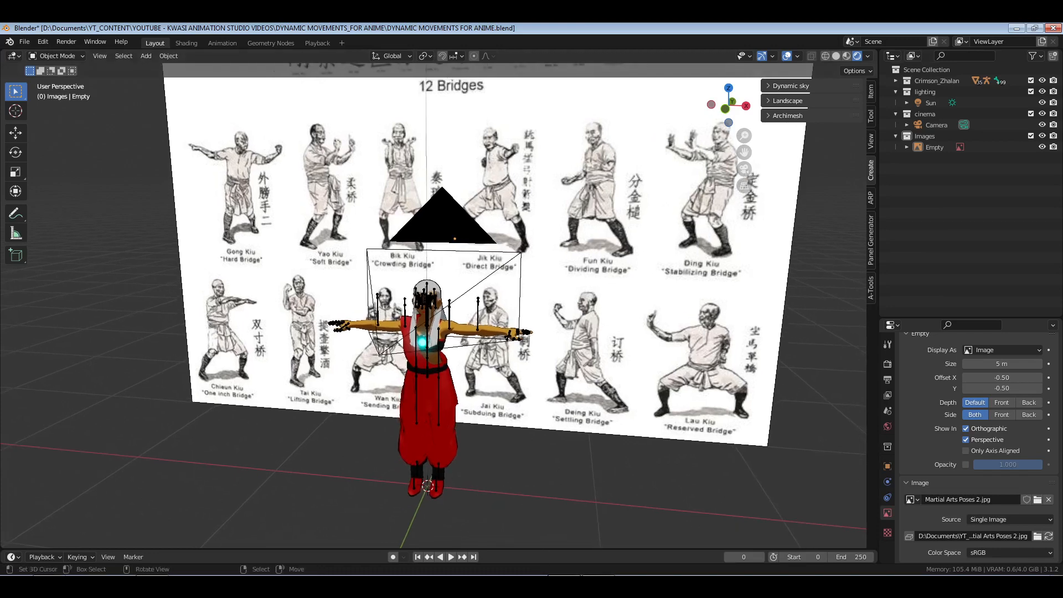
Save the current DYNAMIC MOVEMENTS FOR ANIME blend file.
middle_click_drag(504, 351, 496, 361)
key("ctrl+s")
scroll(496, 361, "up", 5)
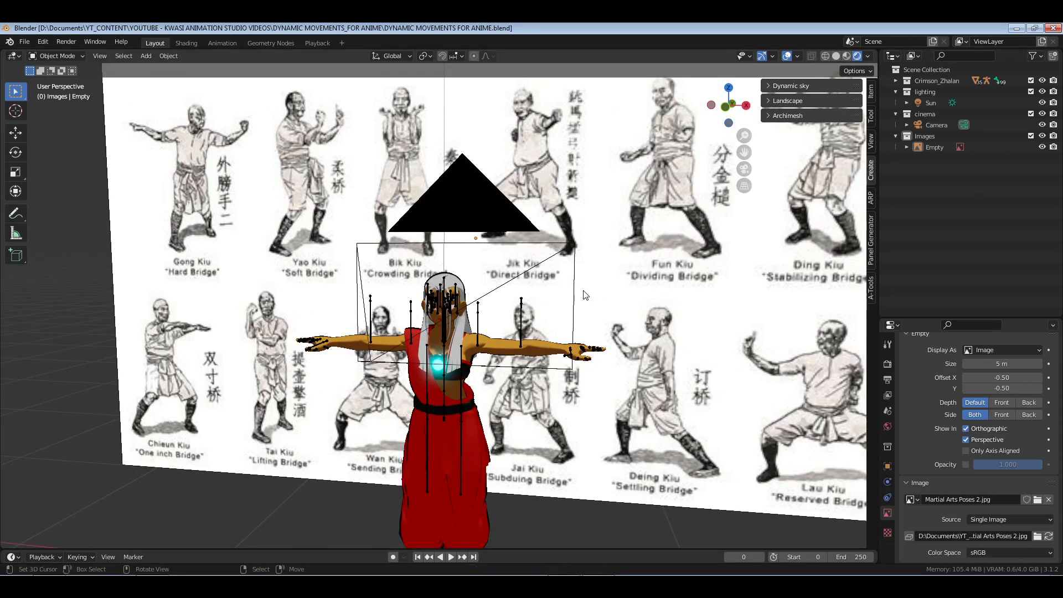
key("KP_0")
key("KP_0")
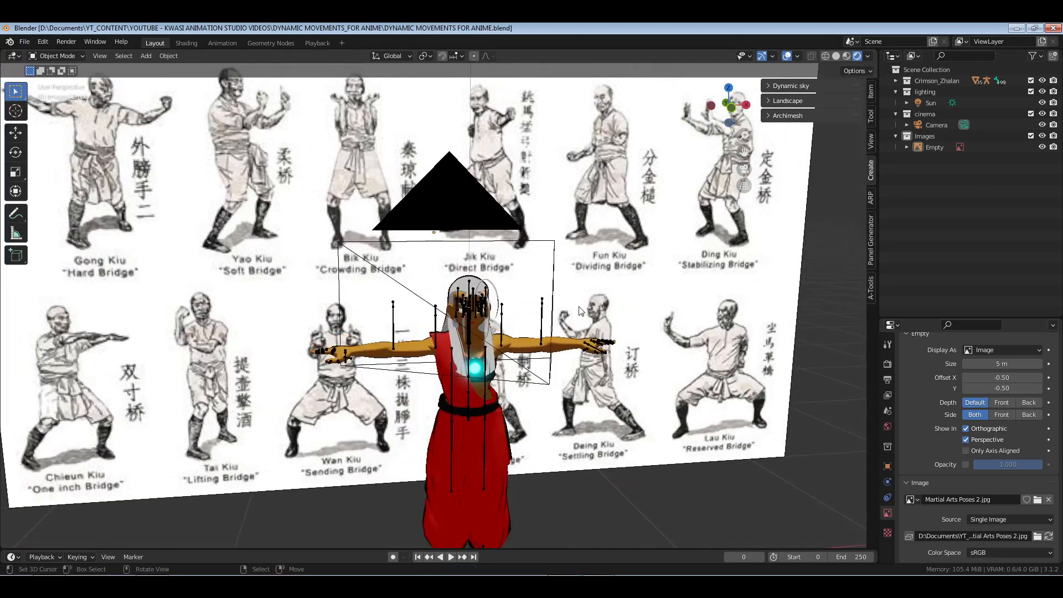
Enter Pose Mode on the character's armature and apply REST POSE from the pose library to all its bones.
scroll(579, 306, "down", 2)
middle_click_drag(528, 289, 528, 327, "shift")
right_click(476, 342)
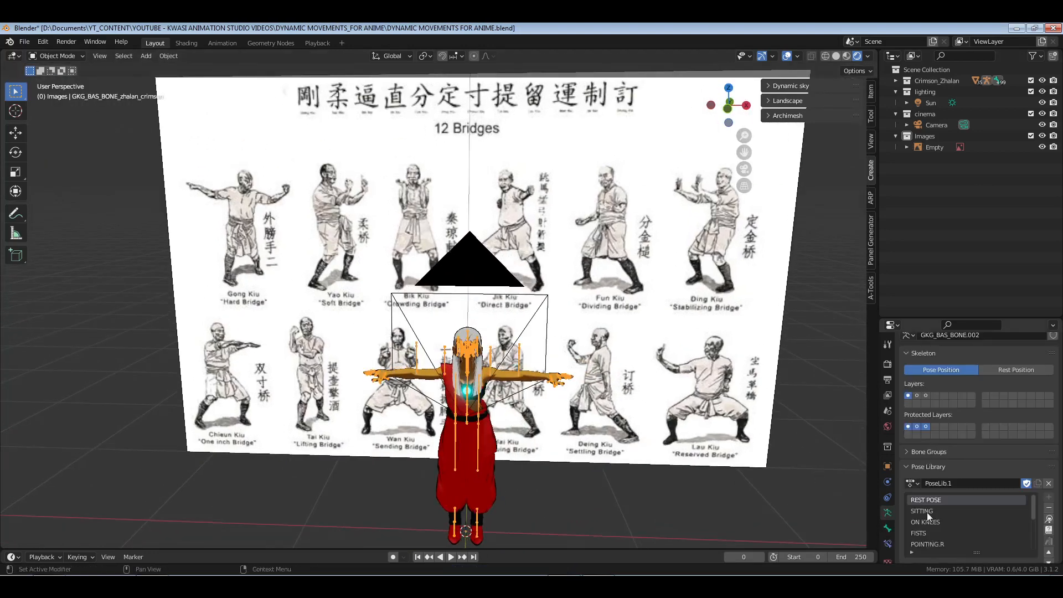
scroll(1041, 470, "down", 3)
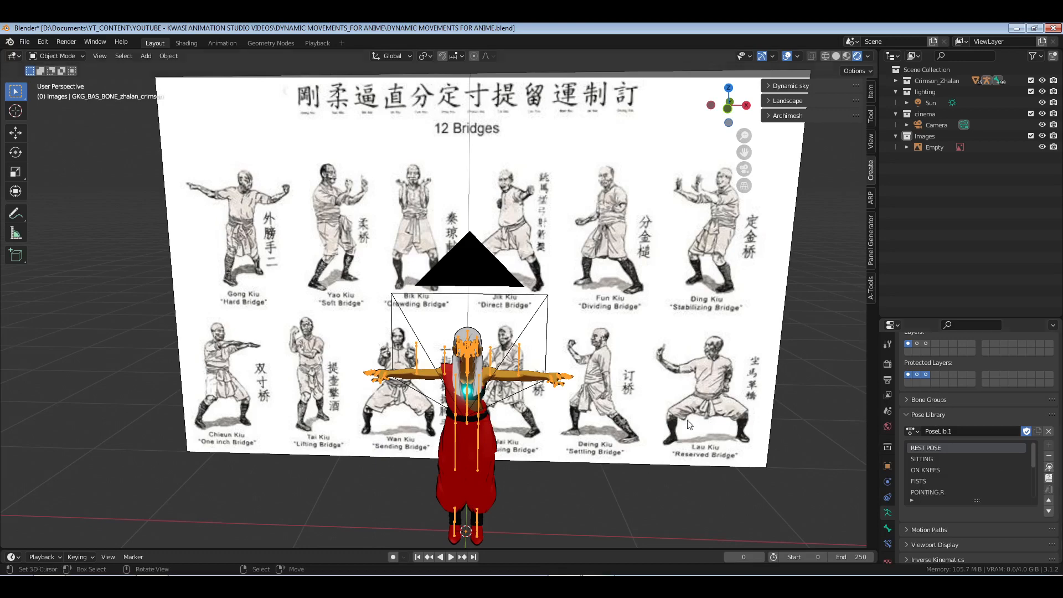
key("ctrl+Tab")
key("a")
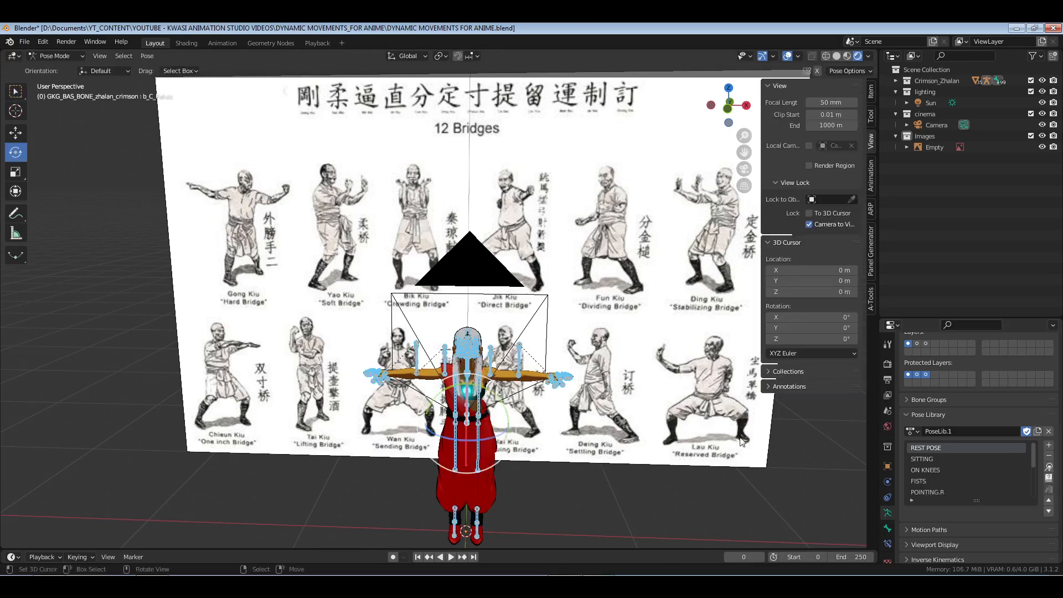
left_click(1048, 467)
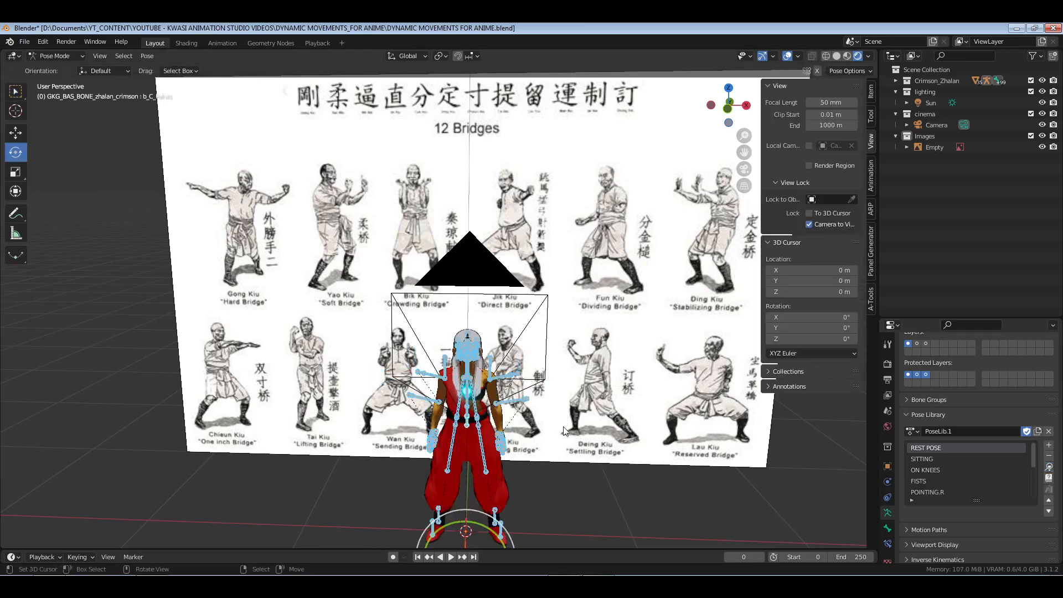
Deselect all of the armature's bones and hide the viewport sidebar.
middle_click_drag(559, 455, 562, 391, "shift")
key("alt+a")
scroll(552, 405, "up", 1)
key("KP_1")
scroll(550, 403, "up", 1)
key("n")
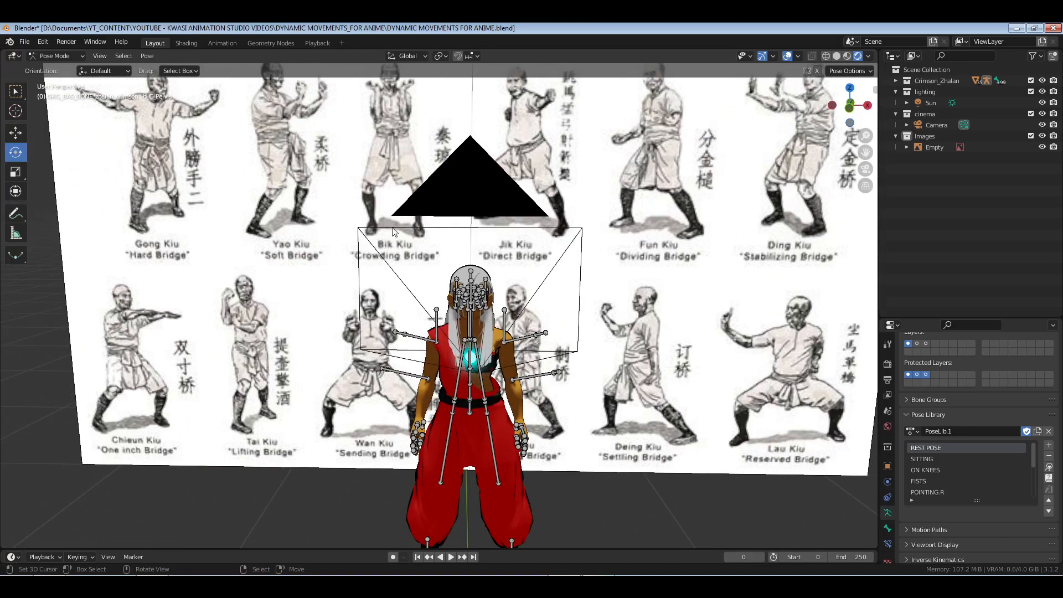
Study the reference stances beside the rigged character, including a close look at the Chieun Kiu "One inch Bridge" pose.
middle_click_drag(391, 250, 376, 281)
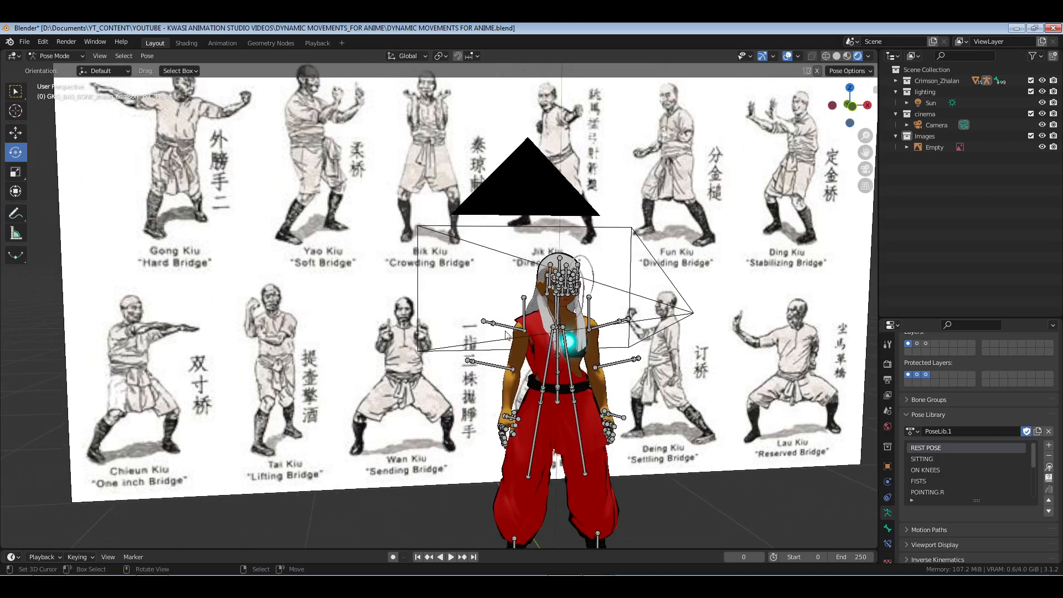
middle_click_drag(420, 482, 390, 452, "shift")
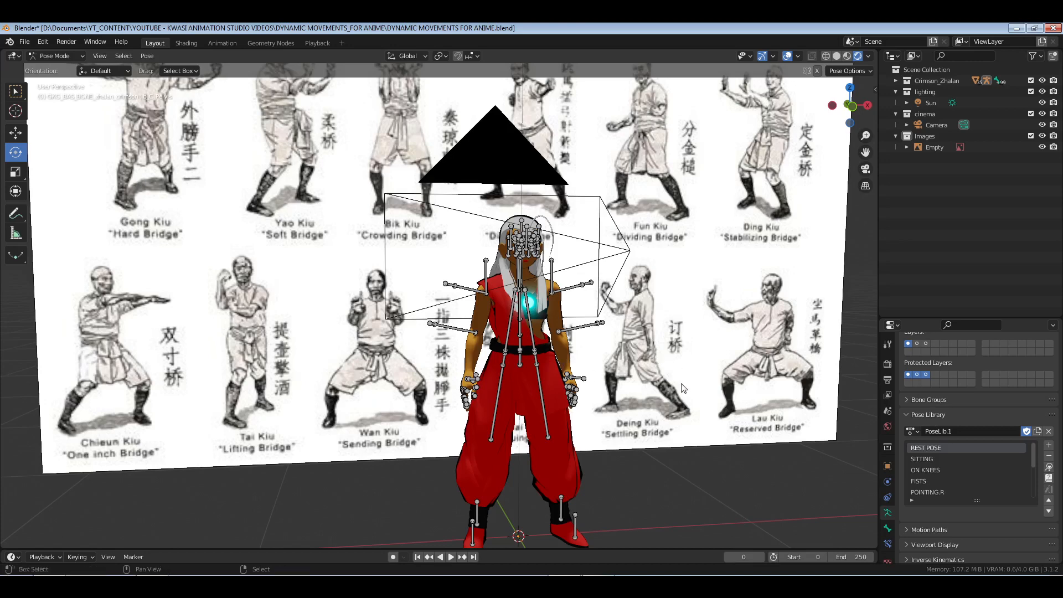
middle_click_drag(418, 359, 319, 313, "shift")
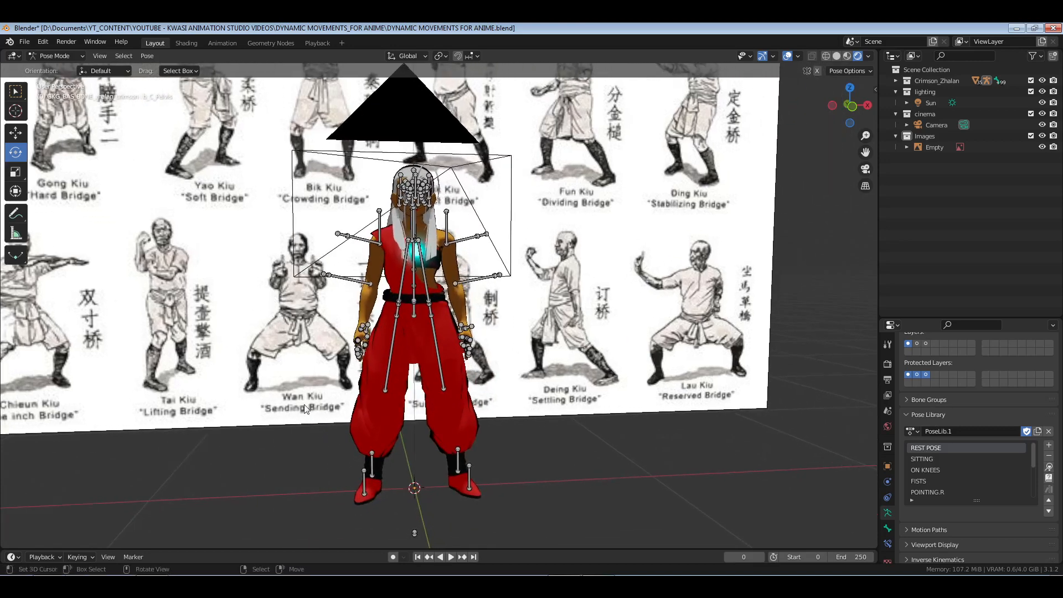
middle_click_drag(105, 404, 187, 406, "shift")
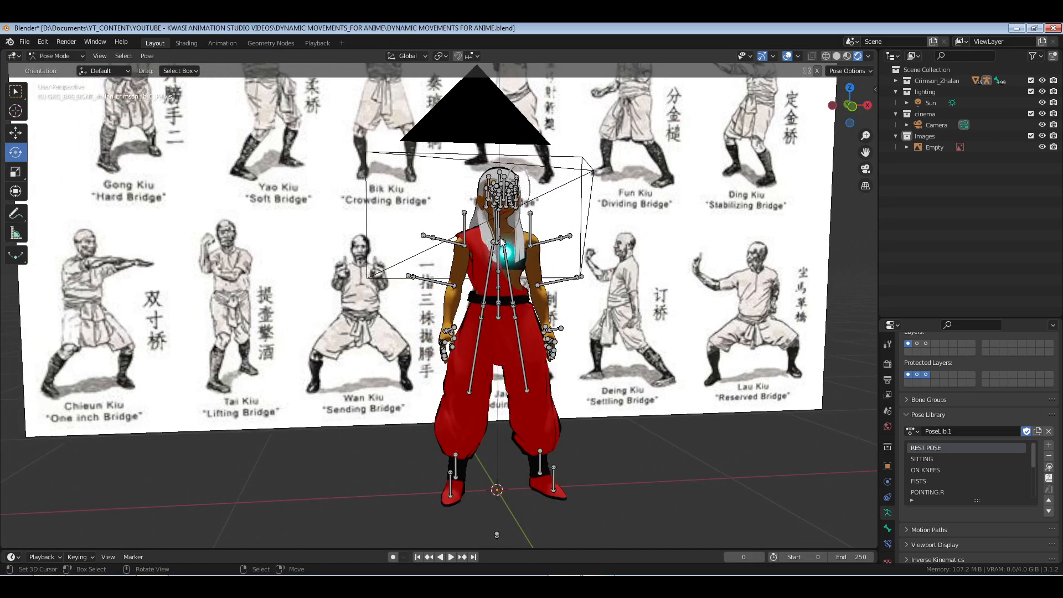
middle_click_drag(612, 299, 491, 297, "shift")
scroll(580, 310, "down", 3)
scroll(540, 312, "up", 3)
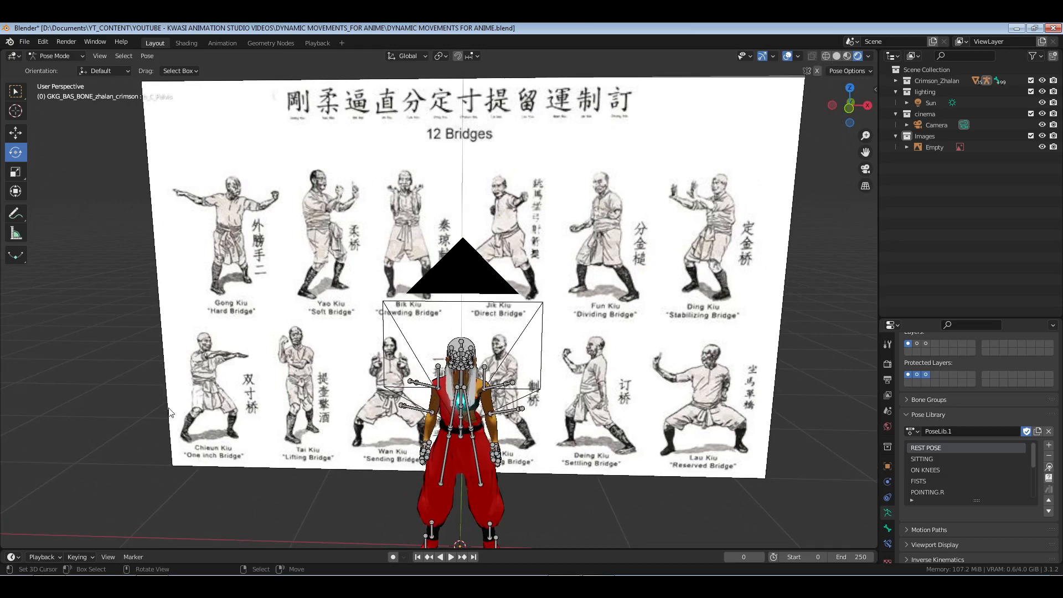
middle_click_drag(246, 457, 201, 323)
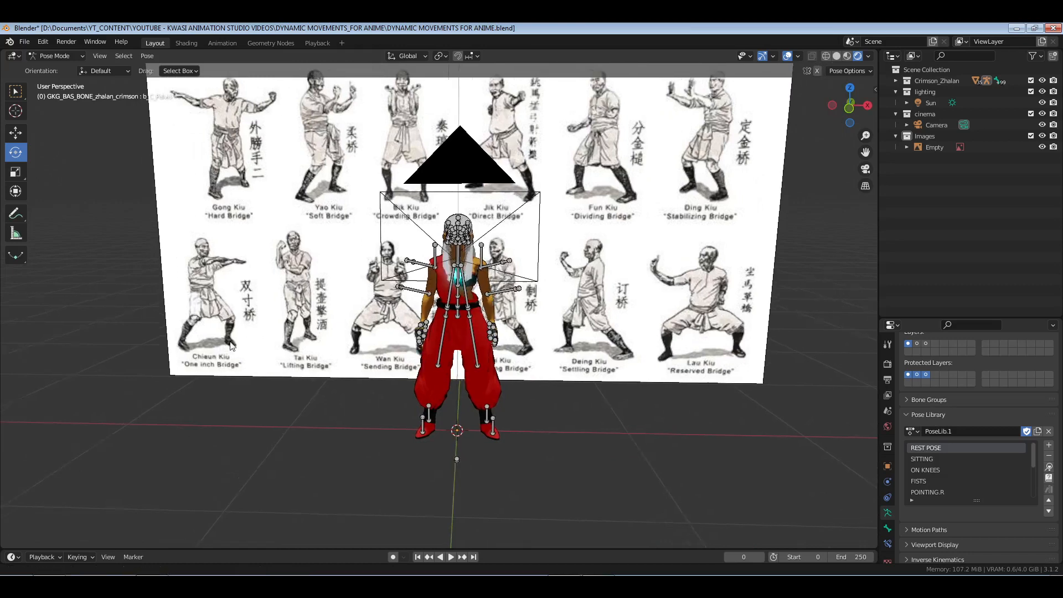
scroll(510, 363, "up", 6)
scroll(510, 363, "up", 3)
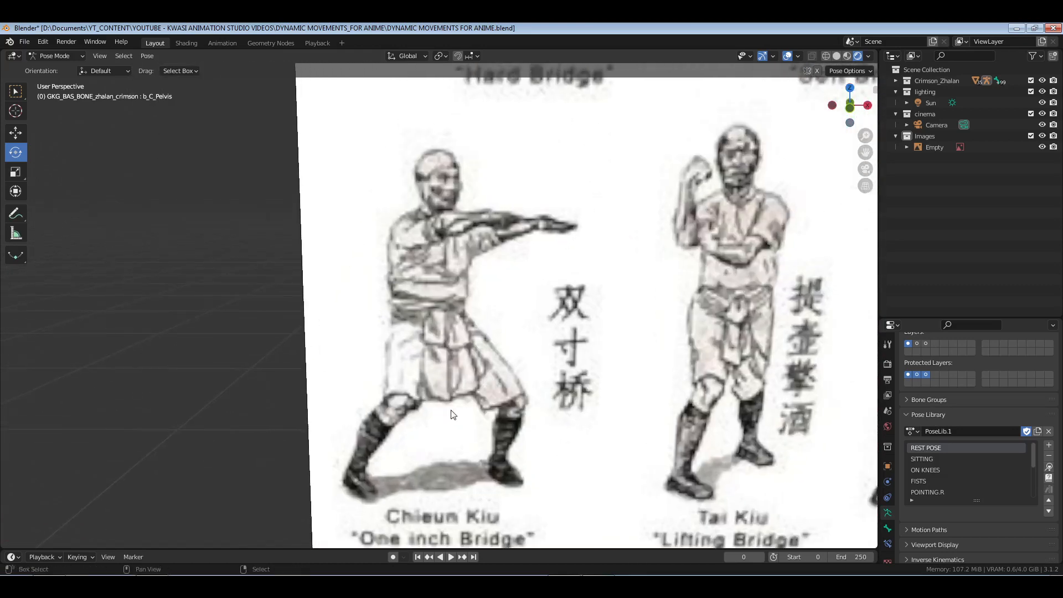
scroll(466, 341, "down", 2)
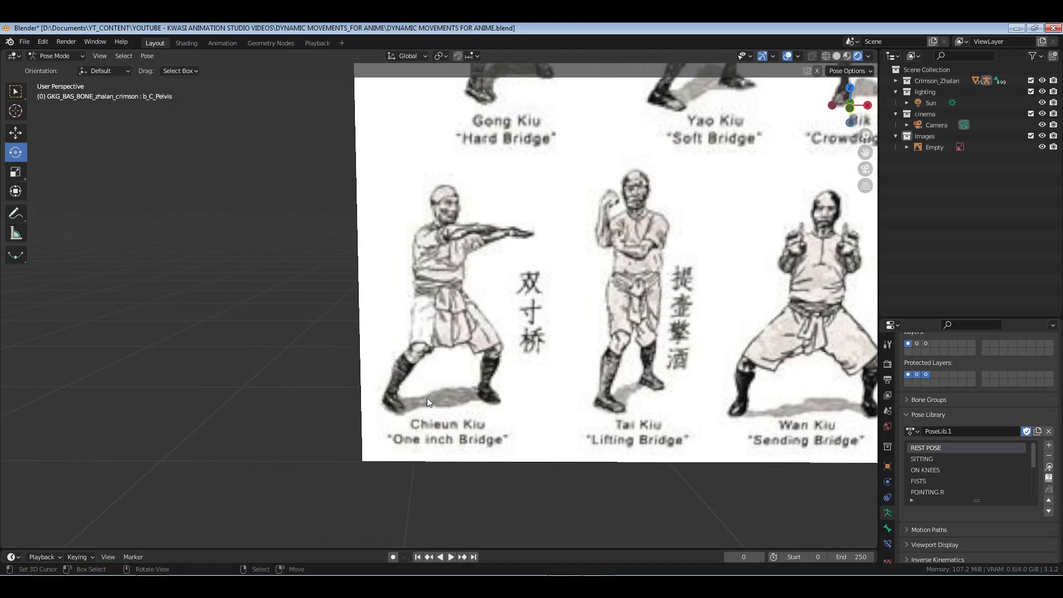
scroll(686, 352, "down", 4)
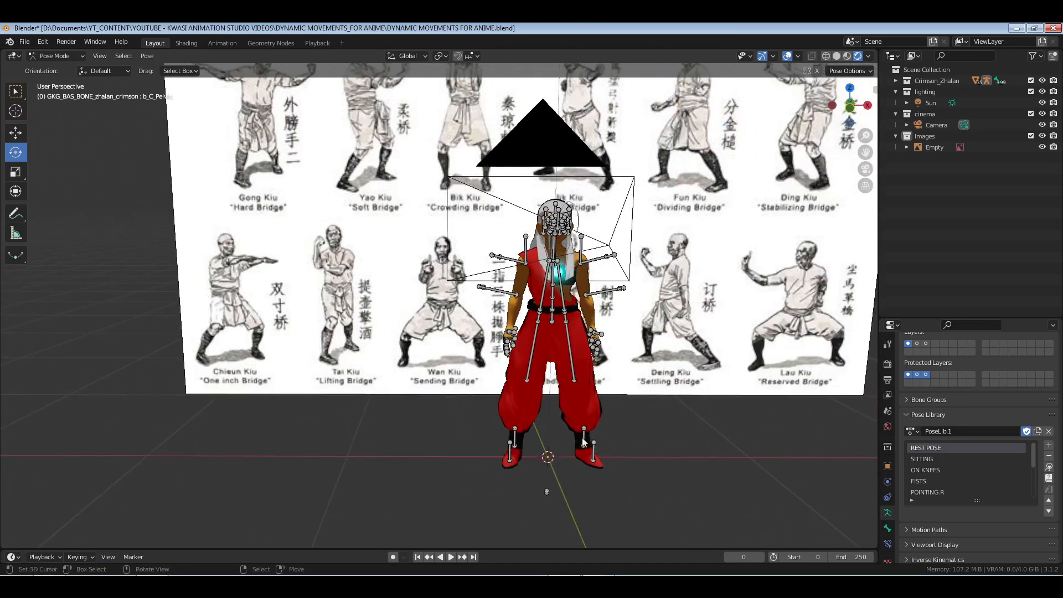
Centre on the character's pelvis bone and compare the standing figure with the Chieun Kiu "One inch Bridge" reference stance.
left_click(554, 321)
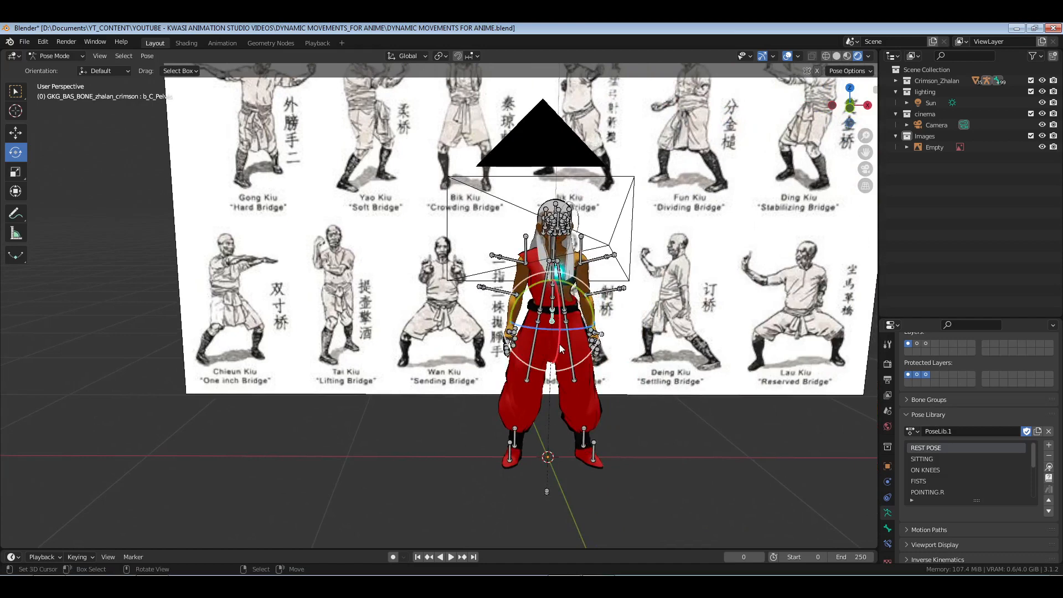
key("KP_Decimal")
scroll(559, 343, "down", 6)
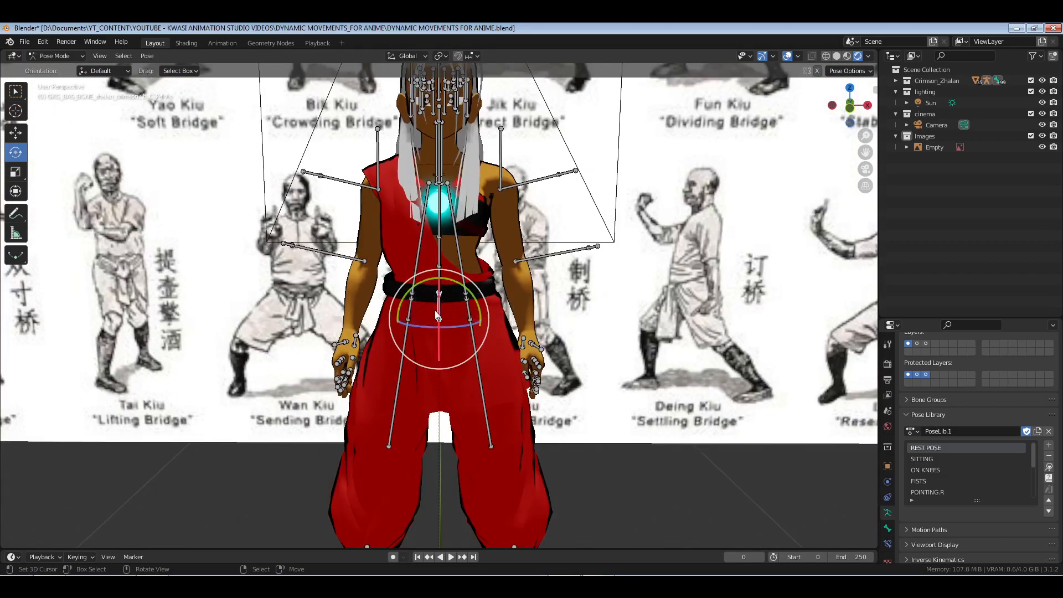
scroll(428, 315, "down", 4)
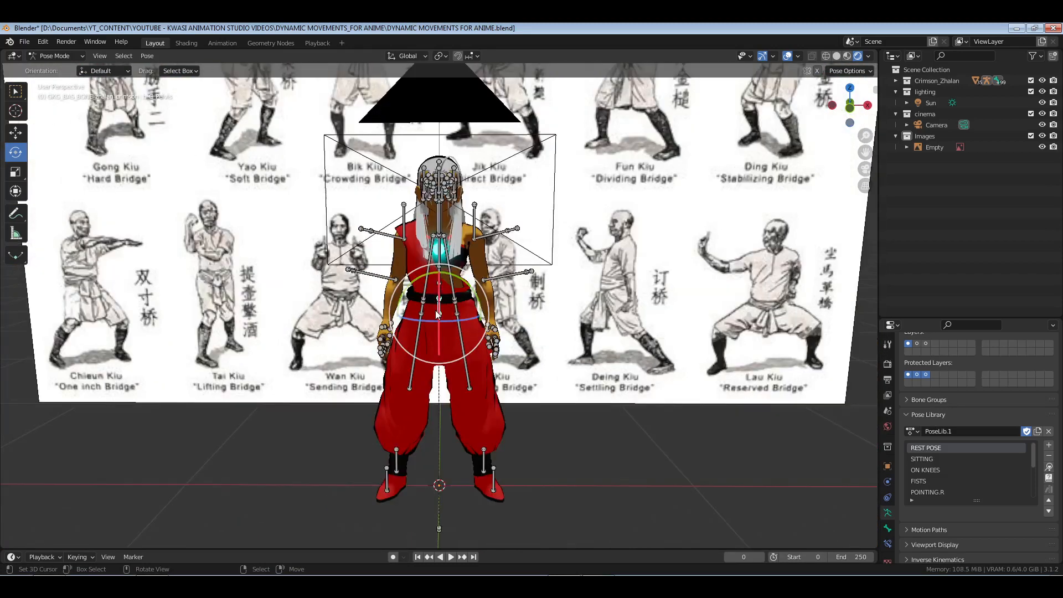
middle_click_drag(427, 314, 442, 321)
left_click(533, 403)
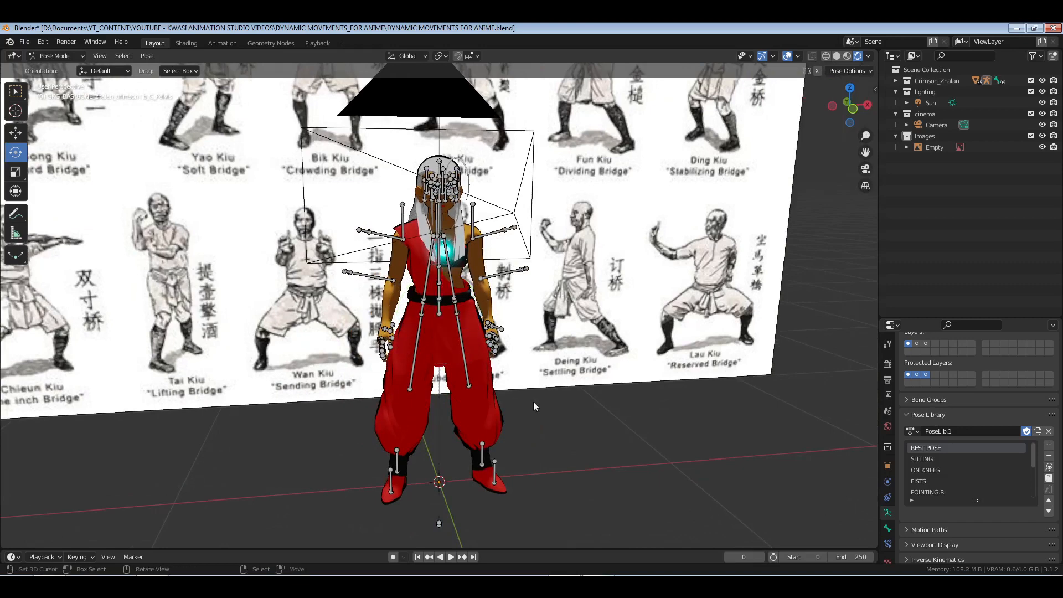
left_click(442, 314)
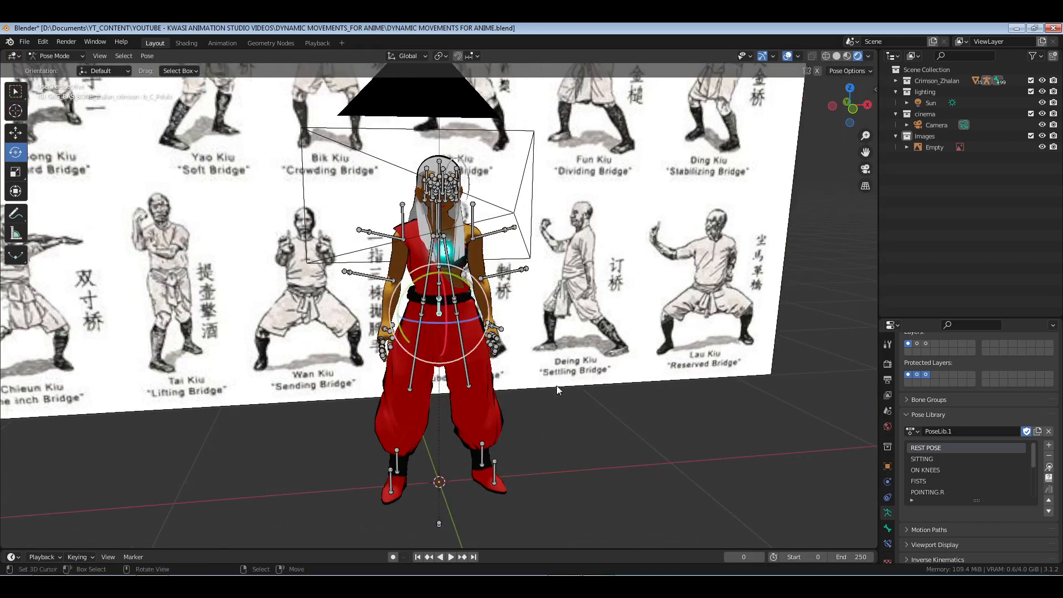
middle_click_drag(557, 385, 280, 327)
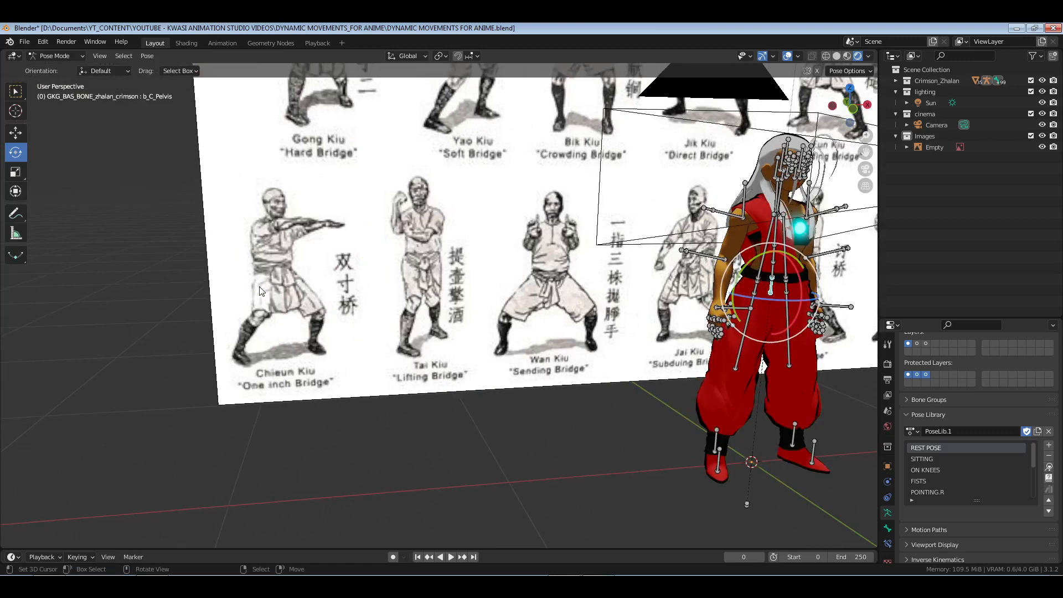
middle_click_drag(263, 298, 426, 342)
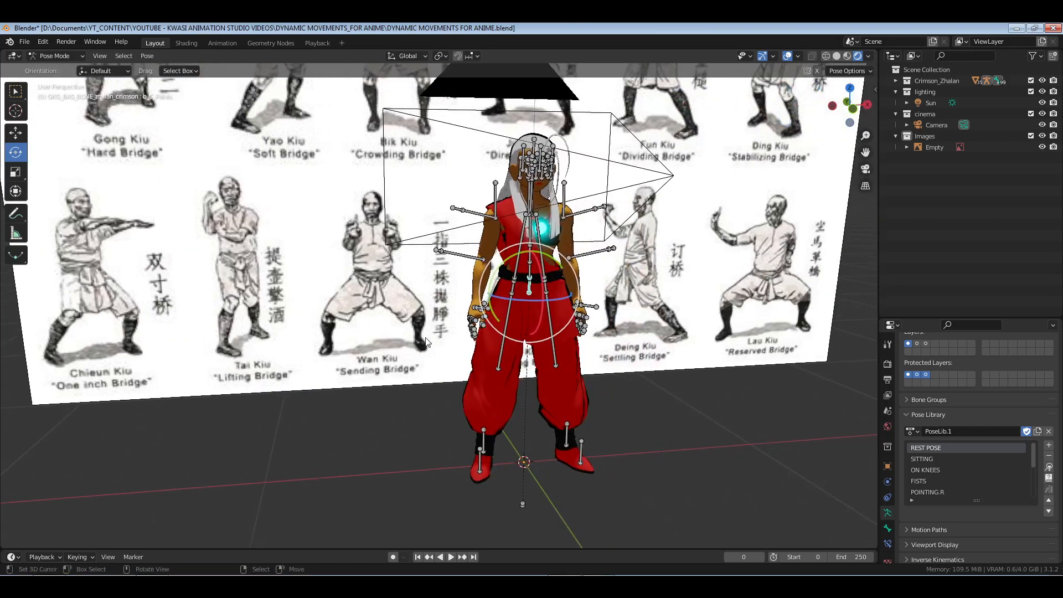
Lower the character's pelvis bone slightly along the global Z axis, working in the front view.
key("KP_1")
key("KP_Decimal")
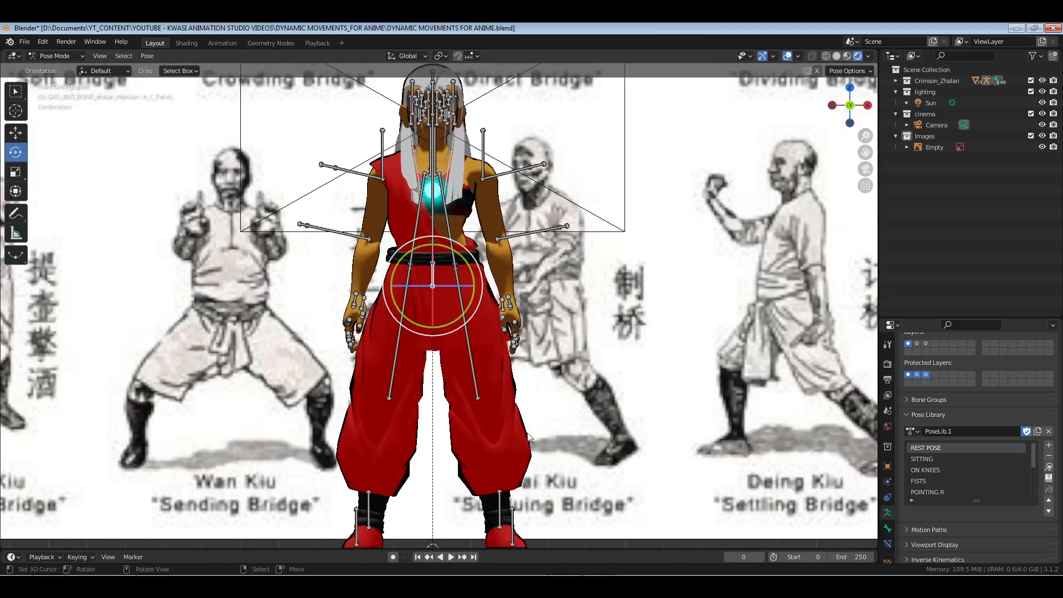
middle_click_drag(528, 437, 537, 347, "shift")
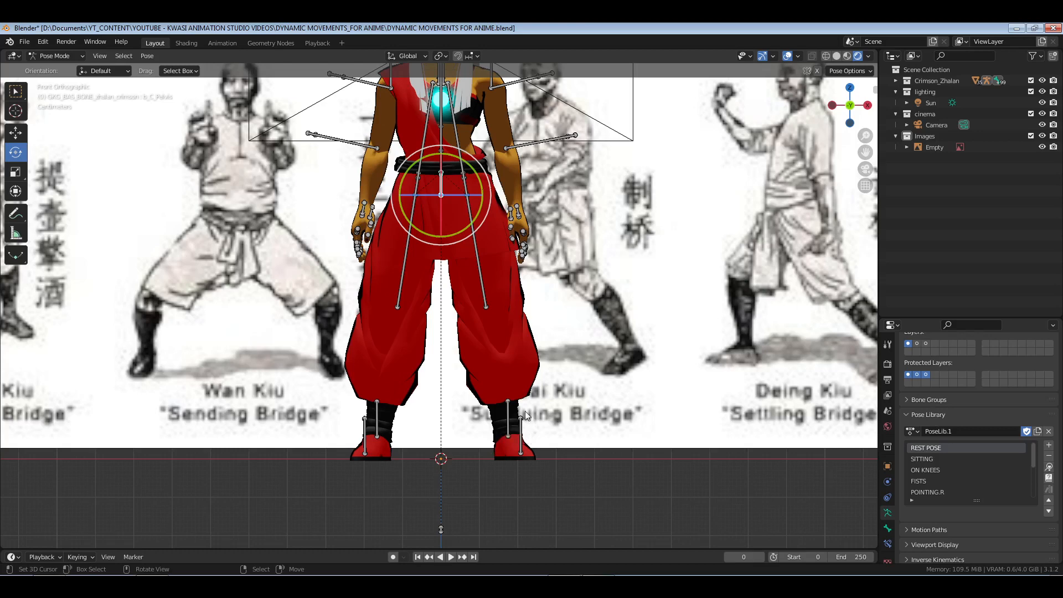
key("g")
key("z")
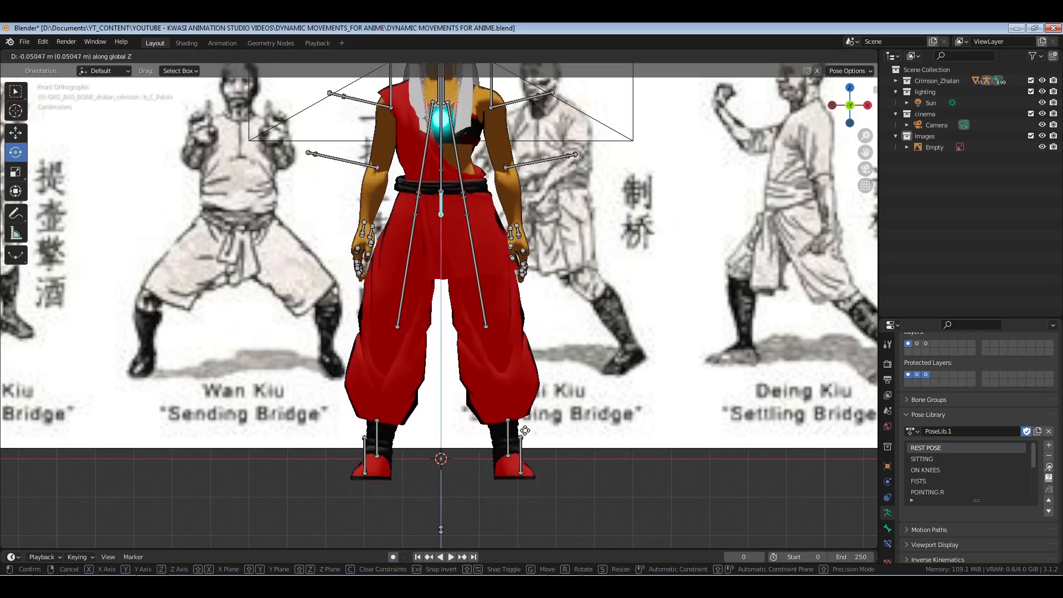
left_click(525, 376)
Select the right and left thigh bones (b_R_Leg1 and b_L_Leg1) and set the transform orientation to Local.
middle_click_drag(525, 376, 468, 298)
key("KP_3")
scroll(477, 402, "up", 5)
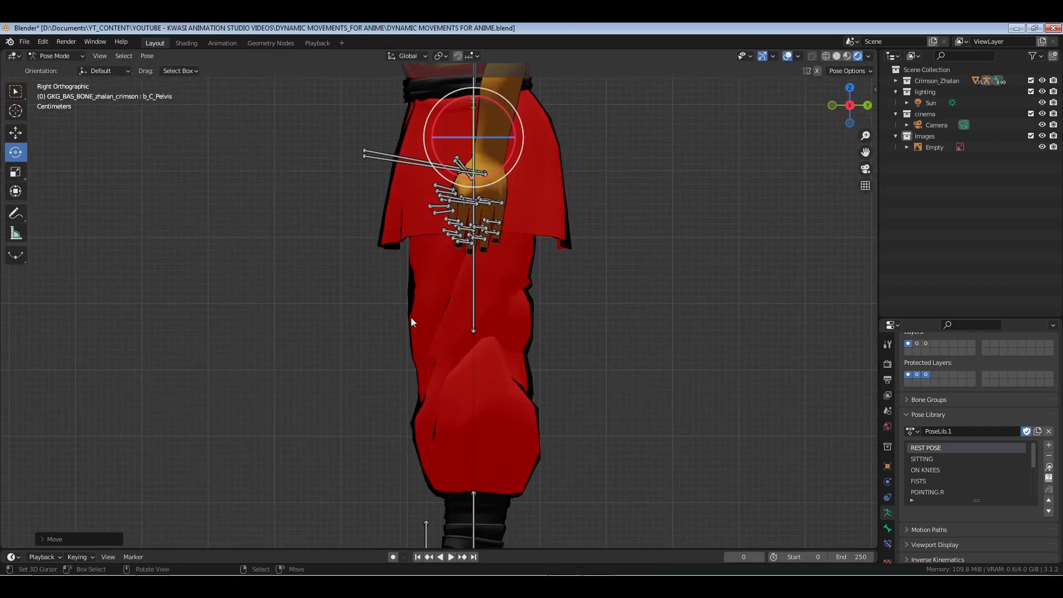
middle_click_drag(411, 318, 454, 233)
left_click(453, 234)
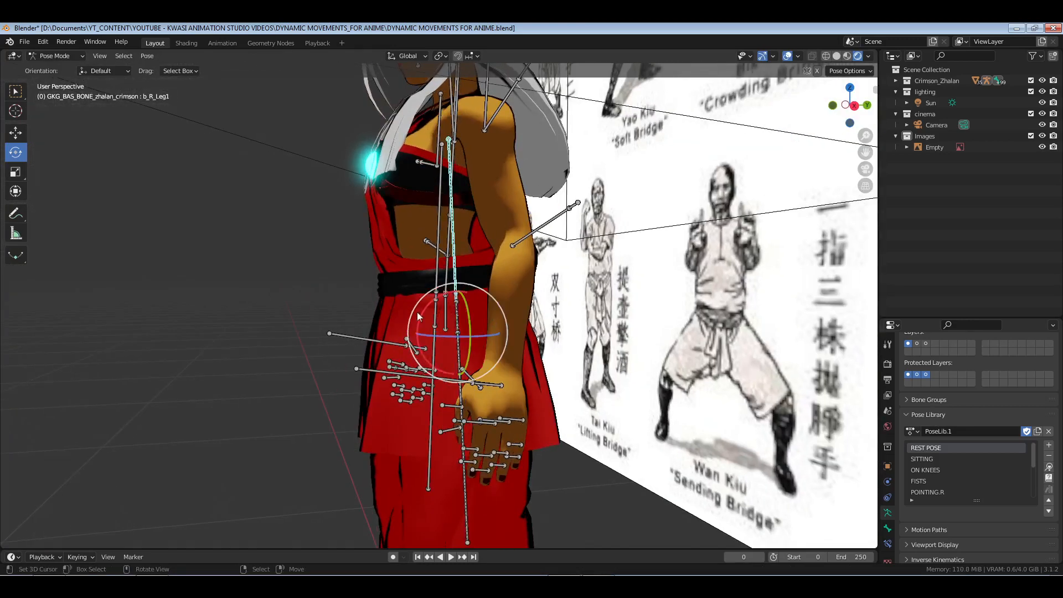
middle_click_drag(417, 312, 454, 310)
right_click(423, 227, "shift")
key("KP_3")
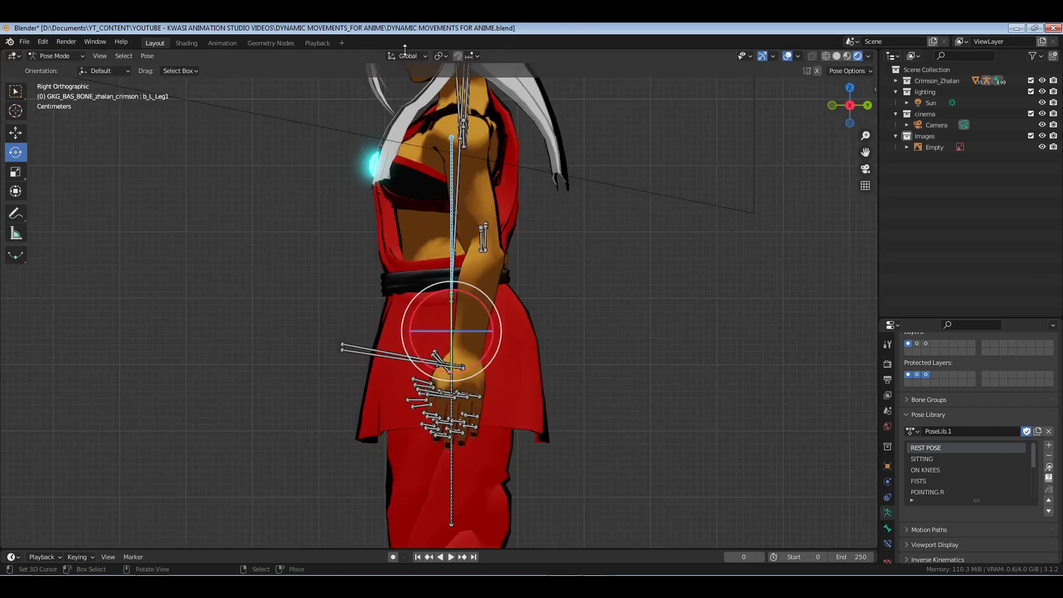
left_click(411, 55)
left_click(394, 102)
Rotate both thighs forward at the hips in the side view and bend both shins back at the knees.
scroll(529, 249, "down", 2)
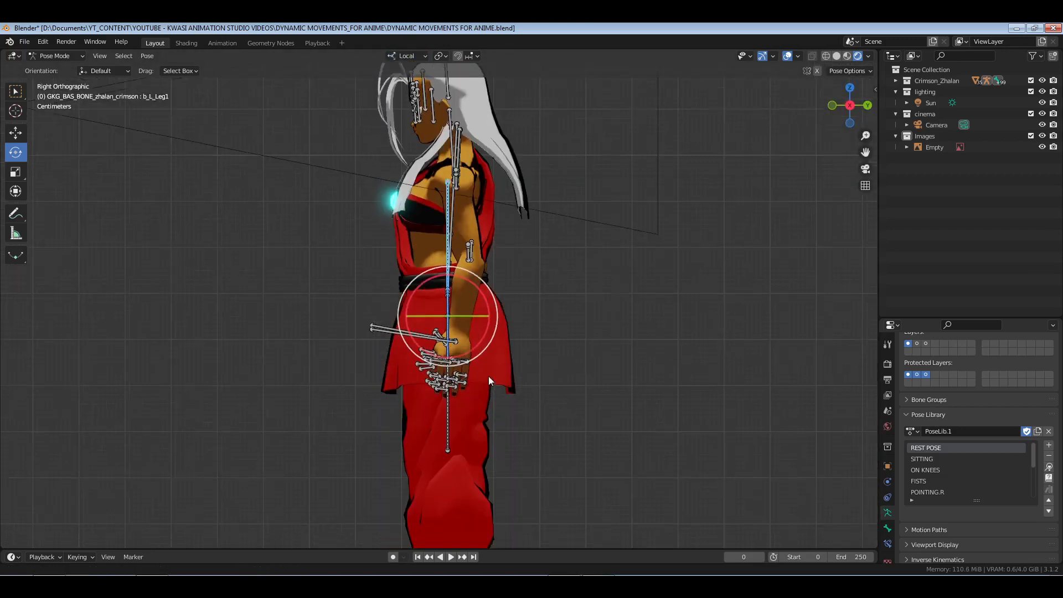
middle_click_drag(489, 377, 489, 246, "shift")
left_click_drag(492, 209, 505, 214)
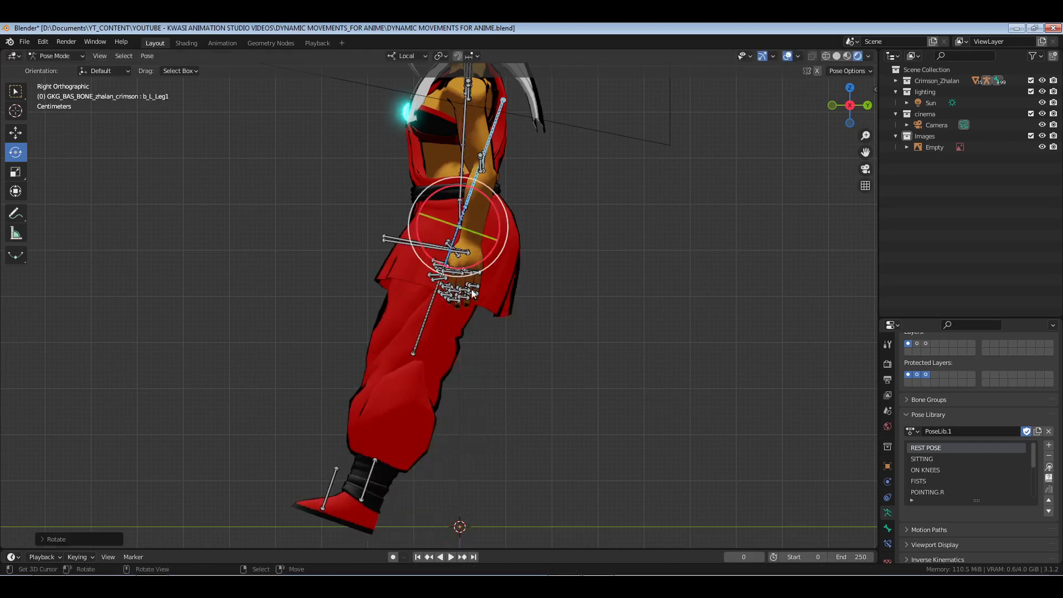
left_click_drag(385, 331, 440, 396)
left_click_drag(446, 330, 432, 321)
Reselect both thigh bones and rotate them further forward in the side view to deepen the crouch.
middle_click_drag(431, 321, 451, 220)
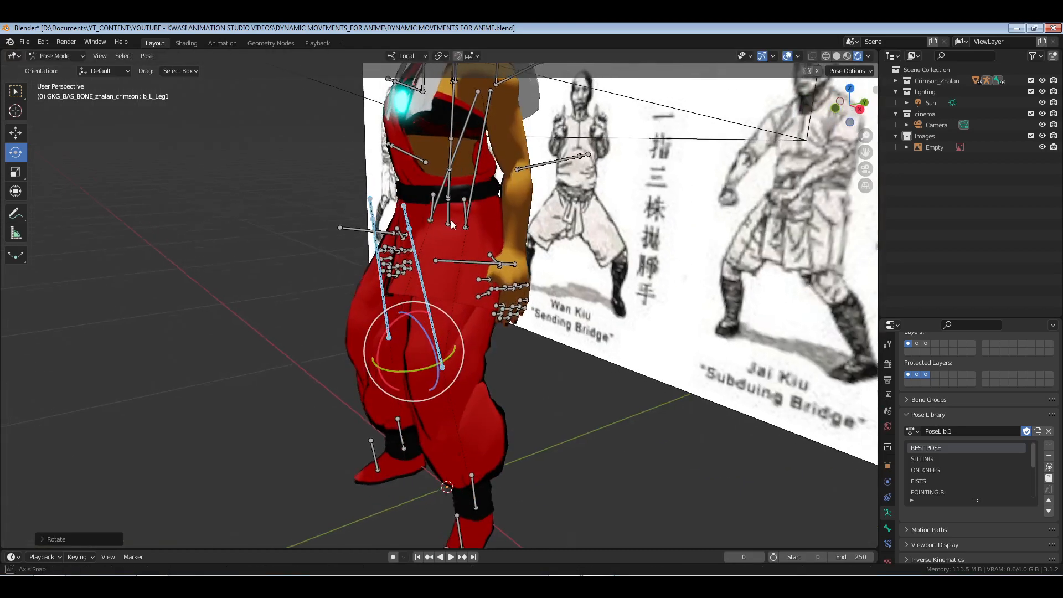
left_click(474, 173)
left_click(457, 134, "shift")
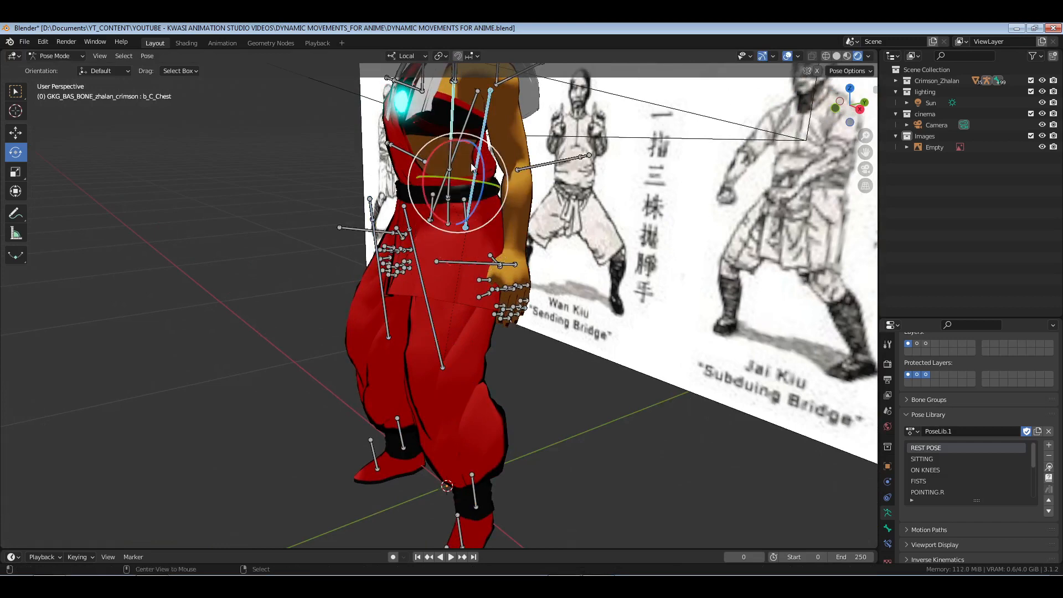
key("ctrl+z")
left_click(469, 144, "shift")
key("KP_3")
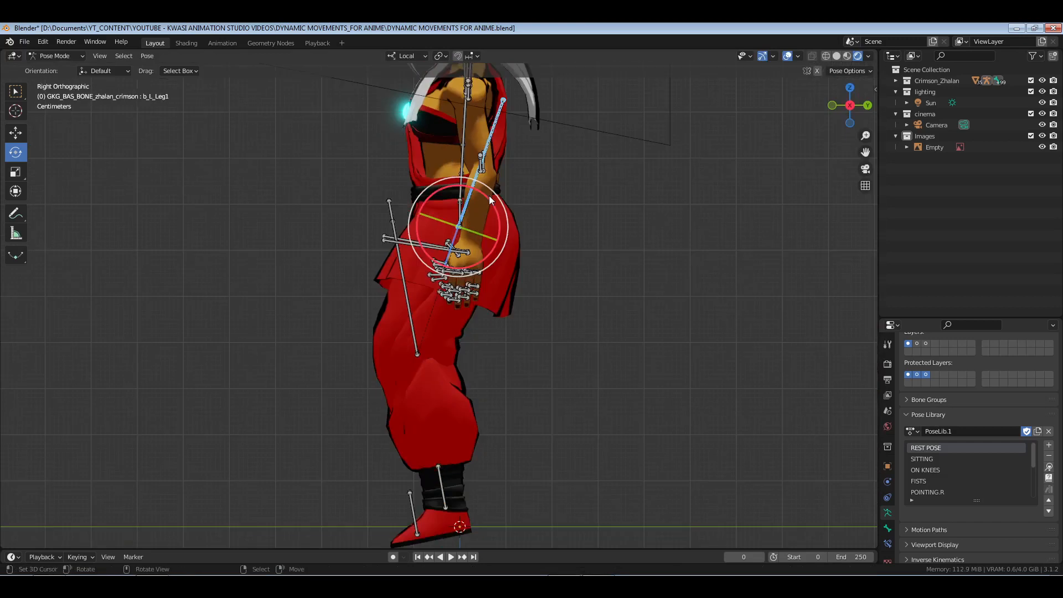
left_click_drag(494, 209, 501, 212)
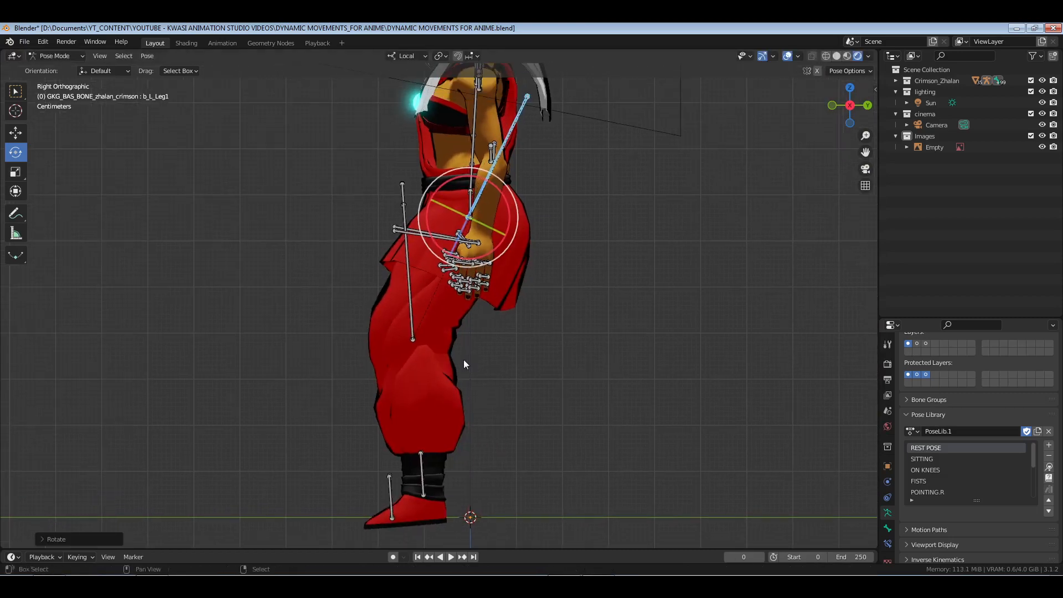
Rotate the left and right thighs outward one after the other in the front view to widen the stance.
mouse_move(463, 360)
middle_mouse_down()
mouse_move(451, 325)
mouse_move(461, 364)
middle_mouse_up()
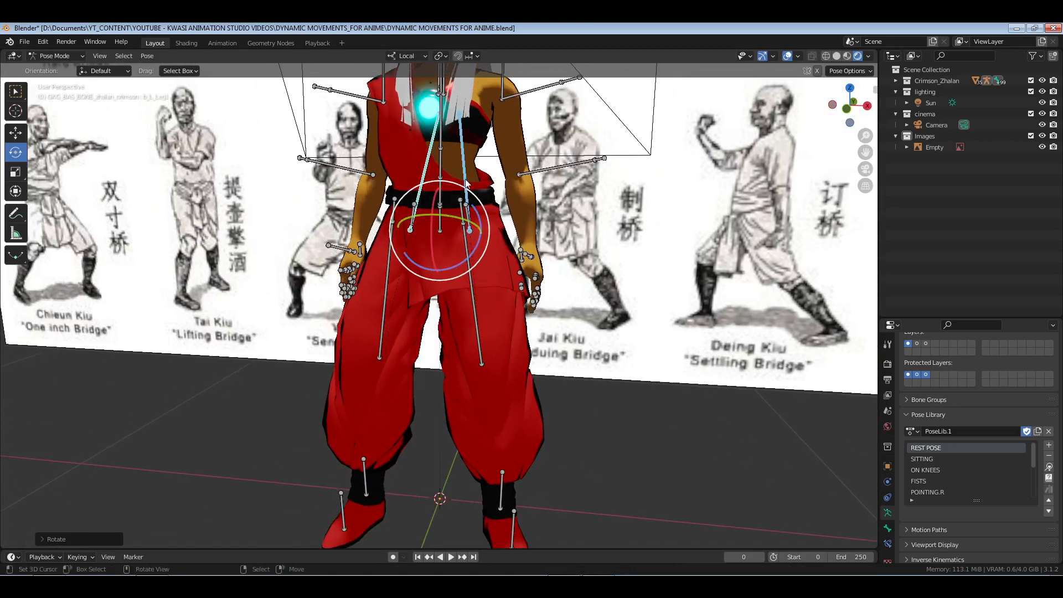
middle_click_drag(469, 338, 472, 351)
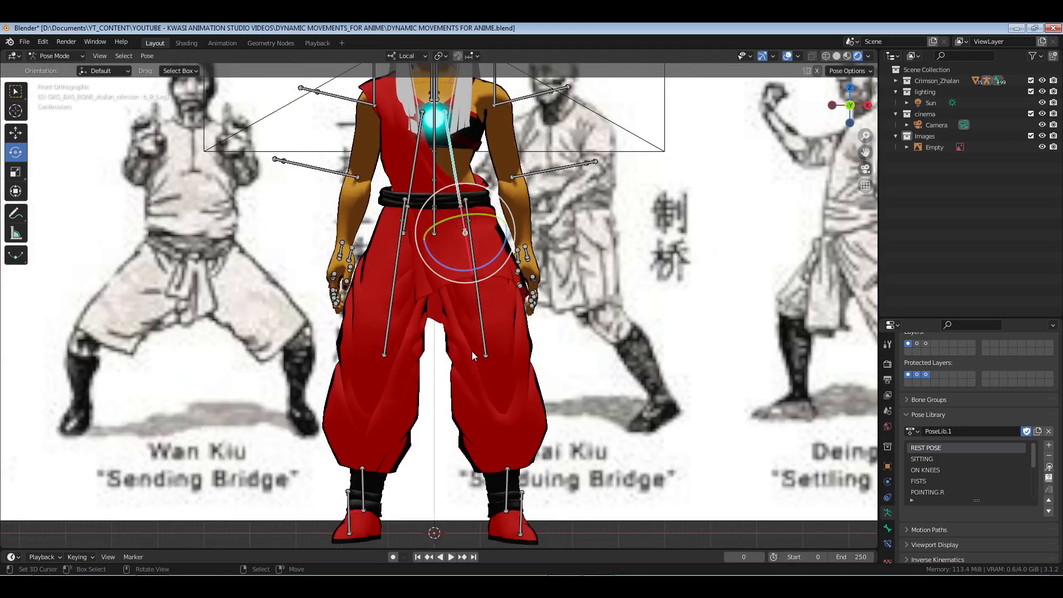
left_click_drag(490, 261, 497, 261)
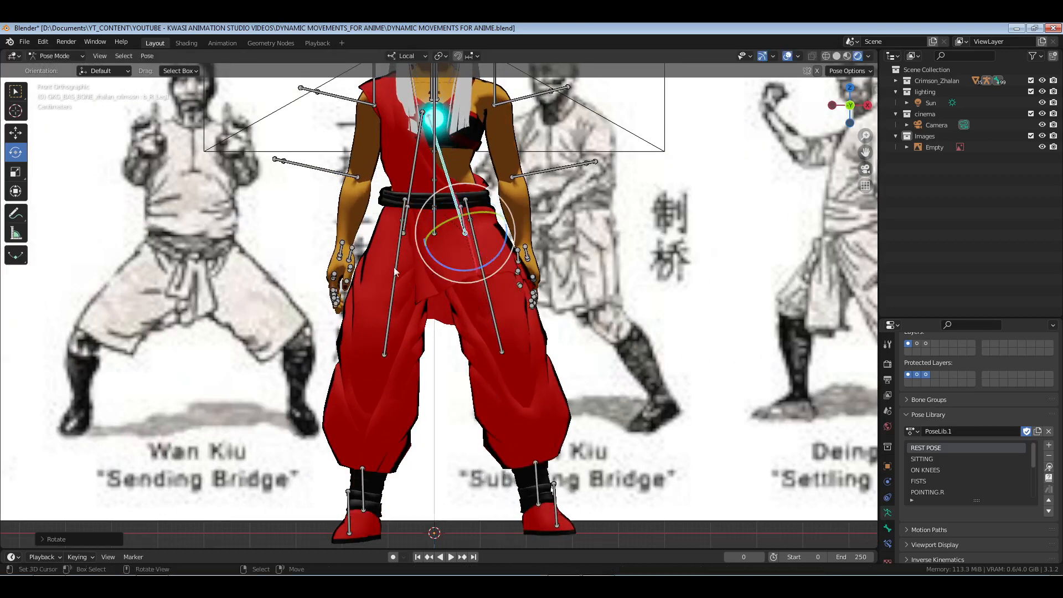
left_click(411, 190)
left_click_drag(431, 268, 413, 293)
Examine the bent legs from the side and at an angle against the Chieun Kiu reference stance.
middle_click_drag(543, 437, 533, 314, "shift")
middle_click_drag(590, 354, 530, 376)
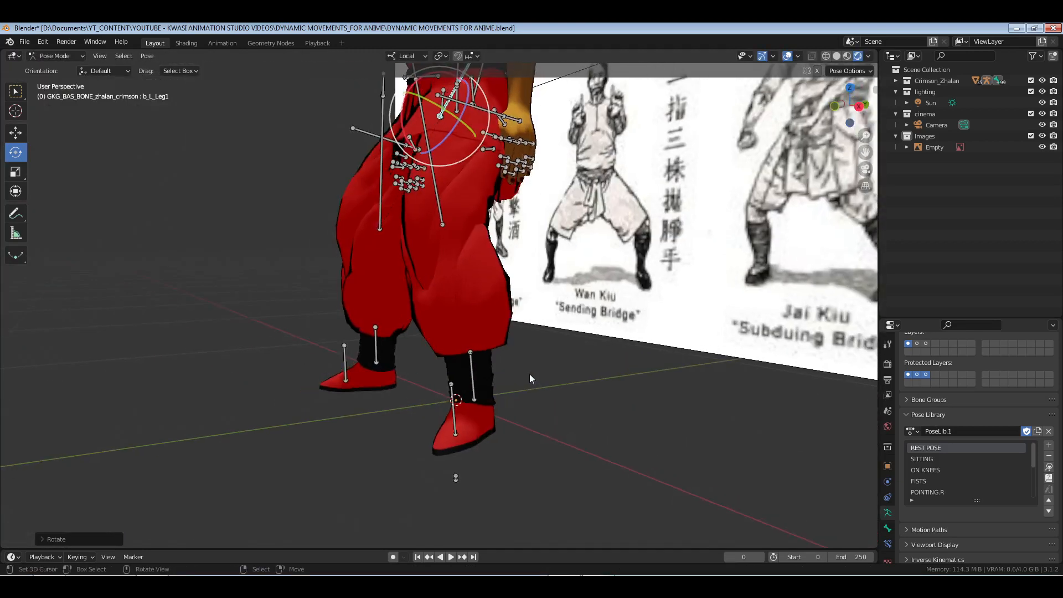
key("KP_3")
scroll(529, 374, "down", 3)
middle_click_drag(474, 299, 499, 382, "shift")
scroll(499, 382, "up", 4)
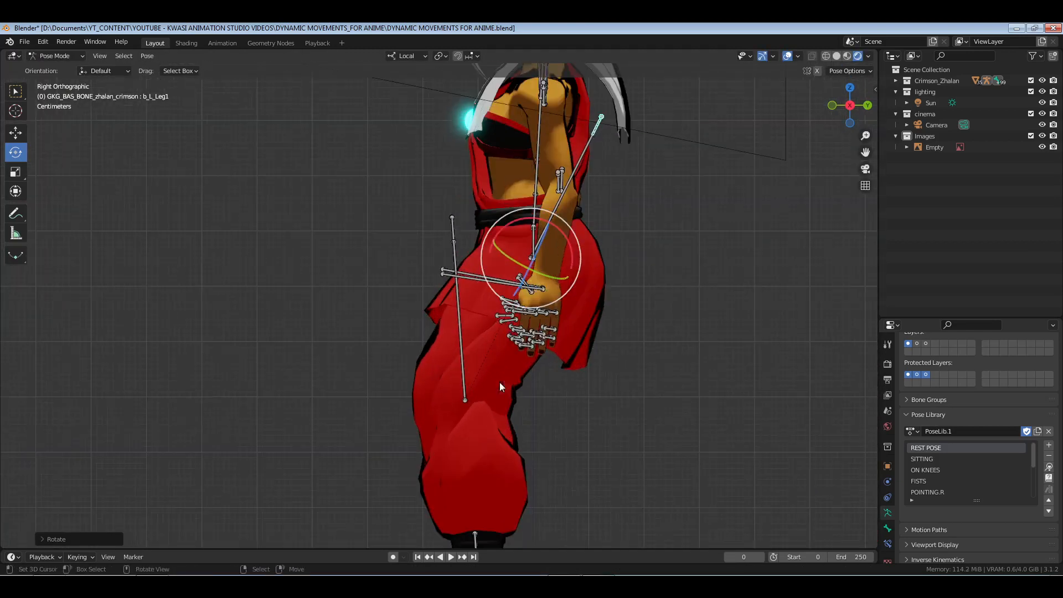
middle_click_drag(522, 276, 506, 284, "shift")
middle_click_drag(397, 356, 349, 240)
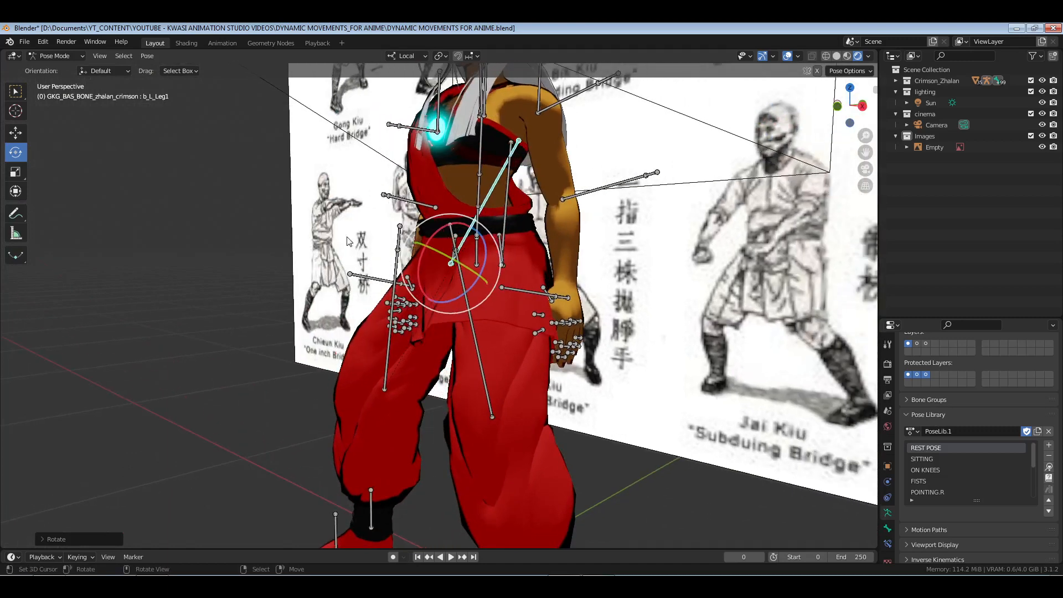
middle_click_drag(340, 289, 542, 311)
key("KP_3")
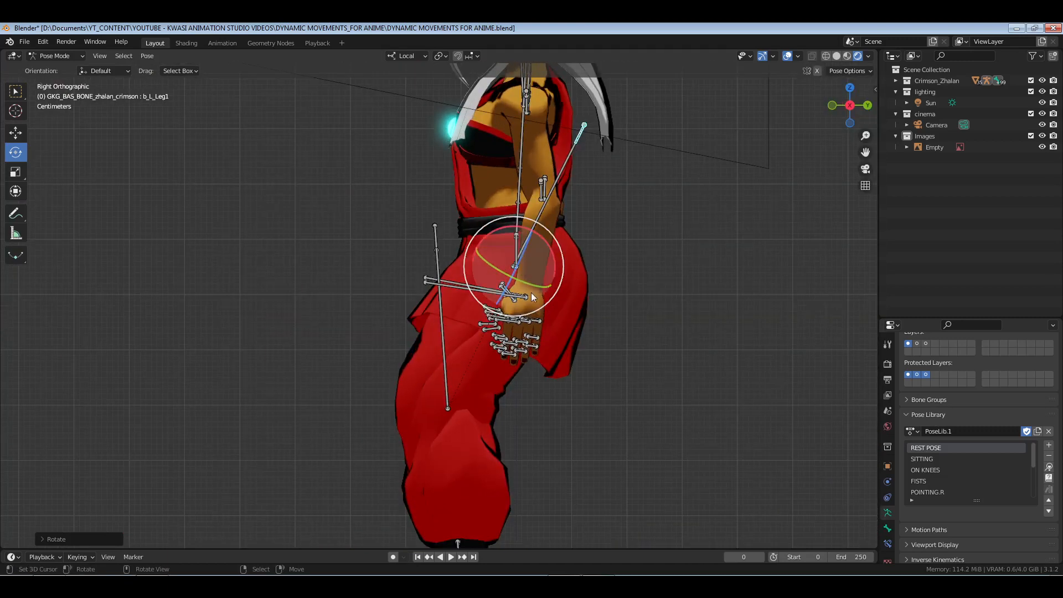
Select both shin bones in the side view and rotate them further back at the knees.
right_click(521, 188)
left_click_drag(547, 174, 549, 175)
scroll(536, 308, "down", 3)
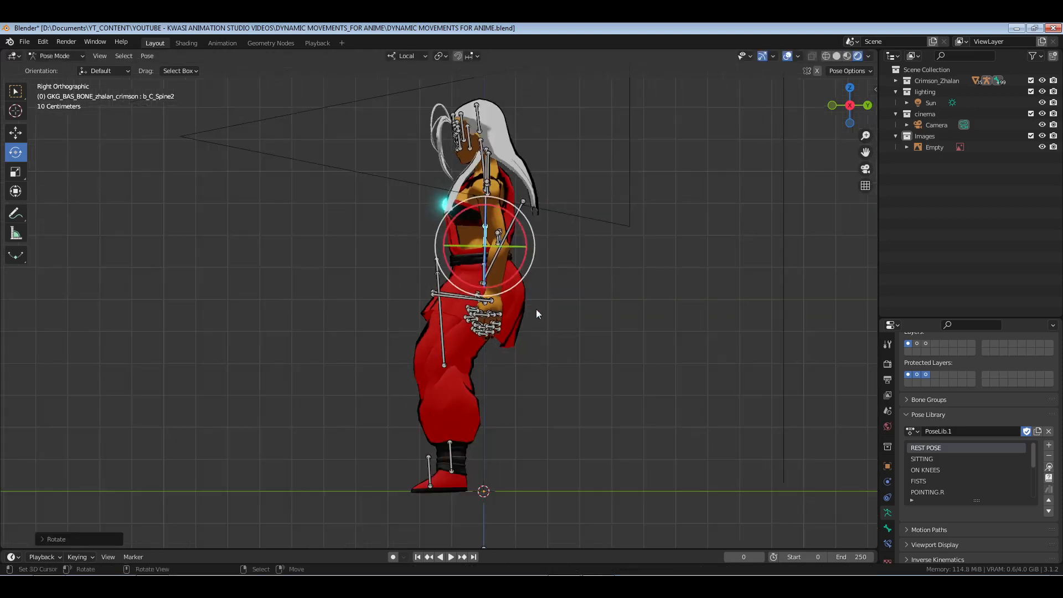
middle_click_drag(477, 360, 484, 310, "shift")
scroll(458, 334, "up", 3)
left_click(455, 324)
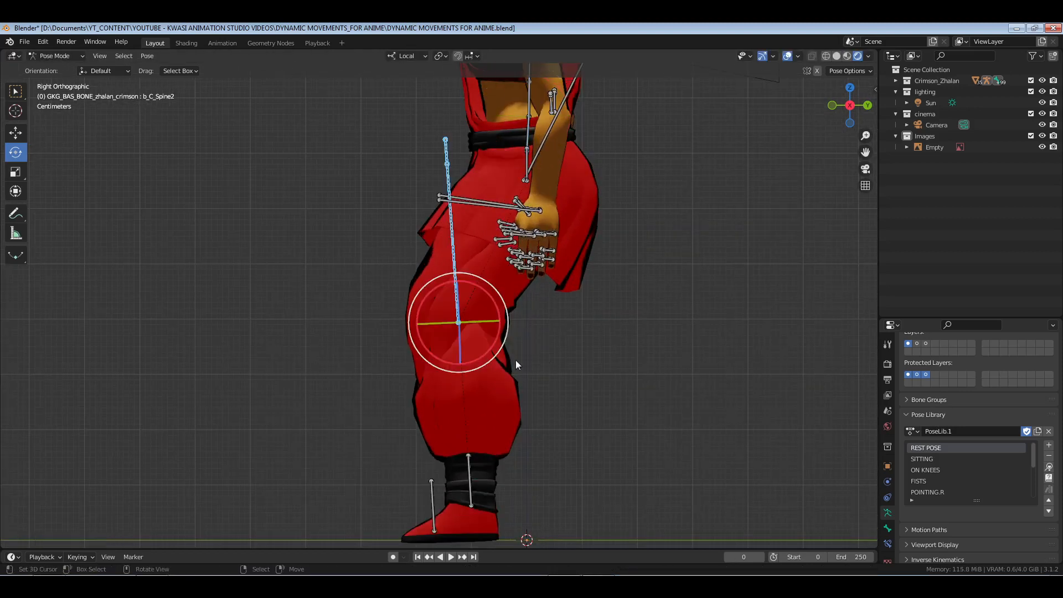
left_click_drag(490, 297, 490, 299)
Check the stance against the reference, rotate both thighs slightly further forward, and readjust the shins' bend at the knees.
middle_click_drag(538, 426, 349, 378)
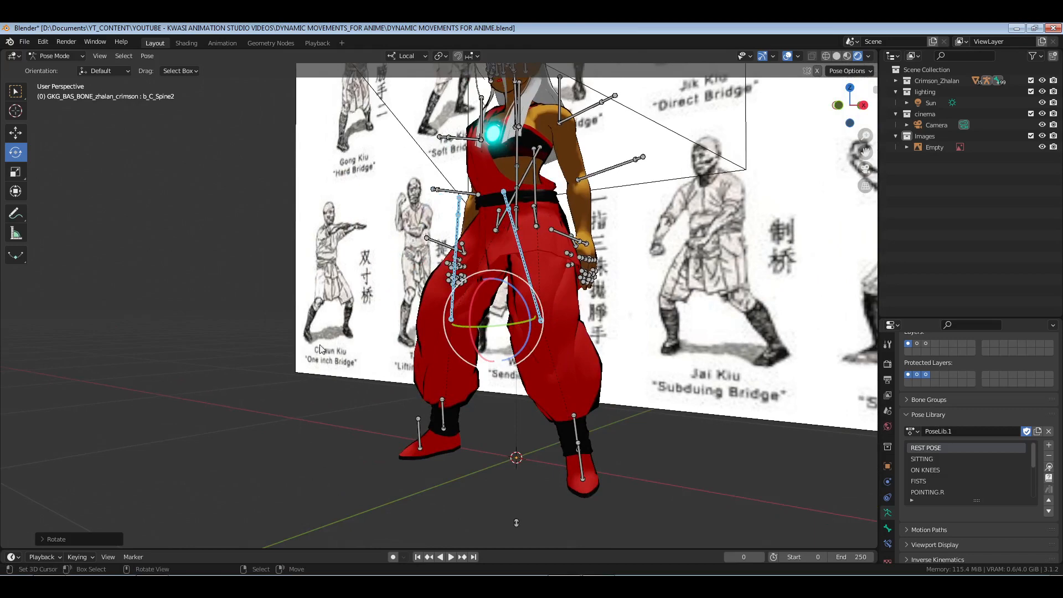
key("KP_3")
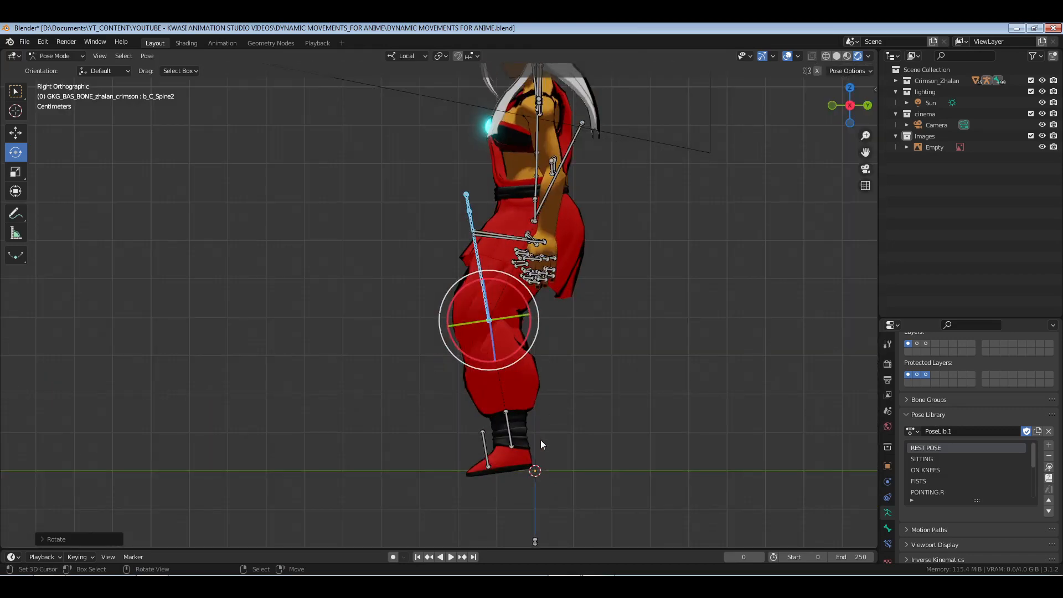
left_click(573, 142)
left_click_drag(569, 204, 471, 546)
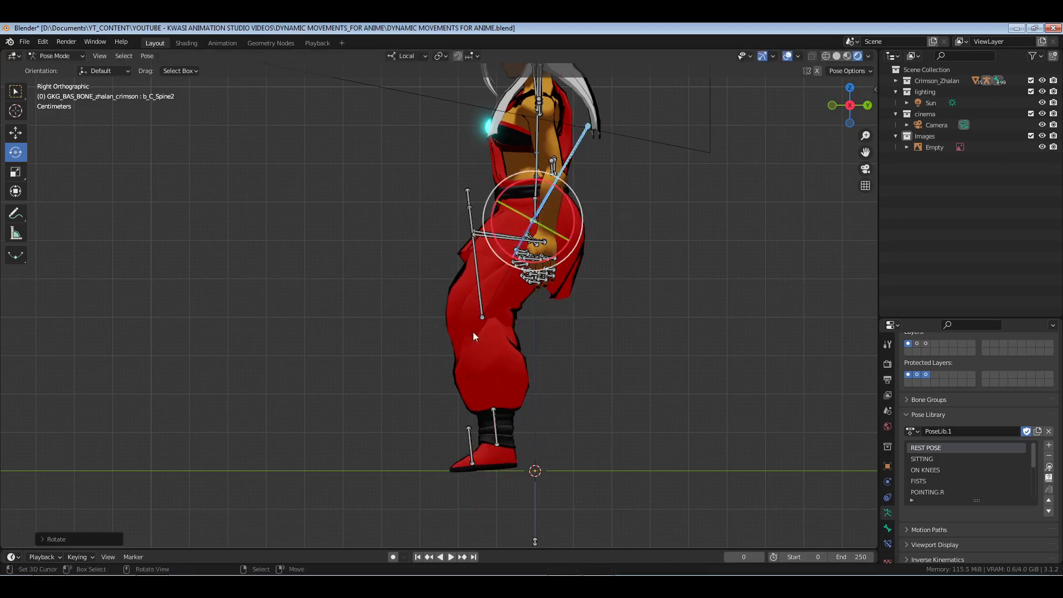
left_click(479, 310)
left_click_drag(511, 293, 533, 410)
Rotate both foot bones about 10 degrees in the side view so the soles lie parallel to the ground.
left_click(502, 426)
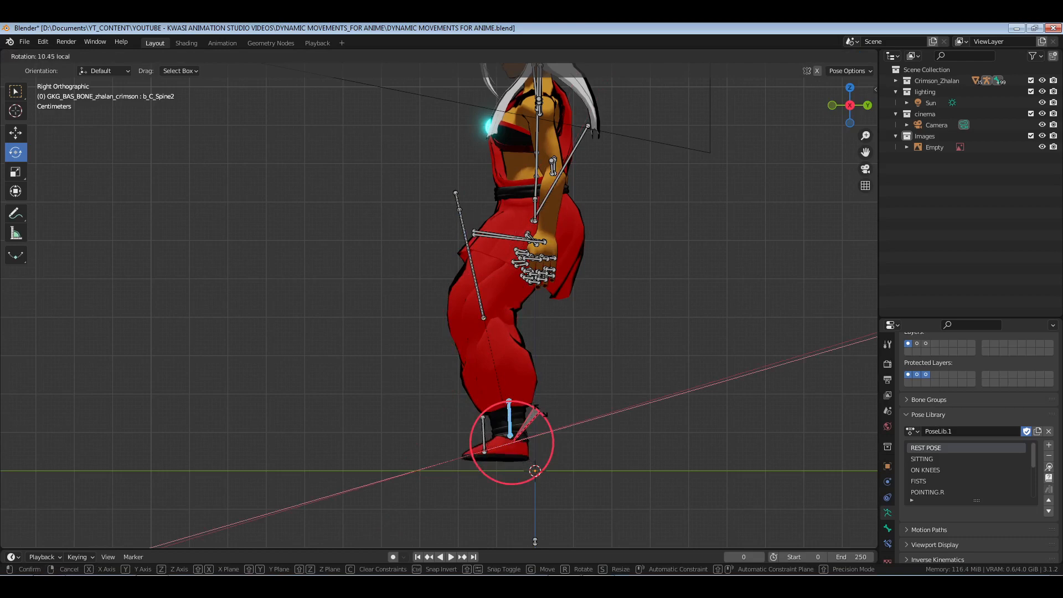
middle_click_drag(515, 443, 503, 467)
key("KP_3")
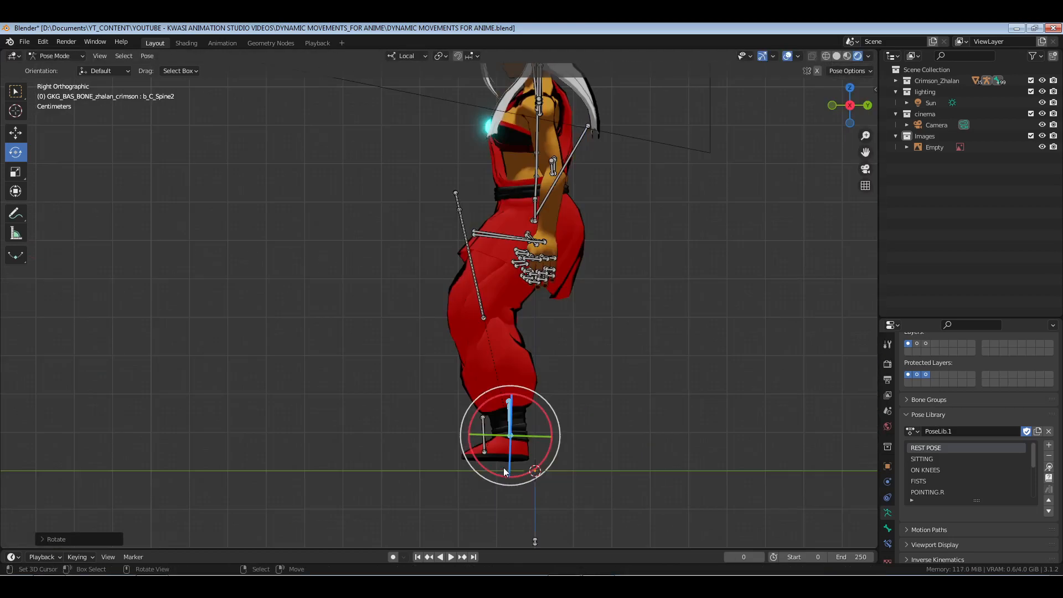
scroll(503, 467, "up", 2)
key("super")
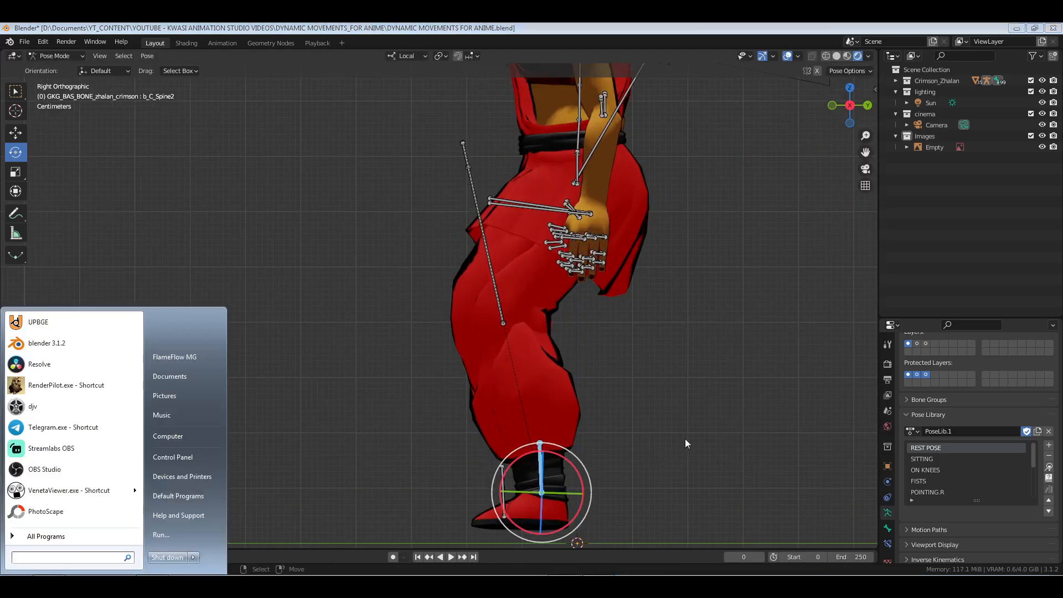
key("super")
middle_click_drag(603, 476, 553, 380, "shift")
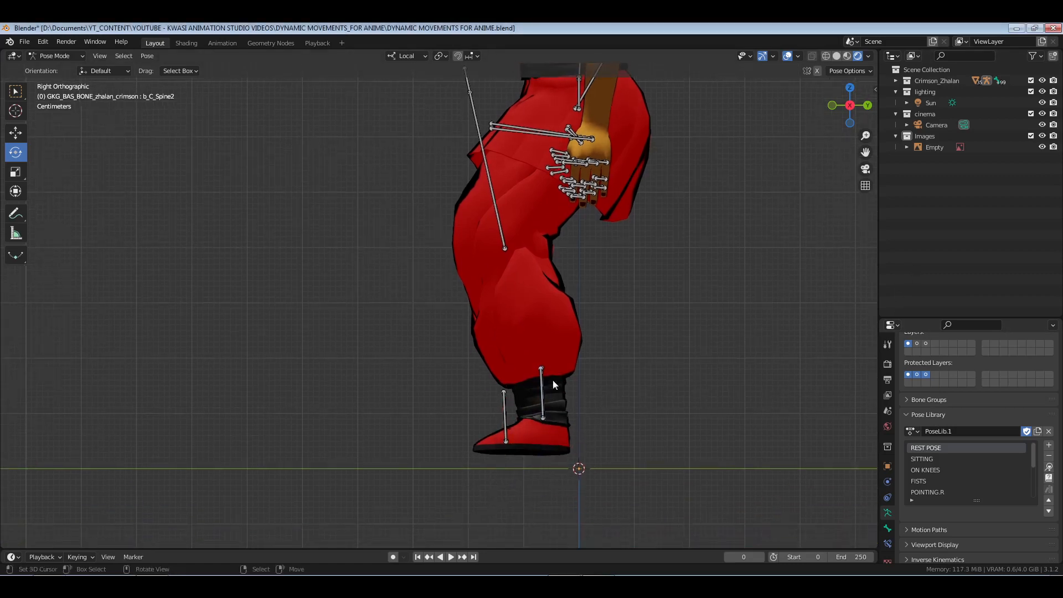
Rotate each foot bone individually in the front view so both soles tilt level with the ground.
key("KP_1")
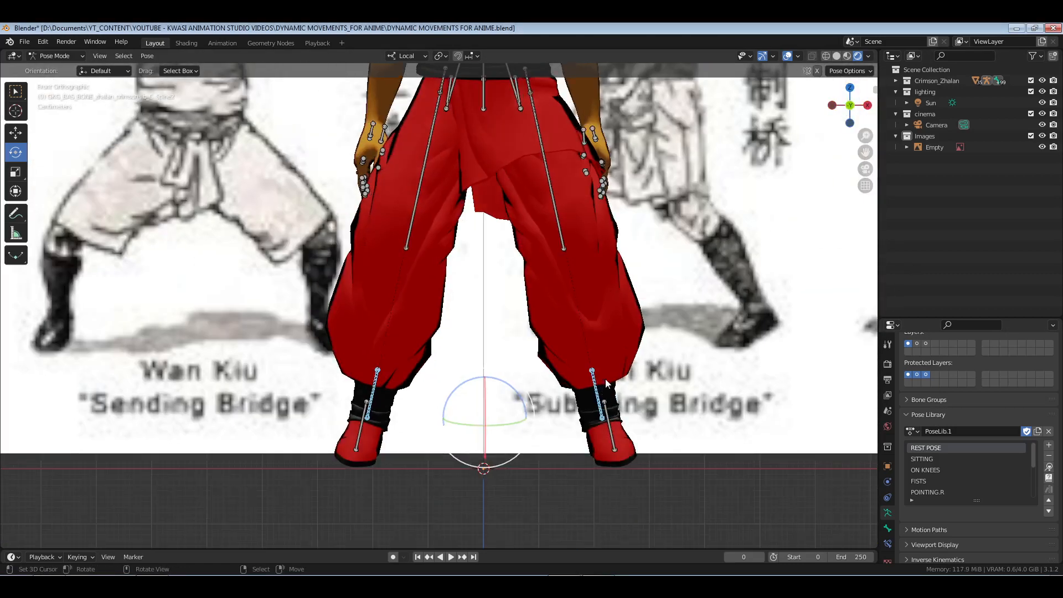
left_click(597, 388)
left_click_drag(627, 389, 634, 382)
left_click(370, 391)
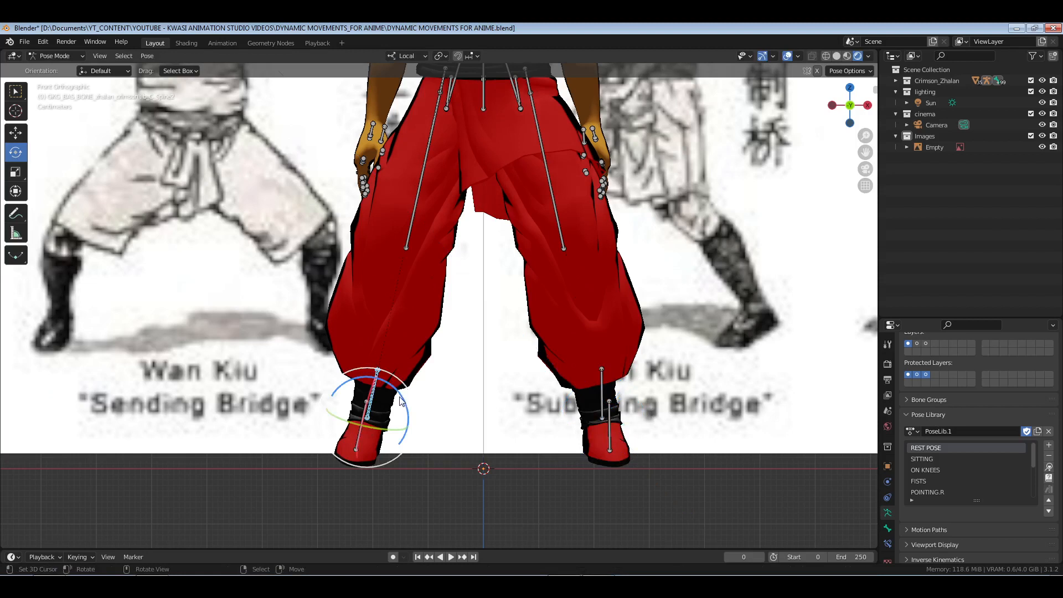
mouse_move(401, 400)
left_mouse_down()
mouse_move(397, 390)
mouse_move(406, 394)
left_mouse_up()
Level each foot in the side view, rotating the second foot bone about 12 degrees to match the first.
middle_click_drag(726, 395, 665, 421)
left_click_drag(608, 375, 643, 402)
middle_click_drag(693, 411, 656, 445)
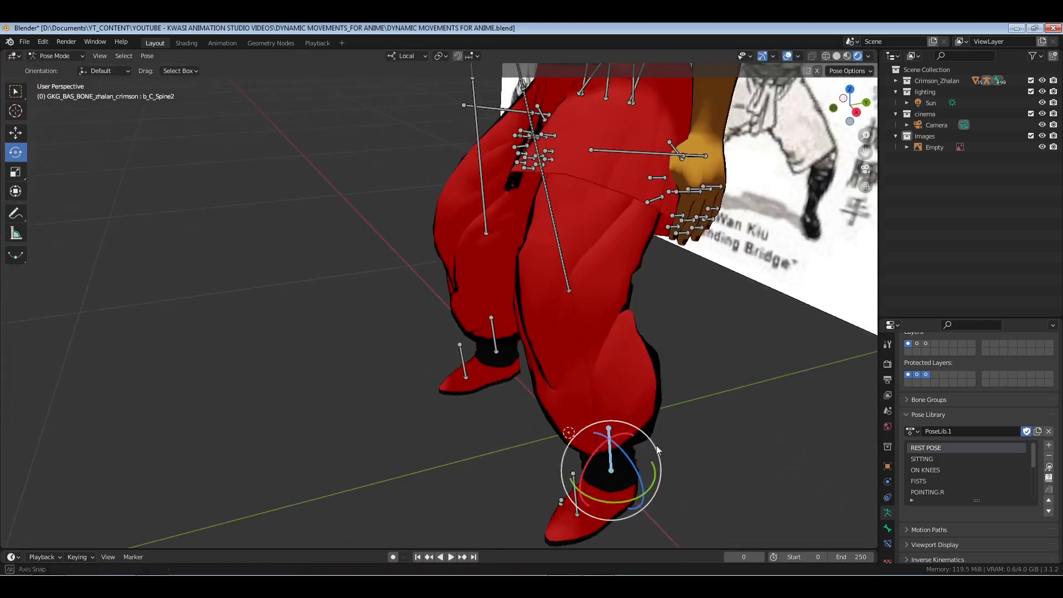
middle_click_drag(634, 500, 583, 418)
key("KP_3")
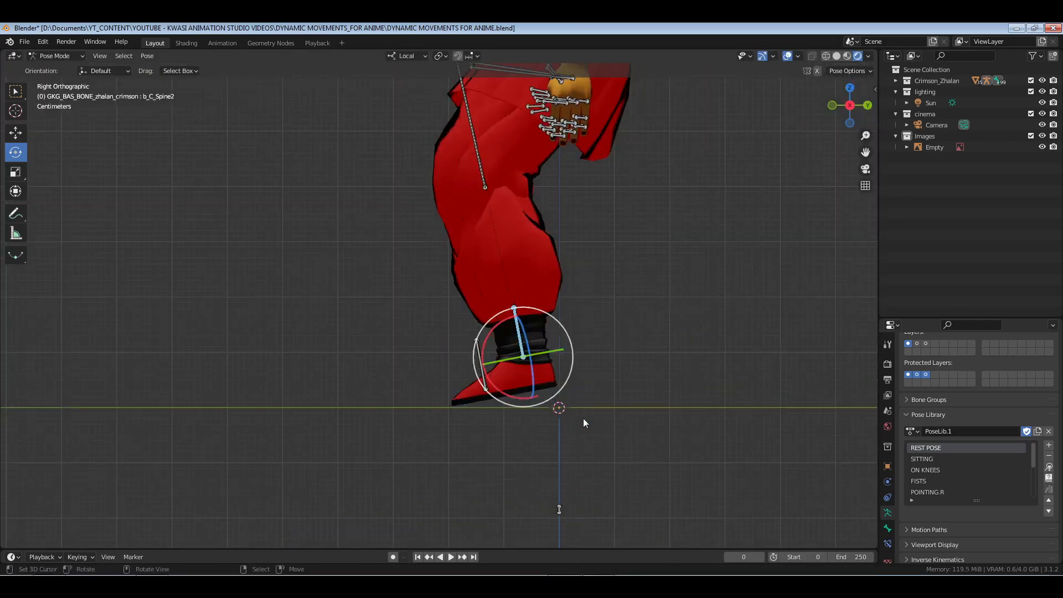
left_click_drag(492, 331, 512, 318)
left_click_drag(459, 350, 564, 397)
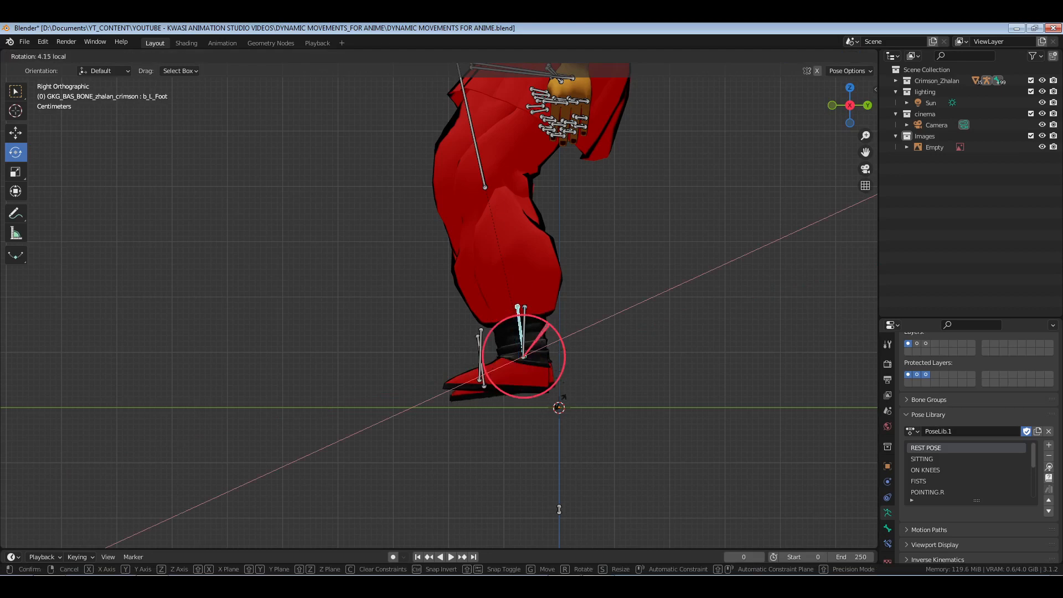
left_click_drag(462, 418, 624, 328)
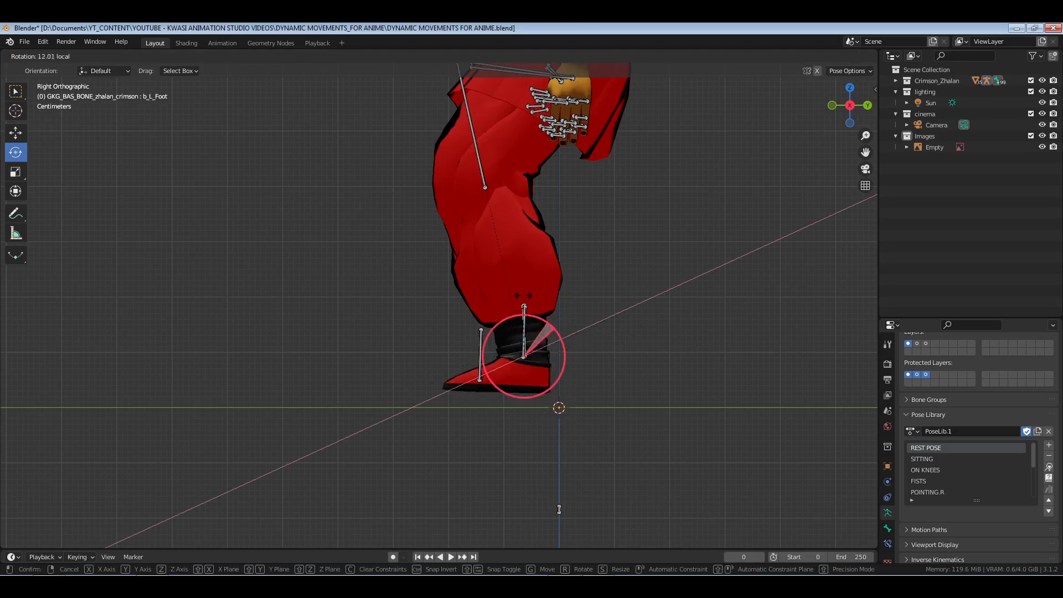
left_click_drag(524, 296, 488, 343)
Rotate the foot bone on the positive X side about -15 degrees around its local Y axis to point the toes forward.
middle_click_drag(487, 344, 506, 414)
scroll(488, 410, "up", 3)
right_click(521, 417)
middle_click_drag(559, 442, 628, 430)
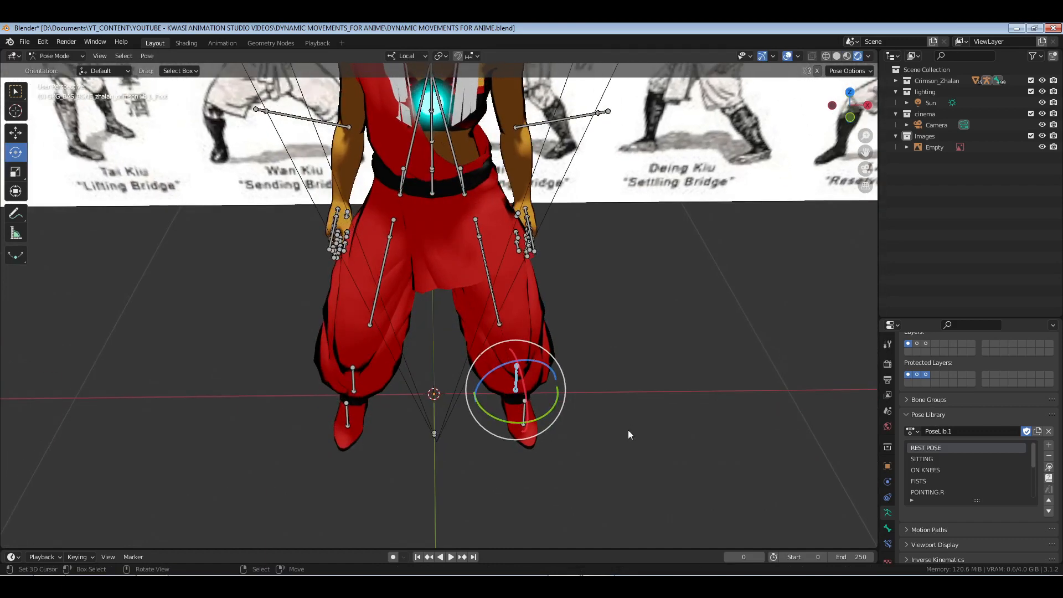
key("r")
key("y")
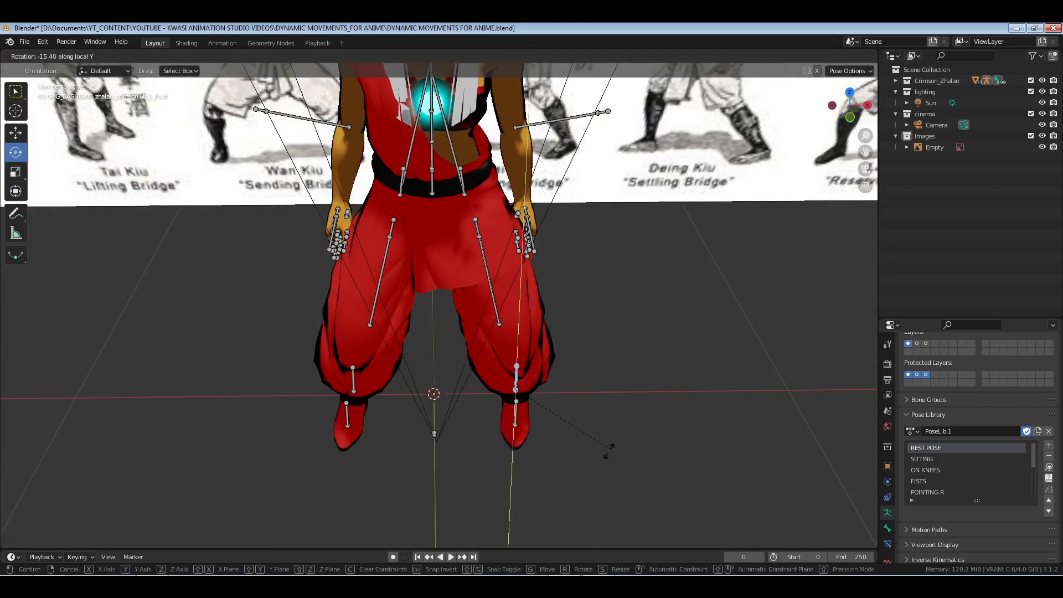
left_click(607, 451)
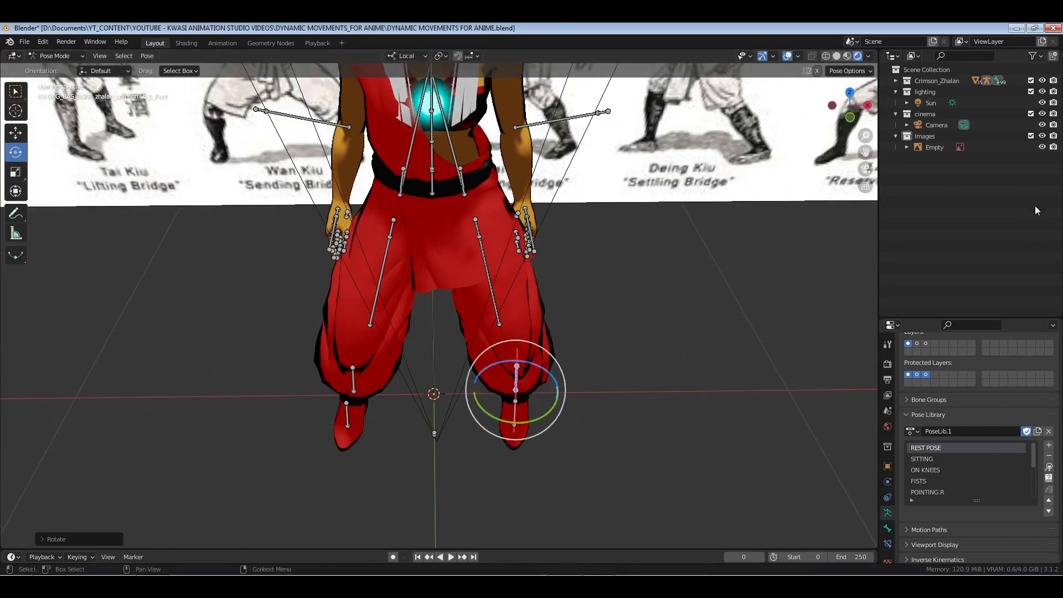
Exclude the cinema collection from the view layer and rotate the other foot about 20 degrees around its local Y axis.
left_click(1031, 114)
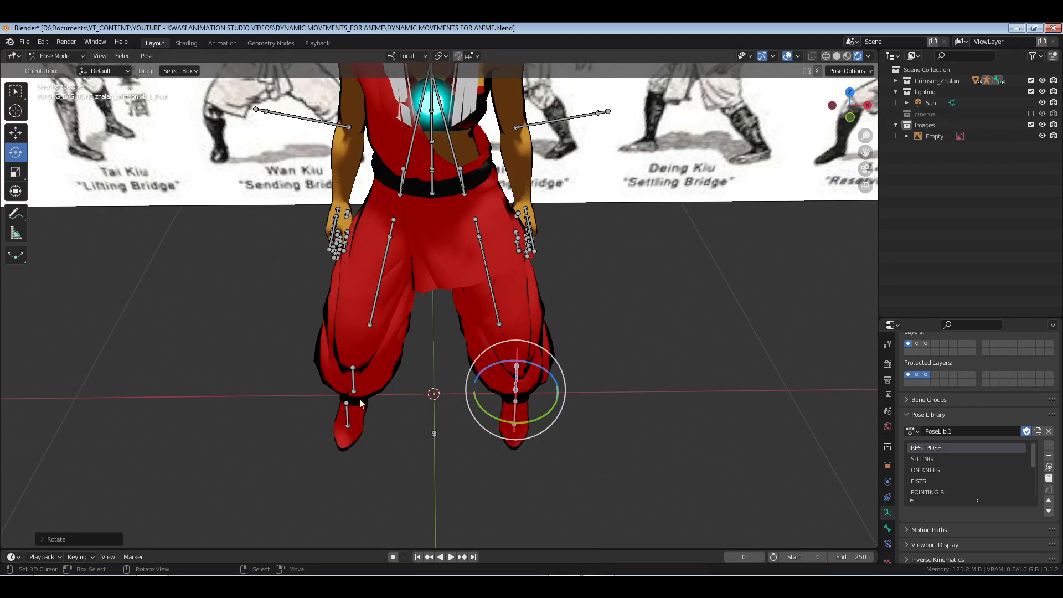
left_click(353, 382)
key("r")
key("y")
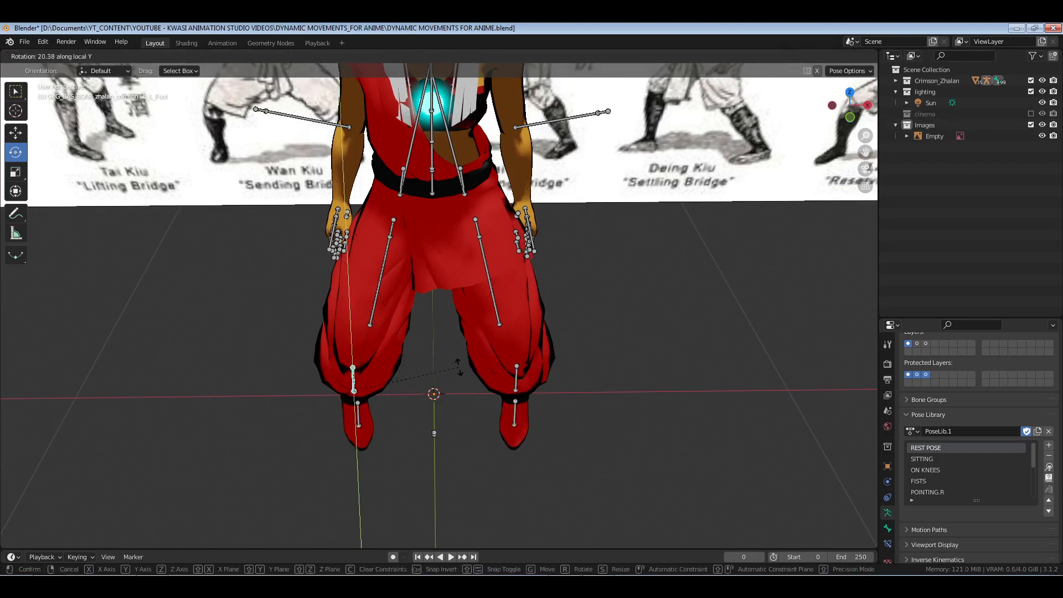
left_click(458, 366)
key("r")
key("y")
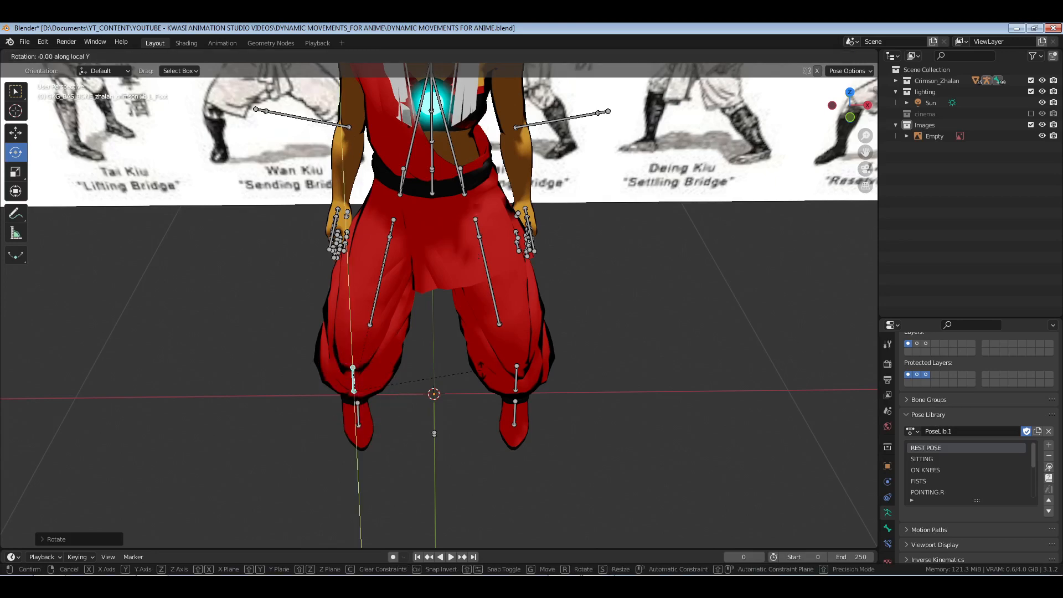
left_click(472, 364)
Fine-tune the sideways tilt of both foot bones in the front view so the soles lie flat.
key("KP_1")
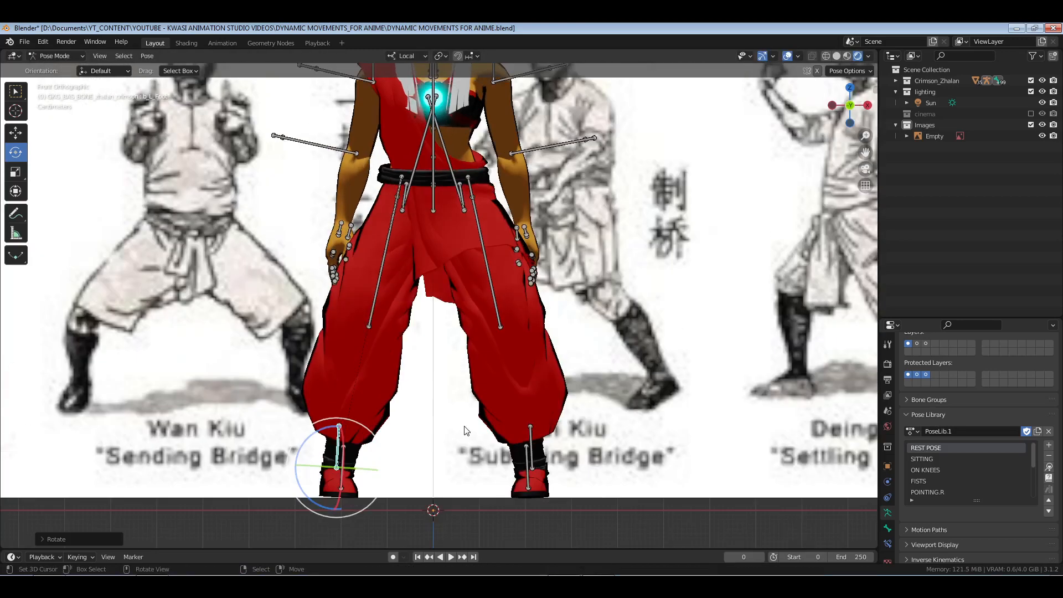
middle_click_drag(485, 380, 487, 404, "shift")
middle_click_drag(406, 498, 416, 452, "shift")
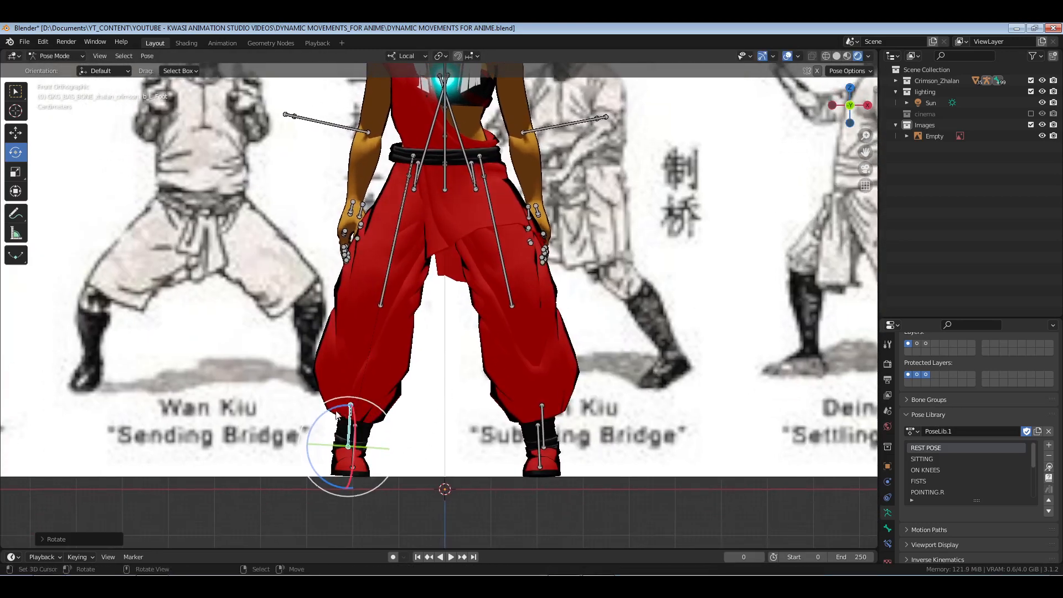
left_click_drag(332, 409, 299, 464)
left_click(542, 426)
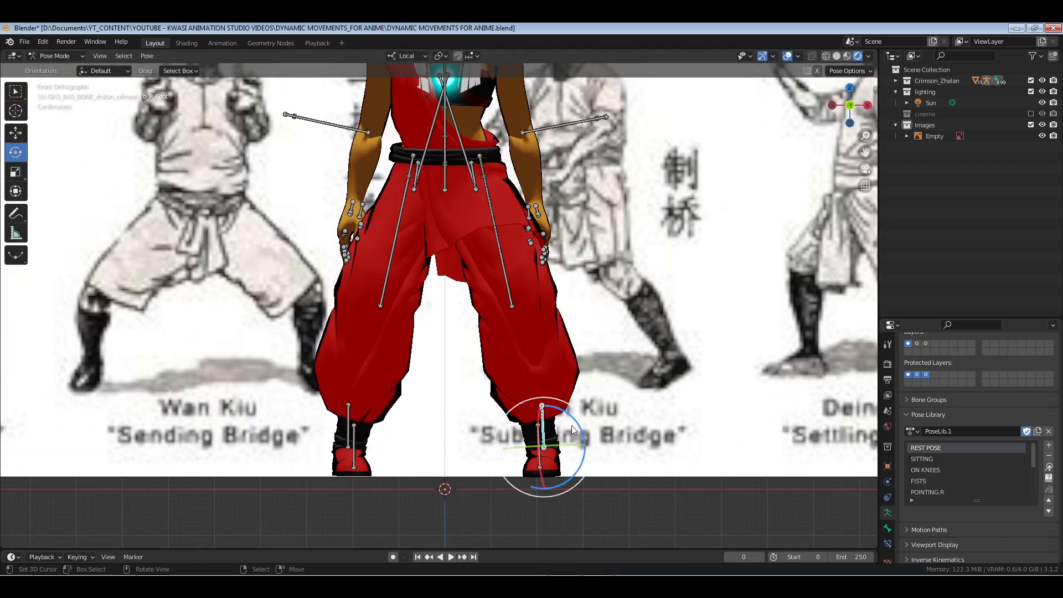
left_click_drag(576, 420, 590, 480)
Compare the stance with the Chieun Kiu reference and rotate both thigh bones slightly backward in the side view.
scroll(291, 355, "down", 5)
middle_click_drag(265, 378, 373, 387, "shift")
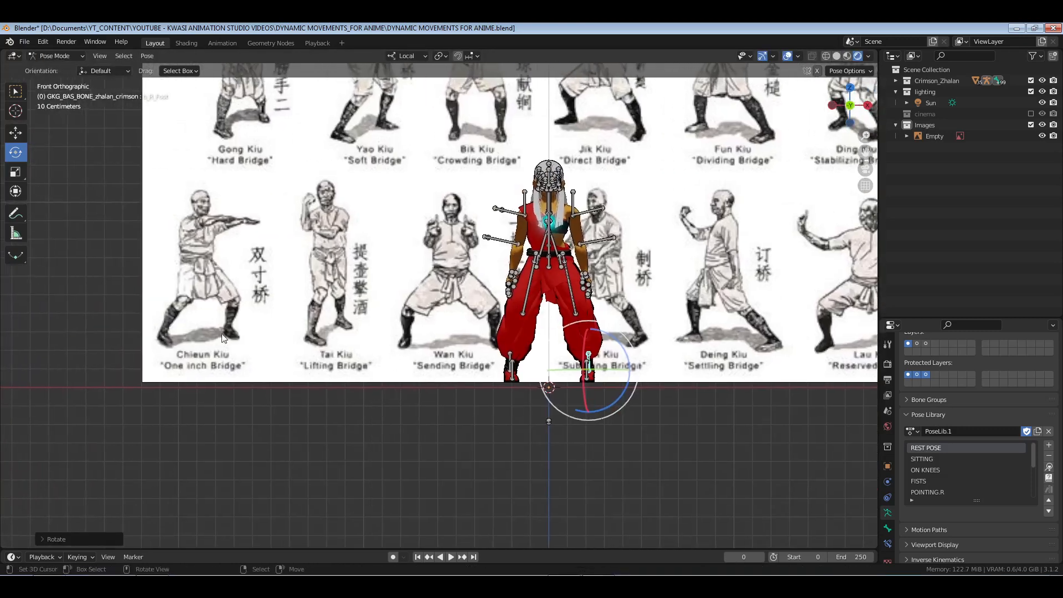
middle_click_drag(656, 359, 586, 367, "shift")
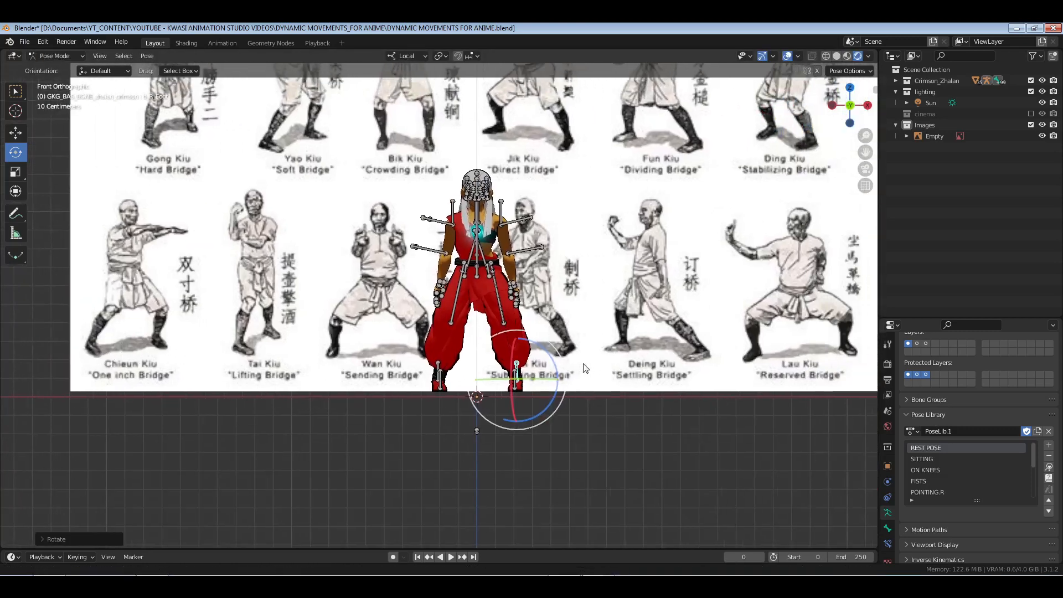
scroll(586, 367, "up", 2)
middle_click_drag(509, 297, 486, 365, "shift")
scroll(486, 365, "up", 2)
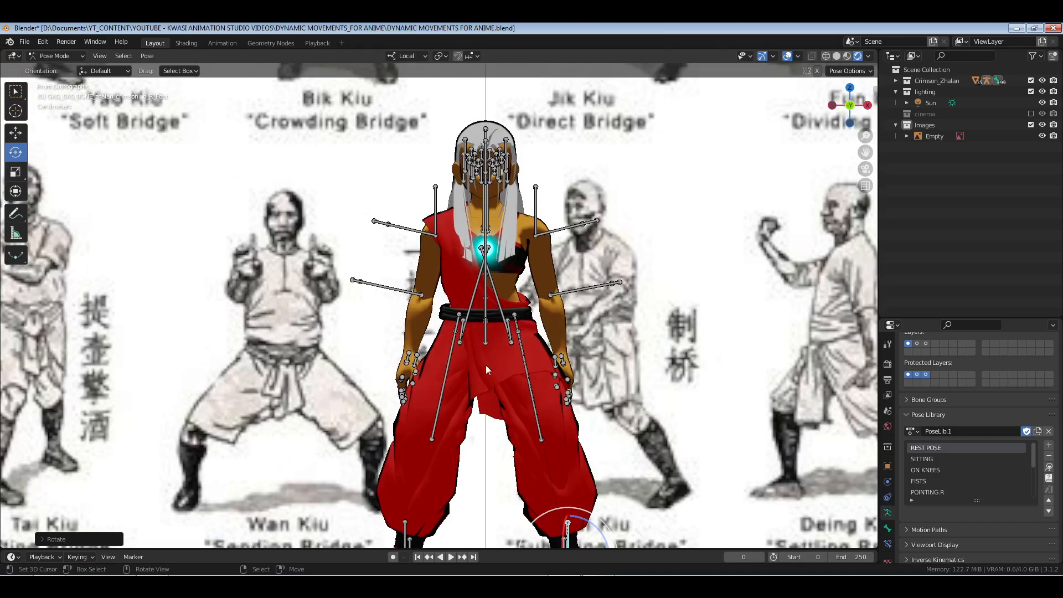
left_click(487, 332)
scroll(521, 425, "down", 4)
key("KP_3")
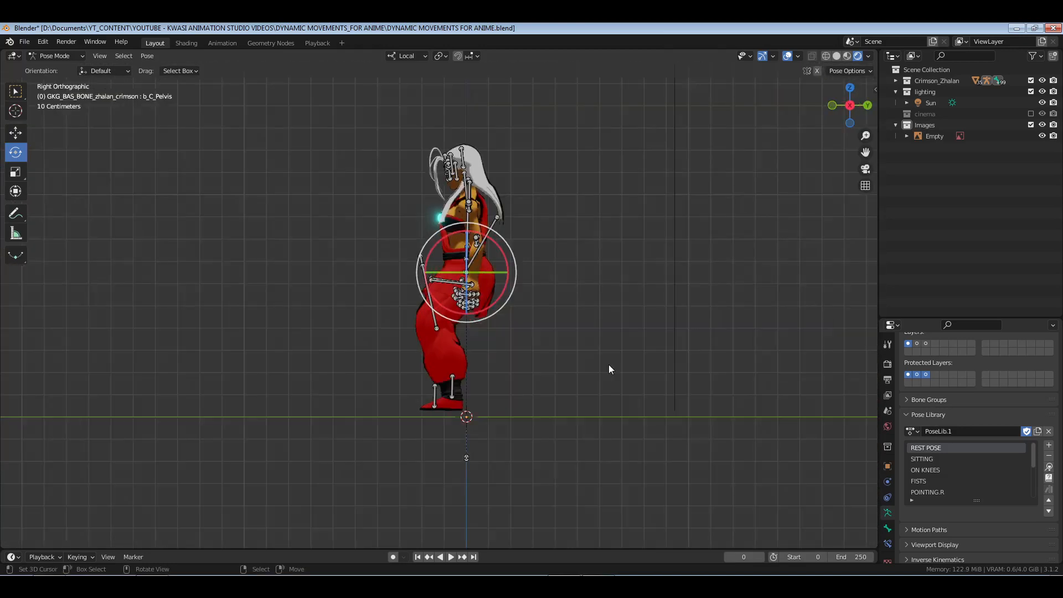
scroll(542, 362, "up", 3)
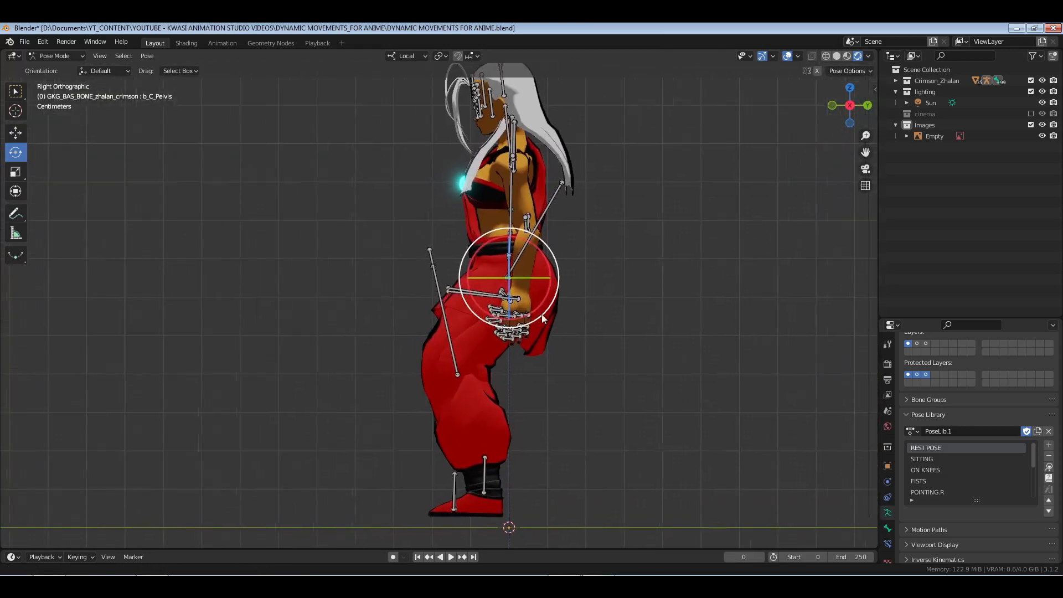
left_click_drag(543, 318, 520, 247)
Set the transform orientation to Global and rotate both foot bones about -3.7 degrees in the side view.
left_click(409, 56)
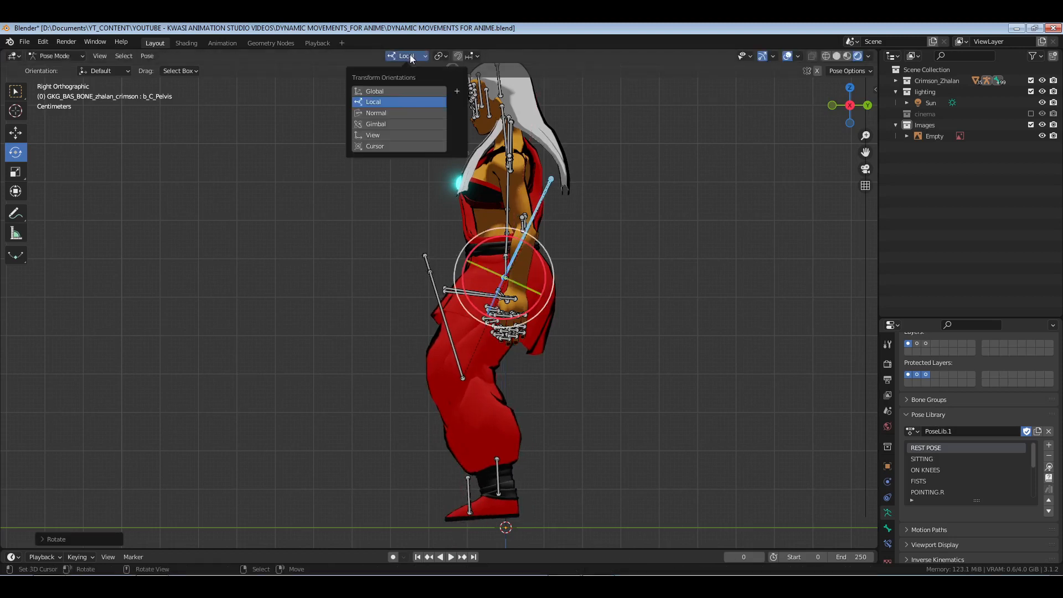
left_click(404, 93)
middle_click_drag(524, 460, 497, 403, "shift")
left_click(498, 407)
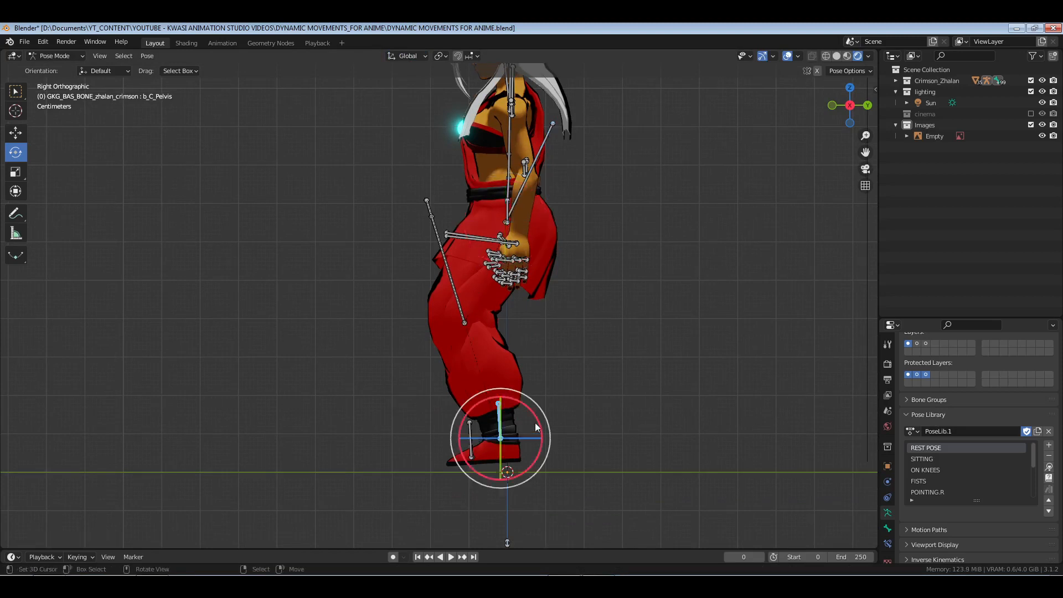
left_click_drag(524, 413, 538, 417)
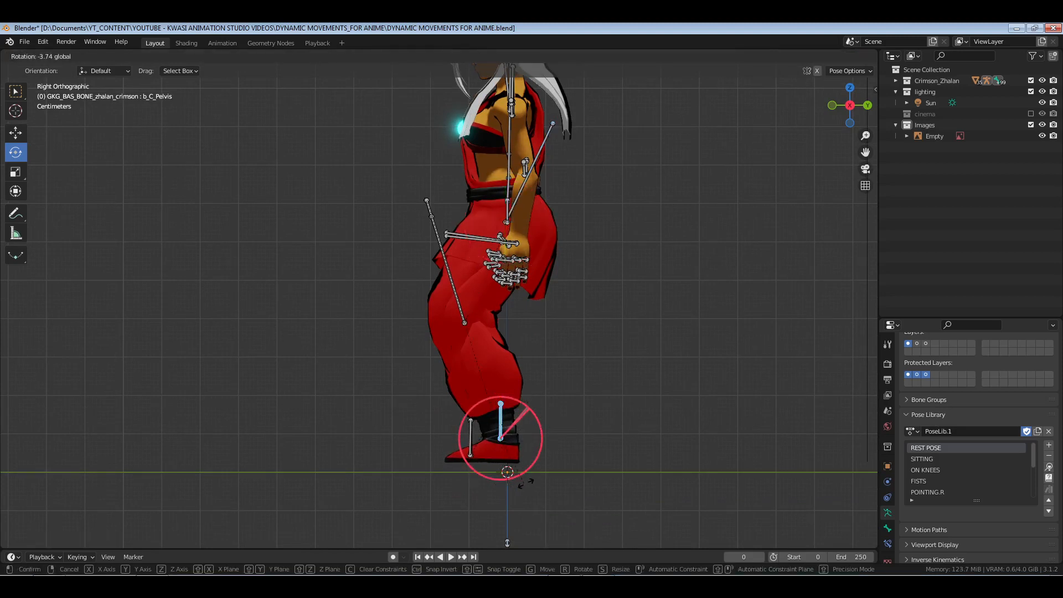
left_click_drag(530, 483, 528, 481)
Rotate each thigh bone slightly outward in the front view to widen the stance.
key("KP_1")
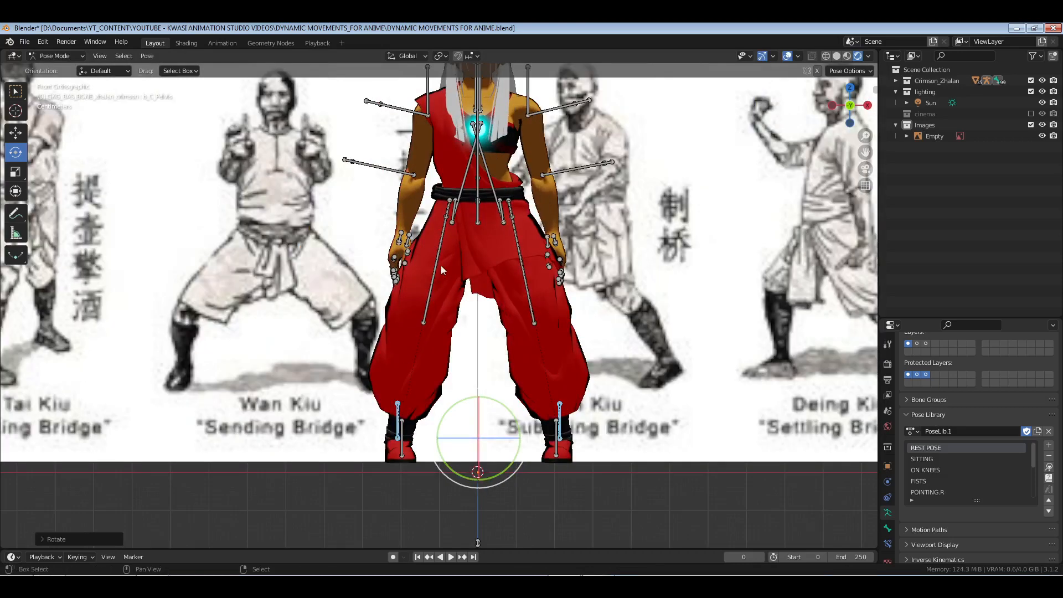
middle_click_drag(441, 265, 410, 303, "shift")
left_click(496, 304)
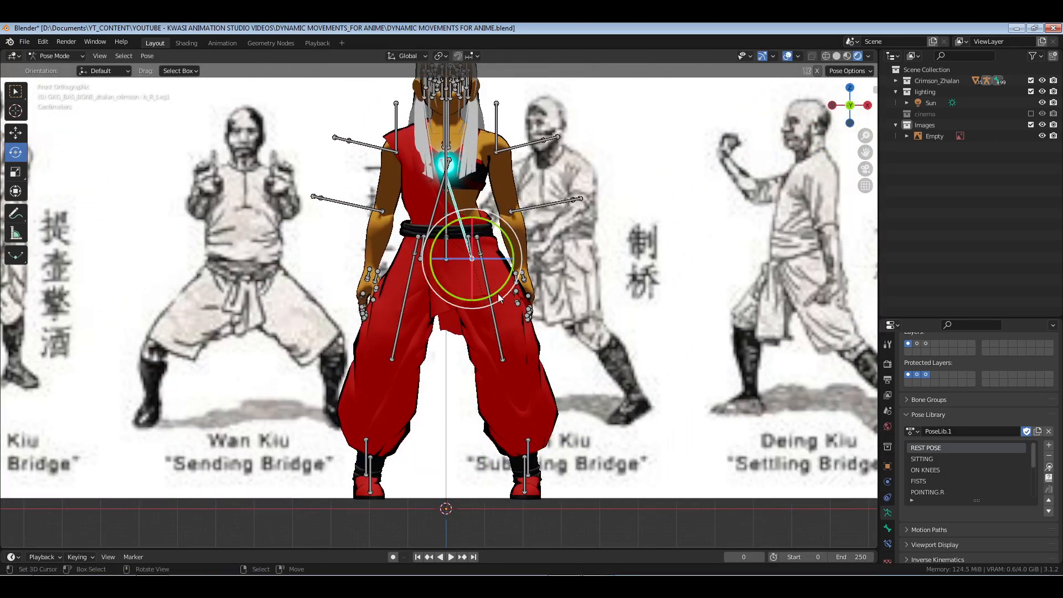
key("r")
left_click_drag(540, 278, 543, 253, "shift")
right_click(435, 199)
left_click_drag(461, 251, 462, 268, "shift")
Rotate the two foot bones slightly in opposite directions in the front view to level them under the widened legs.
left_click(536, 439)
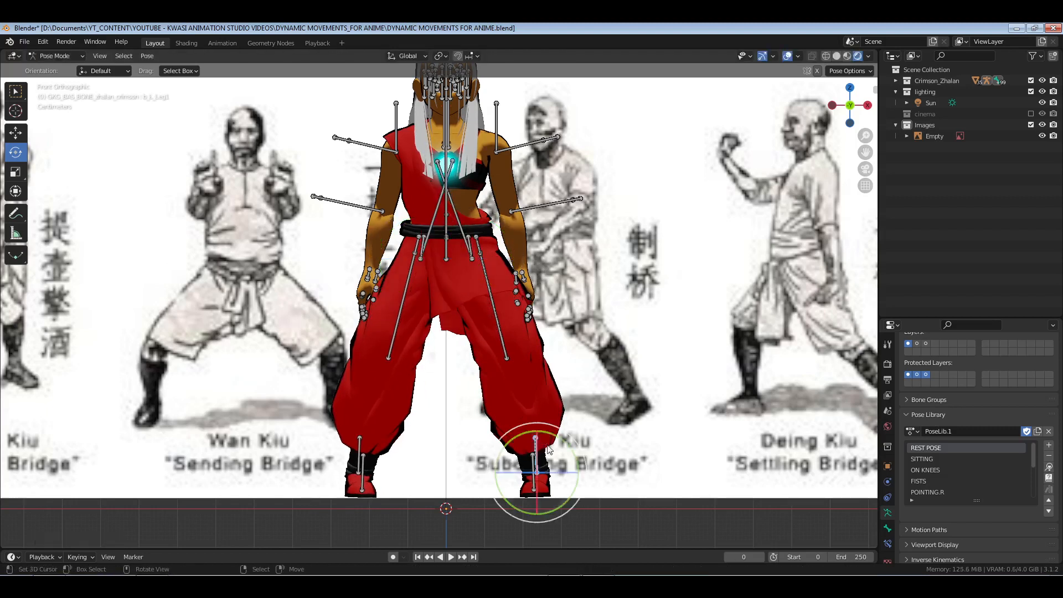
key("r")
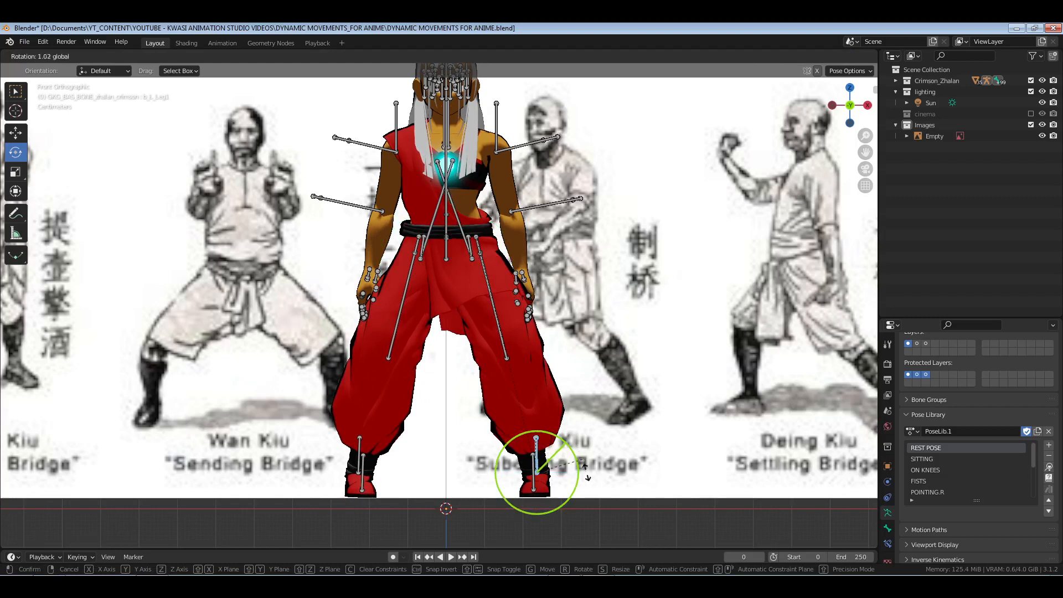
left_click(591, 493)
left_click(360, 445)
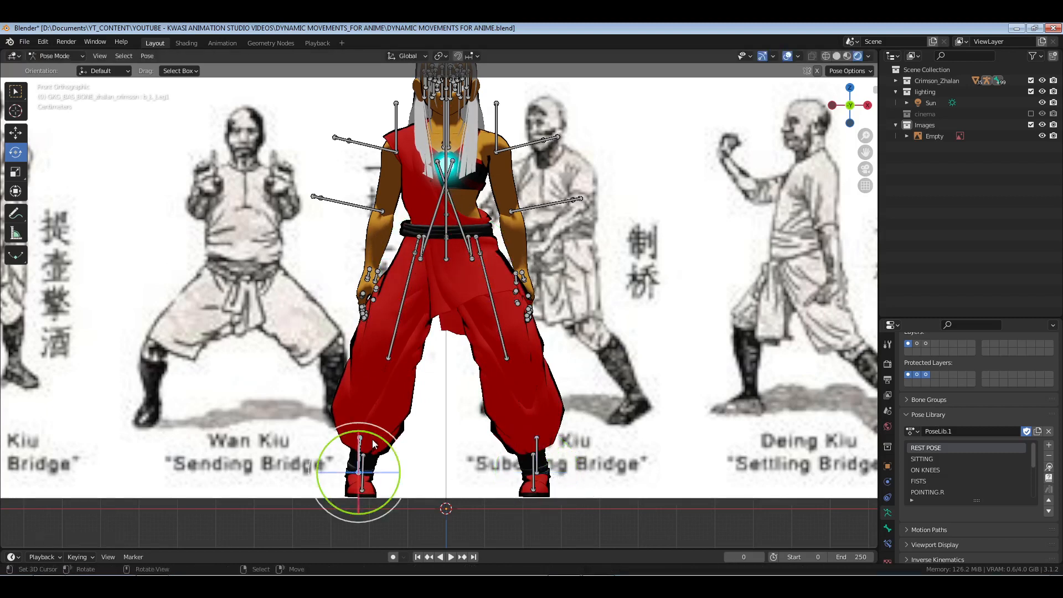
key("r")
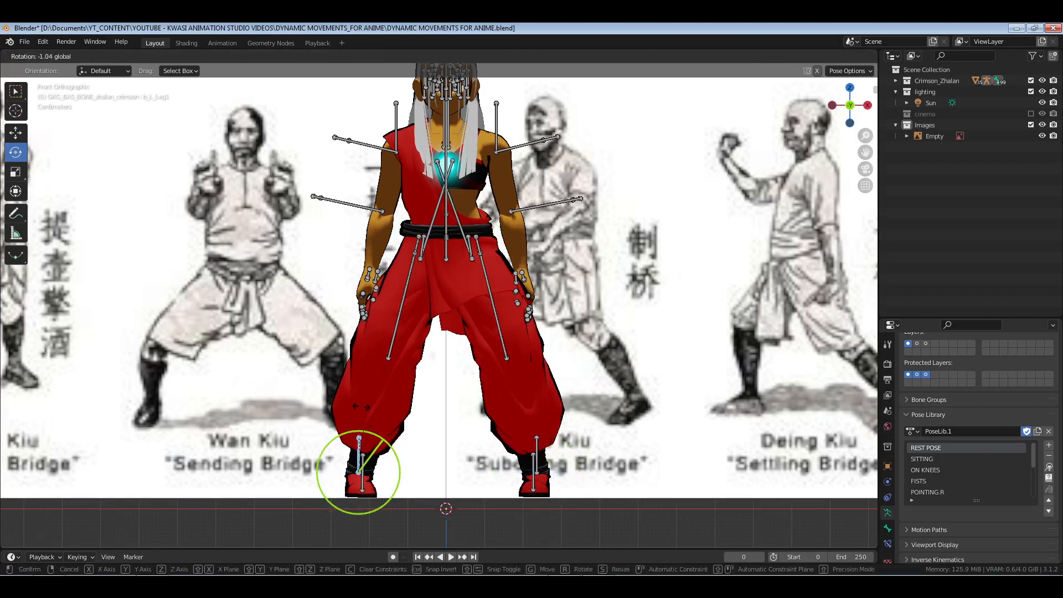
left_click(326, 411)
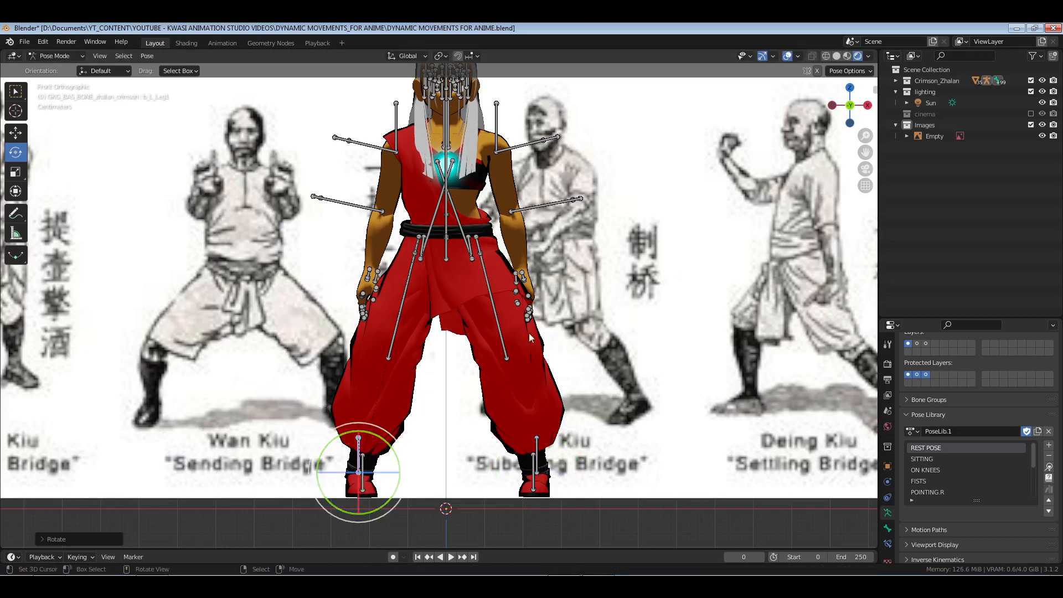
Lower the pelvis bone along the global Z axis to bring the feet toward the ground.
left_click(446, 246)
left_click(16, 134)
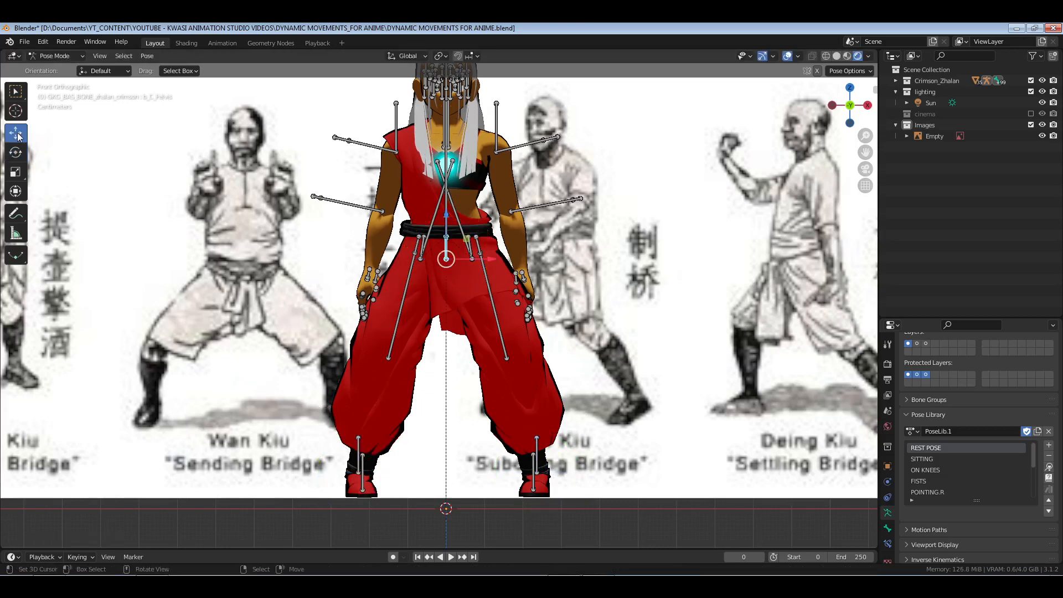
left_click_drag(448, 220, 446, 331)
middle_click_drag(446, 331, 619, 339)
scroll(565, 338, "up", 3)
middle_click_drag(492, 208, 544, 297, "shift")
scroll(503, 324, "up", 2)
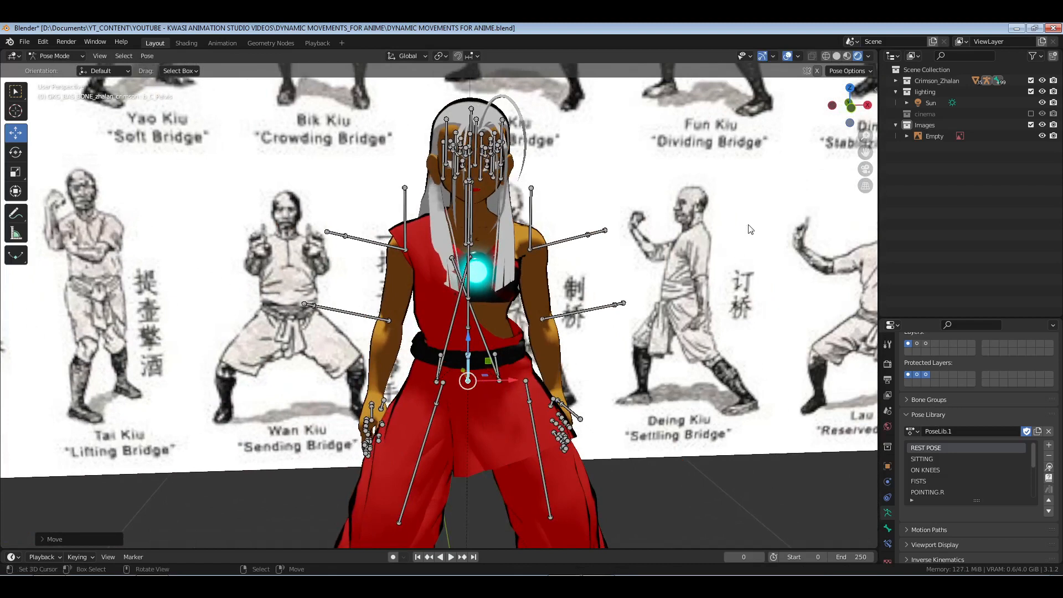
Expand the armature's pose bone hierarchy in the Outliner and collapse the leg and shoulder branches.
left_click(927, 70)
left_click(896, 81)
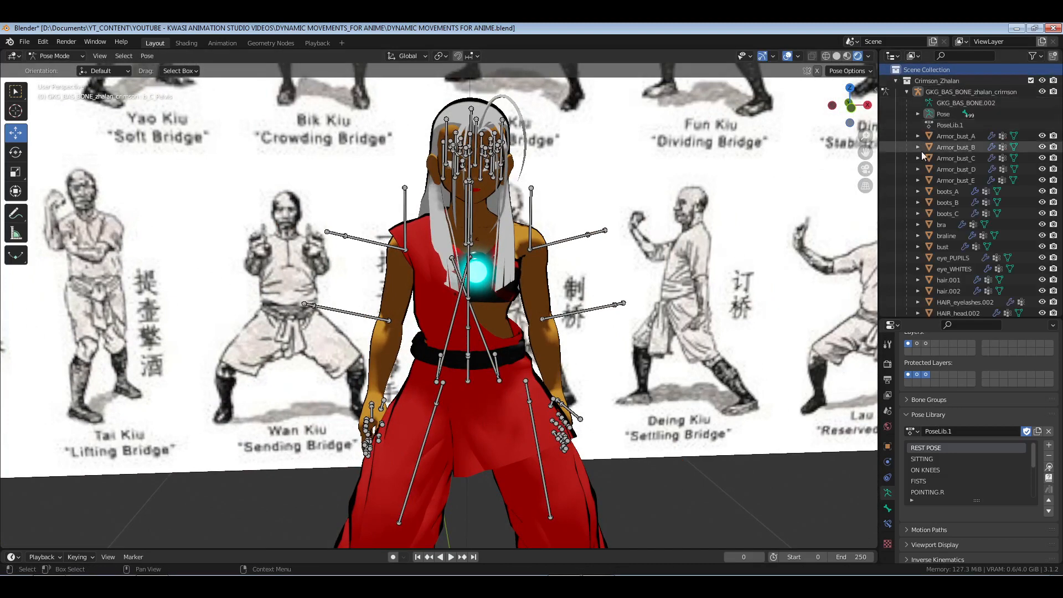
left_click(917, 114)
mouse_move(944, 183)
middle_mouse_down()
mouse_move(922, 172)
mouse_move(937, 164)
middle_mouse_up()
left_click(930, 137)
left_click(931, 148)
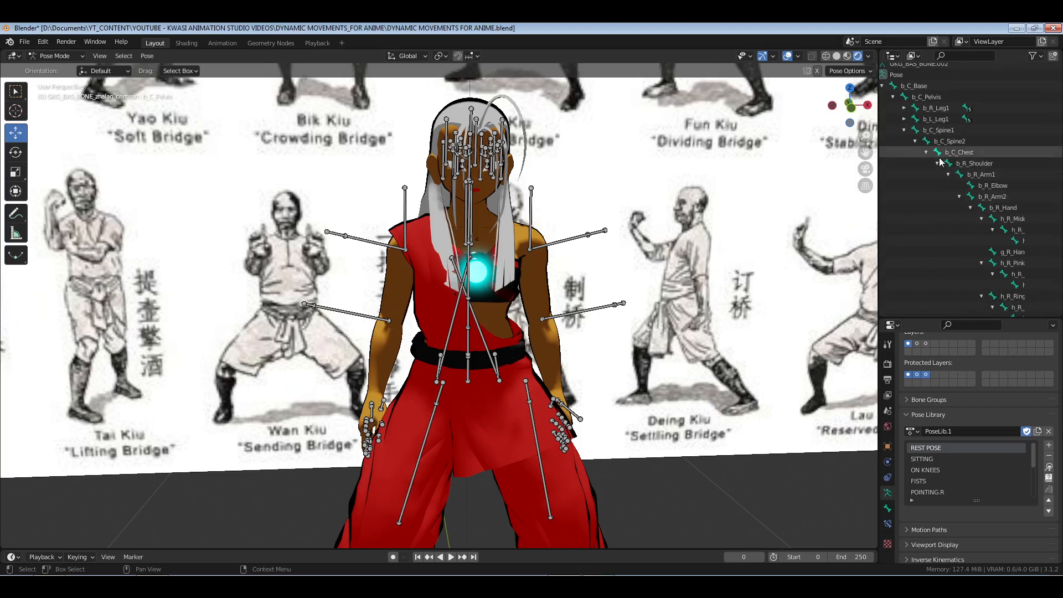
left_click(938, 163)
left_click(938, 175)
middle_click_drag(961, 219, 938, 200)
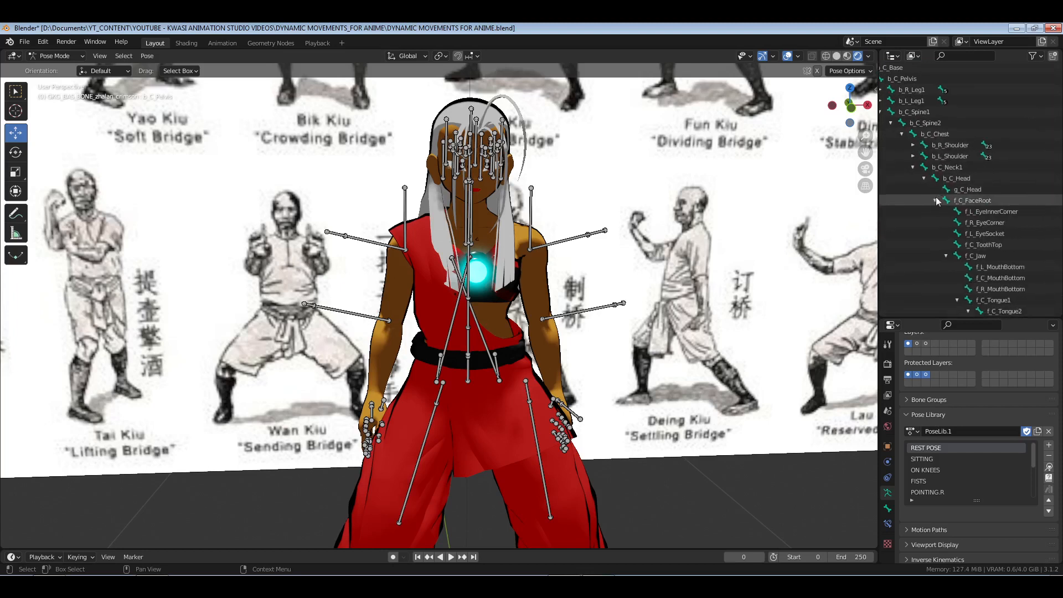
Rotate the b_R_Shoulder and b_L_Shoulder bones together in the right side view to raise both arms partway forward.
left_click(945, 147)
left_click(949, 156, "ctrl")
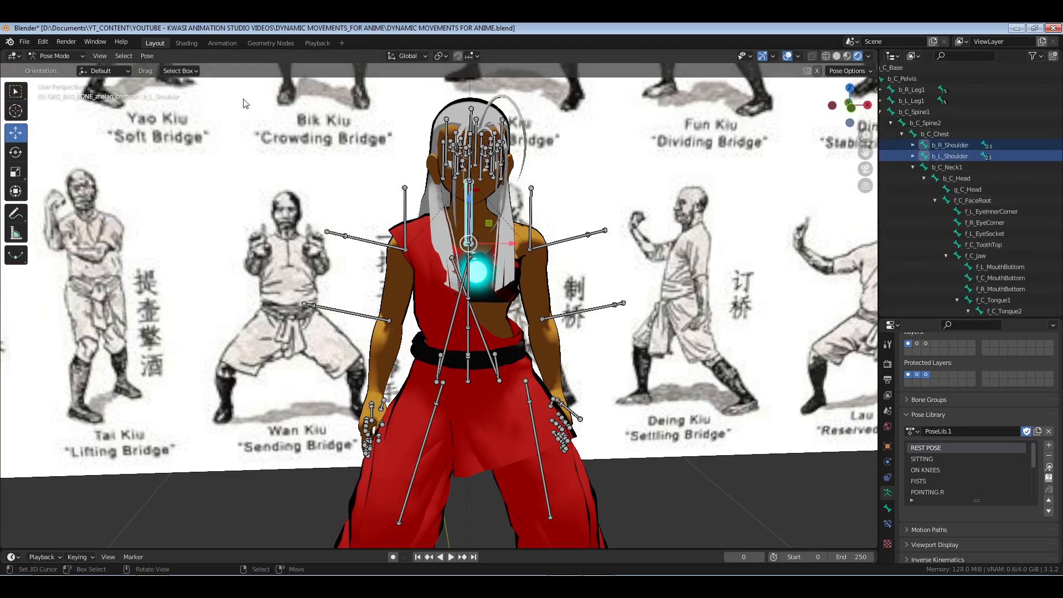
left_click(15, 152)
key("KP_3")
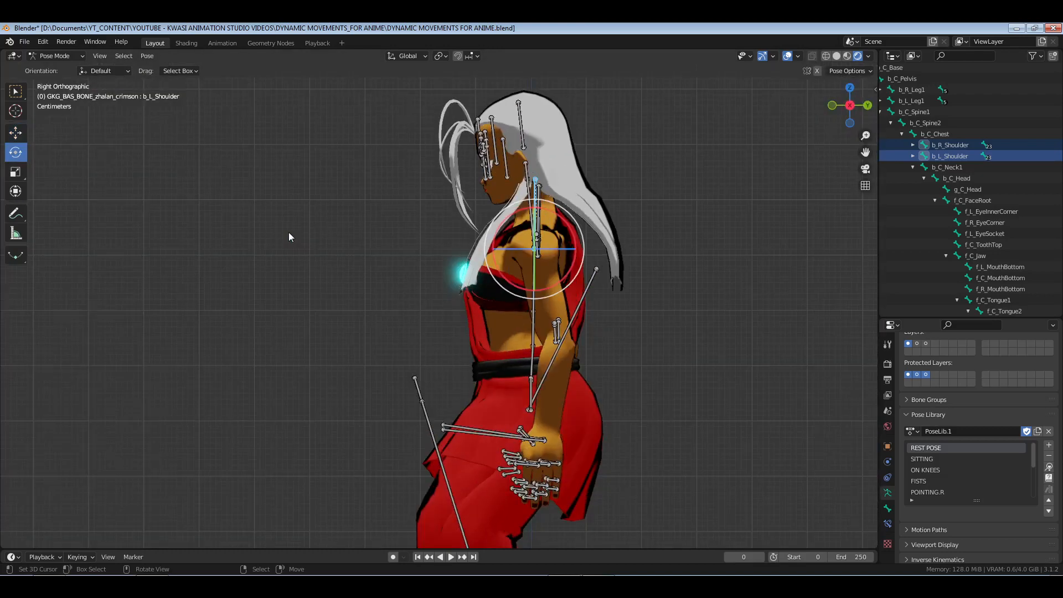
left_click_drag(570, 229, 575, 258)
Rotate both upper arm bones about -48 degrees in the right side view to extend the arms straight forward.
middle_click_drag(574, 258, 500, 267)
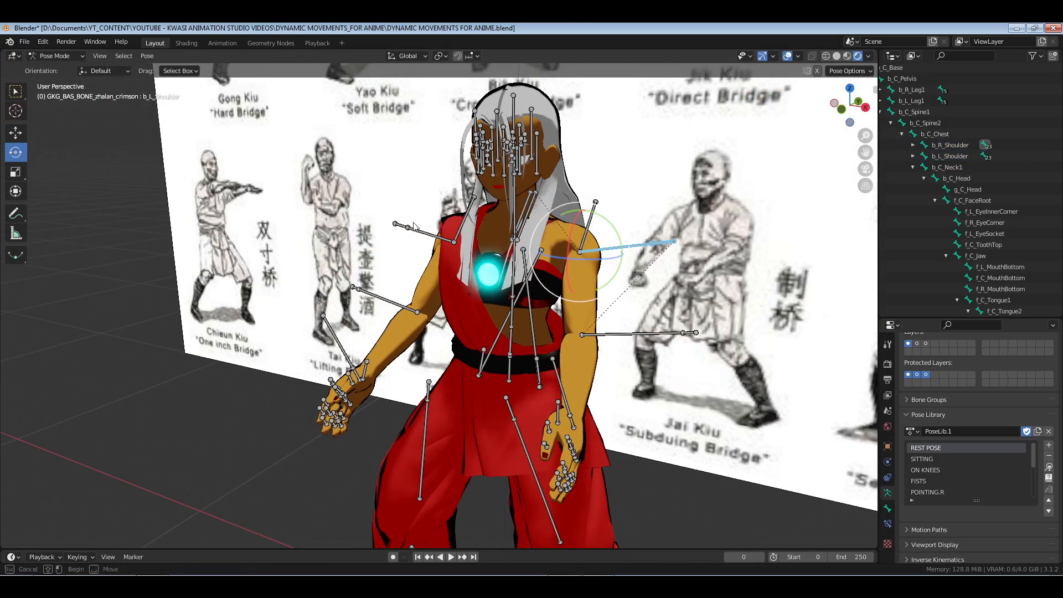
key("KP_3")
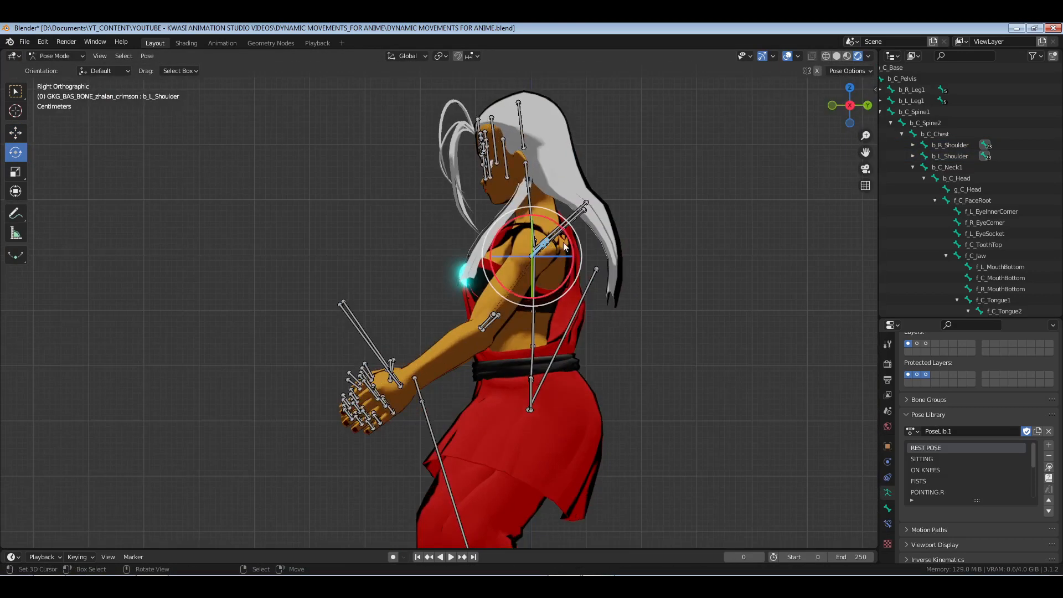
left_click_drag(569, 238, 577, 274)
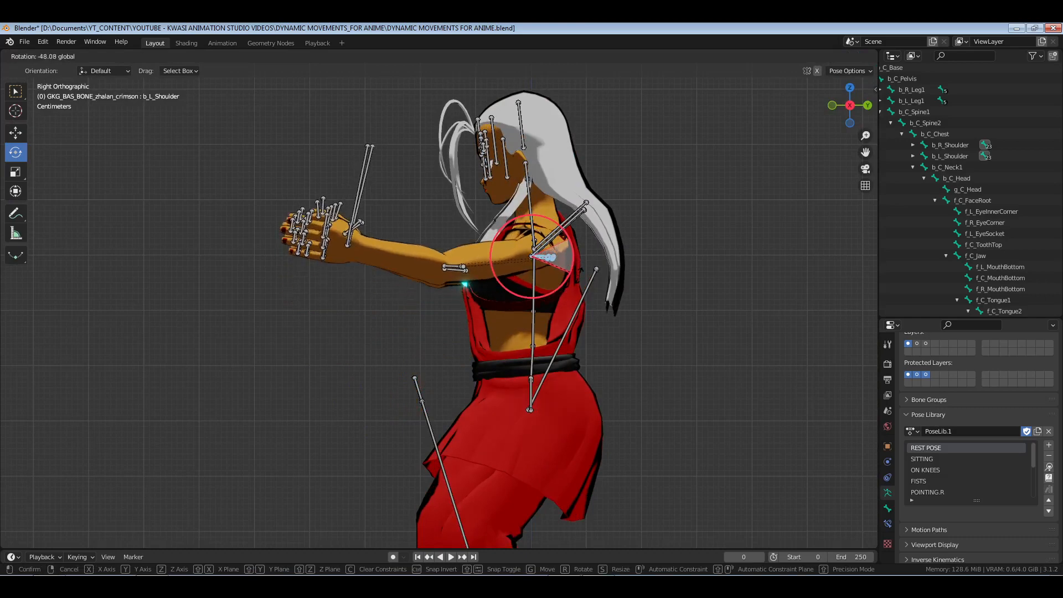
middle_click_drag(323, 335, 350, 337)
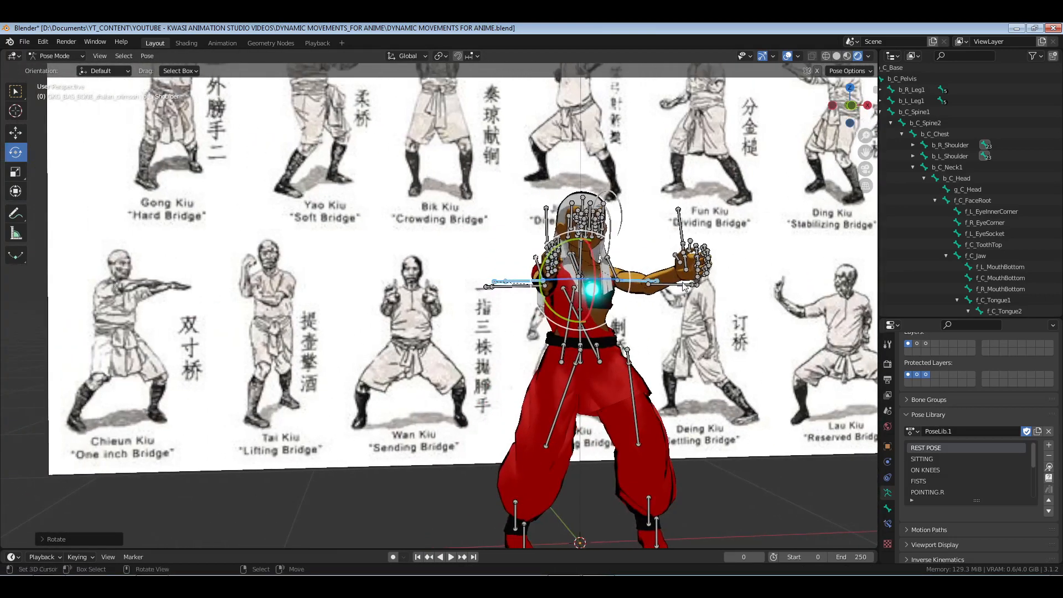
Tilt the b_C_Neck1 bone slightly forward in the right side view.
middle_click_drag(699, 282, 586, 298)
scroll(581, 296, "up", 4)
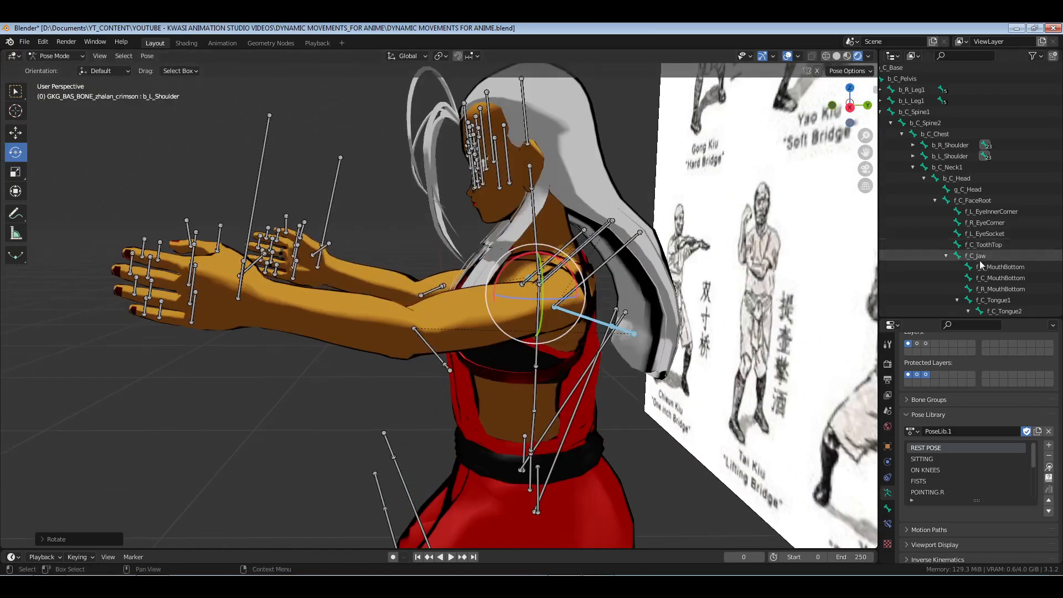
scroll(980, 233, "up", 3)
left_click(966, 204)
key("KP_3")
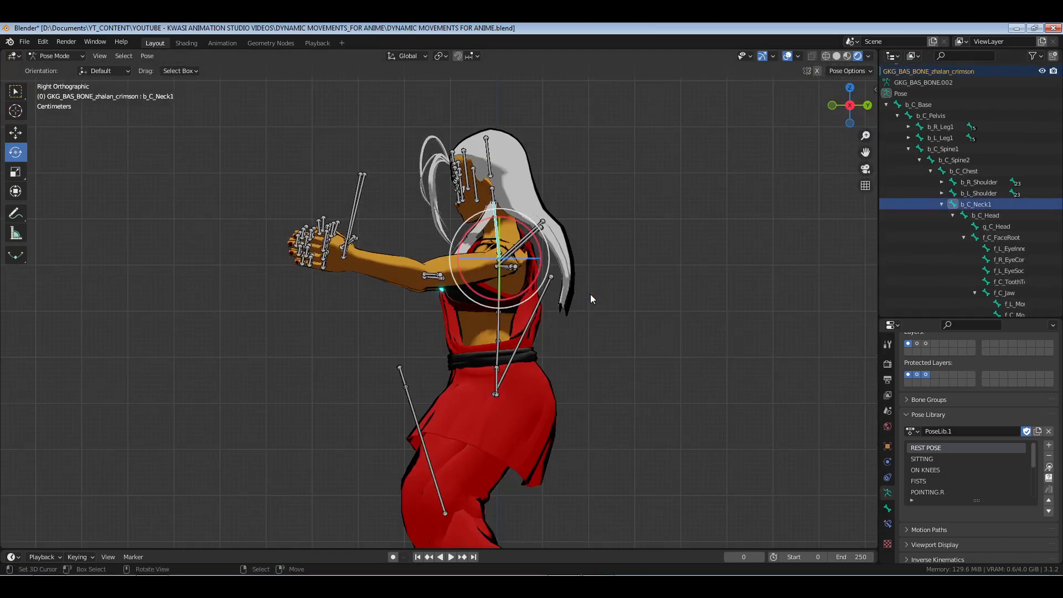
left_click_drag(519, 223, 474, 200)
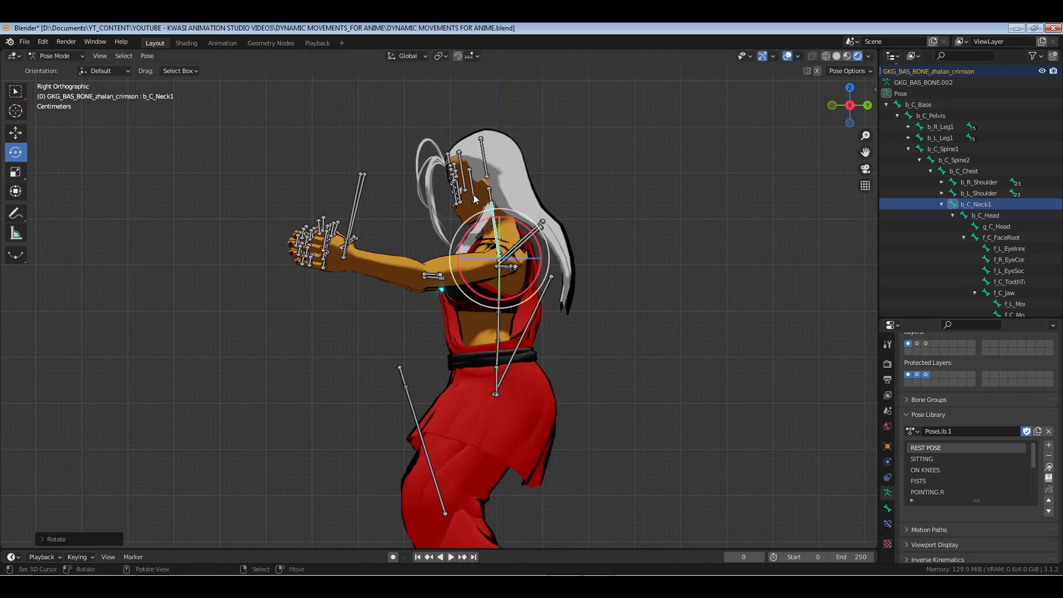
Delete the extra g_C_Head bone from the armature in Edit Mode and return to Pose Mode.
left_click(504, 201)
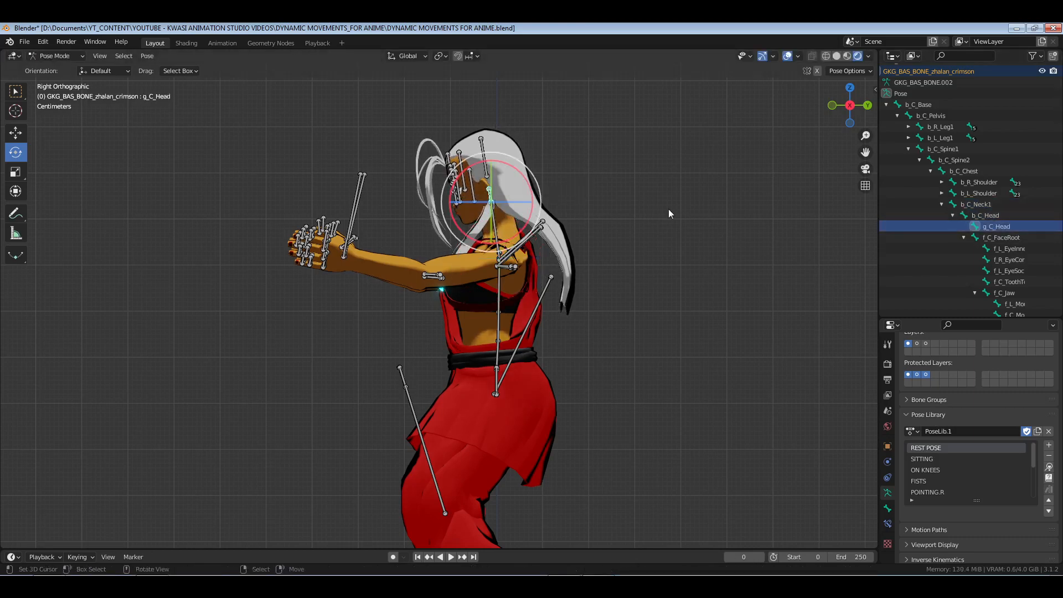
key("Tab")
key("Tab")
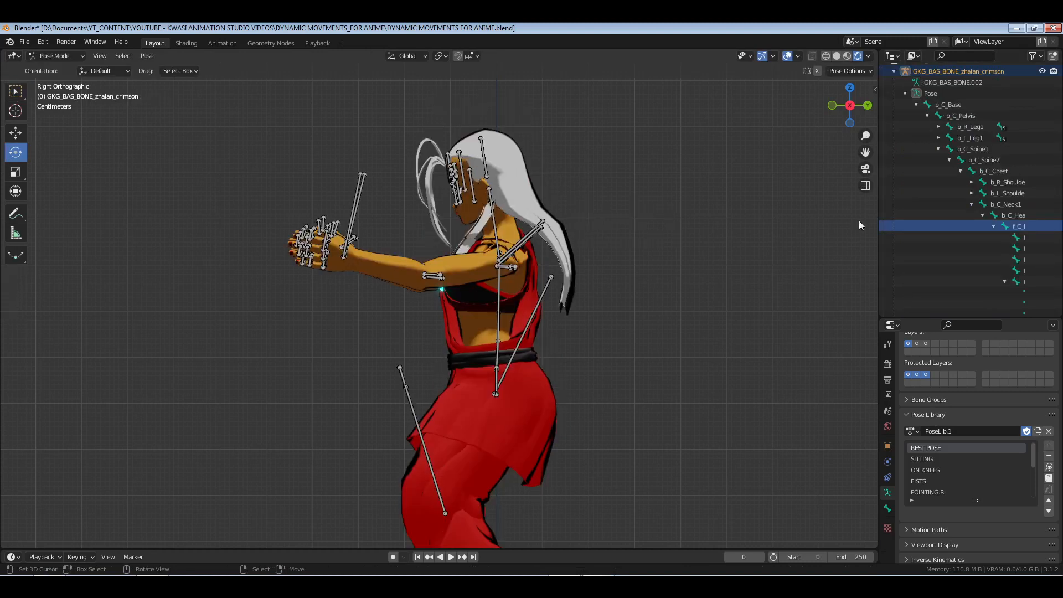
Rotate the b_C_Head bone slightly in the right side view to adjust the head's tilt.
left_click(982, 209)
key("r")
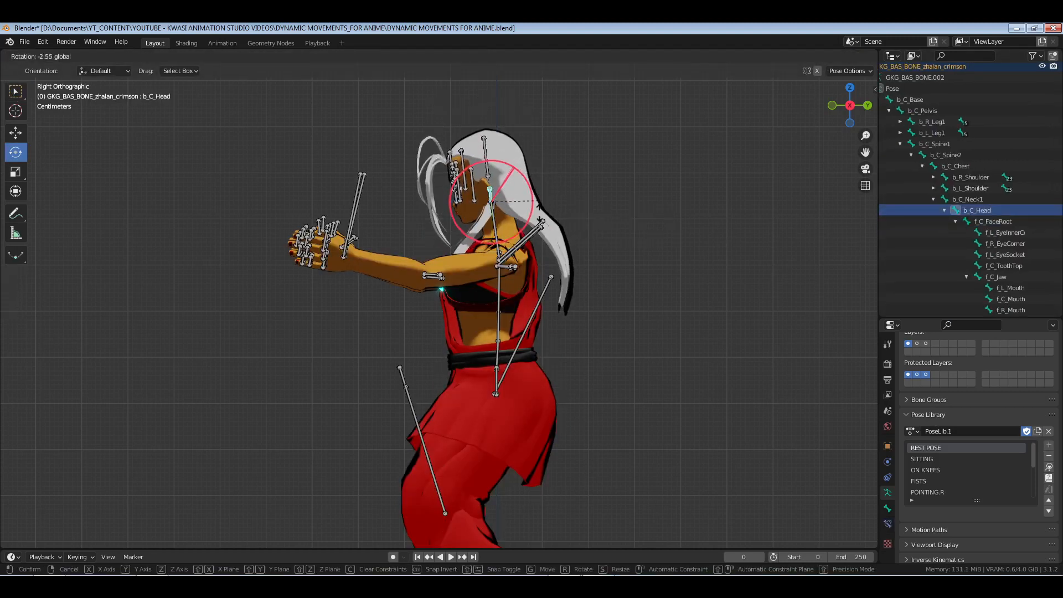
left_click(434, 247)
Rotate the upper arm bone under b_R_Shoulder about -62 degrees around the global Y axis.
middle_click_drag(268, 327, 275, 270)
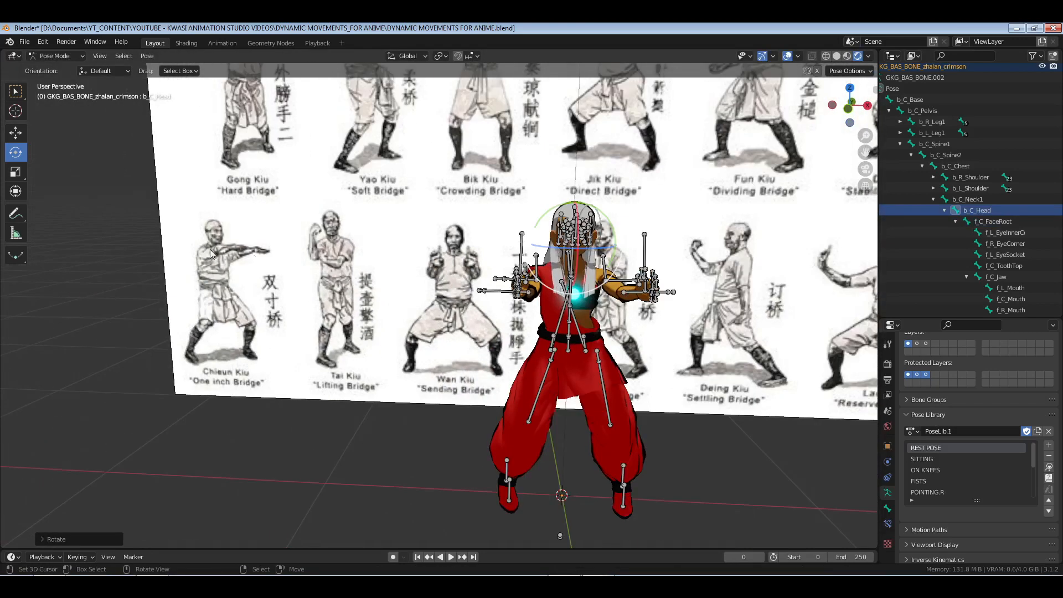
scroll(535, 307, "up", 5)
middle_click_drag(535, 308, 523, 280, "shift")
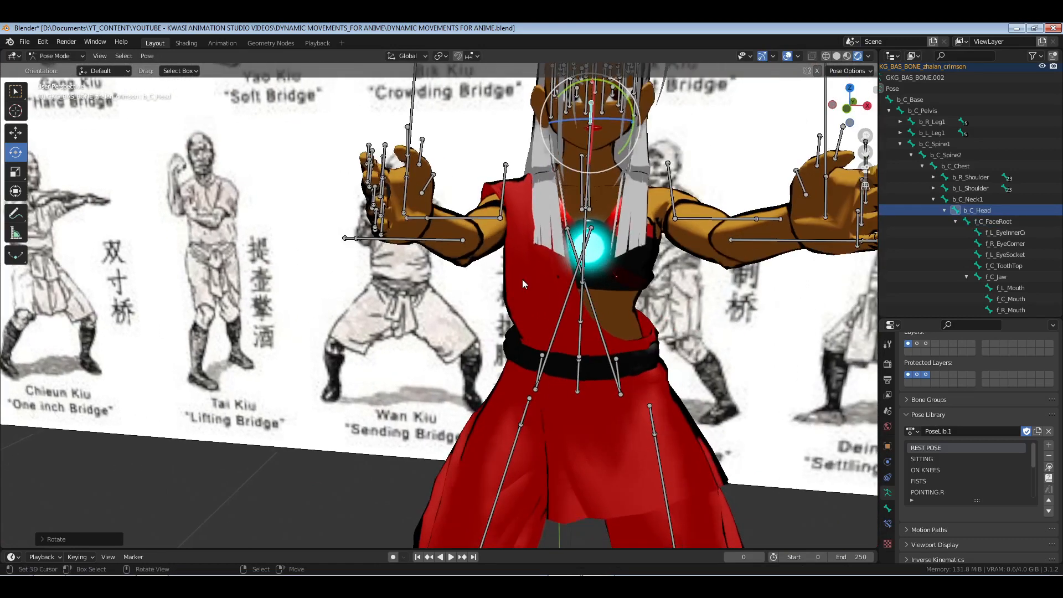
scroll(523, 279, "down", 2)
middle_click_drag(598, 294, 621, 240)
left_click(609, 236)
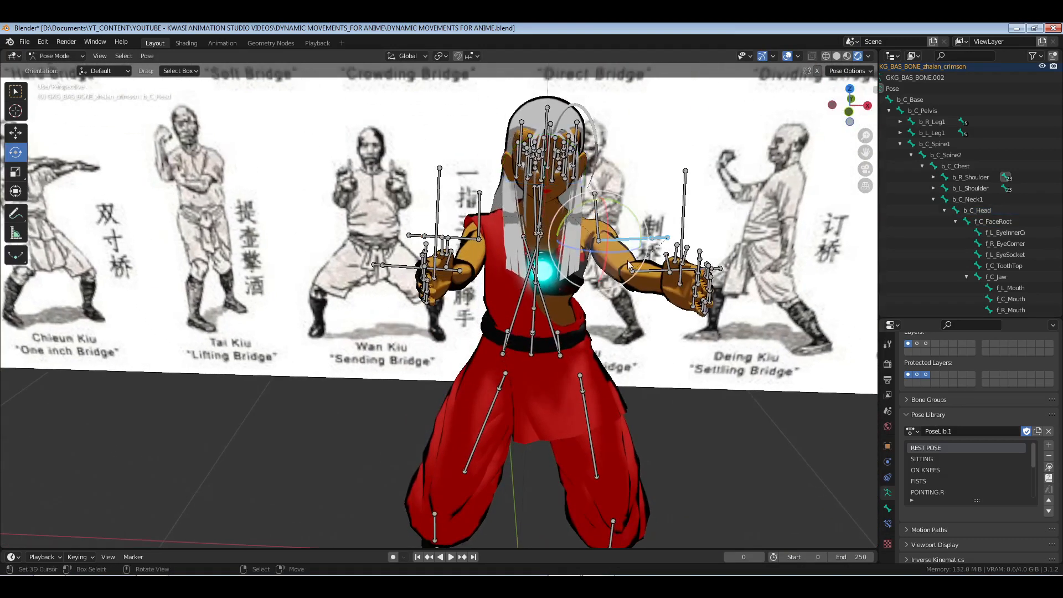
key("r")
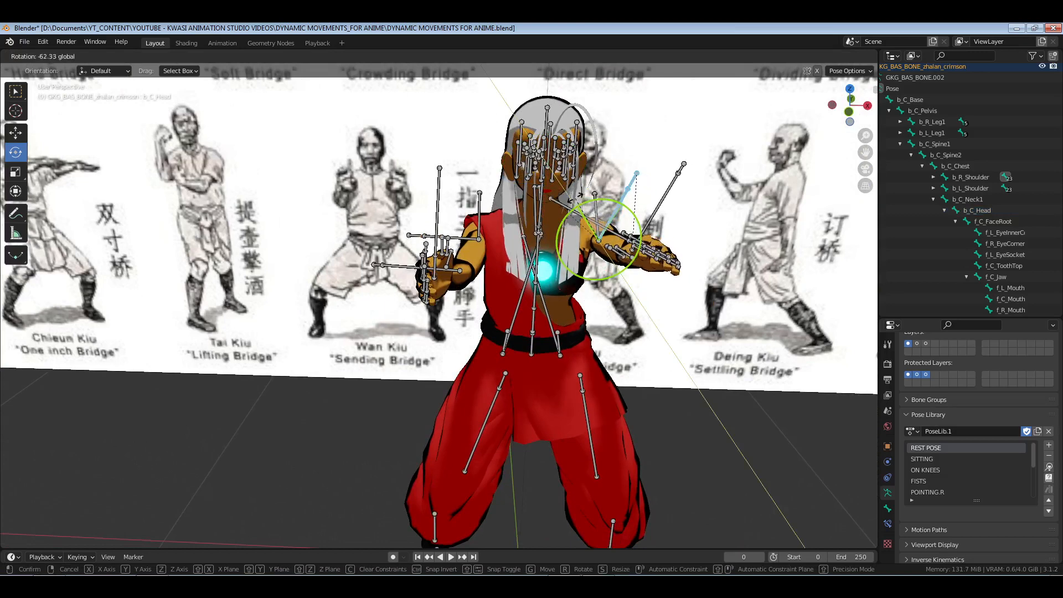
left_click(500, 225)
Rotate the upper arm bone under b_L_Shoulder about 53 degrees around the global Y axis to match the other arm.
left_click(472, 230)
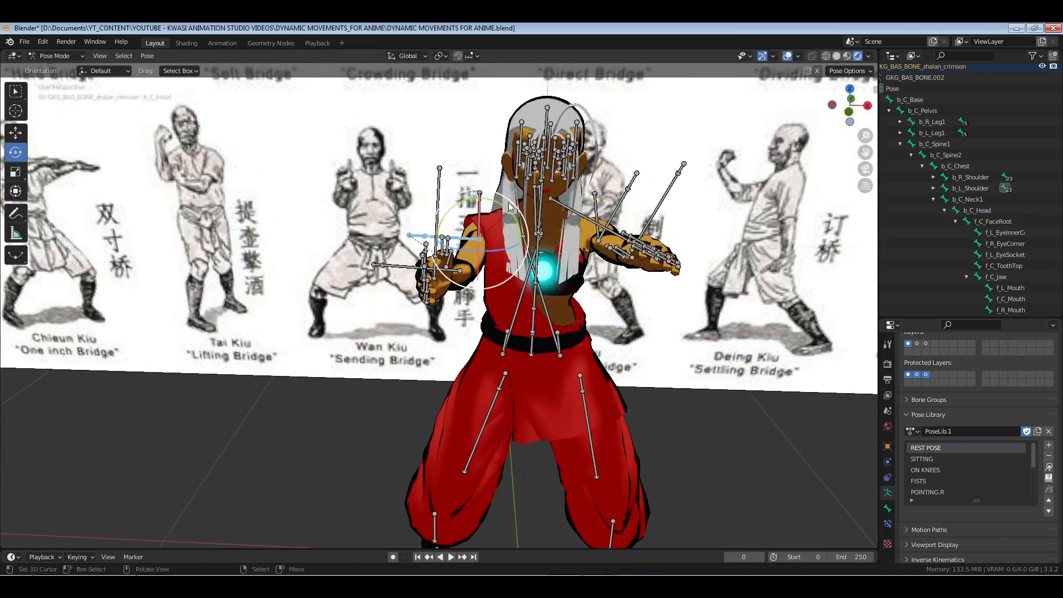
key("r")
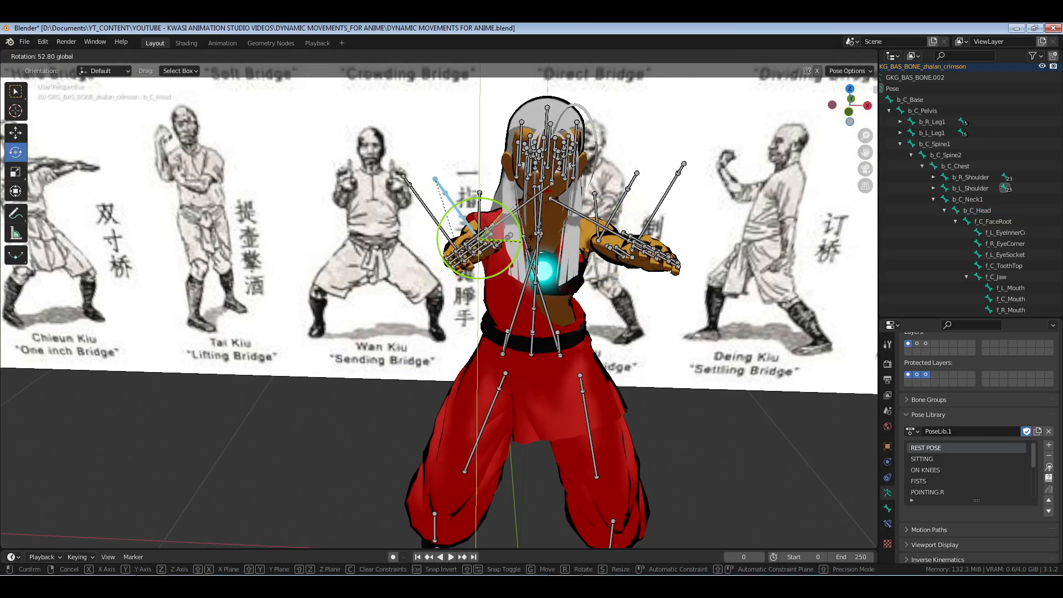
left_click(609, 291)
Rotate the forearm bone under b_R_Shoulder slightly outward in the top view to straighten that arm.
middle_click_drag(609, 291, 610, 387, "shift")
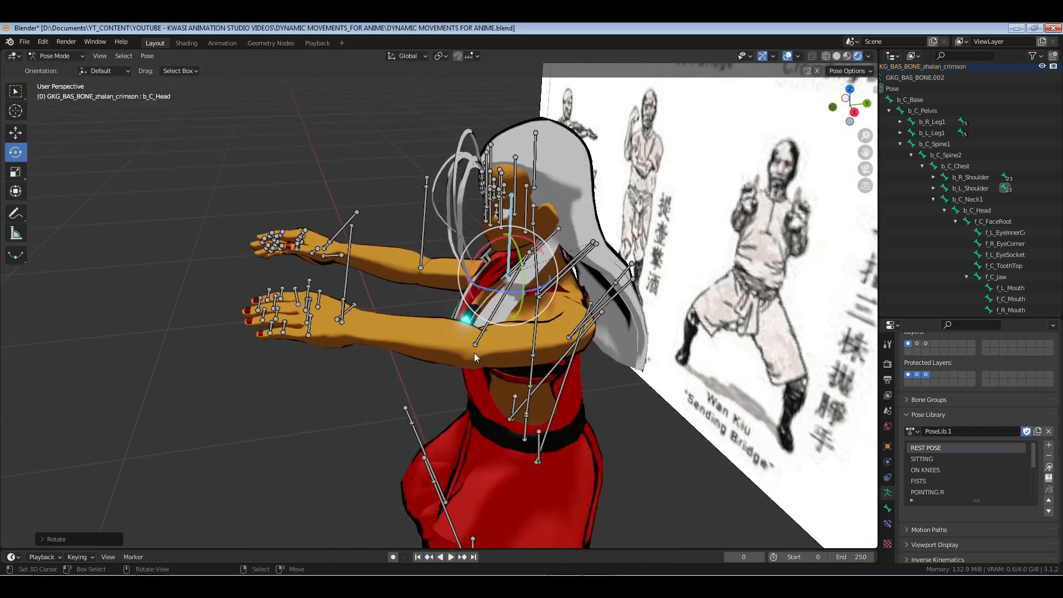
right_click(505, 362)
key("KP_5")
middle_click_drag(519, 377, 390, 361, "shift")
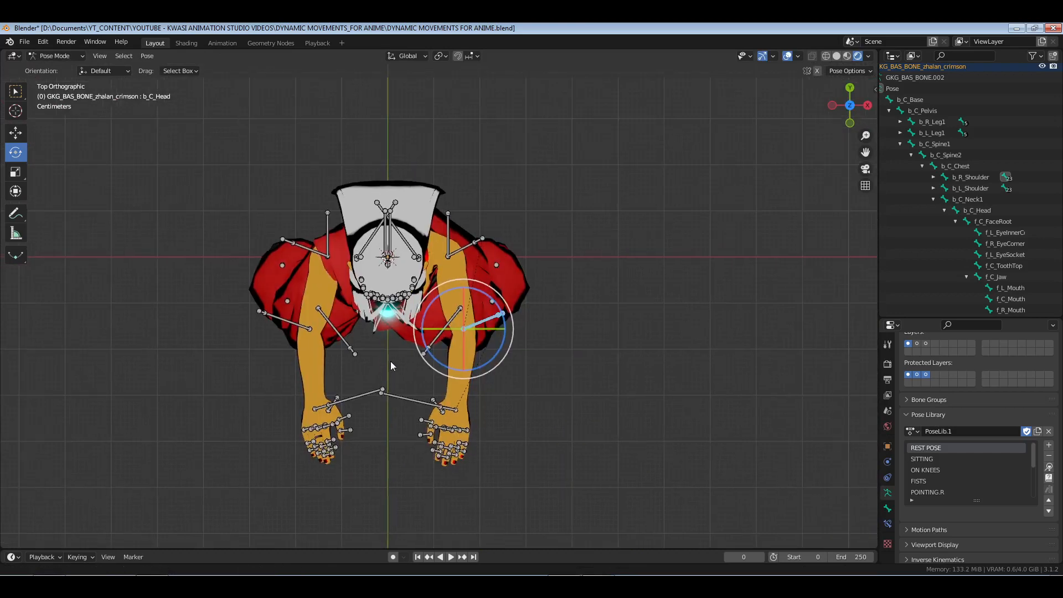
scroll(390, 361, "up", 2)
key("r")
left_click_drag(505, 370, 509, 365)
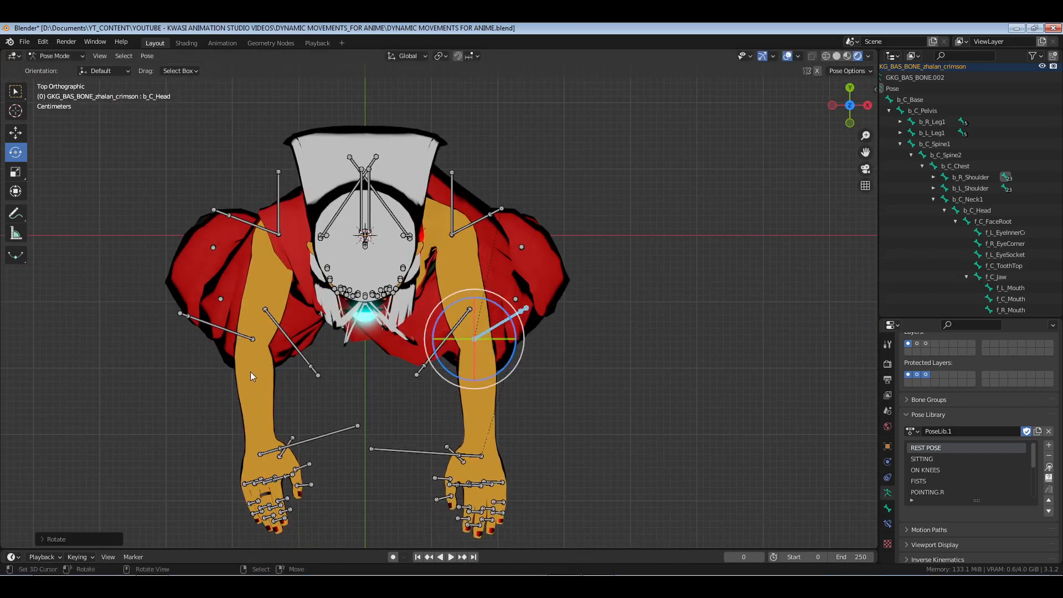
Rotate the forearm bone under b_L_Shoulder slightly outward in the top view to mirror the other forearm.
middle_click_drag(250, 372, 236, 320)
key("b")
left_click_drag(195, 191, 119, 273)
key("KP_7")
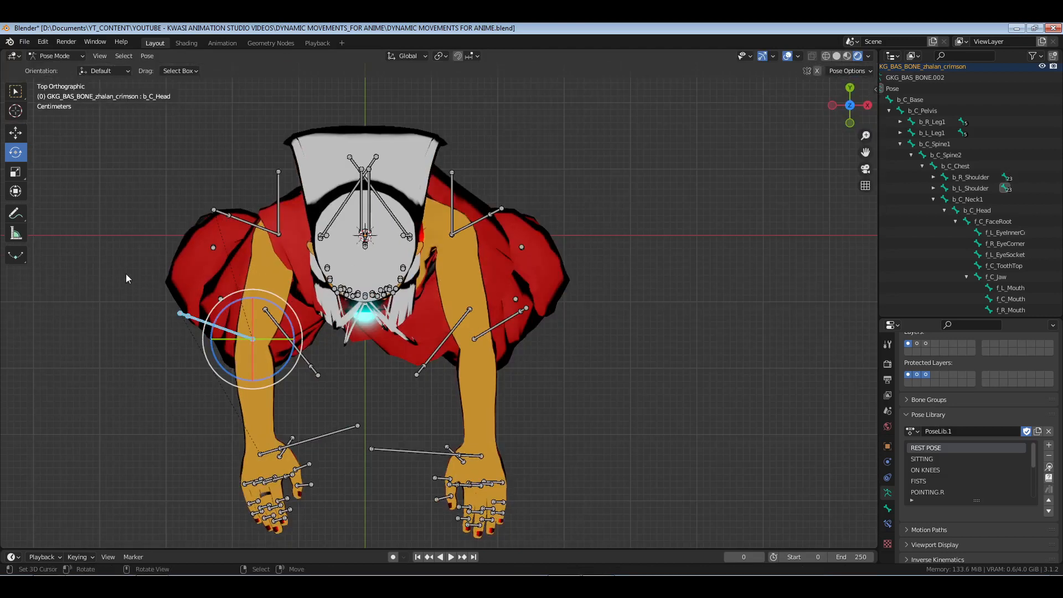
left_click_drag(290, 317, 292, 332)
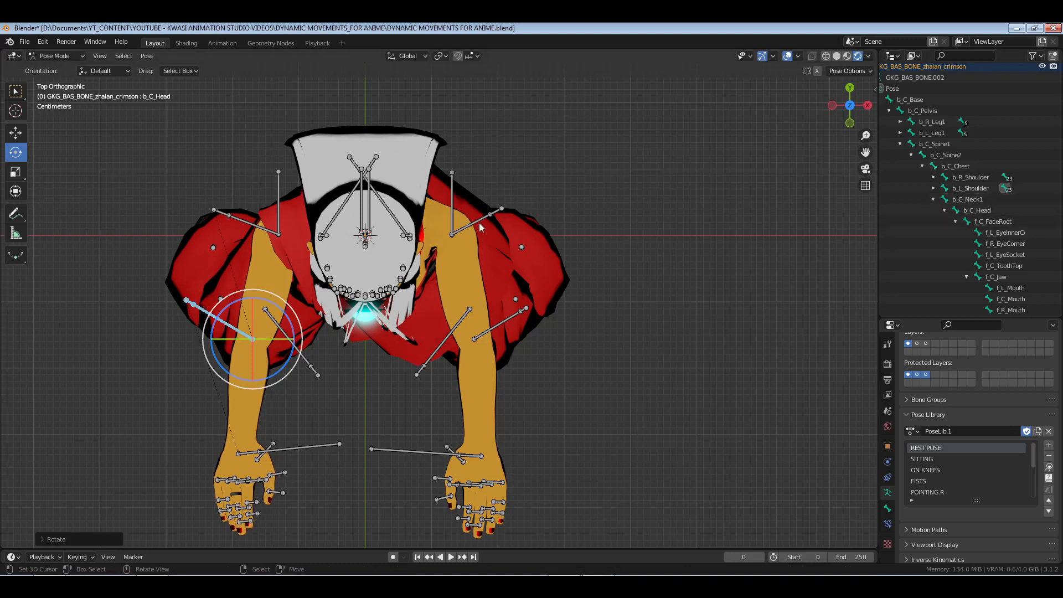
Rotate b_R_Shoulder about -7 degrees in the top view and turn b_L_Shoulder slightly the opposite way to bring the arms inward.
left_click(964, 178)
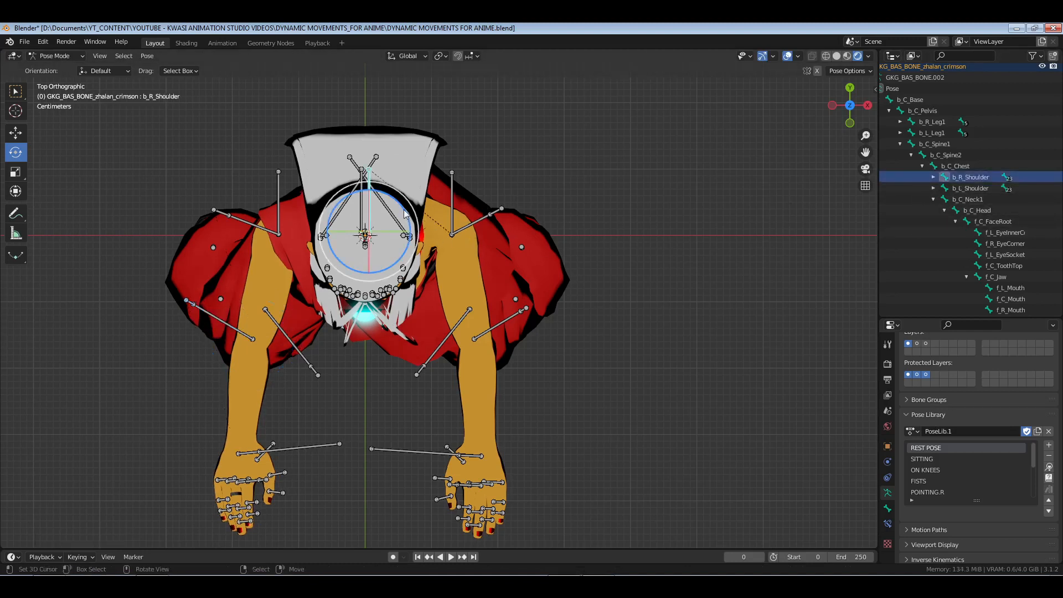
key("r")
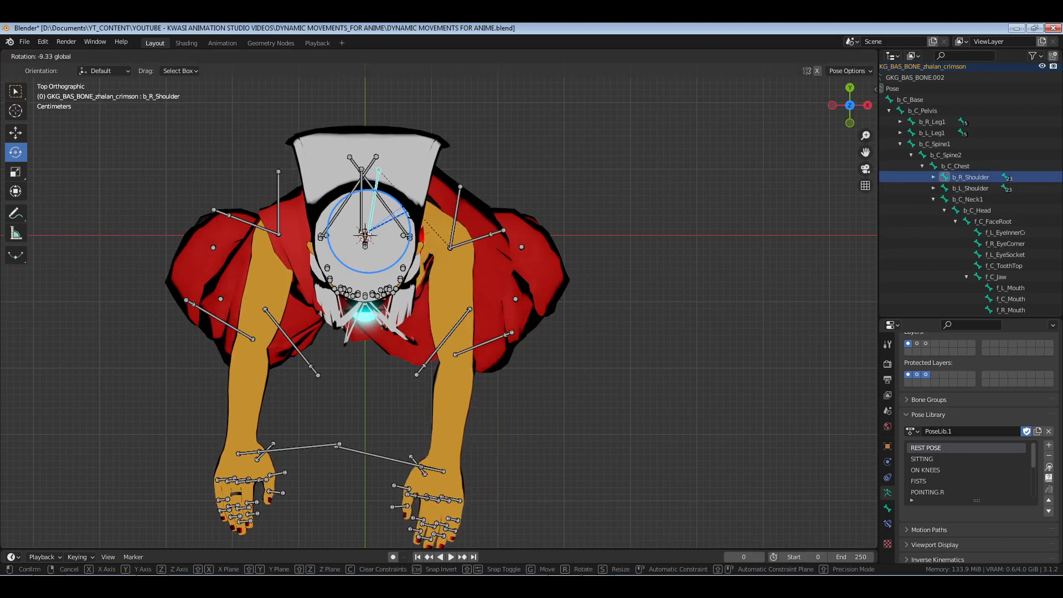
left_click_drag(409, 214, 407, 212)
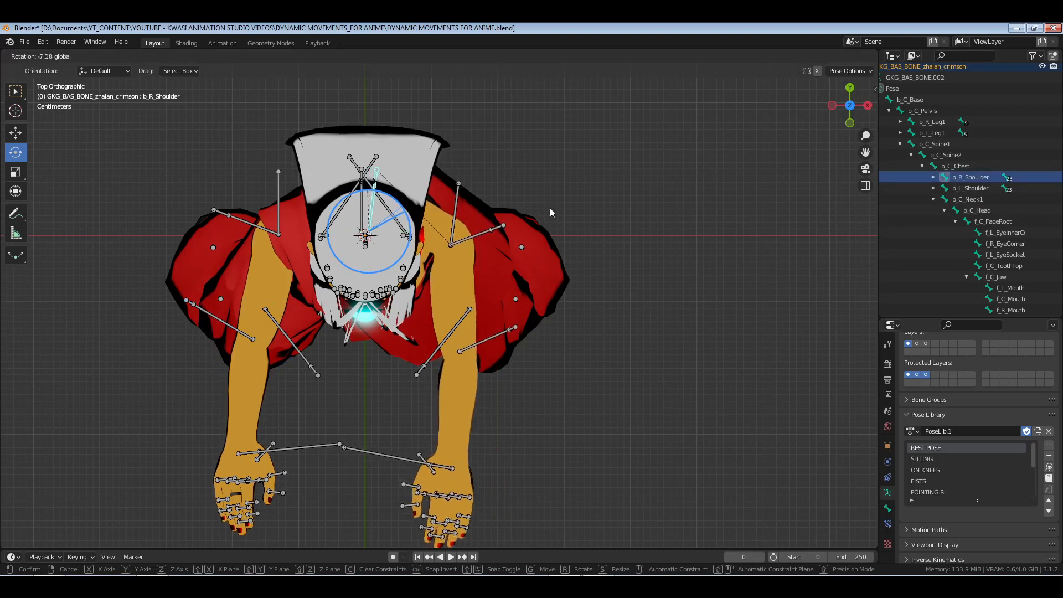
left_click(966, 191)
left_click_drag(391, 258, 387, 265)
Delete the extra g_R_Hand bone from the armature in Edit Mode and return to Pose Mode.
middle_click_drag(386, 266, 462, 320)
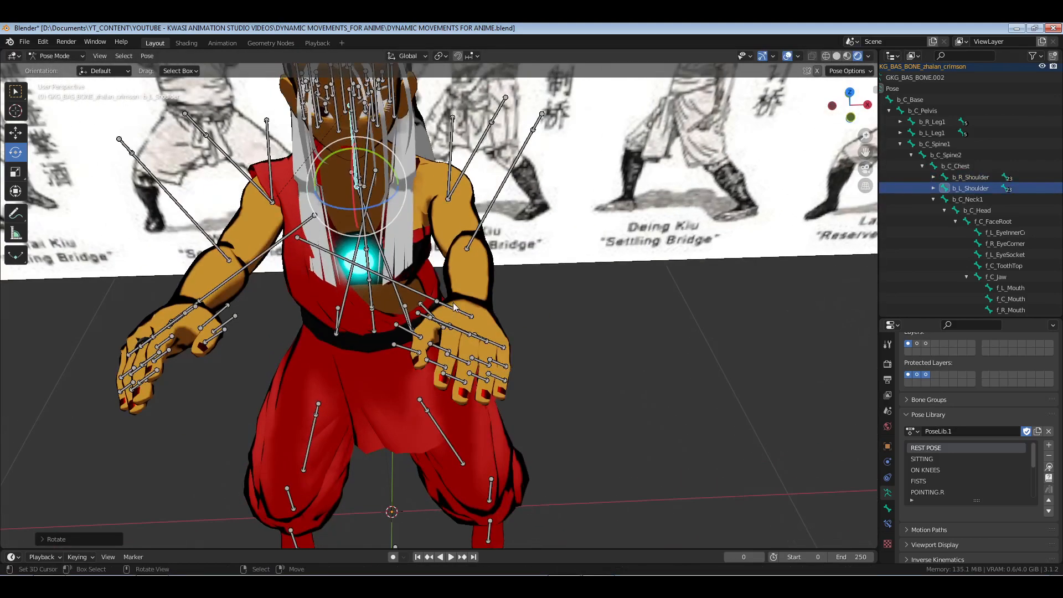
left_click(459, 317)
key("Tab")
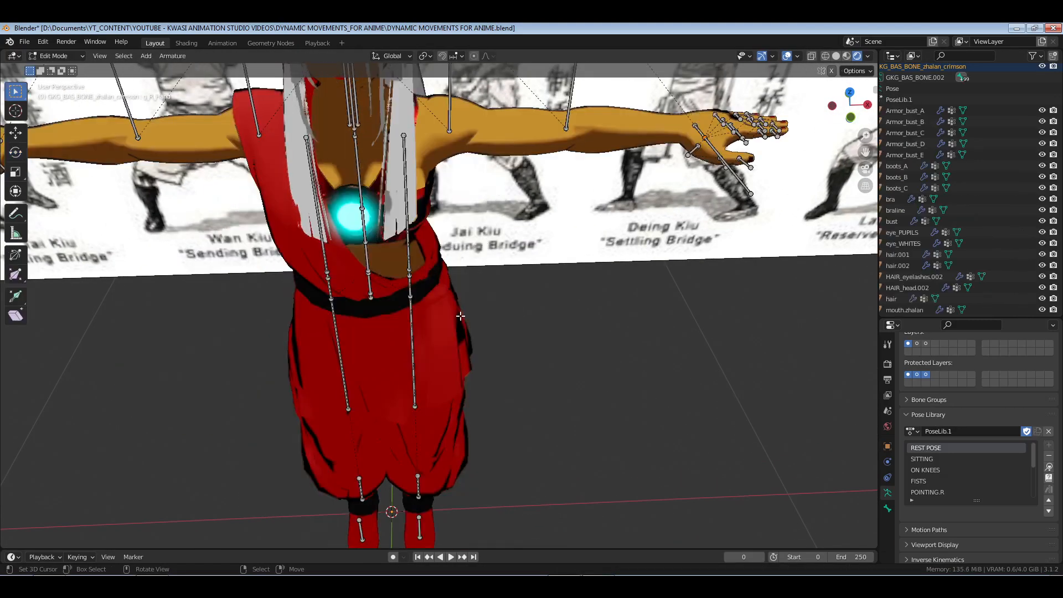
key("z")
key("Escape")
key("x")
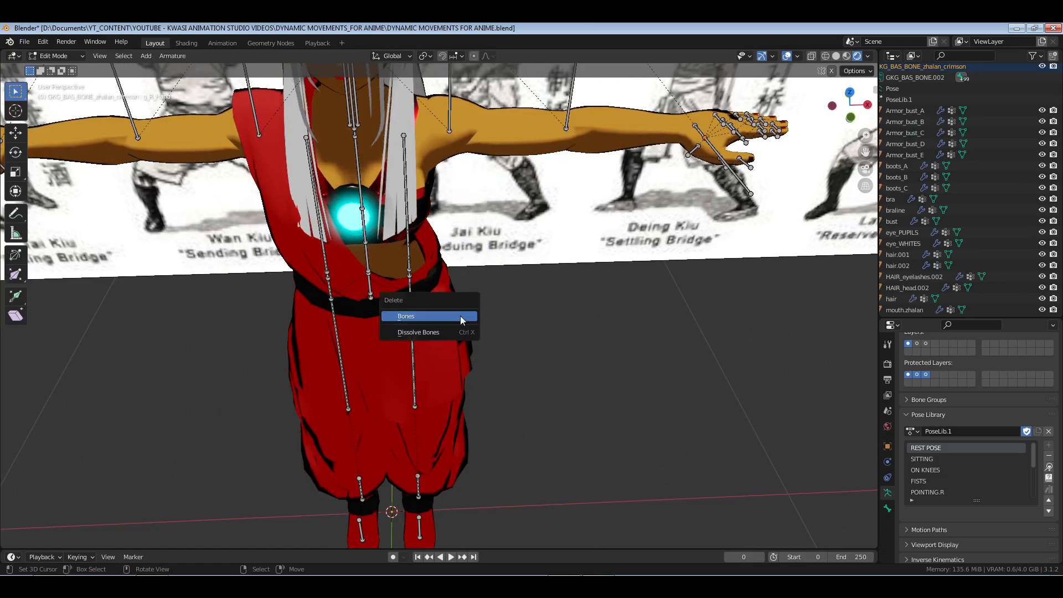
left_click(459, 316)
key("Tab")
Delete the extra g_L_Hand bone on the other hand in Edit Mode and return to Pose Mode.
middle_click_drag(186, 315, 207, 322)
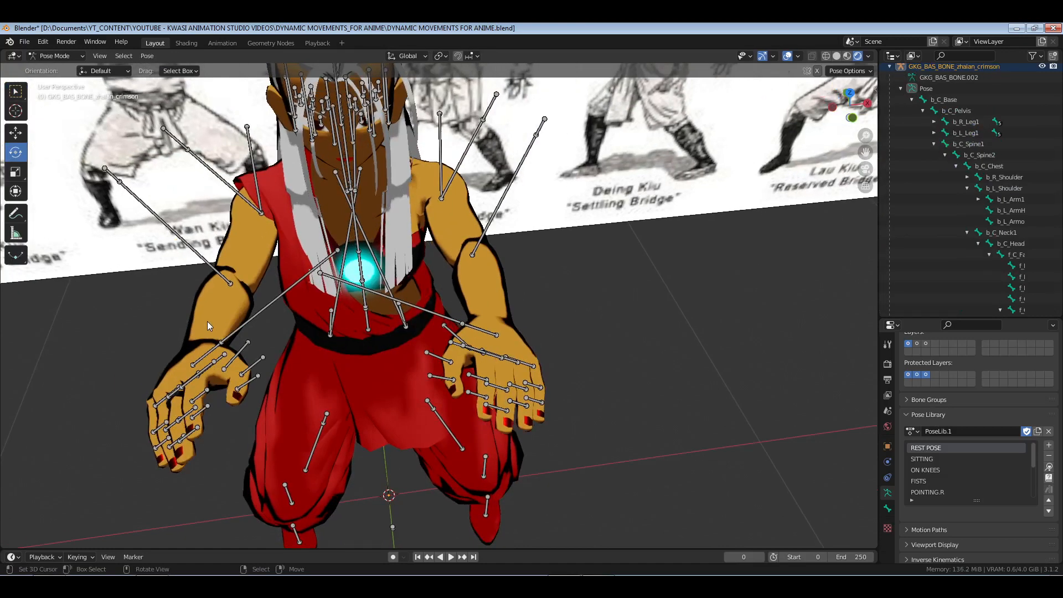
left_click(206, 364)
key("Tab")
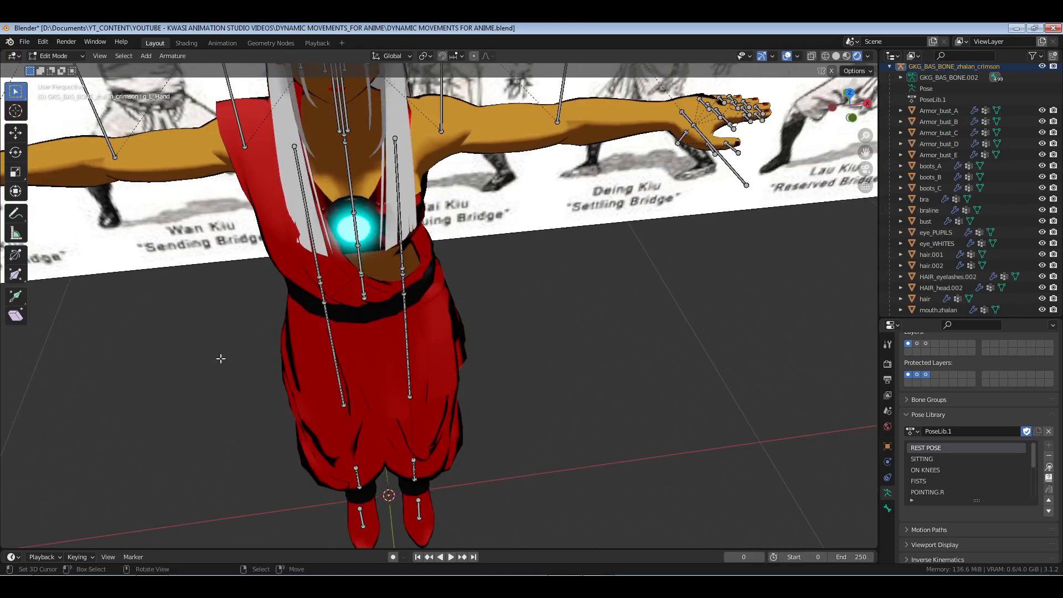
key("x")
left_click(220, 358)
key("Tab")
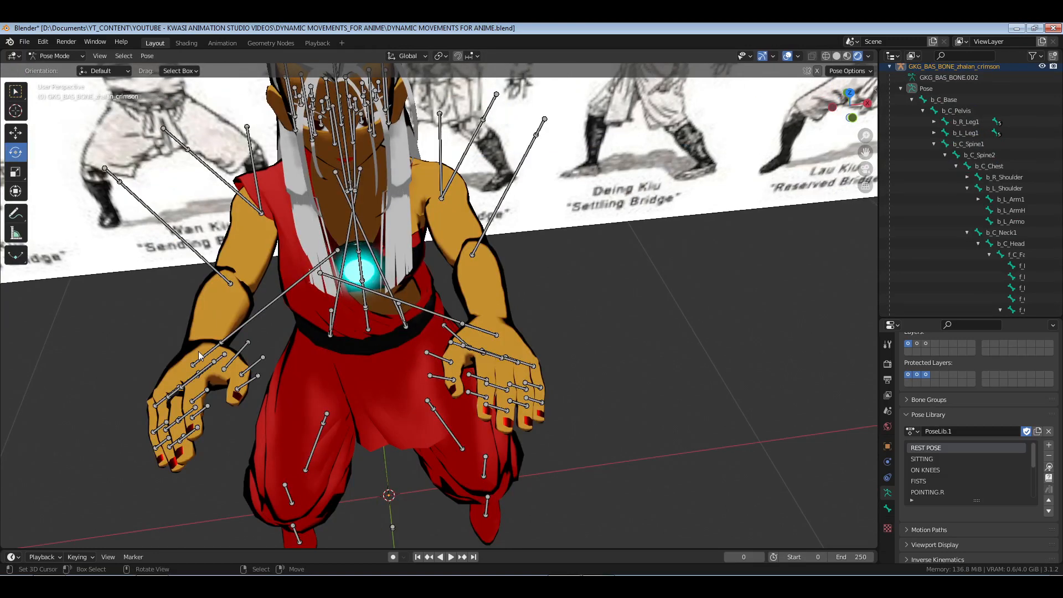
Rotate b_L_Hand about 26 degrees in the front view to level the hand.
left_click(200, 355)
key("KP_1")
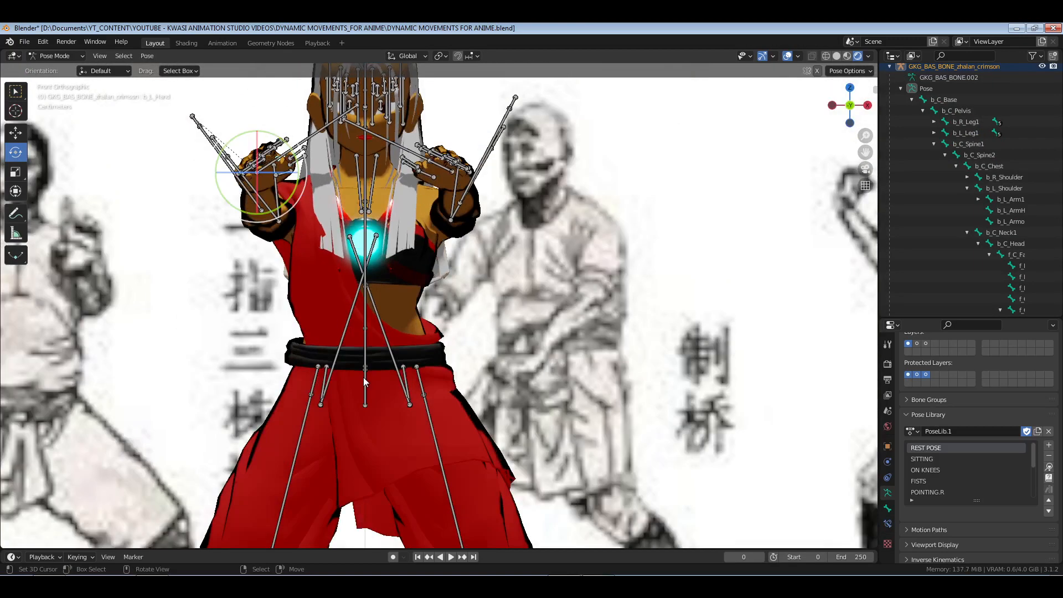
key("r")
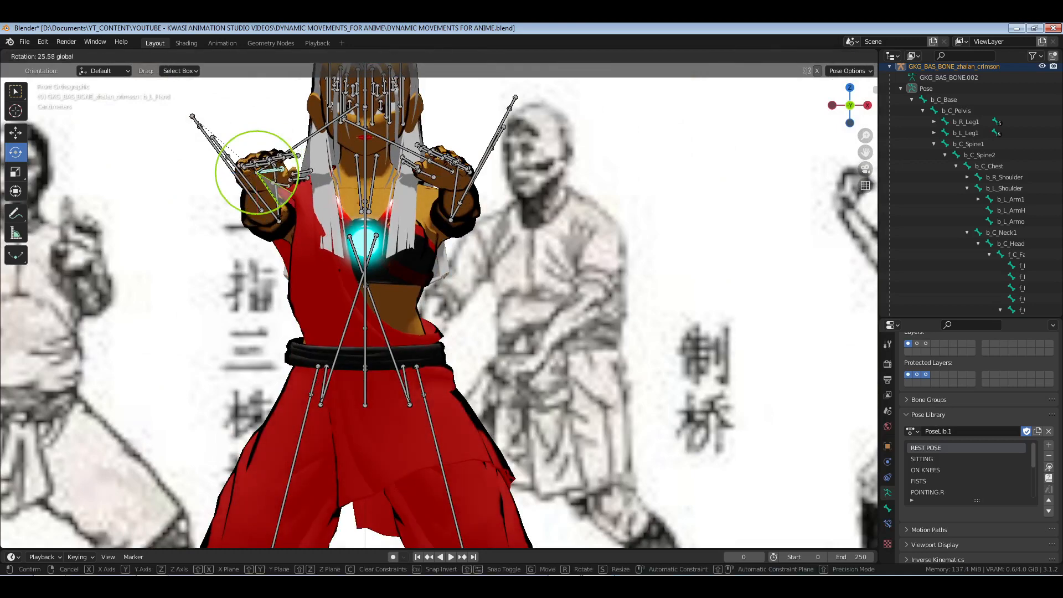
left_click(483, 170)
middle_click_drag(483, 170, 475, 273)
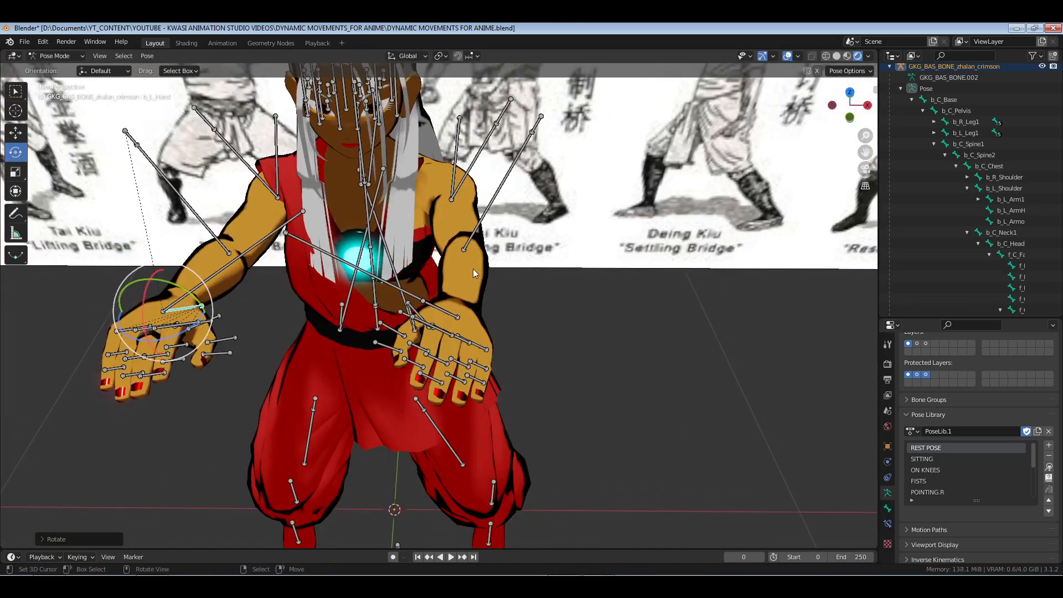
Rotate b_R_Hand in the front view to mirror the angle of the other hand.
left_click(447, 314)
key("KP_1")
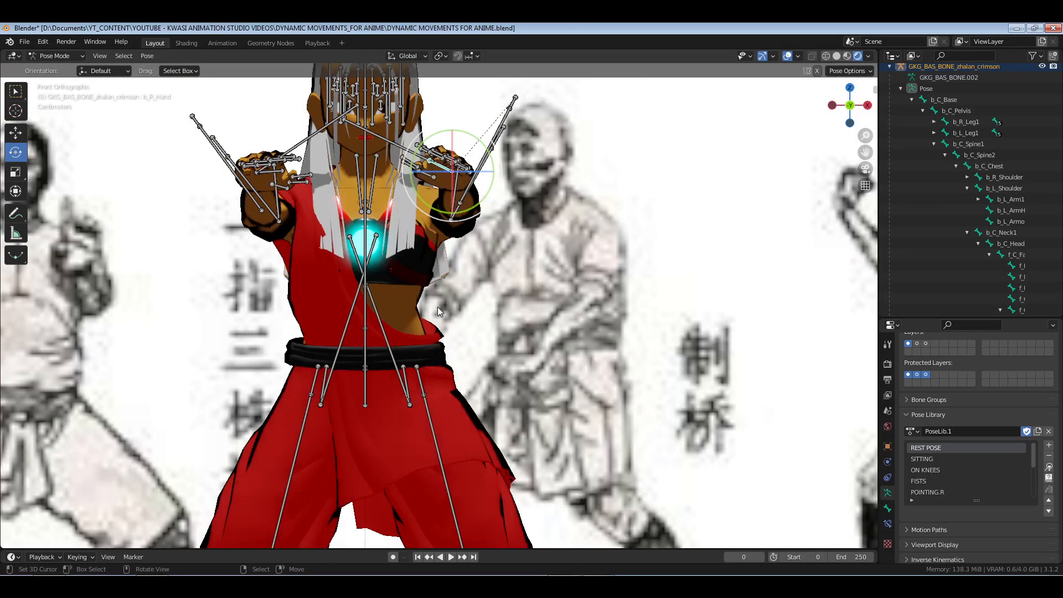
left_click_drag(488, 207, 493, 229)
scroll(494, 229, "down", 5)
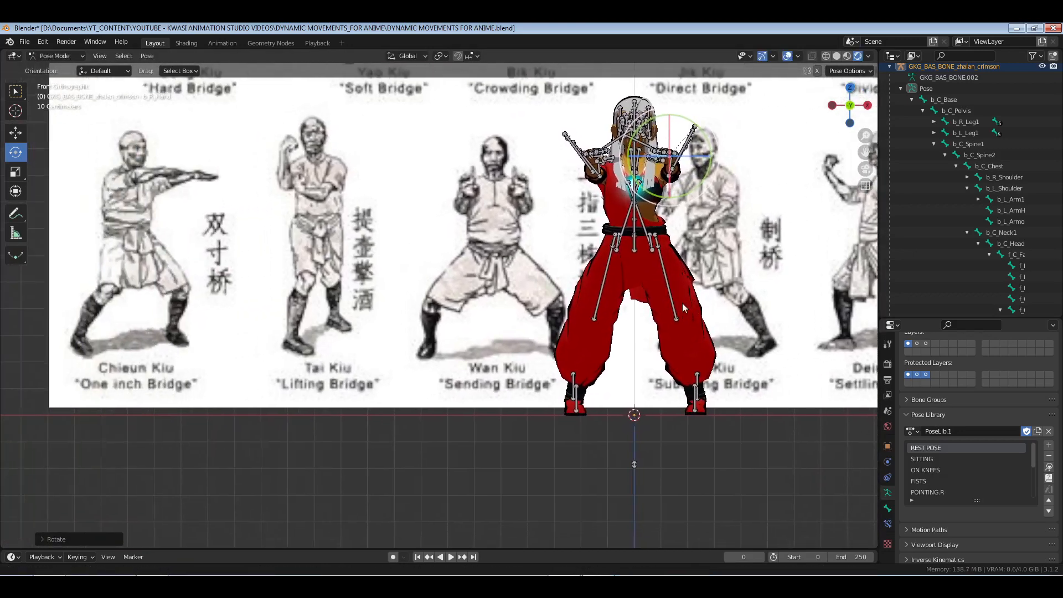
middle_click_drag(686, 302, 569, 367, "shift")
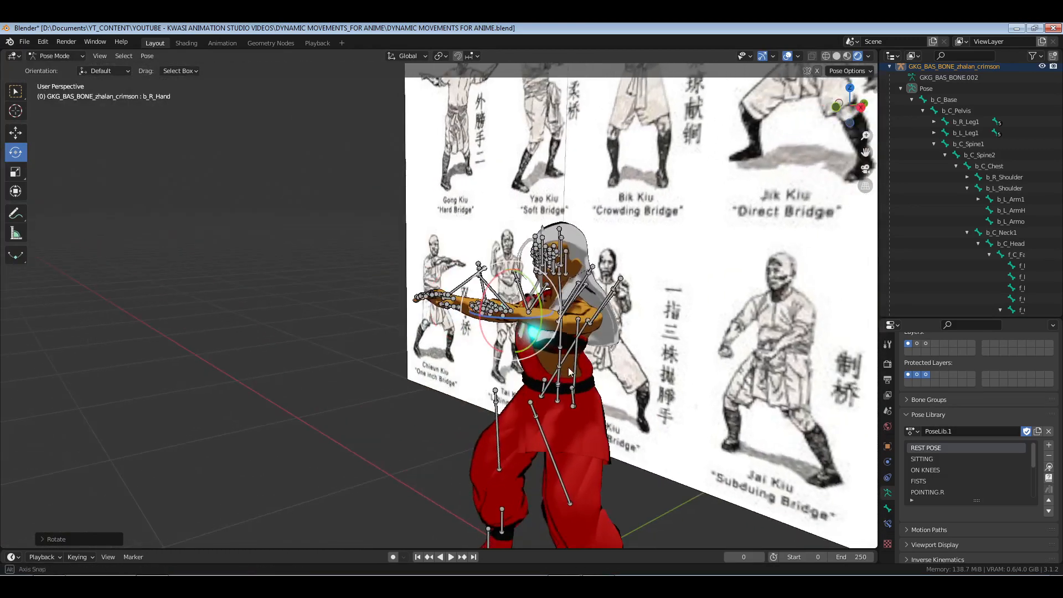
Select b_R_Shoulder and b_L_Shoulder together and move them slightly in the front view.
left_click(989, 178)
left_click(1013, 189, "ctrl")
left_click(15, 133)
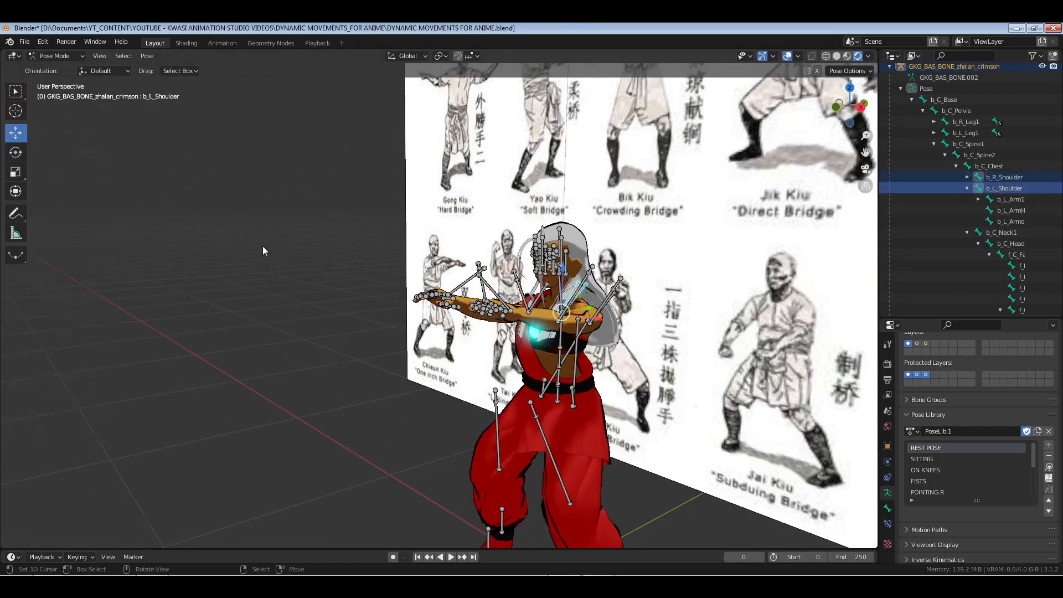
key("KP_1")
scroll(568, 333, "up", 2)
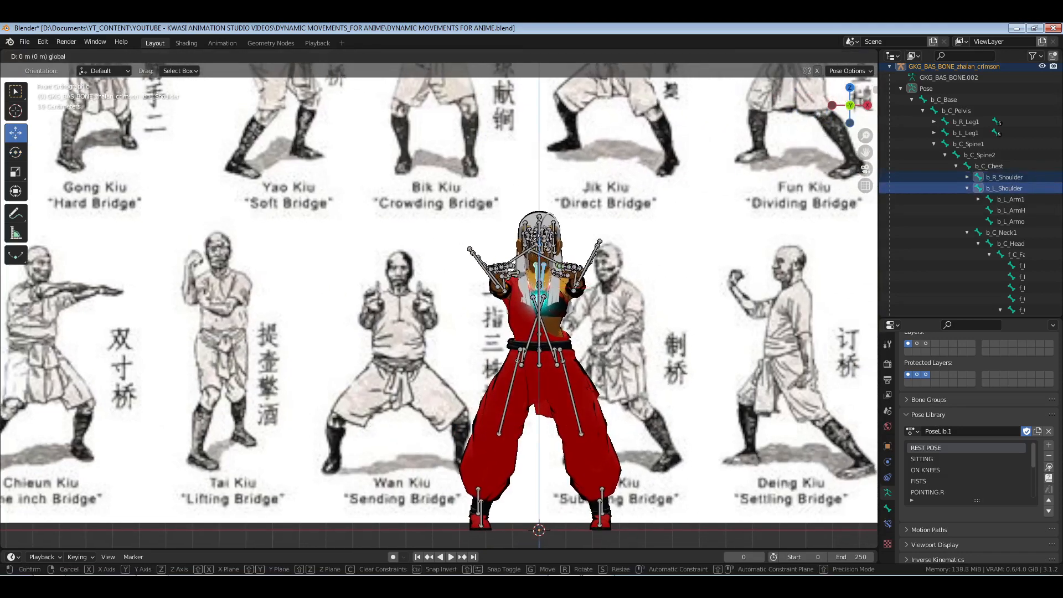
key("g")
left_click(539, 219)
middle_click_drag(538, 220, 505, 313)
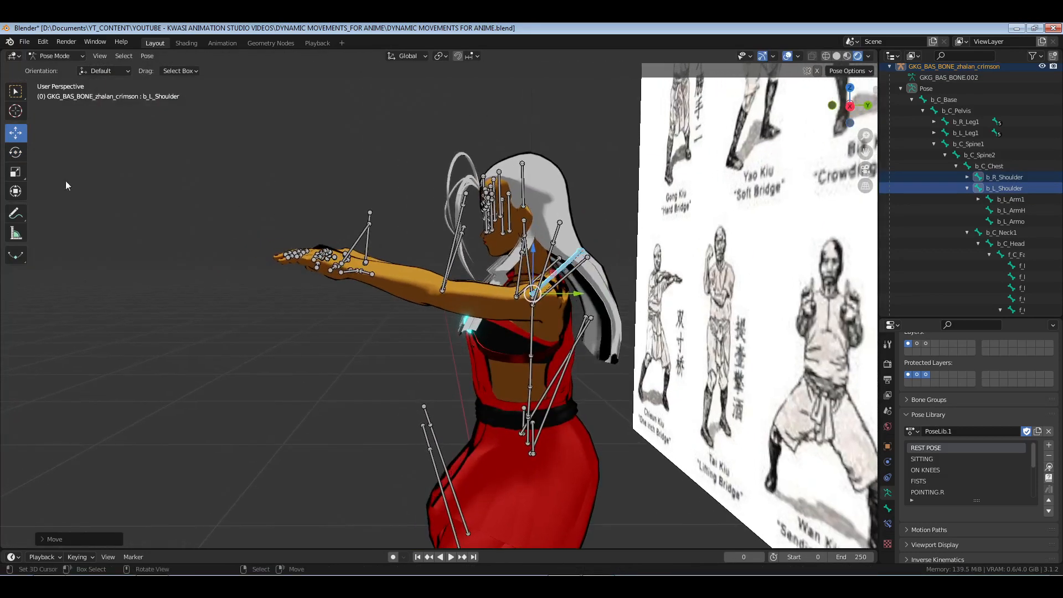
Rotate both shoulder bones together from the side to adjust the raised arms, deselect them and check the whole pose.
left_click(16, 152)
left_click_drag(540, 266, 593, 344)
left_click(354, 346)
scroll(354, 345, "down", 4)
middle_click_drag(354, 346, 476, 402)
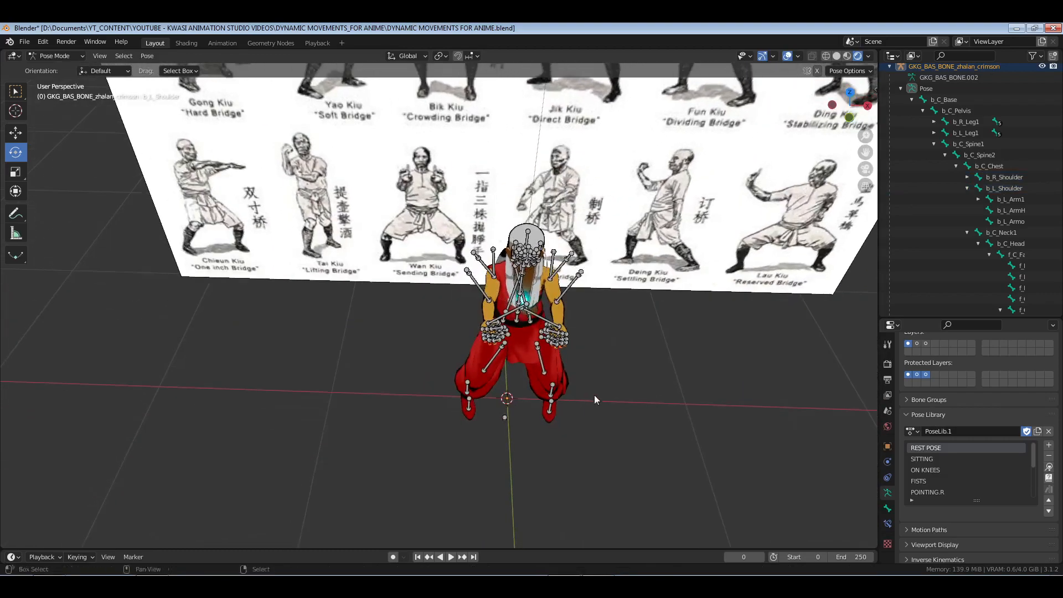
middle_click_drag(595, 395, 584, 483, "shift")
scroll(500, 418, "up", 4)
scroll(480, 371, "down", 3)
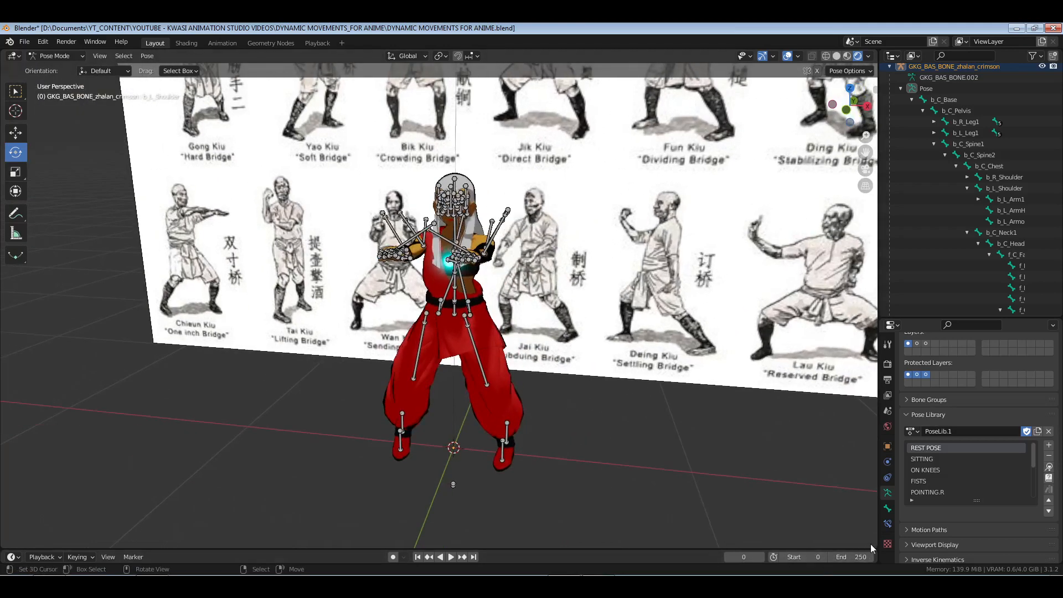
Split off a new area below the 3D viewport and set it to the Dope Sheet in Action Editor mode.
left_click_drag(876, 544, 845, 429)
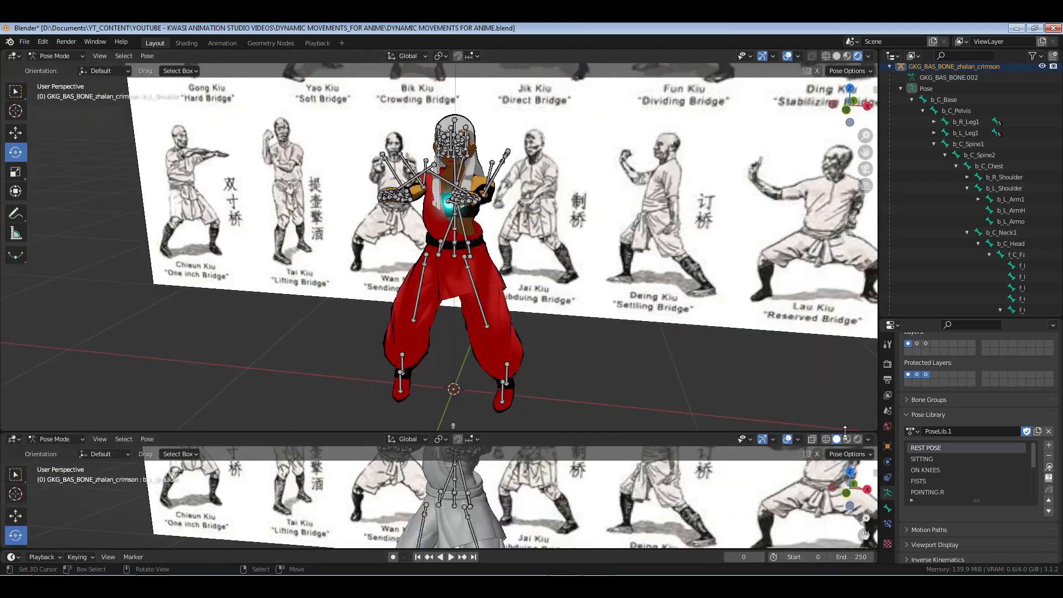
left_click(11, 439)
left_click(11, 438)
left_click(13, 439)
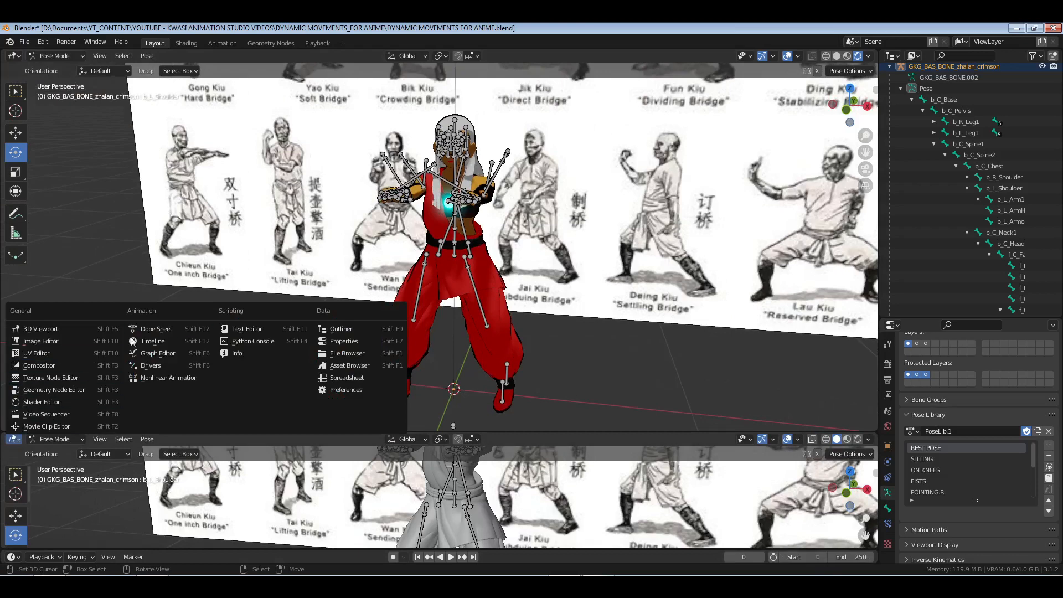
left_click(152, 329)
left_click(58, 439)
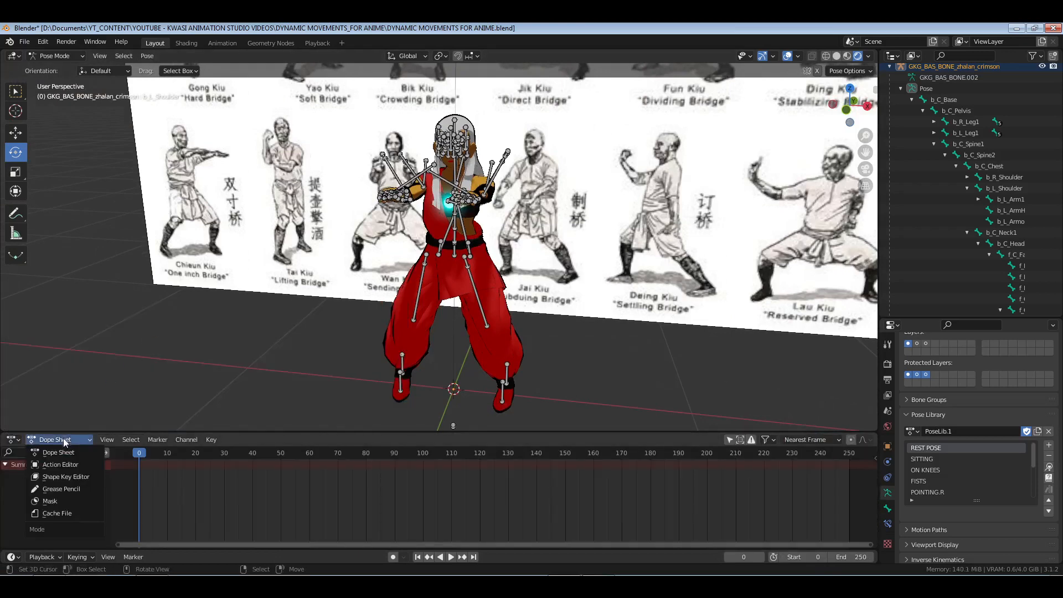
left_click(72, 469)
key("a")
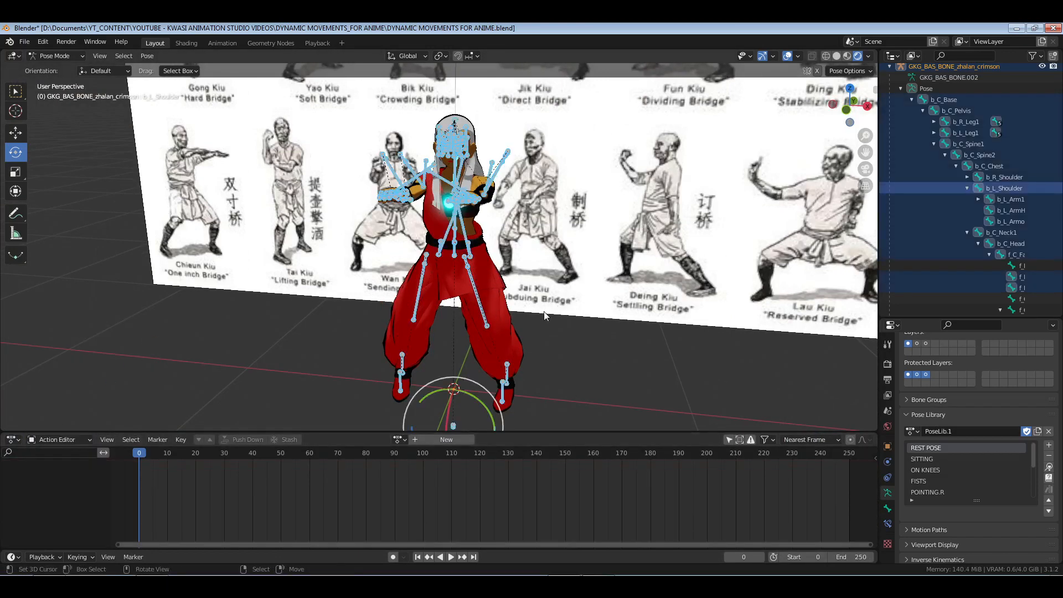
key("k")
key("k")
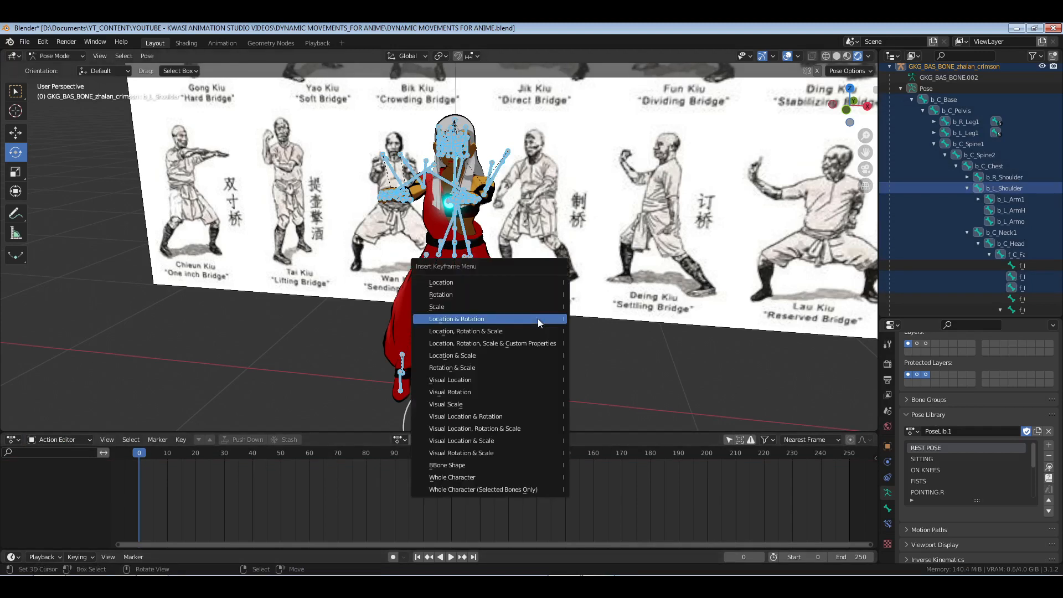
middle_click_drag(542, 397, 542, 333, "shift")
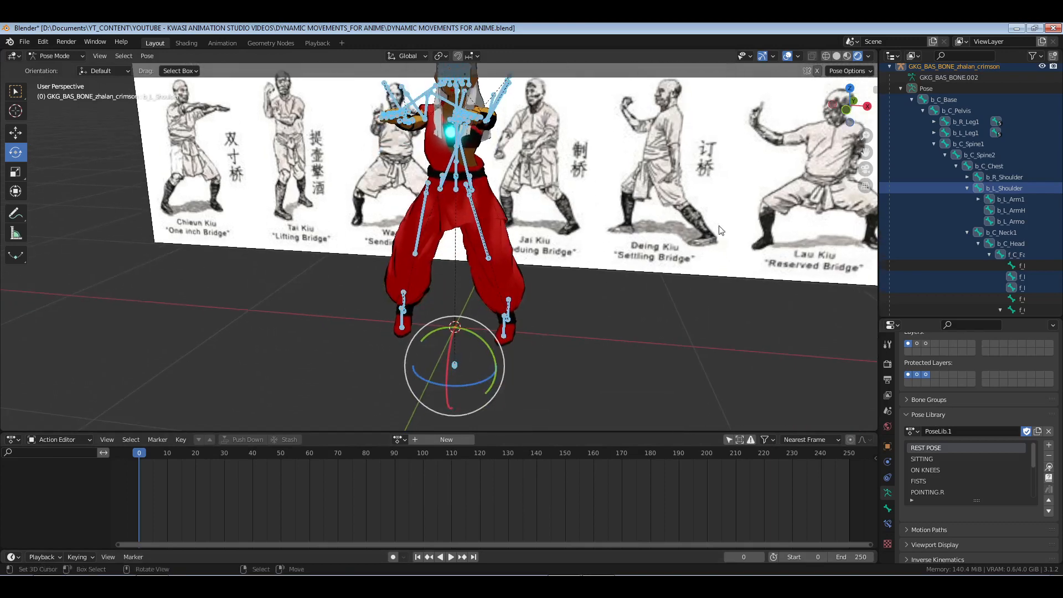
Snap the b_C_Base bone to the 3D cursor at the world origin.
left_click(943, 99)
key("shift+s")
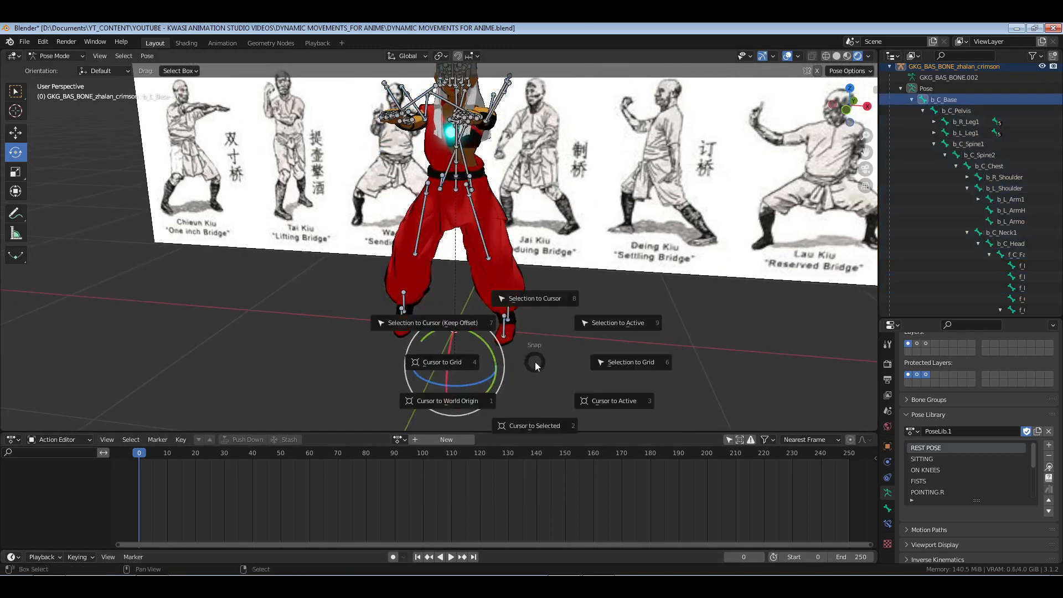
left_click(524, 351)
Move b_C_Pelvis down about 0.19 m along Z in the front view so the feet meet the ground line.
key("KP_1")
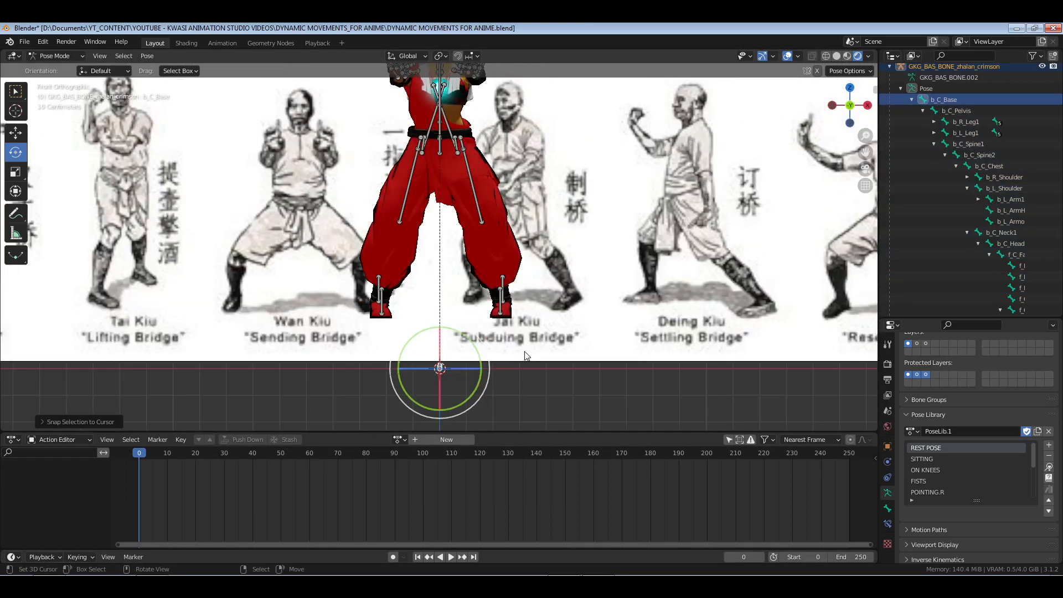
left_click(956, 111)
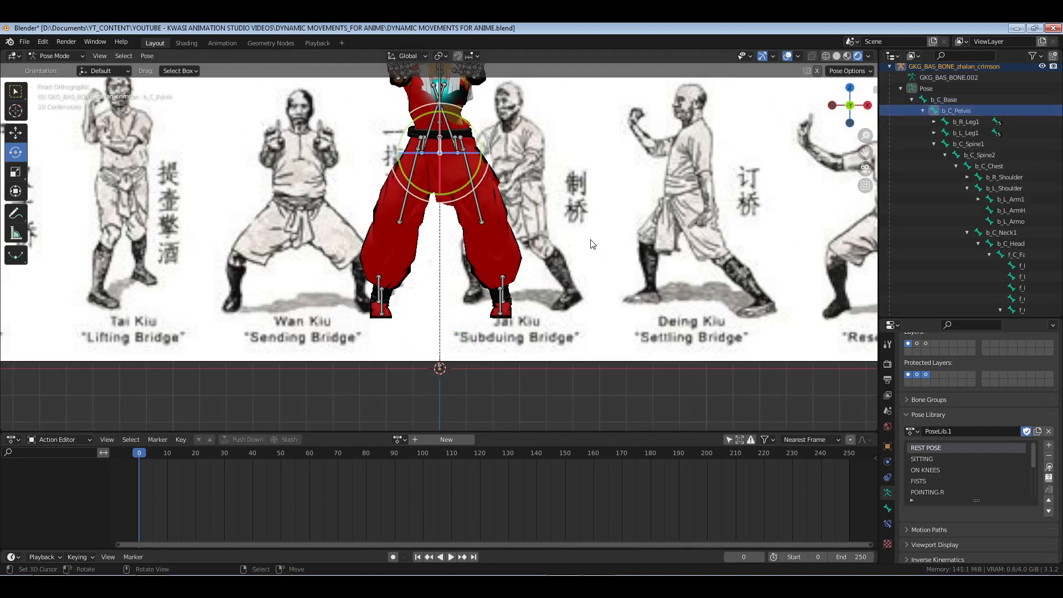
key("g")
key("z")
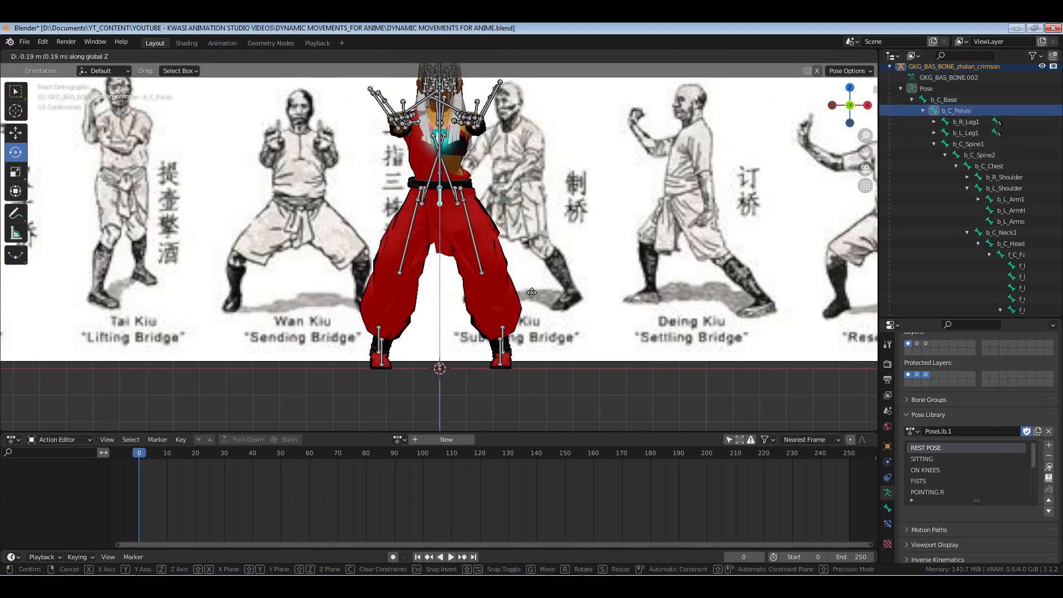
left_click(532, 284)
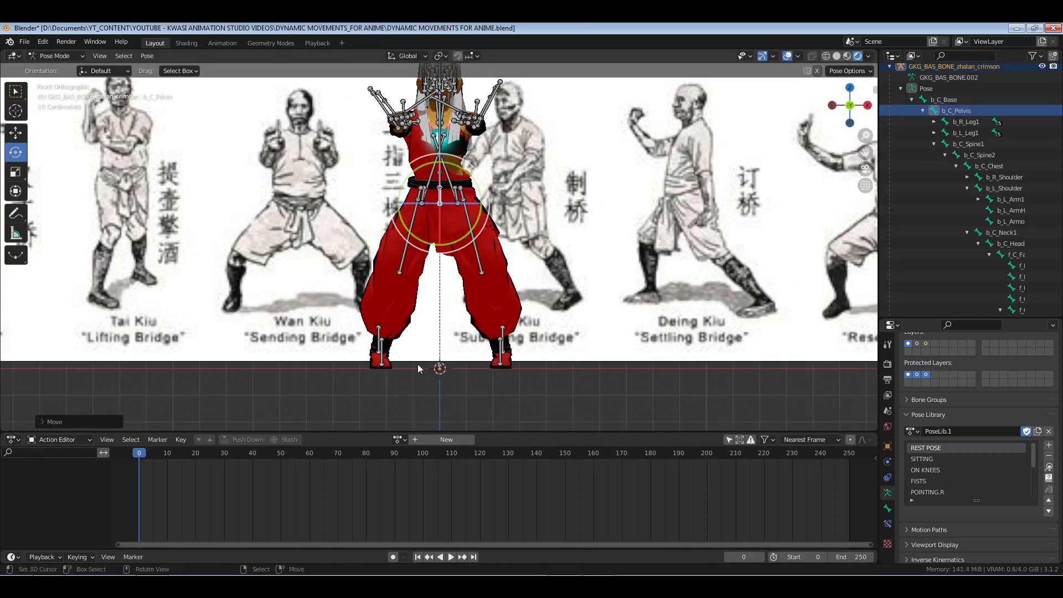
Insert Location & Rotation keyframes for all bones at frame 0.
middle_click_drag(602, 268, 579, 293)
key("a")
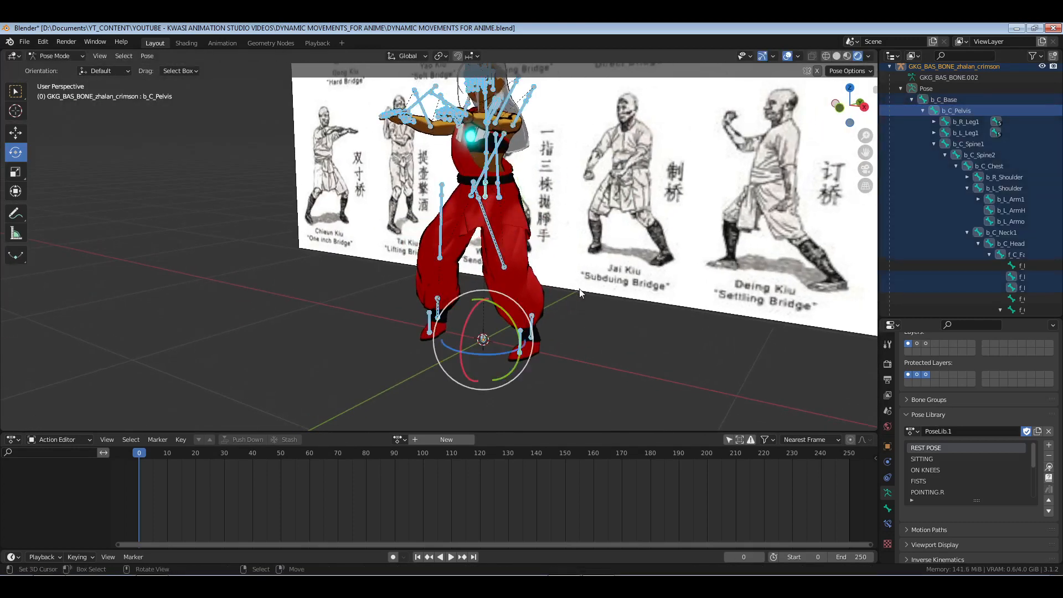
key("i")
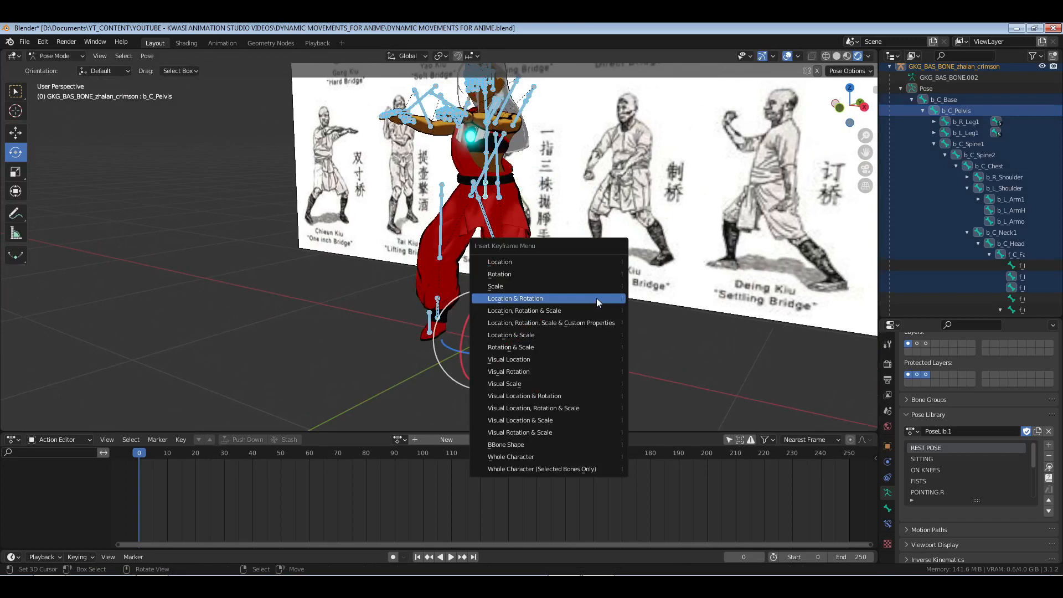
left_click(597, 298)
scroll(420, 353, "up", 1)
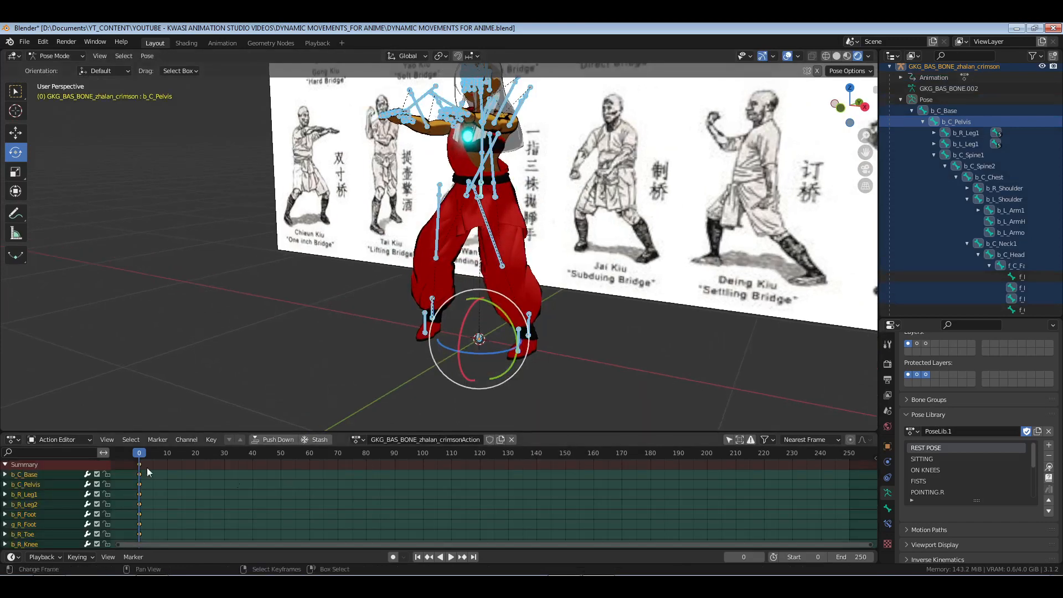
Go to frame 10 and snap the stance keyframes to that frame.
left_click(168, 454)
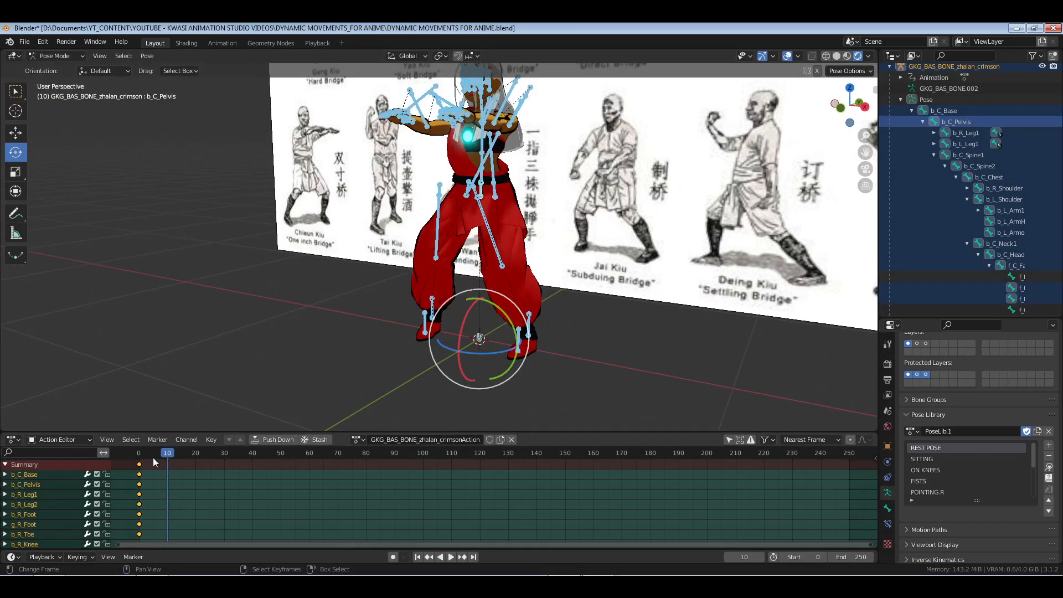
mouse_move(455, 342)
middle_mouse_down()
mouse_move(486, 345)
mouse_move(471, 345)
middle_mouse_up()
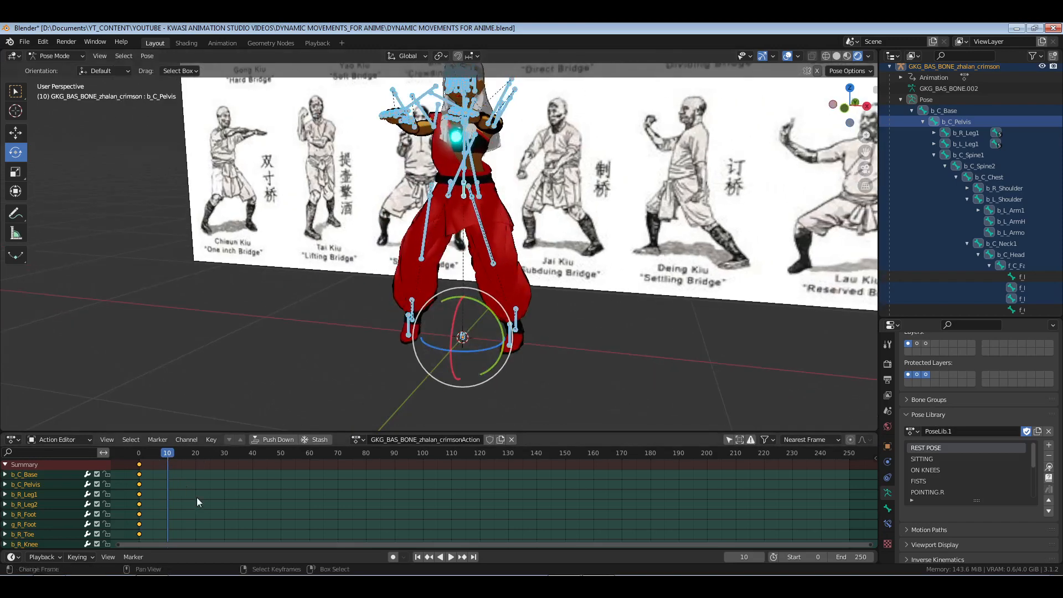
key("shift+s")
Return to frame 0, apply REST POSE from the pose library, and snap b_C_Base to the 3D cursor.
left_click(140, 456)
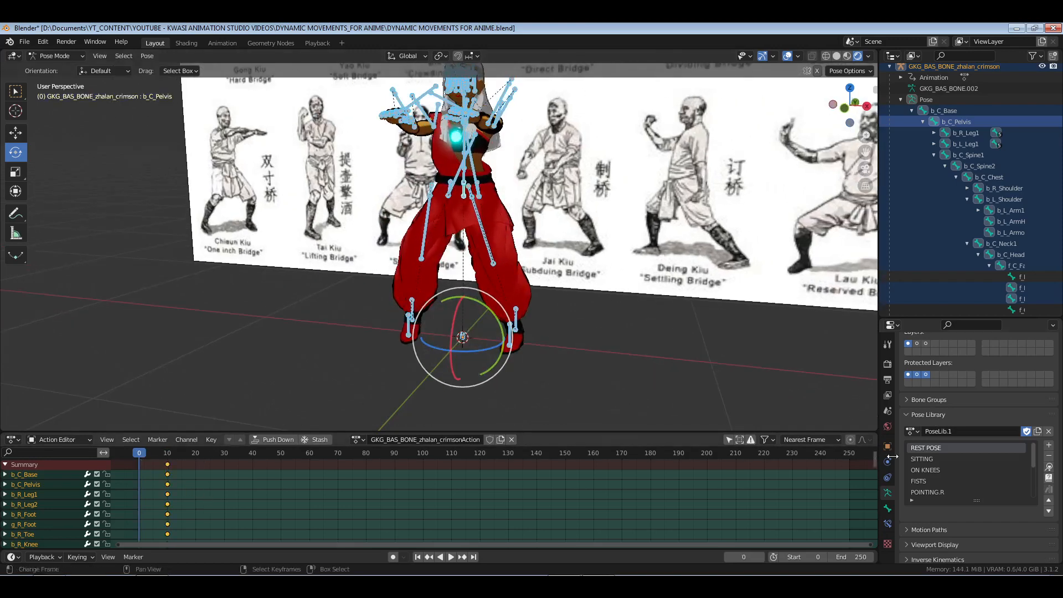
left_click(1049, 467)
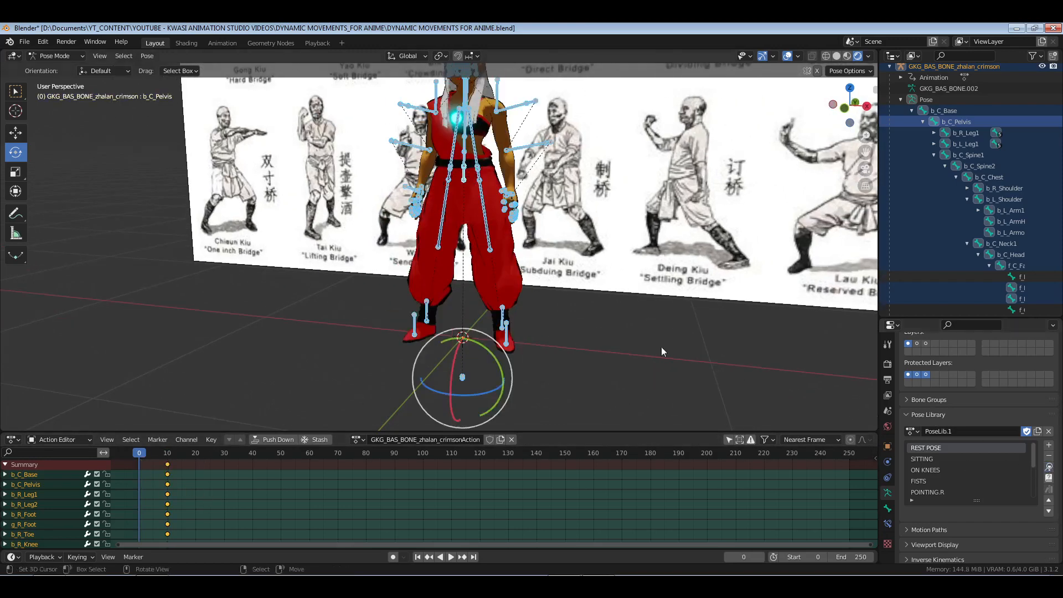
left_click(464, 379)
key("shift+s")
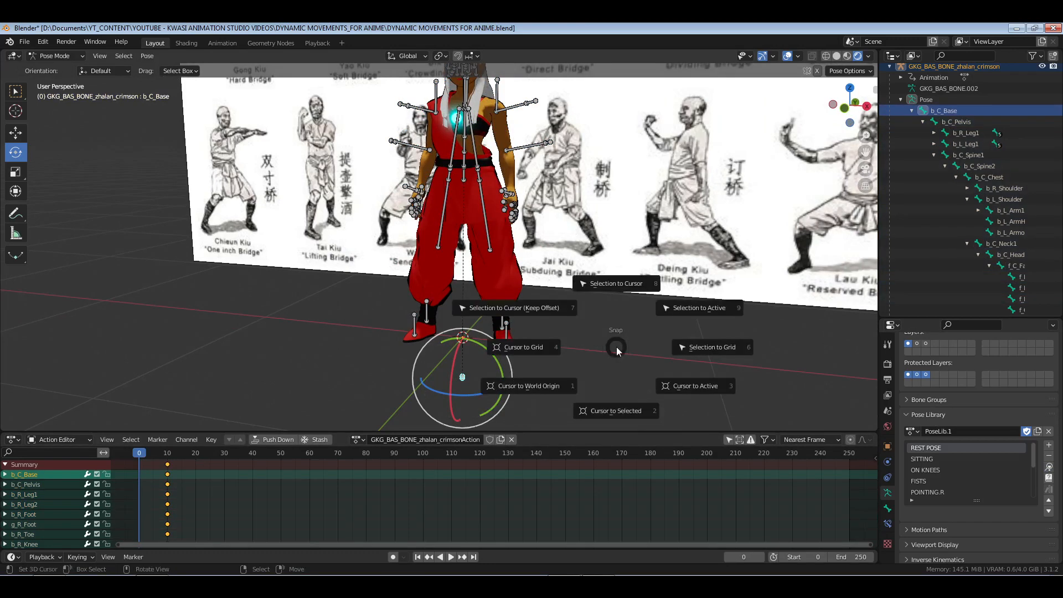
left_click(597, 317)
Lower b_C_Pelvis of the rest pose about 0.19 m along Z in the front view to ground the feet.
key("KP_1")
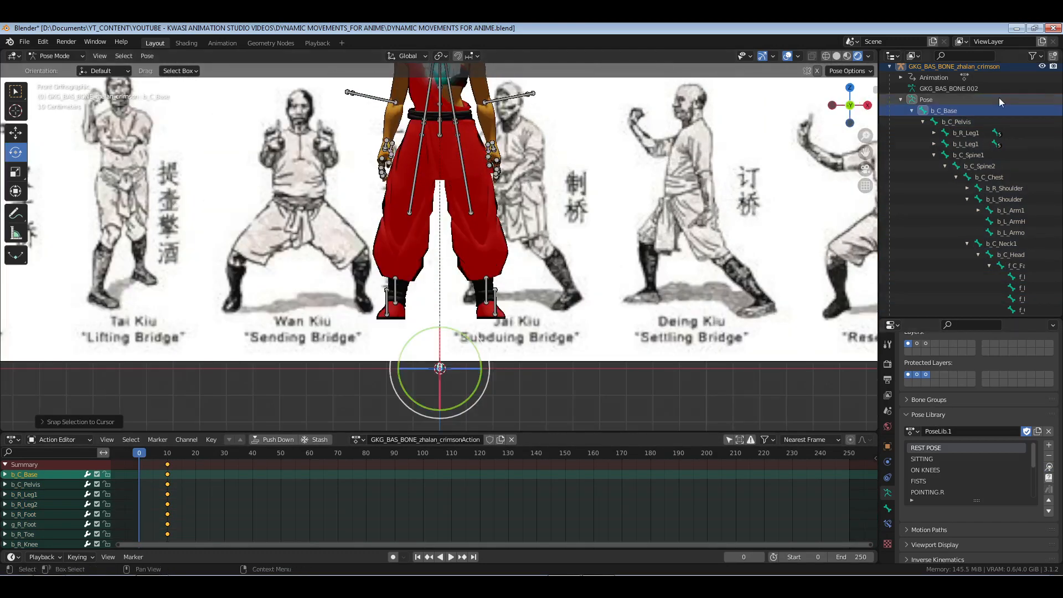
left_click(966, 122)
key("g")
key("z")
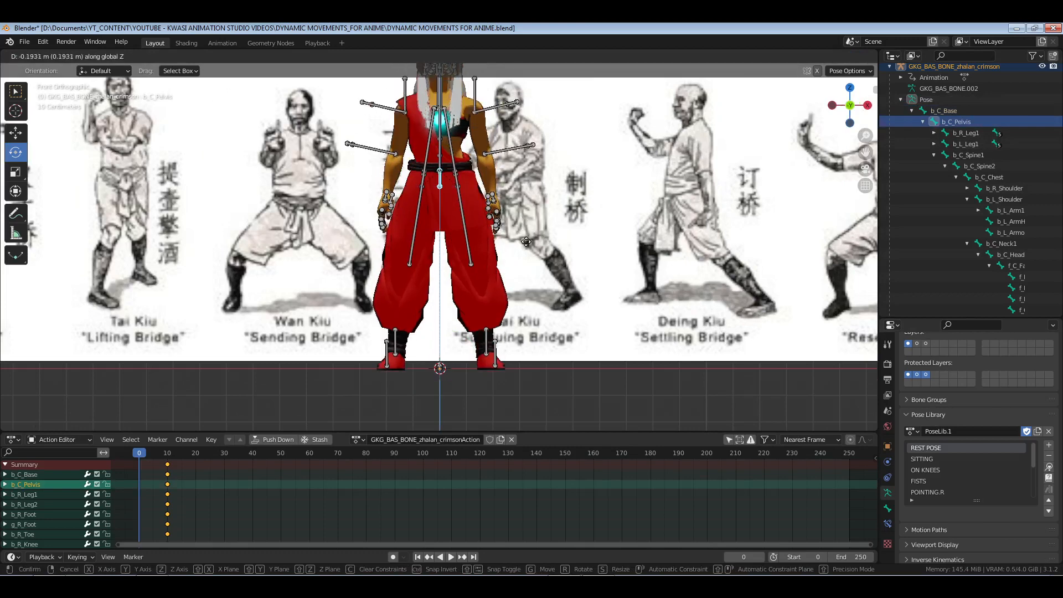
left_click(528, 226)
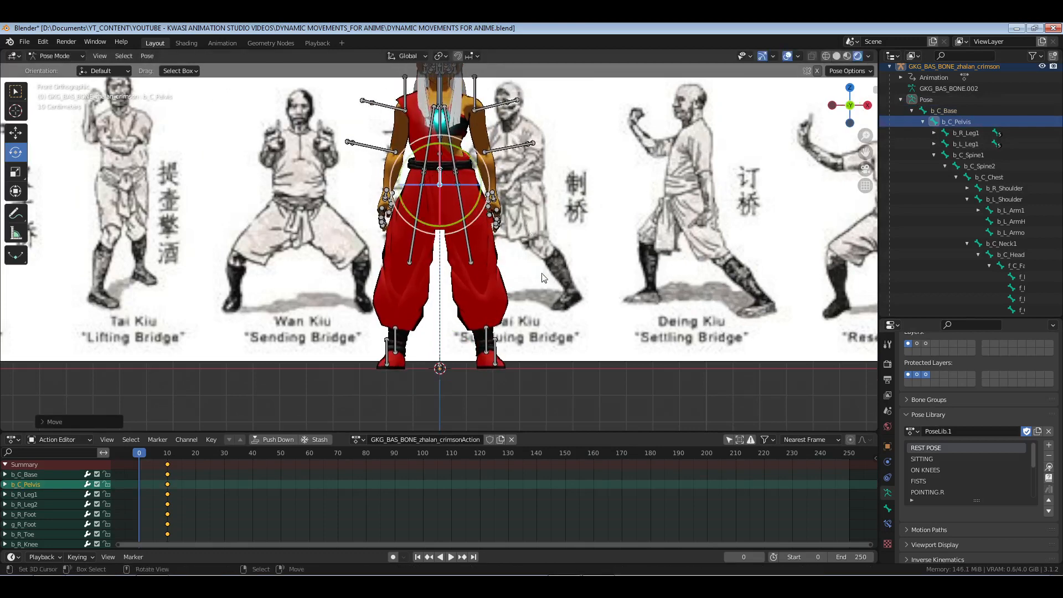
Keyframe all bones at frame 0 to store the grounded rest pose.
key("a")
key("i")
left_click(550, 286)
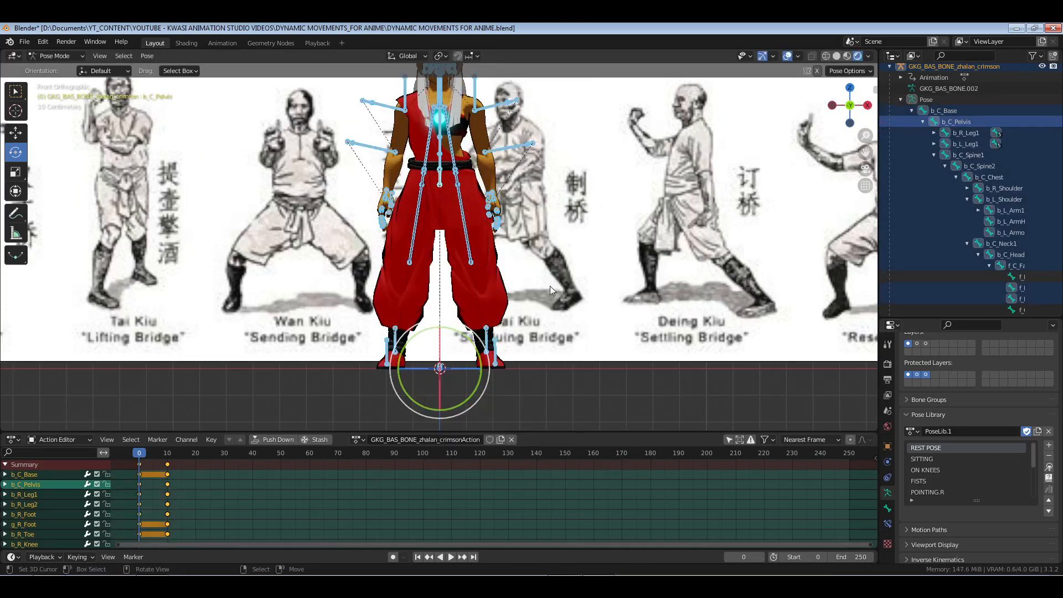
Play the transition, scrub to frame 5 and examine the in-between pose of the legs and feet.
key("space")
mouse_move(158, 450)
left_mouse_down()
mouse_move(136, 453)
mouse_move(153, 456)
left_mouse_up()
middle_click_drag(593, 244, 543, 285)
scroll(545, 354, "up", 2)
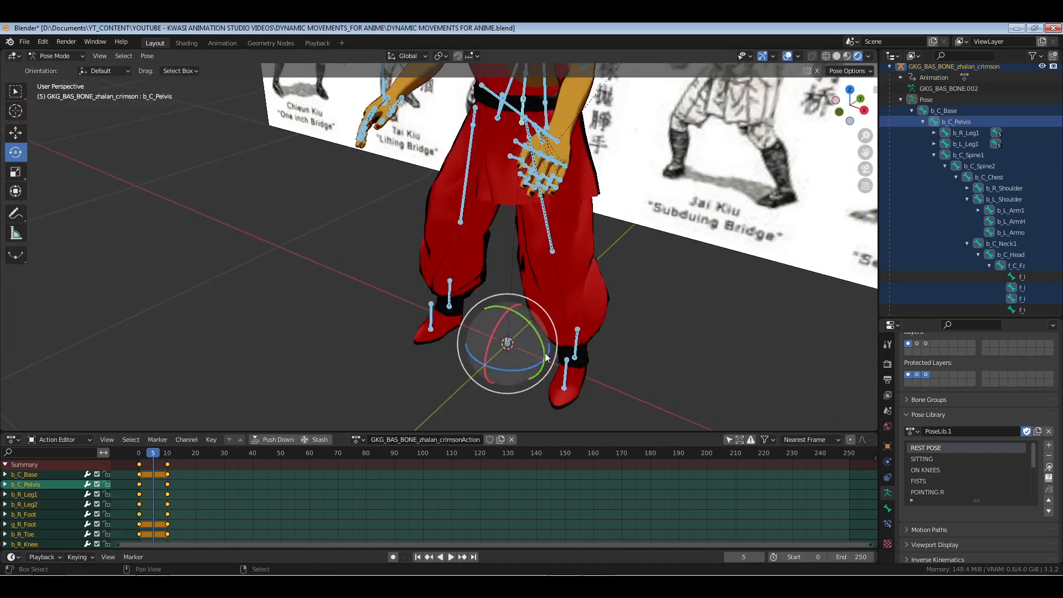
Go to frame 20, apply REST POSE from the pose library, and snap b_C_Base to the 3D cursor.
middle_click_drag(546, 358, 524, 310)
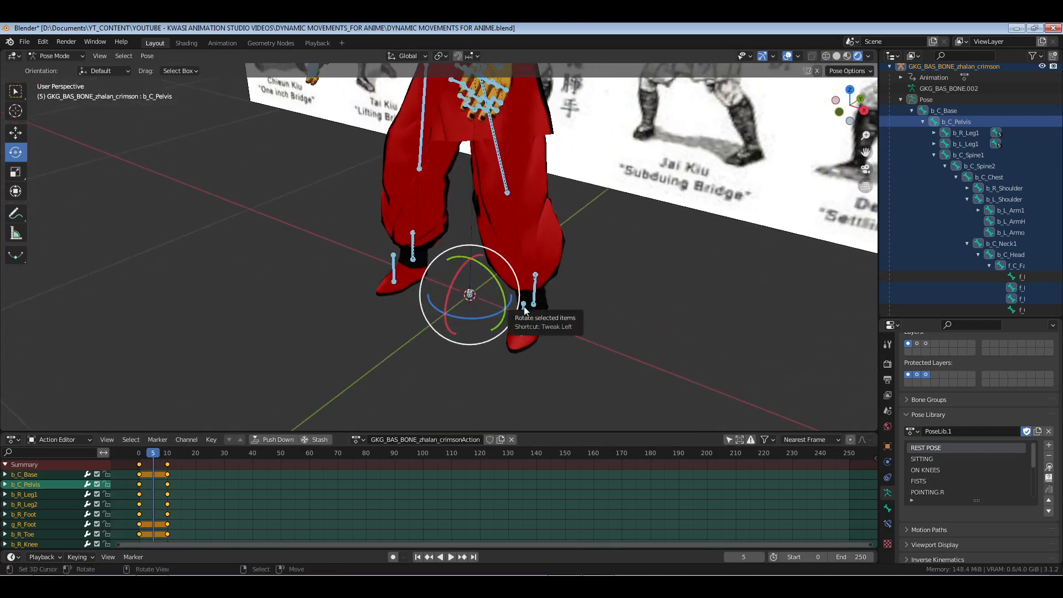
left_click(140, 455)
scroll(454, 249, "down", 4)
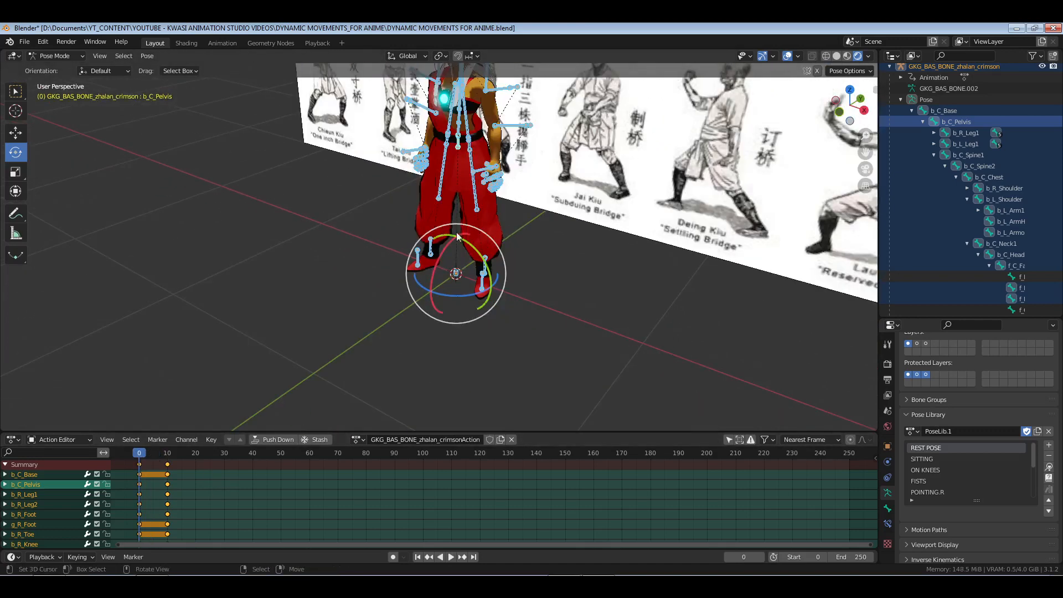
middle_click_drag(454, 246, 512, 292, "shift")
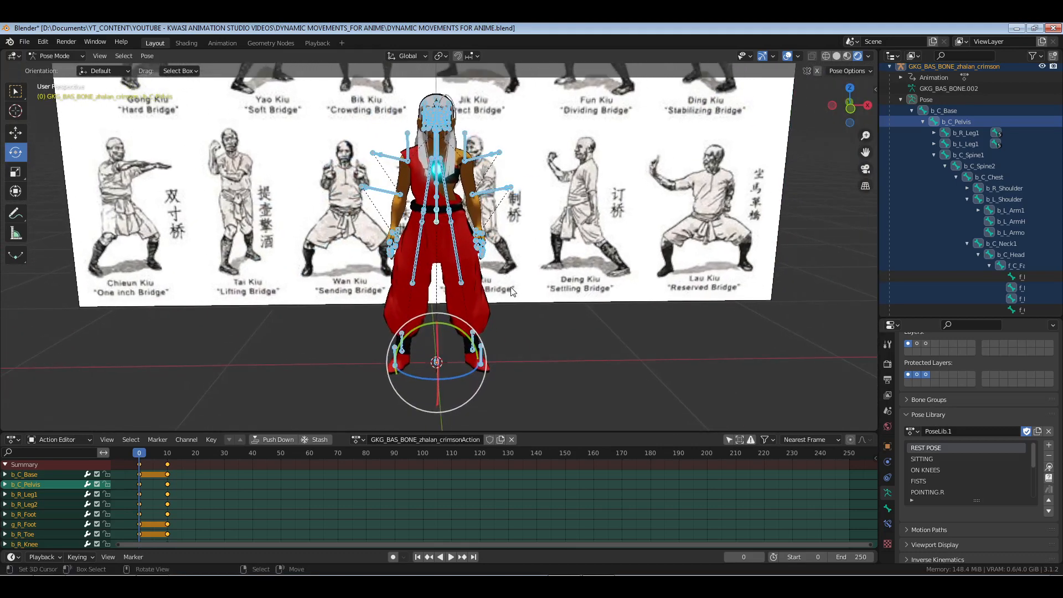
left_click(197, 452)
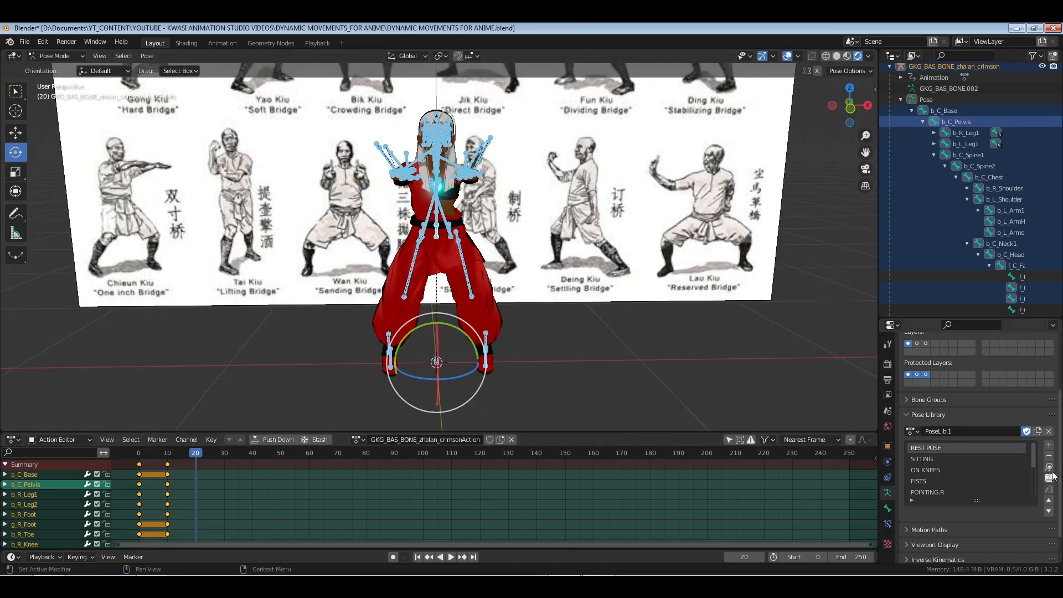
middle_click_drag(511, 316, 515, 300)
middle_click_drag(525, 370, 530, 321, "shift")
left_click(566, 370)
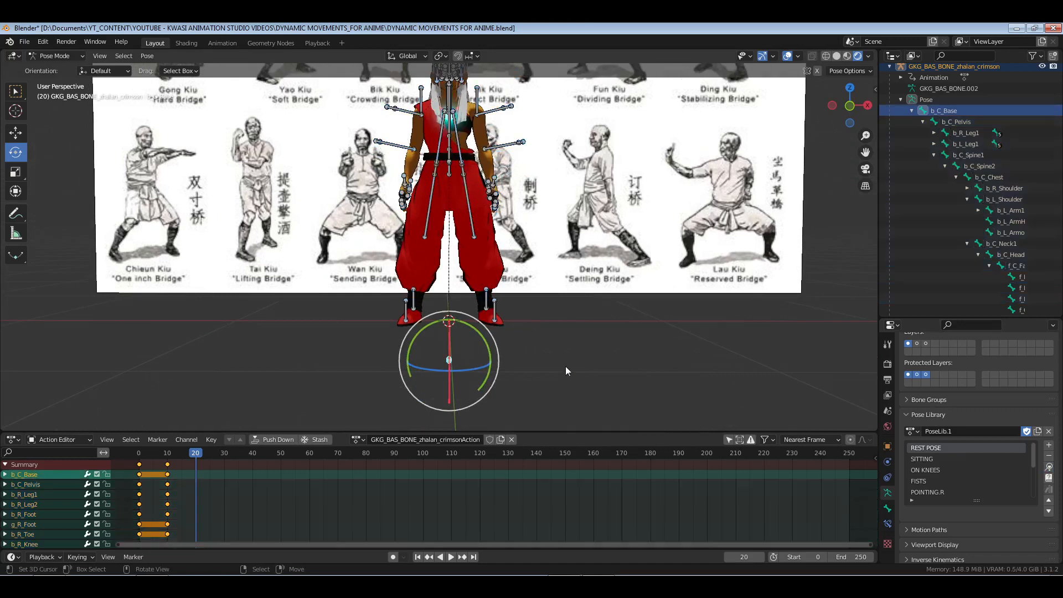
key("shift+s")
key("8")
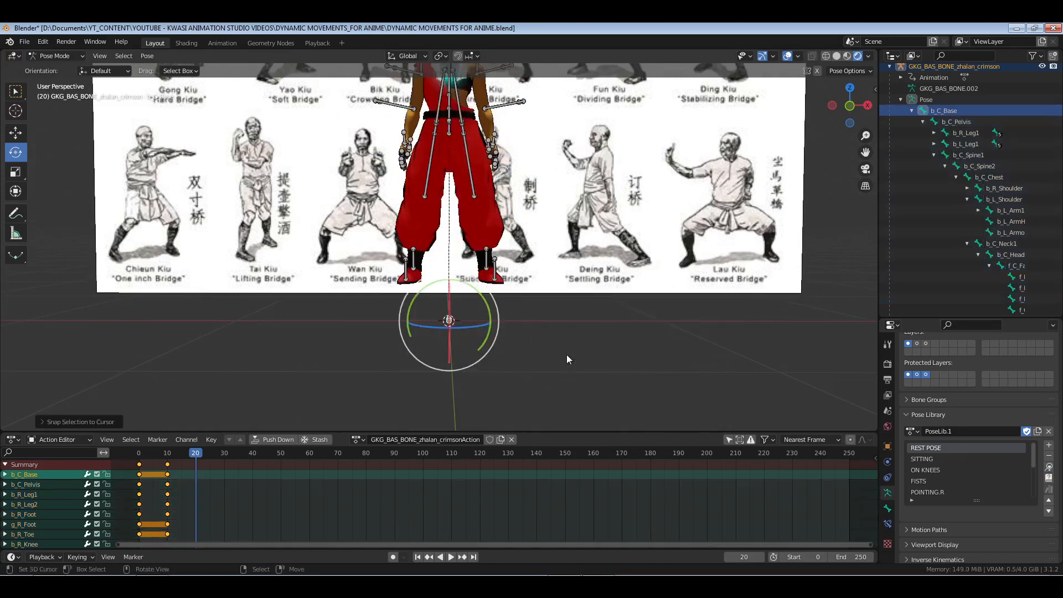
Lower b_C_Pelvis along Z in the front view at frame 20 until the feet stand on the ground line.
key("KP_1")
left_click(963, 122)
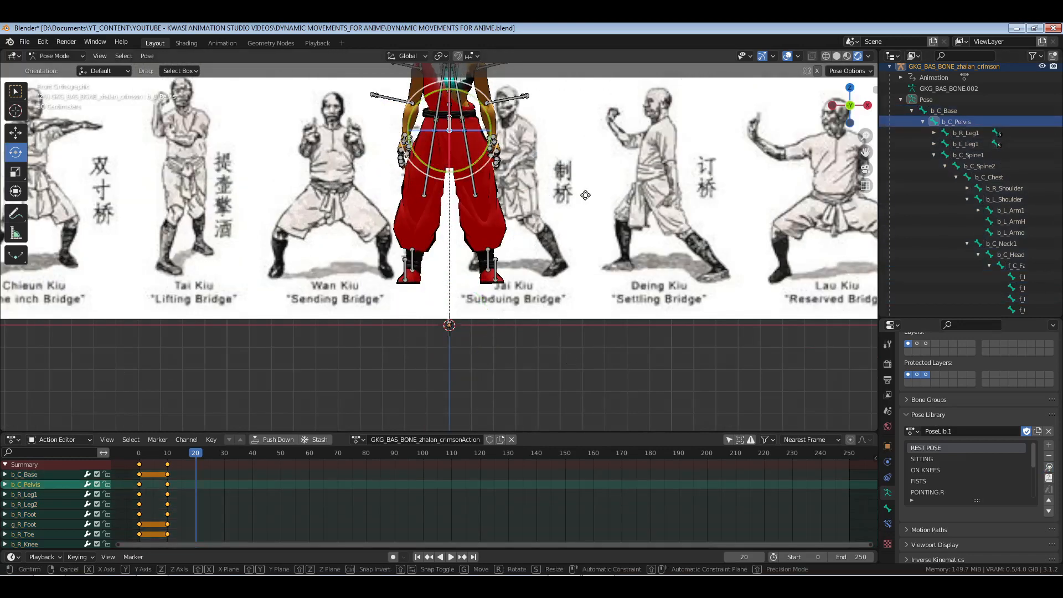
key("g")
key("z")
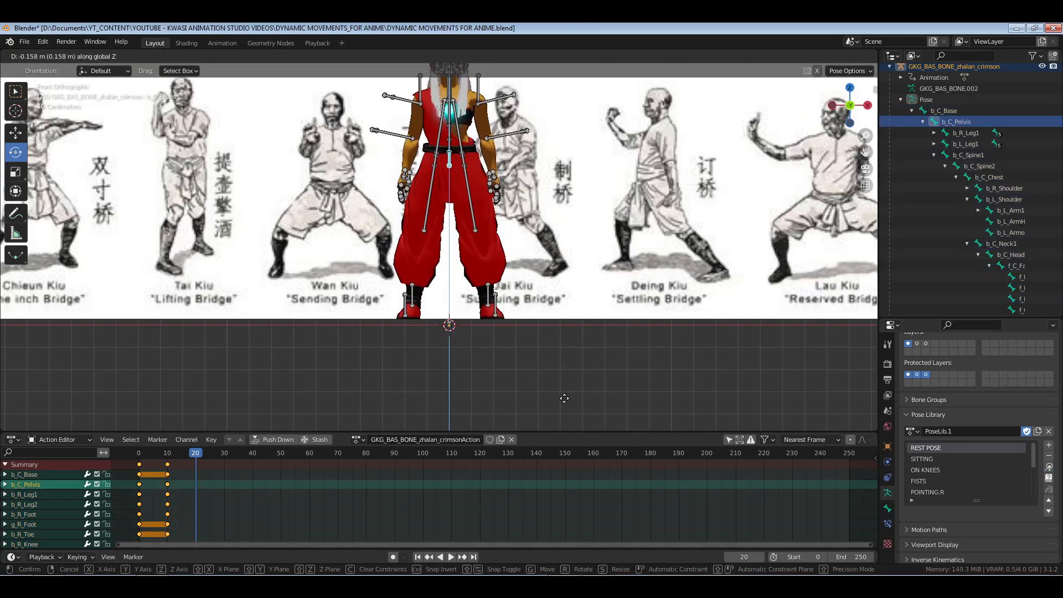
left_click(572, 415)
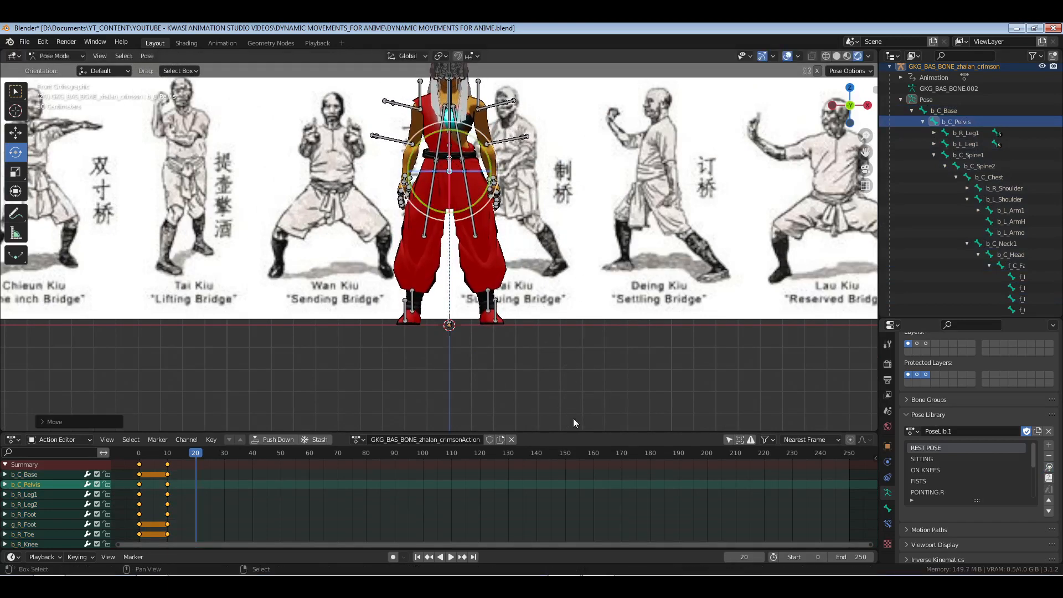
middle_click_drag(531, 212, 536, 294)
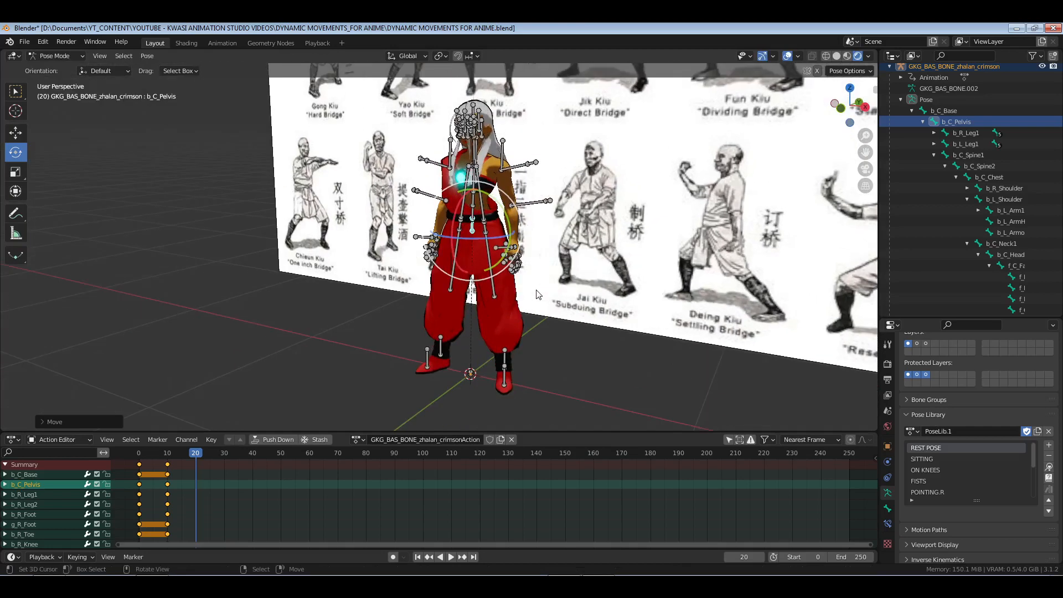
Keyframe all bones at frame 20 to store the grounded rest pose, and clear the bone selection.
left_click(619, 282)
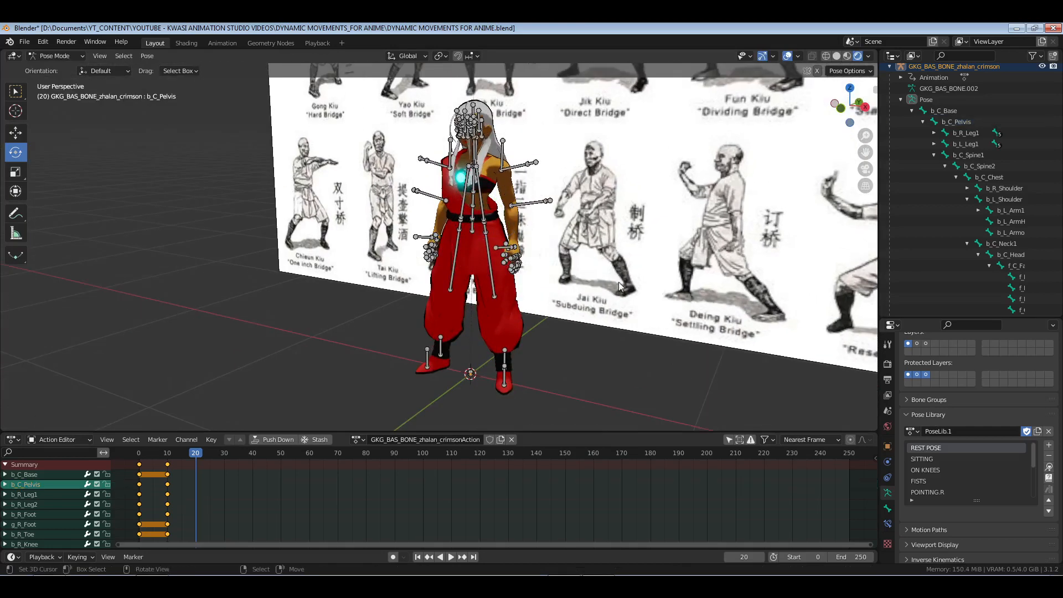
key("a")
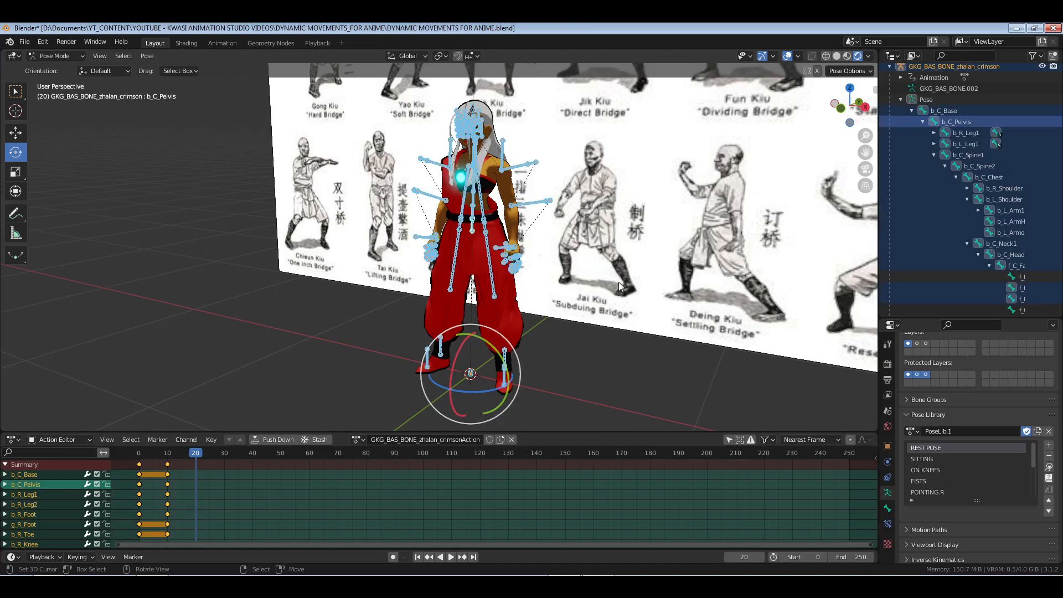
key("i")
left_click(619, 281)
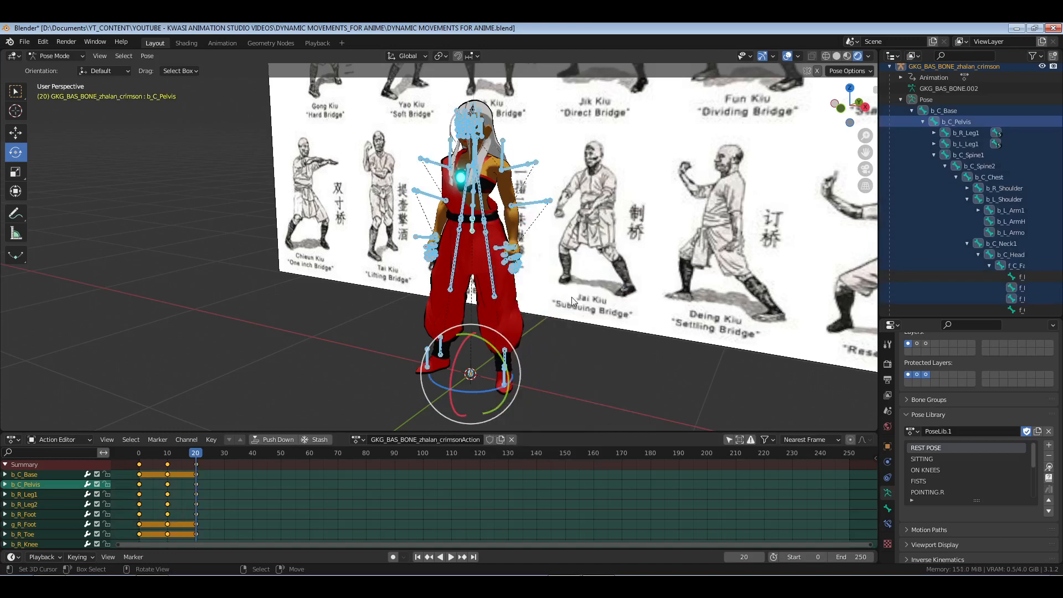
key("alt+a")
Examine the character against the reference sheet and compare the poses at frames 10 and 20.
middle_click_drag(490, 297, 503, 293)
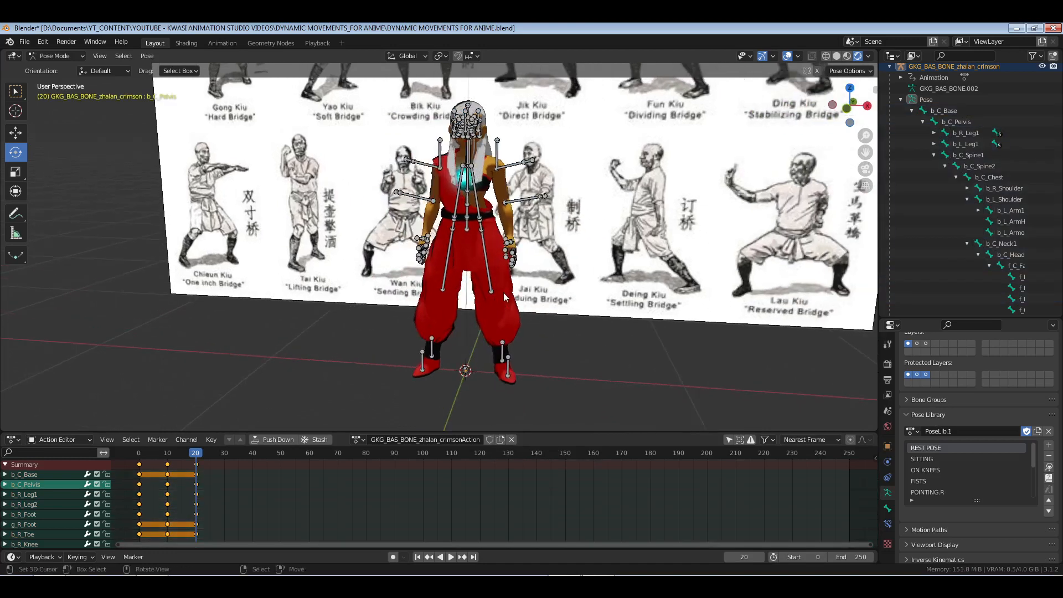
scroll(504, 293, "up", 3)
middle_click_drag(538, 353, 519, 322, "shift")
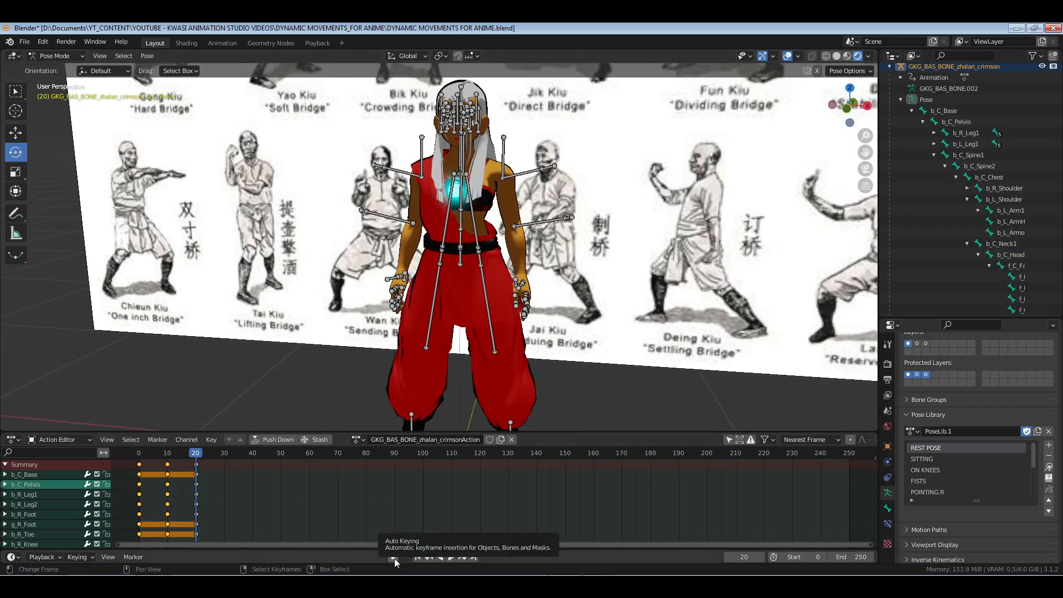
scroll(560, 258, "down", 3)
middle_click_drag(488, 272, 514, 275)
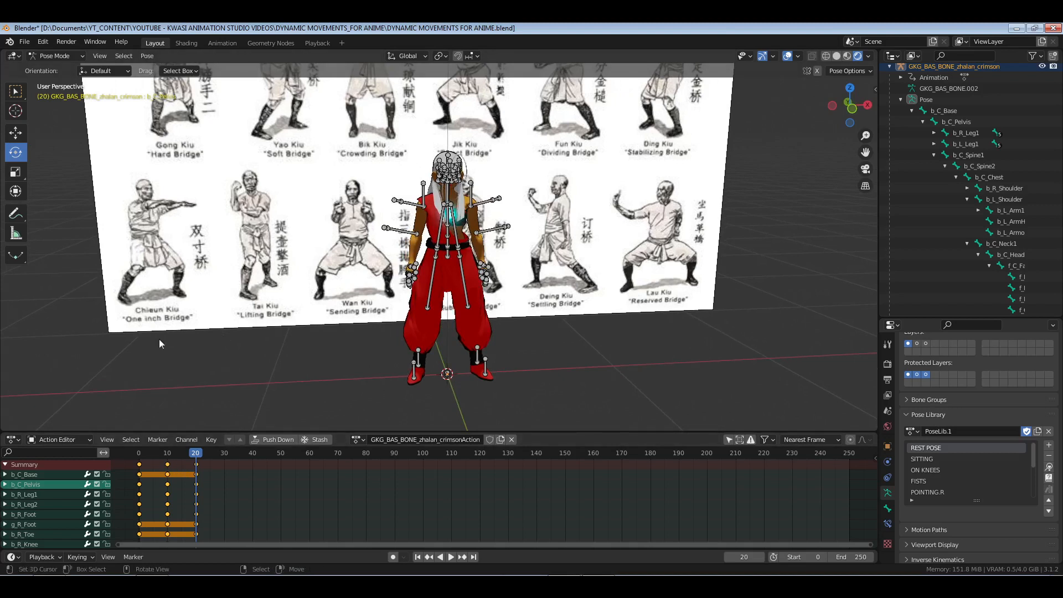
left_click(168, 452)
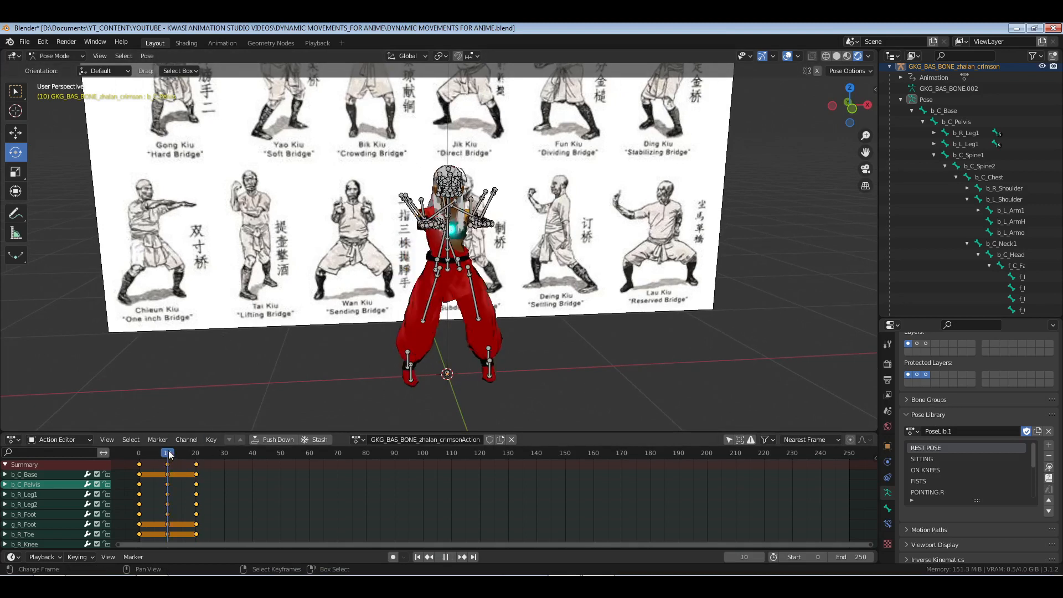
left_click(196, 460)
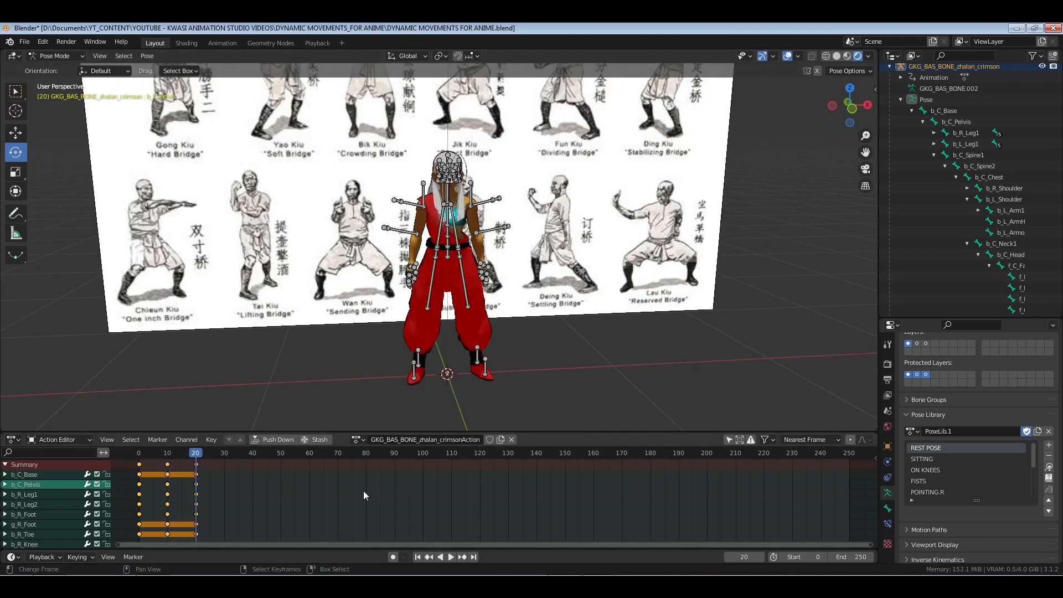
Set the keyframe interpolation to Constant and play the animation to check the stepped poses.
key("t")
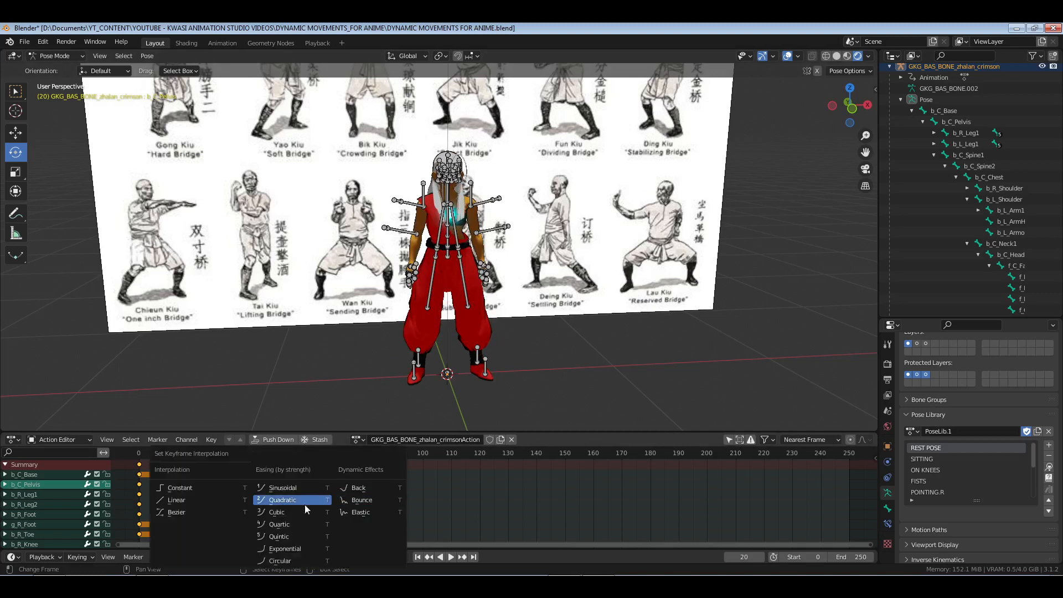
left_click(207, 489)
key("space")
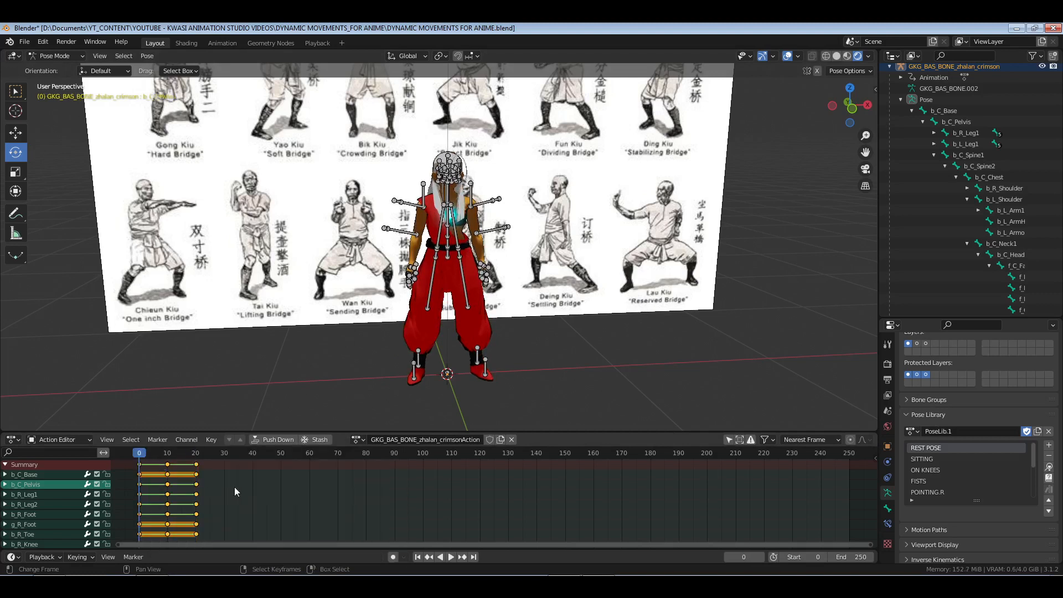
key("space")
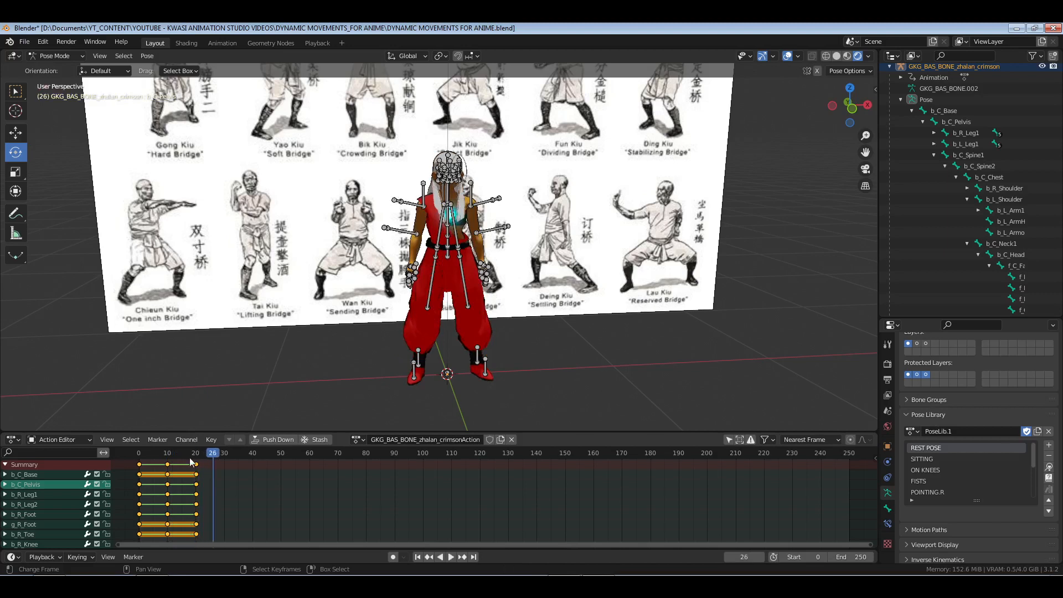
left_click(197, 458)
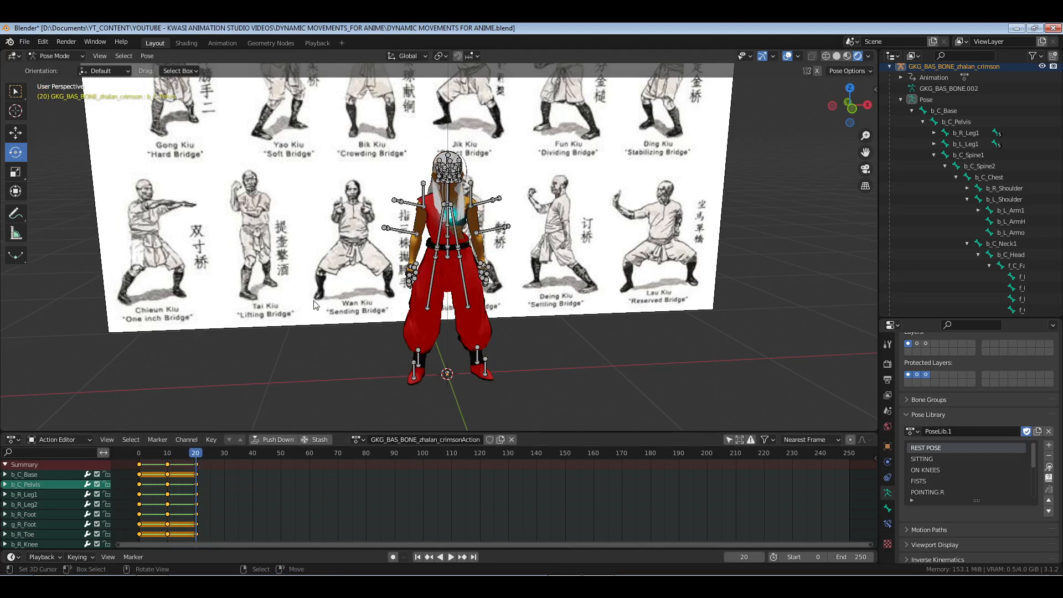
left_click(166, 457)
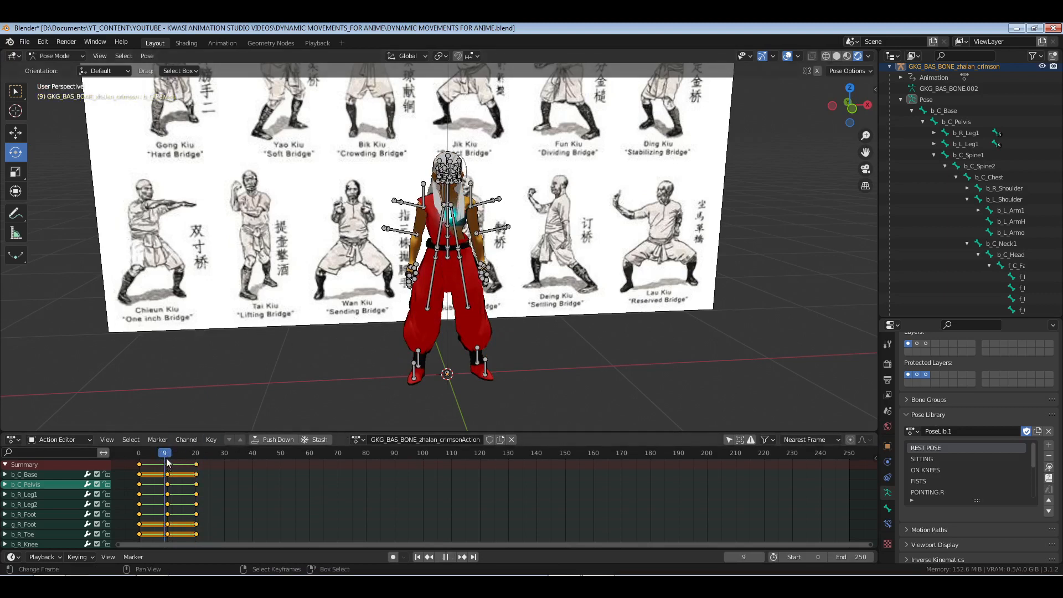
key("space")
key("Escape")
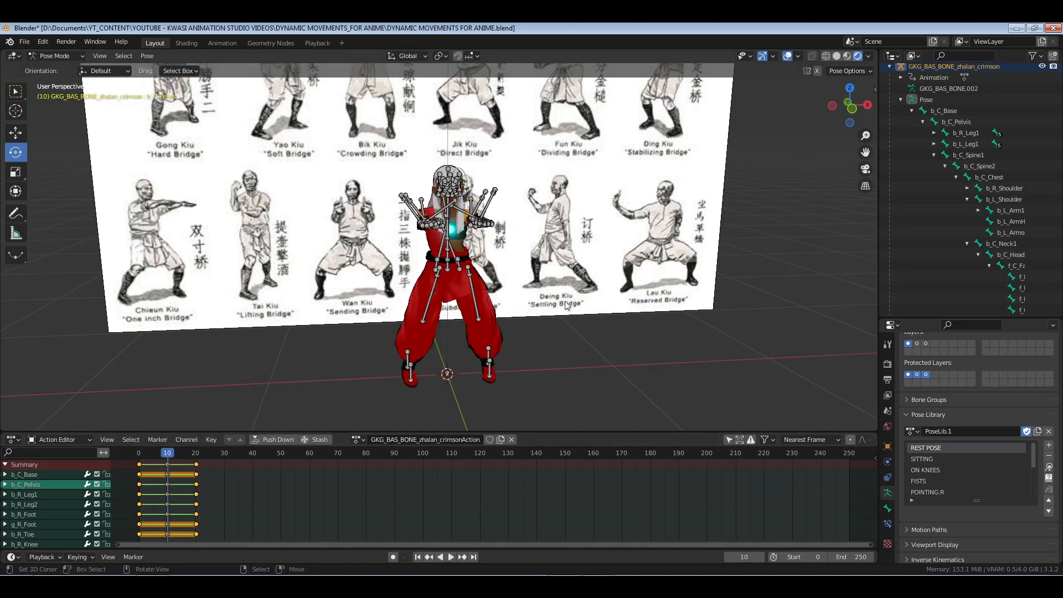
Copy the stance keyframes of all bones from frame 10 to frame 20.
key("a")
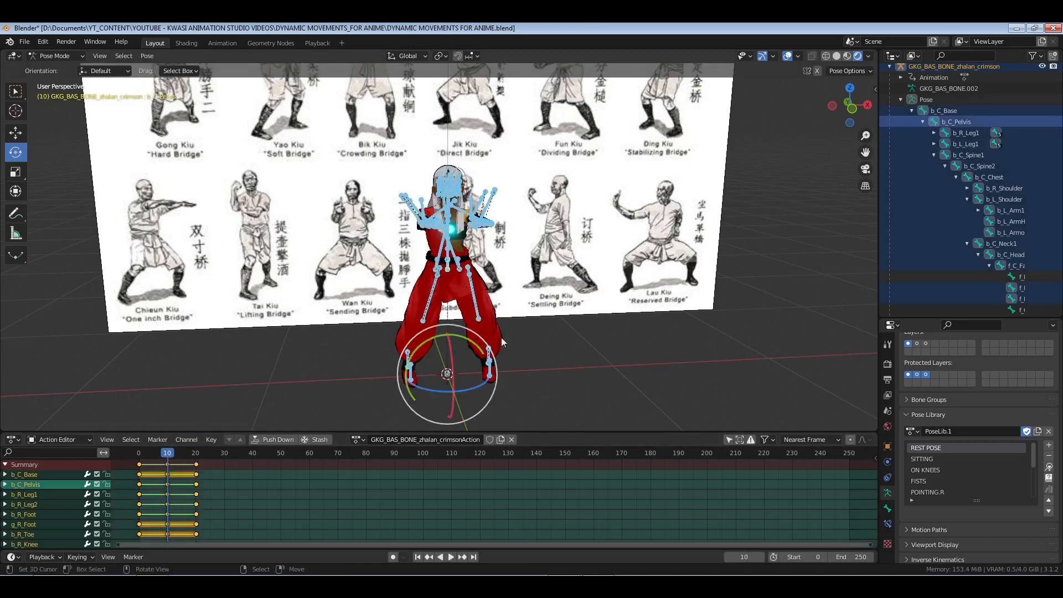
left_click(196, 459)
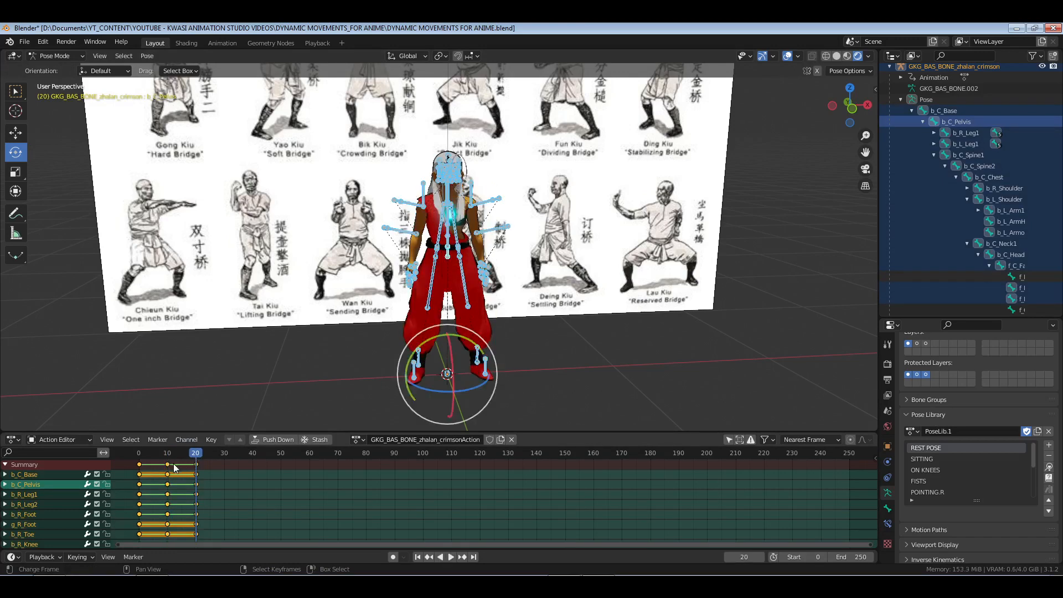
left_click(249, 480)
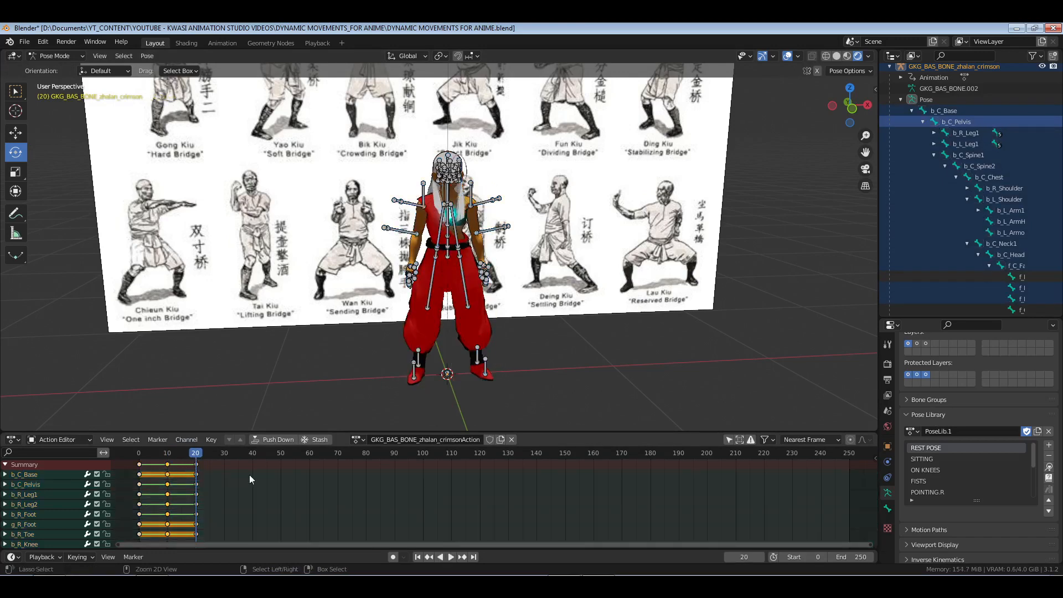
key("ctrl+v")
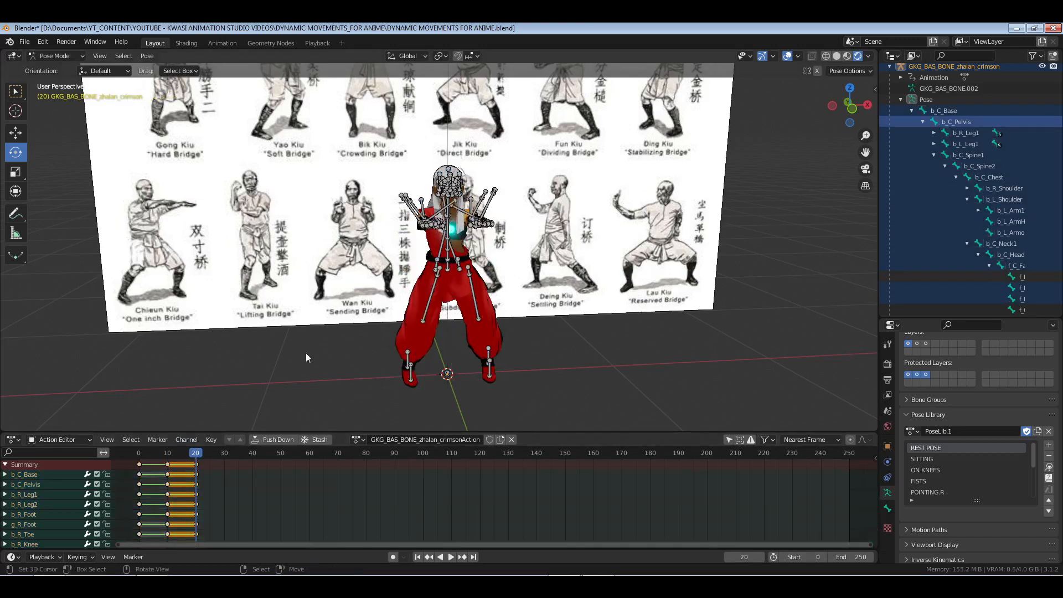
Rotate b_R_Foot about the Z axis at frame 20 to turn the toes outward.
scroll(337, 300, "up", 5)
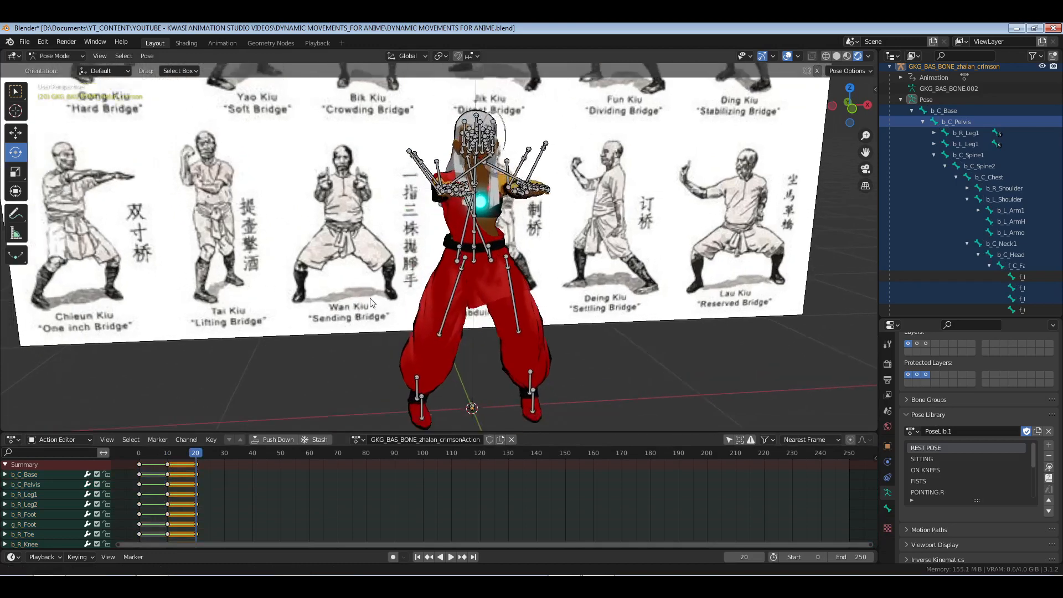
middle_click_drag(424, 299, 449, 282, "shift")
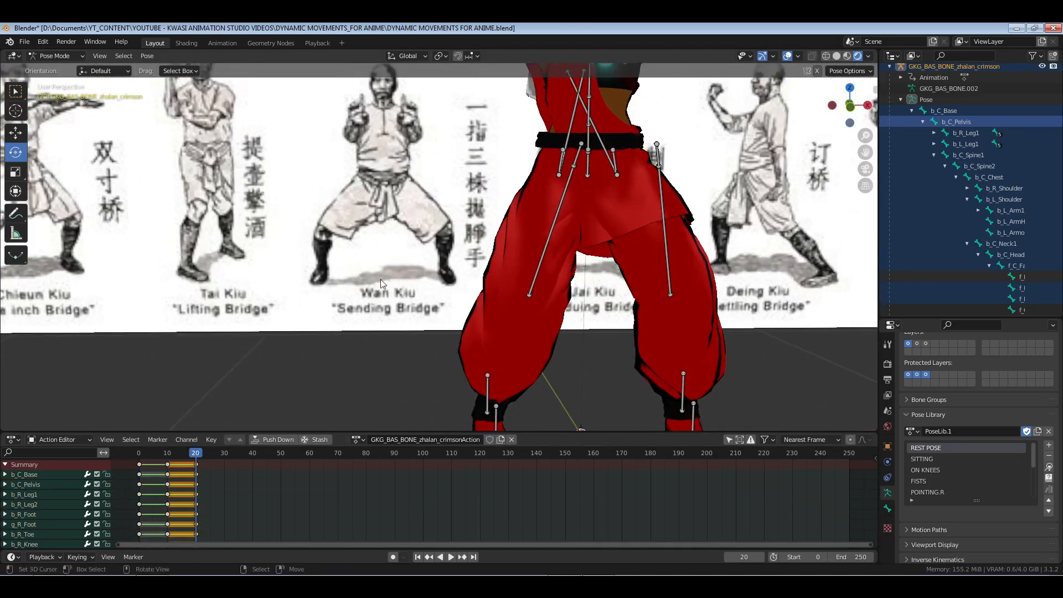
scroll(471, 286, "down", 5)
scroll(557, 309, "up", 6)
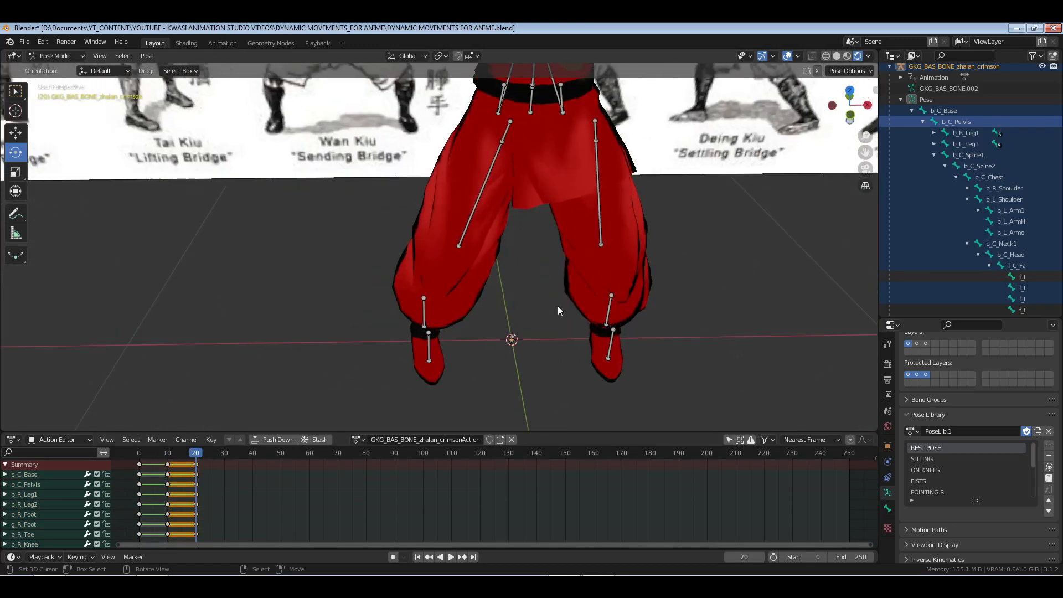
left_click_drag(603, 271, 653, 311)
middle_click_drag(647, 320, 559, 307, "shift")
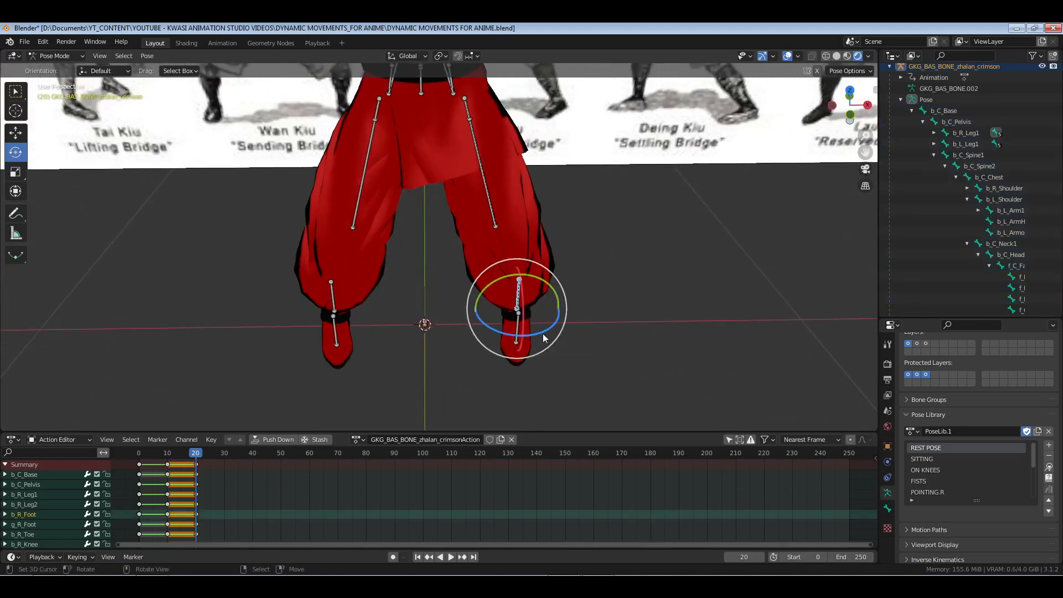
left_click_drag(543, 333, 577, 332)
left_click(581, 331)
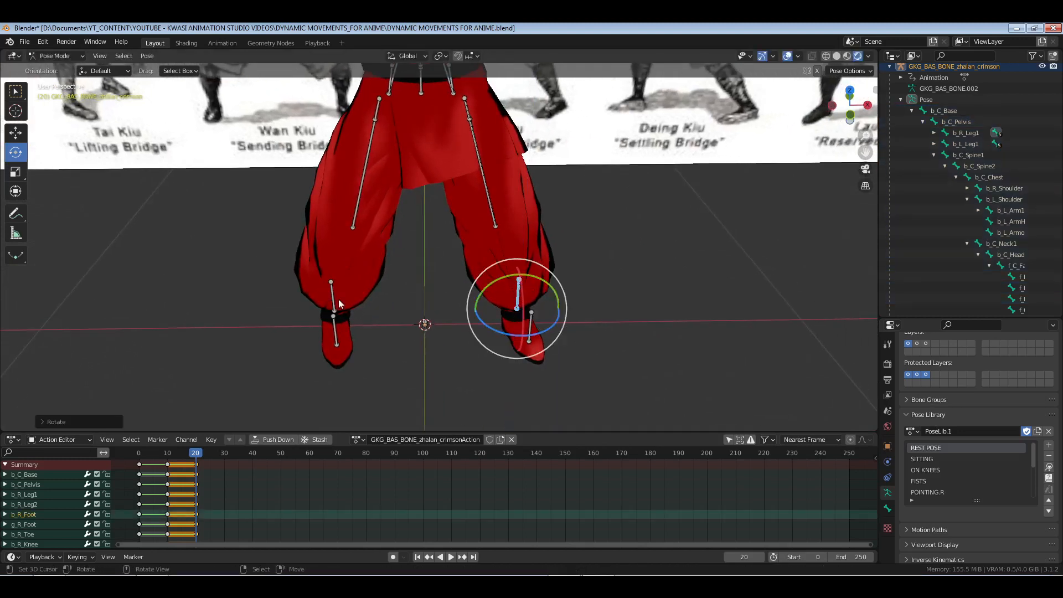
Rotate the opposite foot bone about the Z axis at frame 20 to turn its toes outward as well.
left_click(334, 302)
left_click_drag(355, 331, 352, 336)
scroll(449, 201, "down", 3)
scroll(449, 201, "up", 1)
middle_click_drag(449, 202, 441, 274, "shift")
scroll(427, 234, "down", 2)
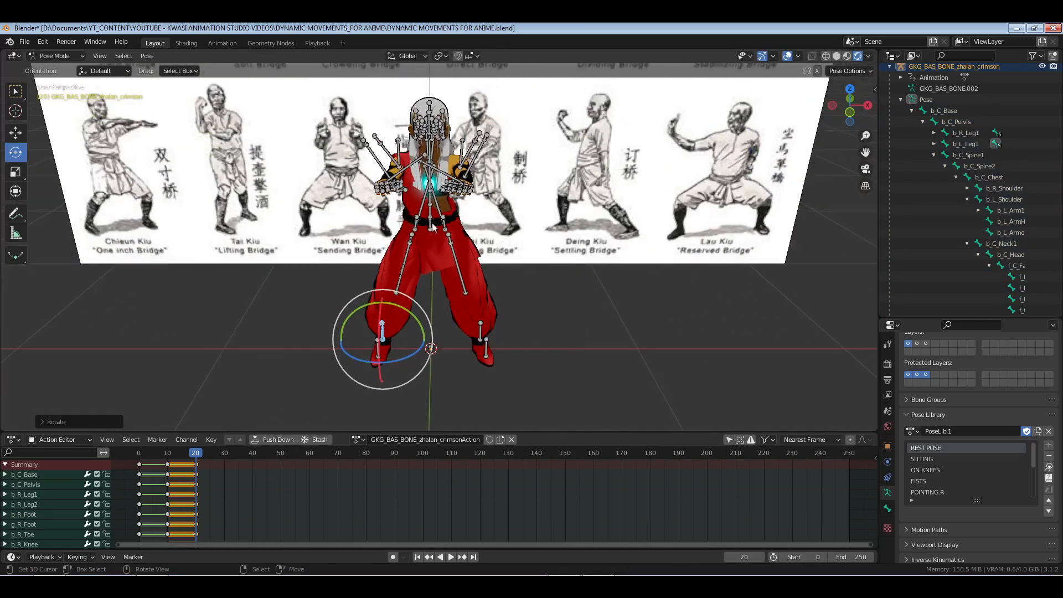
Rotate b_R_Leg1 and b_L_Leg1 outward about the Y axis at frame 20 to widen the stance.
left_click(433, 227)
key("KP_1")
scroll(443, 220, "up", 2)
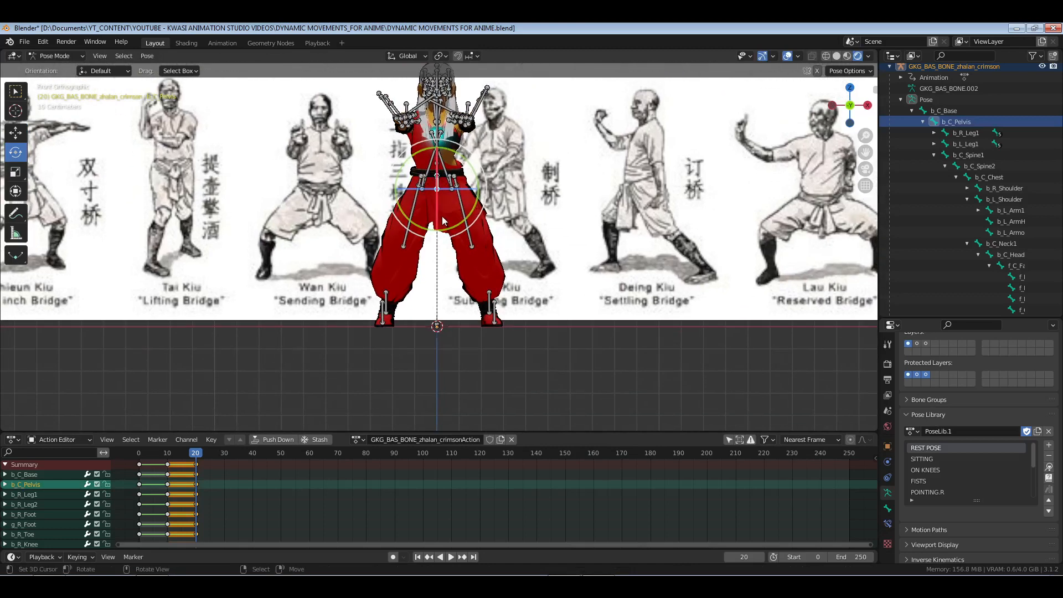
scroll(443, 220, "up", 2)
scroll(544, 213, "down", 3)
middle_click_drag(606, 221, 459, 249)
scroll(467, 251, "up", 3)
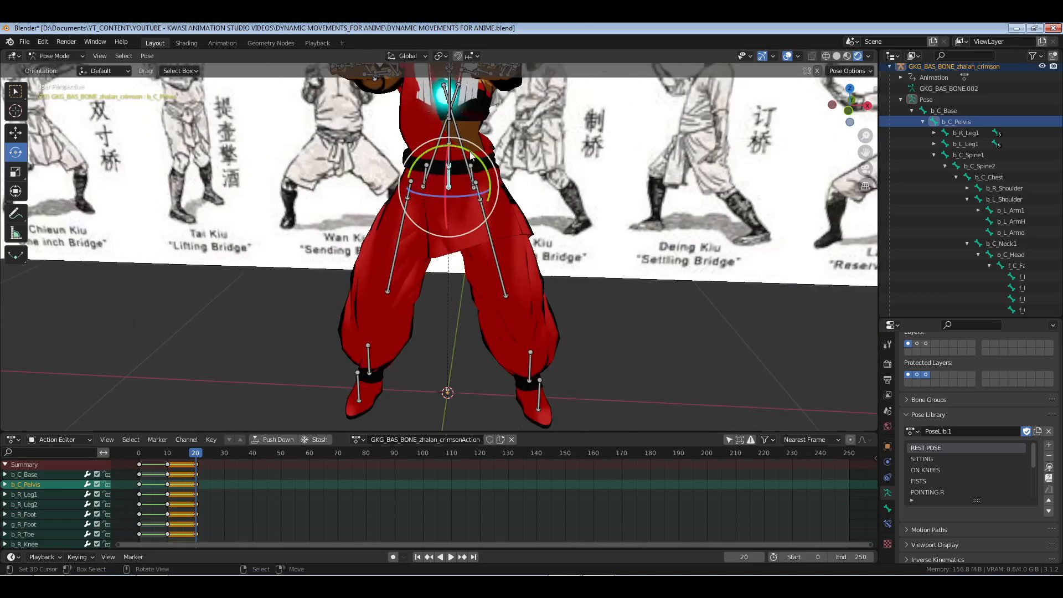
left_click(517, 244)
key("KP_1")
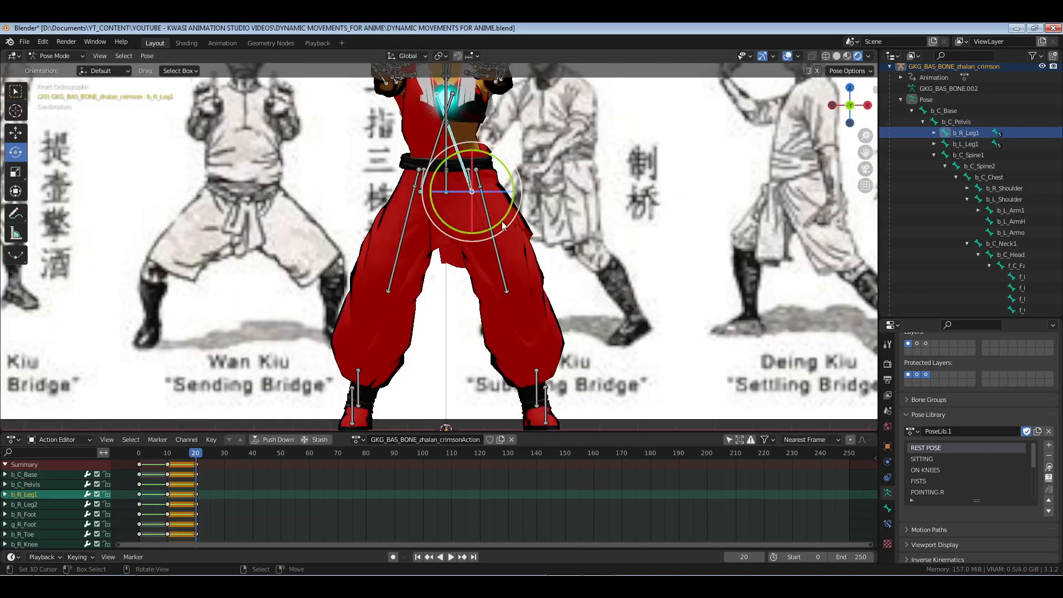
middle_click_drag(567, 300, 579, 248, "shift")
left_click_drag(517, 167, 526, 160)
left_click(451, 148)
left_click_drag(451, 148, 459, 177)
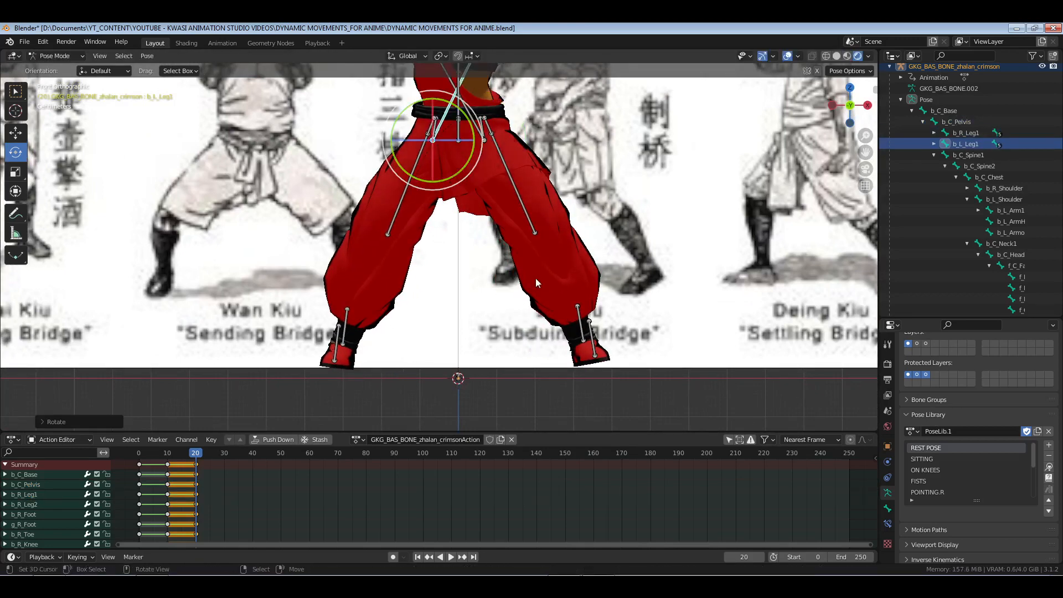
Rotate b_R_Foot about the Y axis by about 9.7° to level the foot with the ground.
right_click(594, 303)
middle_click_drag(654, 353, 619, 308, "shift")
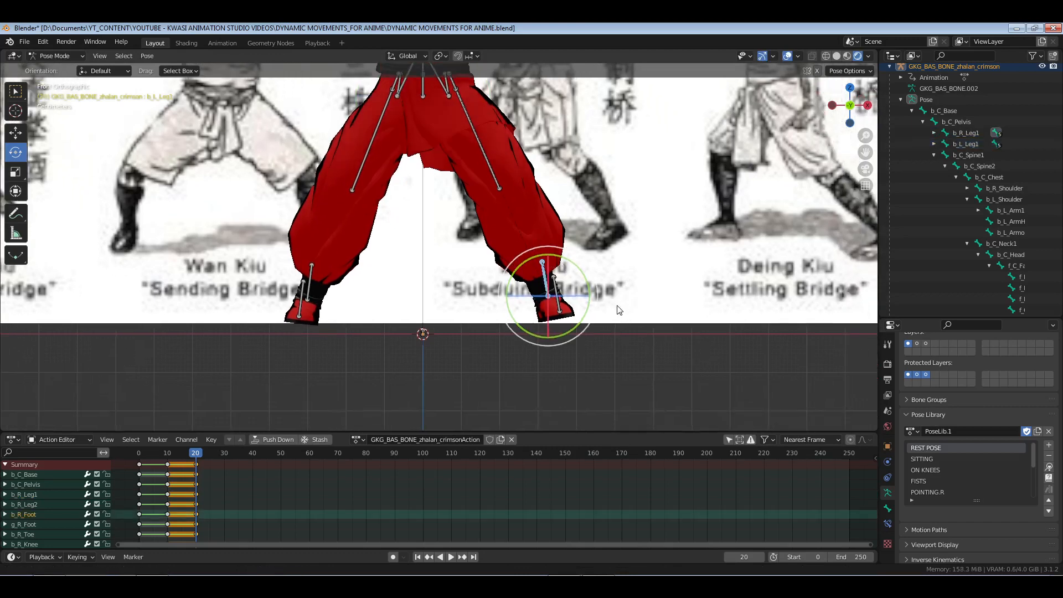
key("r")
left_click_drag(579, 266, 590, 267)
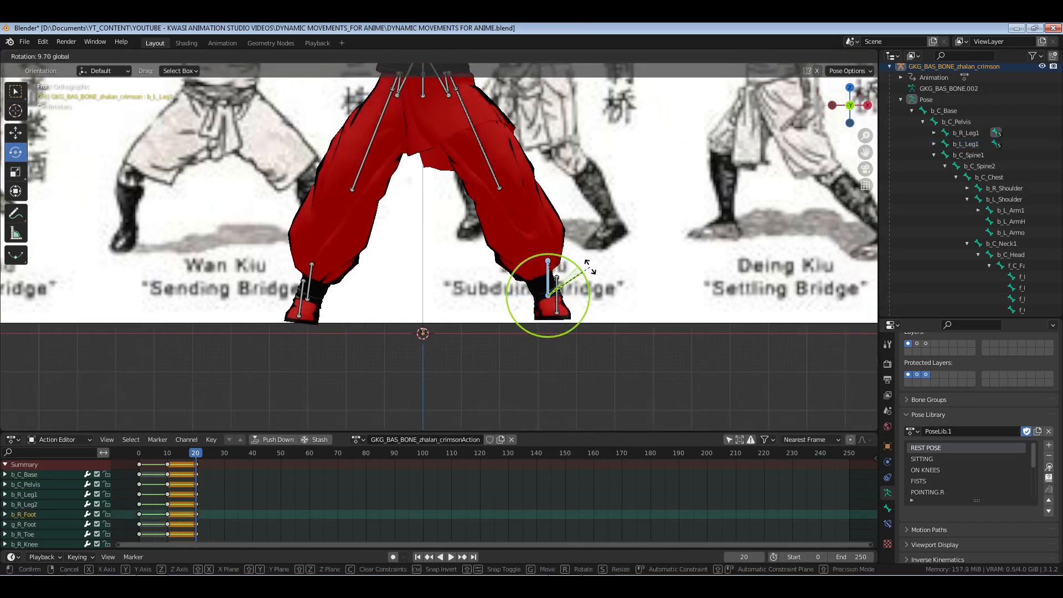
left_click(590, 267)
Save the file and rotate the opposite foot bone about the Y axis to level that foot with the ground.
right_click(311, 277)
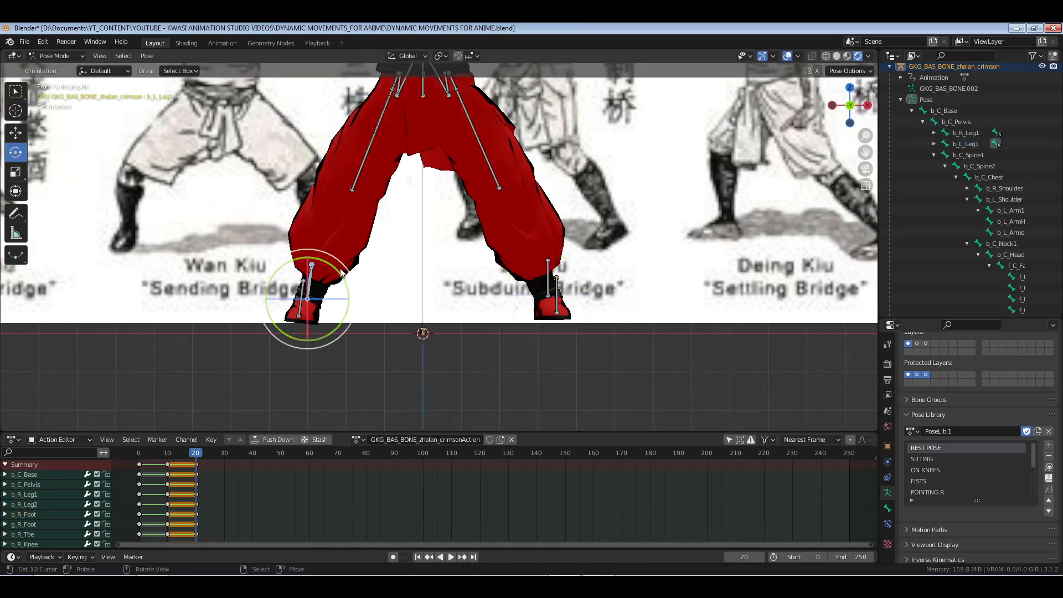
key("ctrl+s")
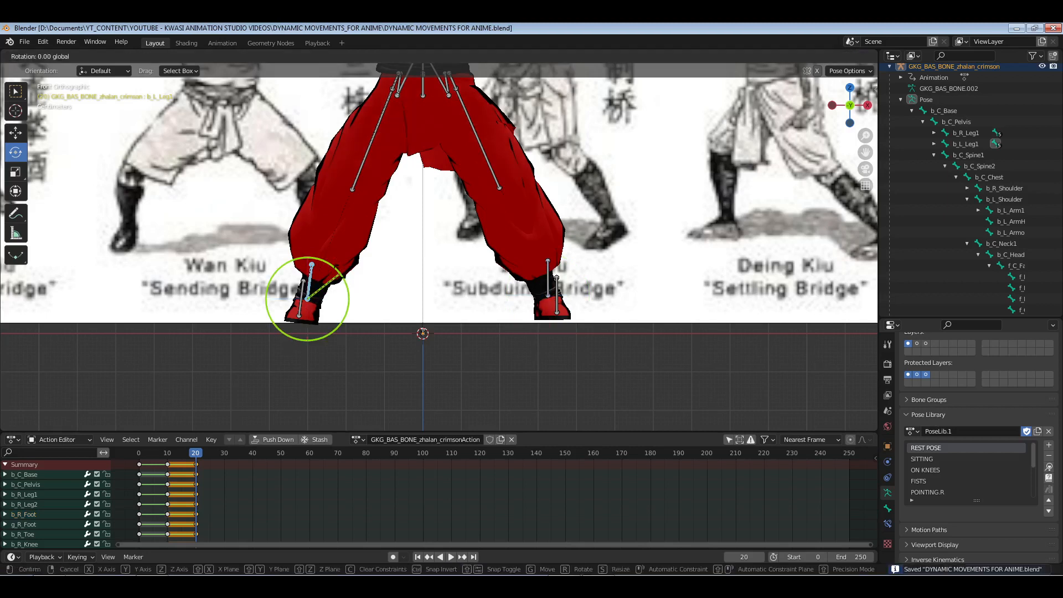
key("r")
left_click(426, 231)
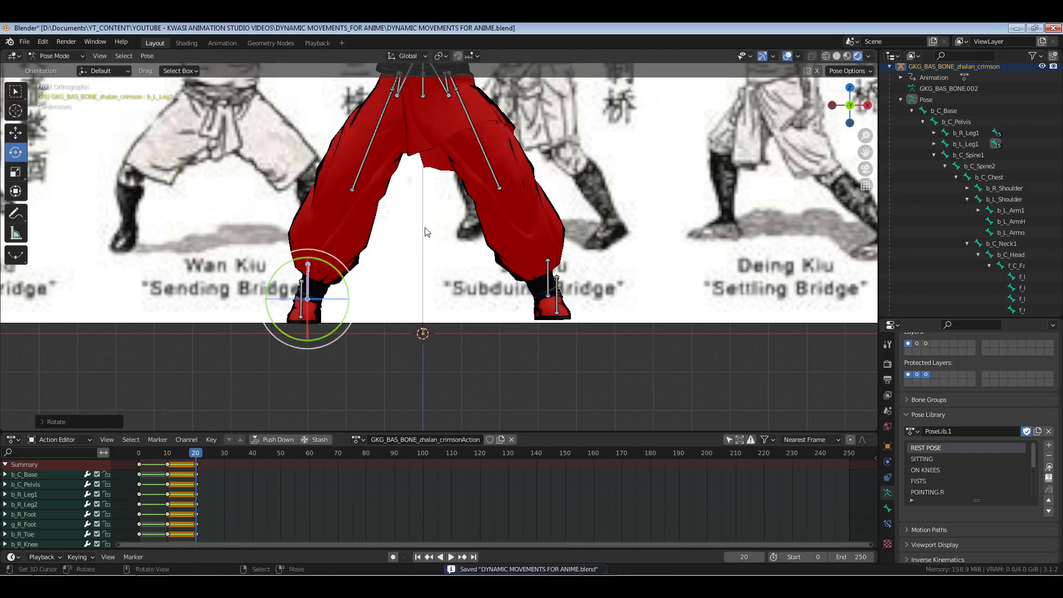
Rotate b_L_Leg1 slightly further outward about the Y axis and level its foot again.
right_click(410, 83)
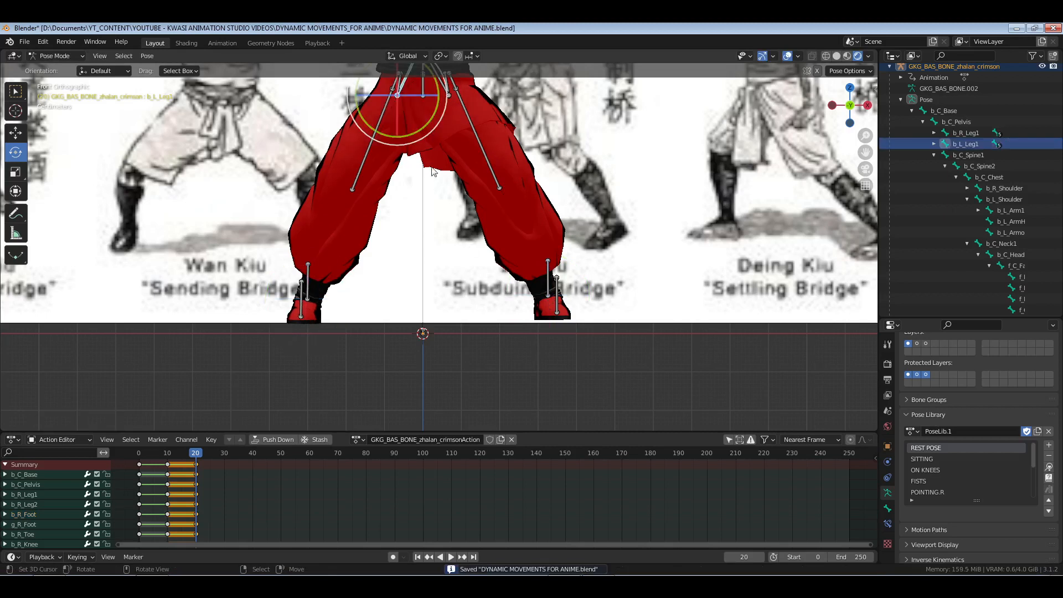
key("r")
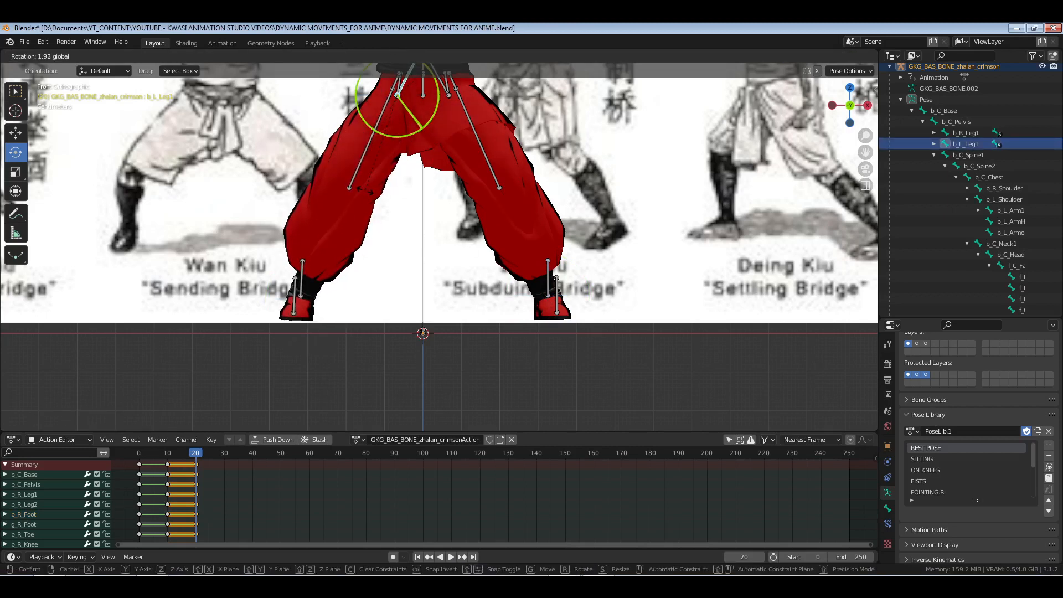
left_click(322, 237)
right_click(310, 274)
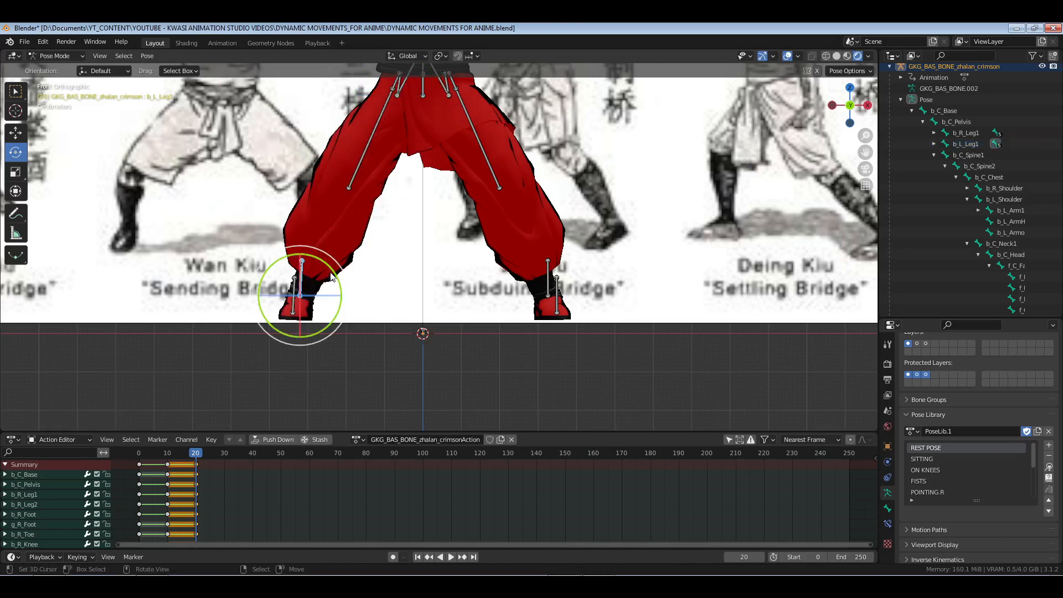
key("r")
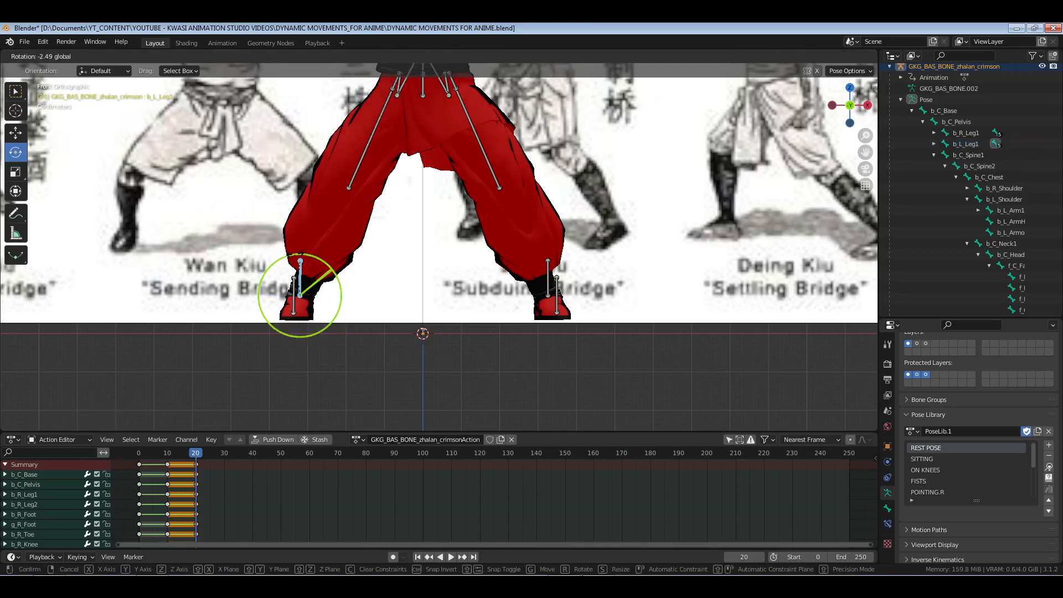
left_click(306, 254)
Rotate b_C_Chest slightly backward about the X axis in the right side view.
scroll(437, 189, "down", 4)
middle_click_drag(470, 143, 562, 228, "shift")
scroll(465, 270, "up", 3)
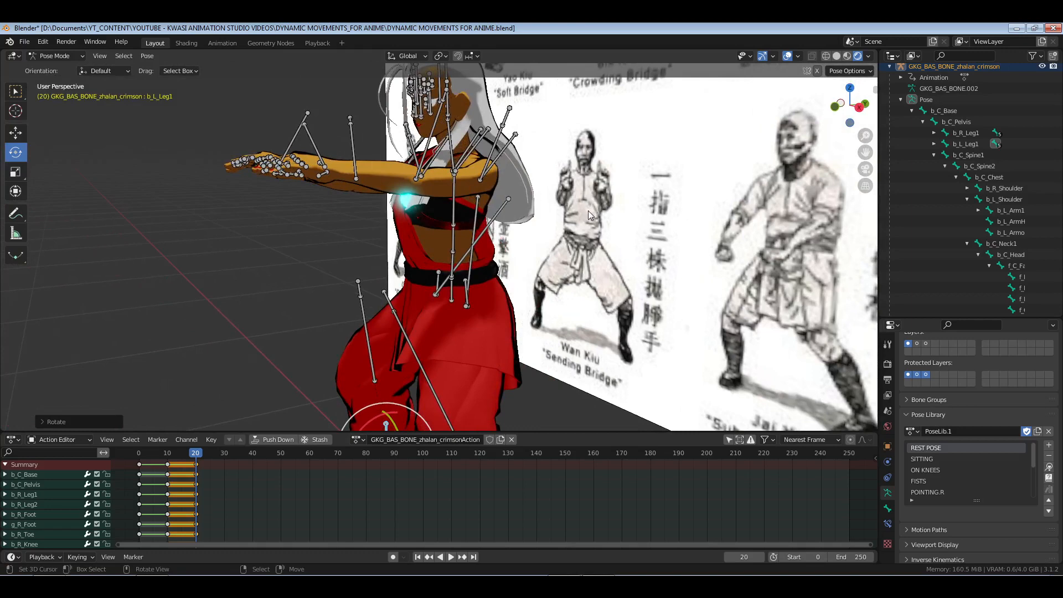
key("KP_3")
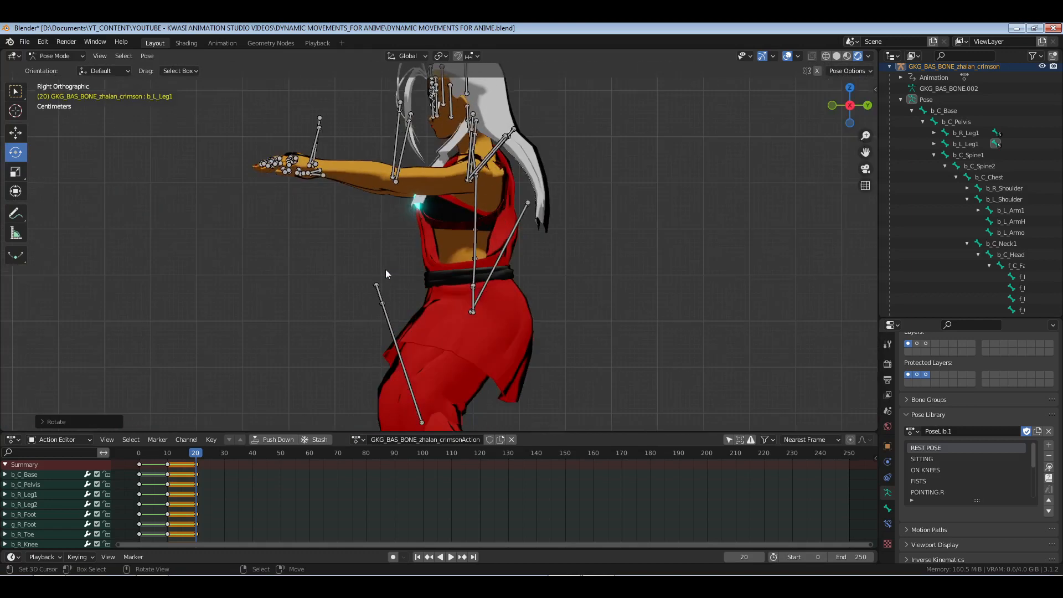
left_click(502, 219)
left_click_drag(503, 218, 533, 200)
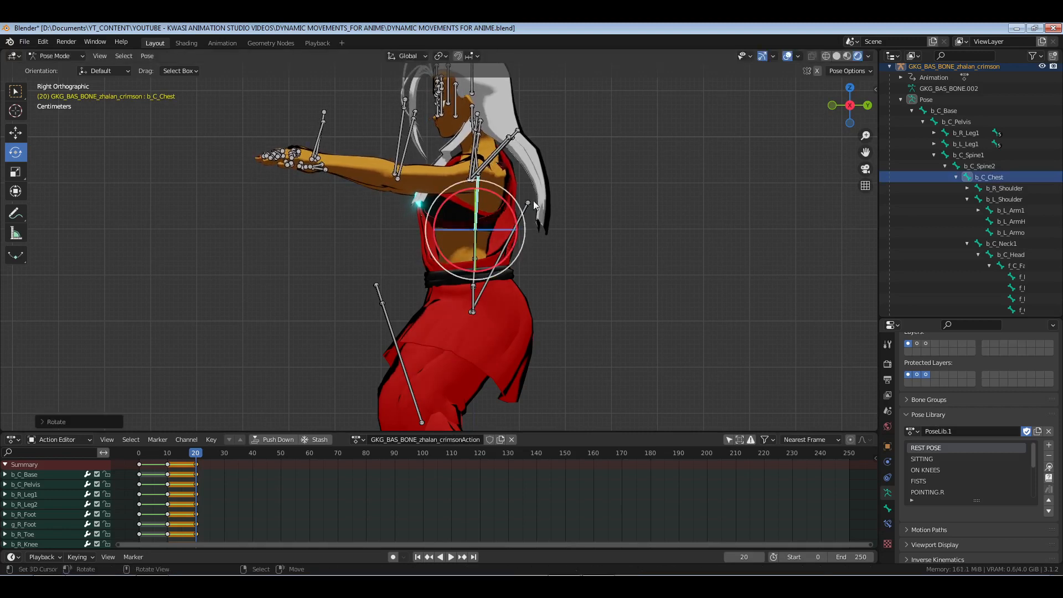
Rotate b_C_Neck1 and b_C_Head slightly about the X axis to adjust the head tilt, and save the file.
left_click(1007, 243)
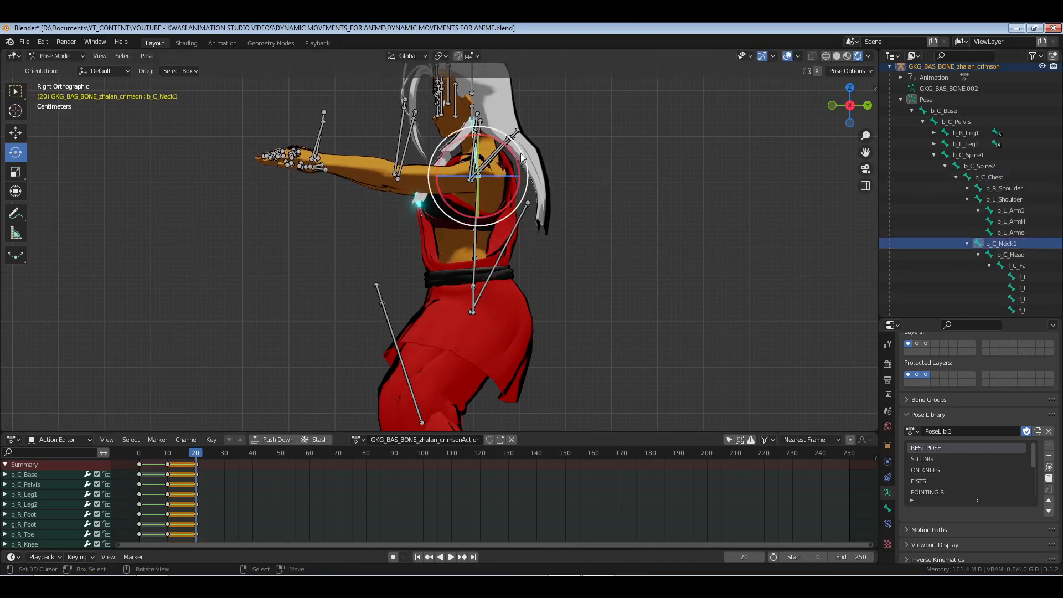
left_click_drag(512, 153, 509, 148)
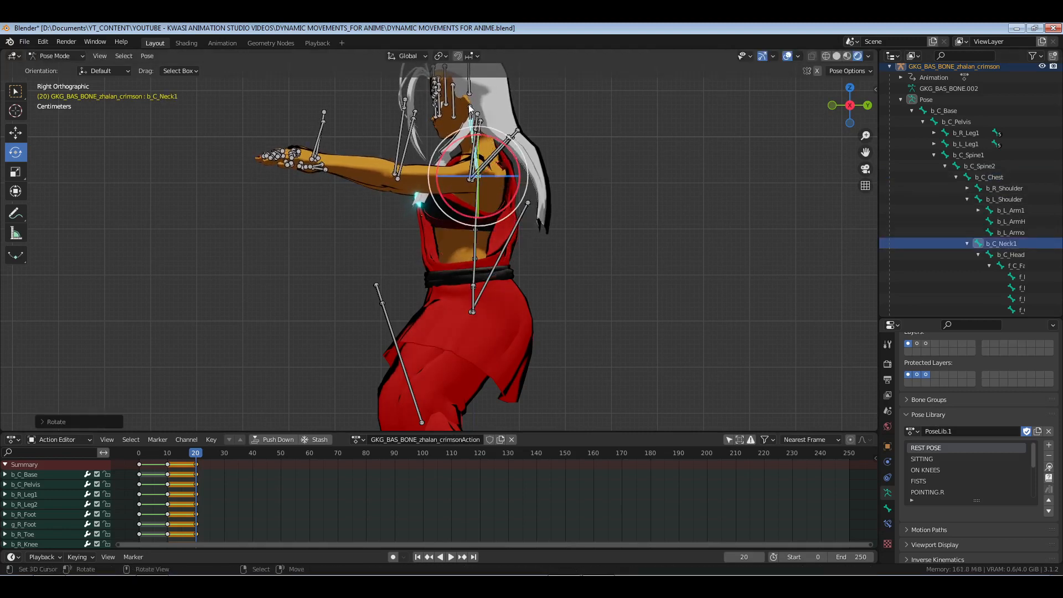
left_click(1011, 254)
left_click_drag(511, 99, 511, 105)
scroll(406, 234, "down", 3)
middle_click_drag(374, 299, 533, 254)
scroll(490, 281, "up", 2)
key("ctrl+s")
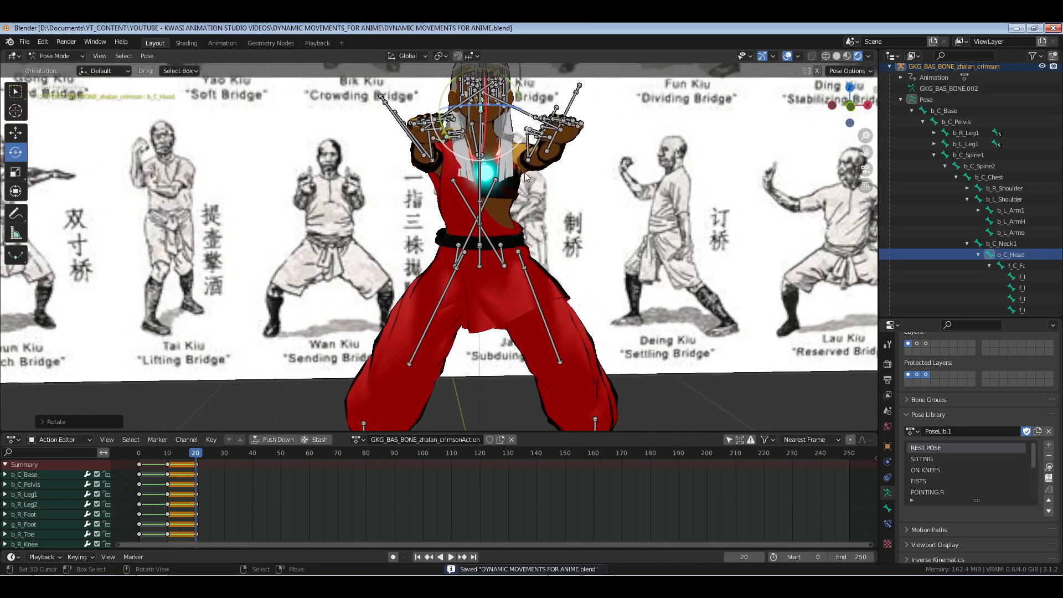
Select the arm, hand and finger bones of both arms plus both shoulder bones and clear their rotation and location.
middle_click_drag(524, 172, 556, 156)
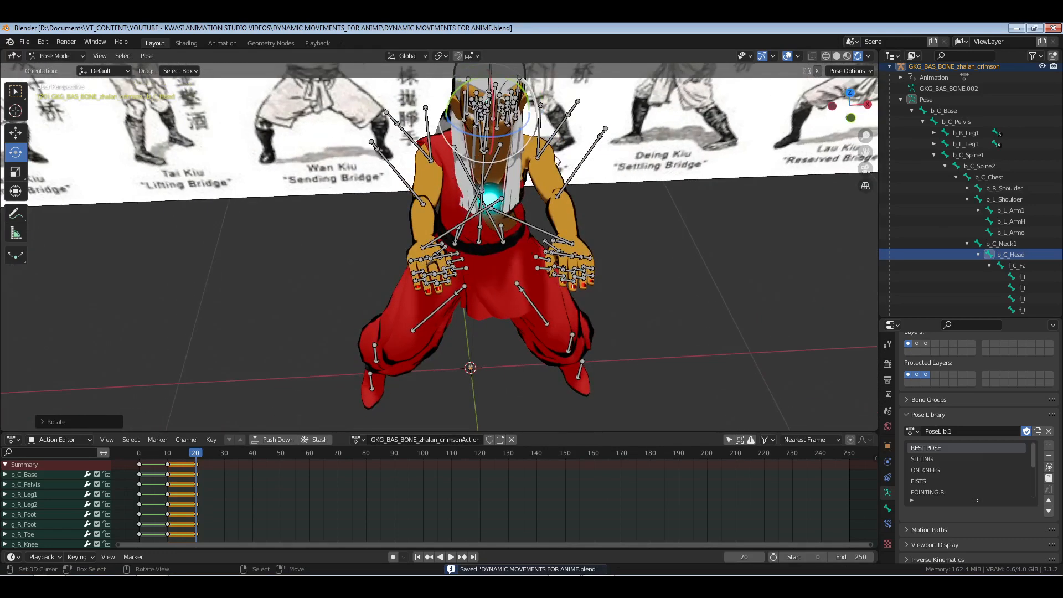
left_click_drag(545, 183, 620, 289)
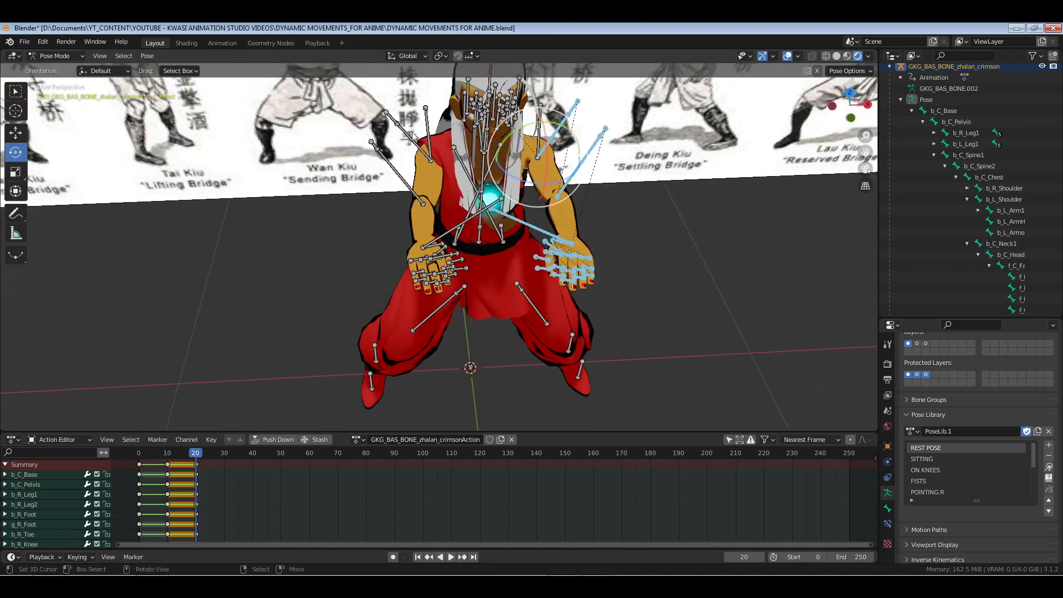
left_click_drag(326, 117, 426, 272, "shift")
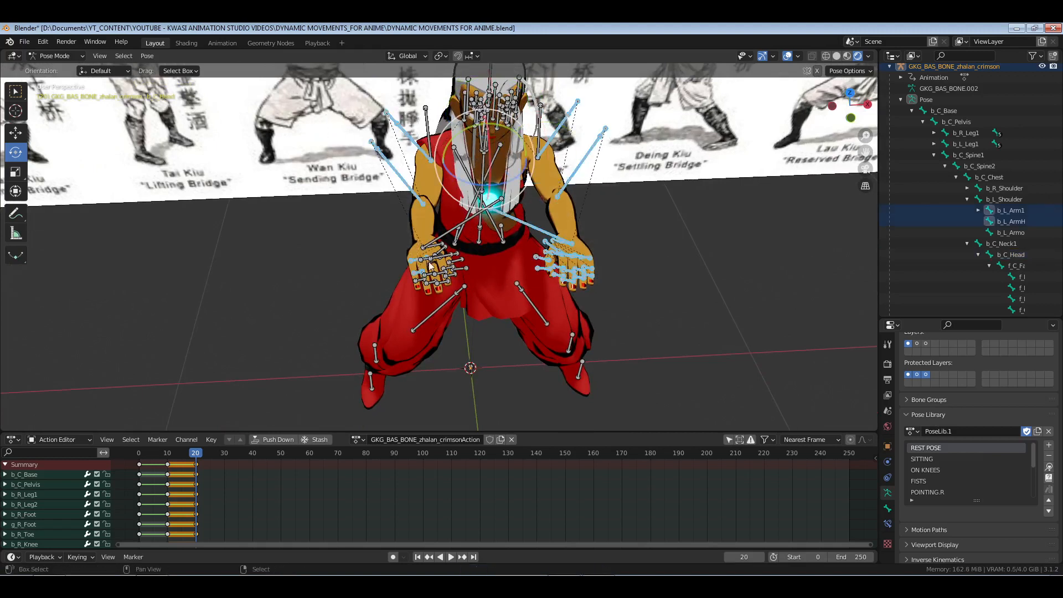
middle_click_drag(431, 266, 390, 249)
left_click_drag(314, 196, 410, 276, "shift")
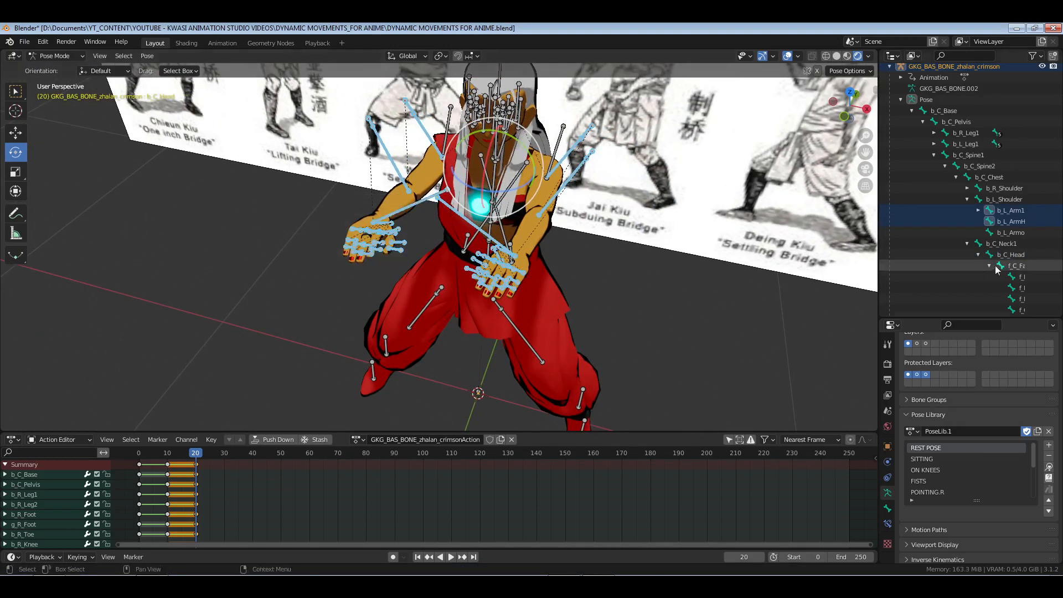
left_click(1004, 189, "ctrl")
left_click(1002, 199, "ctrl")
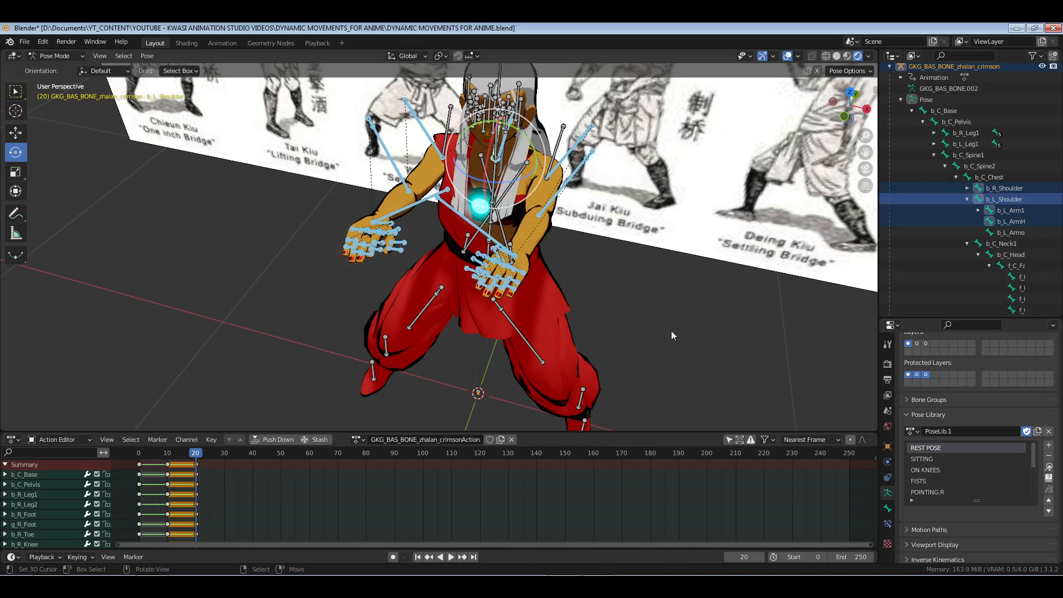
key("alt+r")
key("alt+g")
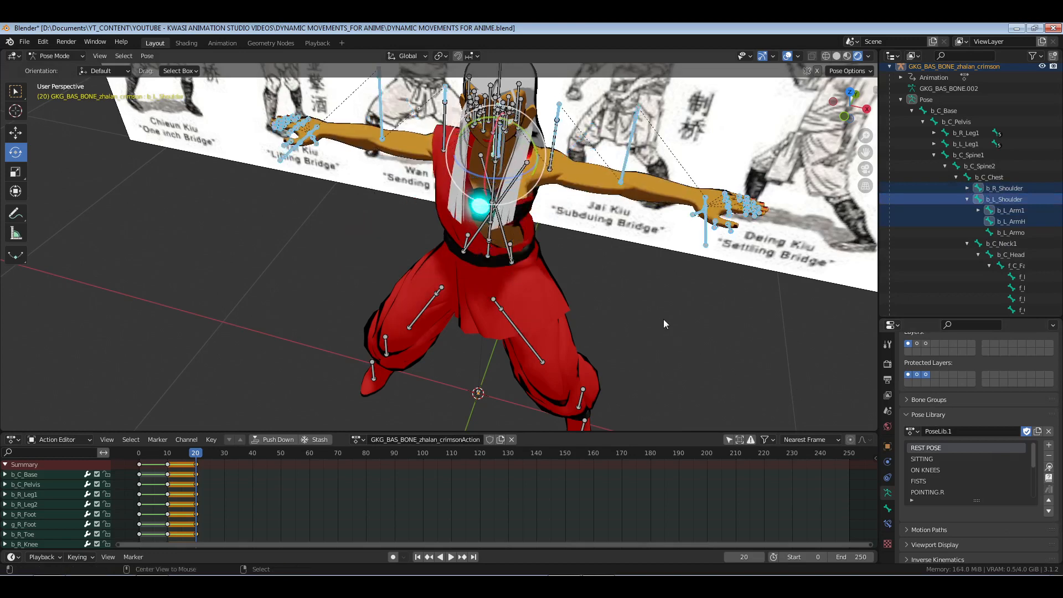
Select b_R_Shoulder and b_L_Shoulder together and move them slightly down along the Z axis.
middle_click_drag(663, 319, 685, 286)
middle_click_drag(575, 288, 421, 140)
left_click(1000, 192)
left_click(1004, 201, "ctrl")
key("KP_1")
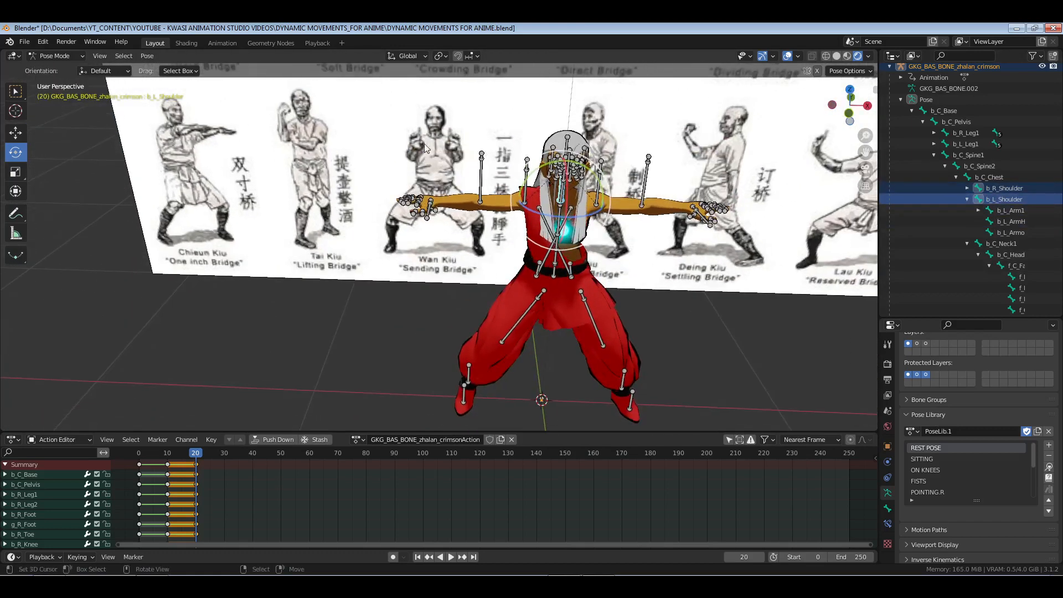
middle_click_drag(696, 289, 630, 297, "shift")
middle_click_drag(631, 297, 545, 238)
scroll(576, 273, "up", 1)
left_click(16, 135)
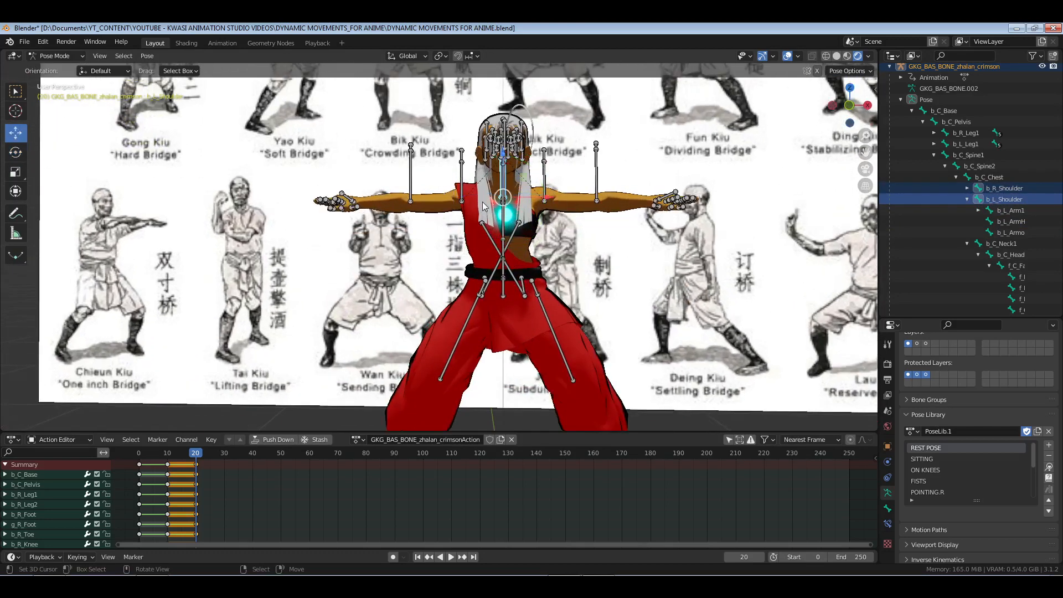
left_click_drag(504, 161, 504, 166)
Save the file and rotate b_R_Shoulder slightly forward about the Z axis in the top view.
middle_click_drag(569, 219, 567, 187)
middle_click_drag(605, 218, 609, 272)
middle_click_drag(464, 152, 470, 279, "shift")
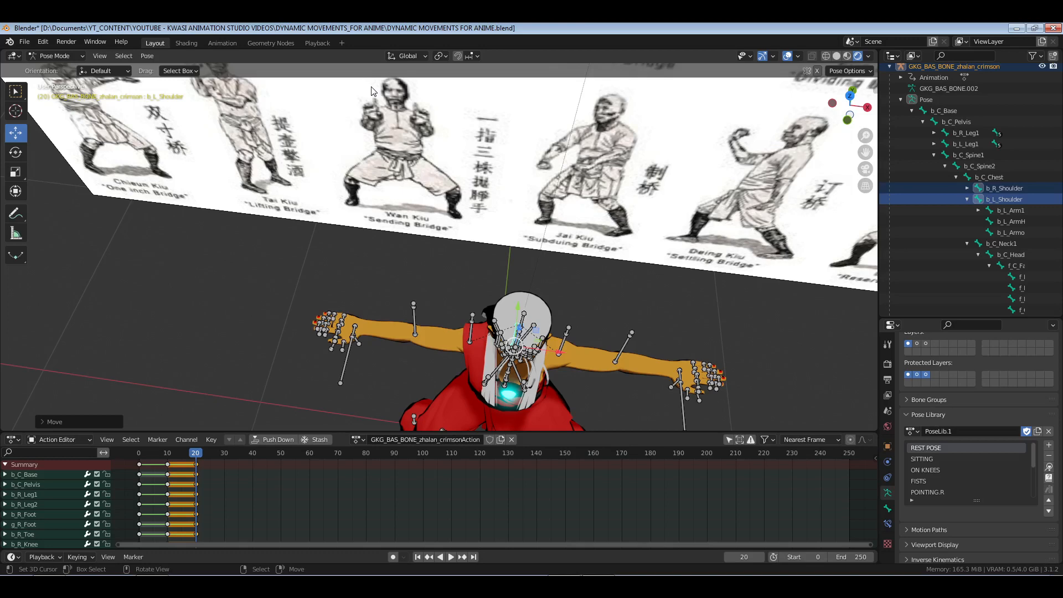
left_click(557, 344)
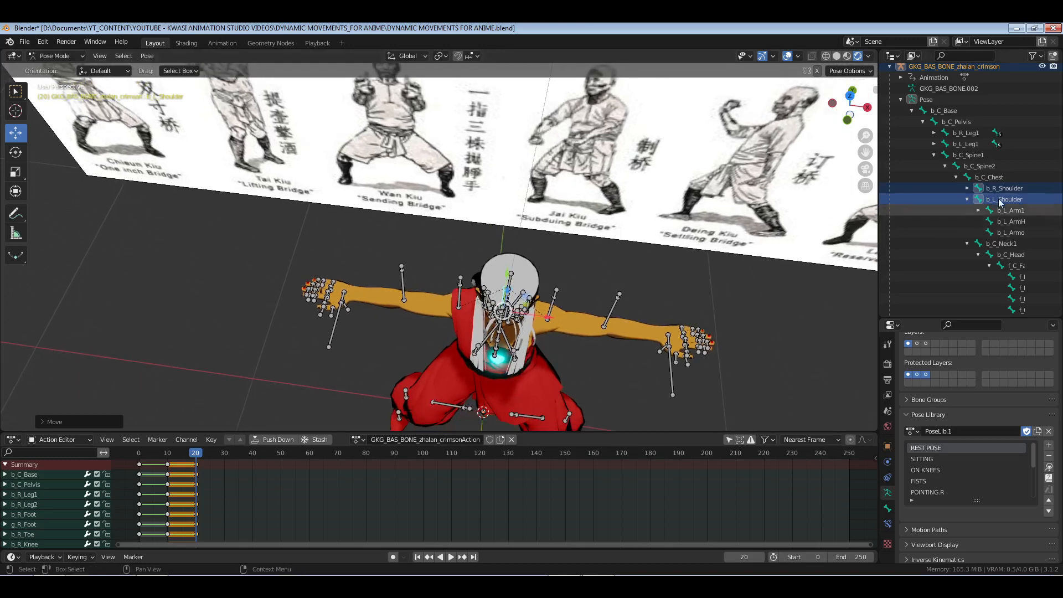
middle_click_drag(557, 344, 600, 287)
key("KP_7")
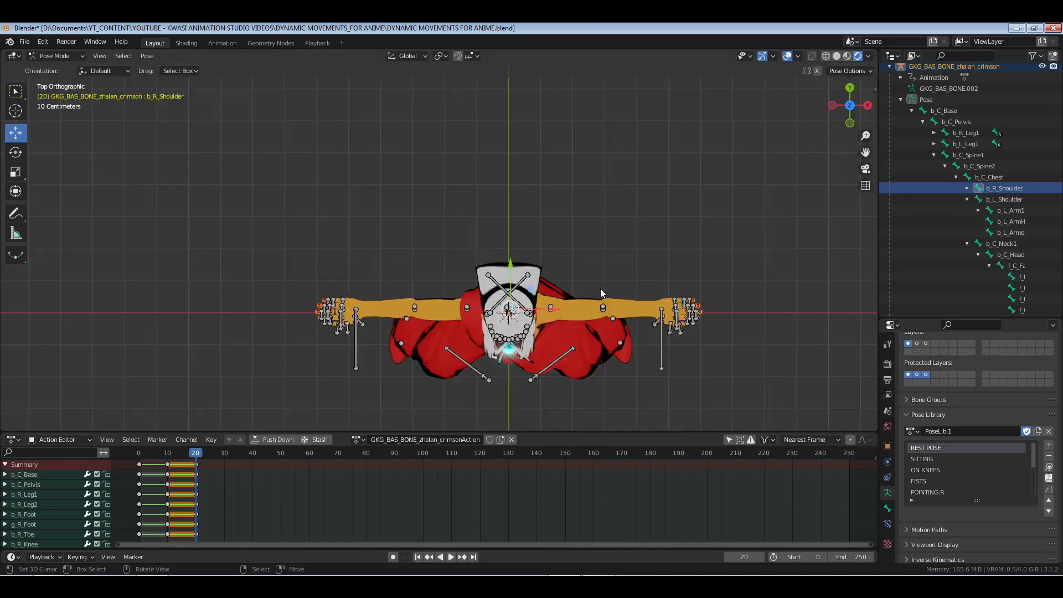
middle_click_drag(549, 357, 489, 241, "shift")
scroll(490, 241, "up", 3)
scroll(489, 241, "up", 1)
key("ctrl+s")
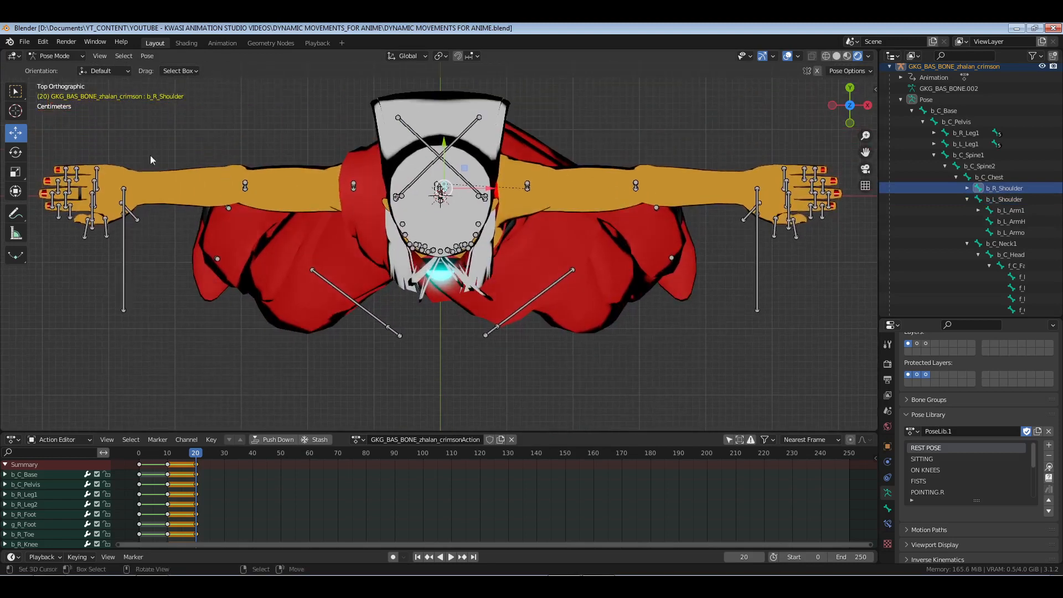
left_click(16, 152)
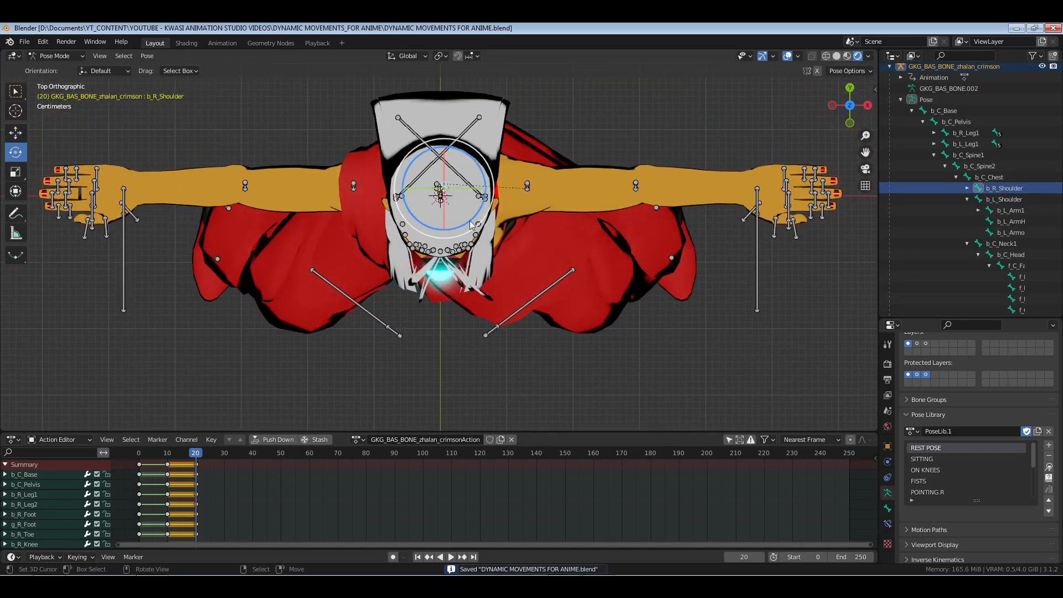
left_click_drag(473, 218, 419, 262)
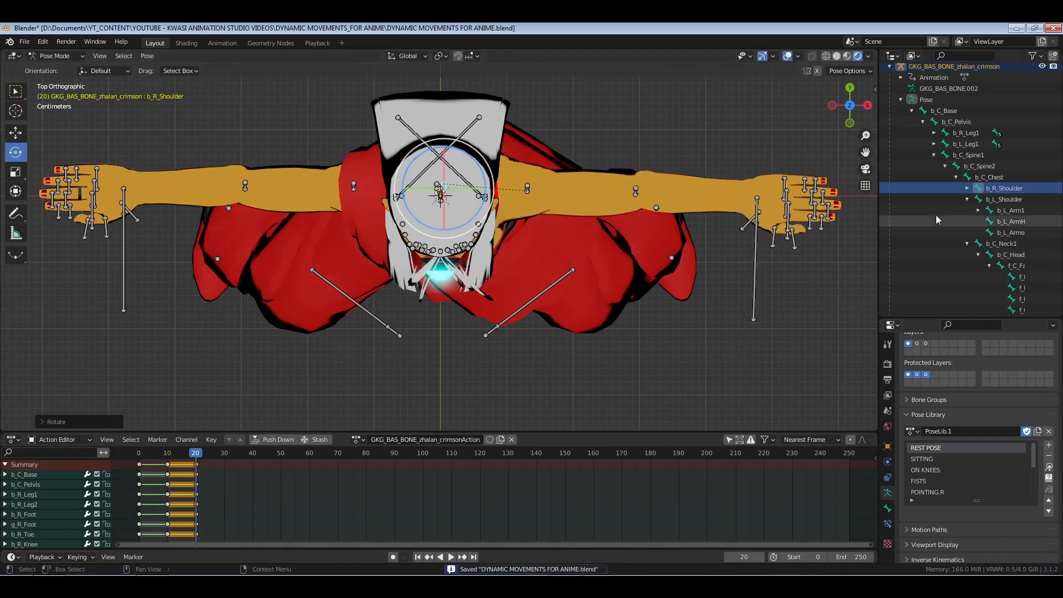
Rotate b_L_Shoulder slightly forward about the Z axis to match the opposite shoulder, and deselect all bones.
left_click(1004, 199)
left_click_drag(469, 224, 515, 179)
left_click(484, 357)
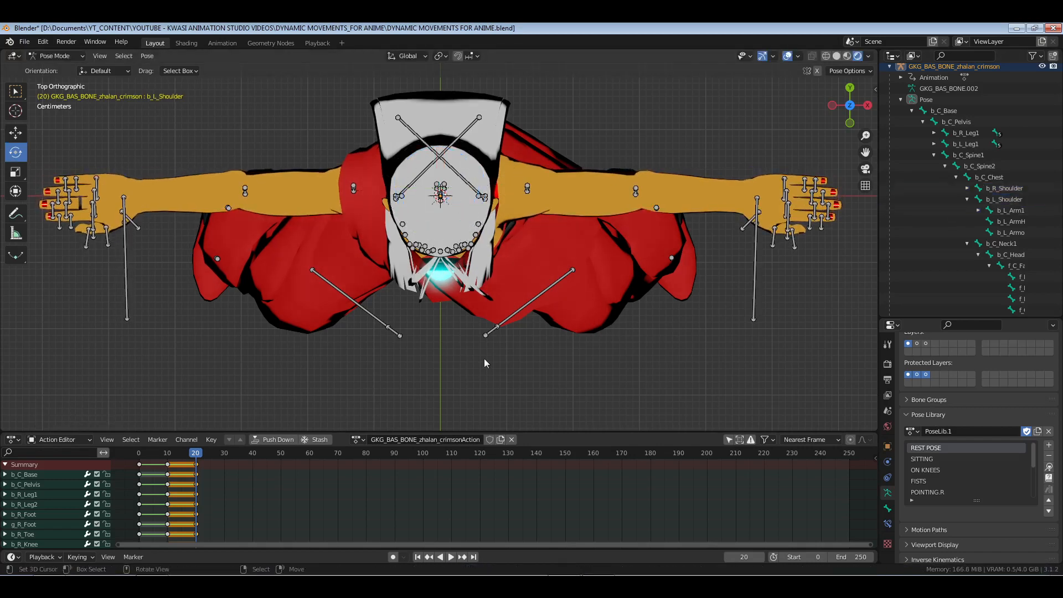
middle_click_drag(484, 357, 515, 262)
scroll(524, 262, "up", 2)
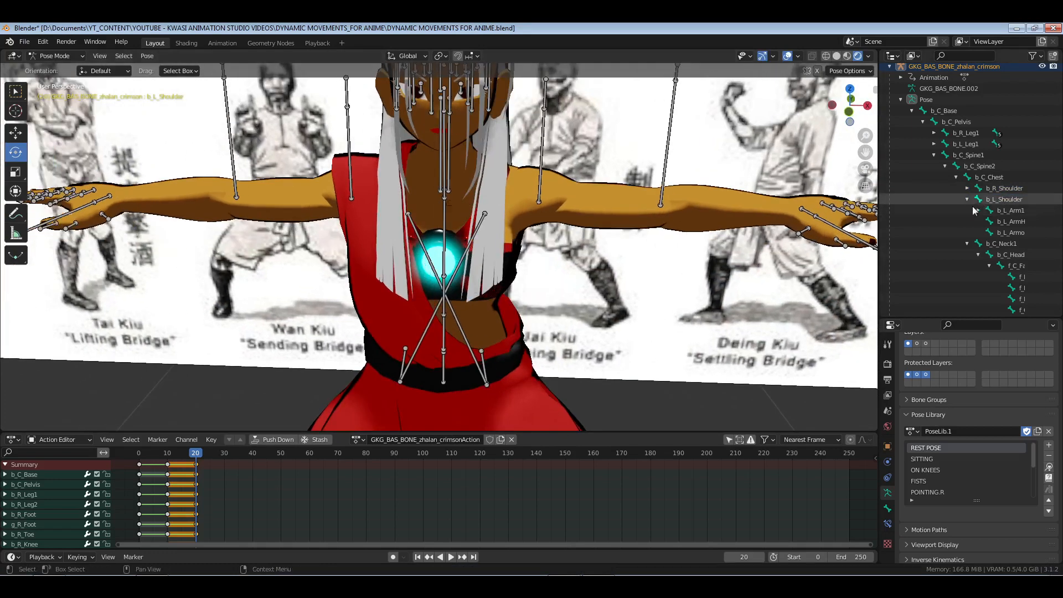
Expand the bone hierarchy under b_L_Arm1 and check which bones overlap at the left upper arm.
middle_click_drag(995, 233, 966, 187)
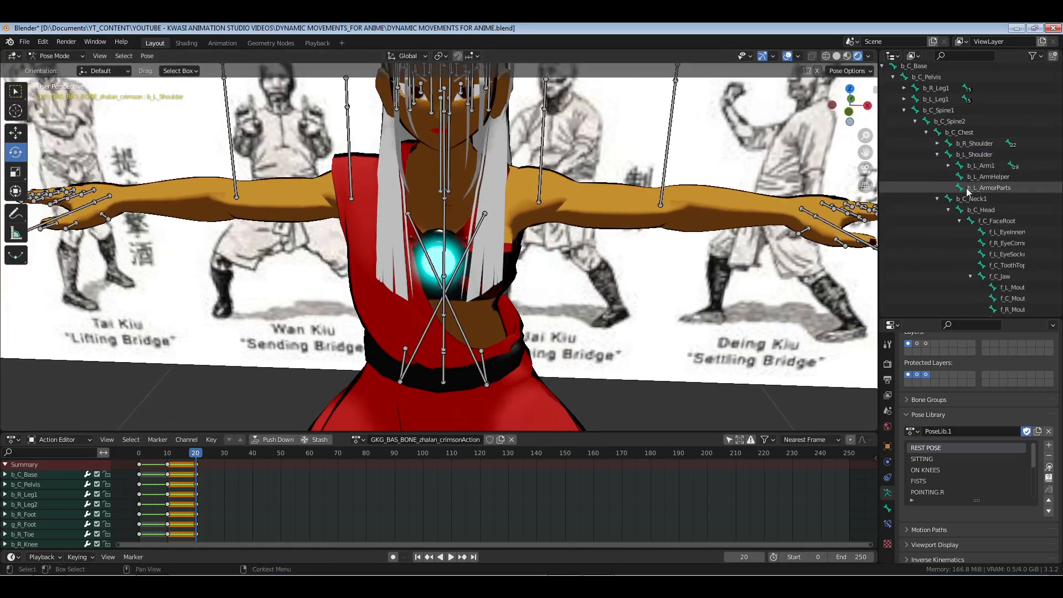
left_click(959, 165)
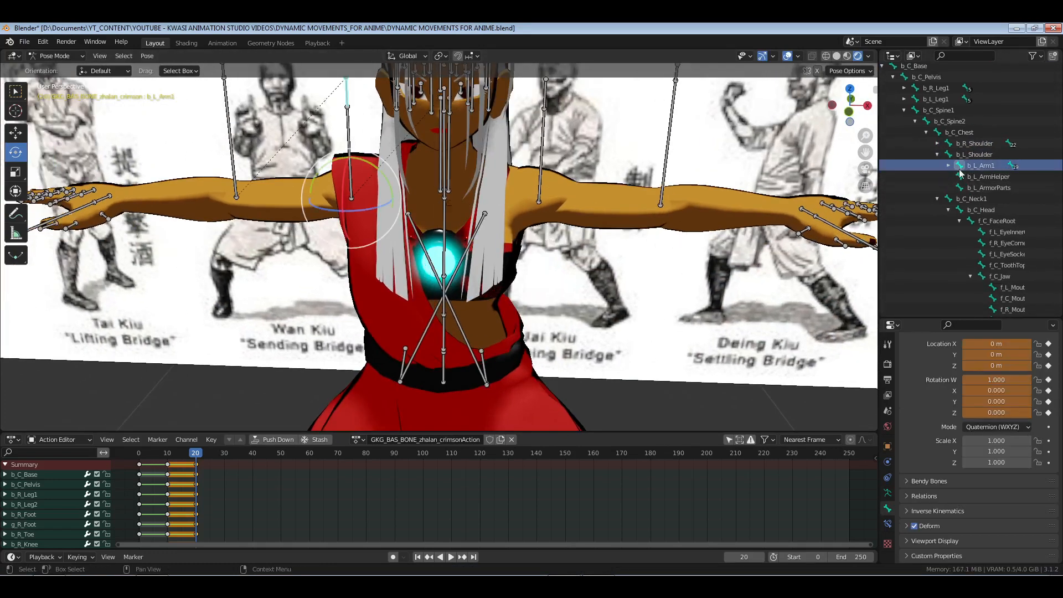
left_click(949, 165, "shift")
left_click(985, 173)
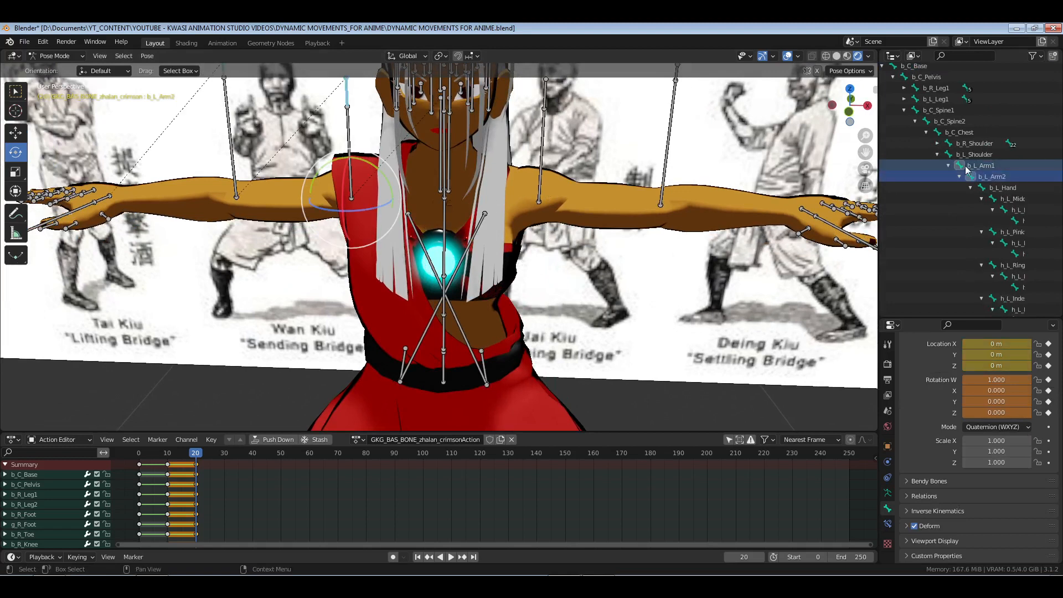
left_click(962, 166)
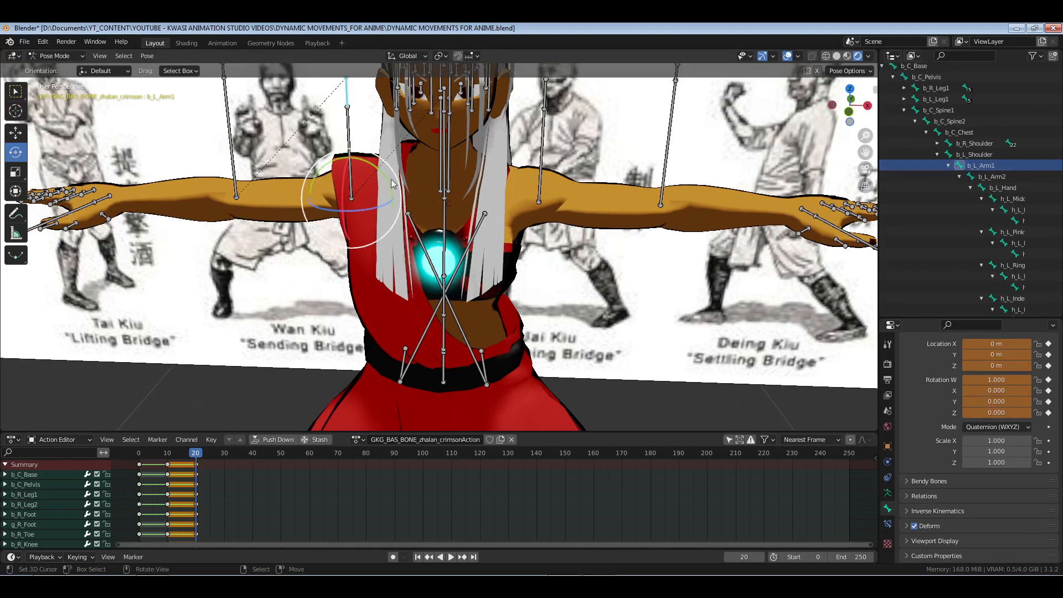
left_click(347, 172)
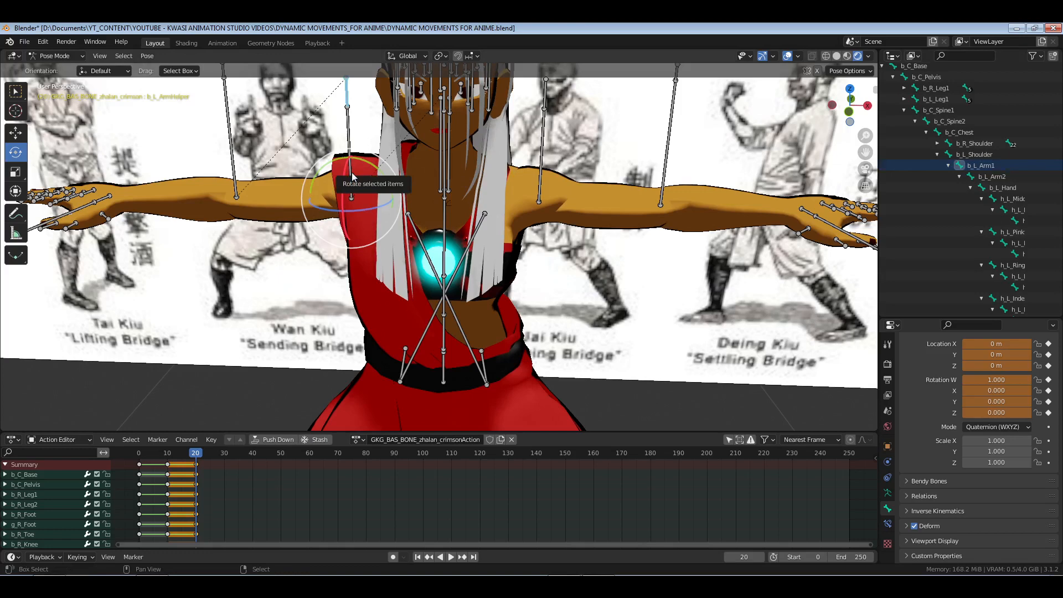
left_click(354, 175)
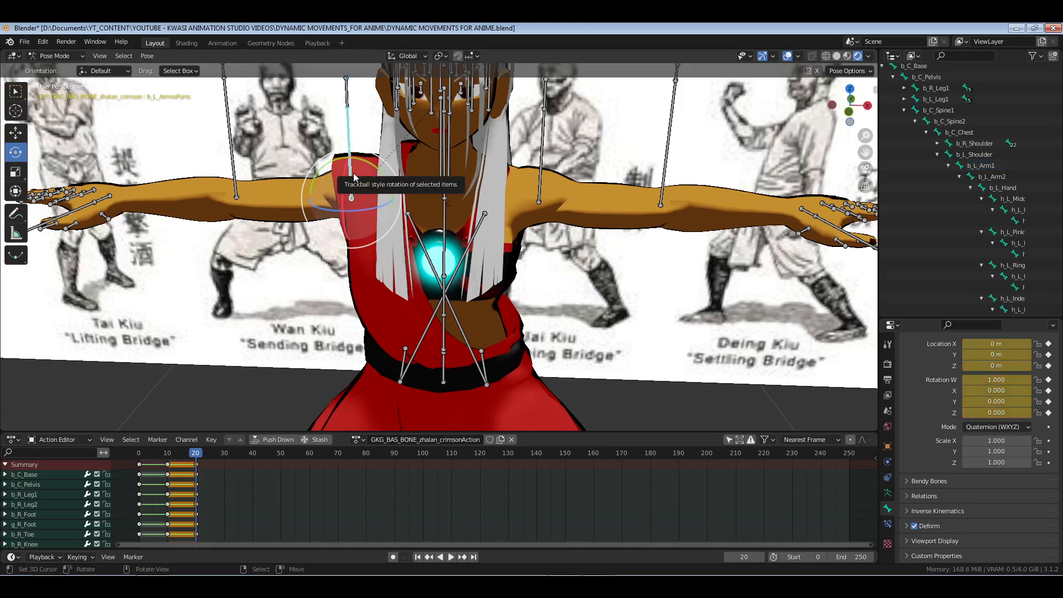
Hide the b_R_ArmHelper bone and select the right upper arm bone beneath it.
left_click(543, 162)
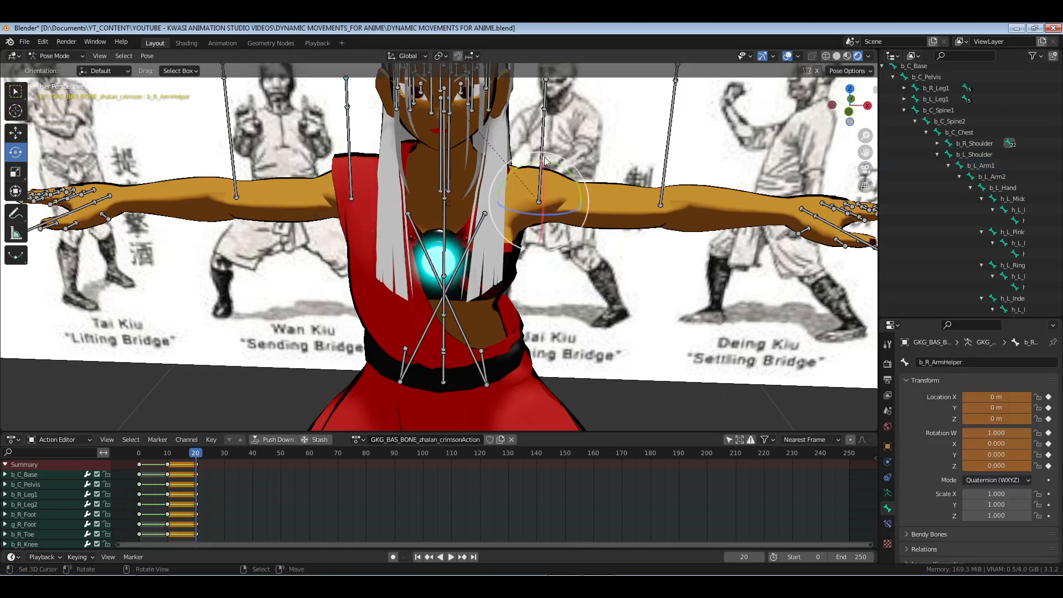
key("h")
right_click(535, 138)
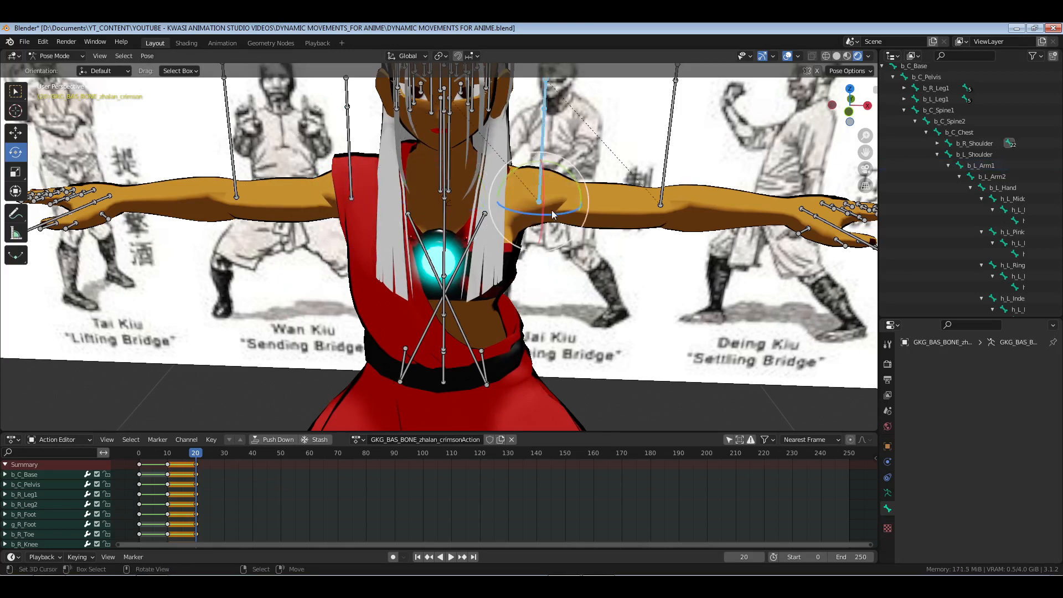
Rotate the right upper arm forward in the top view and lower it in front of the body.
scroll(526, 276, "down", 3)
middle_click_drag(526, 271, 536, 275)
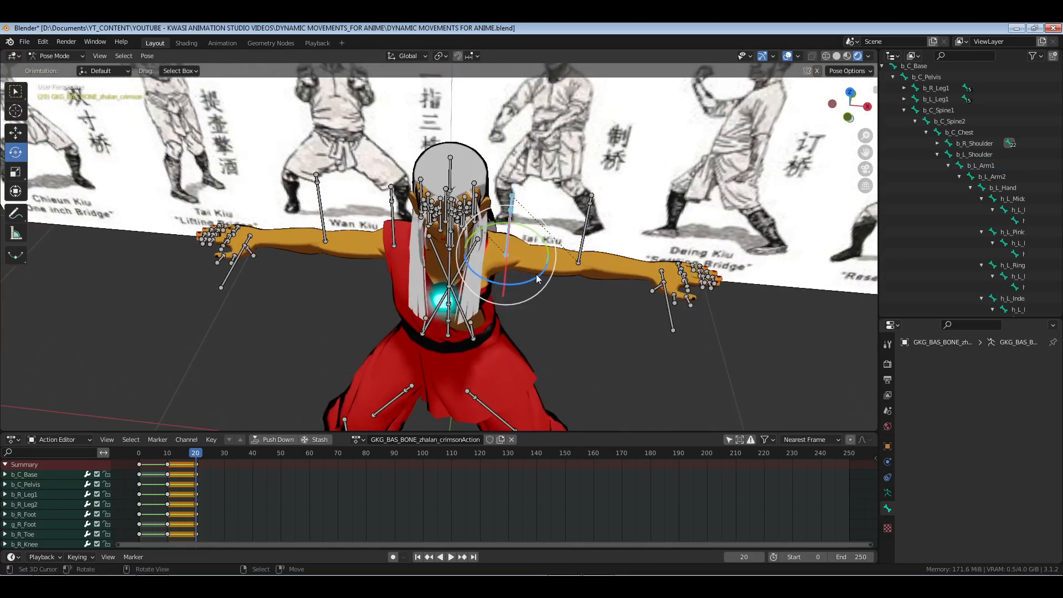
key("KP_7")
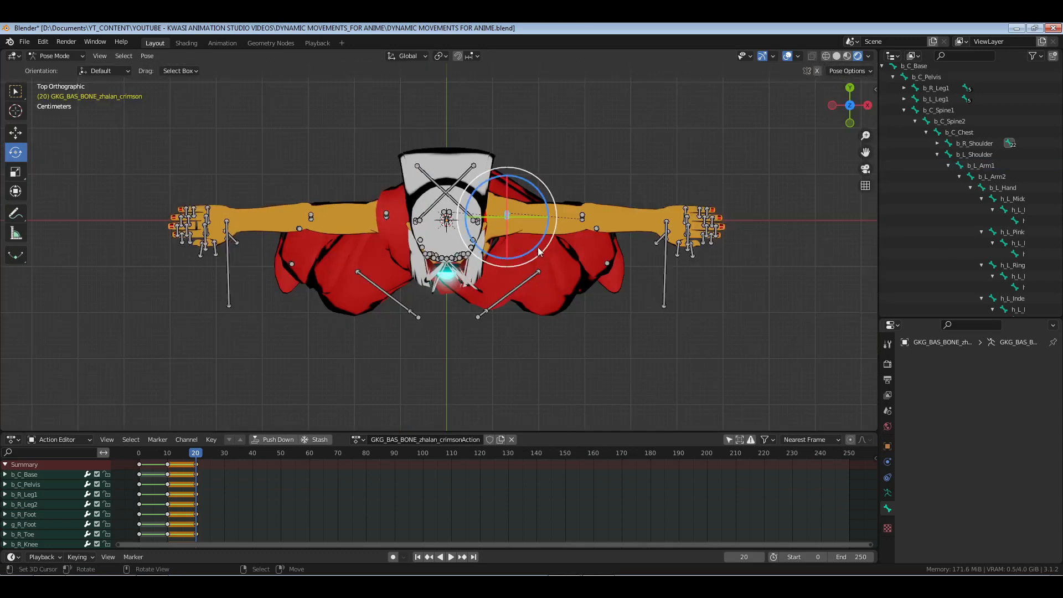
left_click_drag(540, 260, 485, 265)
middle_click_drag(599, 311, 523, 215)
left_click_drag(525, 216, 537, 238)
middle_click_drag(550, 330, 459, 271)
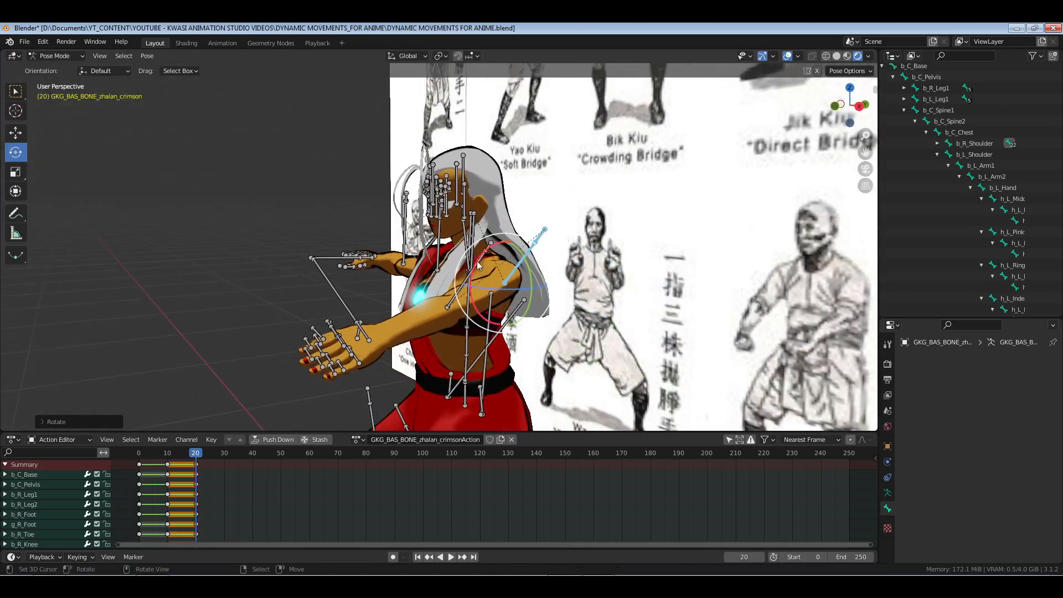
left_click_drag(477, 259, 476, 274)
Switch the transform orientation to Local and bend the right forearm inward about its local Y axis.
middle_click_drag(476, 274, 473, 244)
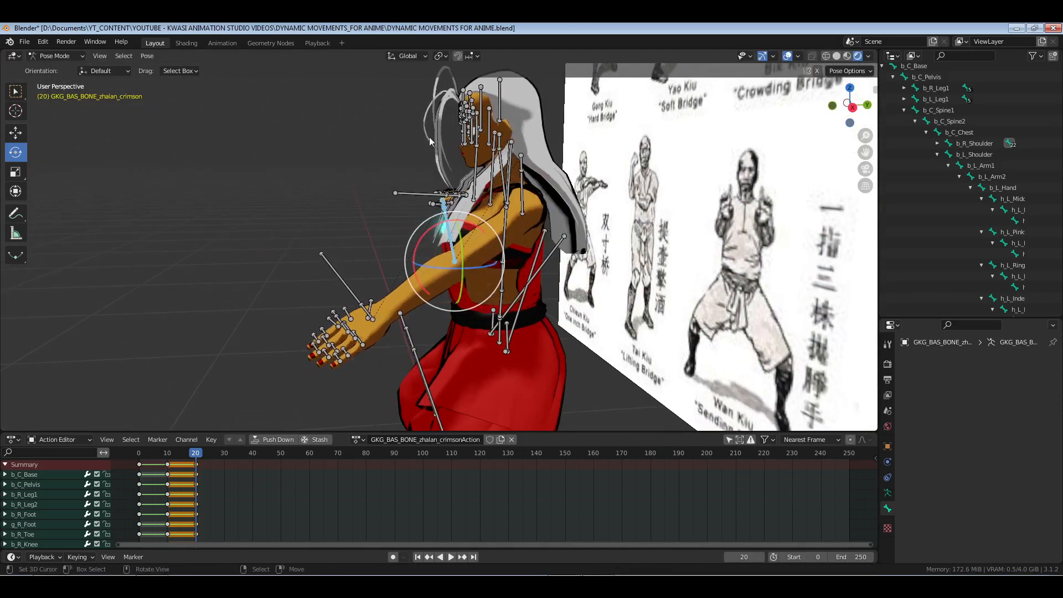
left_click(408, 57)
left_click(399, 103)
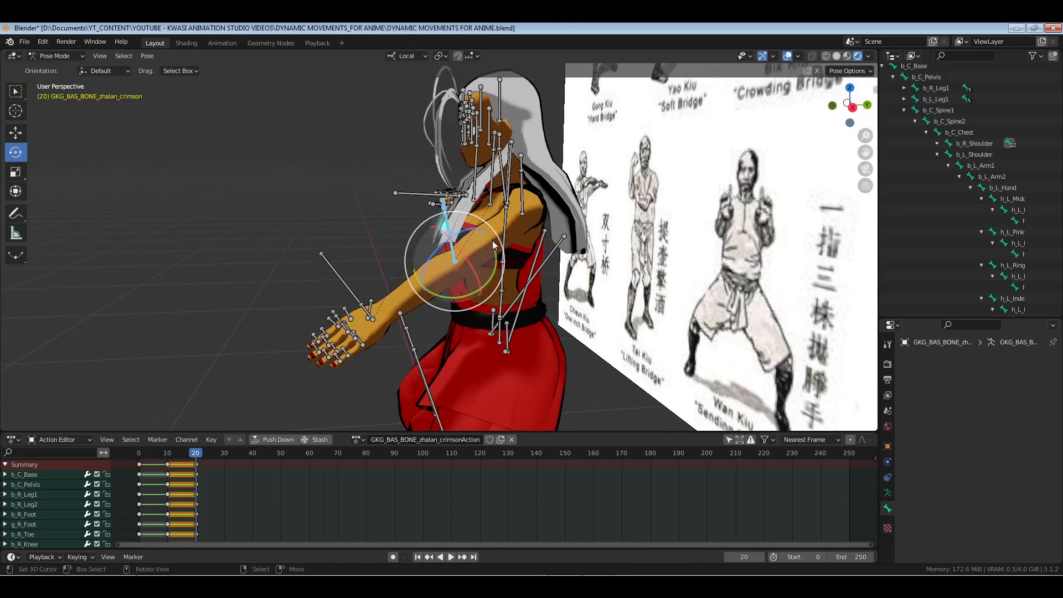
middle_click_drag(492, 240, 541, 285)
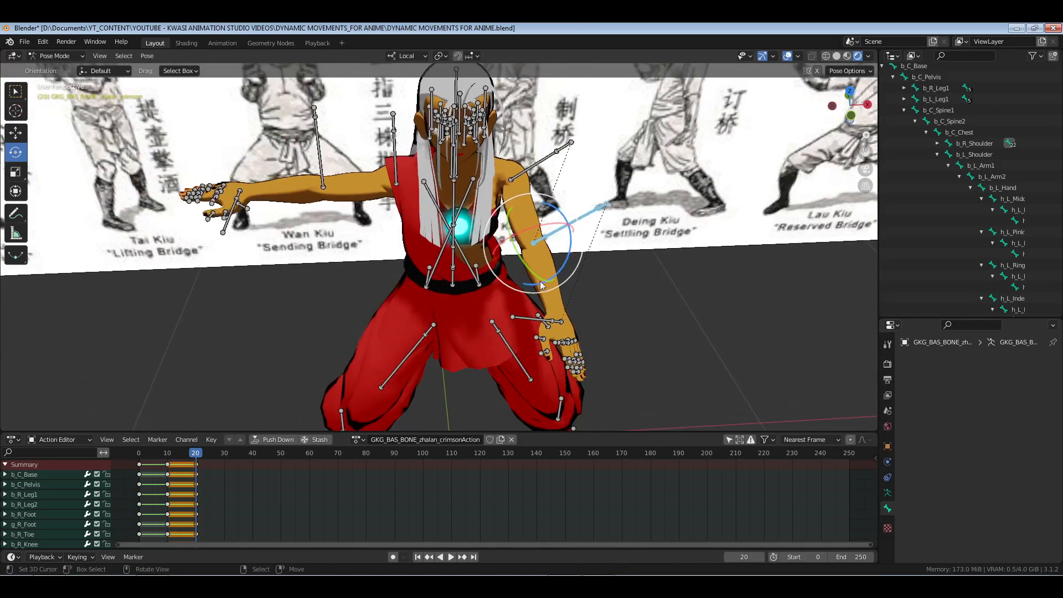
key("r")
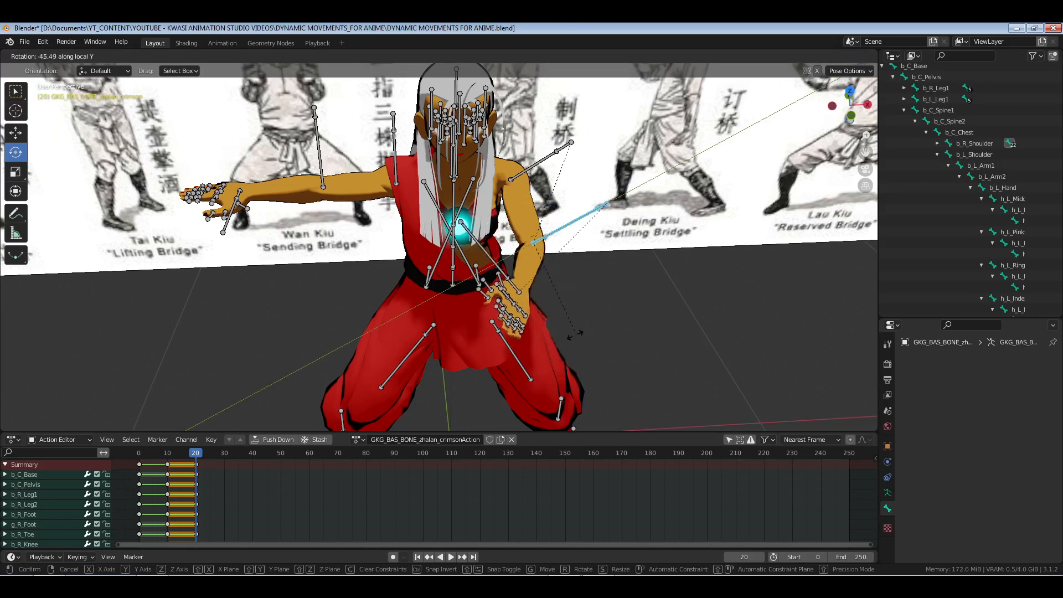
left_click(557, 327)
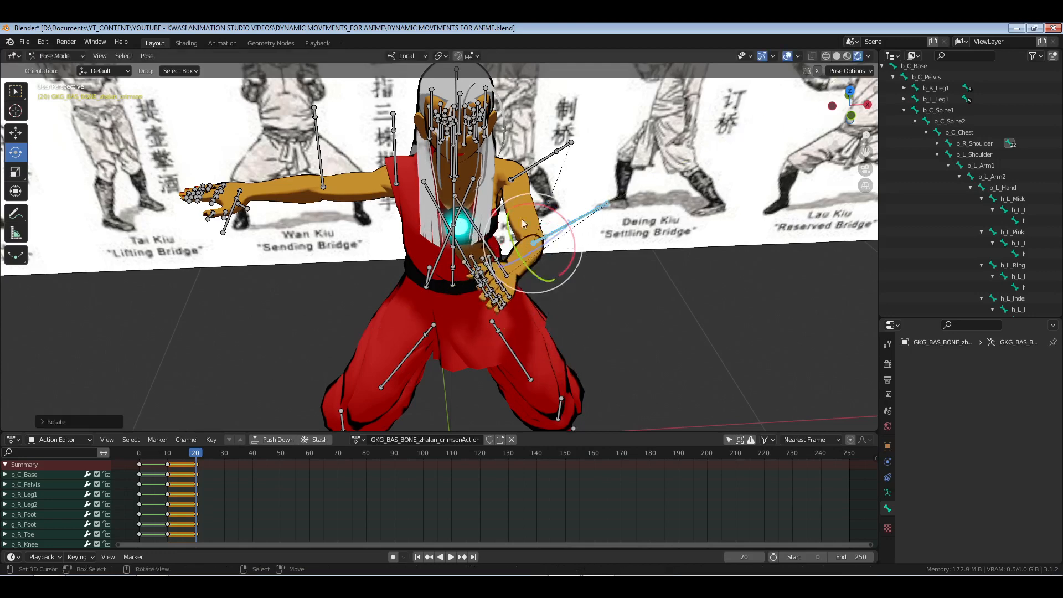
Select the right upper arm and rotate it freely so the elbow sits beside the torso.
left_click(533, 165)
key("KP_1")
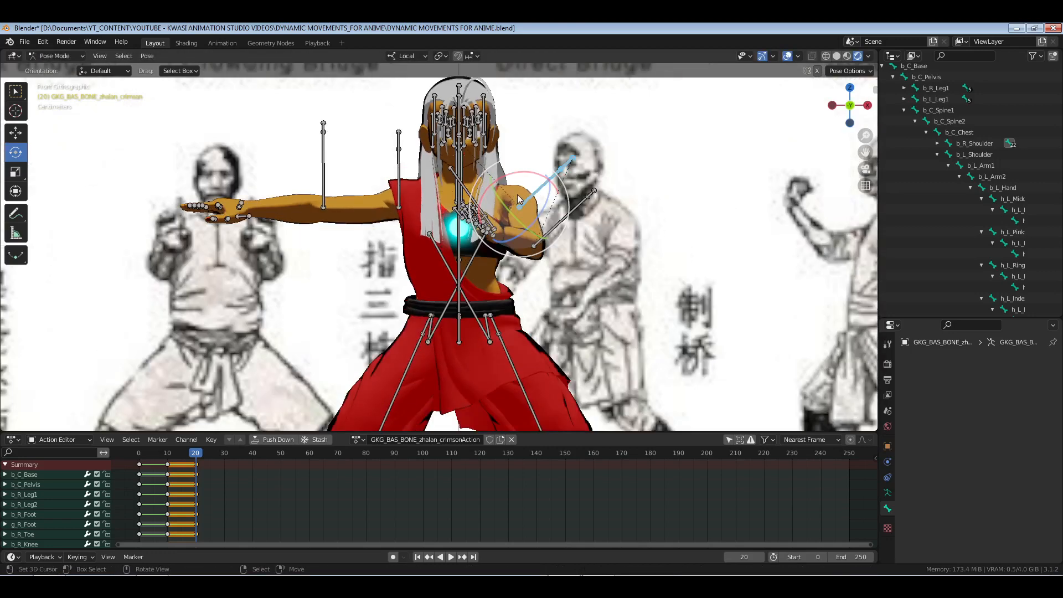
left_click_drag(504, 176, 542, 202)
middle_click_drag(542, 205, 520, 307)
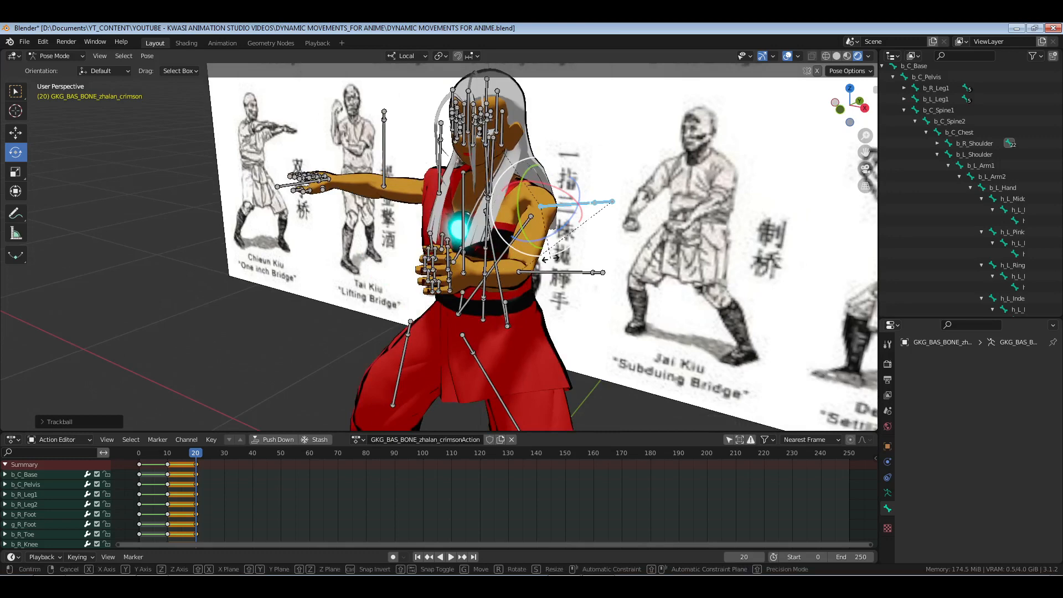
Select the right forearm and rotate it outward so it extends straight ahead of the body.
left_click_drag(550, 258, 612, 293)
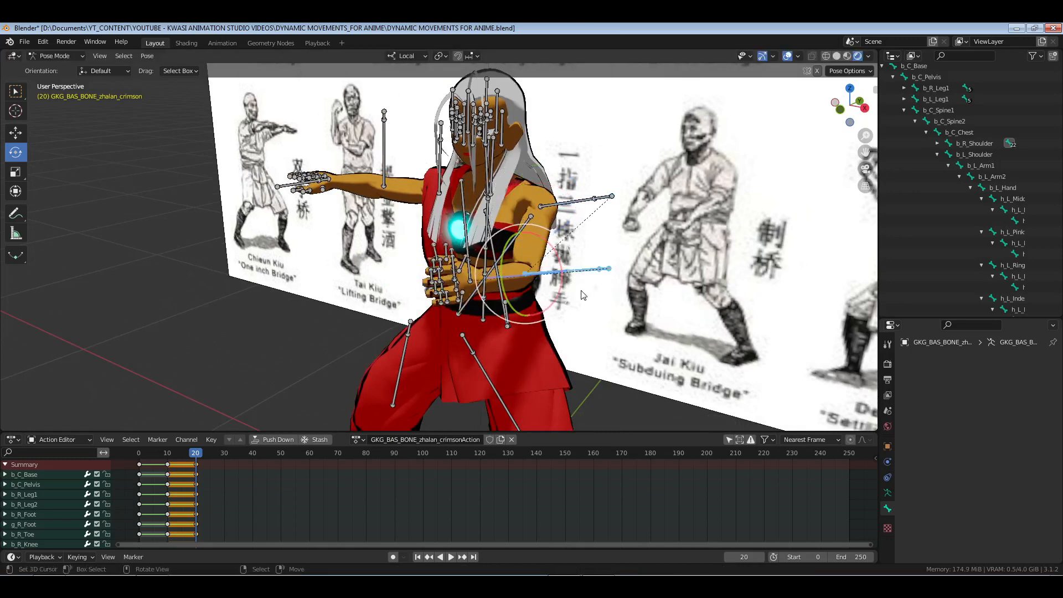
middle_click_drag(581, 290, 594, 289)
left_click_drag(533, 243, 534, 237)
middle_click_drag(536, 240, 544, 266)
left_click_drag(544, 267, 564, 277)
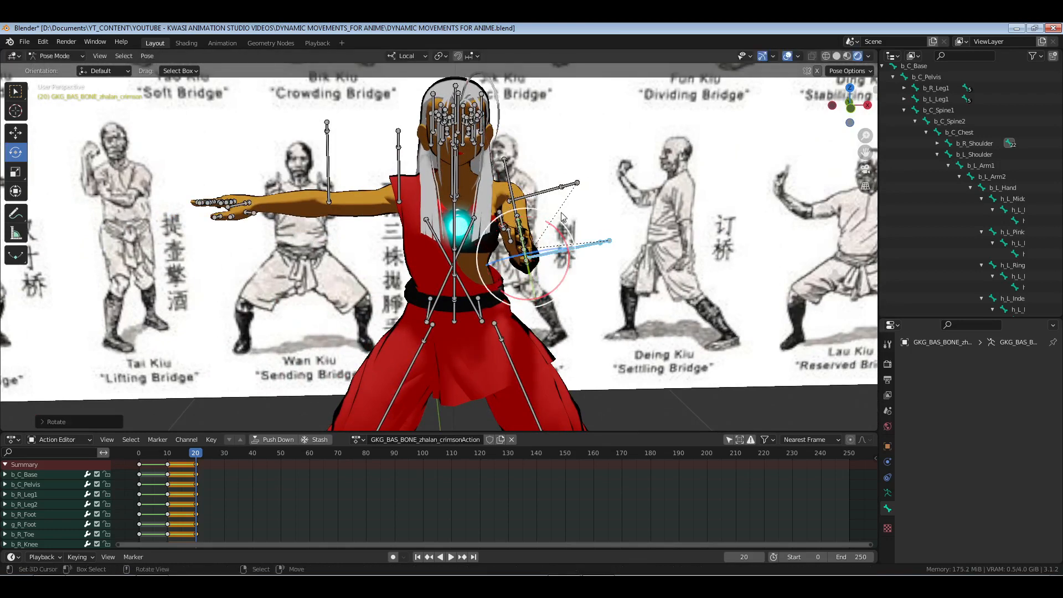
Select the right upper arm and adjust its local rotation, checking the elbow from the side and front.
middle_click_drag(565, 277, 510, 236)
middle_click_drag(577, 230, 562, 260)
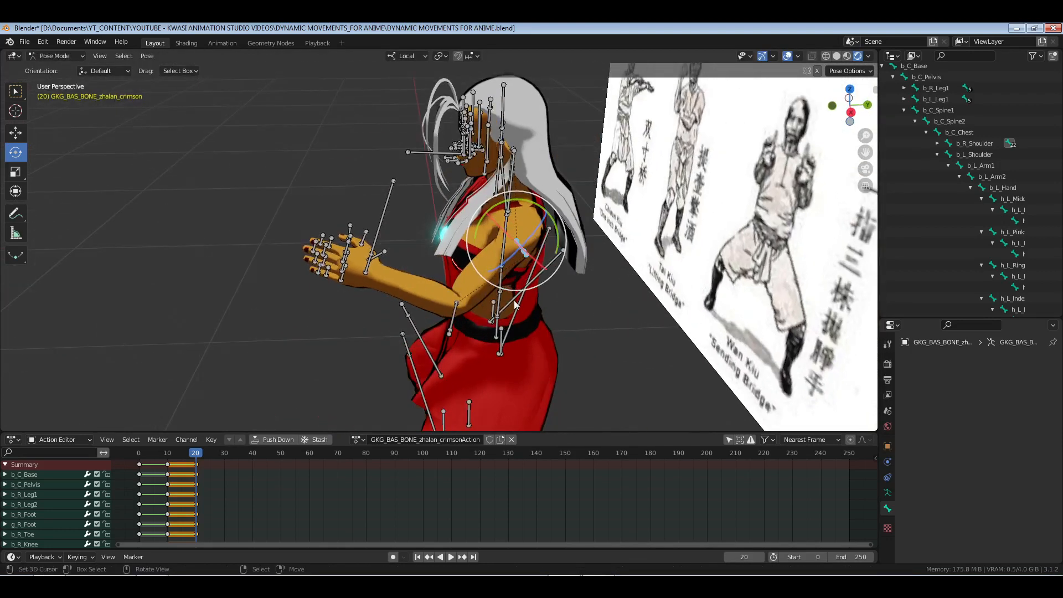
left_click_drag(562, 260, 533, 339)
middle_click_drag(533, 339, 594, 264)
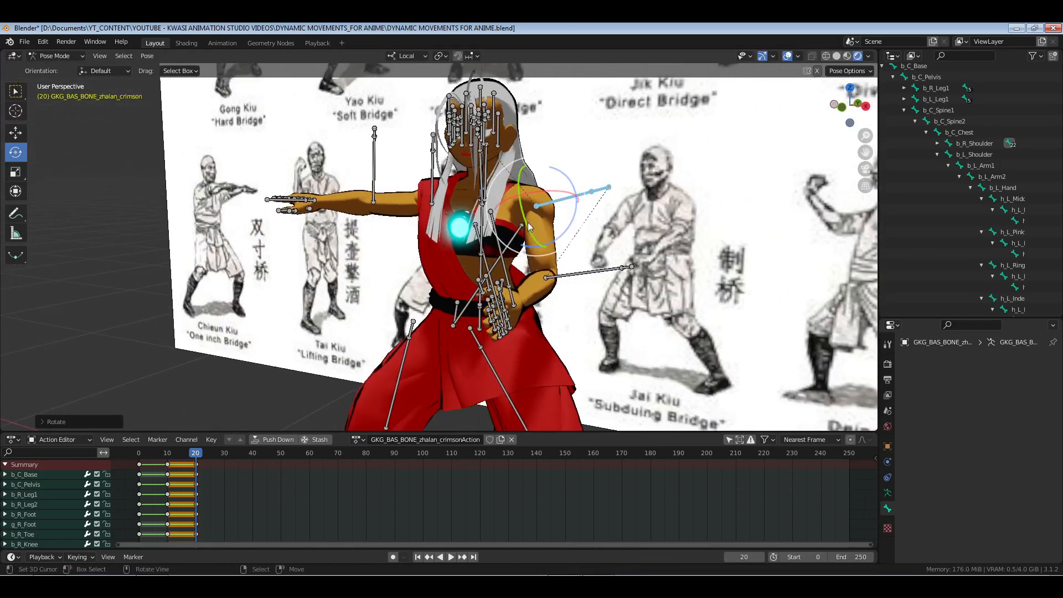
left_click_drag(526, 215, 514, 202)
middle_click_drag(517, 273, 567, 288)
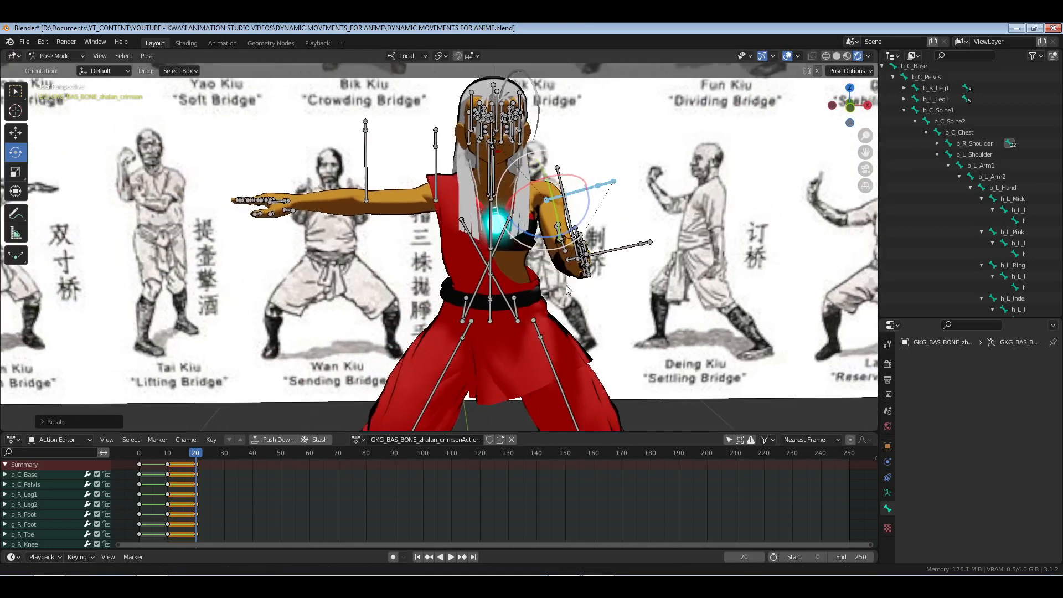
Select the right forearm and rotate it upward so the hand rises in front of the chest.
middle_click_drag(636, 286, 610, 270)
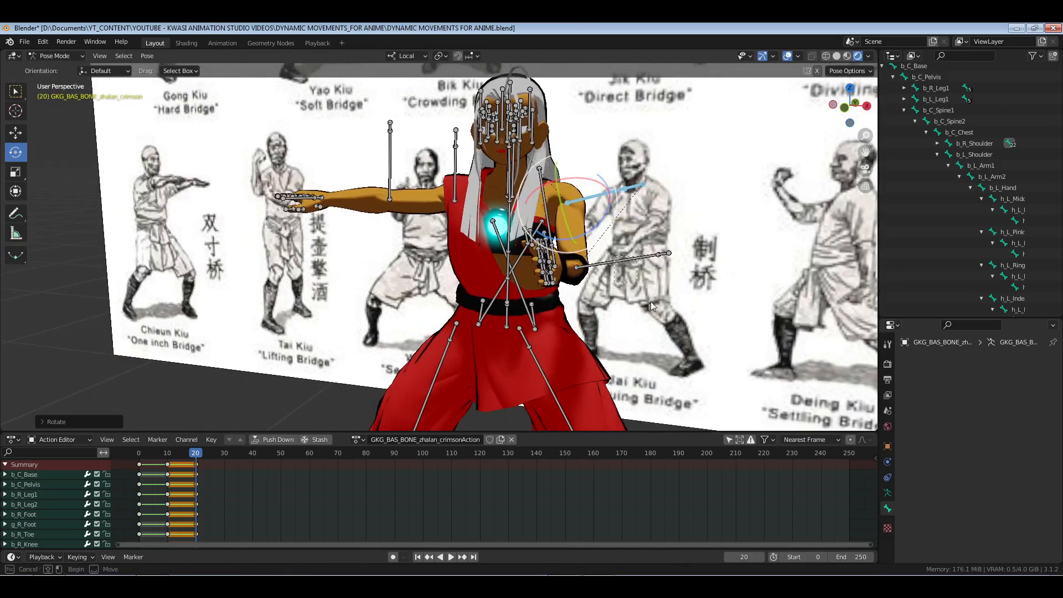
left_click_drag(653, 306, 654, 309)
middle_click_drag(654, 307, 554, 299)
left_click_drag(459, 260, 429, 218)
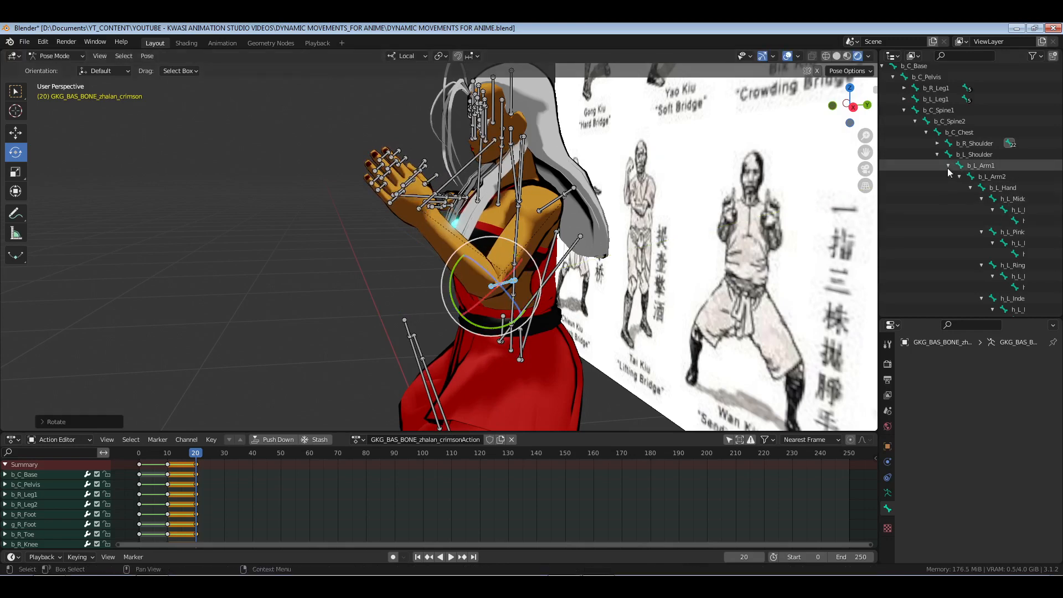
Collapse the b_L_Shoulder hierarchy, then bend b_R_Hand back and twist it so the palm faces forward.
left_click(937, 155)
middle_click_drag(609, 227, 509, 265)
left_click(516, 265)
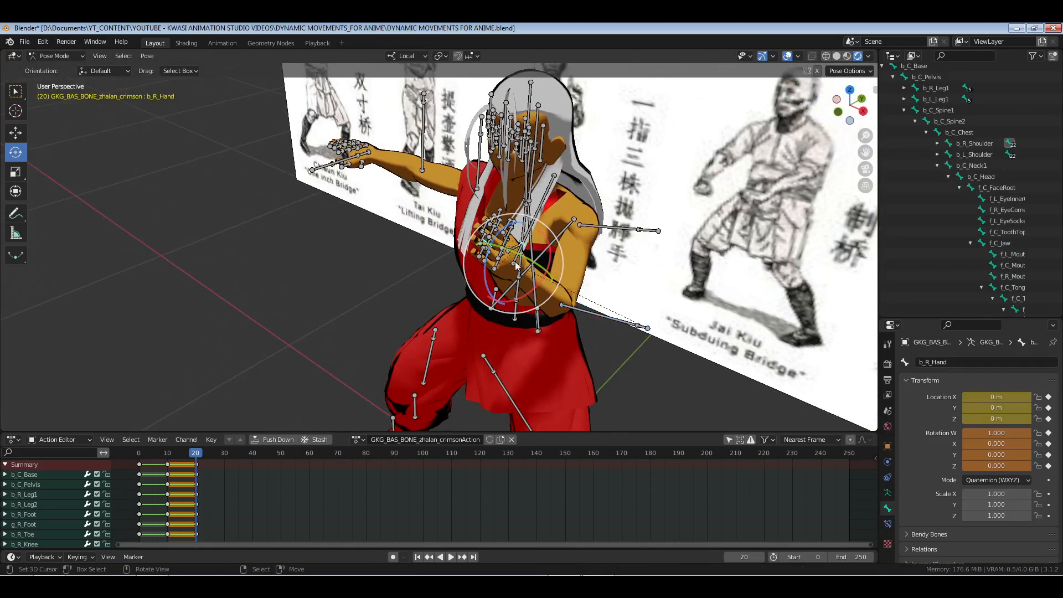
middle_click_drag(510, 304, 551, 293)
left_click_drag(556, 294, 607, 246)
middle_click_drag(607, 246, 508, 251)
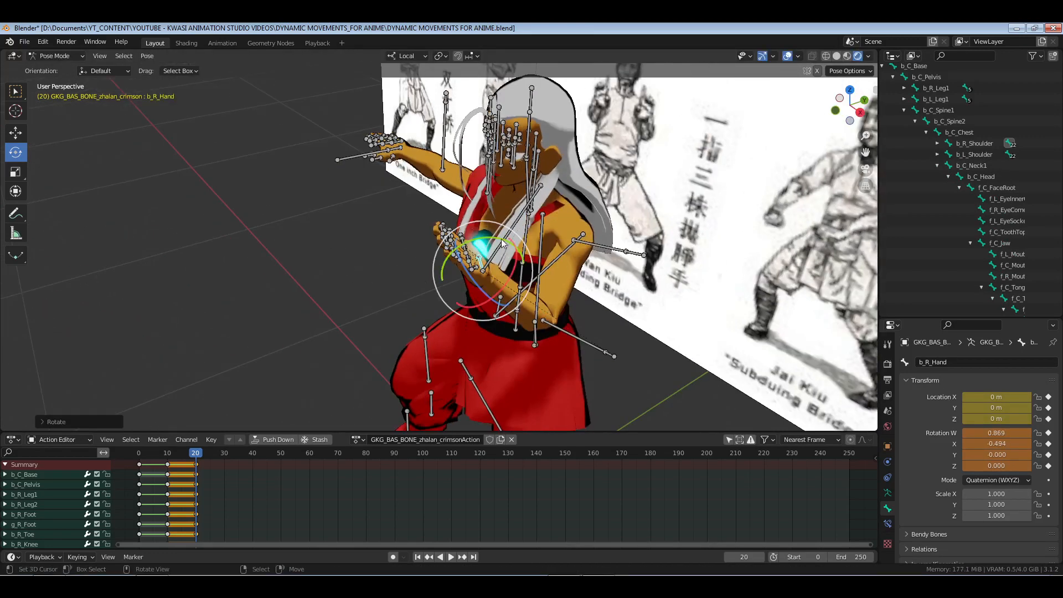
left_click_drag(502, 244, 480, 318)
Compare the right arm with the reference in the front view and bend b_R_Hand further back at the wrist.
left_click(567, 316)
key("KP_1")
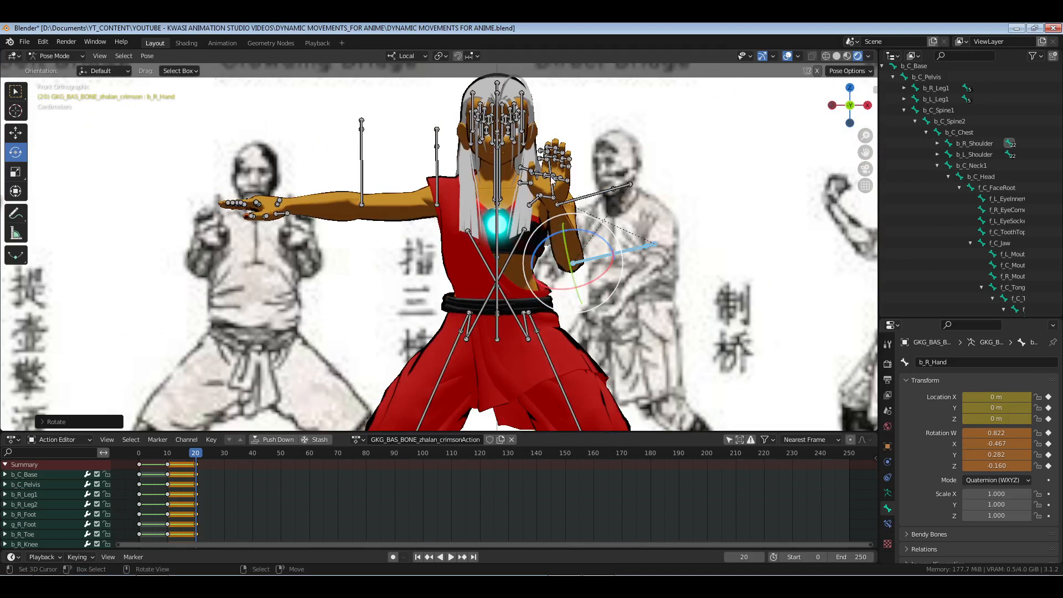
right_click(551, 194)
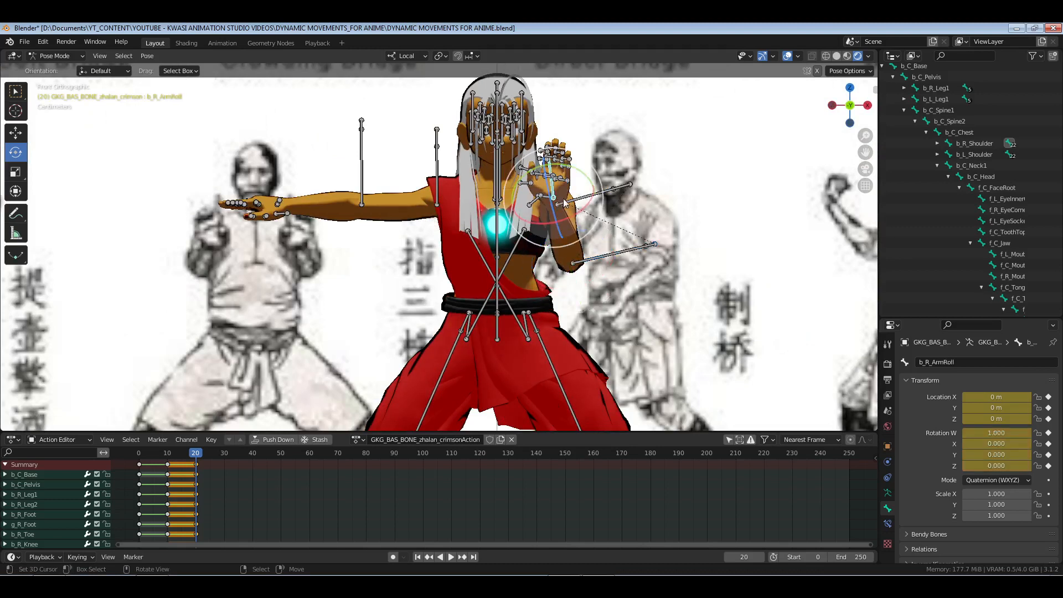
right_click(548, 196)
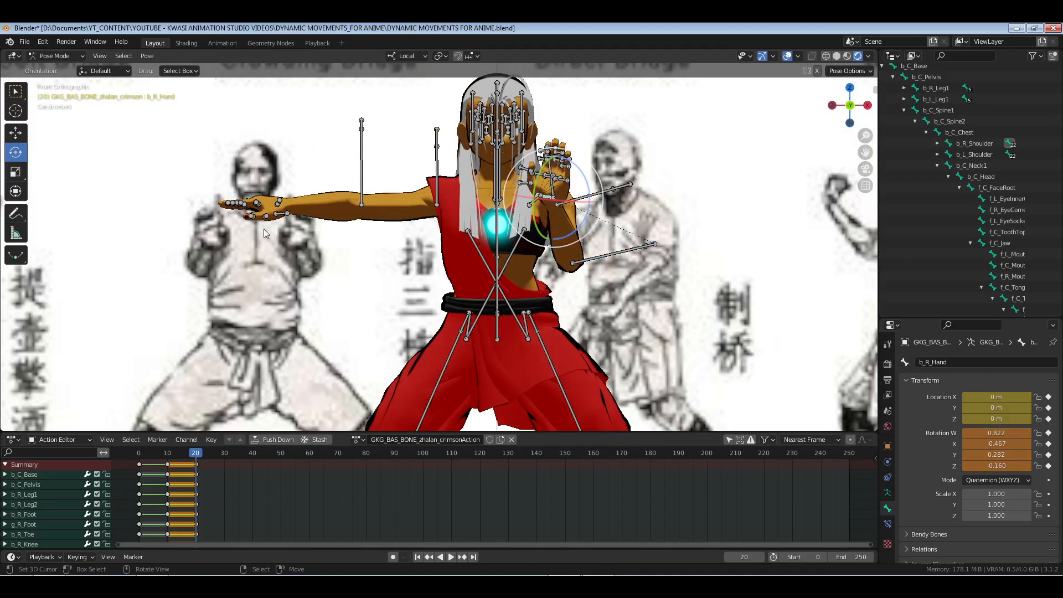
left_click_drag(571, 238, 580, 170)
left_click_drag(562, 220, 562, 214)
Rotate the right upper arm slightly about its local Z axis in the front view, bringing the elbow closer.
middle_click_drag(463, 236, 608, 262)
right_click(623, 201)
key("KP_1")
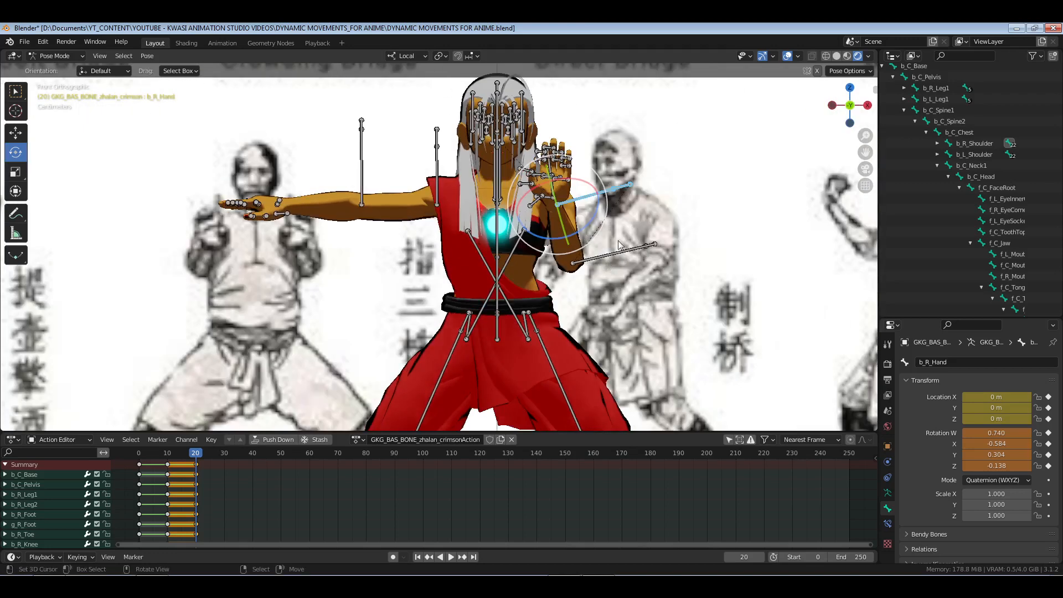
left_click_drag(590, 244, 608, 267)
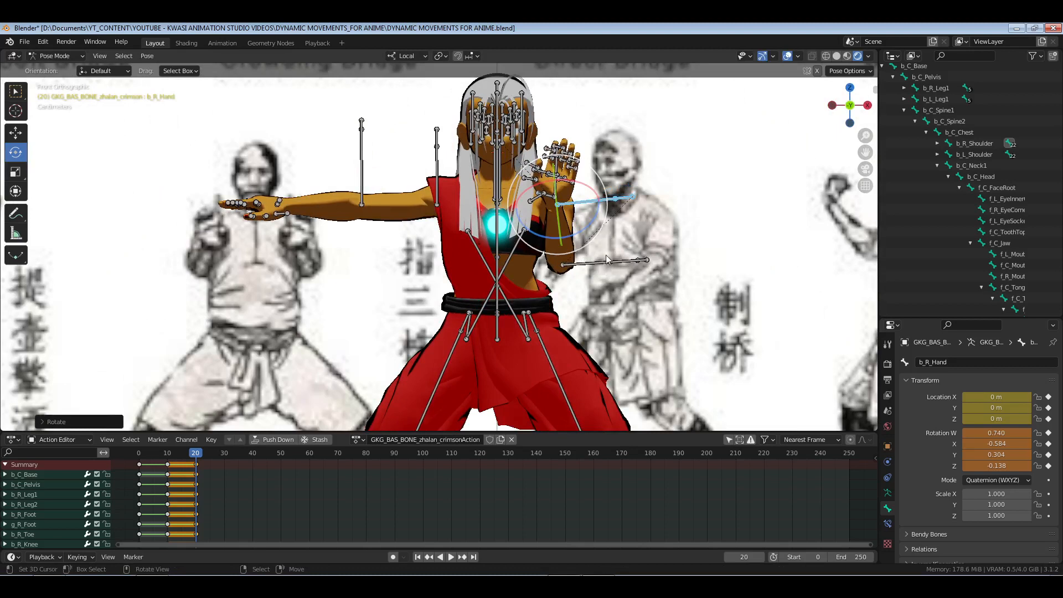
Rotate the right forearm slightly inward and fine-tune b_R_Hand with a free rotation in the front view.
left_click(608, 258)
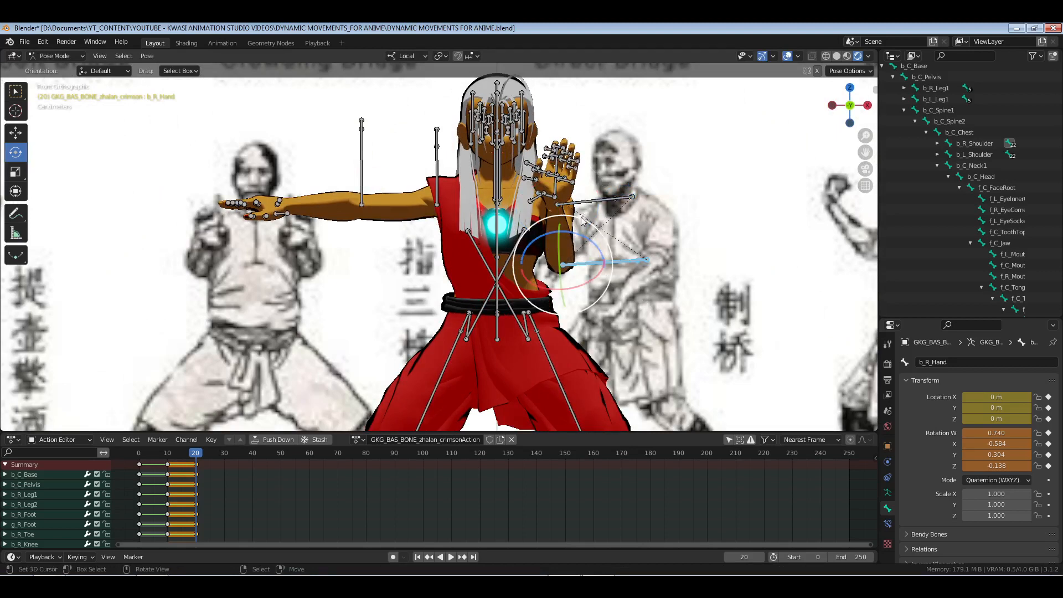
left_click_drag(582, 224, 560, 226)
right_click(546, 201)
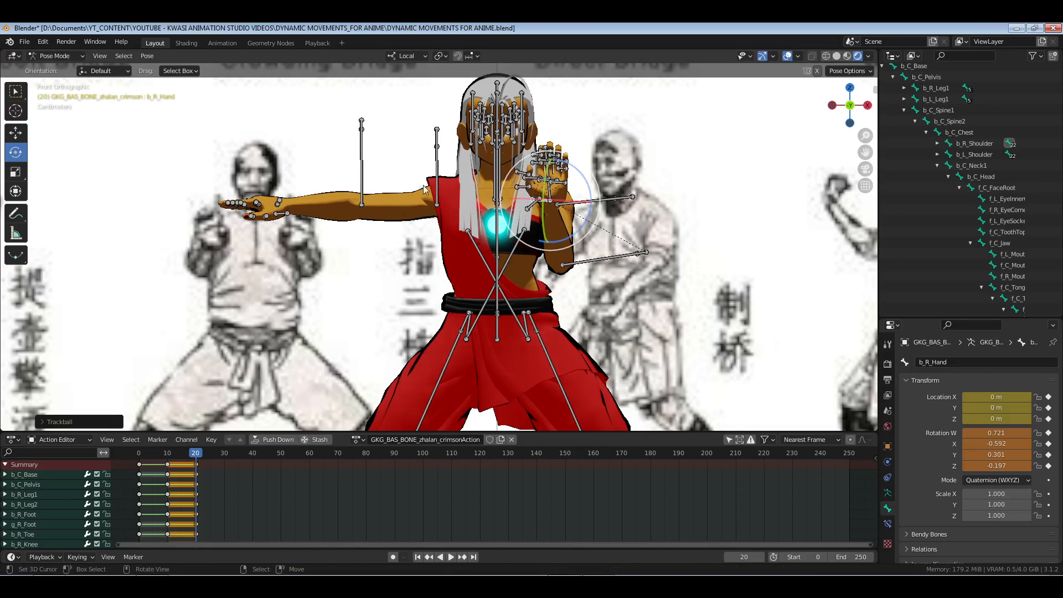
Select the left upper arm bone and rotate it forward and down from its outstretched position.
left_click(438, 205)
left_click_drag(457, 241, 458, 223)
middle_click_drag(458, 224, 473, 272)
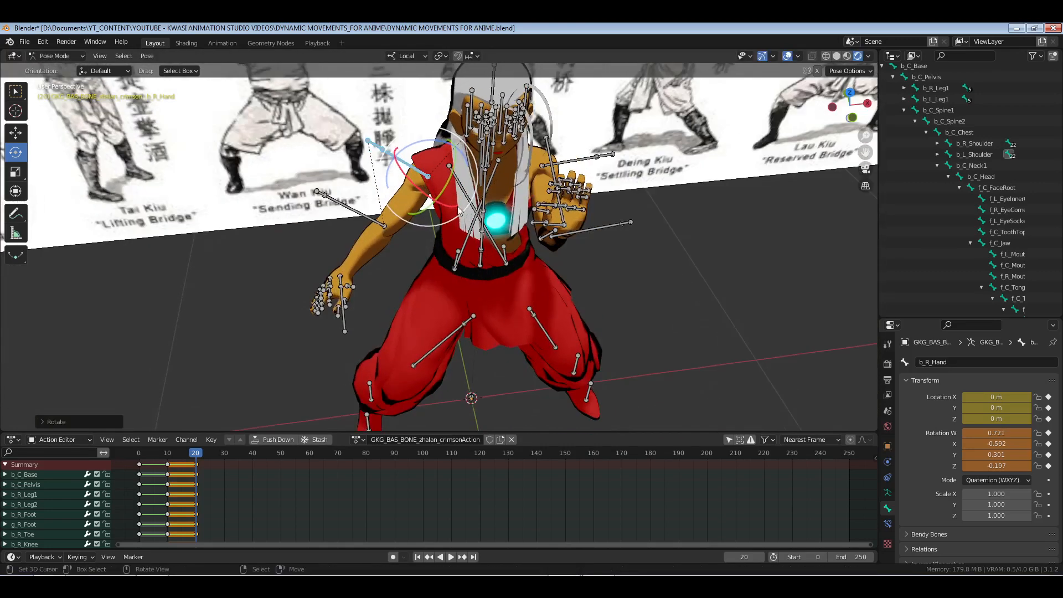
Rotate the left upper arm further and bend the left forearm upward about its local Y axis.
left_click_drag(460, 212, 436, 218)
right_click(364, 201)
key("r")
key("y")
key("y")
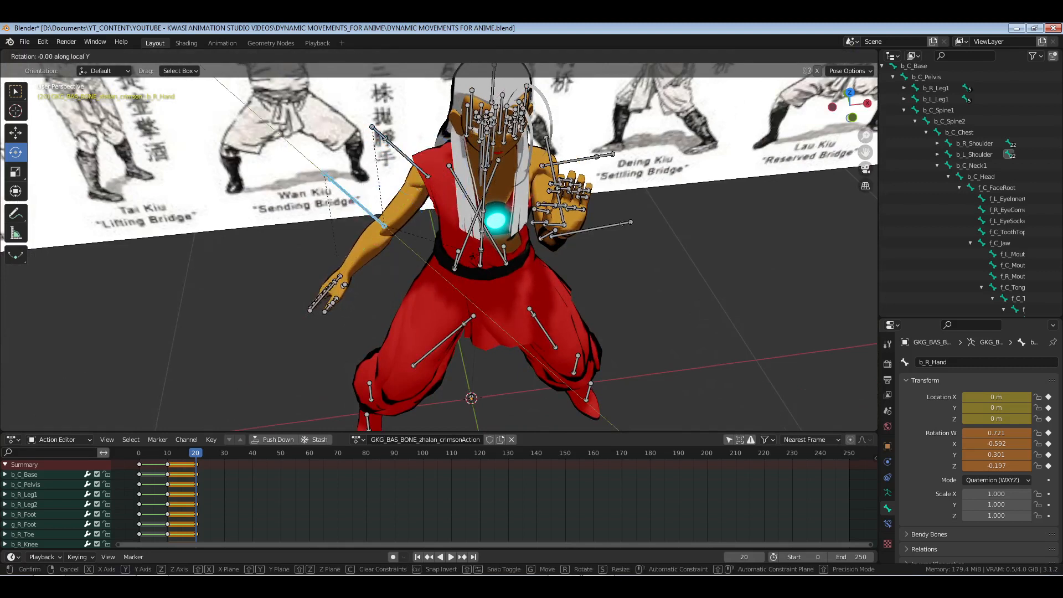
left_click(393, 183)
key("KP_1")
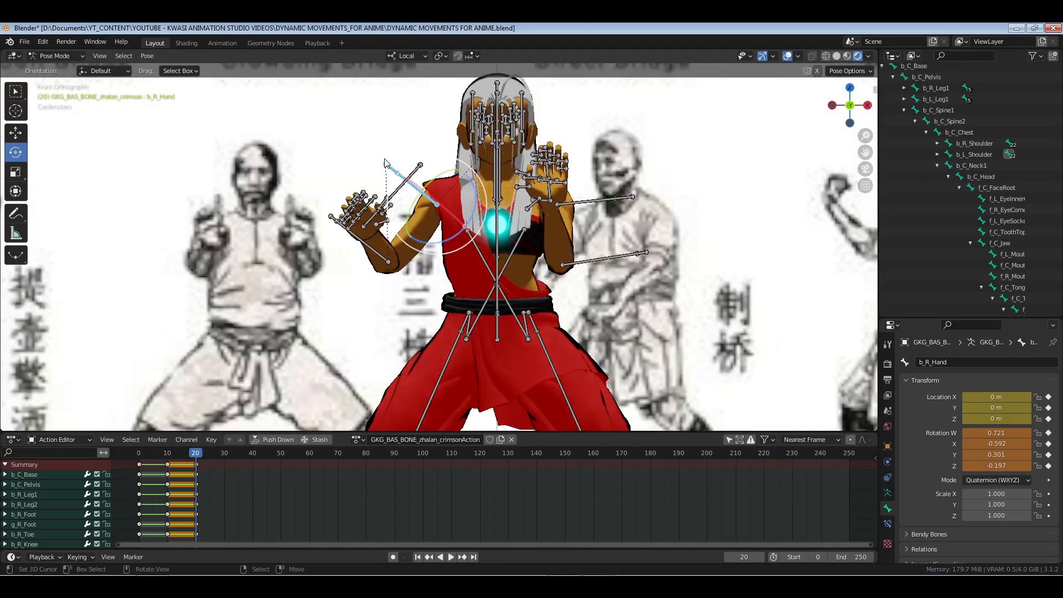
Rotate the left upper arm in the front view, including a free rotation, to bring the elbow in toward the torso.
key("r")
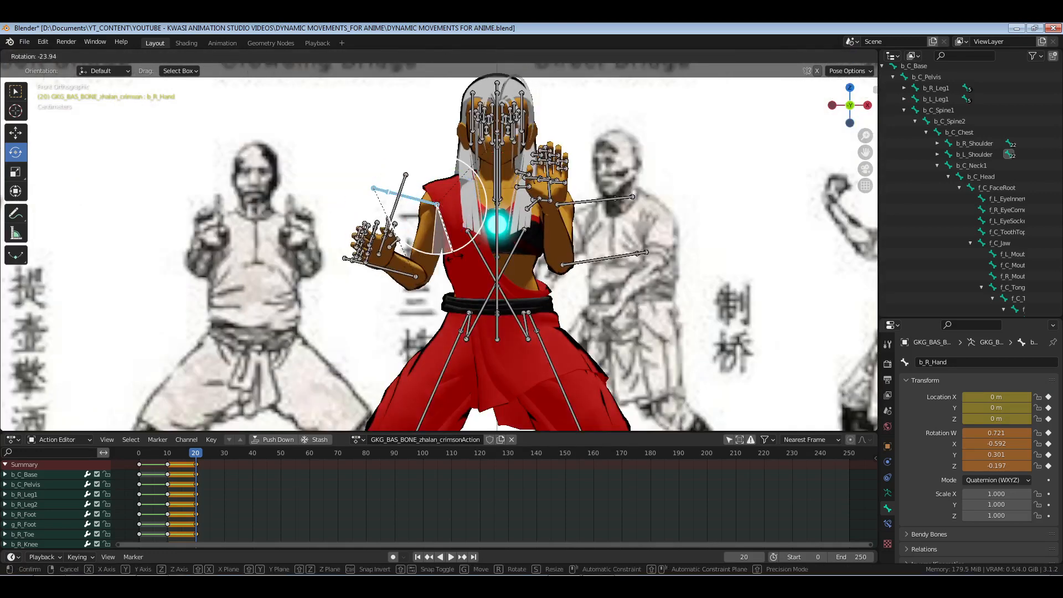
key("r")
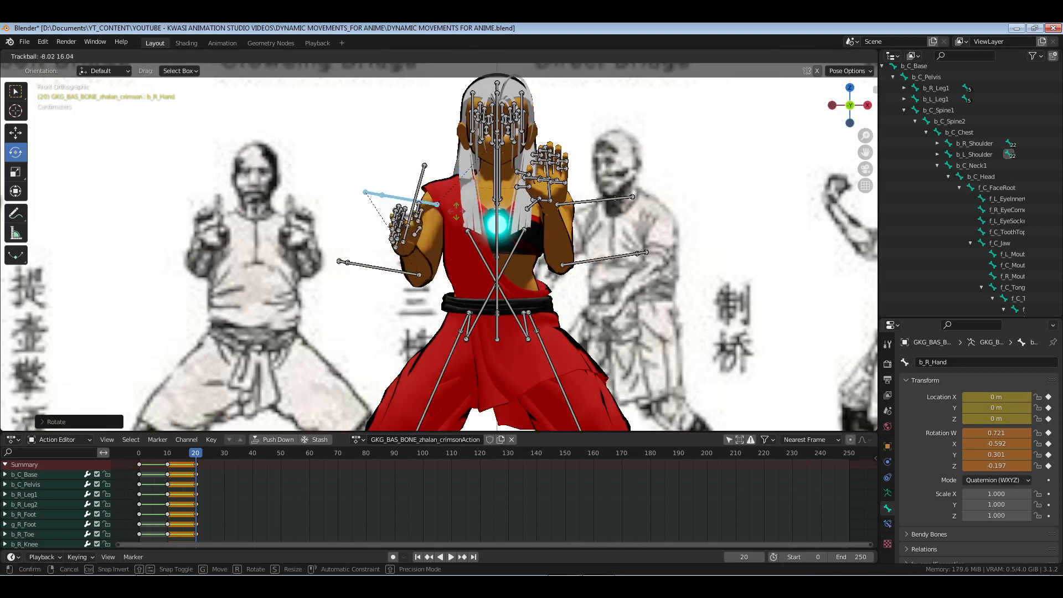
left_click(457, 211)
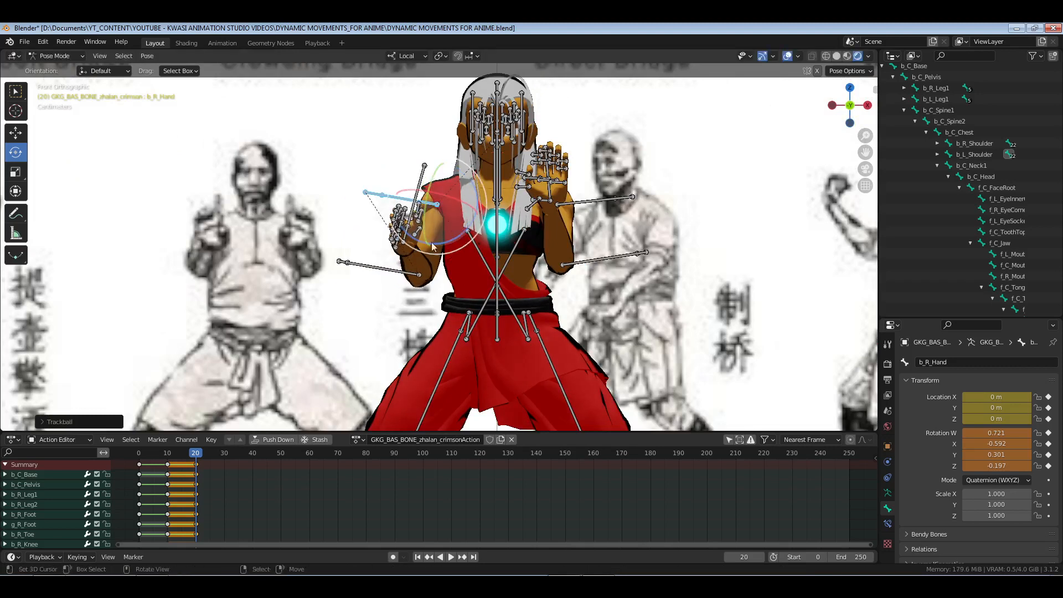
Rotate the left forearm until it stands upright and turn b_L_Hand so its palm faces forward.
right_click(377, 267)
left_click_drag(422, 241, 461, 218)
right_click(420, 204)
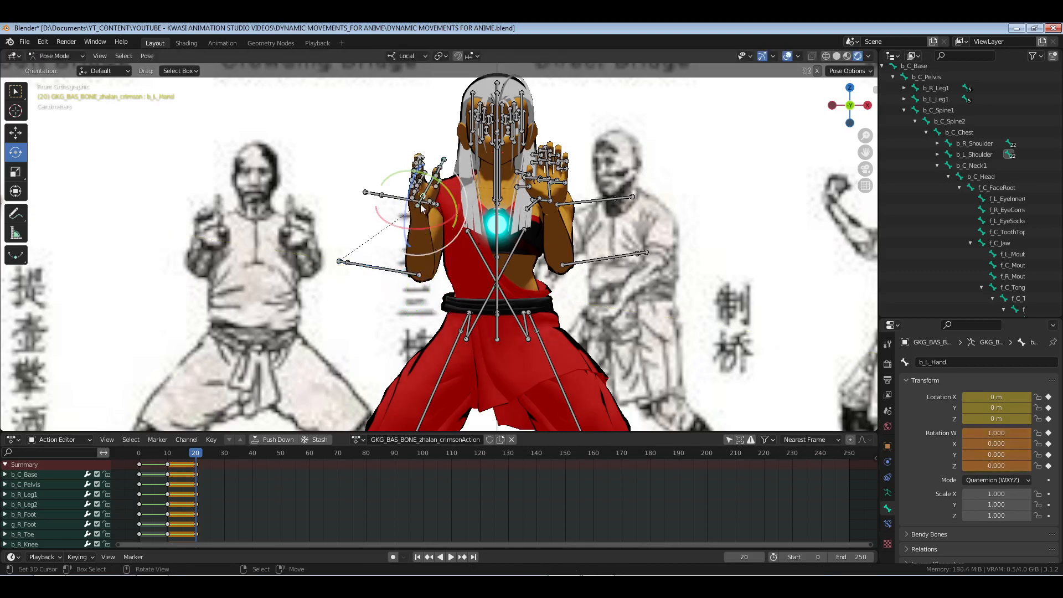
left_click_drag(381, 215, 434, 218)
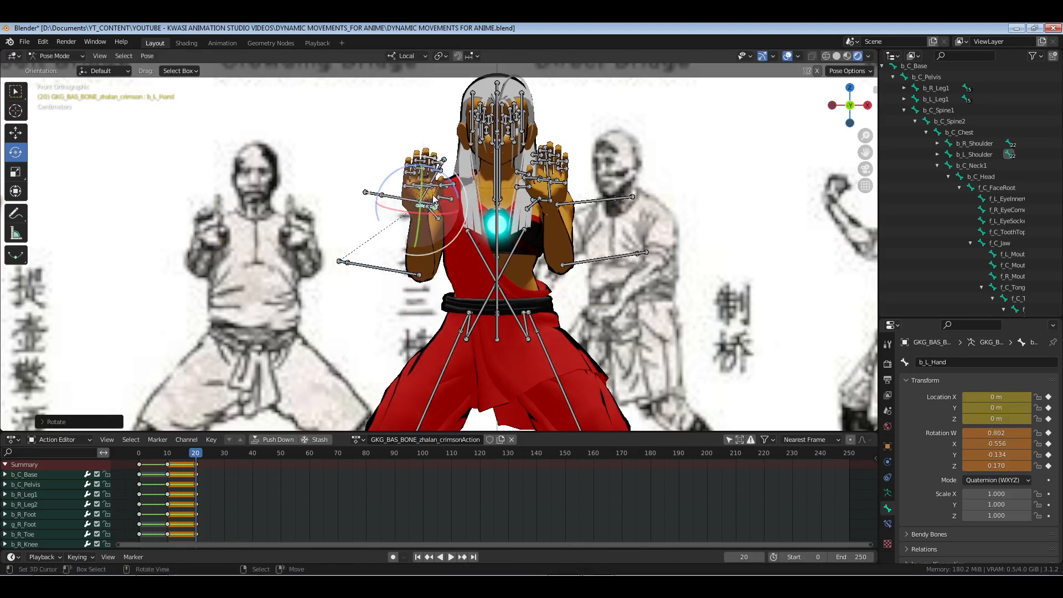
Fine-tune the left upper arm with small free rotations in the front view to mirror the right arm's pose.
middle_click_drag(566, 258, 499, 264)
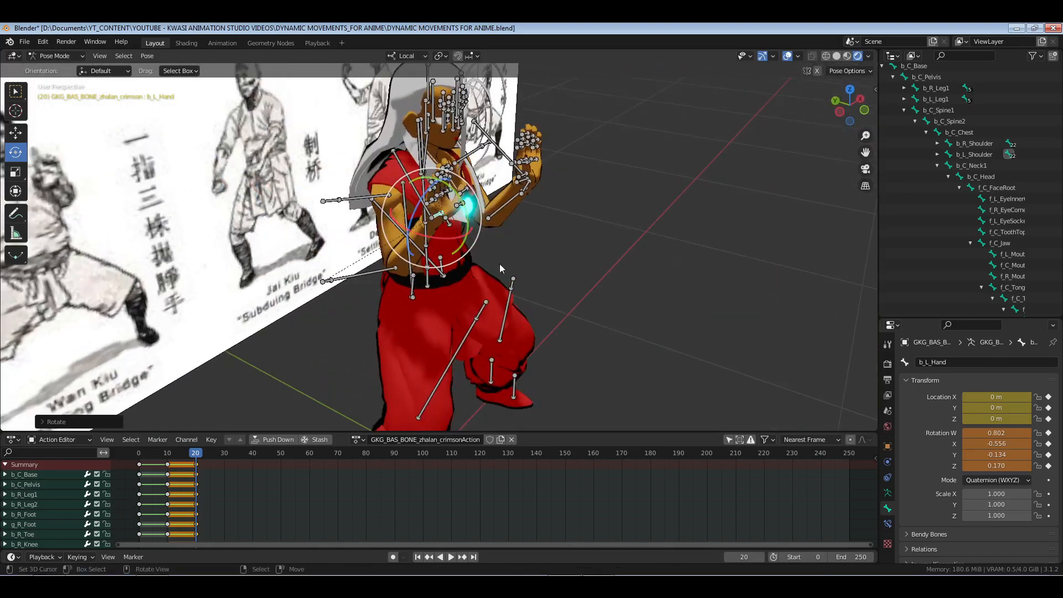
middle_click_drag(345, 192, 423, 246)
key("KP_1")
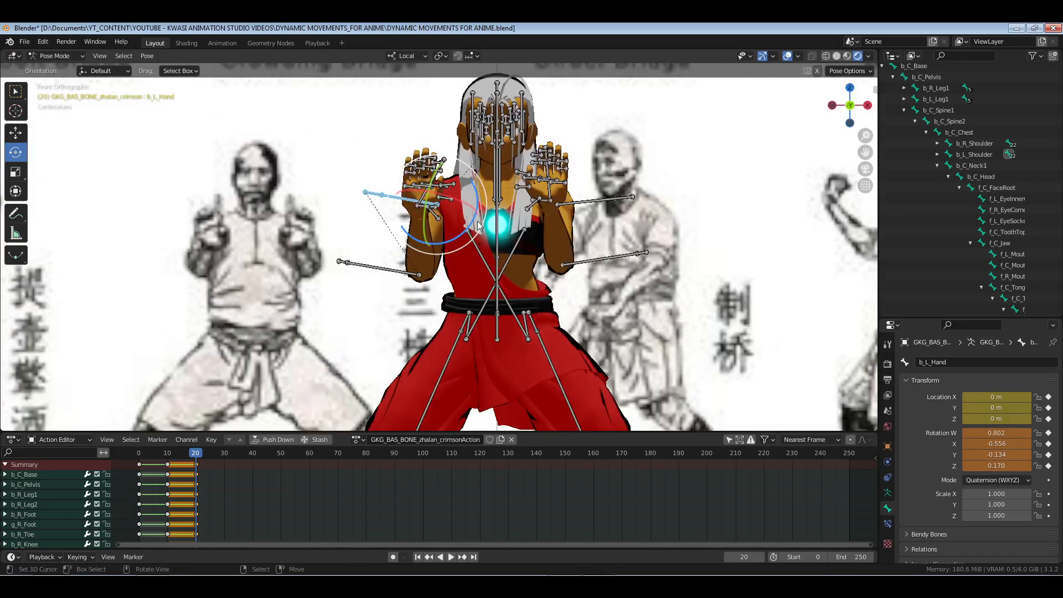
key("r")
key("r")
left_click(437, 232)
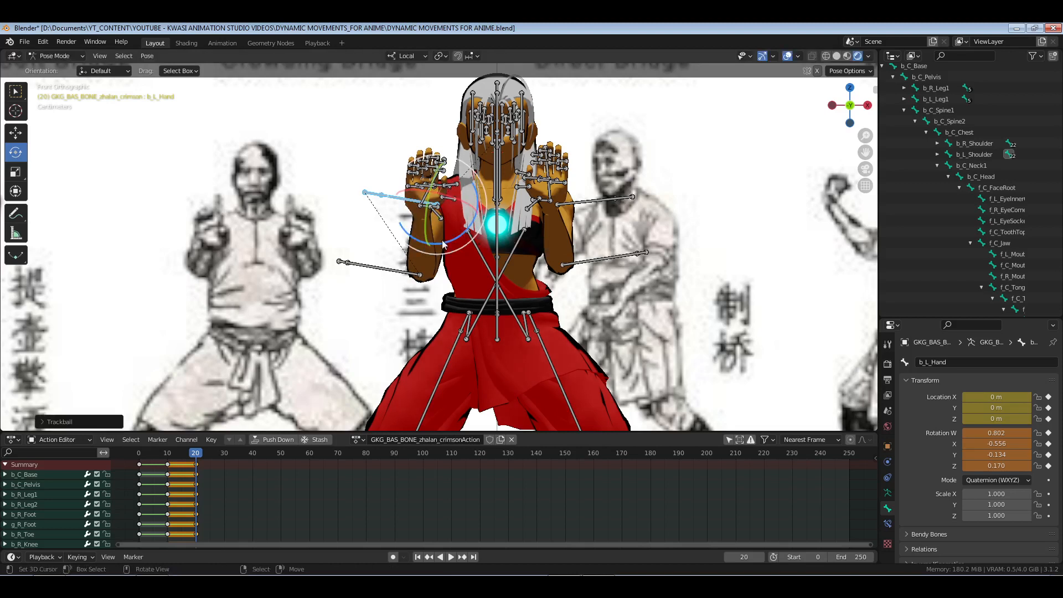
key("r")
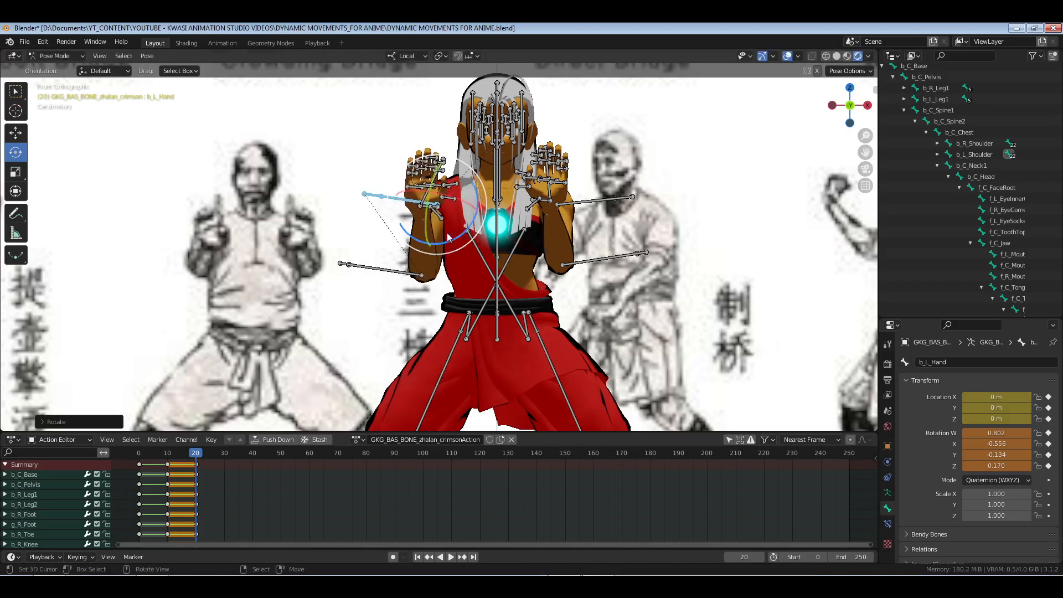
left_click(445, 225)
key("r")
key("r")
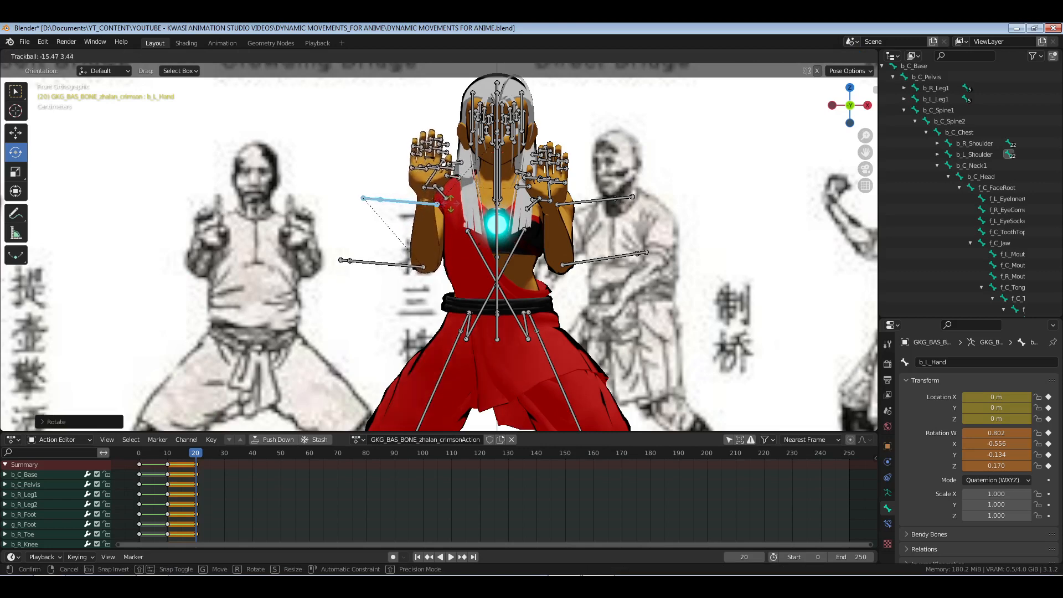
left_click(451, 208)
Select the left forearm bone and adjust its rotation from the side and front to align it with the right forearm.
middle_click_drag(387, 272, 474, 288)
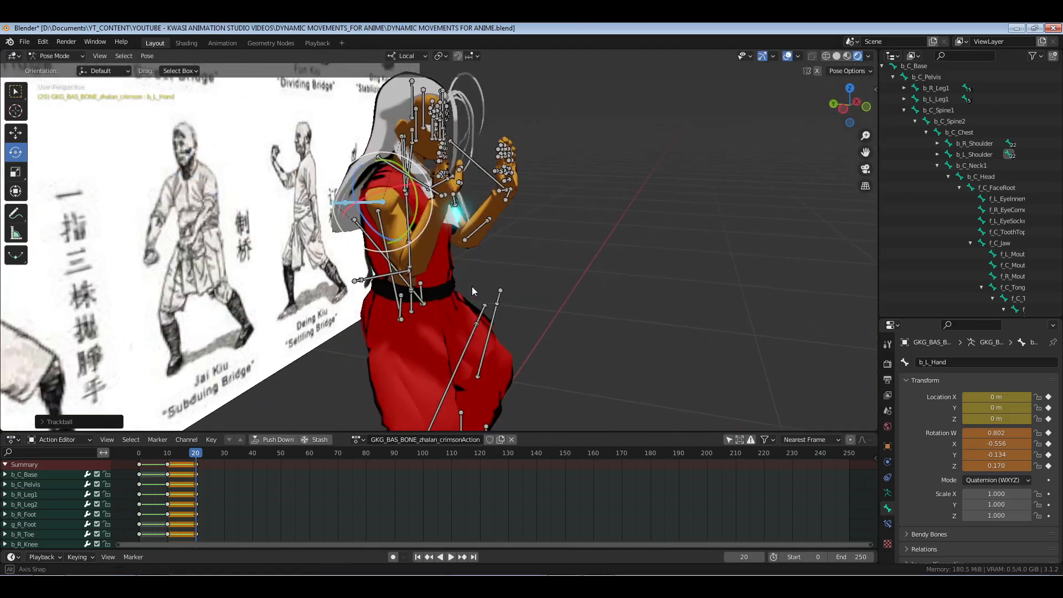
middle_click_drag(379, 275, 429, 284)
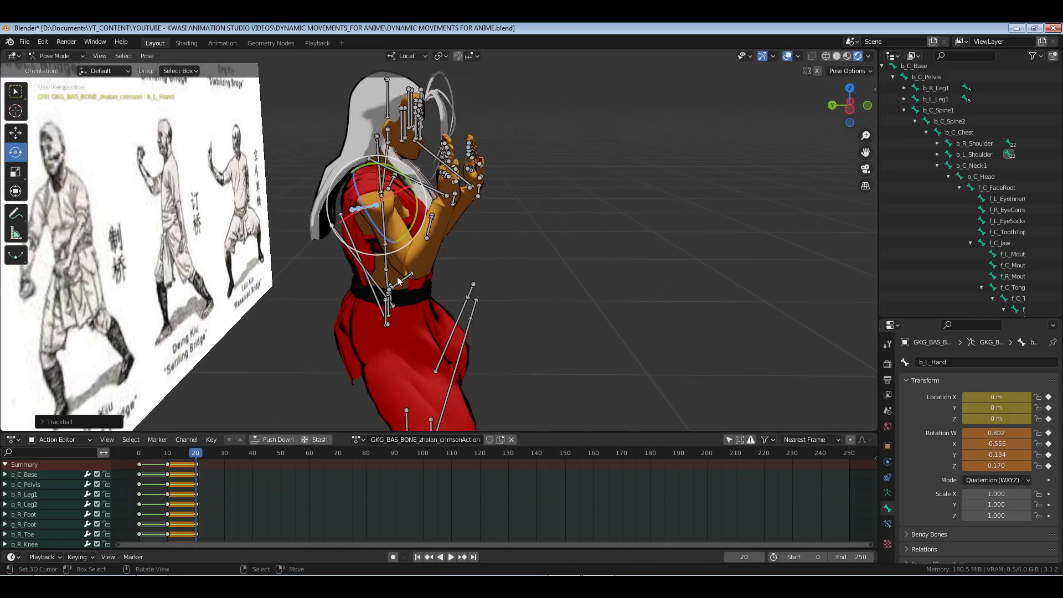
left_click_drag(397, 277, 448, 256)
key("KP_1")
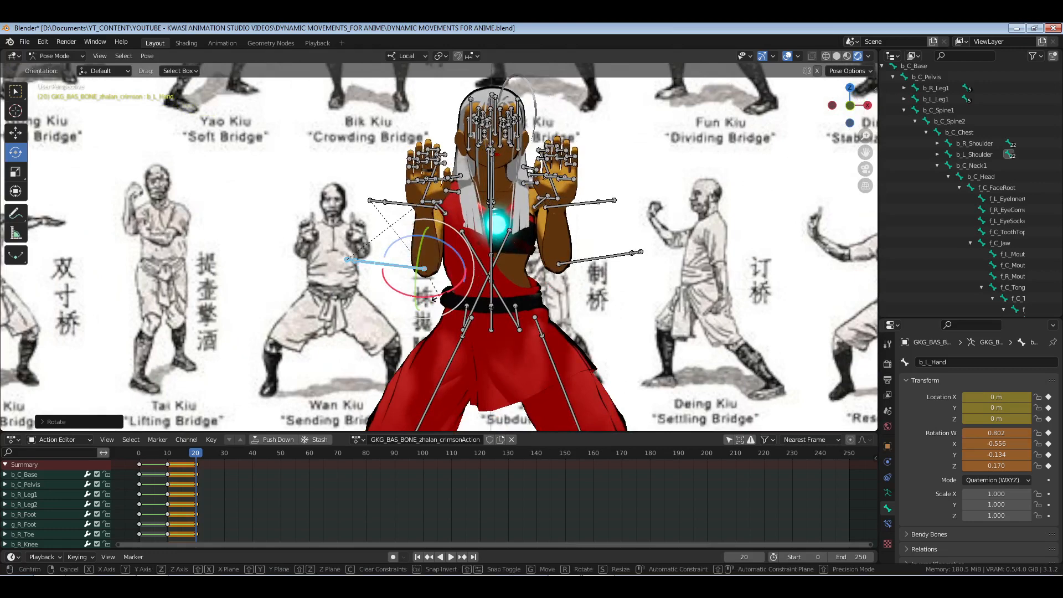
left_click_drag(434, 299, 464, 251)
key("KP_1")
Refine the left forearm's bend about its local axis in a side view and rotate the left upper arm to match.
middle_click_drag(554, 227, 421, 265)
key("r")
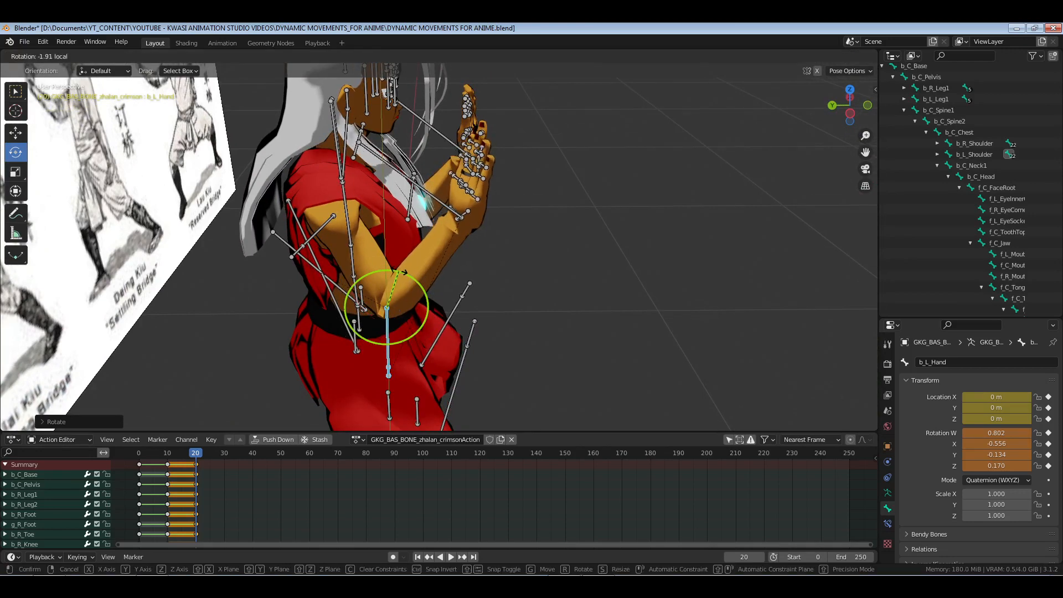
left_click(359, 252)
left_click(326, 234)
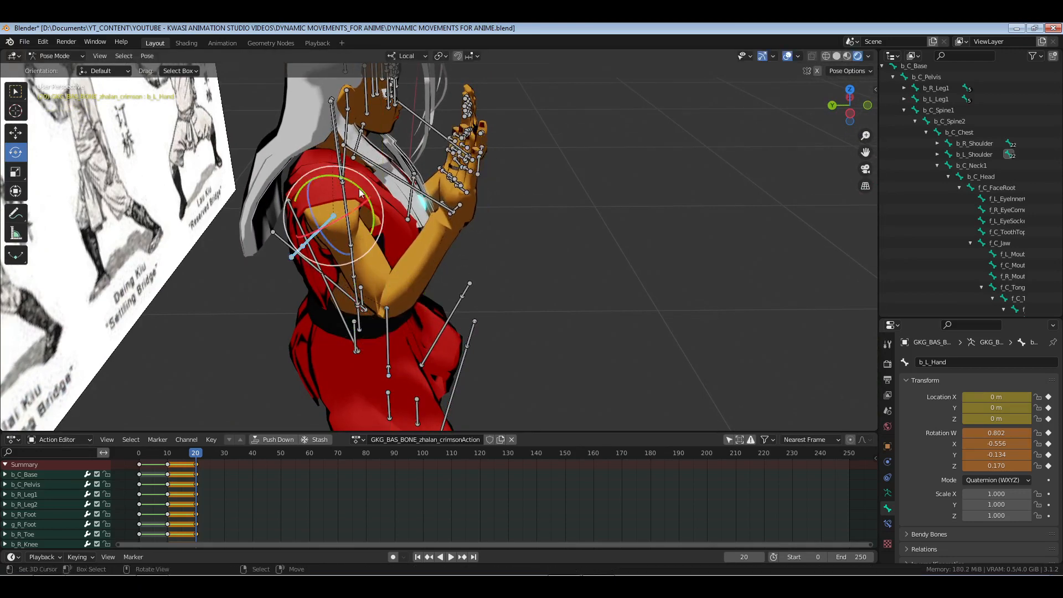
left_click_drag(360, 189, 491, 239)
Rotate the left upper arm slightly in the front view to even out both elbows.
middle_click_drag(625, 243, 493, 224)
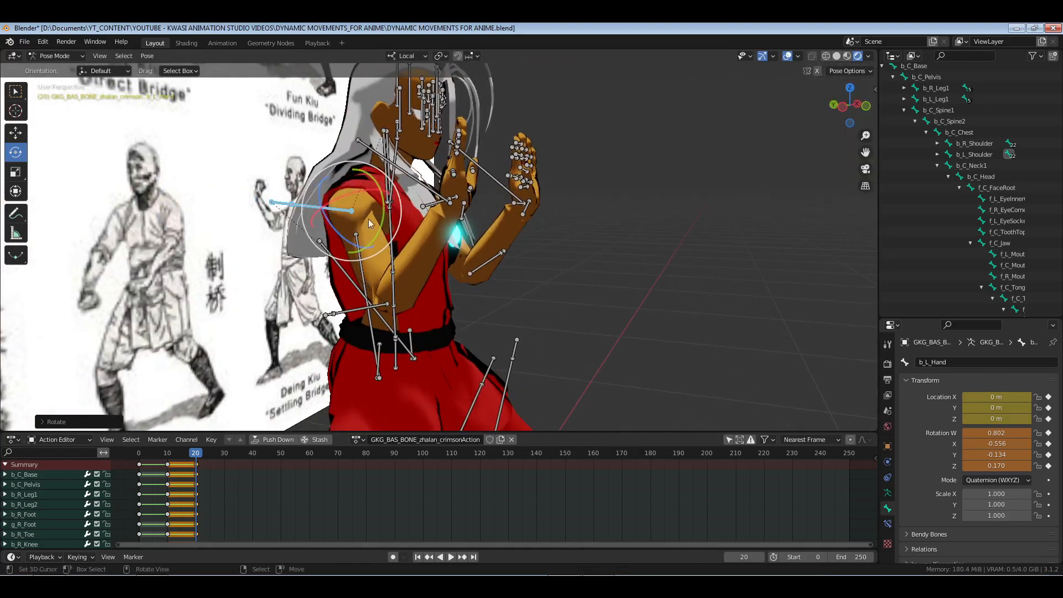
middle_click_drag(523, 291, 463, 297)
key("KP_1")
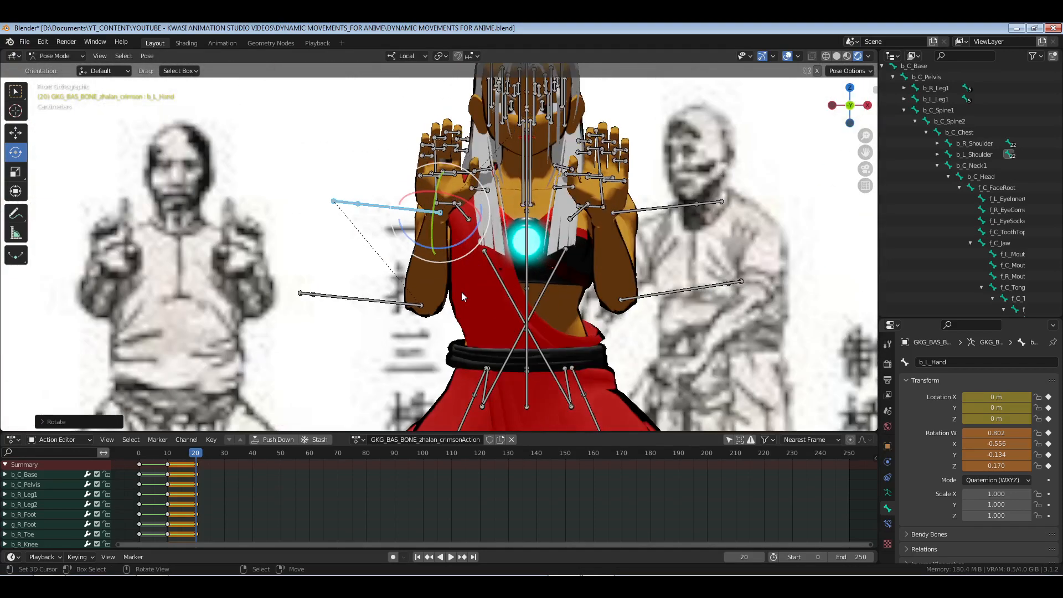
left_click_drag(464, 252, 504, 282)
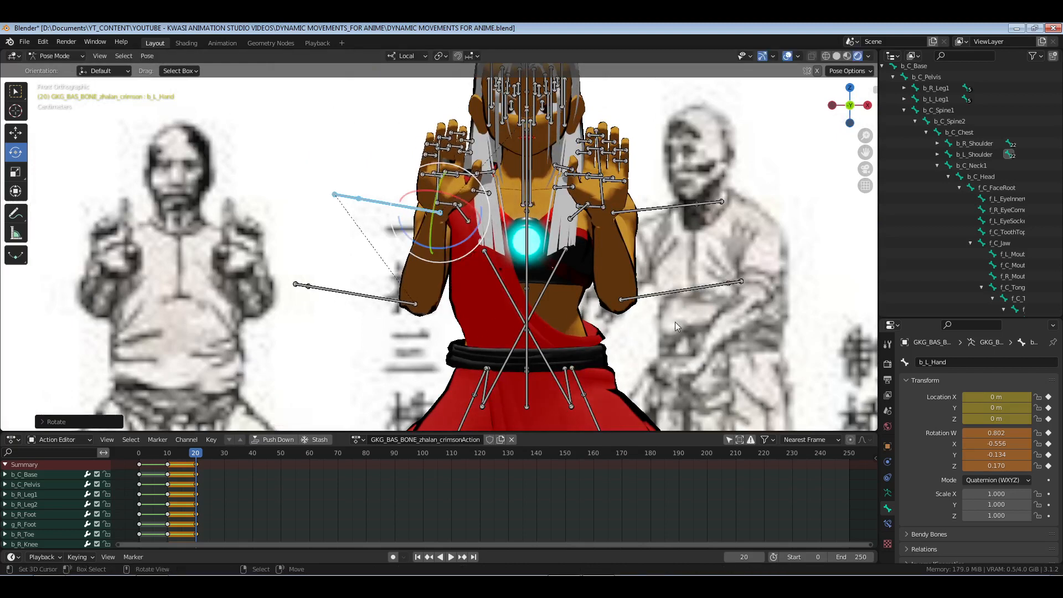
Select both b_R_Shoulder and b_L_Shoulder and reset their locations.
middle_click_drag(554, 305, 550, 308, "shift")
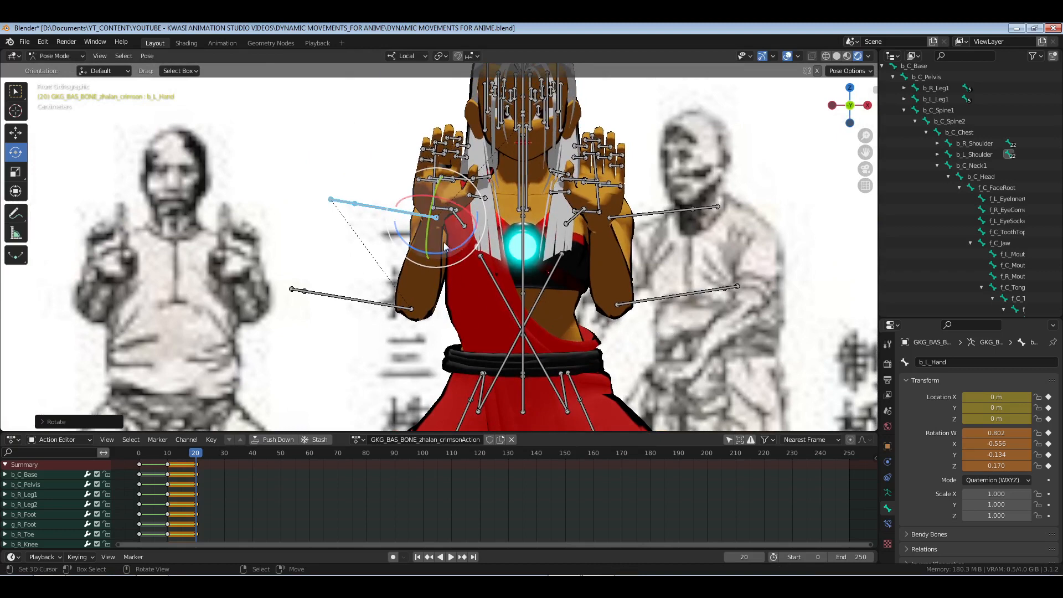
left_click(987, 144)
left_click(975, 156, "ctrl")
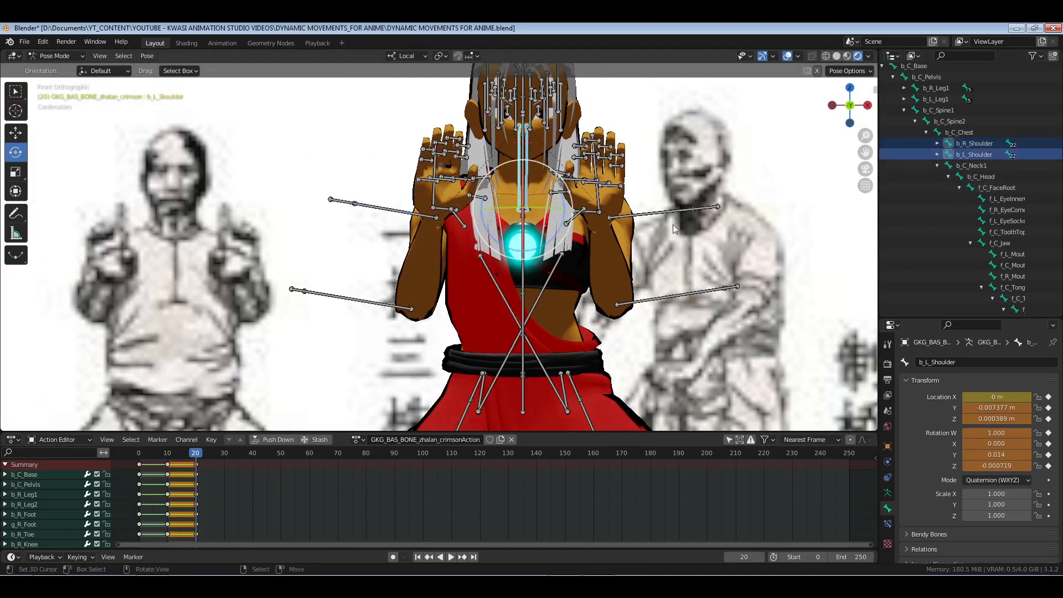
key("alt+r")
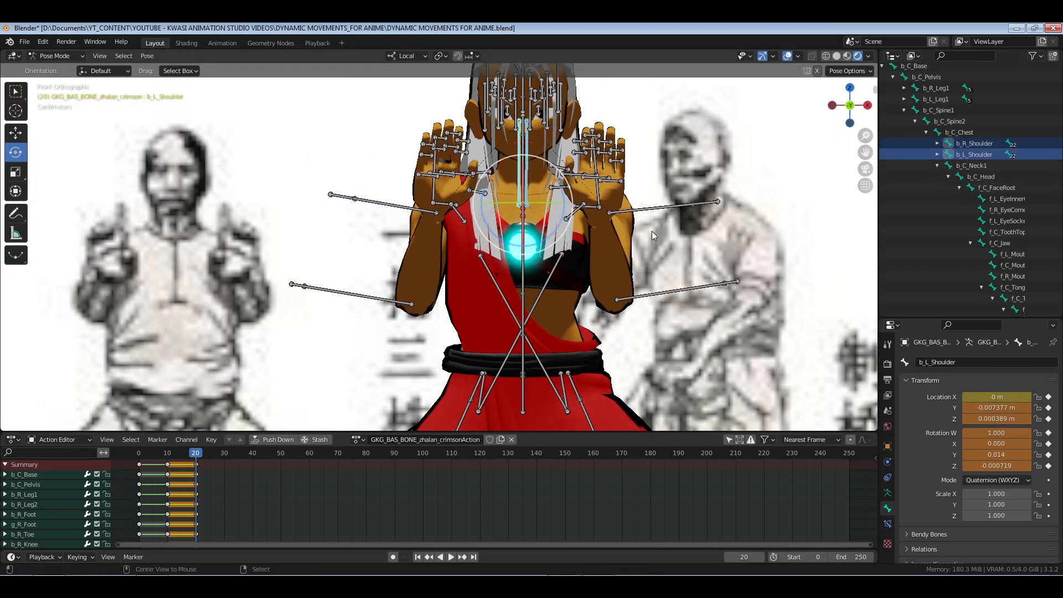
Adjust the left upper arm with a slight free rotation in the front view.
left_click(397, 205)
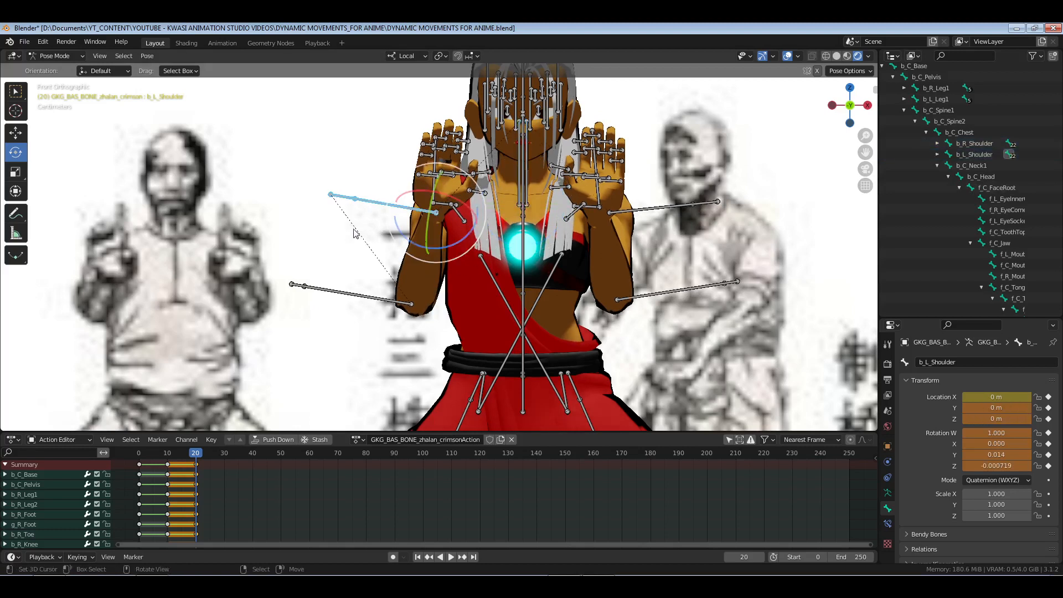
key("r")
key("r")
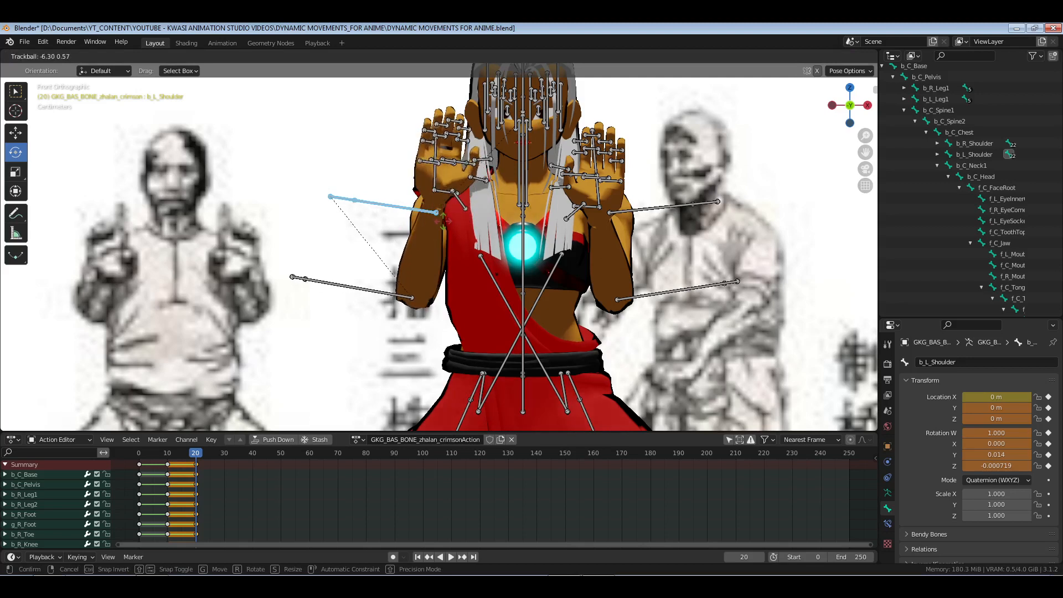
left_click(442, 224)
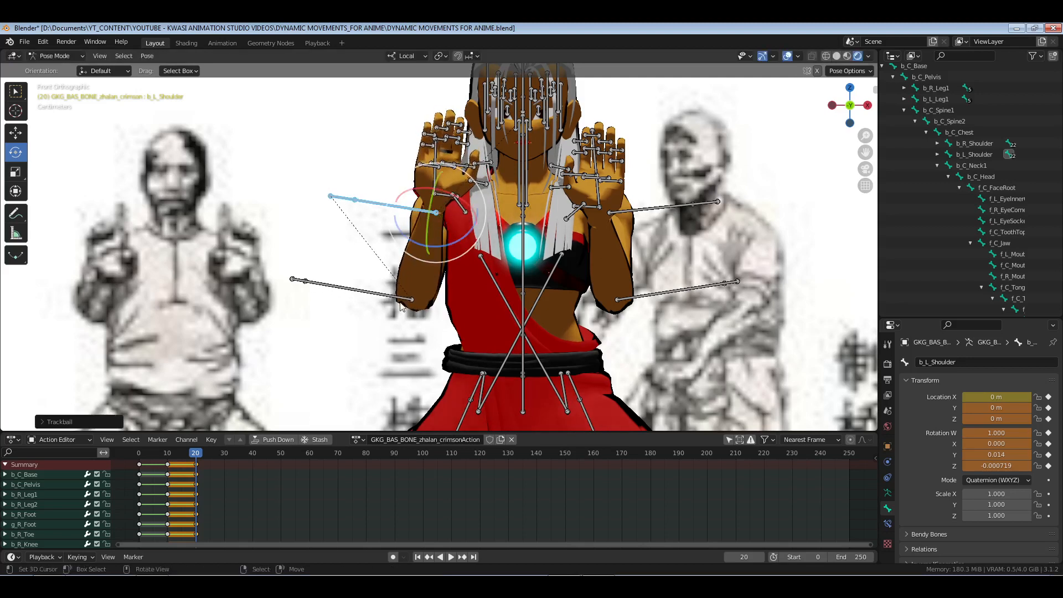
Adjust the left forearm with a slight free rotation in the front view, levelling the left hand with the right.
right_click(367, 292)
key("r")
key("r")
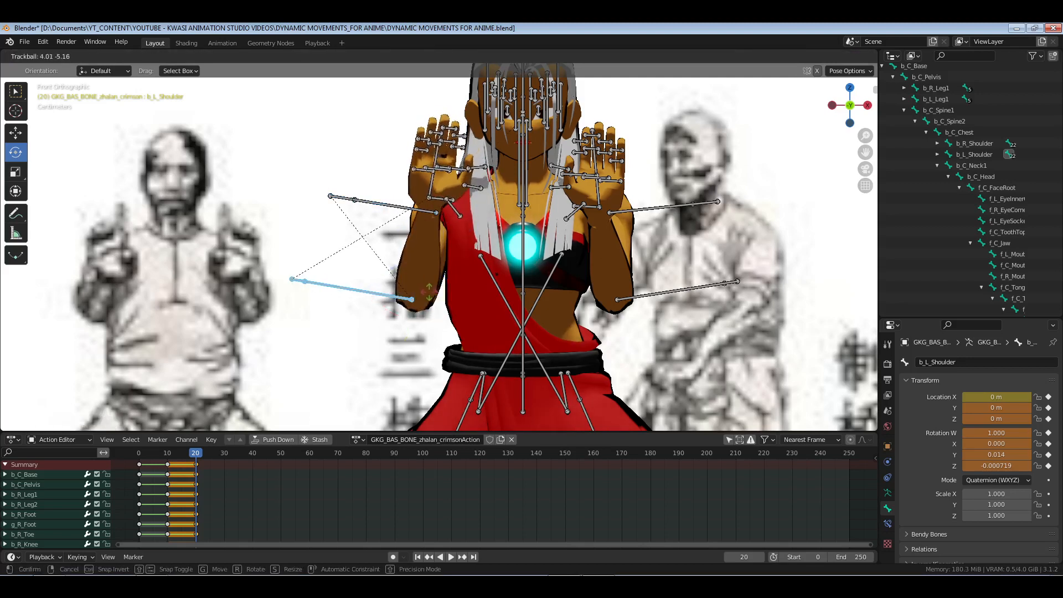
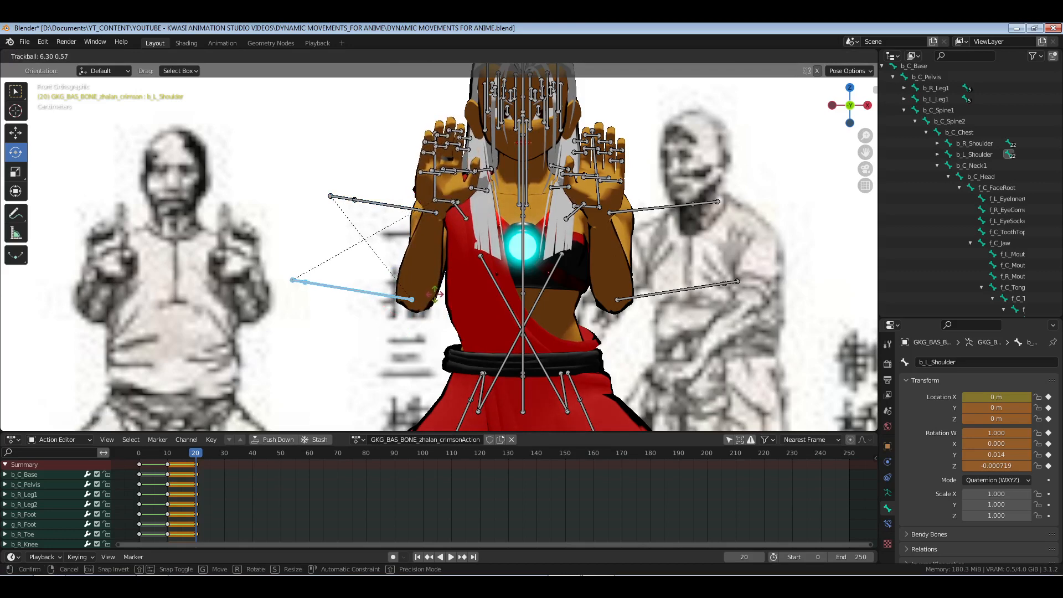
left_click(433, 294)
Apply the FISTS pose from PoseLib.2_HAND GESTURES to all right-hand bones, including the thumb.
middle_click_drag(433, 294, 530, 309)
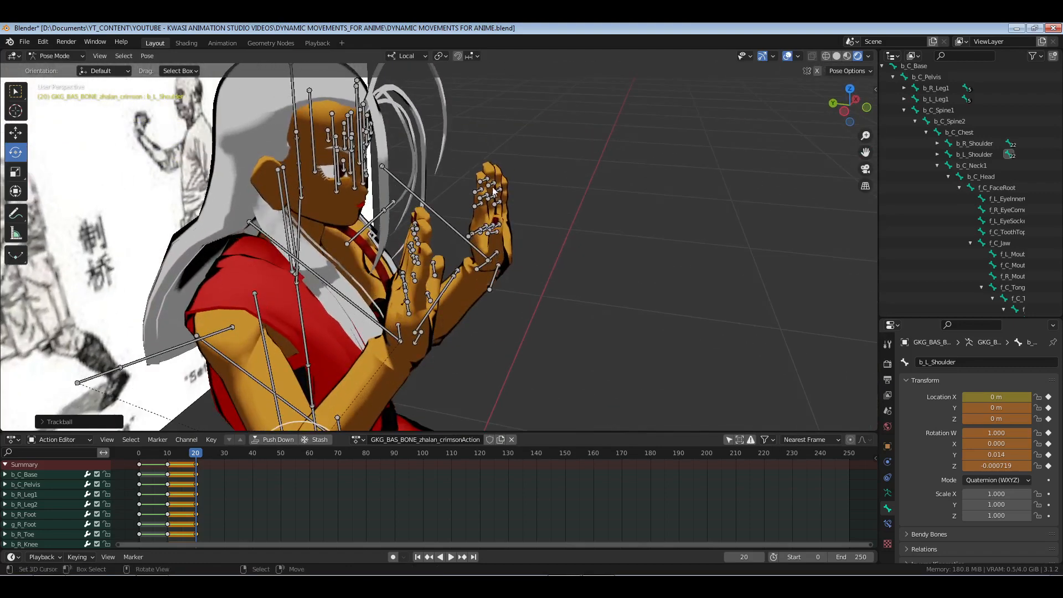
left_click_drag(532, 143, 472, 273)
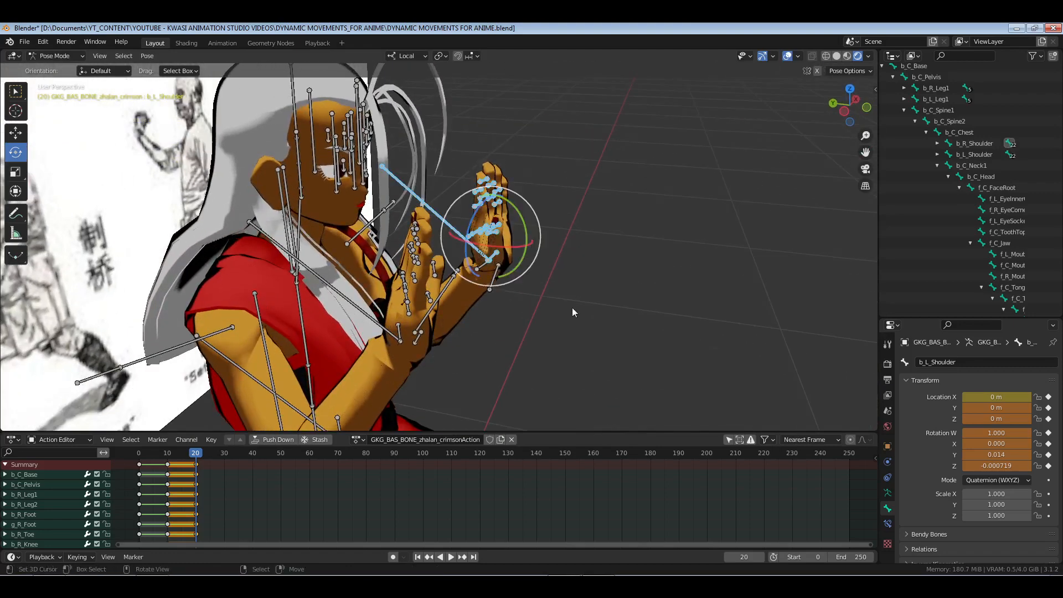
mouse_move(573, 307)
middle_mouse_down()
mouse_move(515, 302)
mouse_move(569, 320)
middle_mouse_up()
left_click(480, 309, "shift")
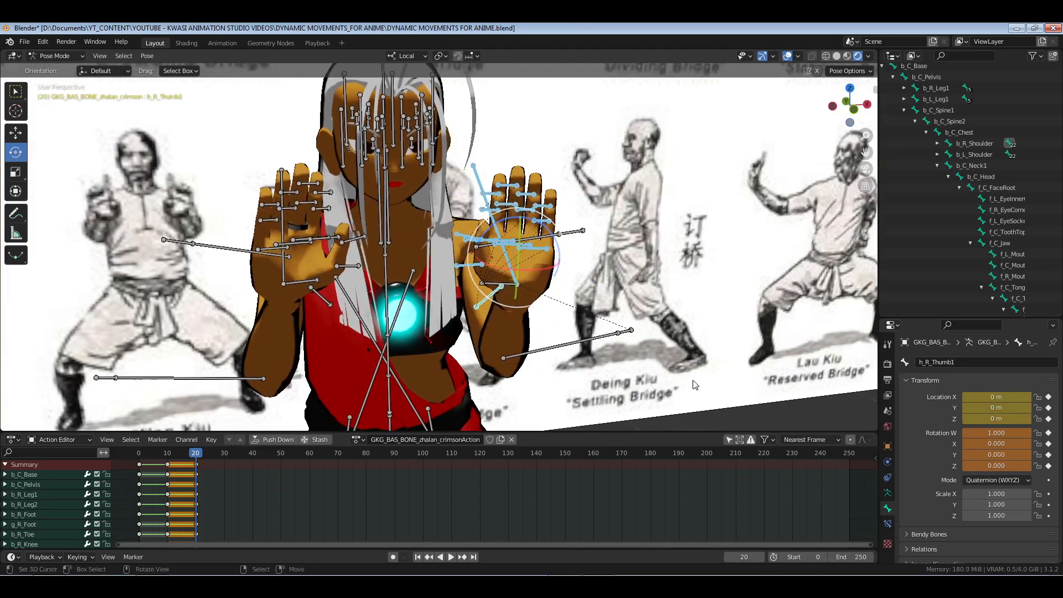
left_click(888, 493)
scroll(976, 503, "down", 3)
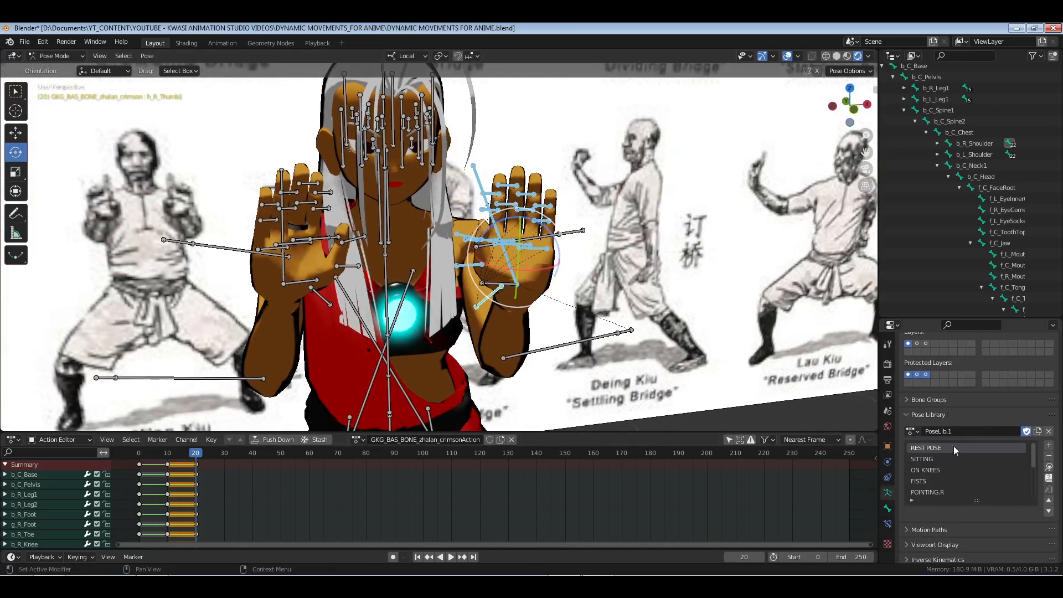
left_click(912, 431)
left_click(947, 345)
scroll(955, 479, "down", 2)
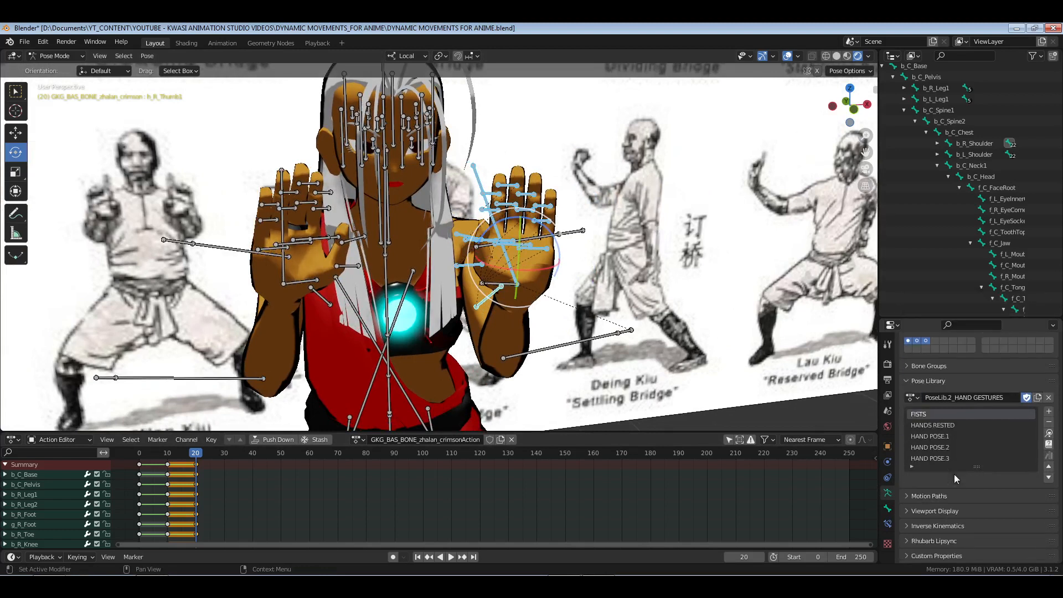
scroll(955, 475, "up", 2)
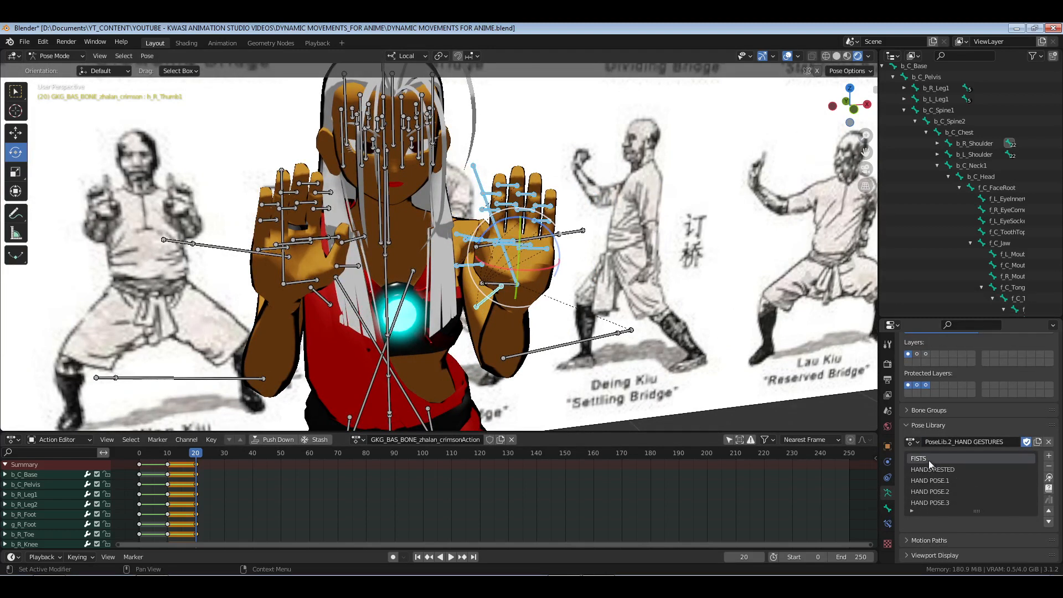
left_click(1048, 477)
scroll(532, 277, "up", 5)
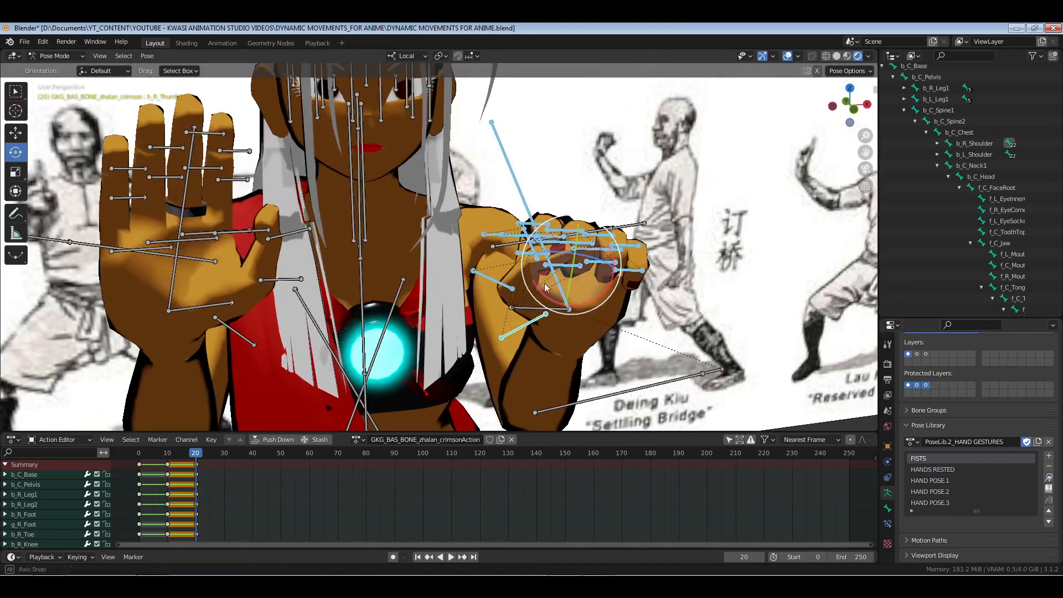
Straighten the right index finger out of the fist by clearing the rotation of its bones.
left_click(506, 243)
middle_click_drag(521, 263, 588, 280)
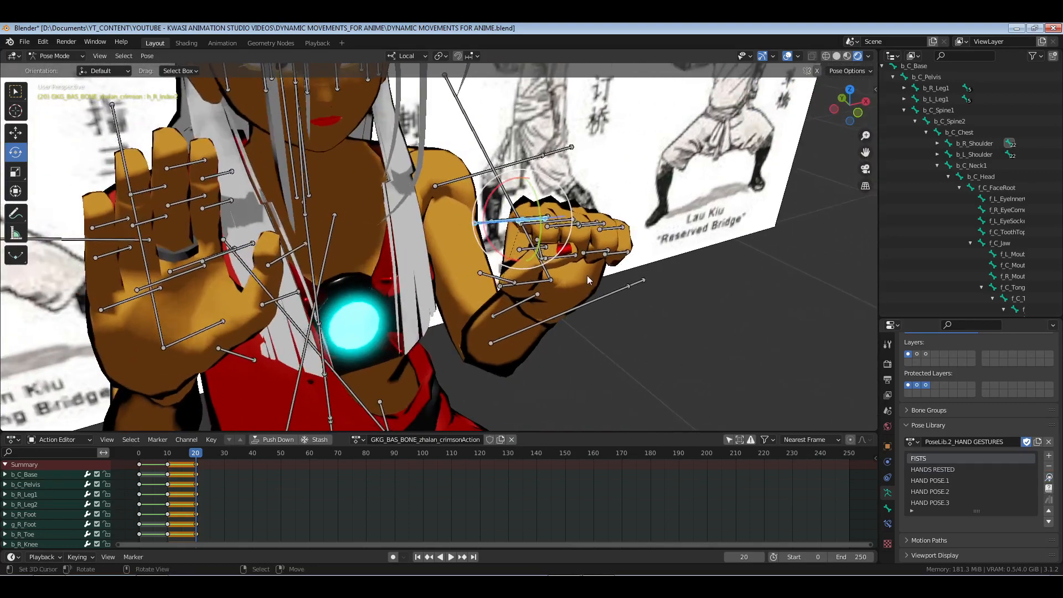
key("alt+r")
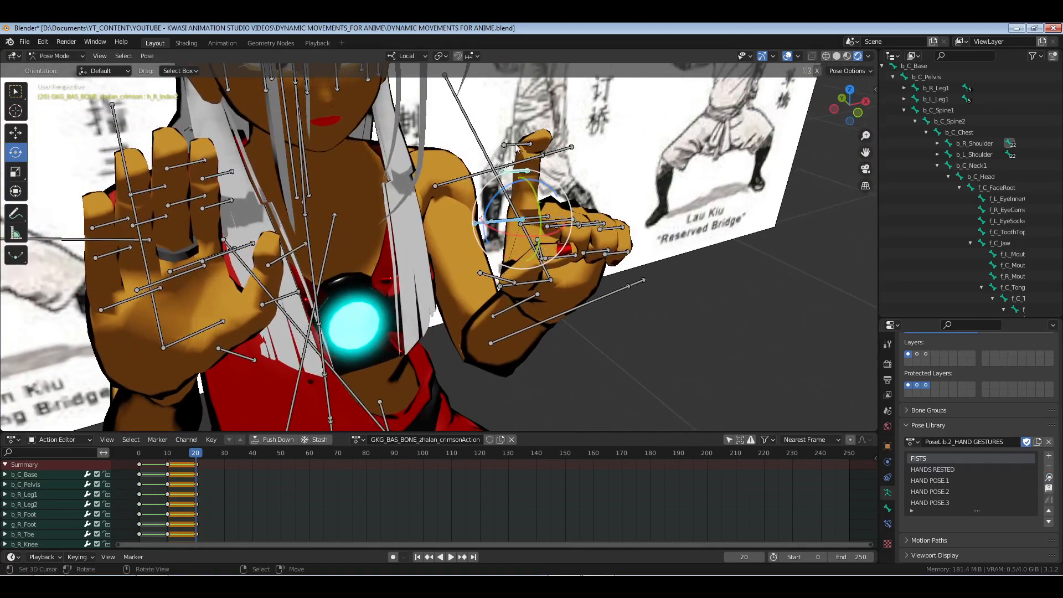
middle_click_drag(516, 146, 625, 332)
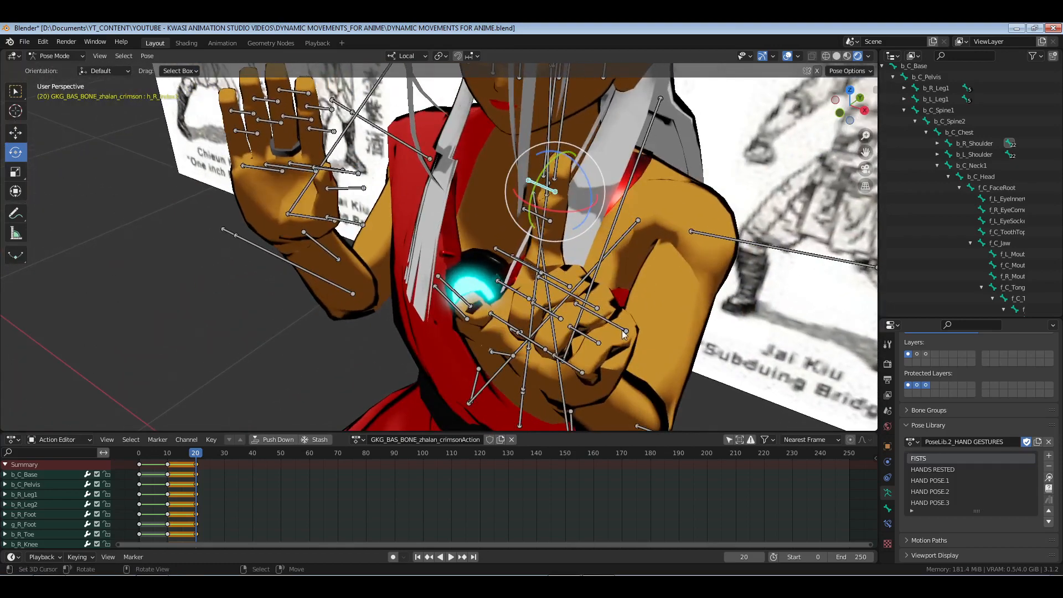
Rotate the base bones of the right middle, ring and pinky fingers together to open the fist into half-curled fingers.
right_click(624, 333)
right_click(596, 309, "shift")
right_click(568, 286, "shift")
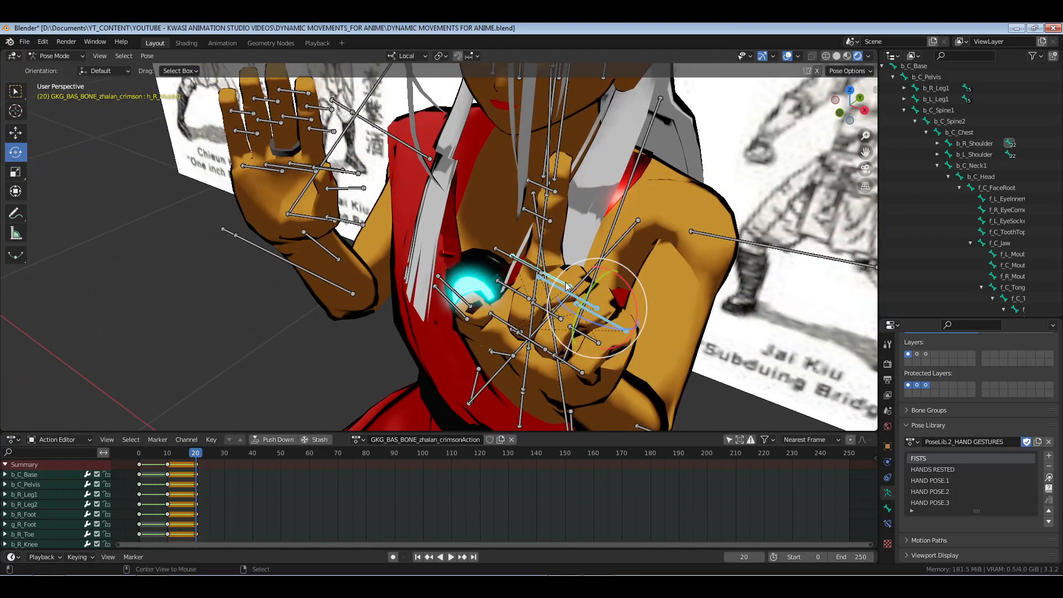
middle_click_drag(567, 286, 555, 257)
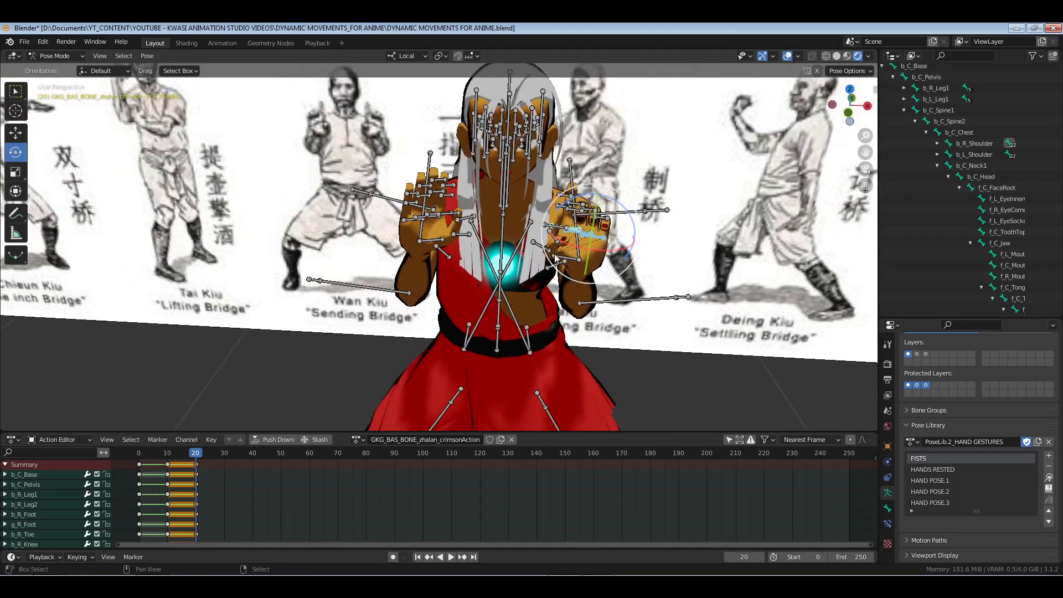
scroll(555, 256, "up", 3)
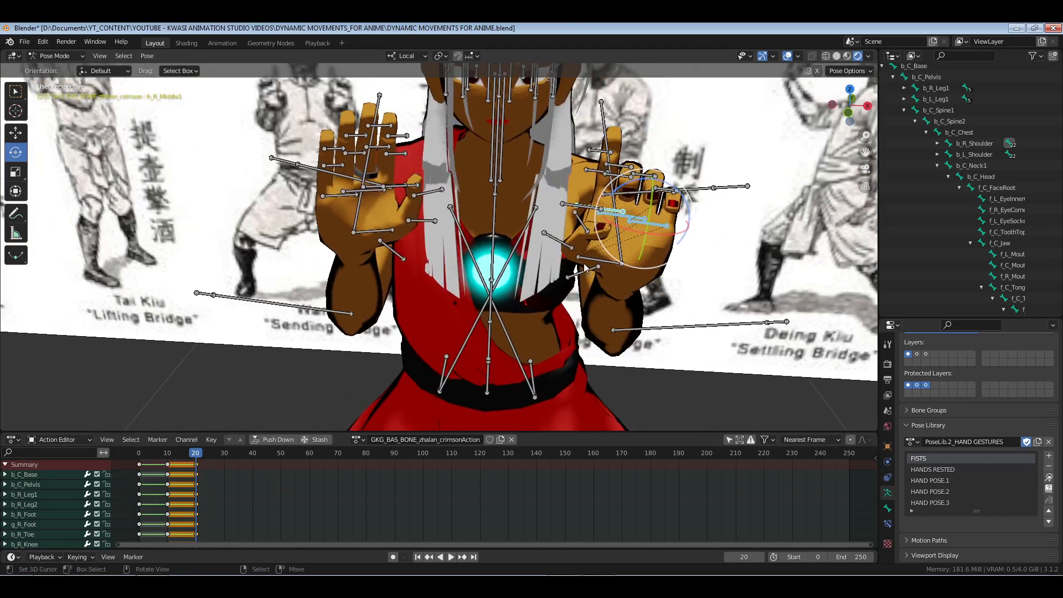
Adjust the right thumb's base bone with a slight free rotation.
right_click(585, 270)
mouse_move(590, 245)
left_mouse_down()
mouse_move(609, 264)
mouse_move(603, 232)
left_mouse_up()
key("r")
key("r")
middle_click_drag(602, 233, 464, 254)
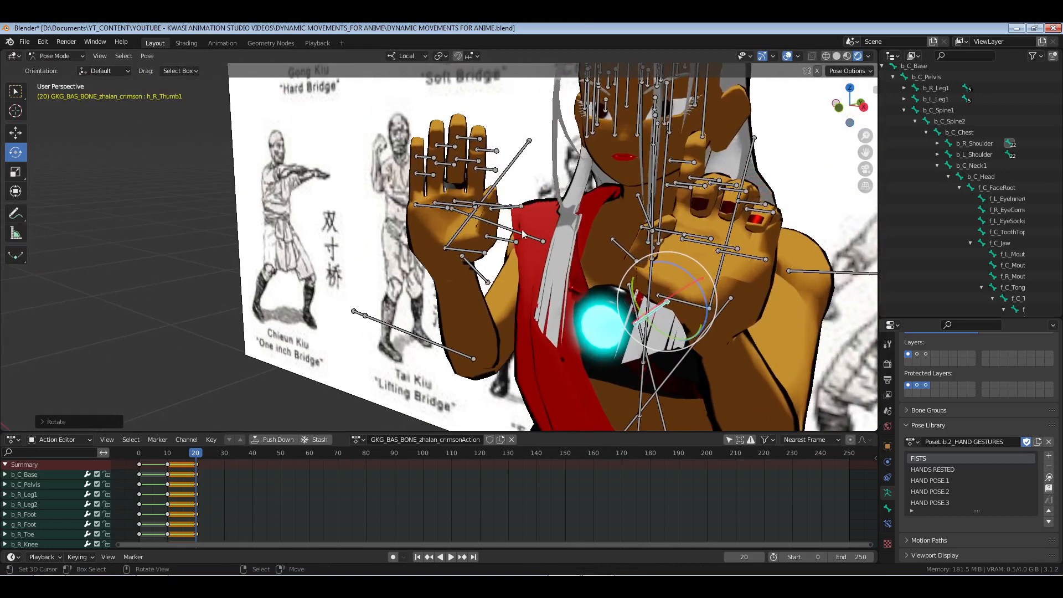
Apply the FISTS pose from PoseLib.2_HAND GESTURES to all left-hand bones, including the thumb, and save the file.
middle_click_drag(522, 229, 437, 206)
left_click_drag(398, 105, 521, 239)
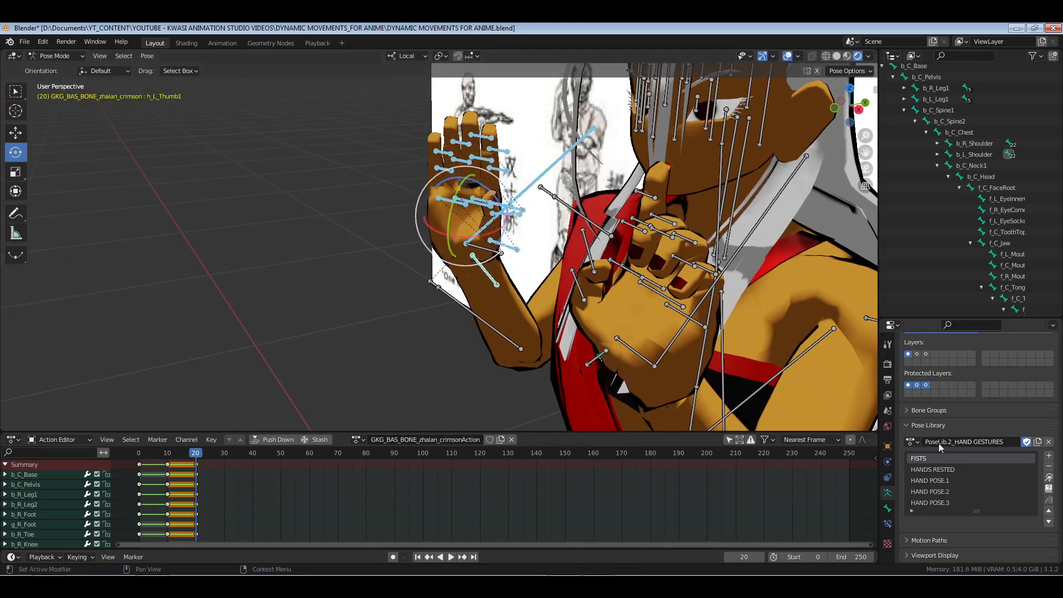
left_click(1048, 479)
middle_click_drag(494, 166, 319, 314)
key("alt+a")
scroll(411, 306, "up", 3)
key("ctrl+s")
Straighten the left index finger out of the fist by clearing the rotation of its base and upper bones.
left_click(410, 307)
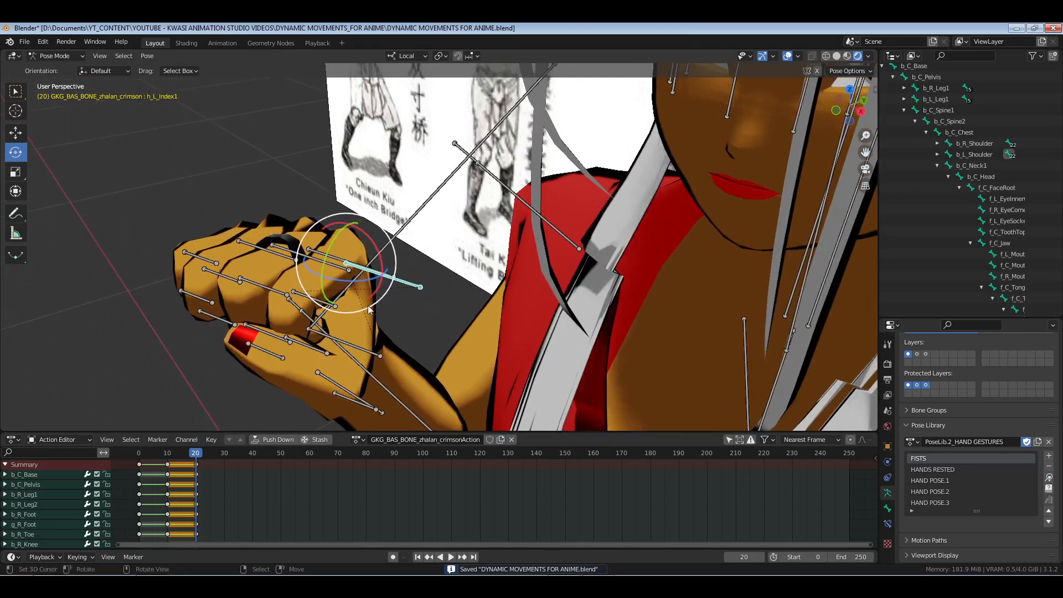
left_click_drag(369, 309, 354, 260)
left_click(313, 214)
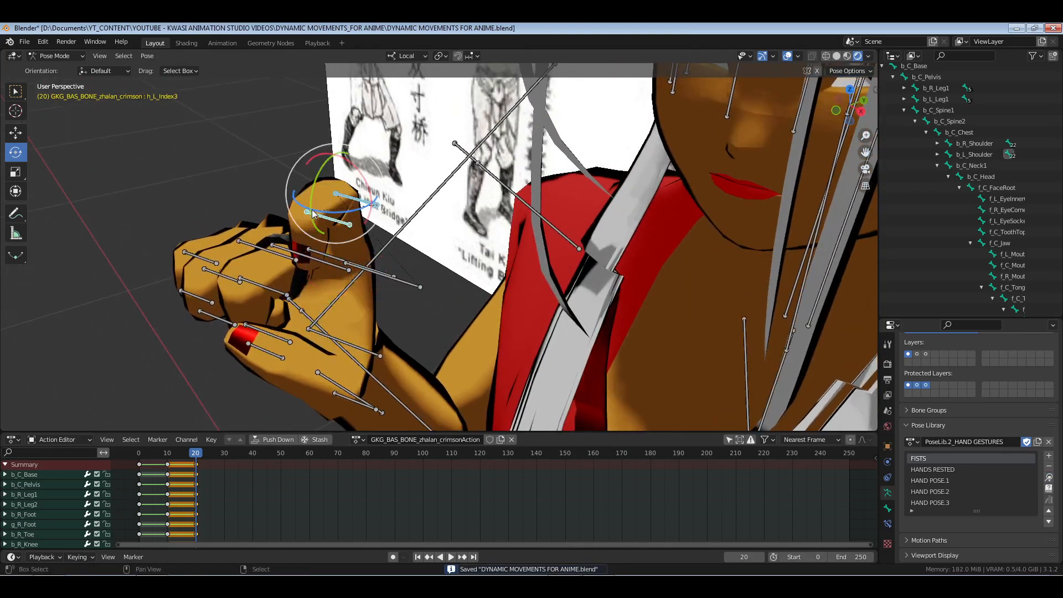
right_click(313, 214, "shift")
right_click(313, 214, "shift")
left_click_drag(313, 215, 321, 160)
Rotate the base bones of the left middle, ring and pinky fingers together to half-curl them like the right hand.
scroll(304, 243, "down", 2)
middle_click_drag(304, 242, 317, 277)
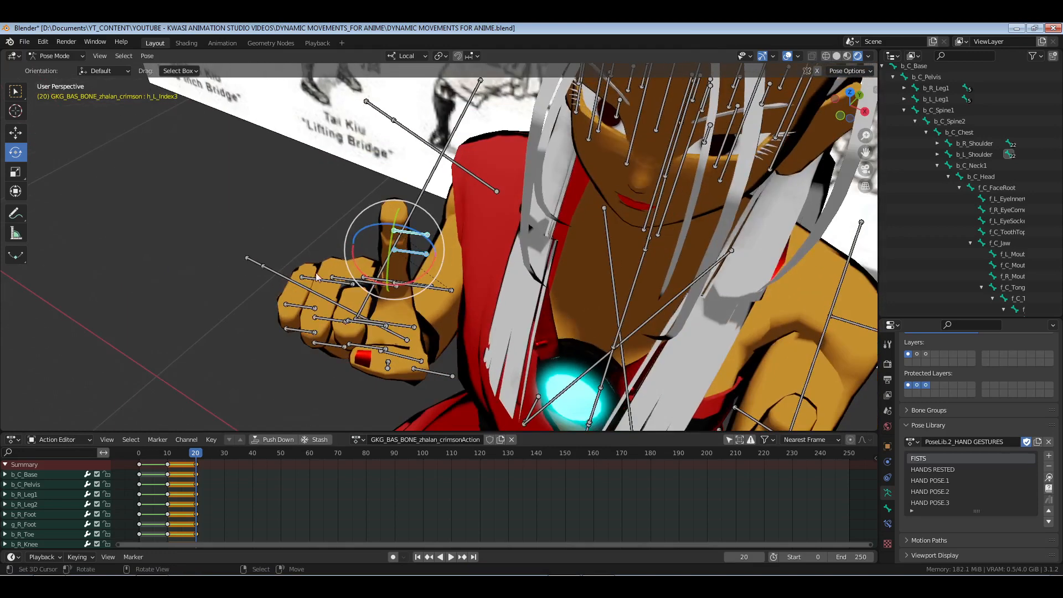
right_click(336, 280, "shift")
right_click(362, 281, "shift")
key("alt+a")
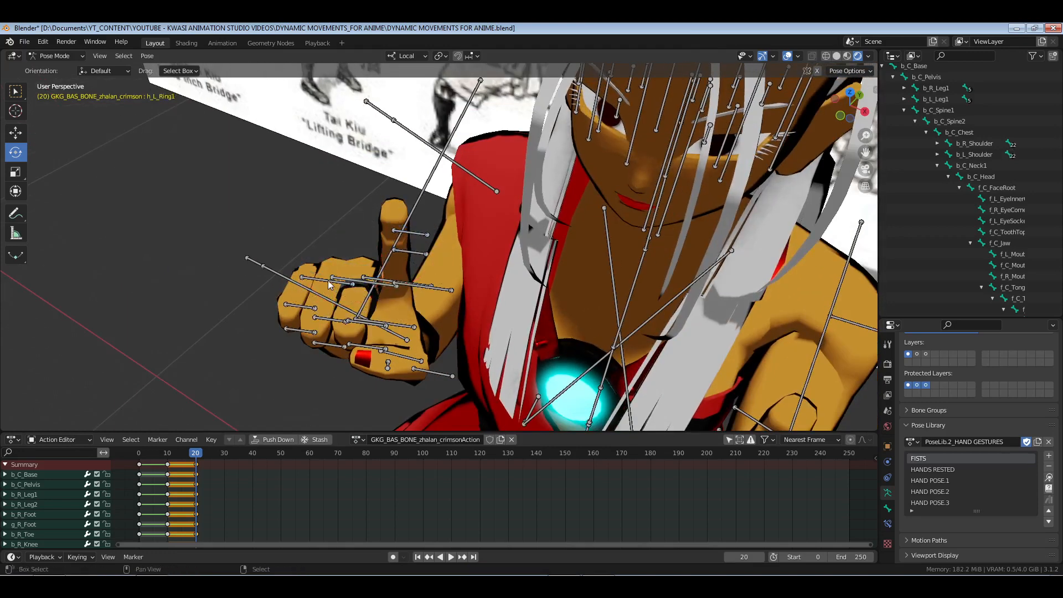
right_click(327, 281, "shift")
right_click(367, 281, "shift")
right_click(376, 278, "shift")
left_click_drag(329, 252, 397, 380)
Select the left thumb's base bone for rotation.
middle_click_drag(396, 380, 422, 317)
right_click(419, 346)
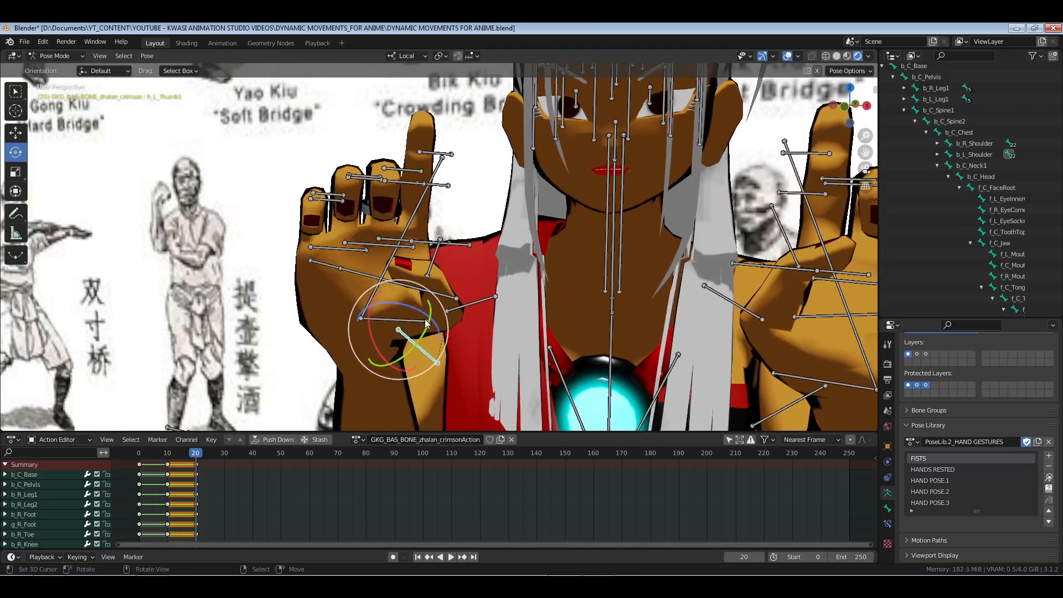
Rotate the h_L_Thumb1 bone to reposition the left thumb of the raised hand.
left_click_drag(419, 322, 440, 295)
scroll(573, 236, "down", 3)
scroll(573, 236, "down", 6)
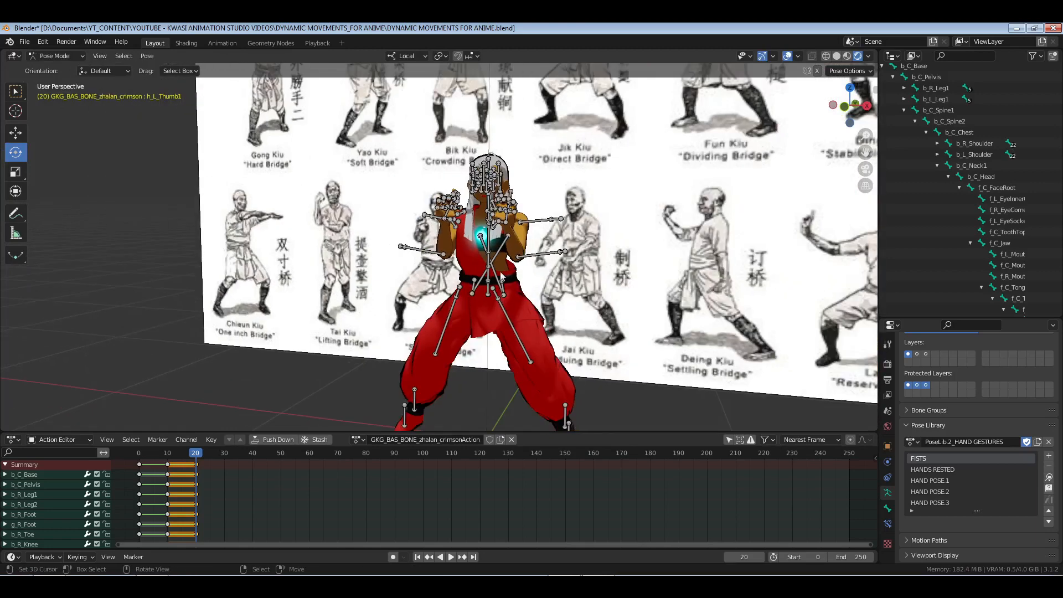
Move the b_C_Pelvis bone downward in the front view to lower the character's stance.
key("KP_1")
middle_click_drag(596, 254, 559, 249, "shift")
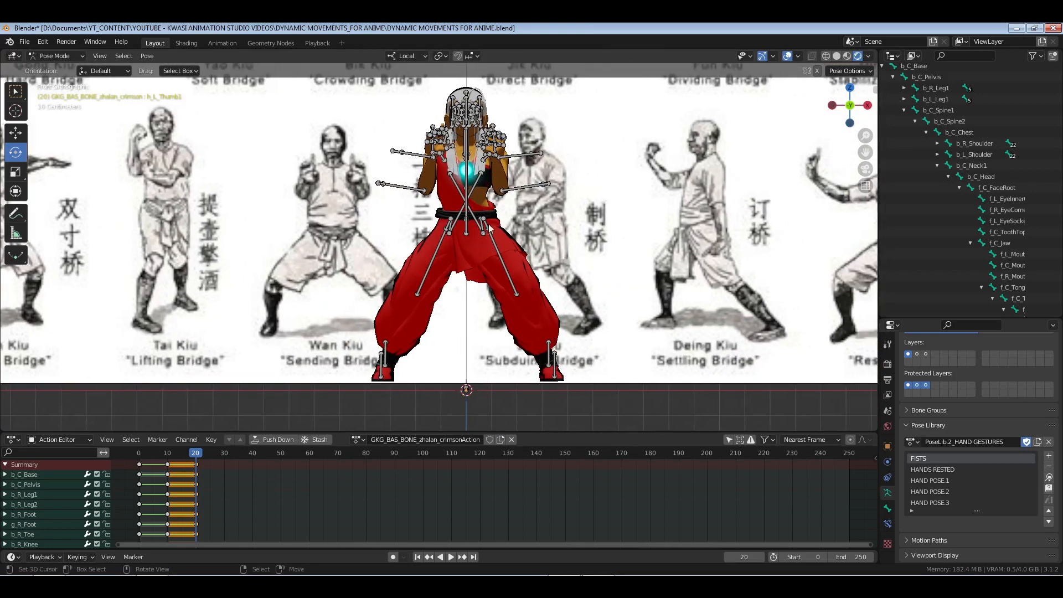
right_click(466, 230)
left_click(19, 137)
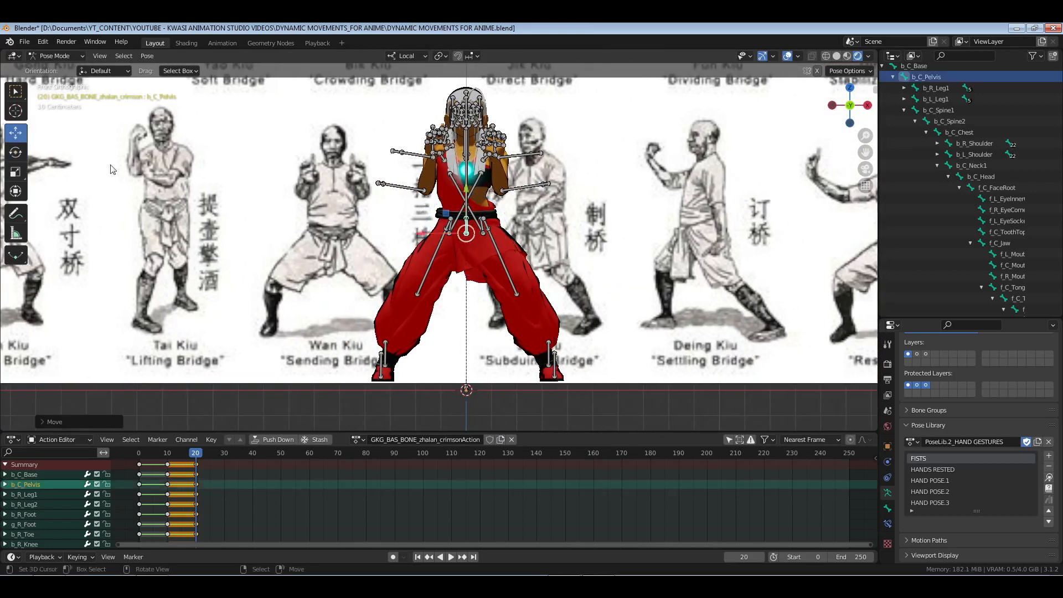
left_click_drag(466, 195, 471, 282)
Try to rotate the right upper arm alone in the side view using the Local orientation.
middle_click_drag(471, 282, 465, 245)
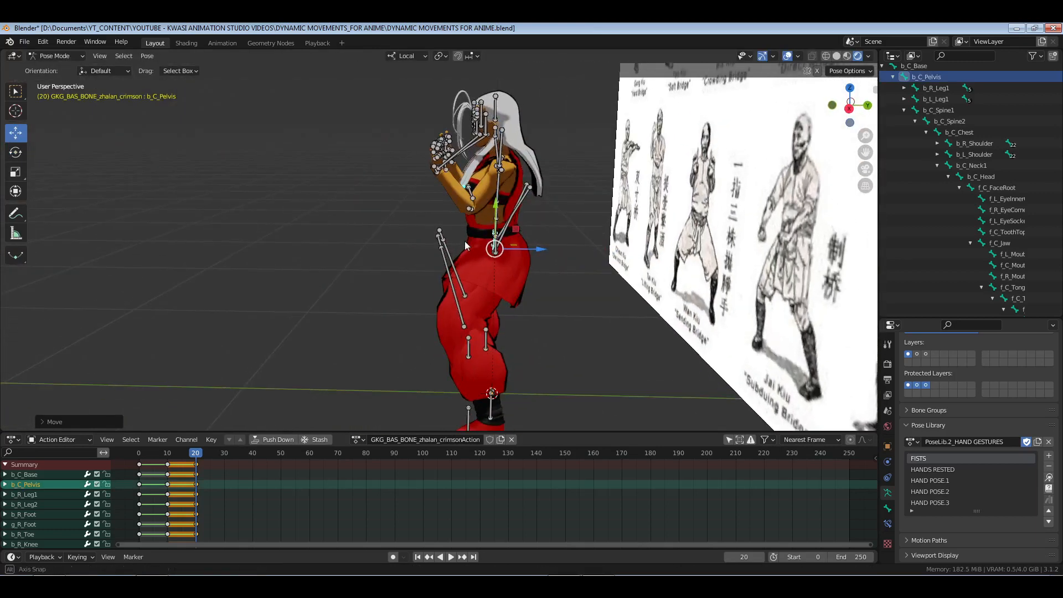
scroll(474, 238, "up", 4)
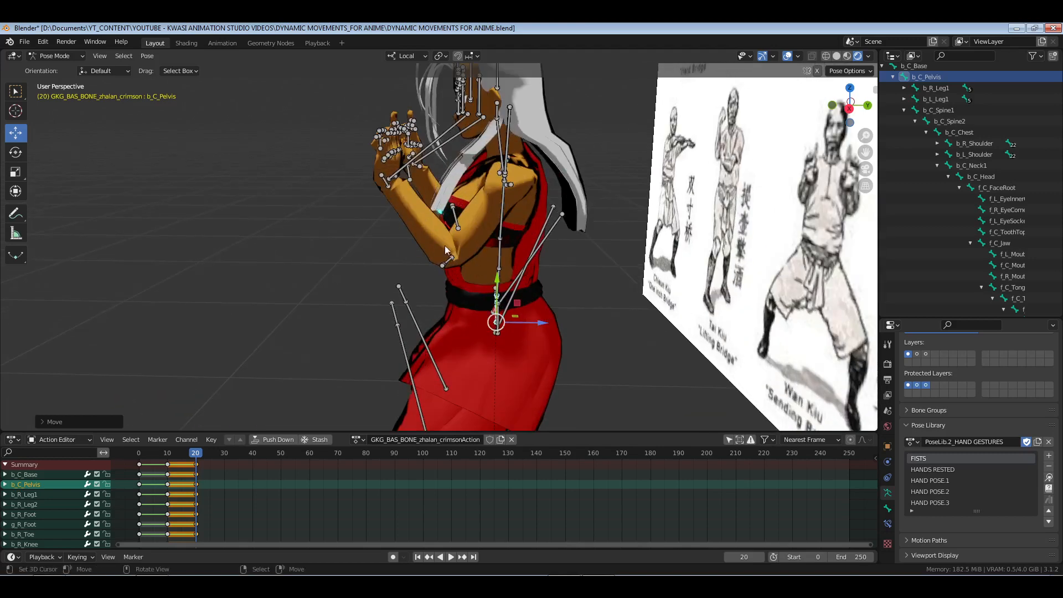
left_click(451, 266)
key("KP_3")
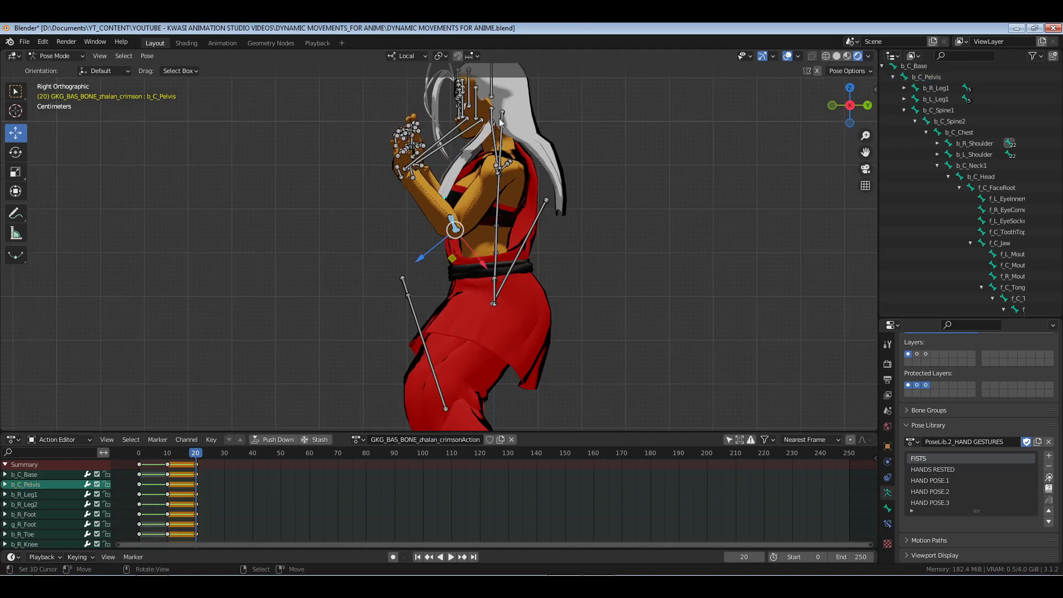
middle_click_drag(414, 241, 443, 250)
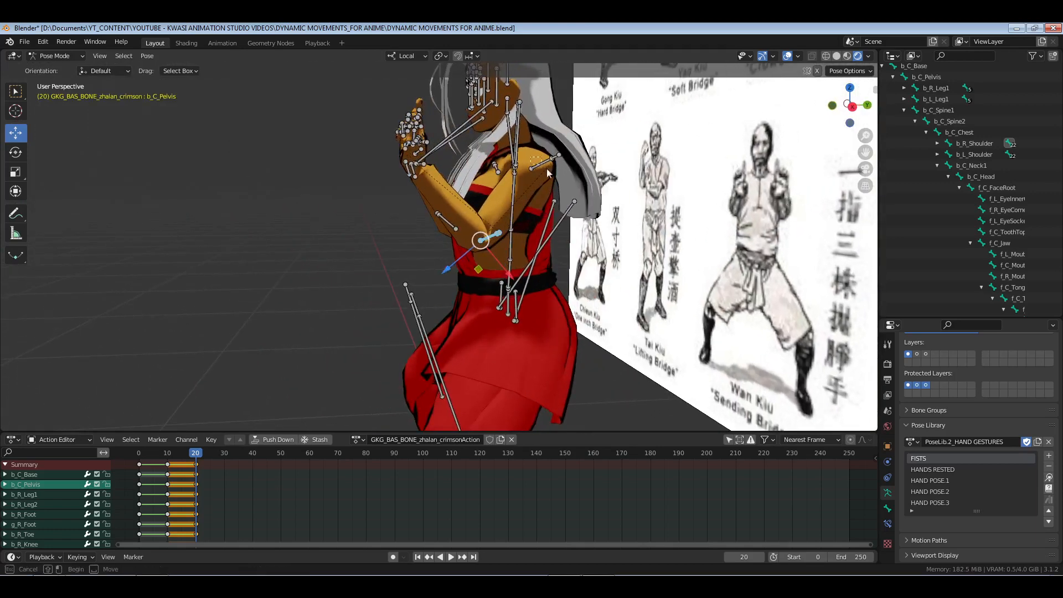
key("KP_3")
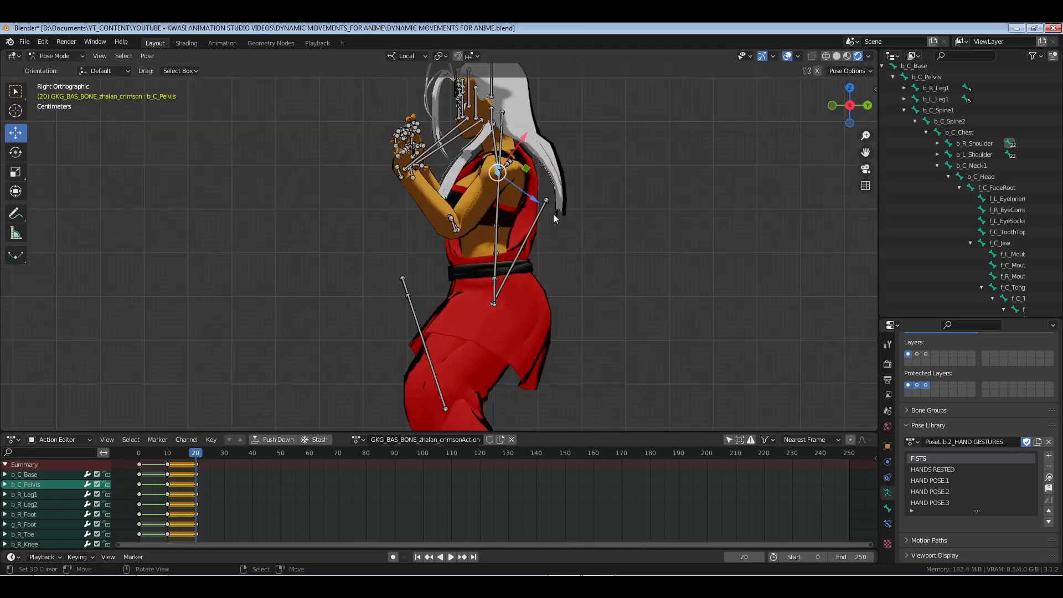
left_click(15, 153)
left_click_drag(520, 210, 546, 421)
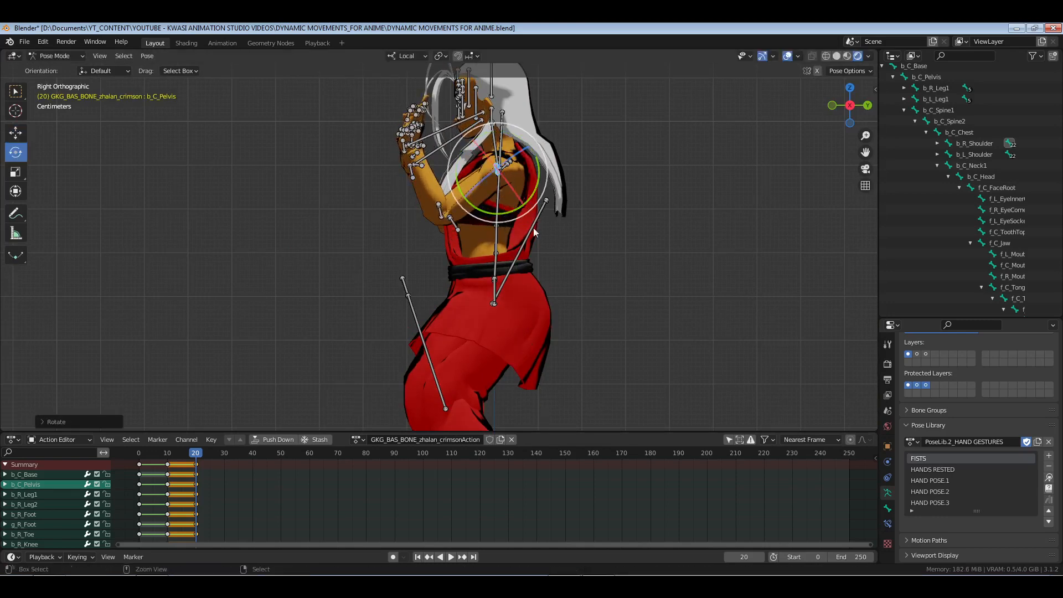
Select both upper arms, set the transform orientation to Global, and rotate them forward together in the side view.
middle_click_drag(356, 190, 466, 201)
left_click(403, 160, "shift")
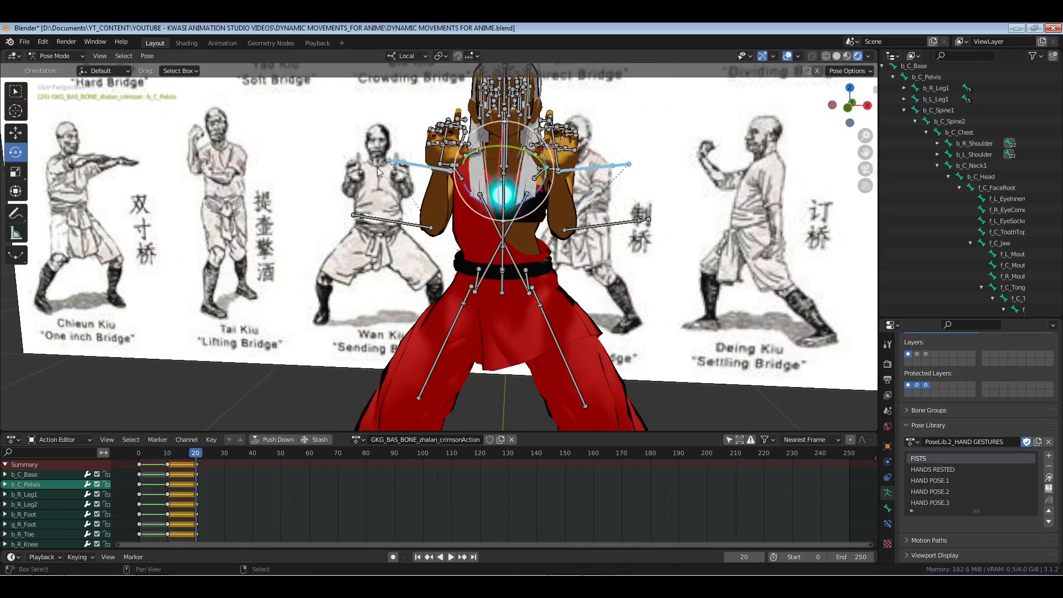
left_click(405, 56)
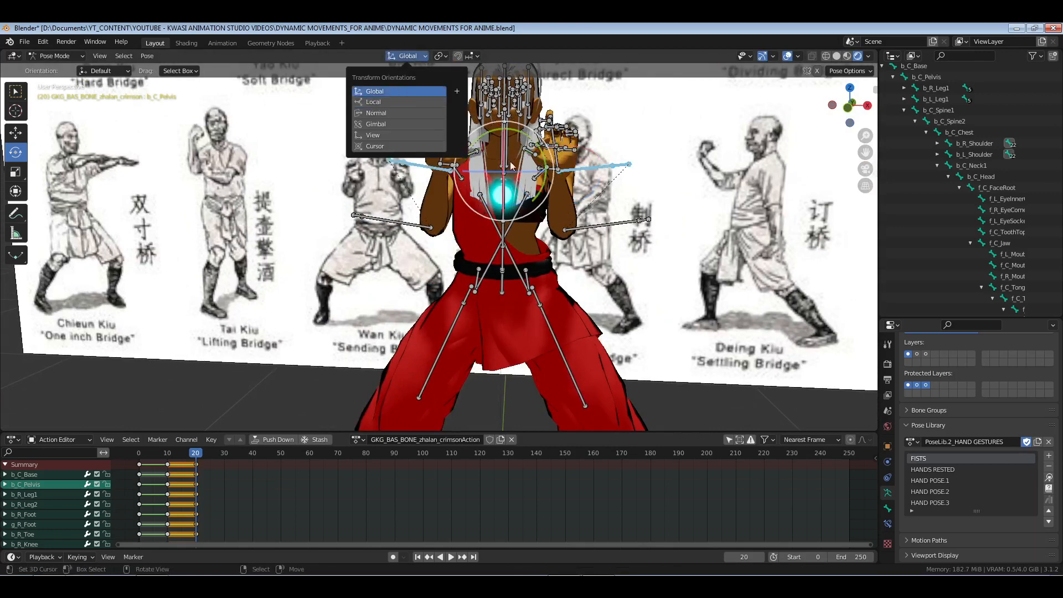
left_click(396, 90)
key("KP_3")
key("r")
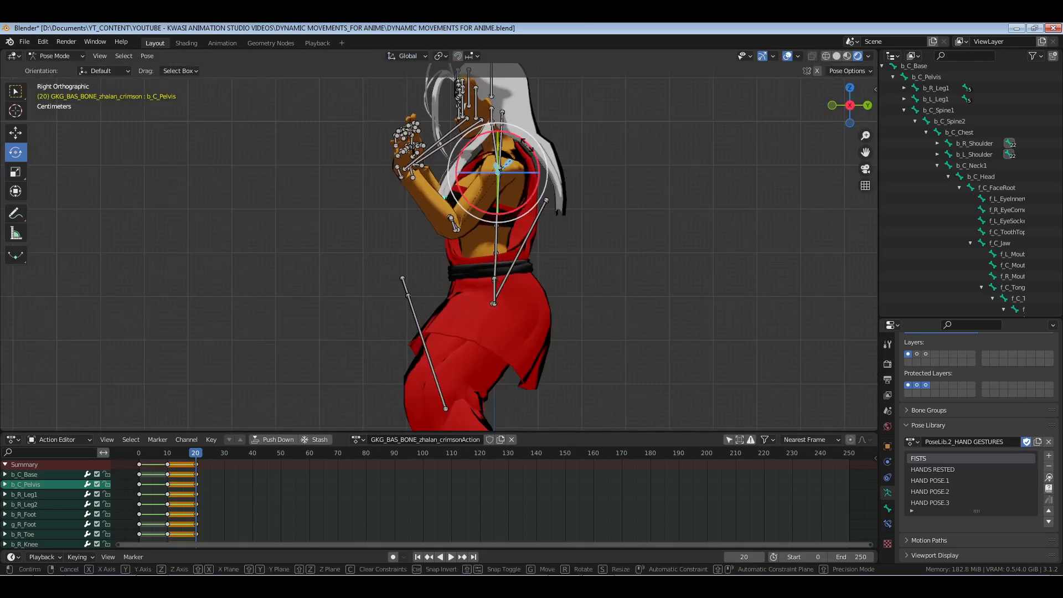
left_click_drag(537, 152, 539, 160)
Select both forearms and rotate them together in the side view so the hands extend away from the face.
middle_click_drag(380, 254, 505, 278)
right_click(606, 212)
right_click(381, 217)
key("KP_3")
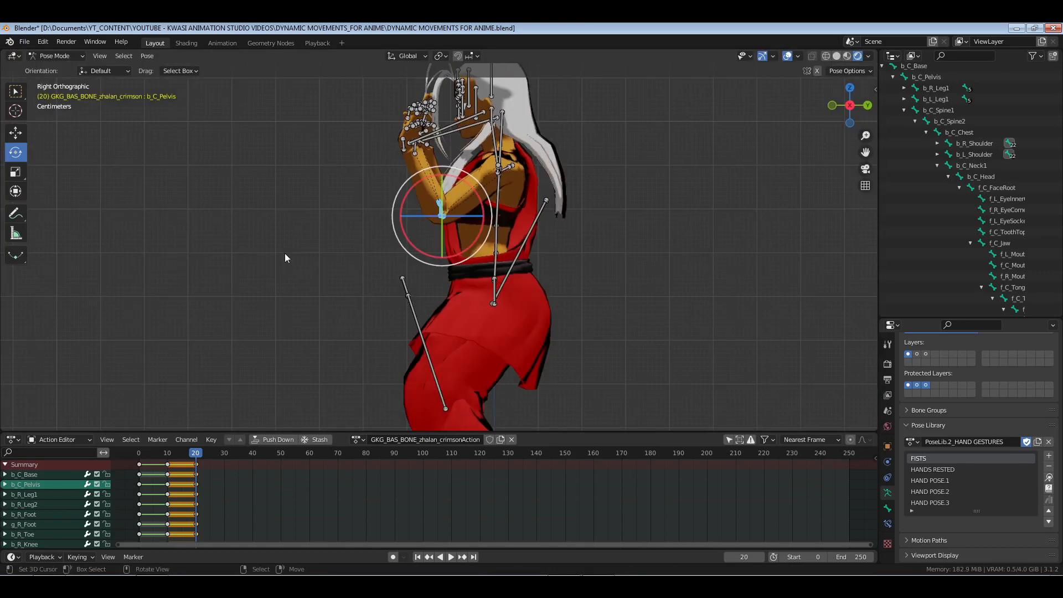
left_click_drag(472, 188, 447, 177)
Select b_R_Shoulder and b_L_Shoulder and rotate them together in the side view, fine-tuning the angle against the reference stance.
left_click(978, 144)
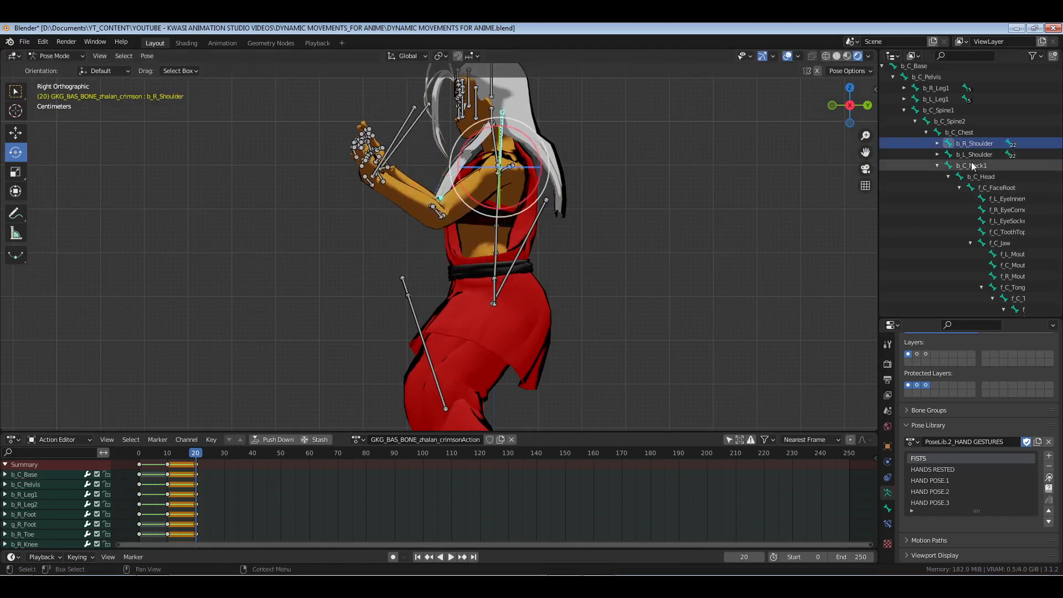
left_click(970, 155, "ctrl")
left_click_drag(540, 149, 539, 140)
key("KP_1")
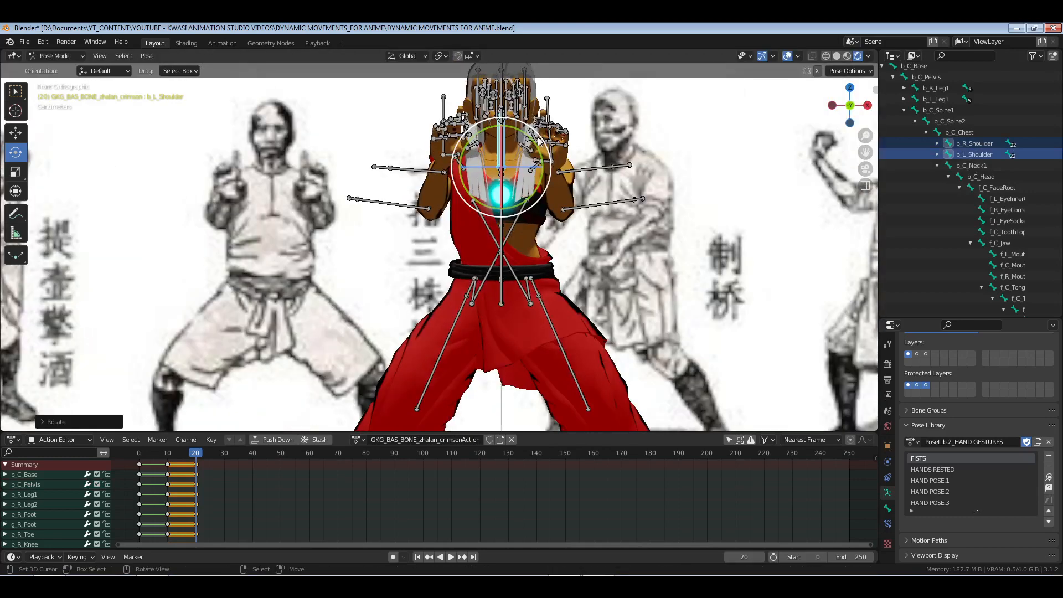
scroll(601, 151, "down", 3)
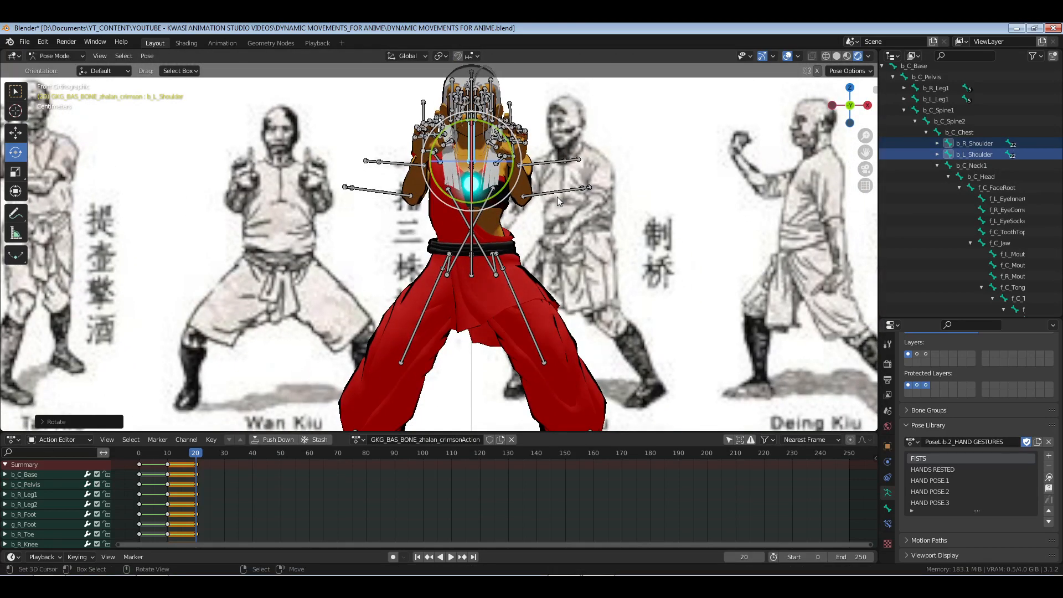
key("KP_3")
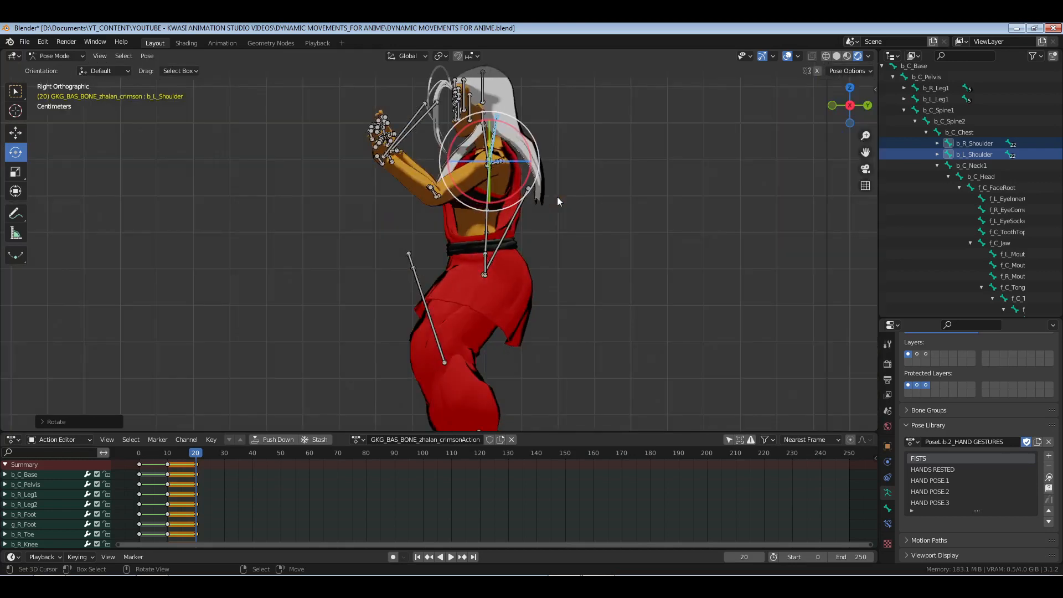
left_click_drag(521, 133, 516, 133)
Rotate the left forearm slightly in the side view.
middle_click_drag(396, 189, 504, 154)
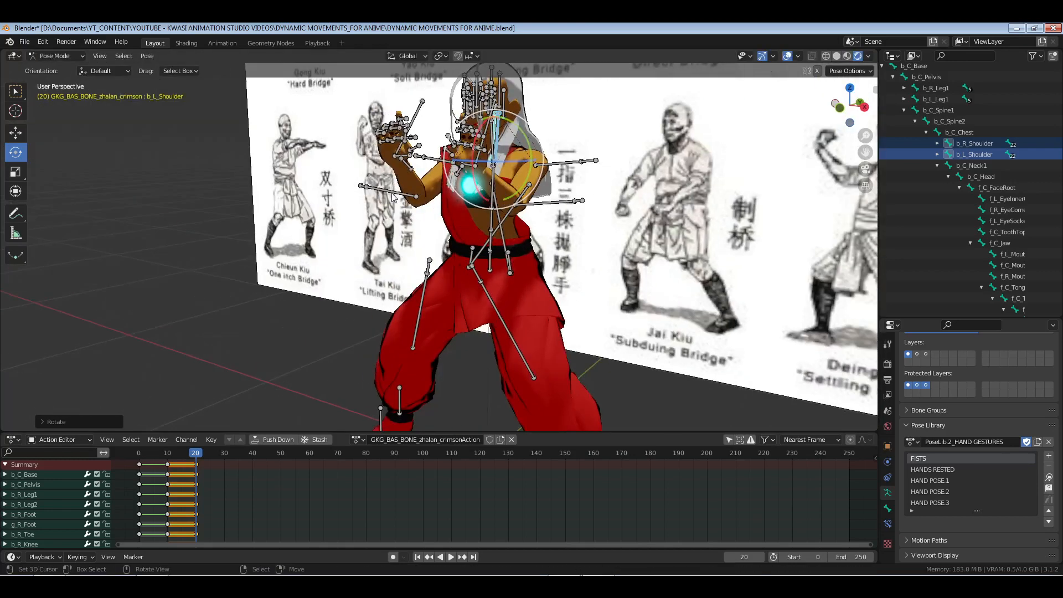
right_click(393, 194)
key("KP_3")
left_click_drag(453, 170, 459, 164)
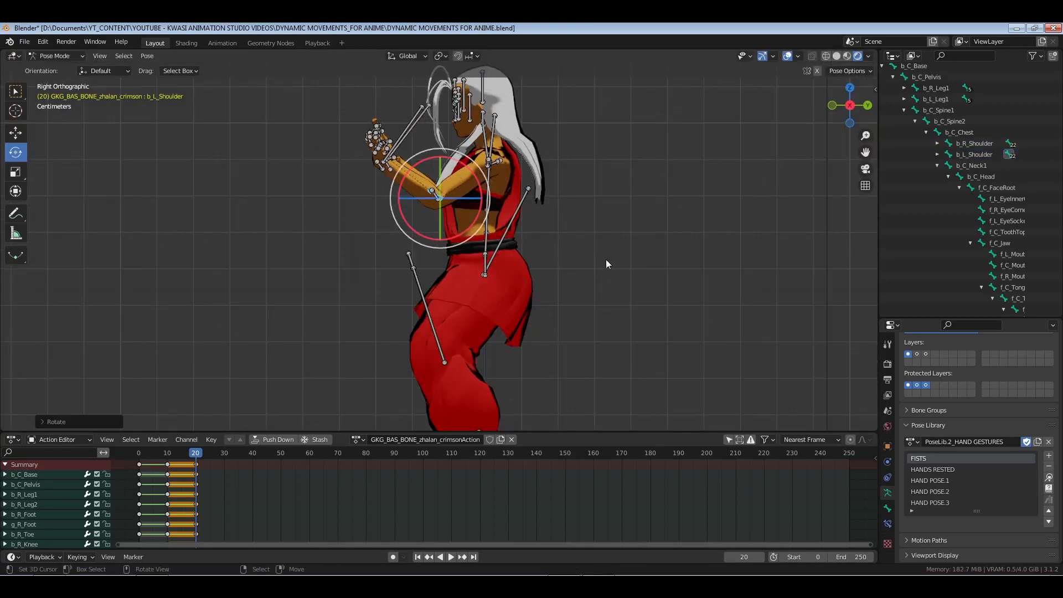
Deselect all bones and save the file.
key("alt+a")
key("ctrl+s")
middle_click_drag(361, 246, 542, 265)
scroll(516, 251, "down", 3)
scroll(550, 261, "up", 3)
key("KP_1")
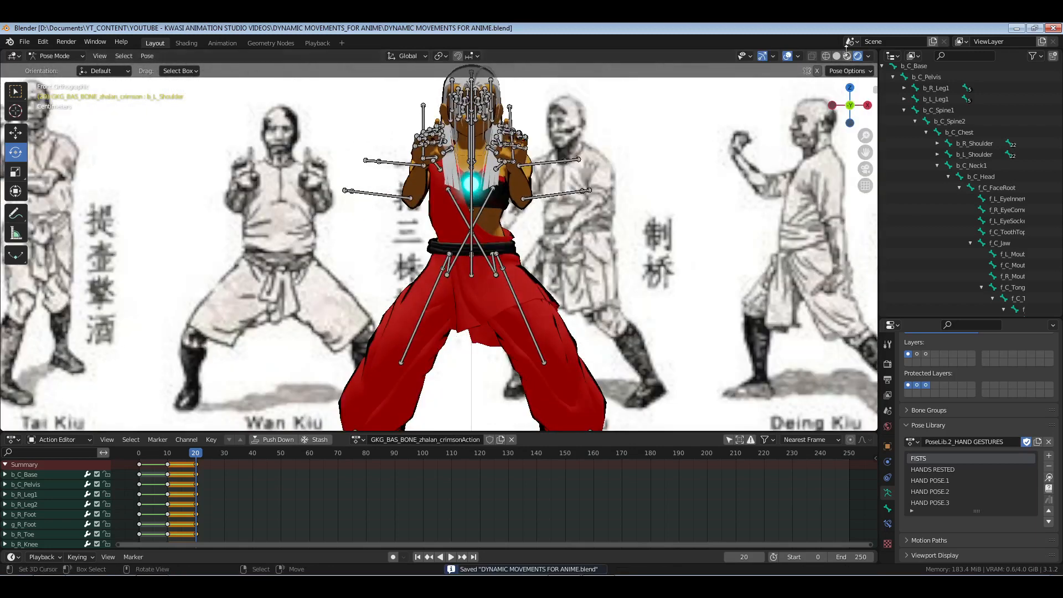
Examine the character's front pose with the viewport overlays hidden, and show the overlays again.
left_click(787, 56)
scroll(535, 224, "down", 3)
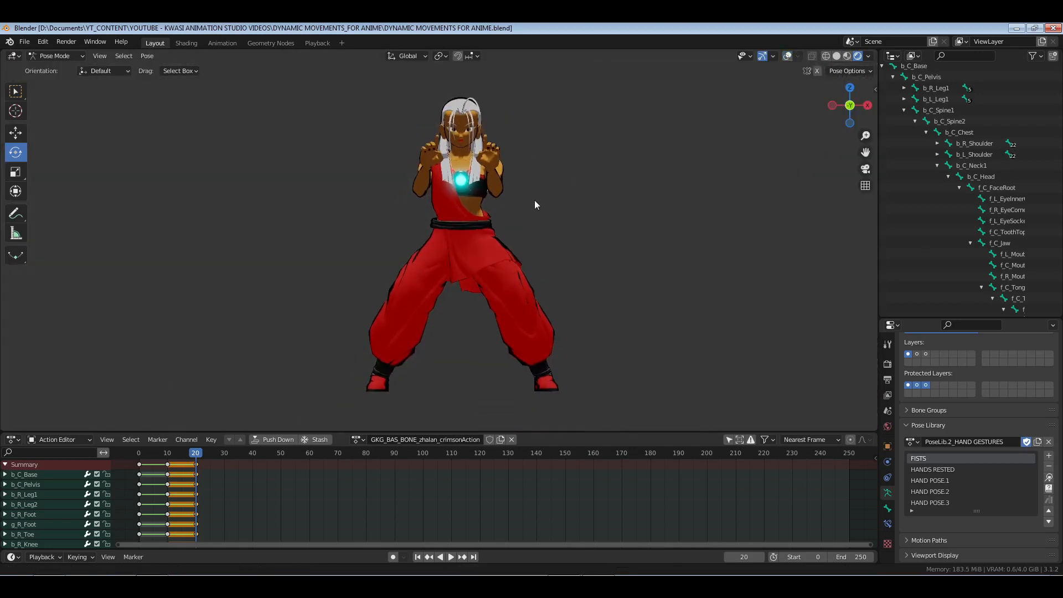
scroll(534, 205, "up", 1)
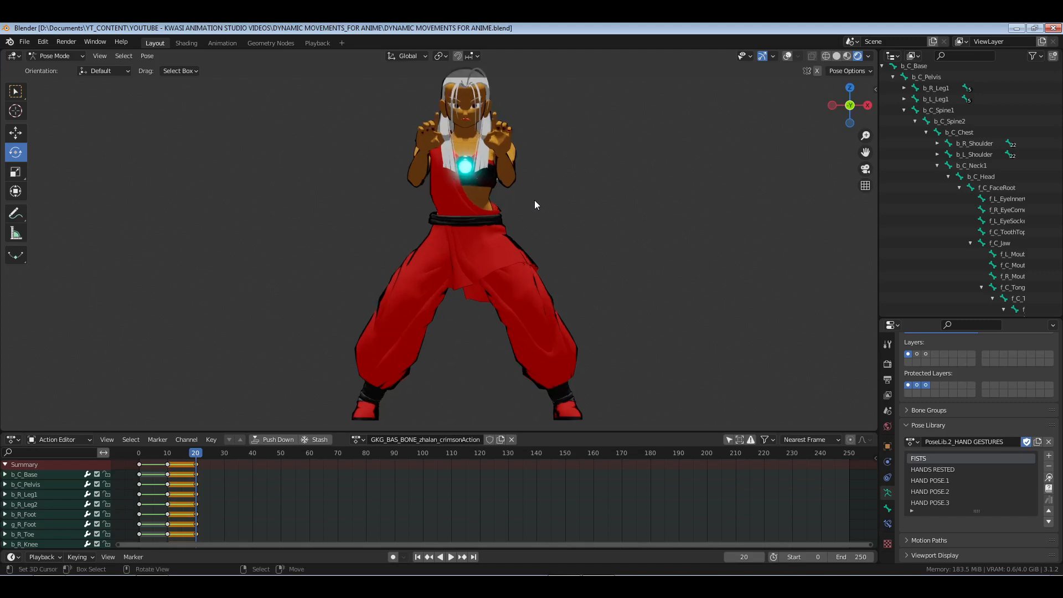
scroll(535, 204, "up", 2)
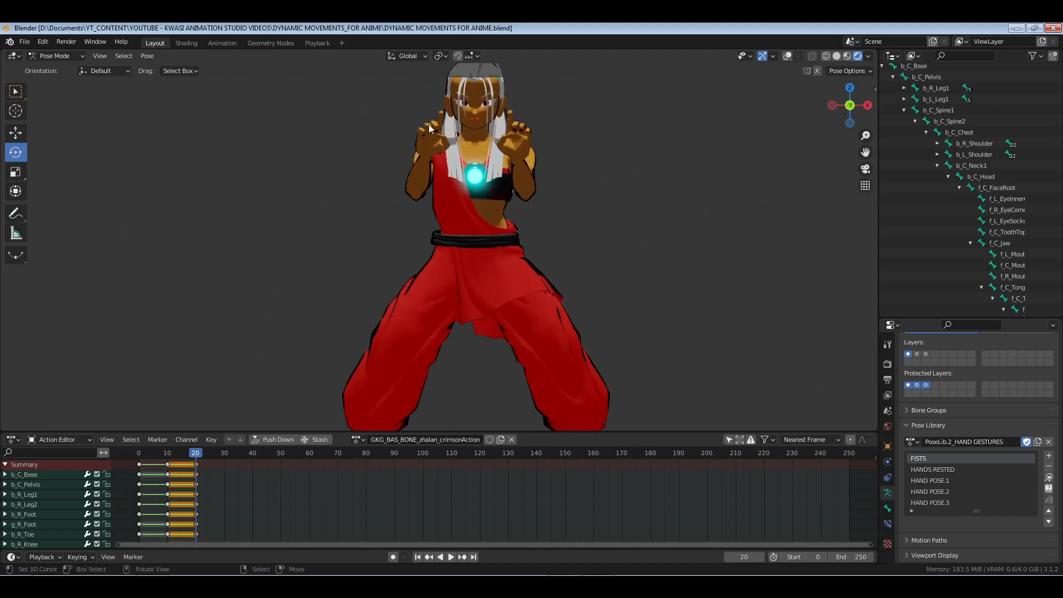
left_click(787, 56)
Rotate the b_L_Hand bone in the front view and refine its angle with a trackball rotation.
scroll(451, 173, "up", 3)
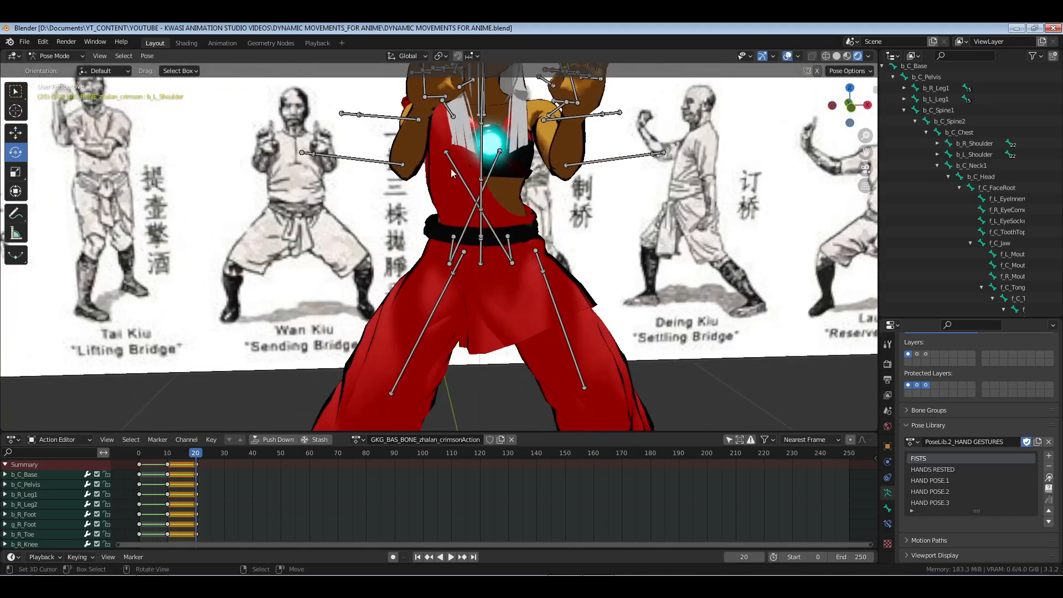
left_click(436, 108)
key("KP_1")
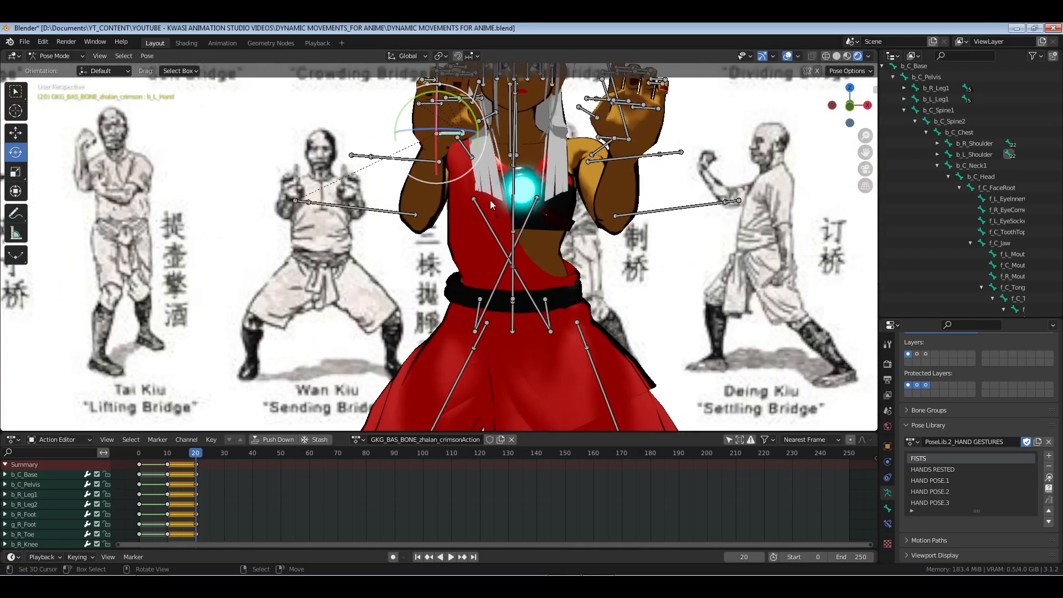
scroll(490, 201, "up", 2)
left_click_drag(476, 133, 475, 127)
key("r")
key("r")
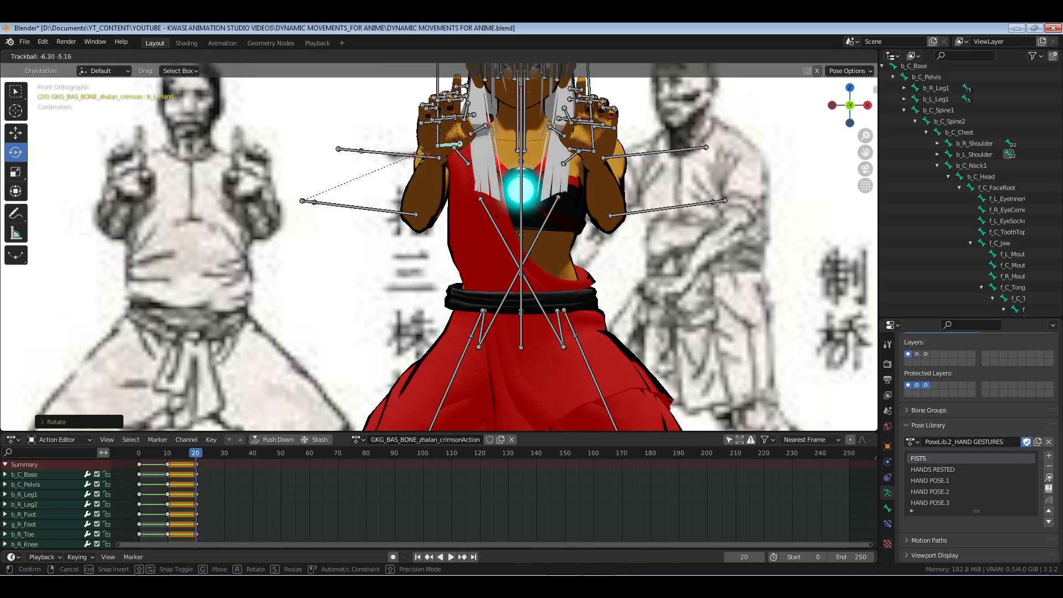
left_click(421, 158)
Select the left forearm at the elbow and adjust its rotation from the side.
middle_click_drag(422, 158, 539, 194)
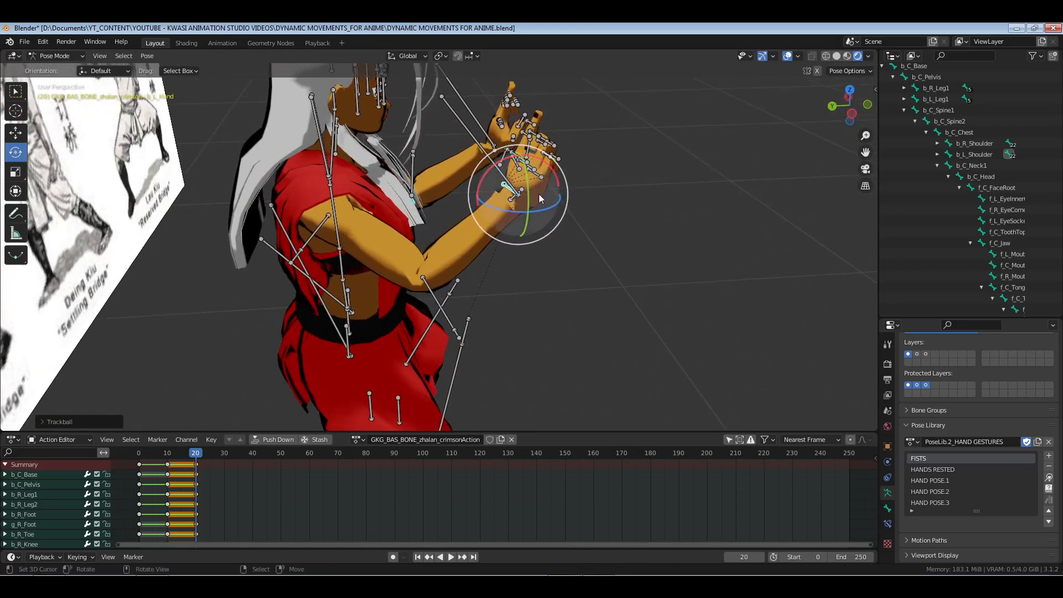
middle_click_drag(451, 165, 474, 199)
left_click(433, 256)
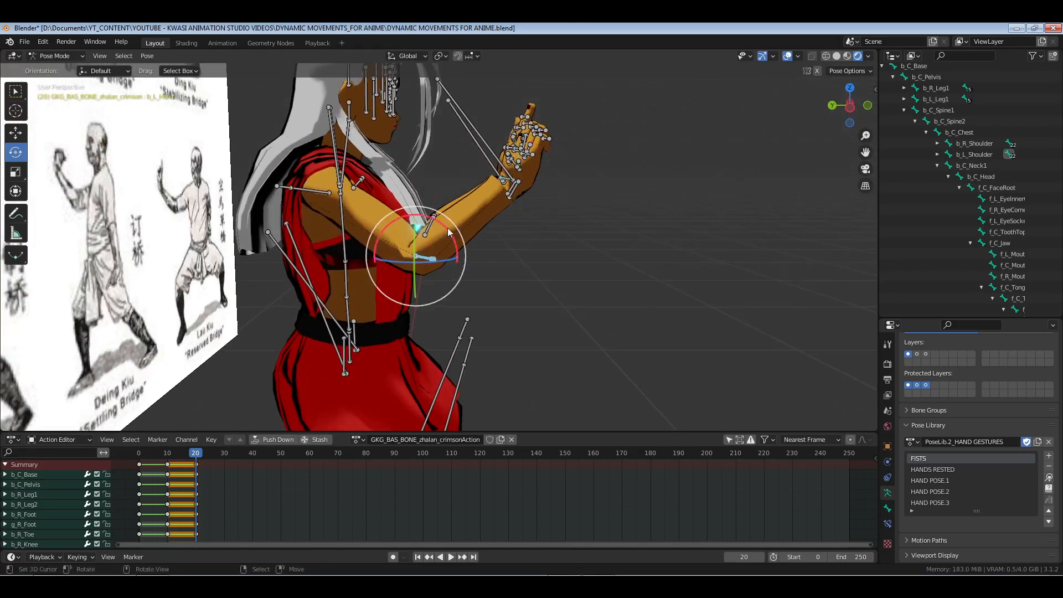
left_click_drag(438, 254, 448, 221)
left_click(576, 223)
Save the file, and insert a keyframe for all bones at frame 20.
scroll(593, 224, "down", 3)
key("ctrl+s")
middle_click_drag(647, 228, 522, 234)
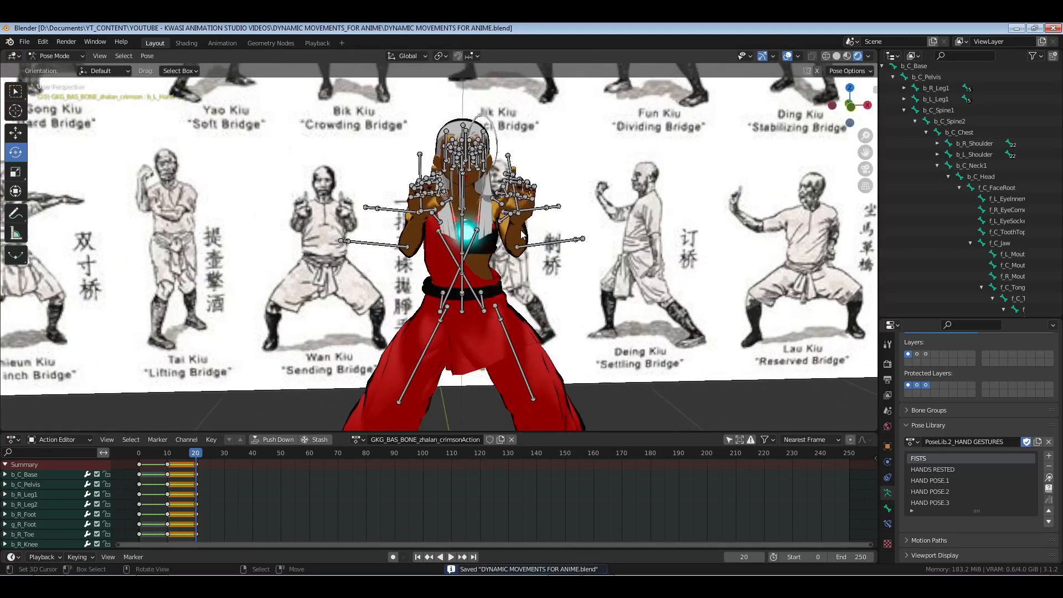
key("a")
key("i")
left_click(520, 233)
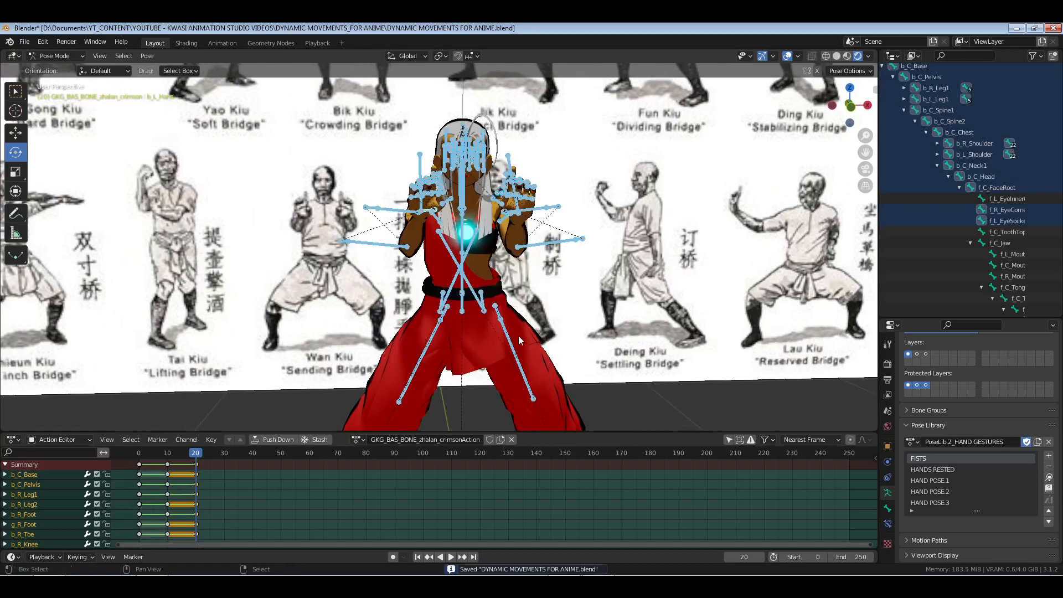
Hide the viewport overlays and preview the animation from frame 0.
left_click(134, 455)
scroll(400, 310, "down", 2)
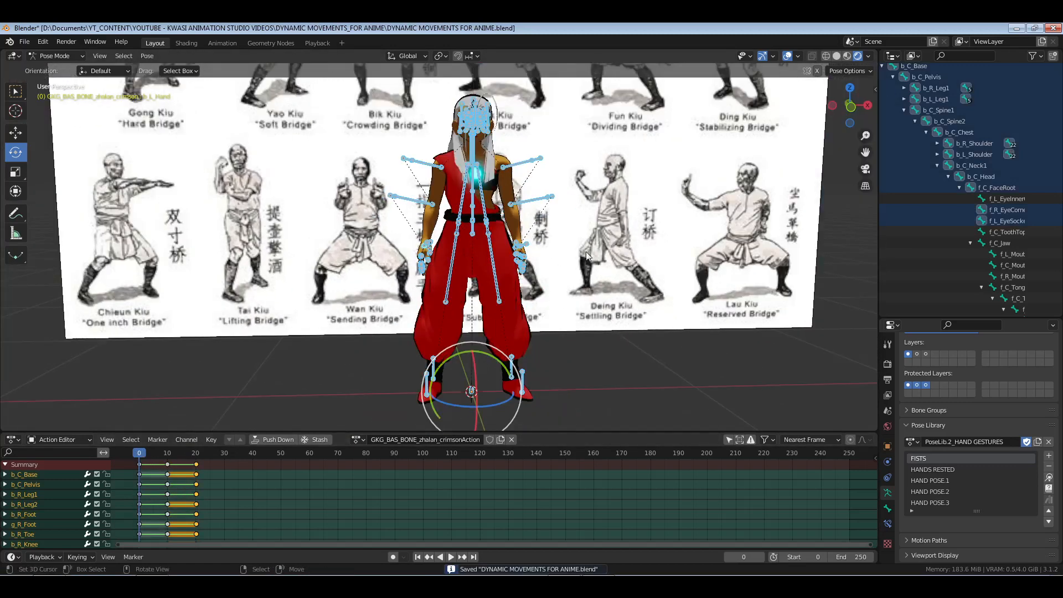
left_click(790, 55)
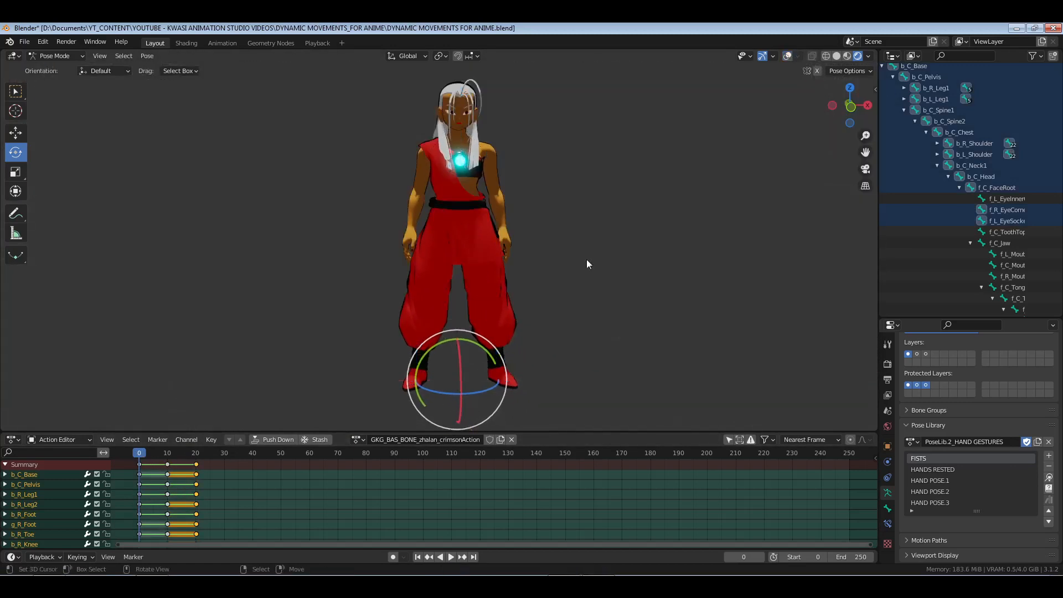
key("space")
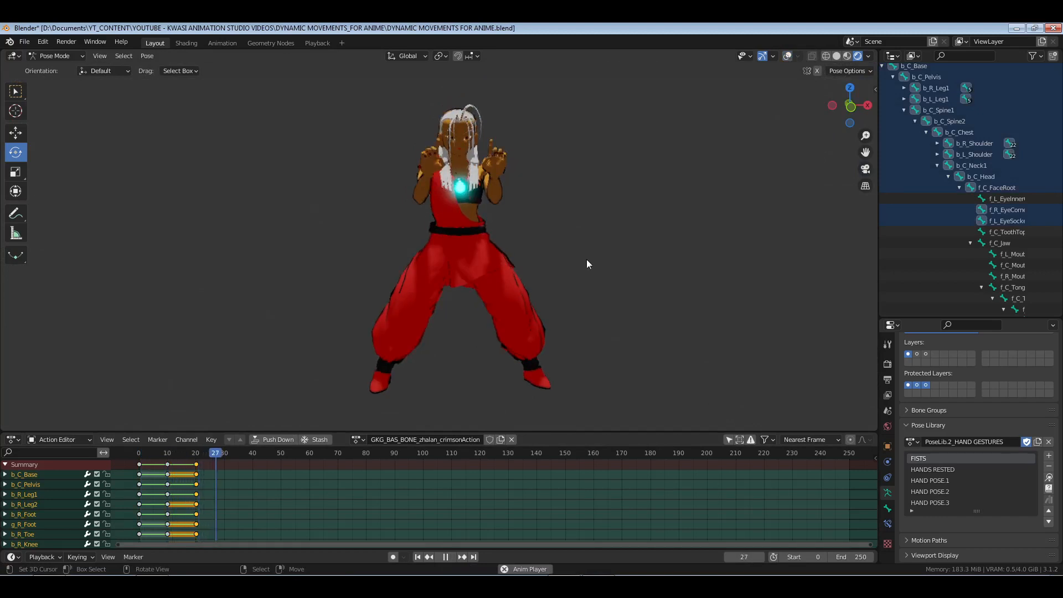
key("space")
Replay the animation from frame 10, and set the current frame to 30.
left_click(168, 456)
key("space")
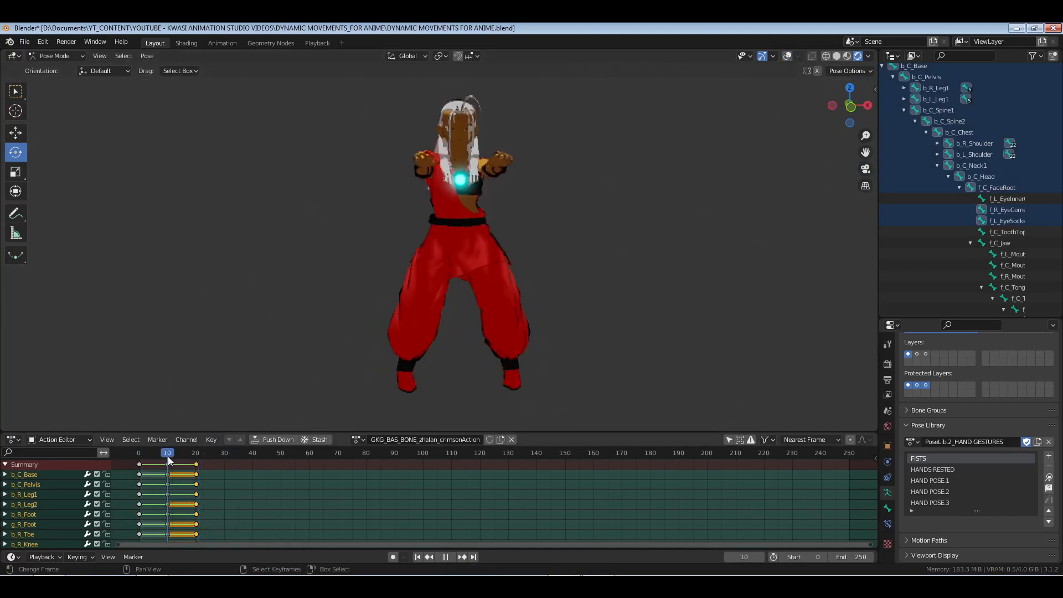
left_click_drag(187, 457, 224, 463)
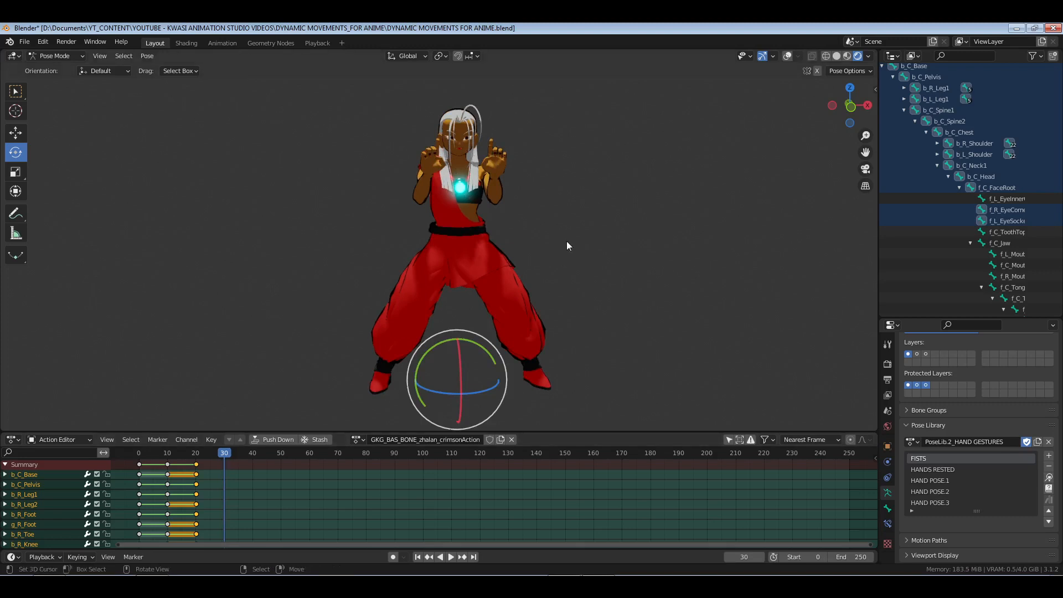
Show the viewport overlays again, deselect all bones, save the file, and frame the character against the stance chart.
left_click(787, 57)
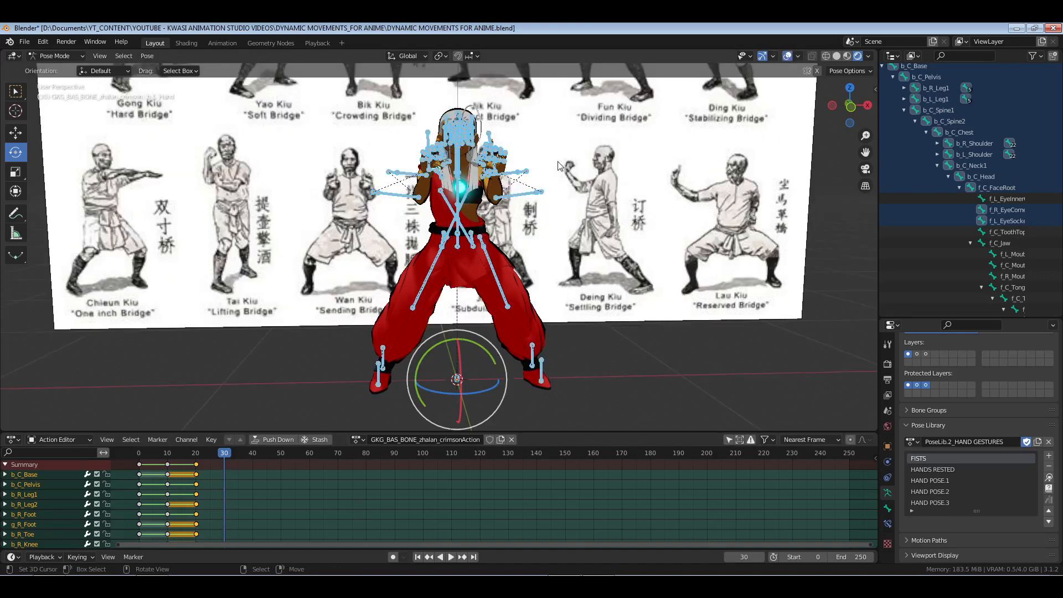
scroll(593, 203, "down", 2)
middle_click_drag(603, 202, 505, 311)
key("alt+a")
key("ctrl+s")
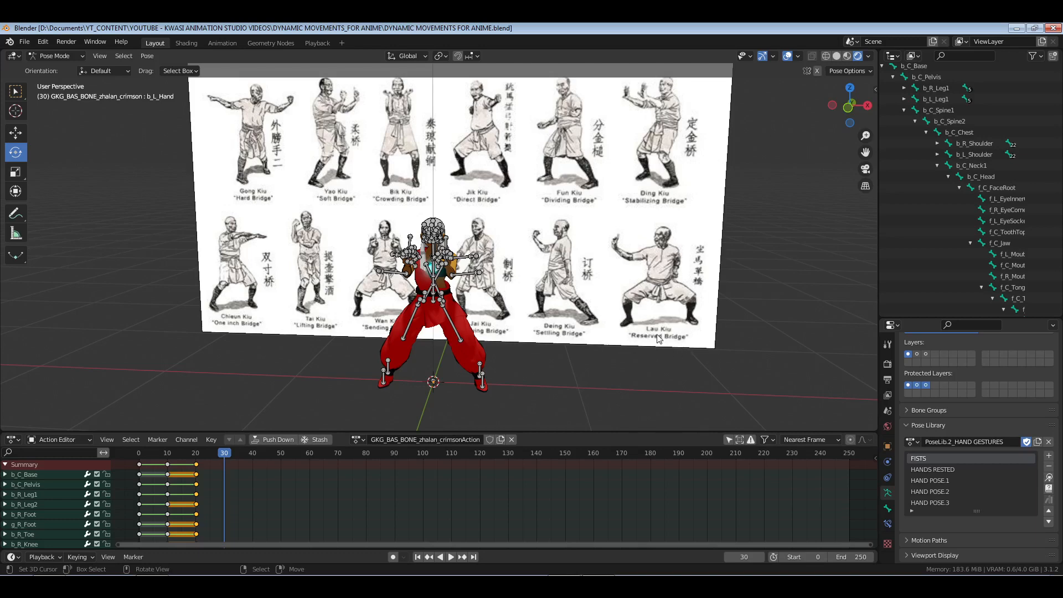
middle_click_drag(540, 337, 537, 314, "shift")
scroll(537, 314, "up", 2)
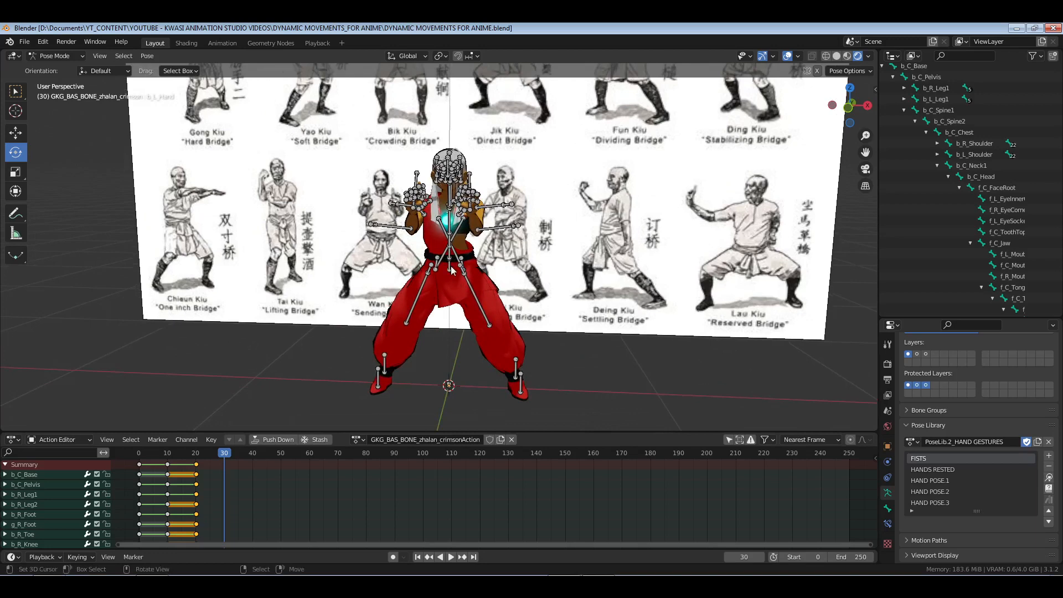
Copy all bones' keyframes from frame 0 to frame 30 and insert a keyframe there for the whole rig.
key("a")
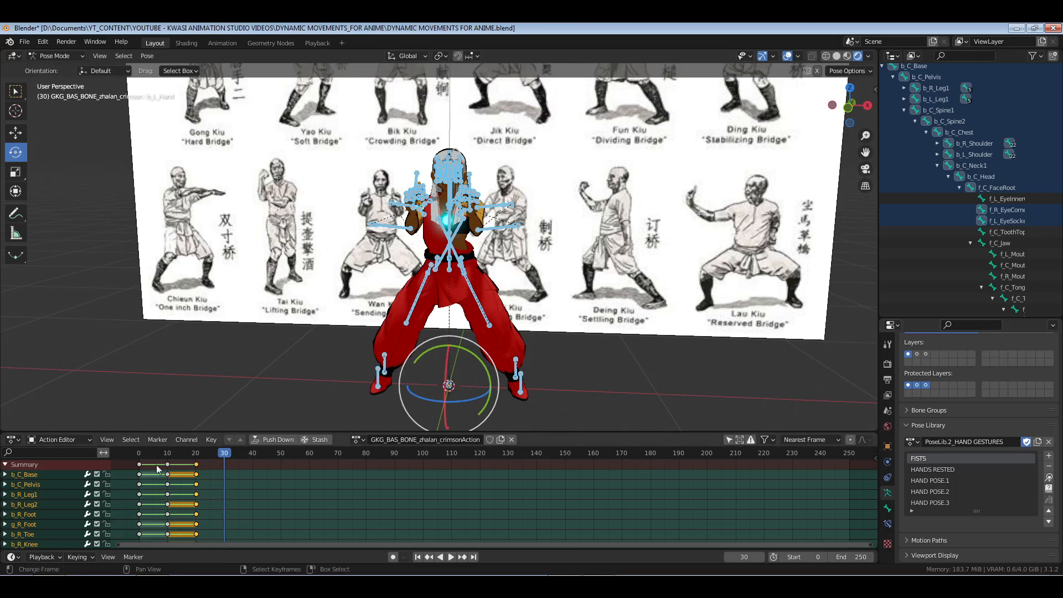
left_click(139, 468)
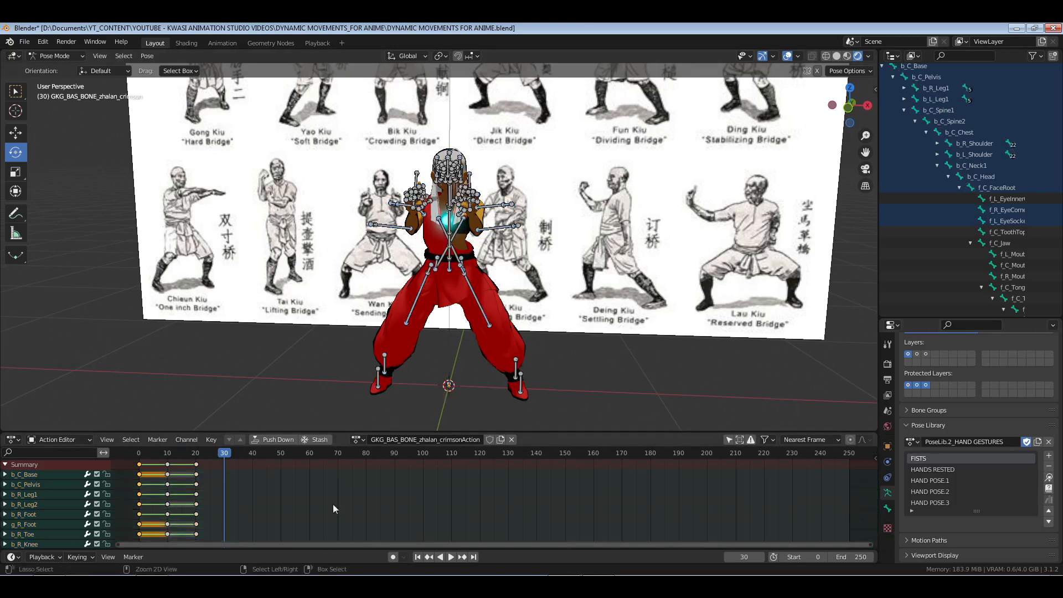
key("ctrl+v")
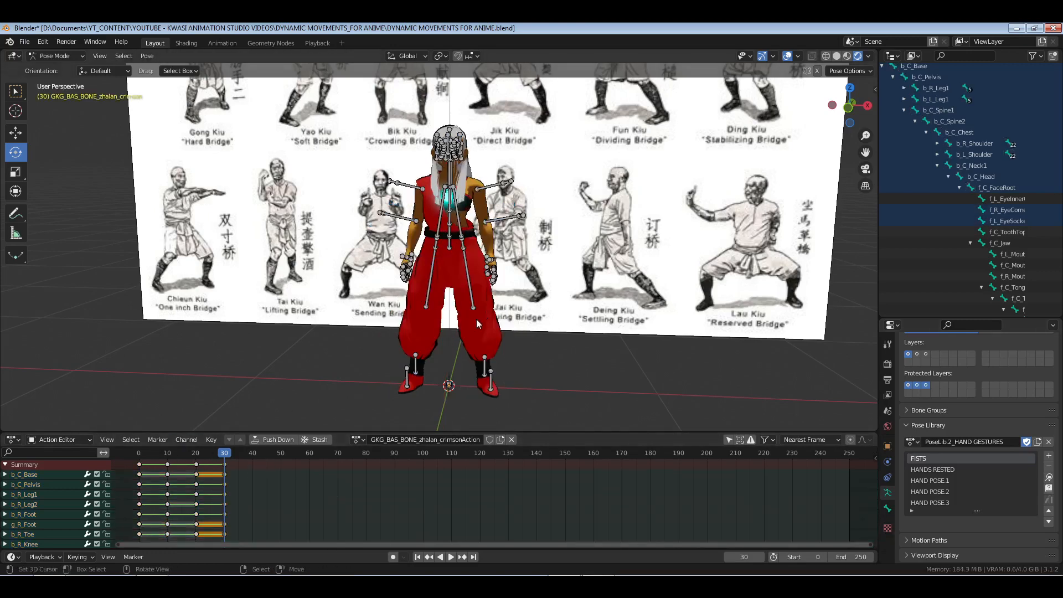
key("a")
key("i")
left_click(557, 306)
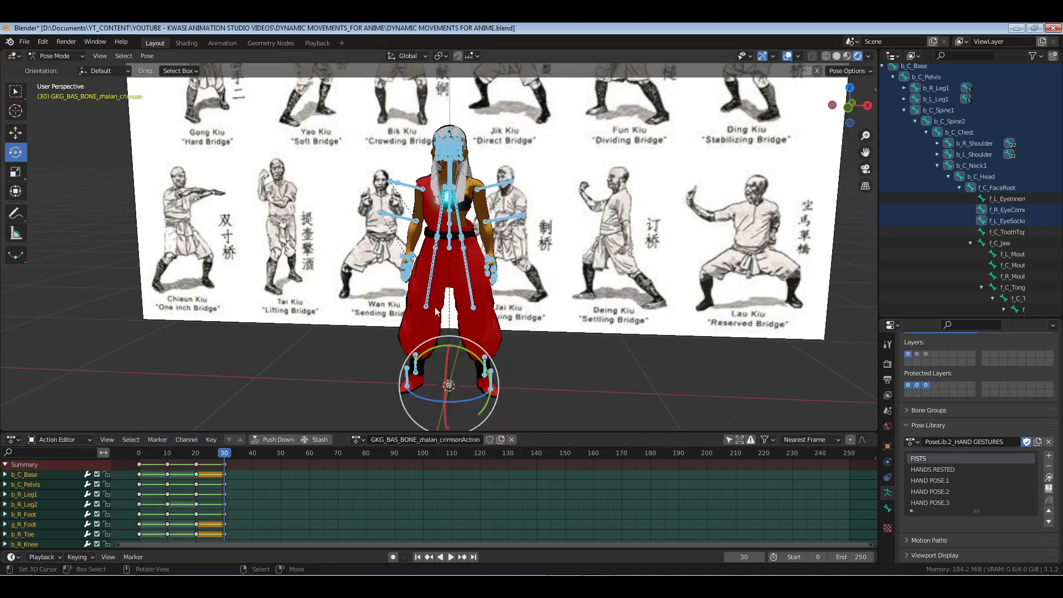
Deselect all bones, set the current frame to 20, and limit the action channels to selected bones only.
middle_click_drag(434, 307, 470, 311)
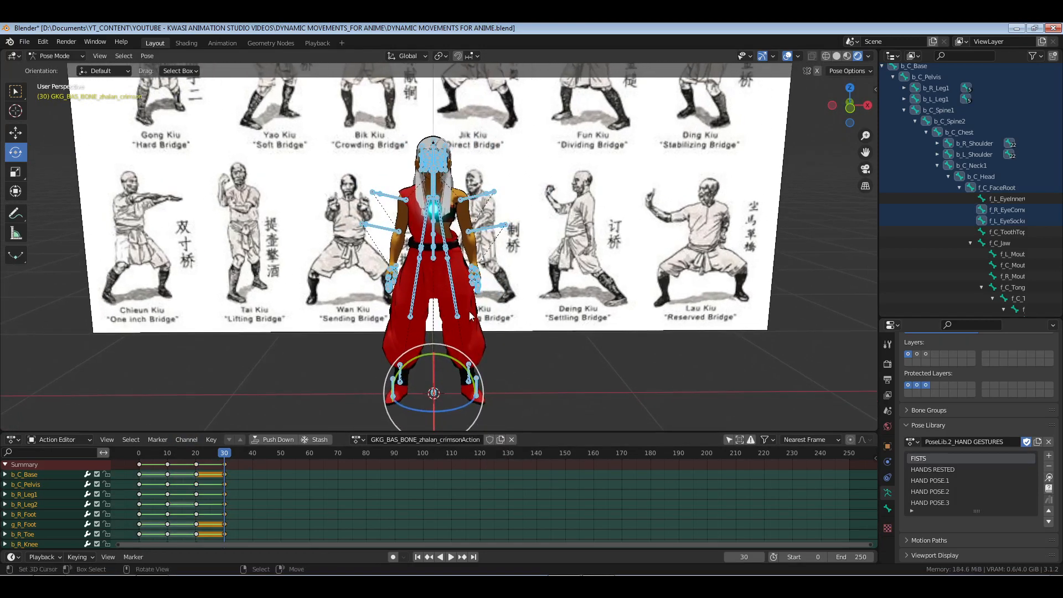
key("alt+a")
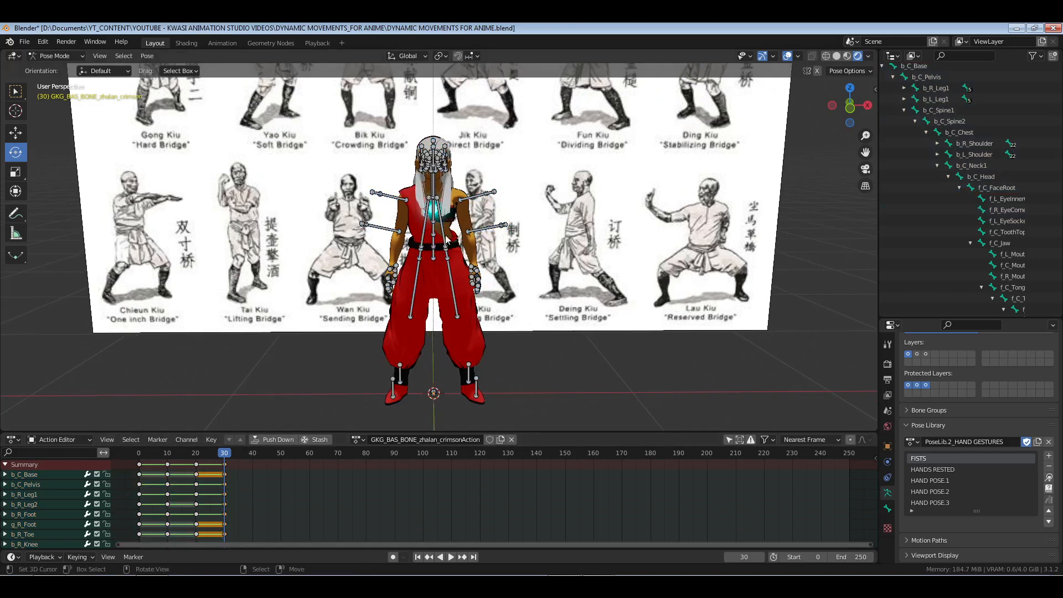
left_click(197, 457)
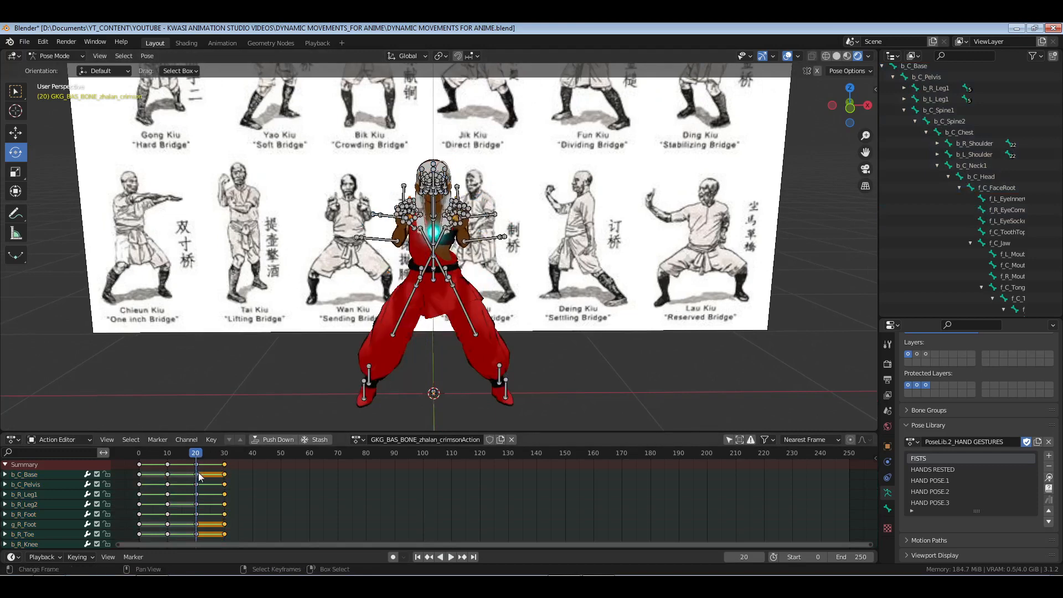
scroll(473, 305, "up", 1)
scroll(470, 300, "up", 2)
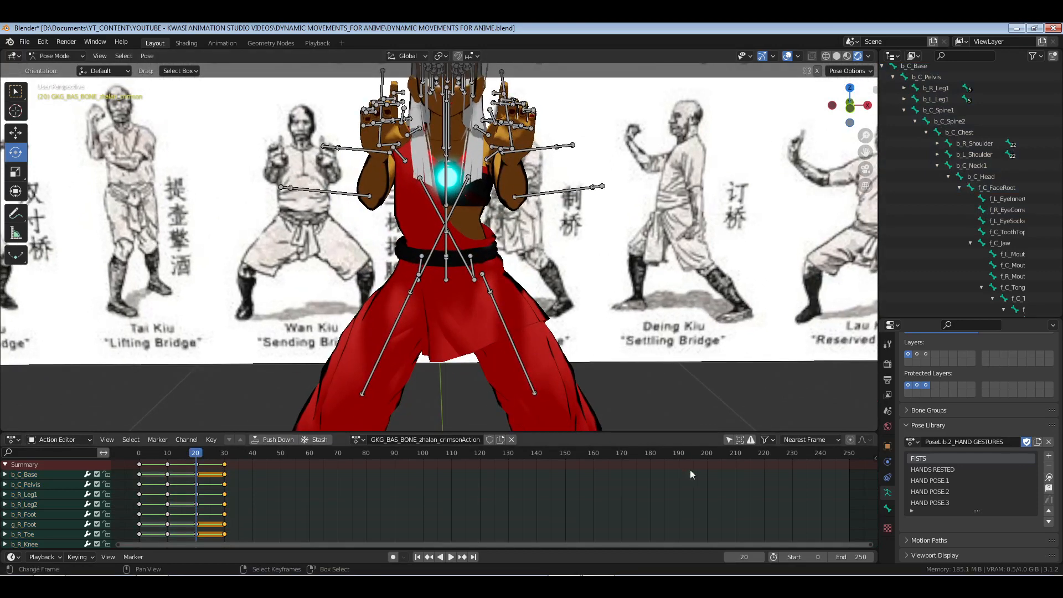
left_click(729, 441)
middle_click_drag(466, 301, 469, 258)
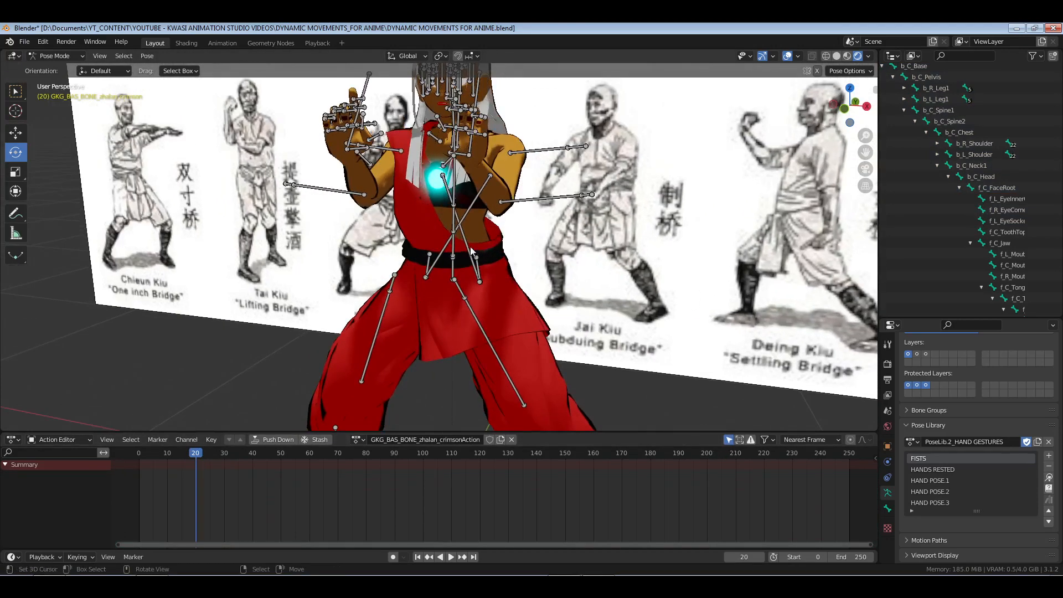
Select the upper leg, knee and foot bones on both sides of the character.
left_click(471, 252)
left_click(497, 358, "shift")
left_click(497, 354, "shift")
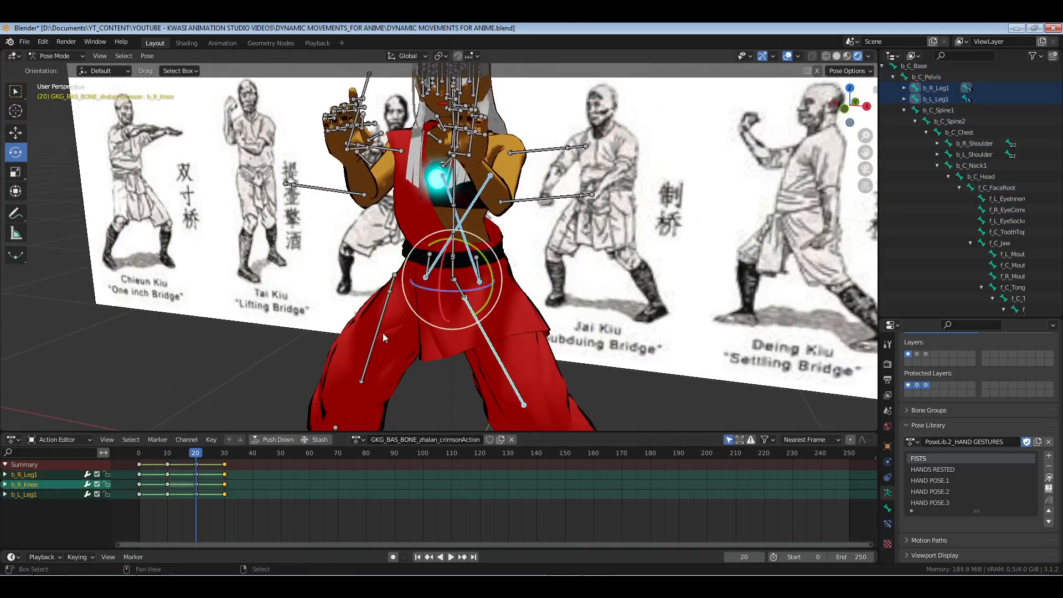
left_click(383, 333, "shift")
middle_click_drag(383, 334, 459, 282)
left_click(609, 333, "shift")
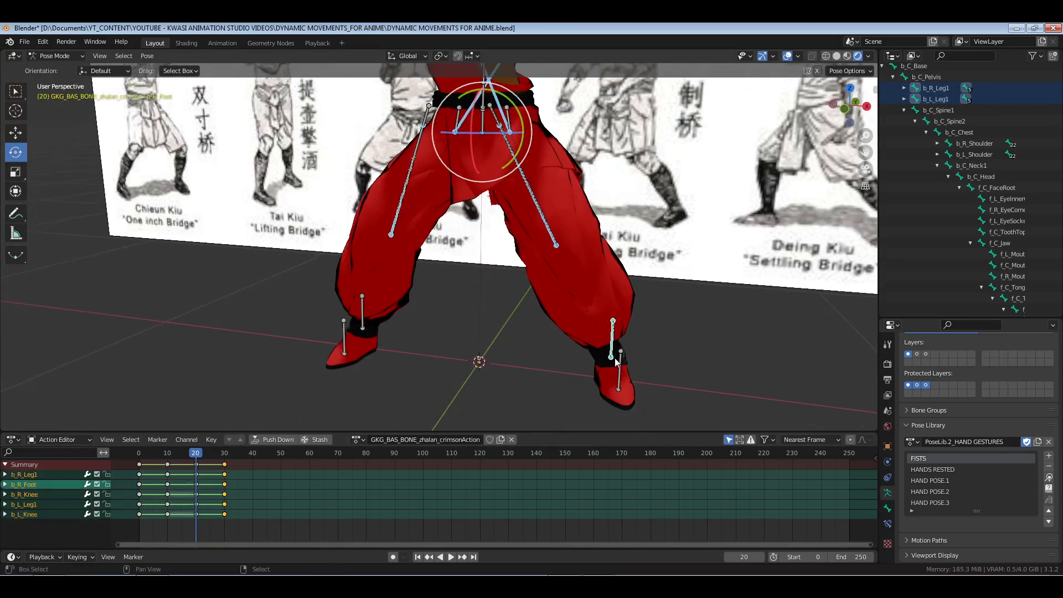
left_click(364, 323, "shift")
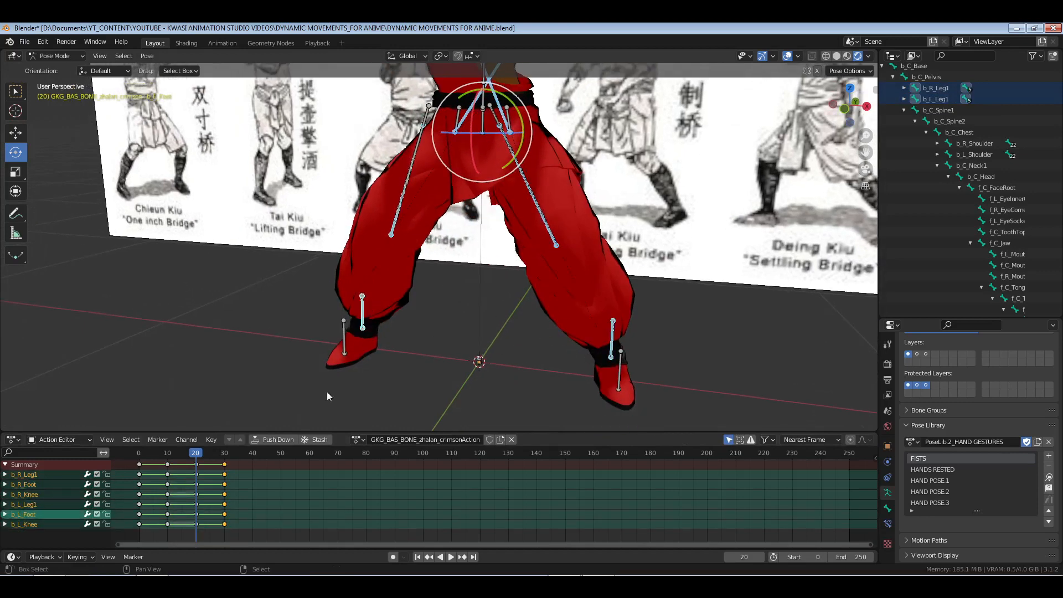
Copy the selected leg, knee and foot keyframes from frame 20 and paste them at frame 30.
left_click(241, 484)
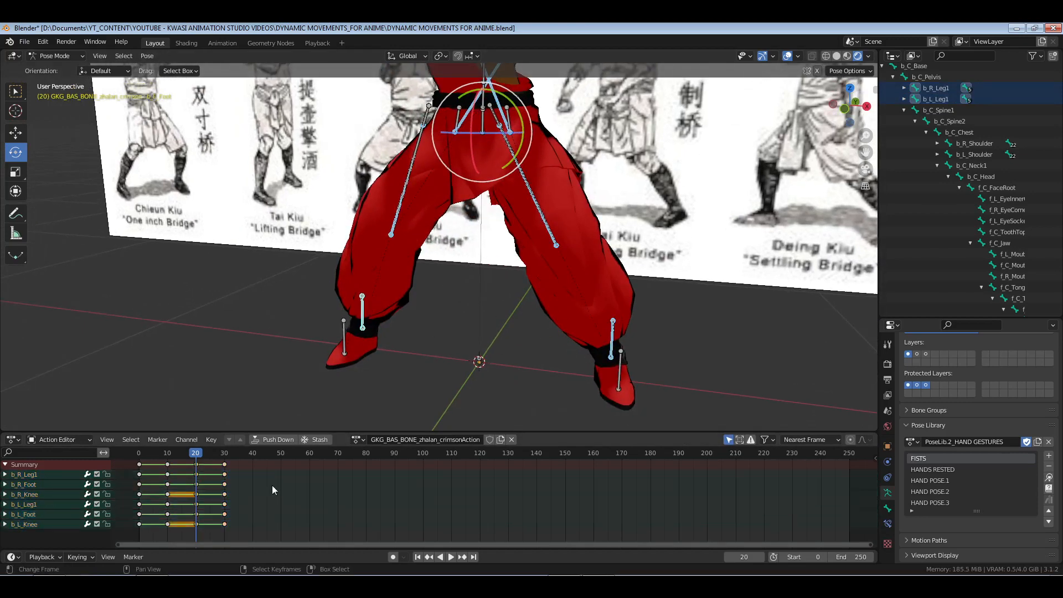
left_click(225, 453)
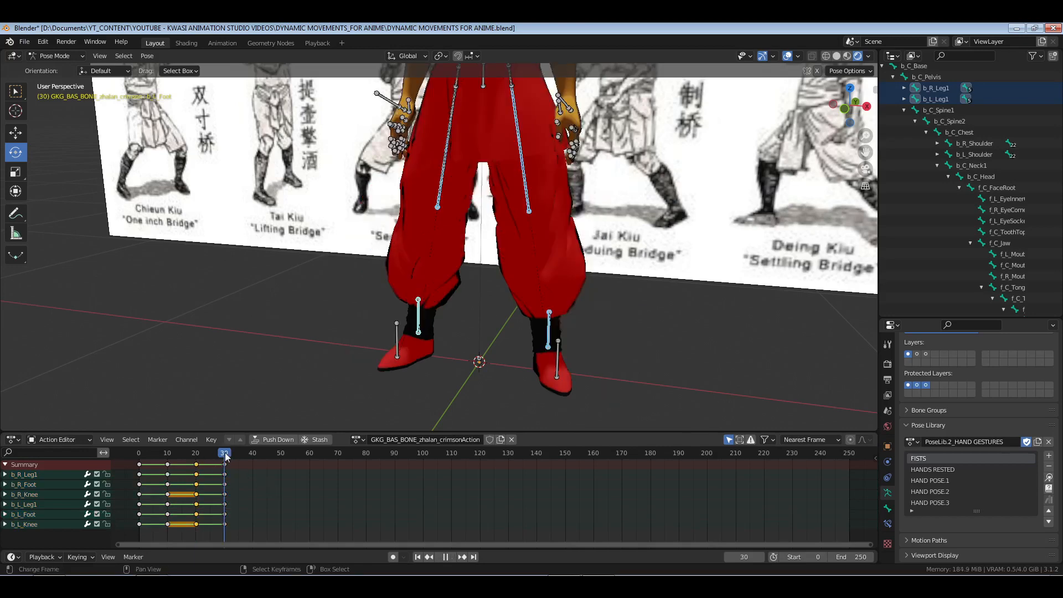
key("ctrl+v")
scroll(469, 224, "down", 5)
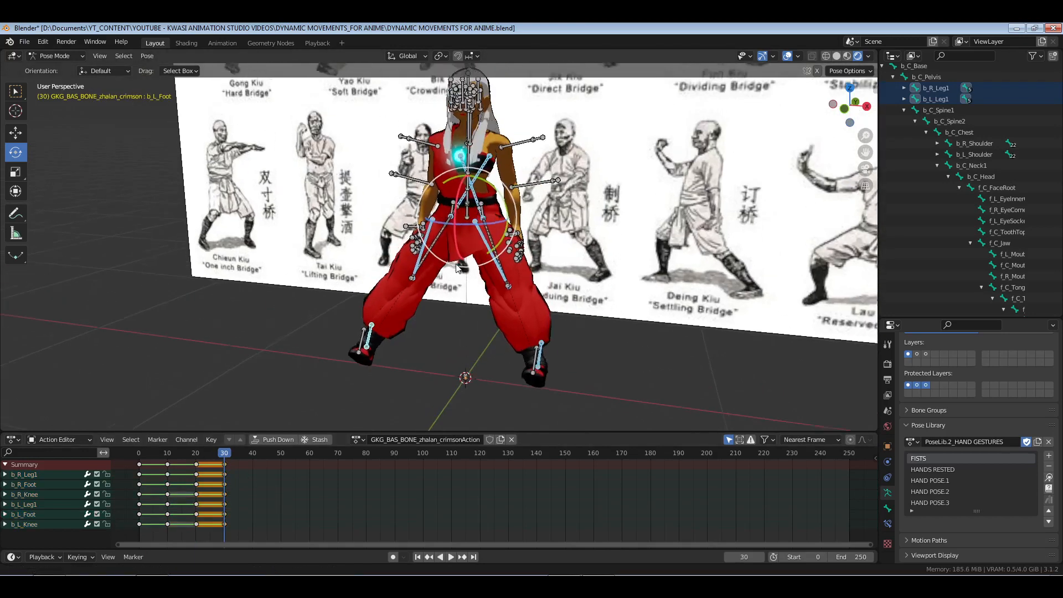
Select both lower leg bones, b_R_Leg2 and b_L_Leg2, and copy their frame 20 keyframes to frame 30.
middle_click_drag(469, 223, 502, 302)
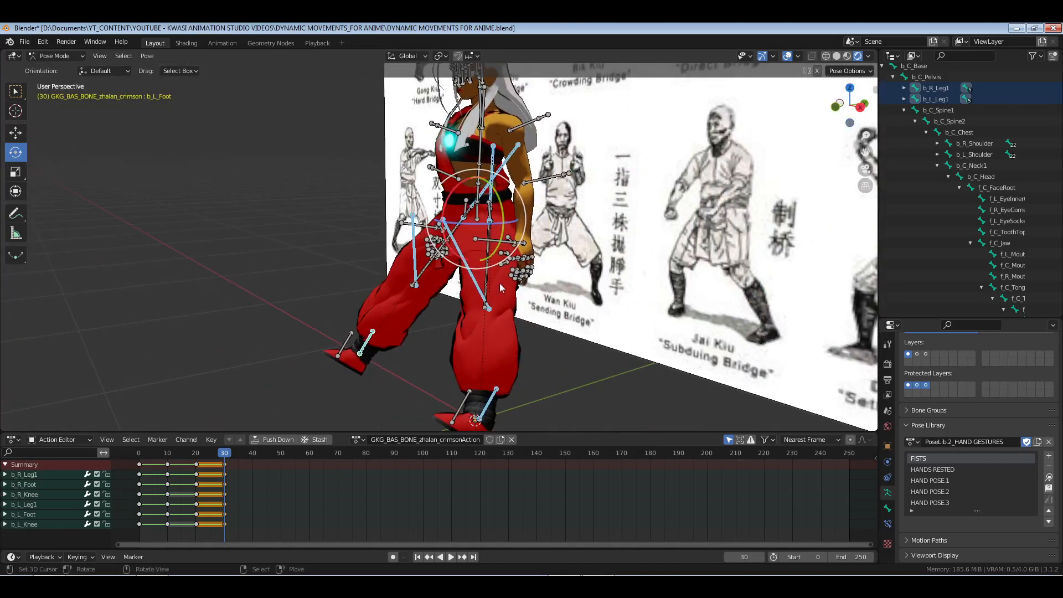
left_click(472, 285)
left_click(416, 277, "shift")
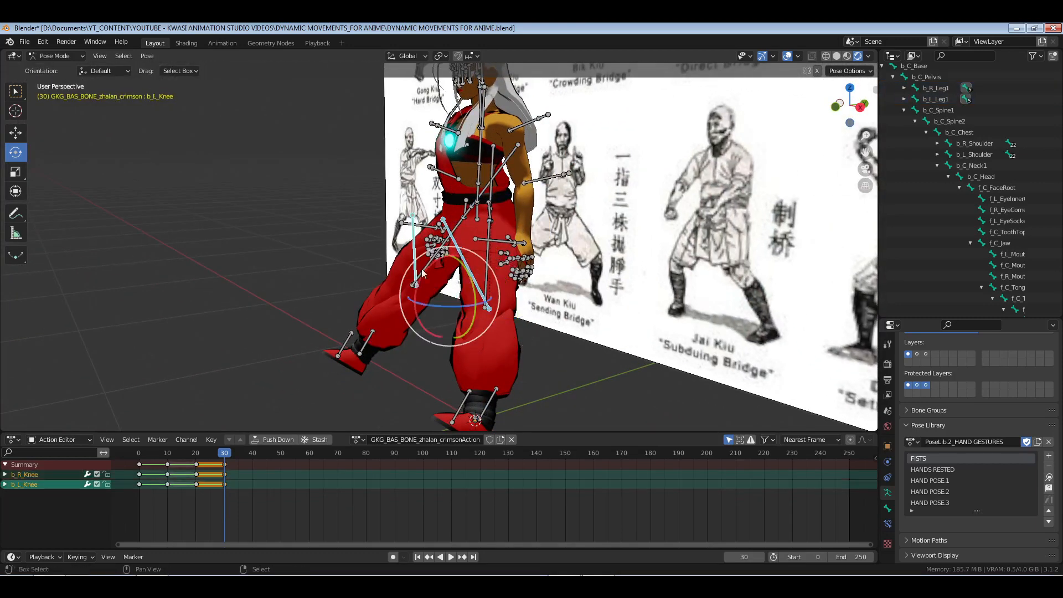
left_click(433, 272)
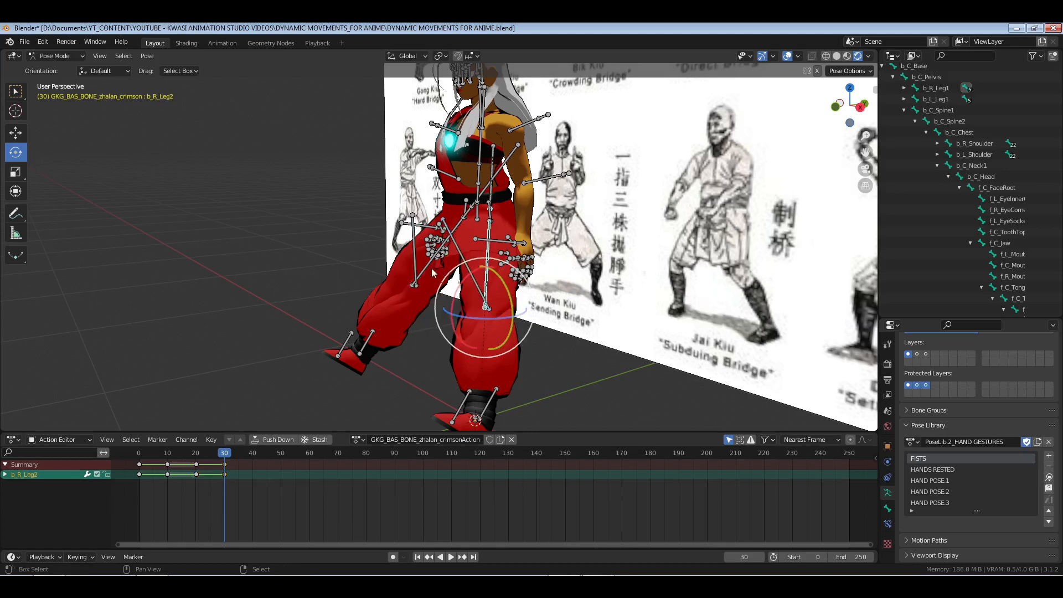
left_click(426, 279, "shift")
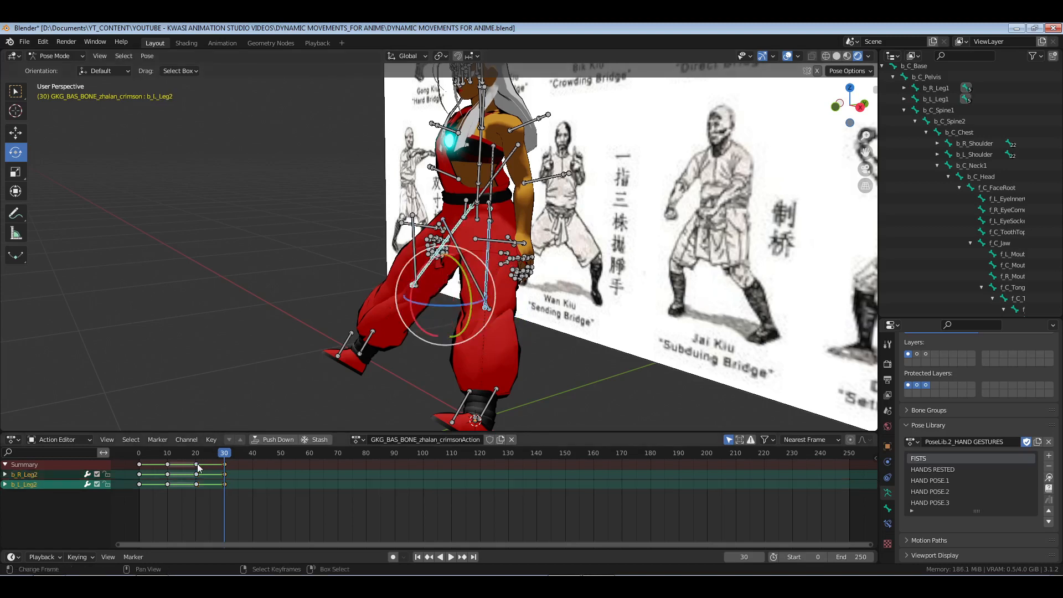
right_click(197, 465)
key("ctrl+c")
key("ctrl+v")
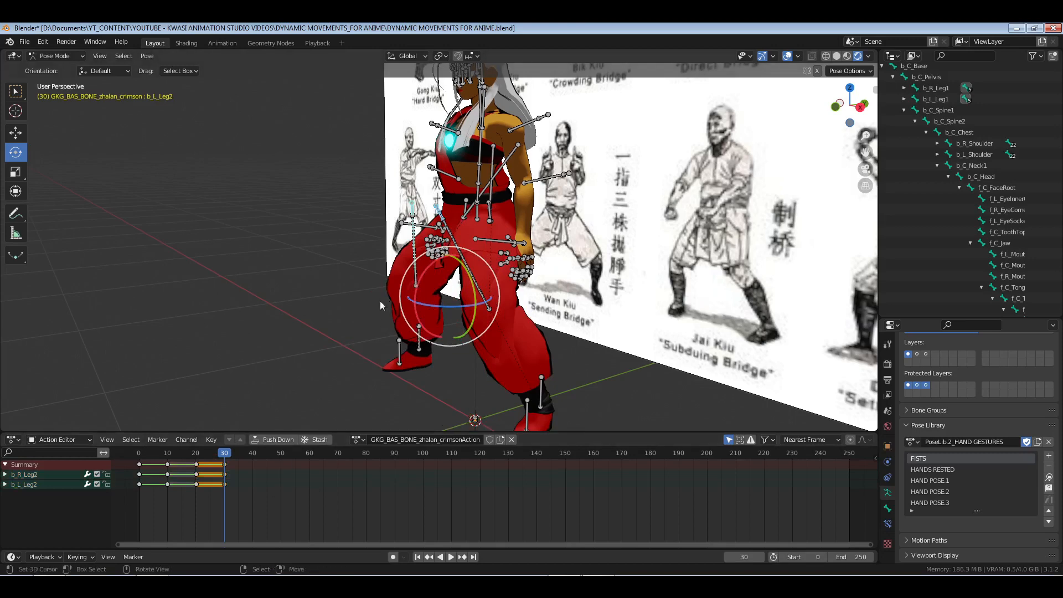
Rotate the left upper leg bone, b_L_Leg1, about the global Z axis to turn the leg outward.
middle_click_drag(381, 306, 523, 308)
right_click(469, 217)
scroll(520, 299, "down", 1)
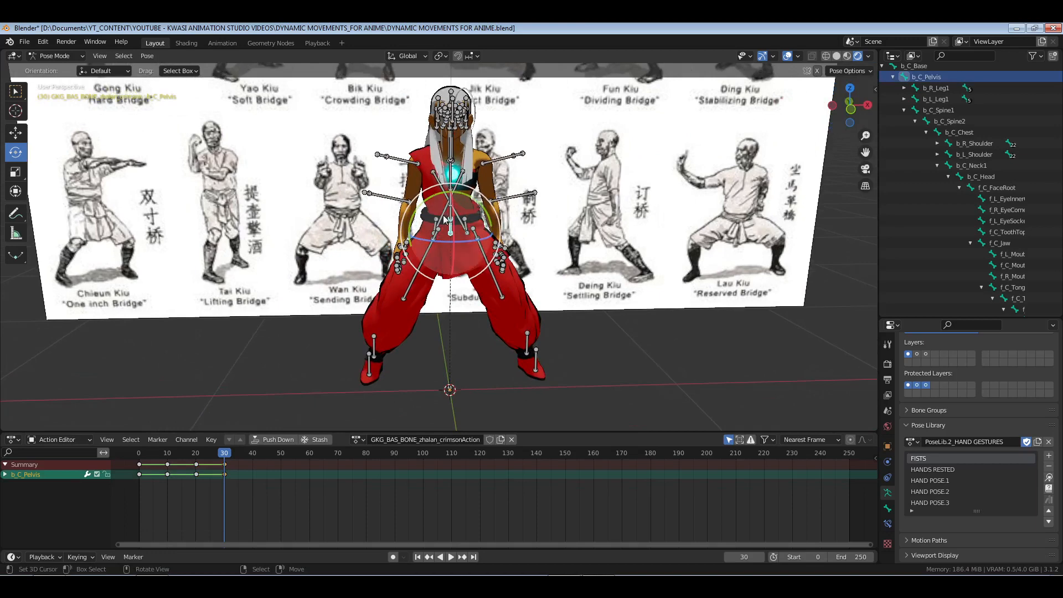
right_click(445, 241)
middle_click_drag(446, 242, 454, 294)
key("r")
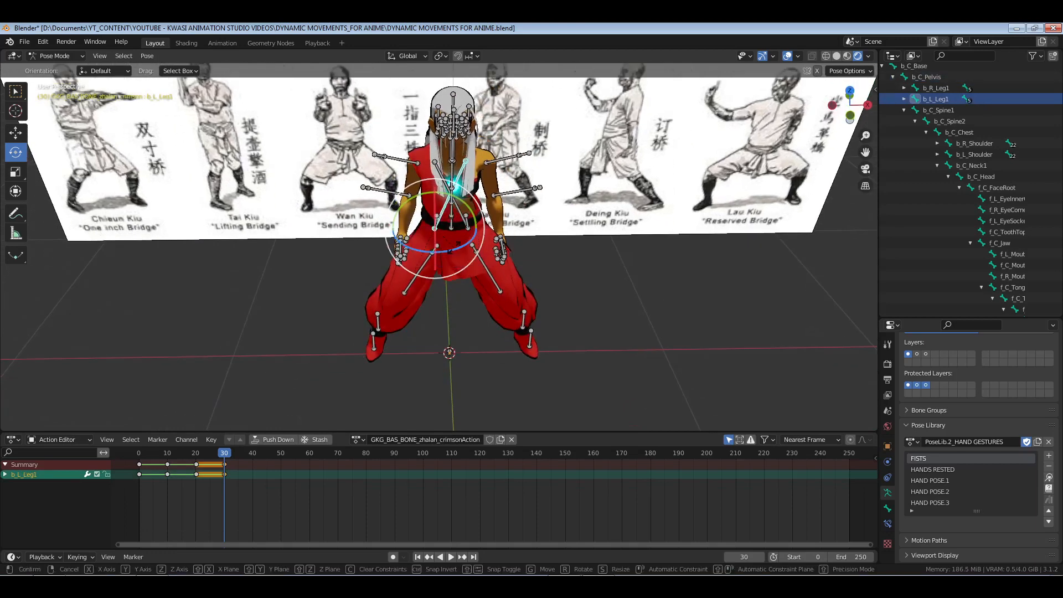
key("z")
key("Return")
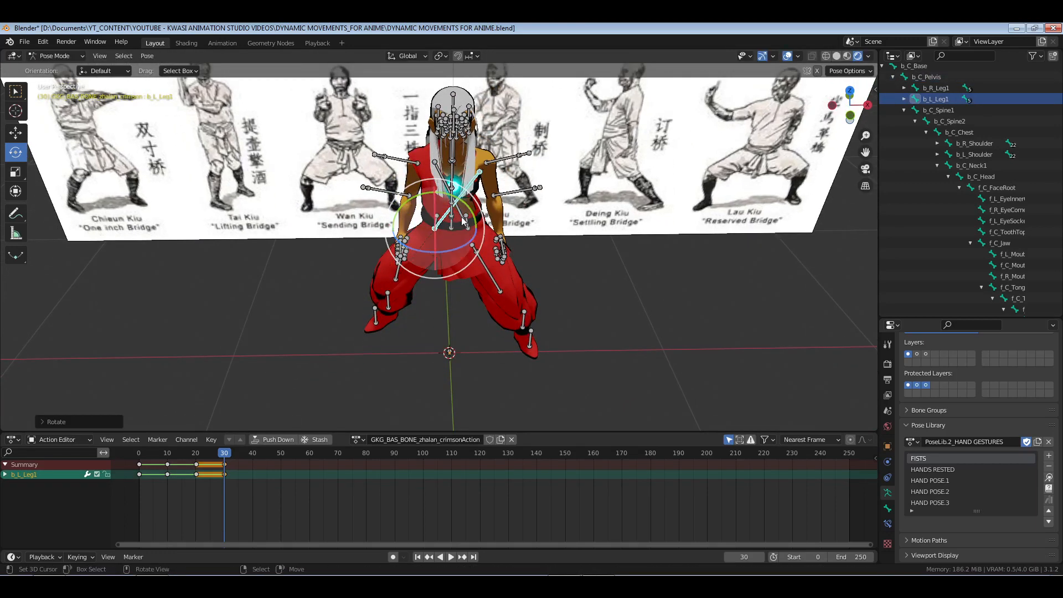
Rotate the right upper leg bone, b_R_Leg1, about the global Z axis to turn the leg outward.
right_click(465, 253)
key("r")
key("z")
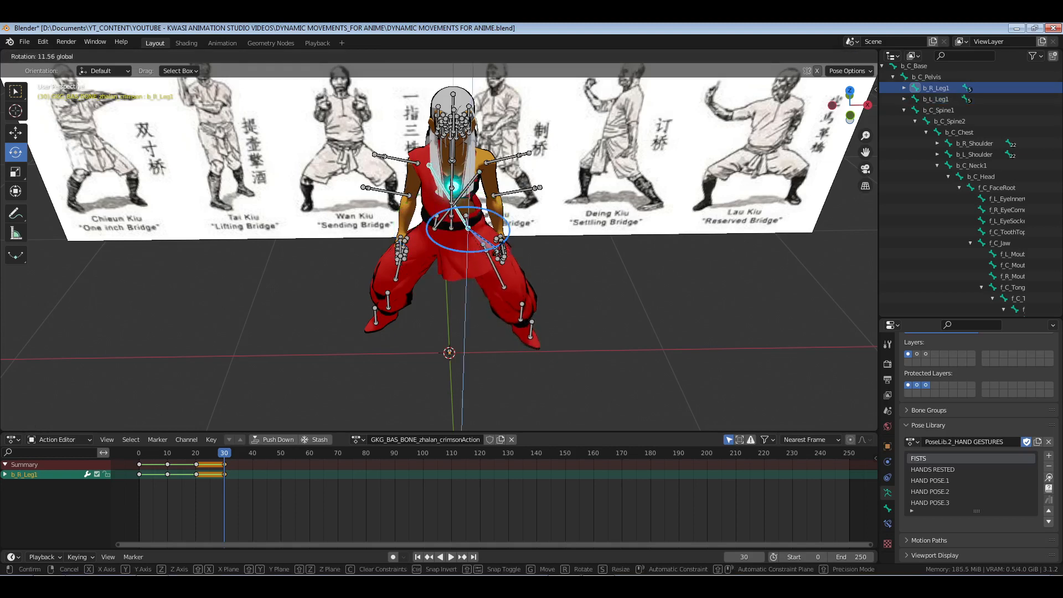
key("Return")
Rotate the right foot bone, b_R_Foot, by about -17 degrees around the global Z axis.
right_click(525, 318)
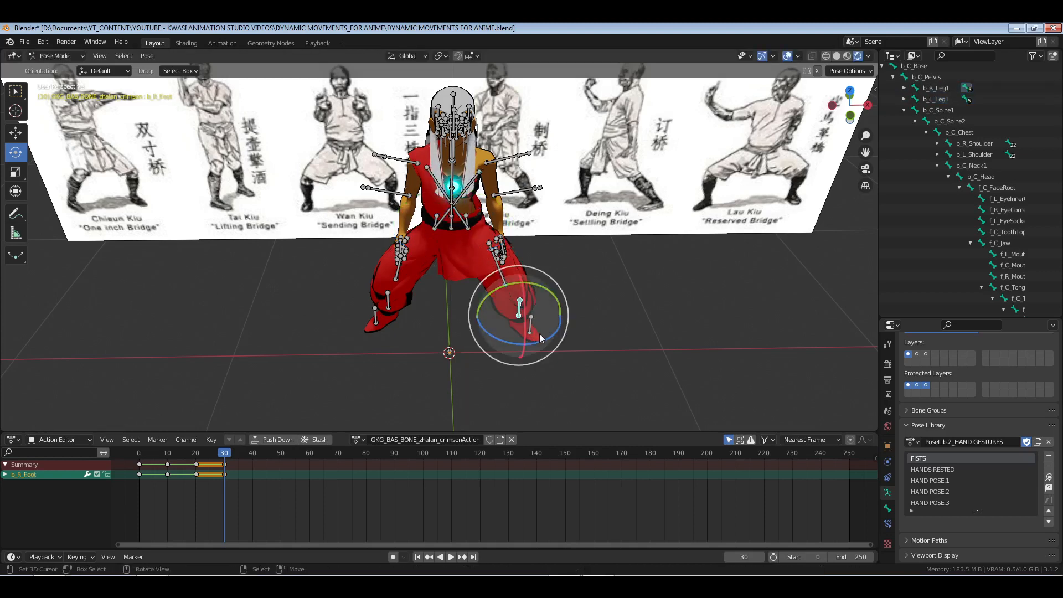
key("r")
key("z")
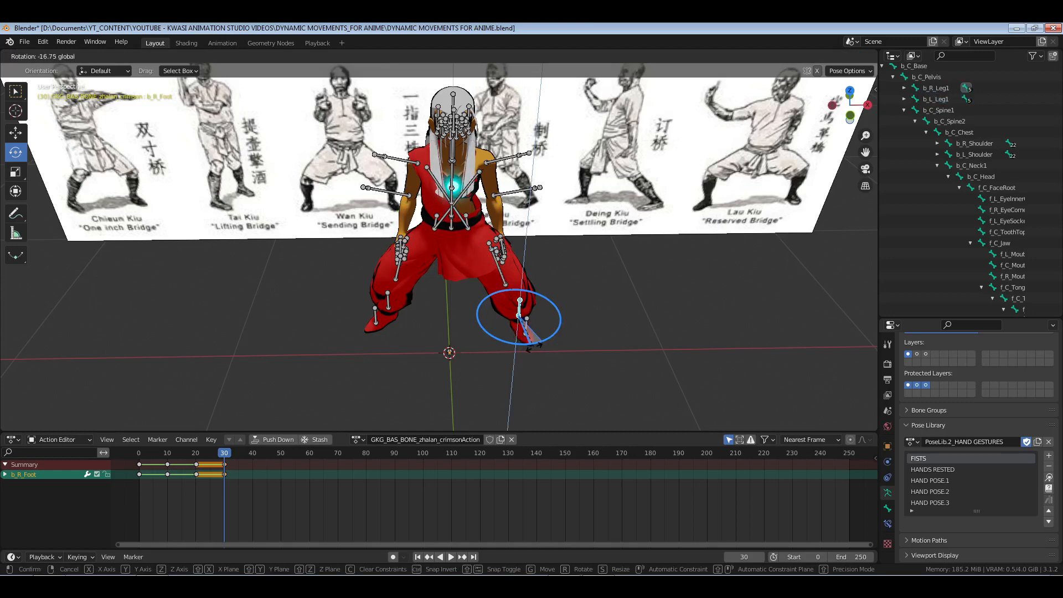
key("Return")
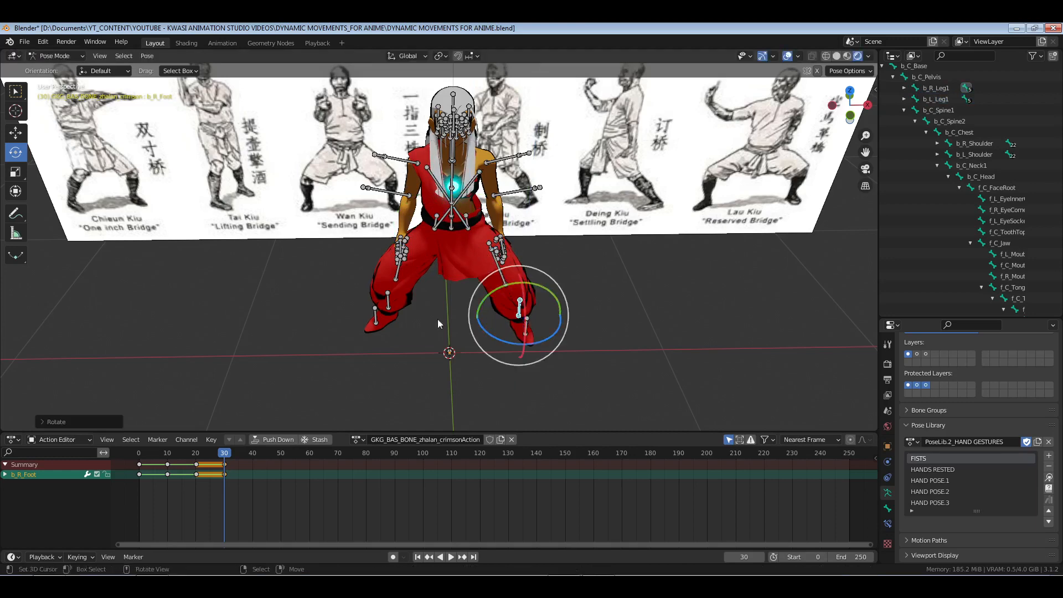
right_click(399, 276)
middle_click_drag(399, 275, 397, 233)
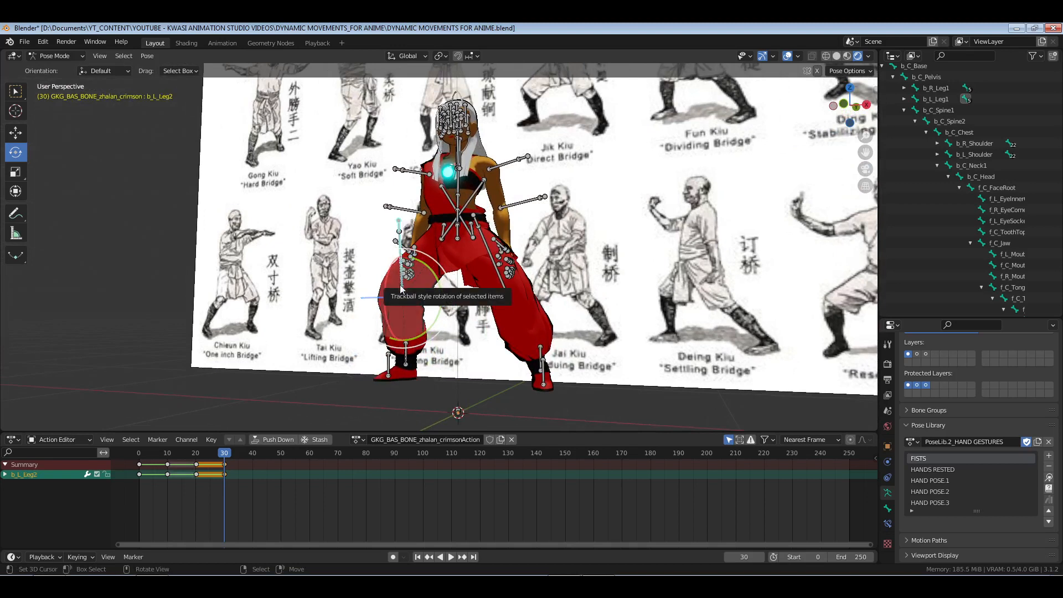
key("h")
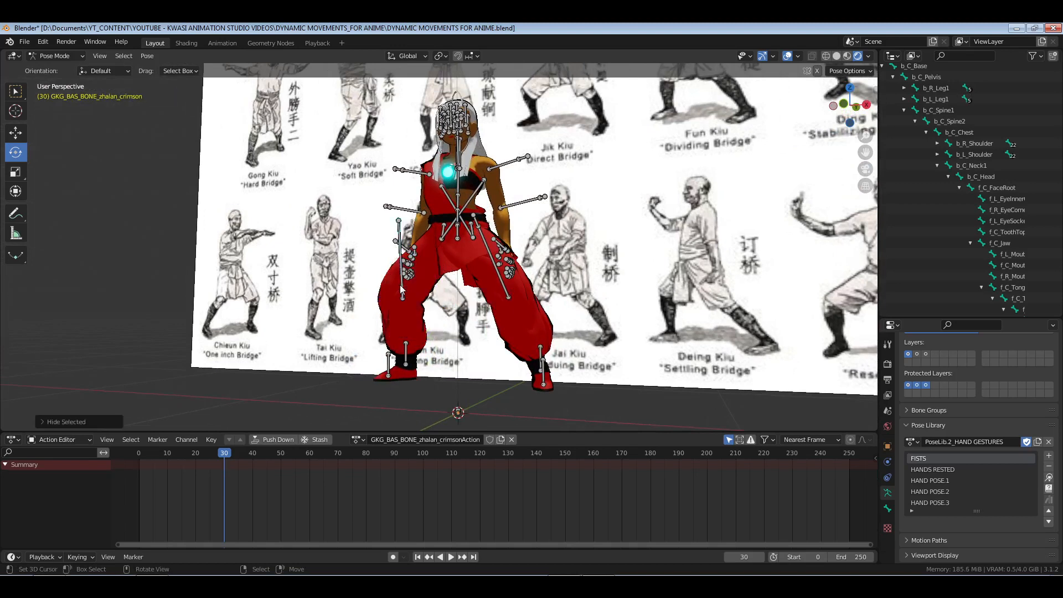
left_click(511, 298)
key("h")
Select the left lower leg bone, b_L_Leg2, and rotate it slightly about the global Z axis.
right_click(403, 289)
middle_click_drag(432, 301, 436, 339)
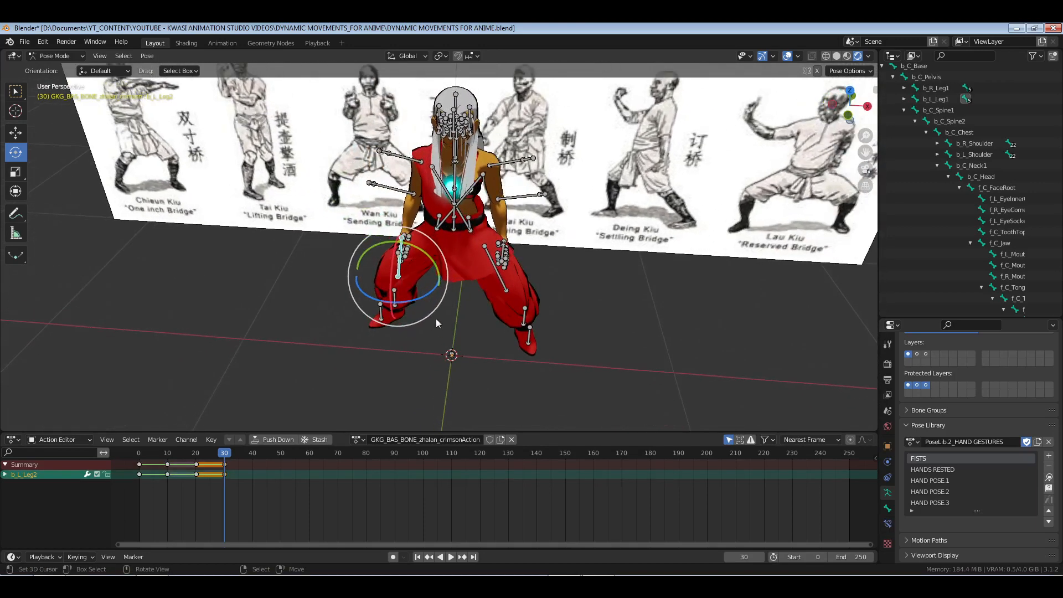
left_click_drag(424, 299, 420, 302)
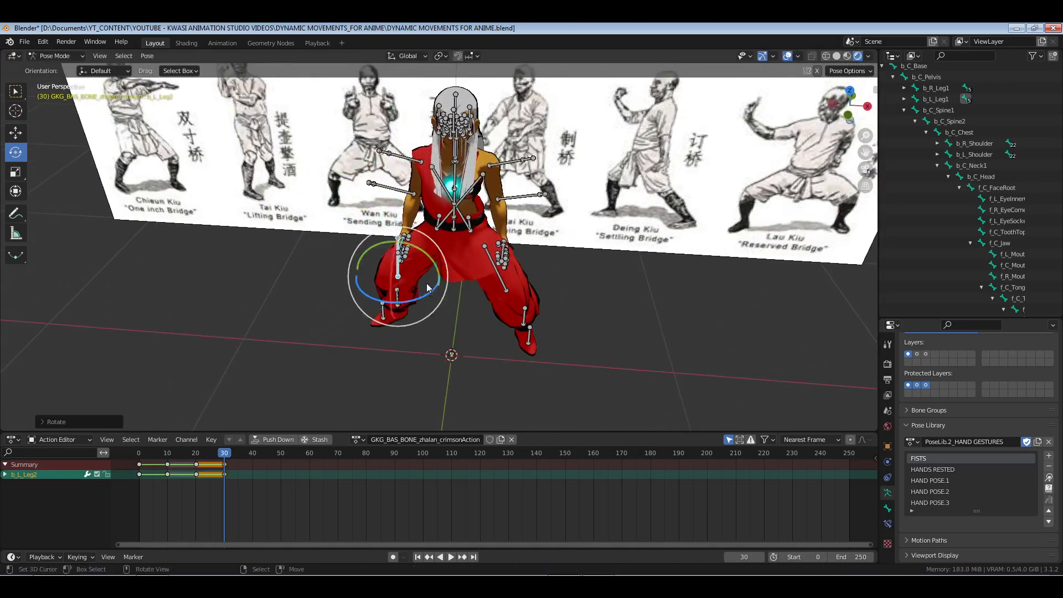
Switch the transform orientation to Local and rotate the left upper leg bone, b_L_Leg1, about its local Y axis.
right_click(444, 223)
middle_click_drag(460, 279, 474, 310)
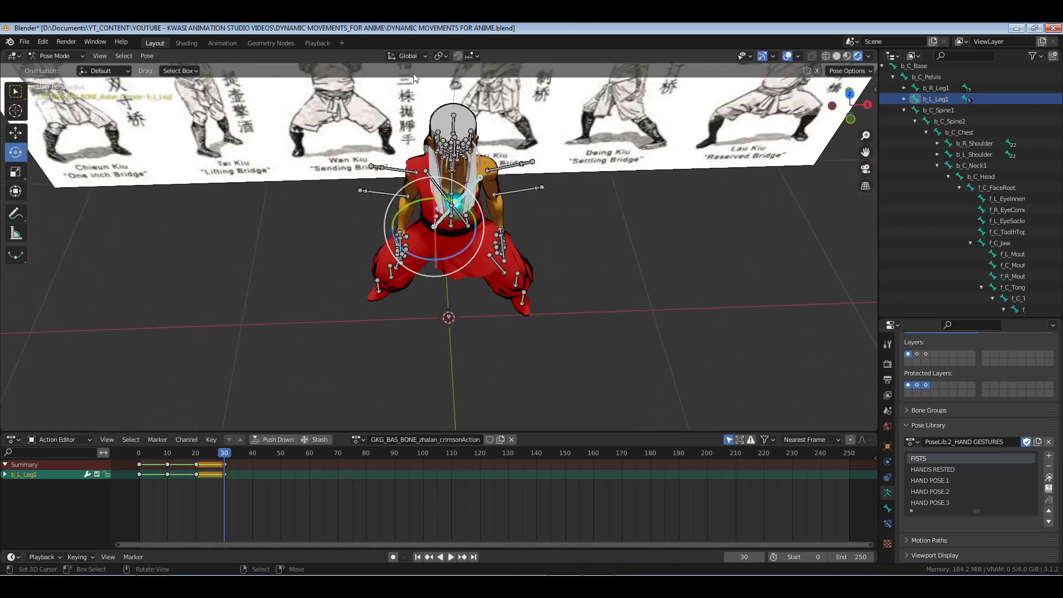
left_click(408, 56)
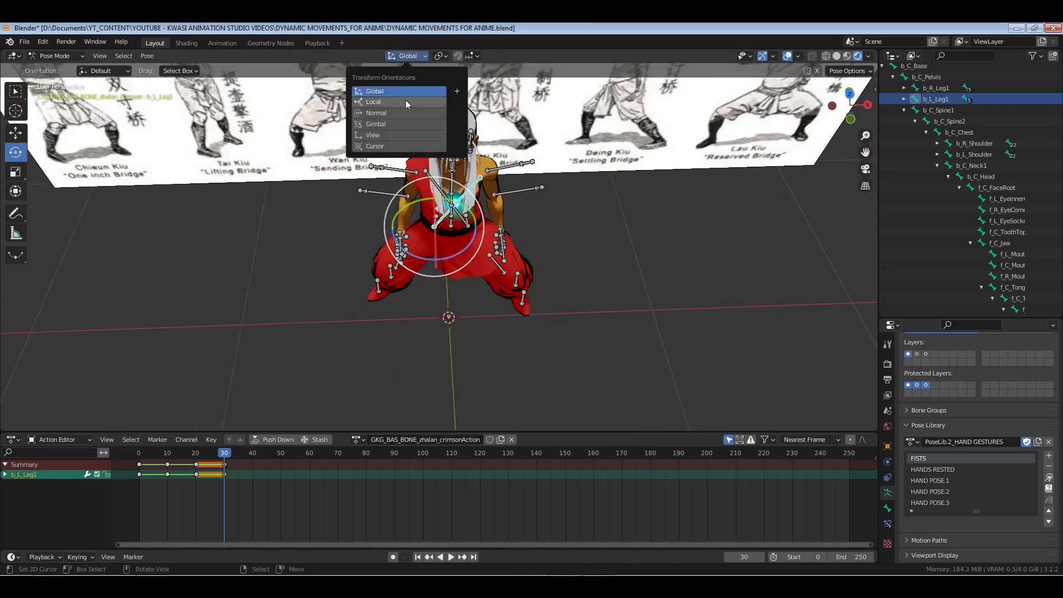
left_click(406, 102)
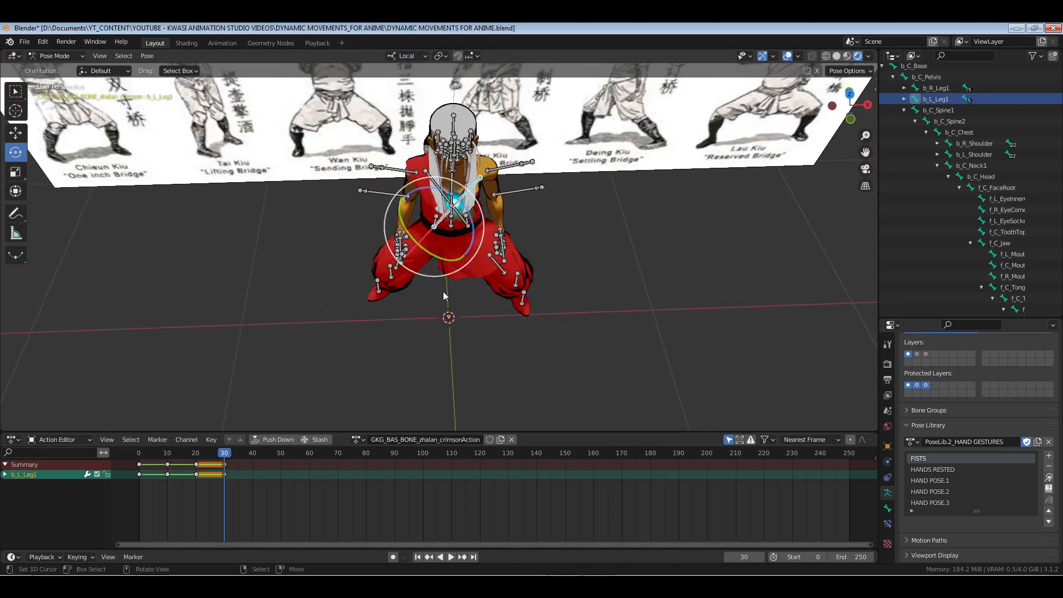
key("KP_1")
key("r")
key("y")
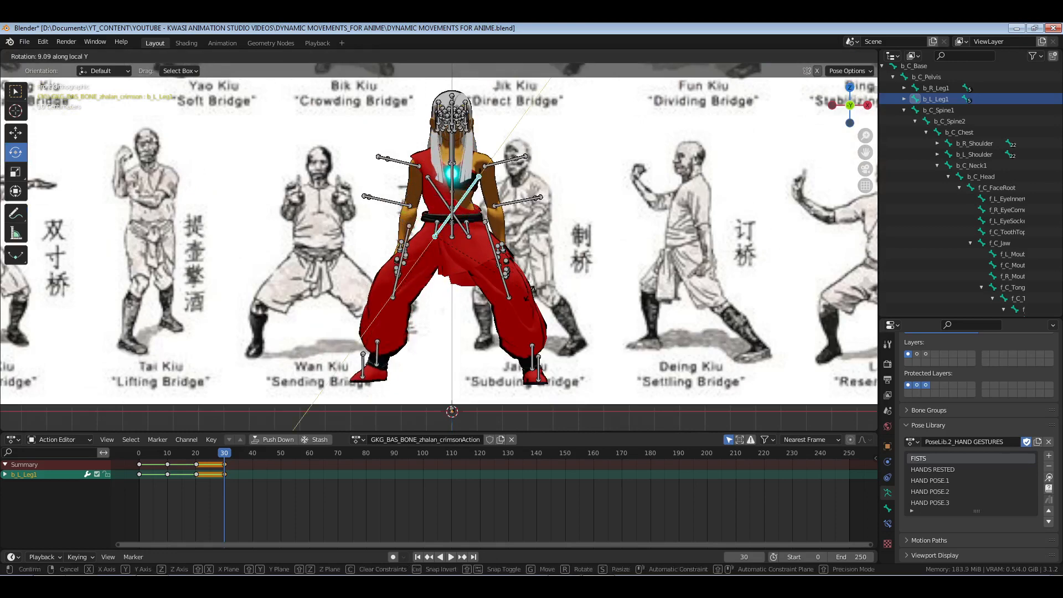
left_click(526, 295)
Rotate the left lower leg bone, b_L_Leg2, to adjust the bend below the knee.
middle_click_drag(444, 250, 511, 311)
left_click(404, 302)
left_click_drag(417, 273, 410, 288)
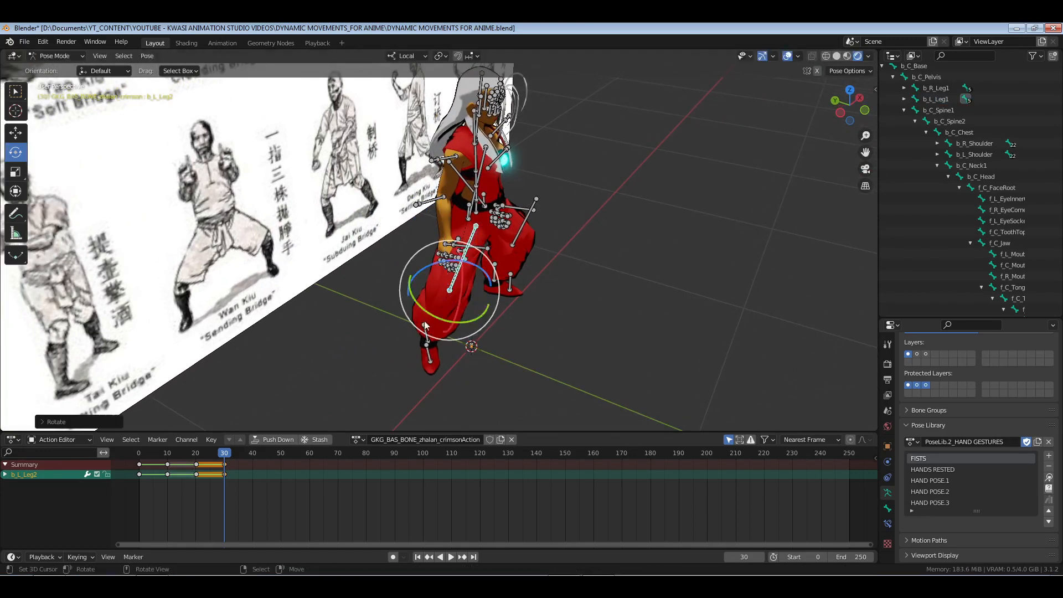
Rotate the left foot bone, b_L_Foot, in the left orthographic view to level the foot with the ground.
right_click(425, 332)
middle_click_drag(532, 335, 559, 278, "shift")
key("grave")
left_click(507, 292)
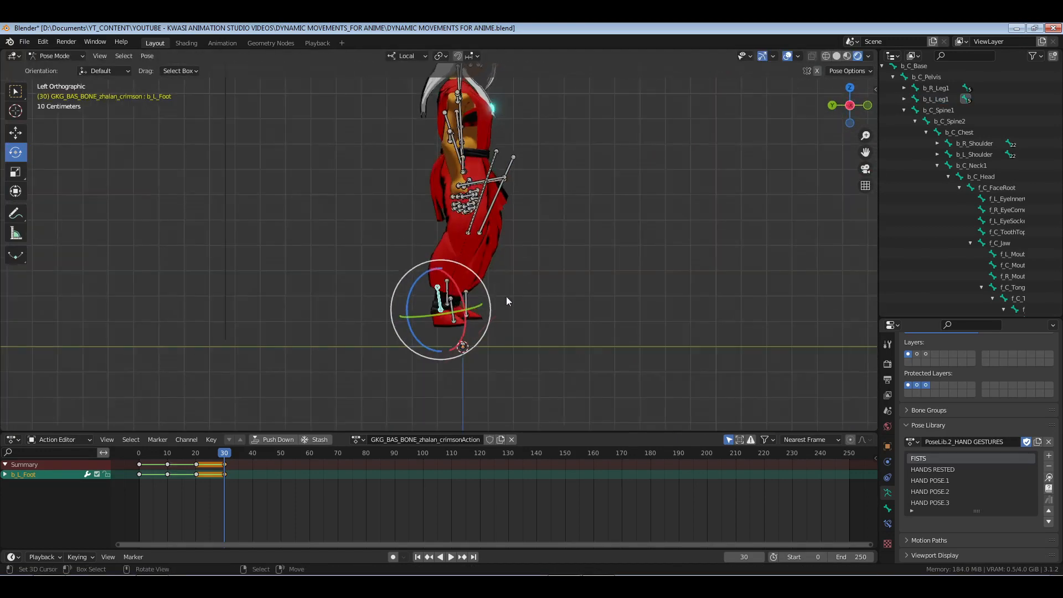
left_click_drag(425, 275, 477, 276)
key("r")
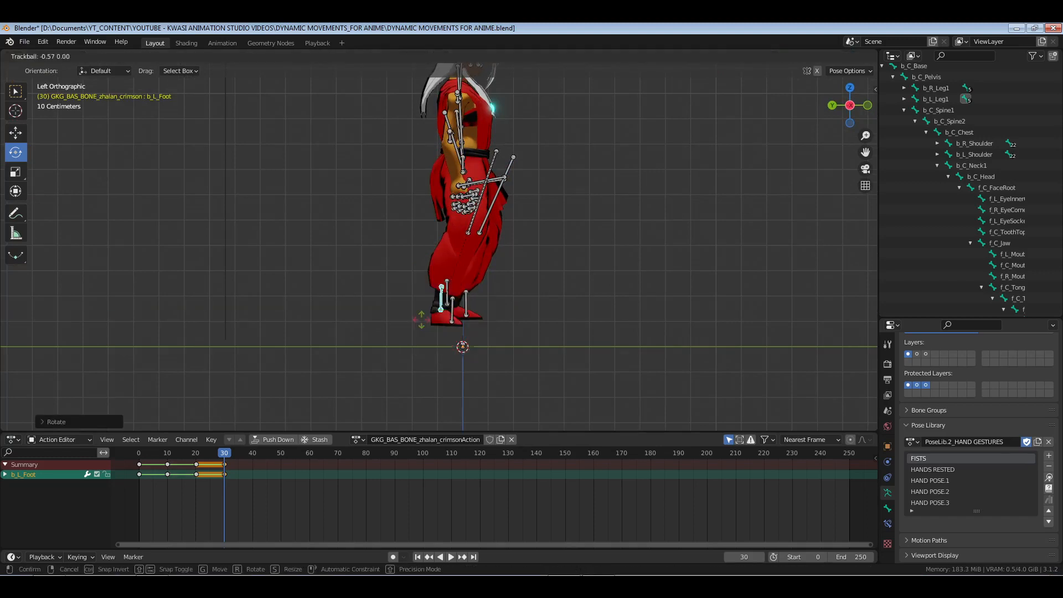
left_click_drag(416, 318, 417, 319)
mouse_move(428, 270)
left_mouse_down()
mouse_move(419, 270)
mouse_move(437, 270)
left_mouse_up()
Rotate the pelvis bone, b_C_Pelvis, slightly about its local Y axis to turn the hips.
middle_click_drag(647, 271, 556, 287)
middle_click_drag(545, 205, 461, 287, "shift")
scroll(523, 295, "up", 2)
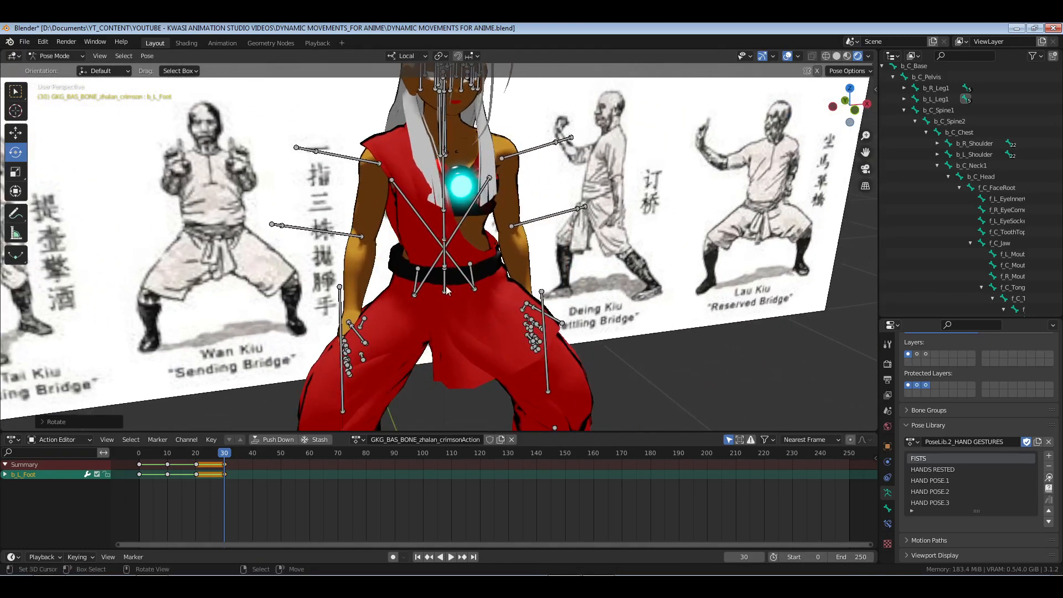
left_click(444, 288)
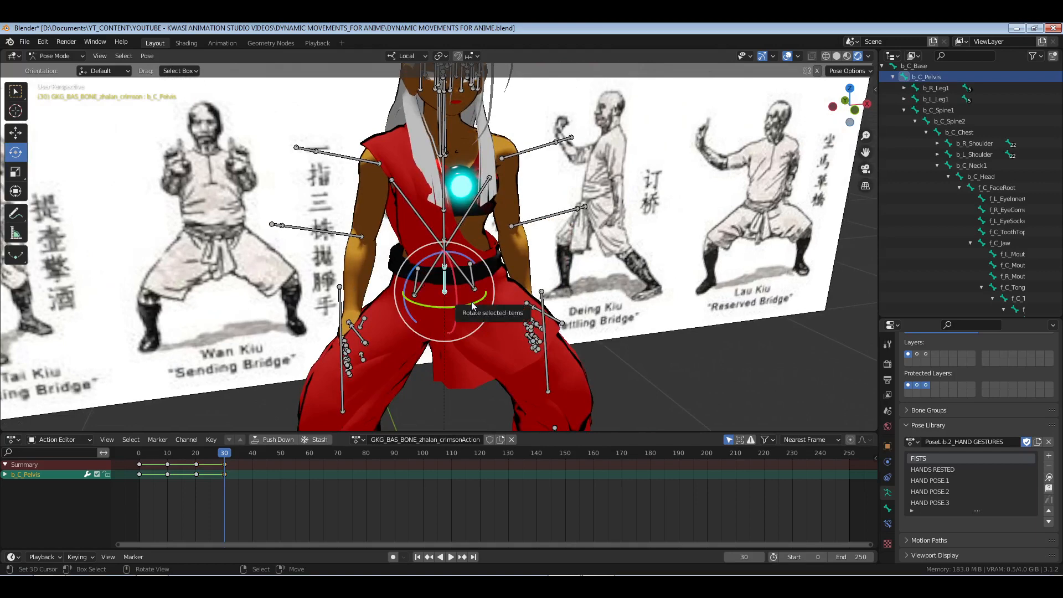
left_click_drag(472, 308, 469, 321)
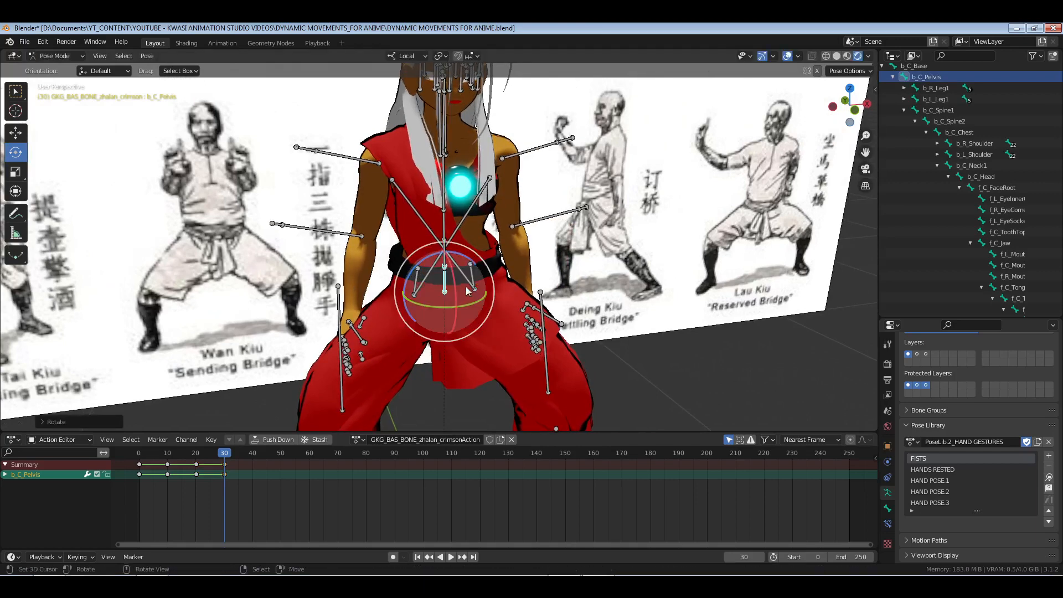
Rotate the right upper leg bone, b_R_Leg1, checking its direction in the top and front views.
left_click(474, 289)
scroll(492, 297, "down", 3)
middle_click_drag(488, 300, 536, 353)
key("KP_7")
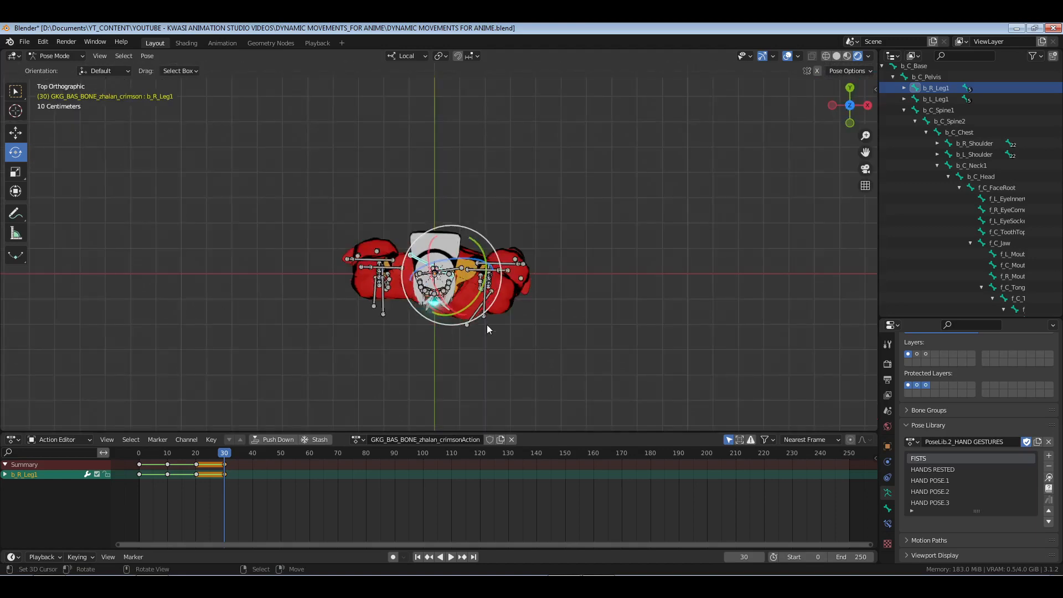
left_click_drag(481, 312, 464, 290)
key("KP_1")
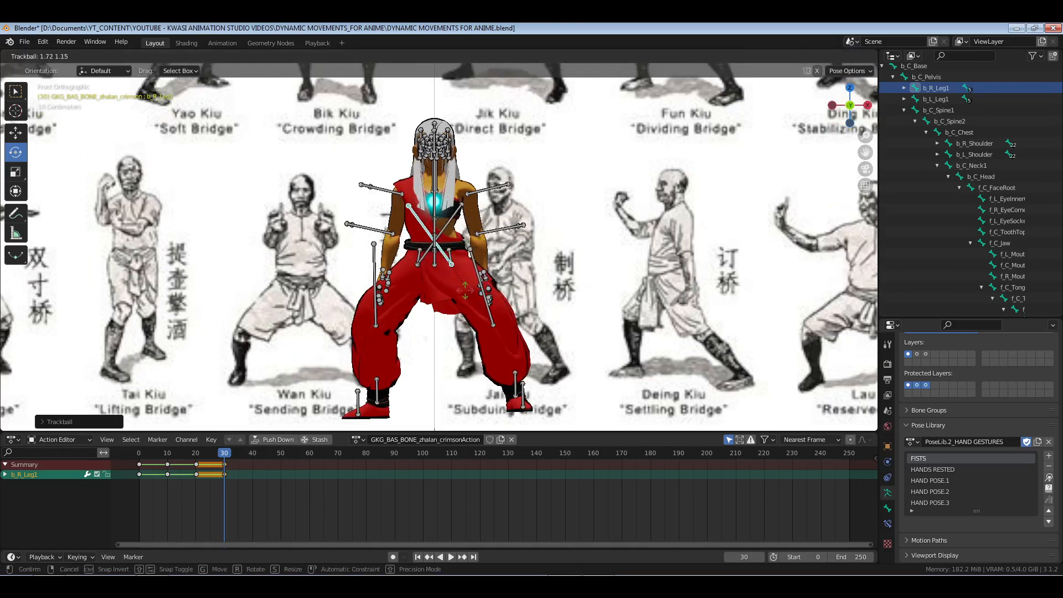
mouse_move(552, 293)
middle_mouse_down()
mouse_move(511, 336)
mouse_move(429, 338)
mouse_move(533, 293)
middle_mouse_up()
key("r")
left_click(421, 340)
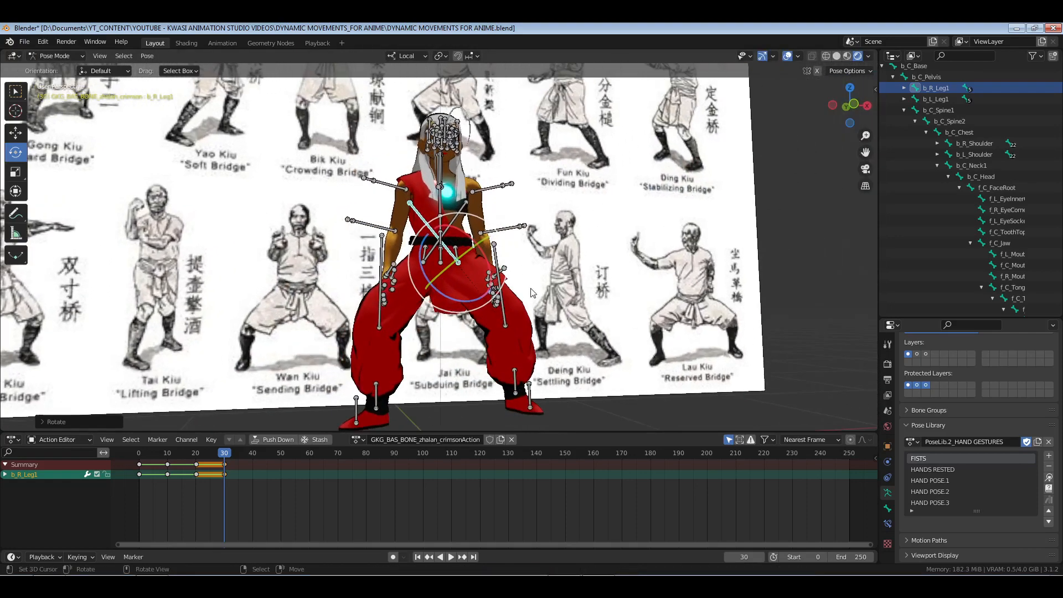
Rotate the right lower leg bone, b_R_Leg2, to adjust the shin's angle.
right_click(506, 315)
middle_click_drag(458, 341, 514, 321)
left_click_drag(535, 305, 542, 312)
Rotate the right upper leg bone, b_R_Leg1, again to spread the right leg wider in the stance.
middle_click_drag(490, 286, 499, 250)
right_click(424, 230)
left_click_drag(492, 238, 509, 266)
key("KP_1")
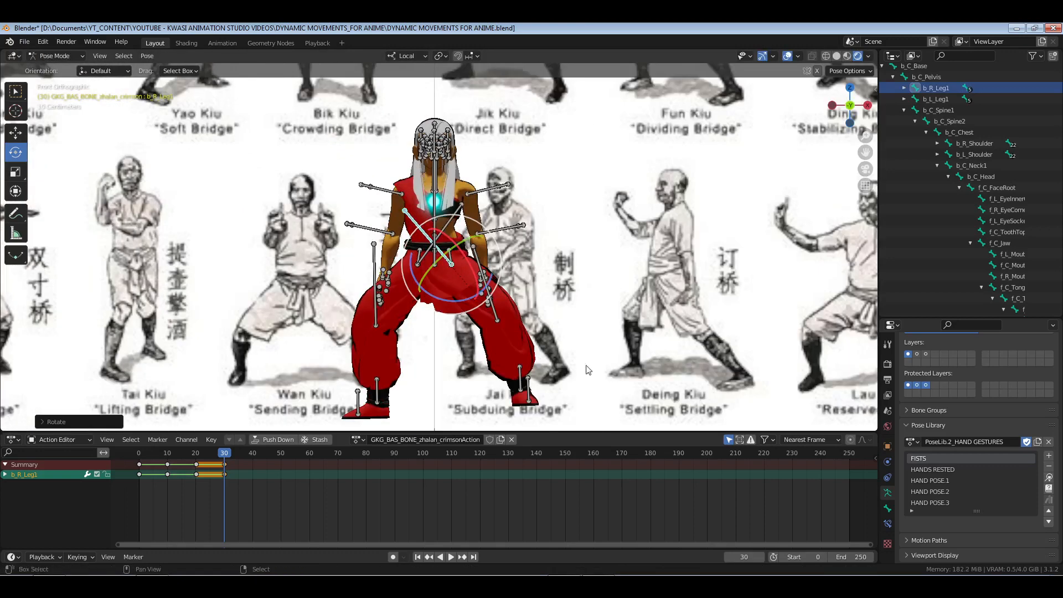
middle_click_drag(581, 364, 570, 307, "shift")
left_click_drag(469, 248, 468, 251)
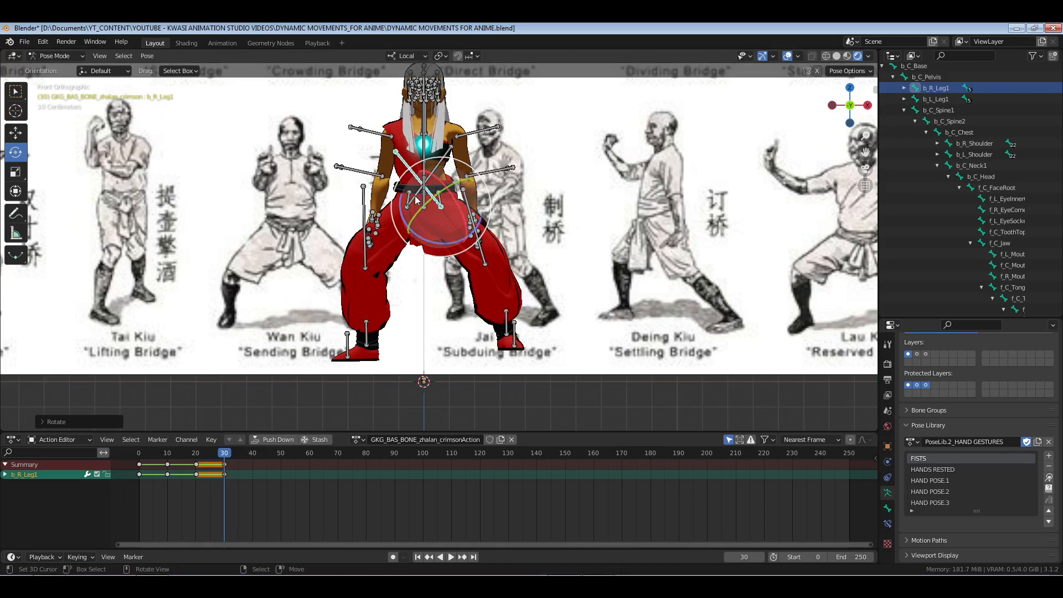
Rotate b_L_Leg1 to spread the left leg wider, and rotate b_L_Leg2 to bring the shin upright.
left_click(448, 188)
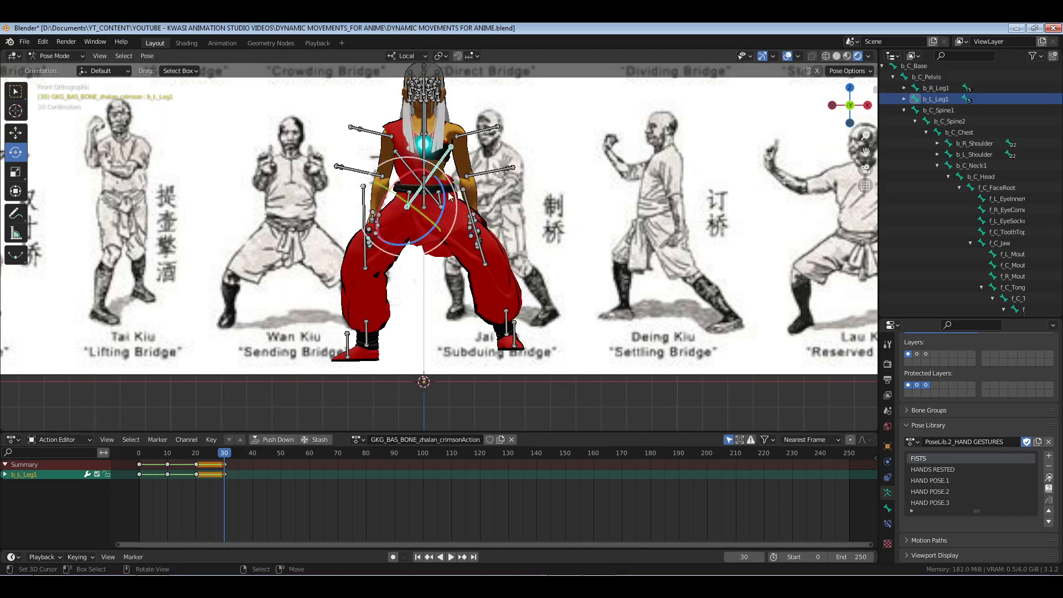
left_click_drag(449, 195, 368, 255)
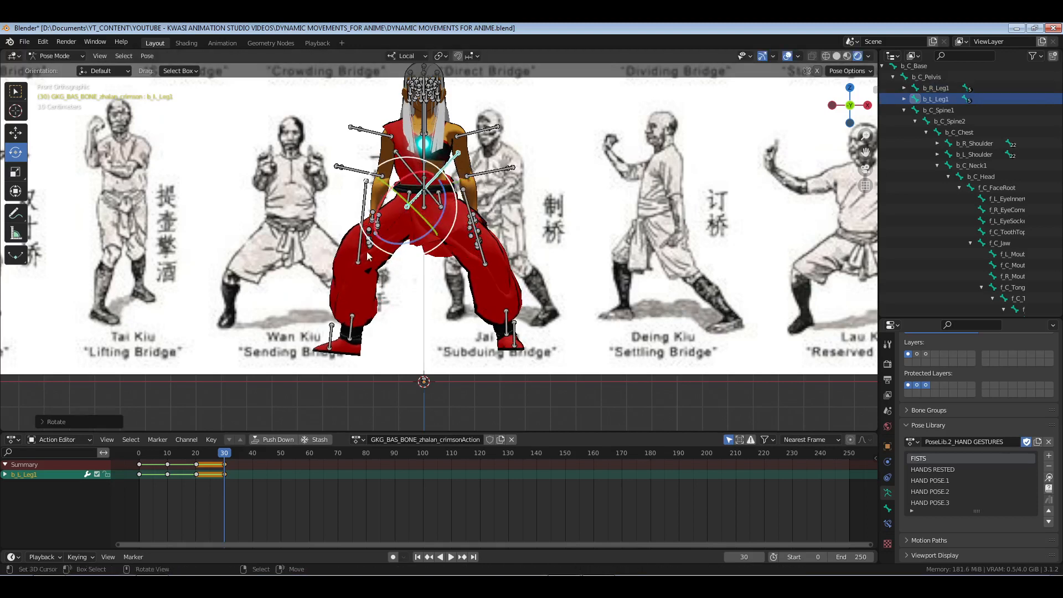
left_click(367, 256)
left_click_drag(386, 312, 392, 305)
Refine the left leg by rotating b_L_Leg1 slightly further outward and straightening b_L_Leg2 to vertical.
left_click(414, 200)
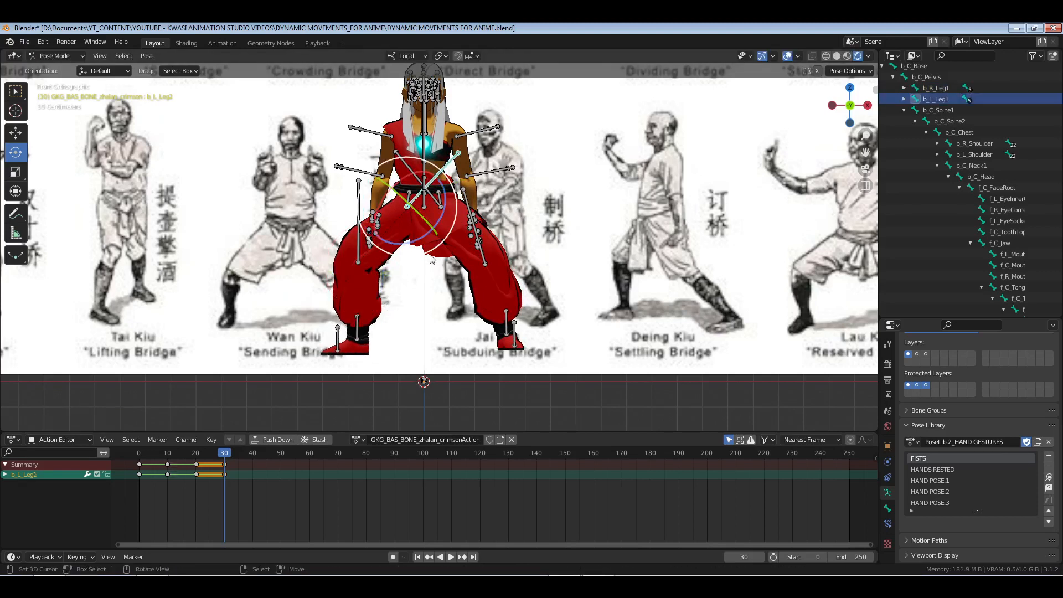
left_click_drag(428, 253, 426, 253)
right_click(362, 253)
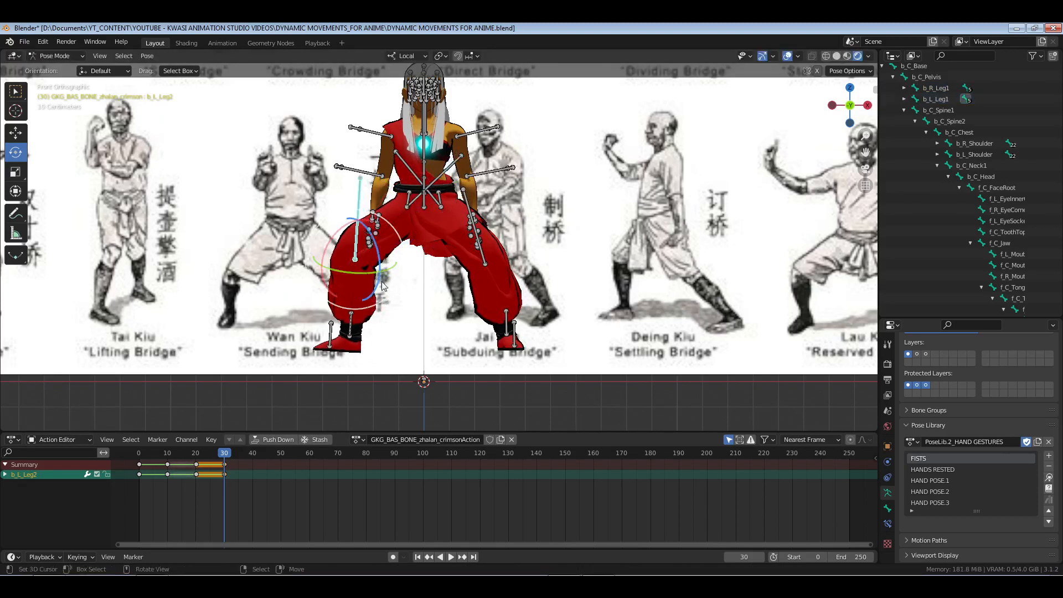
left_click_drag(377, 304, 384, 301)
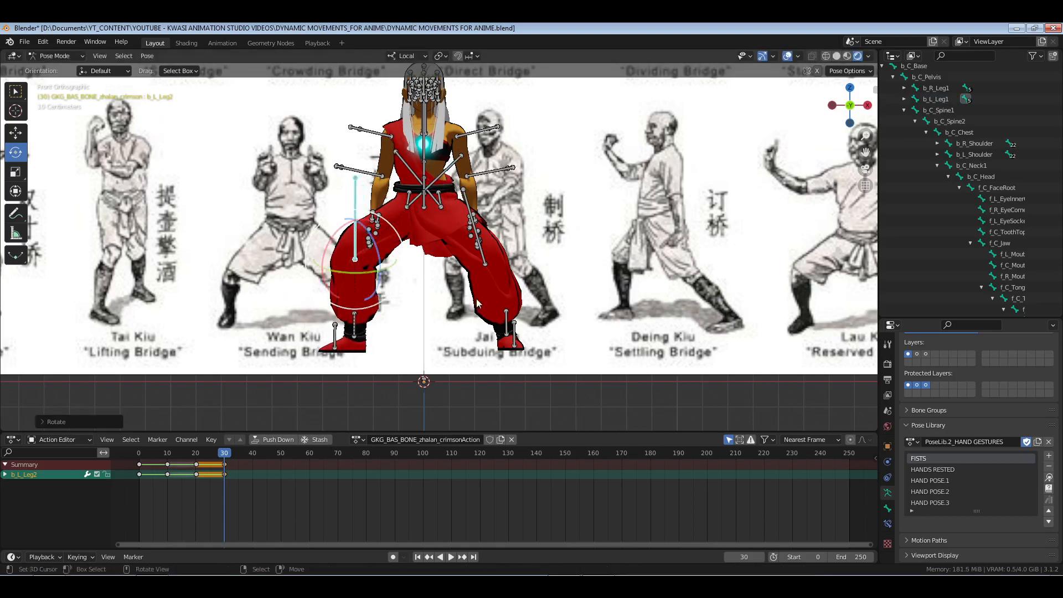
Fine-tune the right leg in front view by adjusting its upper leg, lower leg and foot bones.
right_click(433, 199)
left_click_drag(450, 256, 429, 277)
right_click(487, 261)
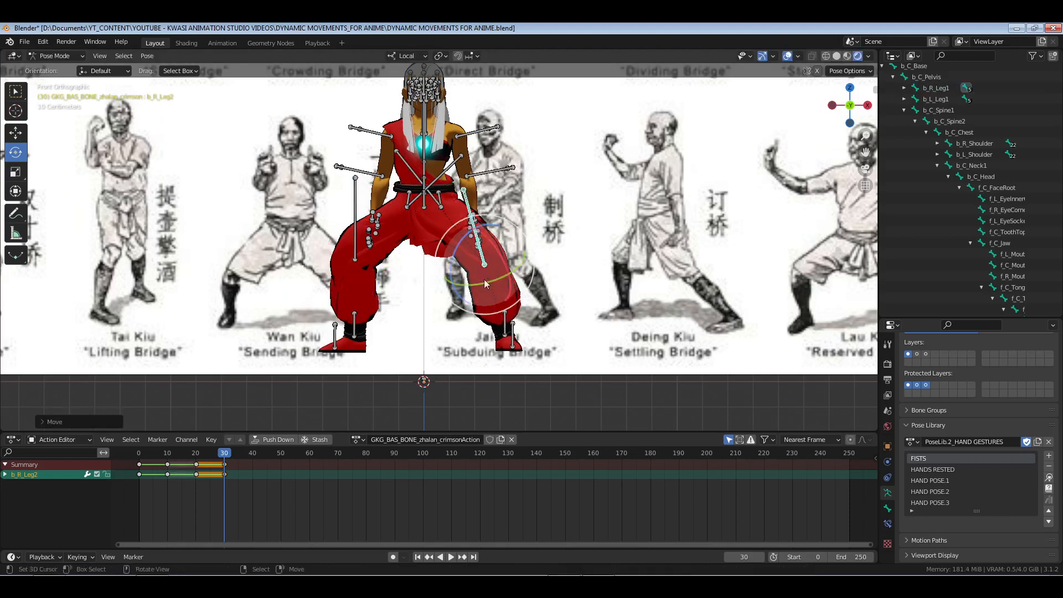
left_click_drag(483, 314, 496, 340)
right_click(505, 329)
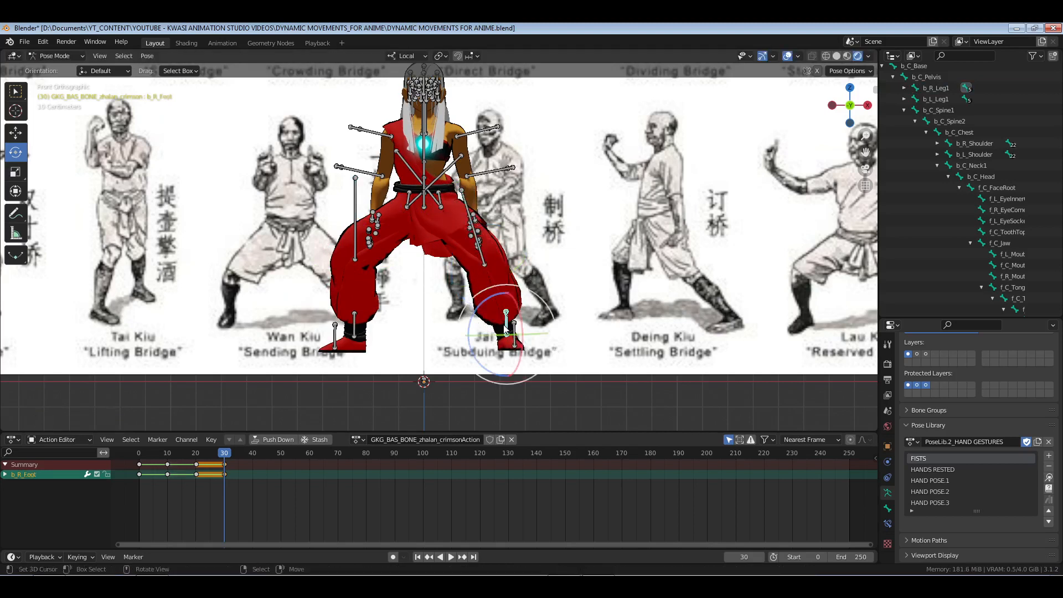
left_click_drag(484, 303, 461, 327)
Twist the torso by rotating the b_C_Spine1 and b_C_Chest bones about their local Y axes.
scroll(460, 327, "down", 4)
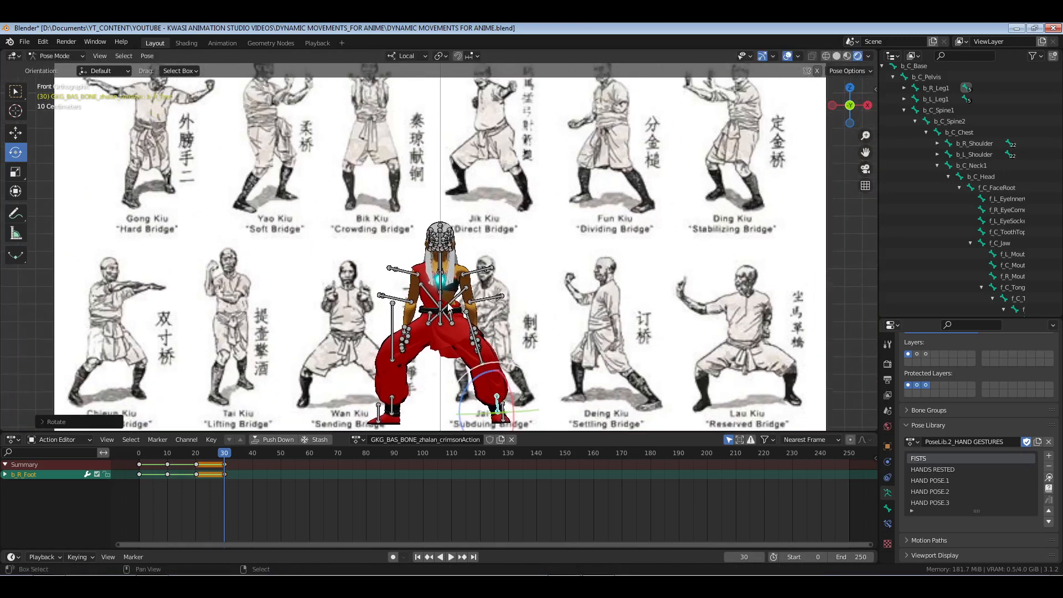
scroll(467, 364, "up", 8)
middle_click_drag(481, 269, 459, 310)
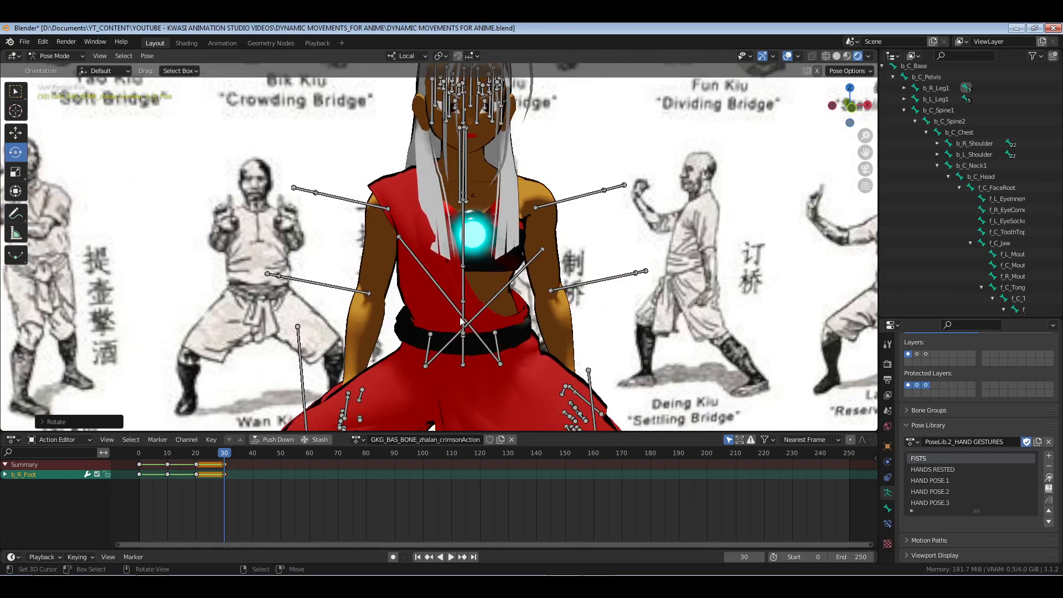
left_click(461, 322)
scroll(465, 319, "down", 6)
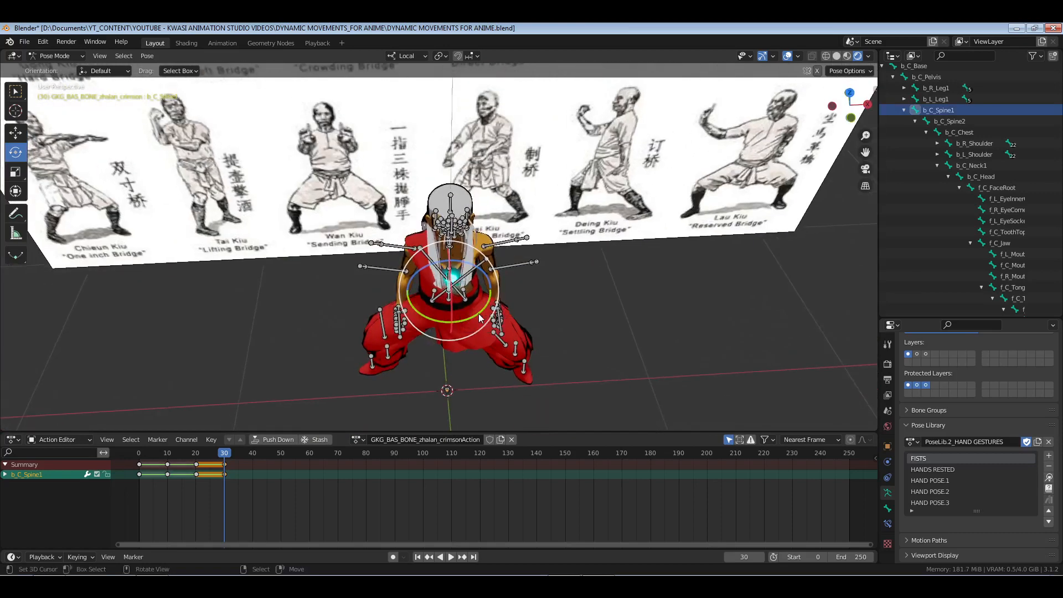
left_click_drag(479, 313, 465, 290)
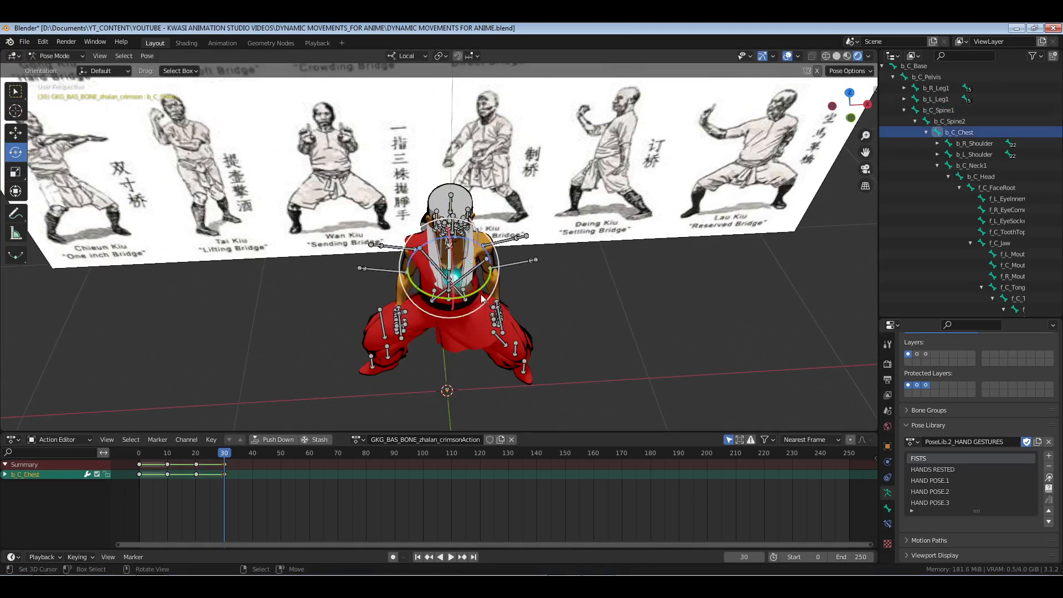
left_click_drag(481, 299, 497, 247)
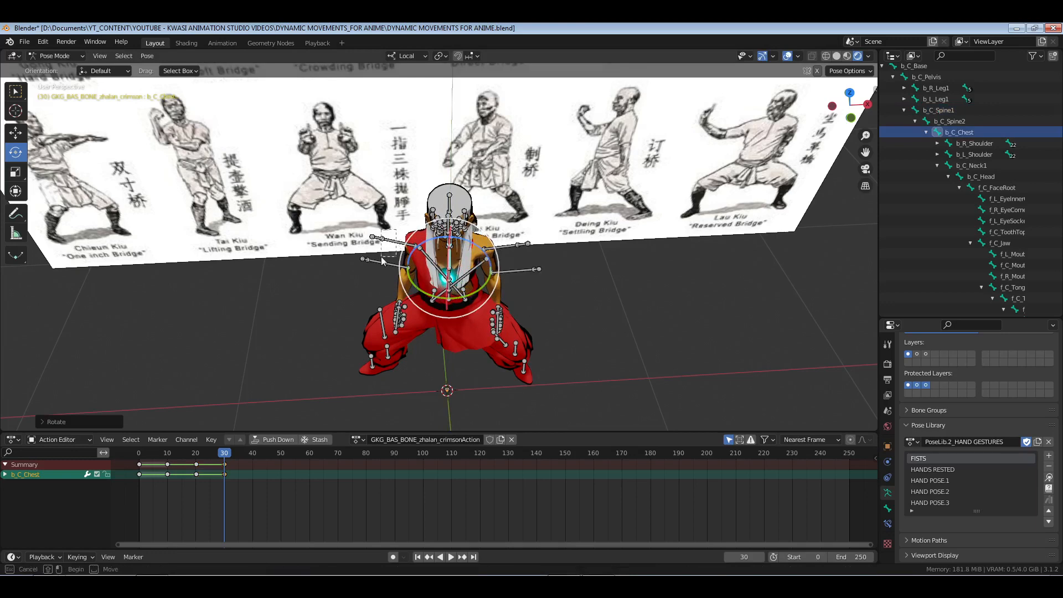
Select the left arm bones and apply the PRAYING pose from the PoseLib.1 pose library to them.
left_click_drag(381, 258, 379, 272)
key("alt+a")
middle_click_drag(411, 289, 408, 244)
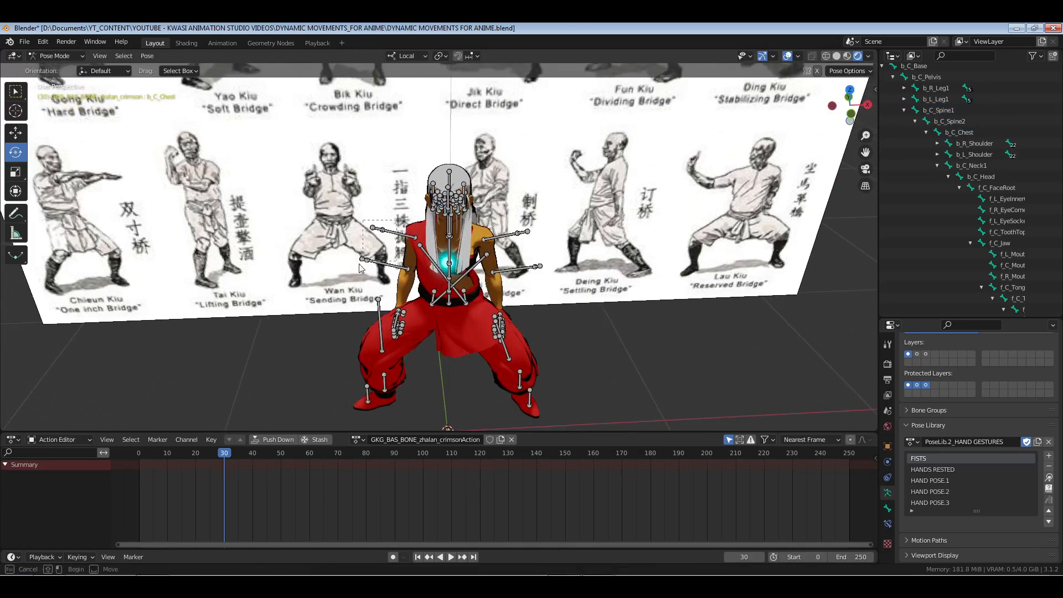
left_click_drag(360, 269, 361, 270)
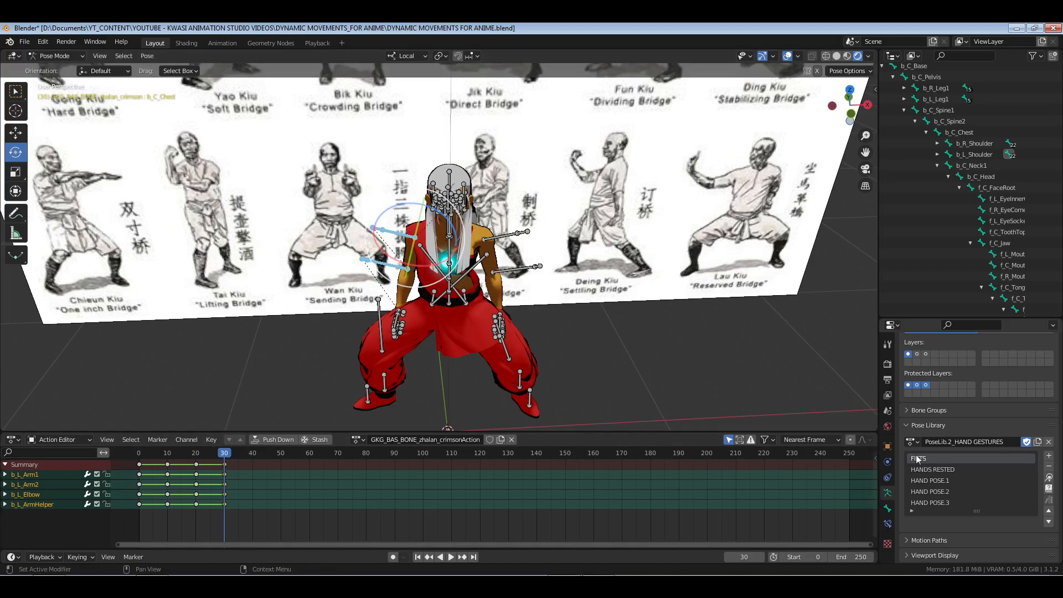
left_click(912, 441)
left_click(933, 339)
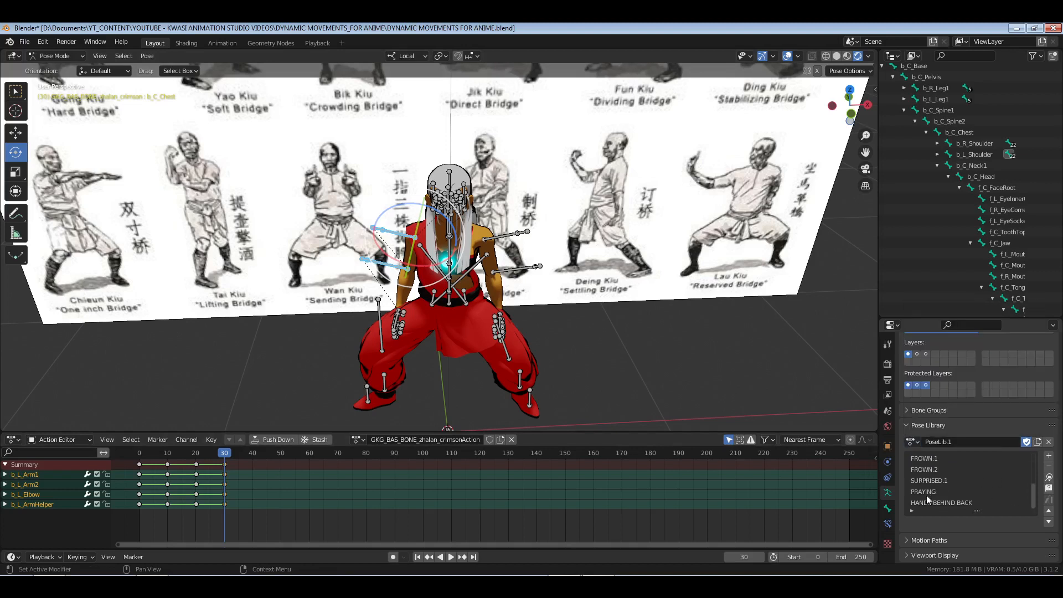
left_click(928, 491)
left_click(1049, 477)
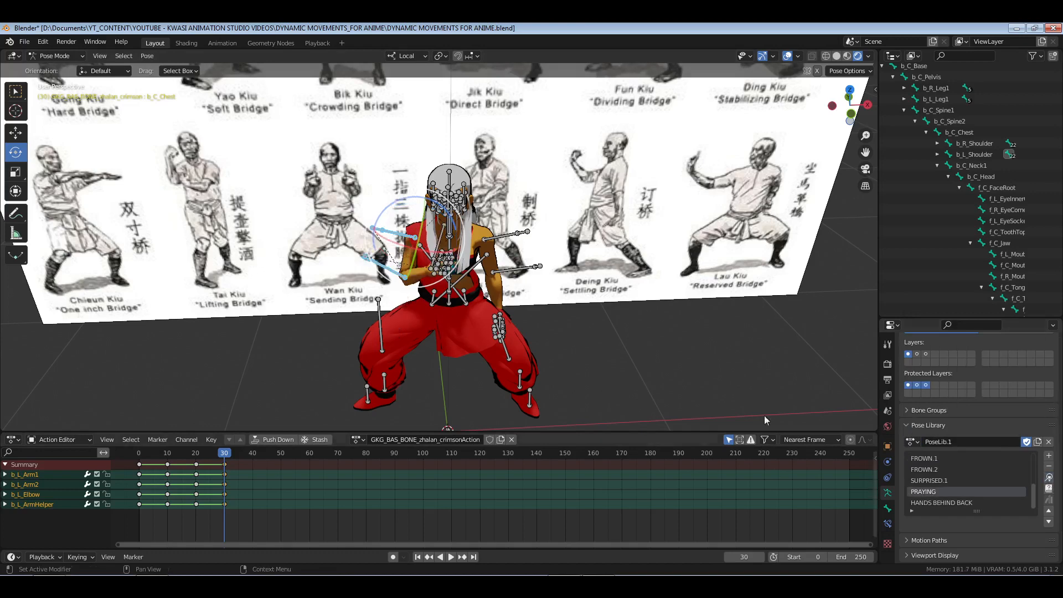
Rotate the left upper arm bones, b_L_Arm1 and b_L_ArmHelper, freely to raise the bent arm out to the side.
middle_click_drag(430, 313, 431, 314)
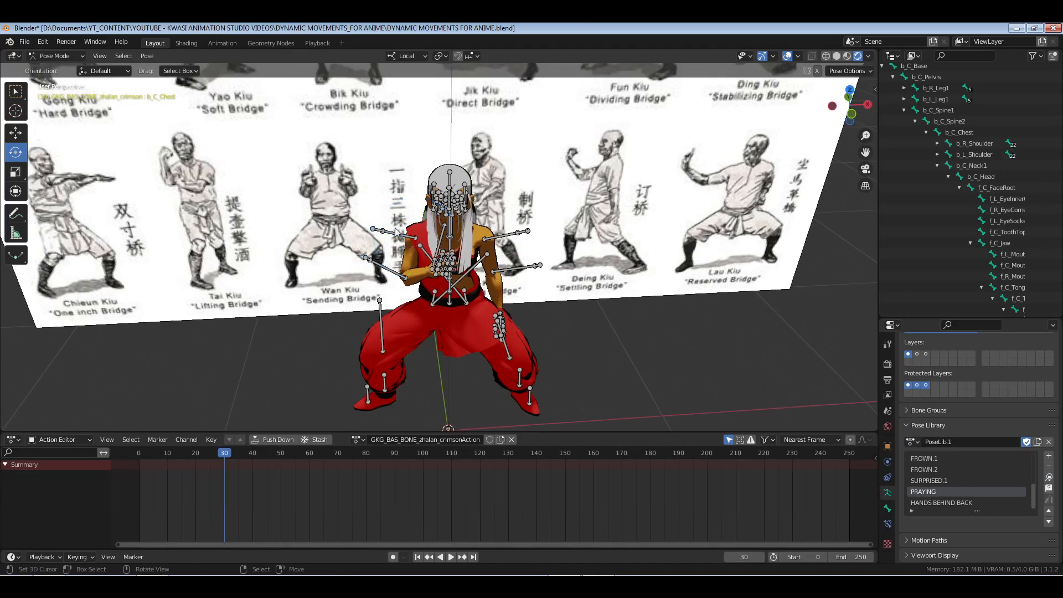
left_click(390, 237)
key("r")
key("r")
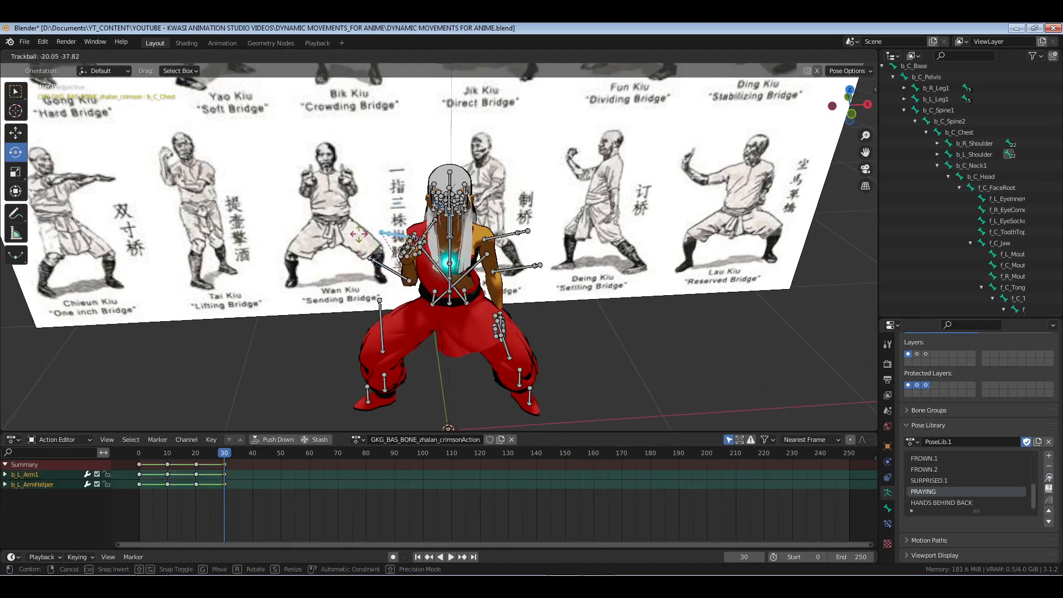
left_click(365, 239)
key("r")
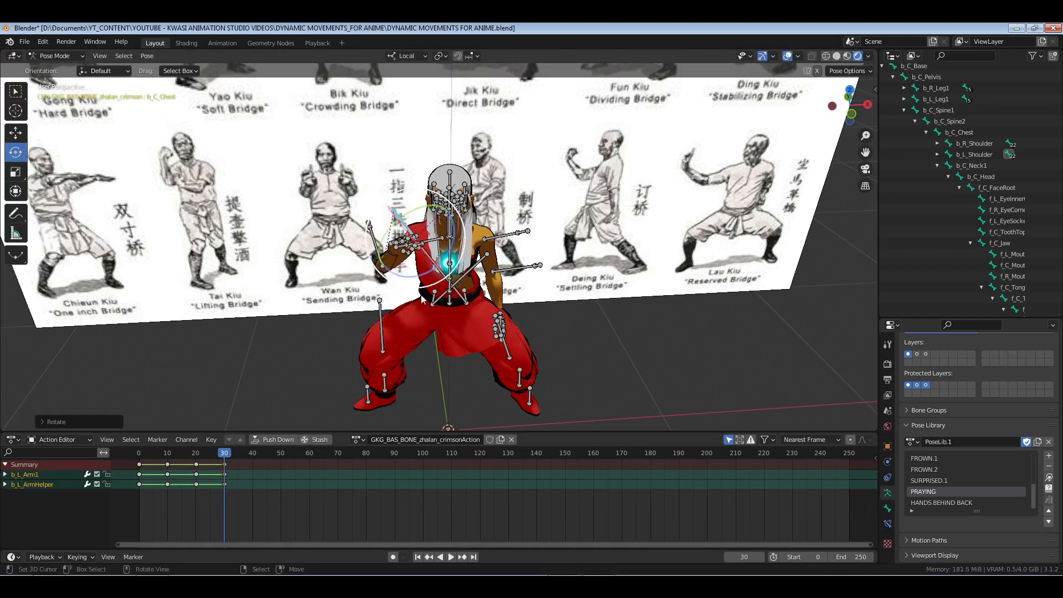
left_click(389, 220)
key("r")
key("r")
left_click(387, 266)
left_click(386, 277)
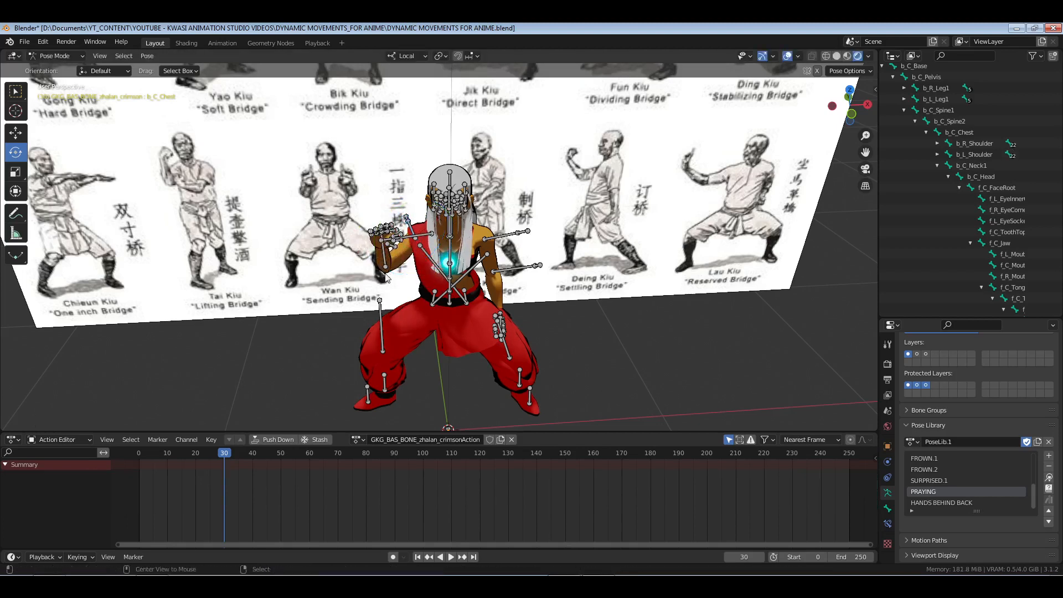
Rotate the left forearm bones, b_L_Arm2 and b_L_Elbow, about the Y axis to swing the hand outward.
left_click_drag(363, 282, 362, 283)
key("r")
key("y")
key("y")
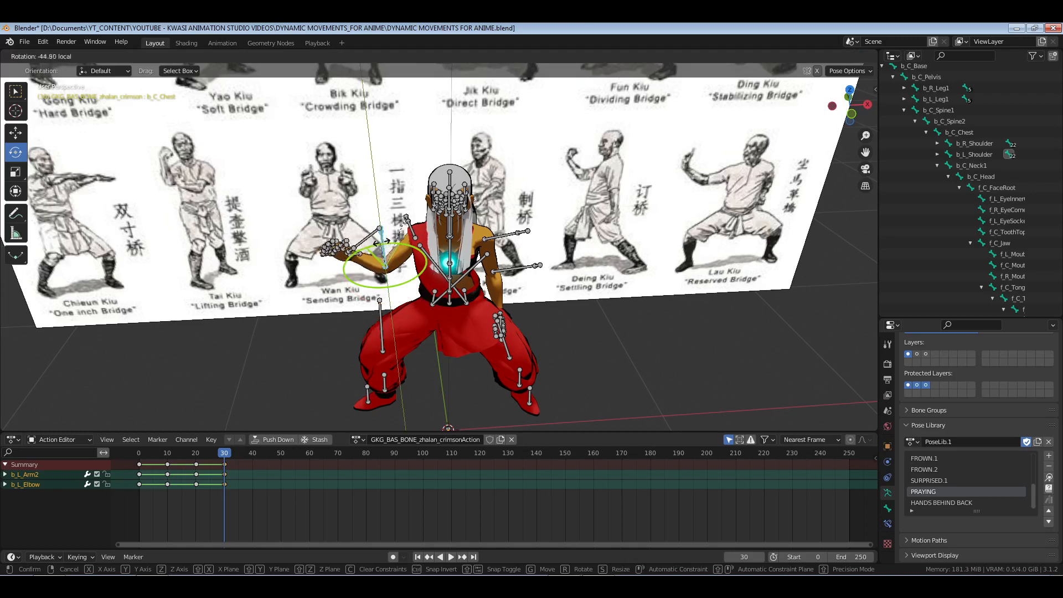
left_click(382, 257)
middle_click_drag(385, 260, 443, 222)
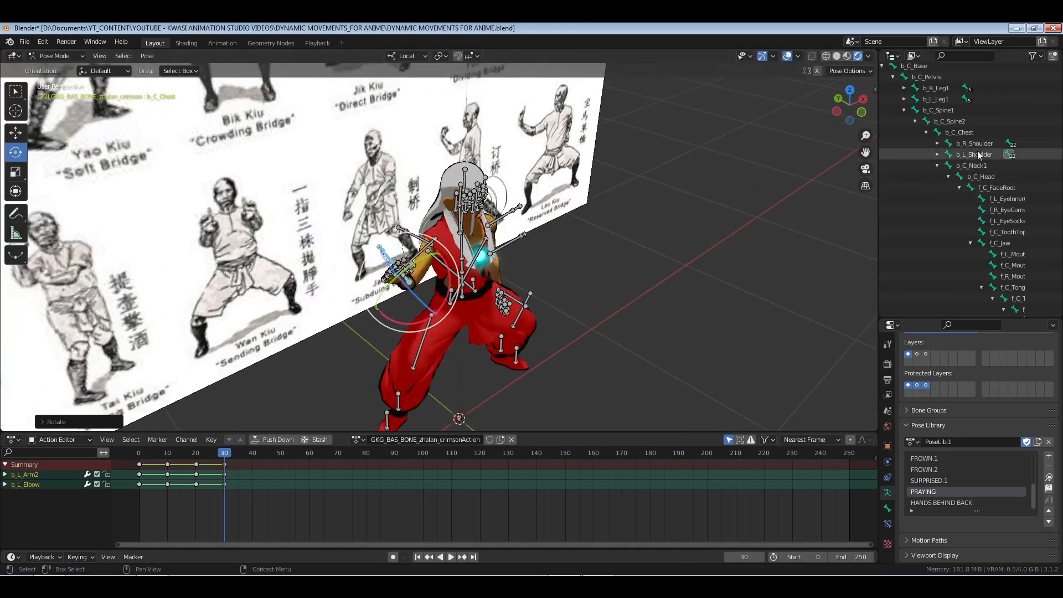
Select the left shoulder bone, b_L_Shoulder, and rotate it slightly with a free trackball rotation.
left_click(490, 246)
left_click_drag(490, 245, 482, 250)
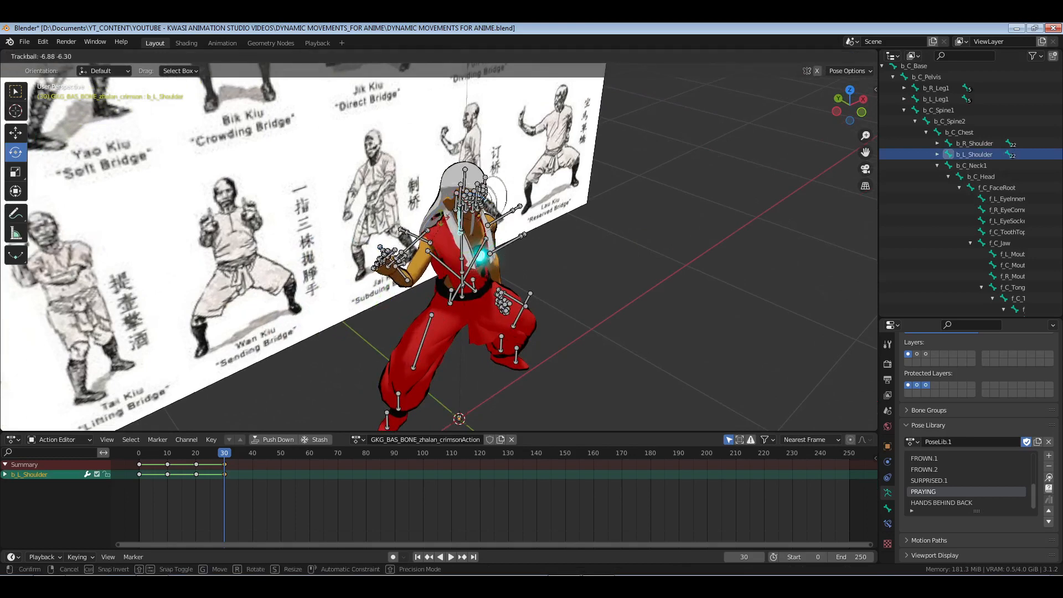
left_click(482, 250)
scroll(443, 266, "up", 3)
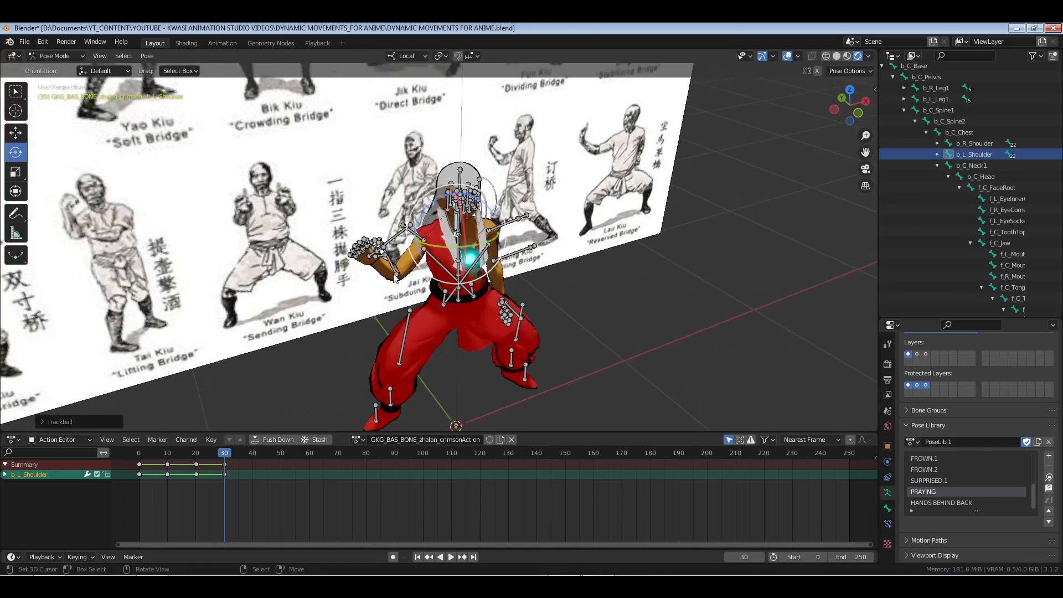
Try to copy the left hand and finger bones' keyframes from frame 20 onto frame 30, and undo the paste.
key("alt+a")
middle_click_drag(421, 282, 341, 257)
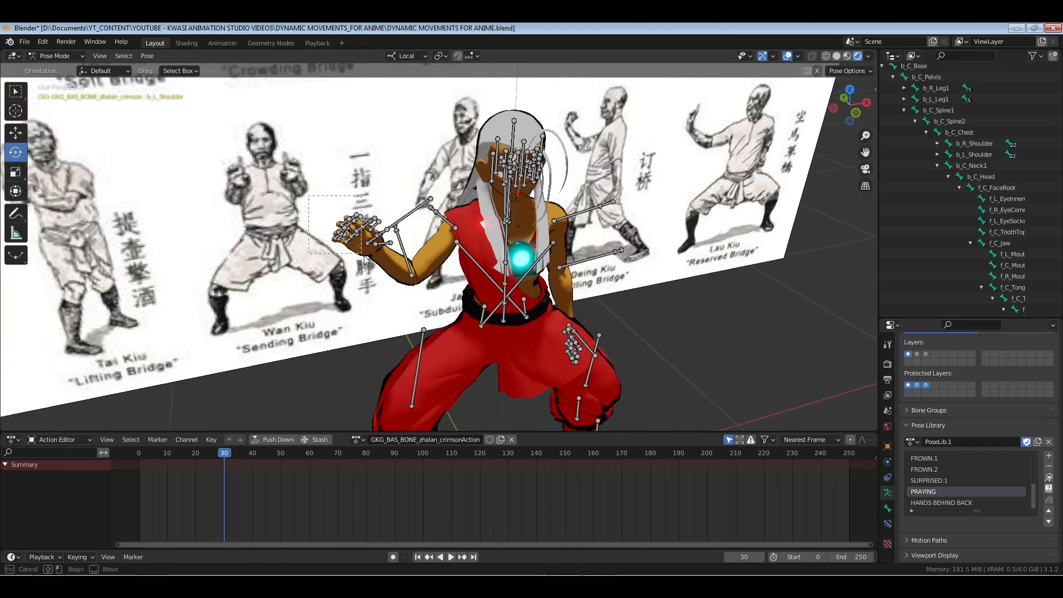
left_click_drag(384, 268, 385, 269)
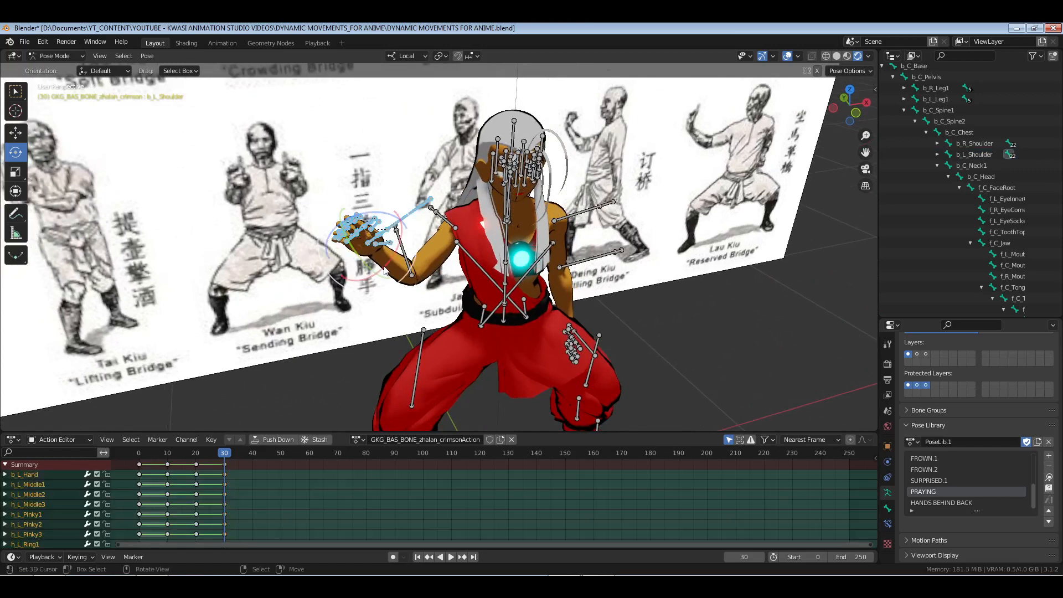
scroll(384, 269, "up", 3)
left_click(301, 237)
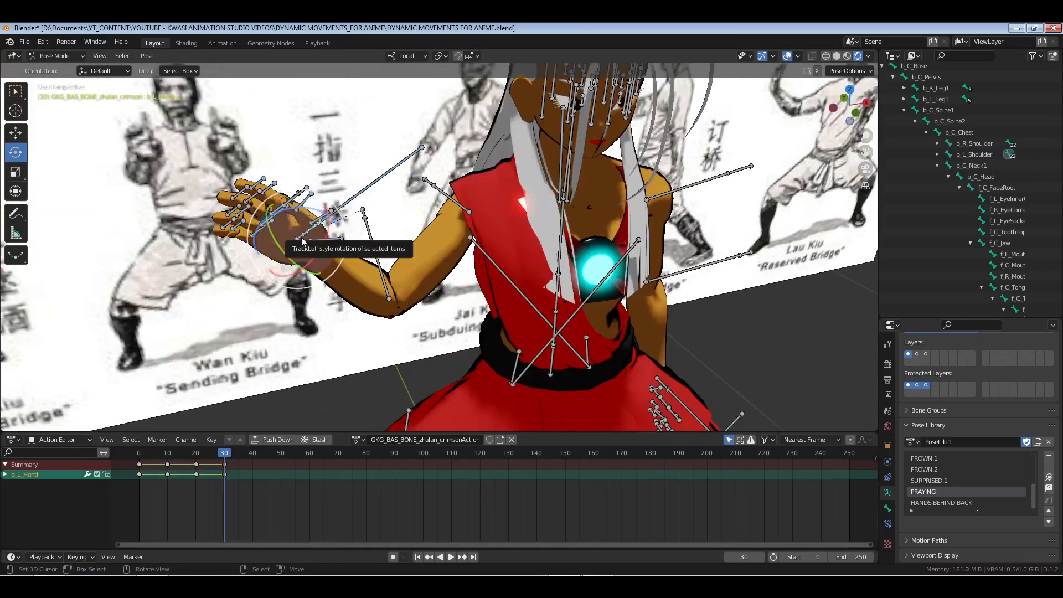
middle_click_drag(321, 251, 310, 255)
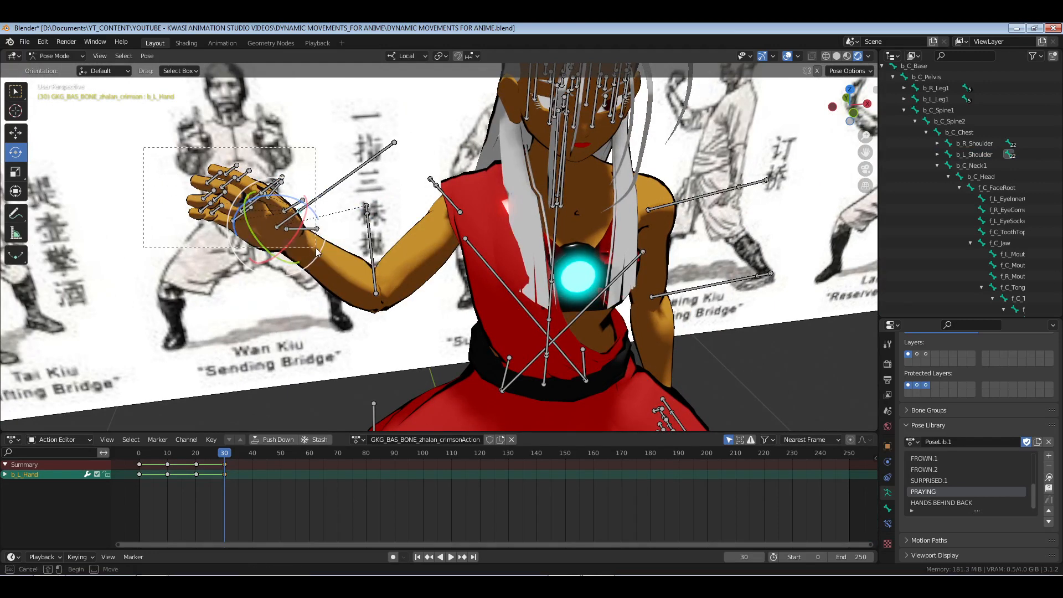
left_click_drag(316, 249, 316, 249)
left_click(198, 465)
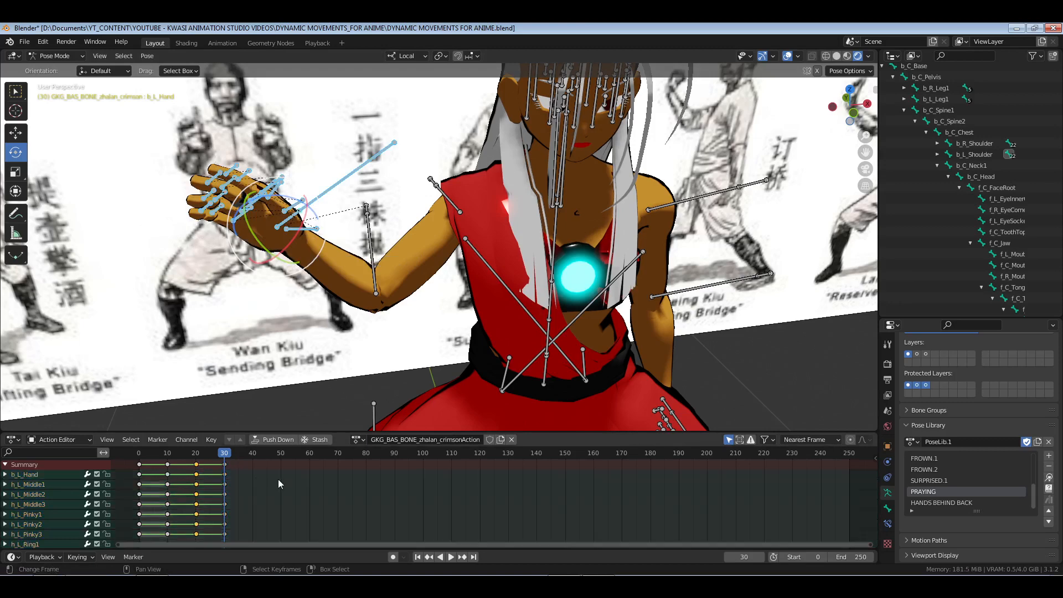
key("ctrl+c")
key("ctrl+v")
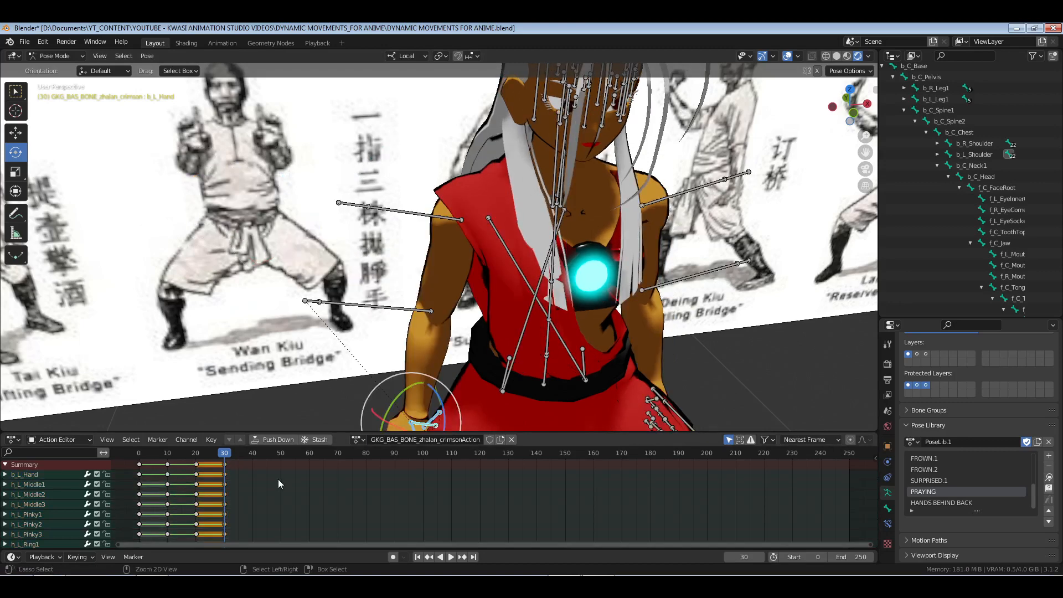
key("ctrl+z")
key("ctrl+z")
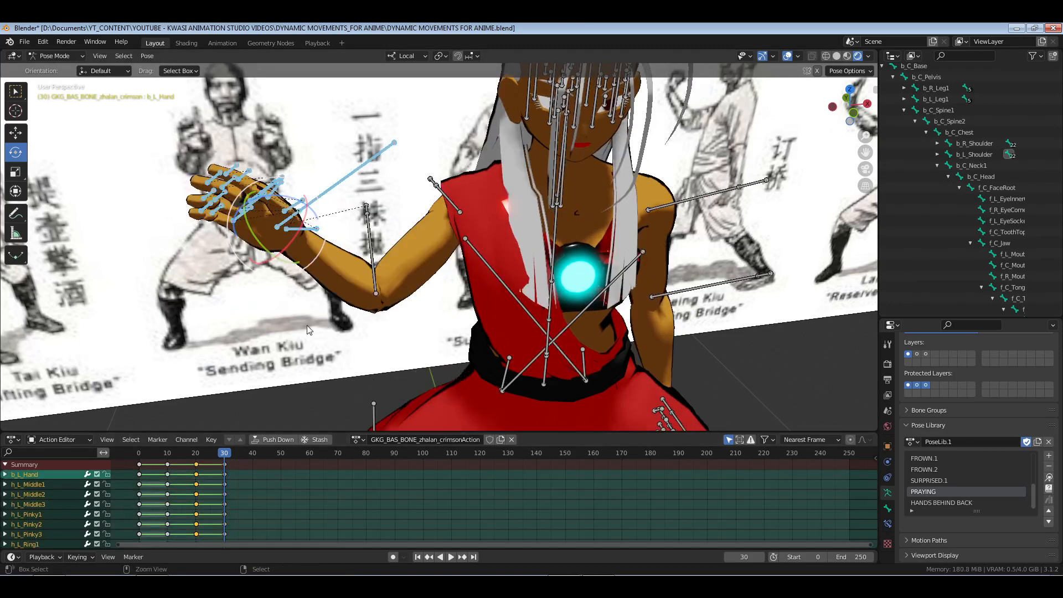
Reselect the left hand and finger bones, try pasting their frame 20 keyframes at frame 30 again, and undo it.
middle_click_drag(382, 319, 373, 278)
scroll(358, 314, "down", 5)
key("alt+a")
middle_click_drag(465, 315, 389, 268, "shift")
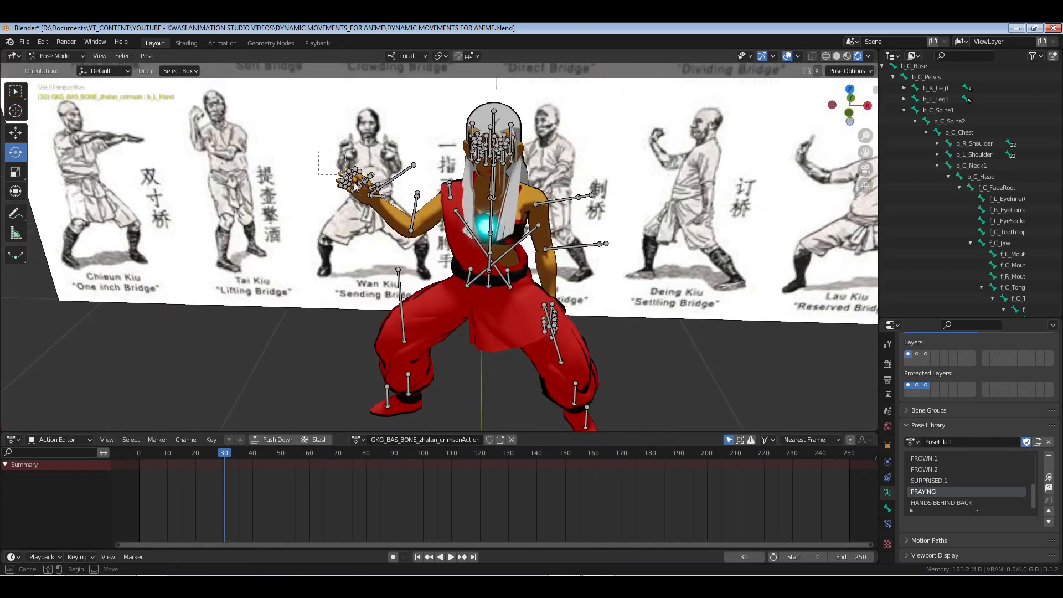
left_click_drag(356, 186, 387, 217)
left_click(342, 497)
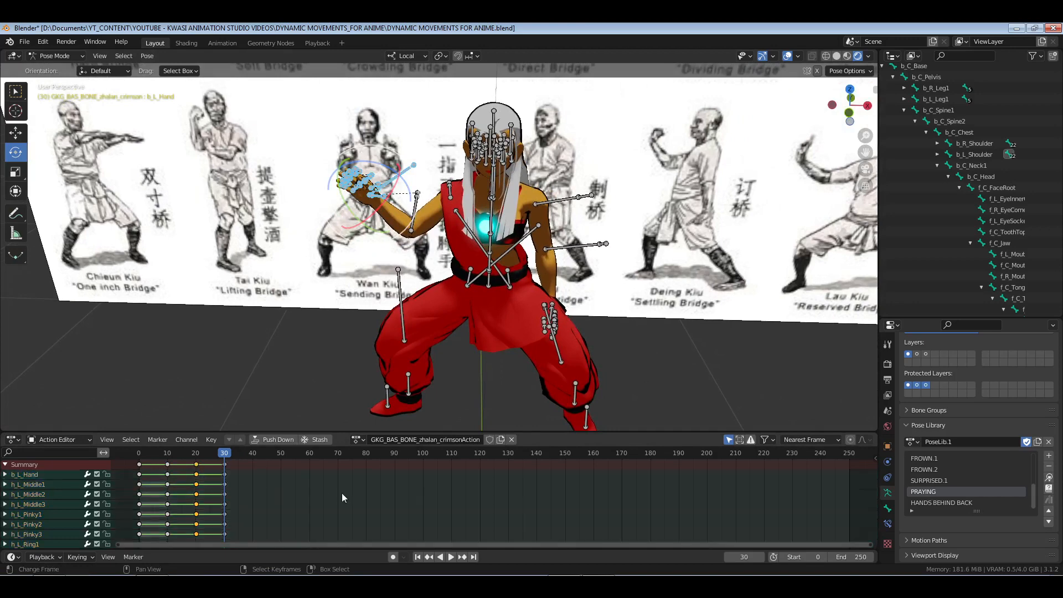
key("ctrl+v")
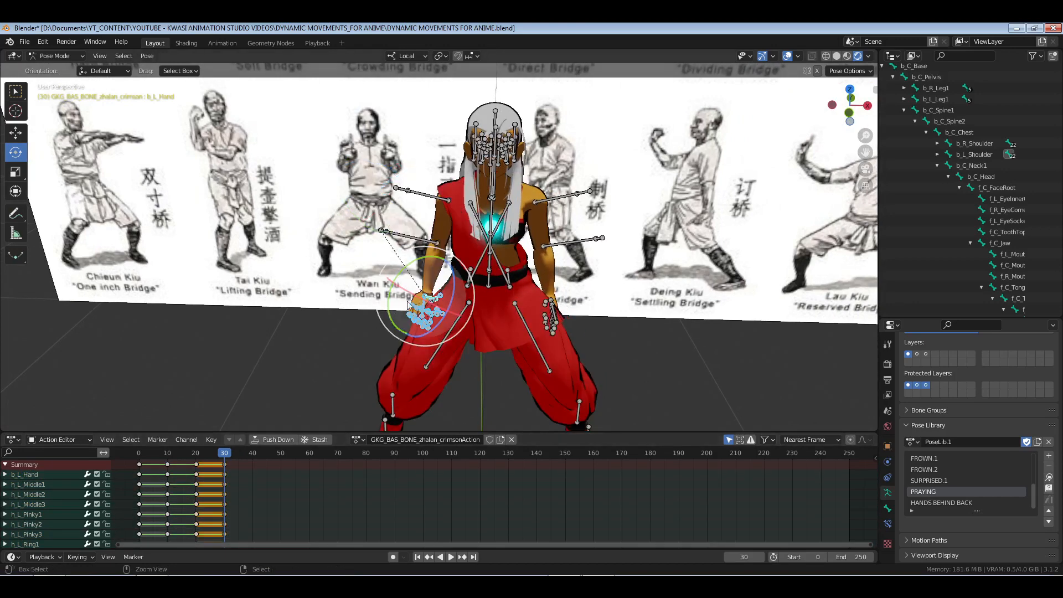
key("ctrl+z")
key("ctrl+z")
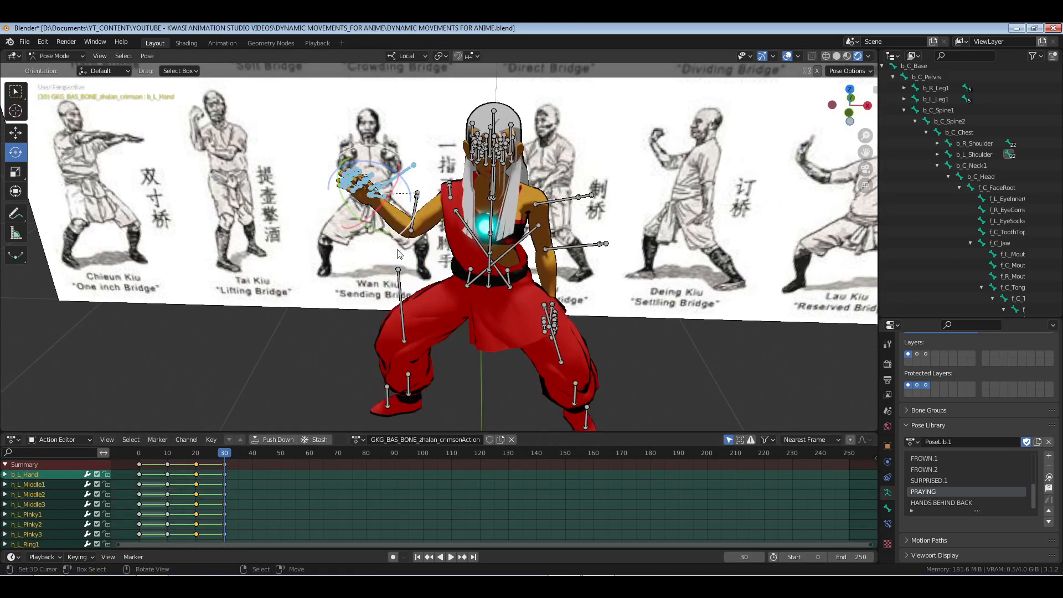
Select all bones and insert Location & Rotation keyframes for the whole pose at frame 30.
middle_click_drag(538, 259, 552, 260)
key("a")
right_click(552, 260)
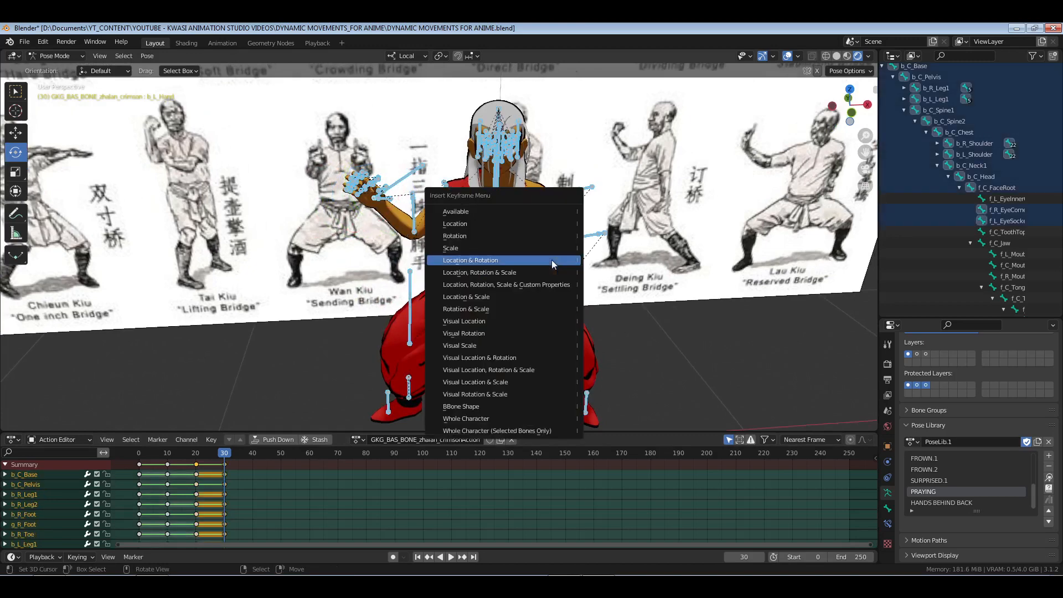
left_click(552, 261)
Select the left hand and finger bones and paste their frame 20 keyframes at frame 30.
middle_click_drag(307, 340, 338, 332)
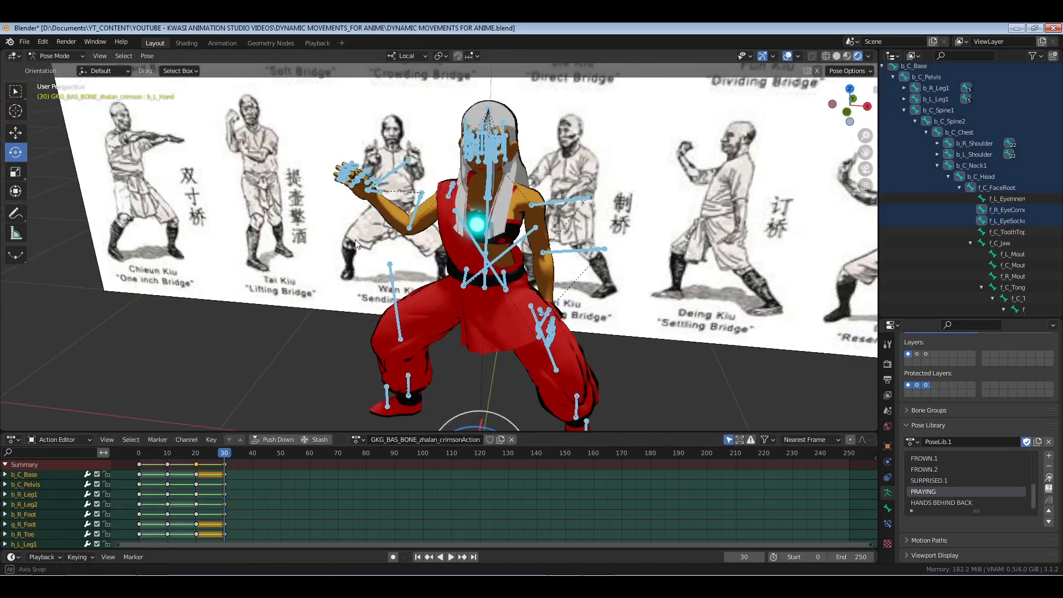
left_click(383, 213)
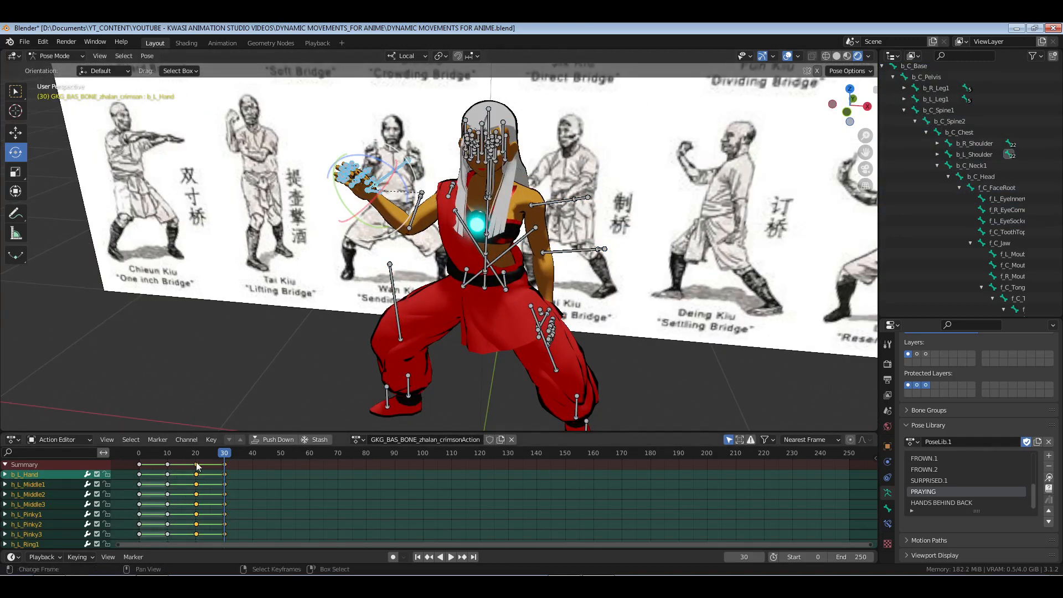
left_click(302, 492)
key("ctrl+v")
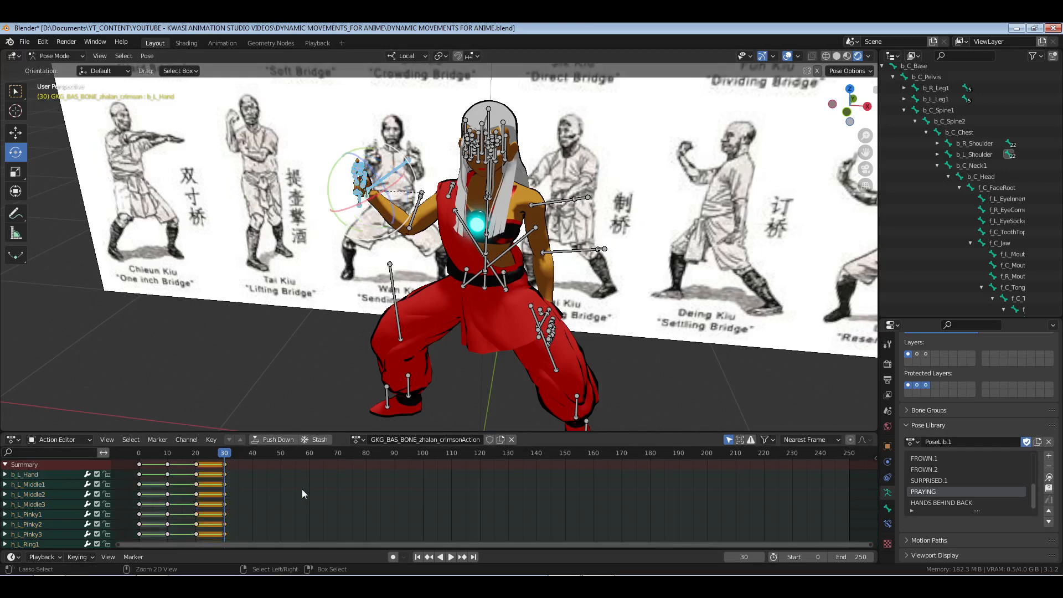
Rotate the left forearm roll bone, b_L_ArmRoll, to turn the raised hand, checking it from several angles.
scroll(372, 261, "up", 2)
middle_click_drag(372, 260, 443, 320, "shift")
middle_click_drag(443, 320, 491, 304)
scroll(491, 303, "up", 3)
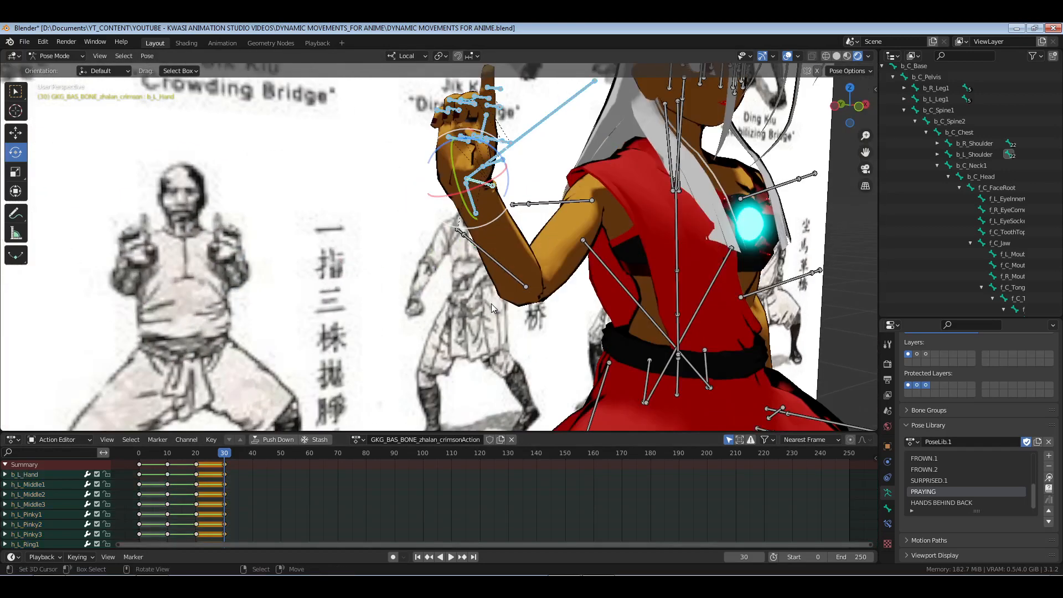
left_click(484, 181)
middle_click_drag(485, 182, 362, 268)
scroll(487, 221, "down", 2)
left_click(398, 233)
left_click_drag(368, 246, 338, 255)
middle_click_drag(340, 256, 461, 235)
left_click_drag(407, 228, 459, 242)
middle_click_drag(458, 242, 464, 292)
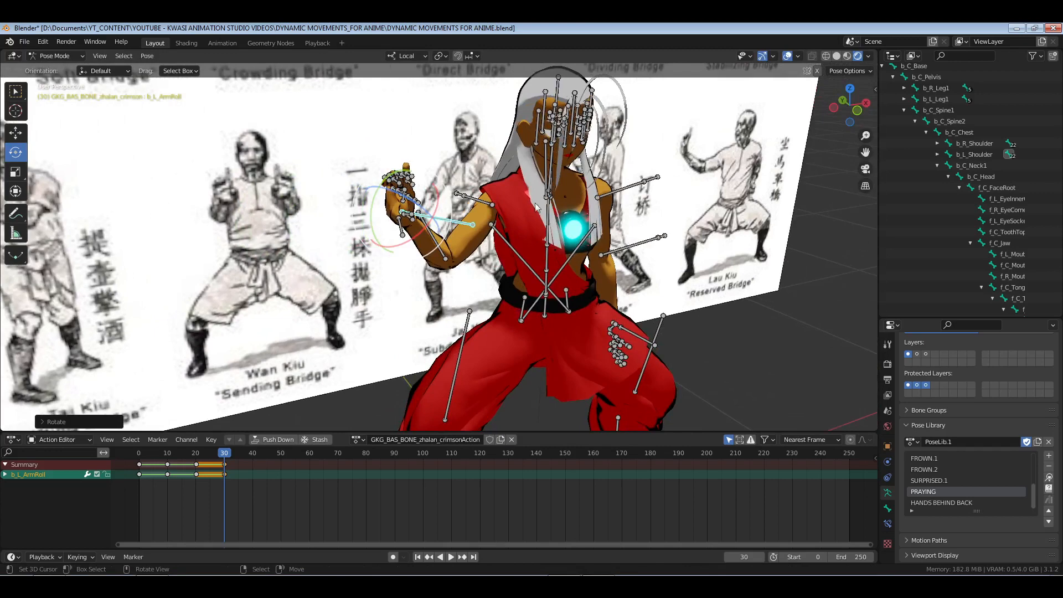
Rotate the neck bone b_C_Neck1 freely, and twist it about its local Y axis in top view toward the raised hand.
left_click(991, 166)
middle_click_drag(637, 183, 679, 261)
key("r")
left_click(656, 305)
key("KP_7")
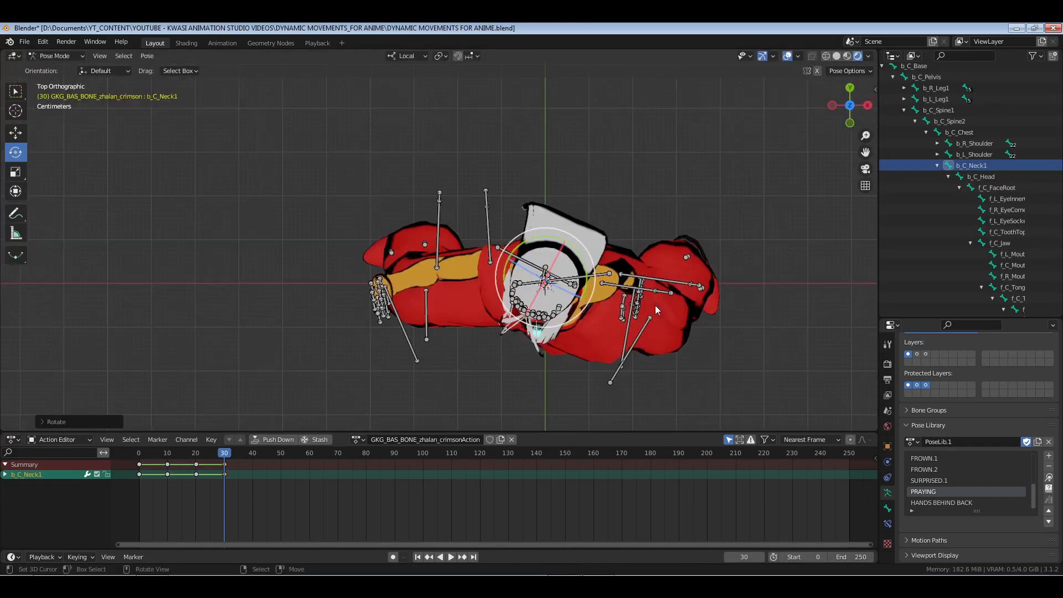
key("r")
key("y")
left_click(621, 374)
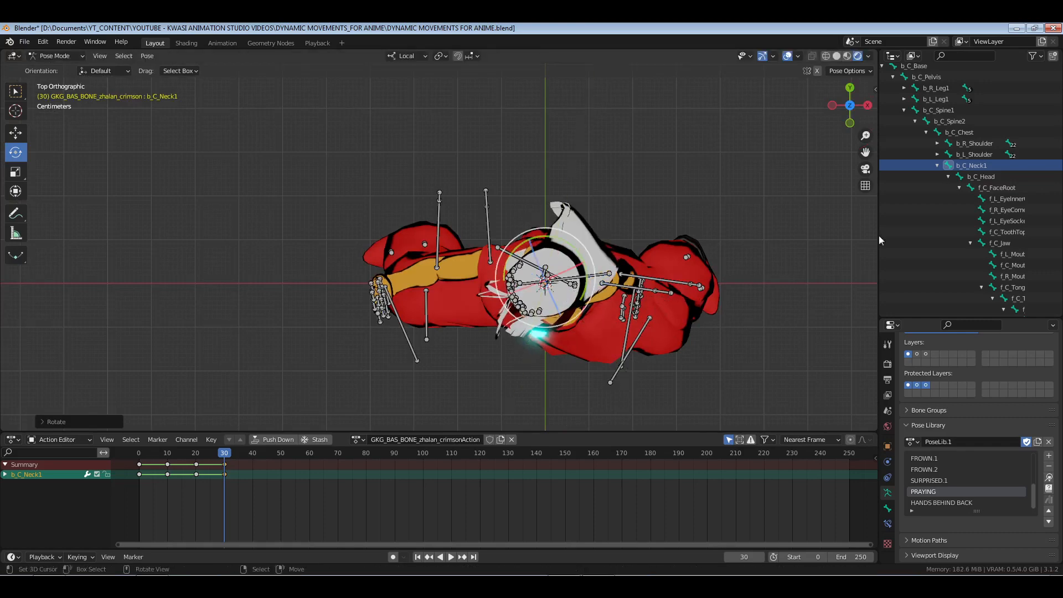
Rotate the head bone b_C_Head about its local Y axis to face the raised left hand.
left_click(988, 177)
key("r")
key("y")
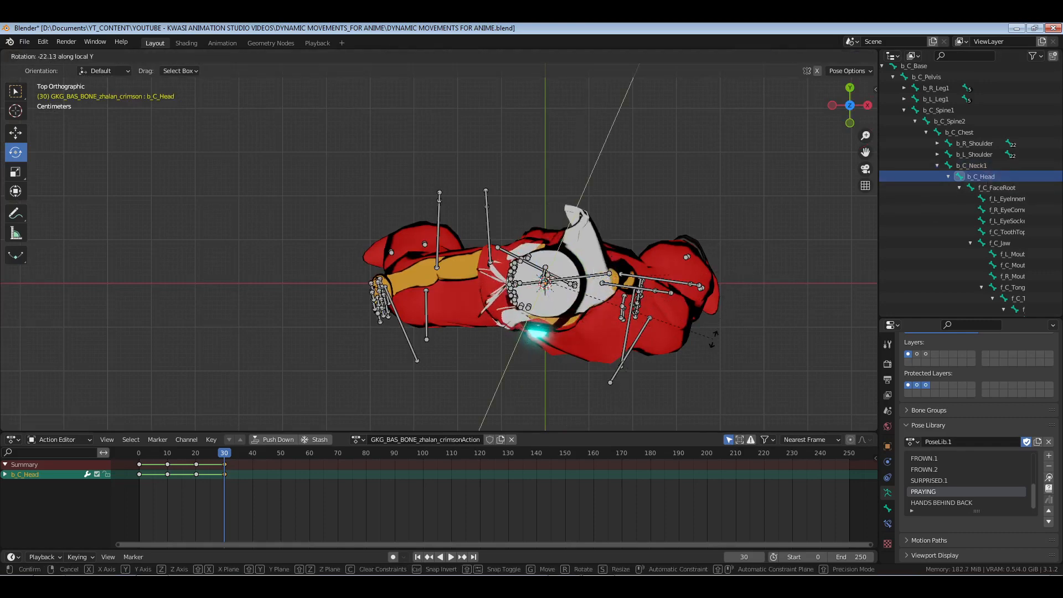
left_click(713, 351)
Select the right arm bones and apply the PRAYING pose from the pose library to them.
middle_click_drag(570, 371, 621, 203)
left_click_drag(688, 279, 700, 283)
key("alt+a")
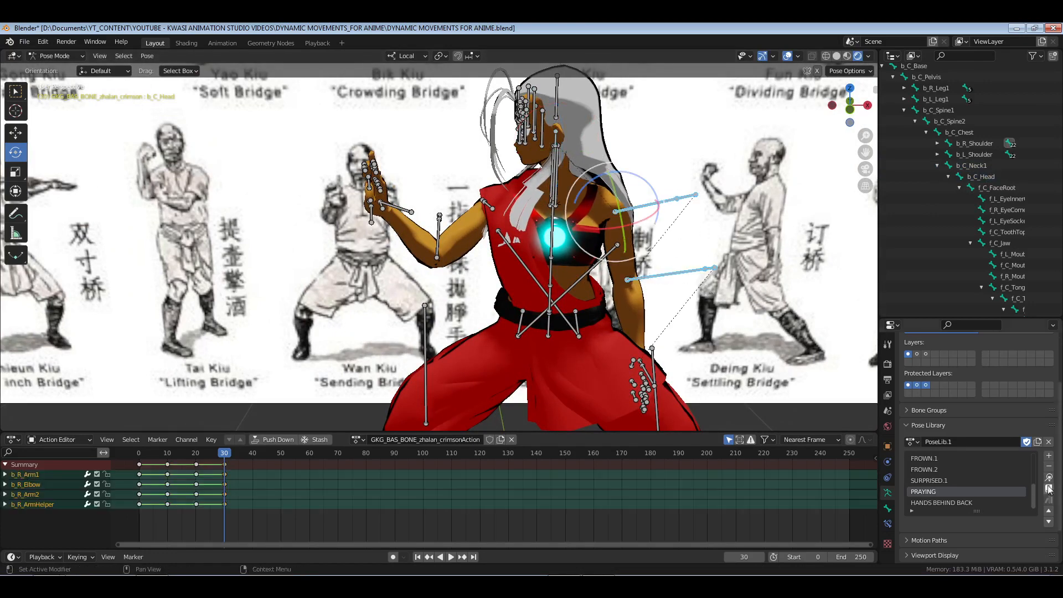
middle_click_drag(699, 304, 548, 299)
Select the right upper arm bones, b_R_Arm1 and b_R_ArmHelper, and rotate them to draw the bent arm back beside the torso.
left_click_drag(545, 225, 567, 254)
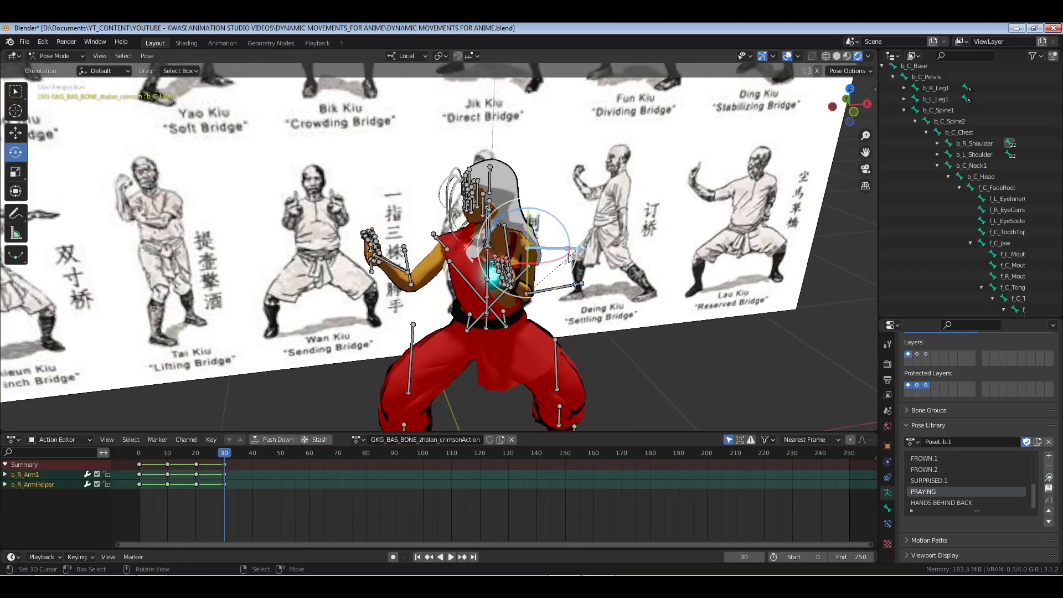
middle_click_drag(591, 306, 530, 286)
mouse_move(530, 285)
left_mouse_down()
mouse_move(536, 298)
mouse_move(548, 284)
left_mouse_up()
middle_click_drag(527, 317, 576, 325)
middle_click_drag(589, 286, 501, 316)
scroll(580, 287, "up", 3)
middle_click_drag(502, 315, 410, 292, "shift")
key("r")
left_click(579, 294)
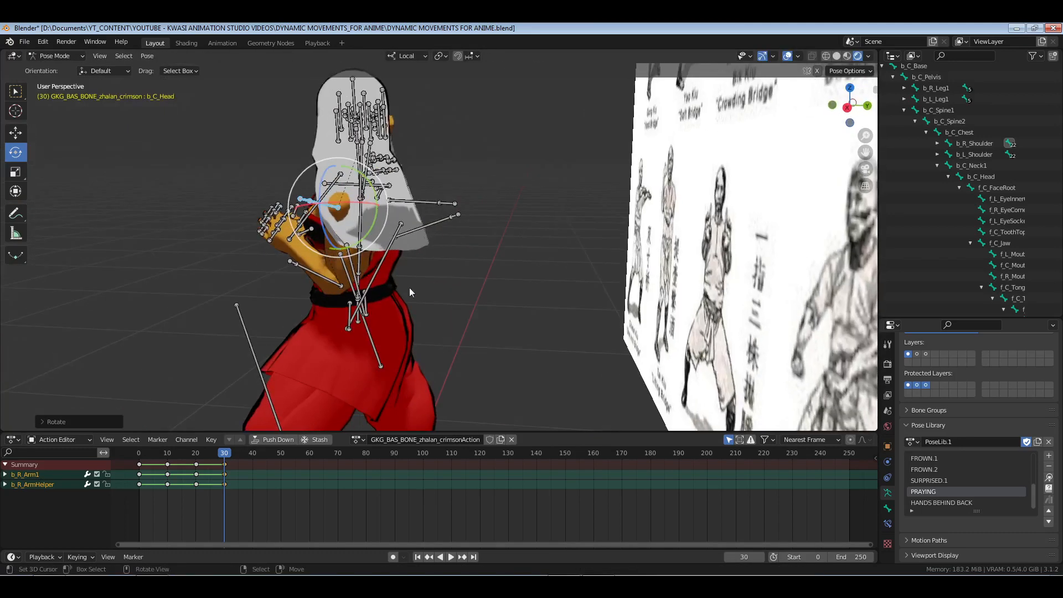
Rotate the right forearm bones, b_R_Elbow and b_R_Arm2, and adjust b_R_Arm2 on its own to place the hand near the waist.
middle_click_drag(370, 257, 545, 256)
left_click(545, 256)
left_click_drag(545, 256, 549, 269)
middle_click_drag(548, 269, 559, 284)
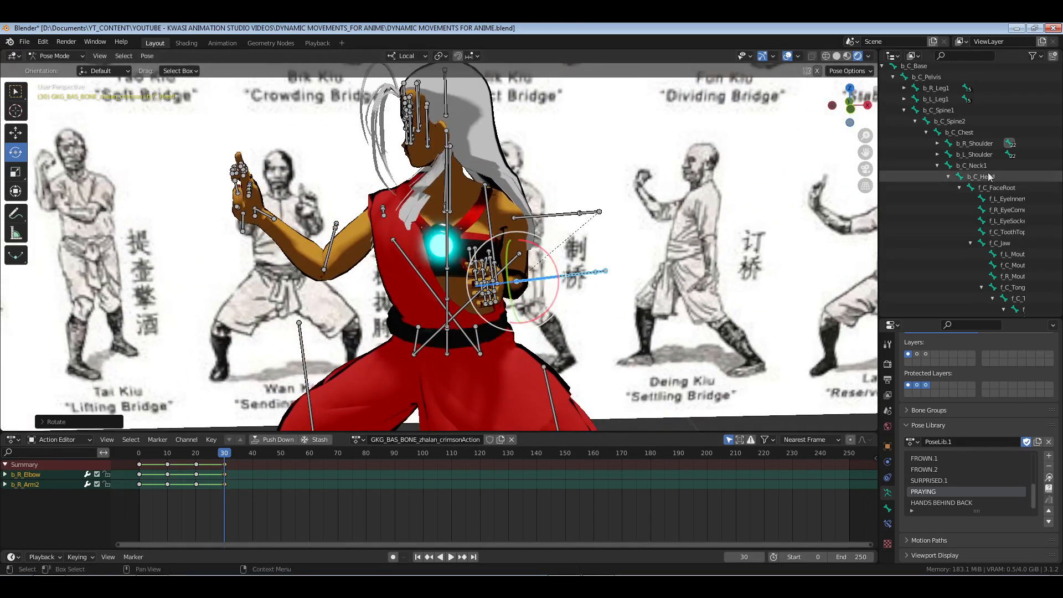
left_click_drag(642, 261, 620, 276)
left_click(605, 272)
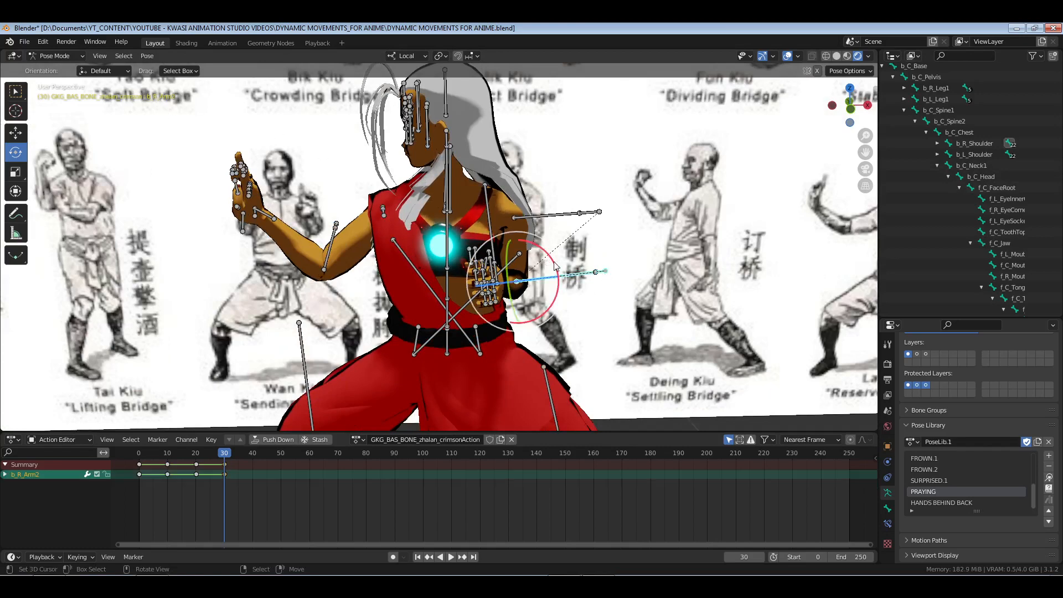
left_click_drag(556, 267, 559, 283)
Select the right hand and finger bones and apply the FISTS pose from the pose library.
middle_click_drag(559, 282, 586, 327)
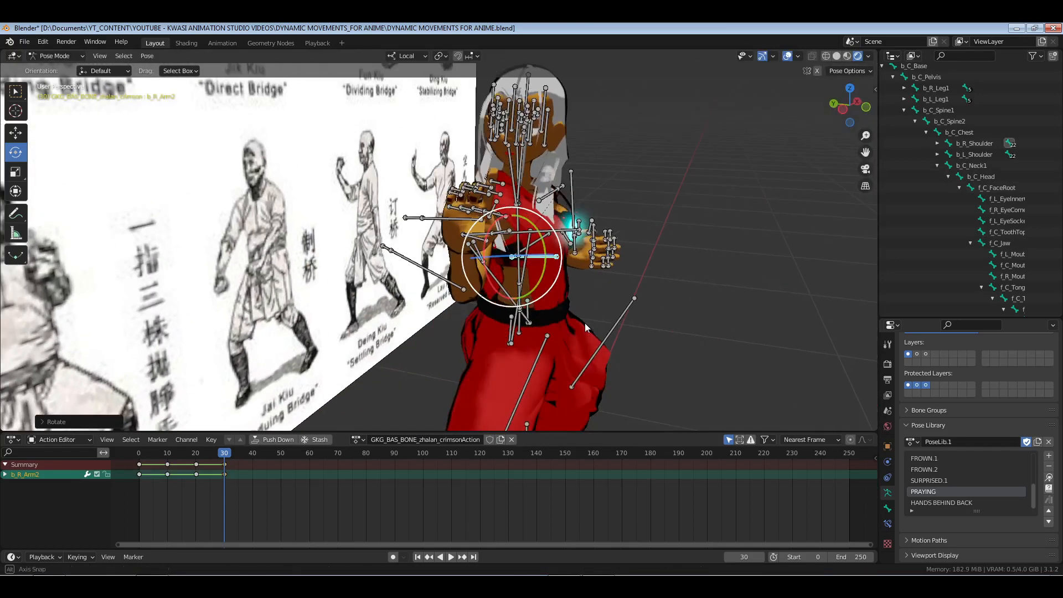
left_click(585, 324)
scroll(615, 237, "up", 6)
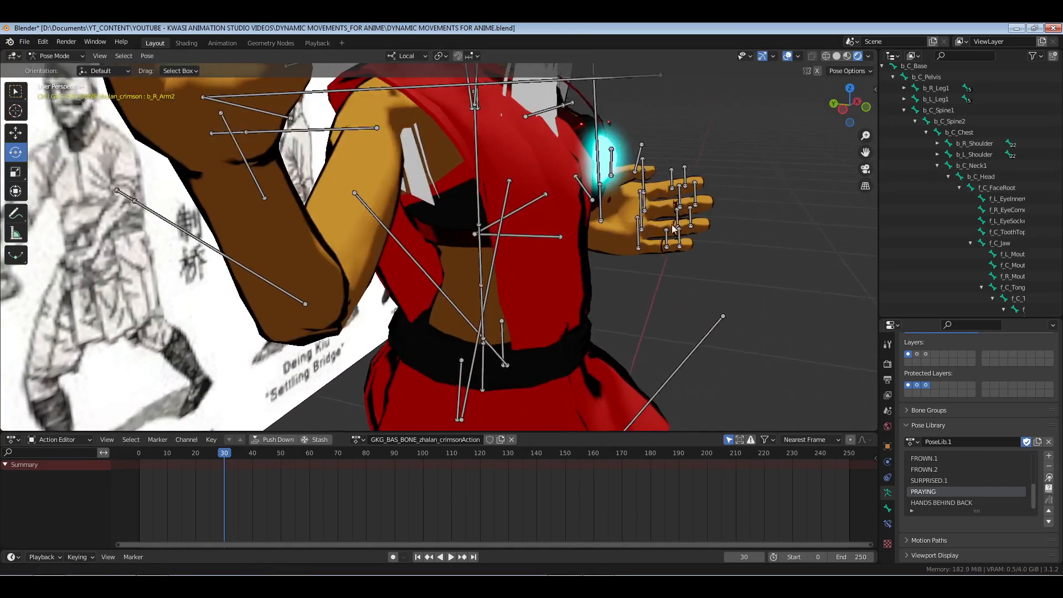
middle_click_drag(672, 224, 655, 225, "shift")
left_click_drag(566, 160, 700, 268)
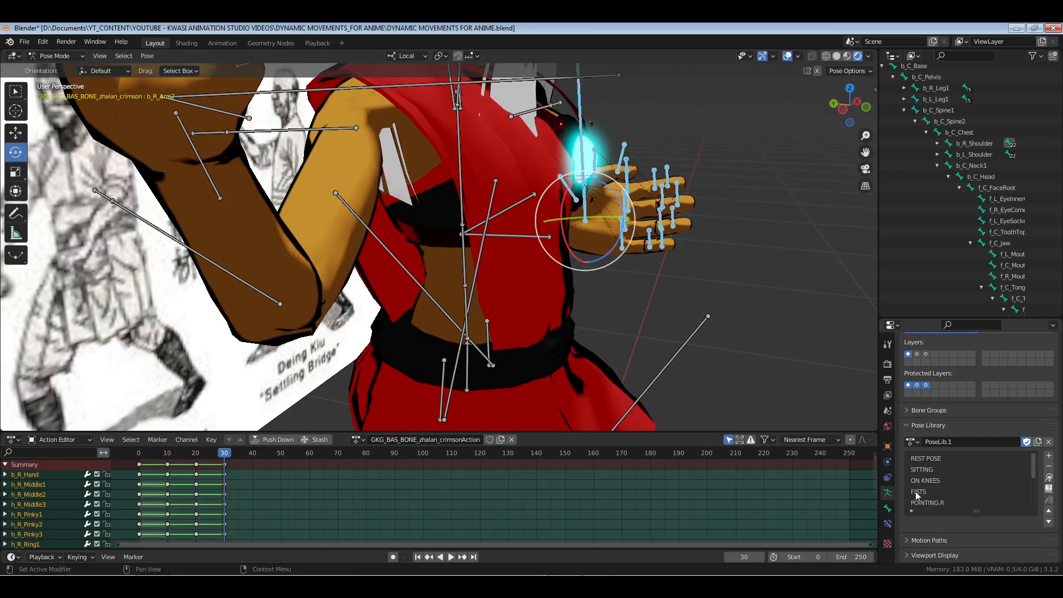
left_click(1051, 486)
Rotate the right forearm bone b_R_Arm2 again to refine the fist's position in front of the torso.
middle_click_drag(739, 303, 443, 223)
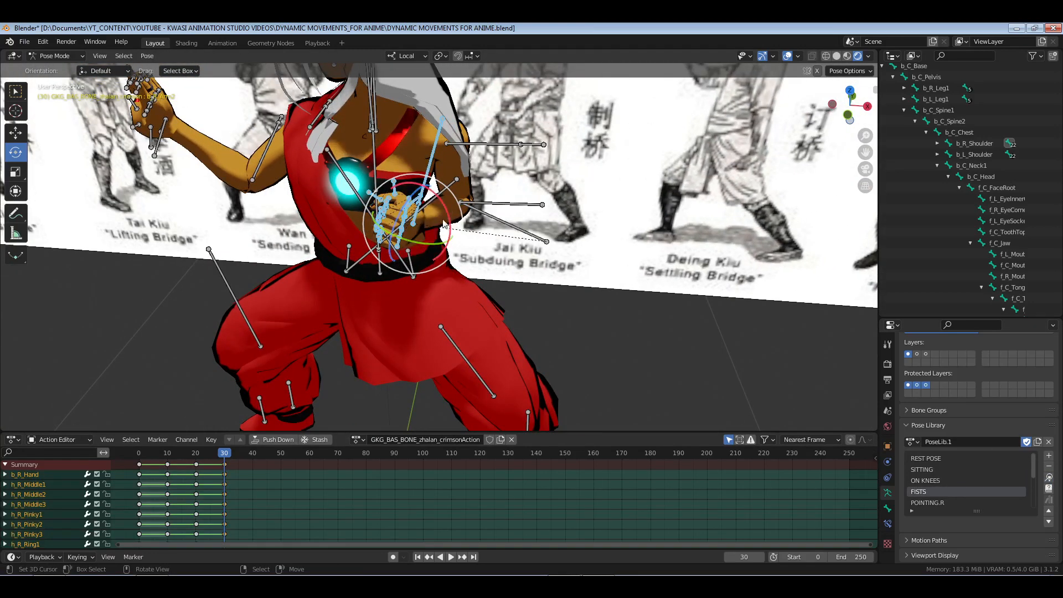
right_click(503, 226)
left_click_drag(498, 192, 498, 226)
middle_click_drag(498, 226, 621, 271)
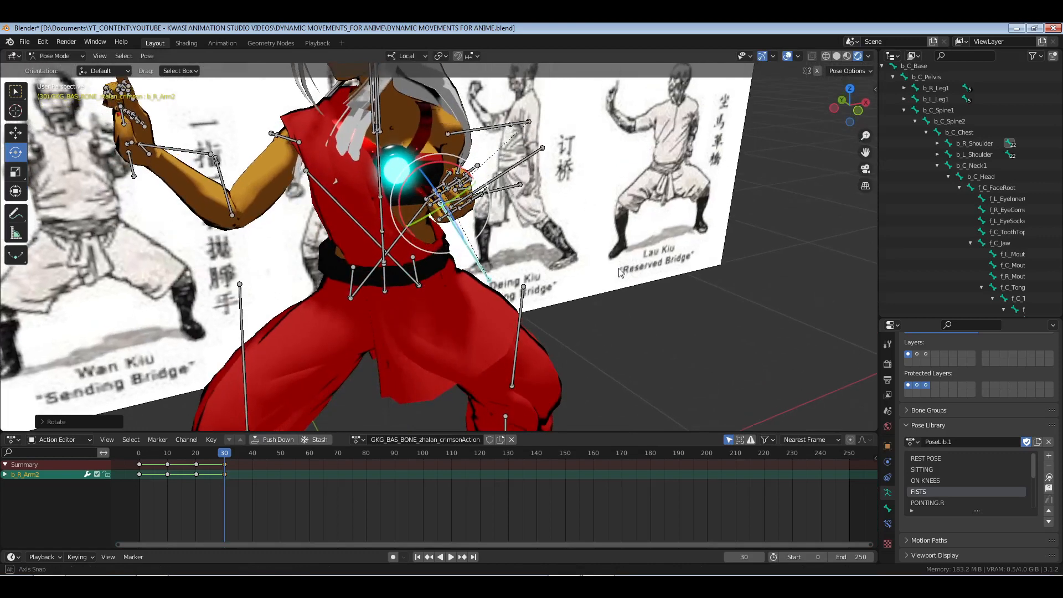
Select the right shoulder bone b_R_Shoulder and rotate it to bring the bent arm across the front of the torso.
left_click(974, 143)
middle_click_drag(482, 169, 471, 227)
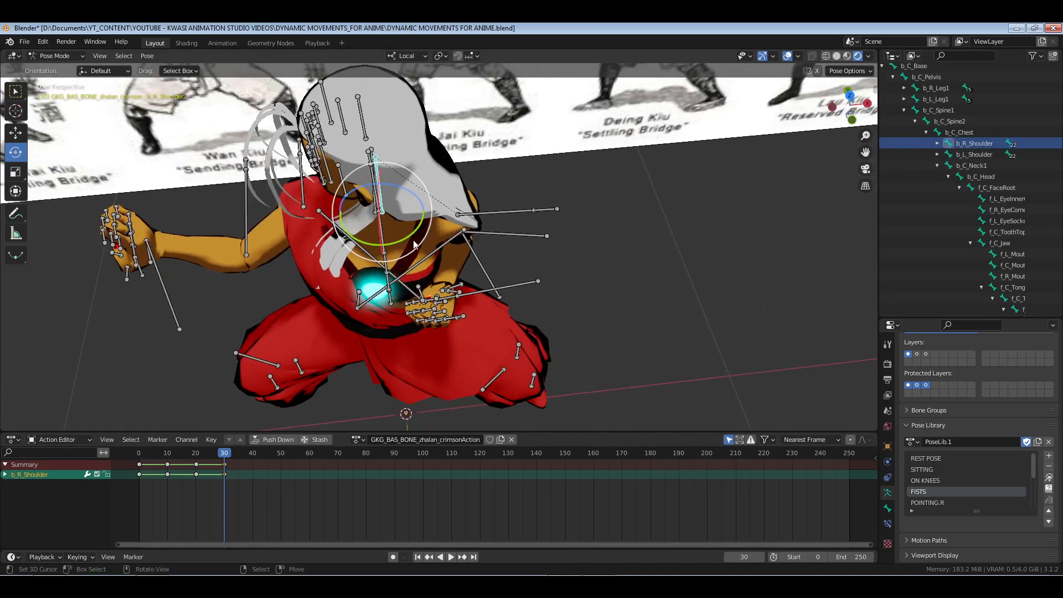
key("r")
left_click_drag(407, 241, 400, 245)
middle_click_drag(493, 322, 488, 288)
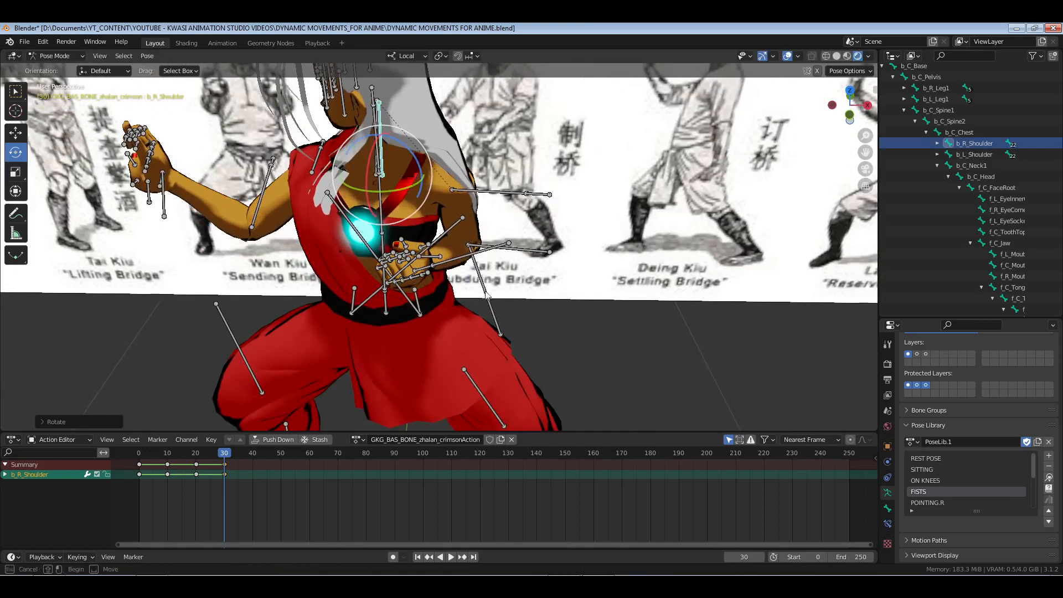
Try a free rotation of the right forearm bone b_R_Arm2 and undo it.
left_click(487, 296)
key("r")
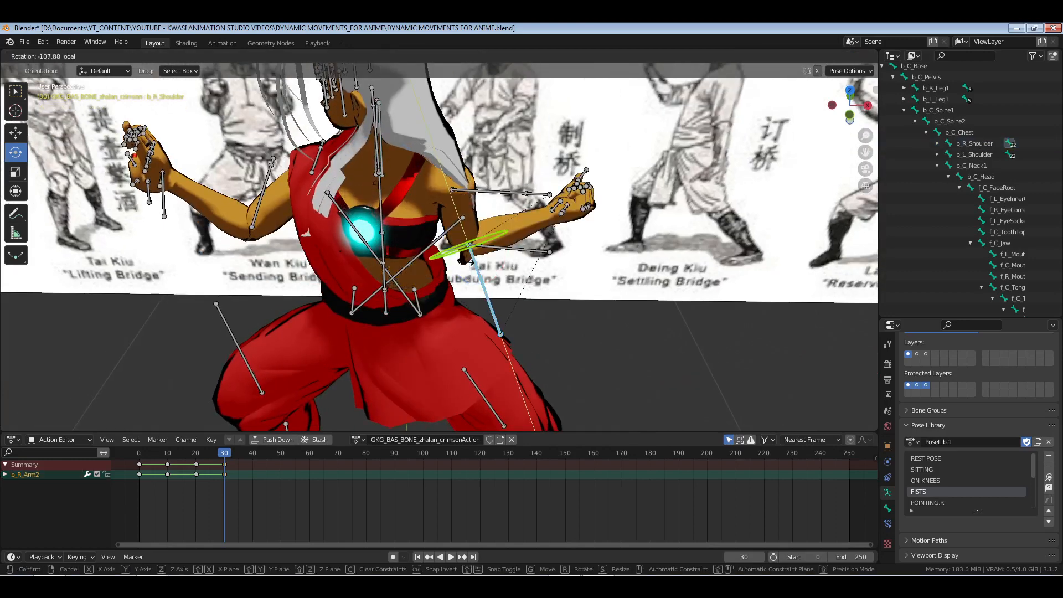
left_click_drag(467, 262, 468, 262)
key("ctrl+z")
Select the right upper arm bones b_R_Arm1 and b_R_ArmHelper and rotate them to adjust how the elbow sits behind the torso.
middle_click_drag(493, 303, 507, 273)
mouse_move(487, 255)
left_mouse_down()
mouse_move(487, 276)
mouse_move(489, 267)
left_mouse_up()
left_click_drag(469, 154, 492, 174)
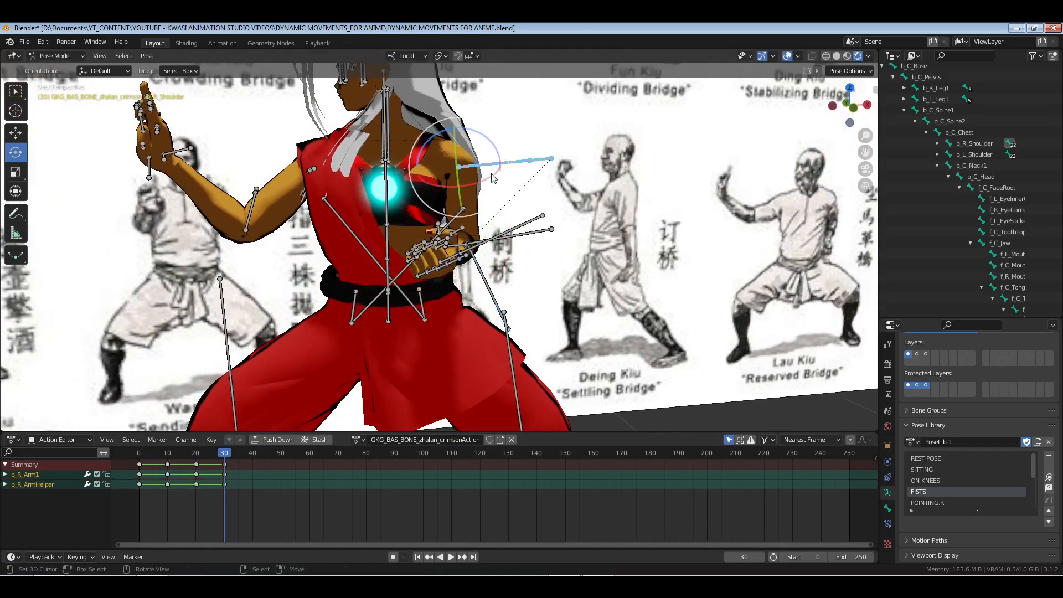
middle_click_drag(493, 177, 440, 215)
key("r")
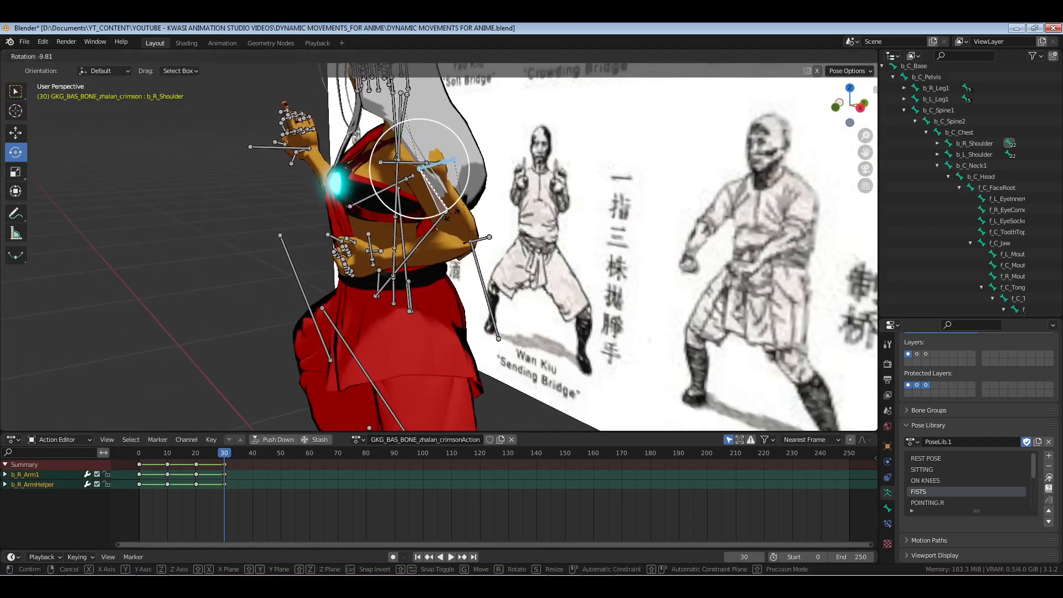
left_click(411, 246)
Rotate the right forearm bone b_R_Arm2 freely to reposition the fist beside the waist.
middle_click_drag(410, 246, 518, 227)
left_click_drag(480, 255, 500, 188)
left_click_drag(491, 243, 492, 243)
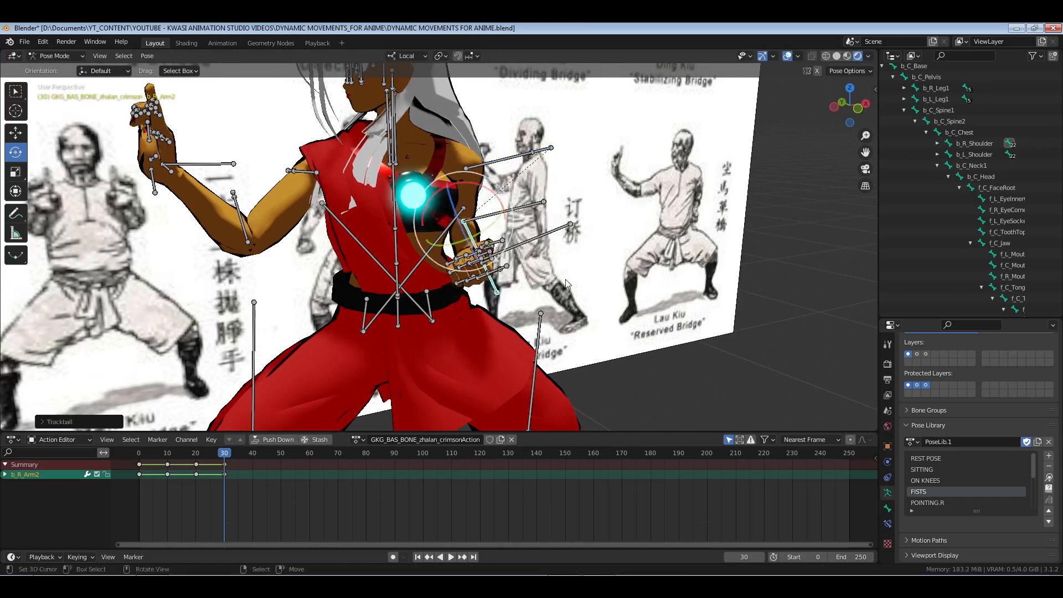
Select the spine bones b_C_Chest and b_C_Spine2 and clear their rotation.
middle_click_drag(492, 243, 373, 261)
scroll(374, 260, "up", 1)
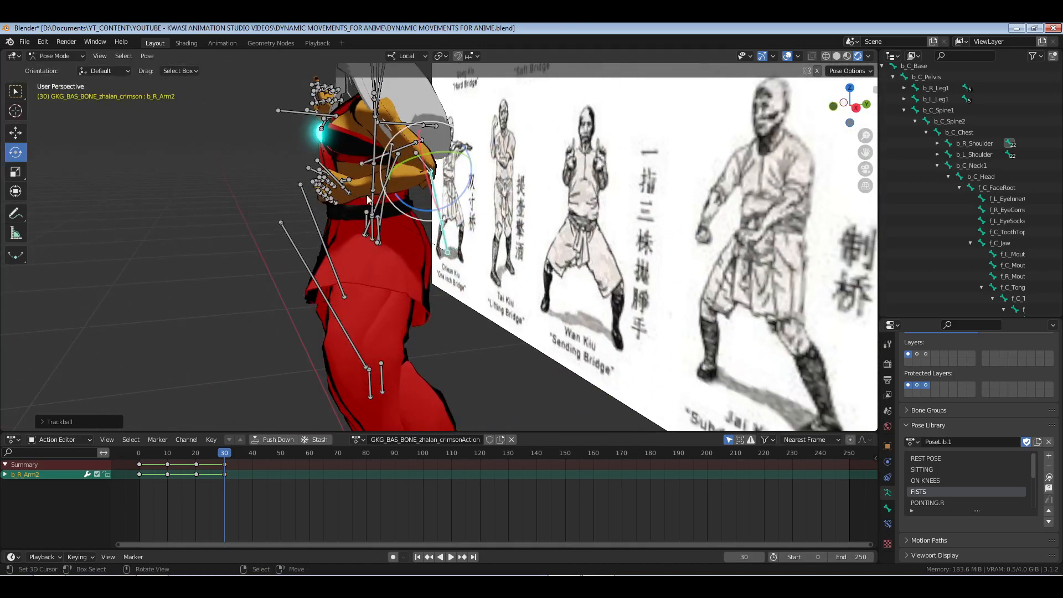
right_click(374, 146)
right_click(374, 183, "shift")
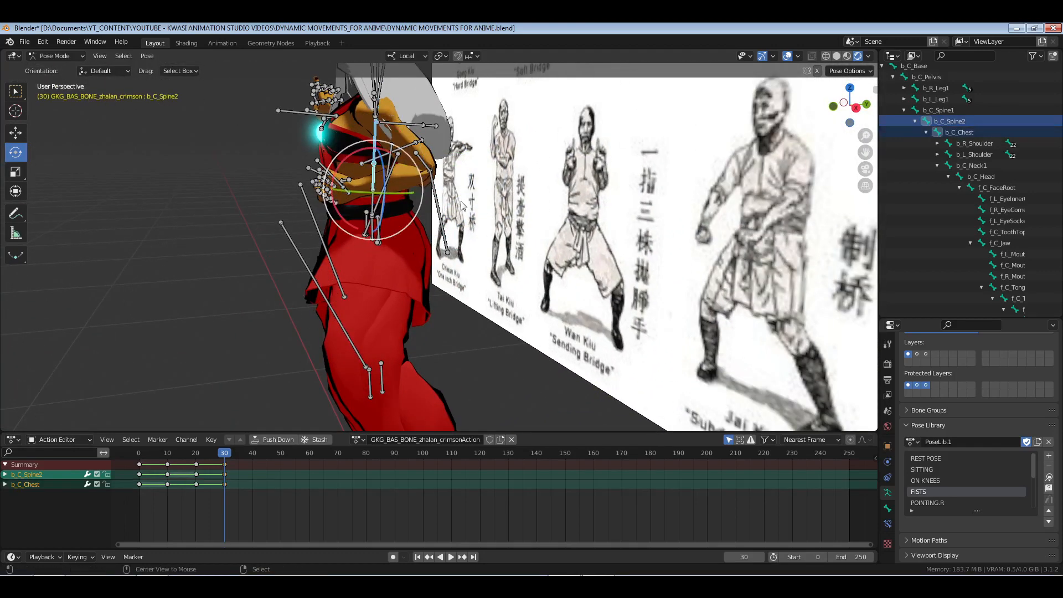
key("alt+r")
Select the chest bone b_C_Chest and rotate it about -13.5° around its local Y axis in the top view.
middle_click_drag(414, 188, 476, 182)
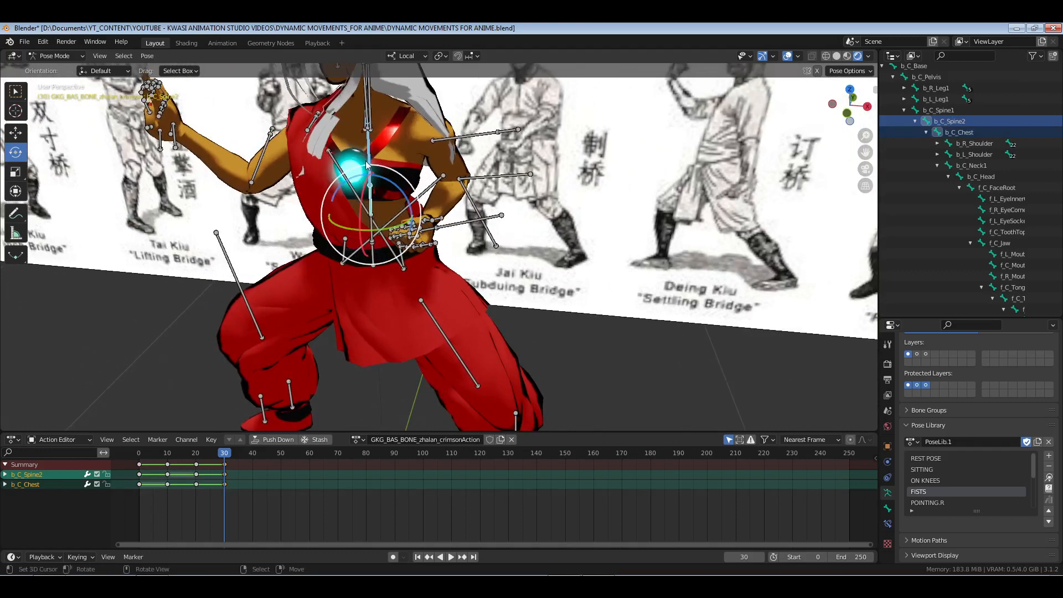
right_click(367, 166)
middle_click_drag(367, 166, 418, 235)
key("KP_7")
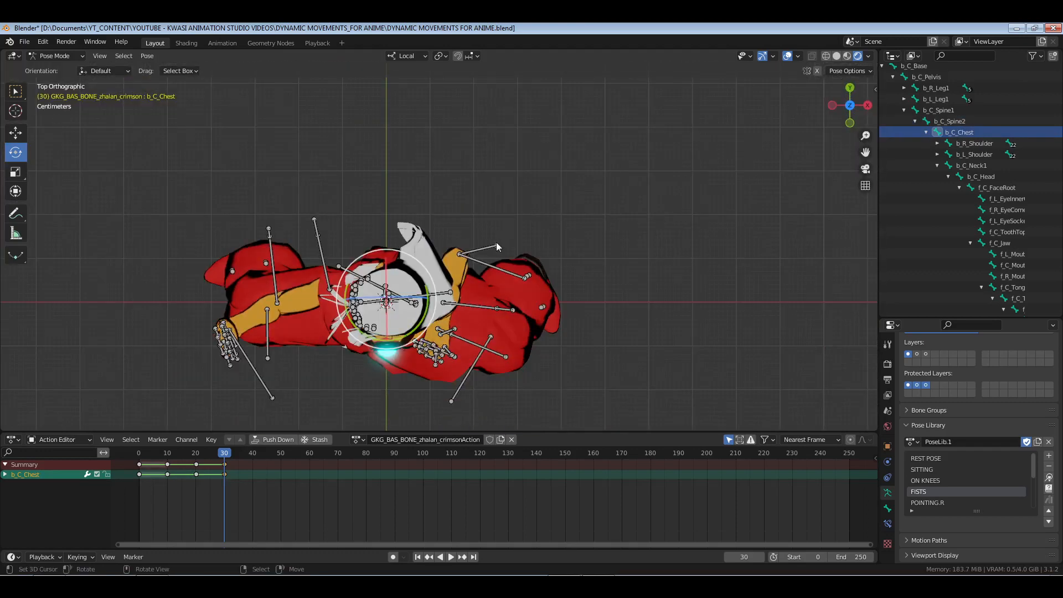
key("r")
key("y")
key("y")
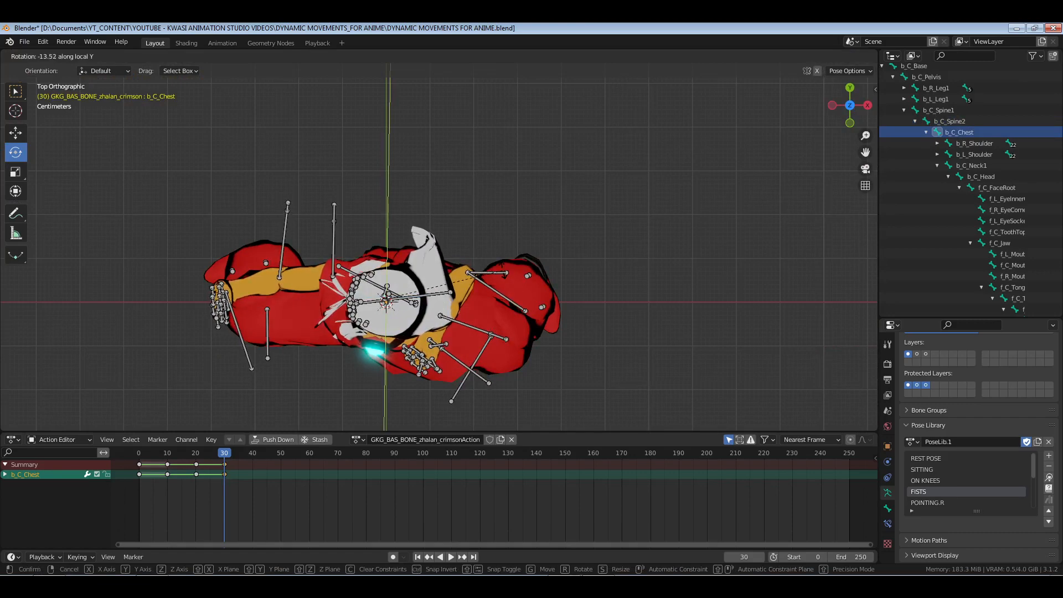
left_click(464, 324)
key("KP_1")
scroll(479, 262, "up", 5)
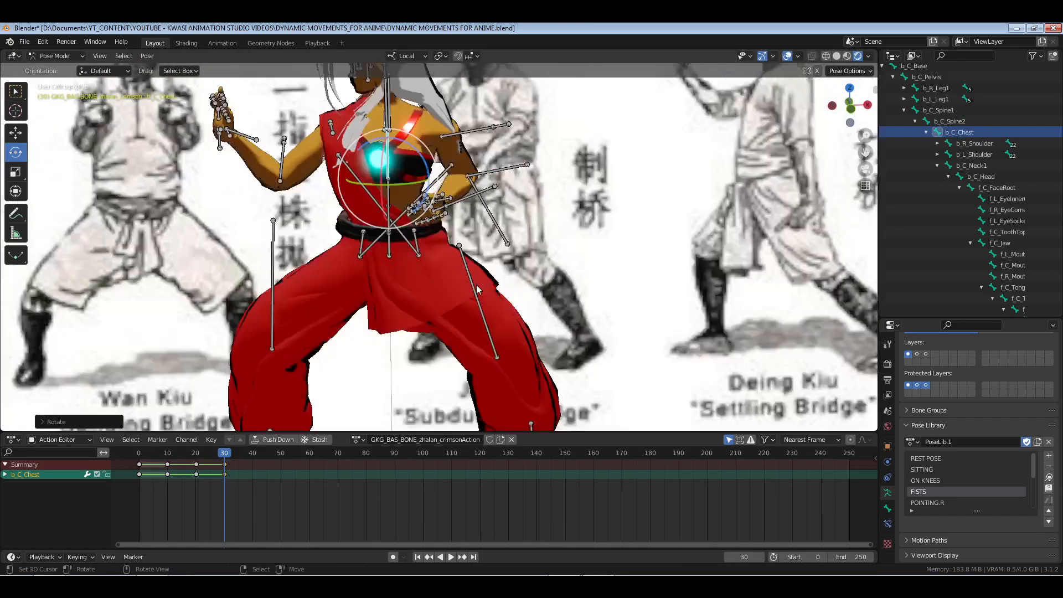
Select the pelvis bone b_C_Pelvis and lower it about 0.12 m along its local Y axis to set the feet on the ground.
right_click(383, 236)
scroll(448, 310, "down", 2)
middle_click_drag(482, 347, 497, 250, "shift")
key("g")
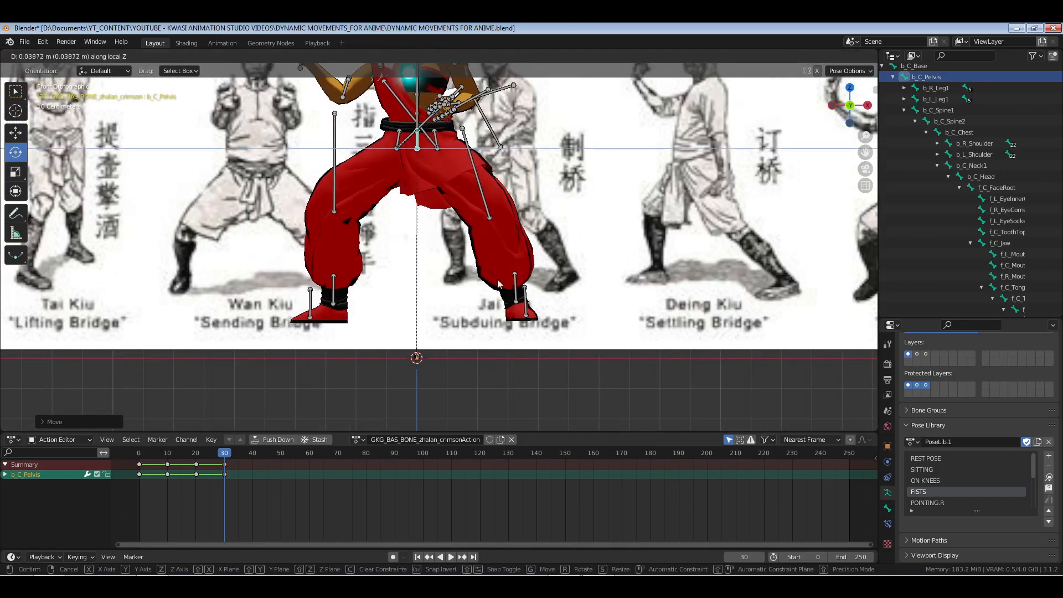
right_click(493, 288)
key("g")
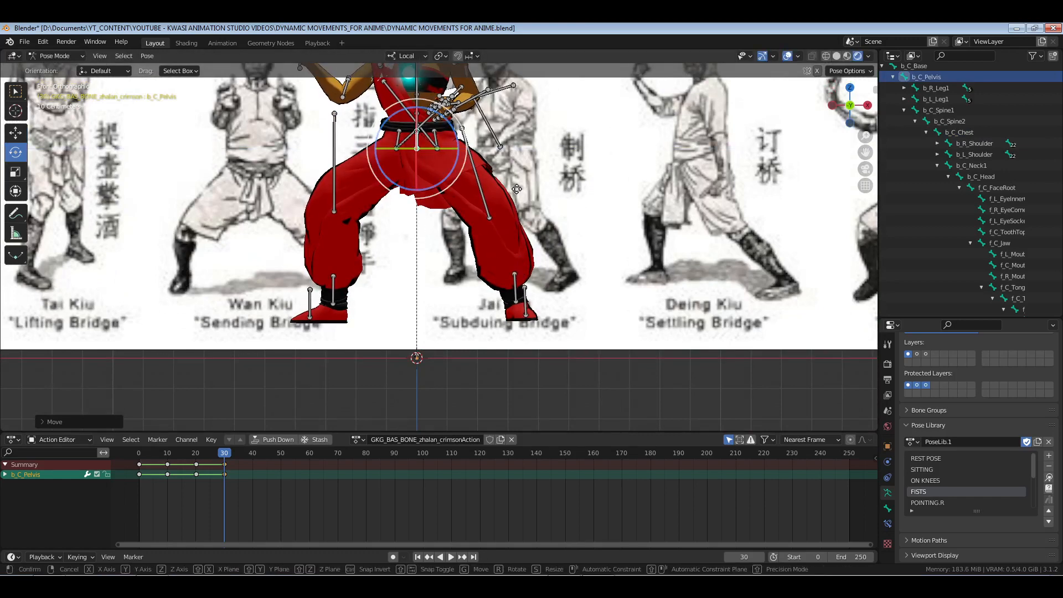
key("y")
key("y")
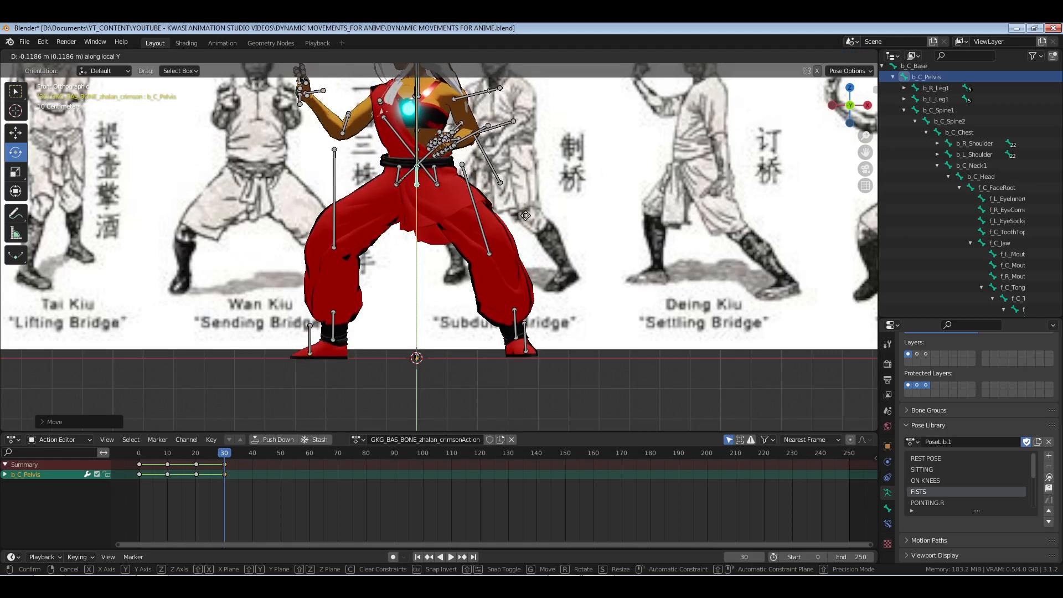
left_click(490, 227)
Slightly rotate the leg bones b_R_Leg2 and b_L_Leg1 to refine the foot placement of the stance.
left_click(485, 235)
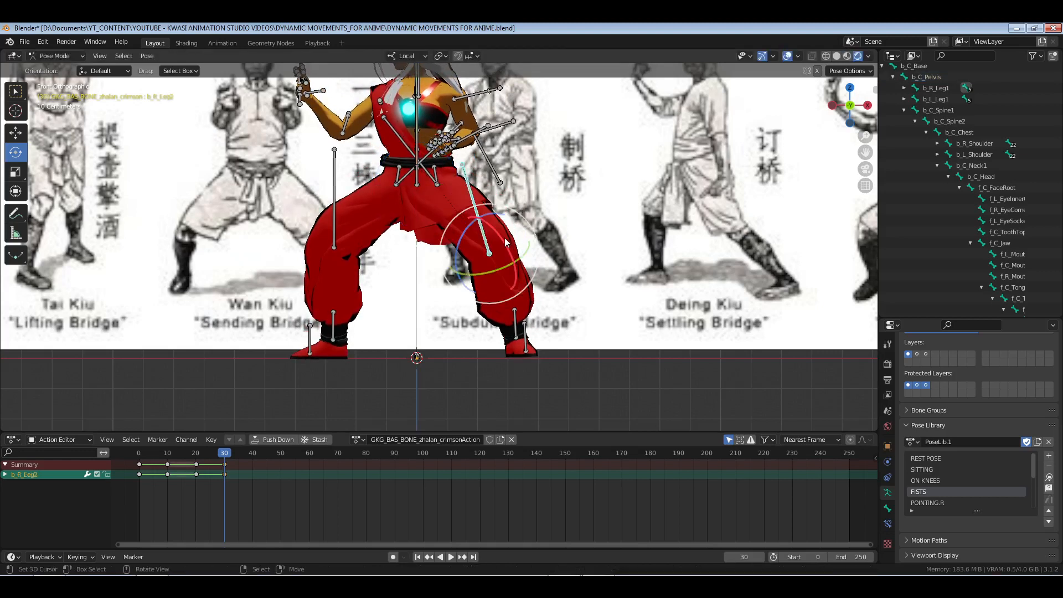
left_click_drag(528, 223, 533, 267)
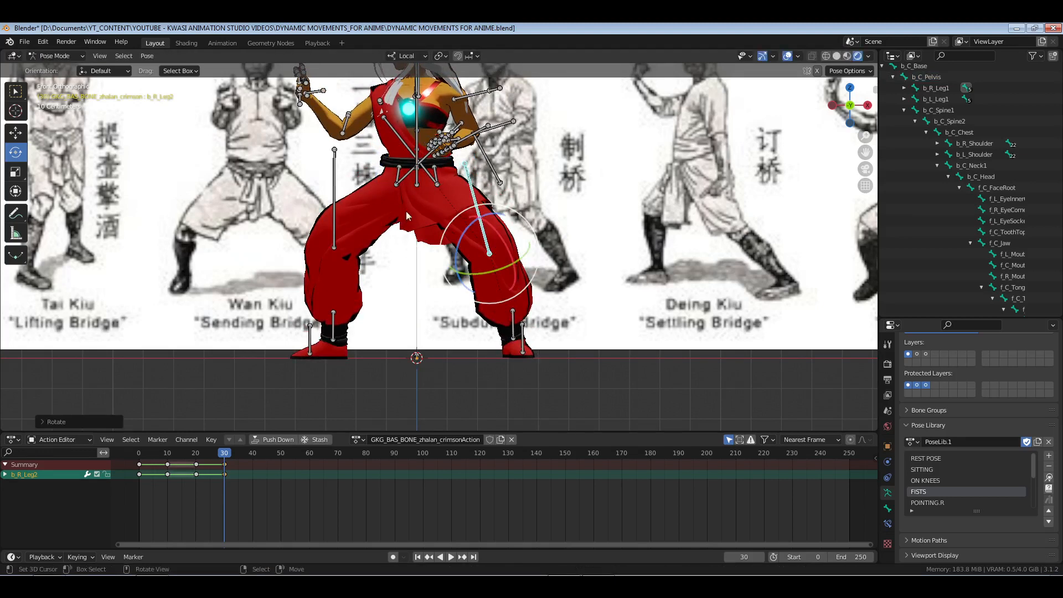
left_click(402, 180)
left_click_drag(446, 190, 446, 192)
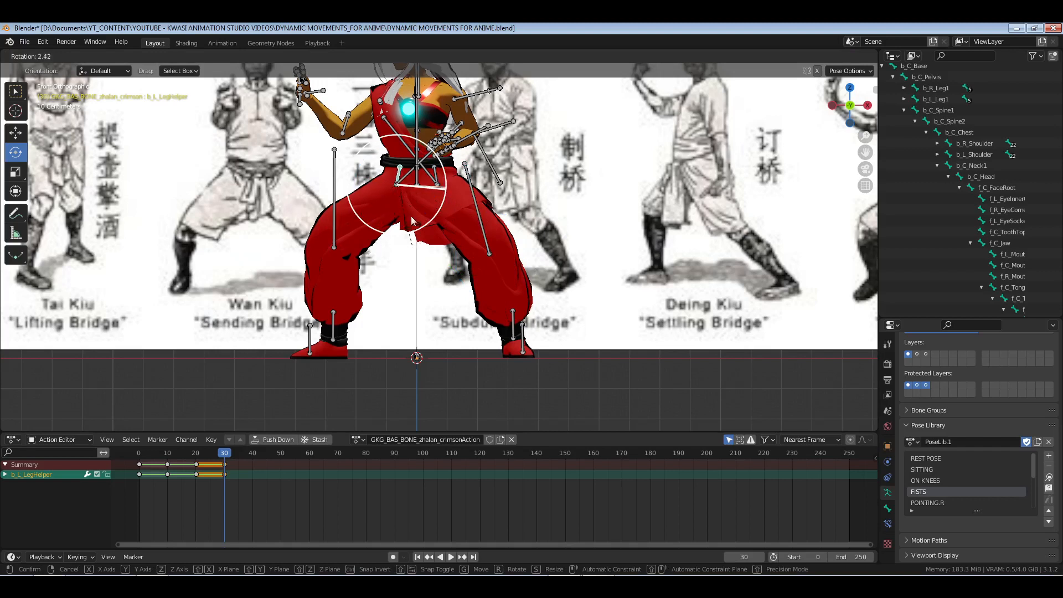
left_click(398, 183)
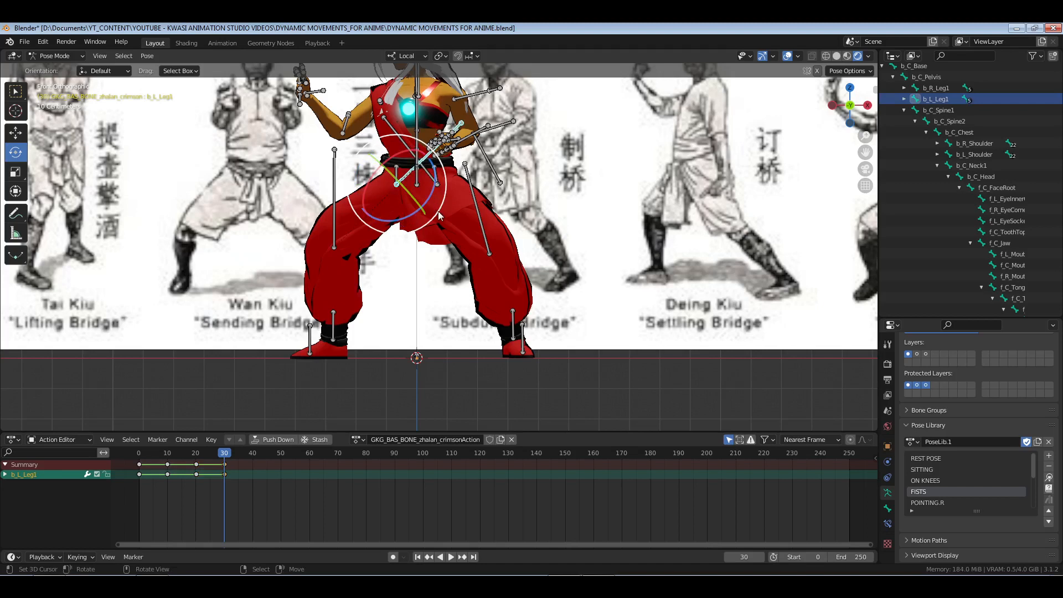
left_click_drag(436, 205, 275, 242)
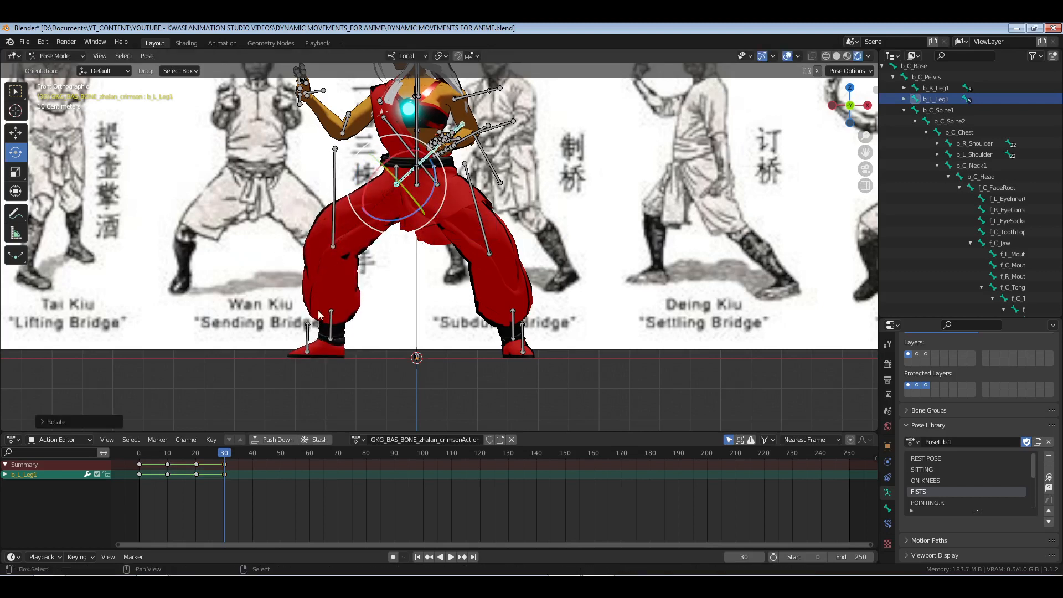
left_click(332, 327)
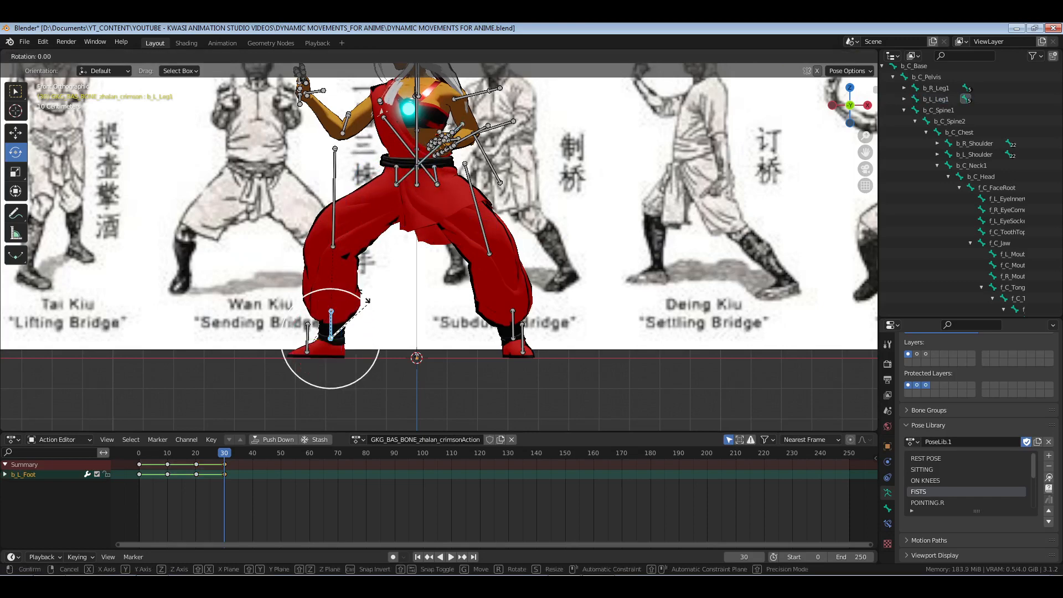
left_click(338, 295)
Insert keyframes for all bones at frame 30, return to frame 0 and save the file.
key("a")
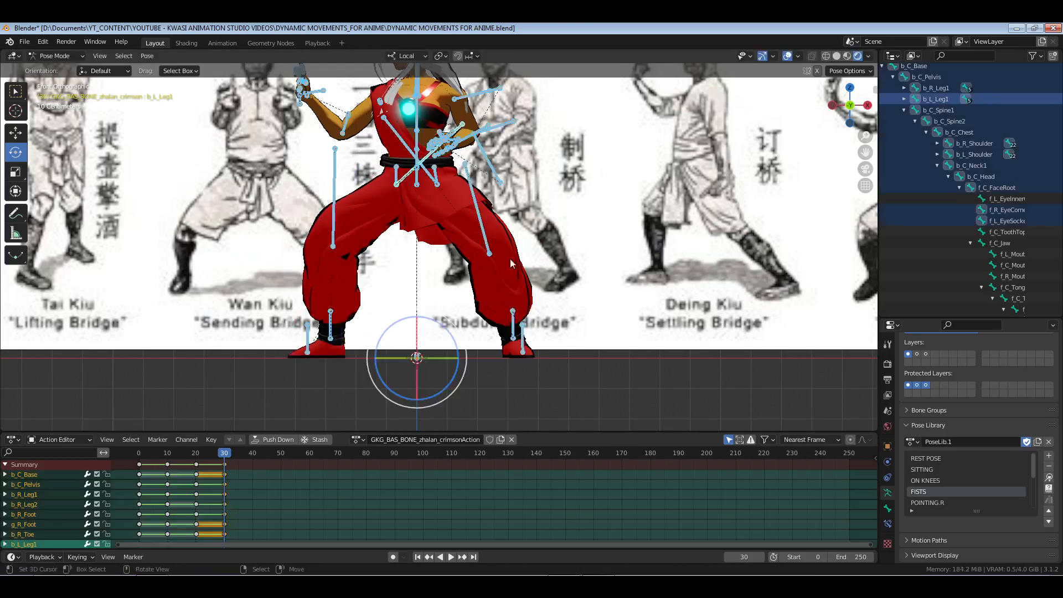
key("i")
left_click(553, 279)
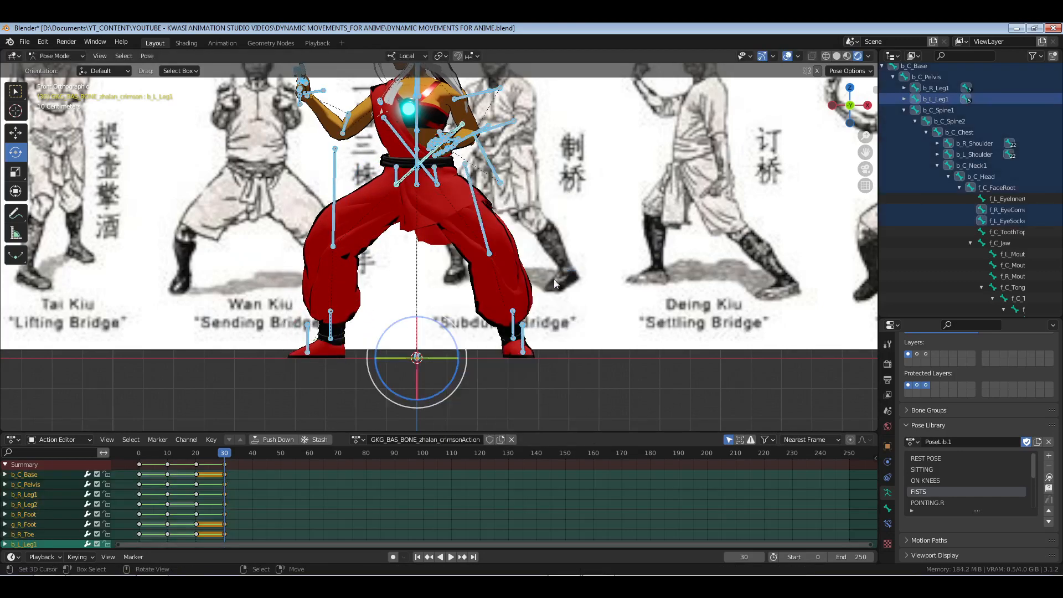
left_click(124, 454)
scroll(471, 244, "down", 4)
key("ctrl+s")
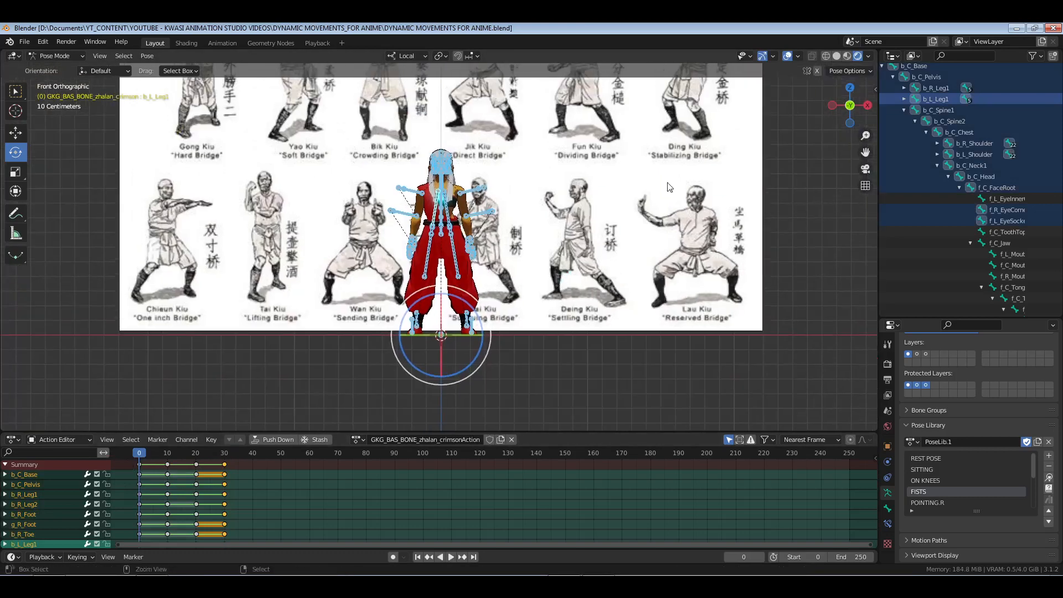
Hide the viewport overlays, play the animation to review the poses, and return to frame 0.
left_click(787, 56)
key("space")
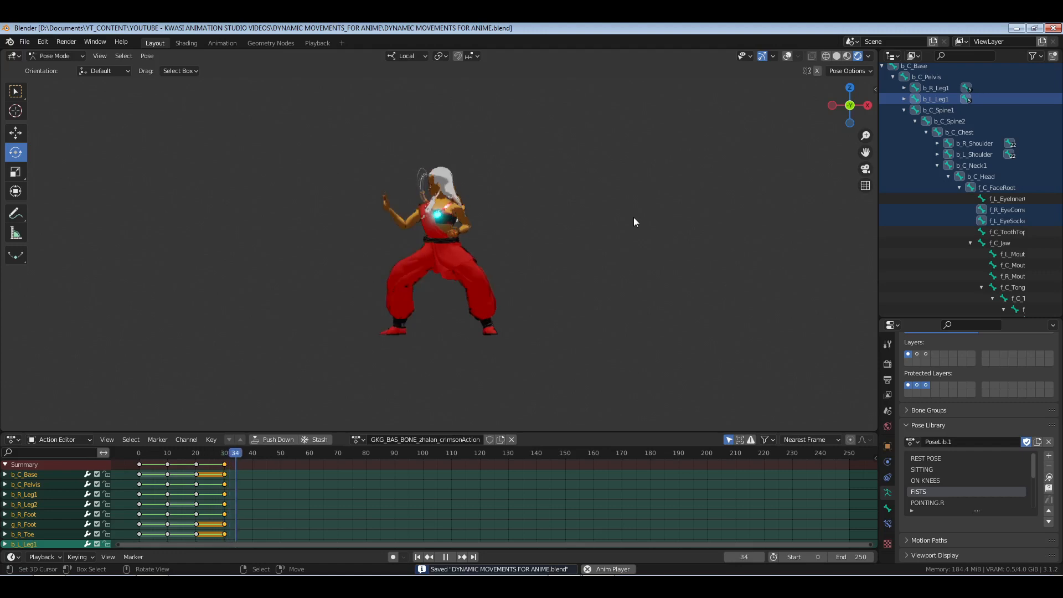
left_click(140, 458)
key("Escape")
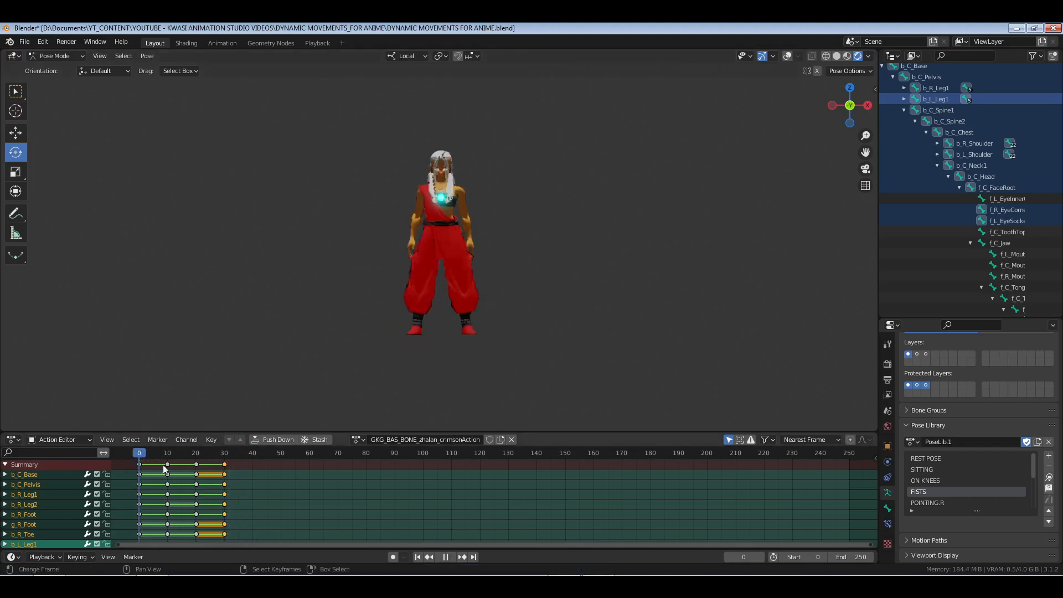
Select the keyframes at frames 10, 20 and 30 and shift them 30 frames later, starting at frame 40.
left_click_drag(162, 461, 259, 481)
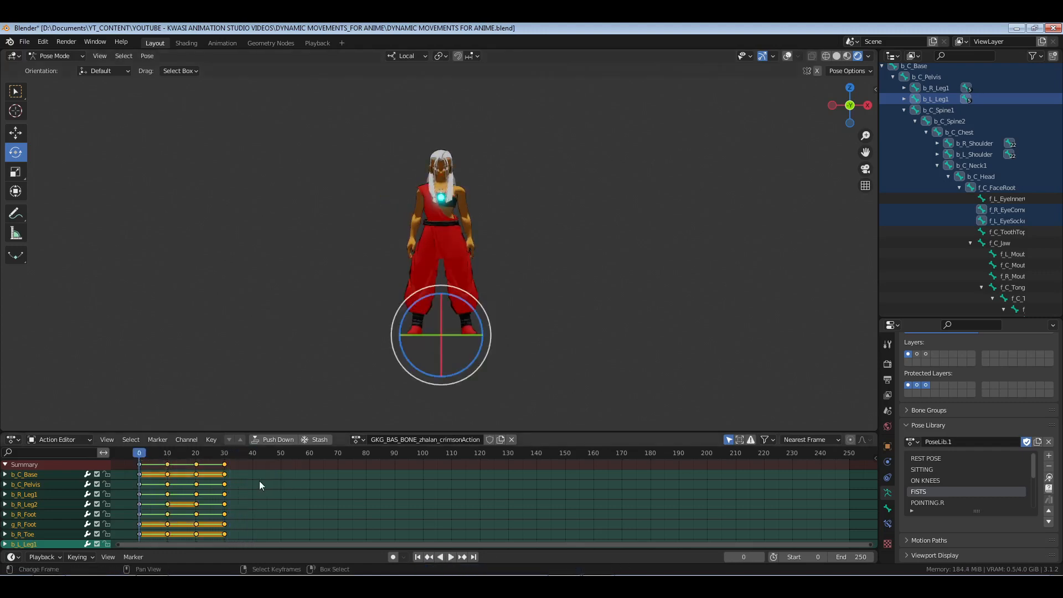
key("g")
left_click(344, 483)
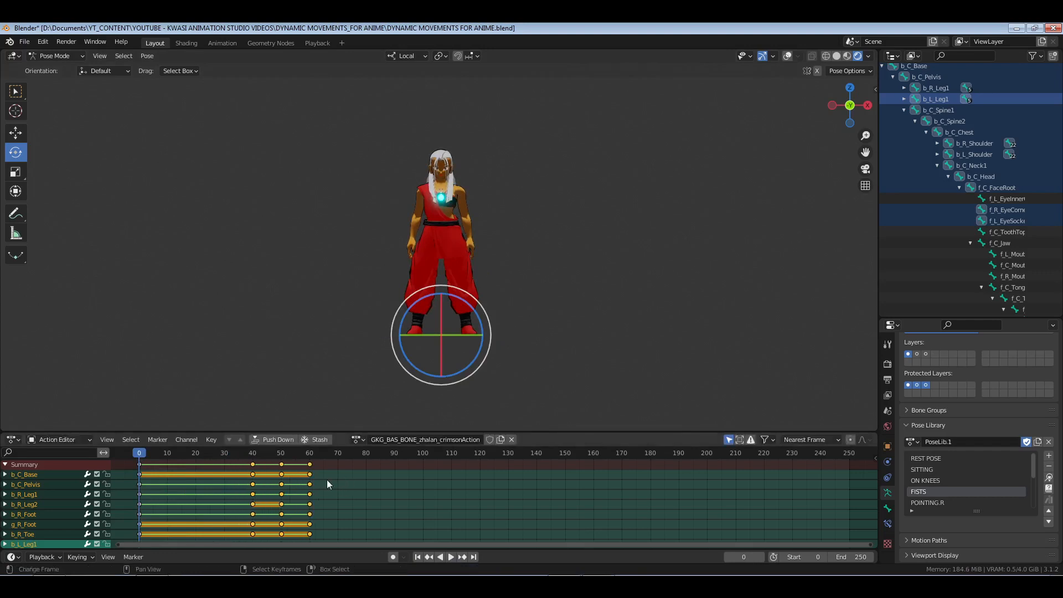
Select the last two keyframe columns and shift them later so the first of them lands on frame 100.
left_click_drag(271, 459, 361, 496)
key("g")
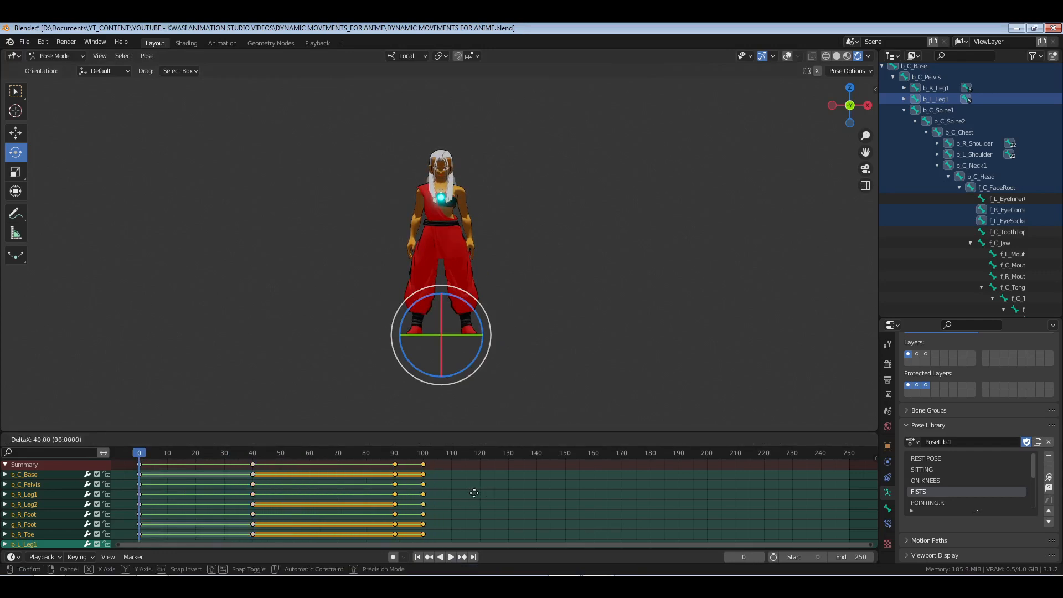
left_click(461, 485)
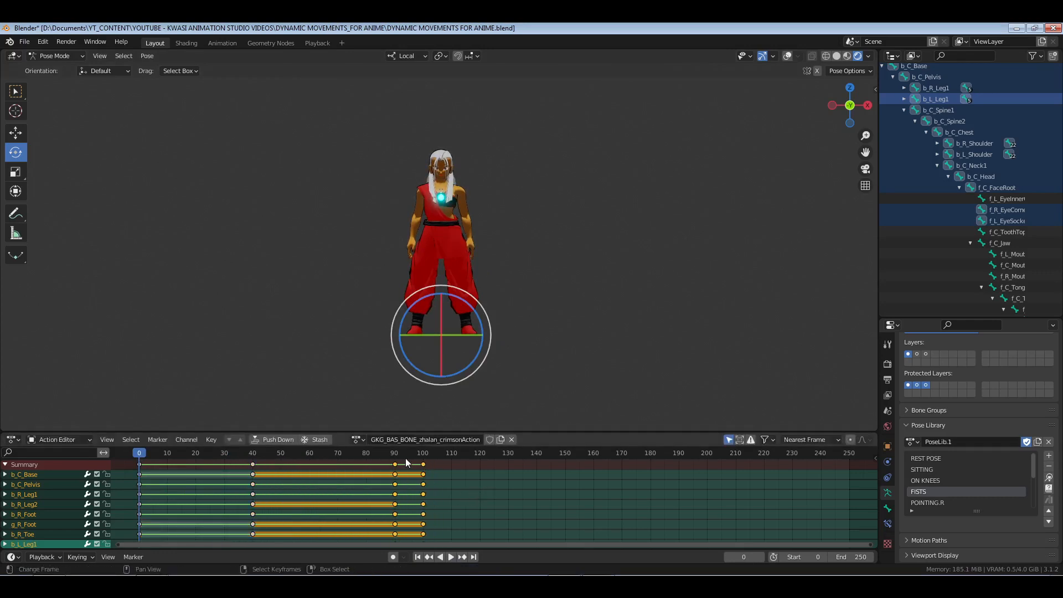
key("g")
left_click(433, 461)
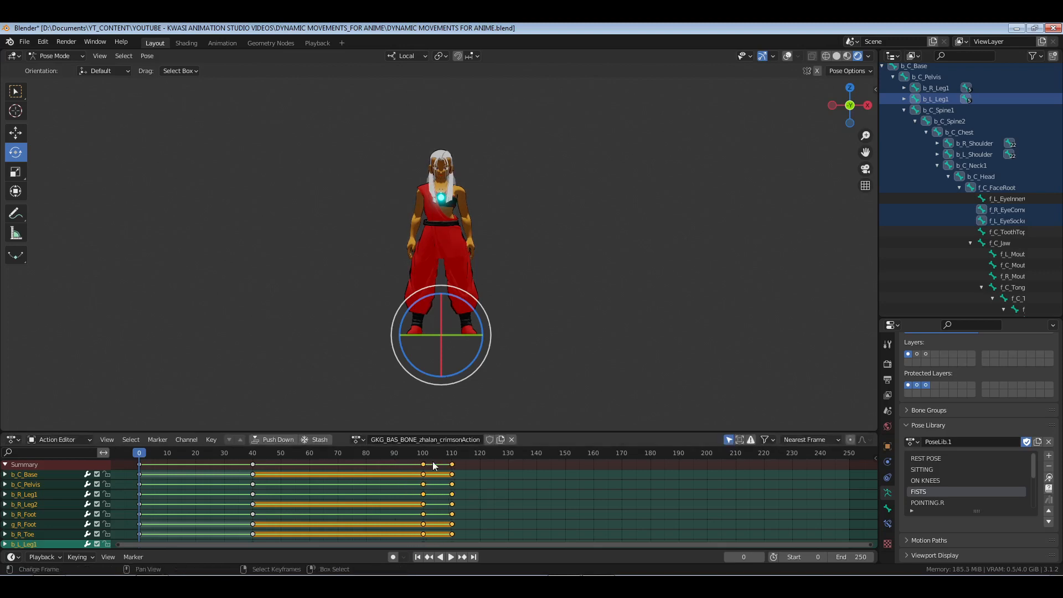
Select the last keyframe column and move it 50 frames later to frame 160.
left_click_drag(433, 461, 543, 518)
key("g")
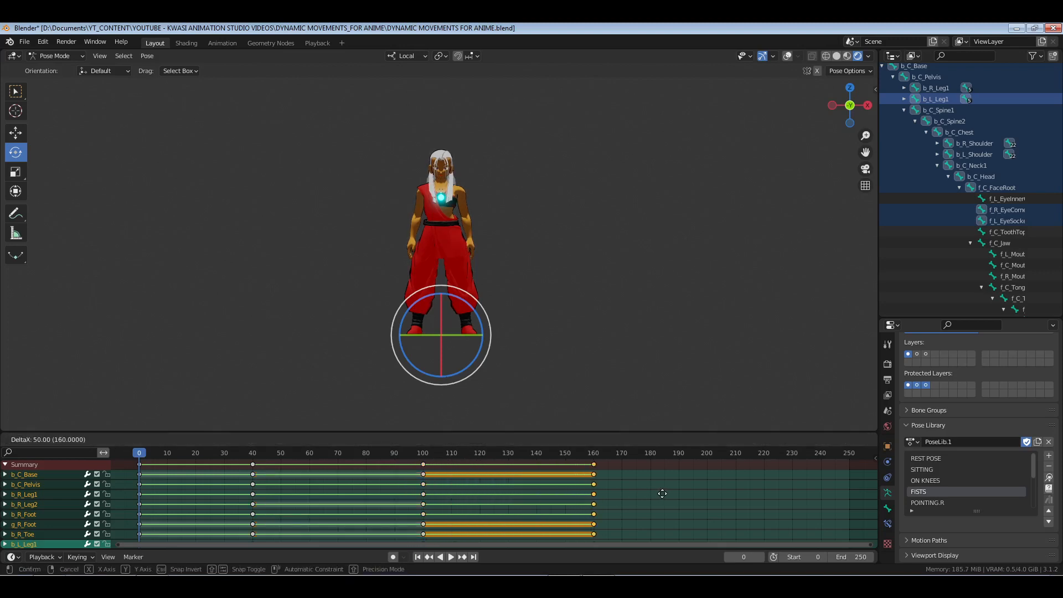
left_click(662, 495)
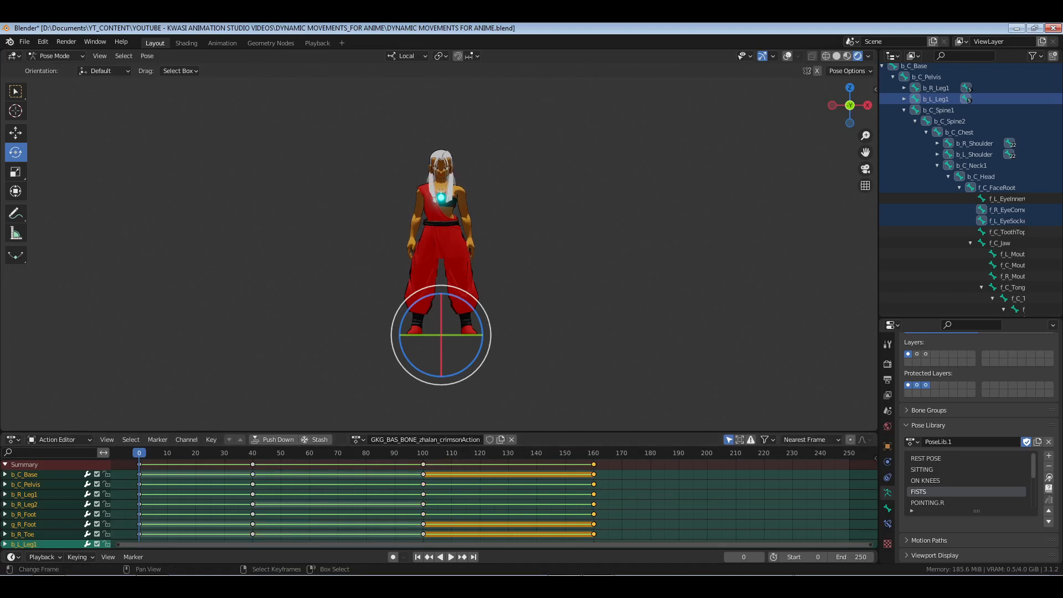
Set the current frame to 40, then to 80.
left_click(751, 557)
key("Return")
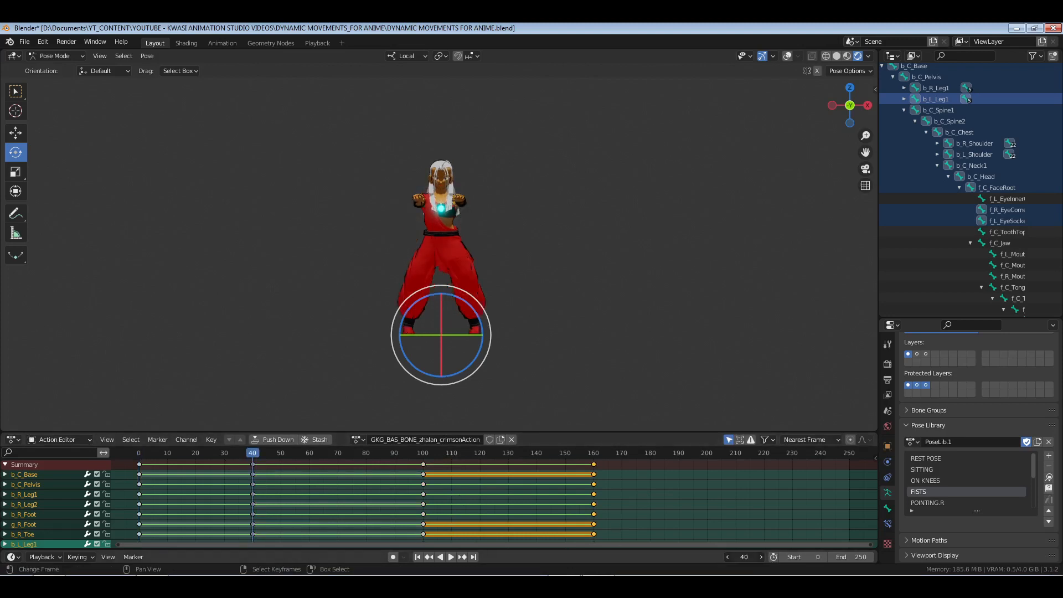
key("Return")
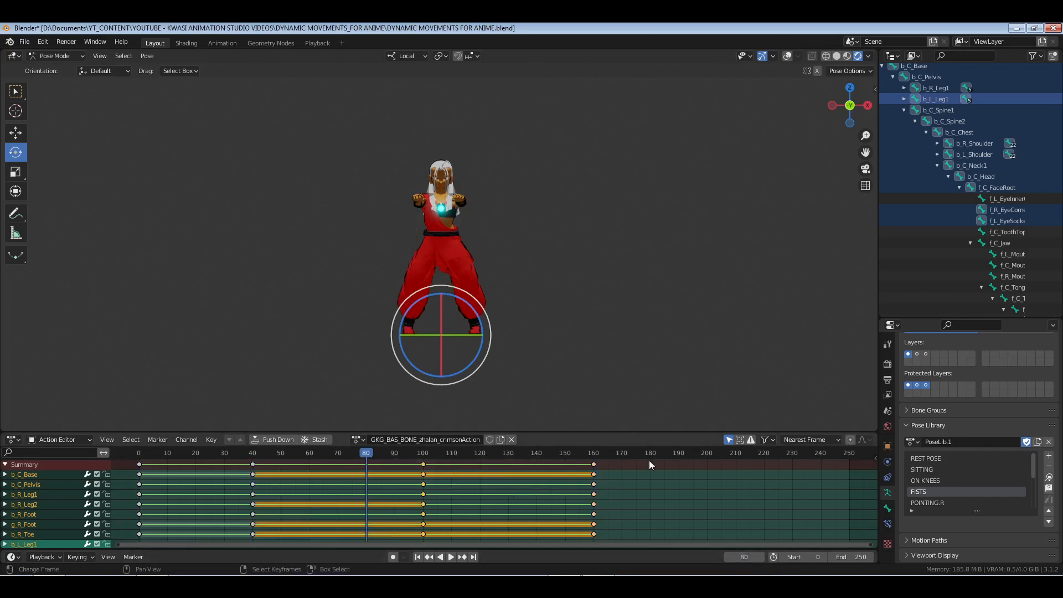
Select the keyframe column at frame 100 and move it 20 frames earlier to frame 80.
right_click_drag(649, 460, 437, 503)
right_click_drag(695, 466, 419, 501)
key("g")
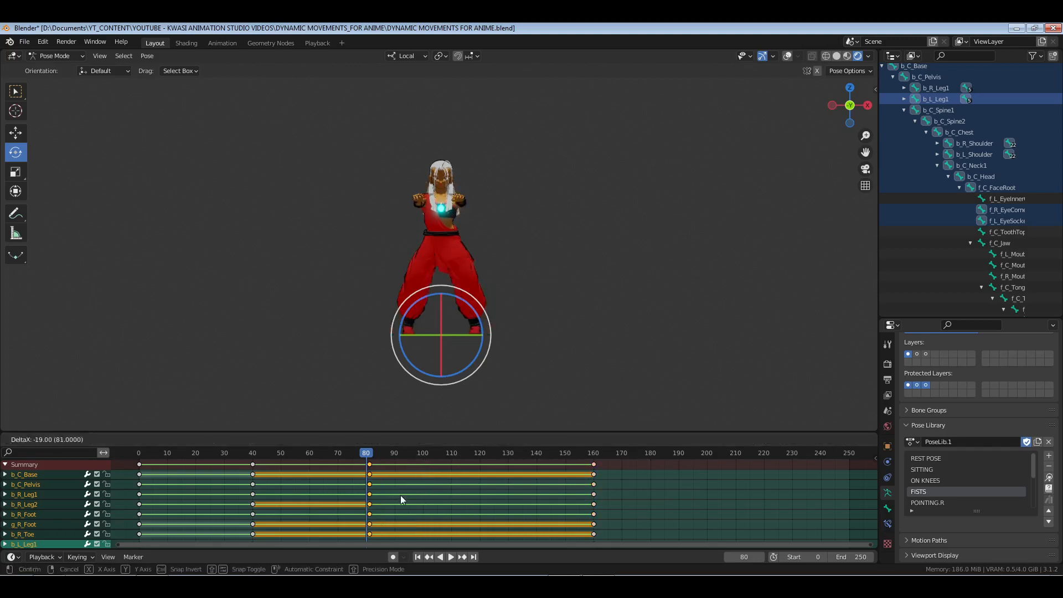
left_click(400, 495)
key("g")
left_click(393, 495)
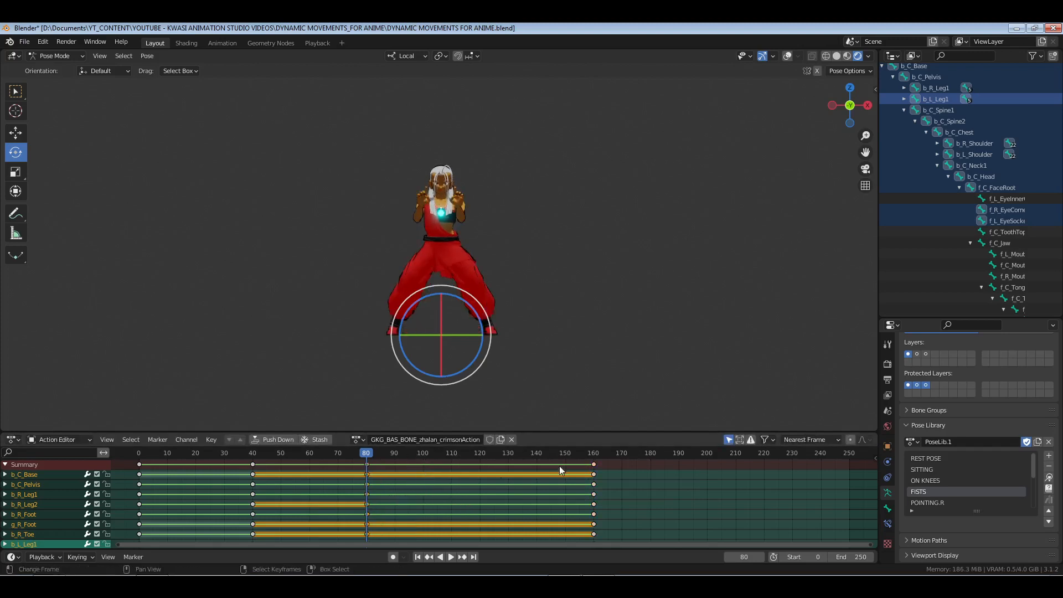
Select the last keyframe column and move it 40 frames earlier to frame 120.
right_click_drag(560, 466, 637, 487)
key("g")
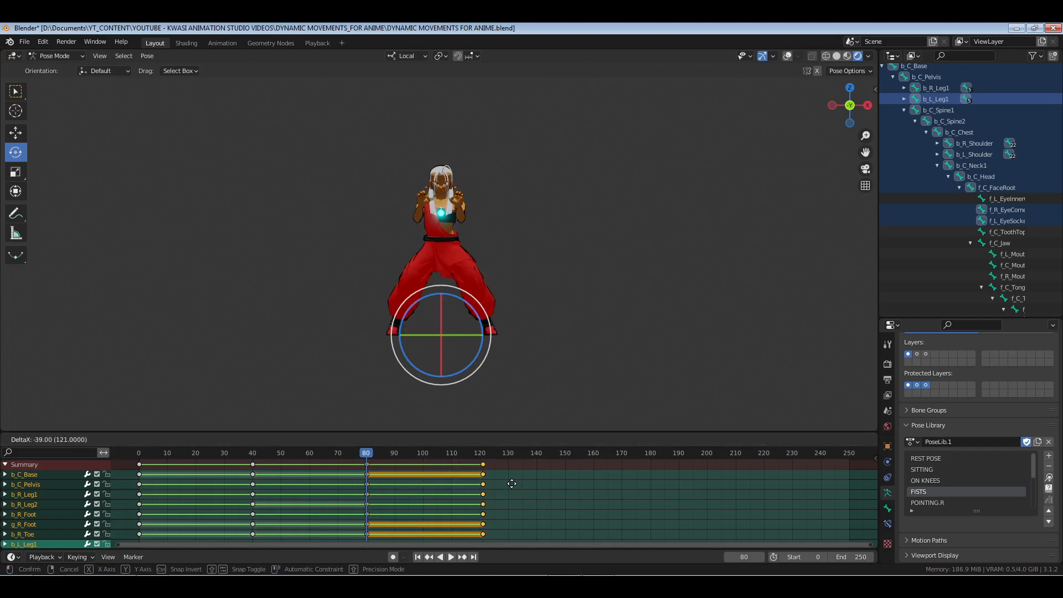
left_click(508, 483)
Return to frame 0, deselect the keyframes and set the animation's end frame to 119.
left_click(853, 557)
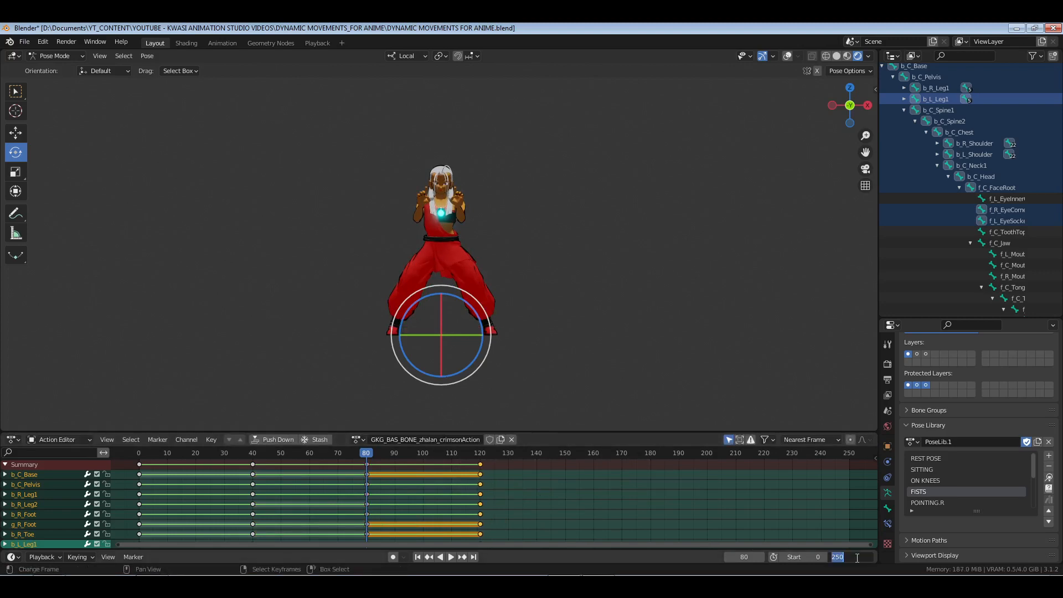
type("121")
key("Return")
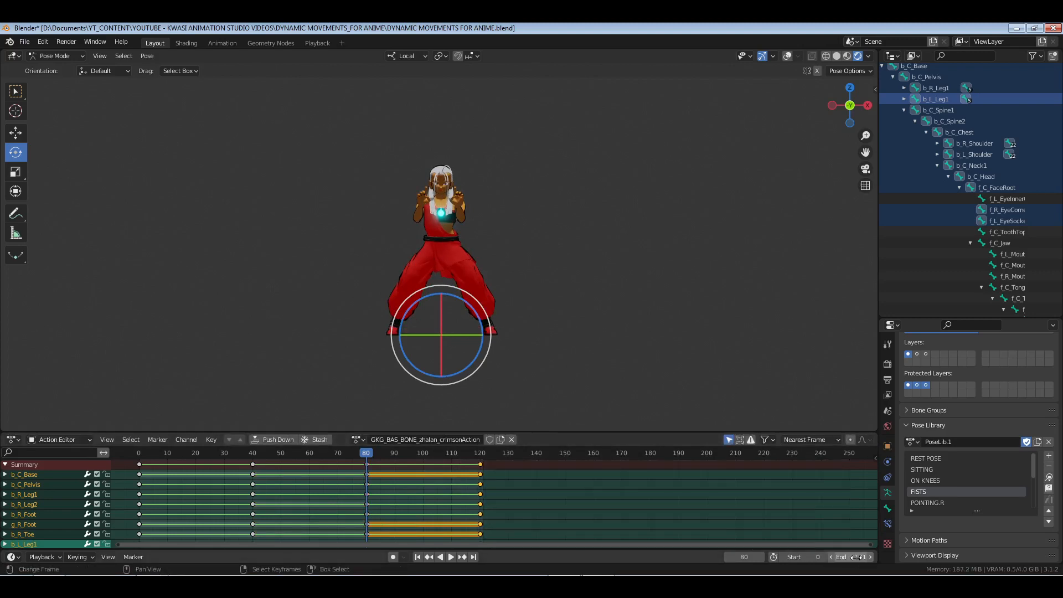
left_click(139, 453)
left_click(526, 482)
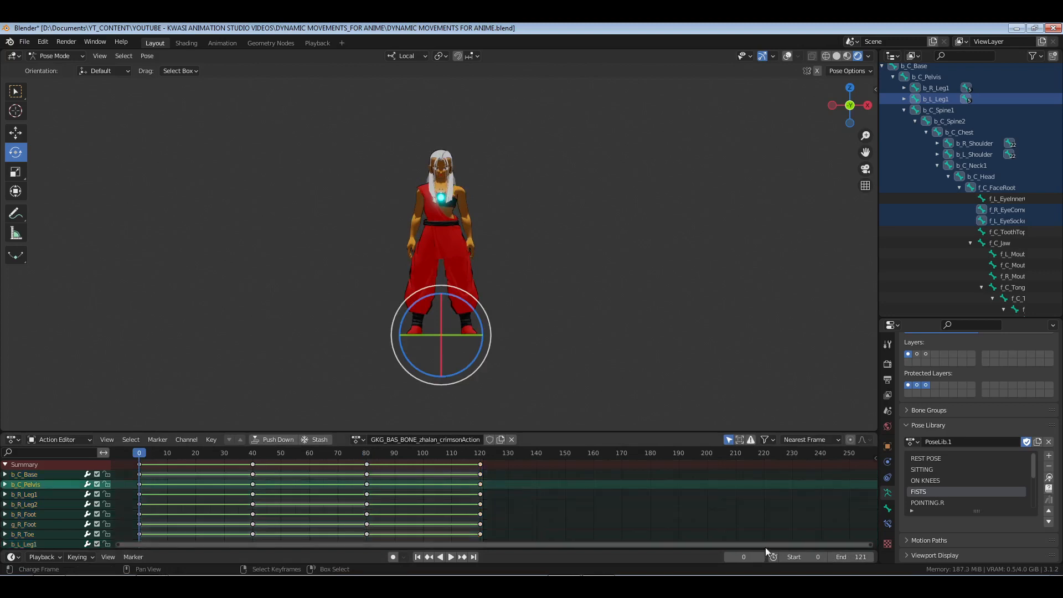
left_click(832, 557)
left_click(832, 557)
Select all keyframes and set their interpolation to Bezier.
middle_click_drag(370, 493, 406, 492)
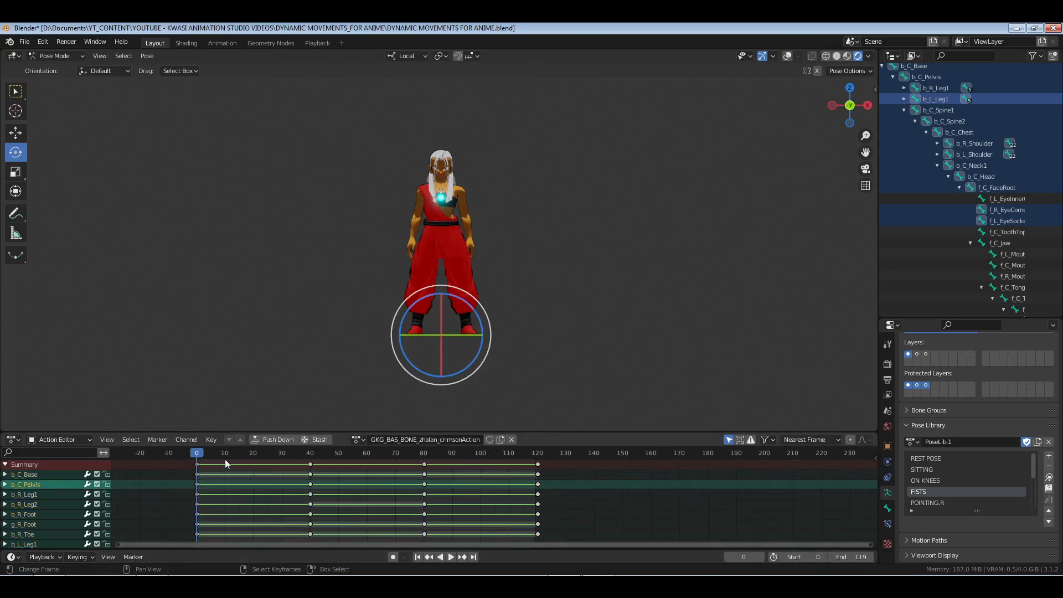
key("a")
key("t")
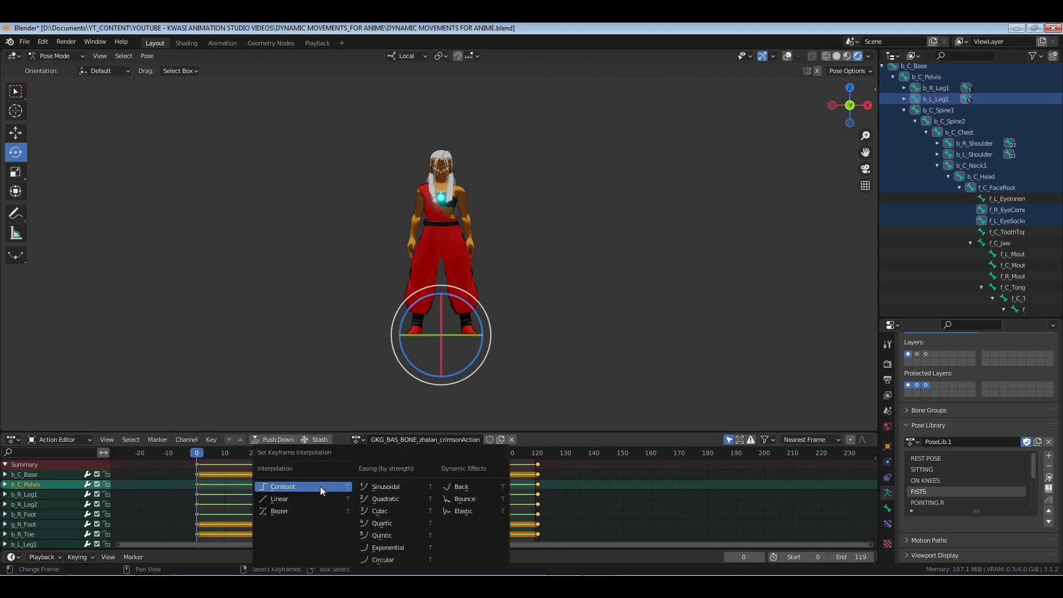
left_click(294, 510)
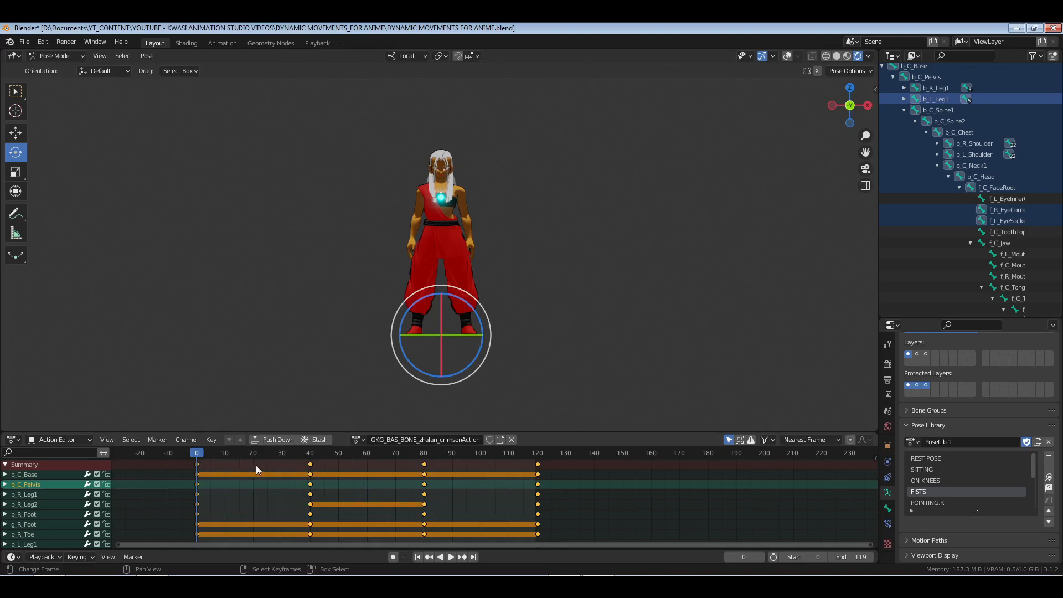
Preview the first transition up to frame 15 and turn the viewport overlays back on.
key("space")
mouse_move(258, 455)
left_mouse_down()
mouse_move(275, 455)
mouse_move(229, 465)
mouse_move(240, 464)
left_mouse_up()
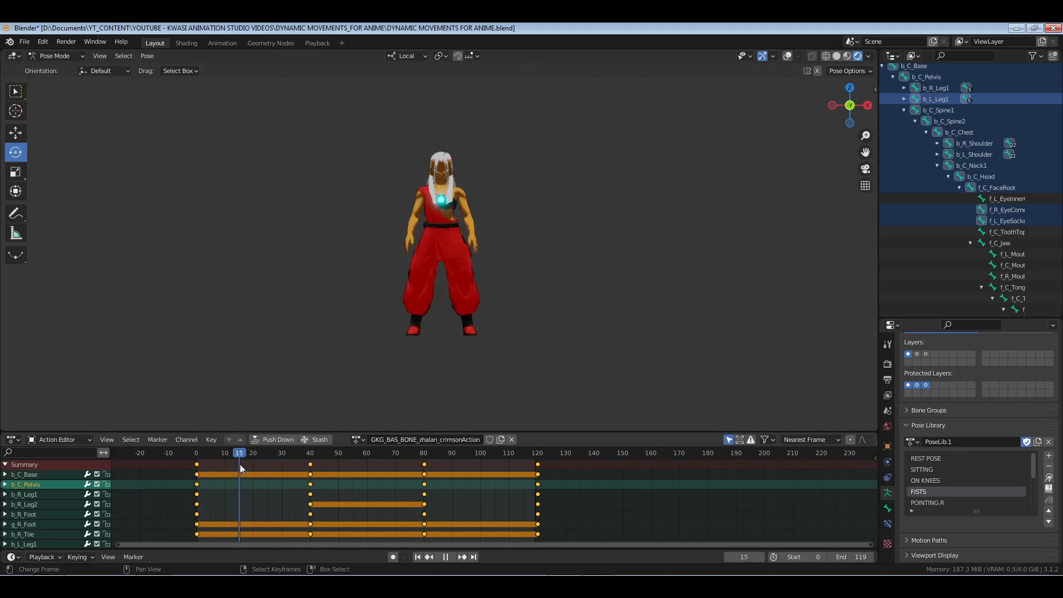
middle_click_drag(399, 299, 483, 283)
left_click(787, 58)
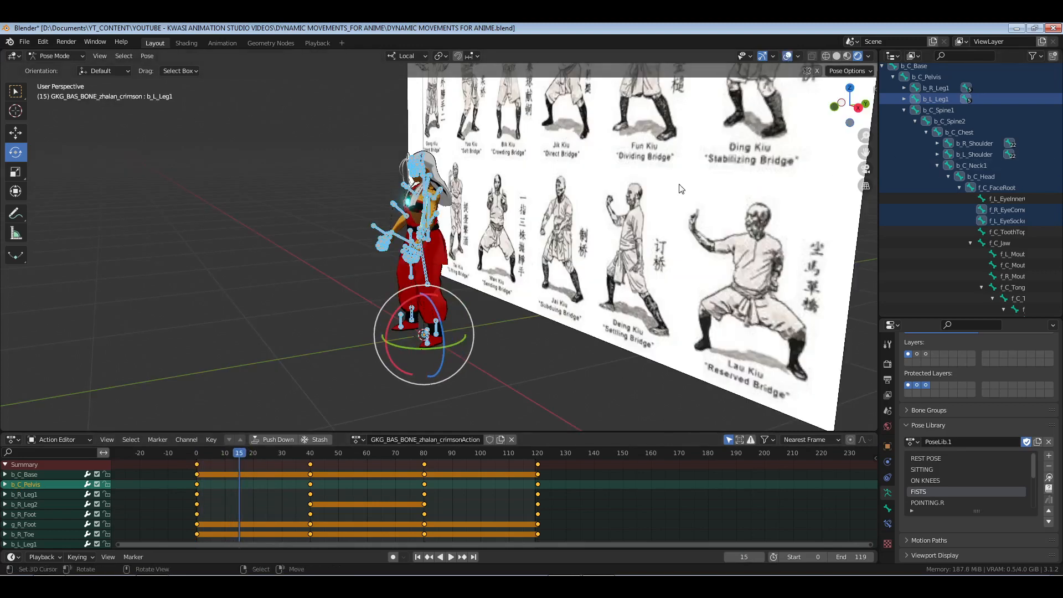
Switch to Object Mode, collapse the armature's hierarchy and exclude the Images collection from the view layer.
key("ctrl+Tab")
scroll(978, 173, "up", 4)
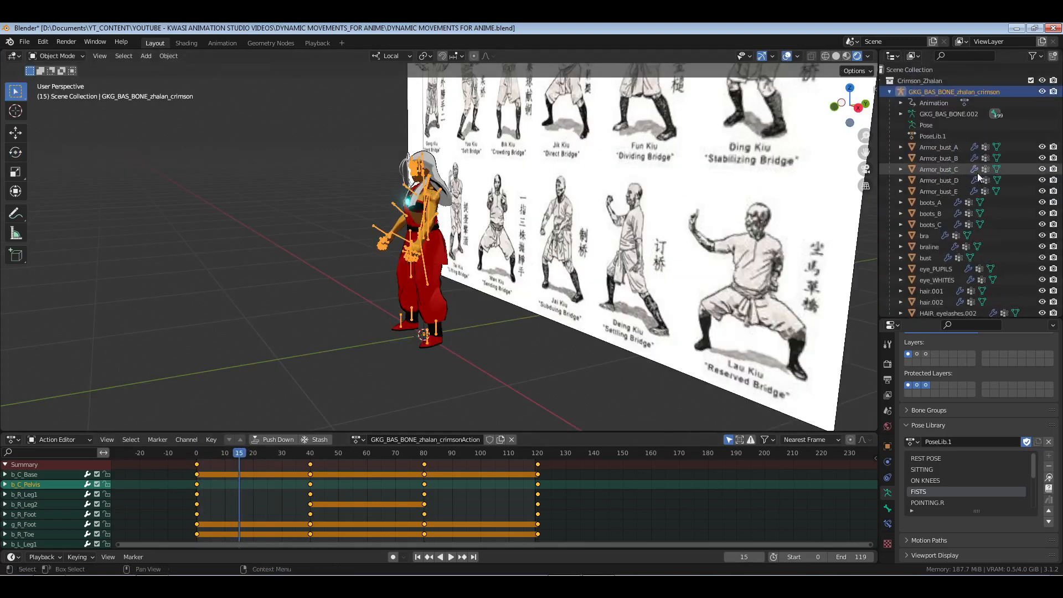
left_click(890, 91)
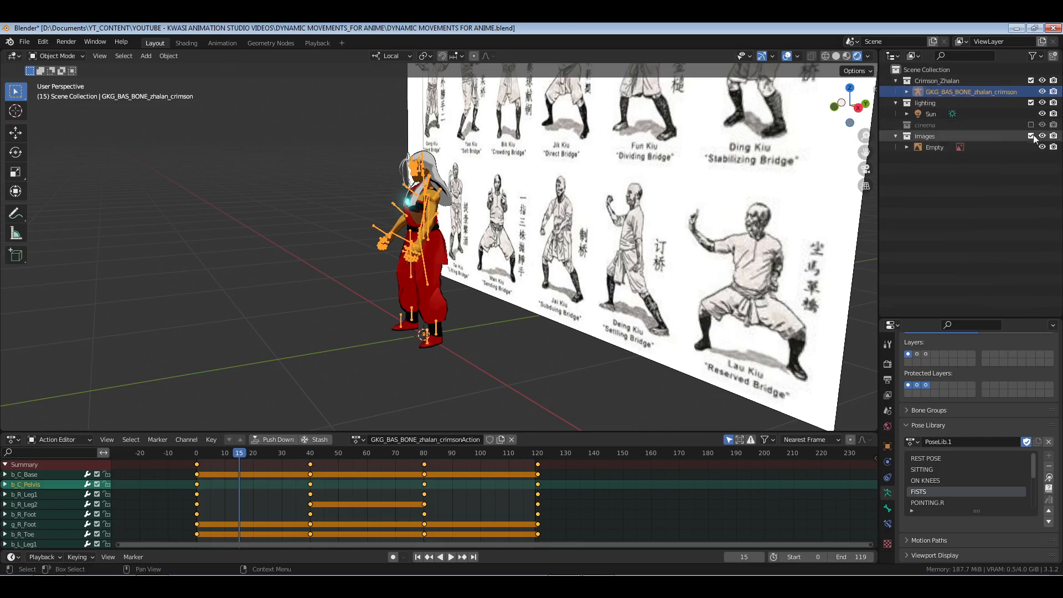
left_click(1030, 136)
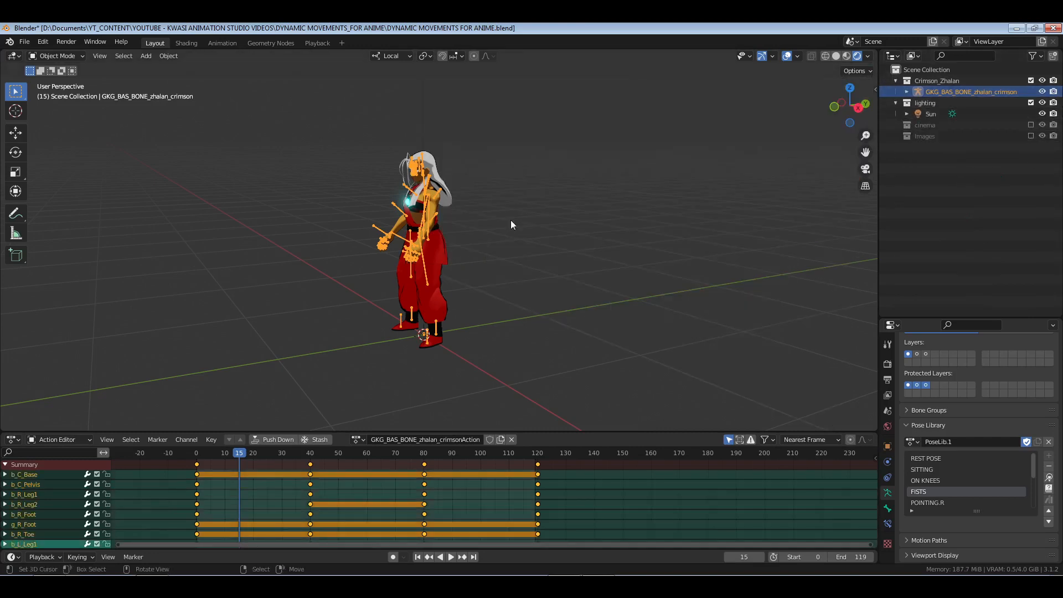
Return the armature to Pose Mode, deselect all bones and view the character from the front.
middle_click_drag(468, 223, 508, 224)
key("ctrl+Tab")
scroll(508, 225, "up", 3)
scroll(507, 225, "up", 3)
scroll(469, 264, "down", 3)
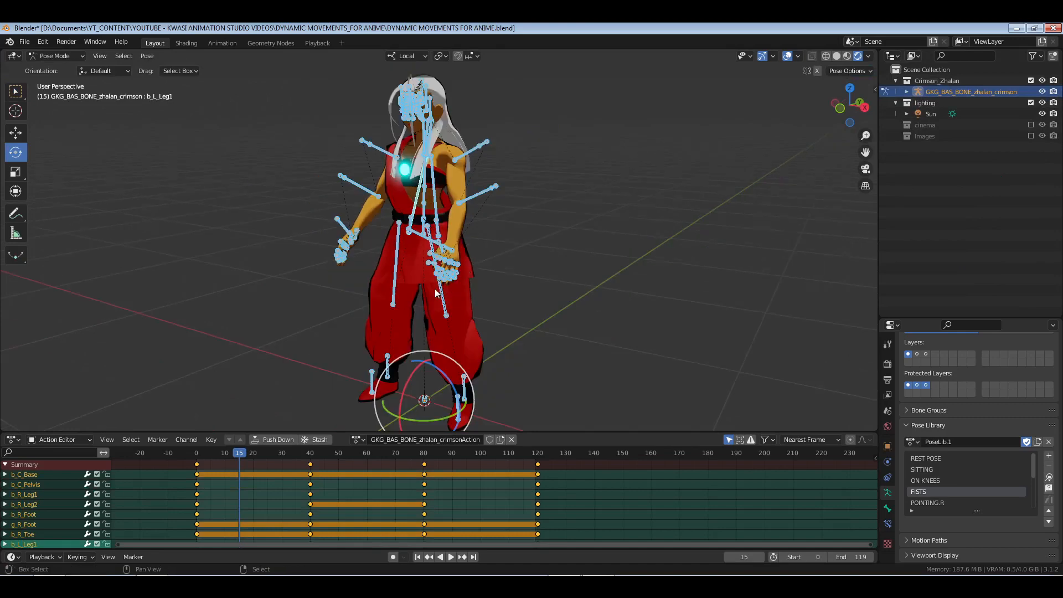
key("alt+a")
middle_click_drag(420, 291, 460, 270, "shift")
key("KP_1")
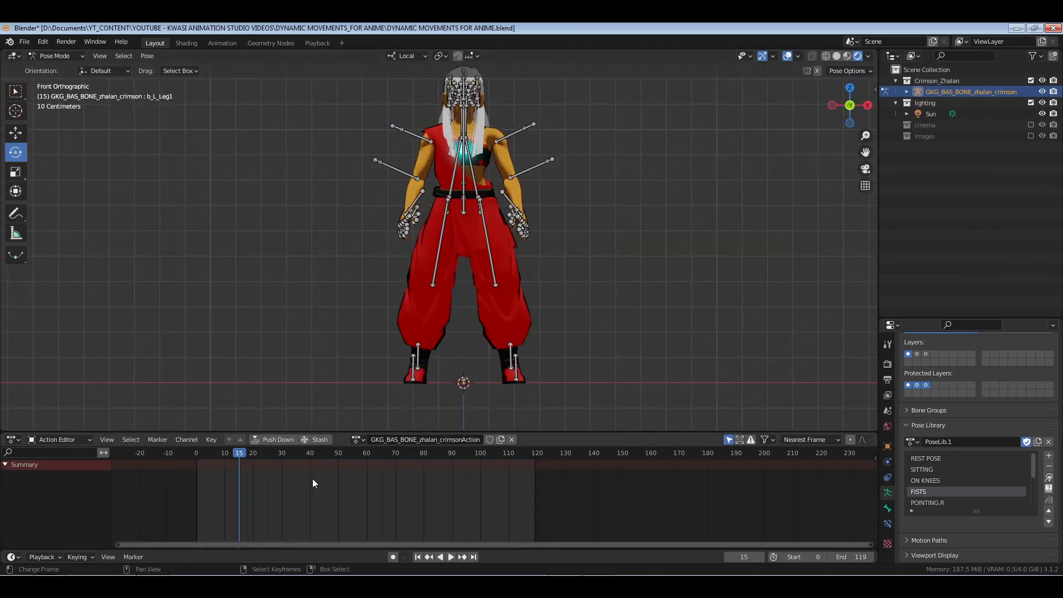
Select all bones, scrub through the first transition to frame 16 and examine the legs and feet from the side.
key("a")
key("space")
mouse_move(236, 454)
left_mouse_down()
mouse_move(197, 455)
mouse_move(256, 459)
mouse_move(222, 466)
left_mouse_up()
key("space")
key("KP_3")
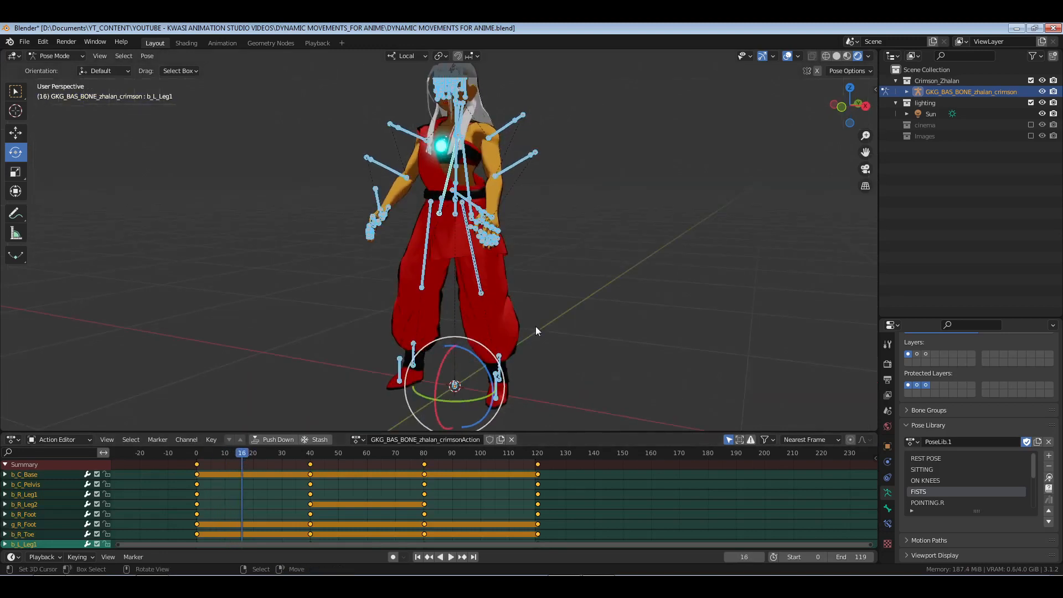
scroll(470, 344, "up", 4)
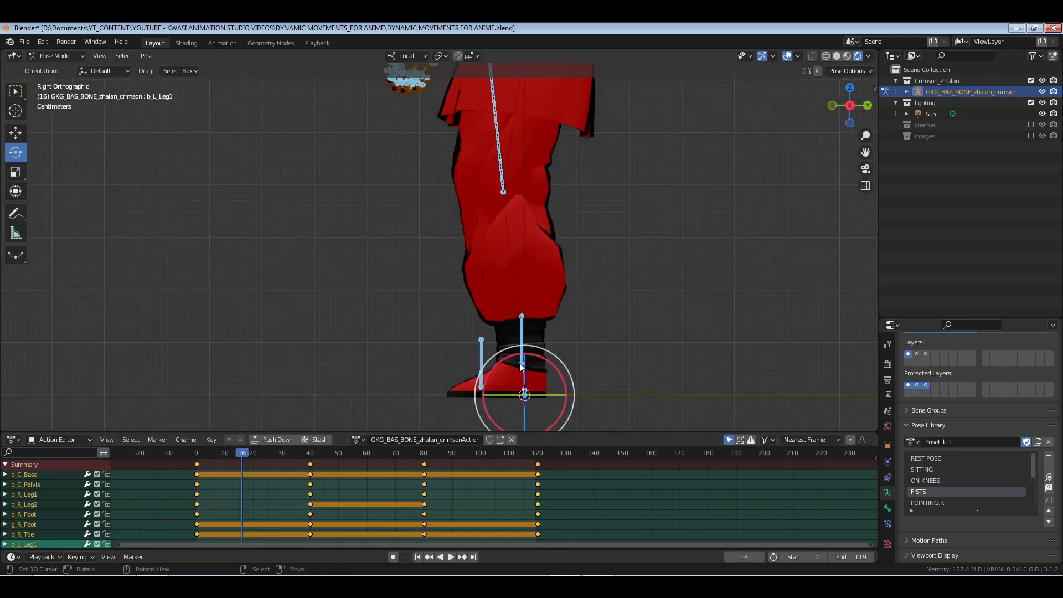
scroll(551, 145, "down", 4)
scroll(522, 217, "up", 5)
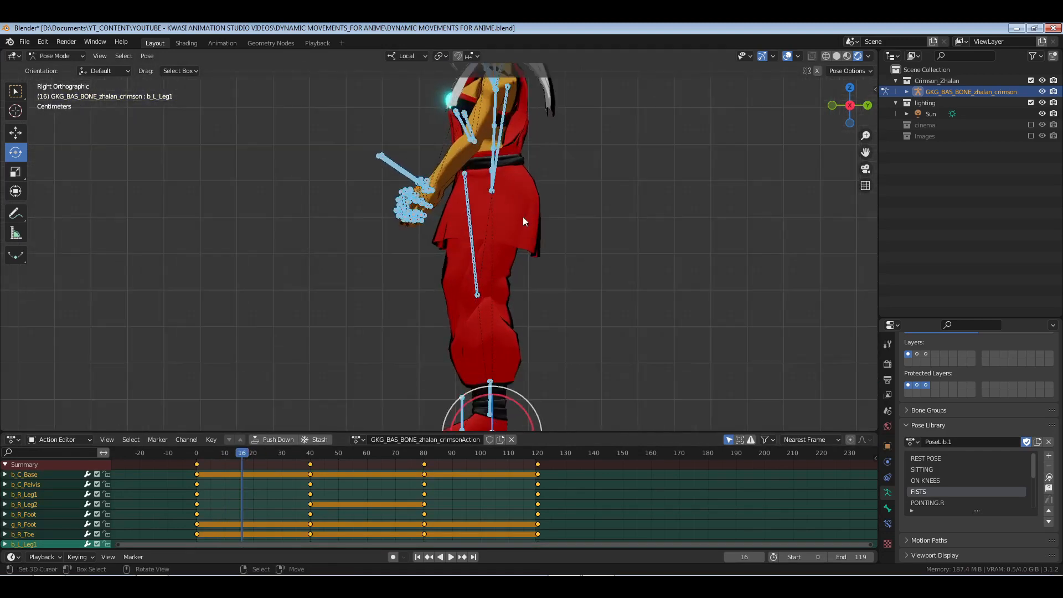
Select the b_C_Pelvis bone and raise it slightly along its local Y axis at frame 16.
left_click(906, 93, "shift")
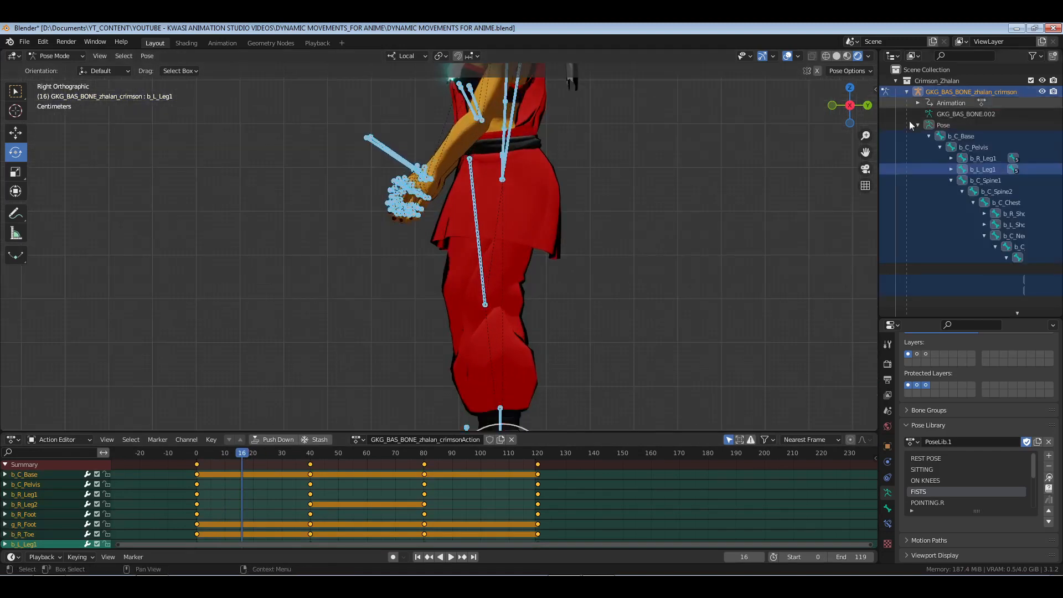
left_click(975, 147)
middle_click_drag(541, 333, 540, 273, "shift")
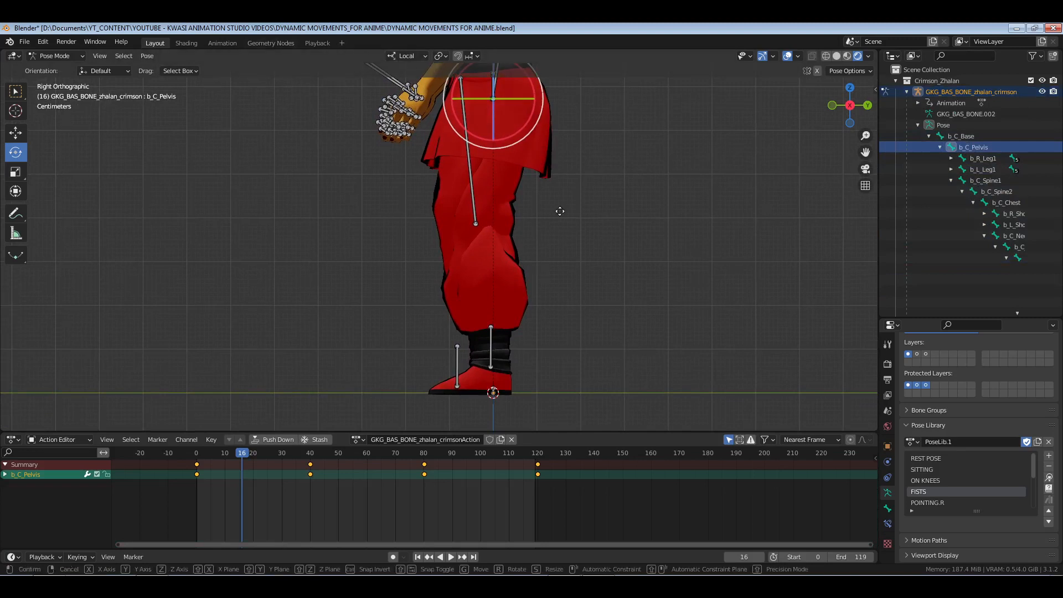
key("g")
key("y")
key("y")
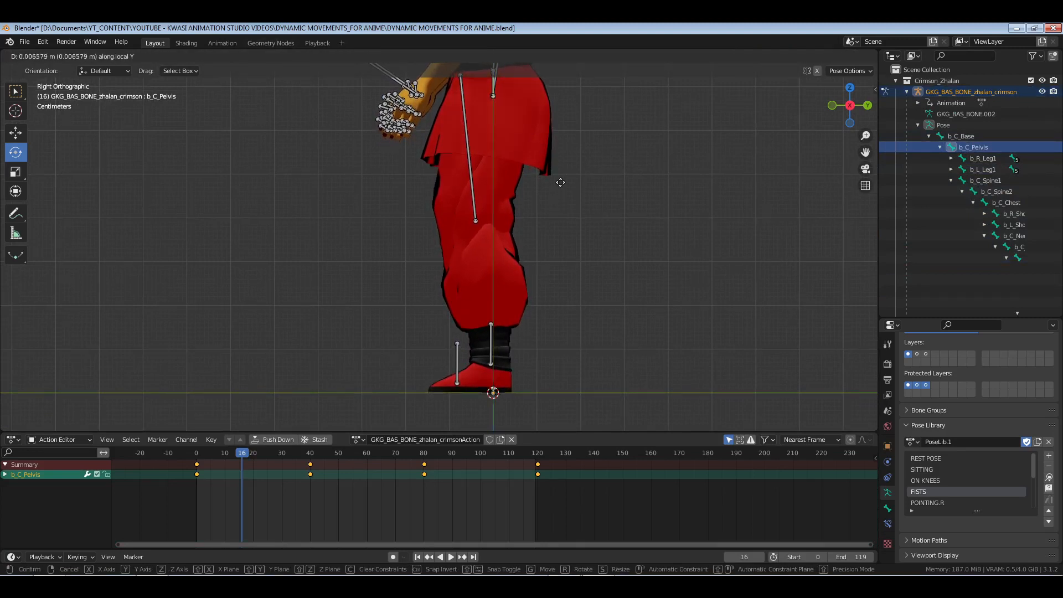
left_click(558, 180)
Select both foot bones, set the transform orientation to Global and rotate the feet slightly.
left_click_drag(483, 316, 532, 365)
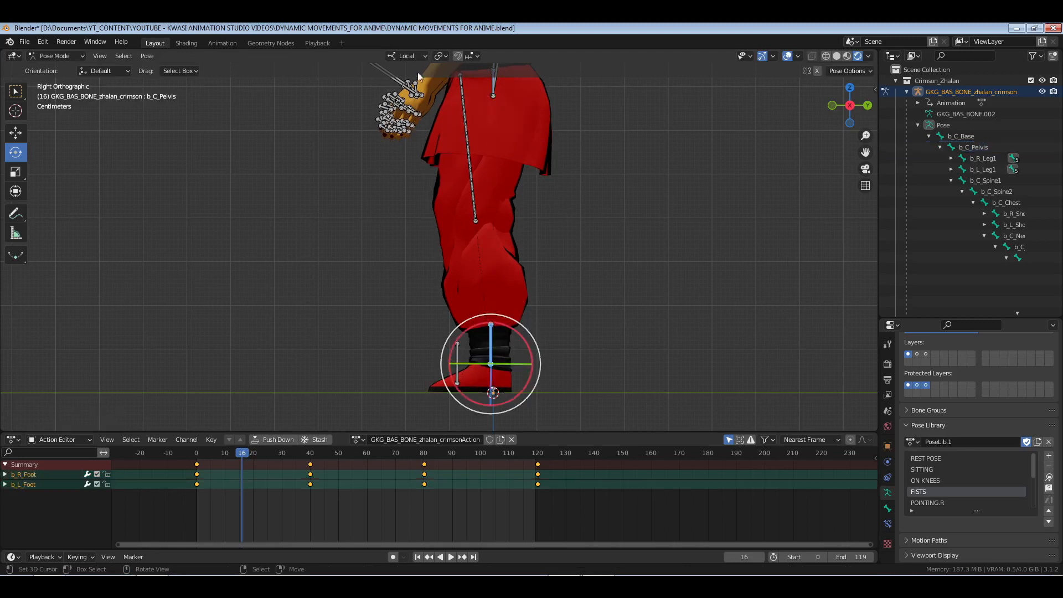
left_click(413, 56)
left_click(406, 92)
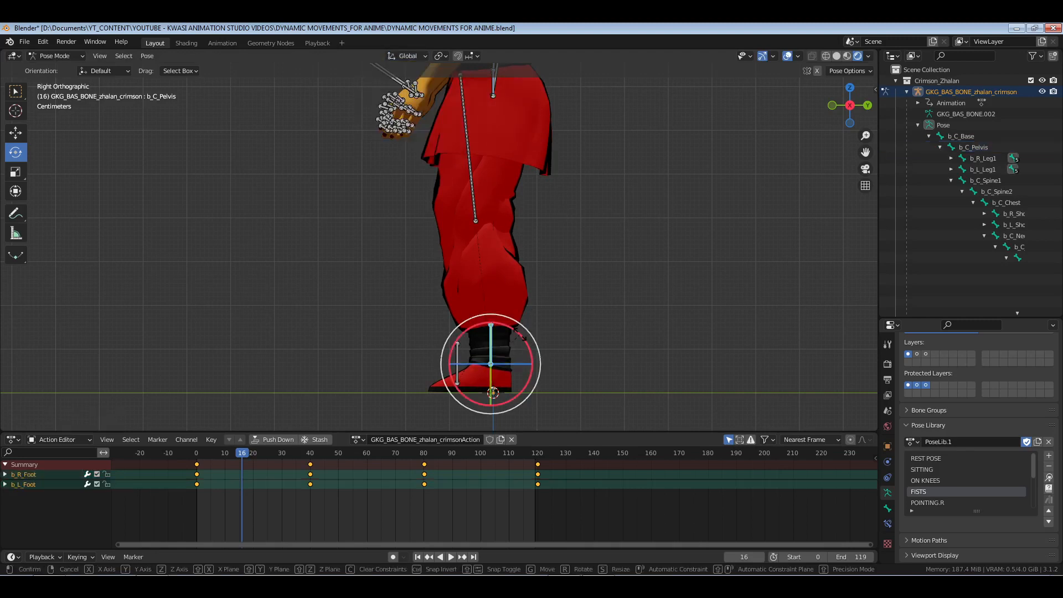
key("r")
left_click_drag(473, 320, 467, 324, "shift")
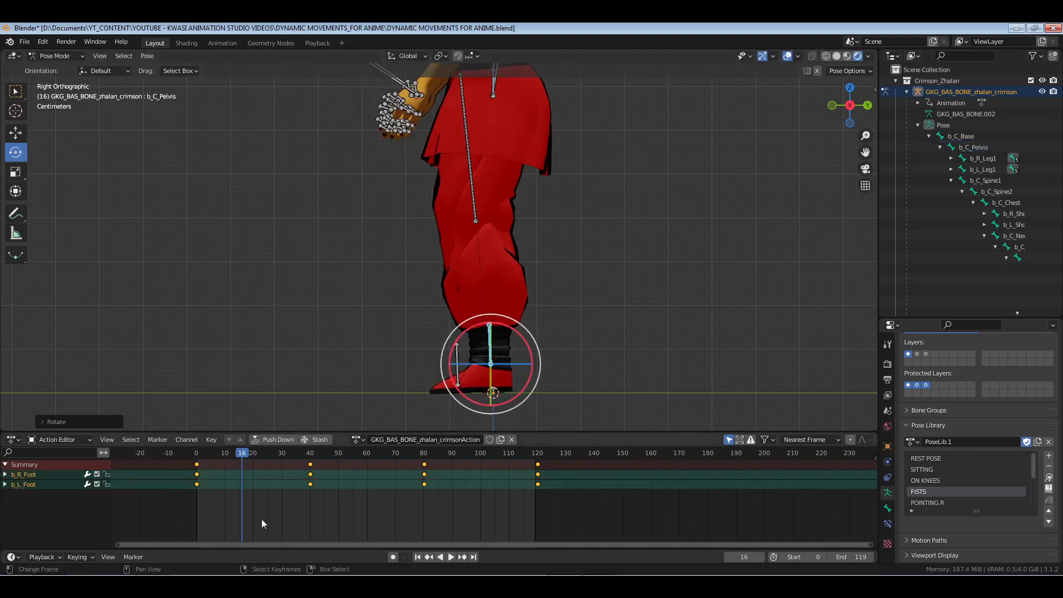
Turn on Auto Keying and raise the b_C_Pelvis bone slightly along the global Z axis at frame 16.
left_click(391, 557)
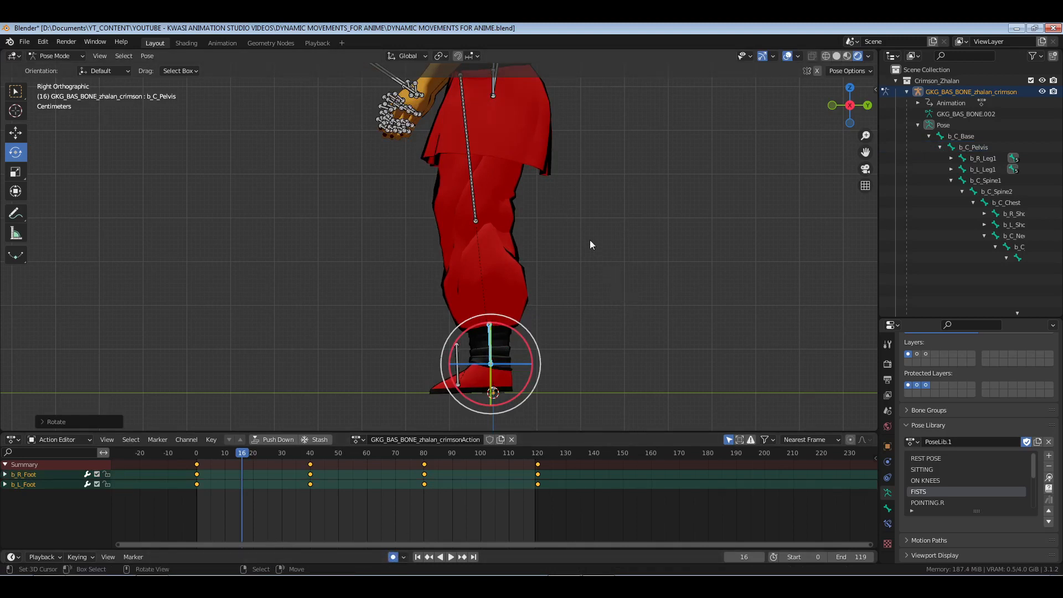
key("alt+a")
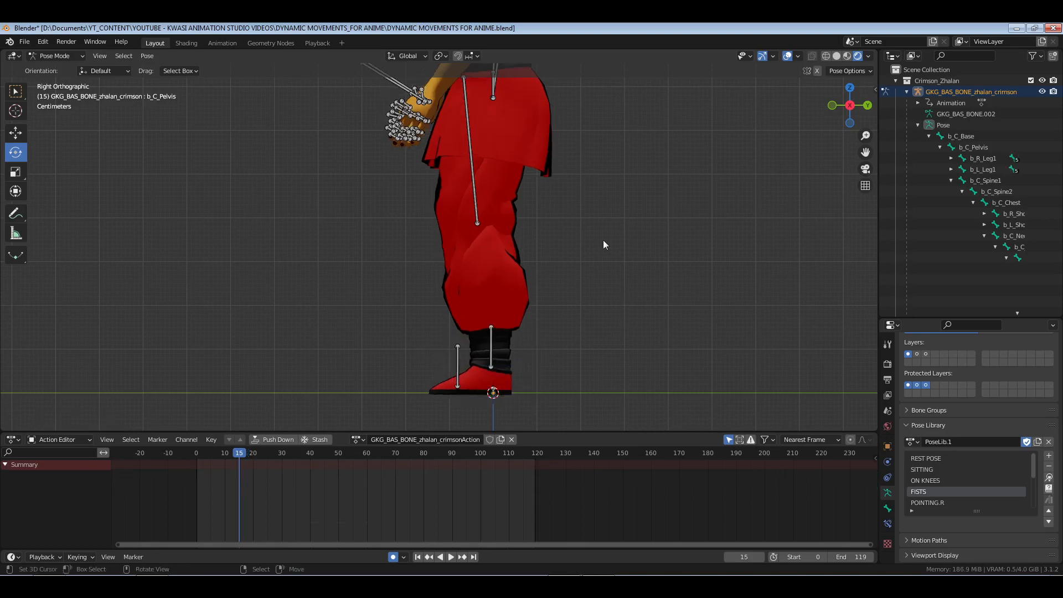
left_click(977, 151)
key("g")
key("y")
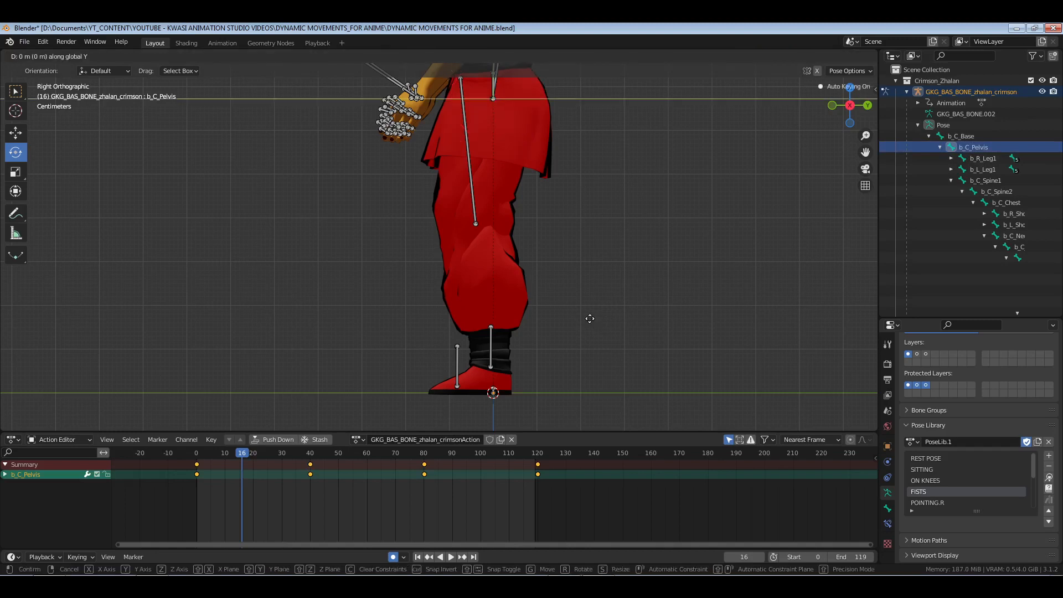
right_click(588, 254)
key("g")
key("z")
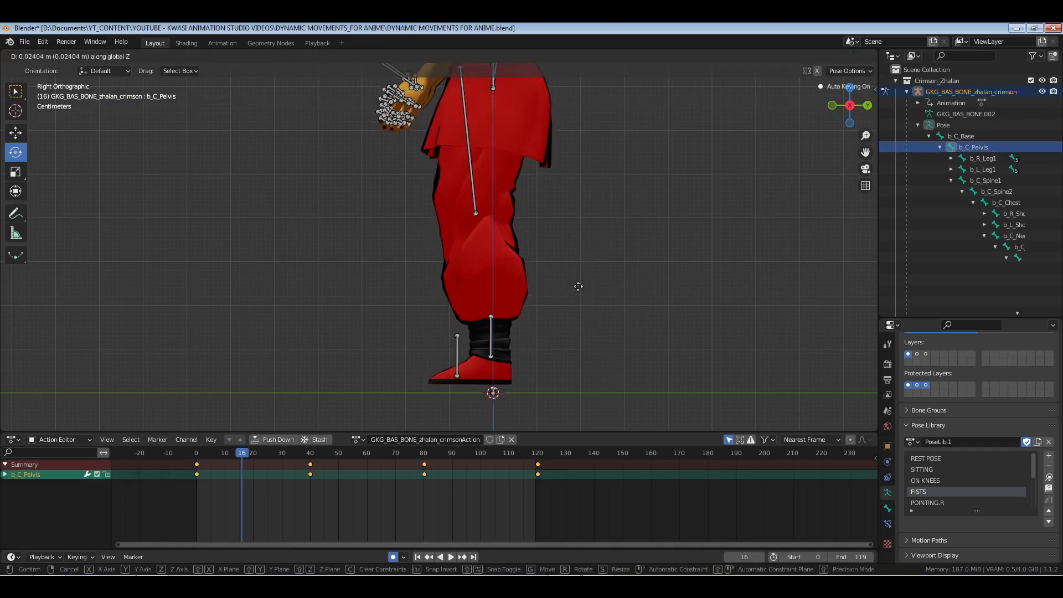
left_click(584, 315)
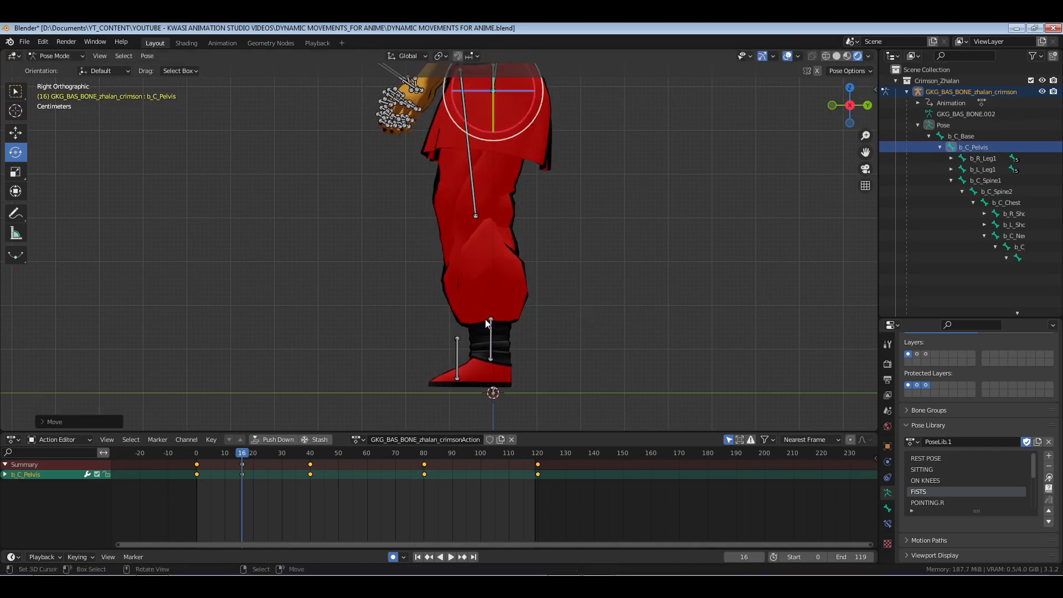
Rotate both foot bones to tip the toes down, and rotate the toe bones back toward the ground plane.
left_click_drag(484, 310, 516, 328)
key("r")
key("alt+a")
left_click_drag(468, 359, 430, 390)
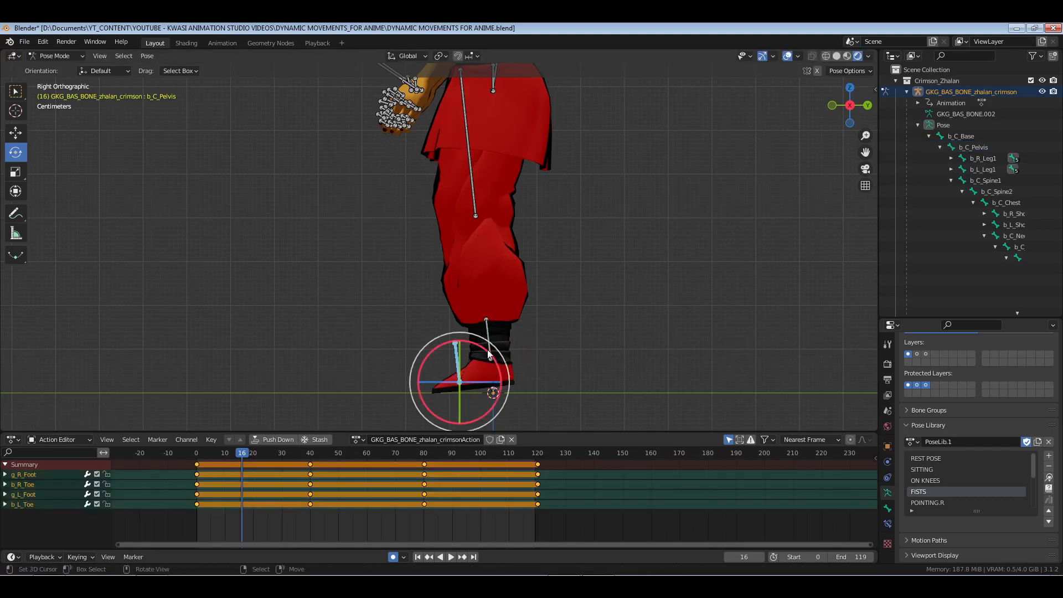
left_click_drag(488, 356, 490, 356)
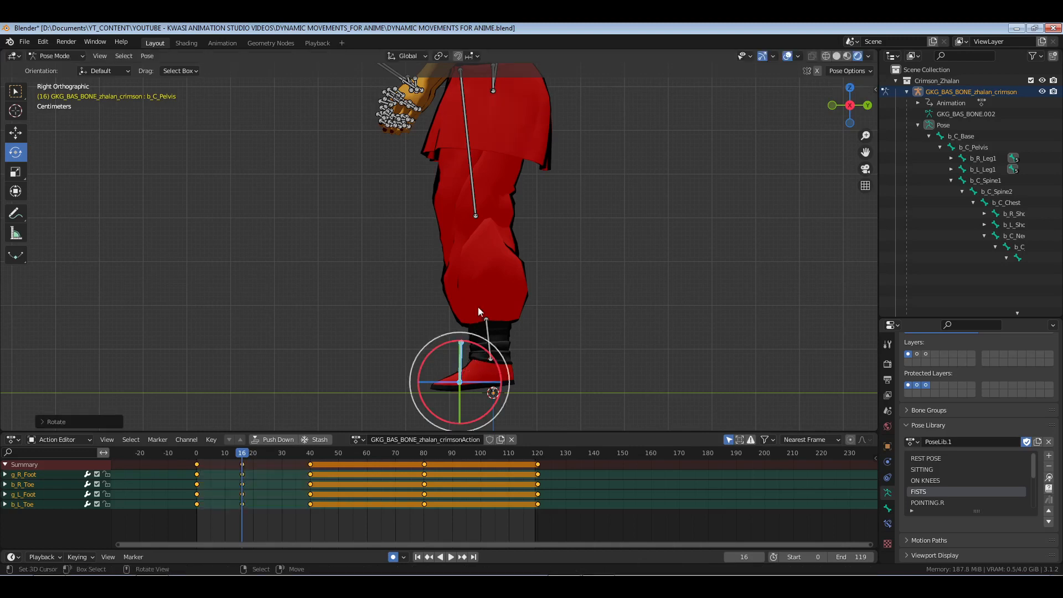
Lower the b_C_Pelvis bone slightly along the global Z axis so the feet reach the ground at frame 16.
key("alt+a")
left_click_drag(477, 307, 514, 329)
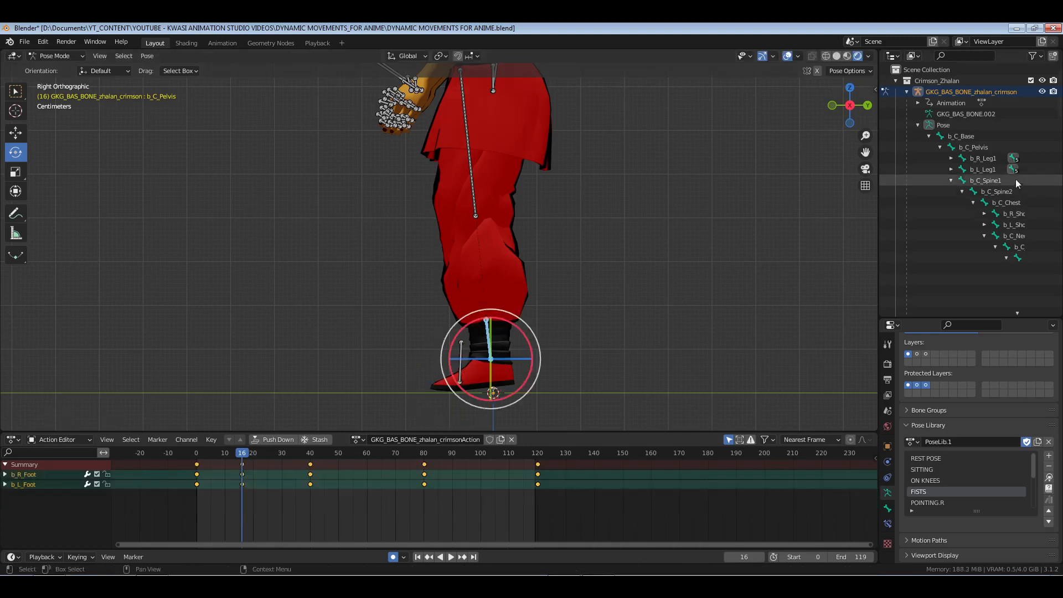
left_click(979, 147)
key("g")
key("z")
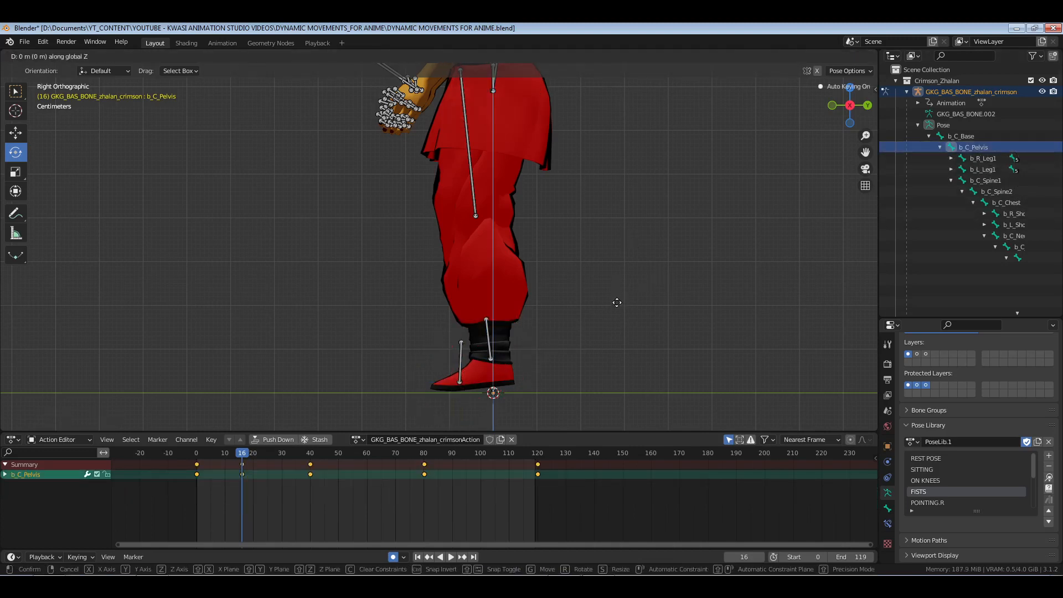
left_click(620, 310)
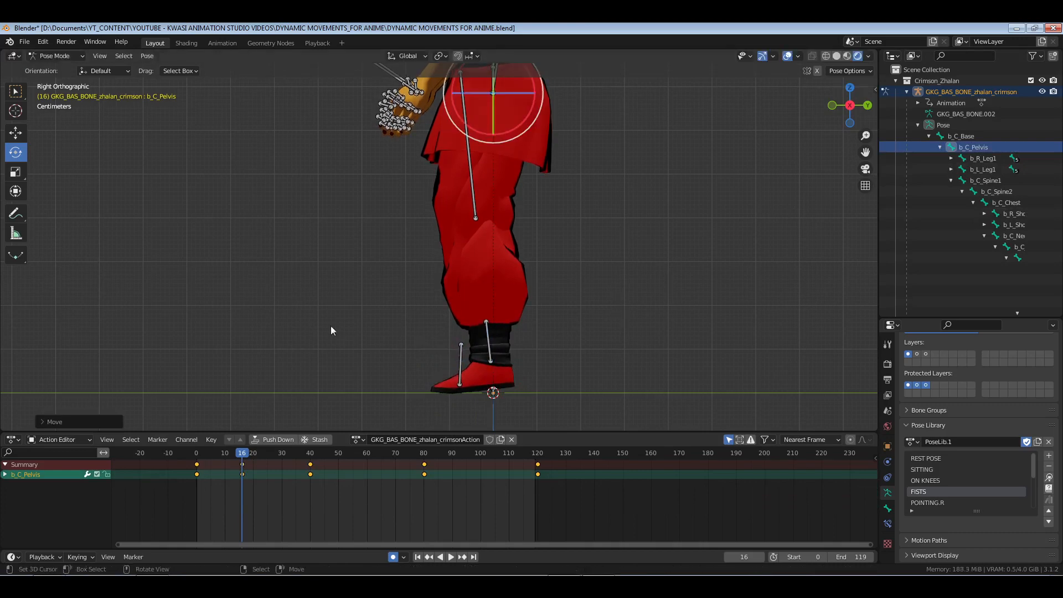
Play and scrub the opening motion from frame 0 in perspective to check how the feet meet the ground.
middle_click_drag(330, 325, 437, 326)
left_click(194, 509)
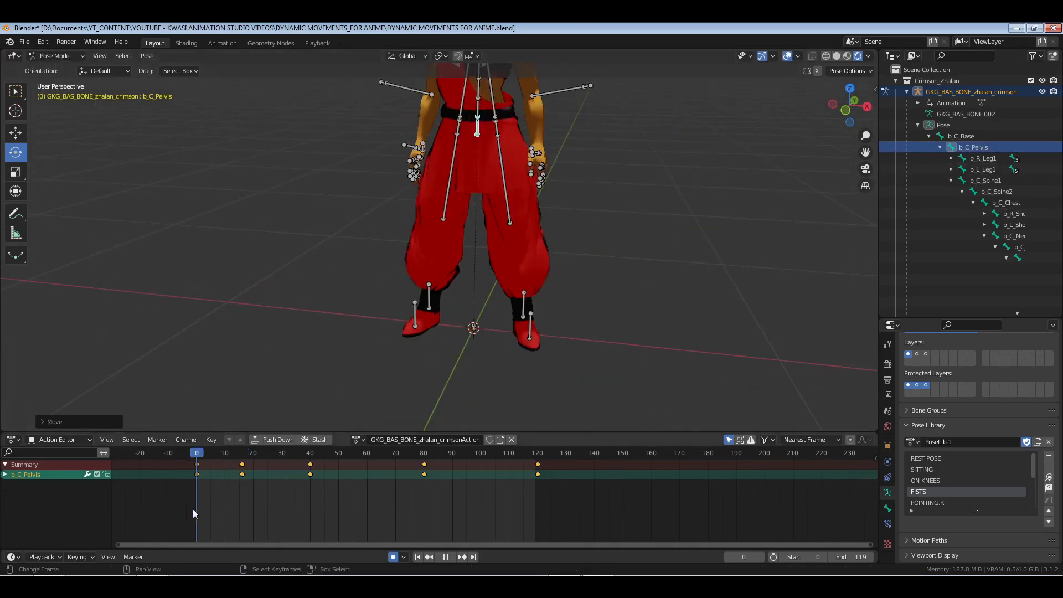
key("space")
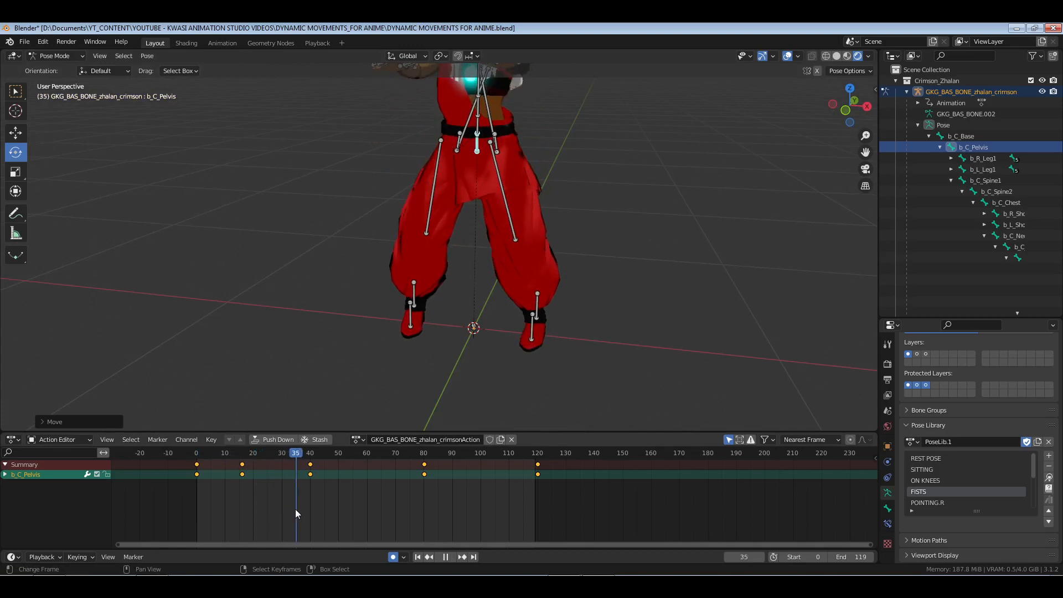
left_click(212, 510)
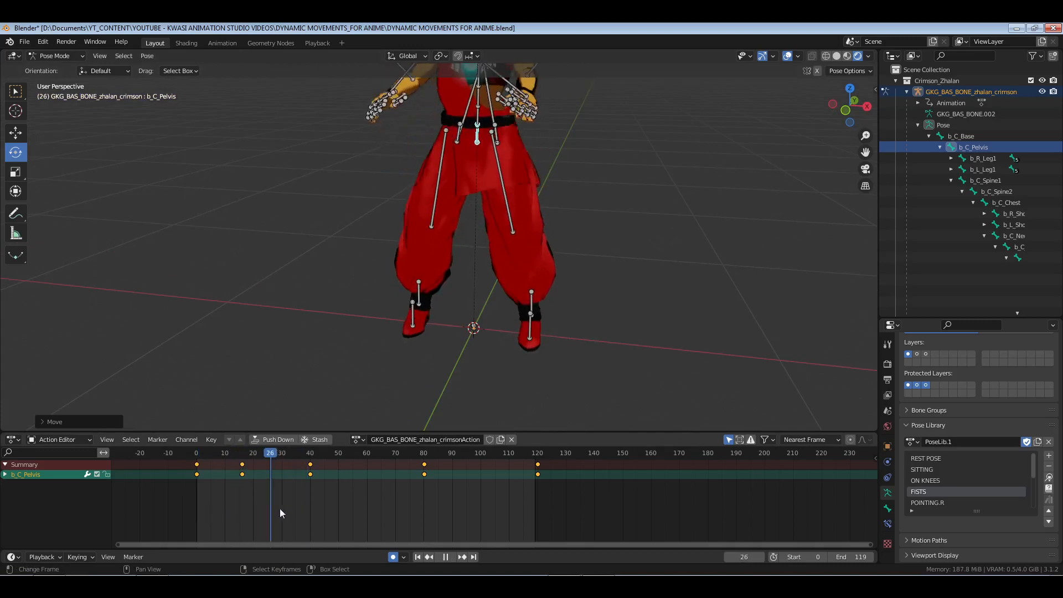
left_click(303, 509)
left_click_drag(290, 508, 234, 504)
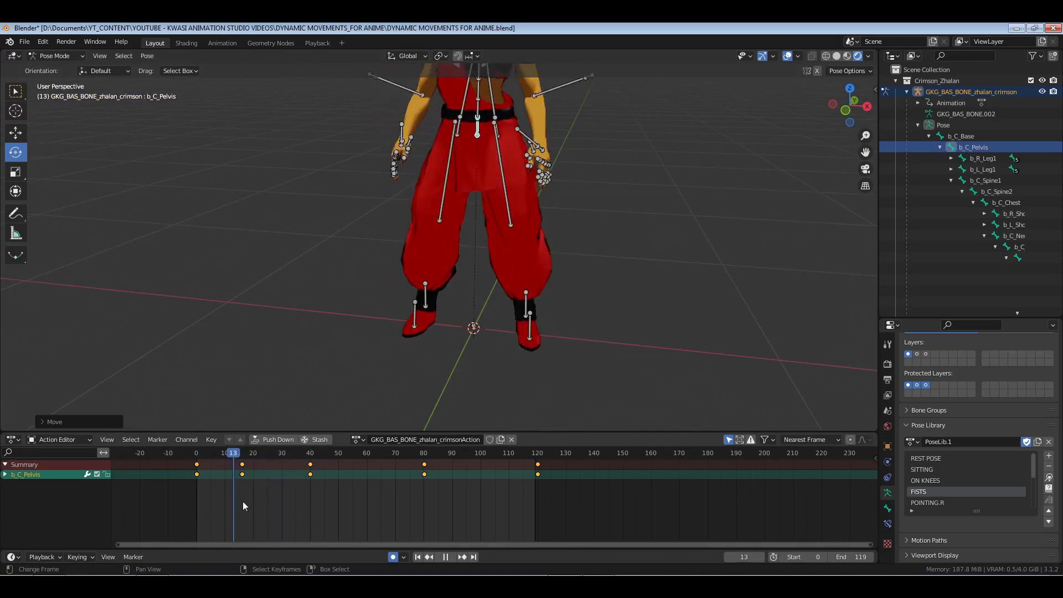
key("space")
Find the floating feet at frame 31 in side view and lower the b_C_Pelvis bone slightly along global Z to the ground.
middle_click_drag(623, 285, 521, 263)
key("KP_3")
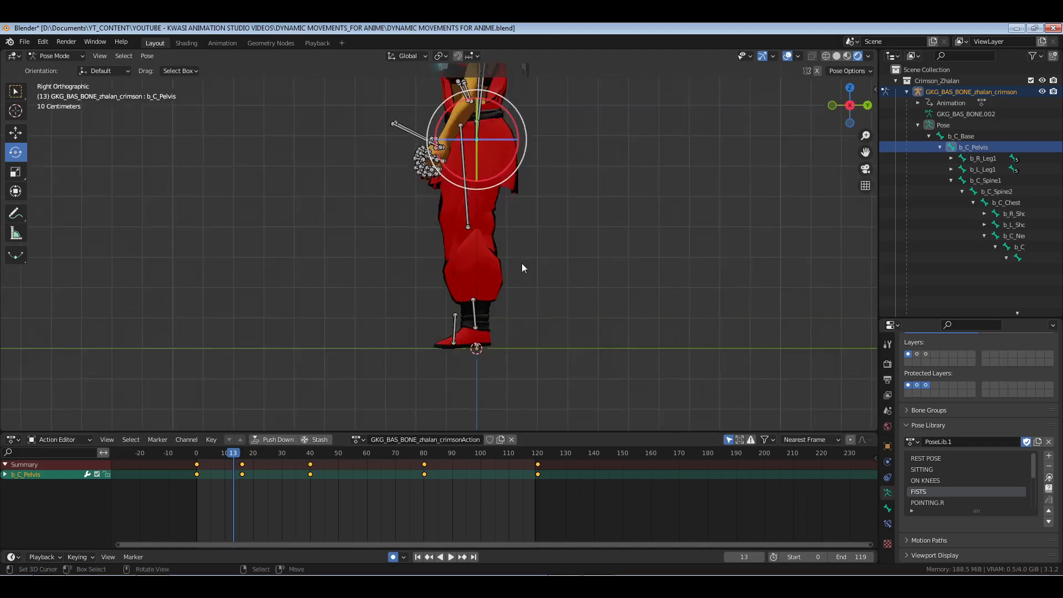
left_click(186, 506)
key("space")
left_click_drag(236, 502, 287, 509)
key("space")
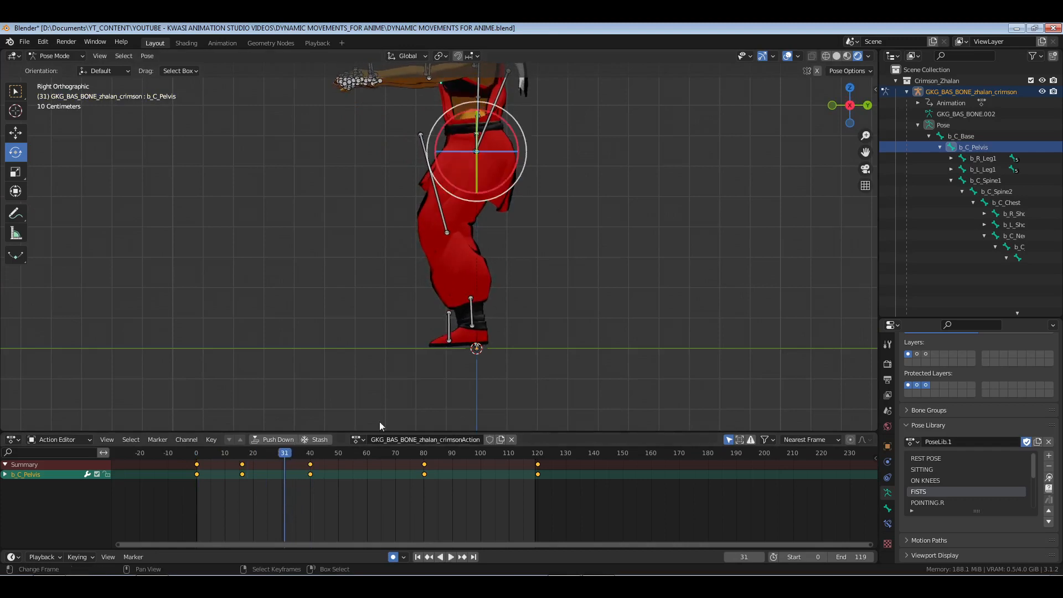
scroll(507, 353, "up", 2)
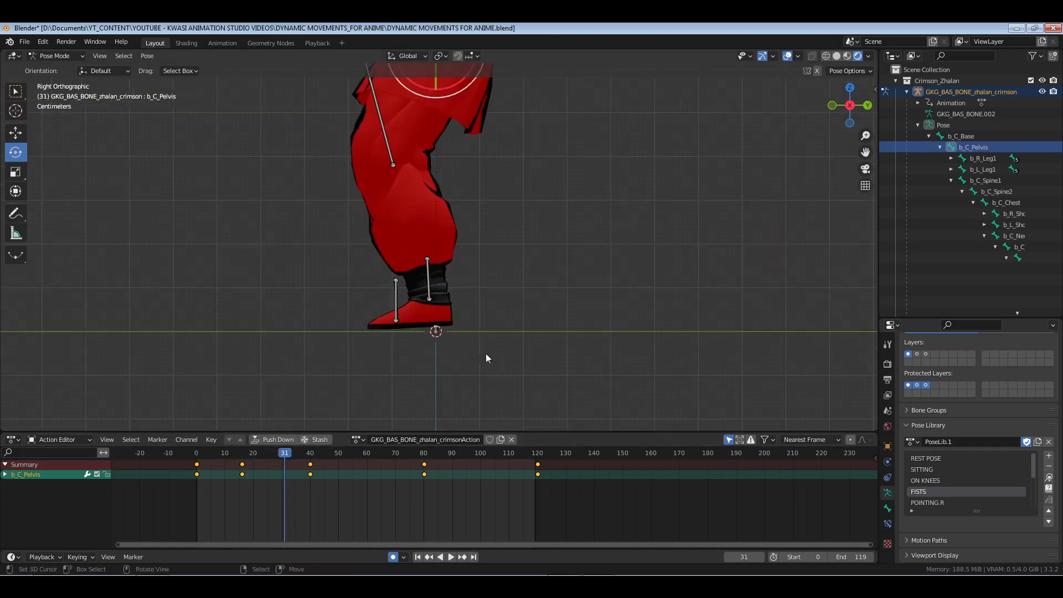
key("g")
key("z")
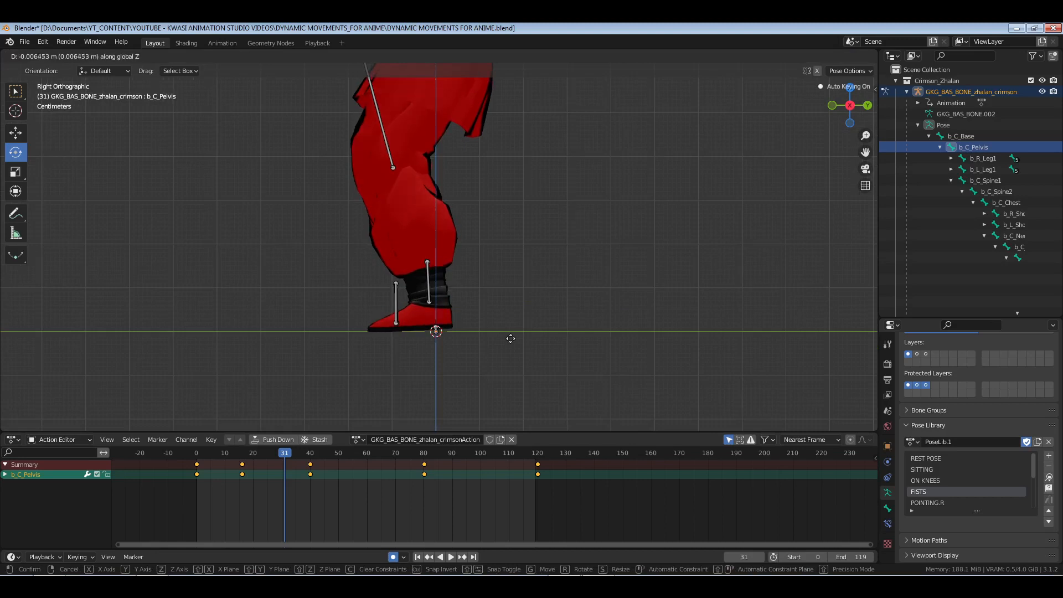
left_click(510, 336)
Adjust the b_C_Pelvis bone's height very slightly at frame 40, and return to frame 0 with the whole figure in view.
left_click(214, 500)
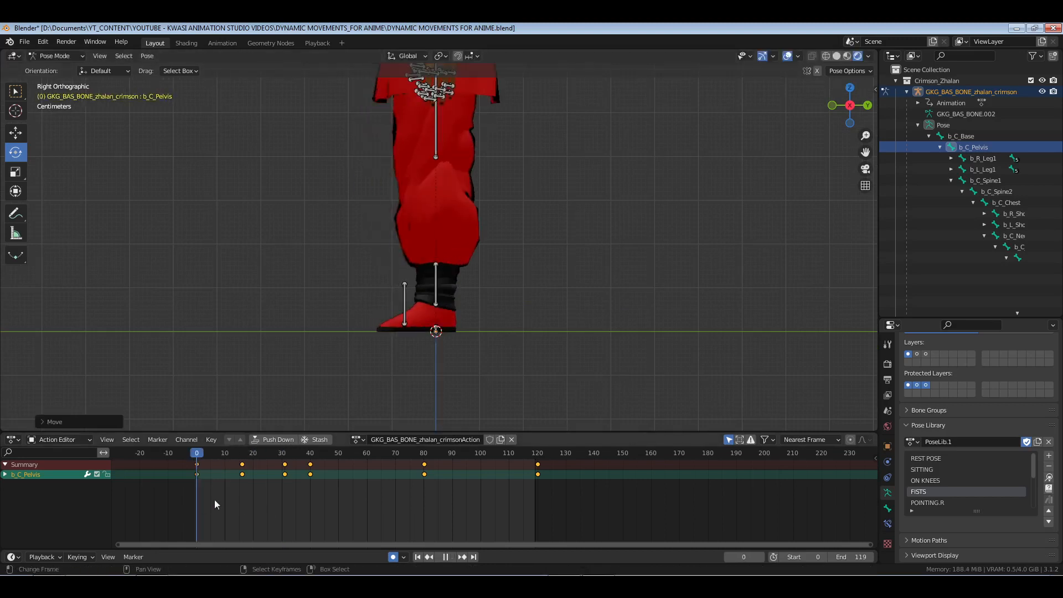
key("space")
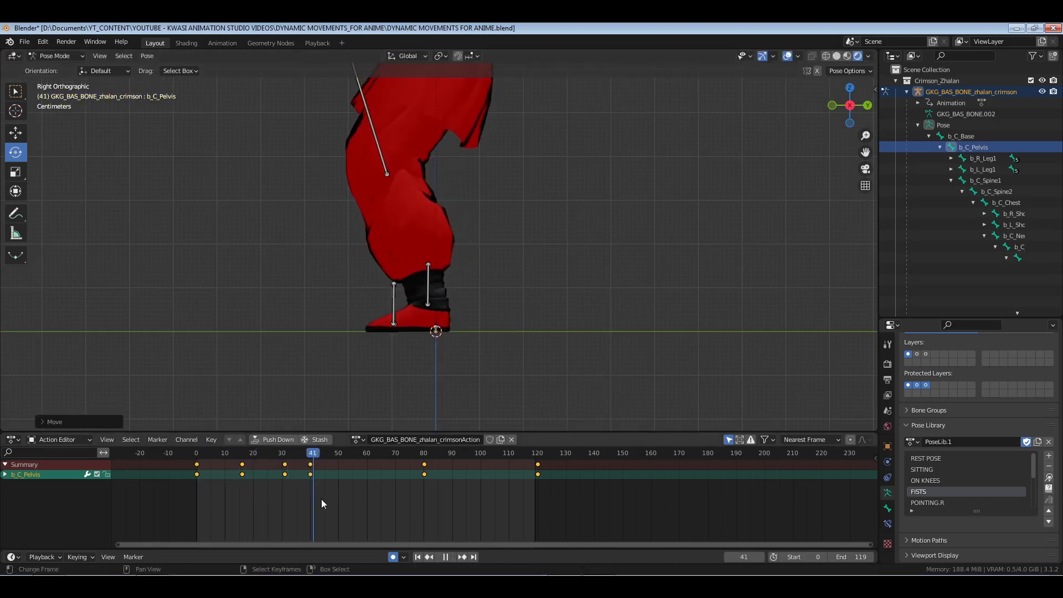
left_click_drag(324, 500, 309, 499)
key("g")
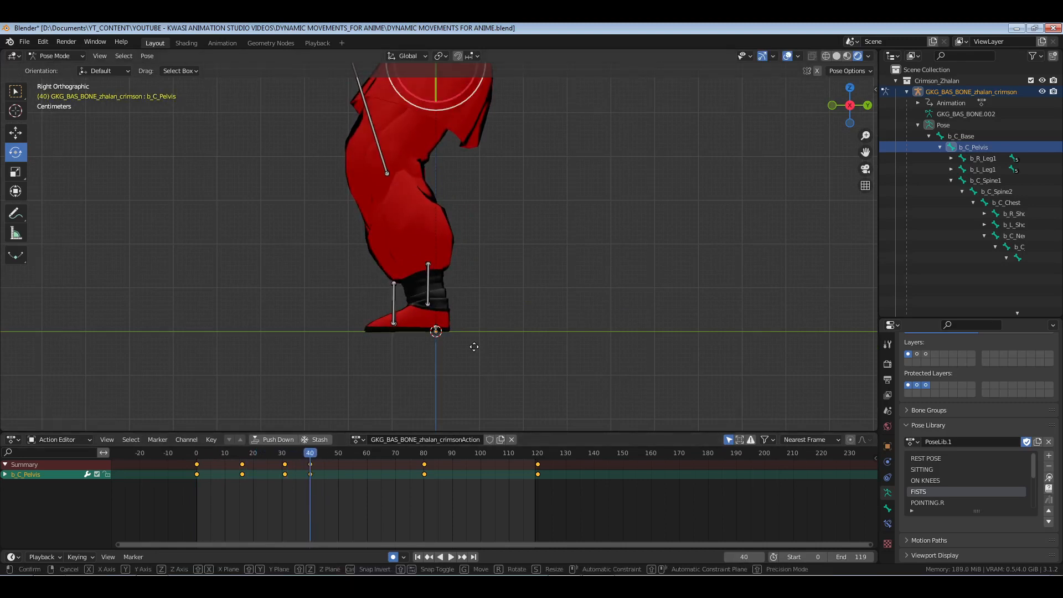
left_click(479, 340)
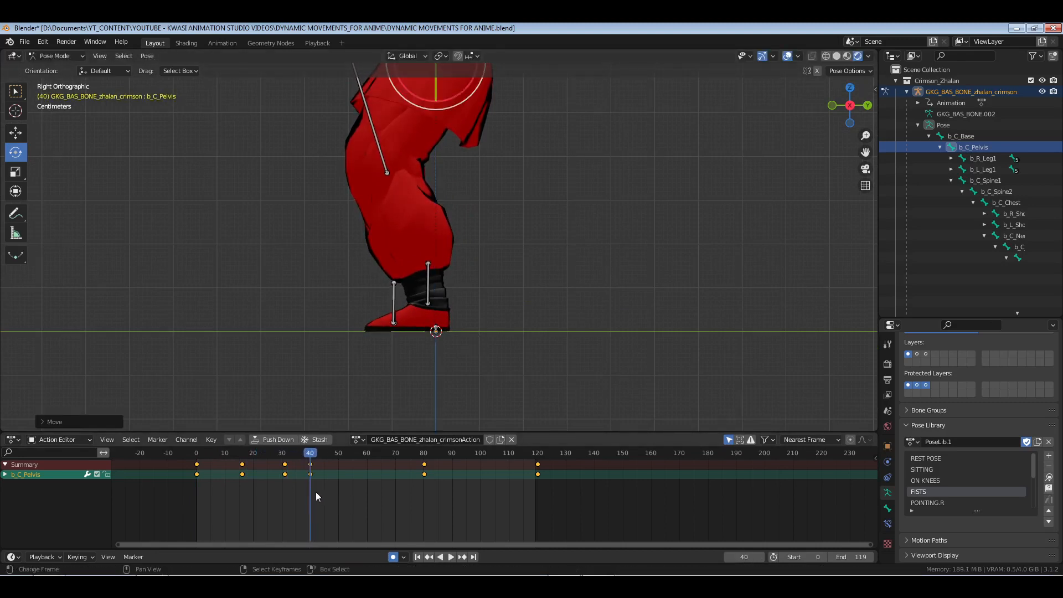
left_click_drag(316, 492, 192, 506)
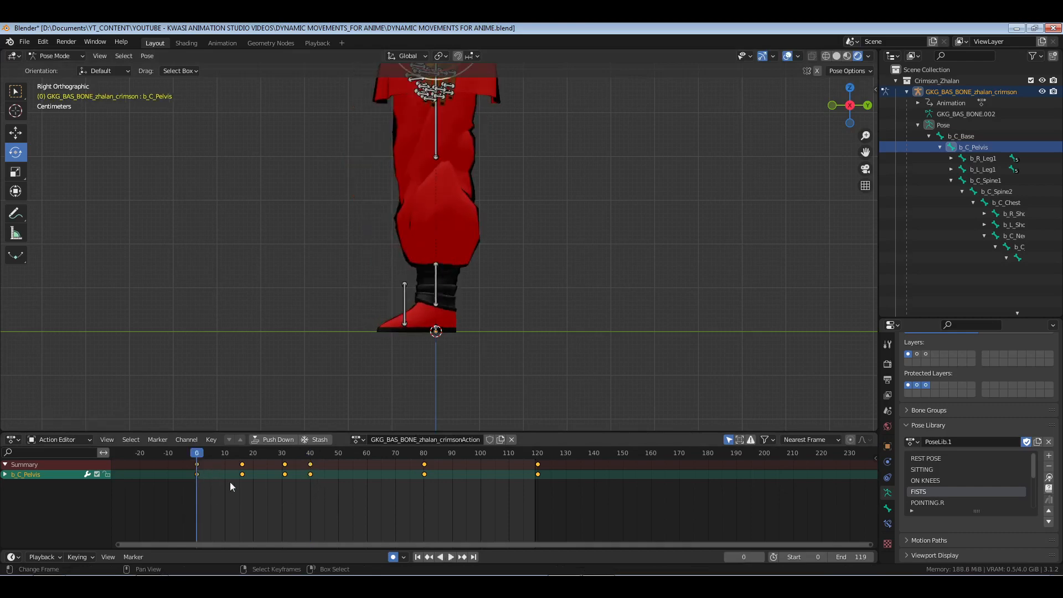
middle_click_drag(401, 245, 408, 247)
scroll(408, 247, "down", 3)
middle_click_drag(450, 188, 441, 252, "shift")
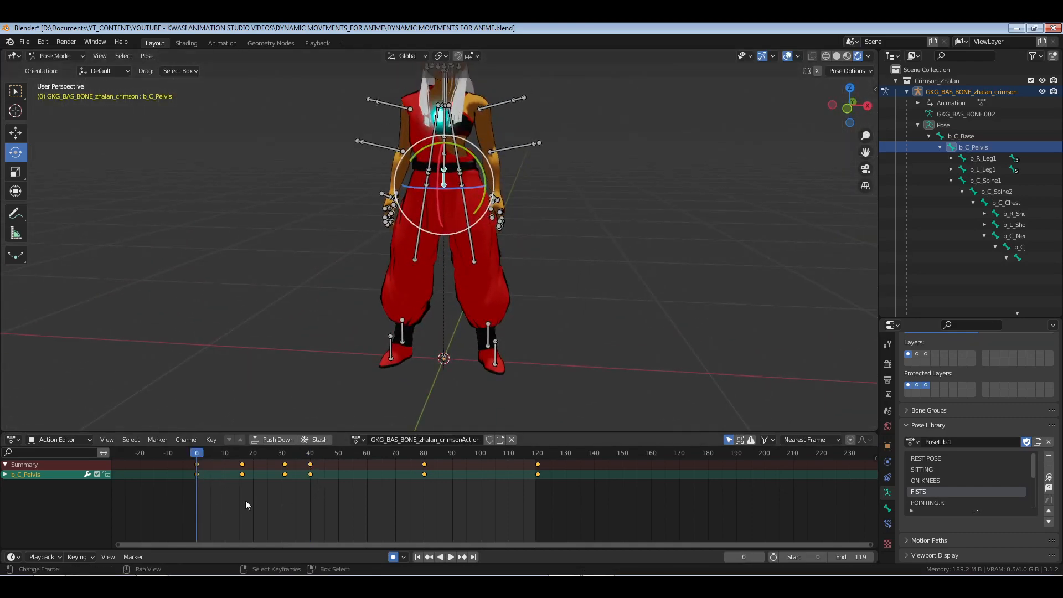
Set the end frame of the playback range to 160.
left_click(856, 557)
type("160")
key("Return")
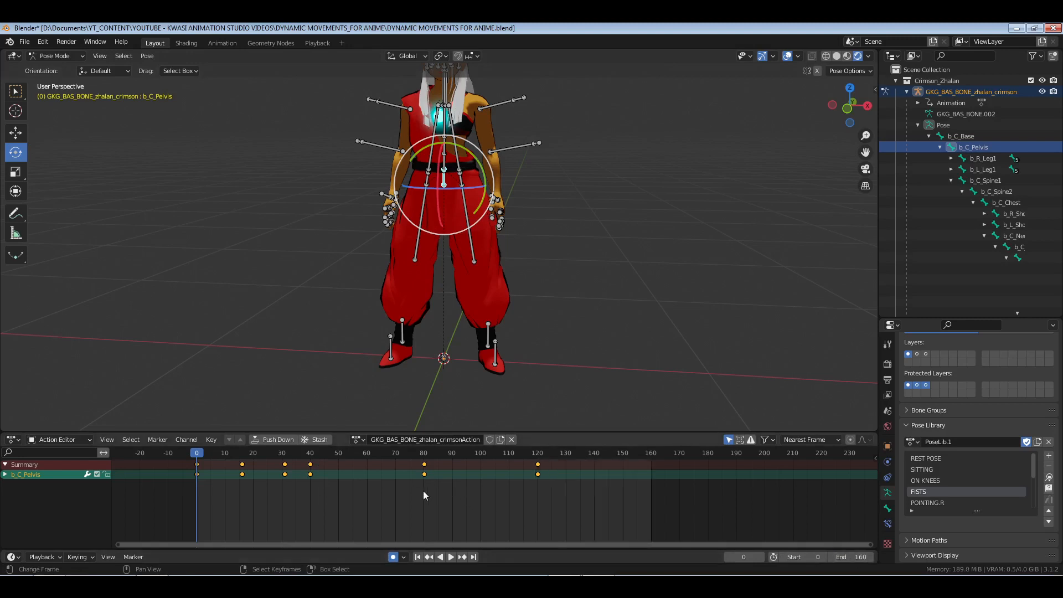
Set the end frame to 250 and shift all bones' keyframes at frames 80 and 120 later by 40 frames.
key("a")
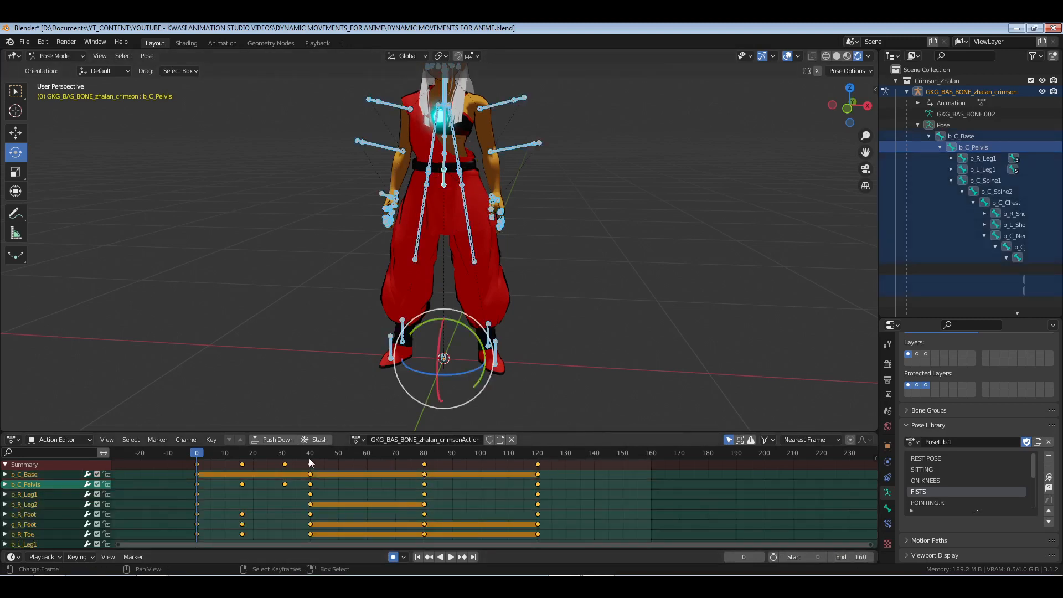
left_click_drag(417, 457, 616, 490)
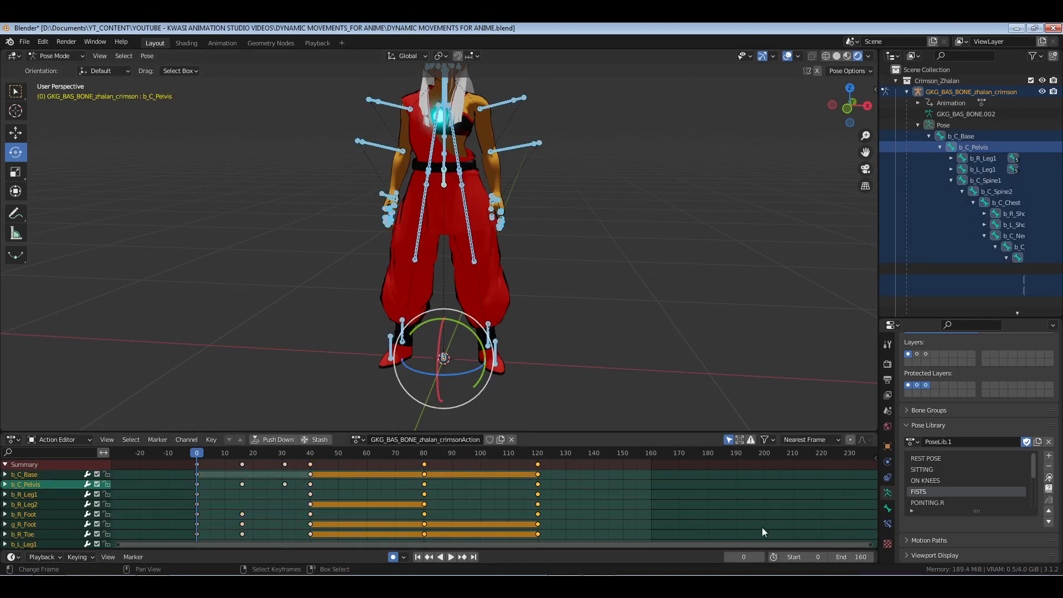
left_click(857, 557)
type("250")
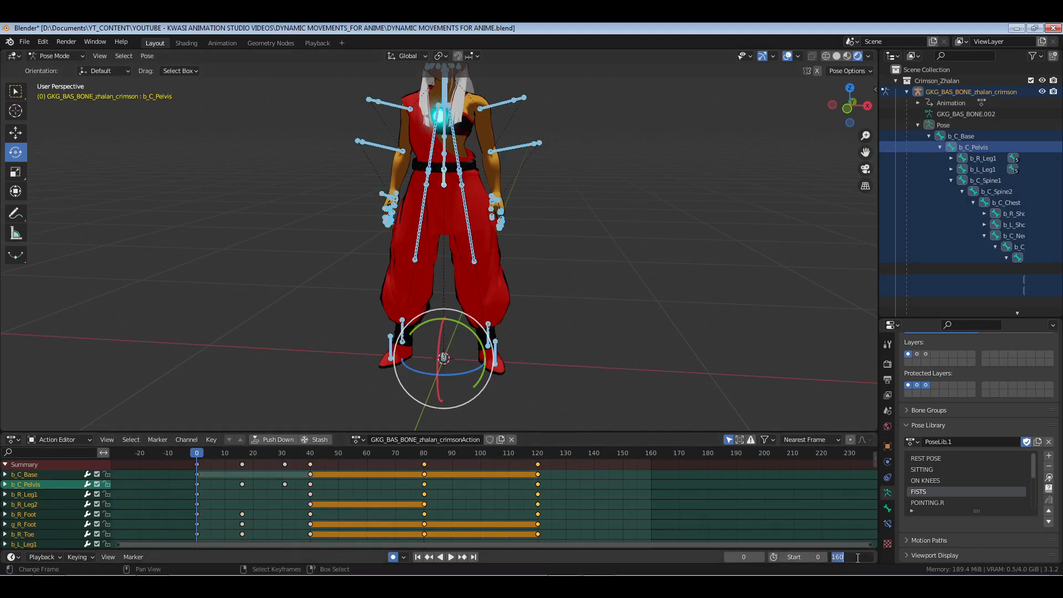
key("Return")
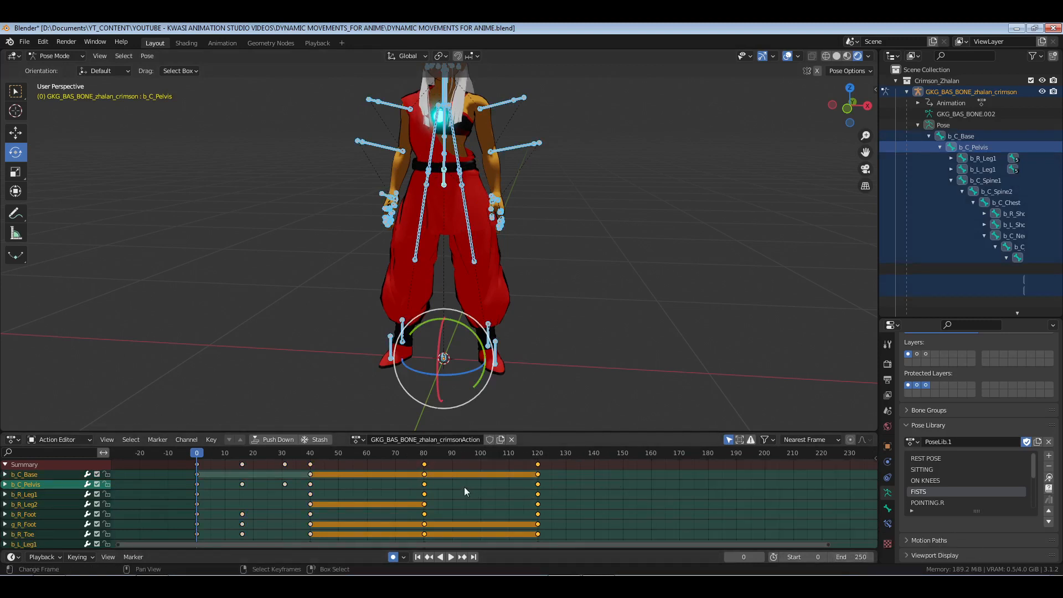
key("g")
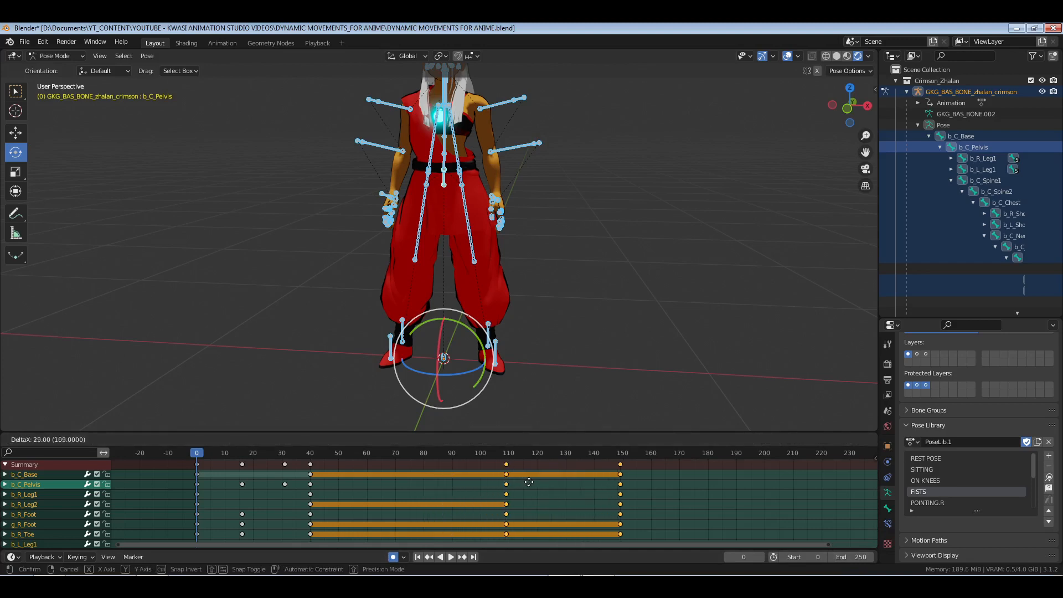
left_click(556, 482)
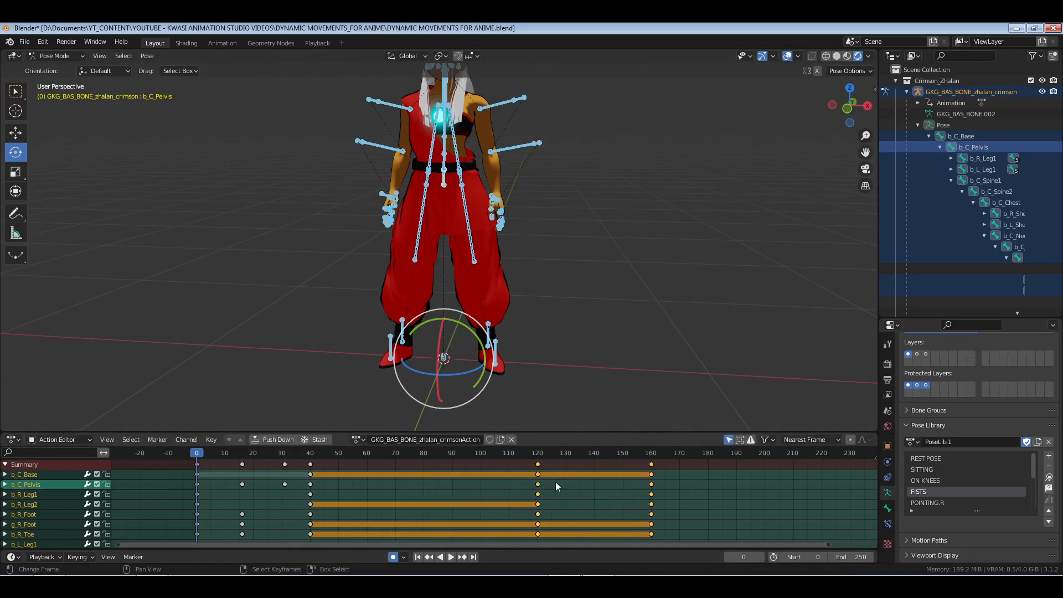
Move all bones' last pose keyframes from frame 160 to frame 220.
left_click_drag(593, 457, 776, 512)
key("g")
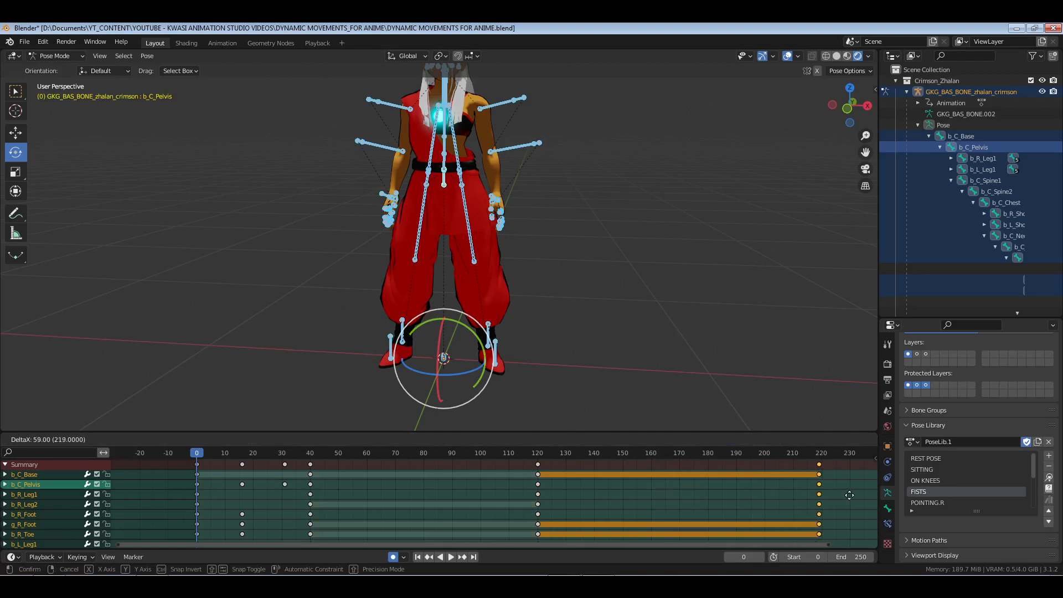
left_click(853, 494)
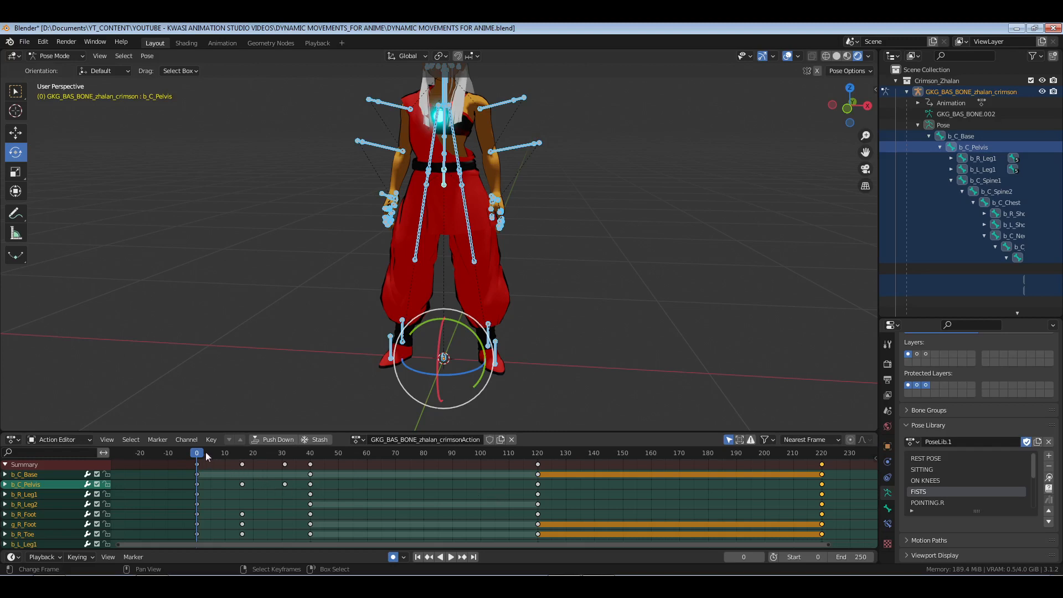
Play the animation repeatedly from frame 0 to judge the timing of the move into the first stance.
key("space")
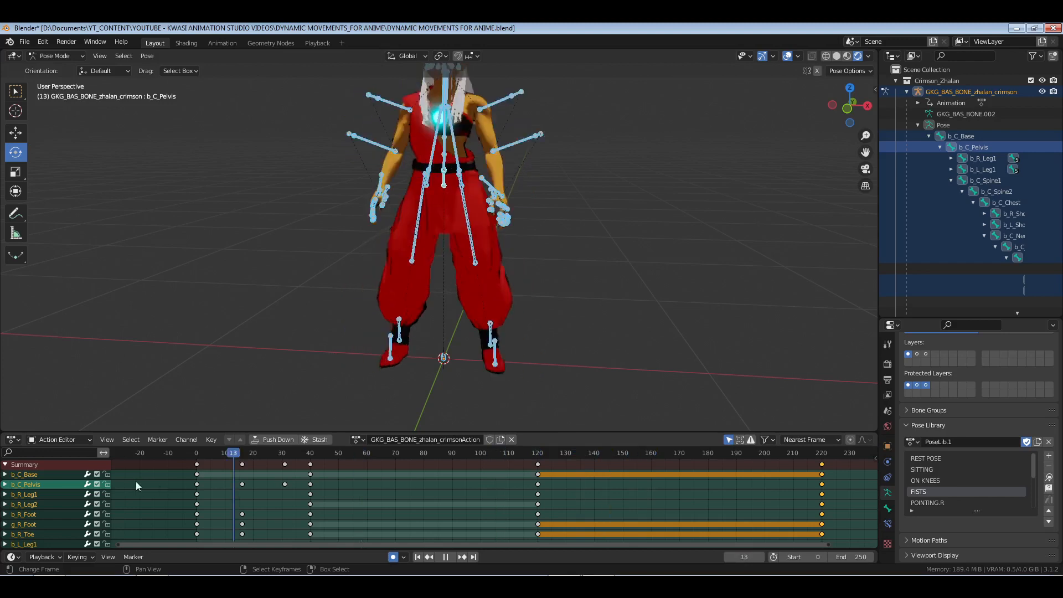
key("Escape")
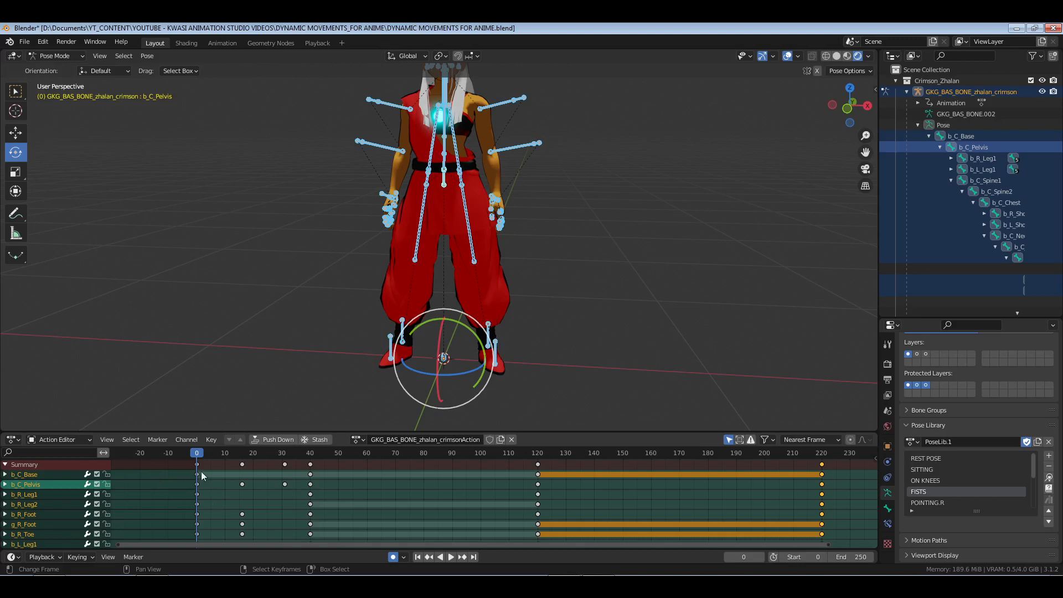
key("space")
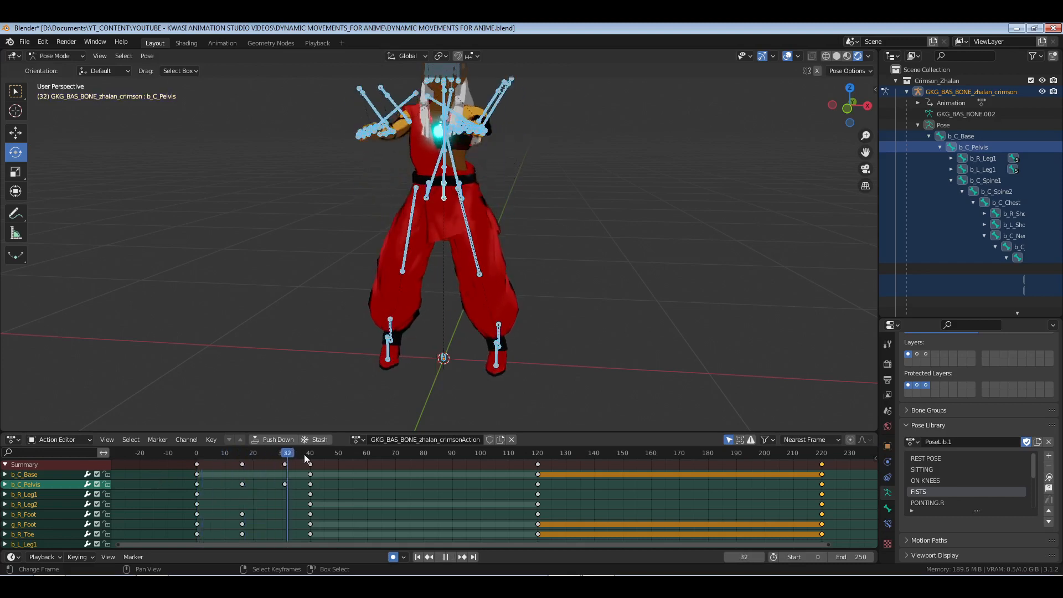
left_click(195, 457)
left_click(194, 458)
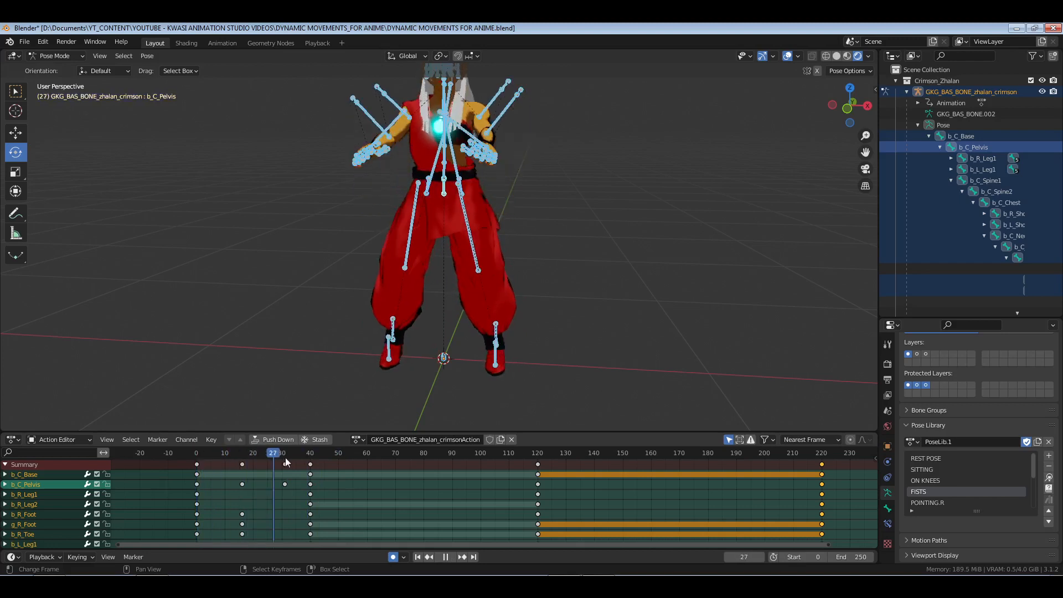
left_click(196, 458)
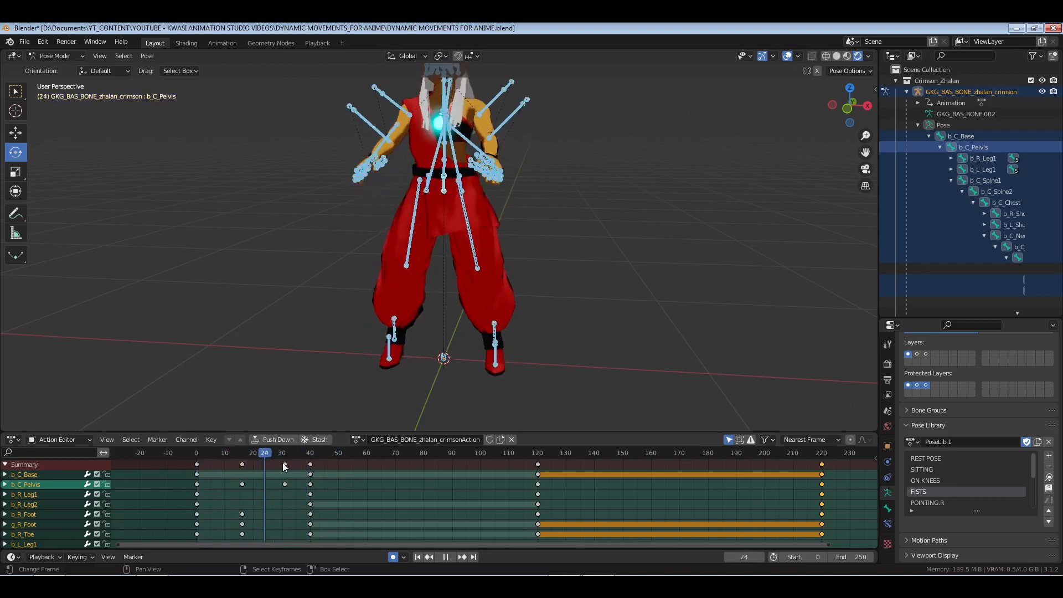
key("space")
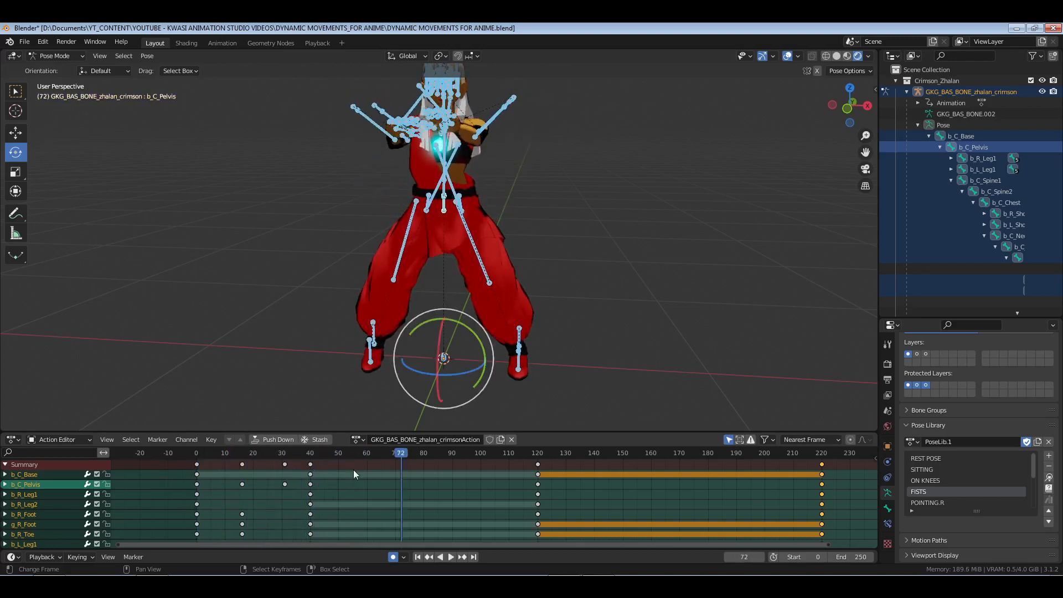
Duplicate all bones' keyframes at frame 40 and place the copies at frame 80 to hold the stance.
left_click(310, 464)
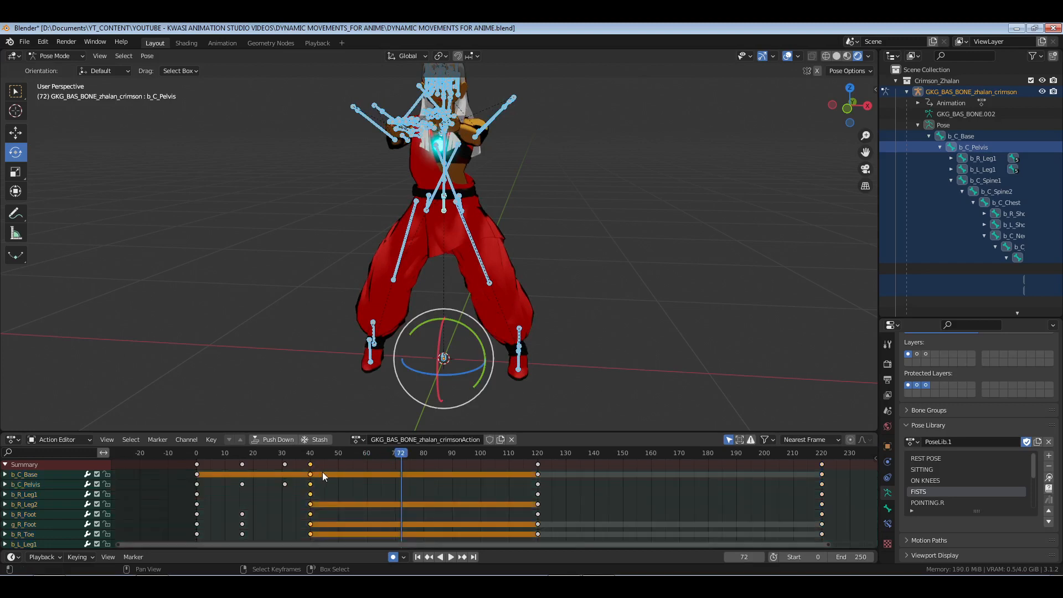
key("g")
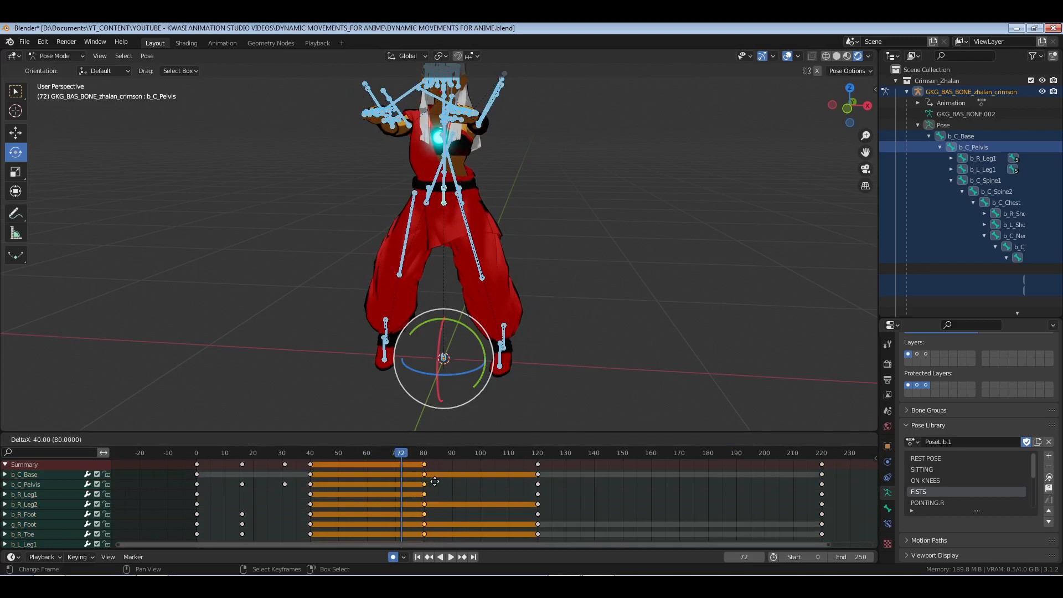
left_click(431, 473)
Advance the current frame by 32 to frame 112 and shift the duplicated hold keyframes from frame 80 to frame 88.
left_click(424, 453)
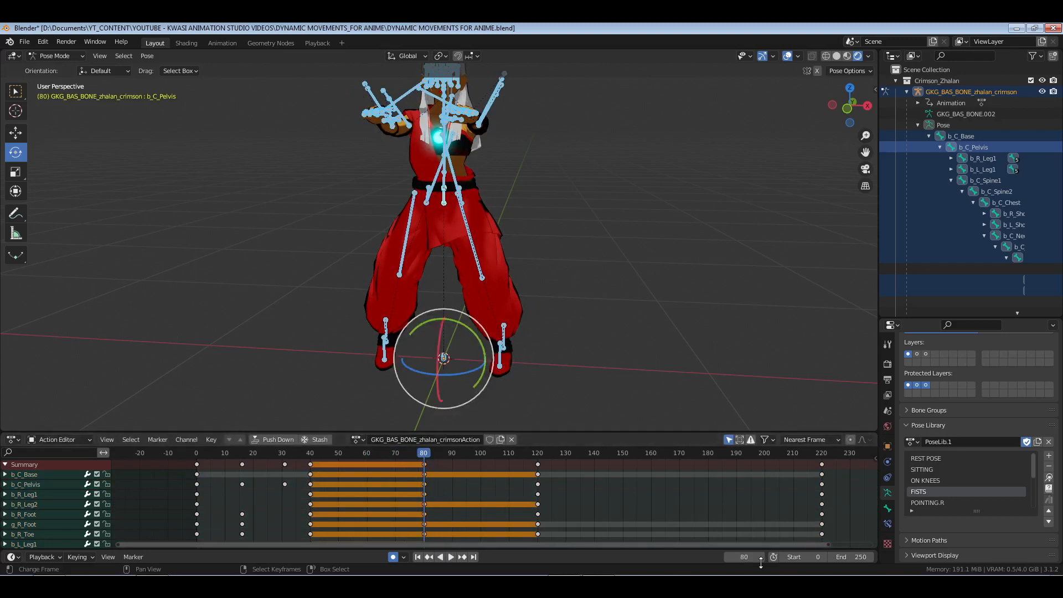
double_click(742, 557)
type("+32")
key("Return")
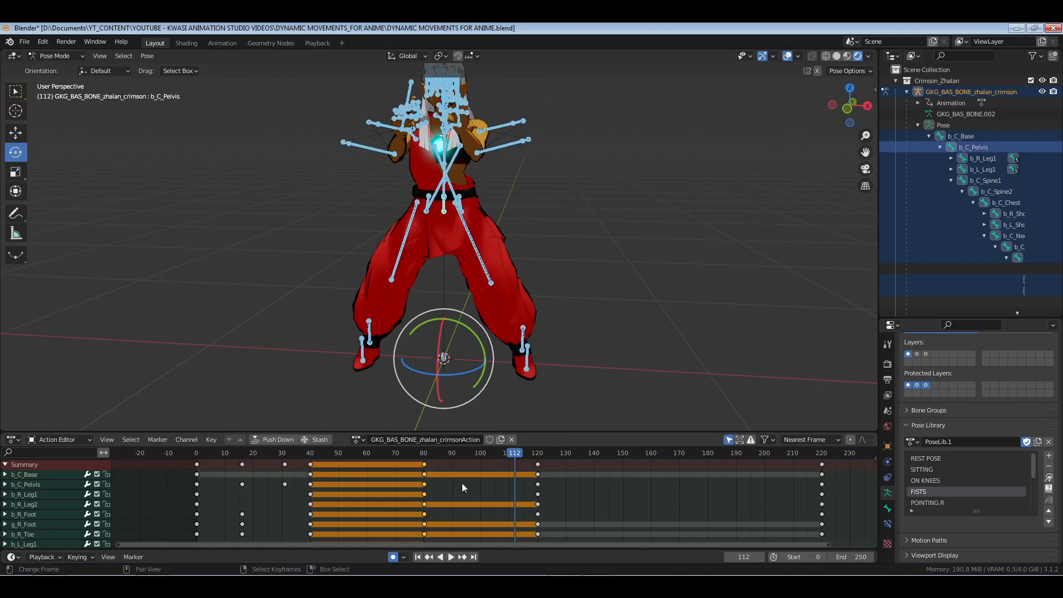
key("g")
key("8")
key("Return")
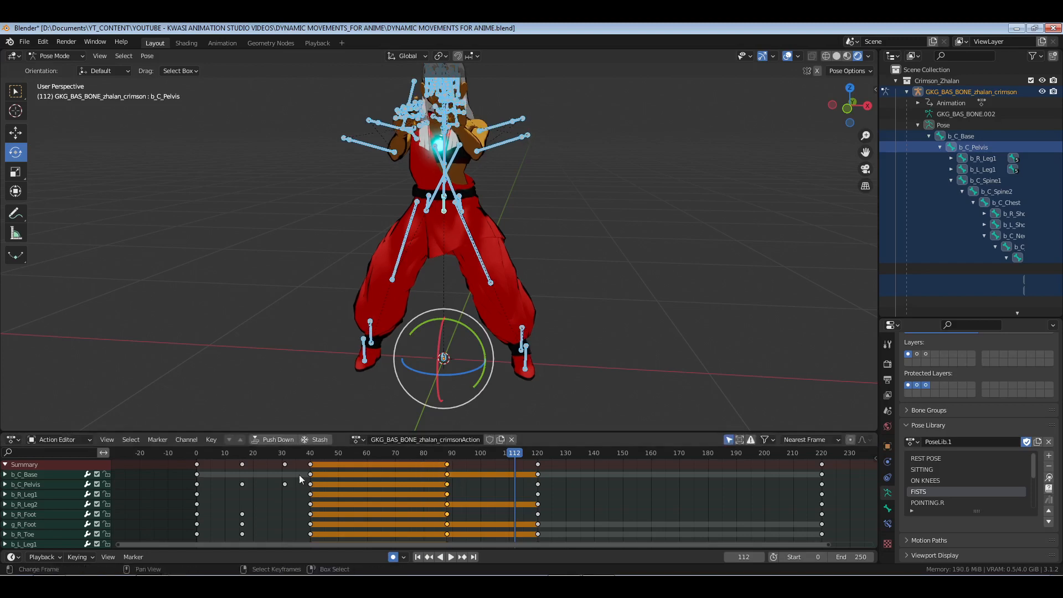
Rotate both shoulder bones slightly at frame 88 in the right orthographic view to add drift to the hold.
left_click(444, 454)
middle_click_drag(479, 244, 499, 299)
middle_click_drag(499, 299, 528, 297)
scroll(426, 296, "up", 4)
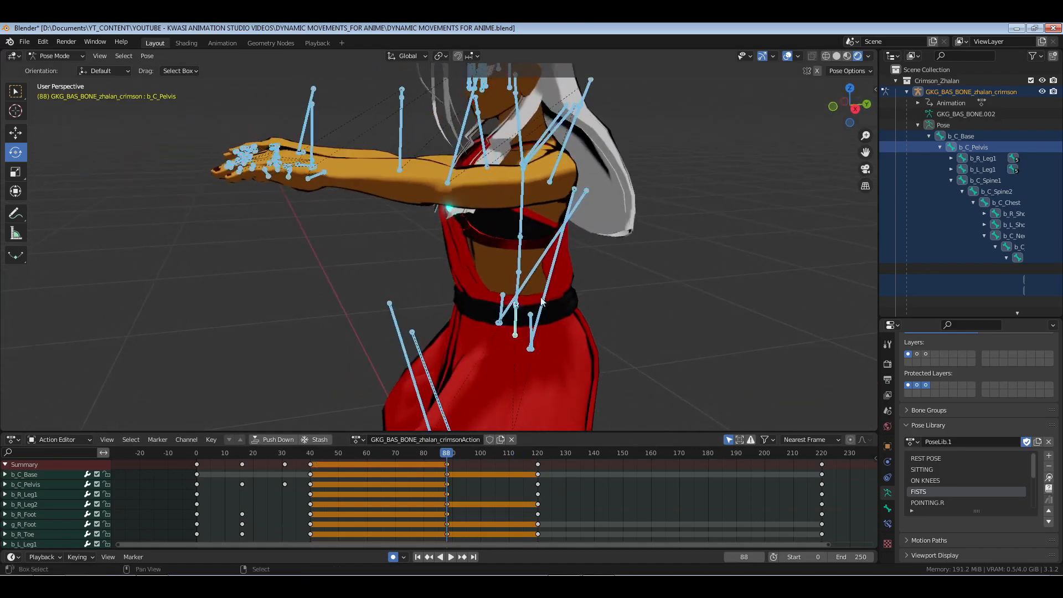
middle_click_drag(1027, 212, 949, 185)
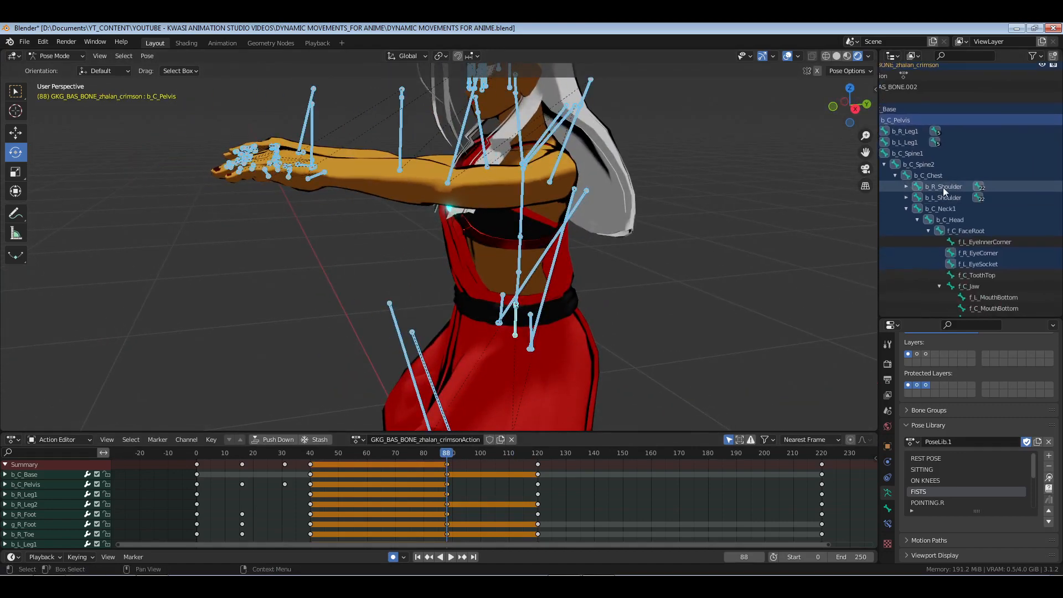
left_click(942, 187)
left_click(939, 194, "ctrl")
middle_click_drag(853, 195, 579, 222)
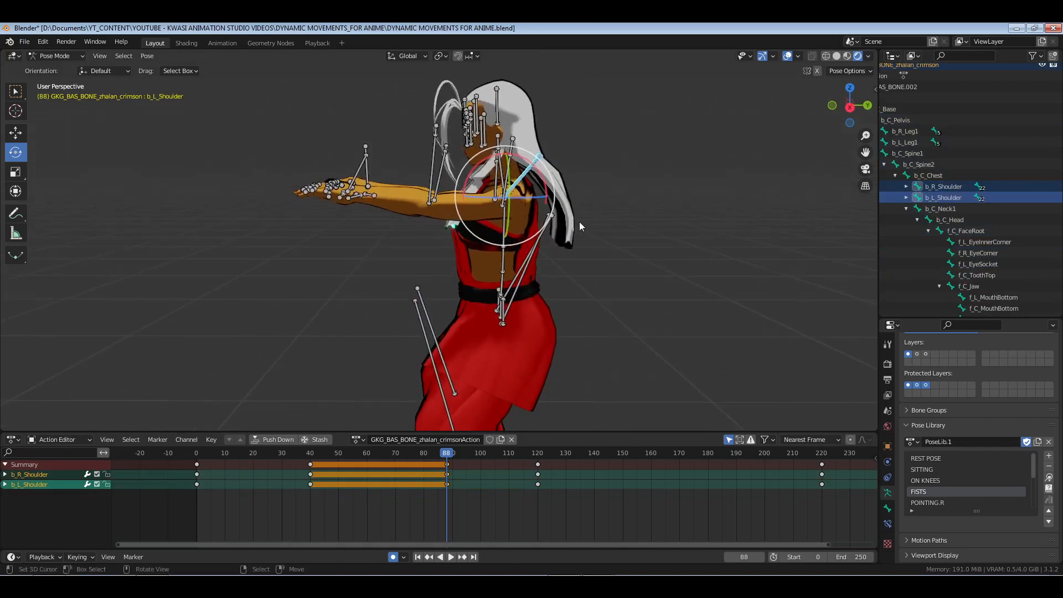
key("KP_3")
key("r")
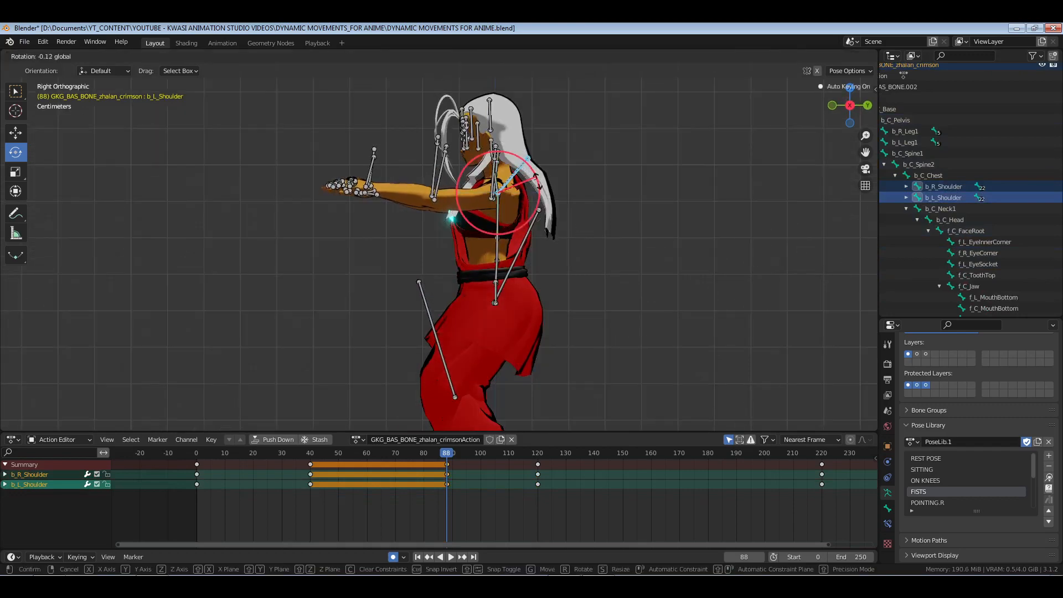
left_click(543, 195)
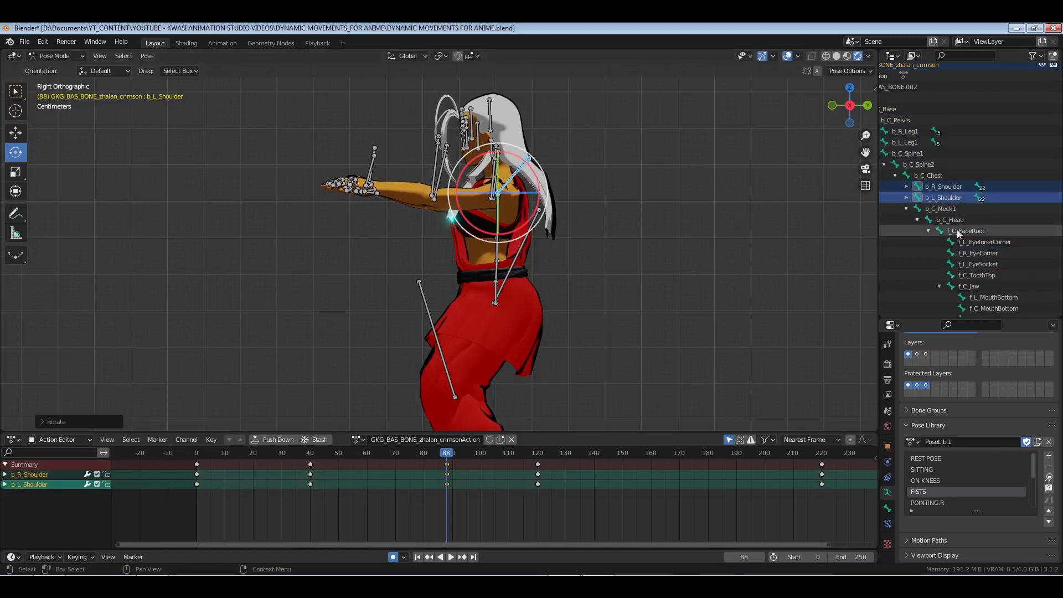
Select the b_C_Neck1 bone and rotate it slightly at frame 88.
middle_click_drag(956, 232, 978, 231)
left_click(964, 209)
left_click_drag(535, 173, 538, 176)
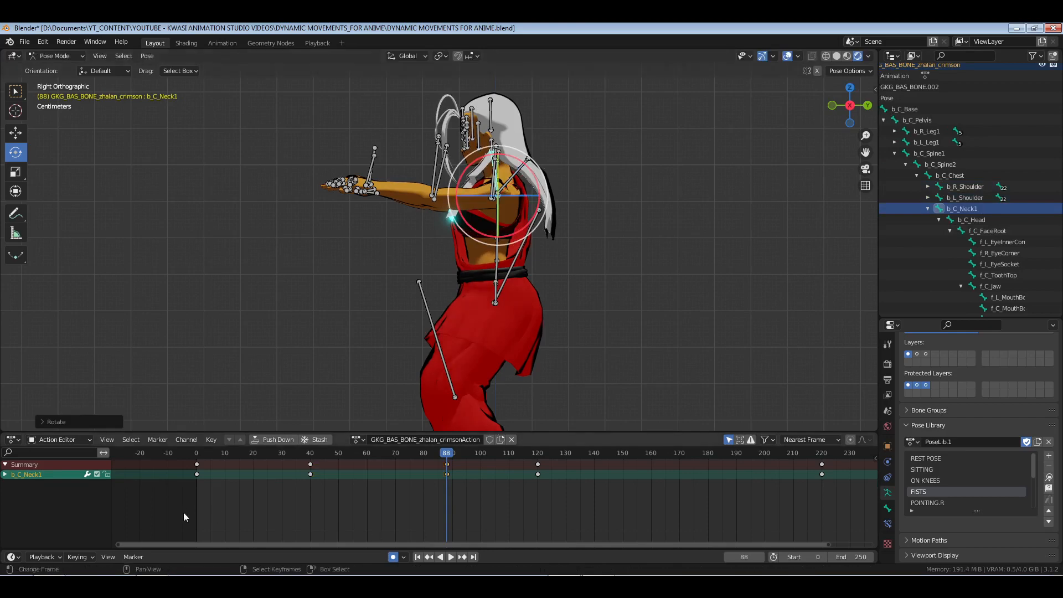
Go to frame 0 in camera view, switch to Object Mode, enable the cinema collection and select its Camera.
left_click(196, 510)
key("KP_0")
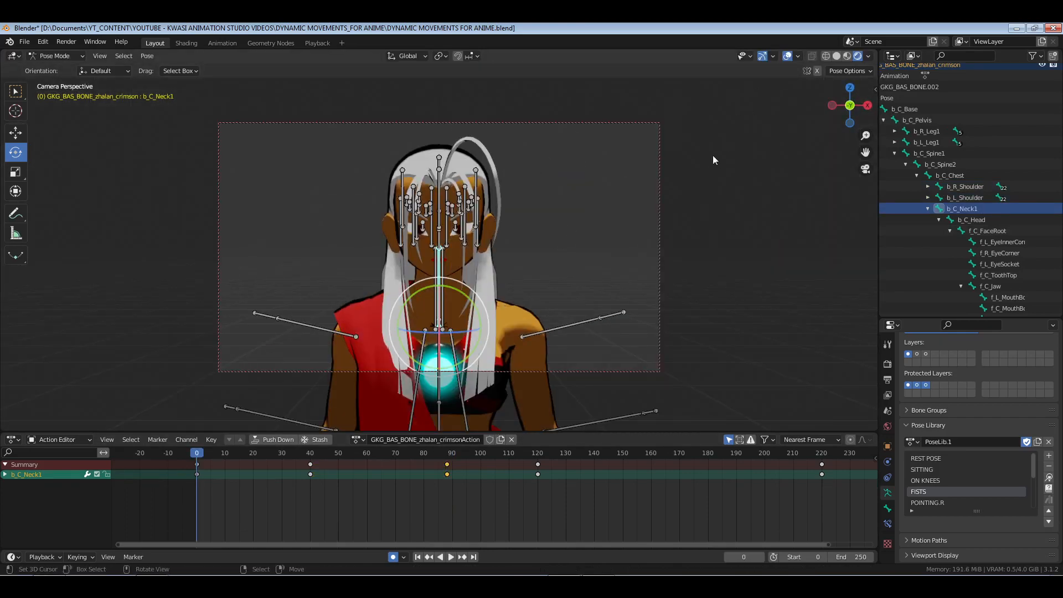
key("ctrl+Tab")
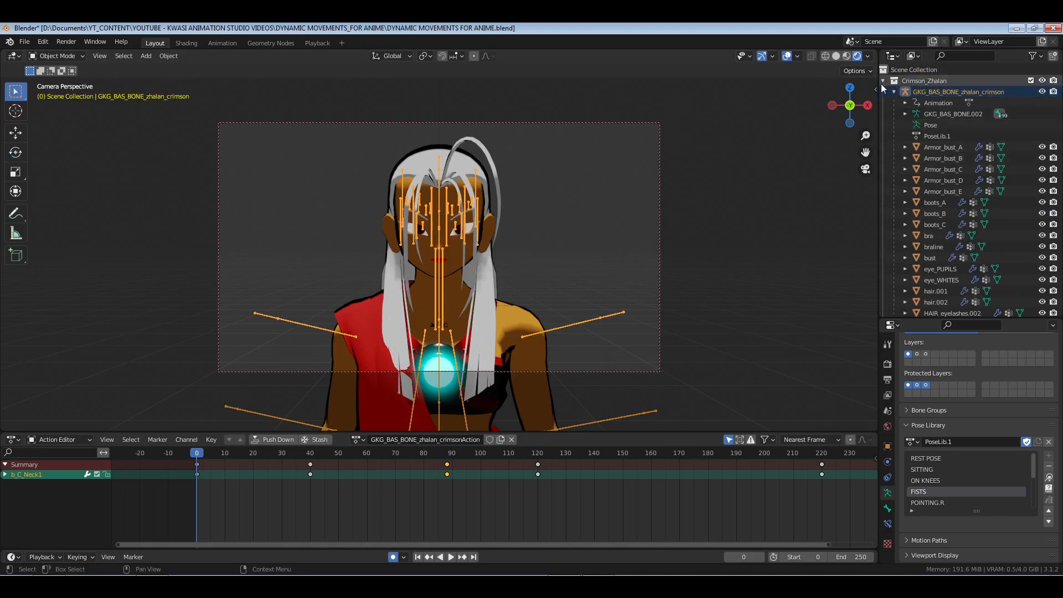
left_click(882, 81)
left_click(1030, 113)
left_click(935, 125)
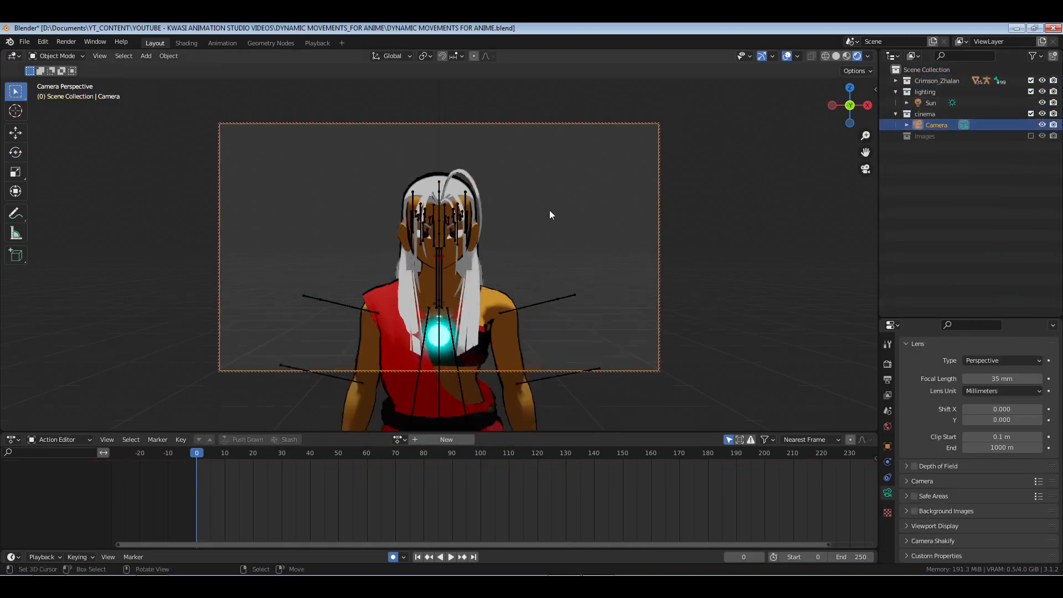
Reframe the camera so the character's full body fits the shot and set the camera's Location X to 0 m.
scroll(490, 288, "down", 3)
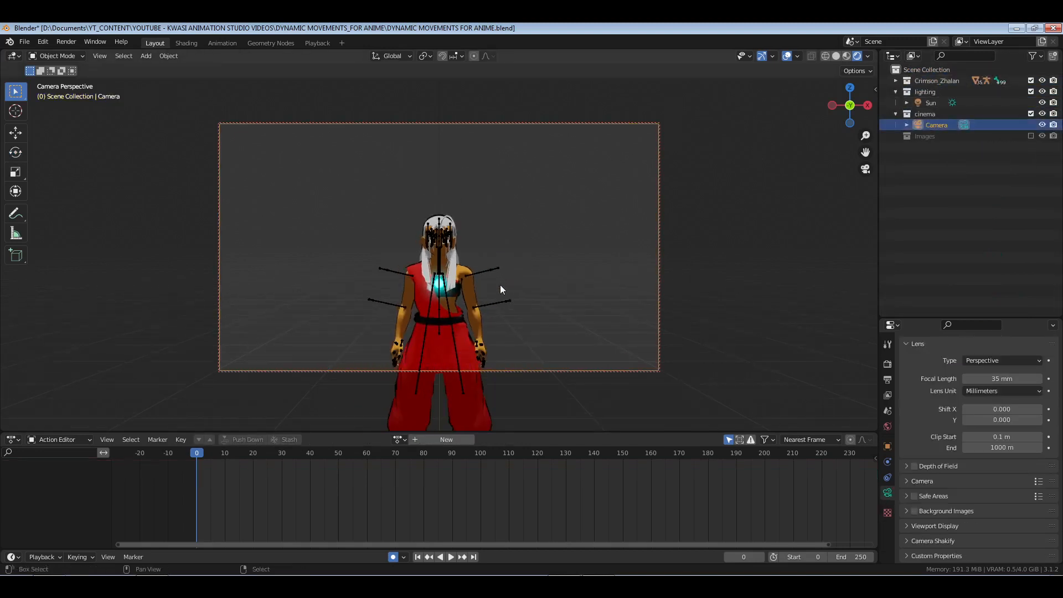
middle_click_drag(501, 286, 502, 215, "shift")
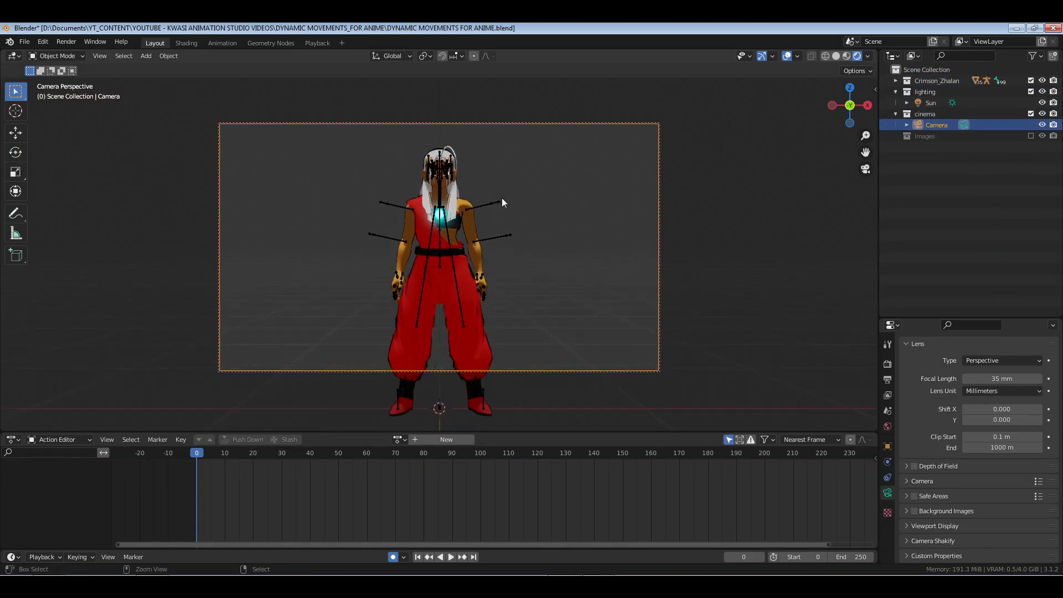
scroll(504, 211, "down", 2)
middle_click_drag(500, 231, 500, 225, "shift")
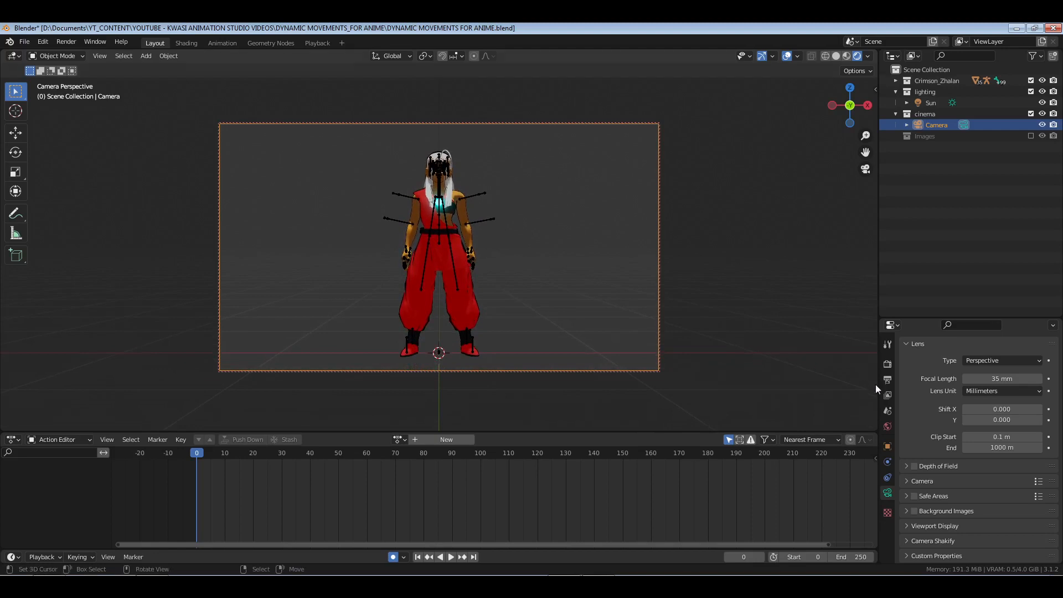
left_click(888, 447)
double_click(996, 361)
type("0")
key("Return")
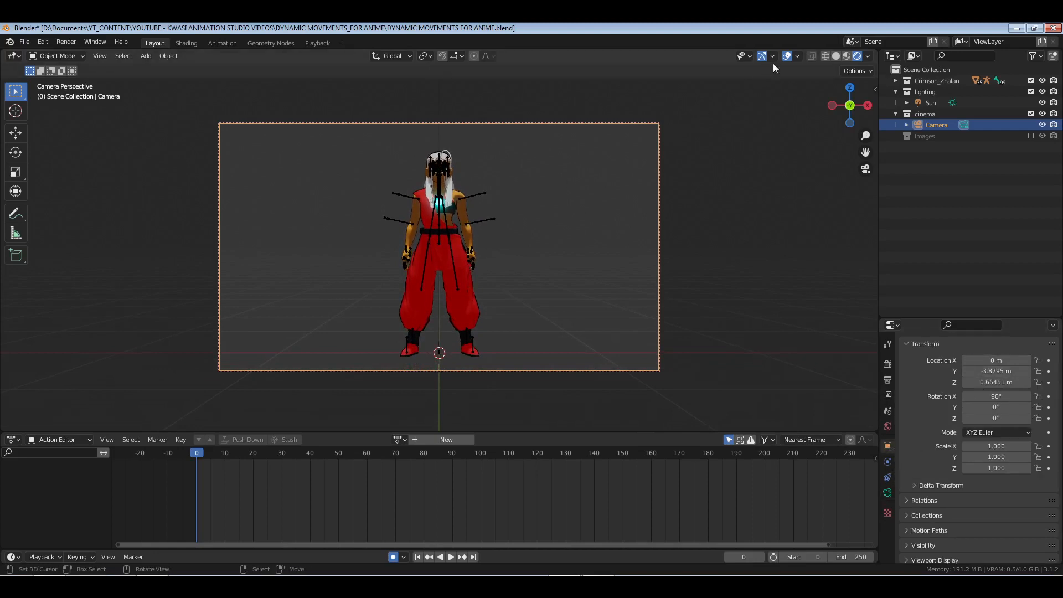
Hide the viewport overlays and set the playback sync mode to Frame Dropping.
left_click(787, 55)
key("space")
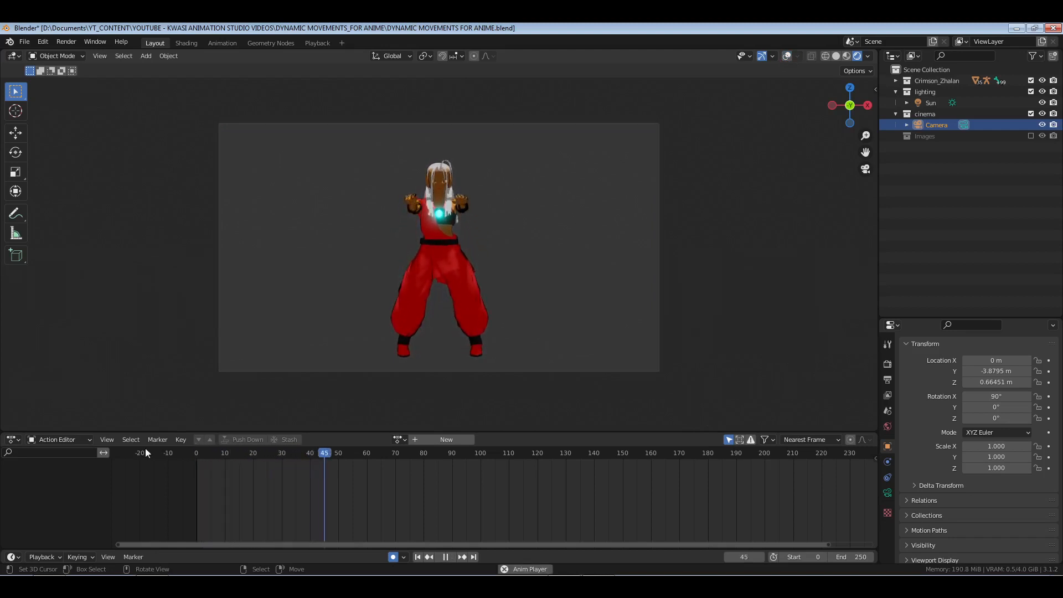
key("space")
left_click(42, 557)
left_click(110, 350)
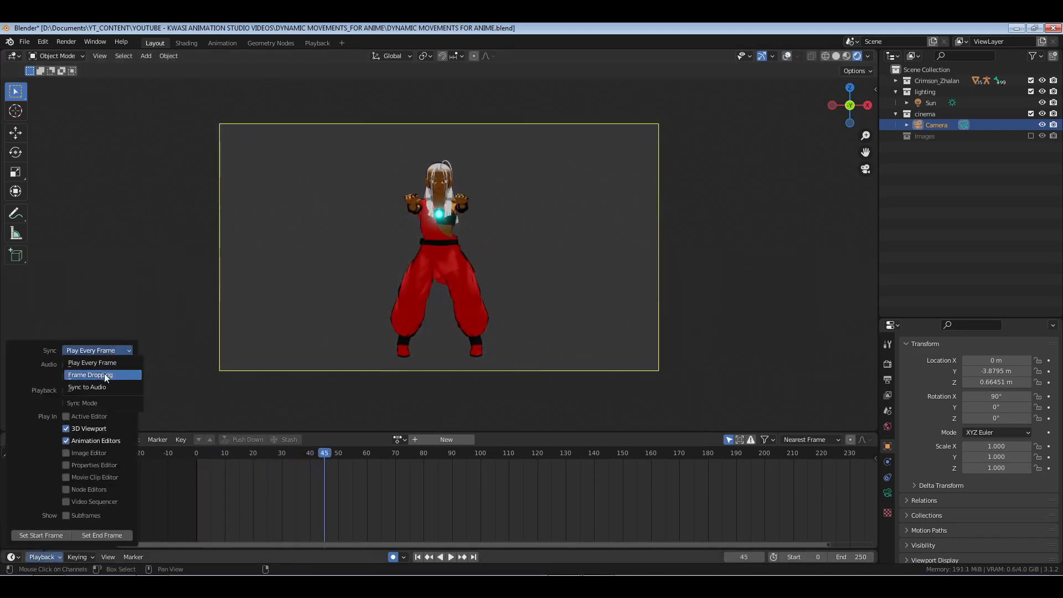
left_click(104, 375)
Play the animation through the camera from frame 0 to judge the timing between the stances.
key("shift+Left")
key("space")
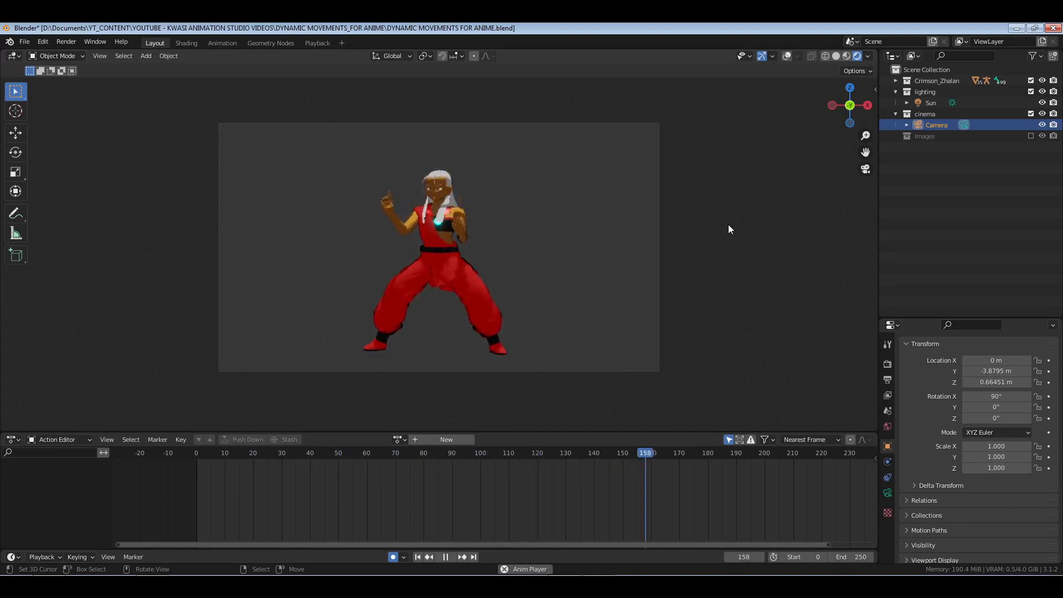
left_click_drag(527, 482, 160, 516)
key("space")
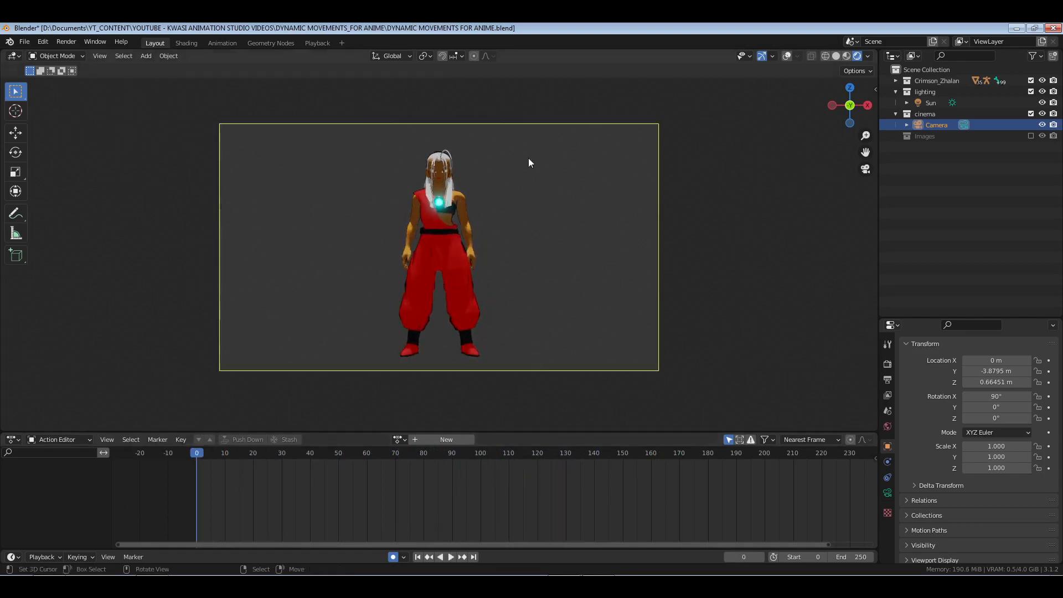
left_click_drag(217, 474, 128, 488)
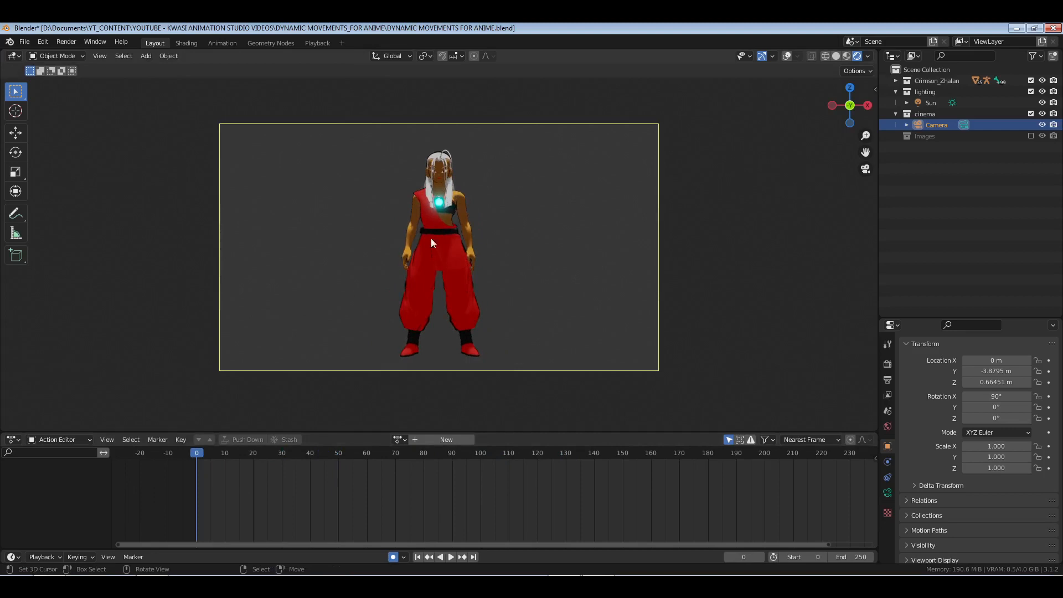
Restore the overlays, return to Pose Mode and rotate both elbow and lower-arm bones at frame 15 to raise the forearms.
left_click(786, 57)
key("KP_0")
left_click(486, 200)
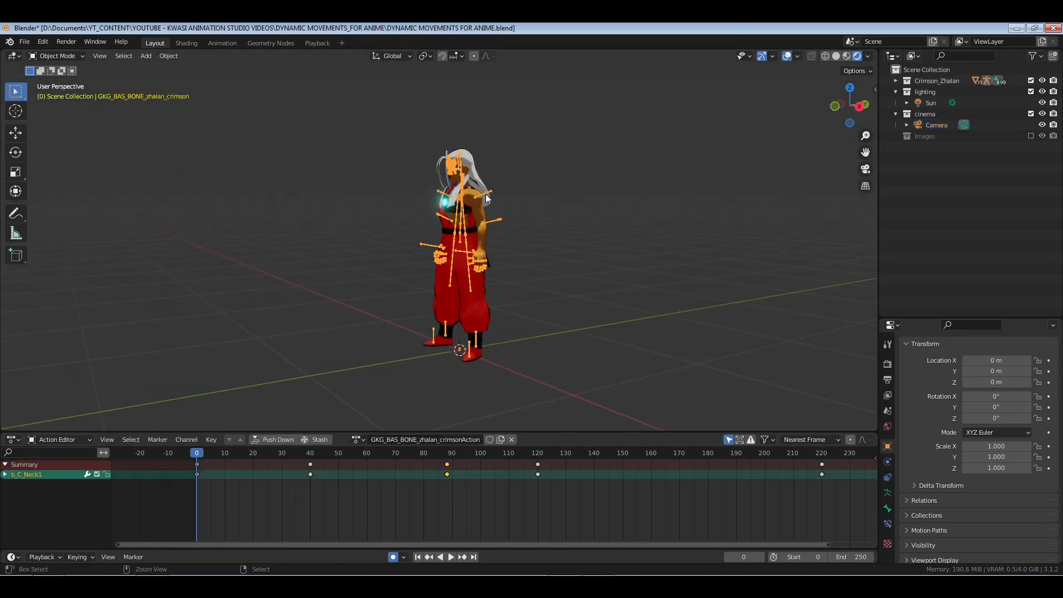
key("ctrl+Tab")
scroll(493, 215, "up", 5)
left_click(548, 177)
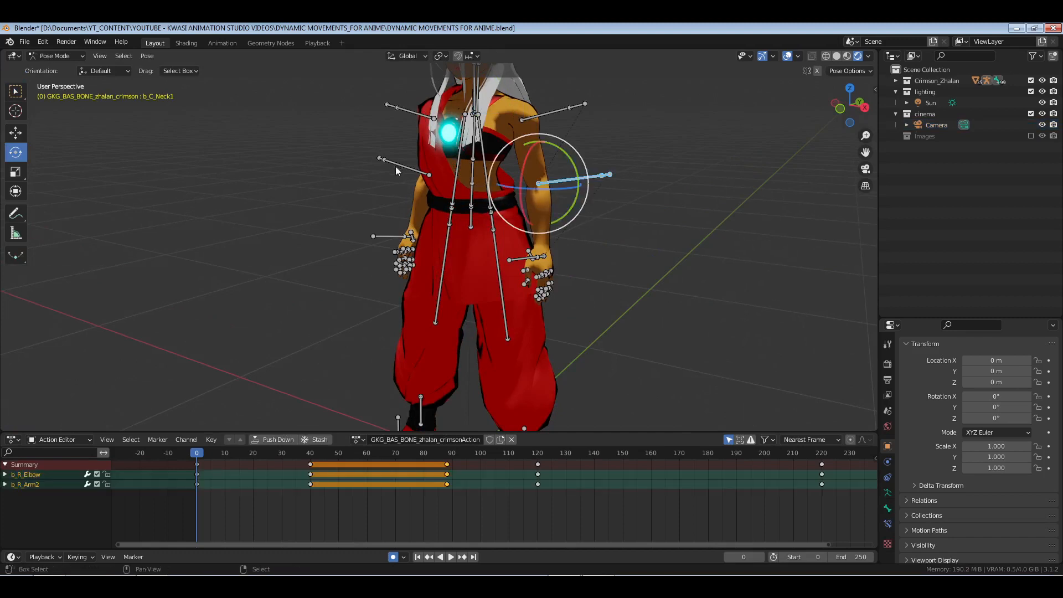
left_click(395, 165, "shift")
key("space")
key("space")
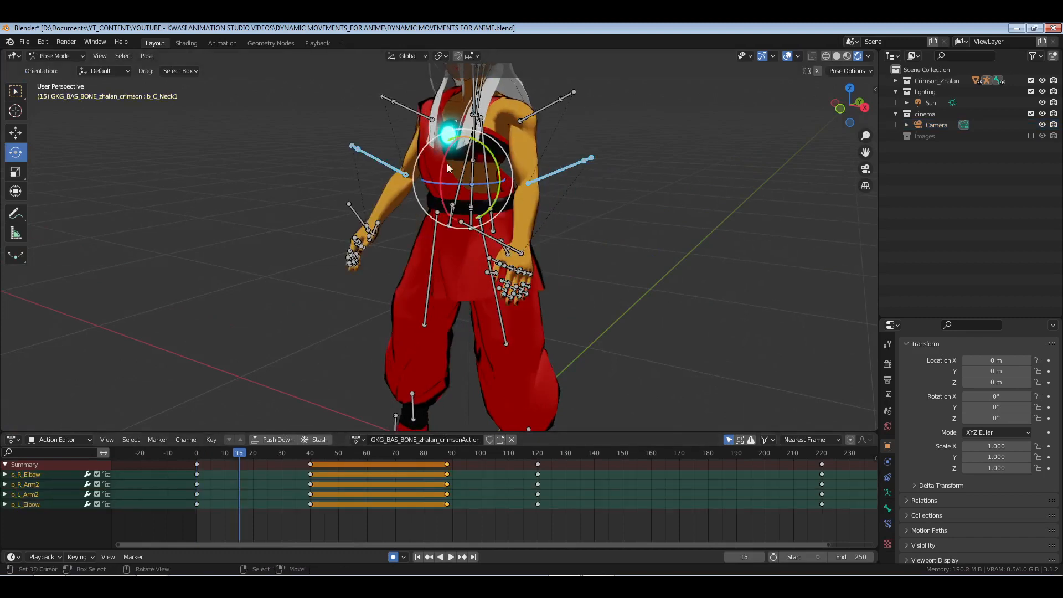
left_click_drag(457, 149, 492, 125)
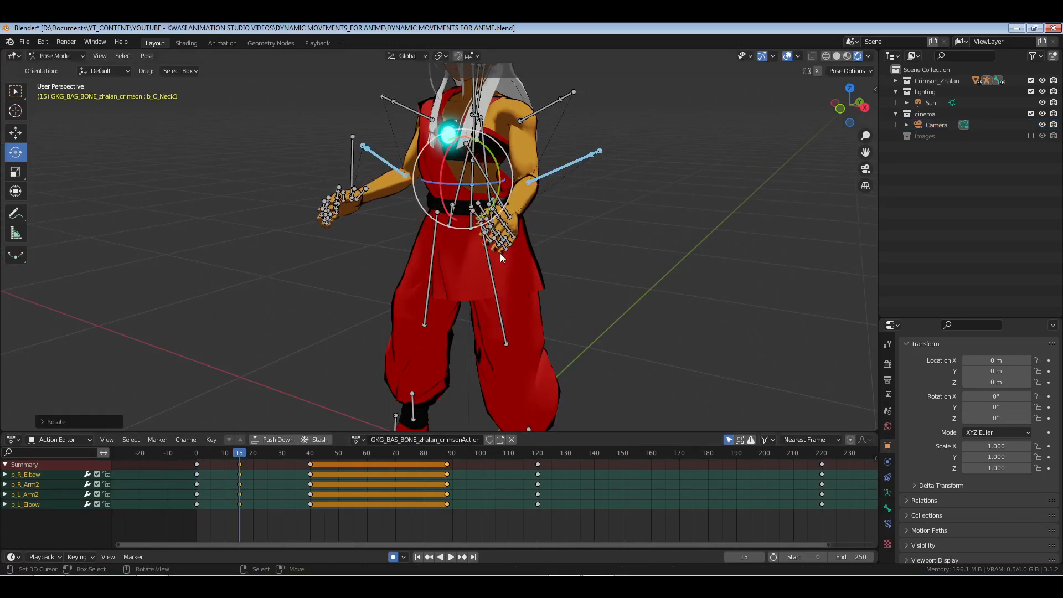
Rotate the right and left hand bones at frame 15 to turn the wrists outward for the in-between pose.
middle_click_drag(503, 244, 548, 290)
scroll(548, 253, "up", 2)
left_click(576, 211)
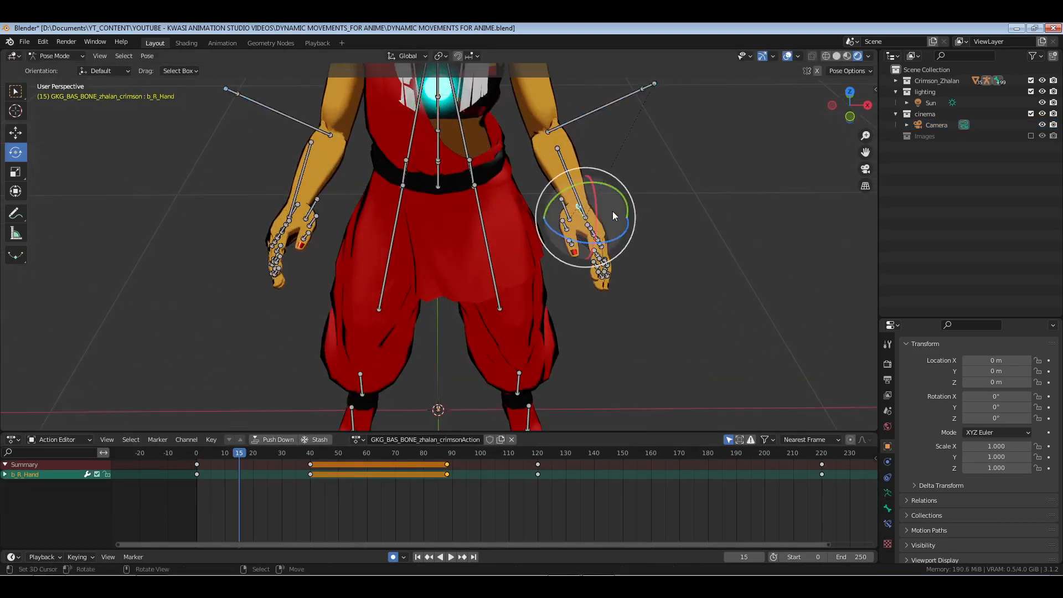
left_click_drag(615, 194, 602, 209)
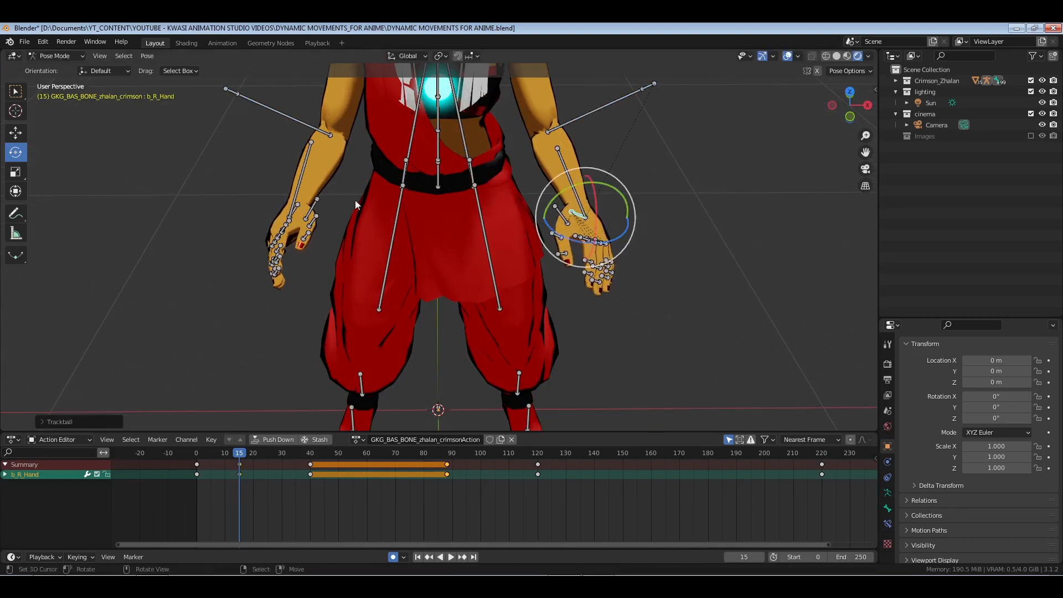
left_click(298, 206)
left_click_drag(311, 195, 324, 228)
left_click_drag(297, 226, 303, 228)
left_click_drag(268, 187, 261, 192)
left_click_drag(268, 230, 258, 227)
Review the opening motion and refine both hands' rotations at frame 15 so their poses match.
left_click(195, 492)
key("space")
mouse_move(224, 488)
left_mouse_down()
mouse_move(302, 496)
mouse_move(241, 490)
left_mouse_up()
middle_click_drag(336, 244, 354, 207)
left_click_drag(305, 206, 309, 219)
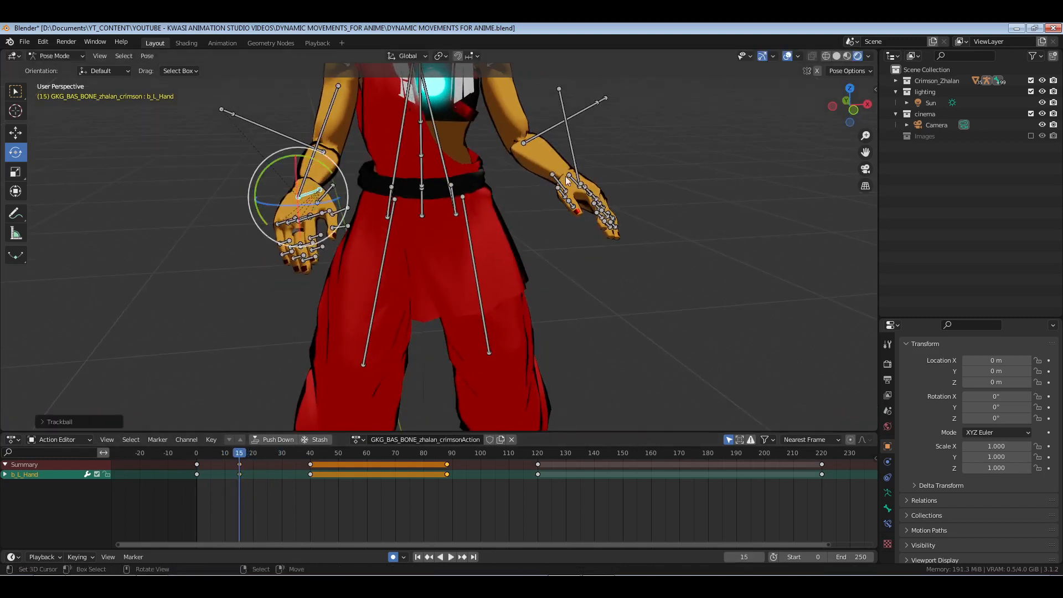
right_click_drag(565, 177, 570, 180)
middle_click_drag(646, 203, 624, 201)
left_click_drag(574, 155, 594, 204)
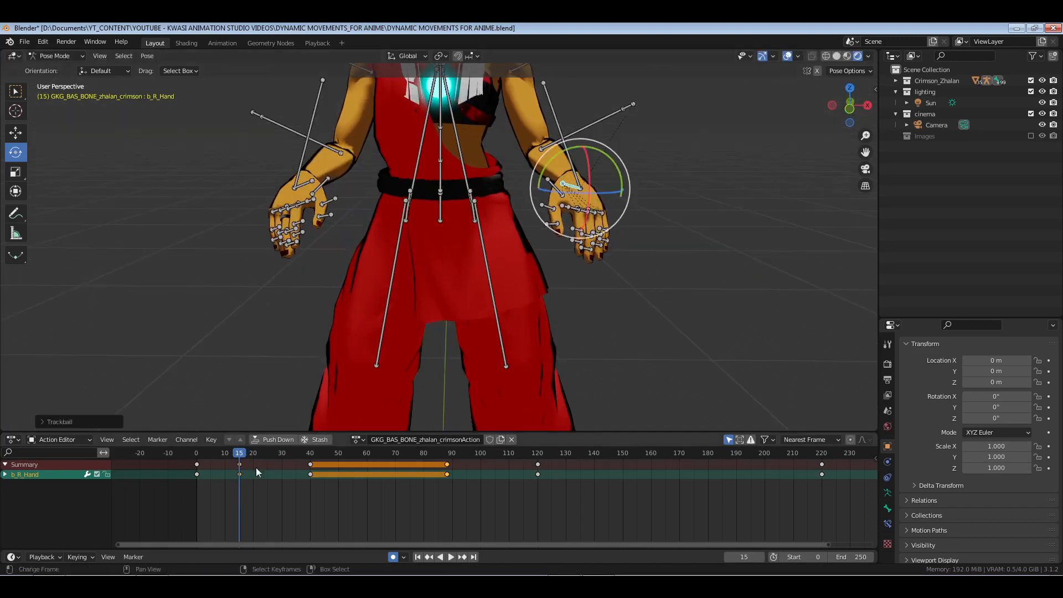
Play the animation from frame 0 through the camera with overlays hidden to check the new hand motion.
mouse_move(242, 483)
left_mouse_down()
mouse_move(190, 503)
mouse_move(225, 495)
left_mouse_up()
key("KP_0")
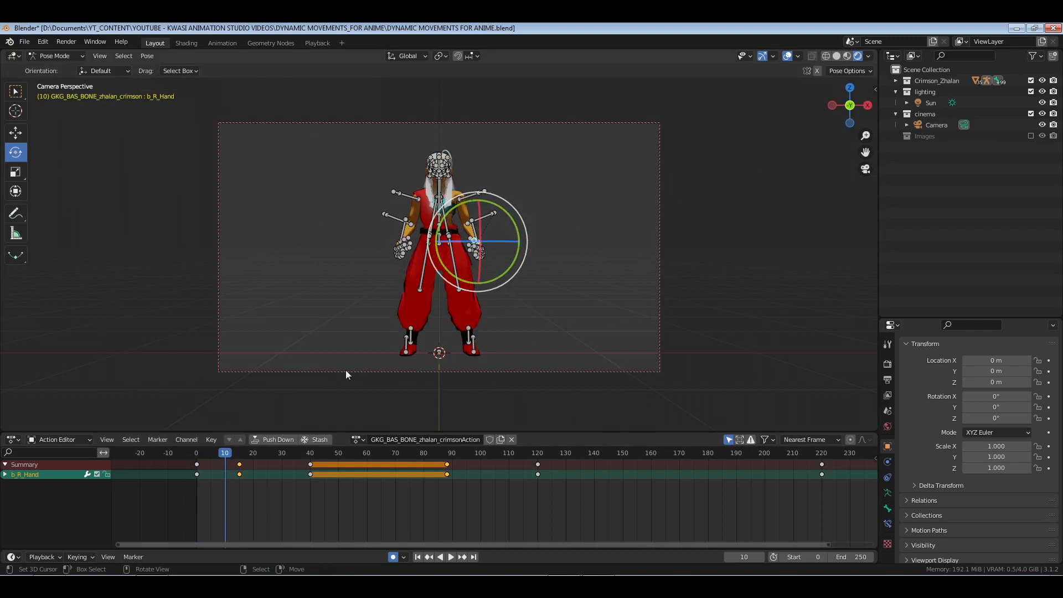
left_click(198, 503)
left_click(798, 56)
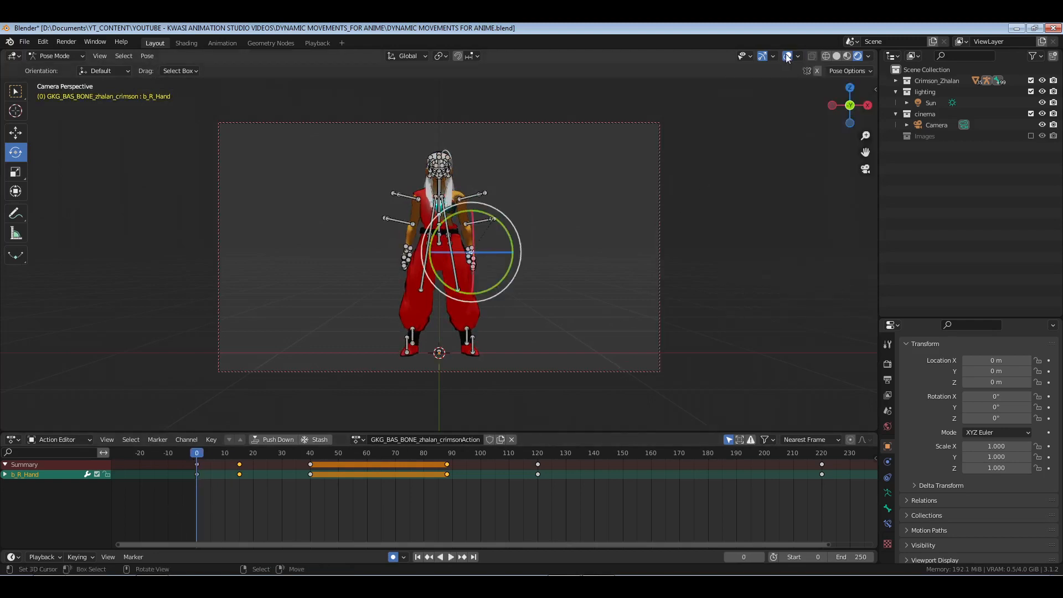
left_click(787, 56)
key("space")
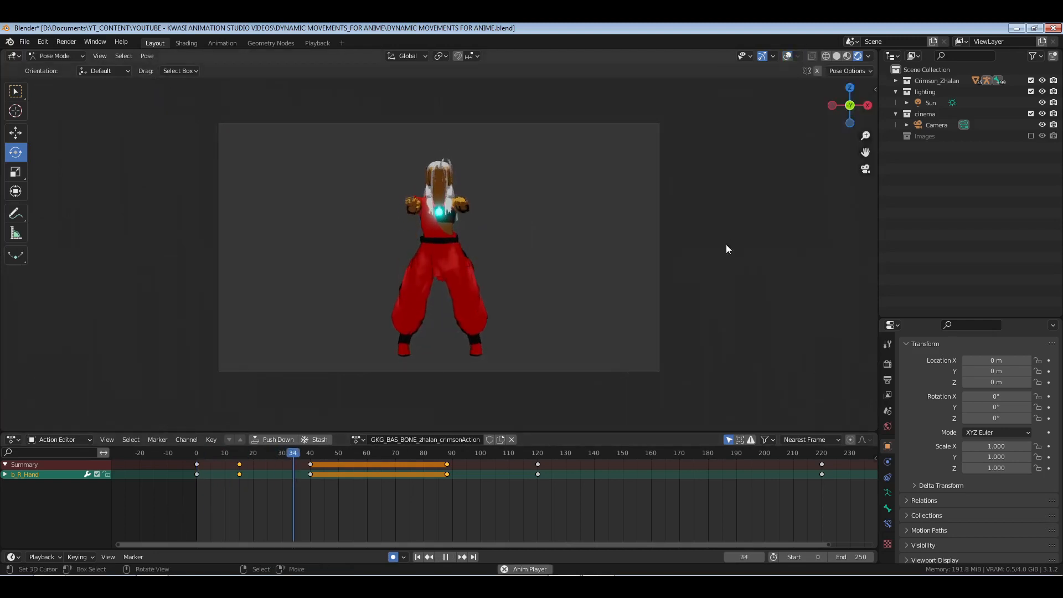
key("space")
Select both hand bones with overlays shown and duplicate their frame 15 keyframes, placing the copies at frame 29.
left_click_drag(216, 497, 274, 501)
left_click(787, 58)
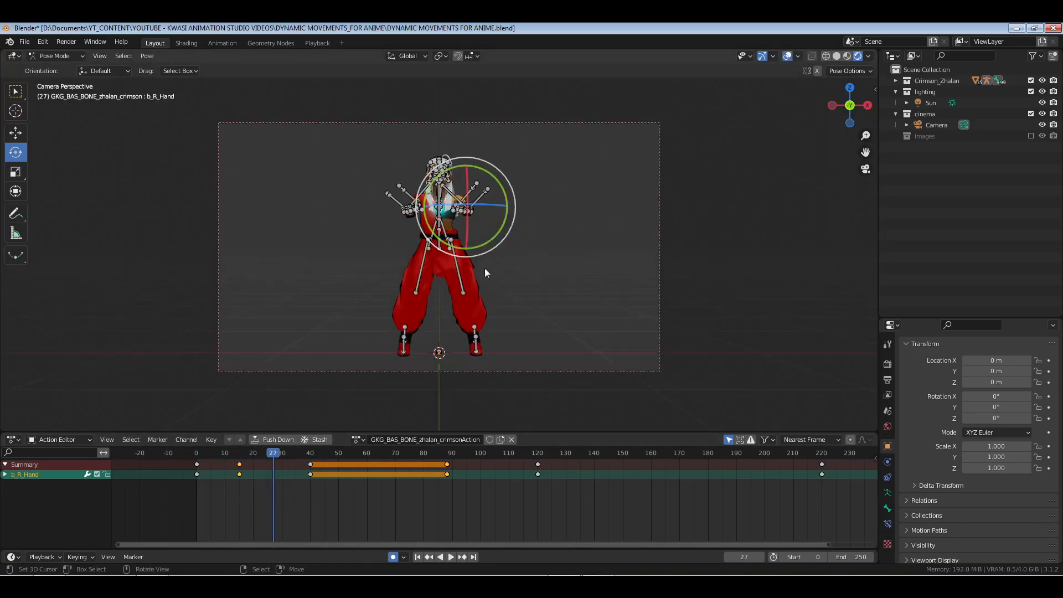
key("KP_0")
middle_click_drag(365, 145, 362, 195)
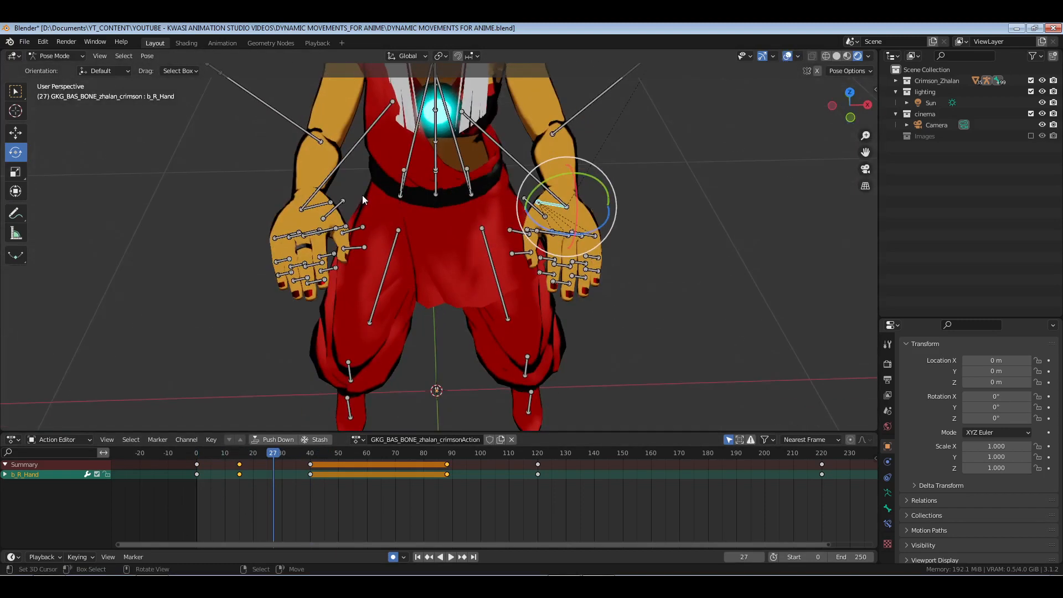
left_click(324, 205, "shift")
key("shift+d")
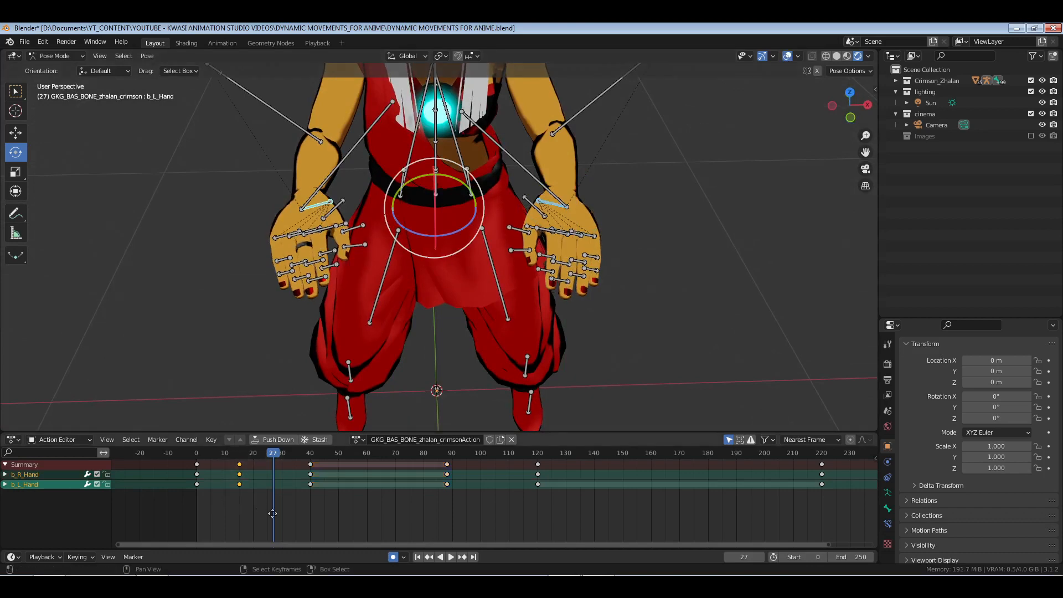
left_click(298, 513)
Save the file and replay the animation from frame 0 in a side perspective view.
left_click(196, 503)
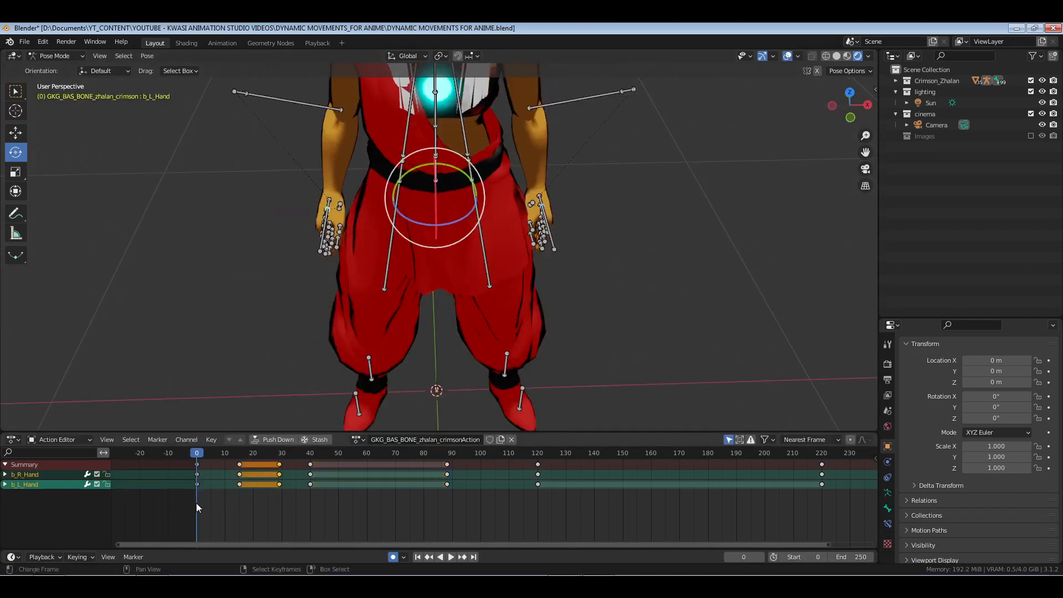
key("ctrl+s")
middle_click_drag(508, 311, 566, 248)
scroll(541, 280, "down", 5)
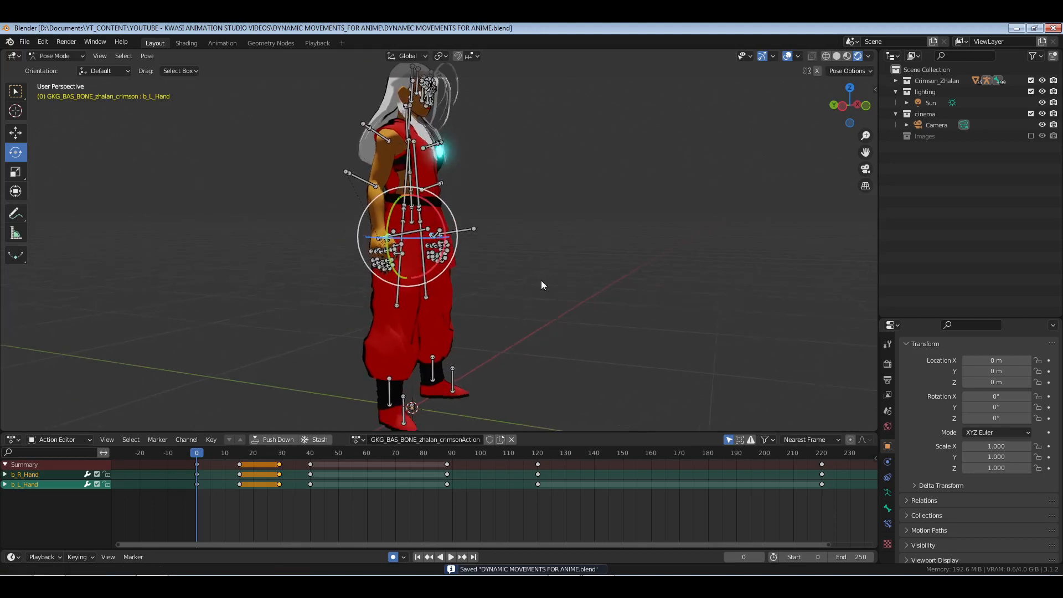
key("space")
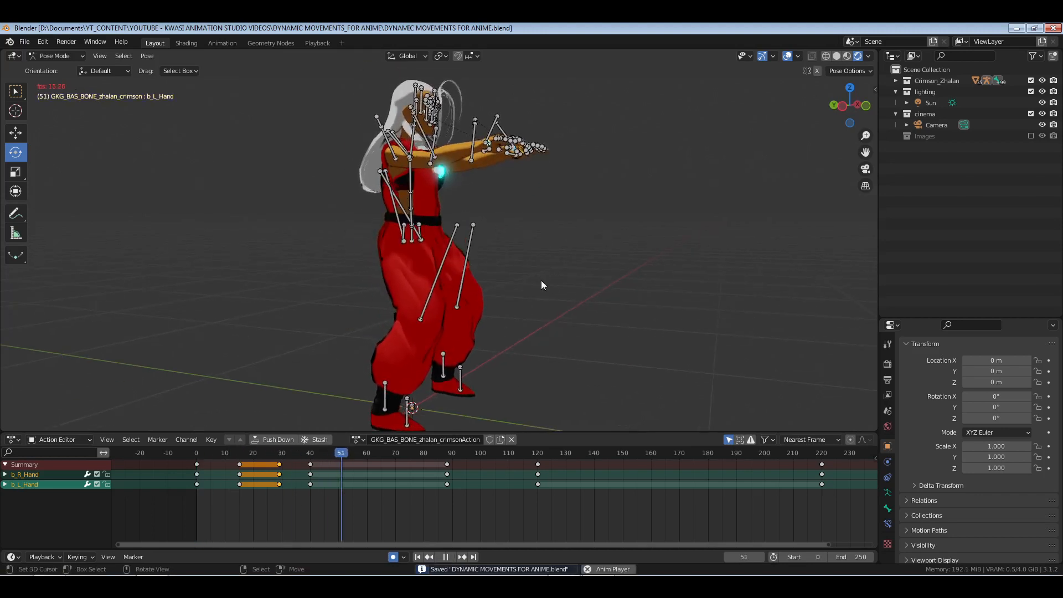
Stop playback, leave Pose Mode and add a new collection named "set" to the scene collection.
key("space")
left_click_drag(361, 513, 253, 520)
middle_click_drag(473, 352, 497, 330, "shift")
scroll(456, 353, "up", 2)
scroll(514, 348, "down", 5)
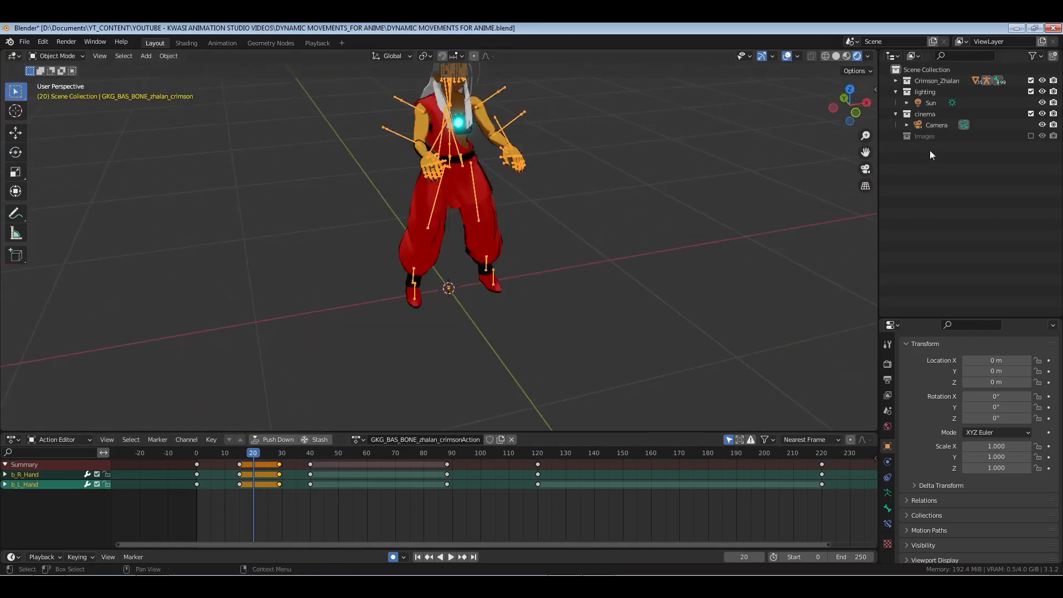
right_click(931, 71)
left_click(931, 70)
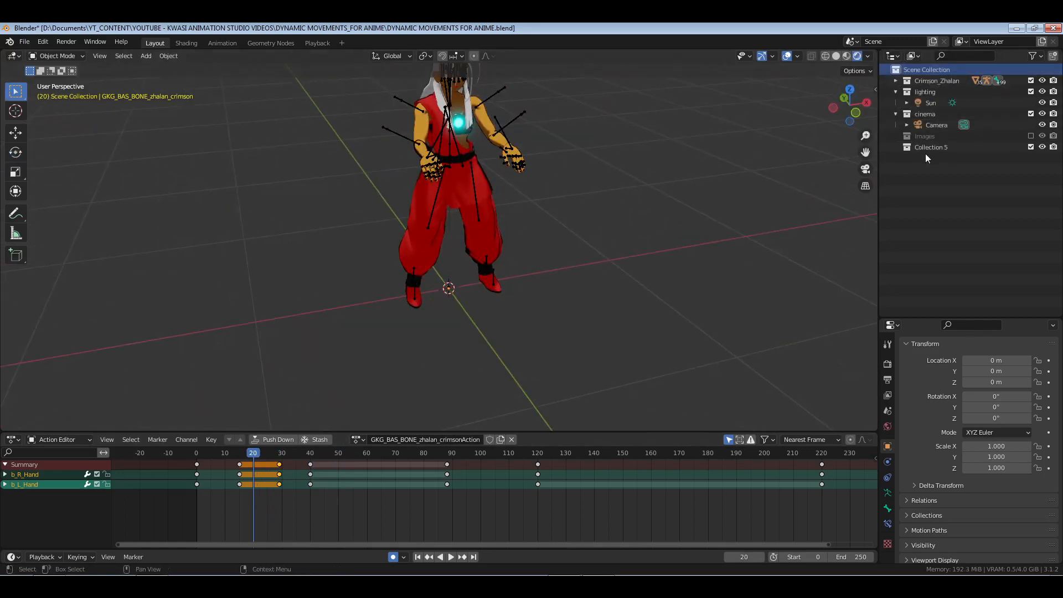
left_click(926, 148)
double_click(925, 148)
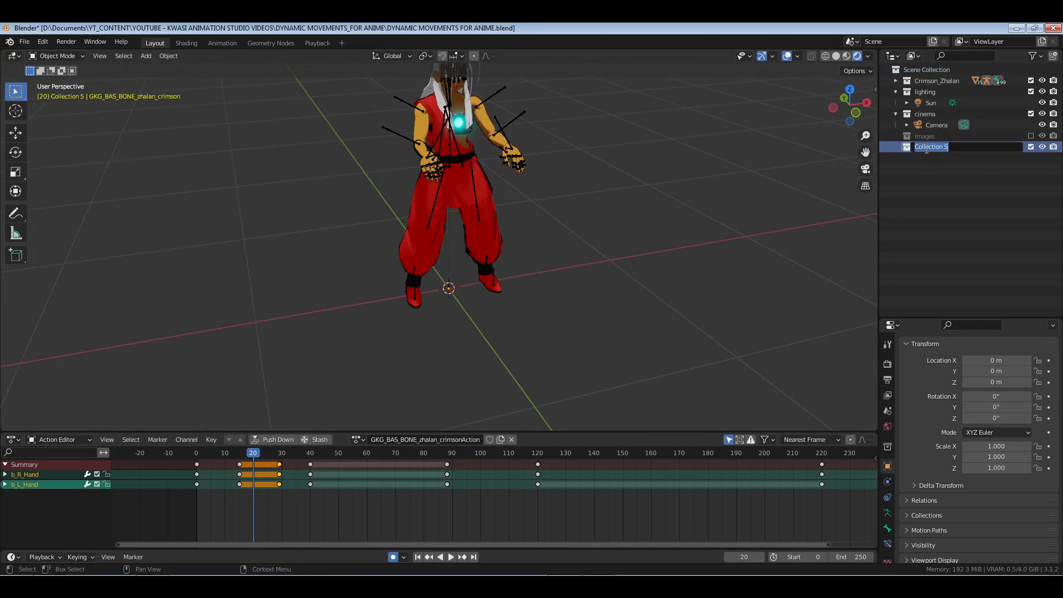
type("set")
key("Return")
Add a plane under the character in the set collection, scale it to about 2.045 and save the file.
key("shift+a")
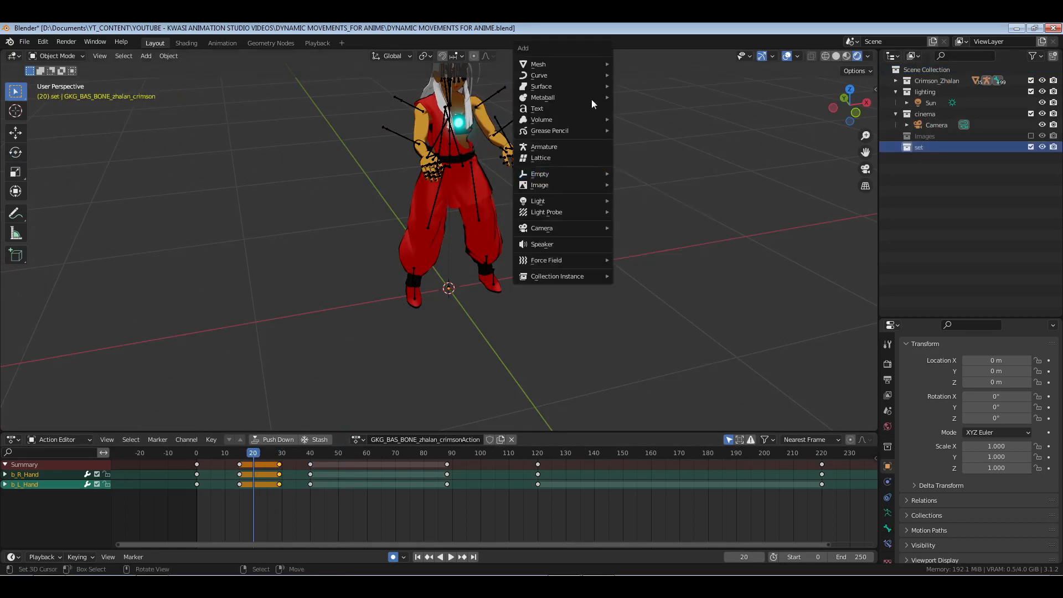
mouse_move(611, 65)
left_click(659, 64)
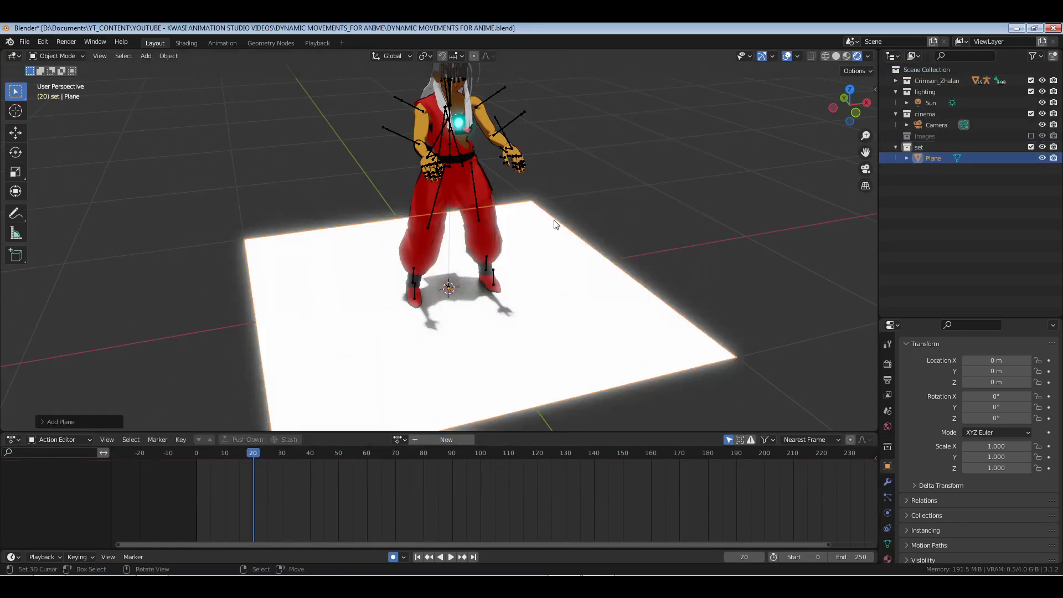
key("s")
left_click(701, 236)
key("ctrl+s")
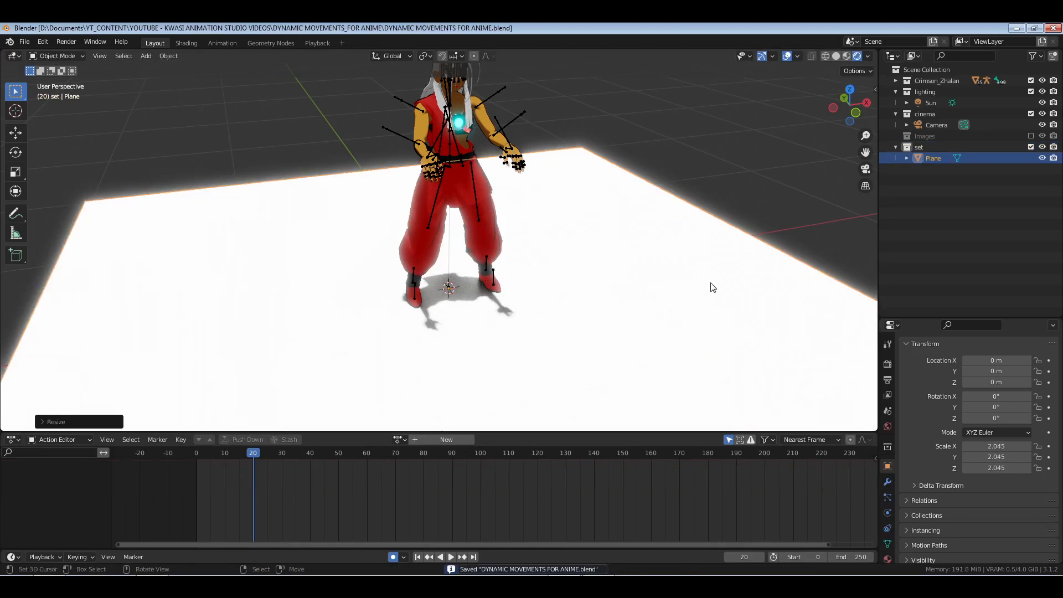
key("alt+a")
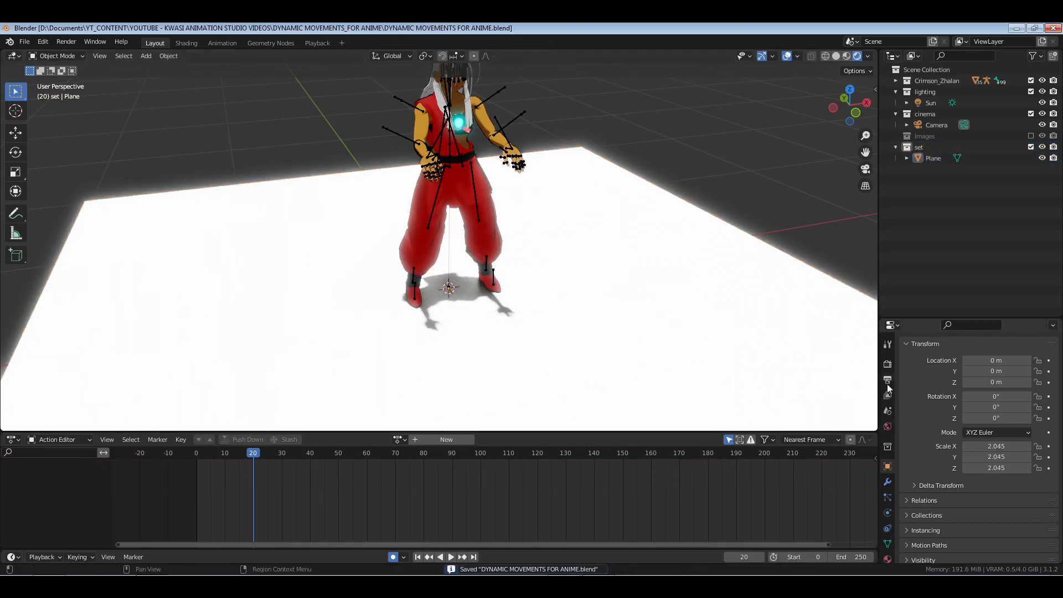
Turn off Bloom in the render settings to remove the floor's glow.
left_click(888, 364)
scroll(498, 250, "down", 3)
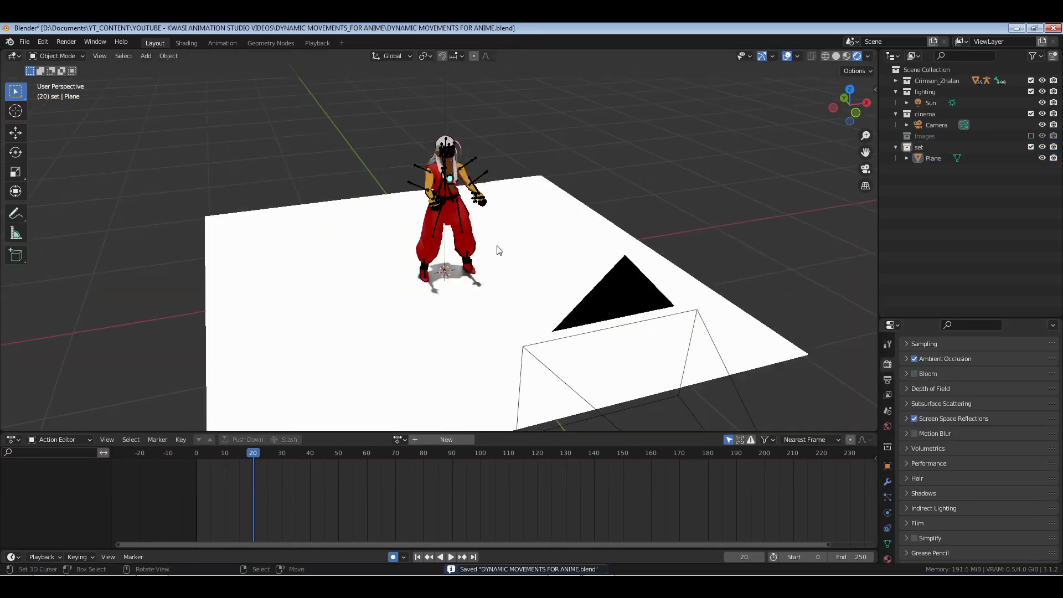
middle_click_drag(498, 250, 491, 270)
Play the opening motion from frame 0 through the camera with overlays hidden to check it on the floor.
key("KP_0")
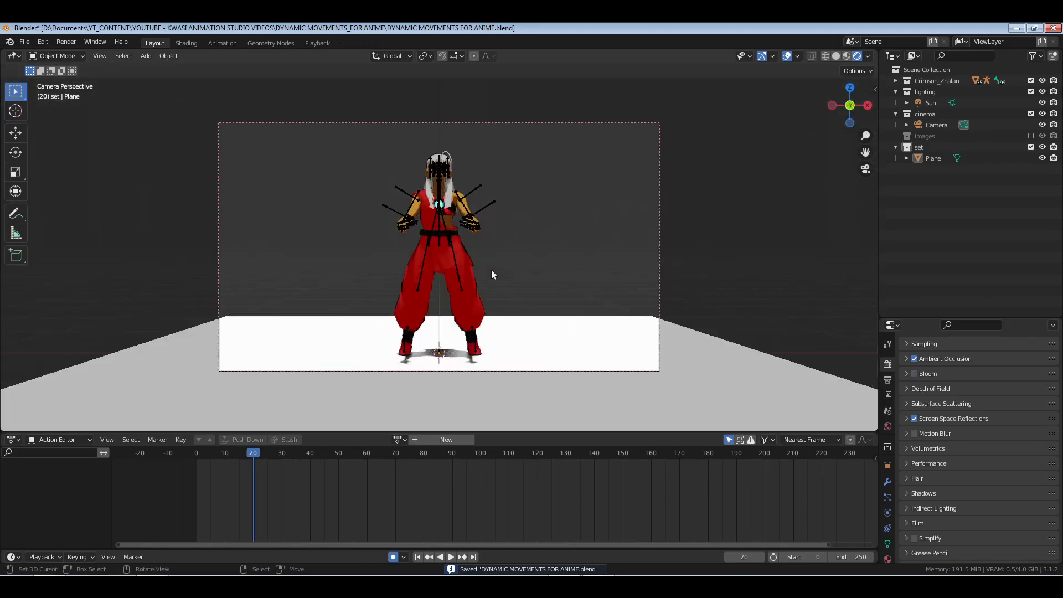
key("shift+Left")
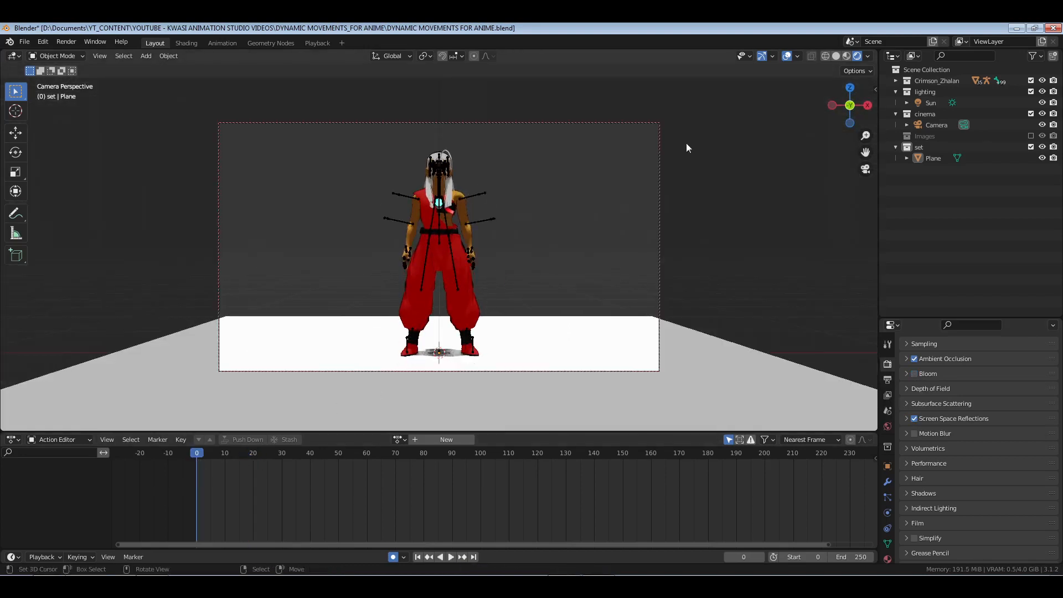
left_click(787, 56)
key("space")
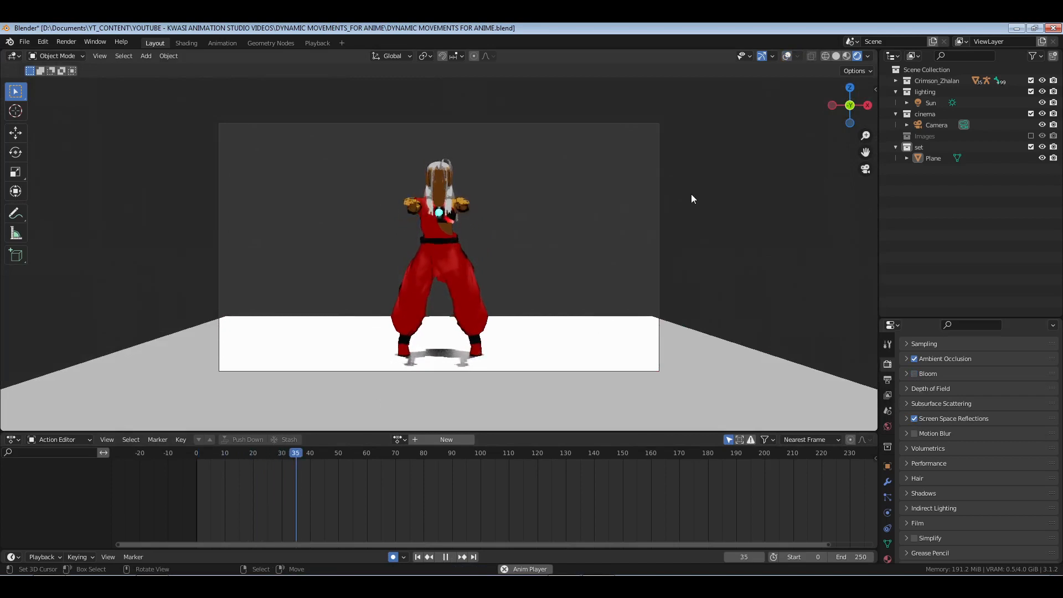
key("space")
left_click_drag(227, 483, 163, 509)
key("space")
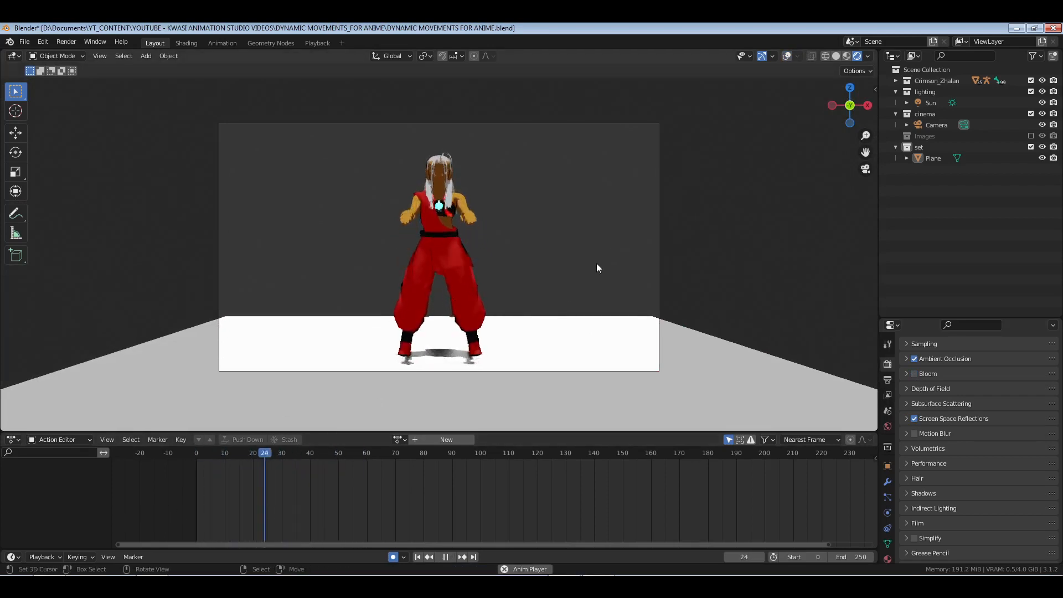
key("space")
left_click(251, 498)
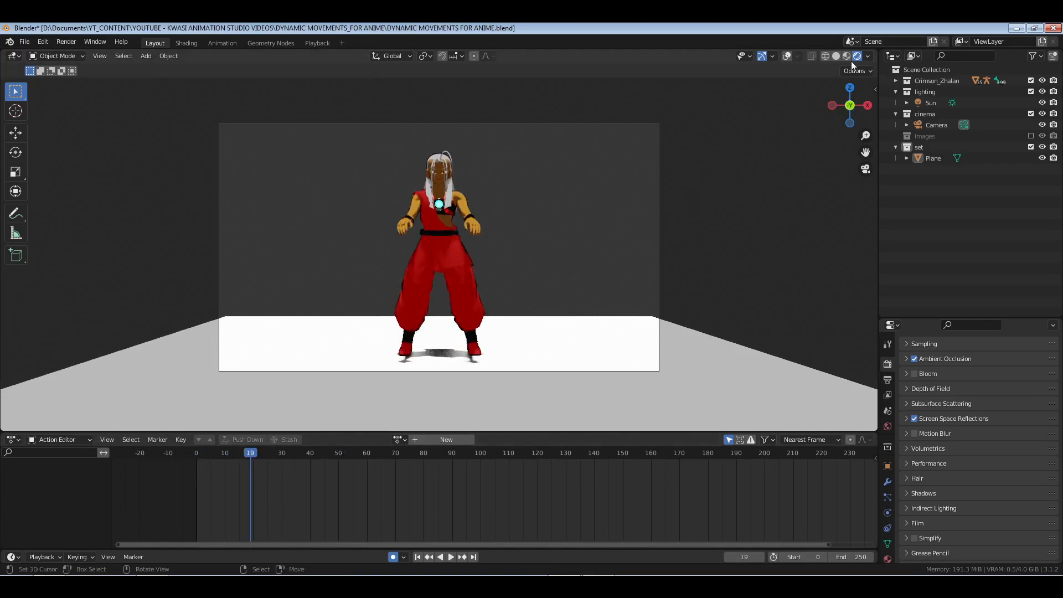
Preview the animation with Material Preview shading, rewind to frame 0 and return to Rendered shading.
left_click(847, 57)
key("space")
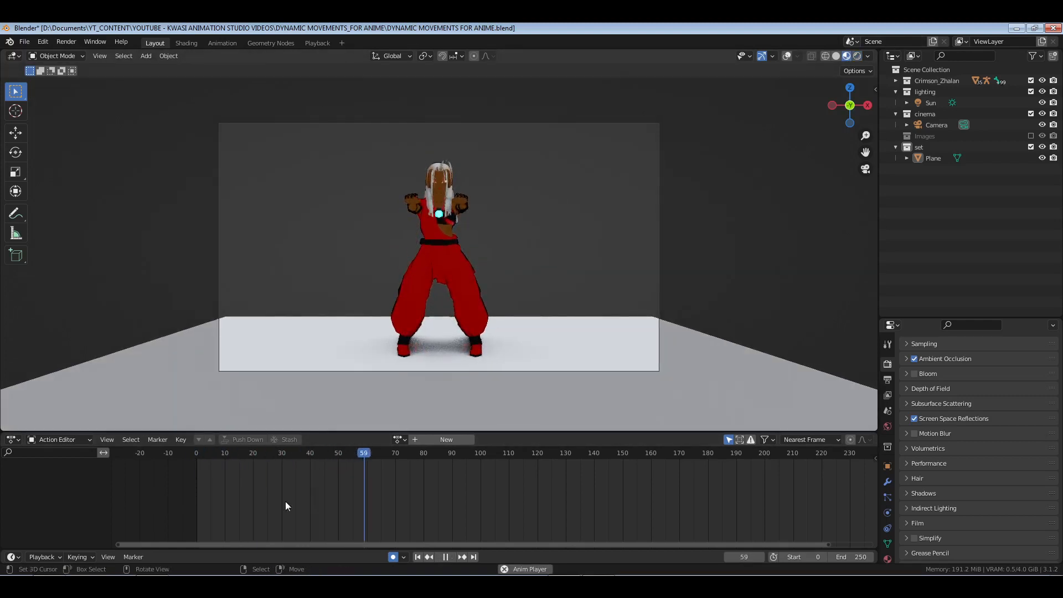
key("space")
key("shift+Left")
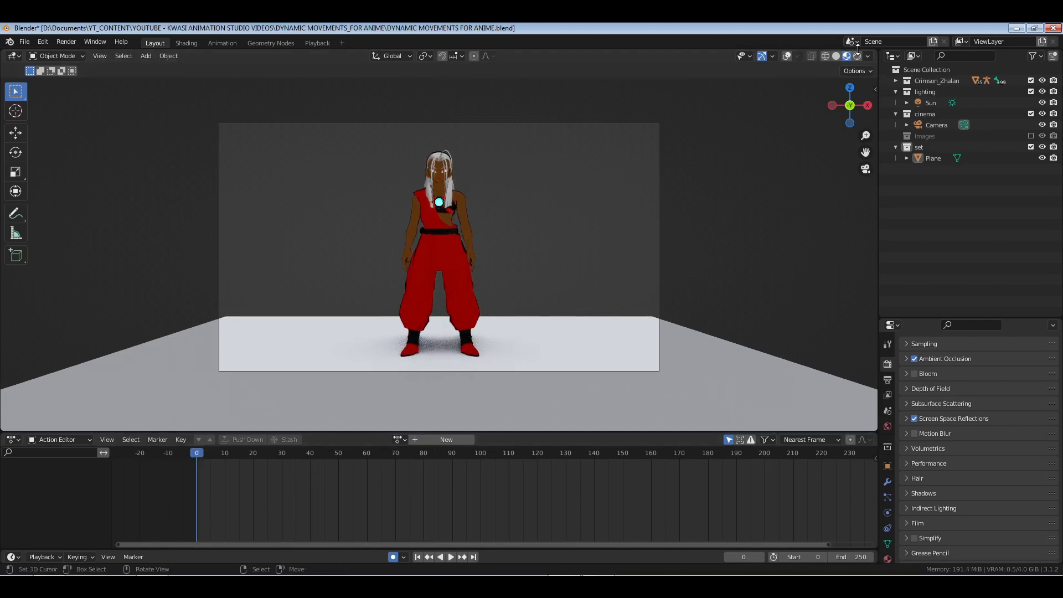
left_click(857, 56)
Show the overlays and examine the character's standing pose at frame 0 from the side and front.
middle_click_drag(557, 207, 524, 223)
scroll(604, 205, "up", 2)
middle_click_drag(603, 205, 484, 208, "shift")
left_click(787, 56)
scroll(540, 224, "up", 3)
scroll(512, 270, "down", 2)
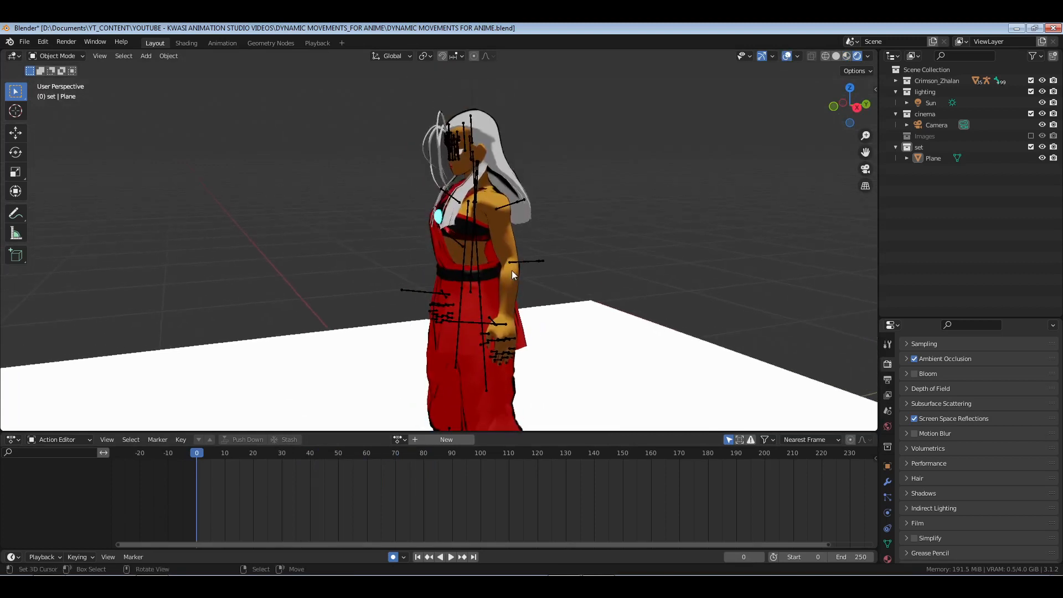
middle_click_drag(512, 270, 526, 271)
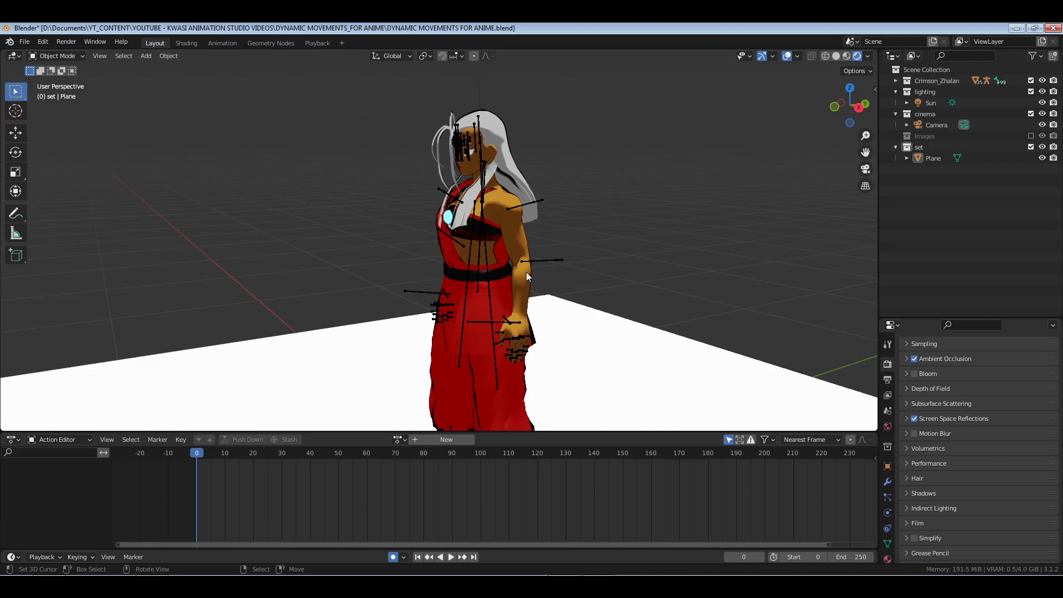
middle_click_drag(570, 241, 505, 270)
scroll(505, 271, "up", 5)
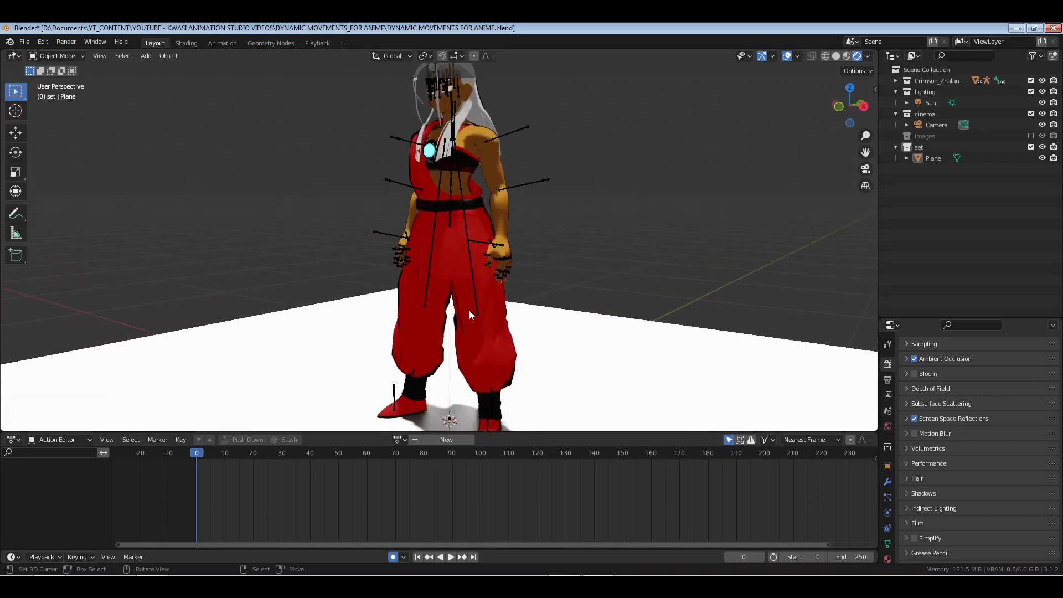
left_click(153, 586)
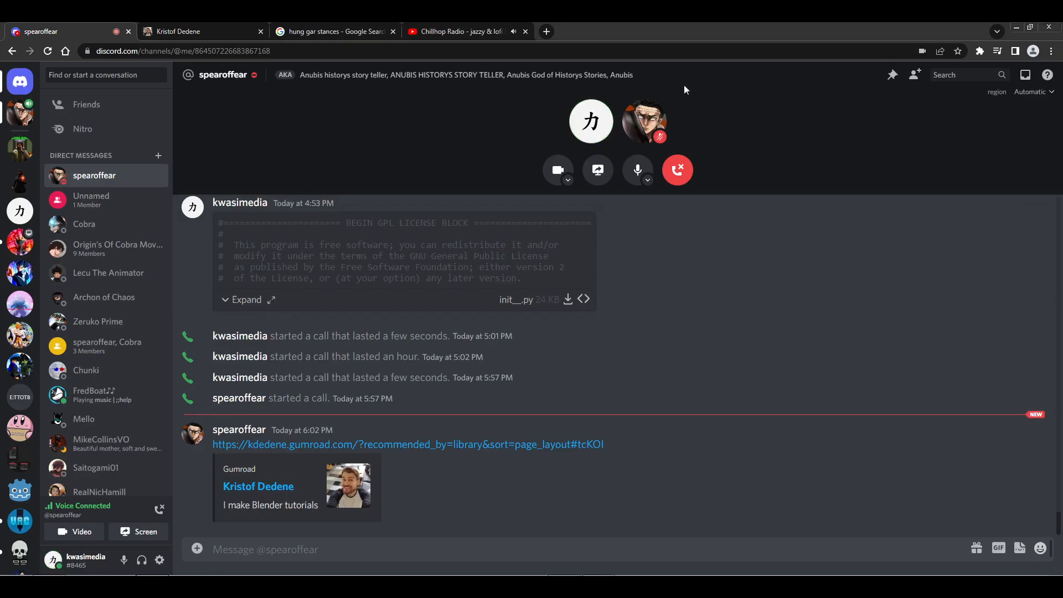
left_click(598, 586)
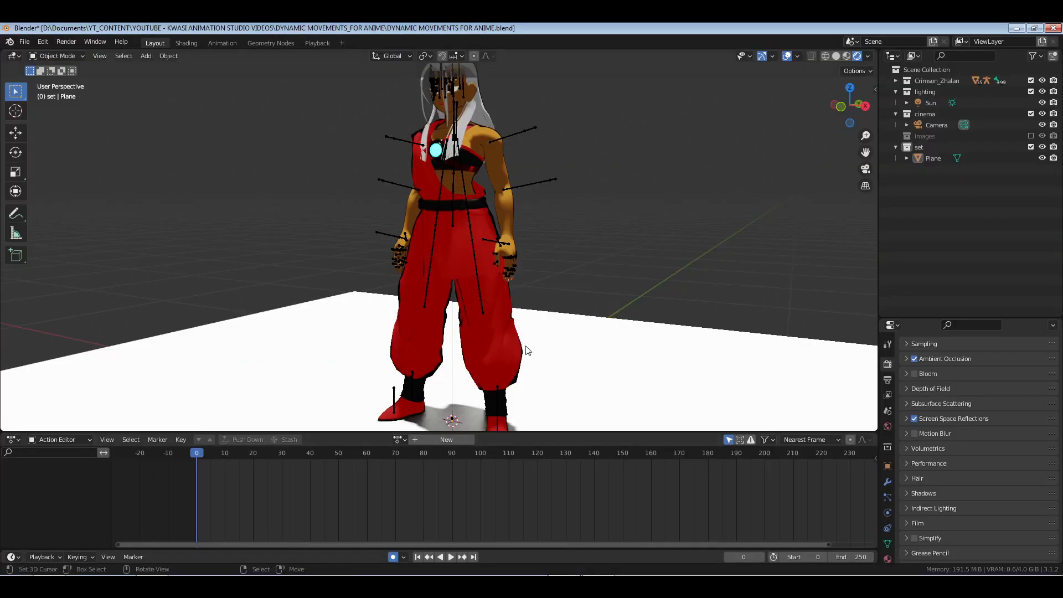
Frame the whole character, play the opening motion in perspective view and return to frame 0.
middle_click_drag(485, 227, 507, 274, "shift")
scroll(480, 278, "down", 3)
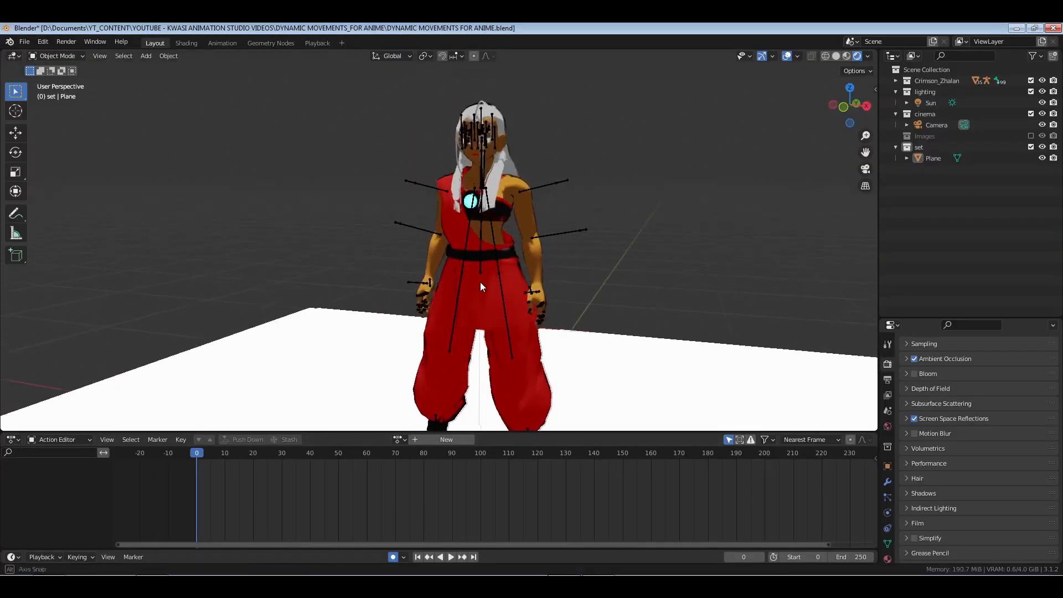
scroll(467, 308, "up", 2)
key("space")
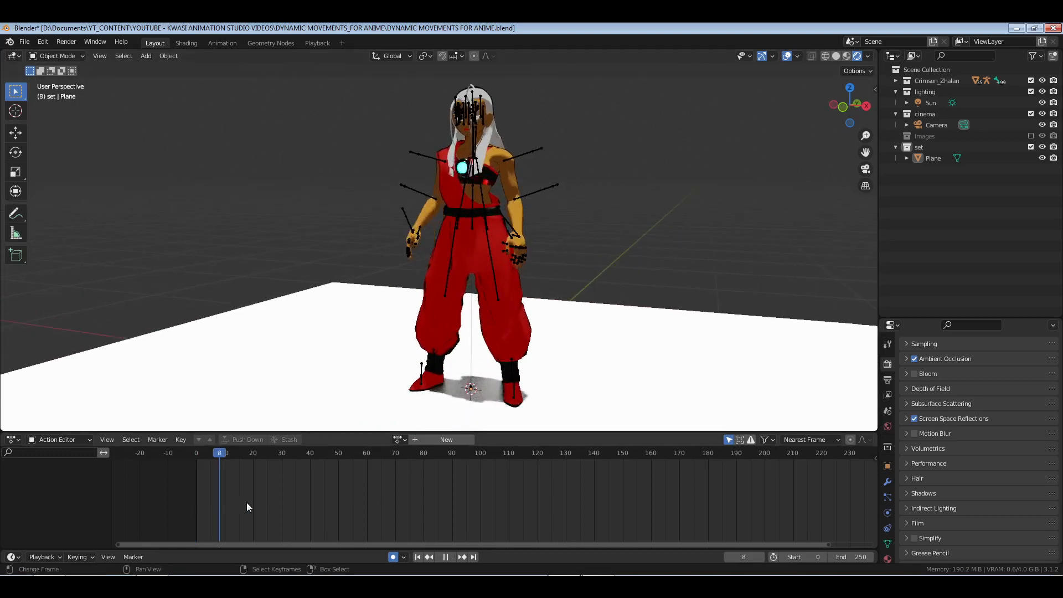
left_click_drag(247, 515, 173, 512)
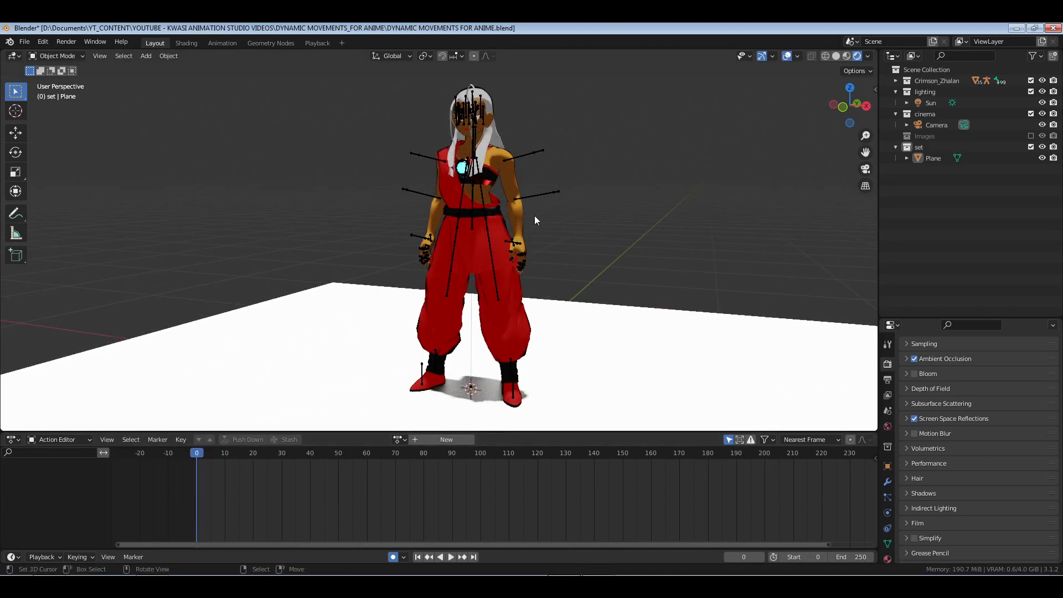
Enter Pose Mode on the character's armature, review the hands' motion and go to frame 15.
right_click(540, 197)
key("ctrl+Tab")
middle_click_drag(508, 206, 487, 255, "shift")
scroll(465, 295, "up", 3)
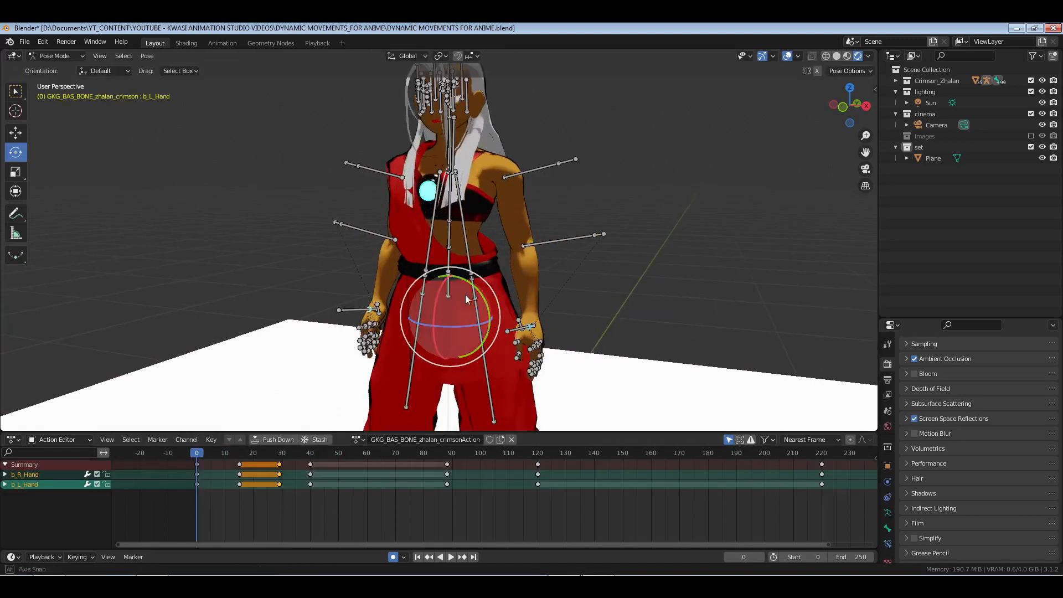
middle_click_drag(465, 295, 488, 294)
key("space")
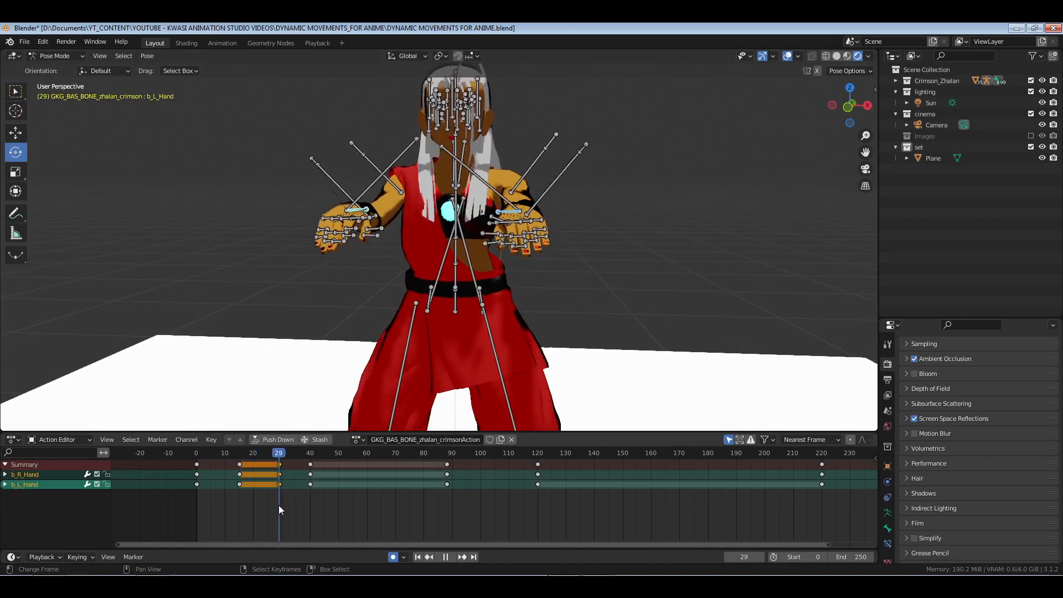
left_click_drag(278, 505, 241, 506)
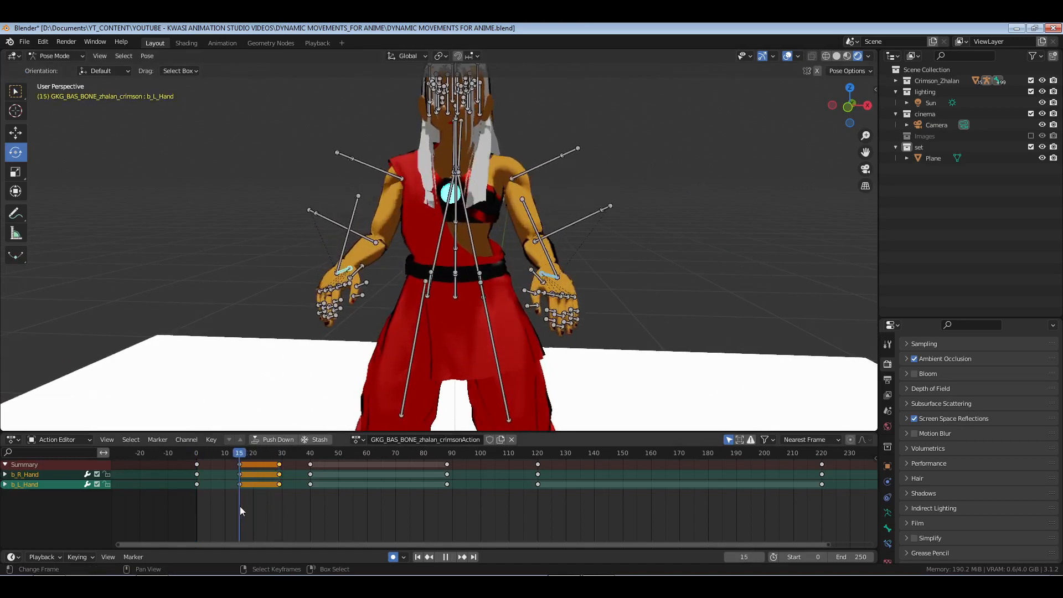
Set the transform orientation to Local and rotate the b_R_Hand bone freely at frame 15.
middle_click_drag(350, 308, 477, 292)
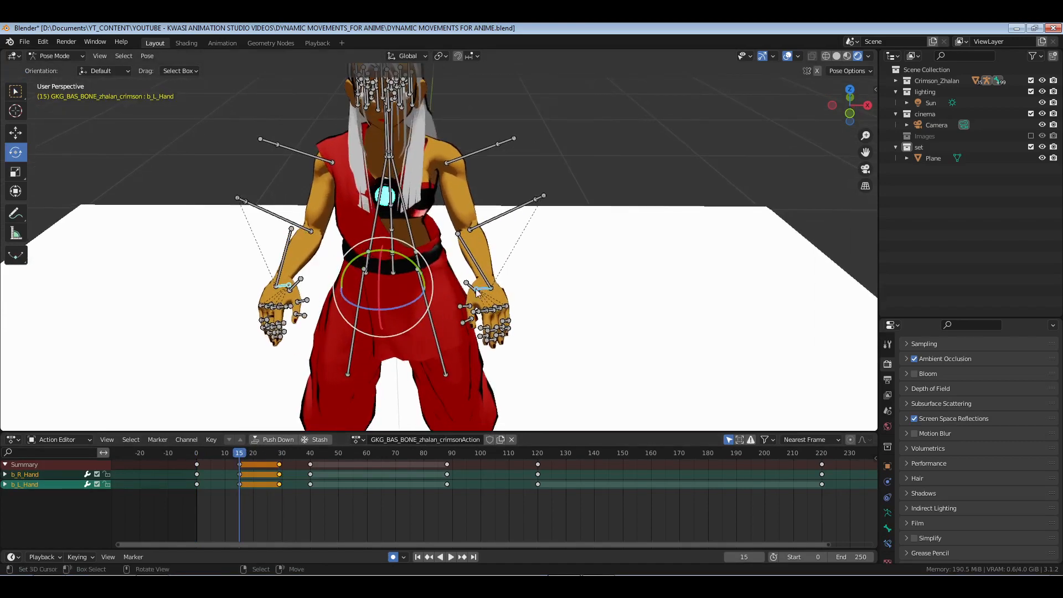
right_click(477, 293)
scroll(558, 337, "up", 4)
middle_click_drag(559, 337, 548, 290)
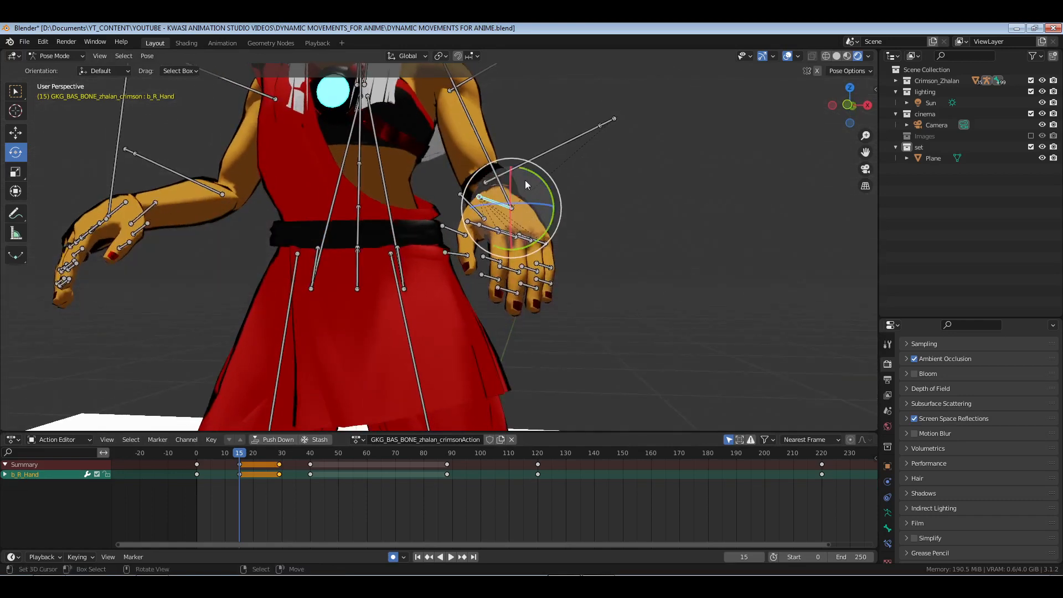
left_click(406, 55)
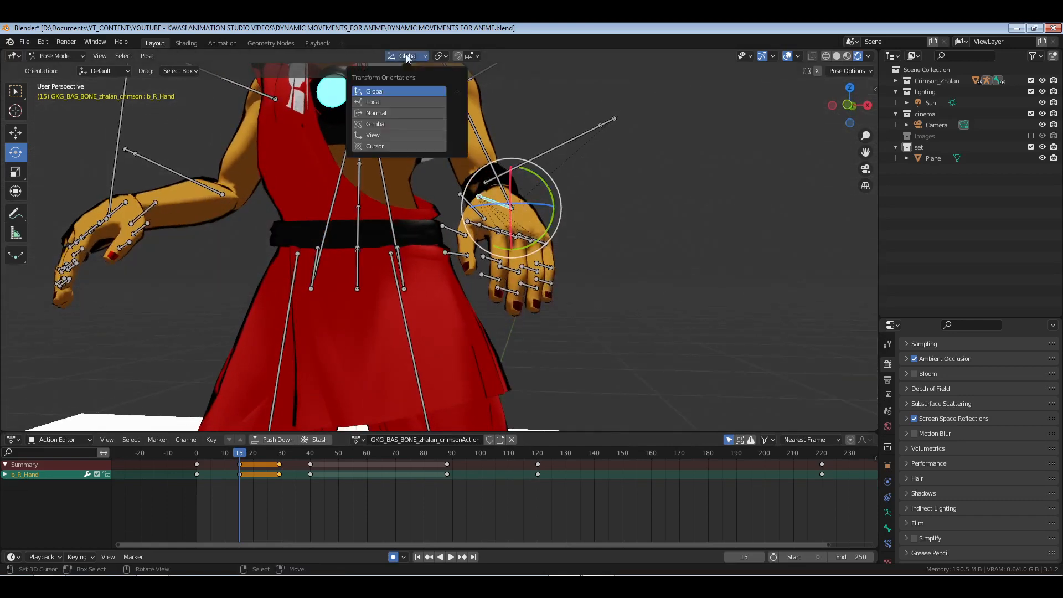
left_click(397, 102)
left_click_drag(528, 235, 337, 223)
middle_click_drag(327, 224, 293, 228)
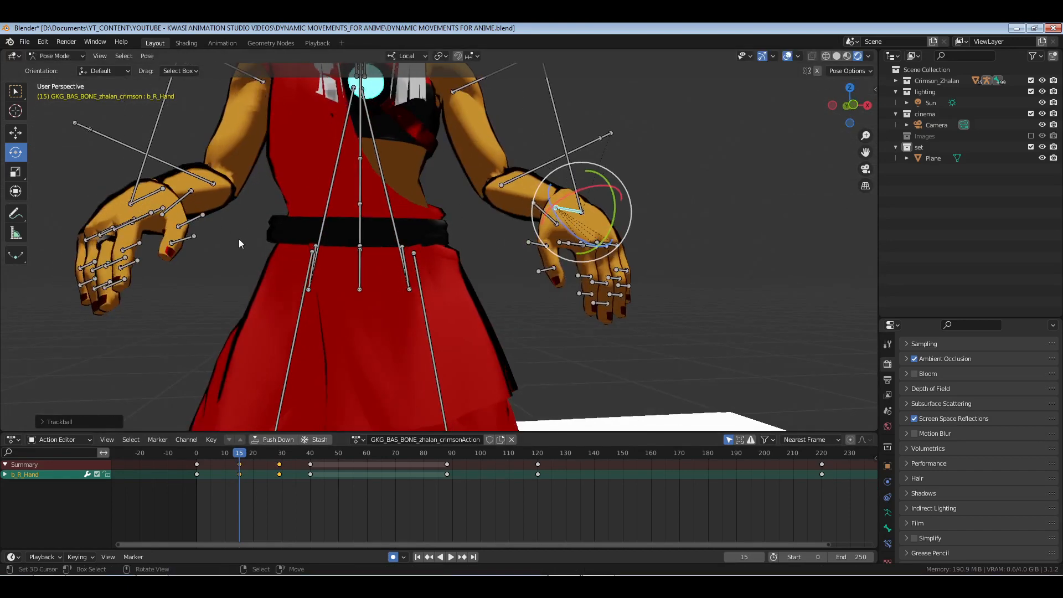
Rotate the b_L_Hand bone at frame 15 to match the opposite hand's pose.
right_click(158, 194)
middle_click_drag(162, 210, 193, 220)
left_click_drag(180, 168, 183, 207)
left_click_drag(174, 208, 172, 208)
Copy both hand bones' frame 15 keyframes onto frame 29 and save the file.
left_click(609, 234, "shift")
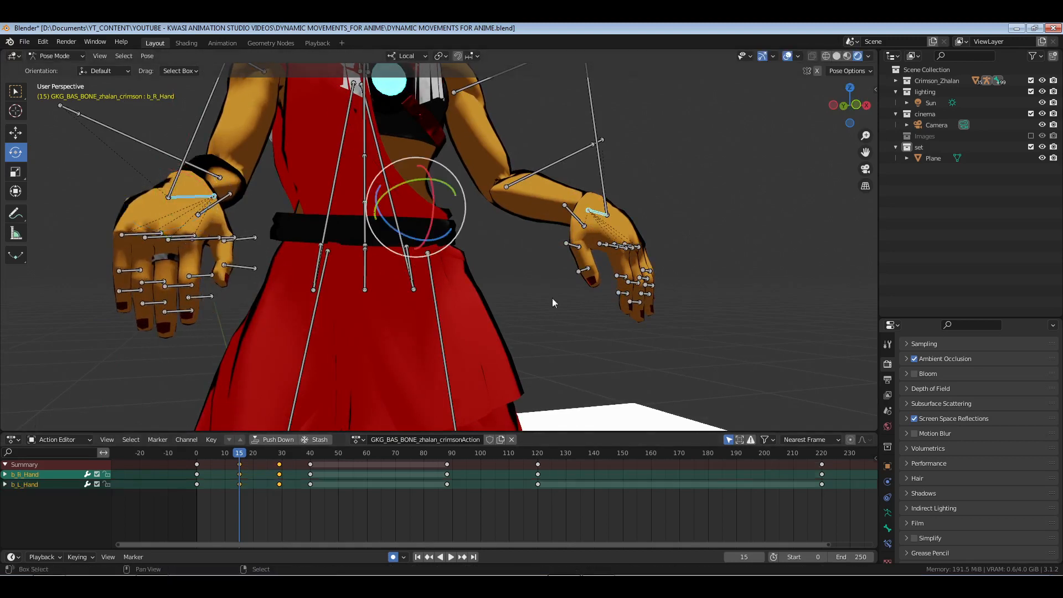
left_click(282, 454)
left_click_drag(282, 454, 278, 454)
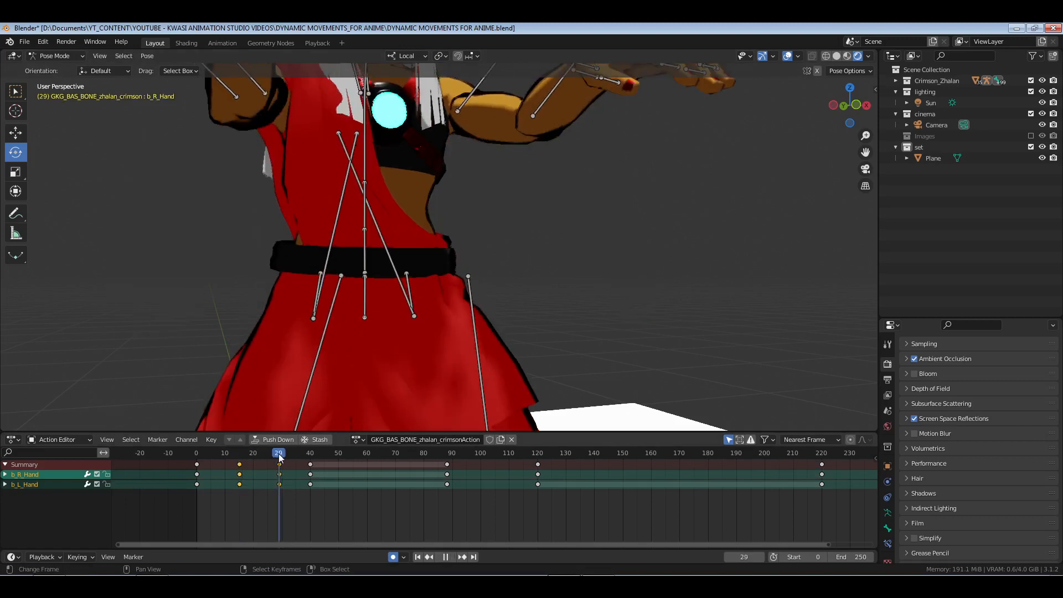
left_click(245, 500)
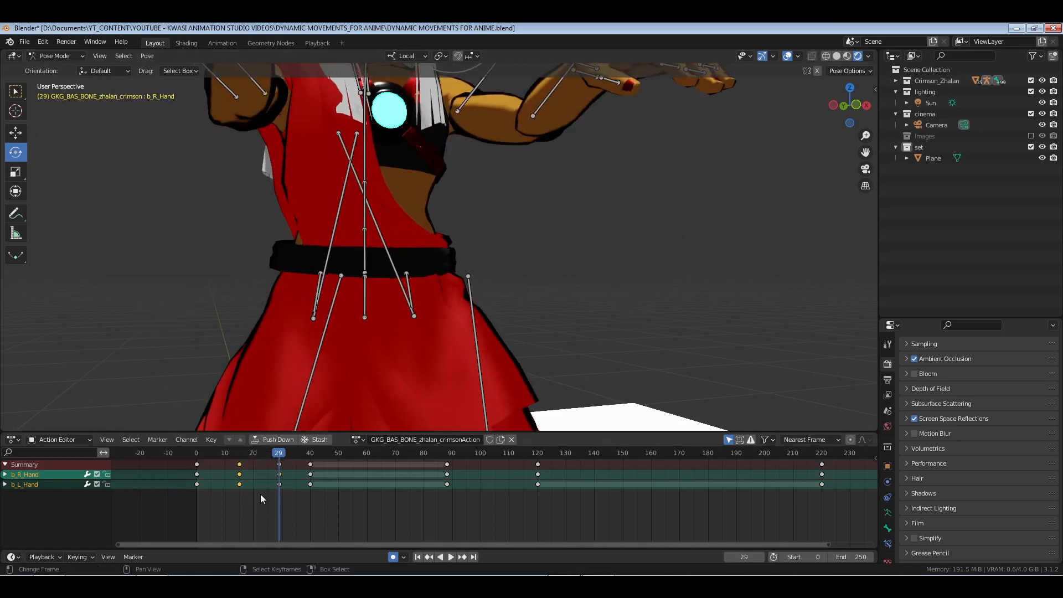
key("ctrl+v")
key("ctrl+s")
Replay the animation from frame 0 through the camera without overlays to check the updated hand rotations.
key("shift+Left")
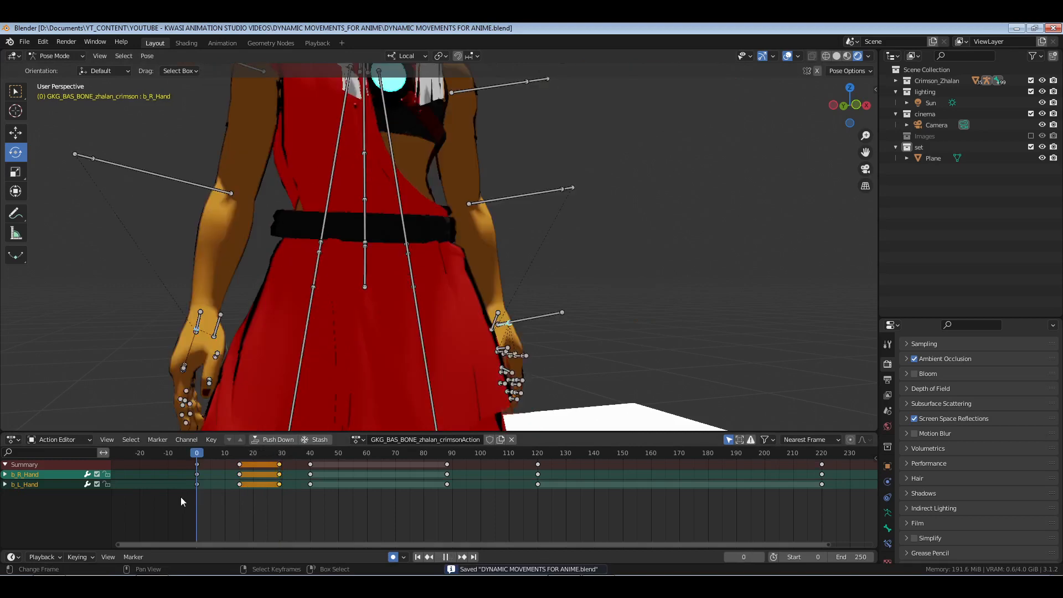
scroll(354, 288, "down", 5)
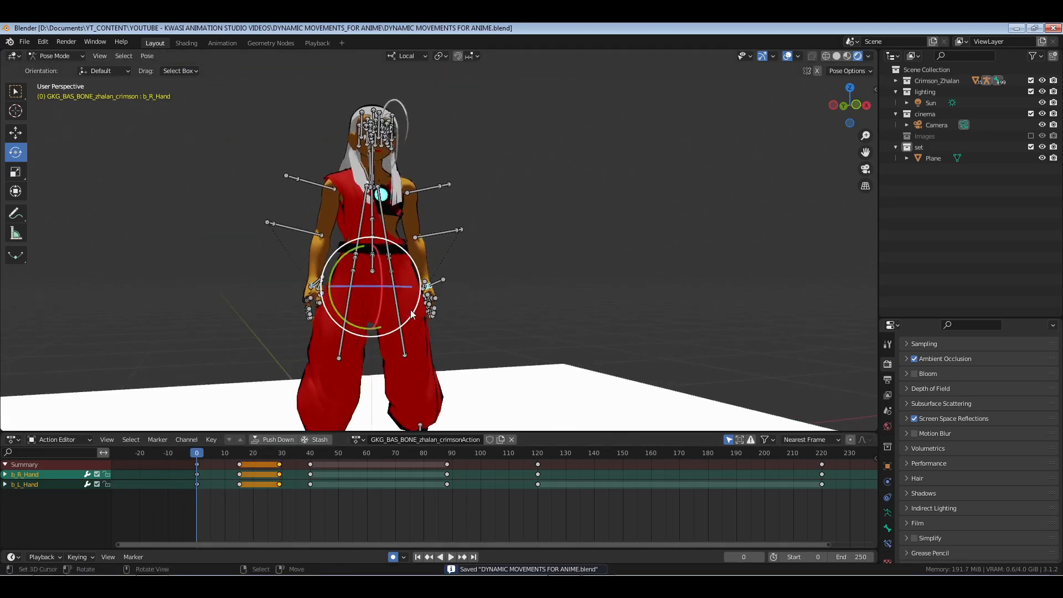
key("KP_0")
key("space")
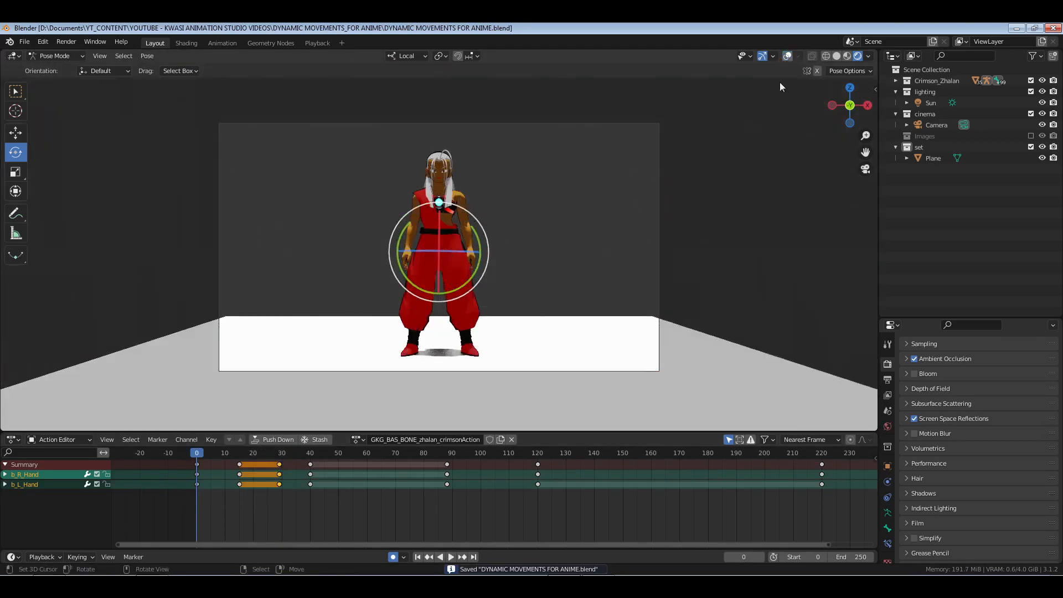
key("shift+alt+z")
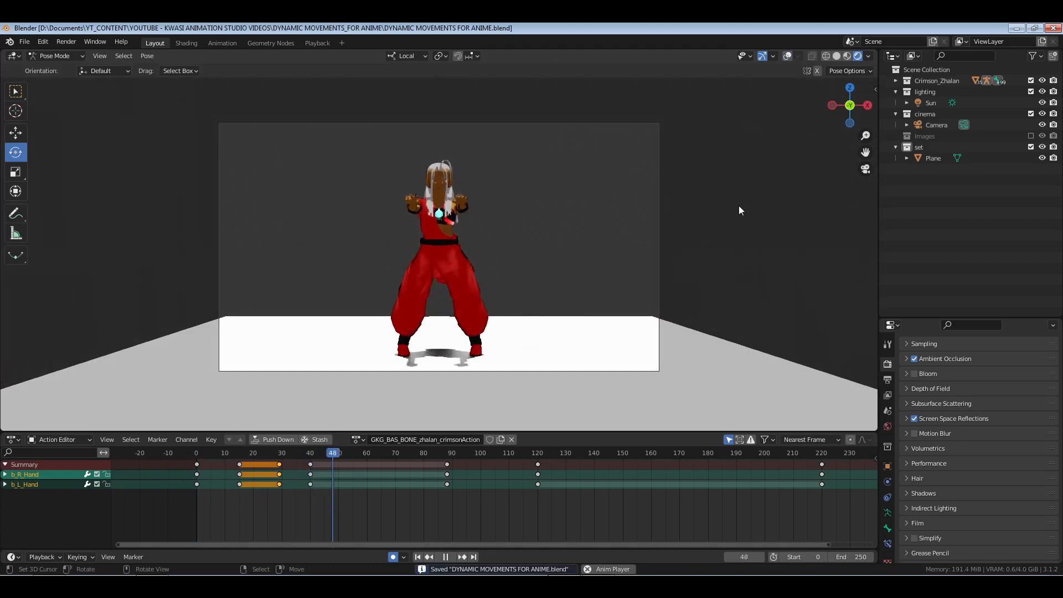
Stop the playback at frame 11 and show the rig overlays.
left_click_drag(346, 487, 227, 516)
key("space")
key("shift+alt+z")
left_click(787, 56)
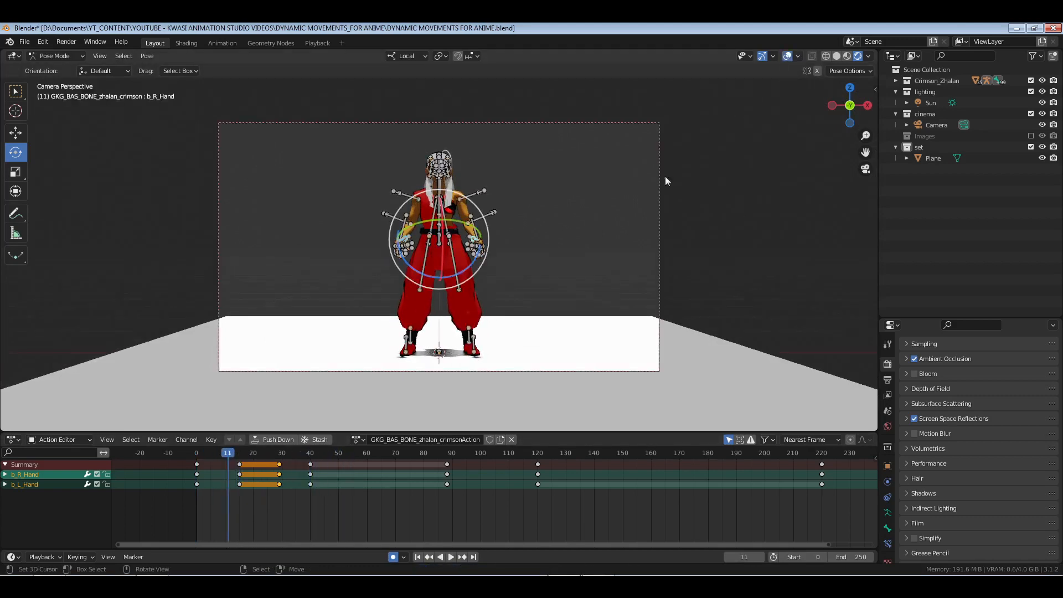
Move the frame 15 keyframes of both elbow control bones to frame 11.
left_click(506, 230)
left_click(489, 215)
left_click(389, 212, "shift")
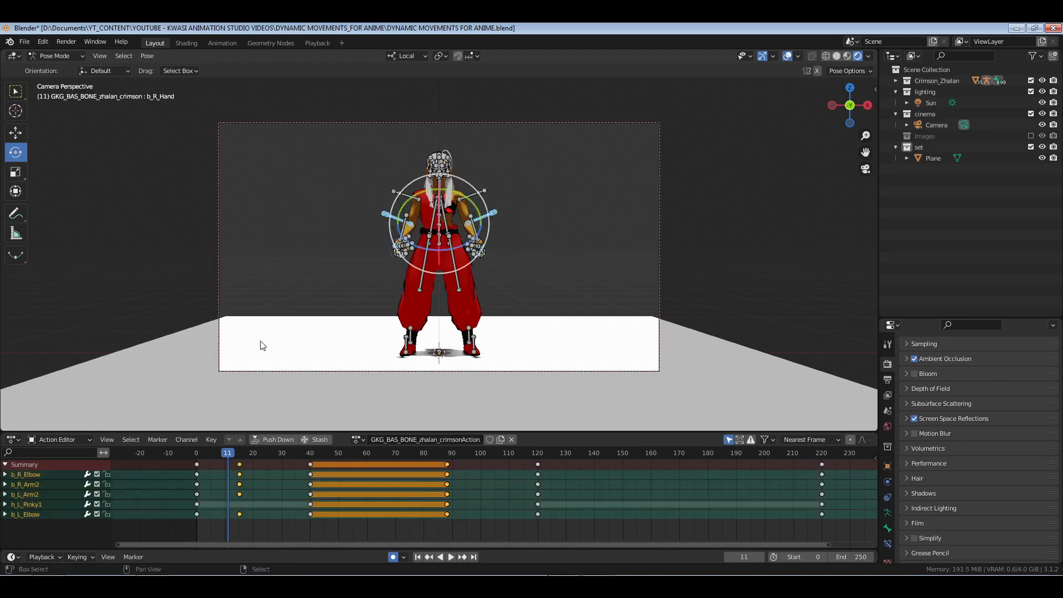
left_click(239, 464)
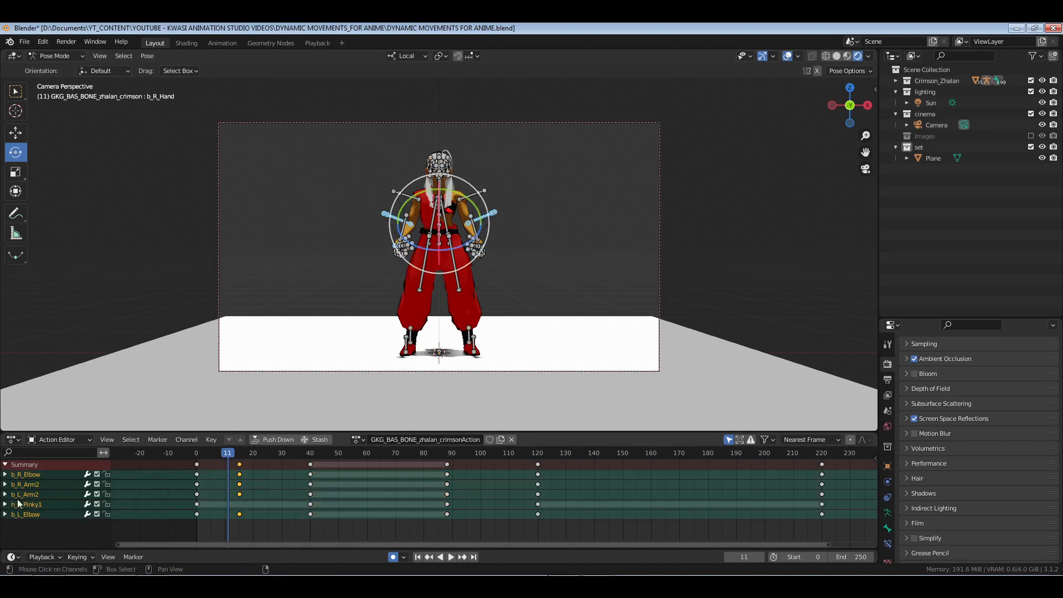
middle_click_drag(434, 261, 476, 266)
scroll(461, 267, "up", 2)
scroll(476, 266, "up", 4)
left_click_drag(443, 199, 490, 253)
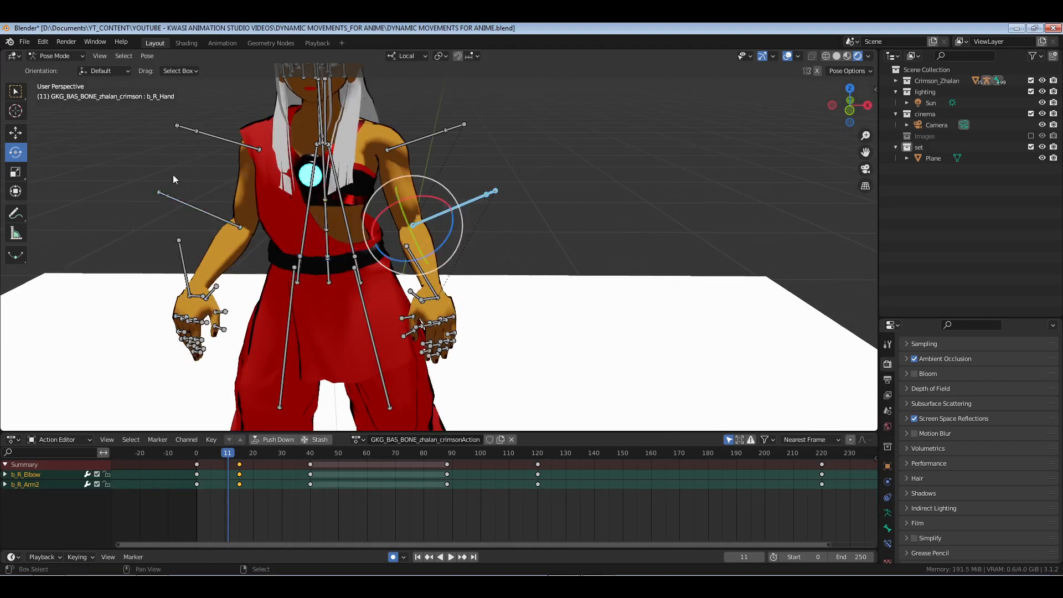
left_click_drag(117, 166, 210, 235, "shift")
middle_click_drag(271, 305, 294, 296)
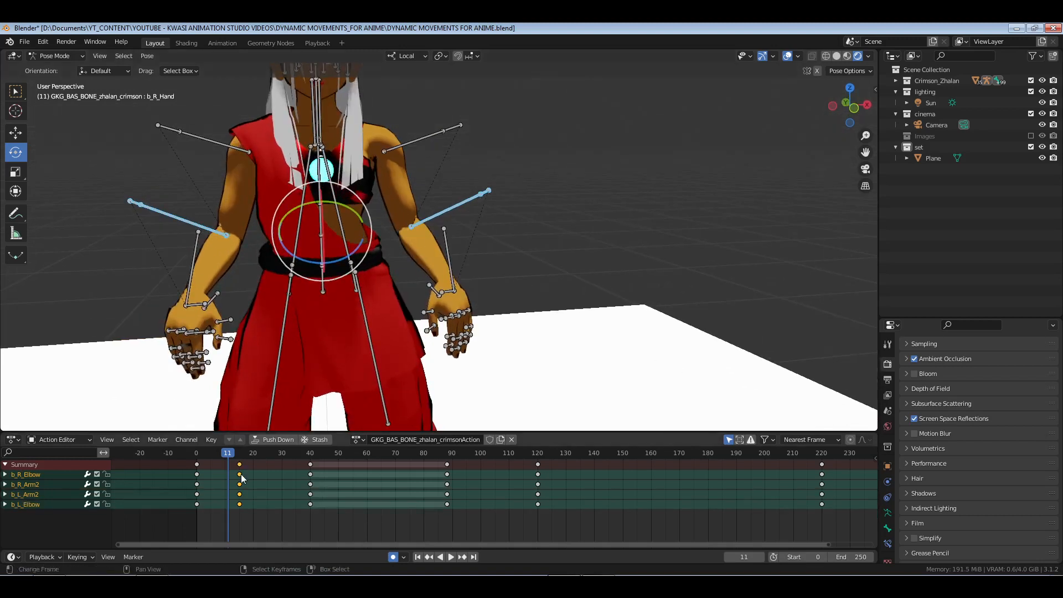
left_click_drag(239, 475, 228, 474)
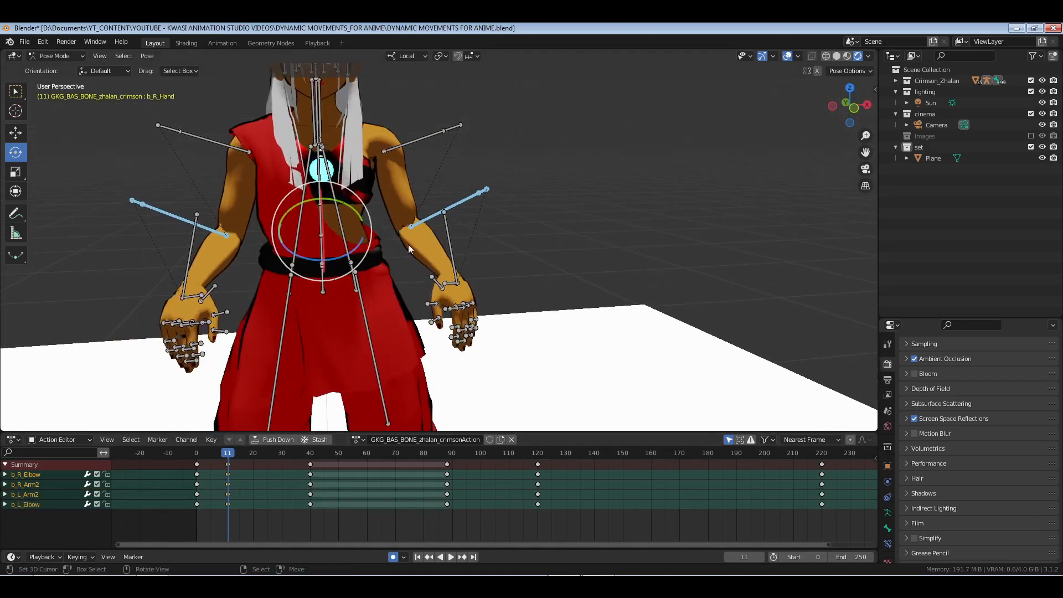
Set the transform orientation to Global and rotate both elbow control bones at frame 11.
middle_click_drag(473, 247, 437, 183)
left_click(413, 57)
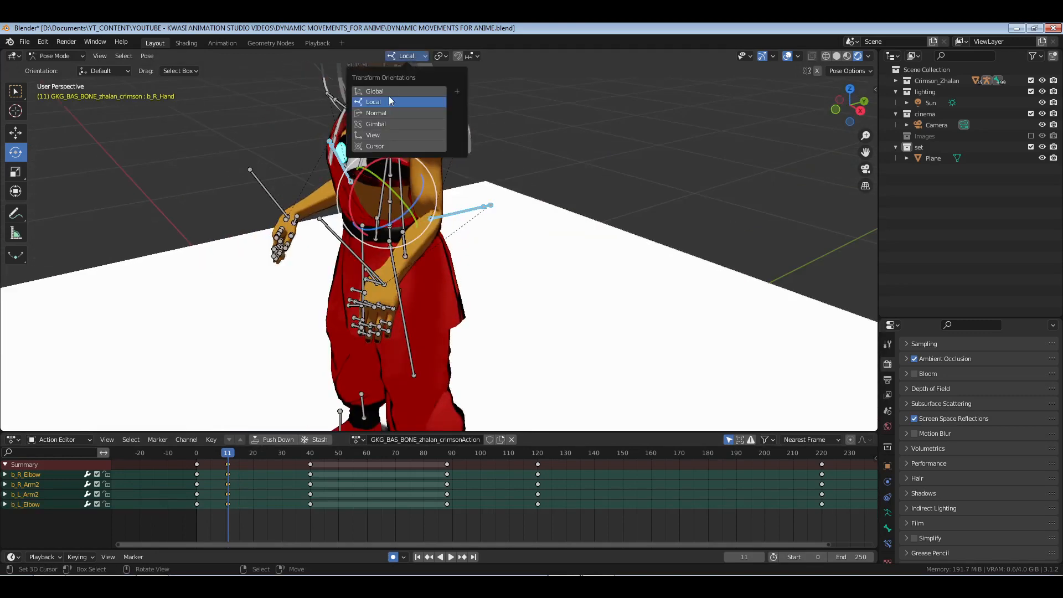
left_click(389, 95)
middle_click_drag(514, 211, 468, 161)
left_click_drag(468, 162, 391, 172)
Try rotating both upper-arm bones at frame 11 and moving their keyframes to frame 17.
middle_click_drag(391, 168, 488, 161)
left_click_drag(485, 108, 437, 145)
left_click_drag(254, 103, 158, 137, "shift")
middle_click_drag(493, 138, 400, 129)
left_click_drag(468, 110, 456, 102)
right_click(256, 512)
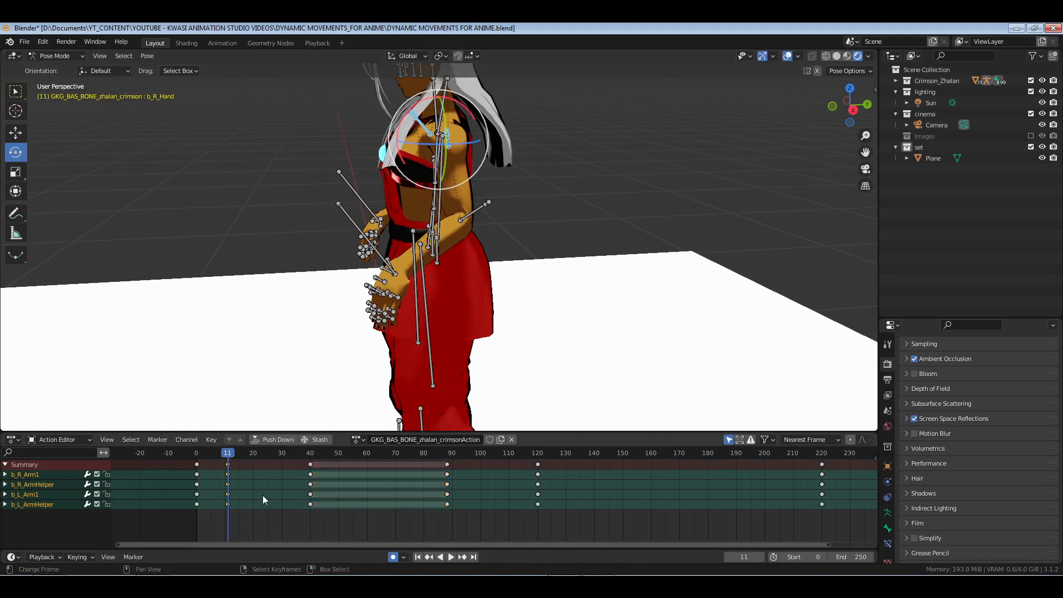
key("g")
left_click(280, 497)
Play the animation from frame 0 through the camera with the overlays hidden.
left_click(197, 522)
key("KP_0")
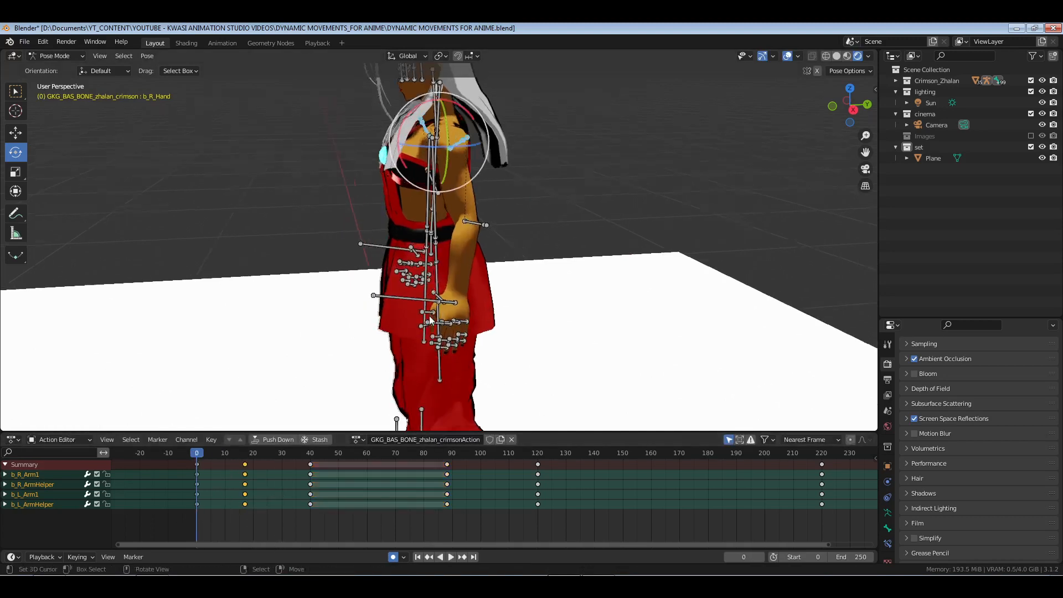
left_click(787, 55)
key("space")
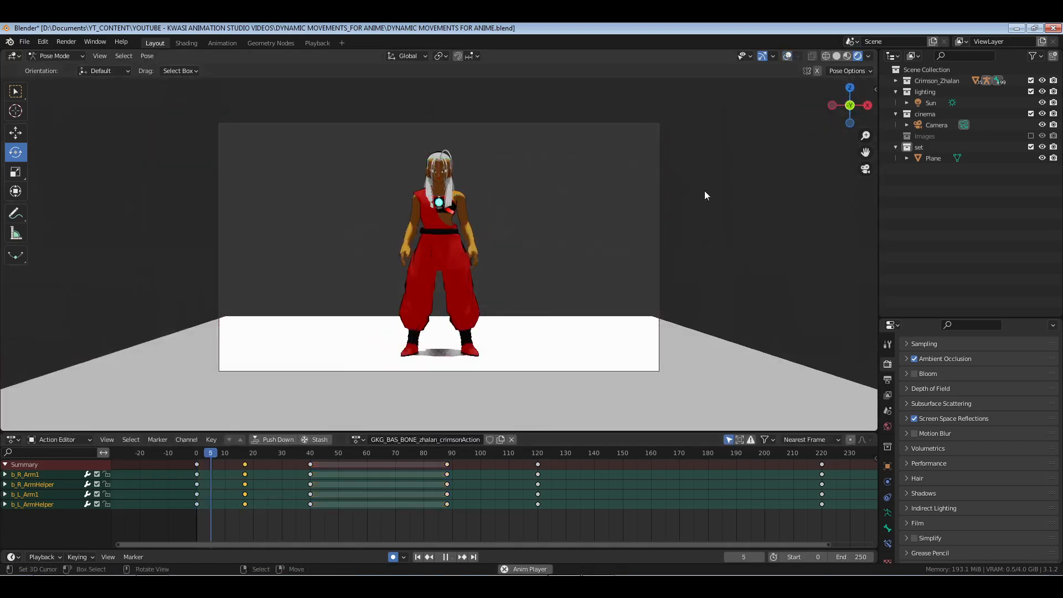
key("space")
Delete the upper-arm keyframes at frame 17 and replay the animation from the start.
mouse_move(218, 507)
left_mouse_down()
mouse_move(237, 509)
mouse_move(225, 512)
left_mouse_up()
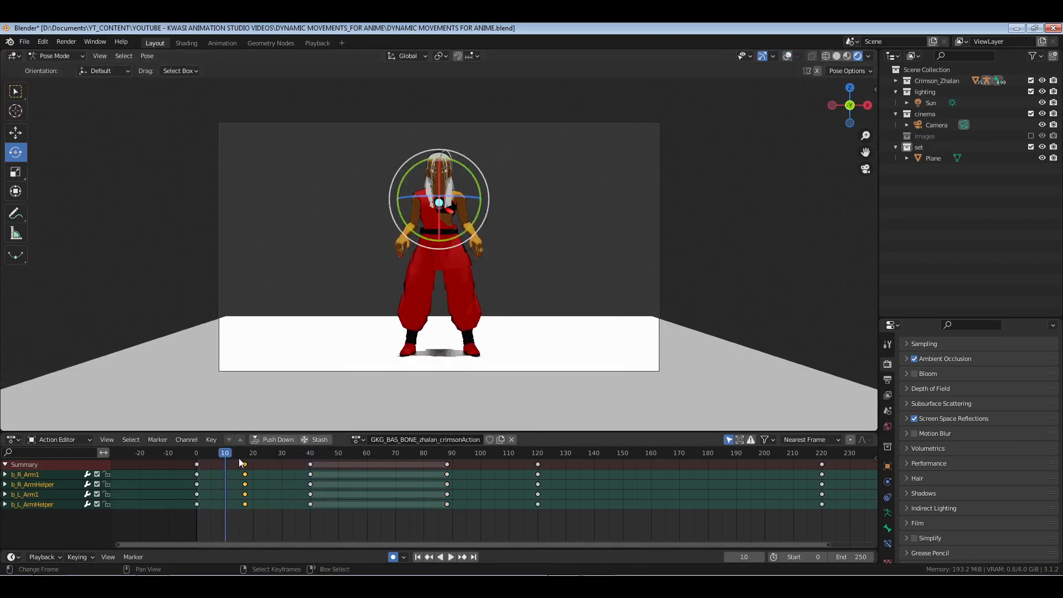
key("x")
left_click(270, 516)
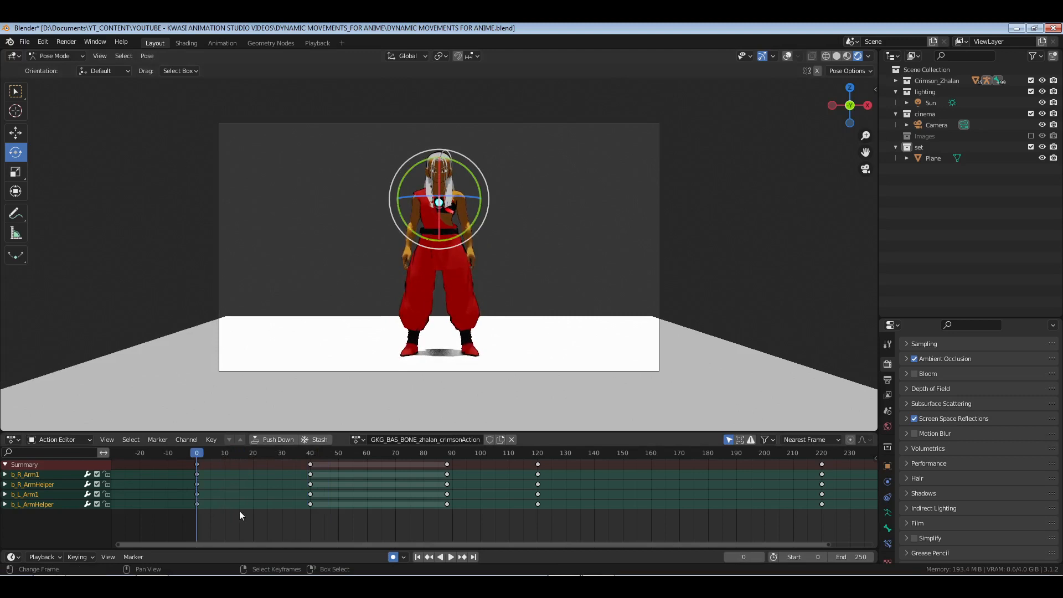
key("space")
key("space")
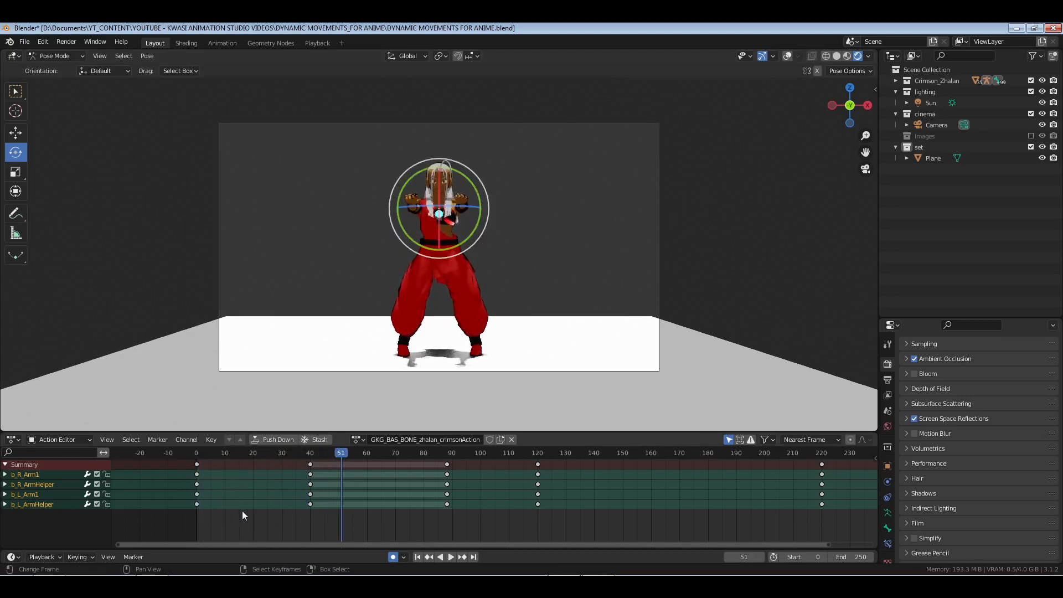
Show the overlays and rotate each upper-arm bone at frame 13 so the arms swing outward from the body.
left_click_drag(227, 515, 234, 516)
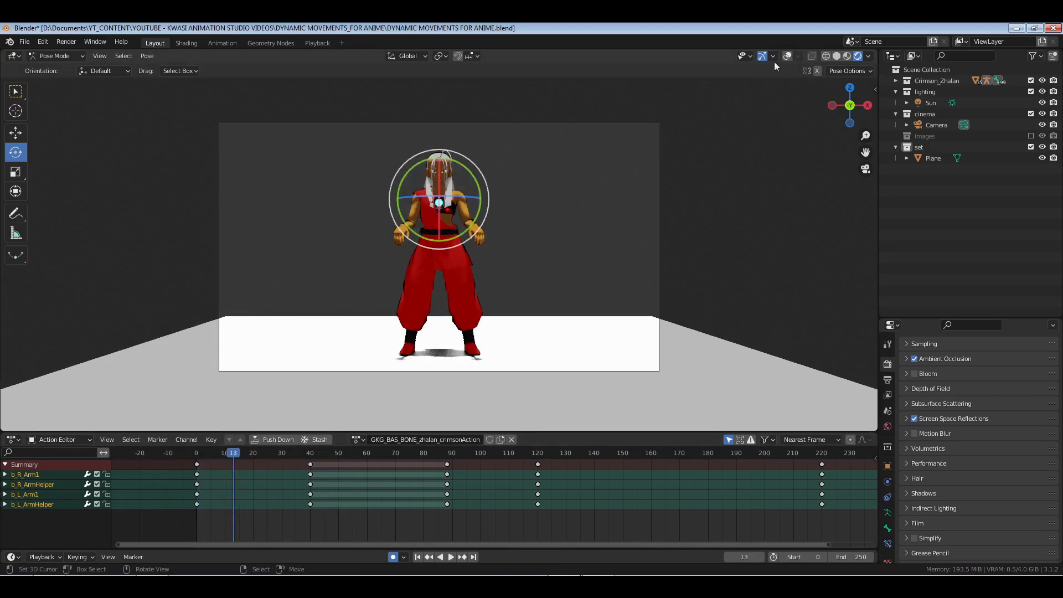
left_click(787, 56)
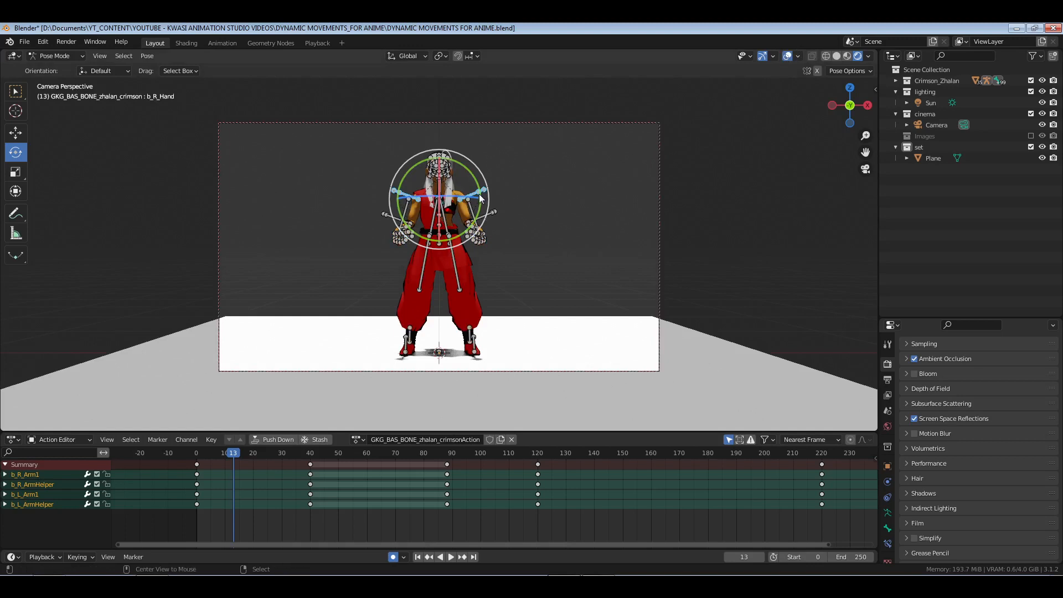
key("alt+a")
left_click_drag(474, 183, 477, 161)
key("alt+a")
left_click(406, 188)
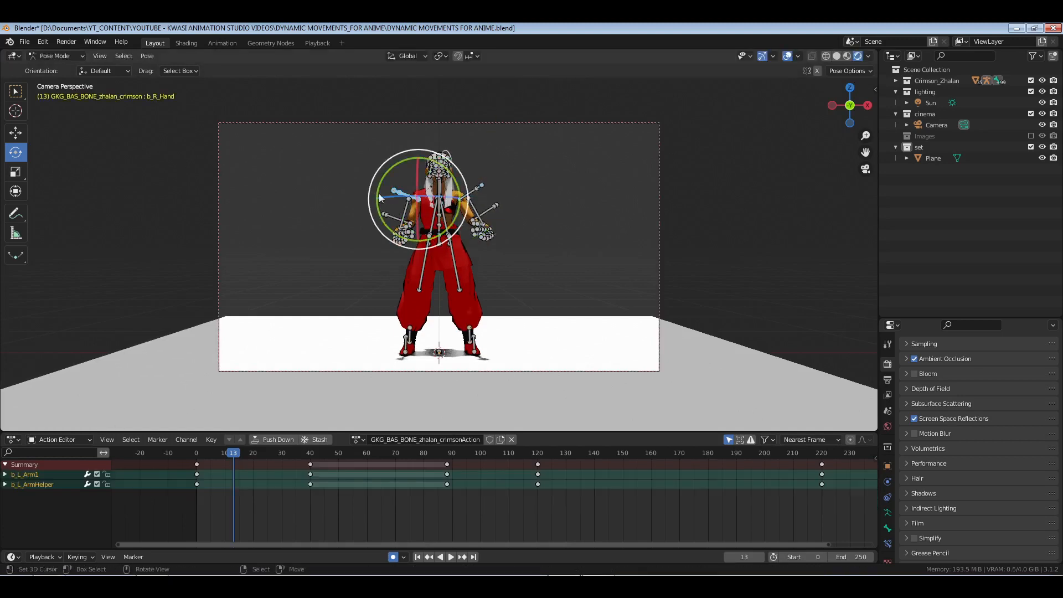
left_click_drag(402, 161, 359, 65)
key("alt+a")
left_click(488, 188)
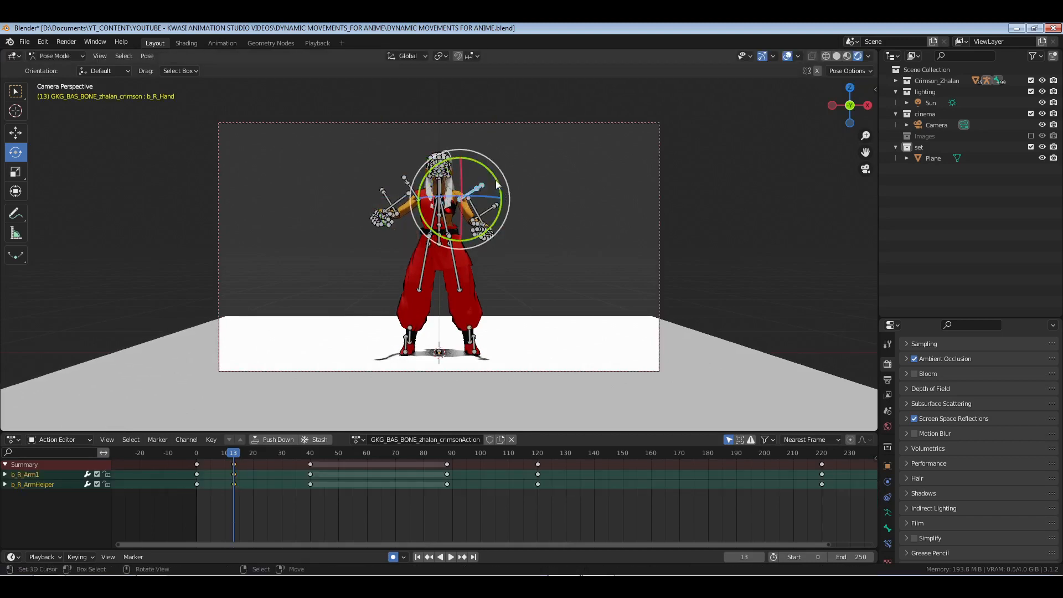
left_click_drag(484, 167, 518, 64)
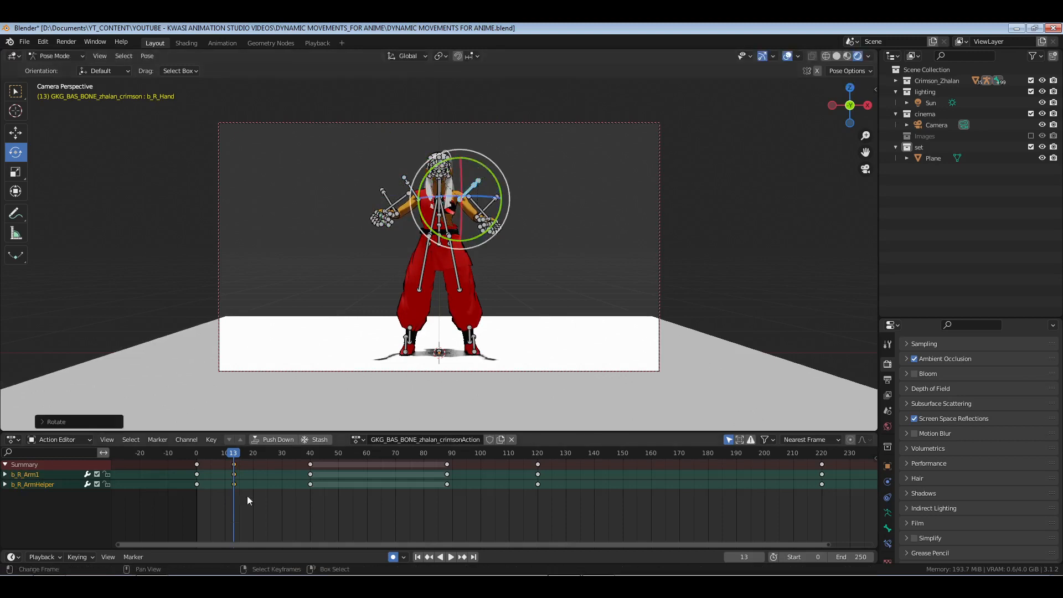
Select both upper-arm bones and play the animation from frame 0.
left_click(194, 496)
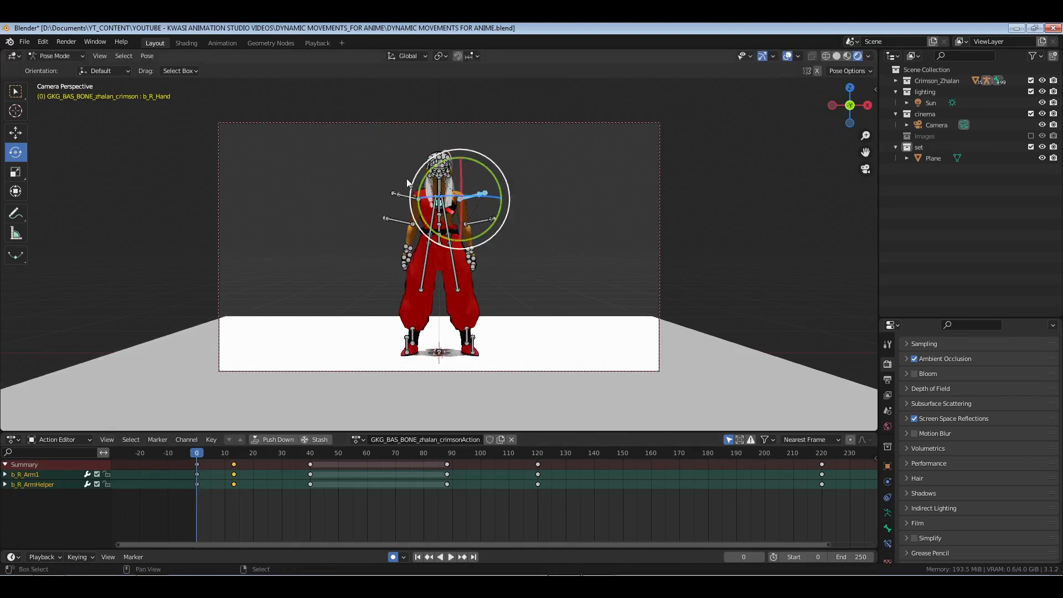
key("ctrl+z")
key("ctrl+shift+z")
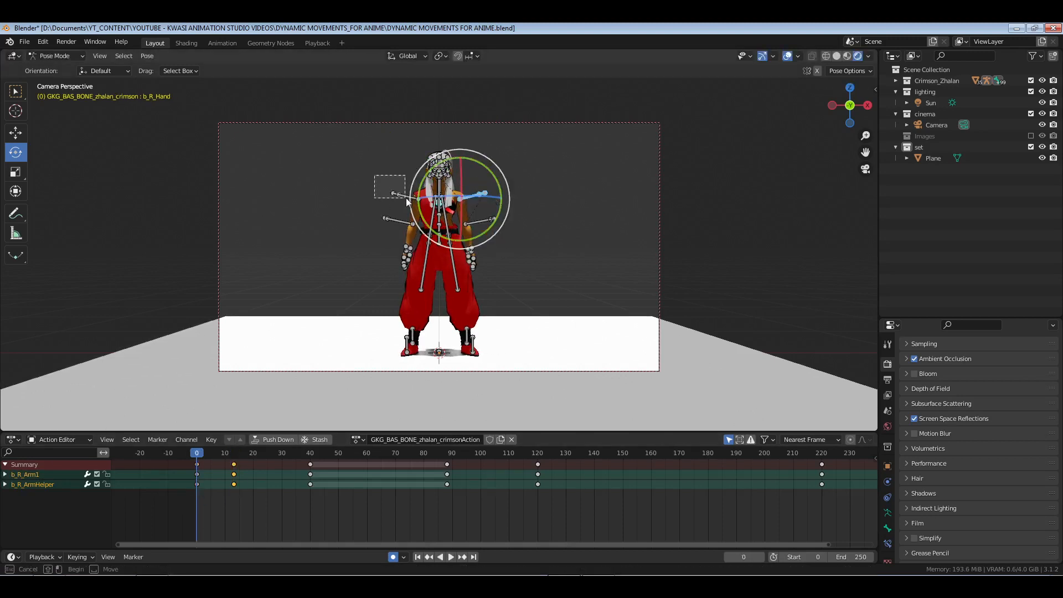
key("ctrl+shift+m")
key("space")
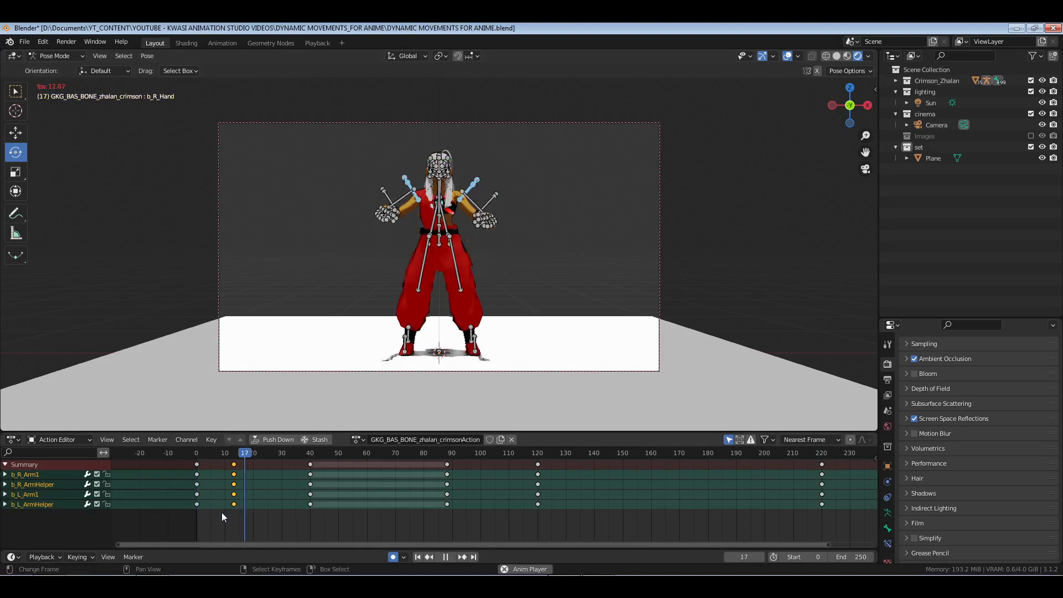
key("space")
Snap the upper-arm keyframes to frame 22 and play the animation.
left_click(234, 514)
left_click_drag(232, 514, 259, 514)
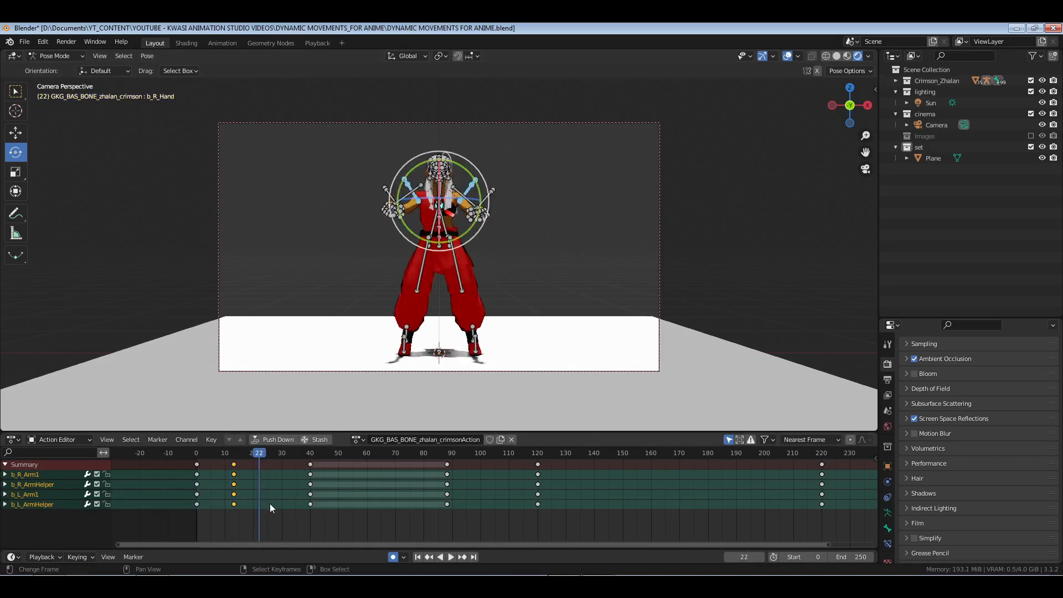
key("shift+s")
key("shift+Left")
key("space")
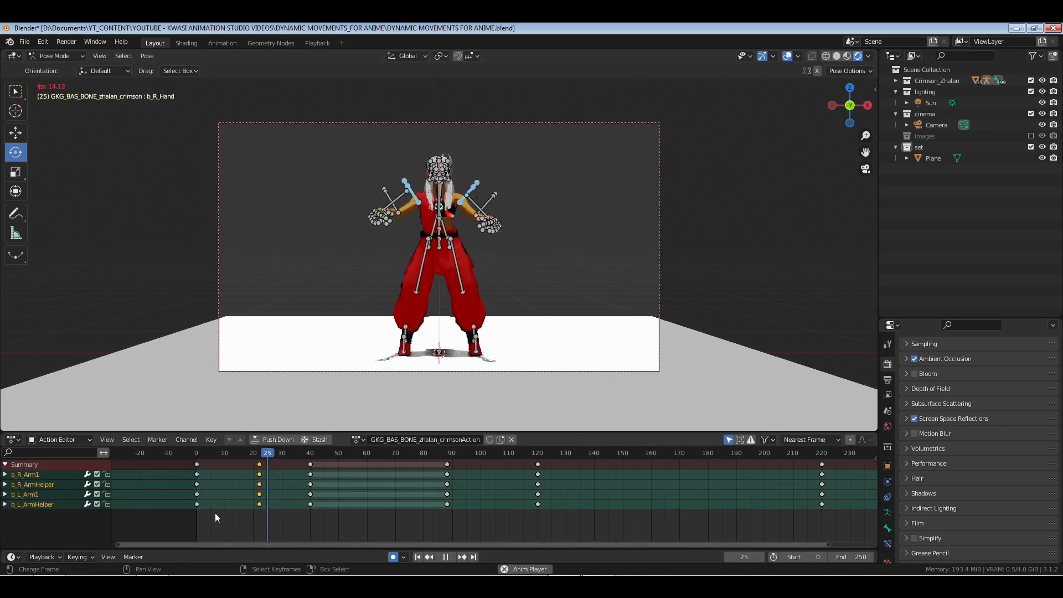
key("space")
Duplicate the frame 11 keyframes of both elbow control bones to frame 24.
left_click_drag(226, 511, 244, 516)
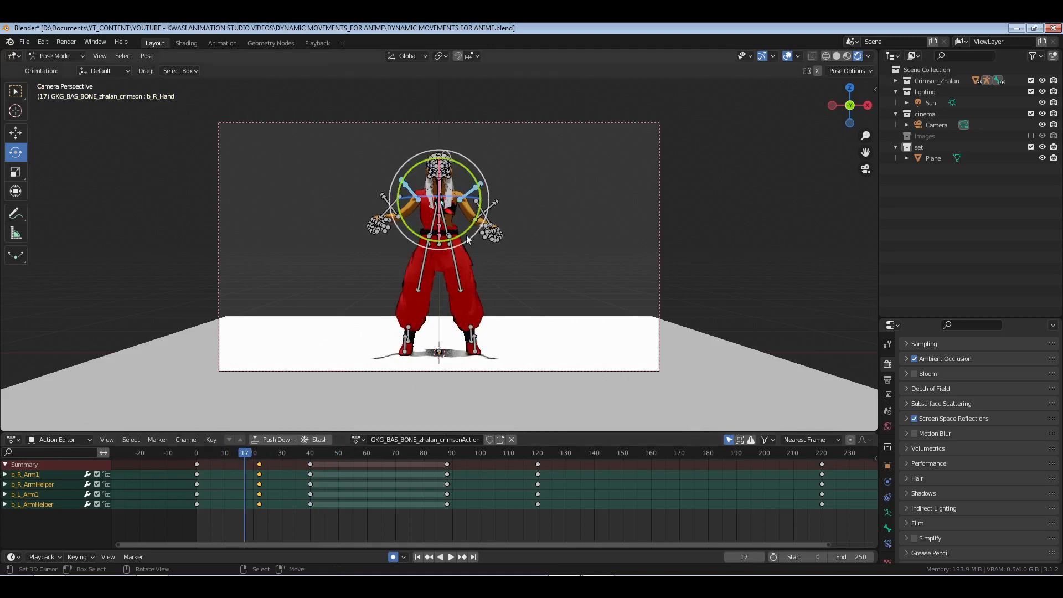
key("alt+a")
left_click_drag(487, 196, 502, 215)
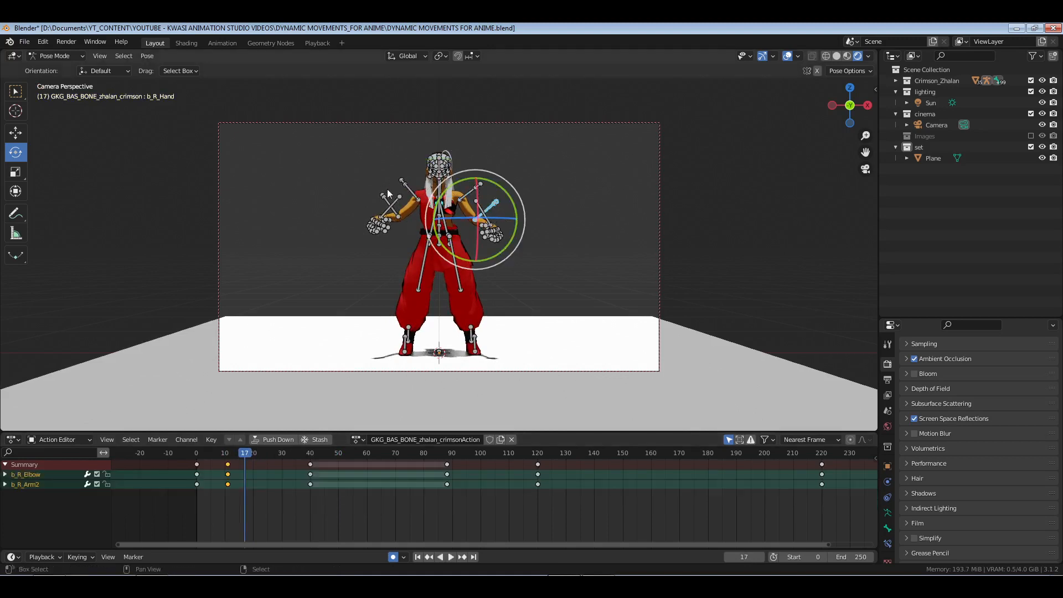
left_click_drag(387, 189, 353, 198, "shift")
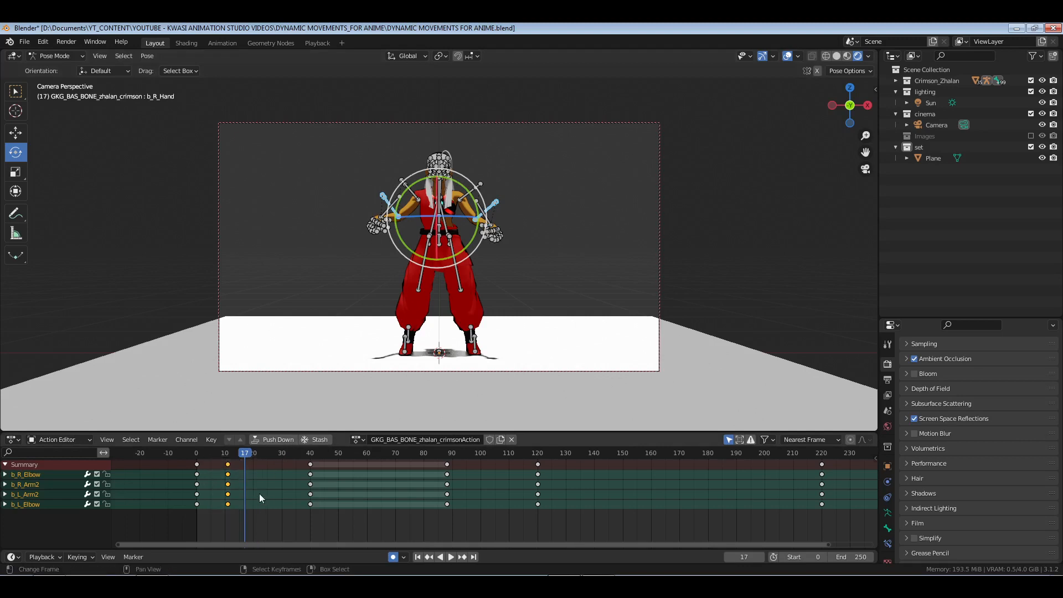
key("shift+d")
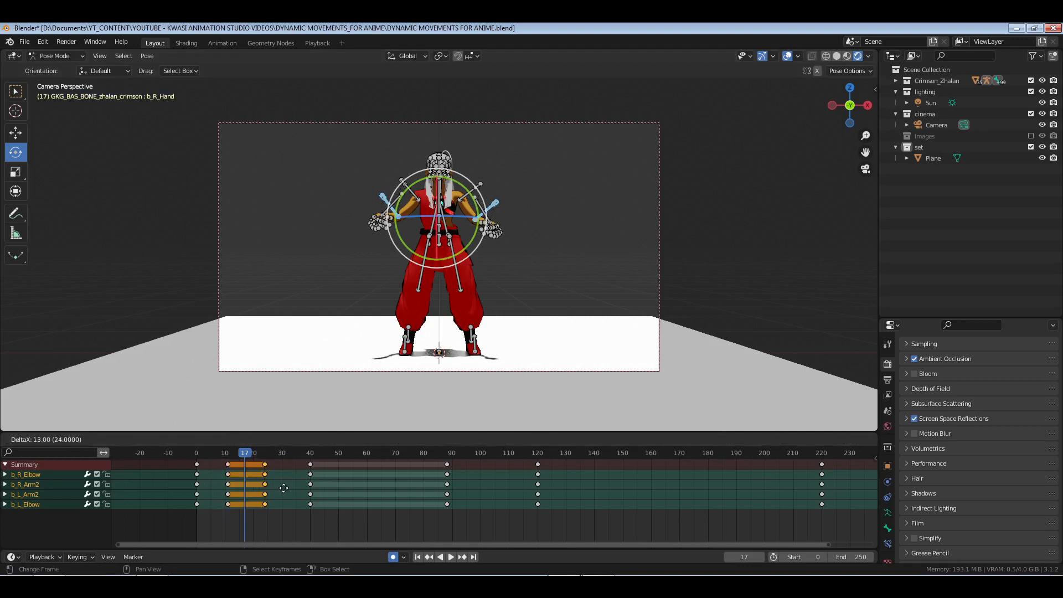
left_click(282, 488)
Play back the arm movement and snap the duplicated elbow keyframes to frame 16.
key("space")
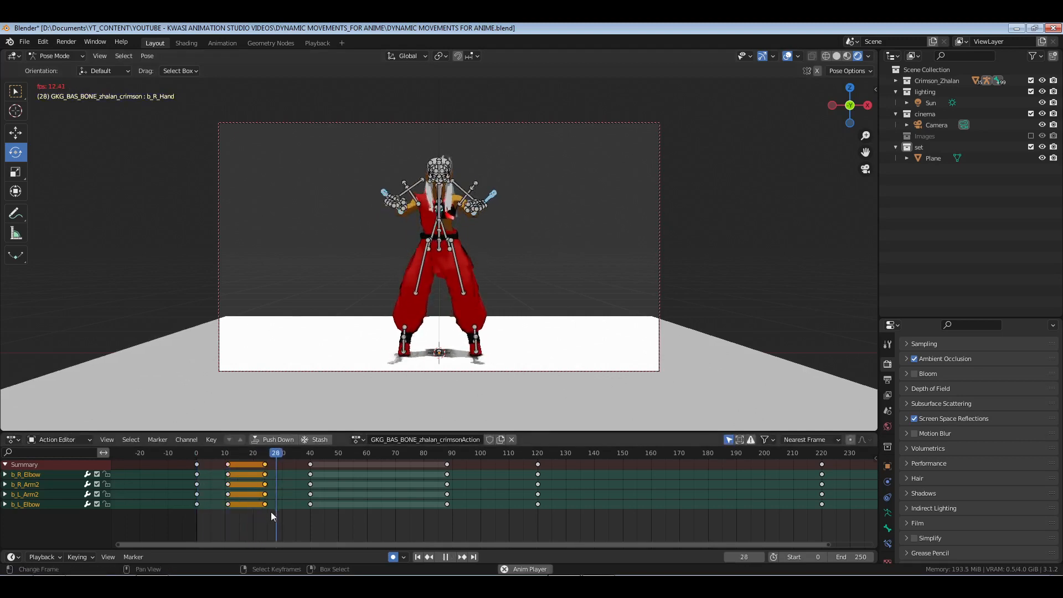
key("space")
left_click_drag(270, 511, 244, 510)
key("shift+s")
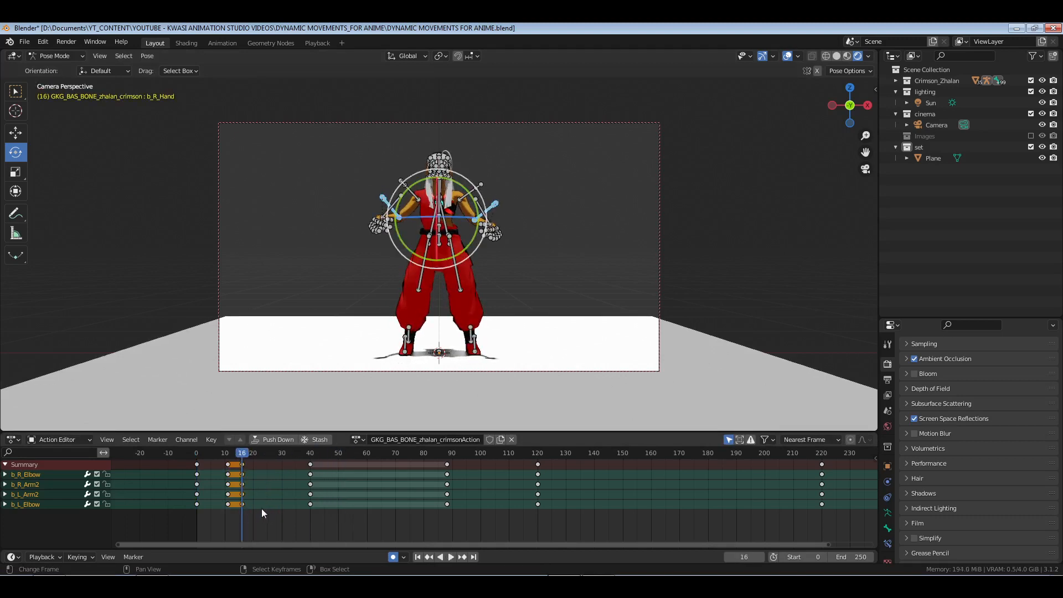
Save the file and play the animation from near the start.
left_click(206, 516)
key("ctrl+s")
key("space")
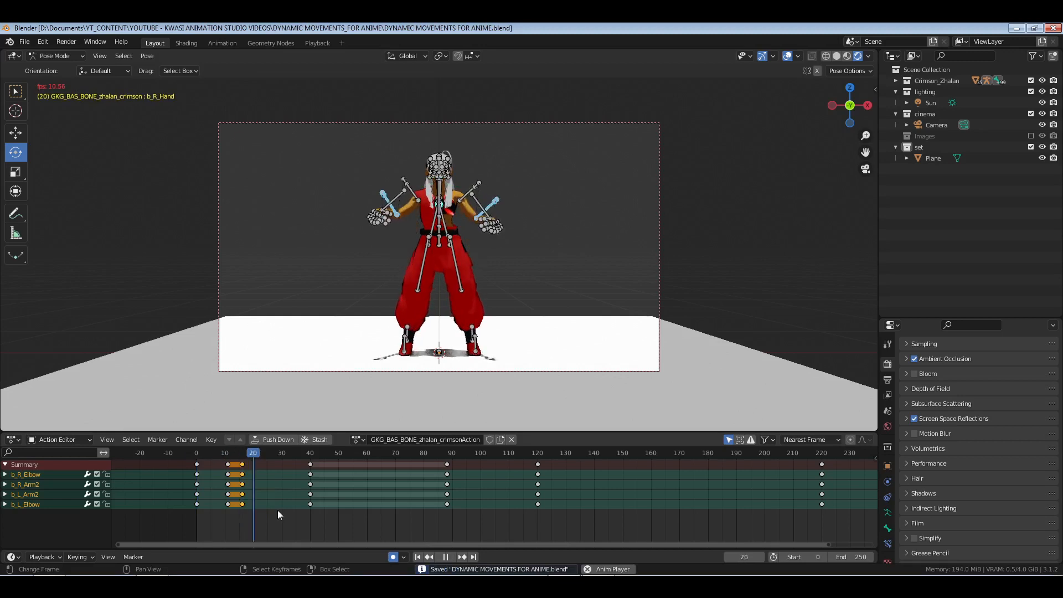
key("space")
Move the frame 22 keyframes of both upper-arm bones to frame 8 and play the animation.
left_click(241, 512)
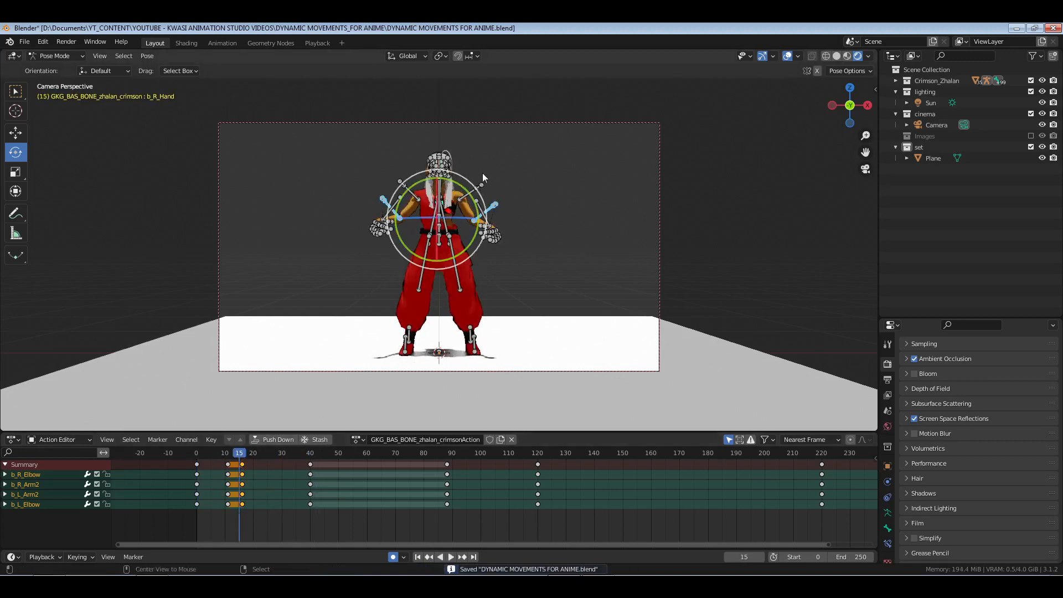
key("alt+a")
left_click_drag(479, 186, 490, 189)
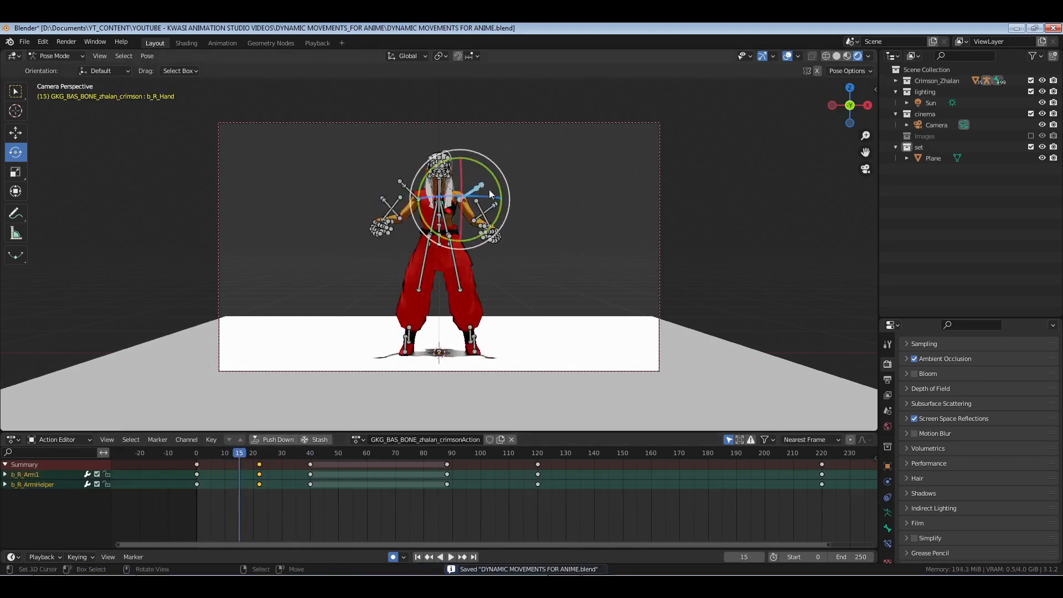
left_click(409, 188, "shift")
left_click_drag(253, 455, 284, 497)
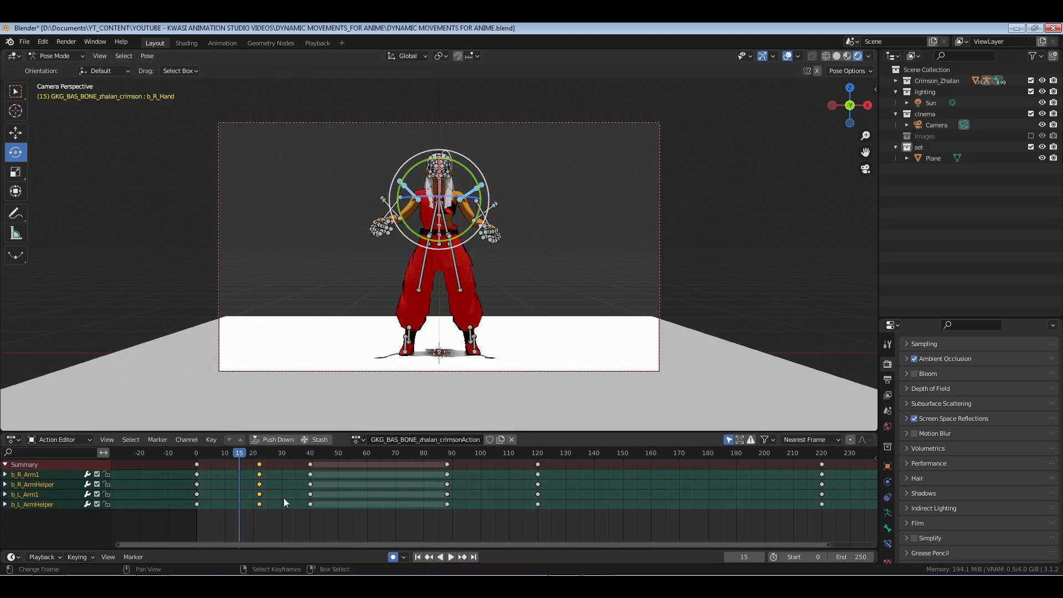
key("g")
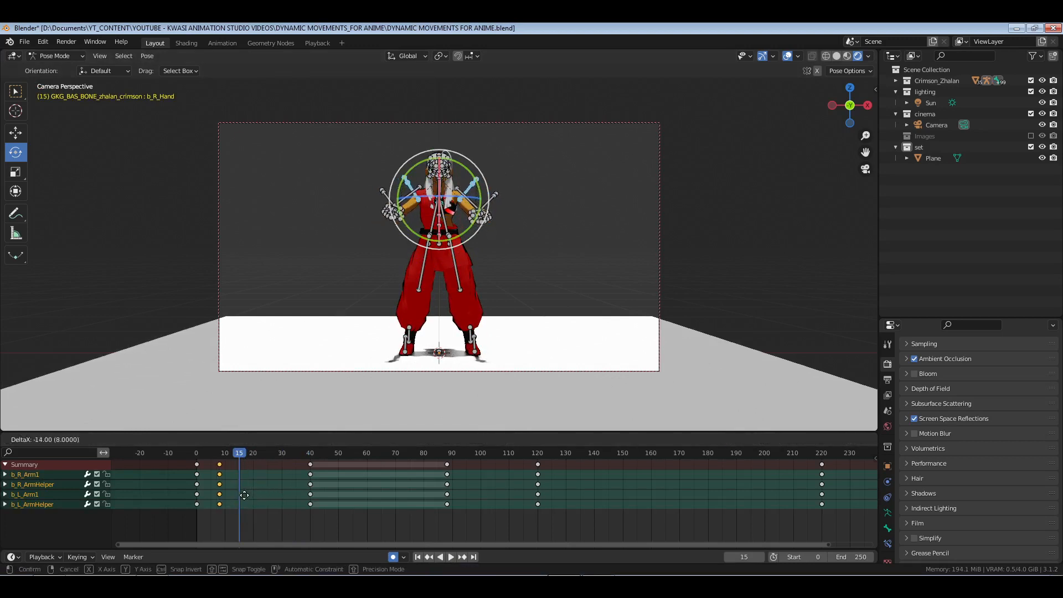
left_click(243, 497)
key("space")
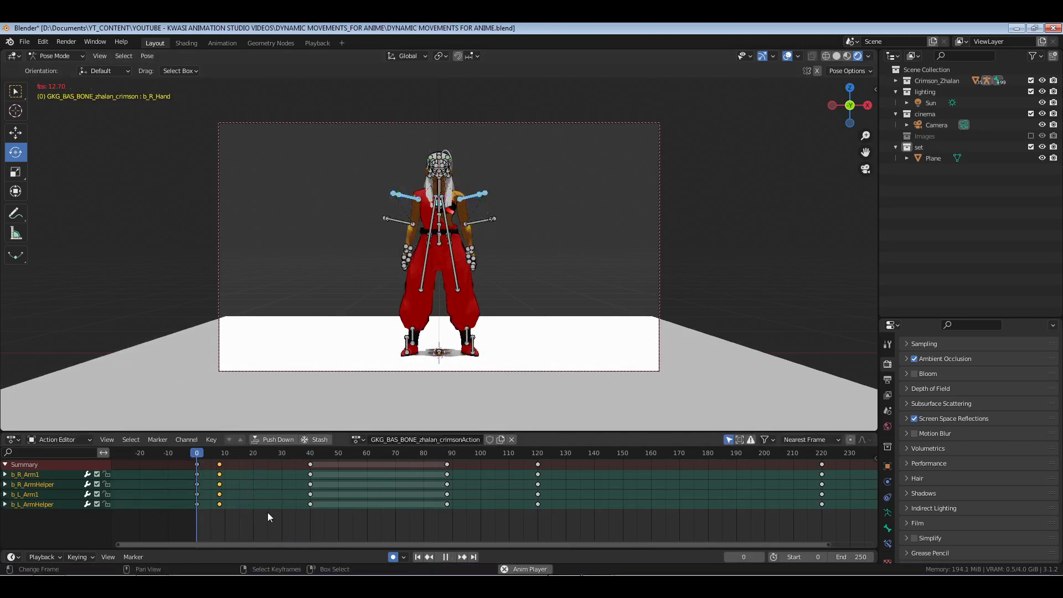
Try to shift the keyframes of all bones between frames 8 and 40 four frames earlier.
mouse_move(268, 513)
left_mouse_down()
mouse_move(248, 513)
mouse_move(261, 513)
left_mouse_up()
key("space")
key("a")
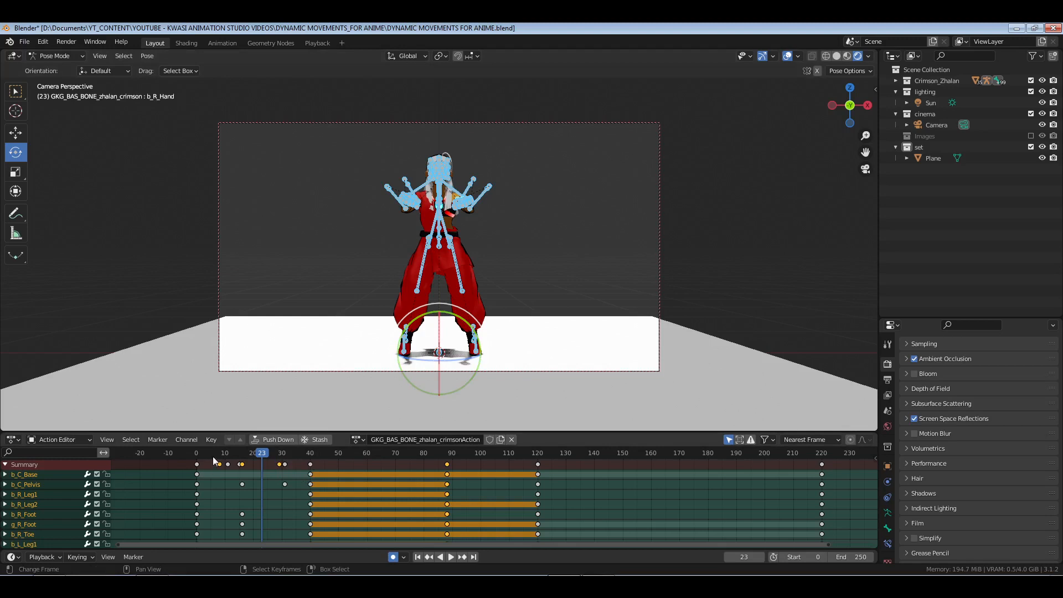
left_click_drag(213, 458, 321, 491)
key("g")
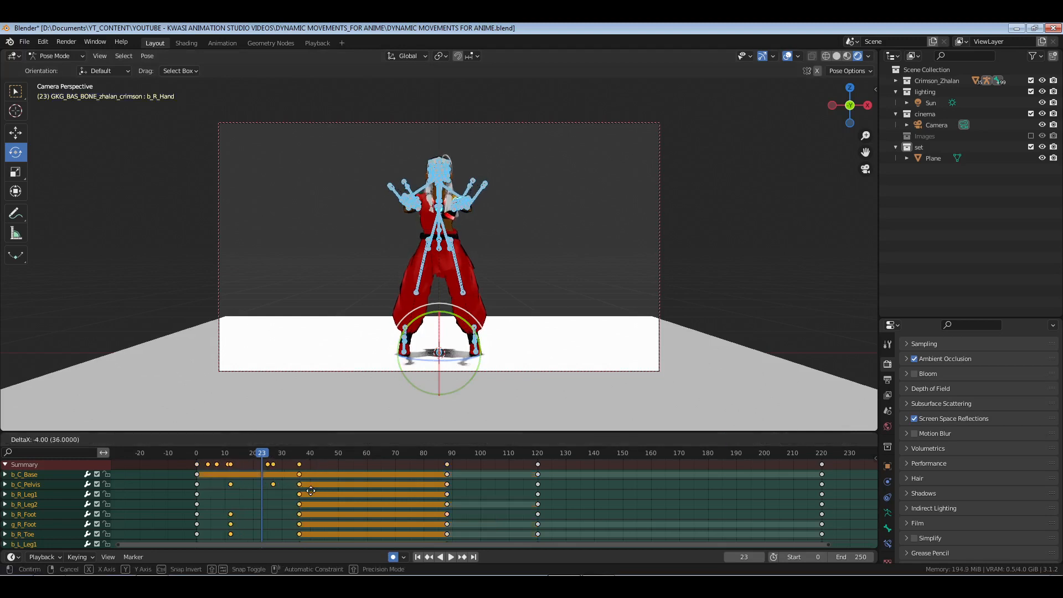
left_click(307, 490)
left_click(187, 485)
key("space")
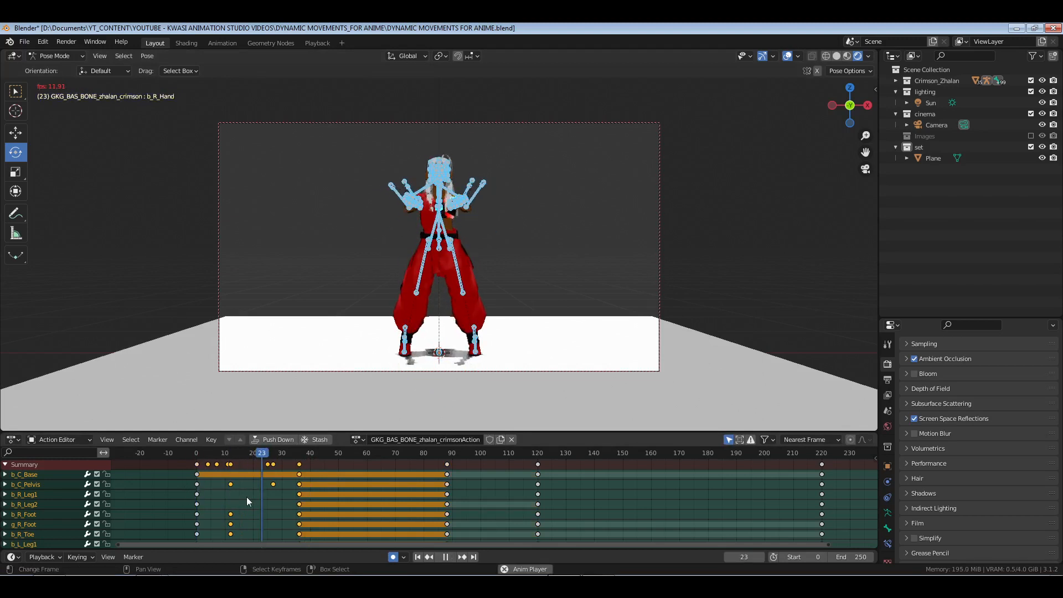
key("space")
left_click(158, 499)
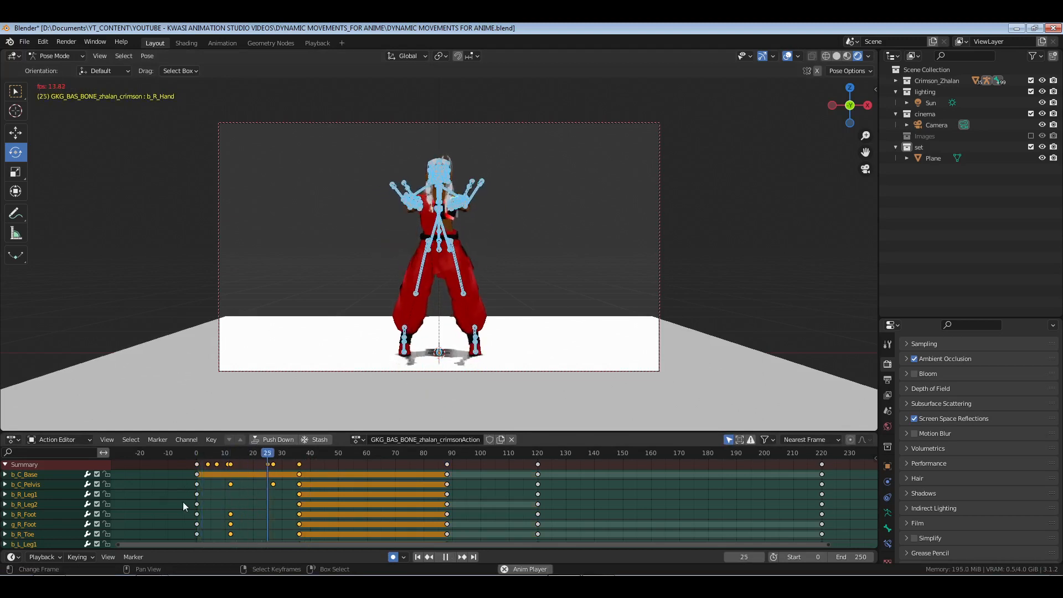
key("space")
key("ctrl+z")
Play the full-body animation past frame 120 and scrub back through the drop into the fighting stance.
key("space")
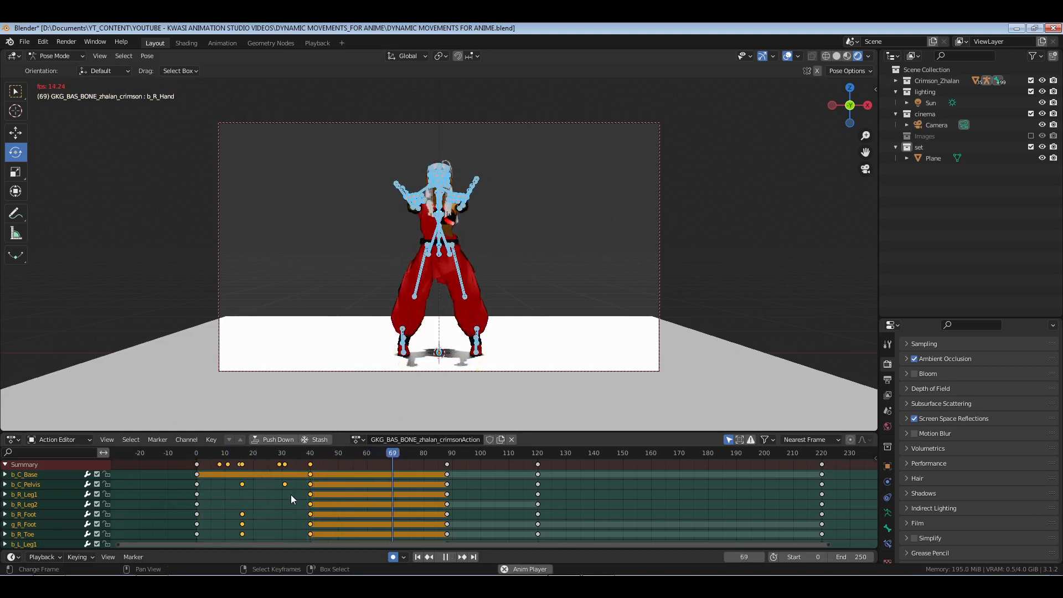
key("space")
key("space")
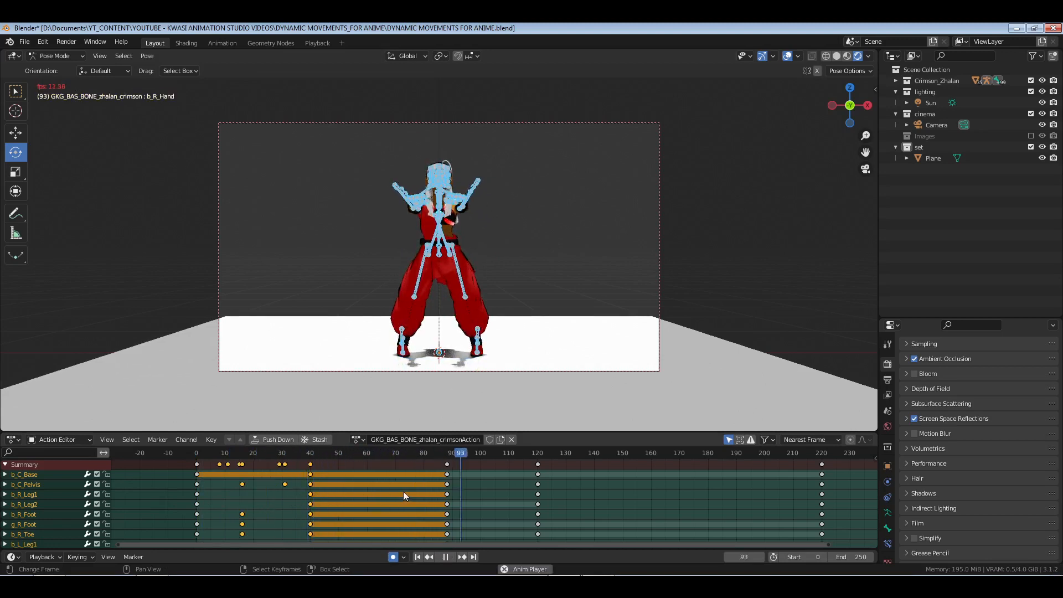
key("space")
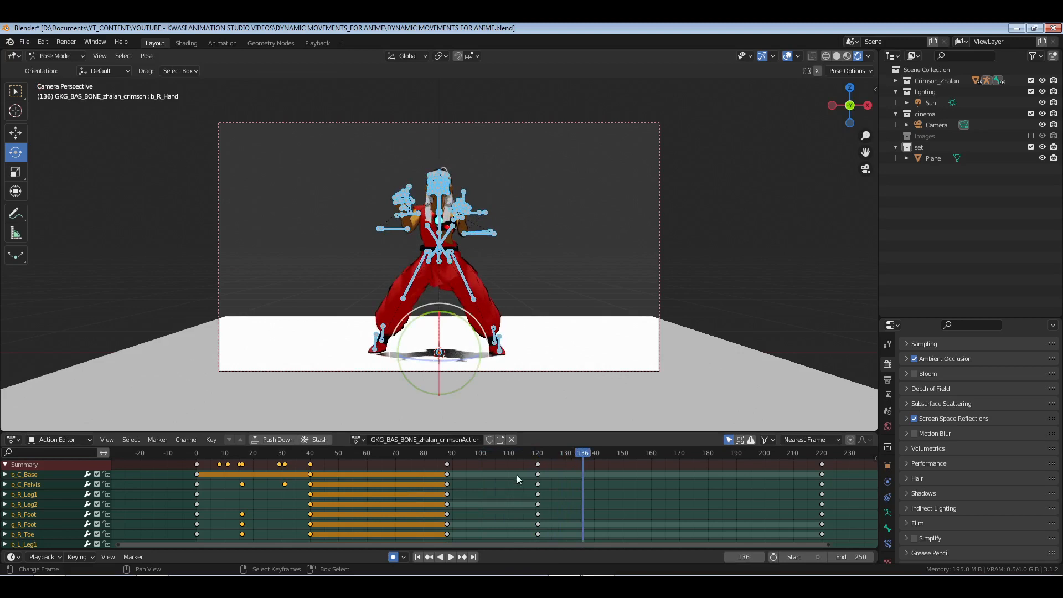
mouse_move(477, 457)
left_mouse_down()
mouse_move(536, 459)
mouse_move(487, 460)
left_mouse_up()
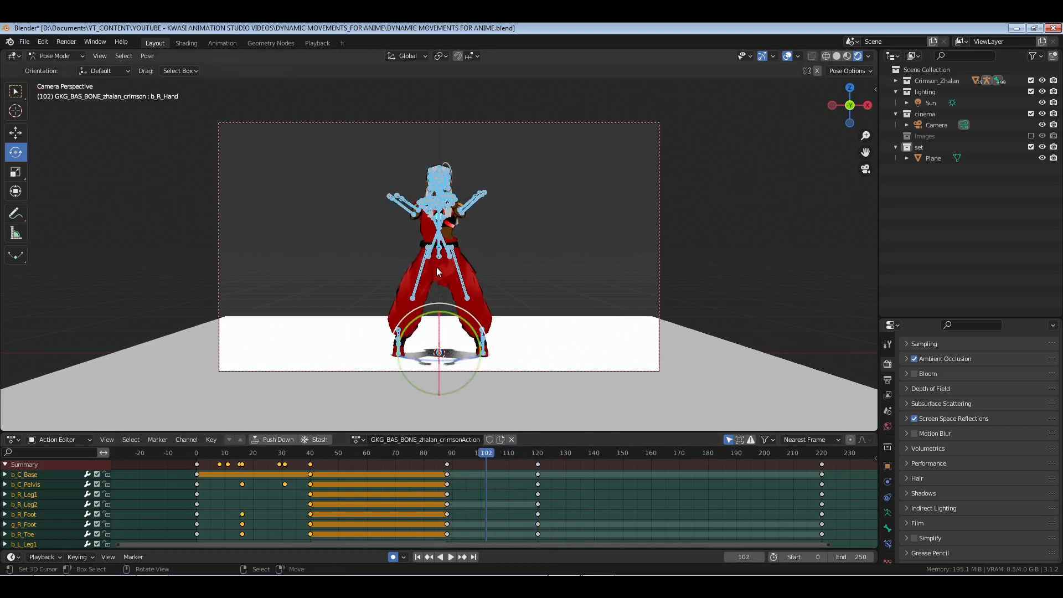
Duplicate the frame 88 keyframes of every bone except the pelvis to frame 100.
mouse_move(443, 453)
left_mouse_down()
mouse_move(510, 452)
mouse_move(447, 462)
left_mouse_up()
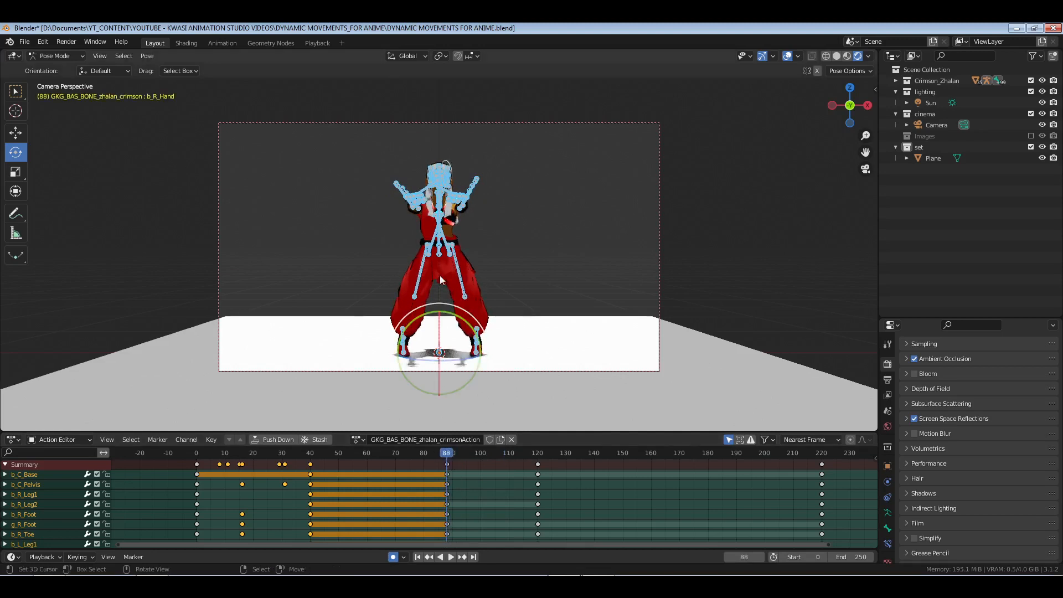
left_click(440, 252)
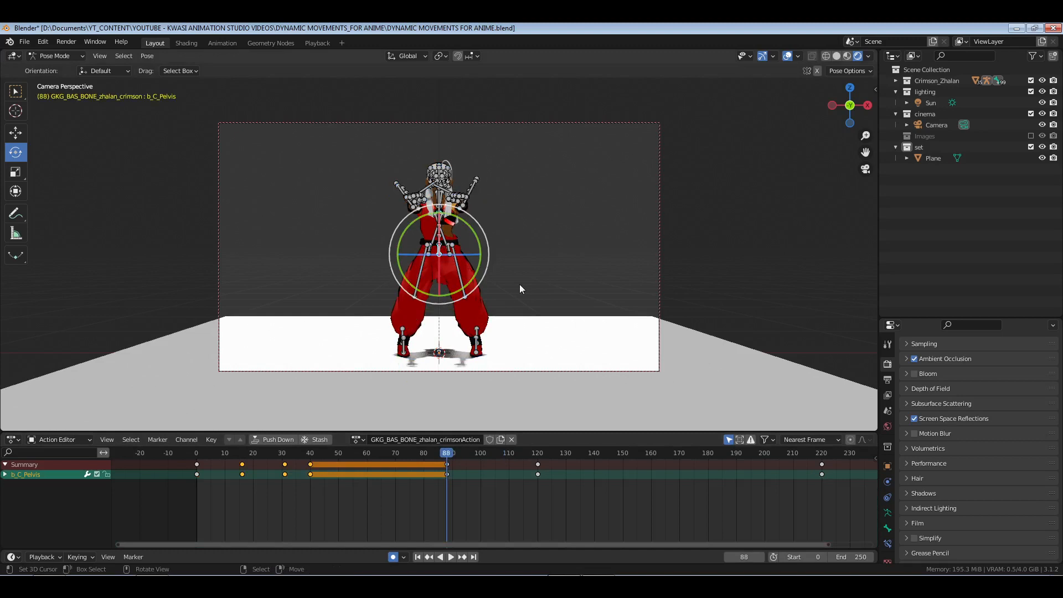
key("a")
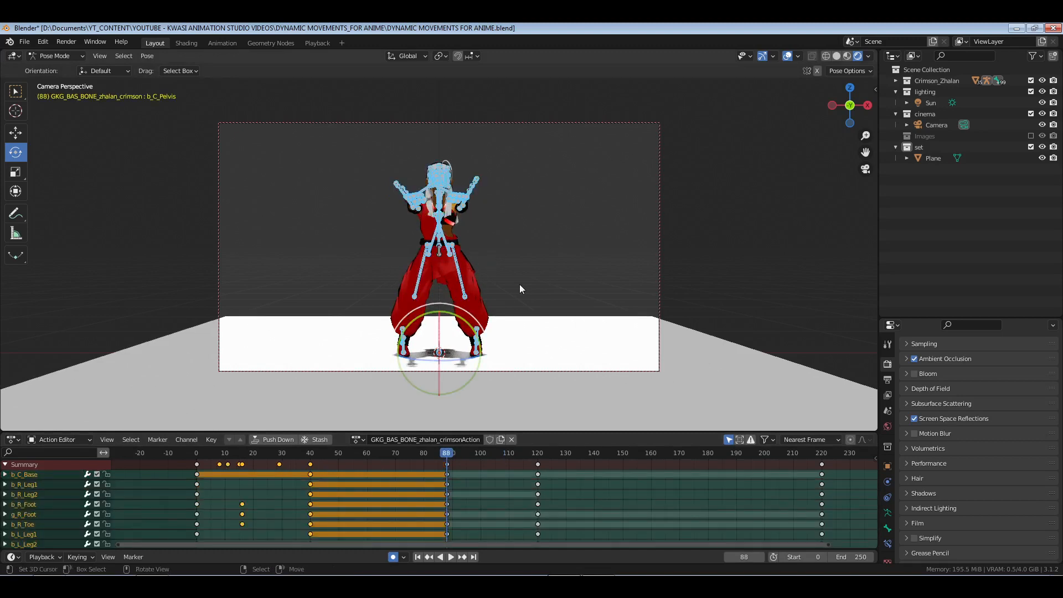
right_click_drag(436, 459, 463, 495)
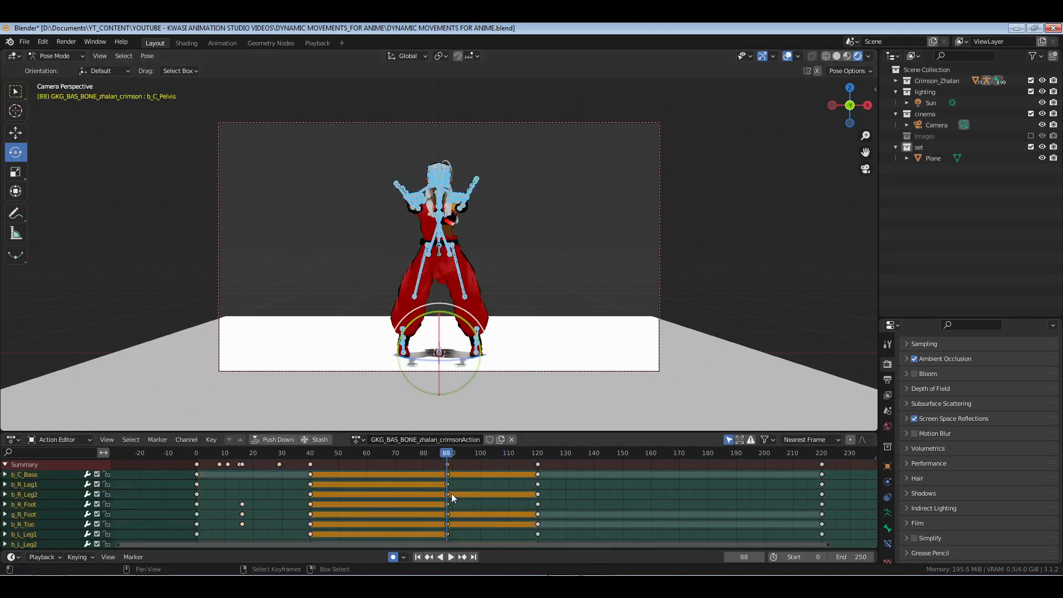
key("g")
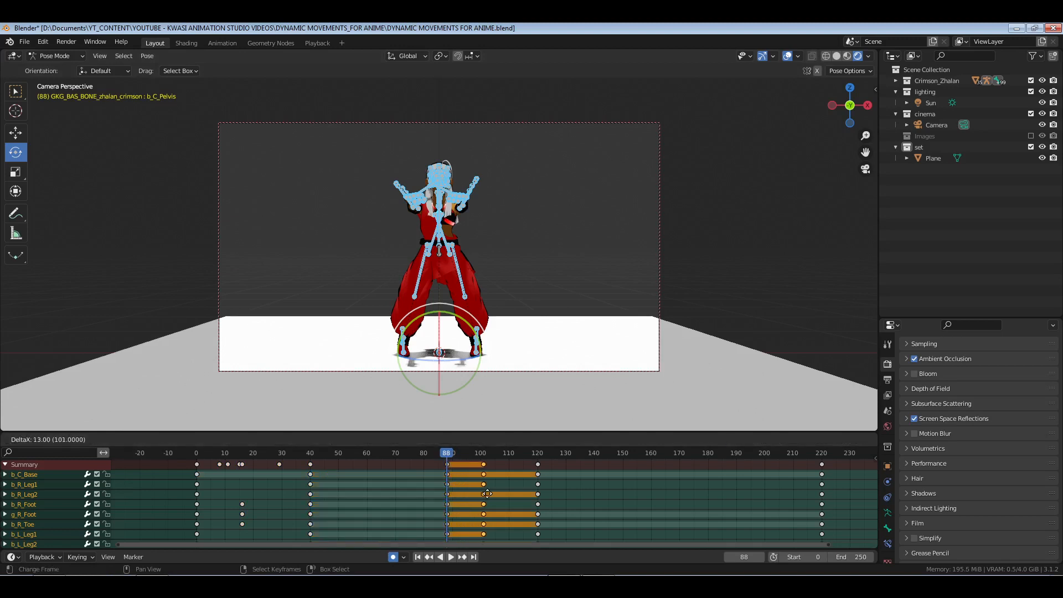
left_click(485, 494)
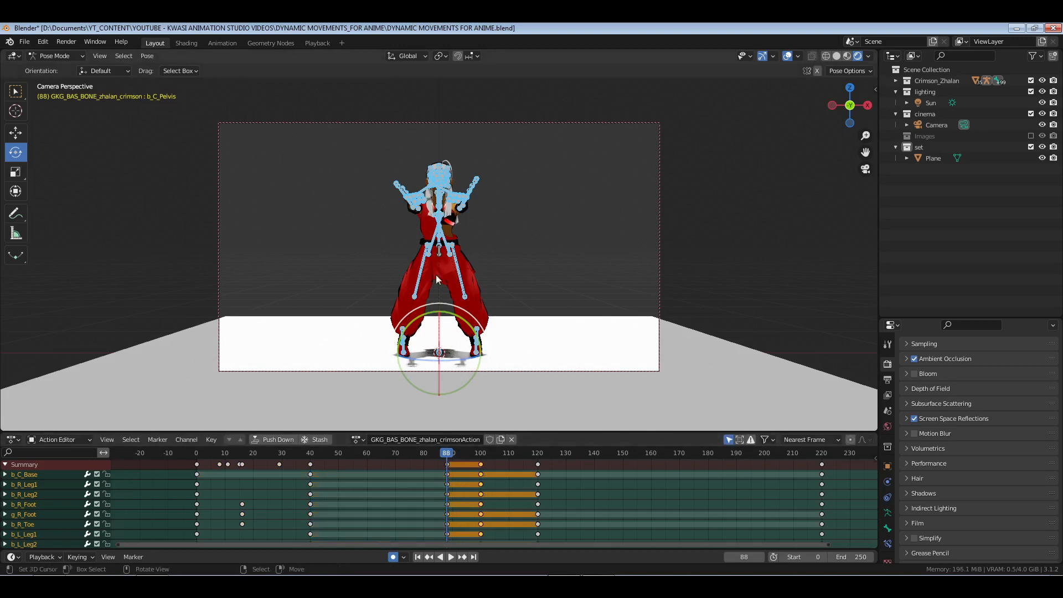
Raise the pelvis bone about 0.02 m along the global Z axis at frame 97.
left_click(438, 254)
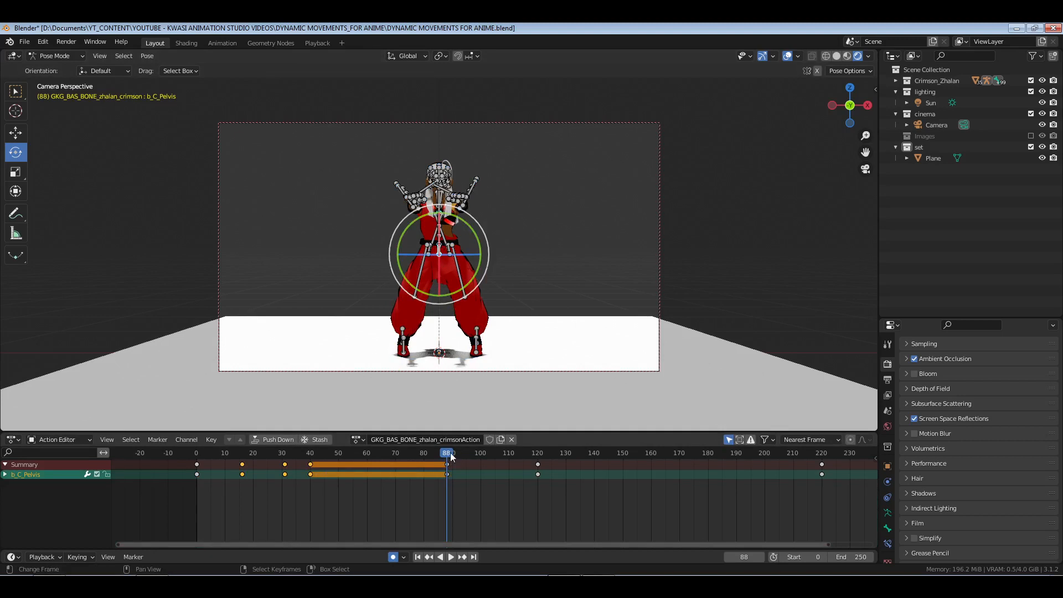
key("space")
key("space")
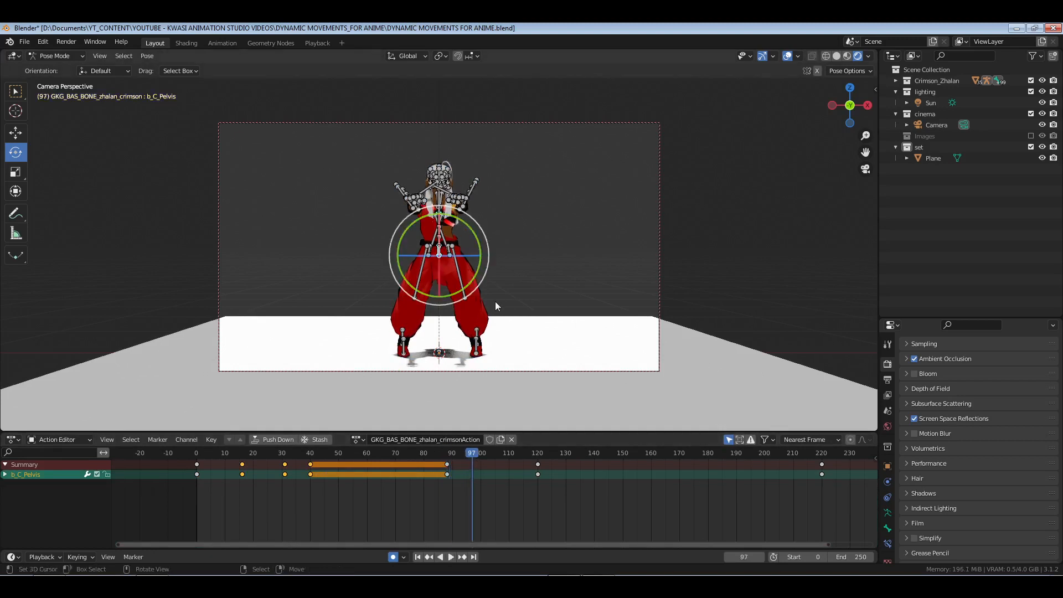
key("g")
key("z")
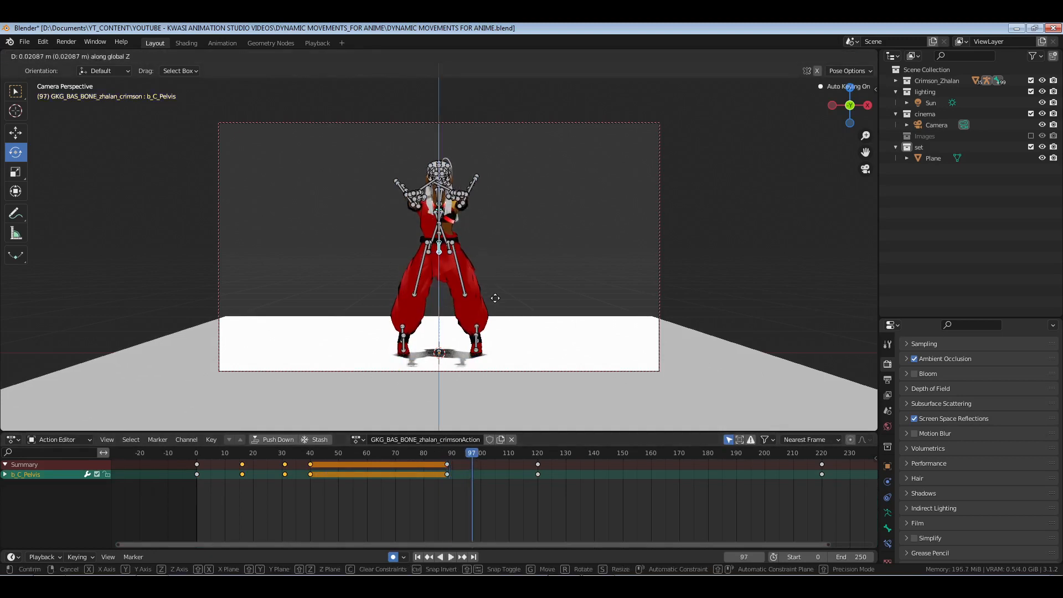
left_click(464, 338)
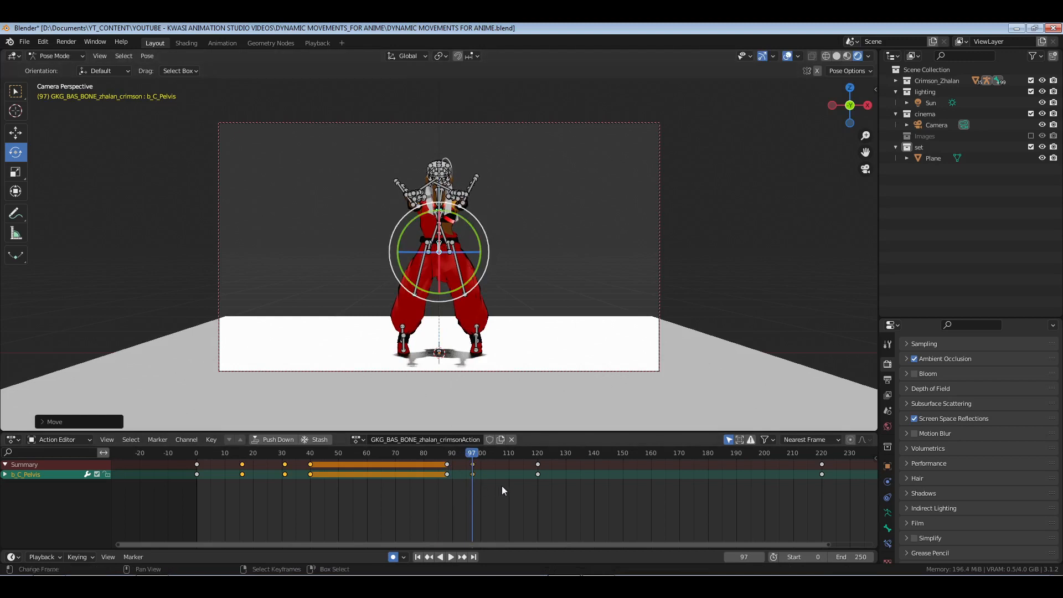
Insert a pelvis keyframe at frame 106 and return to frame 97.
left_click_drag(500, 491, 494, 485)
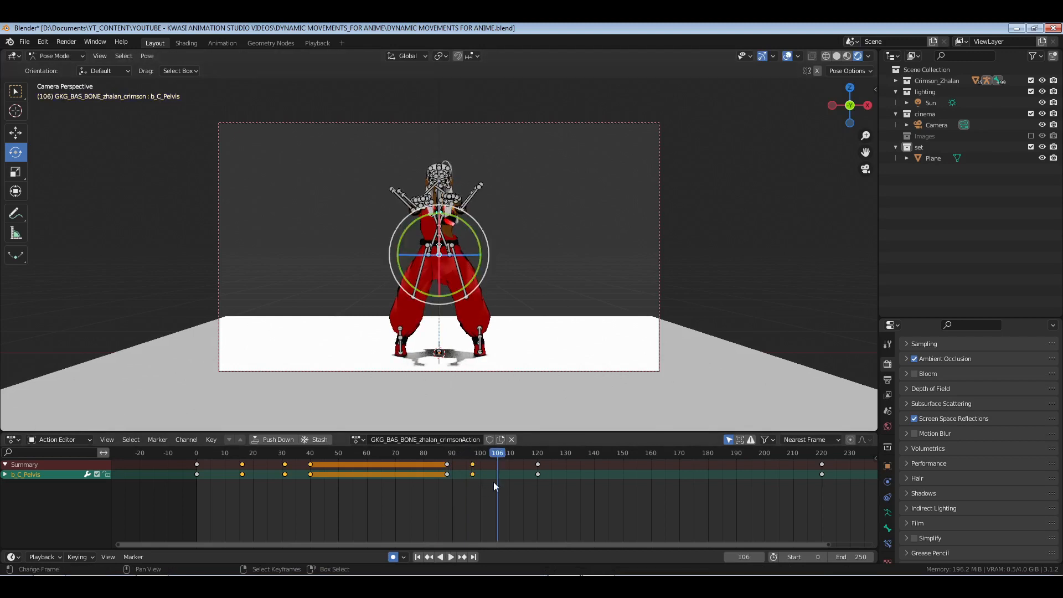
key("i")
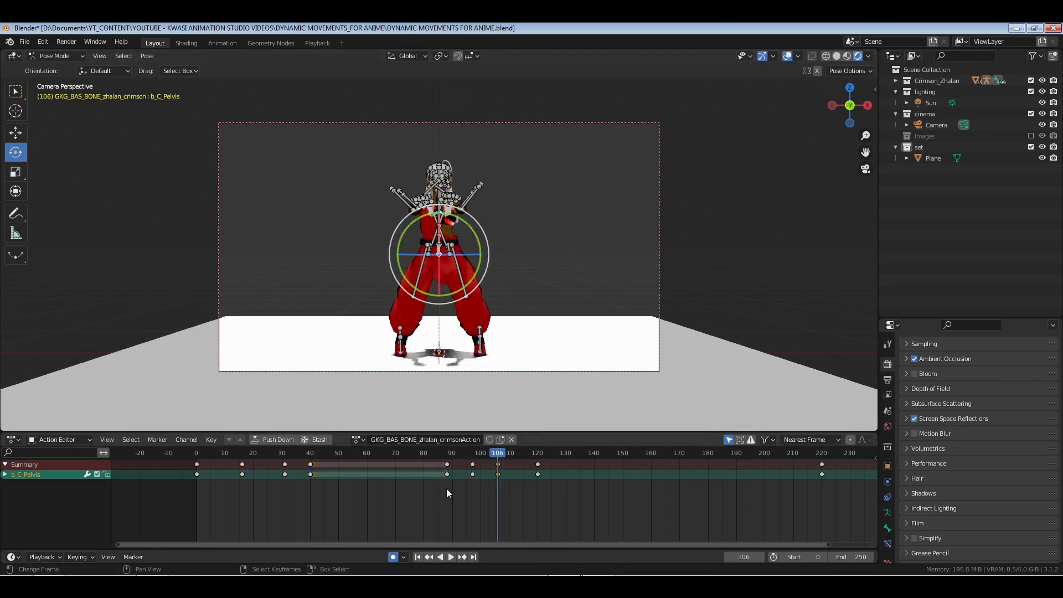
left_click_drag(497, 481, 473, 490)
key("space")
key("space")
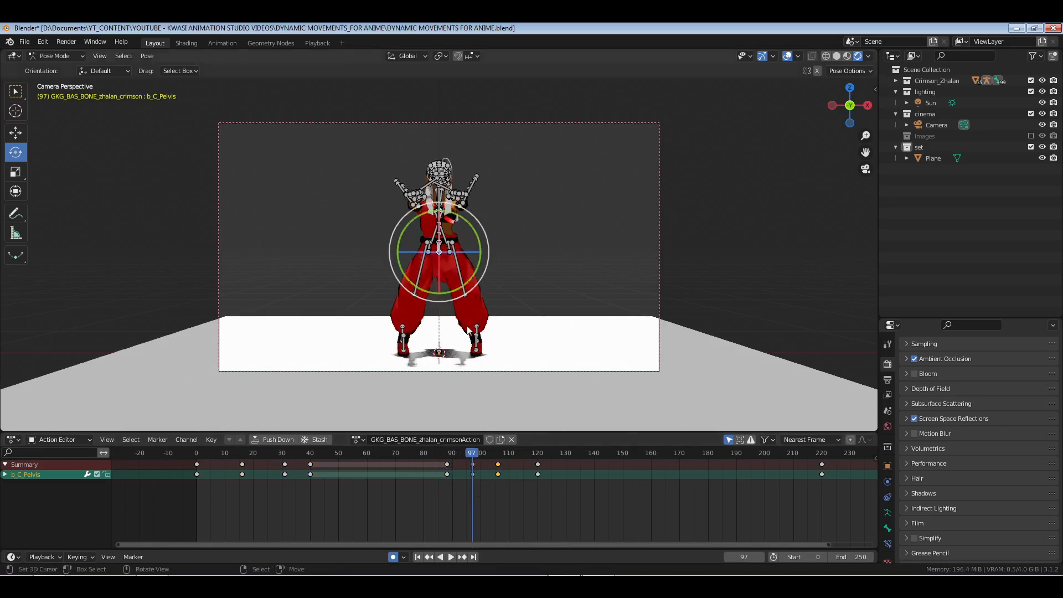
Switch the transform orientation to Local and rotate both foot bones slightly at frame 97.
middle_click_drag(515, 314, 470, 332)
left_click(460, 362)
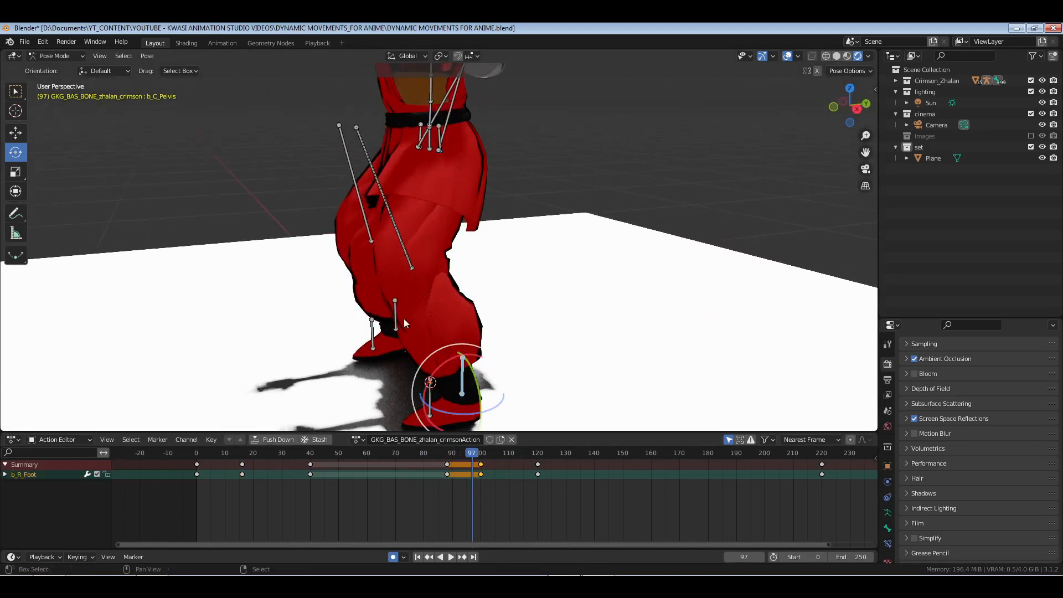
left_click_drag(395, 295, 410, 313)
scroll(411, 311, "down", 3)
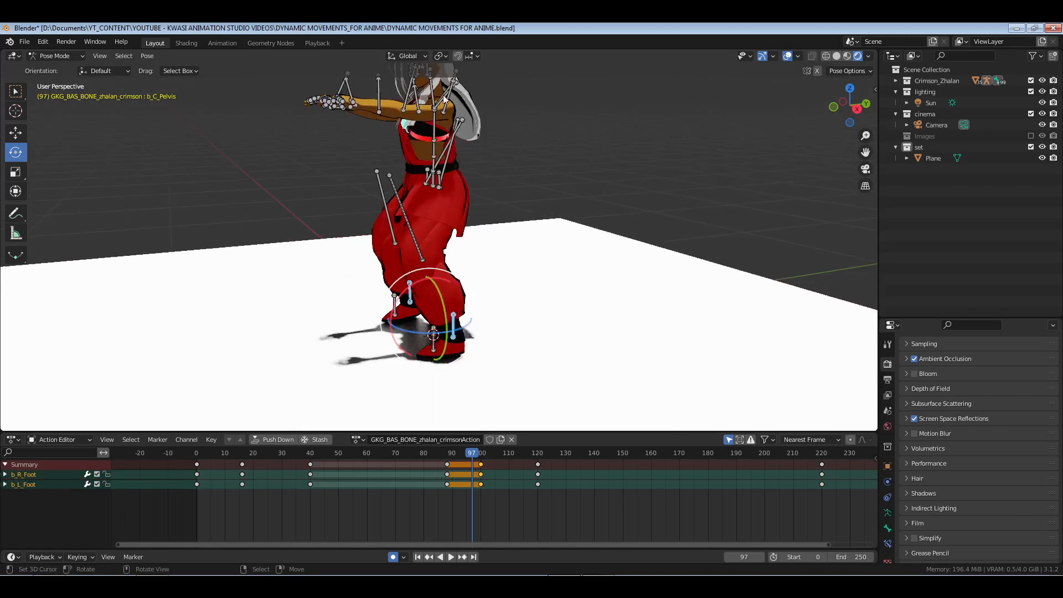
left_click(407, 57)
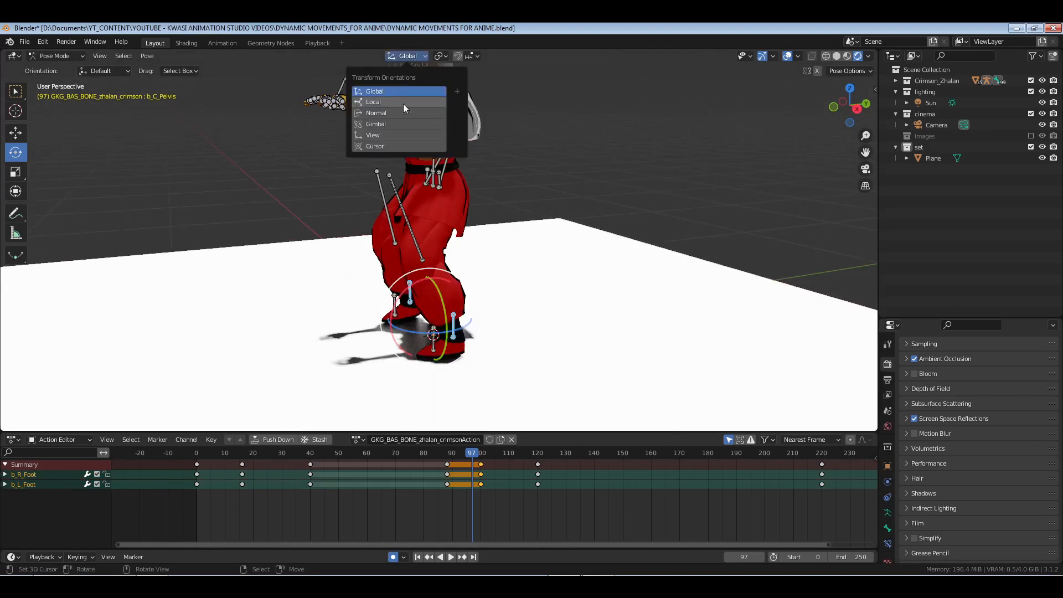
left_click(403, 104)
middle_click_drag(530, 282, 492, 247)
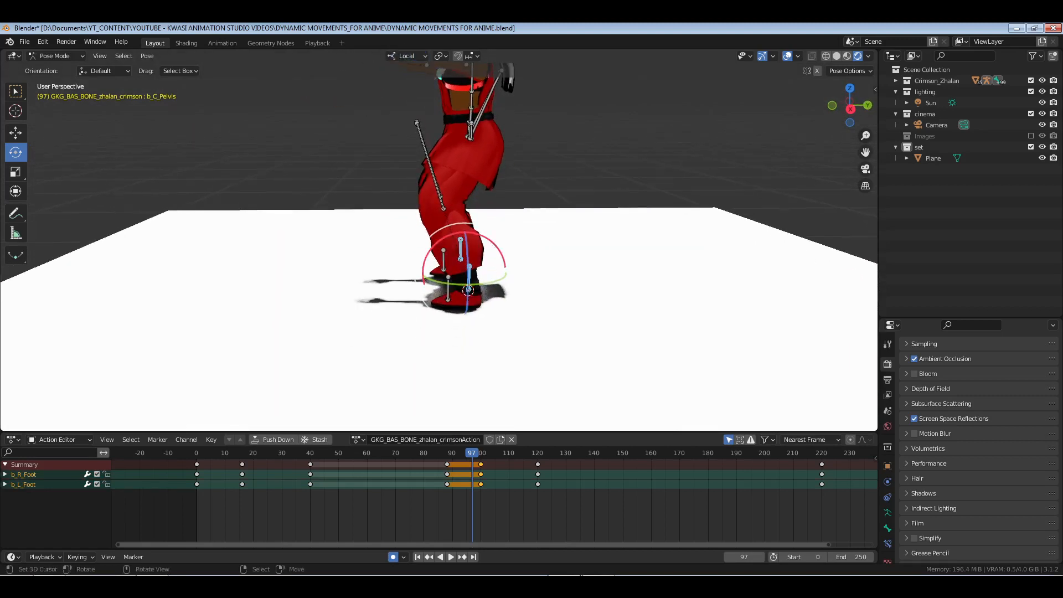
key("r")
left_click(488, 241)
Rotate both Leg1 thigh bones at frame 97 in the right orthographic view and delete their frame 100 keyframes.
left_click(437, 152)
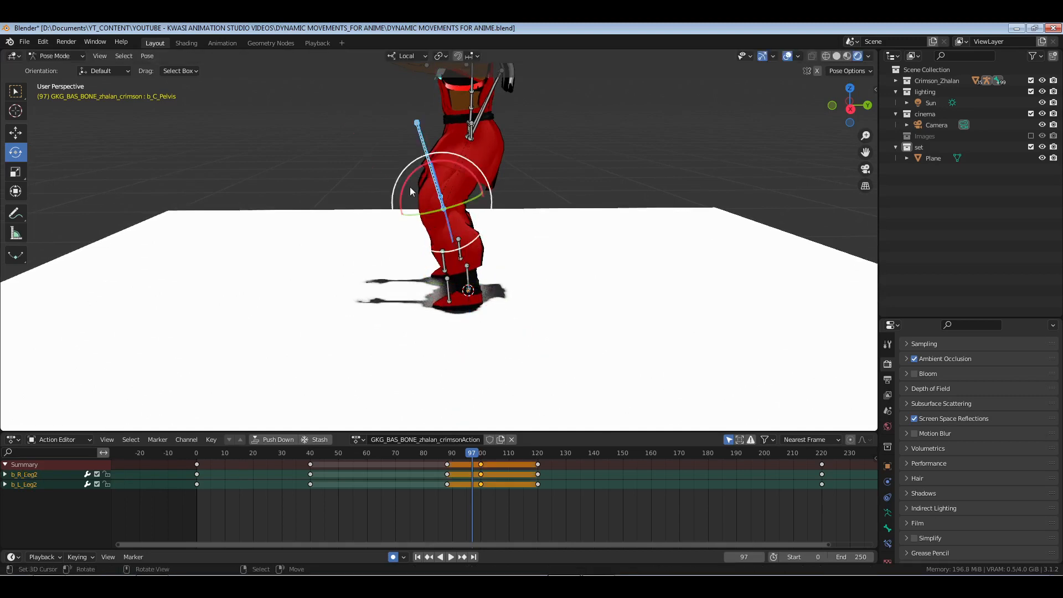
left_click(484, 97)
key("KP_3")
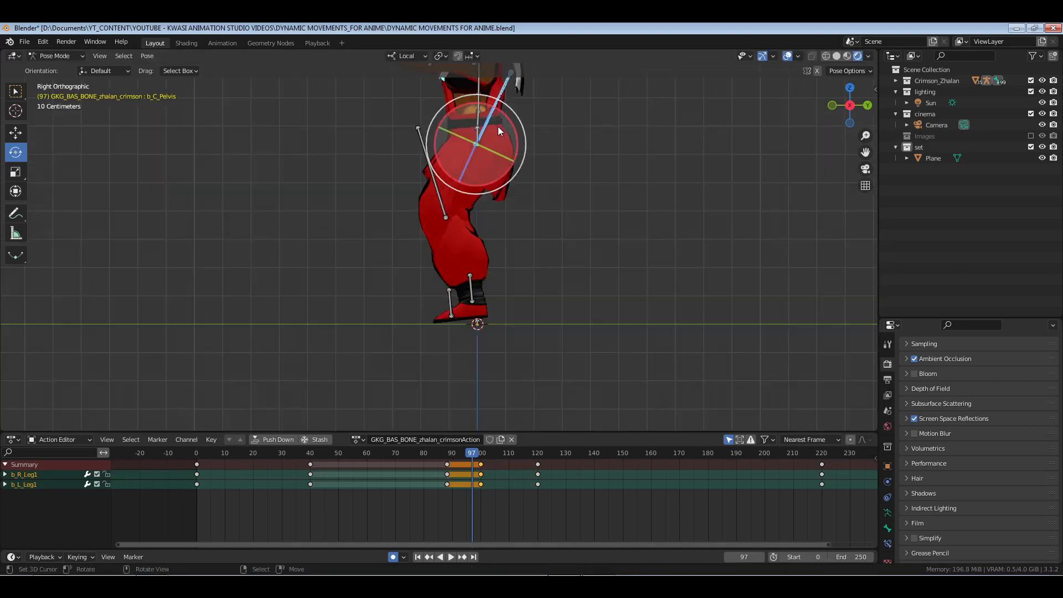
middle_click_drag(513, 199, 538, 149, "shift")
left_click_drag(537, 125, 531, 167)
key("x")
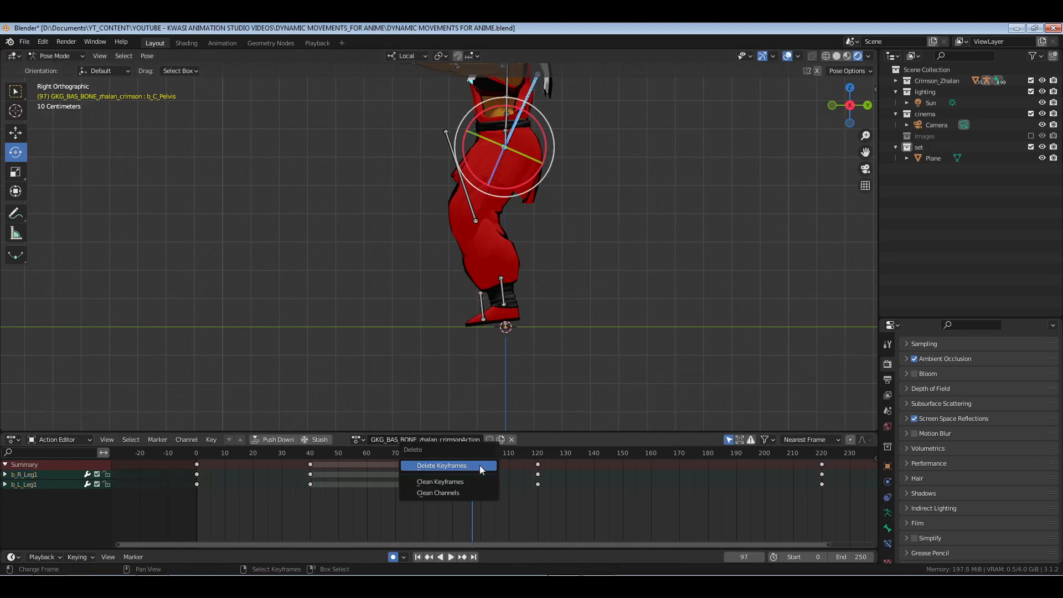
left_click(479, 465)
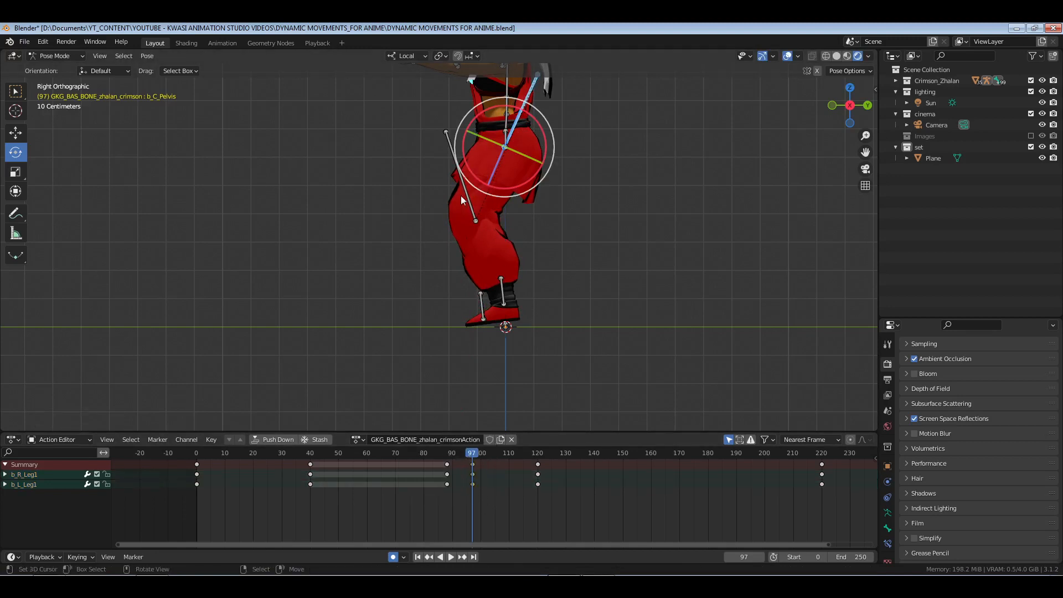
Rotate both lower-leg, foot and toe bones at frame 97 so the heels lift while the toes stay down.
left_click(481, 224)
left_click_drag(496, 184, 514, 213)
left_click(500, 291)
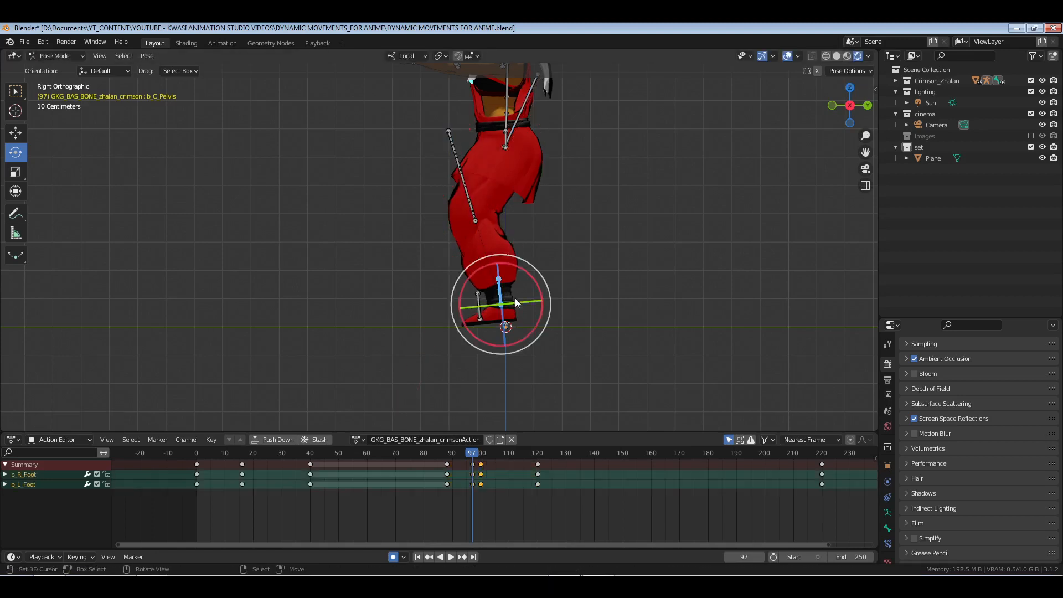
left_click_drag(521, 268, 516, 266)
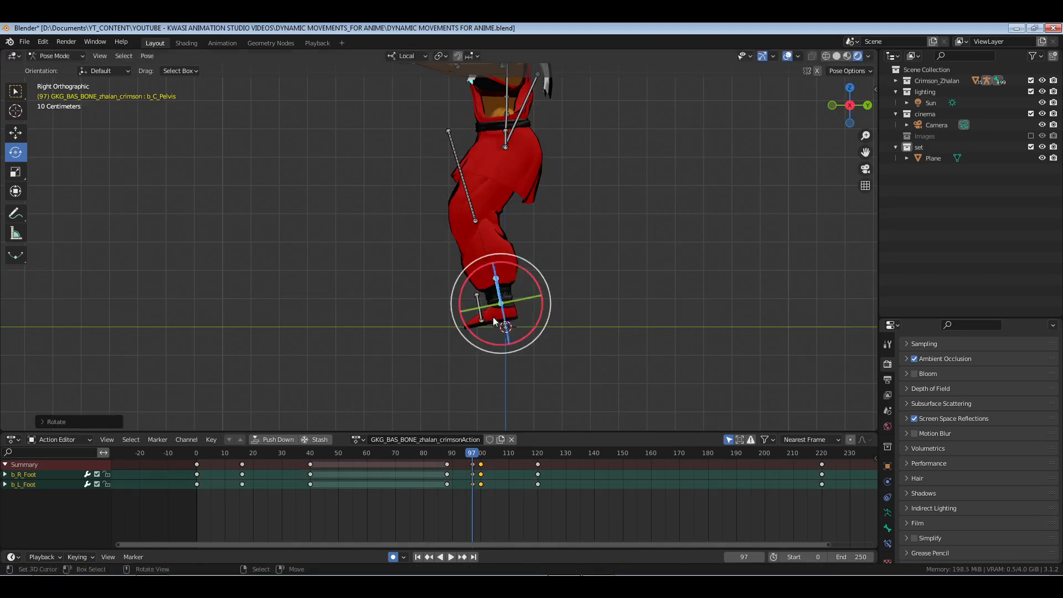
left_click_drag(493, 320, 511, 300)
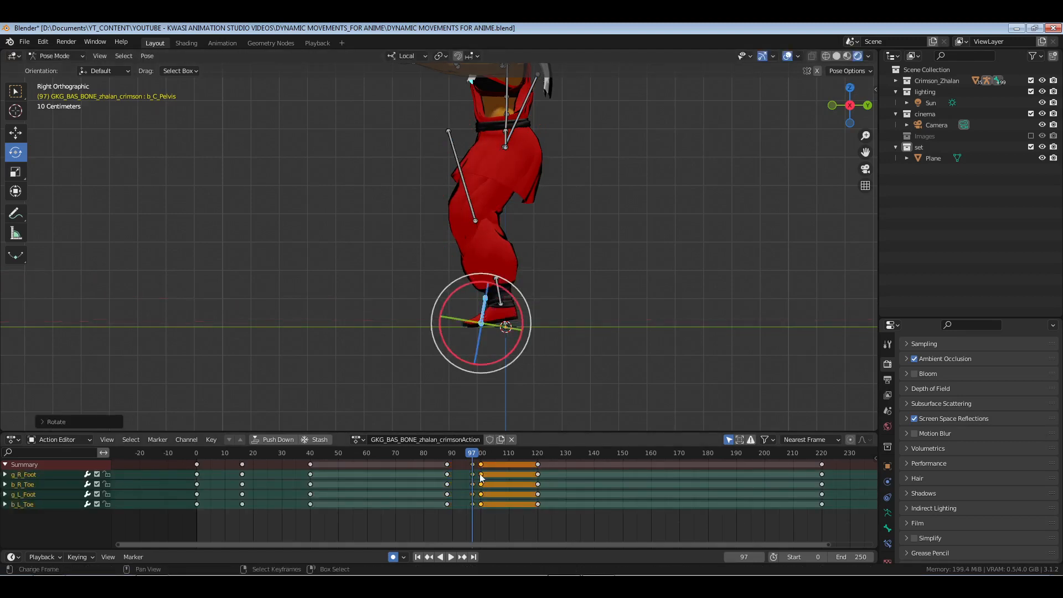
Rotate both Leg2 lower-leg bones and both Leg1 thigh bones slightly at frame 97 and scrub nearby frames to check the knee bend.
key("space")
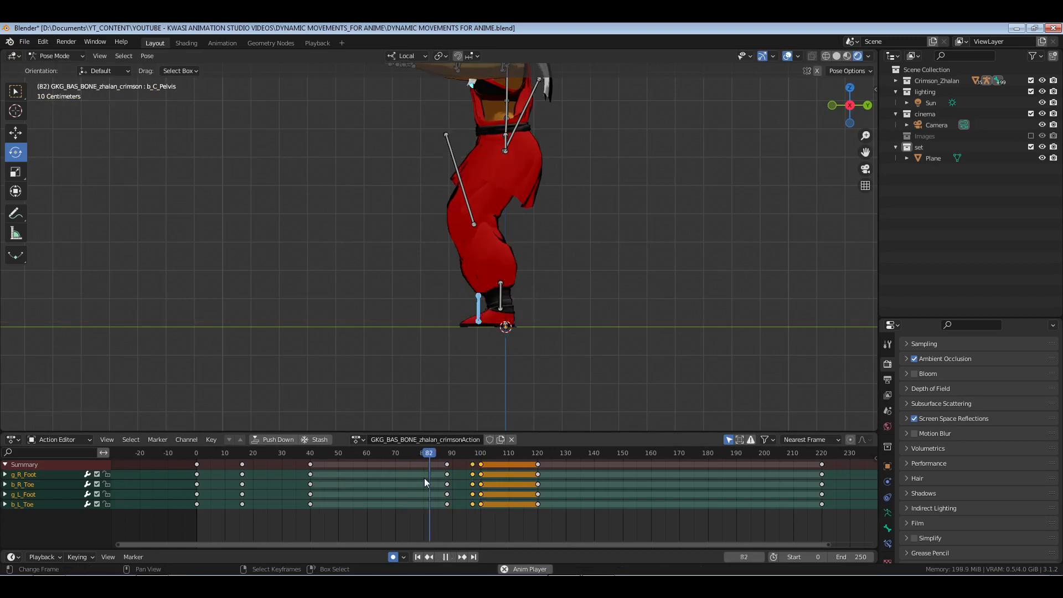
left_click_drag(424, 477, 474, 487)
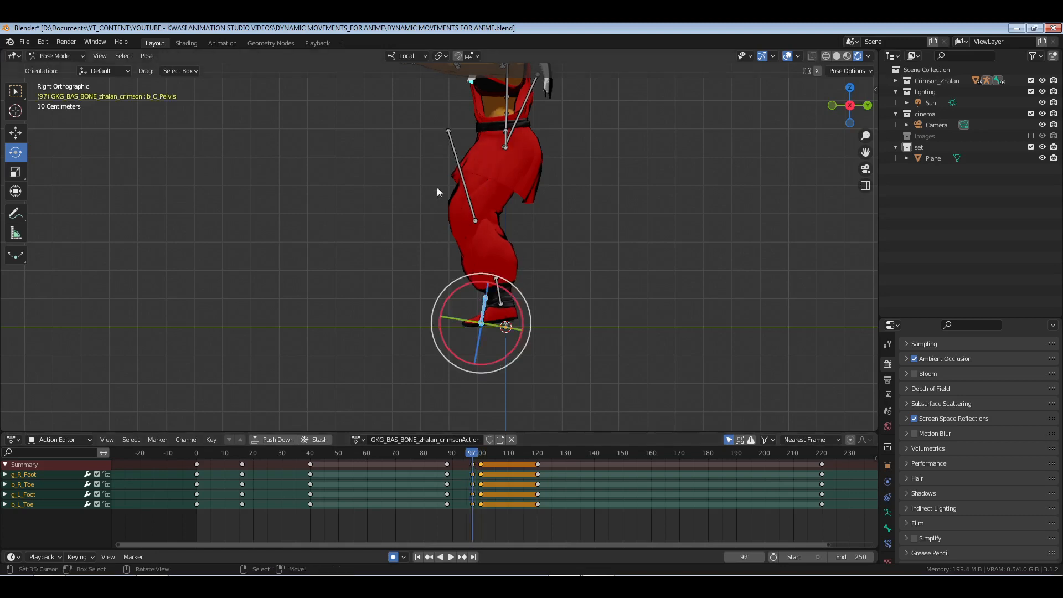
left_click(483, 188)
left_click_drag(498, 187, 504, 183)
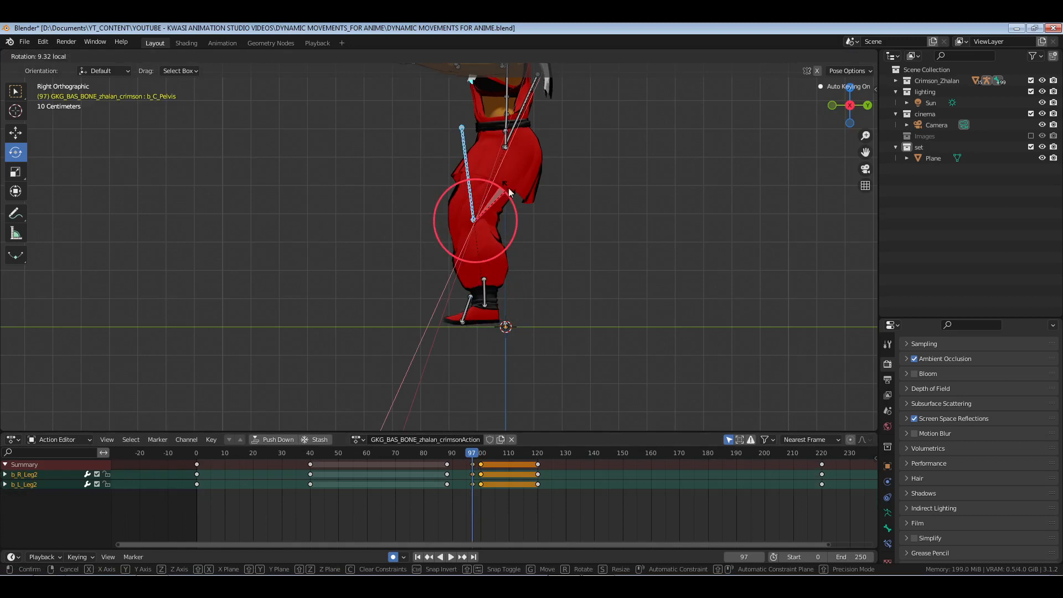
left_click(525, 99)
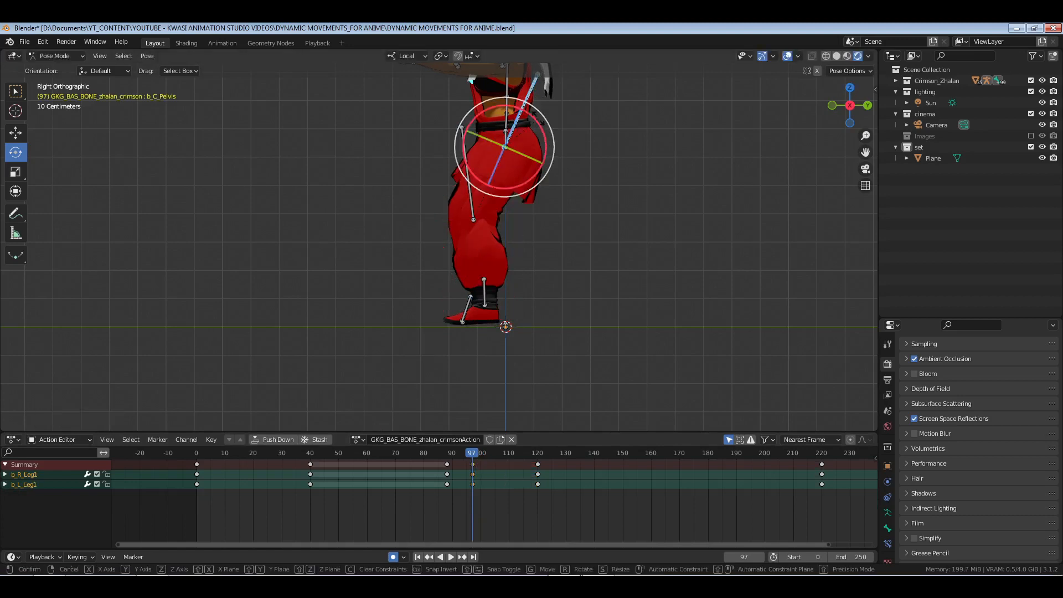
left_click_drag(538, 120, 535, 118)
key("space")
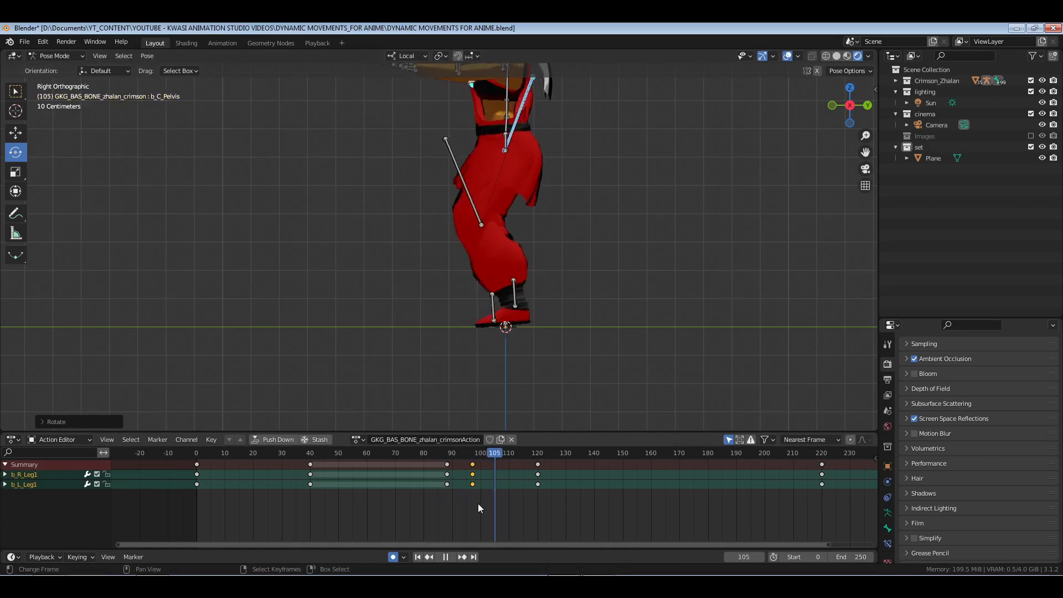
left_click_drag(478, 504, 473, 503)
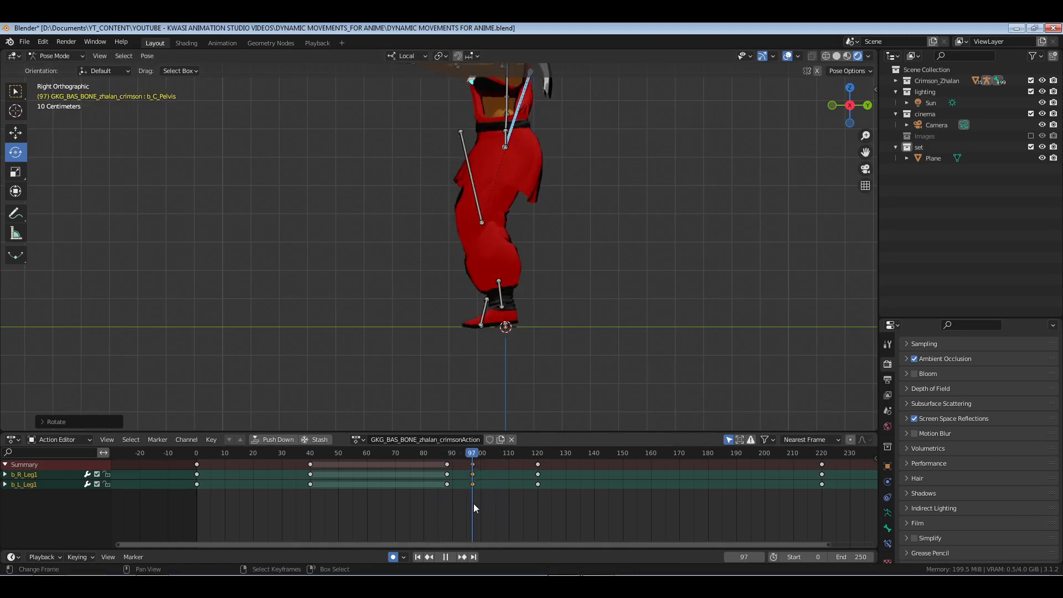
key("space")
Delete the frame 100 keyframes of both Leg2 and b_Foot bones and play back the motion.
left_click(477, 204)
left_click_drag(512, 306, 470, 320)
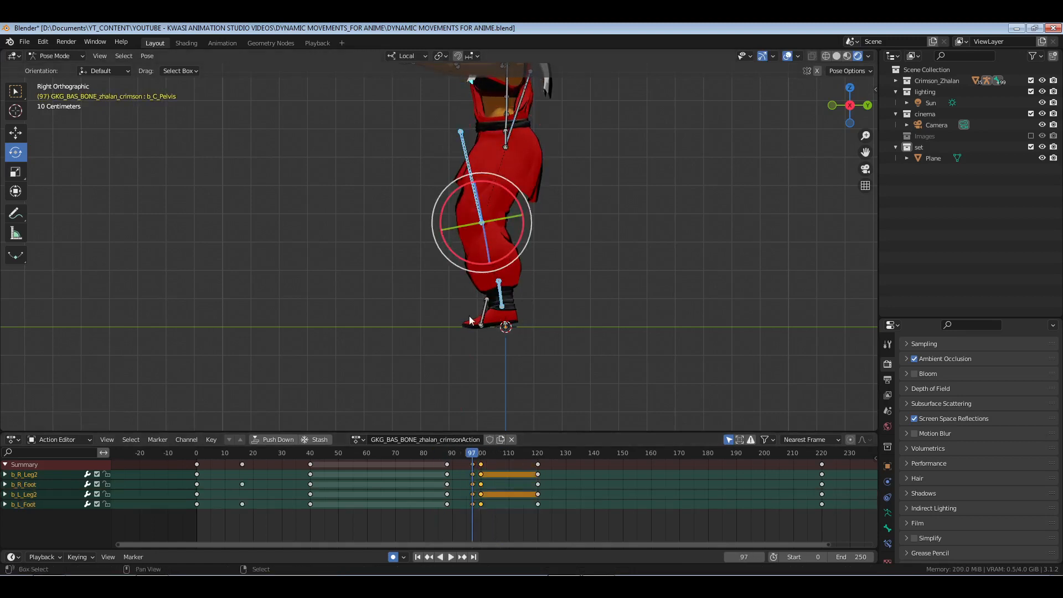
left_click(481, 464)
key("x")
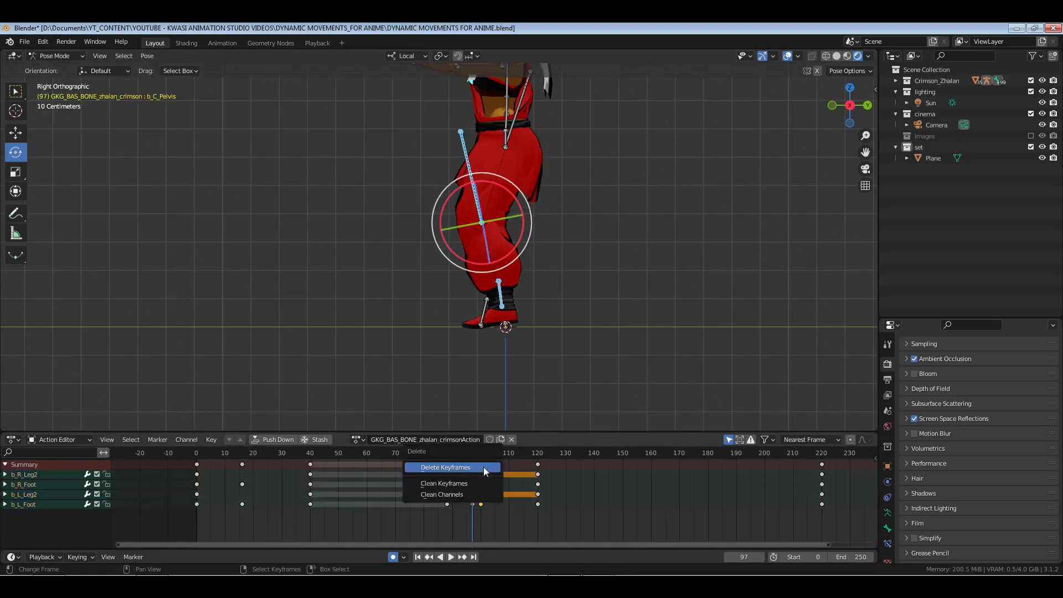
left_click(483, 467)
key("ctrl+shift+space")
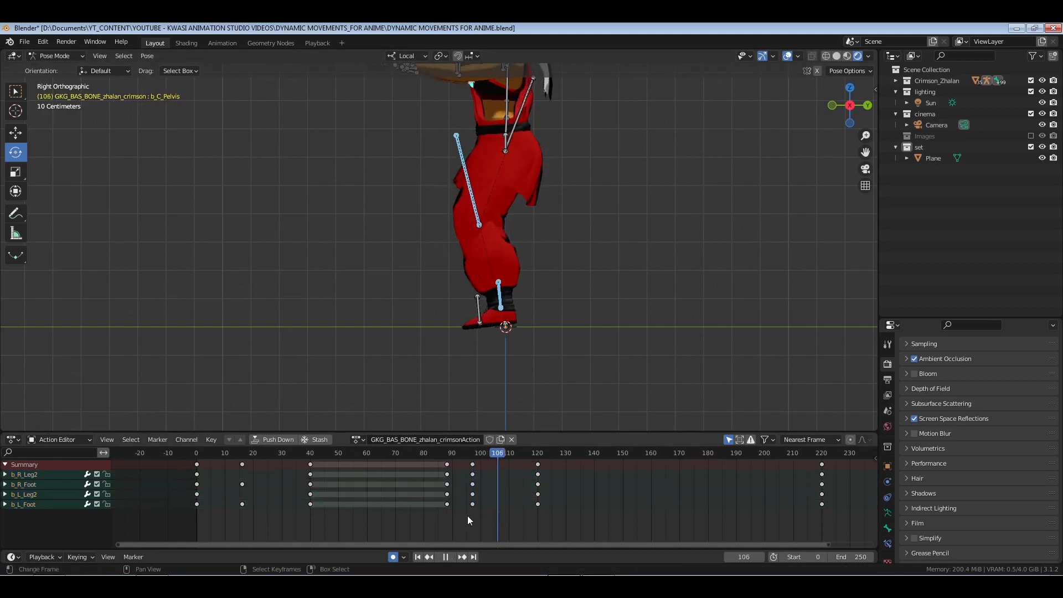
key("space")
Add the g_Foot and toe bones of both legs to the selection and delete their frame 100 keyframes.
left_click_drag(489, 330, 487, 332)
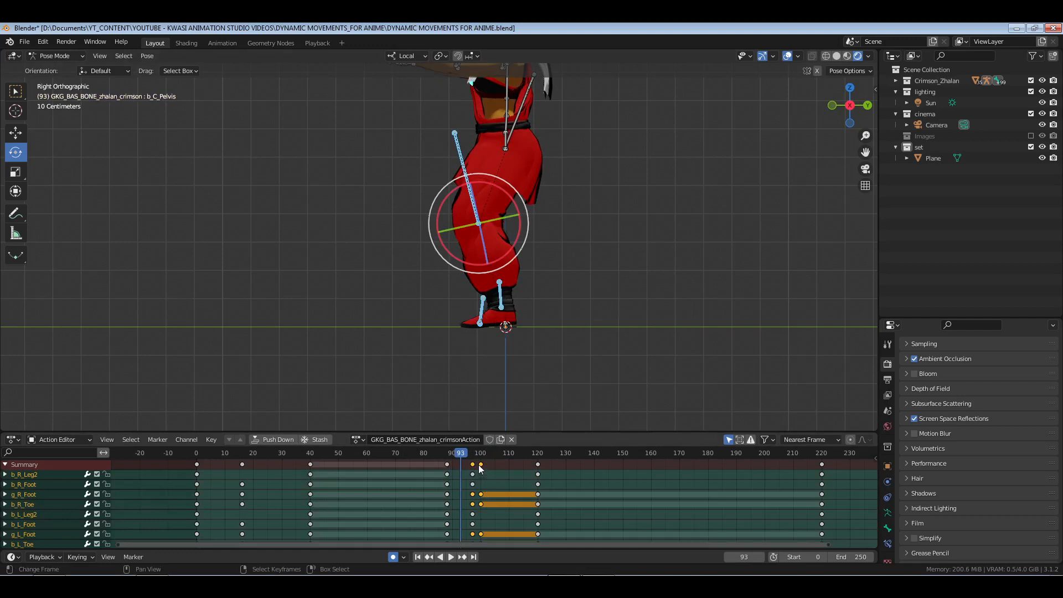
left_click(474, 456)
left_click(487, 470)
key("x")
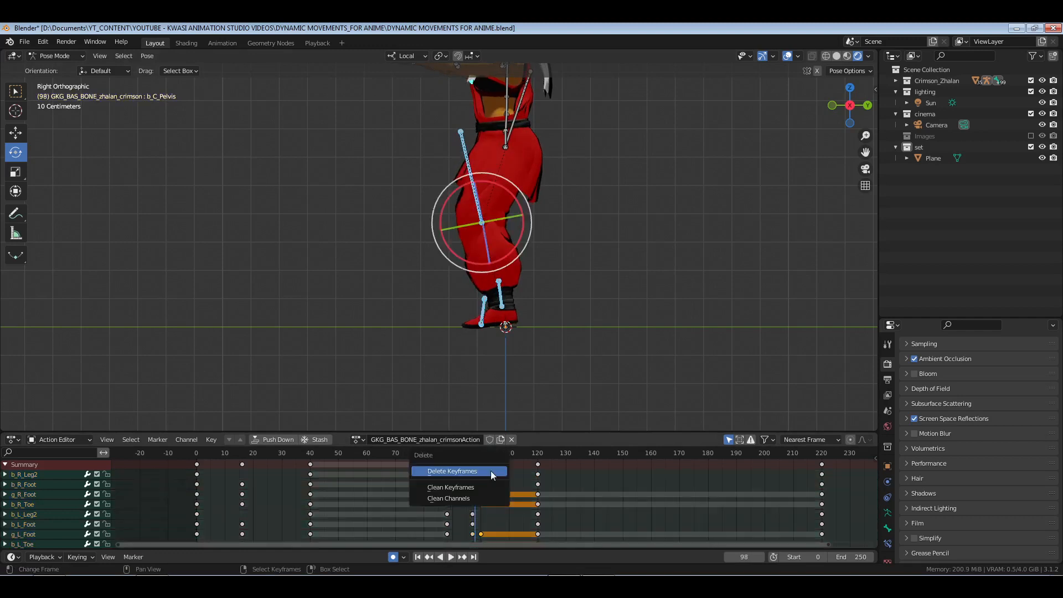
left_click(490, 471)
key("space")
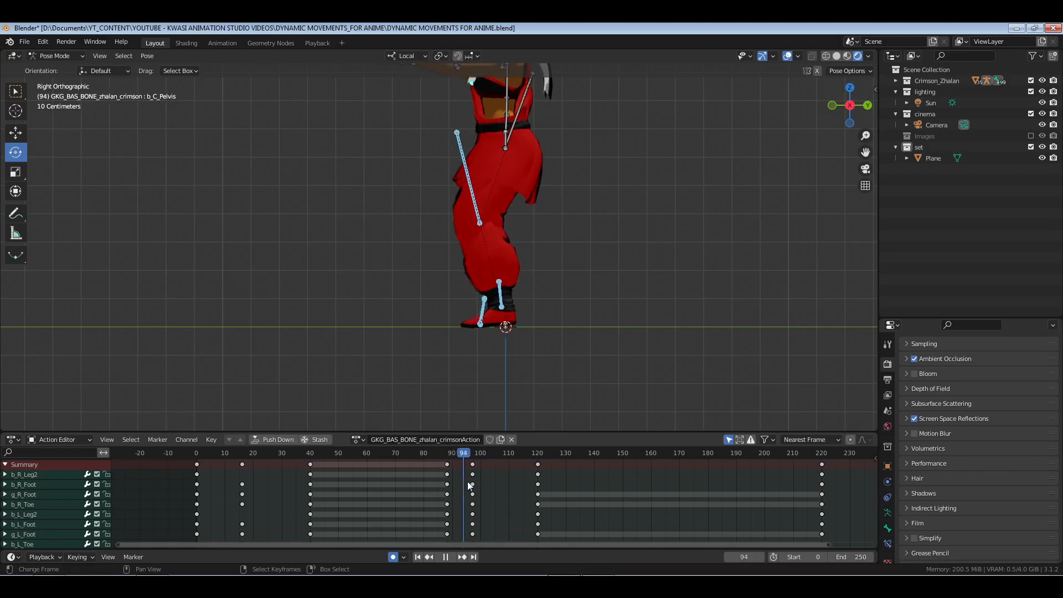
Try to move the pelvis bone along its local Y axis at frame 106 and return to frame 97.
middle_click_drag(413, 133, 495, 165)
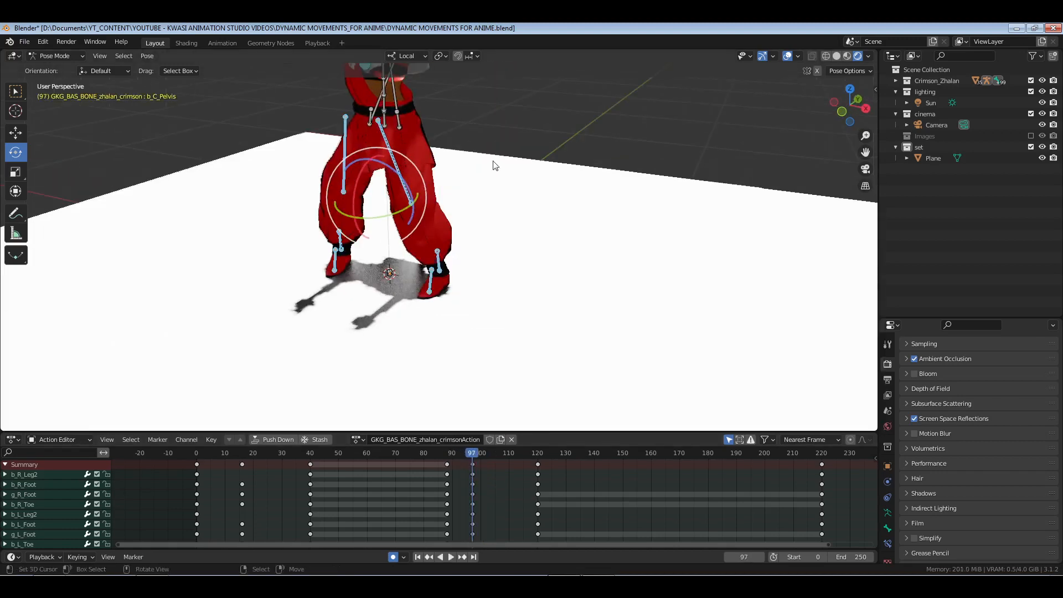
right_click(384, 119)
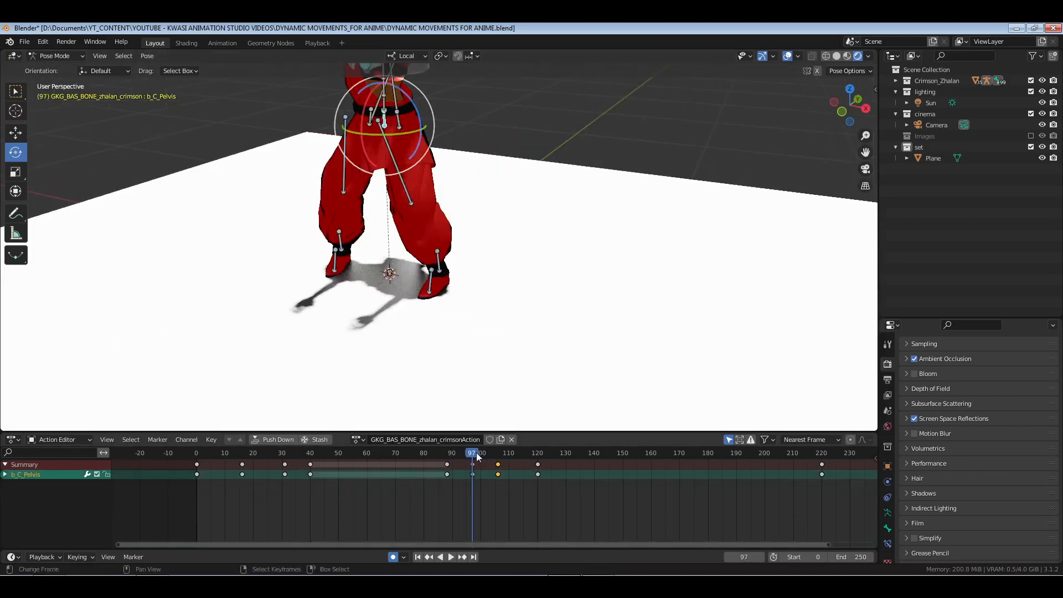
left_click_drag(478, 454, 500, 455)
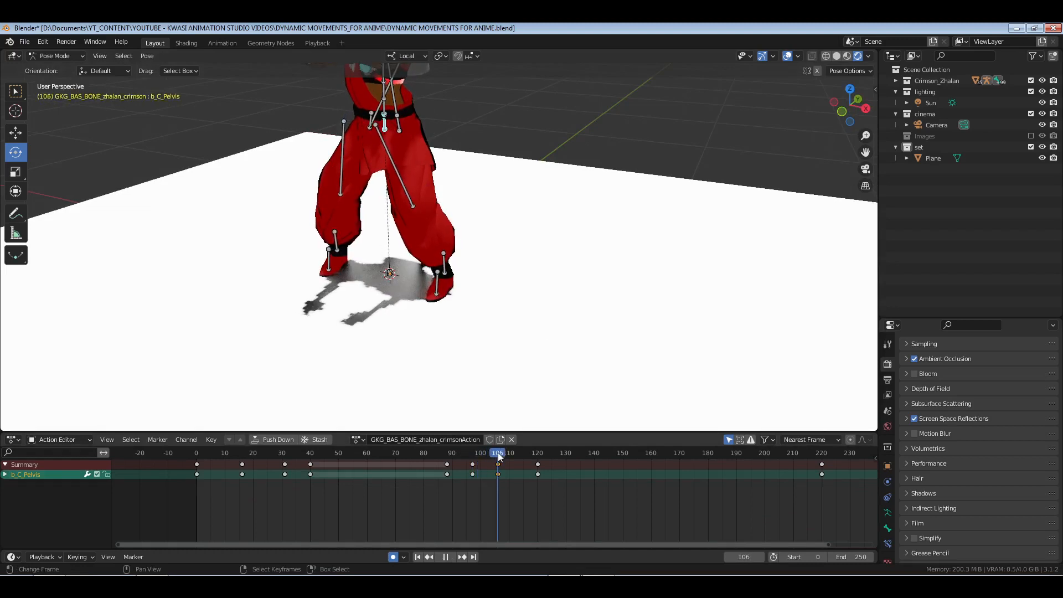
key("g")
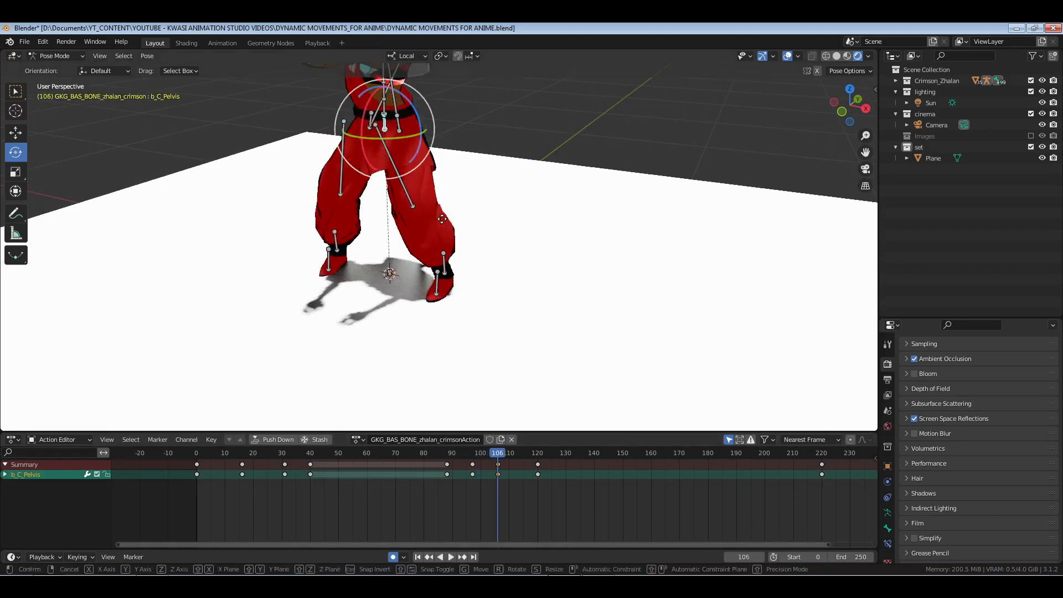
key("z")
key("z")
key("y")
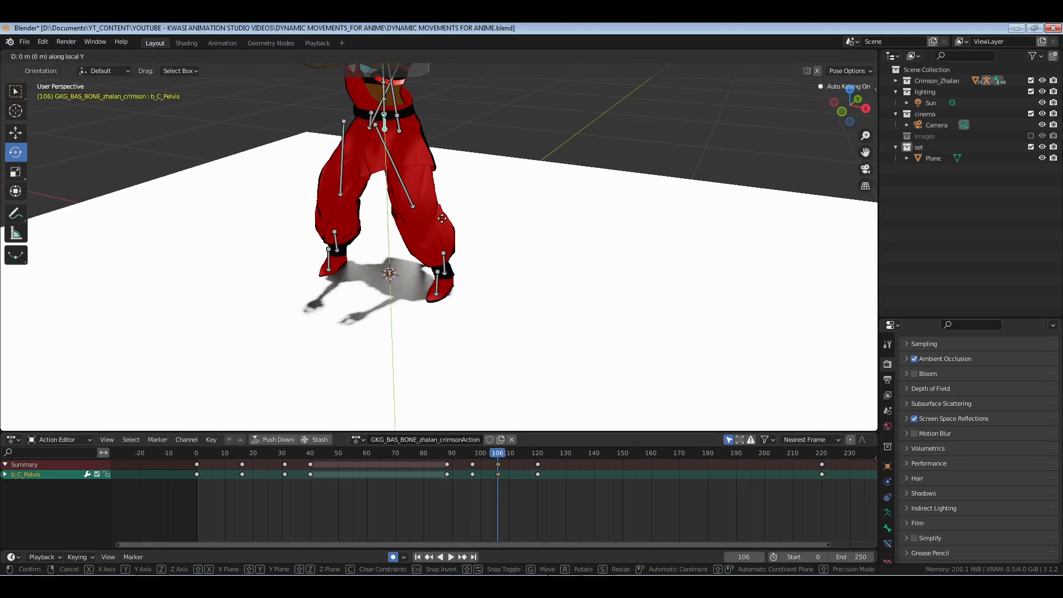
left_click(442, 218)
key("space")
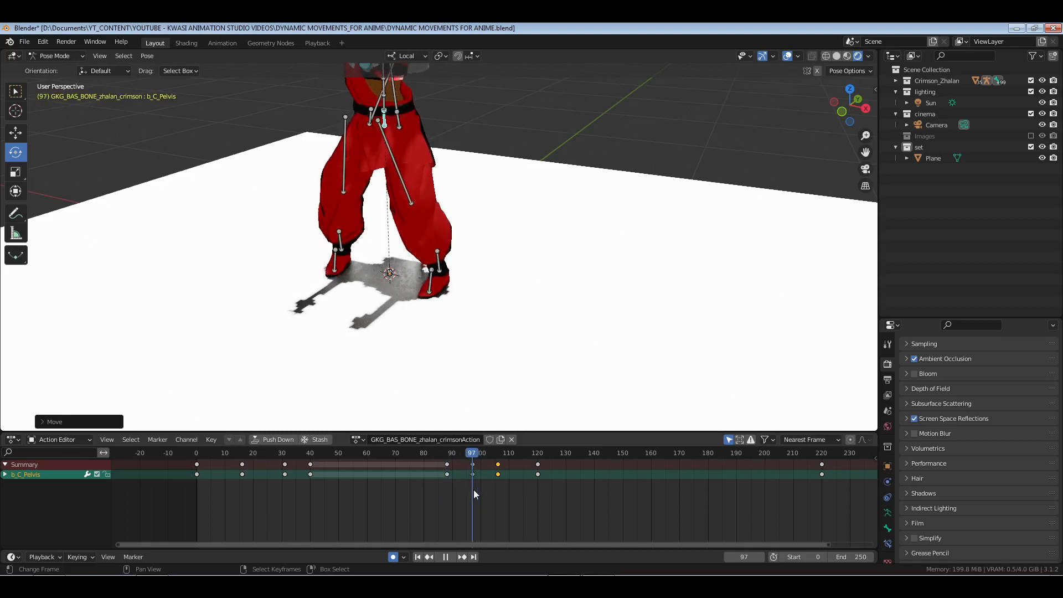
key("space")
Lower the pelvis slightly along its local Y axis at frame 97 in the right orthographic view.
middle_click_drag(540, 143, 457, 199)
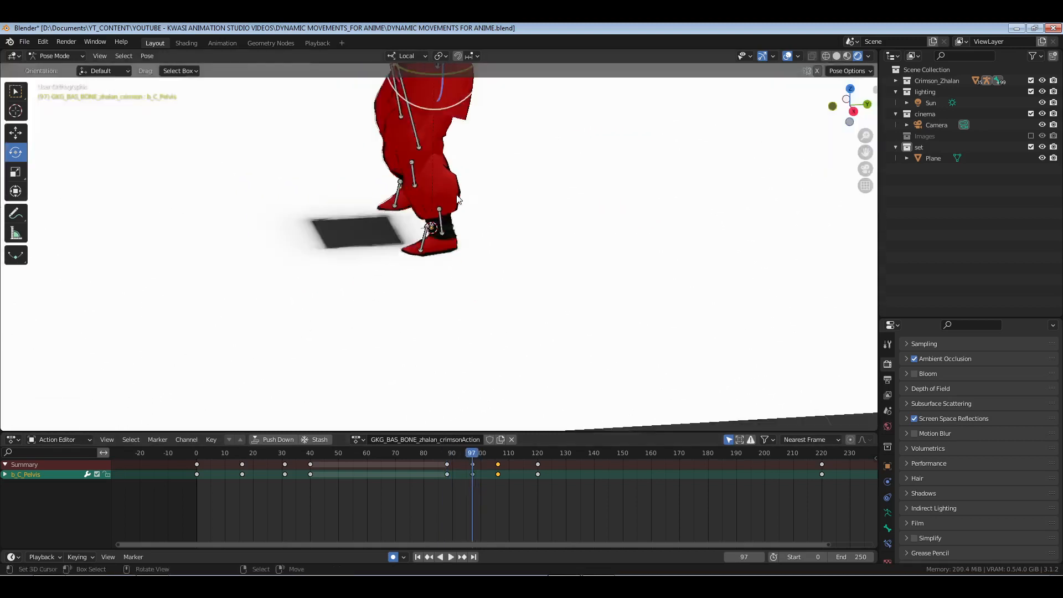
key("KP_3")
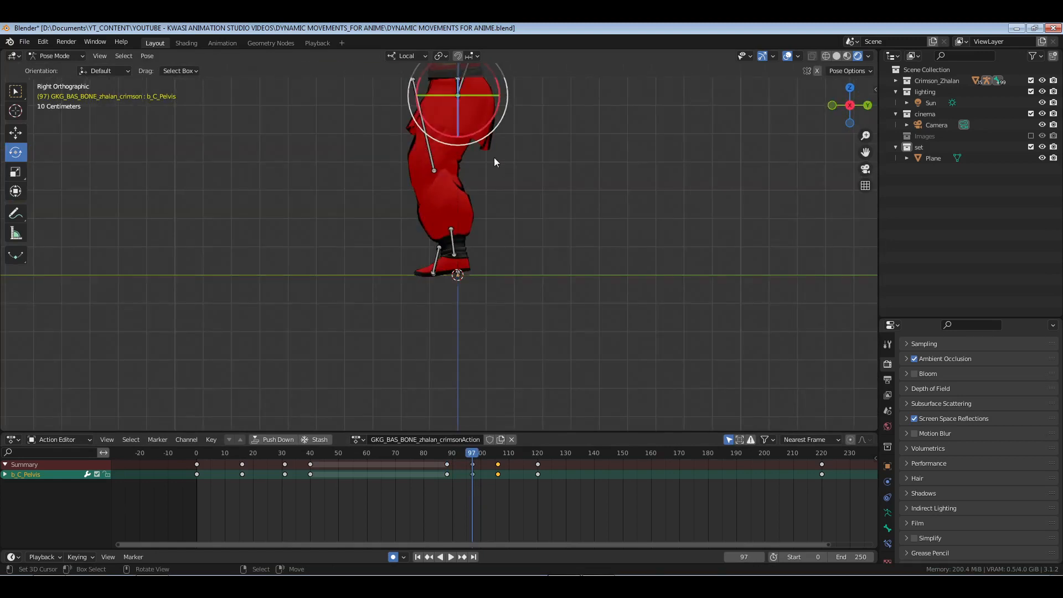
key("g")
key("y")
key("y")
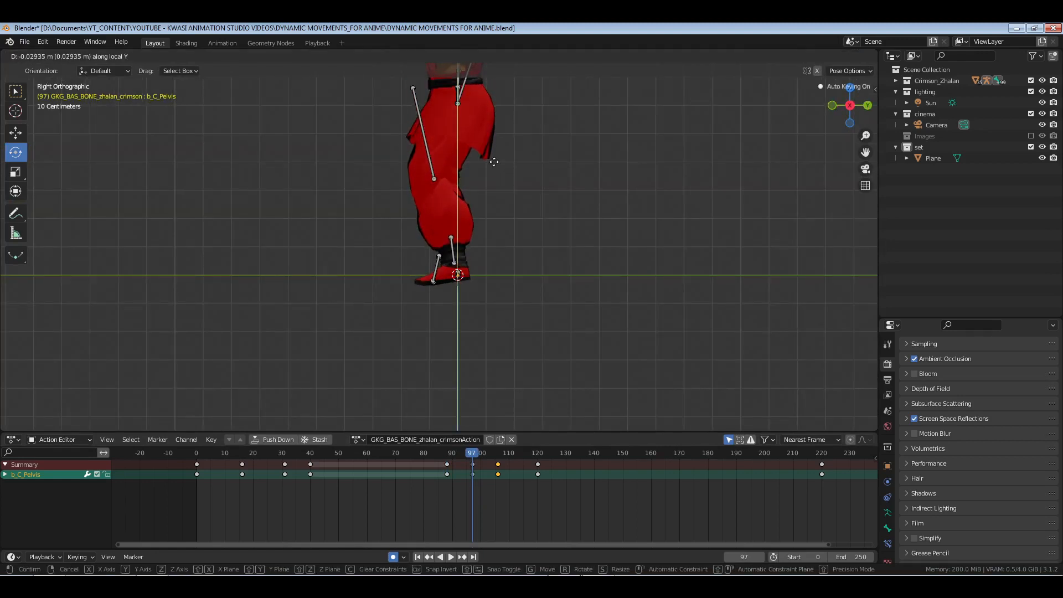
left_click(457, 128)
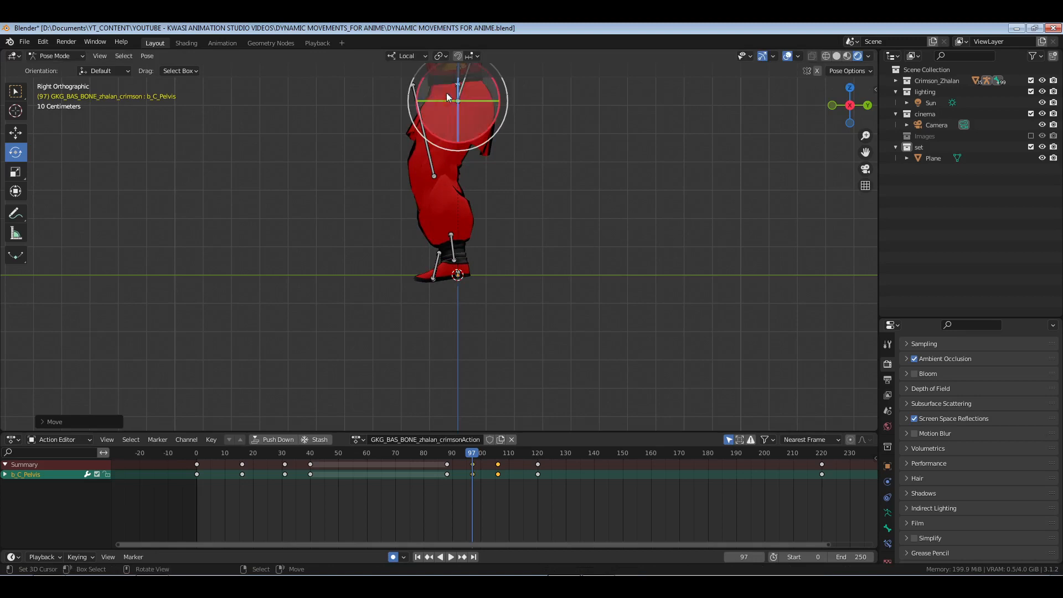
middle_click_drag(484, 88, 479, 131, "shift")
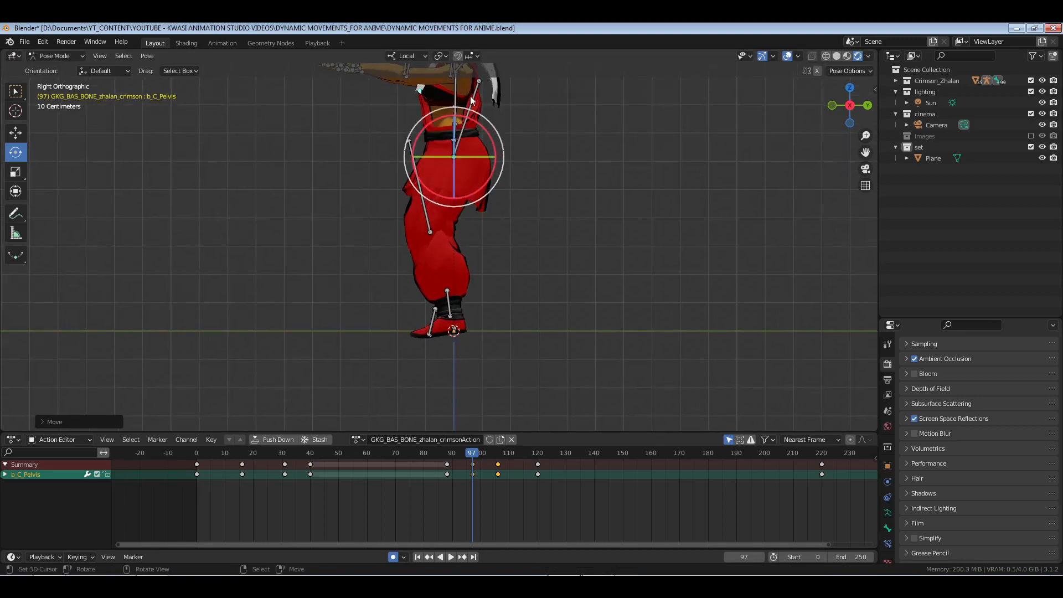
Rotate both Leg1 thigh bones and both Leg2 lower-leg bones at frame 97 to bend the knees further.
left_click_drag(471, 98, 488, 134)
key("r")
left_click_drag(399, 258, 441, 193)
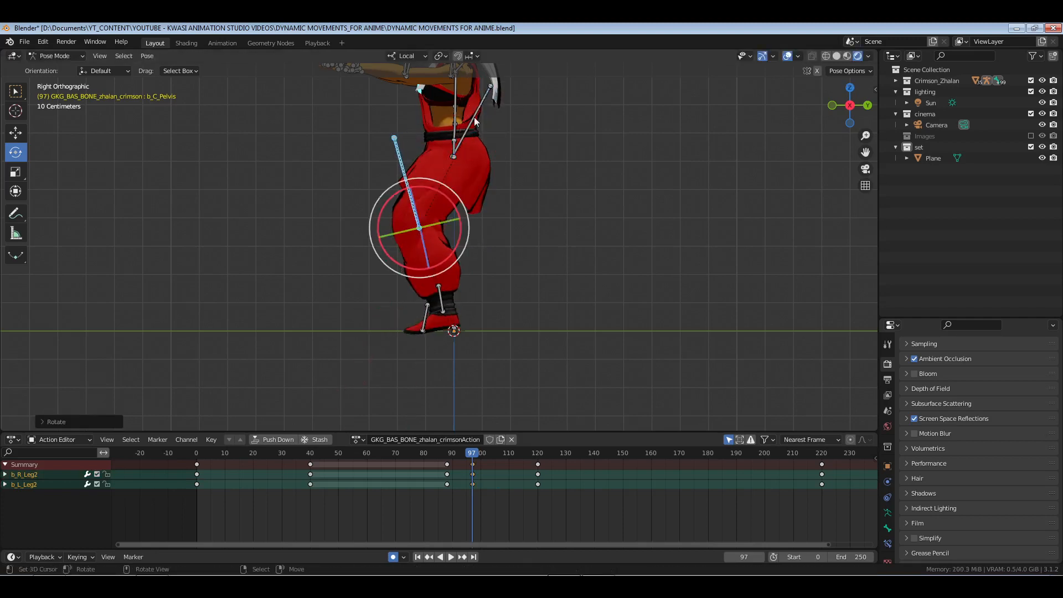
left_click_drag(469, 108, 487, 144)
left_click_drag(384, 206, 422, 233)
left_click_drag(442, 197, 438, 197)
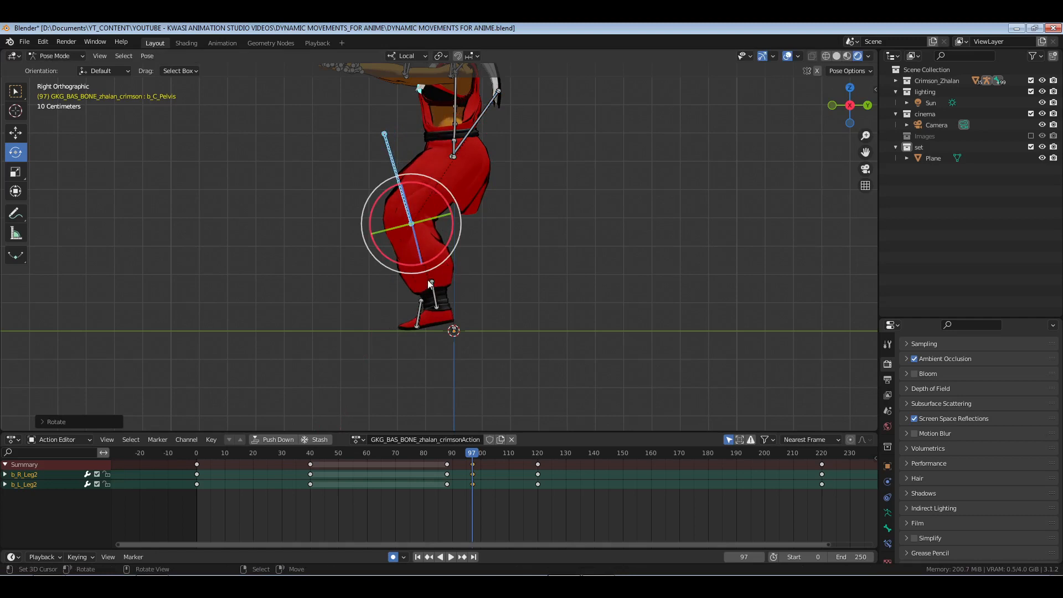
left_click_drag(430, 284, 453, 267)
left_click_drag(414, 506, 471, 502)
Rotate both Leg1 thigh bones back slightly at frame 97 and rotate both b_Foot bones to level the feet.
left_click(480, 113)
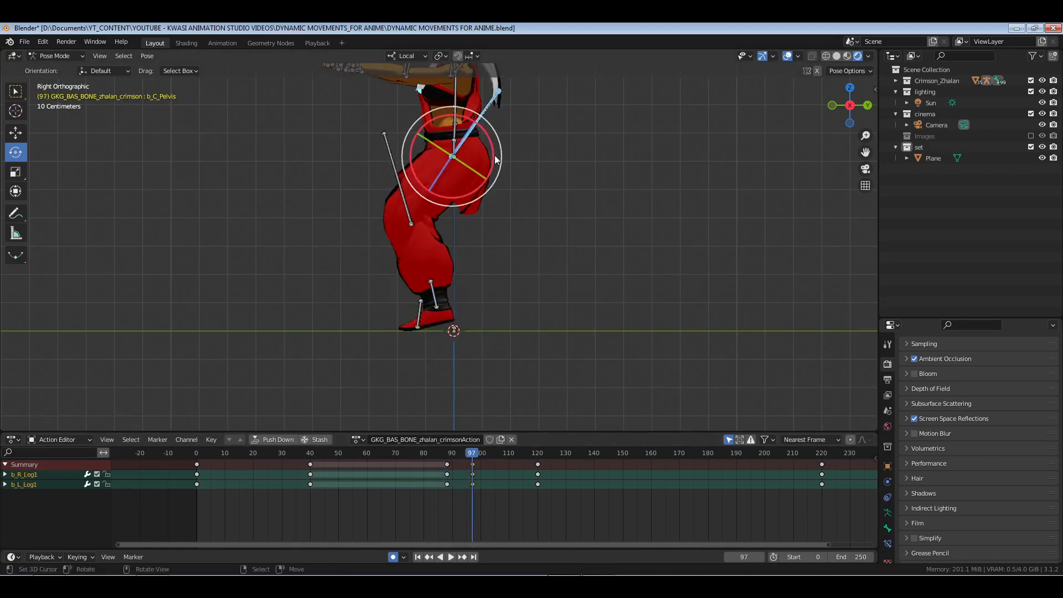
left_click_drag(490, 146, 491, 141)
key("alt+a")
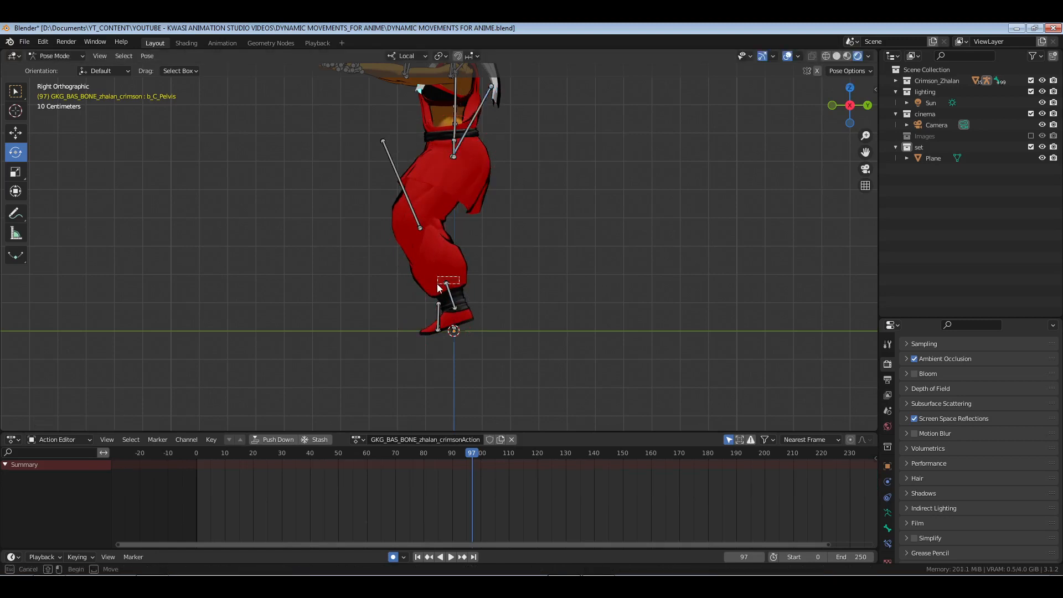
left_click_drag(438, 287, 491, 282)
key("space")
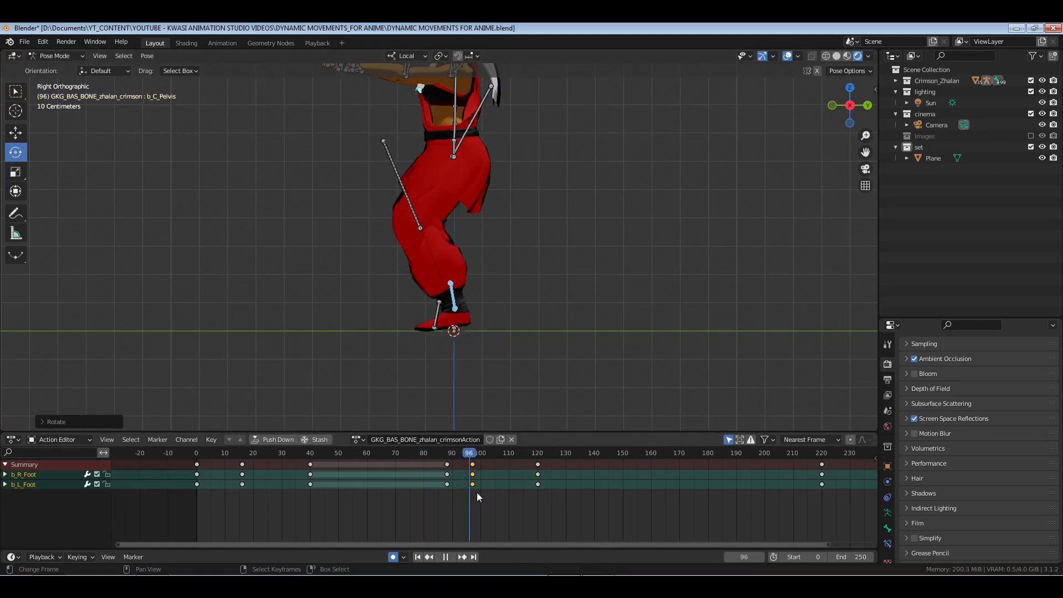
left_click_drag(480, 492, 471, 492)
Select the pelvis bone and delete its keyframe at frame 106.
middle_click_drag(362, 208, 461, 215)
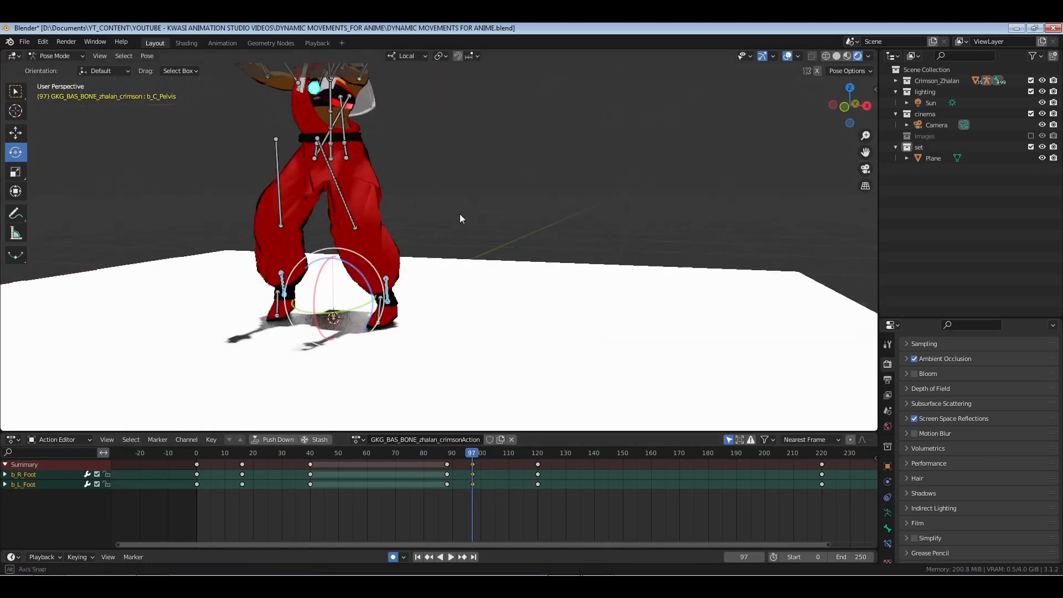
left_click(333, 152)
key("x")
left_click(510, 493)
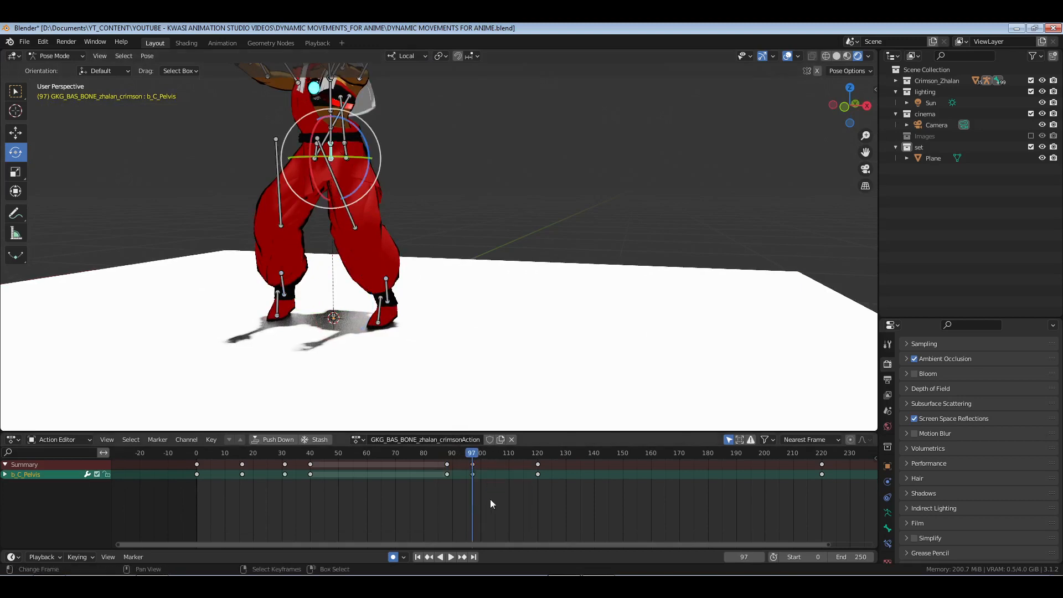
Duplicate the pelvis keyframe from frame 97 to about frame 113.
left_click_drag(490, 499, 469, 506)
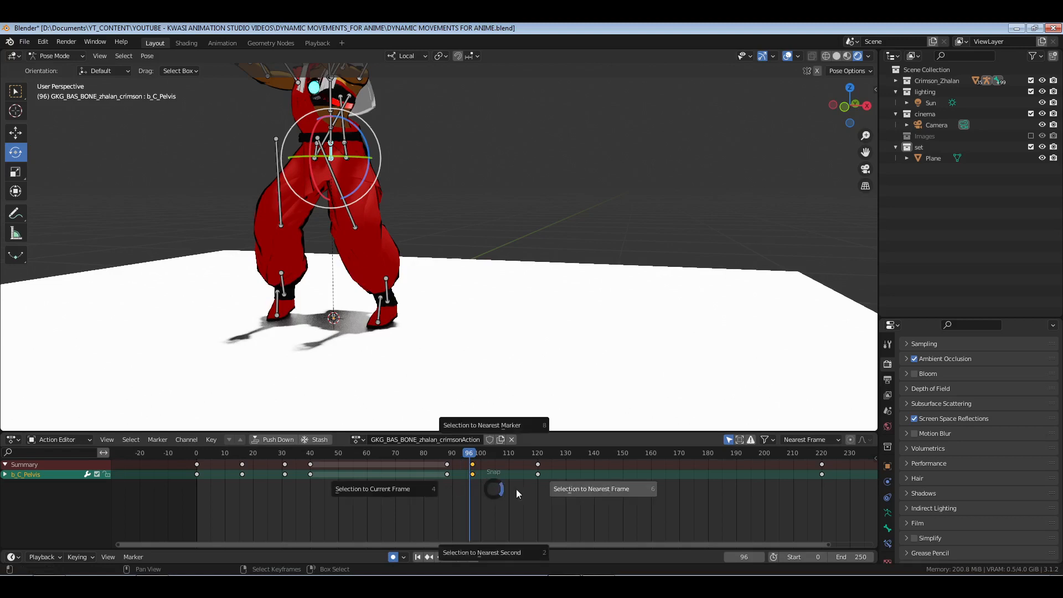
key("shift+d")
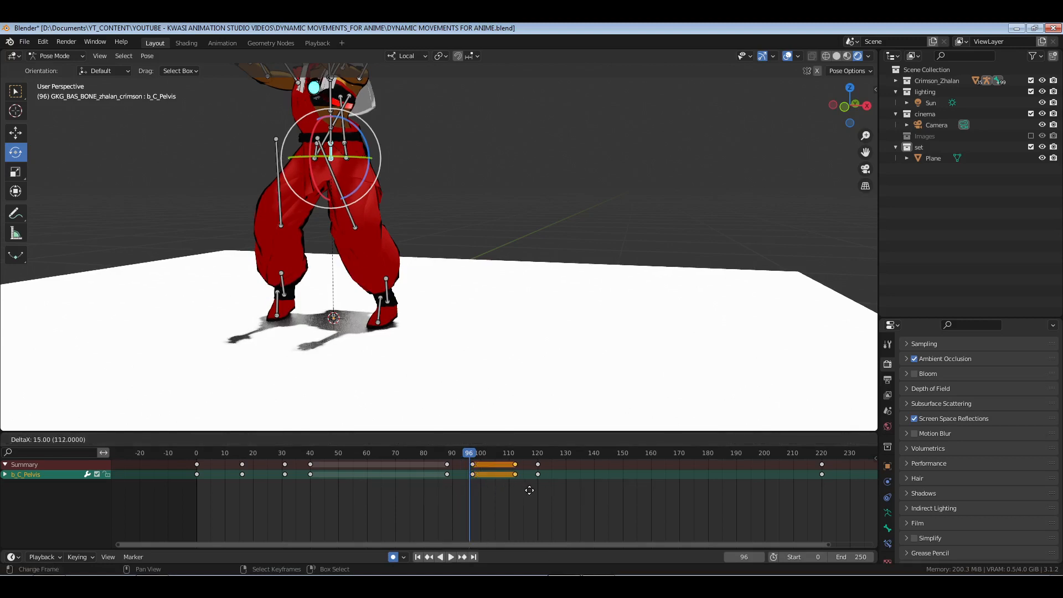
left_click(532, 490)
left_click_drag(441, 498, 470, 500)
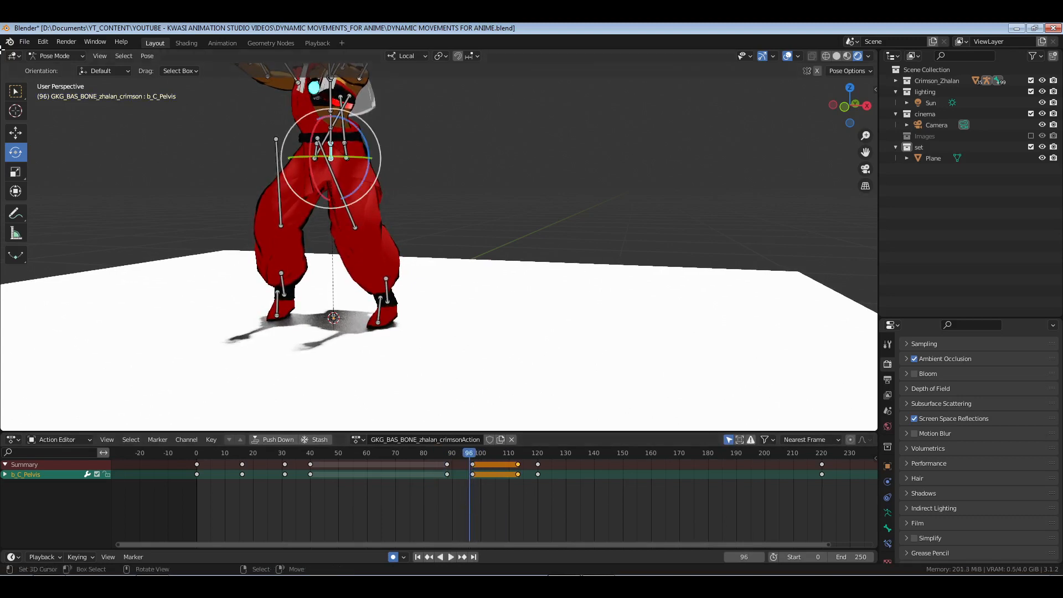
left_click(43, 41)
mouse_move(67, 81)
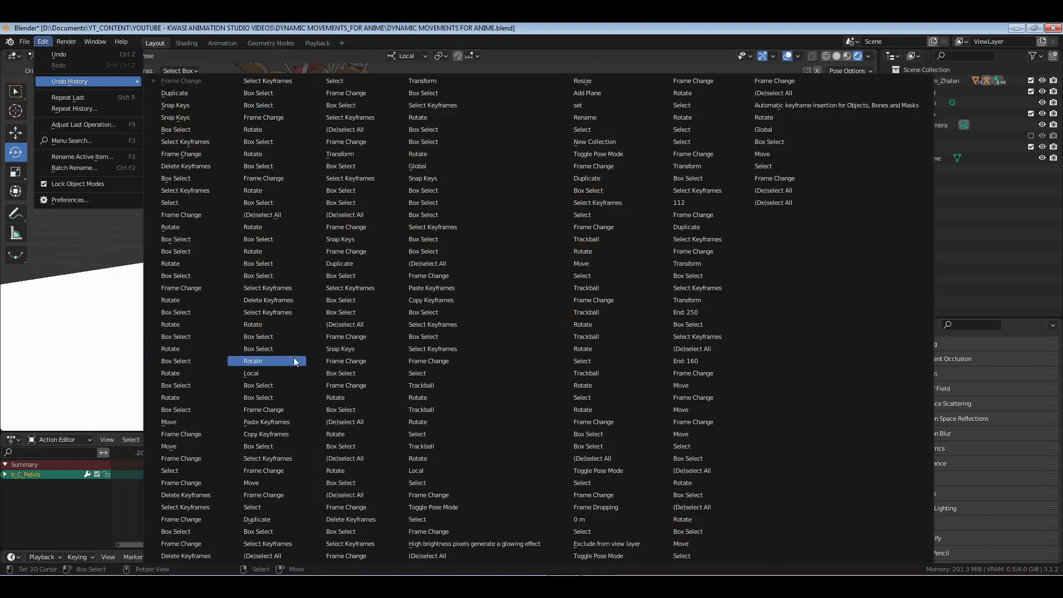
key("Escape")
Select all bones and delete every keyframe lying between frames 88 and 120.
key("a")
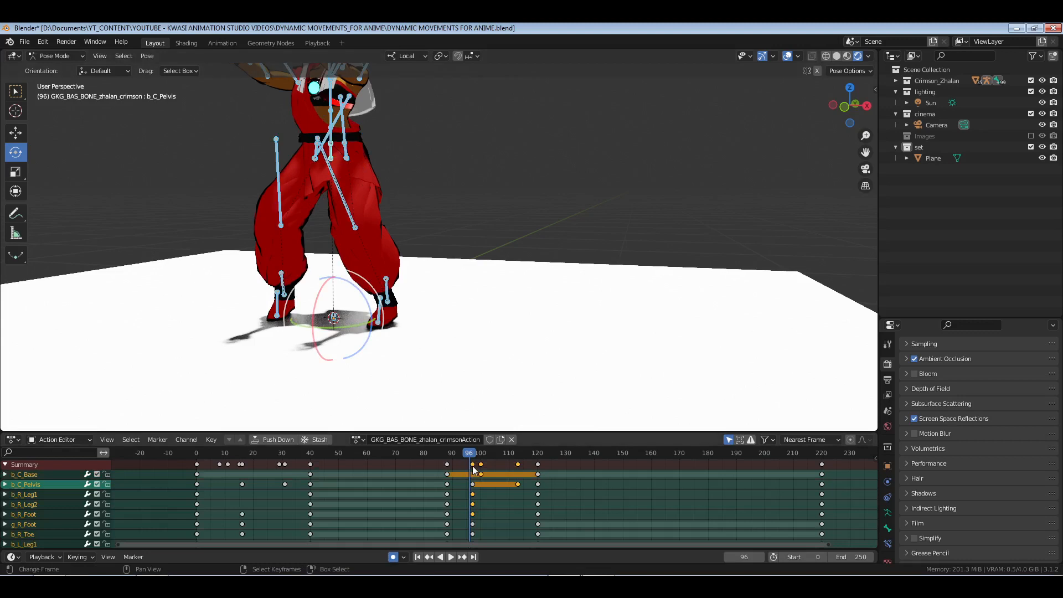
right_click_drag(461, 458, 533, 495)
key("x")
left_click(479, 494)
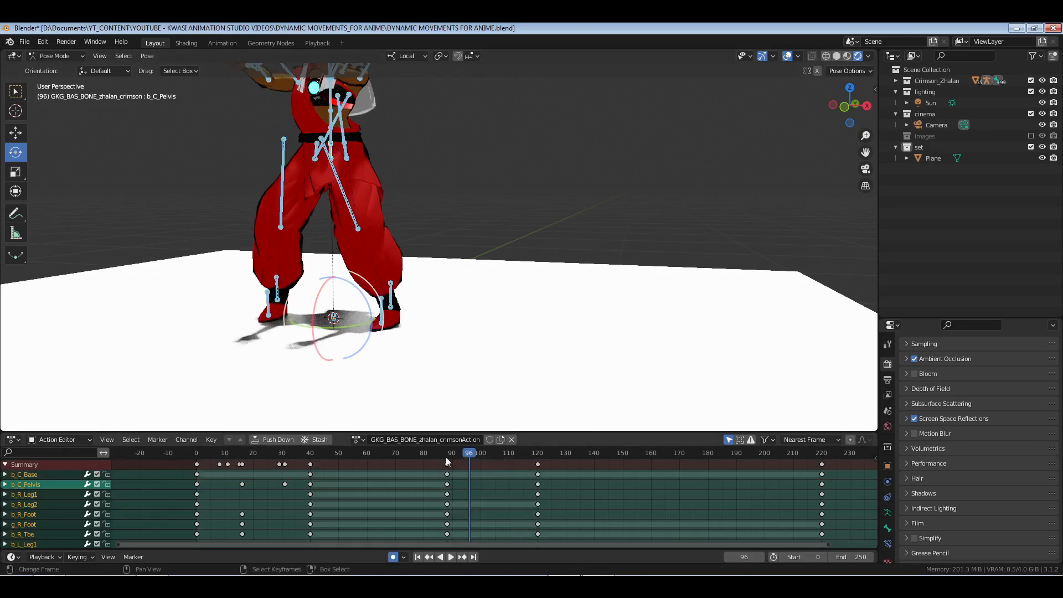
Play and scrub through the whole animation, and save the file.
key("space")
left_click_drag(528, 459, 323, 468)
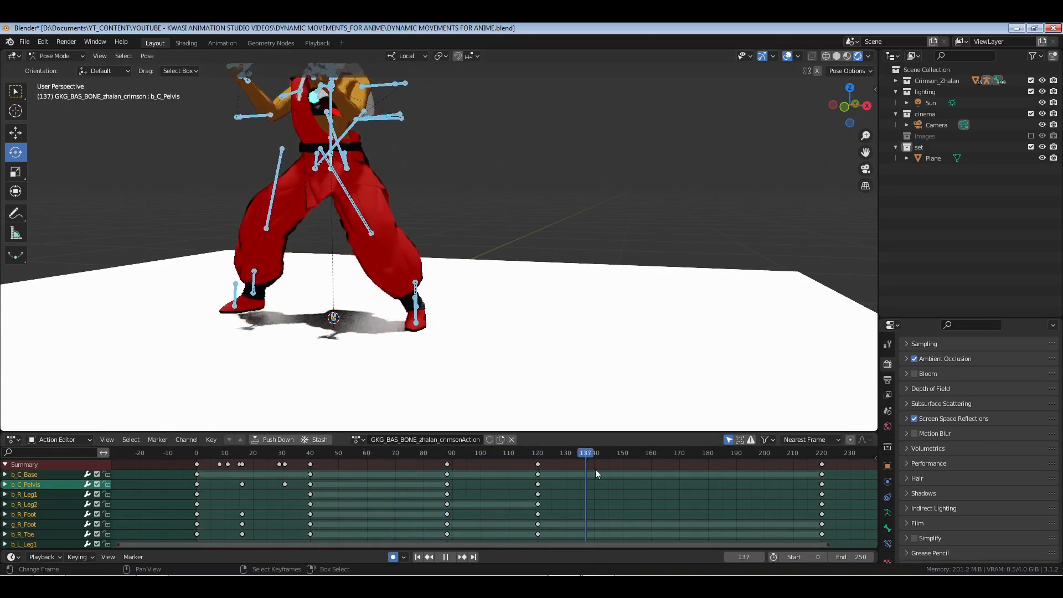
left_click_drag(596, 470, 179, 474)
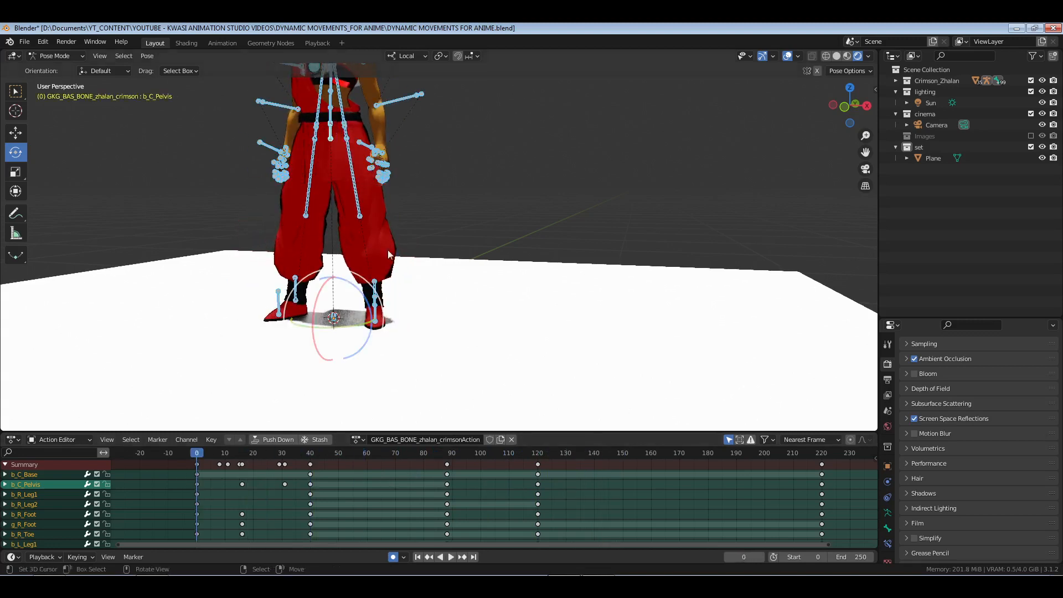
middle_click_drag(387, 254, 441, 290)
middle_click_drag(403, 240, 447, 290)
key("ctrl+s")
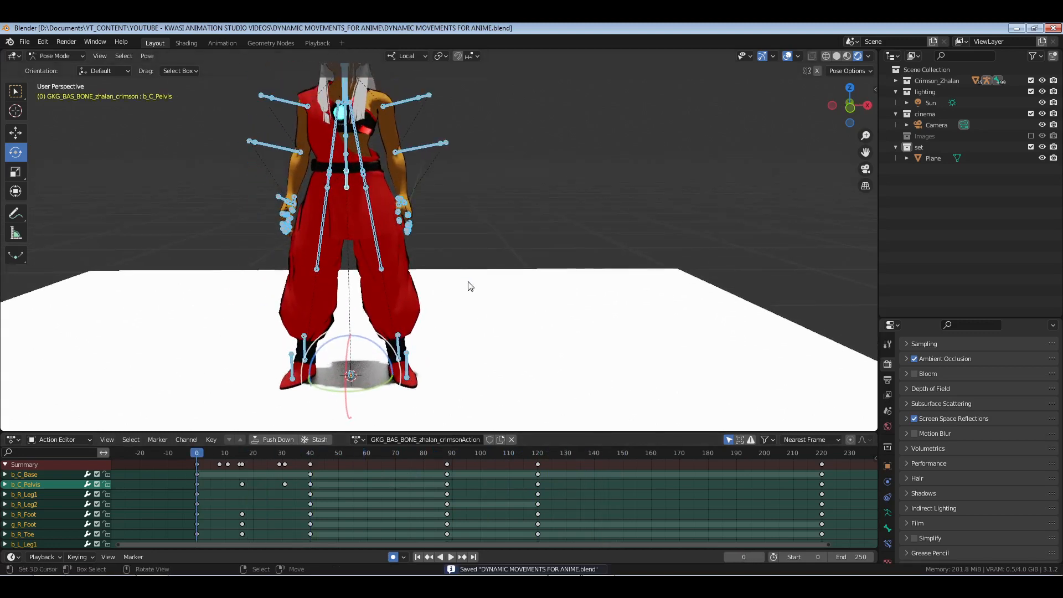
scroll(469, 283, "down", 2)
middle_click_drag(531, 288, 475, 279)
key("space")
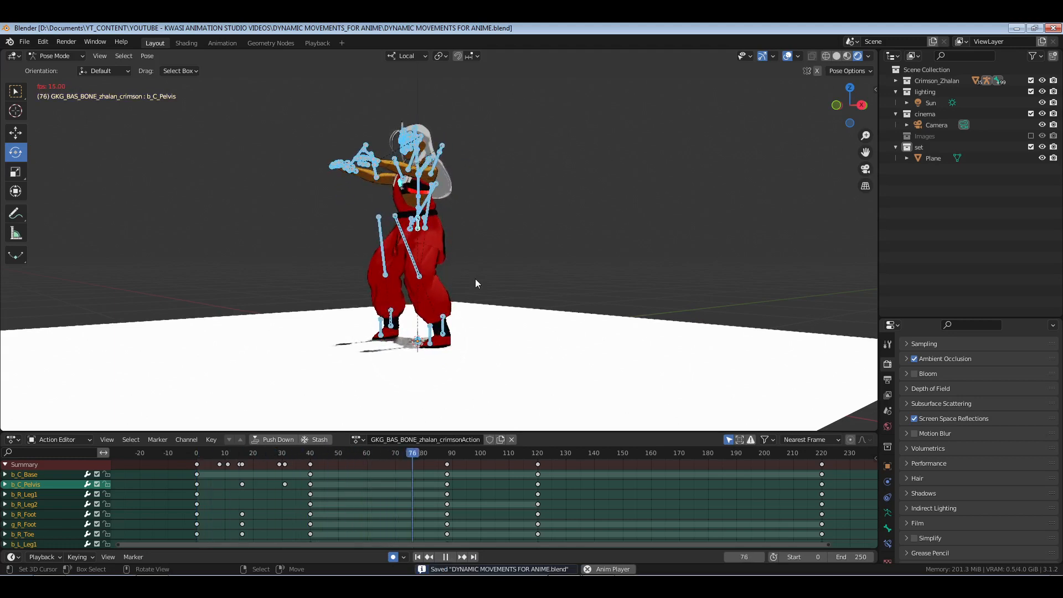
key("space")
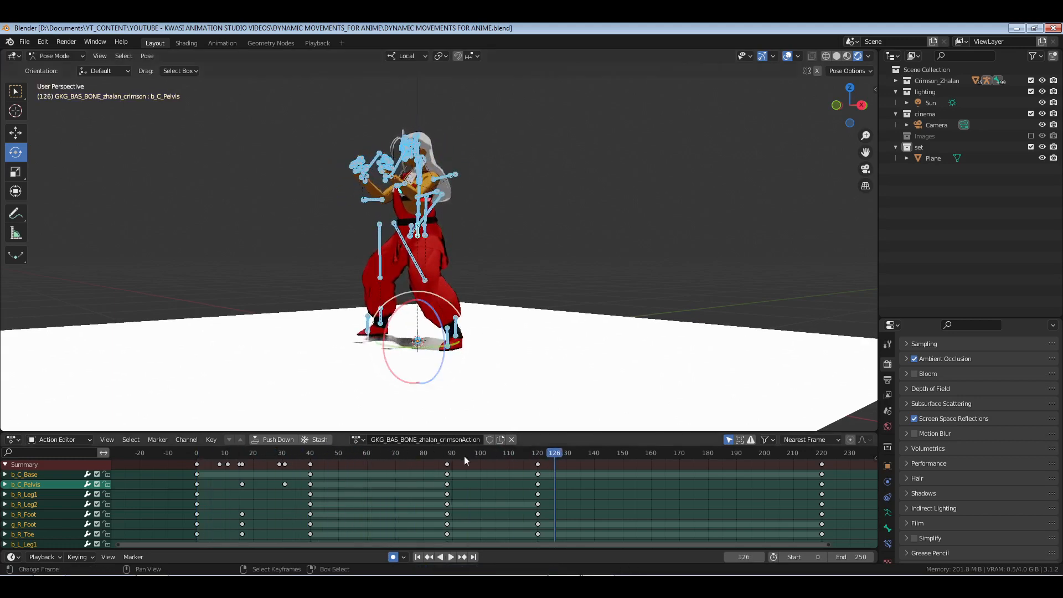
Rotate the left and right b_Foot bones individually at frame 98 to turn each foot.
mouse_move(464, 457)
left_mouse_down()
mouse_move(451, 455)
mouse_move(476, 454)
left_mouse_up()
middle_click_drag(488, 332, 480, 293)
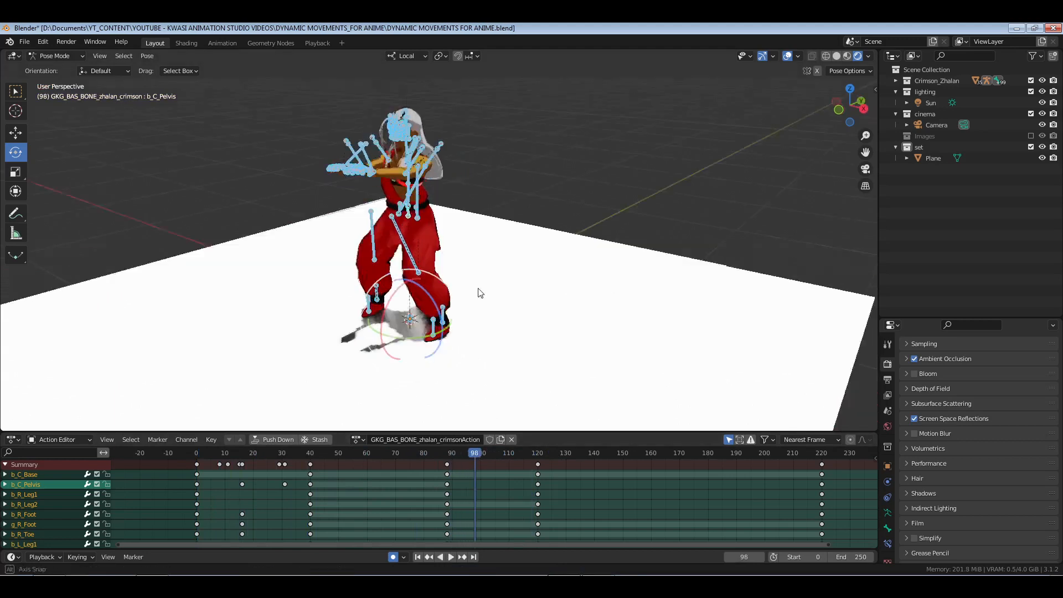
scroll(480, 293, "up", 6)
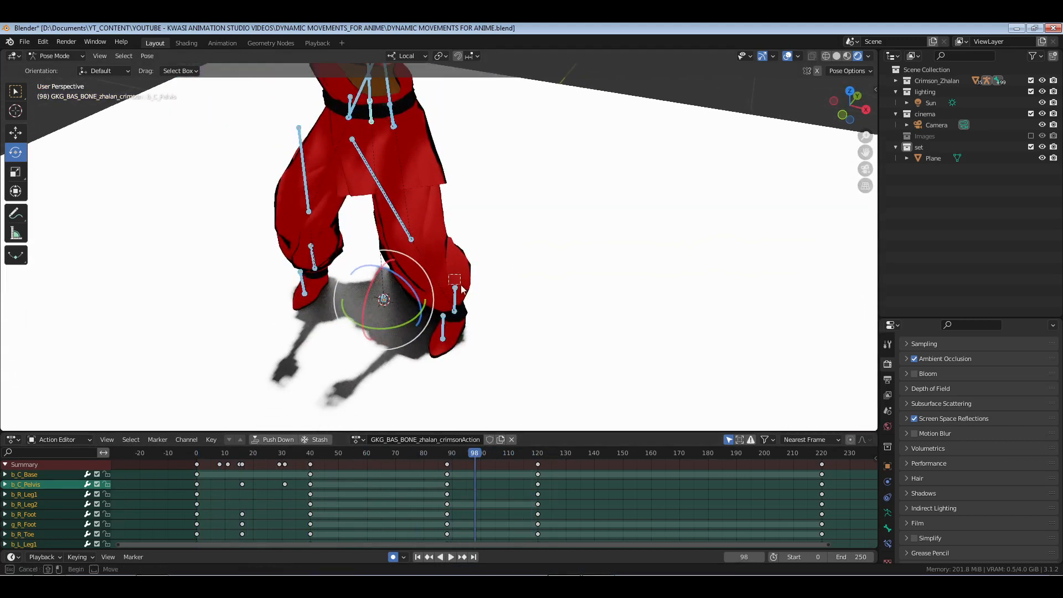
left_click(463, 289)
left_click_drag(482, 347, 480, 334)
left_click(311, 259)
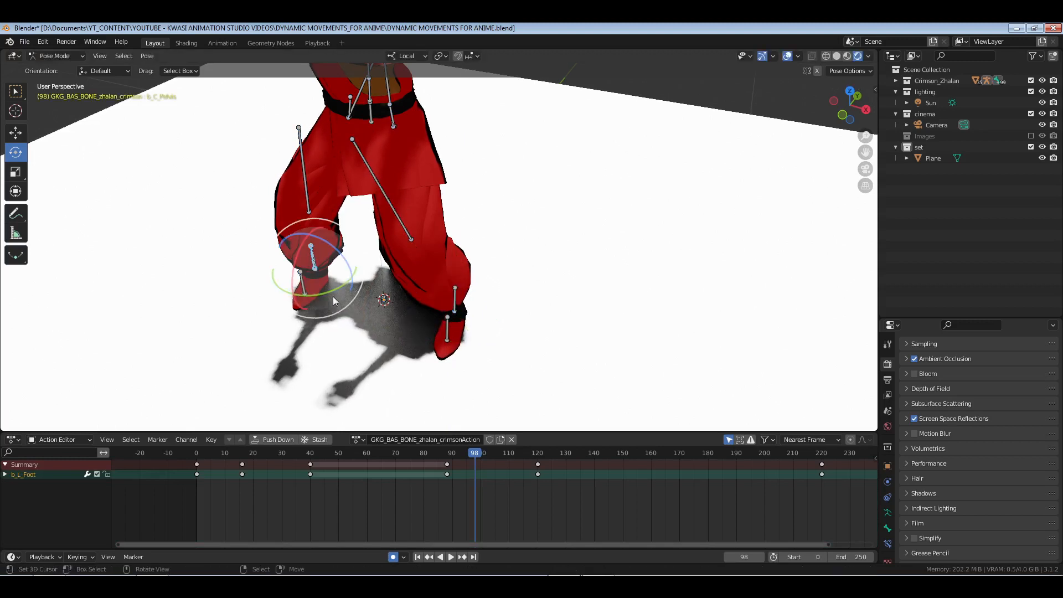
left_click_drag(334, 290, 324, 294)
Set the transform orientation to Global and rotate both b_Foot bones together in side view at frame 98.
middle_click_drag(519, 333, 434, 283)
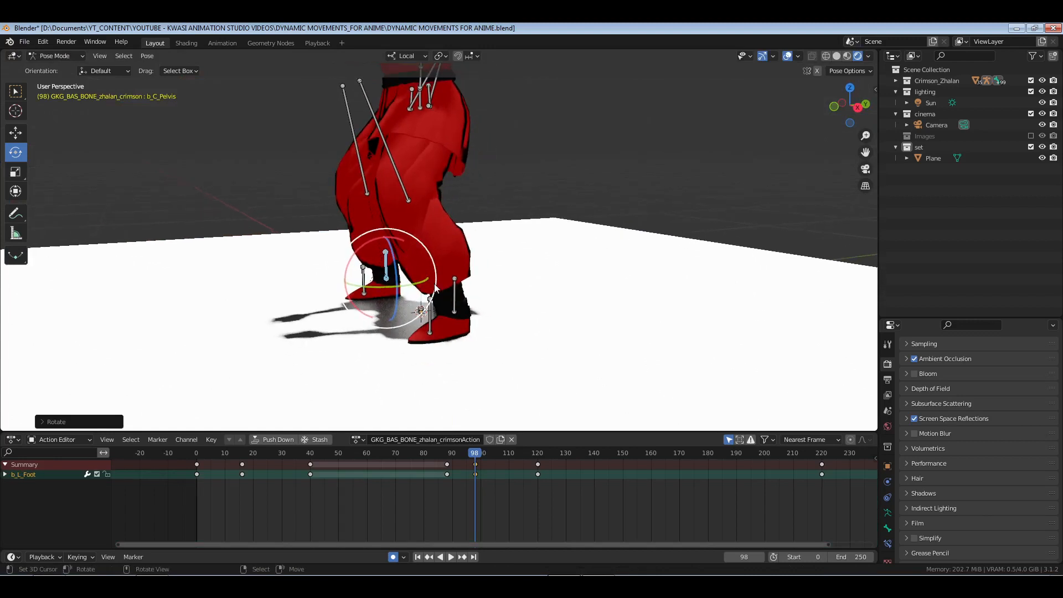
key("KP_3")
mouse_move(493, 314)
left_mouse_down()
mouse_move(481, 287)
mouse_move(505, 305)
left_mouse_up()
left_click(407, 56)
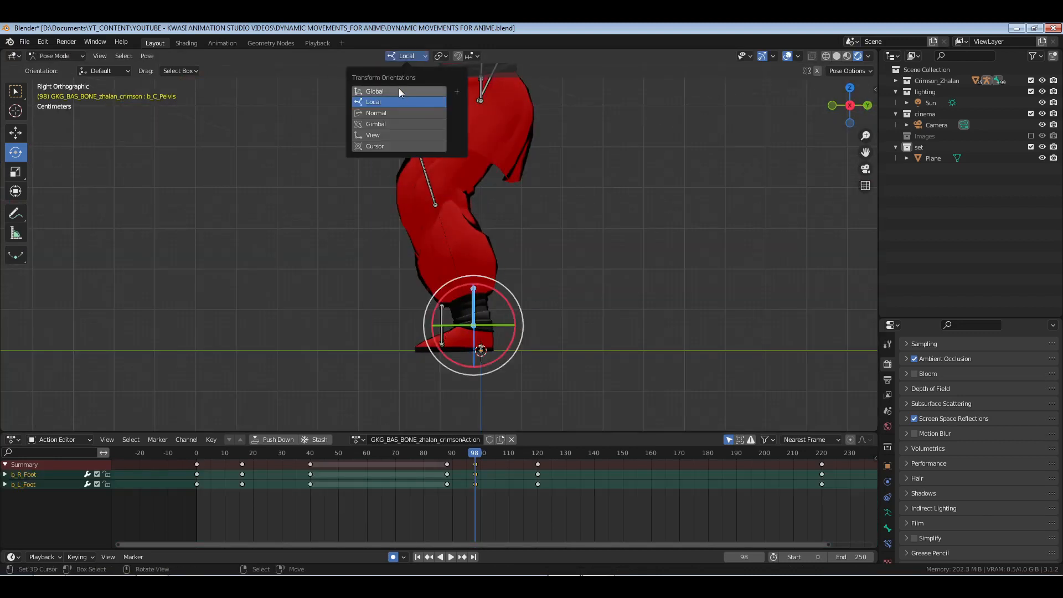
left_click(399, 91)
key("r")
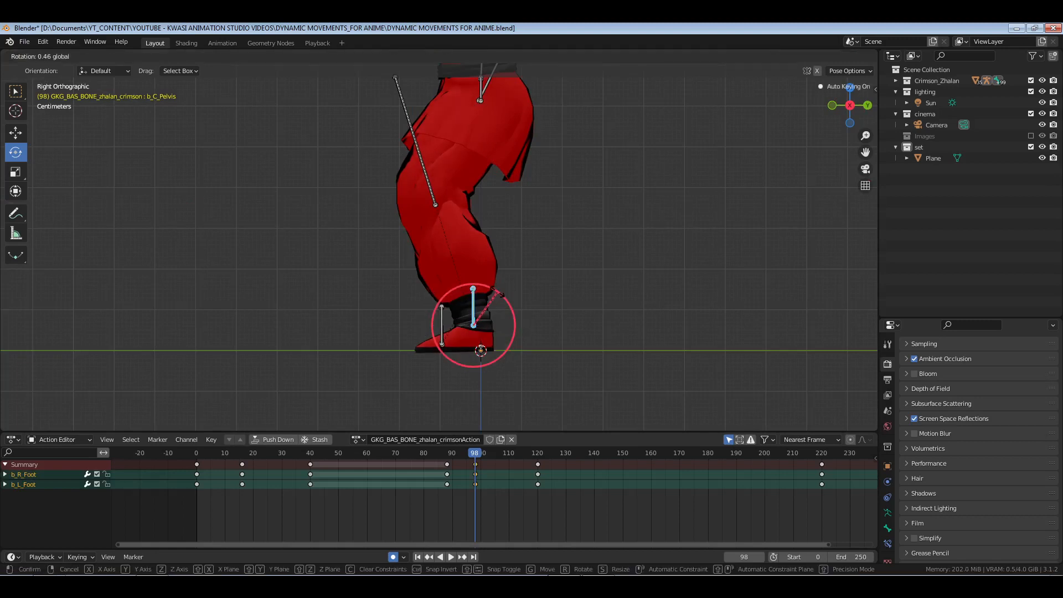
left_click_drag(498, 292, 493, 290)
Rotate both feet's g_Foot and b_Toe bones about -12° in side view at frame 98.
left_click_drag(428, 306, 449, 327)
key("r")
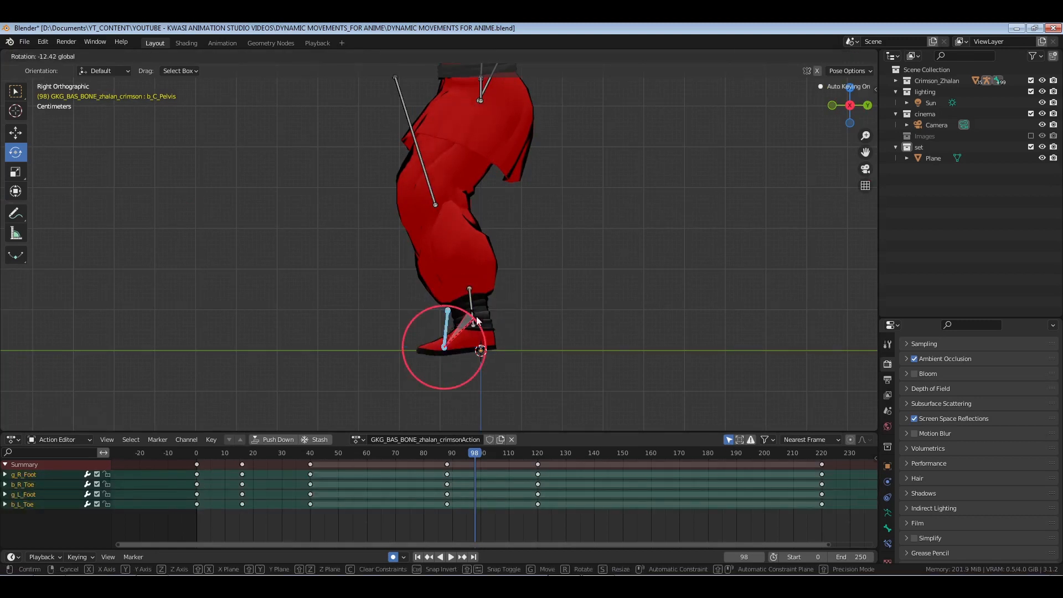
left_click(477, 321)
Raise the pelvis bone slightly along the global Z axis at frame 98.
middle_click_drag(513, 201, 426, 217)
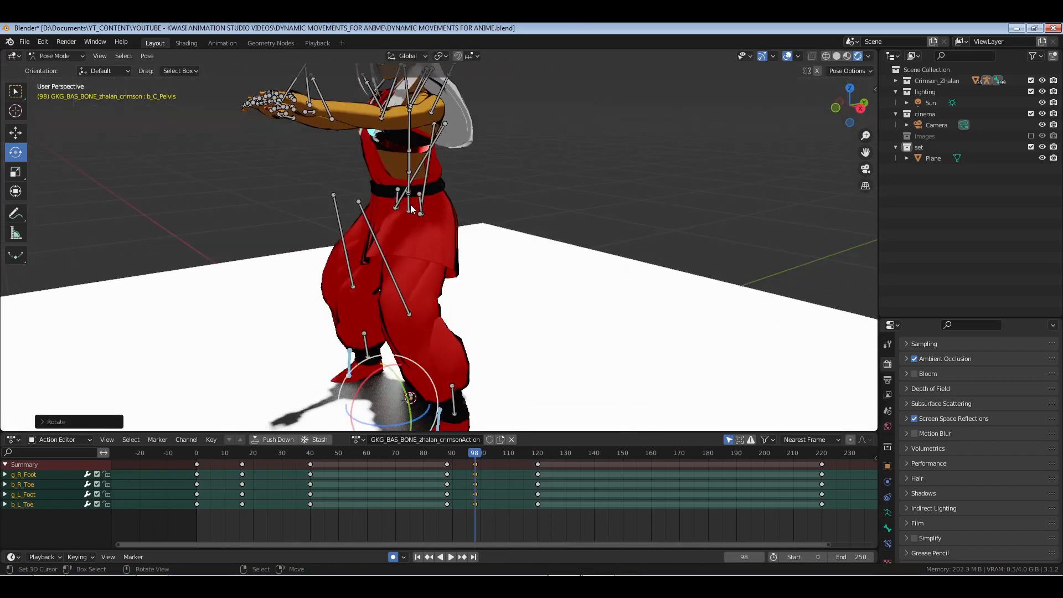
right_click(411, 209)
key("KP_3")
middle_click_drag(562, 316, 554, 225, "shift")
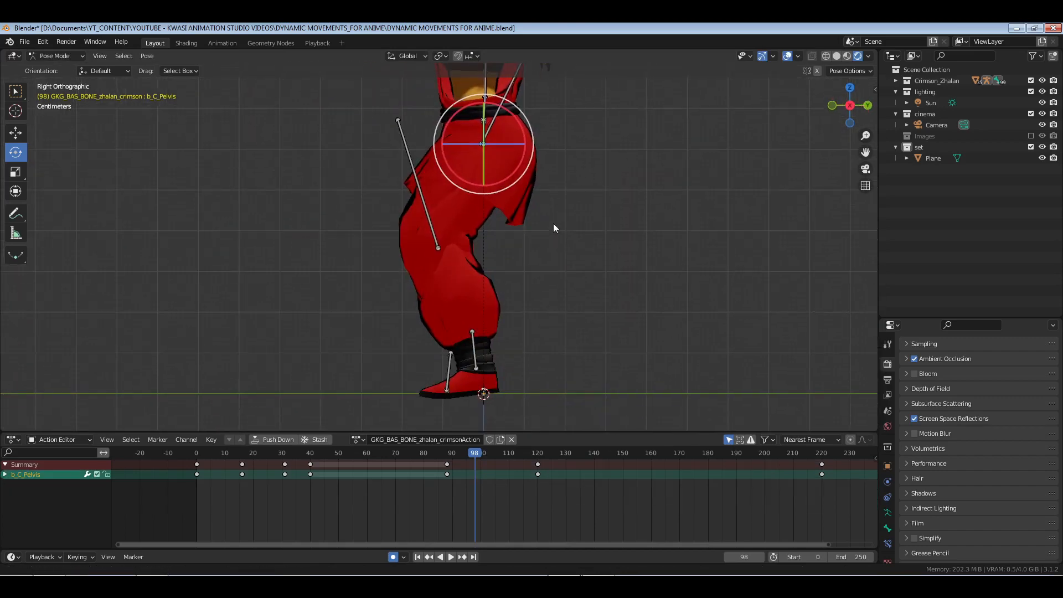
key("g")
key("y")
key("z")
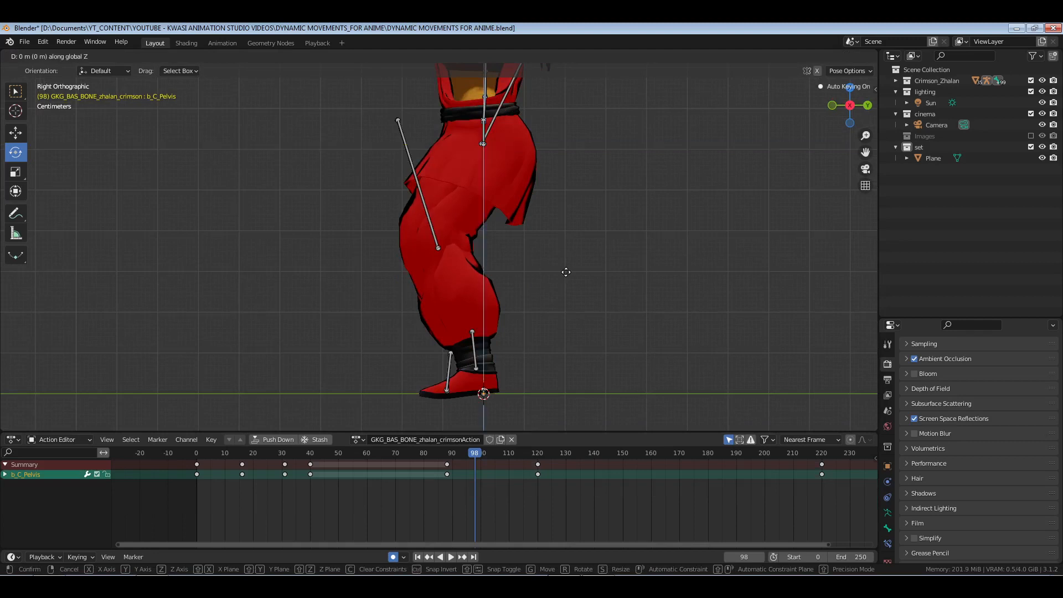
left_click(562, 232)
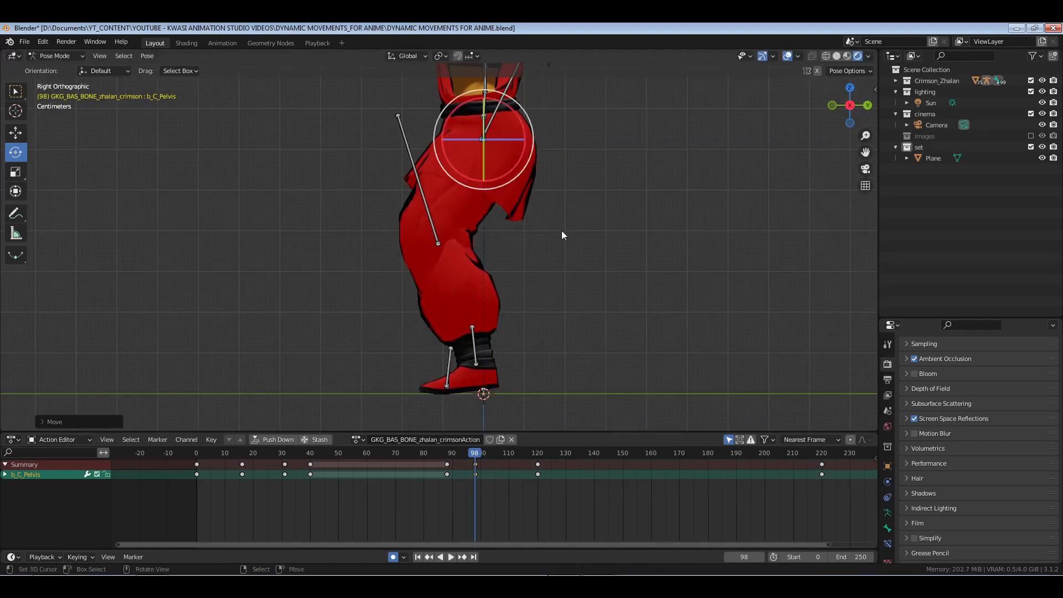
Rotate the right Leg1 bone about 5° and the left Leg1 bone about -3° around global Z at frame 98.
middle_click_drag(424, 221, 428, 260)
key("alt+a")
left_click(404, 229)
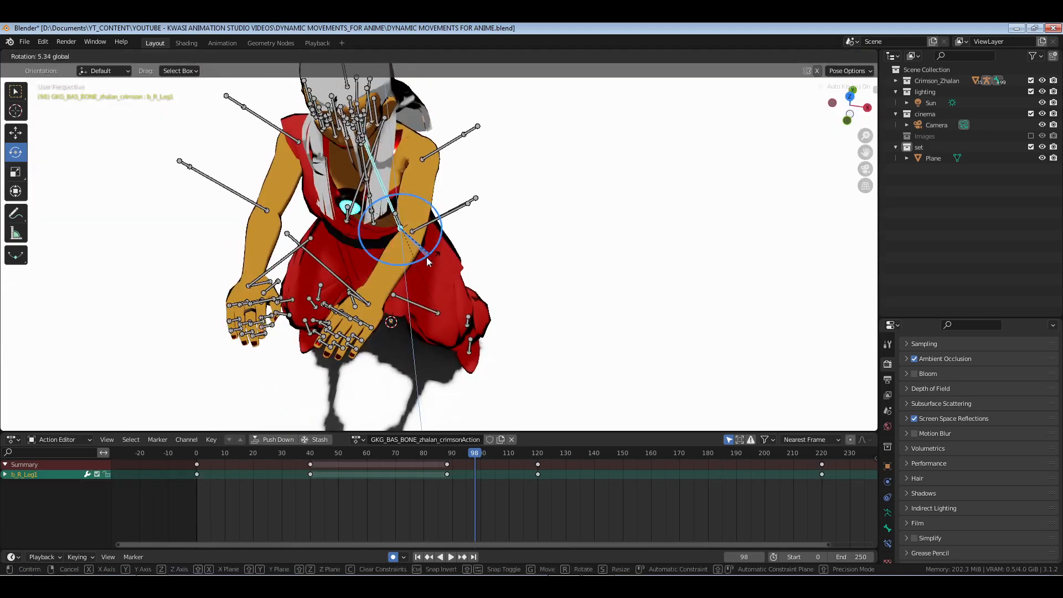
left_click(428, 259)
left_click(360, 182)
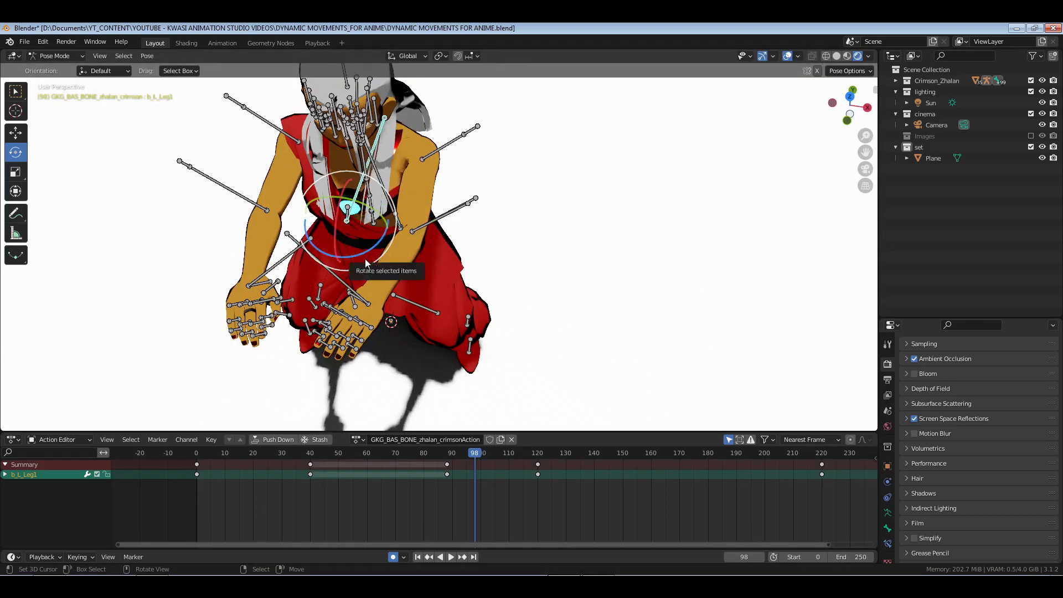
key("r")
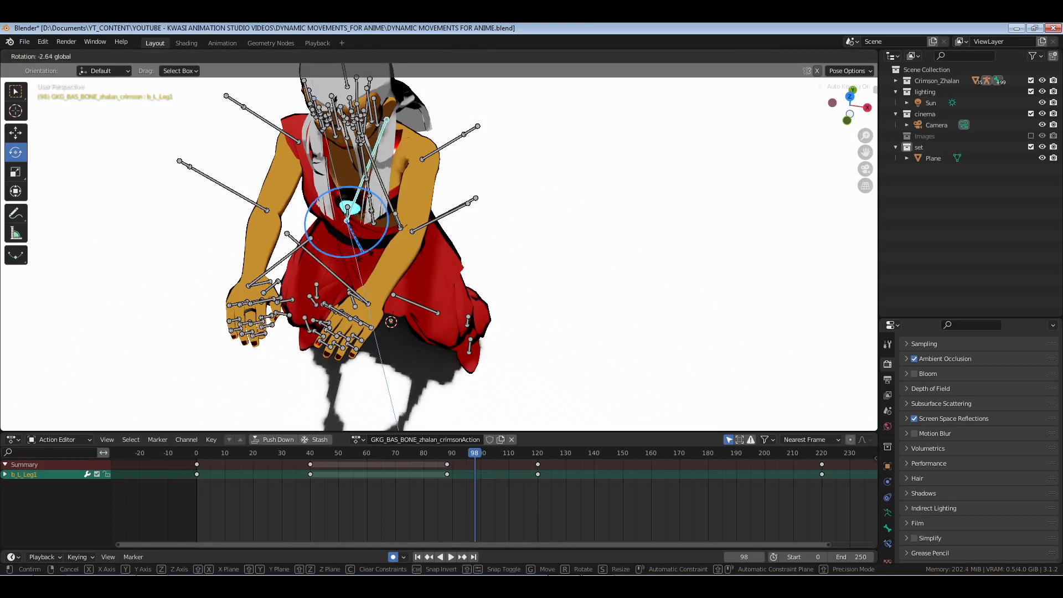
left_click(366, 260)
Select all bones and examine the leg and foot motion around frames 97 to 104 from the side.
key("a")
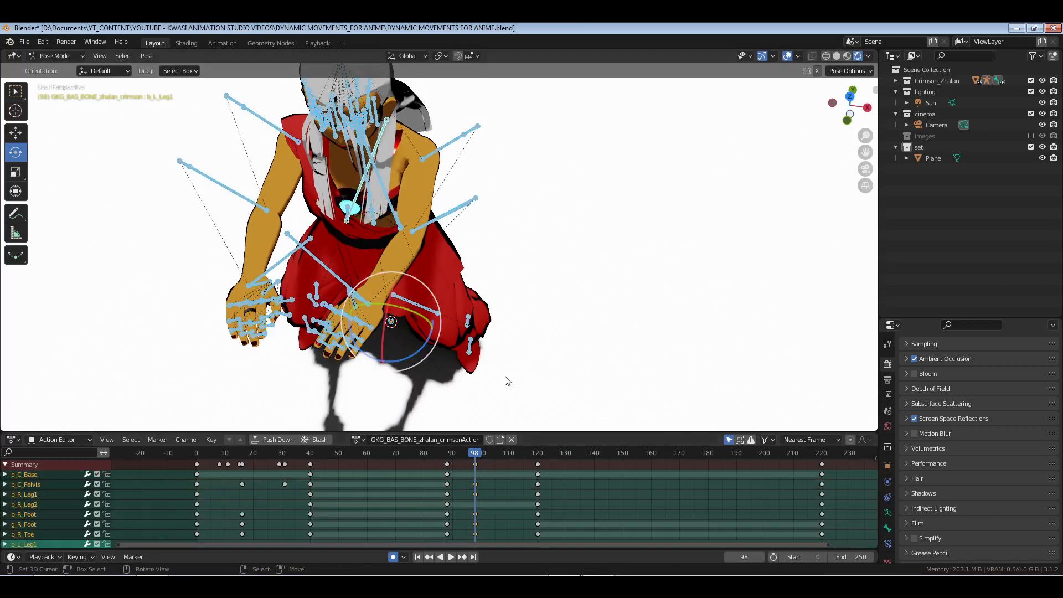
middle_click_drag(506, 380, 525, 275)
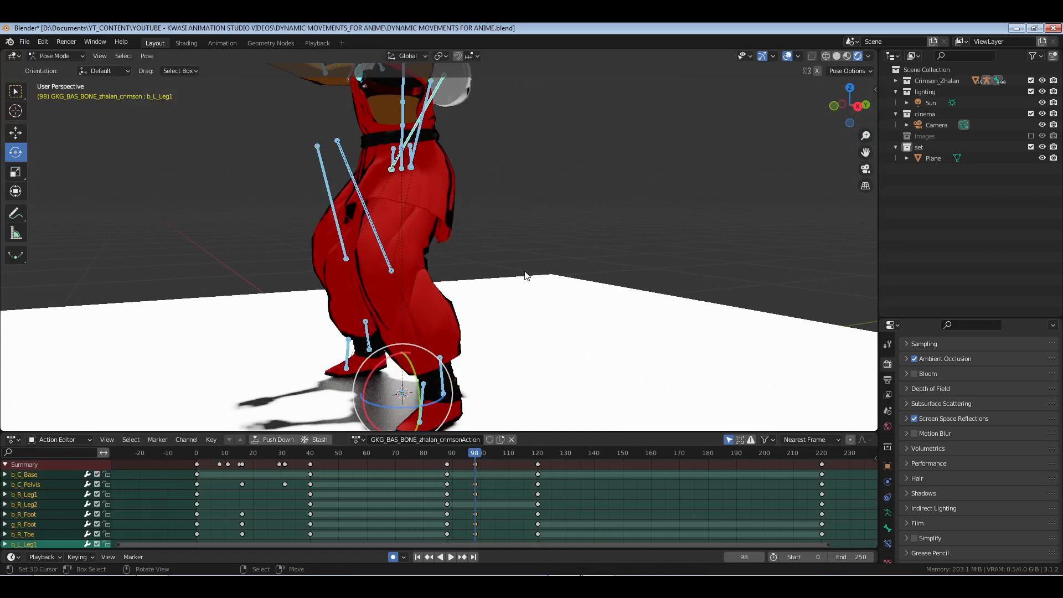
left_click_drag(440, 457, 478, 460)
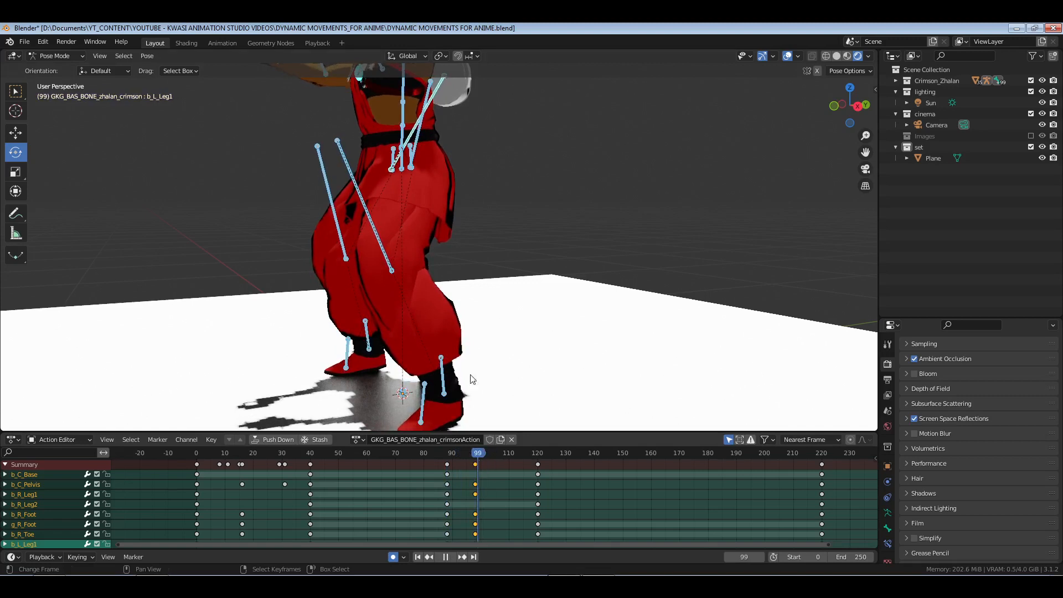
scroll(426, 326, "down", 2)
middle_click_drag(428, 328, 450, 321)
scroll(449, 321, "up", 1)
key("KP_3")
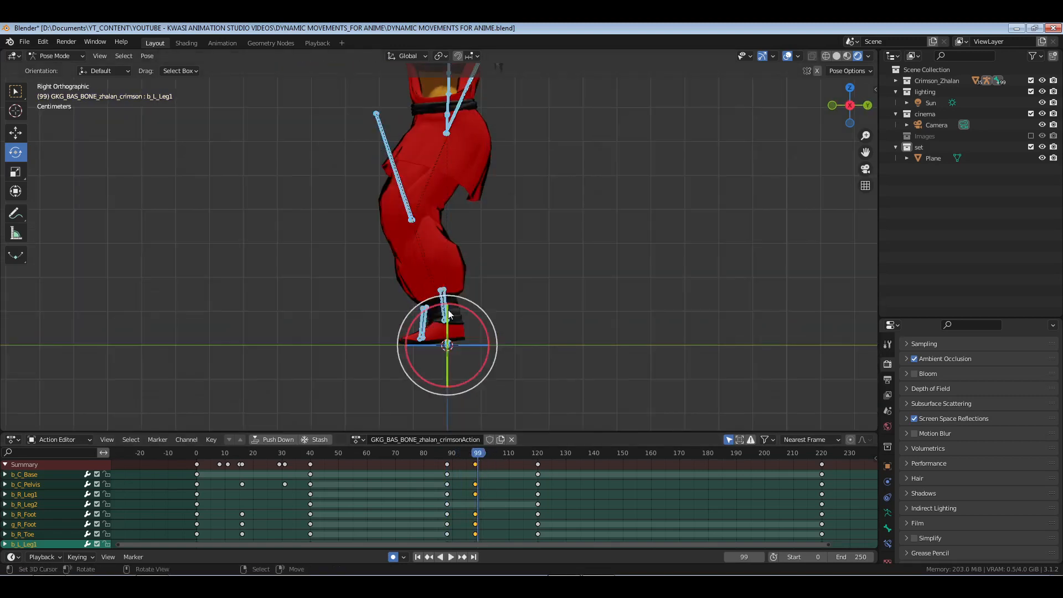
key("space")
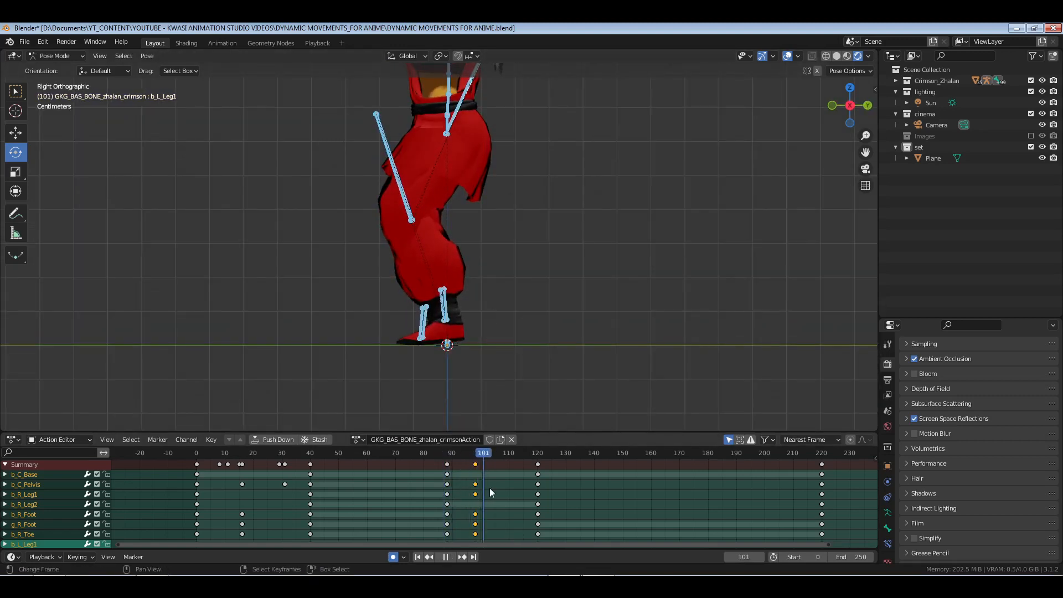
left_click(476, 488)
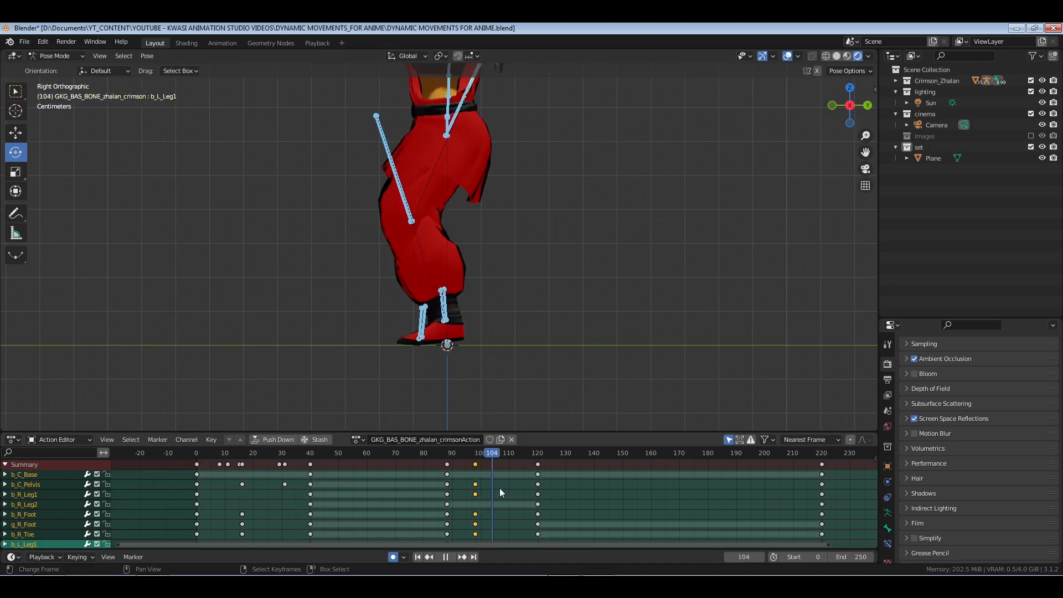
key("Escape")
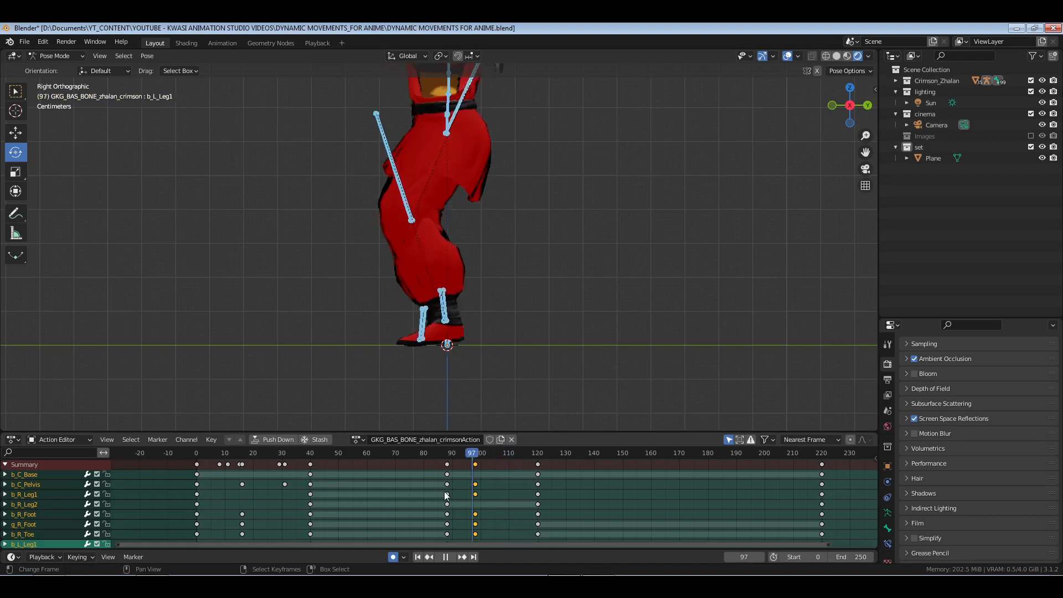
Hide the viewport overlays, save the file, and play the transition between frames 87 and 123.
middle_click_drag(448, 281, 650, 138)
left_click(788, 56)
key("ctrl+s")
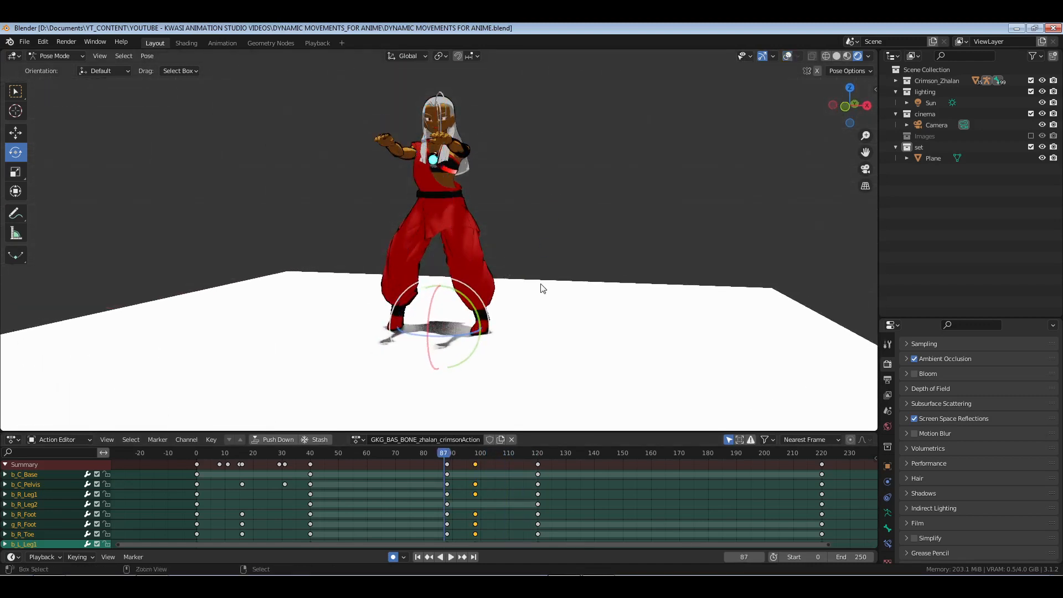
middle_click_drag(540, 285, 540, 248, "shift")
key("space")
key("space")
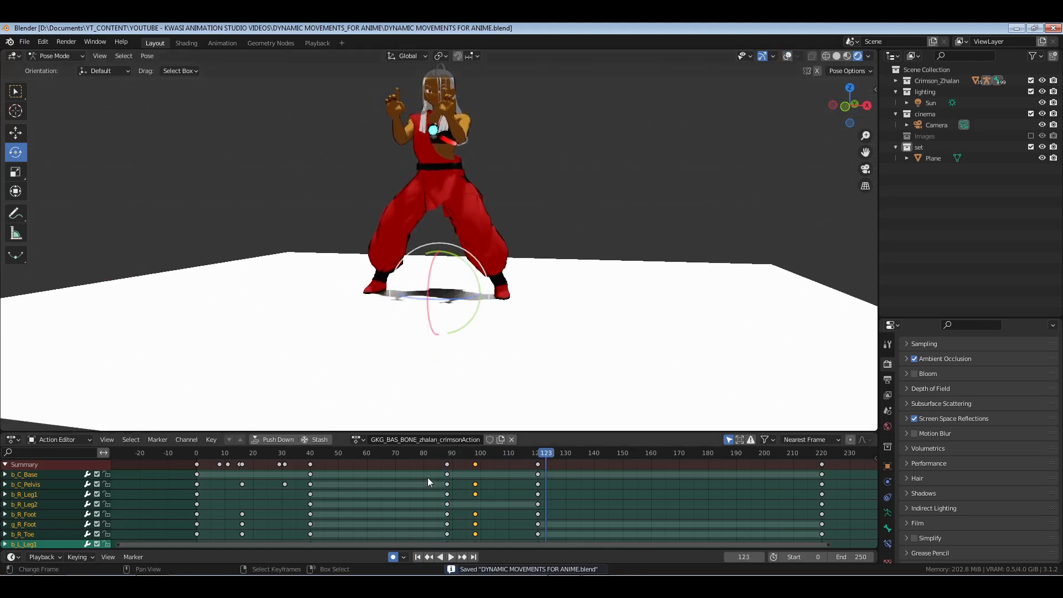
left_click(431, 481)
key("space")
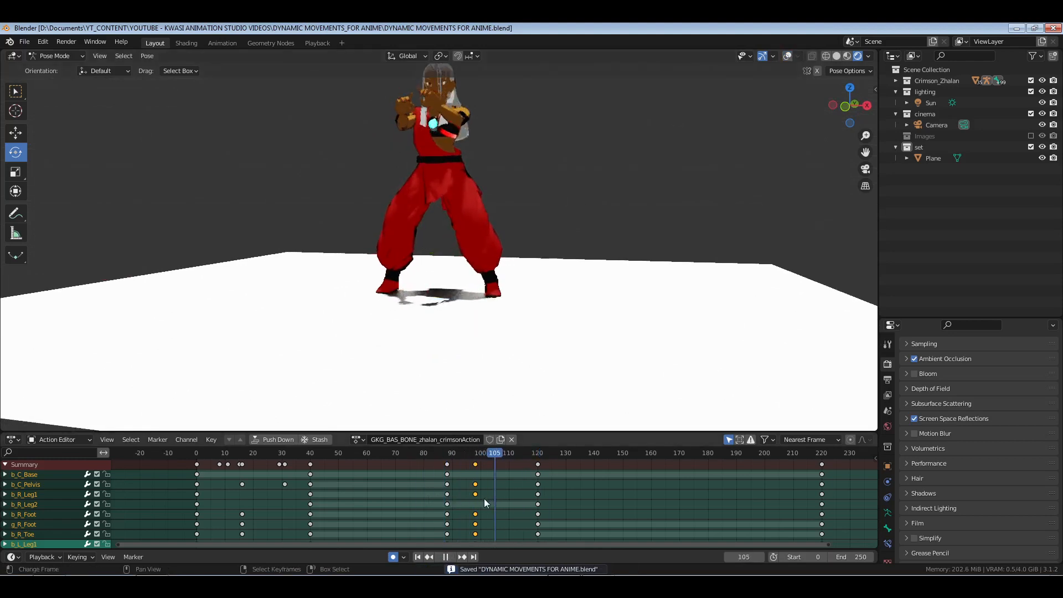
key("space")
Show the viewport overlays again and rotate the right and left foot bones at frame 104.
middle_click_drag(494, 352, 539, 296)
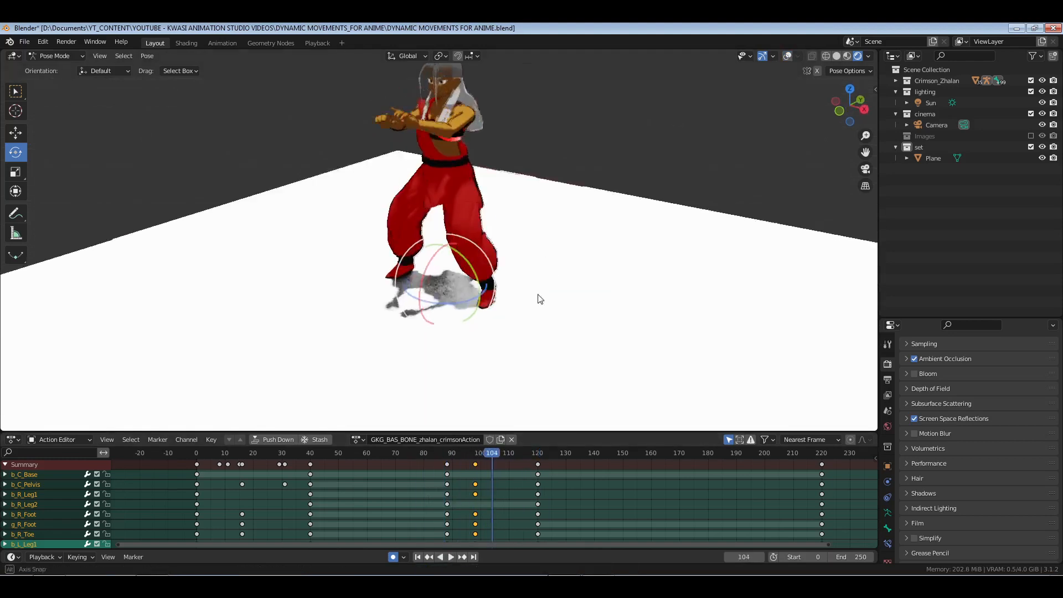
scroll(527, 304, "up", 4)
left_click(772, 56)
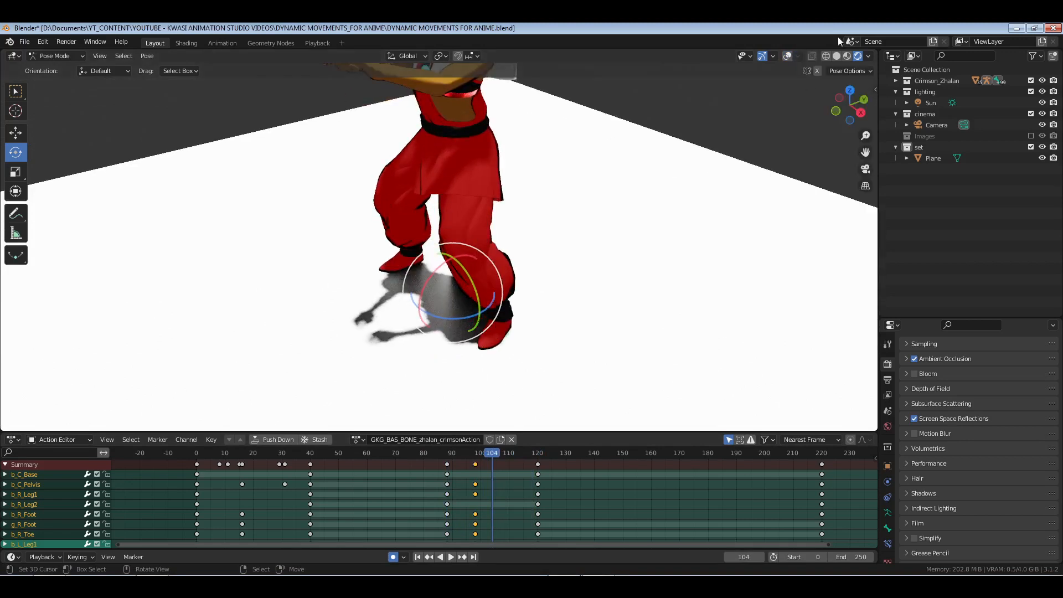
left_click(787, 56)
middle_click_drag(547, 246, 530, 293)
key("alt+a")
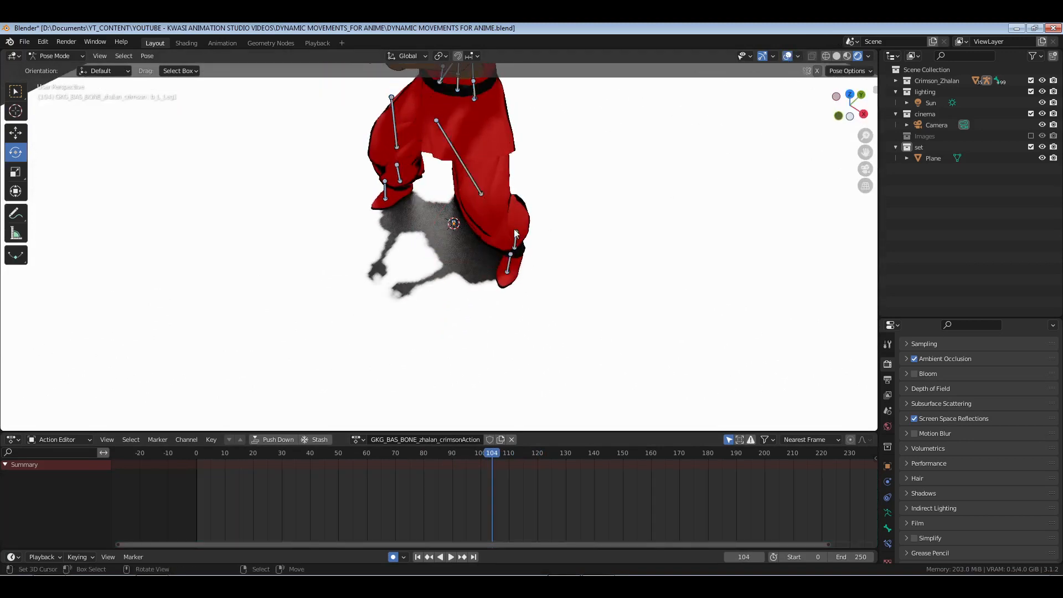
left_click_drag(514, 229, 519, 283)
left_click(398, 173)
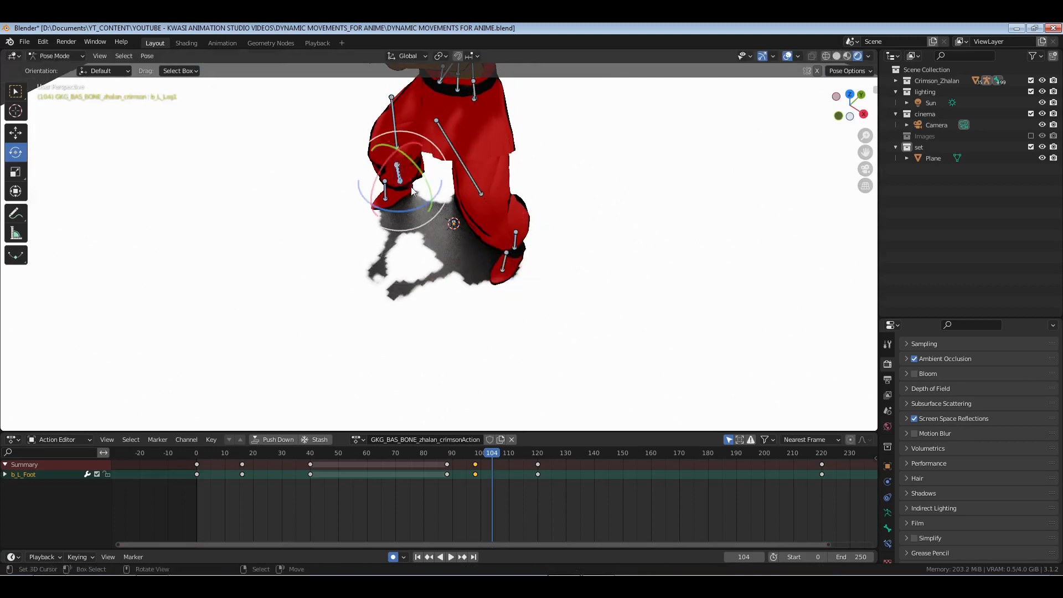
left_click_drag(409, 210, 418, 206)
middle_click_drag(499, 406, 487, 387)
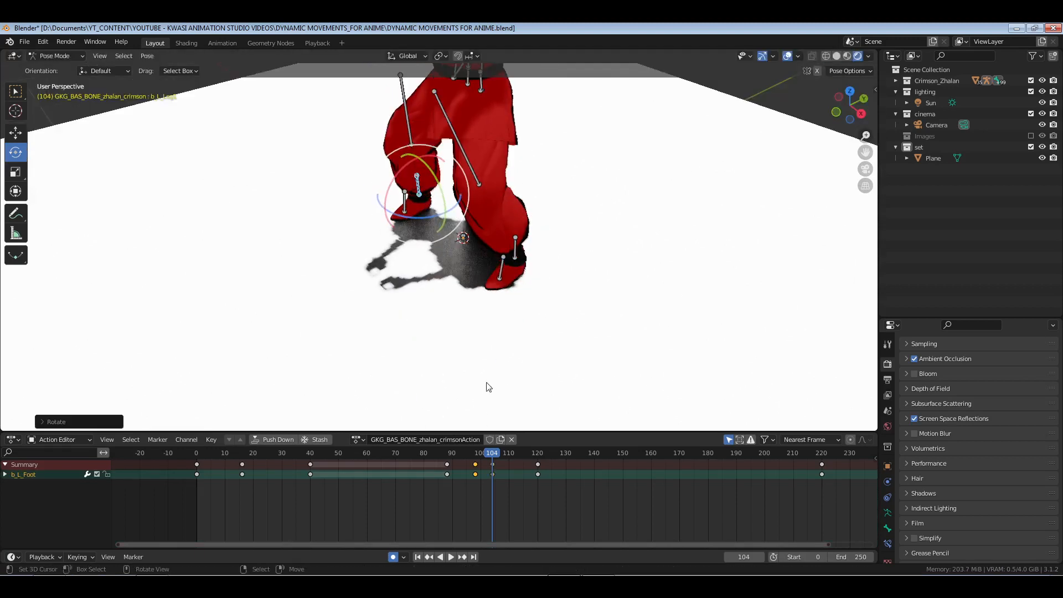
Move both foot bones' frame 104 keyframes 2 frames later to frame 106, save the file, and preview the motion.
left_click_drag(453, 516, 493, 512)
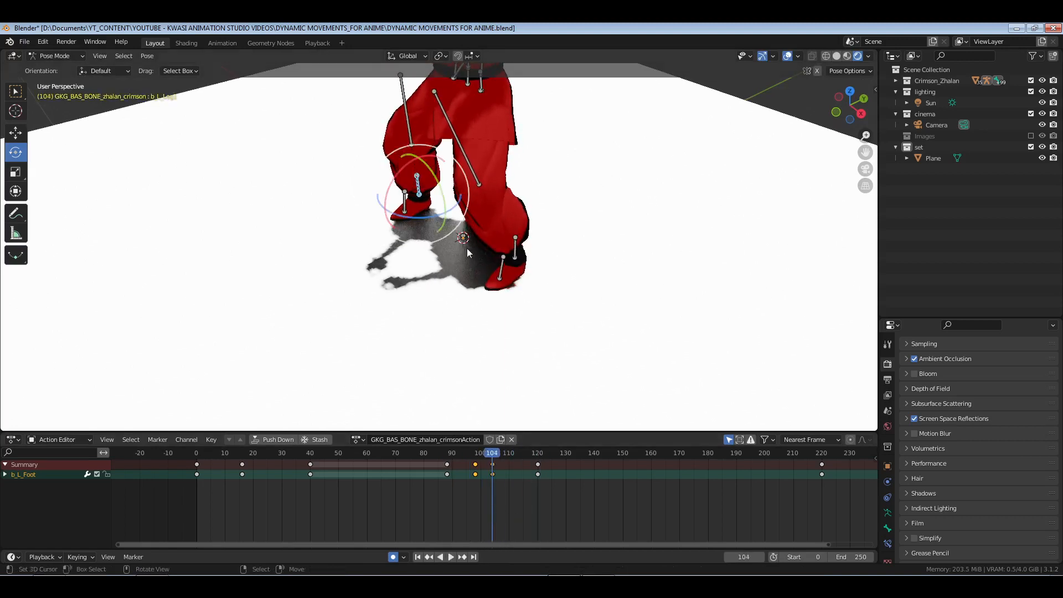
left_click(515, 247, "shift")
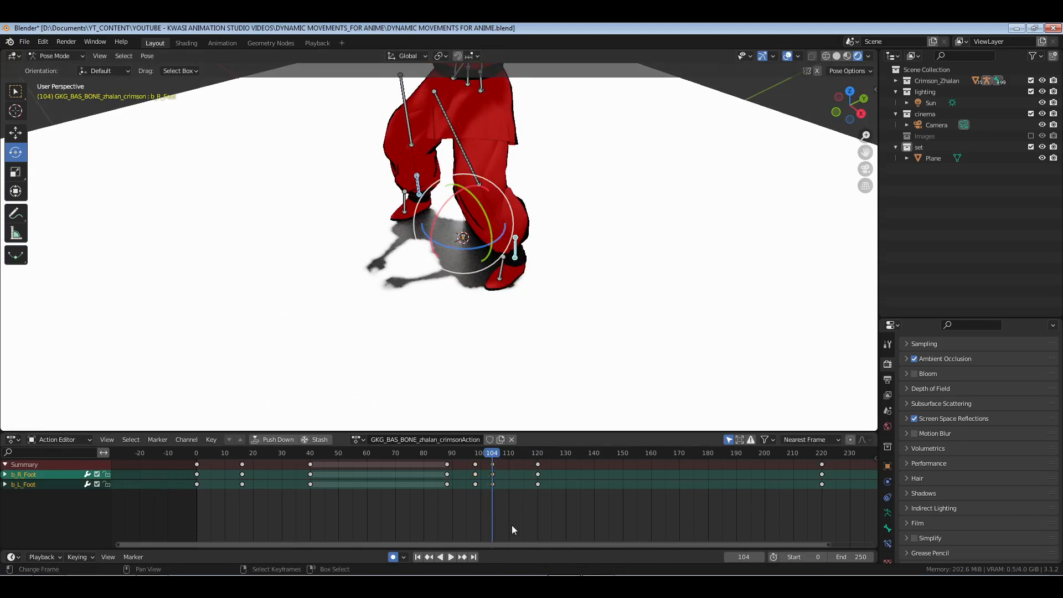
key("ctrl+k")
type("g2")
key("Return")
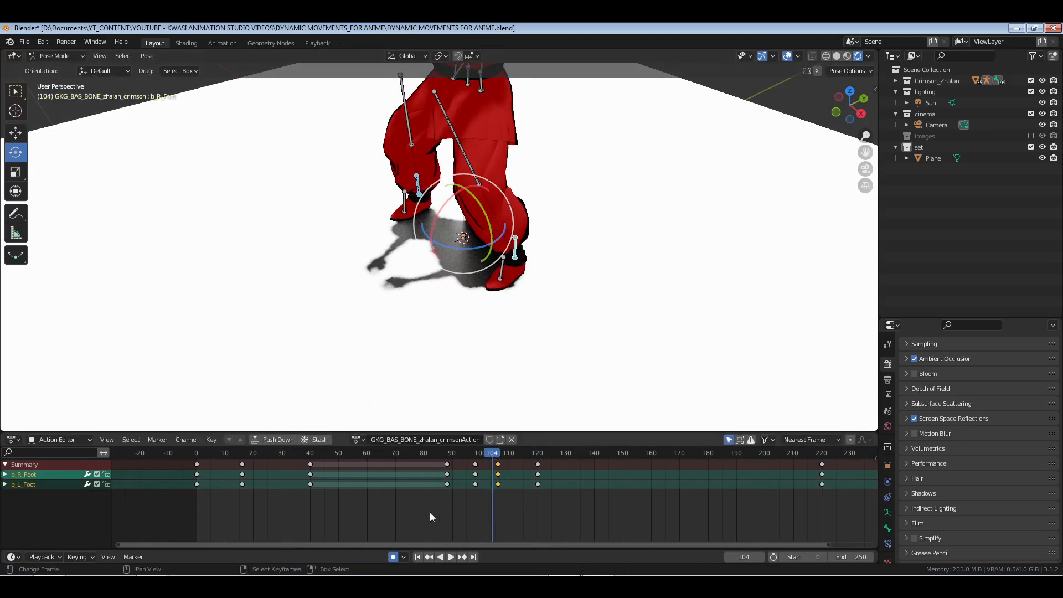
key("ctrl+s")
key("space")
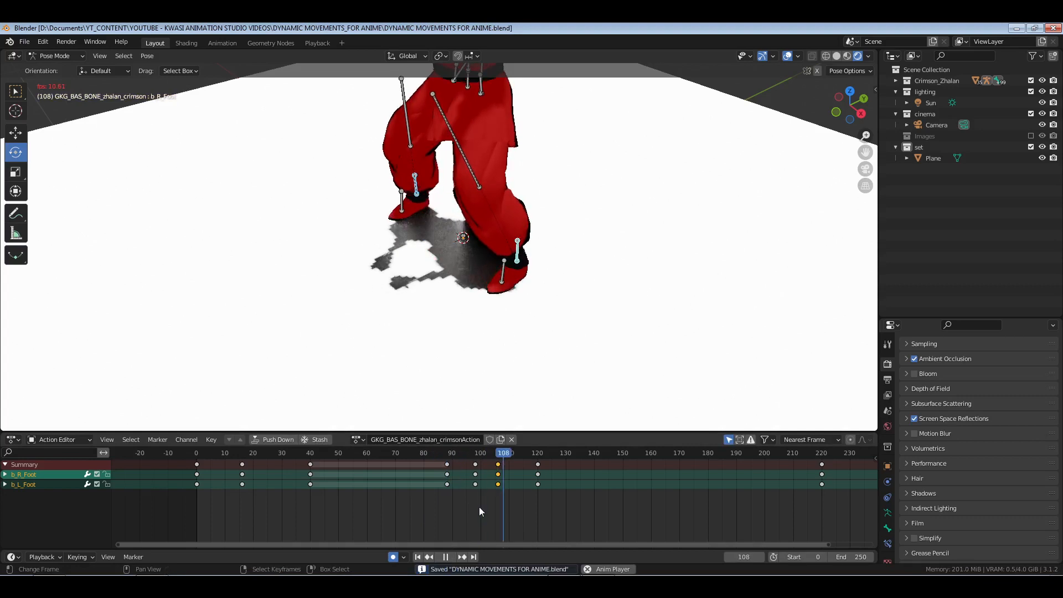
key("space")
Rotate the right and left Leg2 bones slightly at frame 98 and preview the leg motion.
left_click_drag(447, 493, 476, 496)
right_click(462, 143)
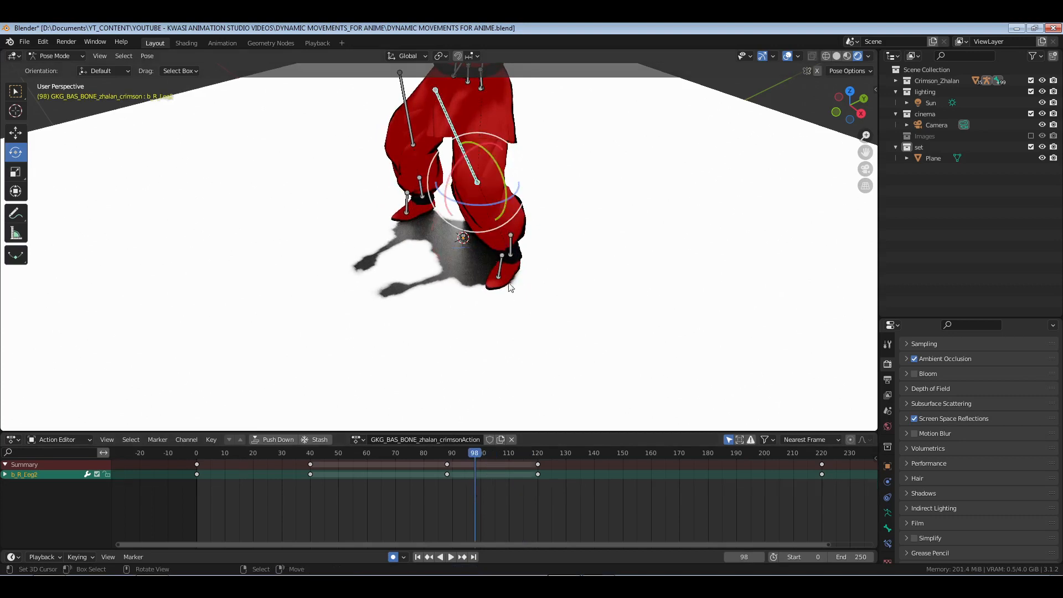
middle_click_drag(510, 282, 510, 302)
right_click(510, 252, "shift")
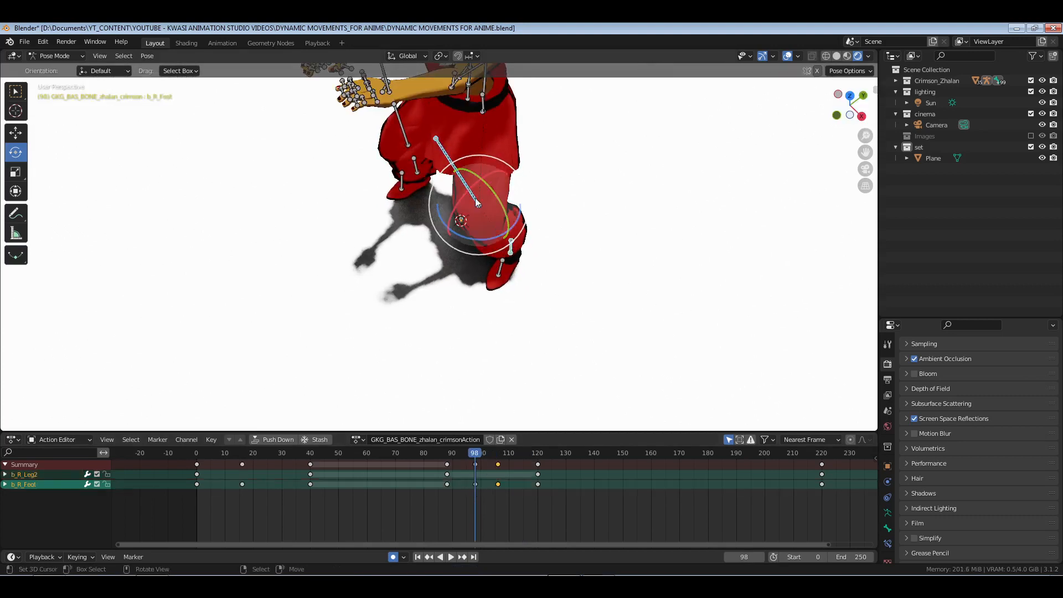
right_click(480, 217, "shift")
right_click(456, 182)
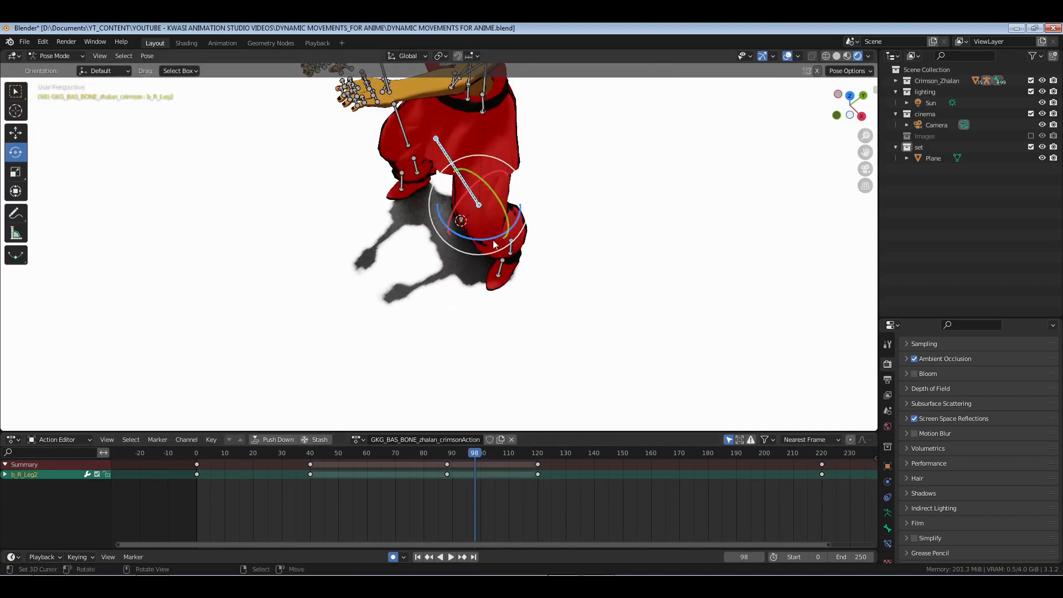
left_click_drag(494, 242, 500, 241)
right_click(394, 127)
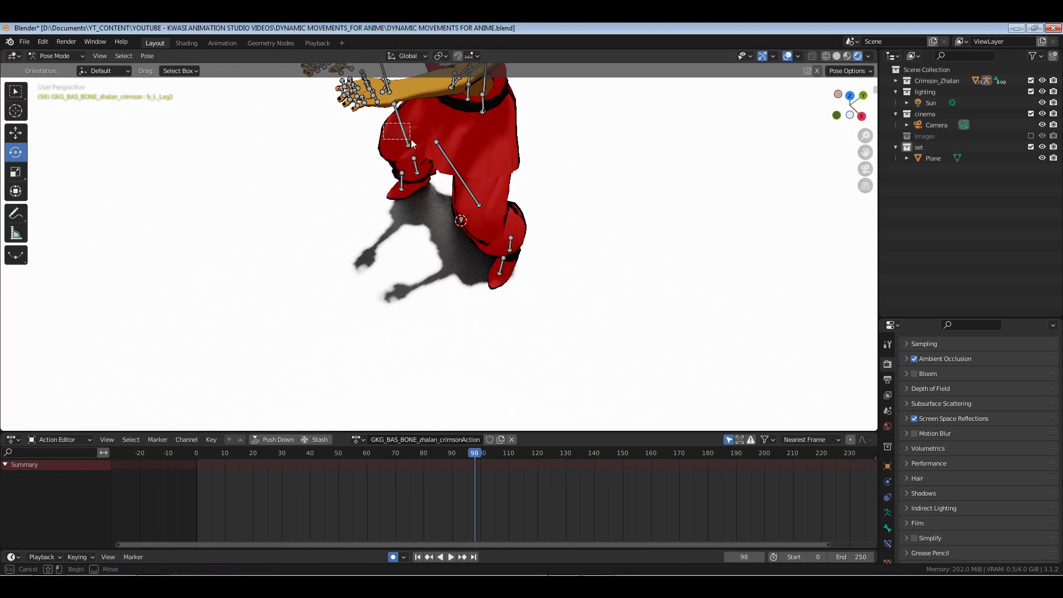
left_click_drag(418, 179, 374, 185)
left_click(436, 496)
key("space")
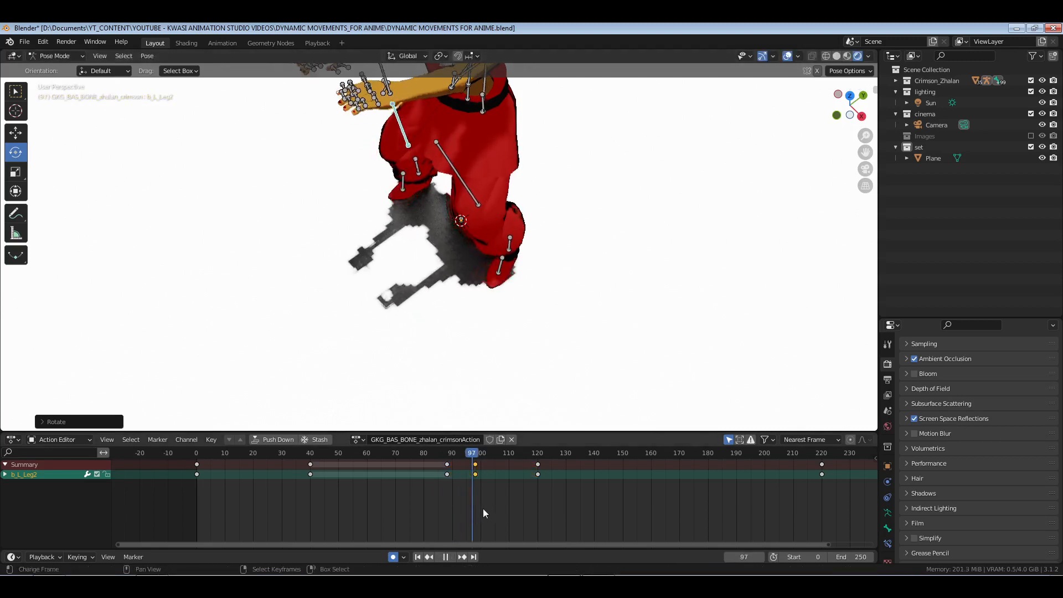
left_click_drag(490, 508, 490, 508)
Adjust the rotation of the right and left Leg2 bones at frame 106.
left_click(515, 245)
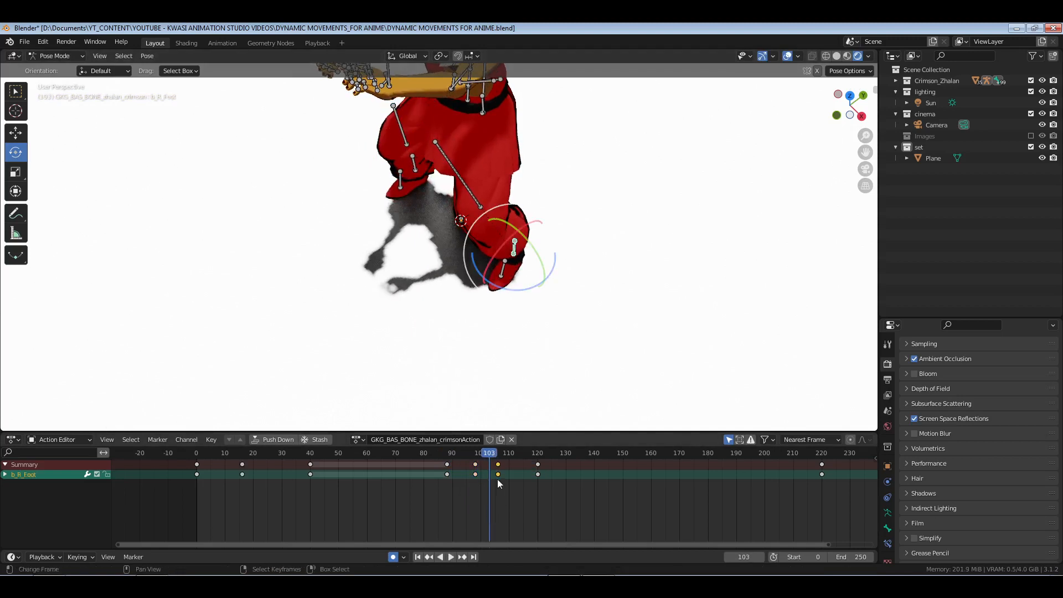
left_click(498, 493)
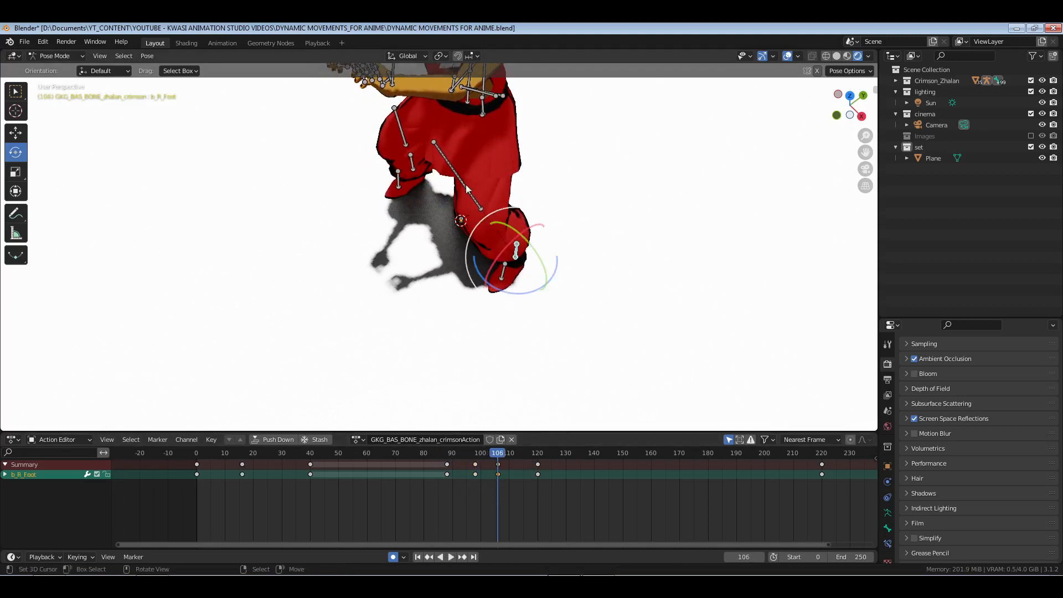
left_click(490, 254)
left_click_drag(489, 254, 467, 424)
left_click(412, 163)
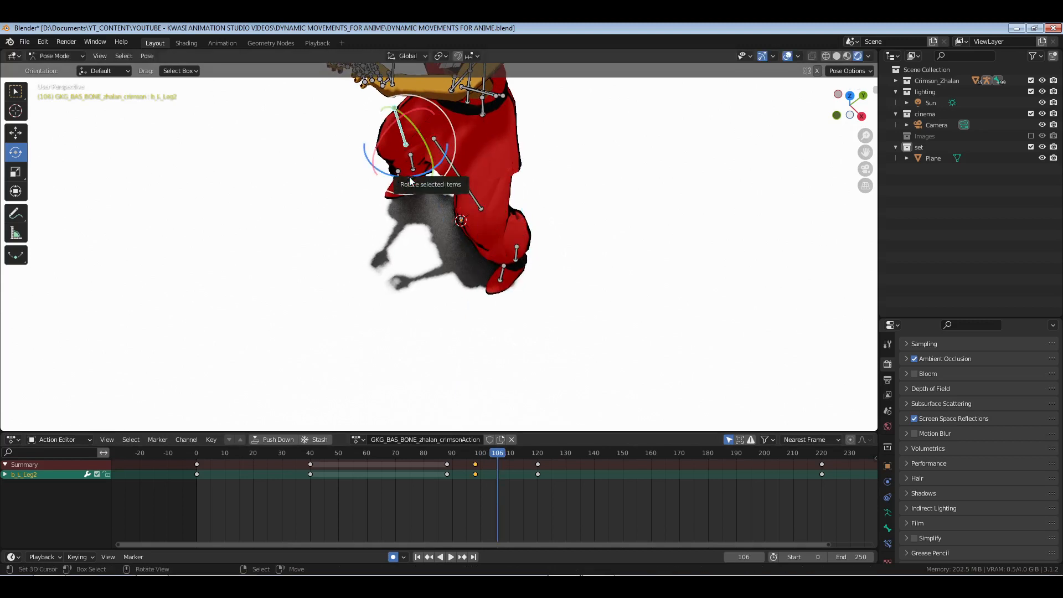
left_click_drag(431, 175, 434, 179)
left_click_drag(444, 216, 446, 219)
middle_click_drag(463, 249, 501, 302)
Switch to the camera view, hide the overlays, save the file, and play the animation.
left_click(438, 453)
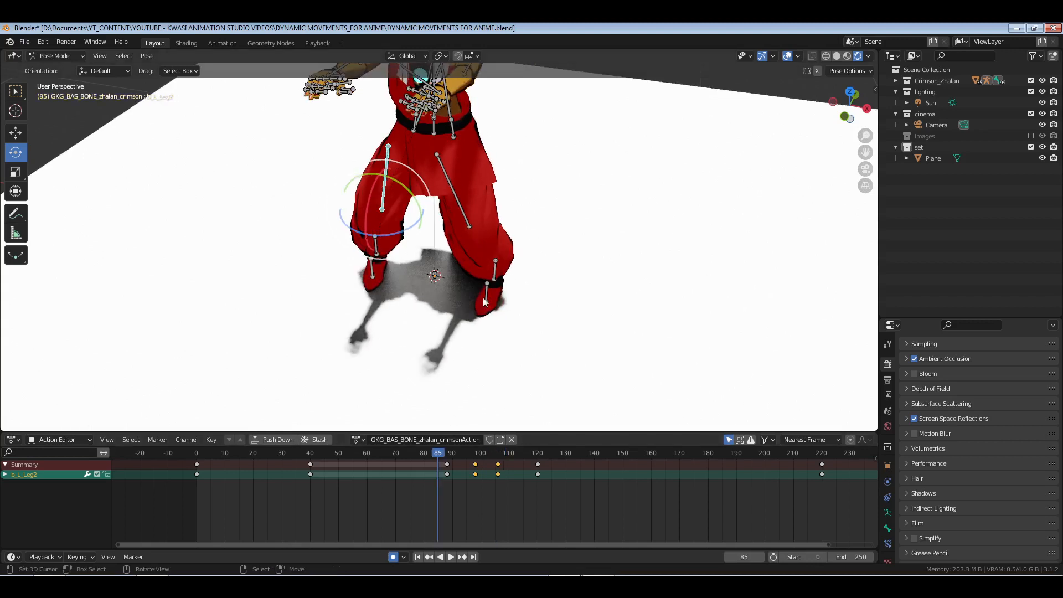
key("KP_0")
left_click(787, 56)
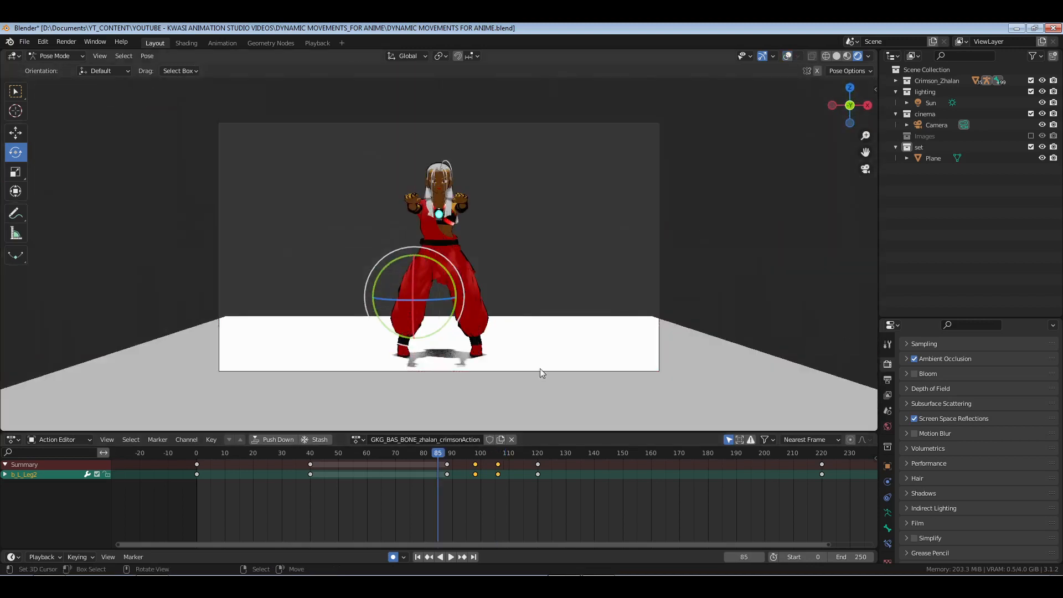
left_click(198, 480)
key("ctrl+s")
key("space")
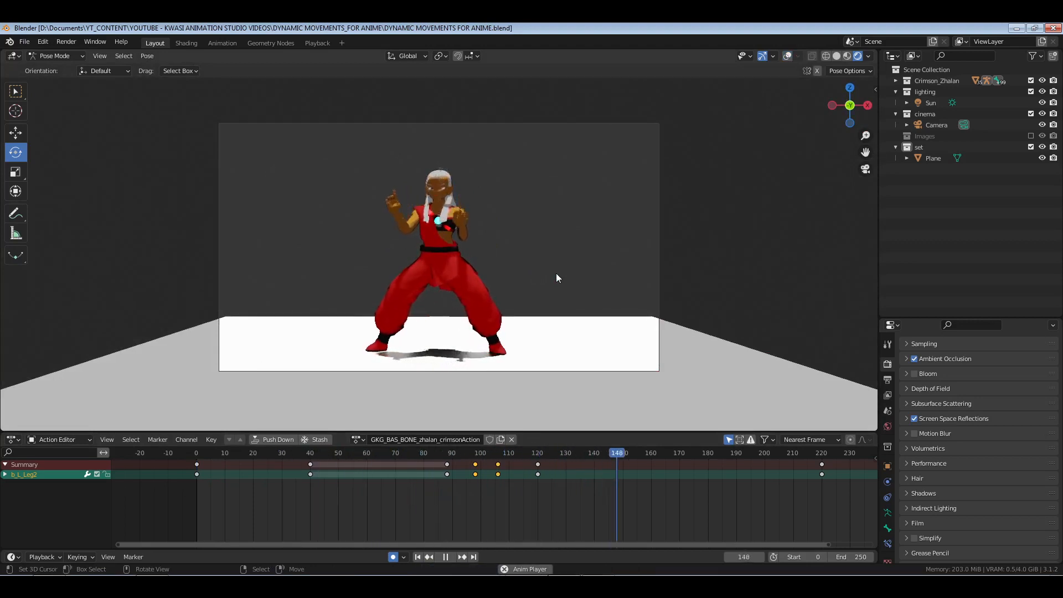
Duplicate all bones' frame 120 keyframes and place the copies at frame 152 to hold the pose.
left_click(535, 531)
left_click_drag(534, 503, 537, 504)
key("a")
right_click_drag(530, 466, 586, 522)
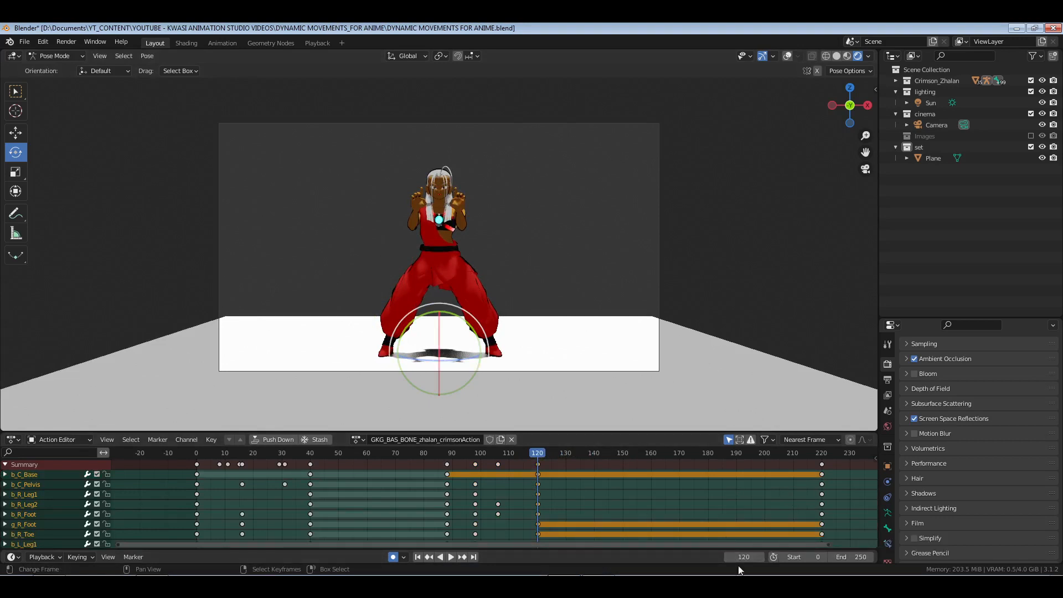
type("0")
key("Return")
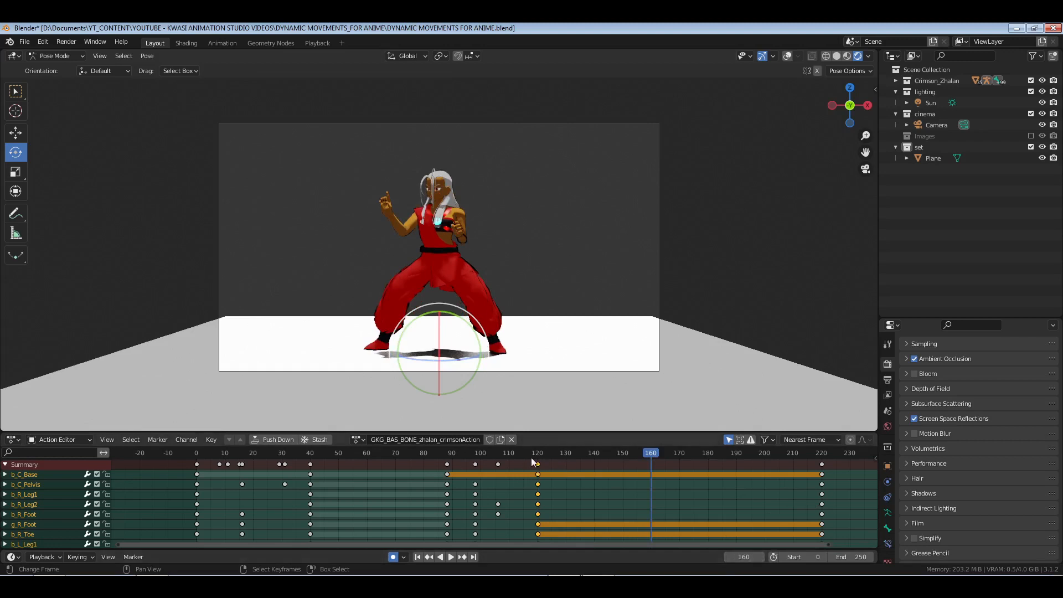
key("shift+d")
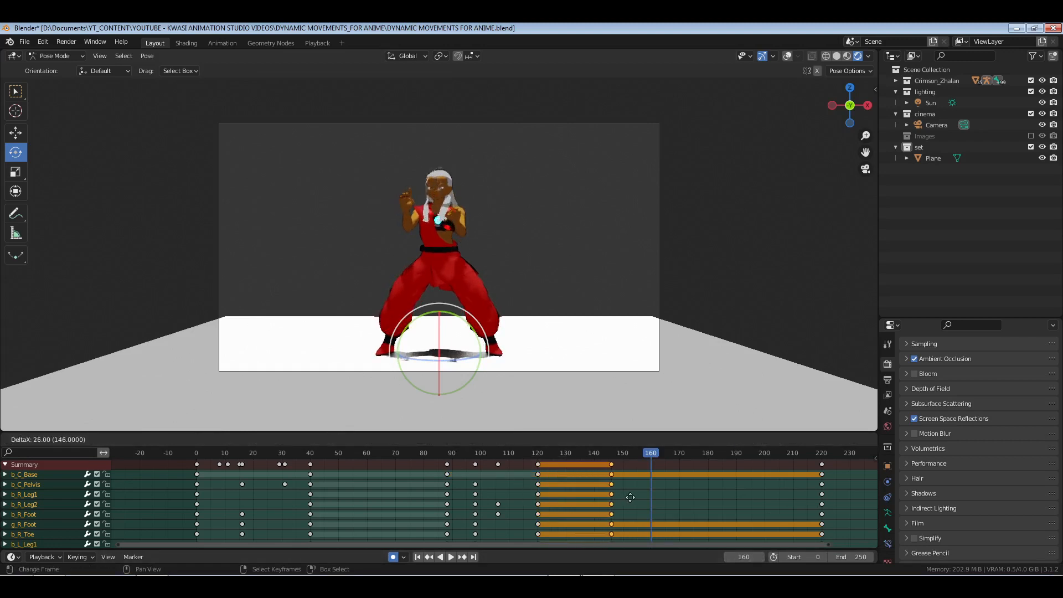
left_click(637, 499)
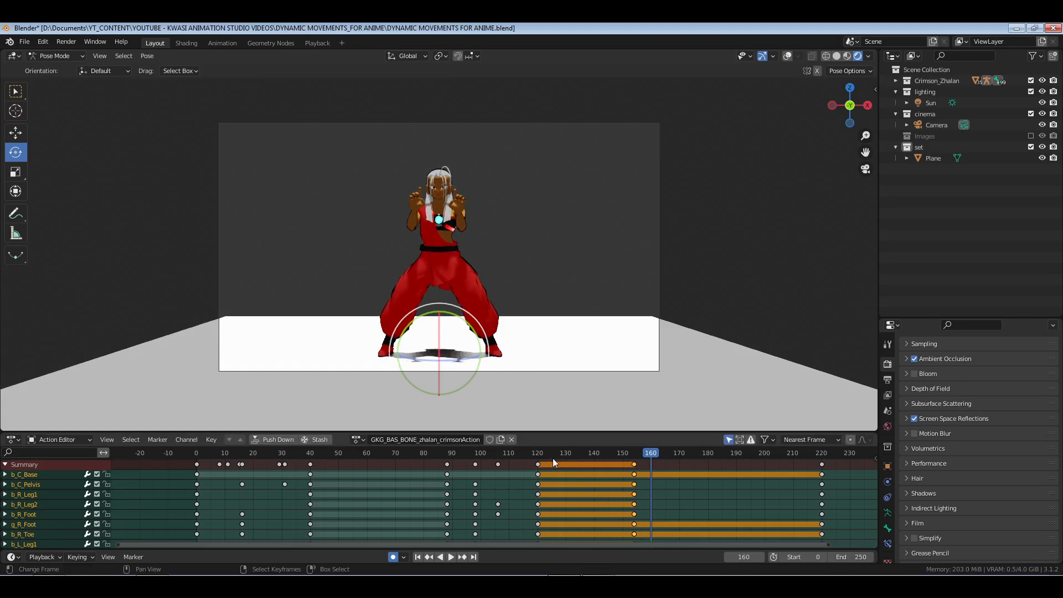
left_click(537, 454)
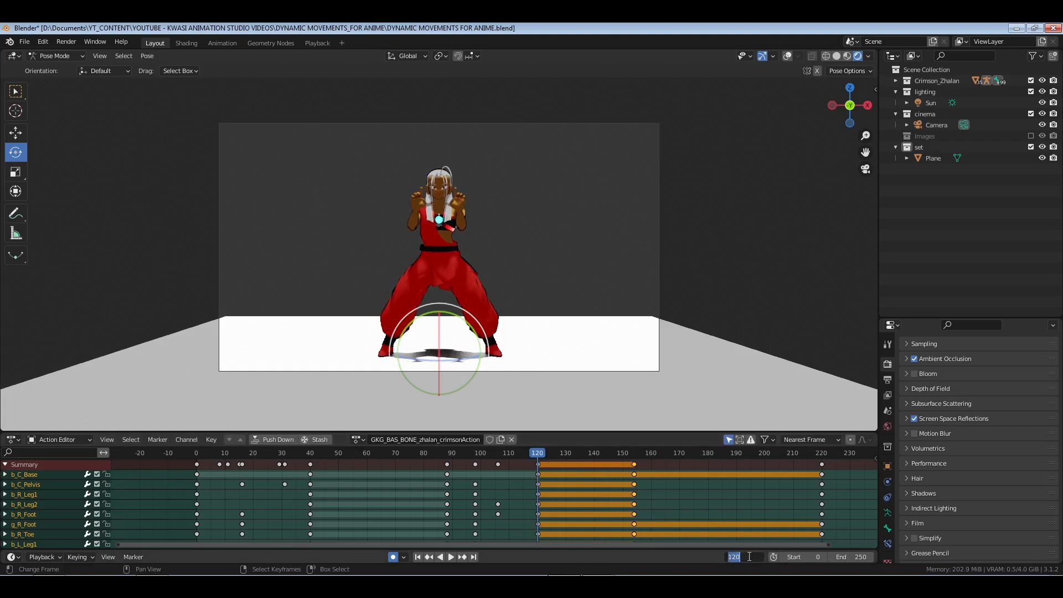
key("Return")
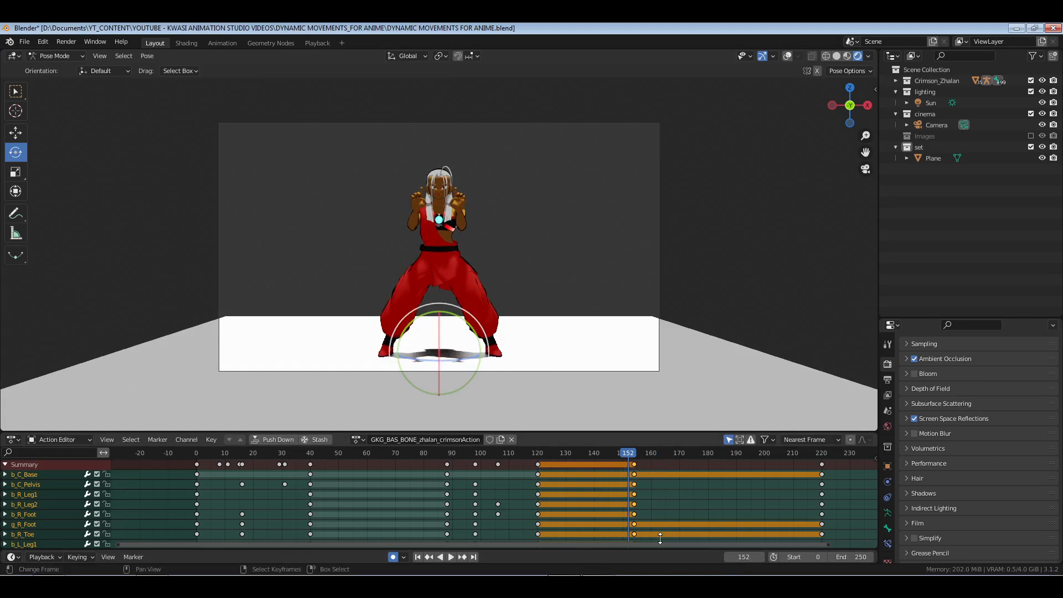
key("ctrl+z")
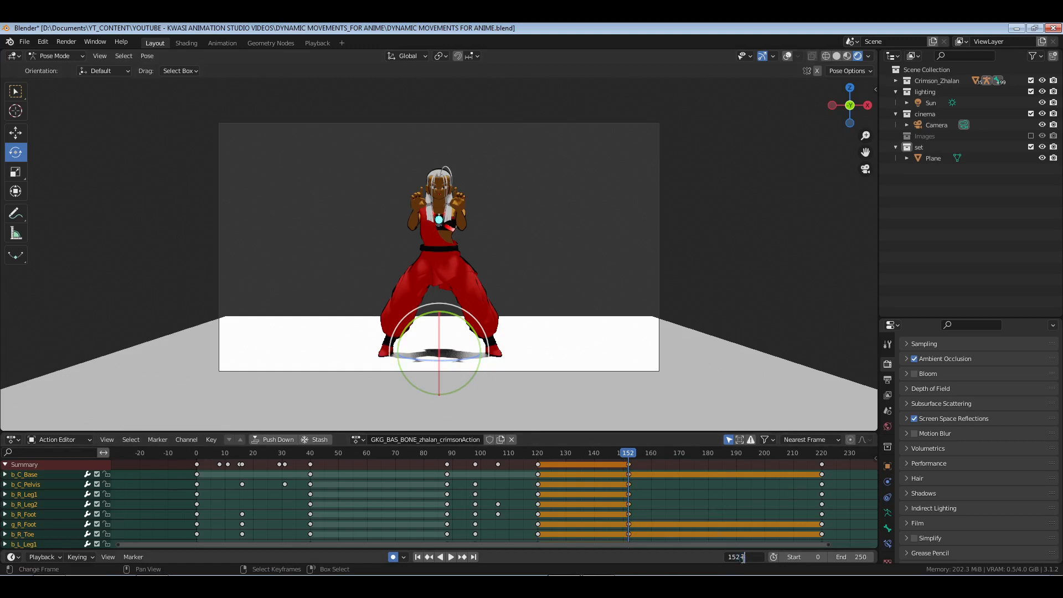
Move to frame 184 and snap the final pose's keyframes from frame 220 to it.
type("32")
key("Return")
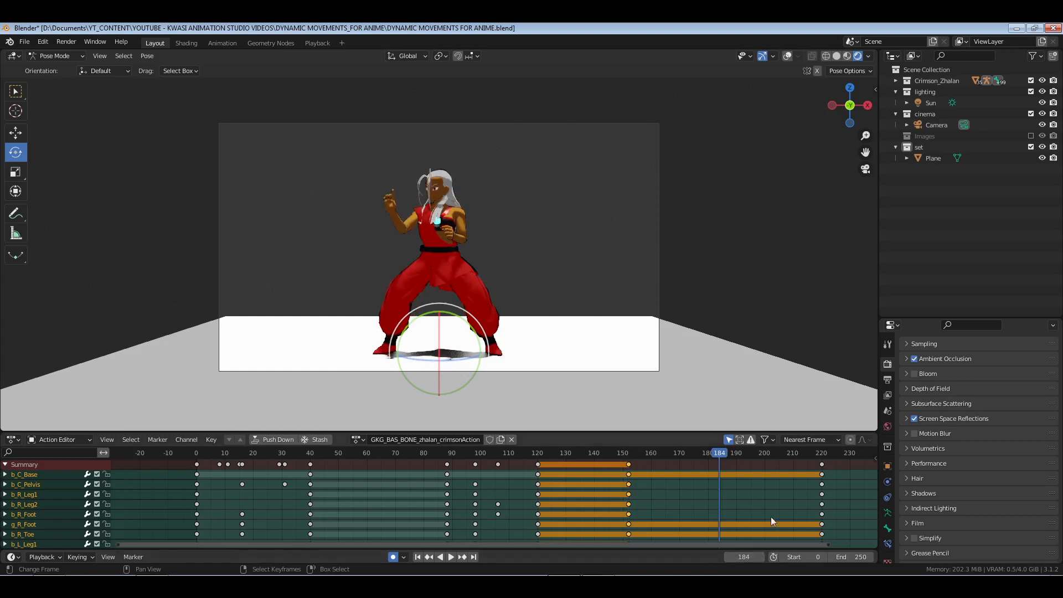
key("bracketright")
key("shift+s")
left_click(698, 497)
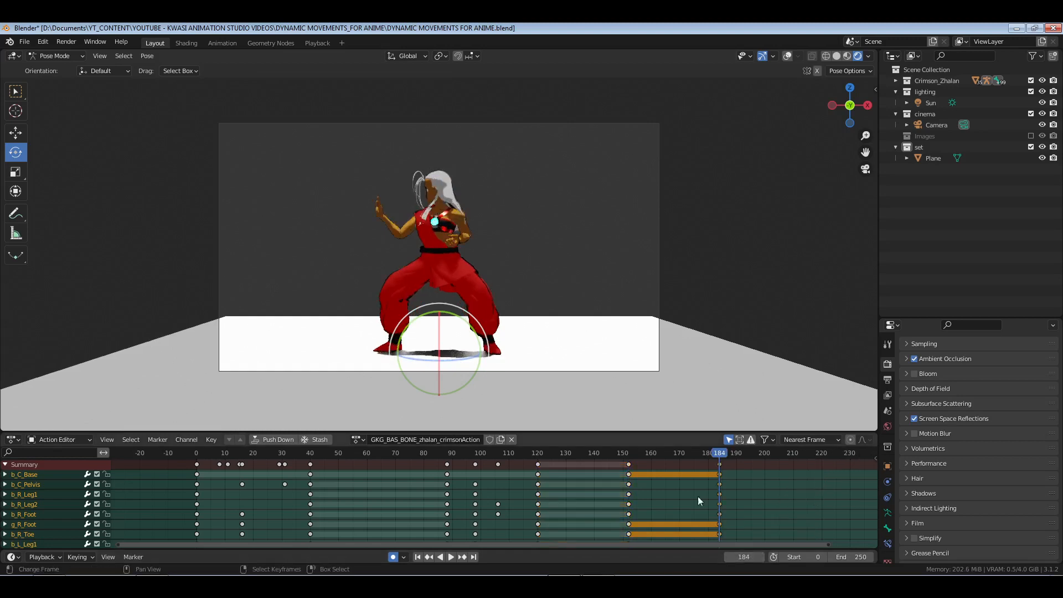
Shift all keyframes from frame 88 onward 8 frames earlier so they start at frame 80.
left_click(310, 454)
key("space")
key("Escape")
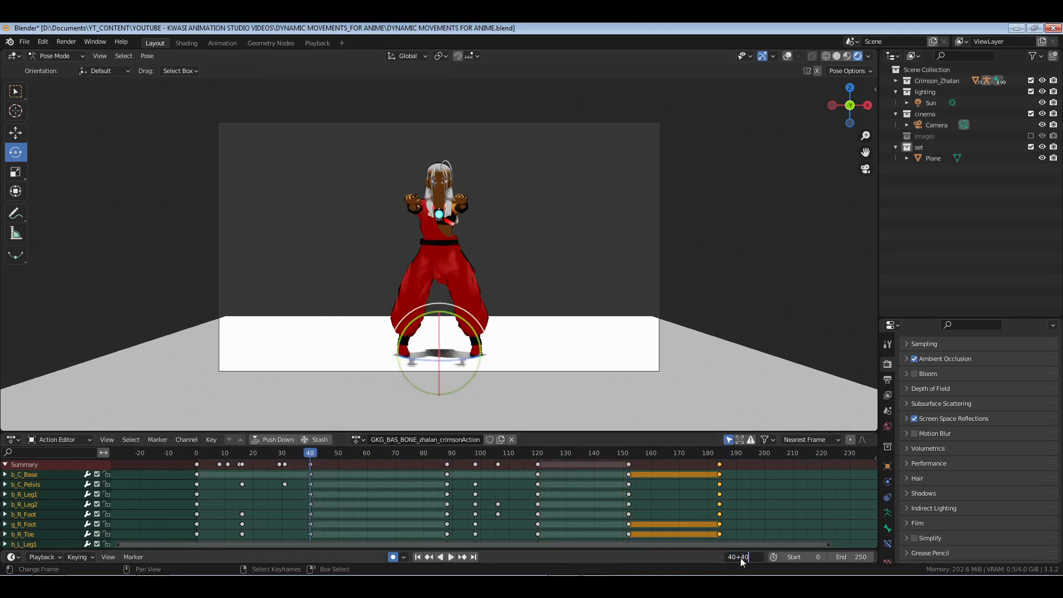
key("Return")
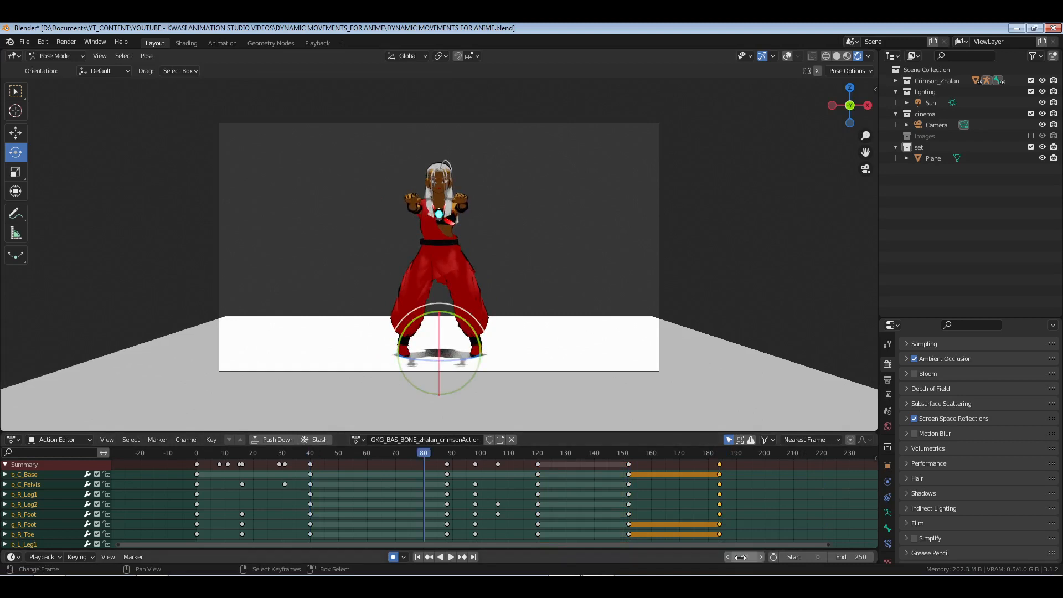
left_click(446, 464, "ctrl")
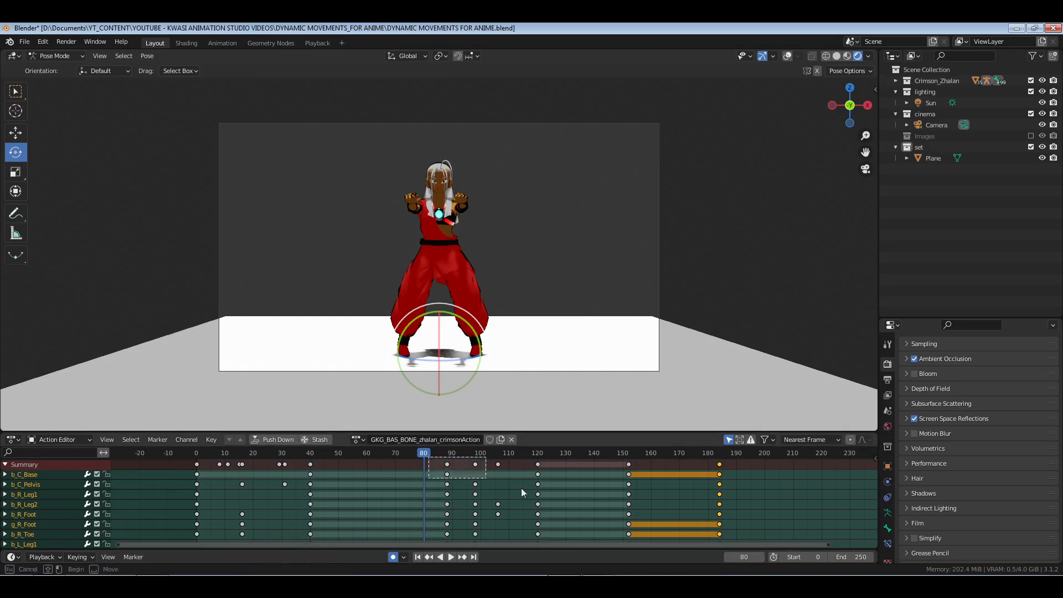
key("g")
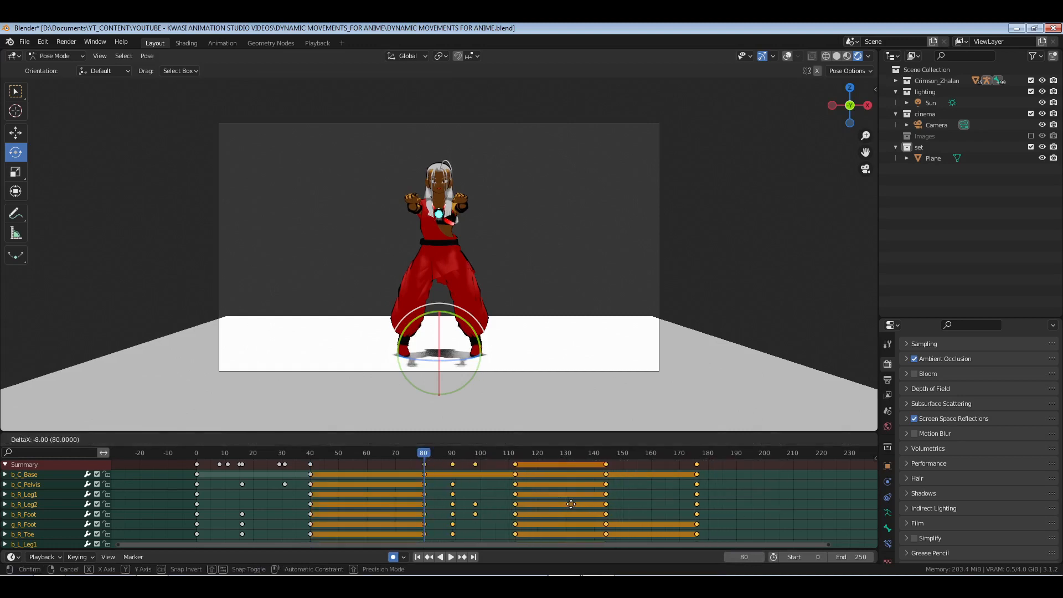
left_click(557, 490)
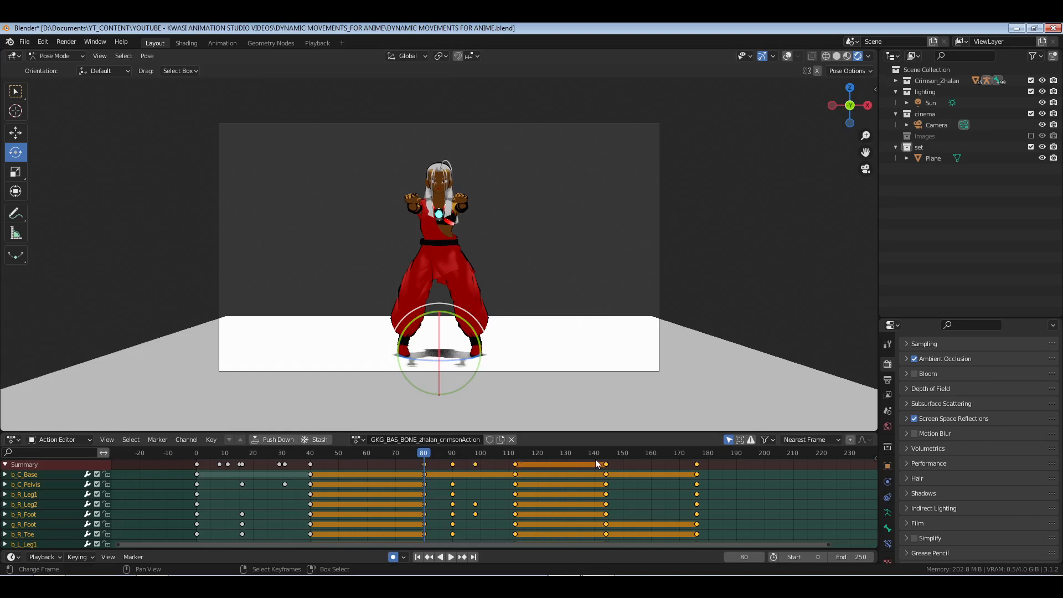
Move to frame 152 and shift all keyframes from frame 144 onward 8 frames later so they start there.
left_click(514, 455)
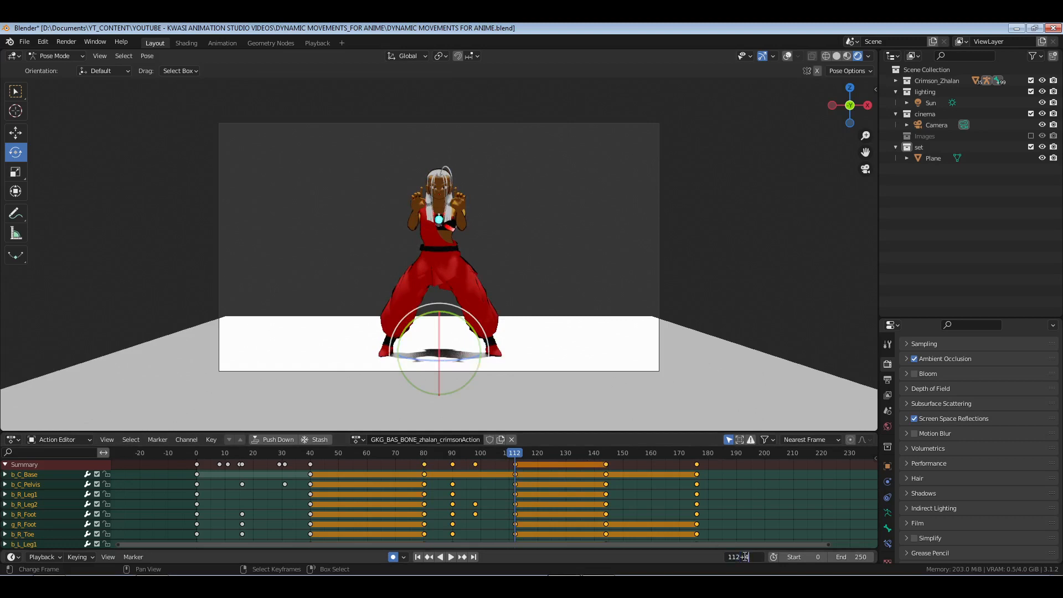
key("Return")
left_click_drag(594, 459, 769, 492)
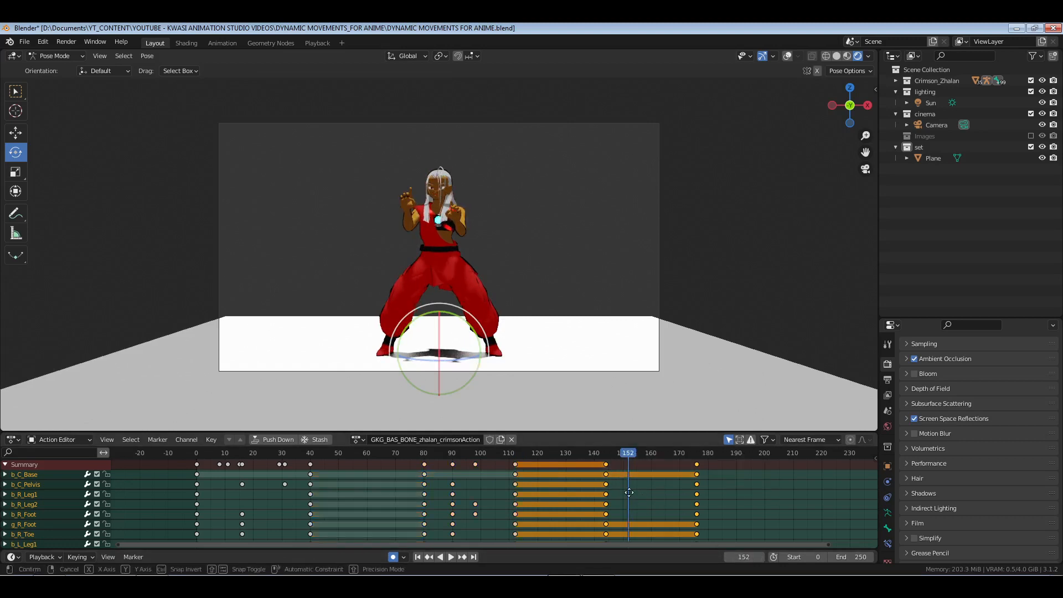
key("g")
left_click(652, 493)
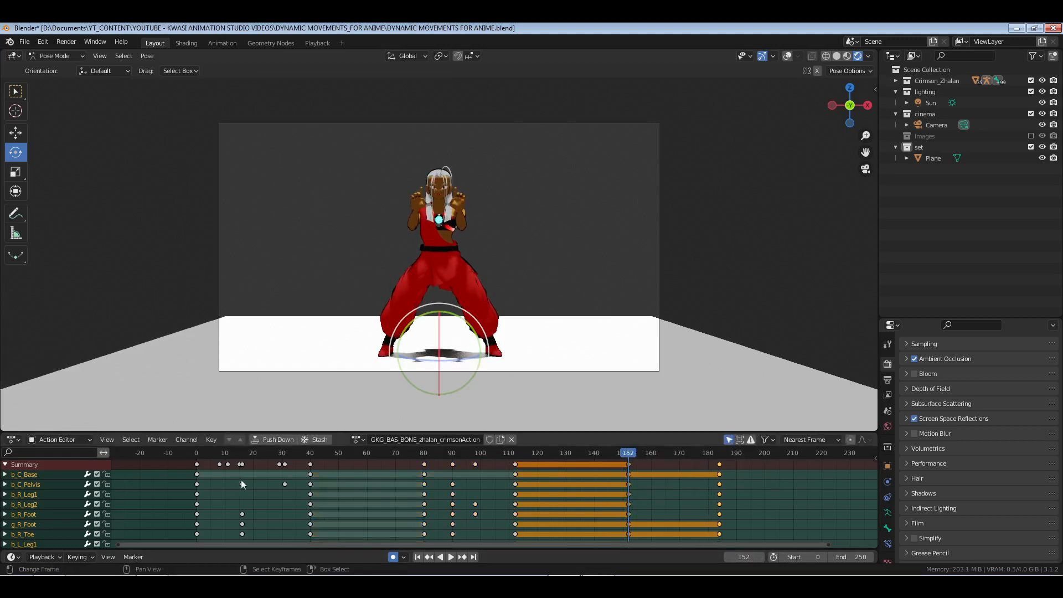
Return to the first frame, save the file, and set the animation's end frame to 190.
key("shift+Left")
left_click(755, 484)
key("ctrl+s")
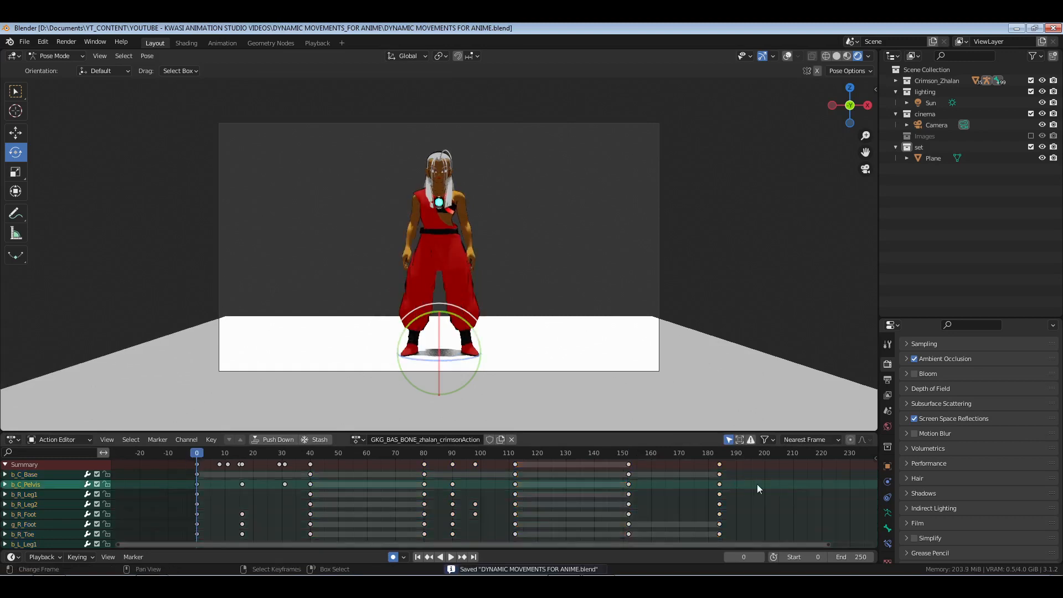
left_click(849, 554)
type("190")
key("Return")
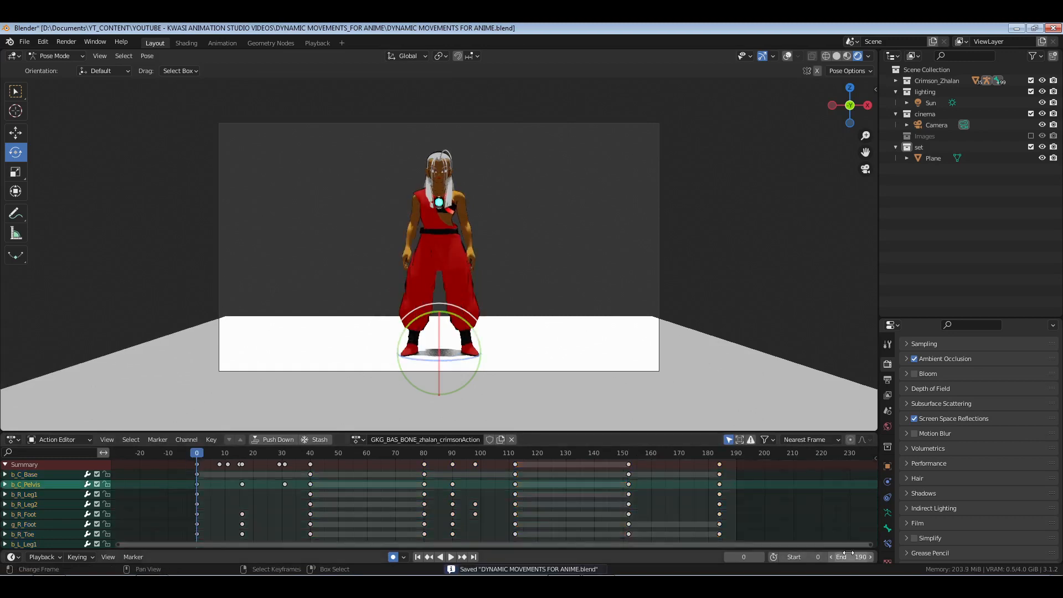
Play the animation from the start and pause at frame 22 to examine the arm movement.
middle_click_drag(405, 510, 447, 512)
key("space")
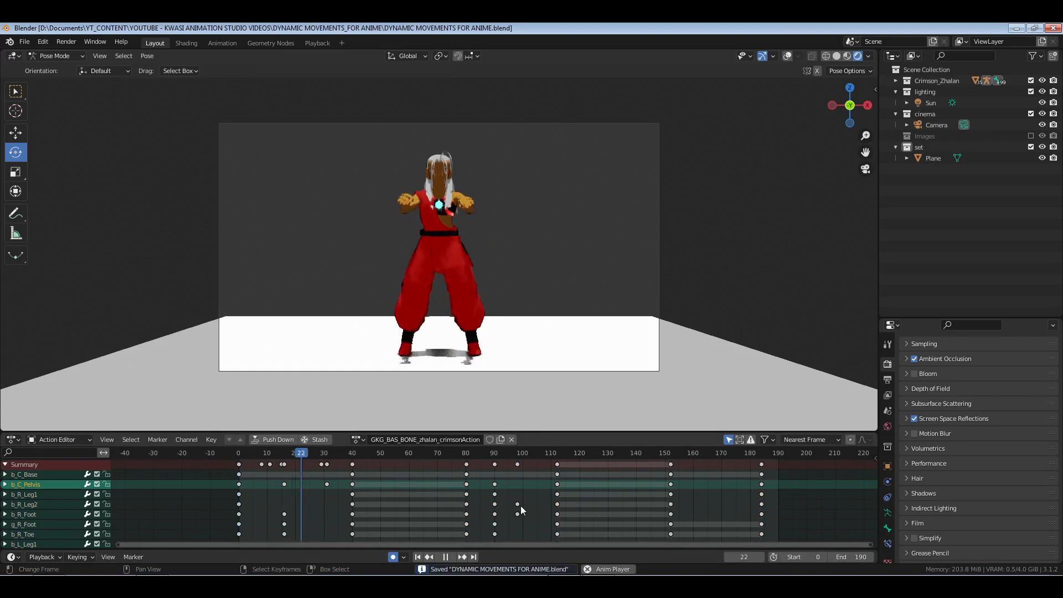
left_click_drag(277, 492, 302, 491)
Show the overlays, leave the camera view, and select both of the character's upper-arm bones.
left_click(787, 56)
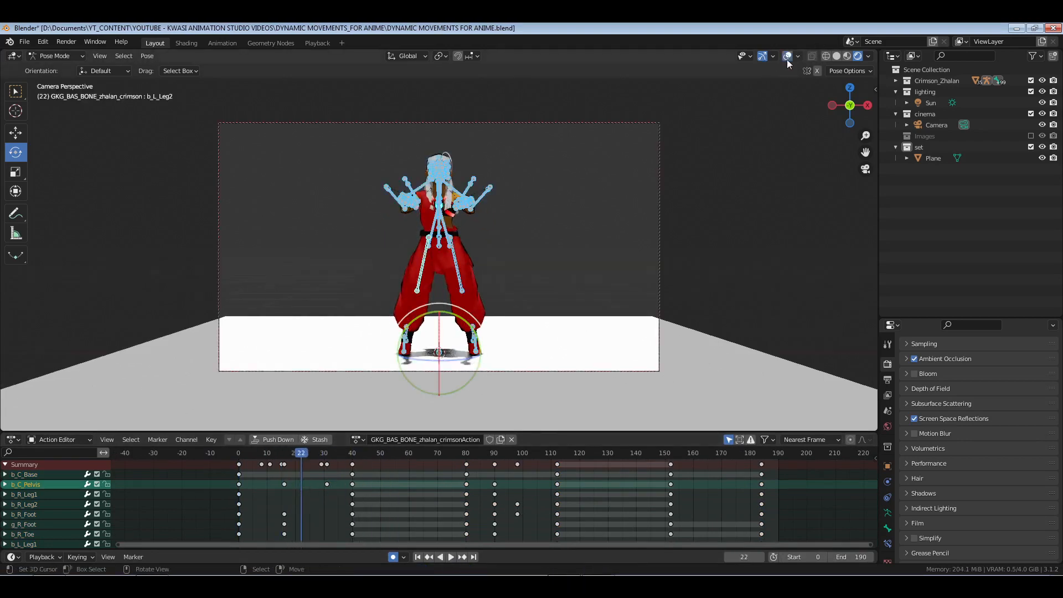
key("alt+a")
key("KP_0")
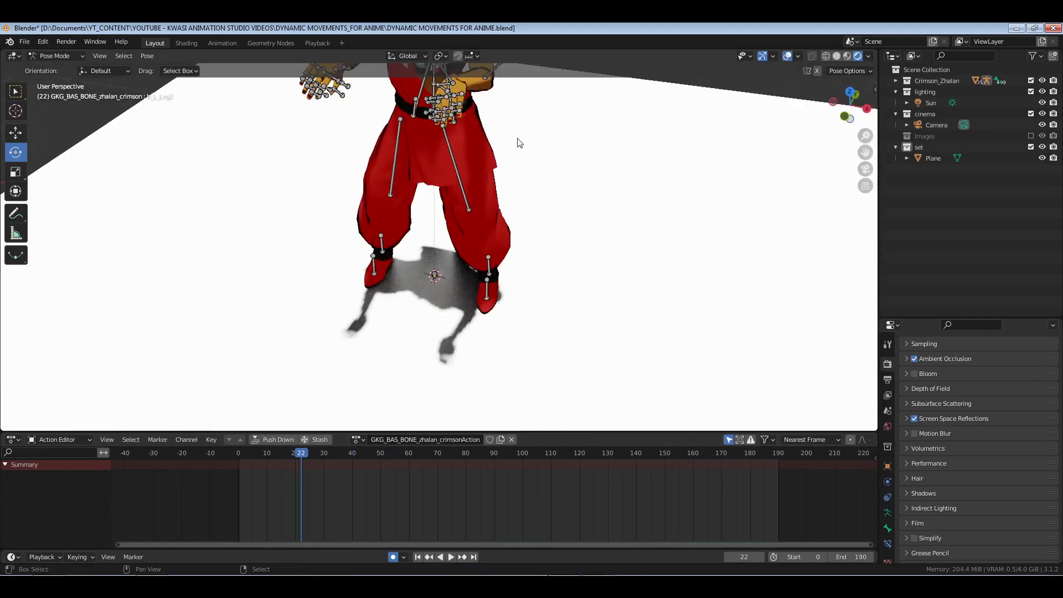
middle_click_drag(520, 142, 398, 218, "shift")
left_click(497, 270)
left_click(360, 167, "shift")
middle_click_drag(361, 167, 426, 261)
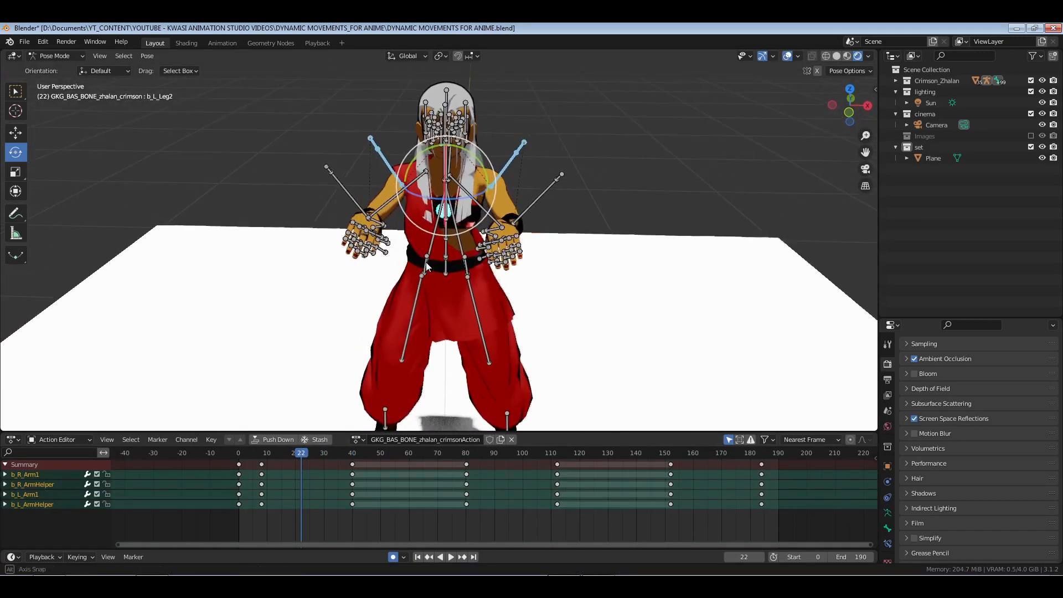
Move to frame 24 and rotate the right upper-arm bone slightly from the side view to key a breakdown pose.
key("space")
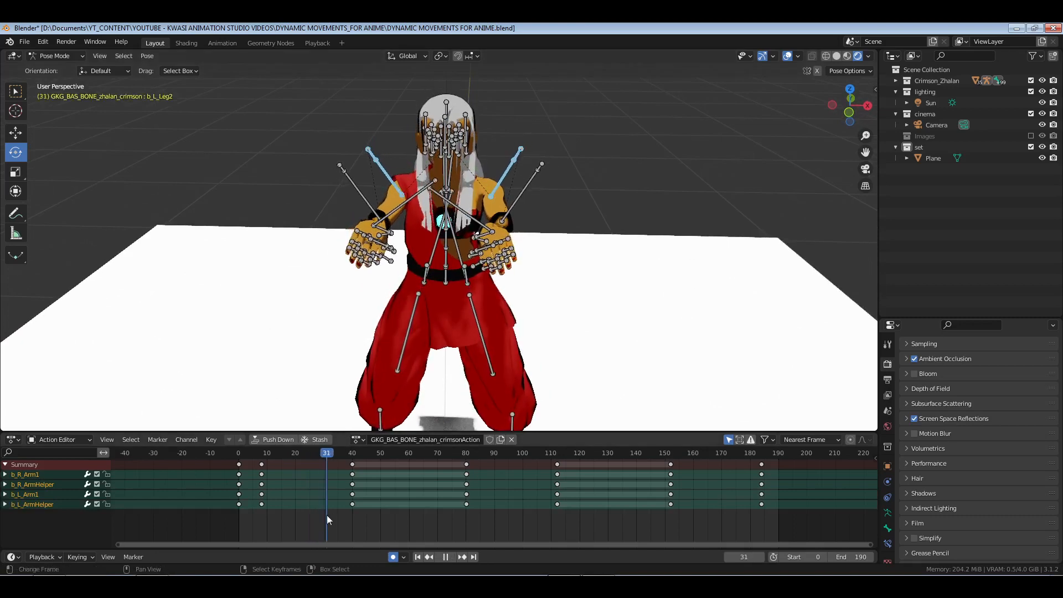
left_click_drag(310, 515, 306, 515)
key("space")
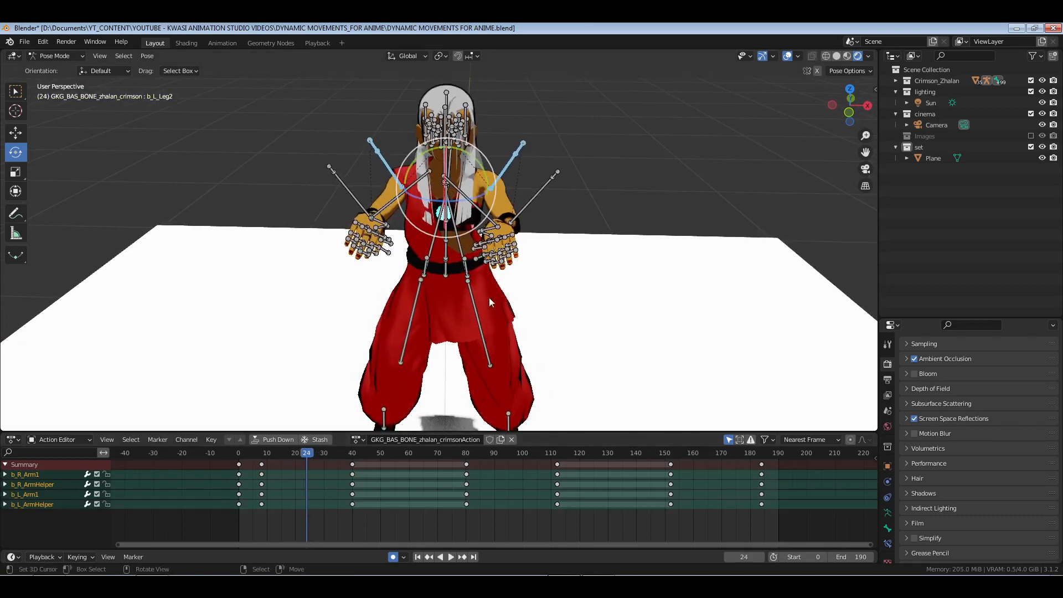
middle_click_drag(489, 298, 503, 264)
left_click(455, 121)
left_click(470, 129)
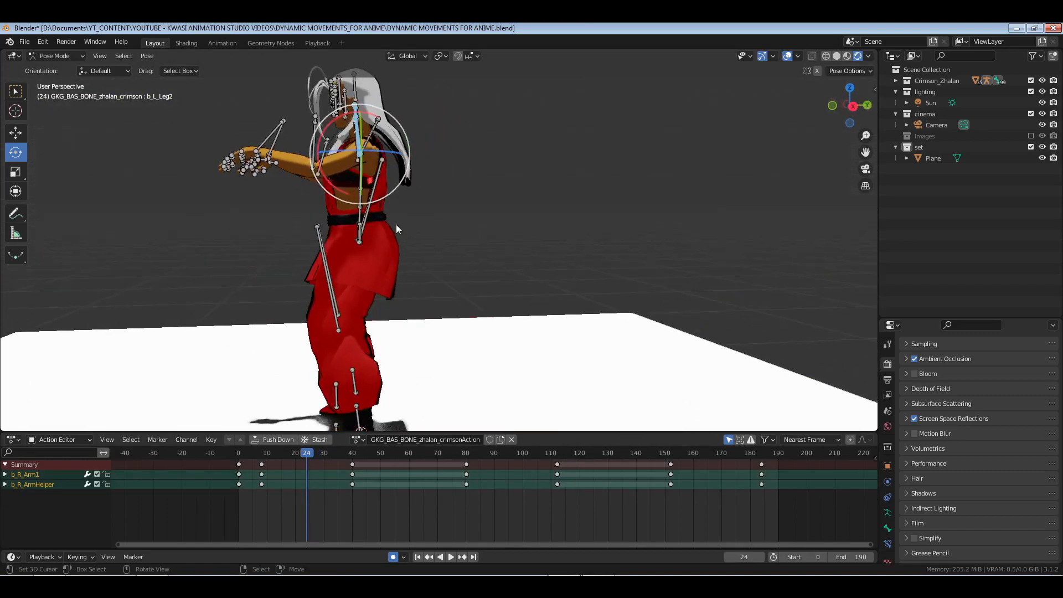
left_click_drag(379, 203, 385, 194)
middle_click_drag(249, 261, 359, 262)
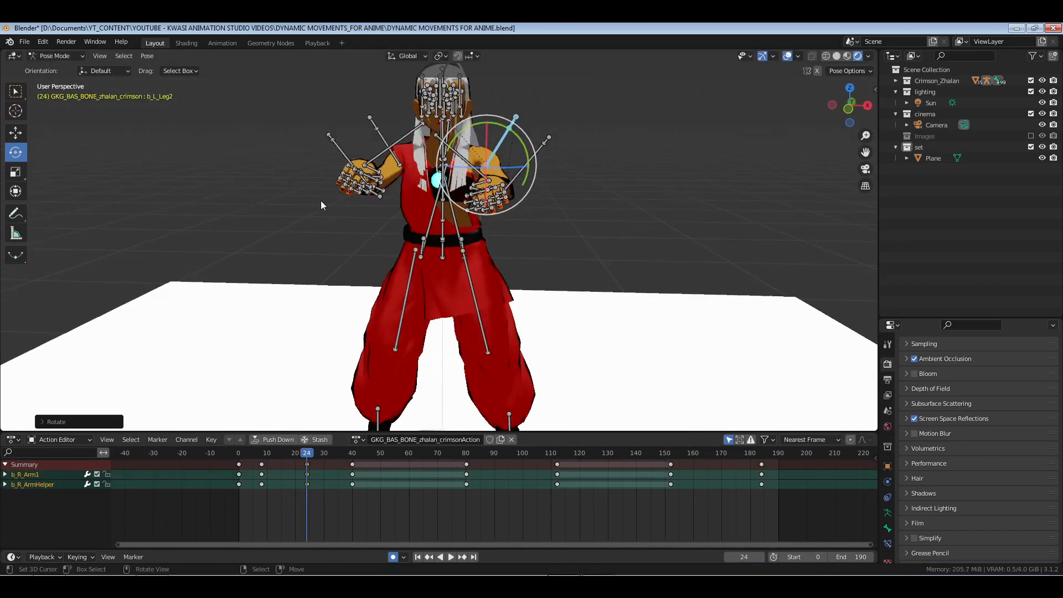
Rotate the left upper-arm bone slightly at frame 24 from the opposite side view.
middle_click_drag(321, 201, 410, 177)
left_click(413, 175)
key("ctrl+KP_3")
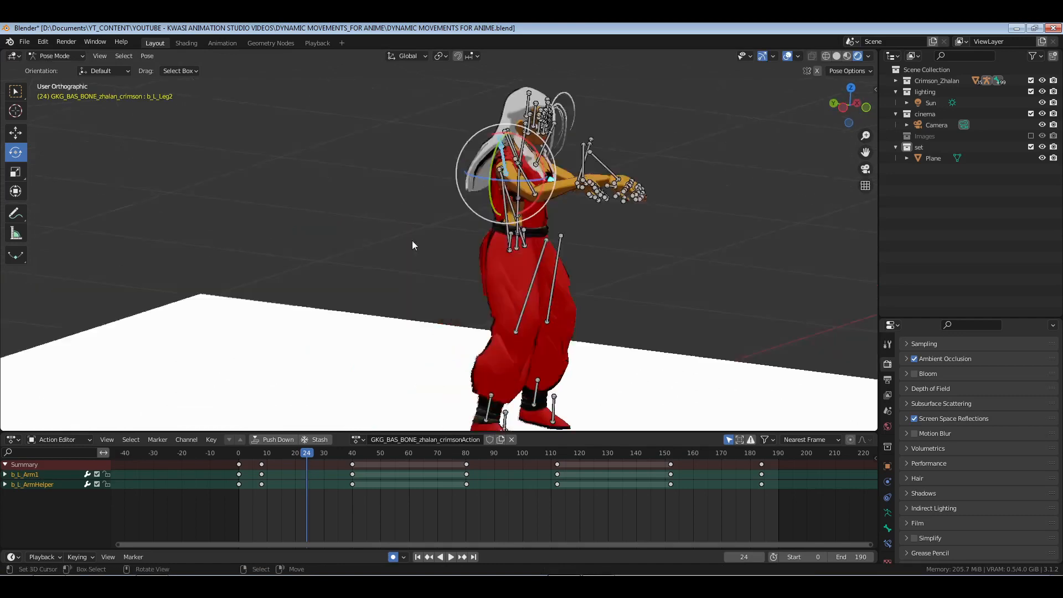
left_click_drag(534, 208, 537, 206)
middle_click_drag(737, 249, 539, 280)
Play and scrub the animation to check the new arm motion around frame 24.
key("space")
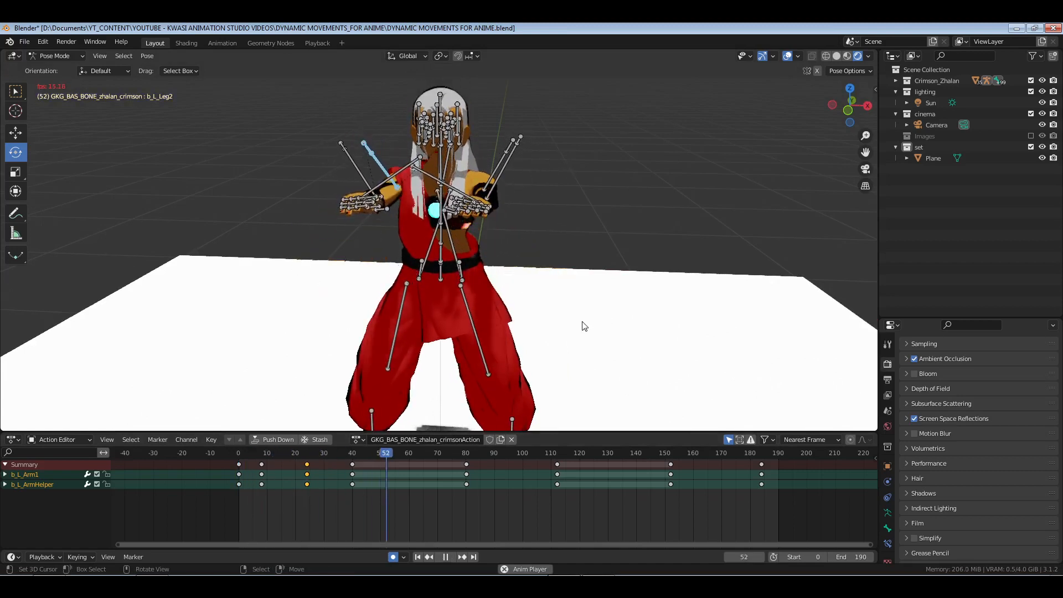
key("space")
mouse_move(311, 507)
left_mouse_down()
mouse_move(363, 504)
mouse_move(292, 507)
left_mouse_up()
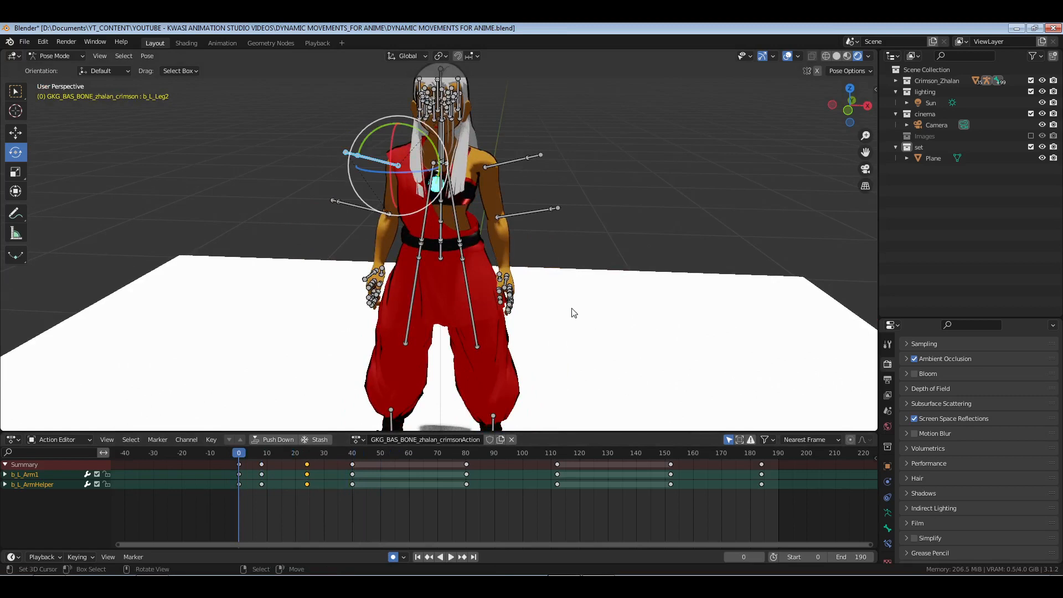
Save the file and play the animation through the camera view with the overlays hidden.
key("KP_0")
key("ctrl+s")
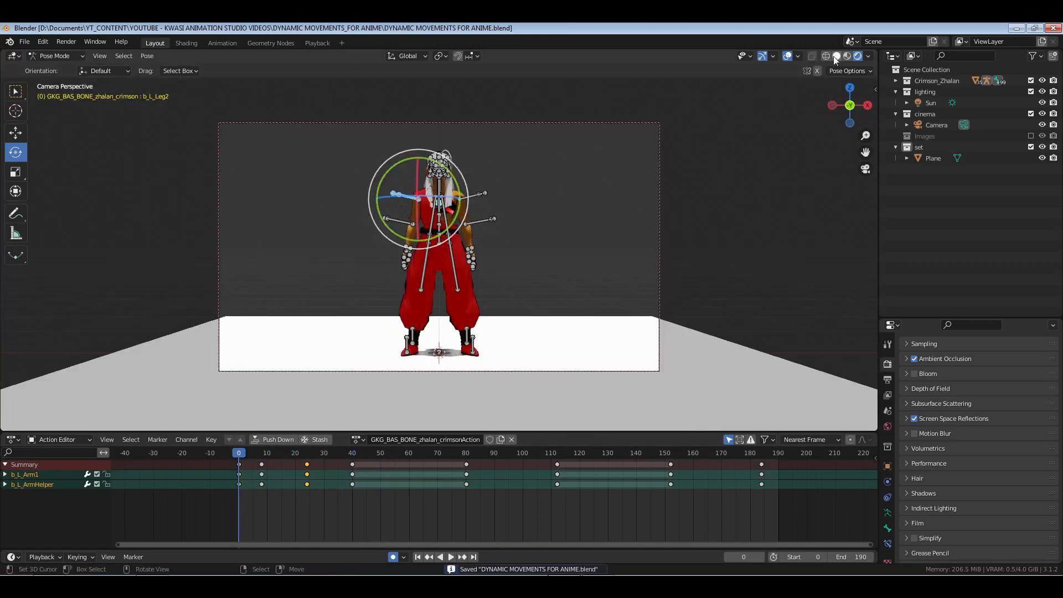
key("space")
key("shift+alt+z")
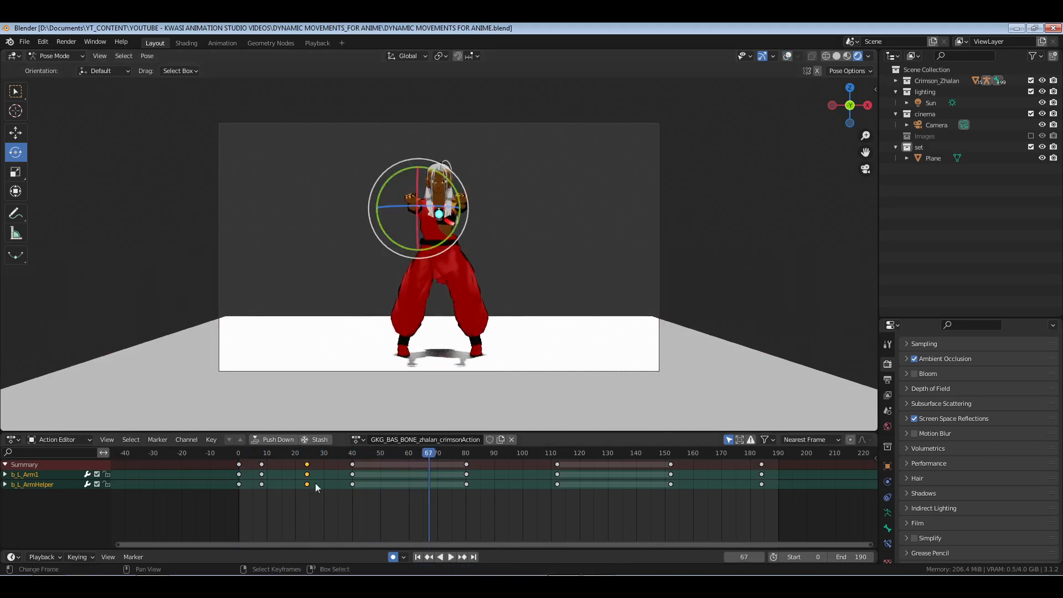
Scrub and replay the camera-view animation to review the held poses, stopping at frame 152.
left_click_drag(314, 483, 362, 517)
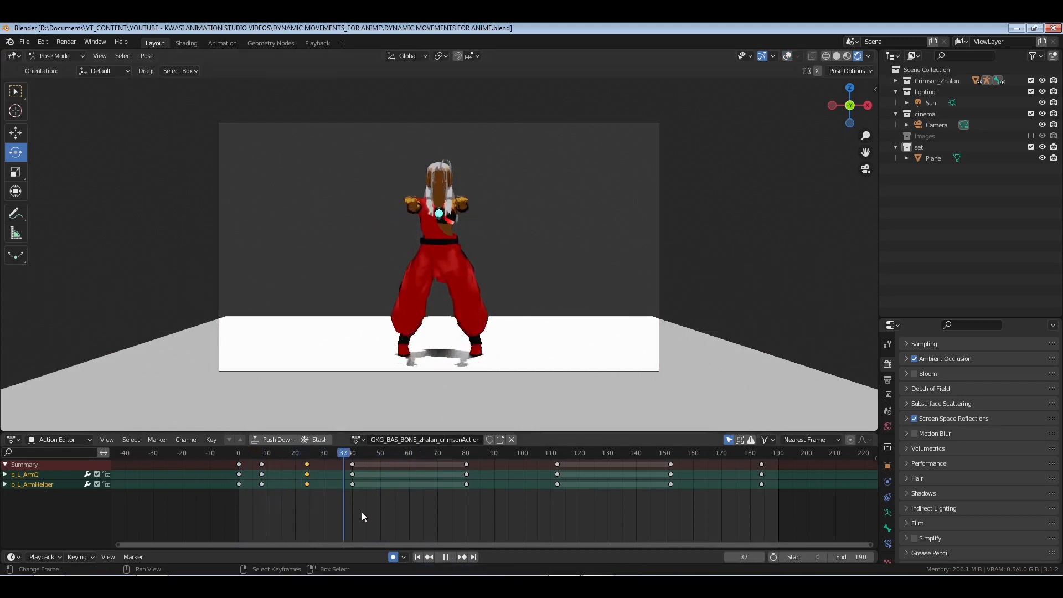
left_click(447, 512)
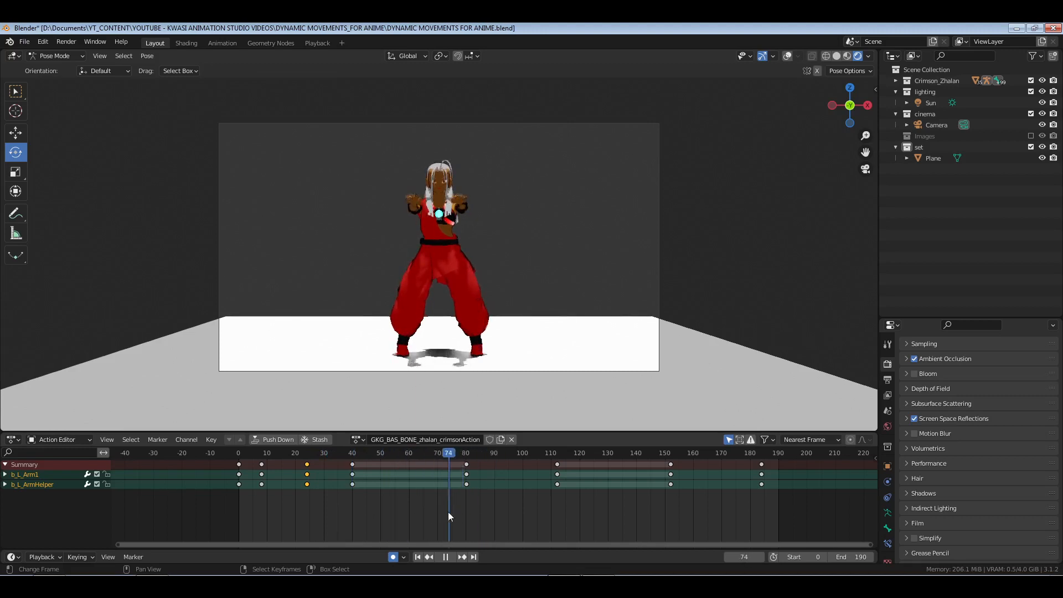
key("space")
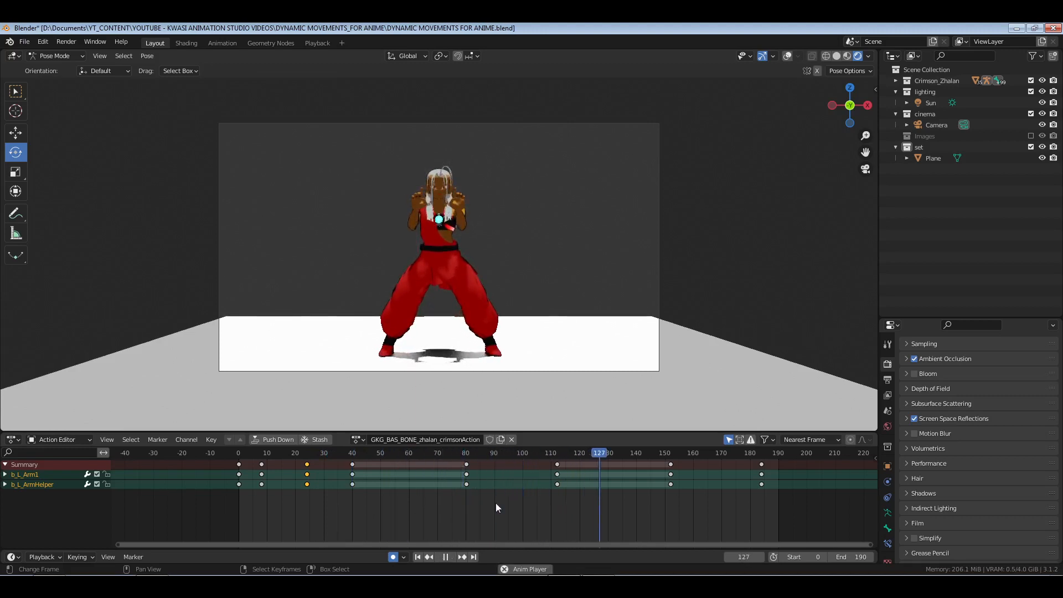
key("space")
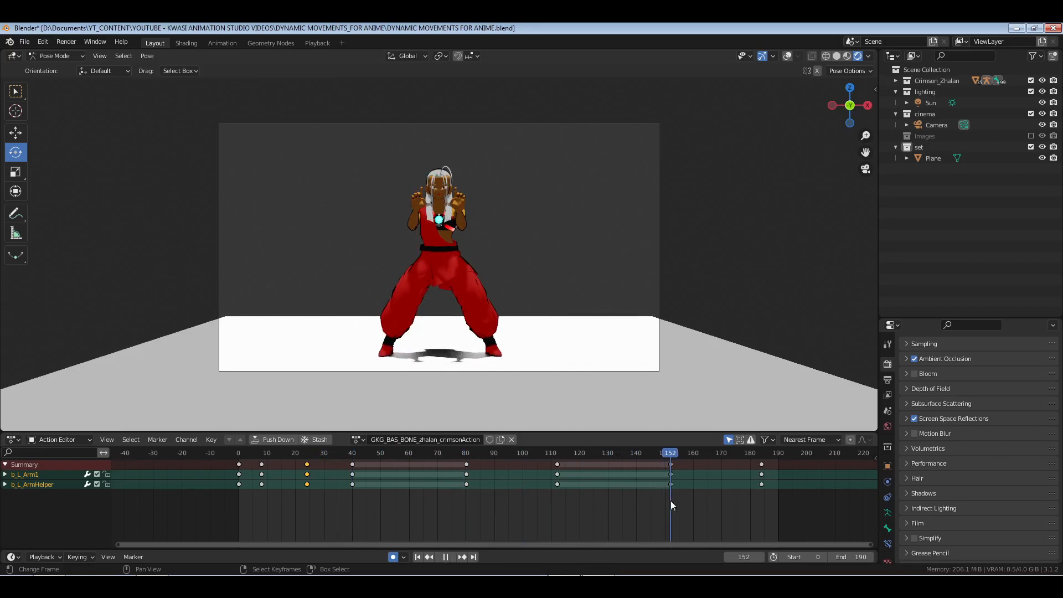
key("space")
Show the overlays, select both upper-arm bones, and rotate them slightly at frame 152 from the right side view.
middle_click_drag(552, 224, 521, 288)
left_click(787, 56)
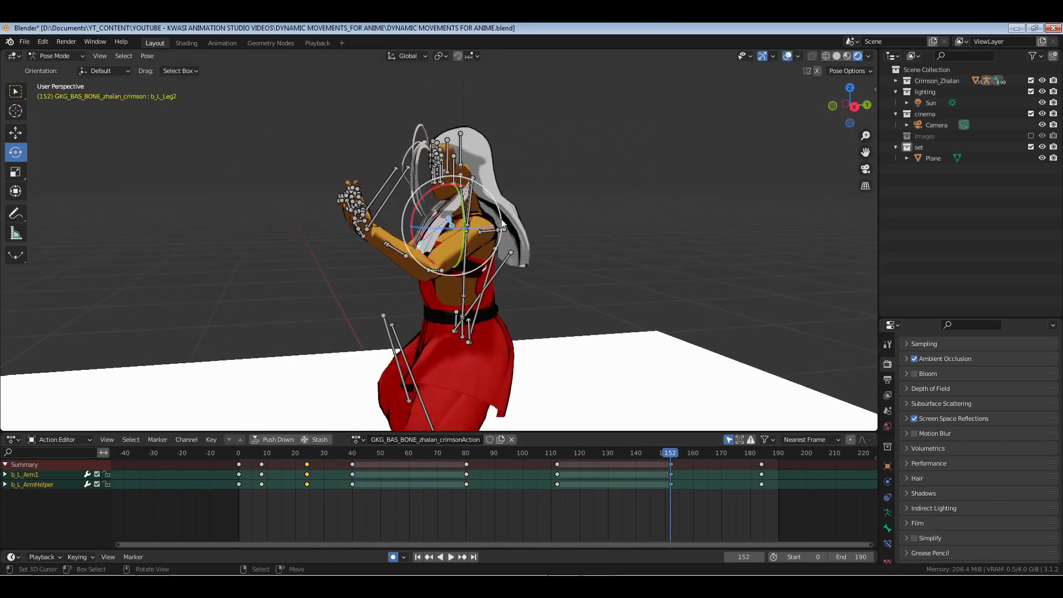
middle_click_drag(451, 195, 444, 200)
key("alt+a")
middle_click_drag(442, 272, 519, 290)
left_click(552, 257)
middle_click_drag(554, 260, 604, 272)
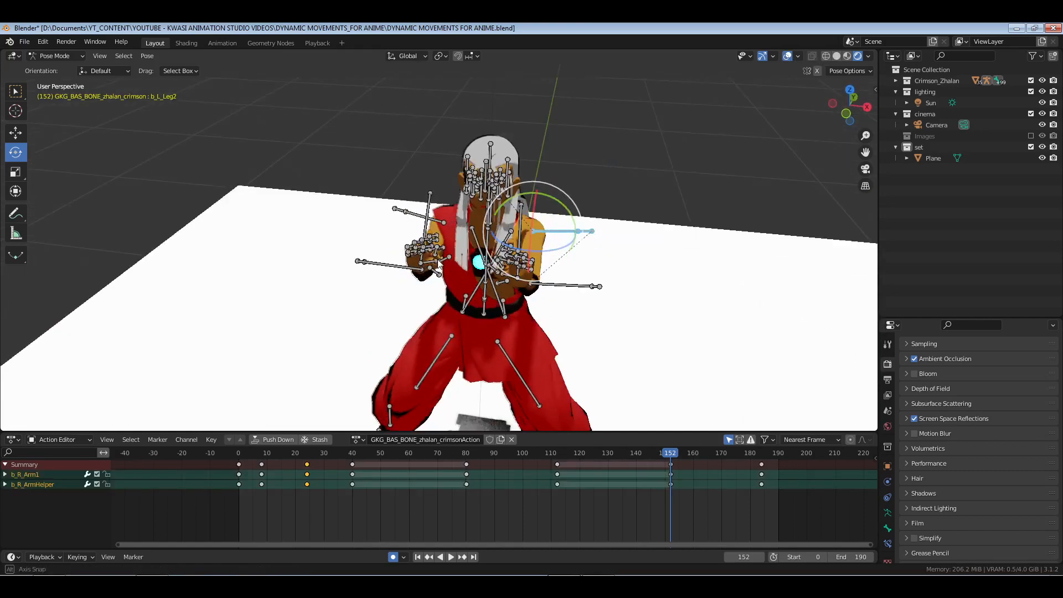
left_click(407, 212, "shift")
key("KP_3")
key("KP_5")
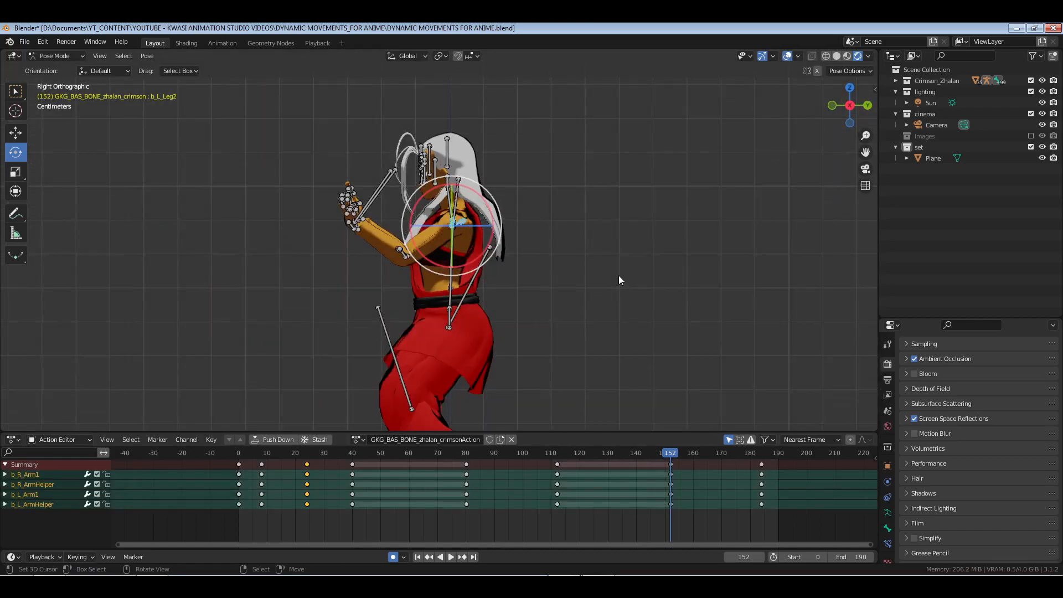
left_click_drag(483, 209, 472, 198)
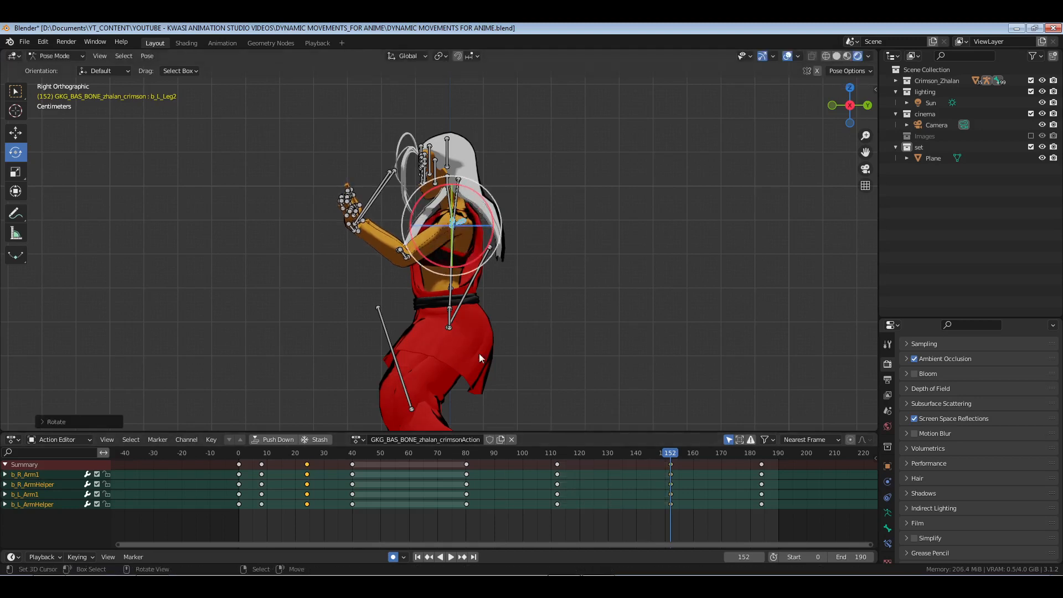
Rotate the chest bone and the neck bone at frame 152 to add movement to the held pose.
left_click(453, 265)
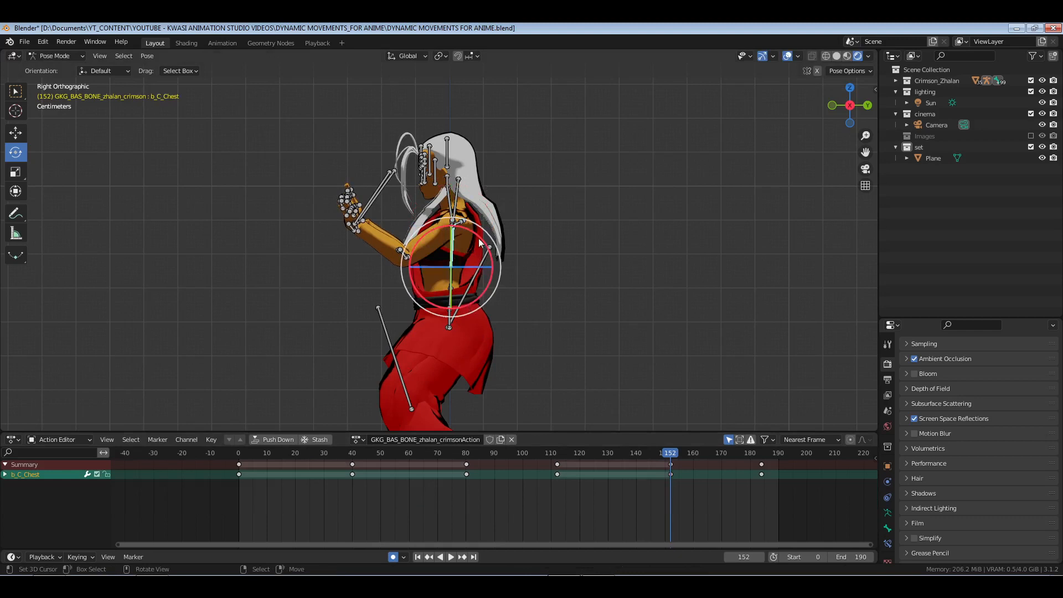
left_click_drag(480, 242, 511, 278)
left_click(453, 195)
left_click_drag(479, 193, 480, 195)
Save the file and play the animation from the first frame in an angled perspective view.
key("shift+Left")
key("ctrl+s")
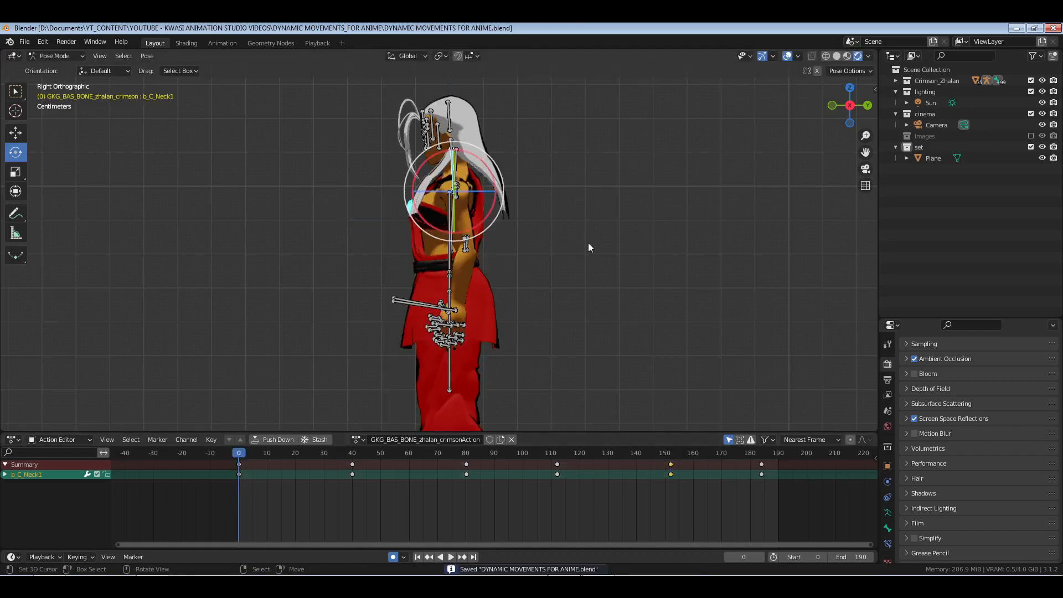
middle_click_drag(588, 242, 519, 298)
key("space")
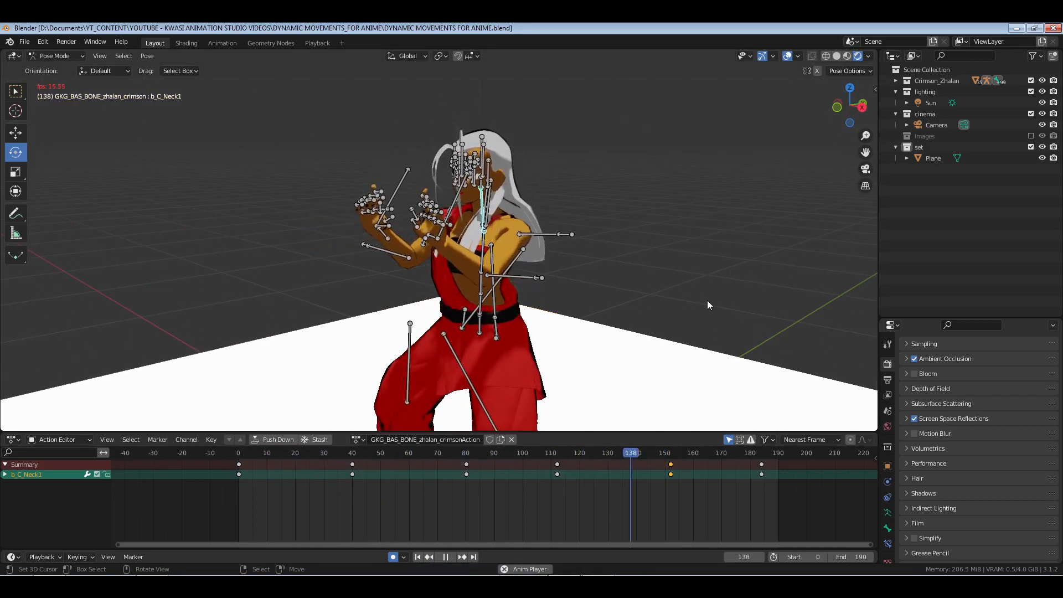
key("space")
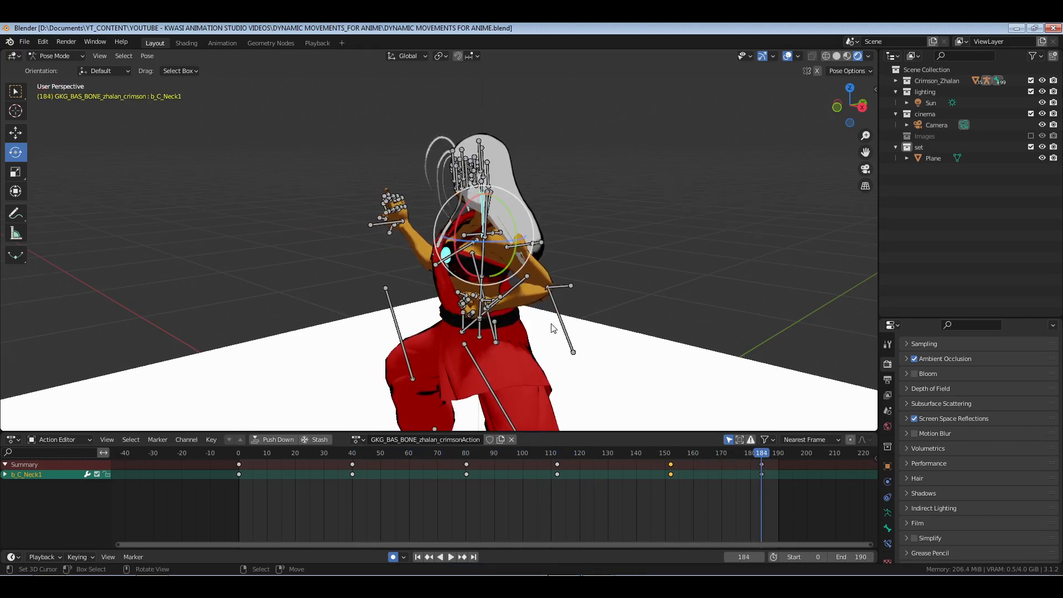
Replay and scrub the transition into the final fighting stance, stopping at frame 162 to examine the hands.
scroll(548, 324, "down", 3)
left_click(584, 486)
key("space")
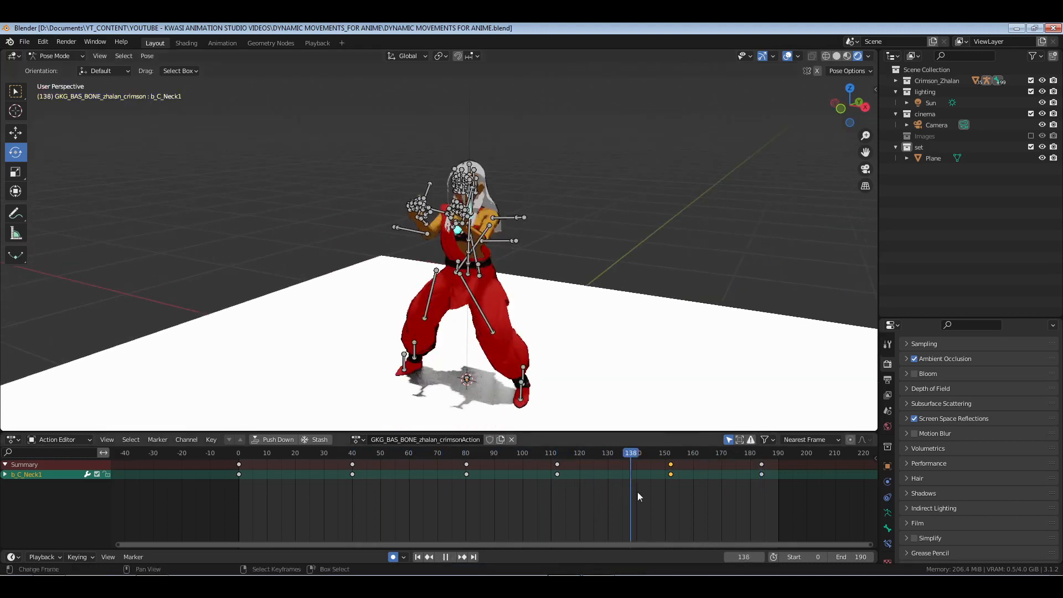
left_click_drag(662, 492, 700, 492)
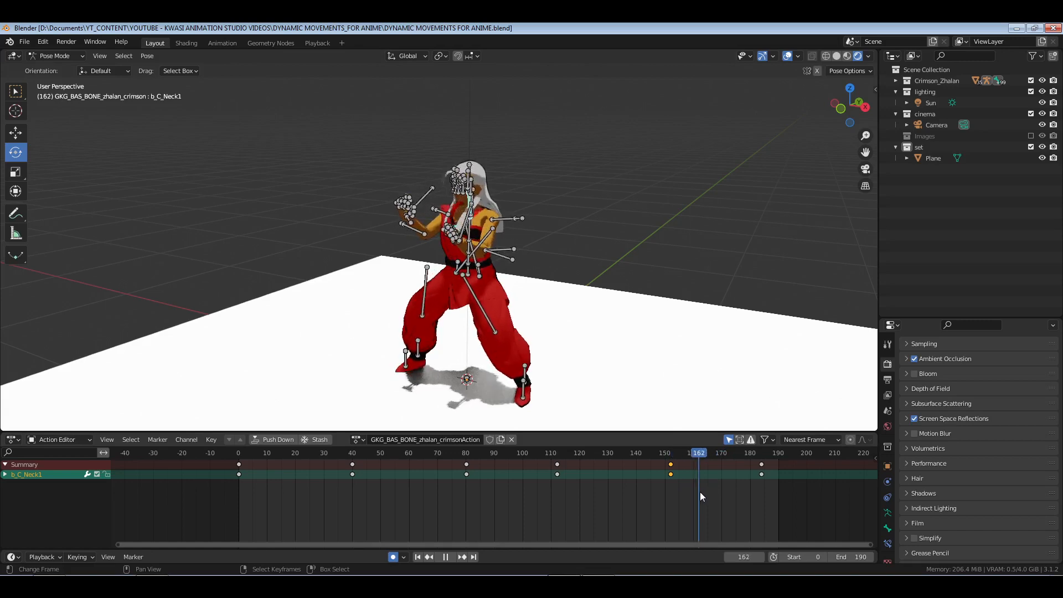
key("space")
Select the left hand and finger bones, apply the FISTS library pose to them at frame 164, and play the transition.
middle_click_drag(405, 252, 369, 278)
scroll(493, 265, "up", 3)
left_click(393, 291)
scroll(348, 250, "up", 2)
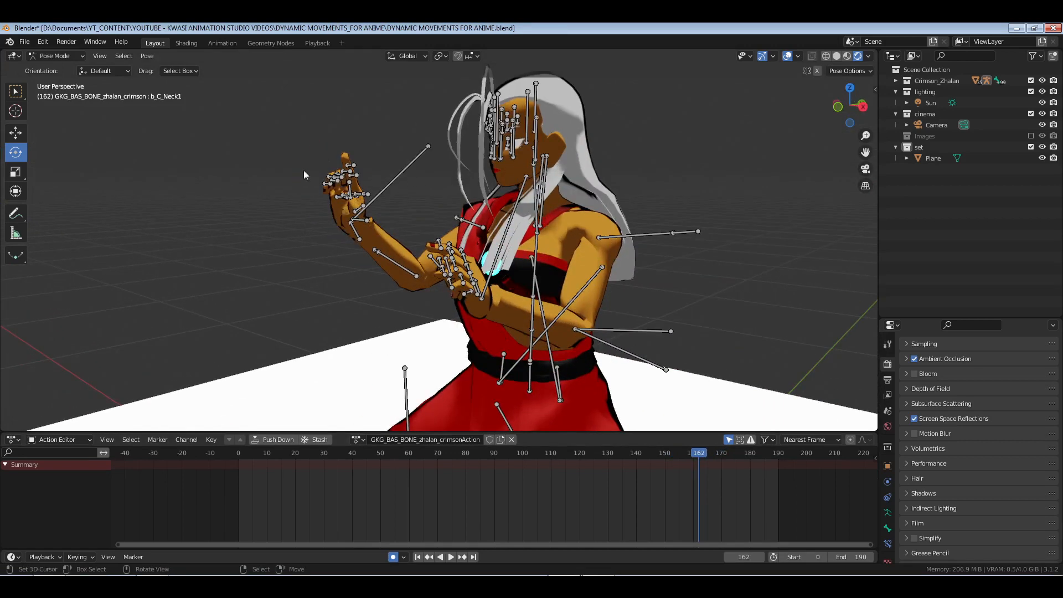
left_click_drag(285, 138, 381, 231)
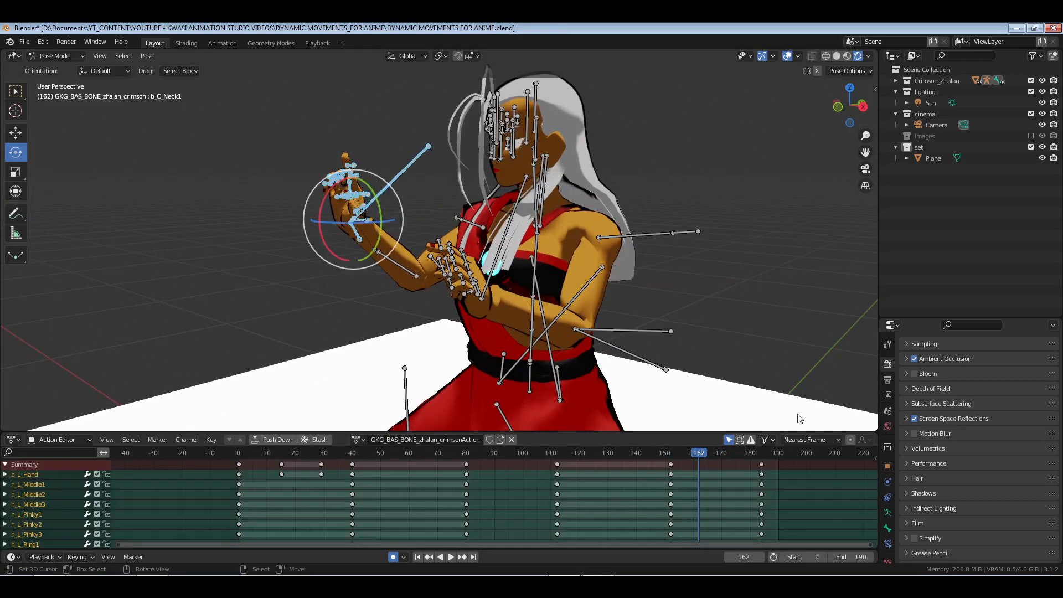
left_click(888, 513)
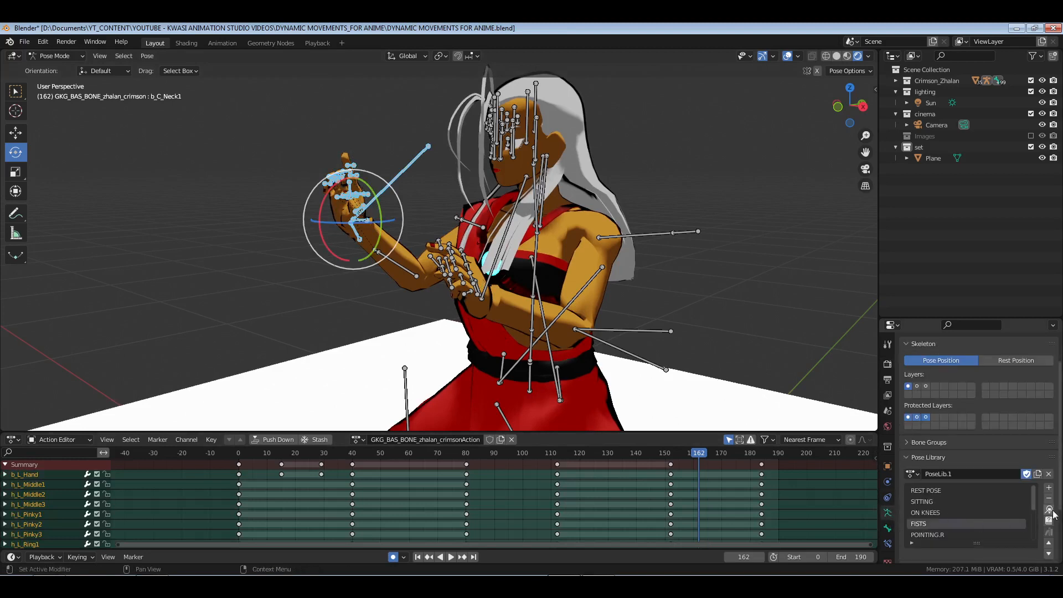
left_click(706, 460)
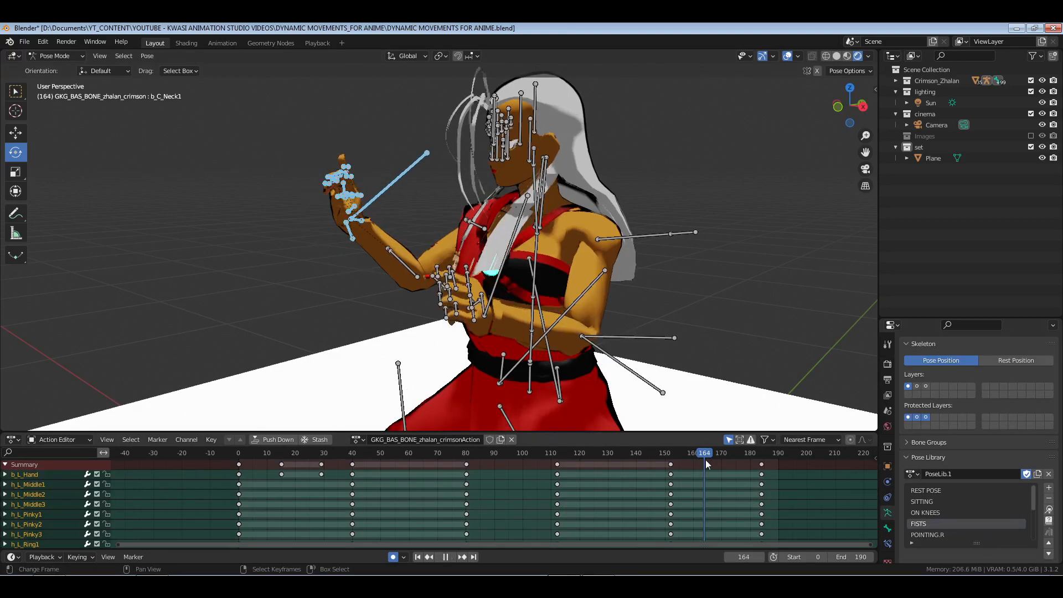
left_click(1049, 510)
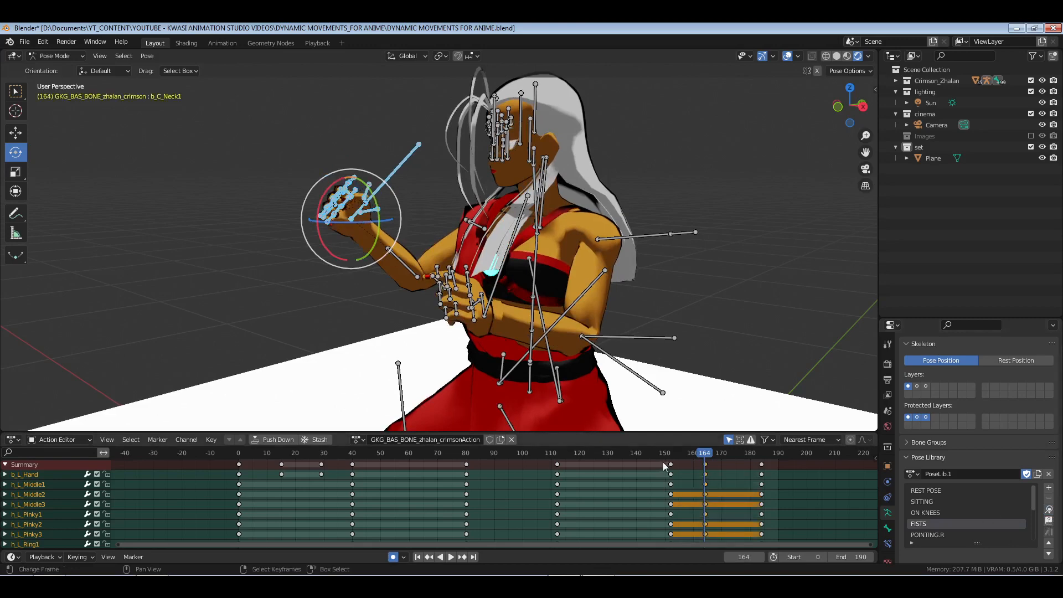
key("space")
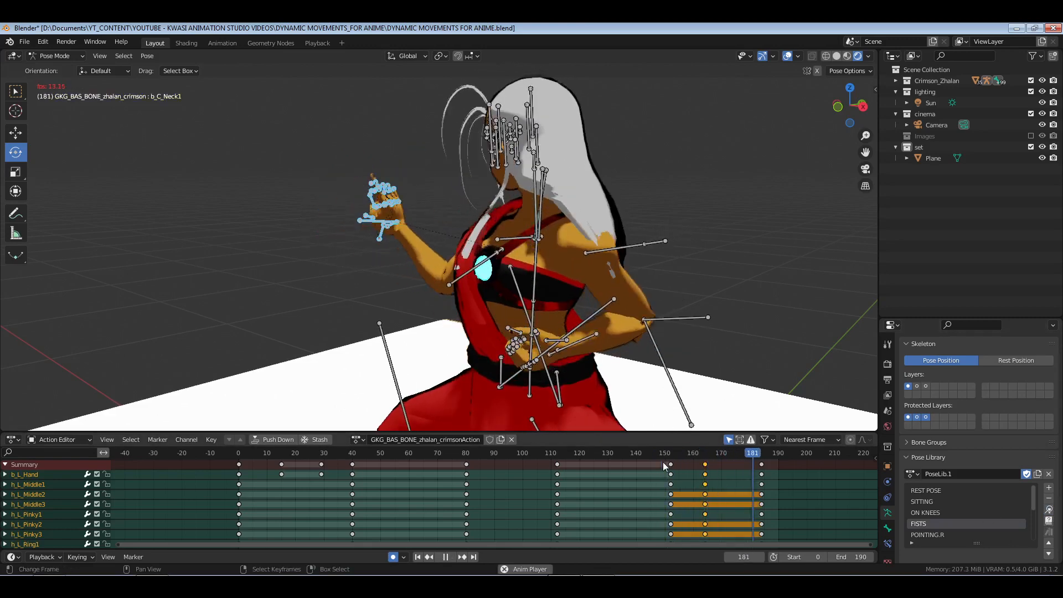
key("space")
Move the left hand's fist keyframes to frame 157, duplicate them at frame 171, and play the motion.
mouse_move(674, 461)
left_mouse_down()
mouse_move(664, 460)
mouse_move(686, 458)
left_mouse_up()
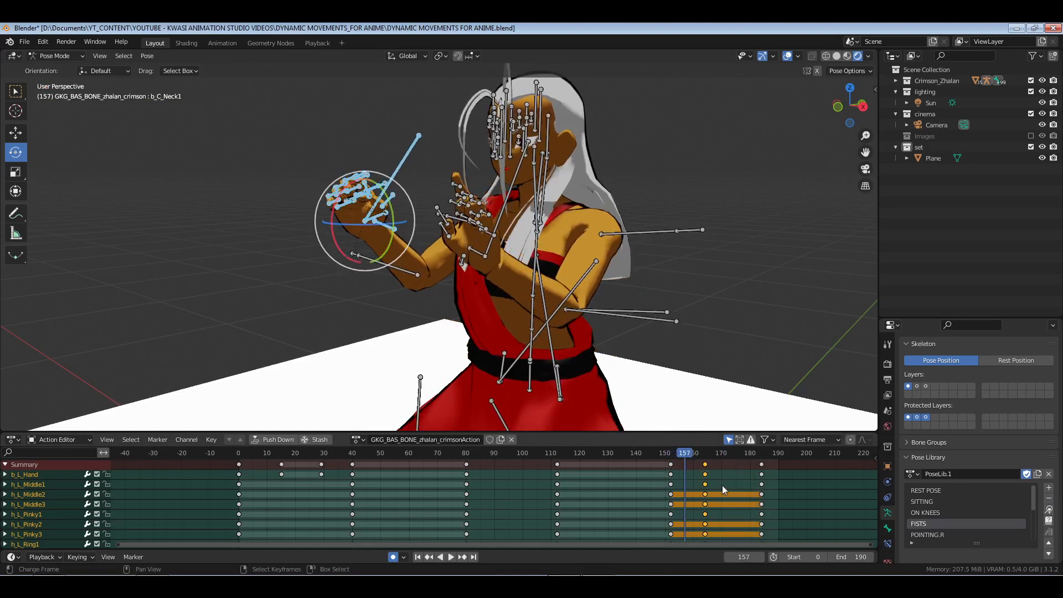
key("shift+s")
key("shift+d")
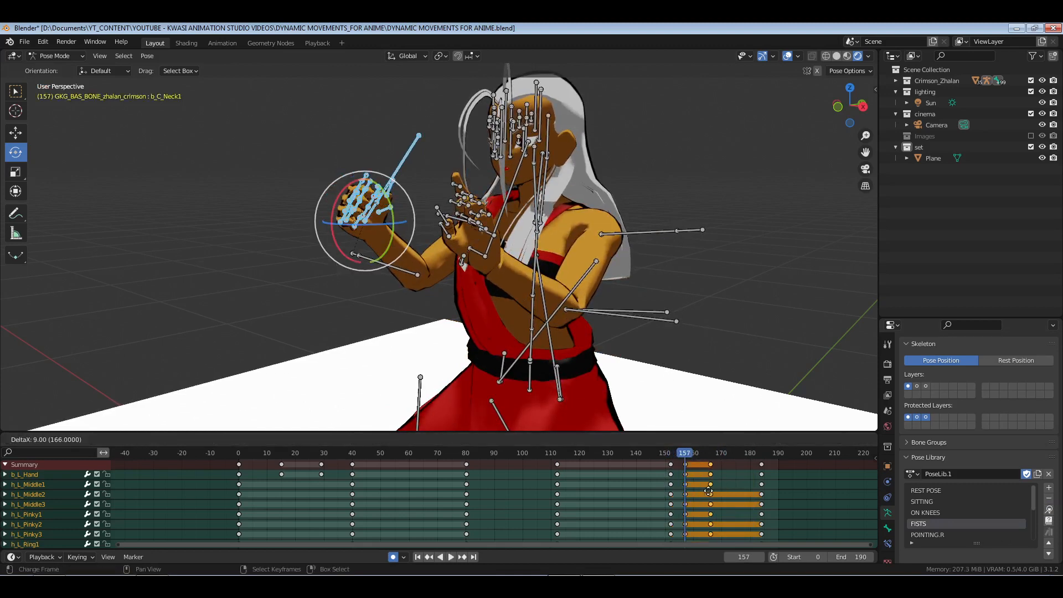
left_click(716, 491)
key("space")
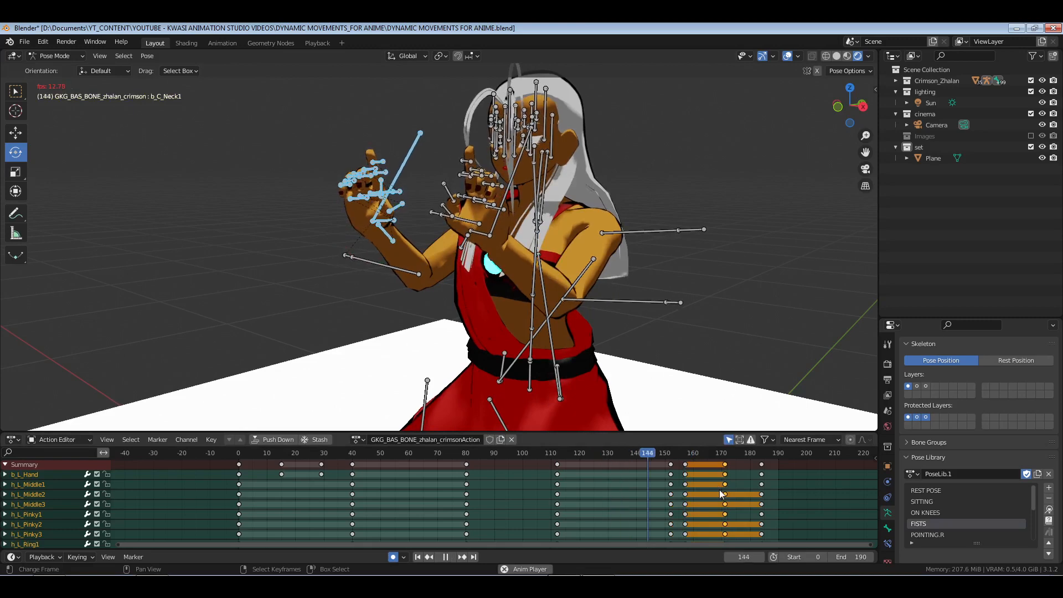
key("space")
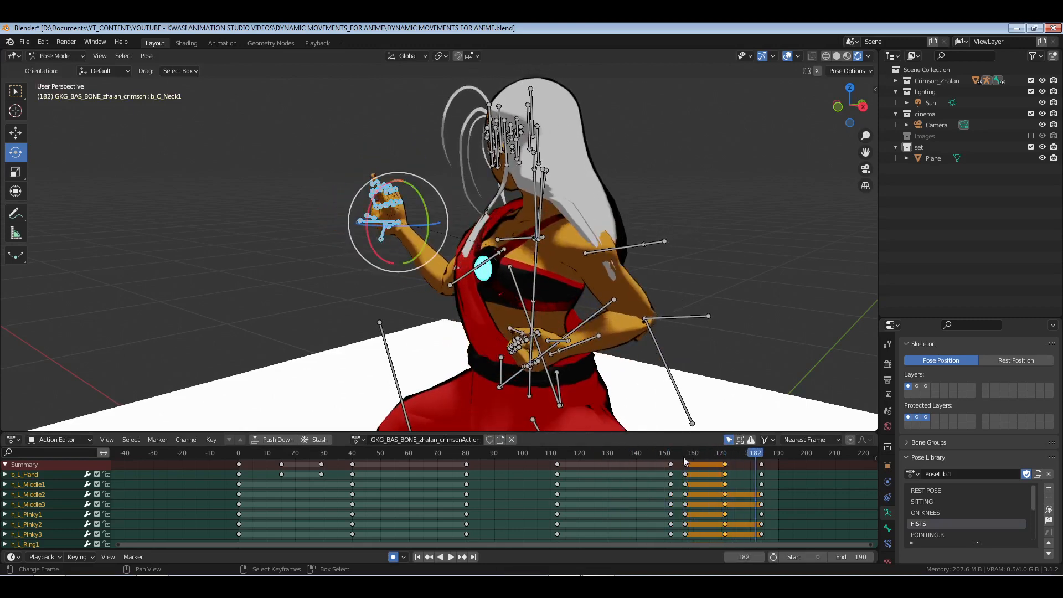
Shift the left hand's fist keyframes from frame 157 to frame 162, then save the file and replay the motion.
key("g")
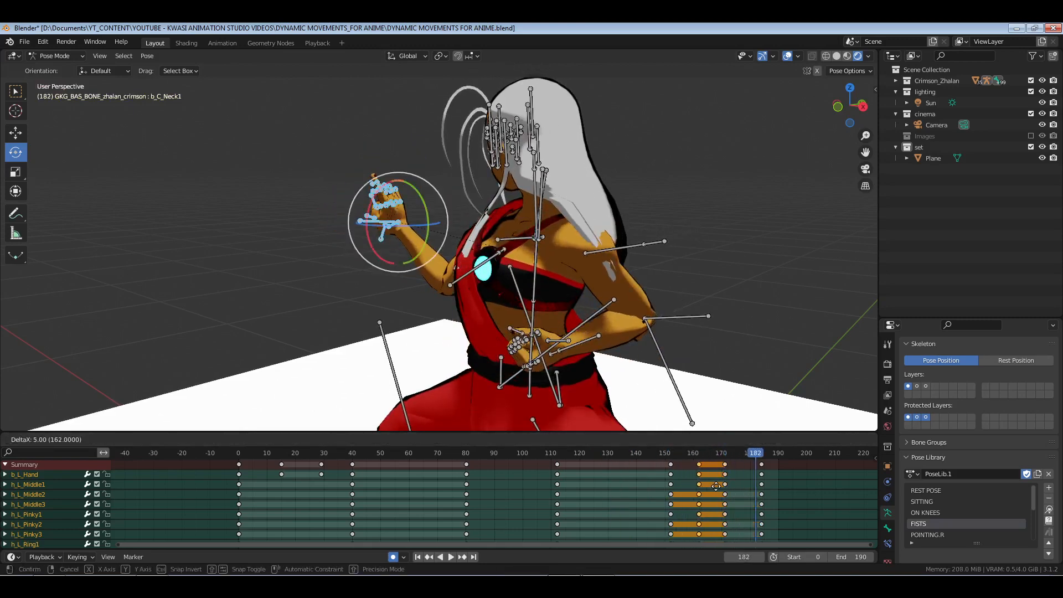
left_click(716, 487)
left_click(619, 486)
key("ctrl+s")
key("space")
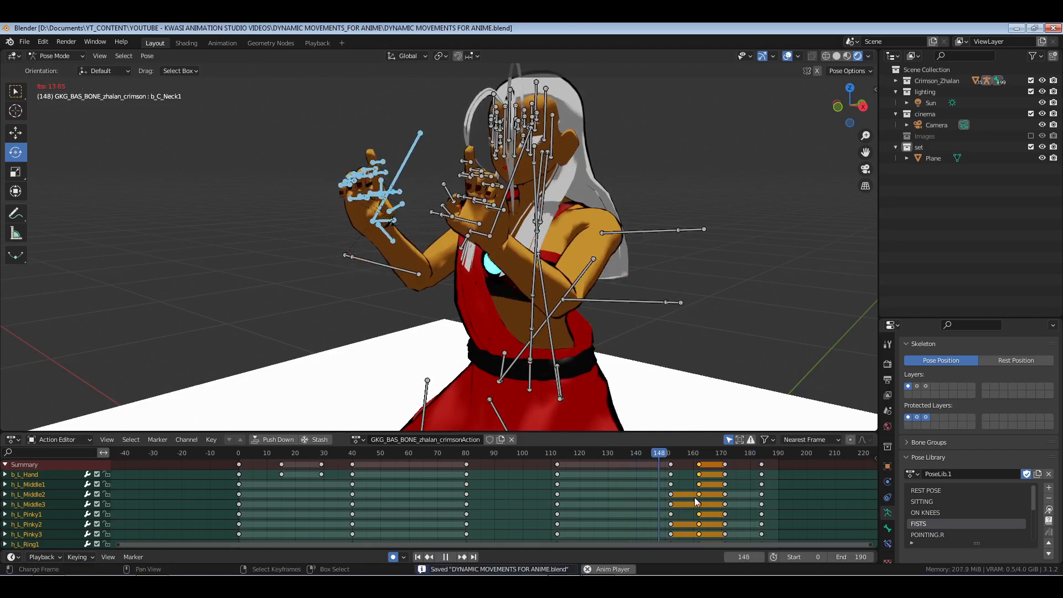
key("space")
Switch to the PoseLib.2_HAND GESTURES library at frame 162, try HAND POSE.1, and apply HAND POSE.2 to the left hand.
left_click(702, 454)
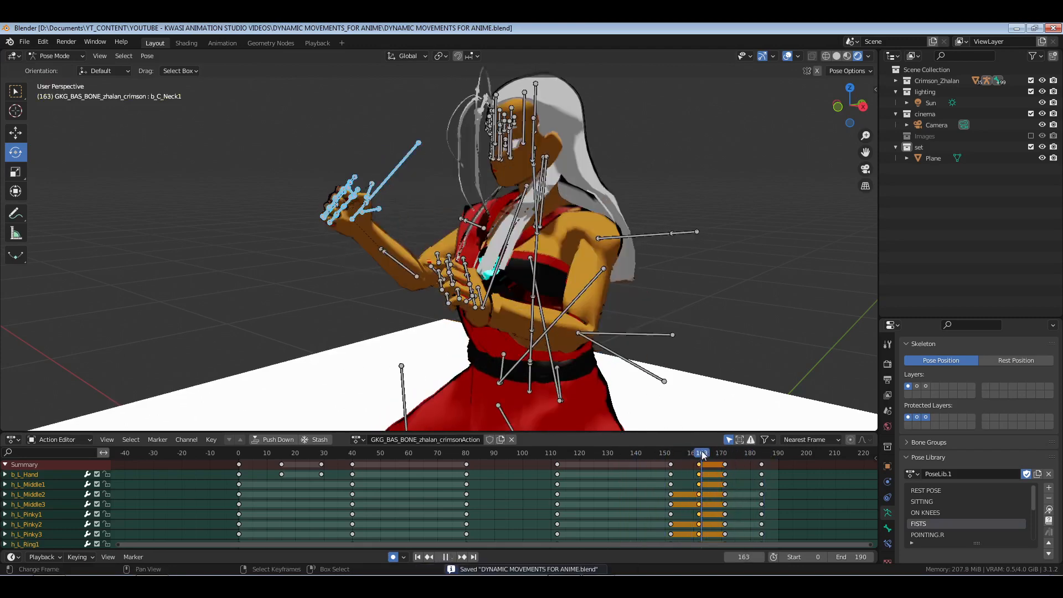
left_click_drag(702, 456, 699, 455)
scroll(943, 512, "down", 5)
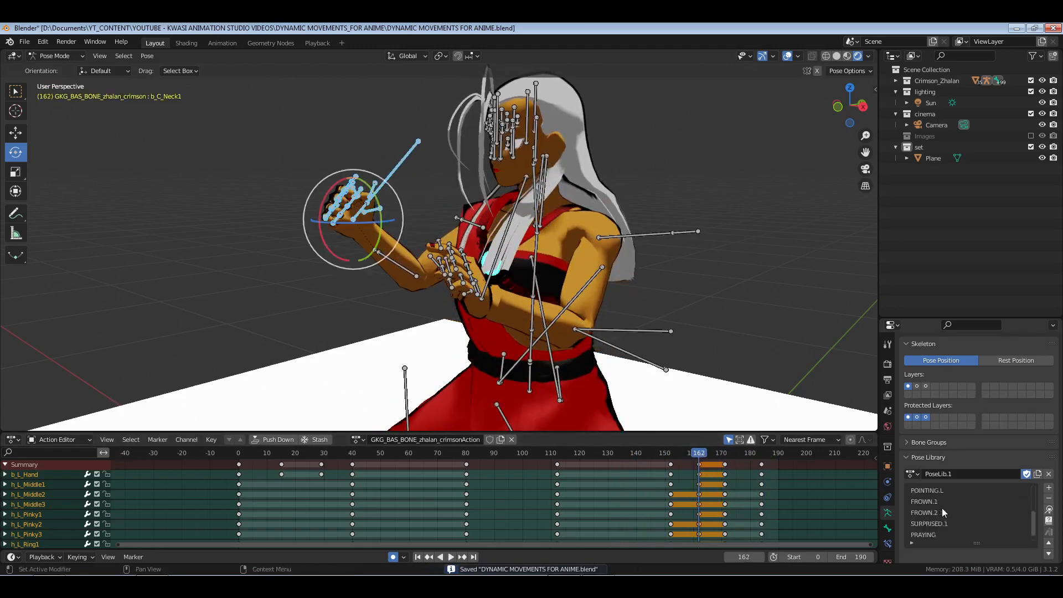
left_click(913, 474)
left_click(947, 380)
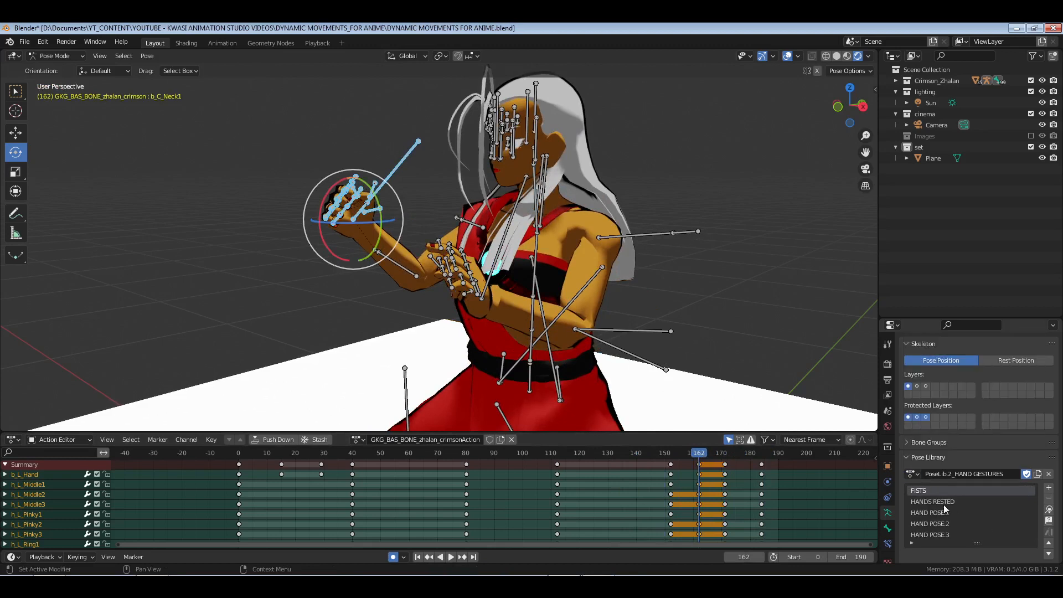
left_click(992, 513)
left_click(1048, 510)
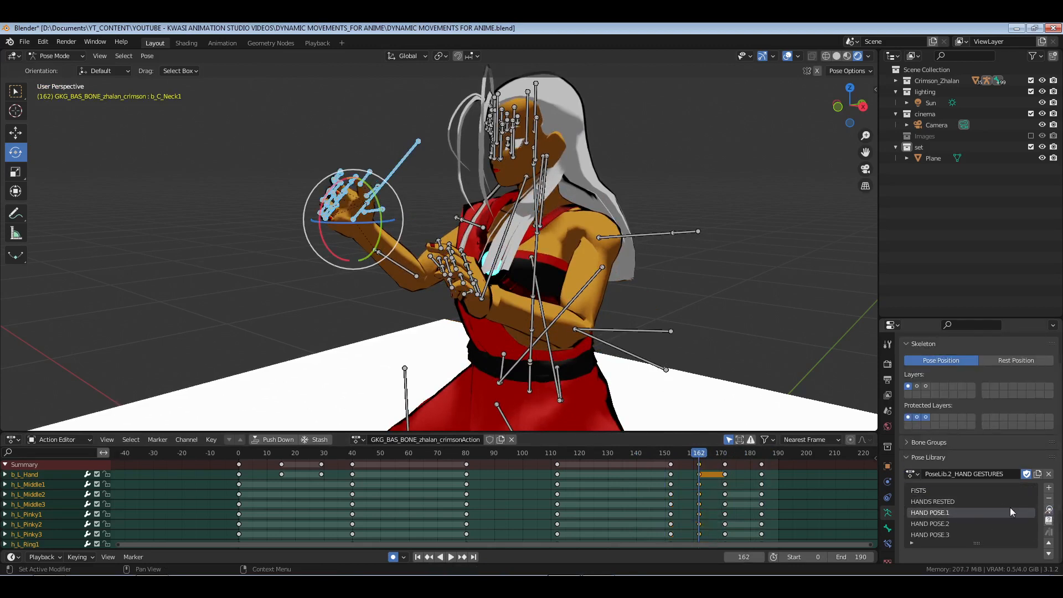
left_click(937, 525)
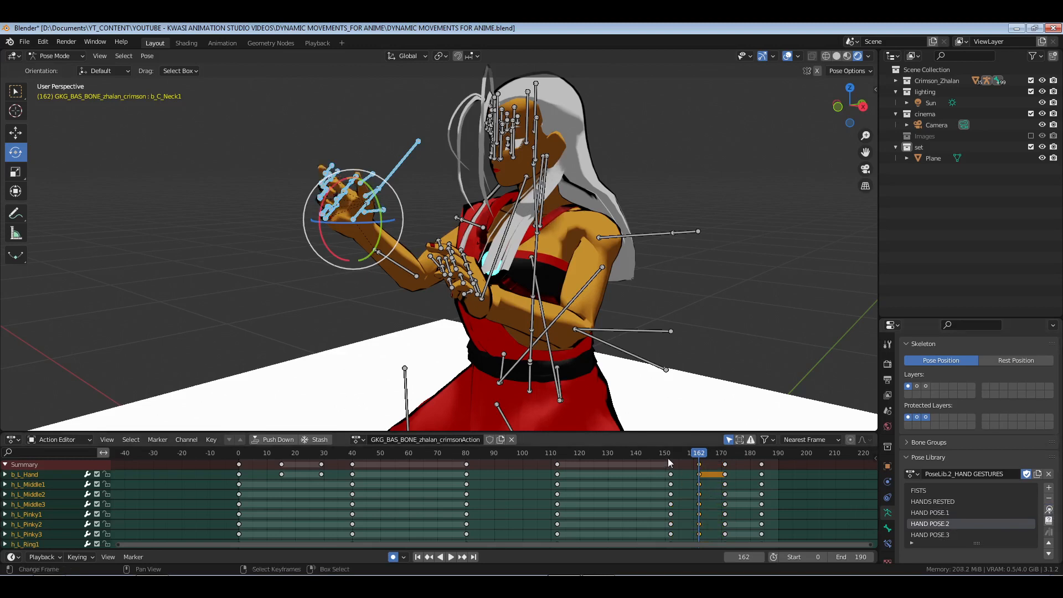
Copy the left hand's keyframes from frame 162, paste them at frame 171, and save the file.
left_click(723, 460)
left_click(699, 464)
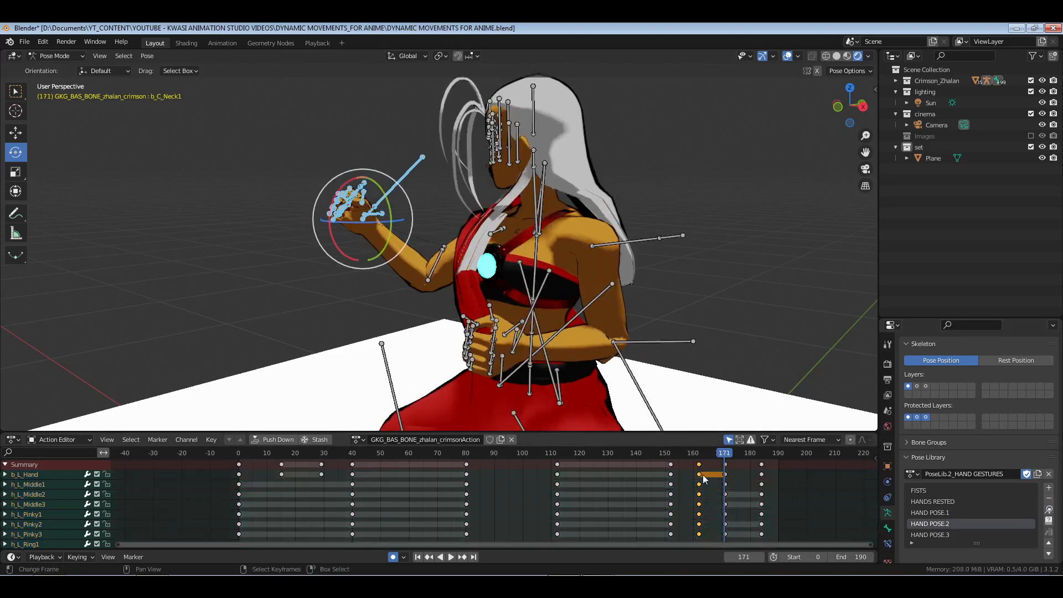
key("ctrl+c")
key("ctrl+v")
key("ctrl+s")
left_click(589, 480)
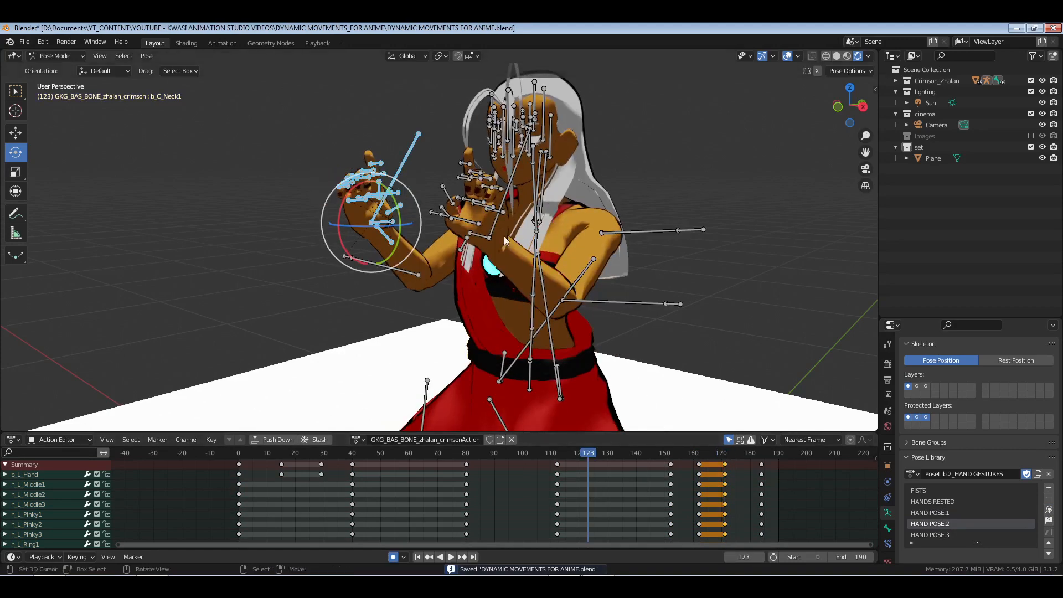
Hide the overlays and play and scrub the animation from a front angle to examine the hand motion.
middle_click_drag(483, 236, 516, 247)
left_click(786, 58)
key("space")
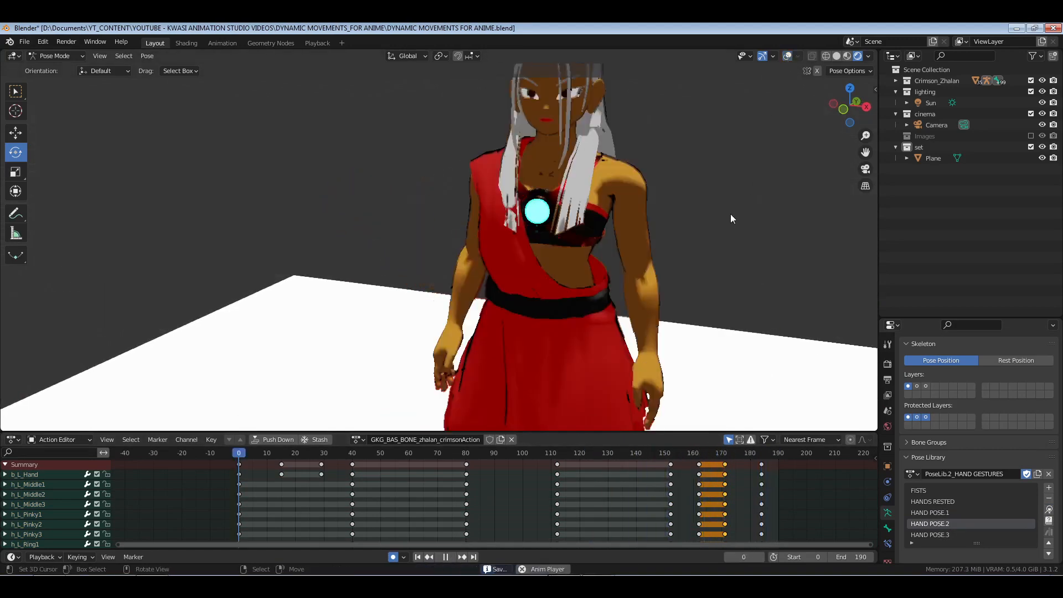
key("space")
left_click_drag(668, 485, 766, 496)
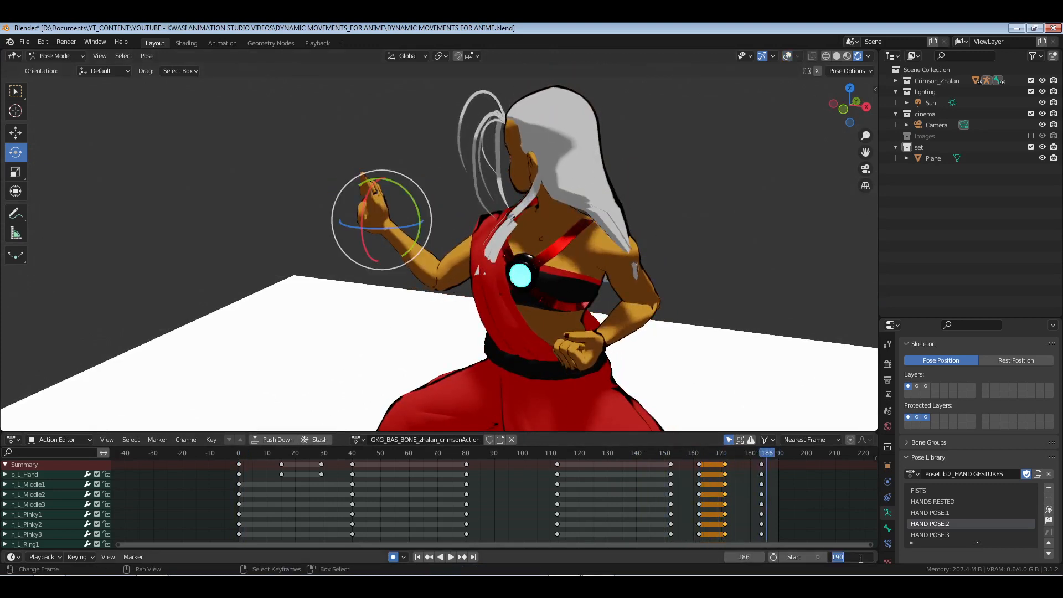
Set the animation's end frame to 220 and replay the transition into the fighting stance, stopping at frame 157.
type("220")
key("Return")
key("space")
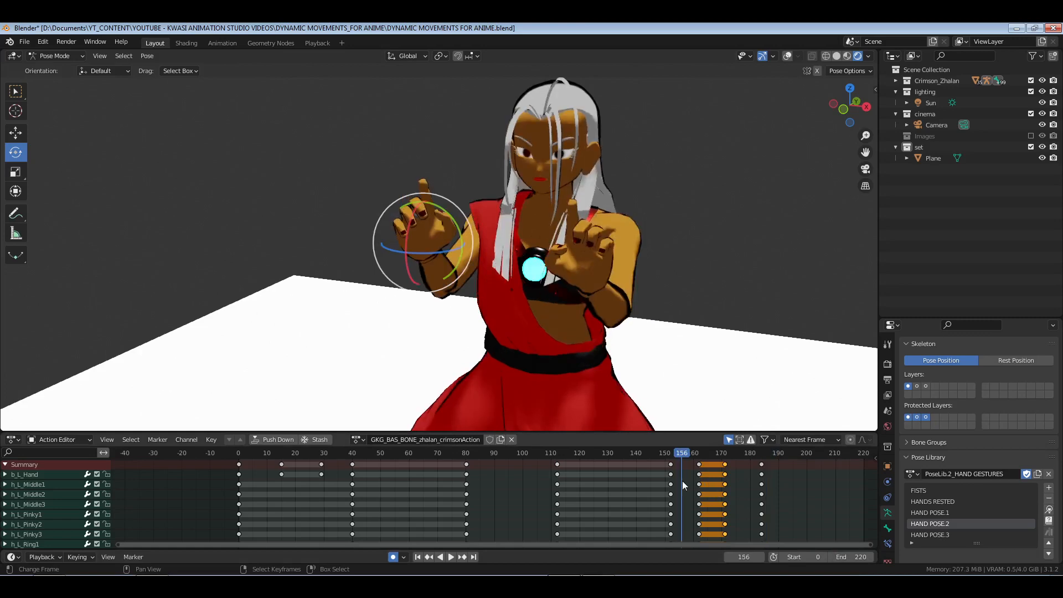
key("space")
left_click_drag(657, 487, 686, 487)
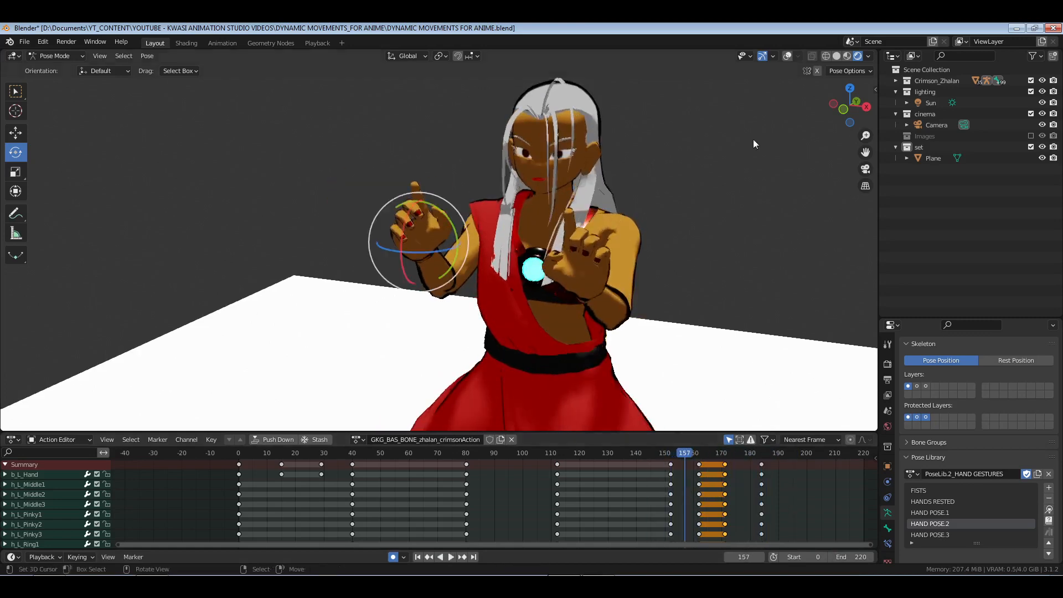
Show the overlays, select the neck and head bones, and duplicate their frame 152 keyframes to frame 169.
left_click(788, 57)
middle_click_drag(576, 218, 542, 211)
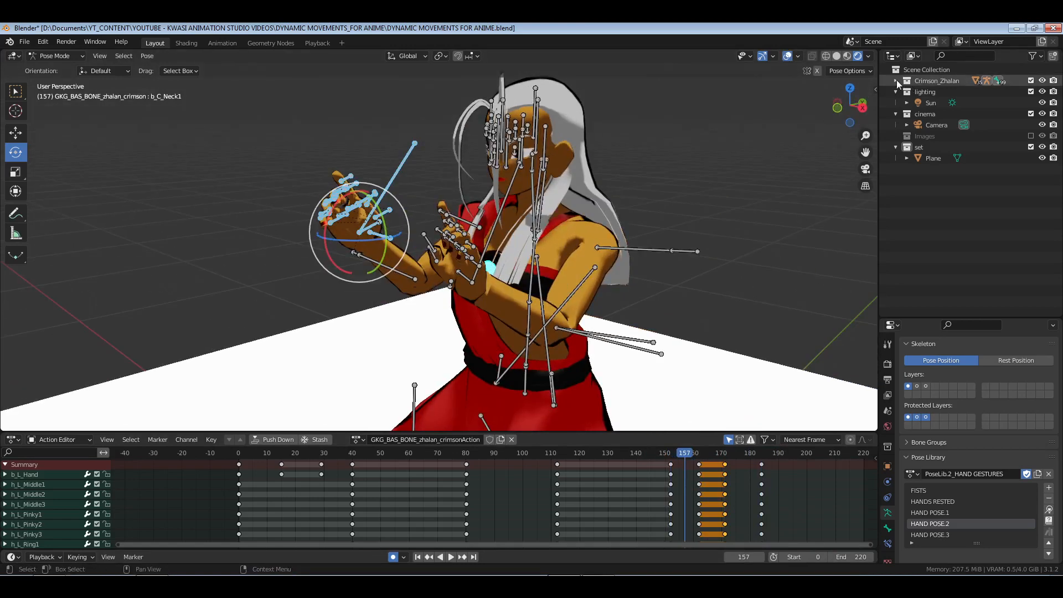
left_click(896, 81, "shift")
scroll(963, 198, "down", 5)
left_click(957, 139)
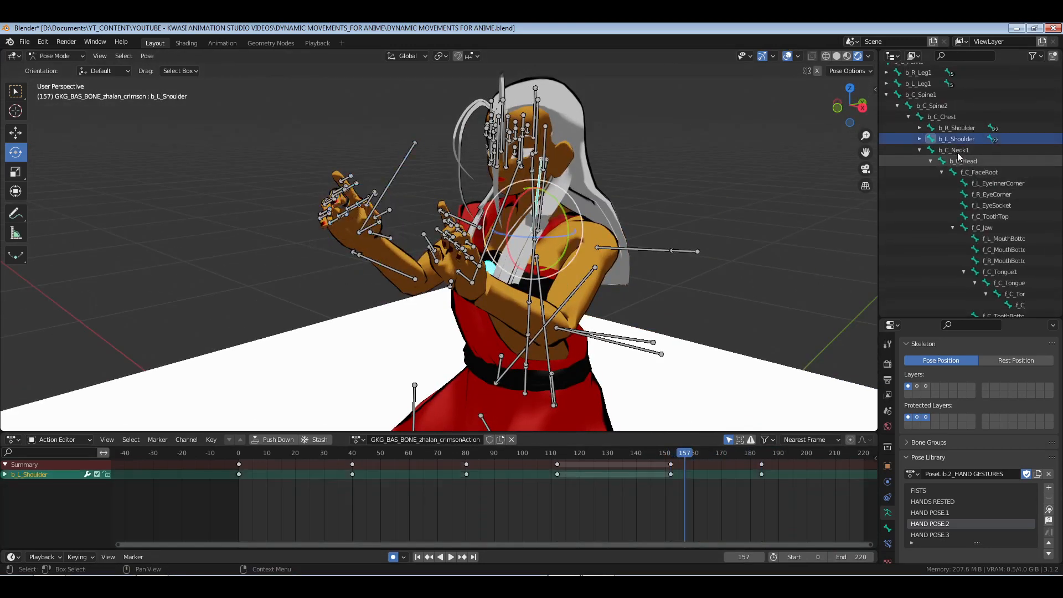
left_click(958, 150)
left_click(962, 161, "ctrl")
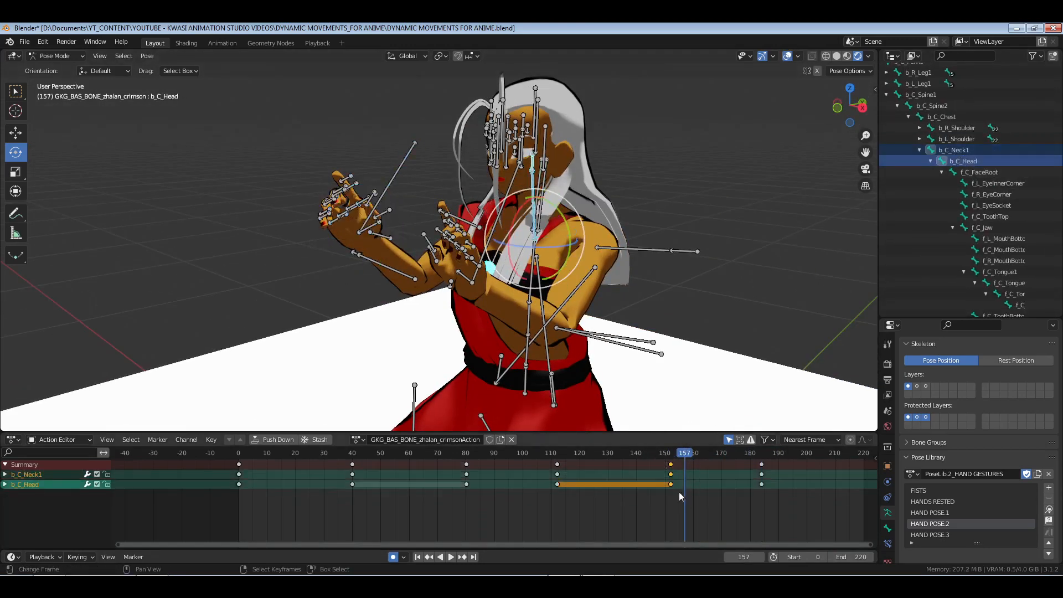
key("shift+d")
left_click(717, 496)
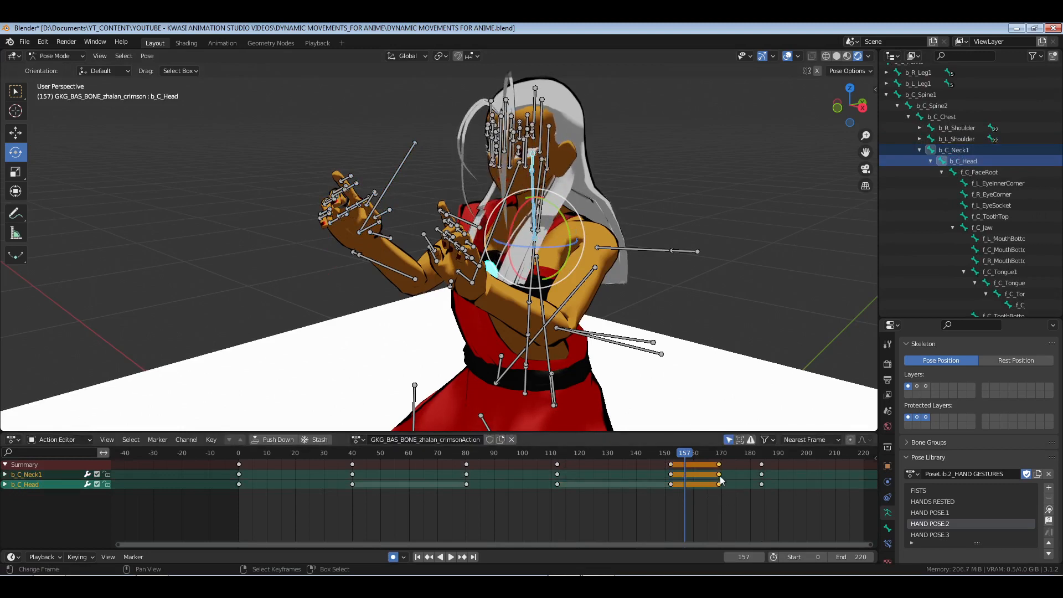
Retime the duplicated neck keyframe to frame 162 and the head keyframe to frame 167, then play the result.
left_click(719, 475)
key("g")
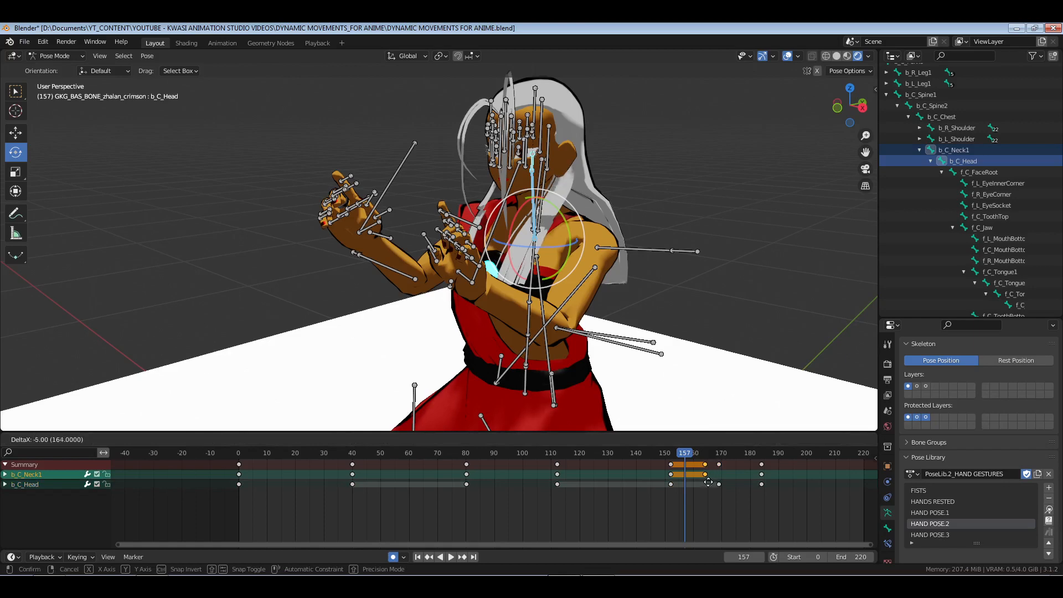
left_click(709, 486)
left_click(717, 485)
key("g")
left_click(710, 483)
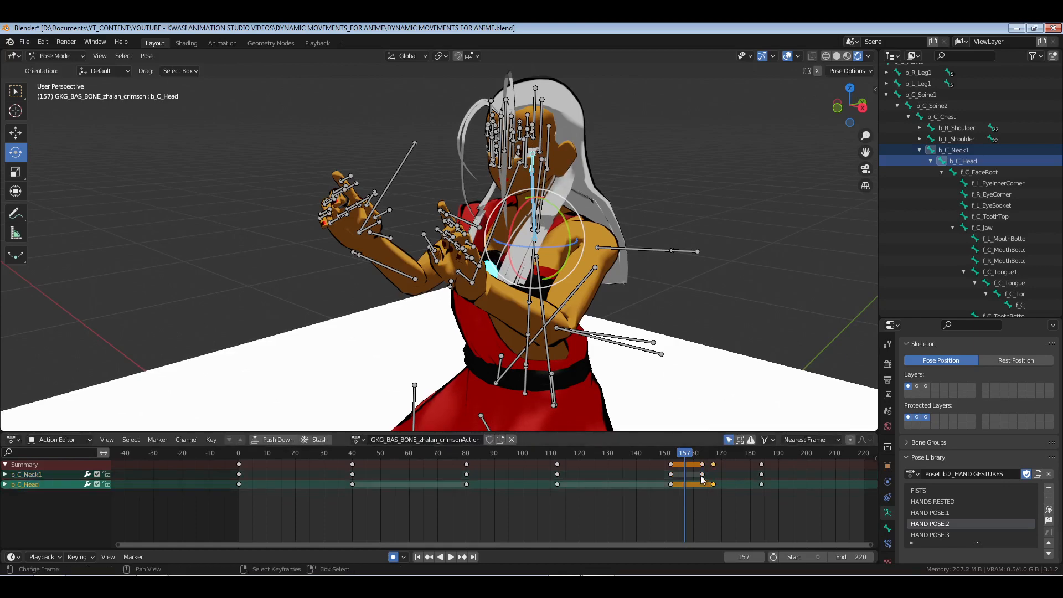
left_click(701, 474)
key("g")
left_click(696, 474)
key("space")
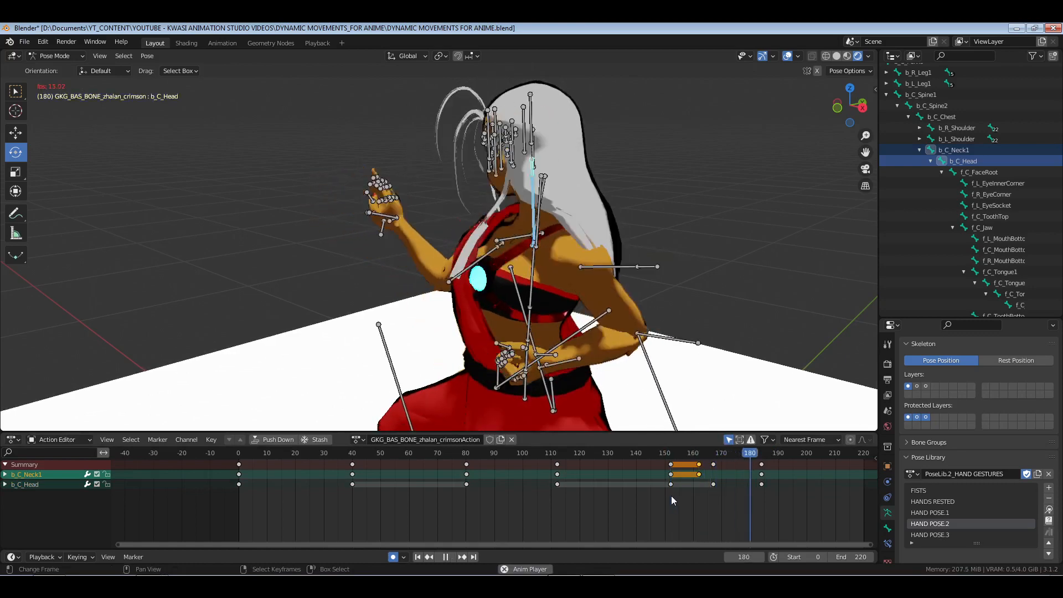
Move to frame 171, narrow the selection to the head bone, and switch the transform orientation to Local.
left_click_drag(678, 496, 726, 497)
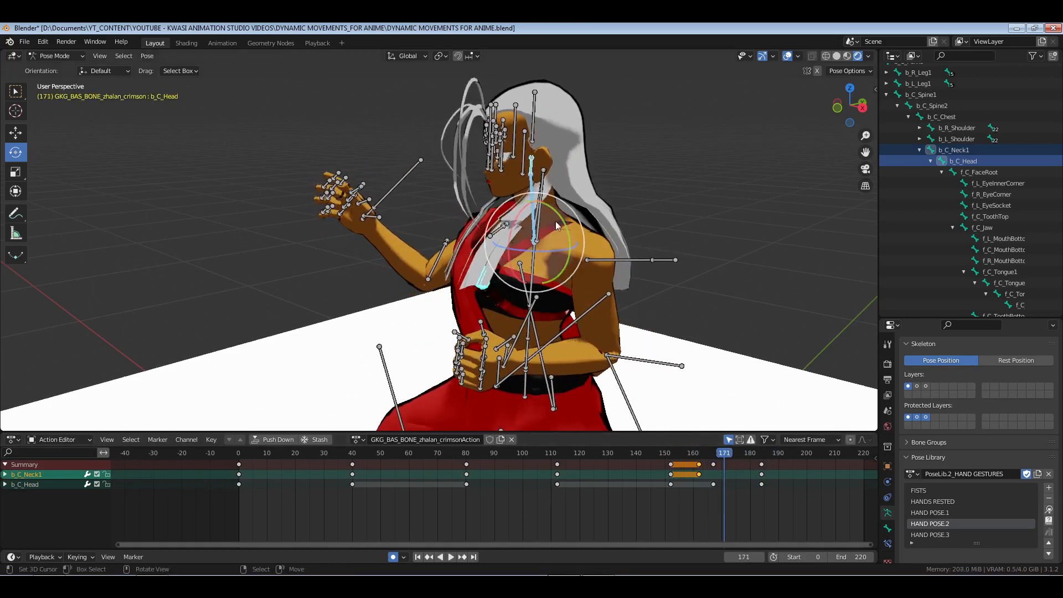
key("bracketleft")
middle_click_drag(607, 216, 581, 177)
key("bracketright")
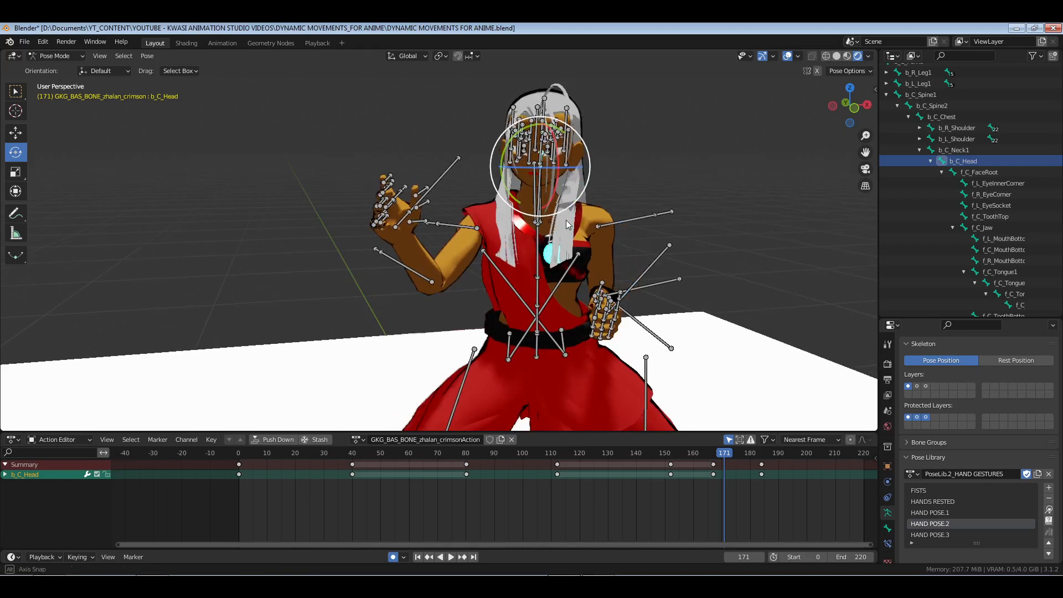
left_click(409, 56)
left_click(408, 101)
mouse_move(609, 244)
middle_mouse_down()
mouse_move(631, 251)
mouse_move(615, 255)
middle_mouse_up()
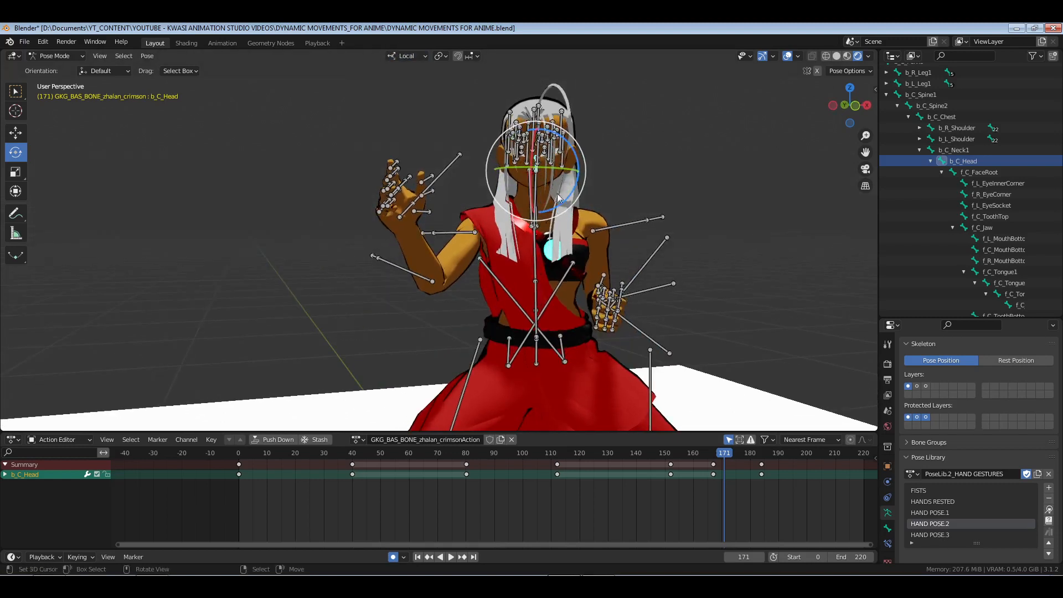
Tilt and turn the head bone at frame 171 with local and trackball rotations, keying the adjusted pose.
key("r")
key("r")
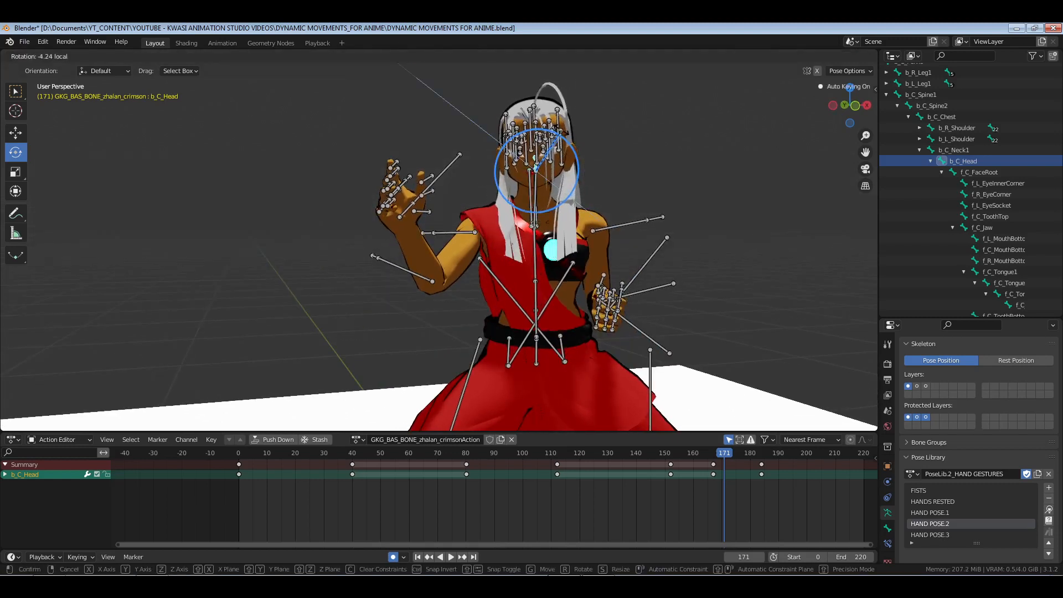
key("Return")
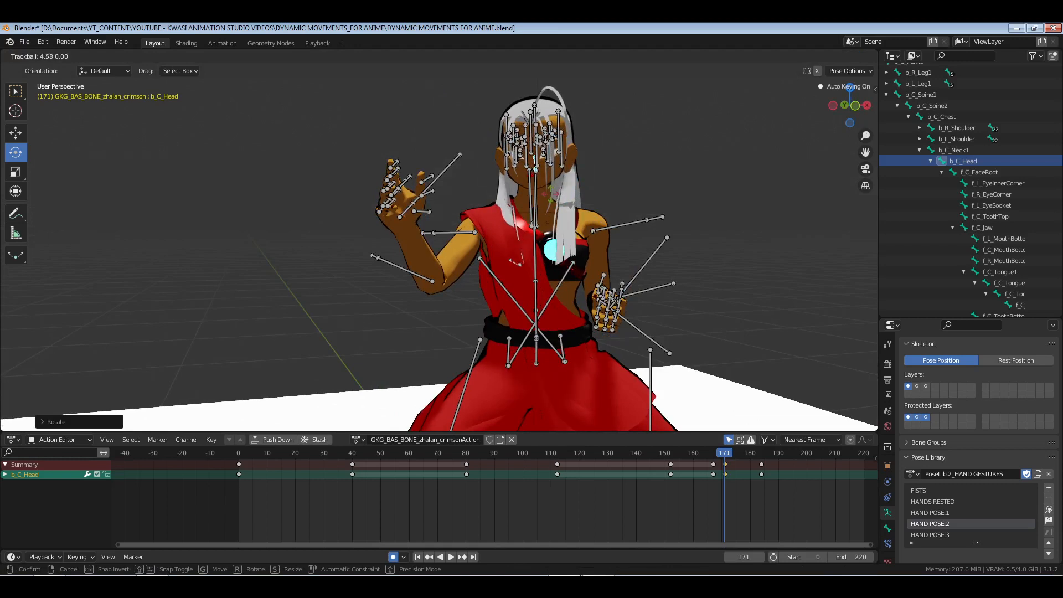
left_click_drag(550, 194, 558, 188)
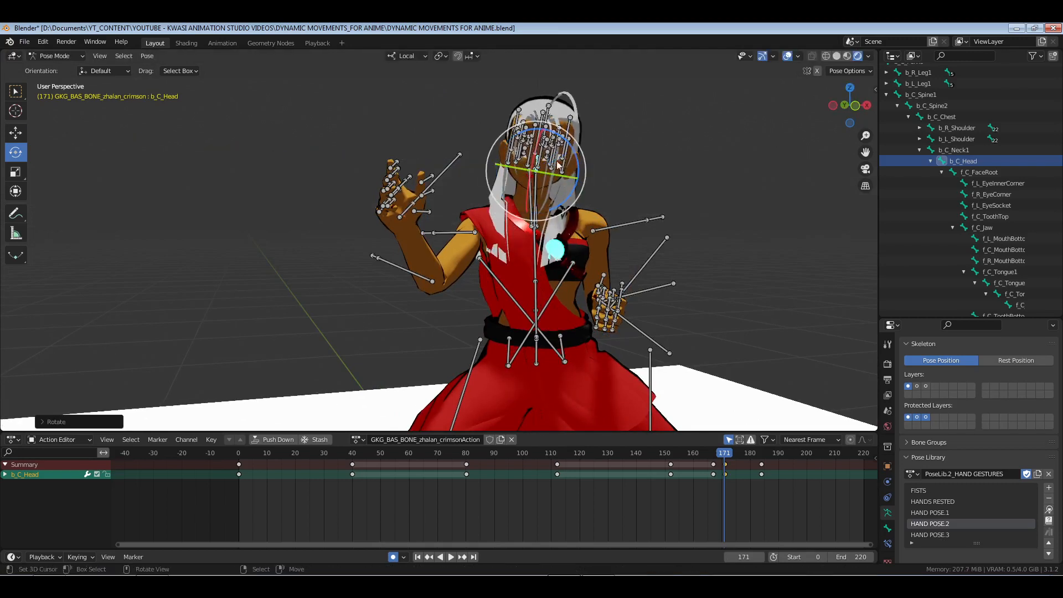
key("r")
key("r")
key("Return")
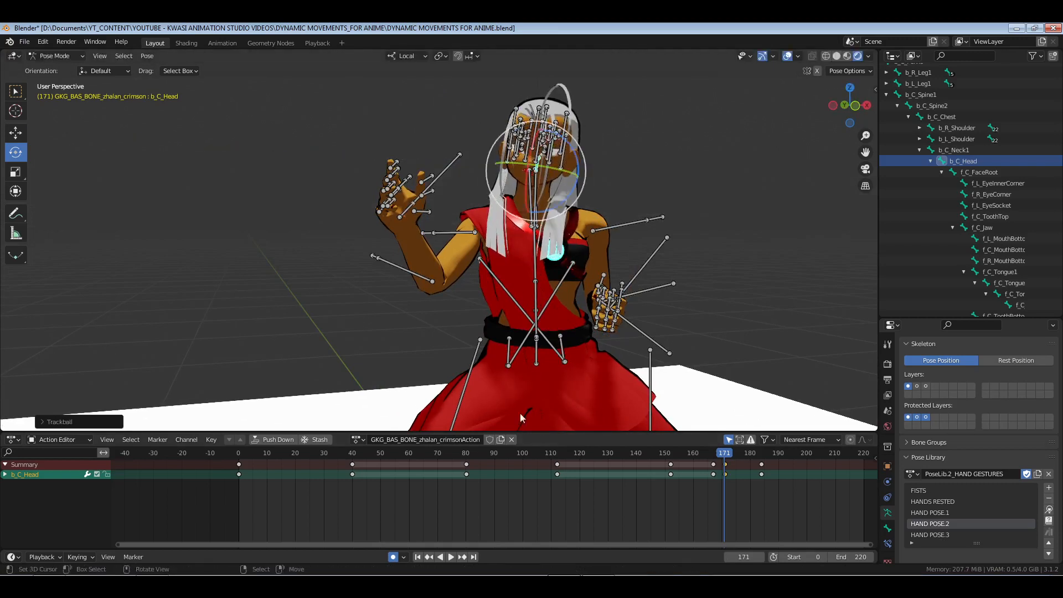
Save the file, then play the animation from frame 0 through the camera with the overlays hidden.
key("shift+Left")
key("ctrl+s")
key("KP_0")
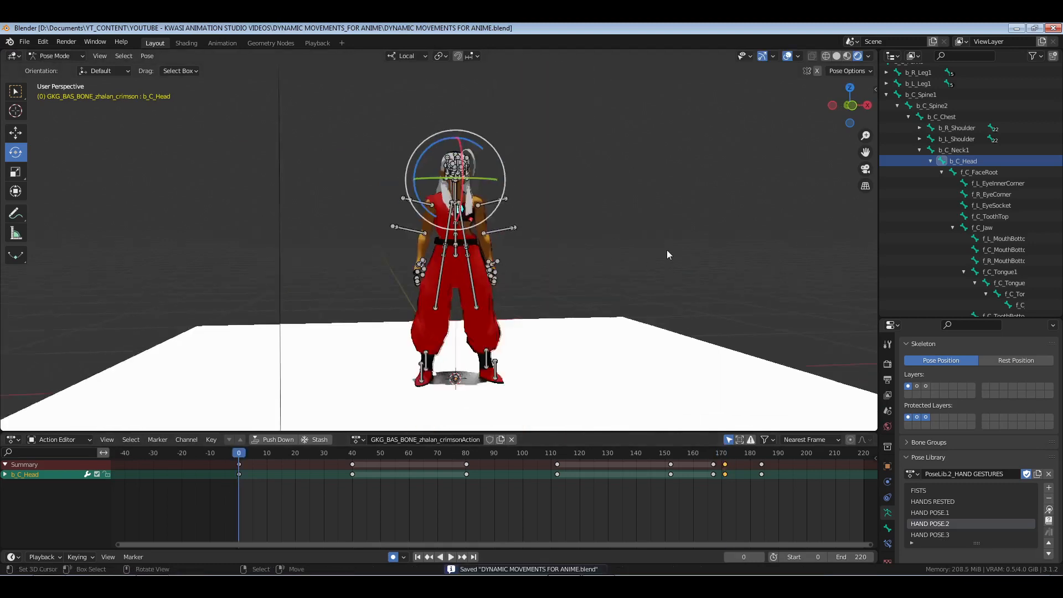
left_click(787, 56)
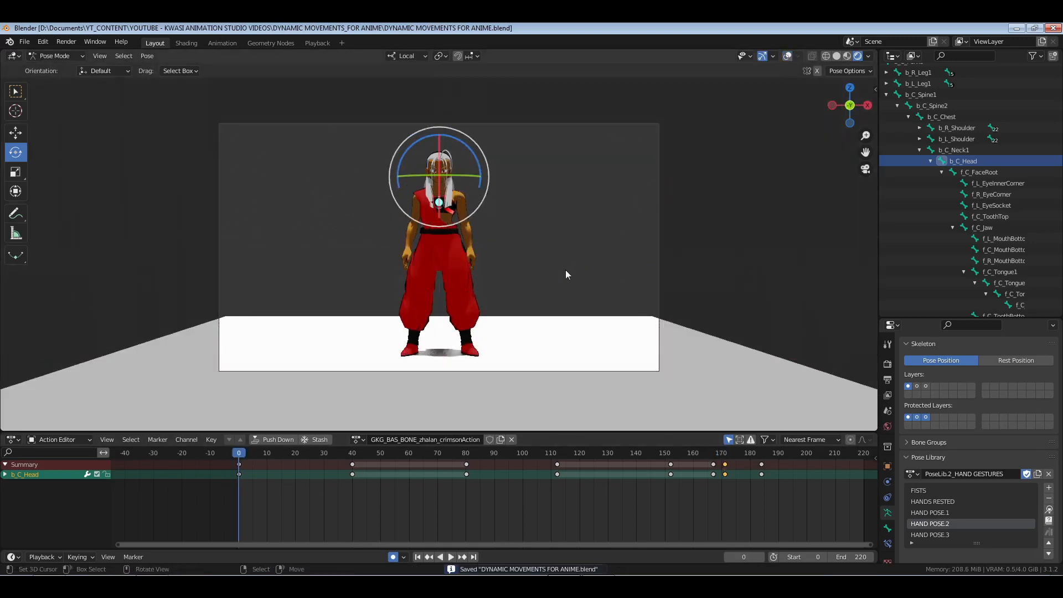
key("space")
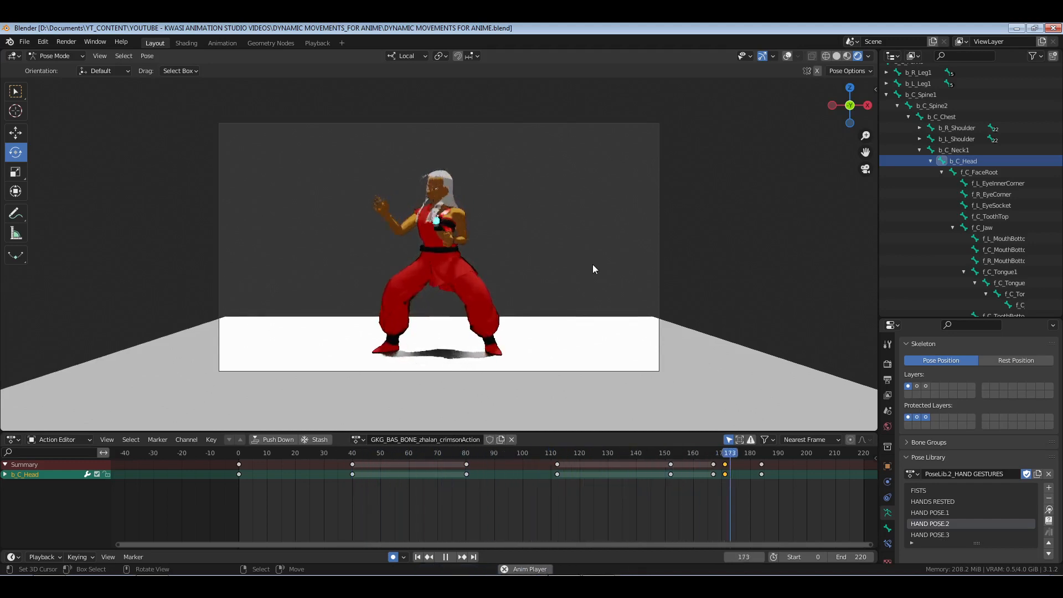
Replay and scrub the transition into the fighting stance between about frames 150 and 178 to examine the head motion.
key("space")
left_click_drag(667, 494, 709, 494)
key("space")
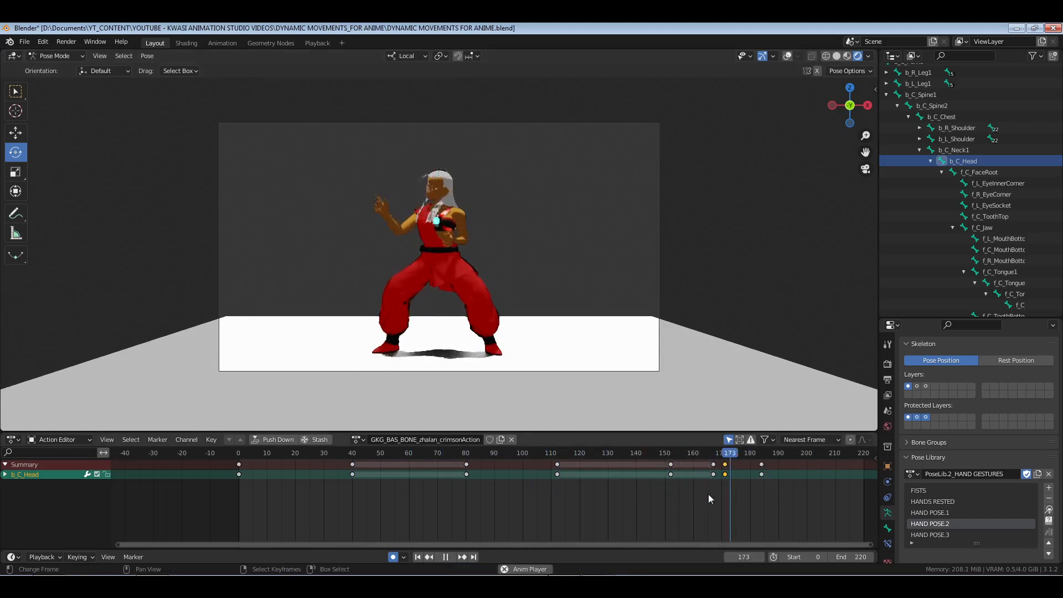
key("space")
left_click(694, 490)
key("space")
key("space")
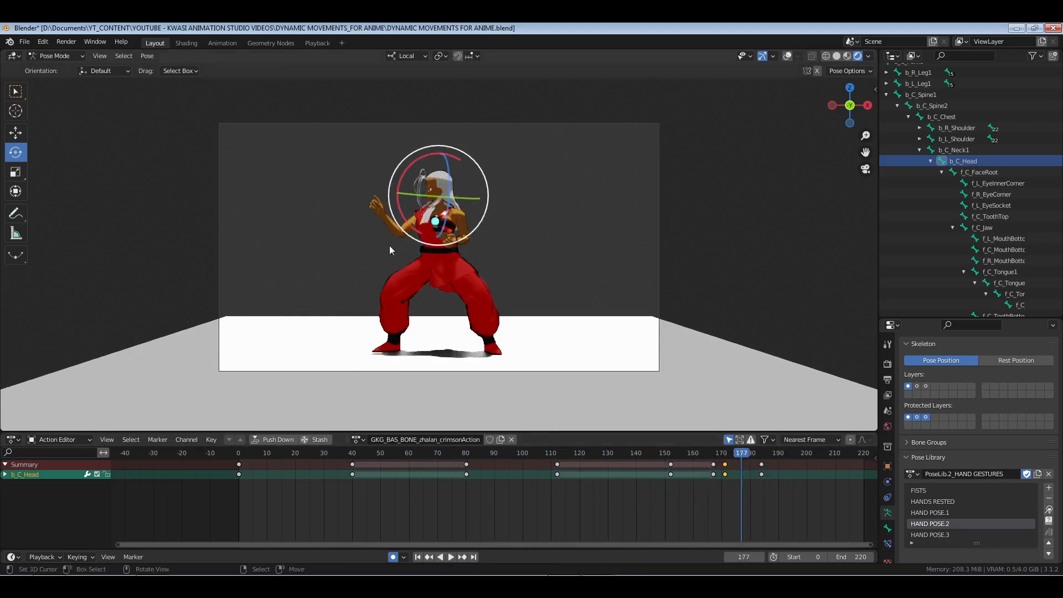
left_click(685, 501)
key("space")
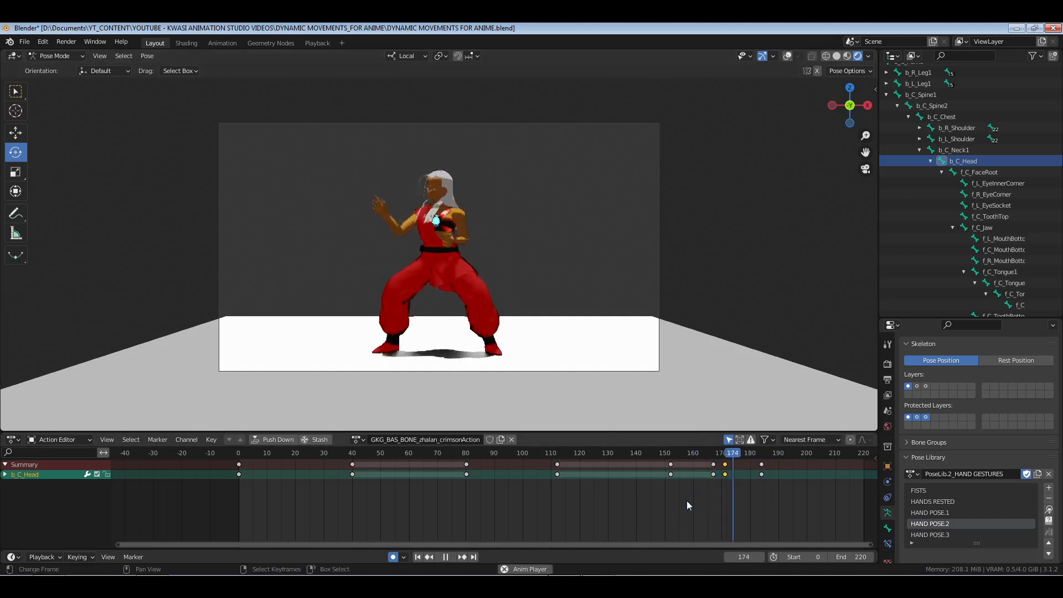
key("space")
left_click_drag(699, 494, 744, 494)
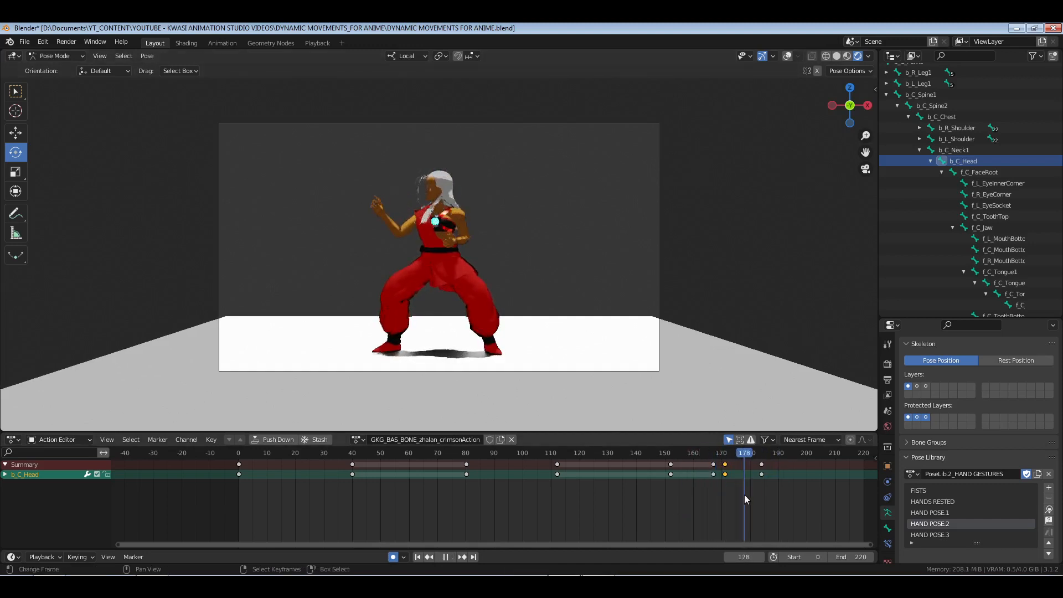
Show the overlays, leave the camera view, and select the right foot bone at frame 152.
left_click(788, 56)
key("KP_0")
middle_click_drag(586, 398, 518, 198, "shift")
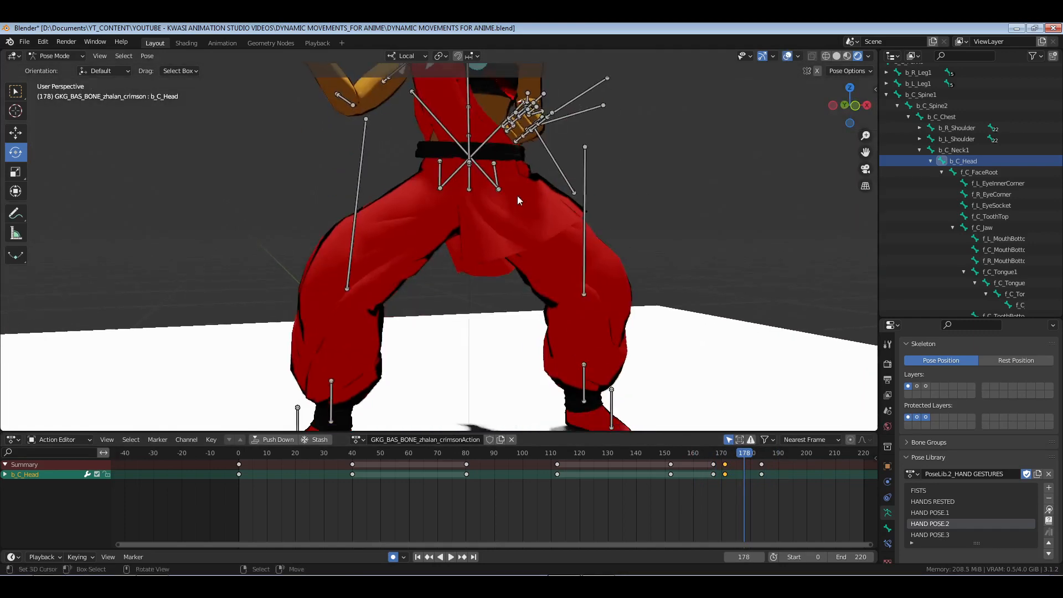
scroll(518, 200, "down", 6)
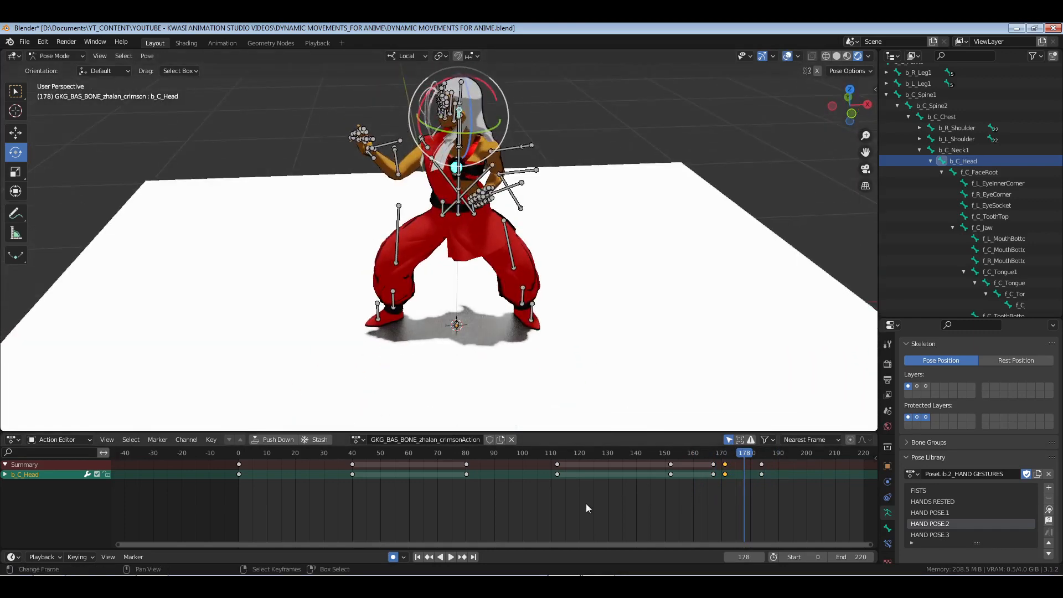
left_click(666, 492)
key("a")
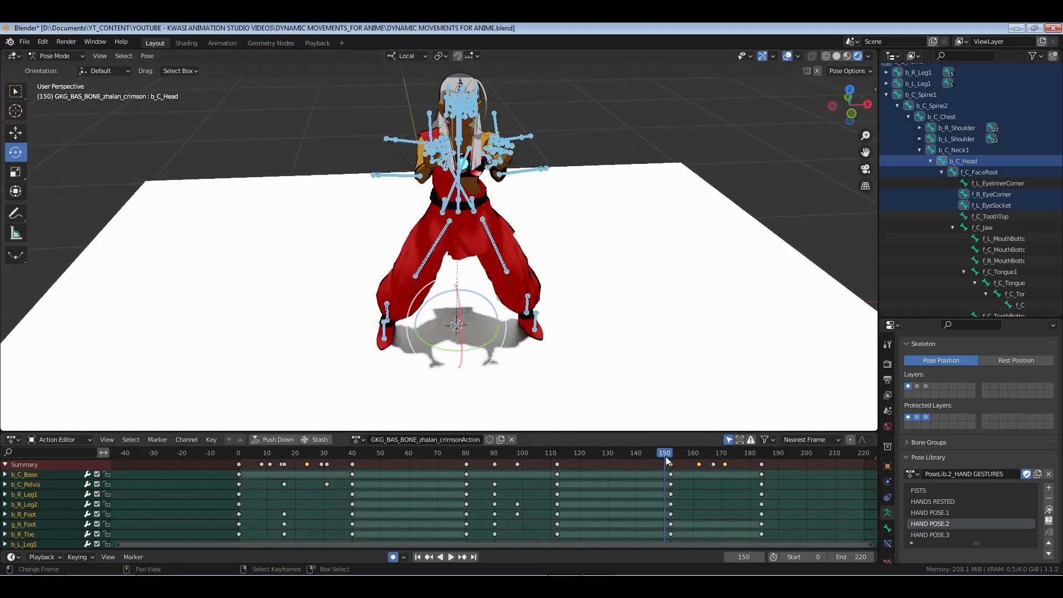
left_click(561, 302)
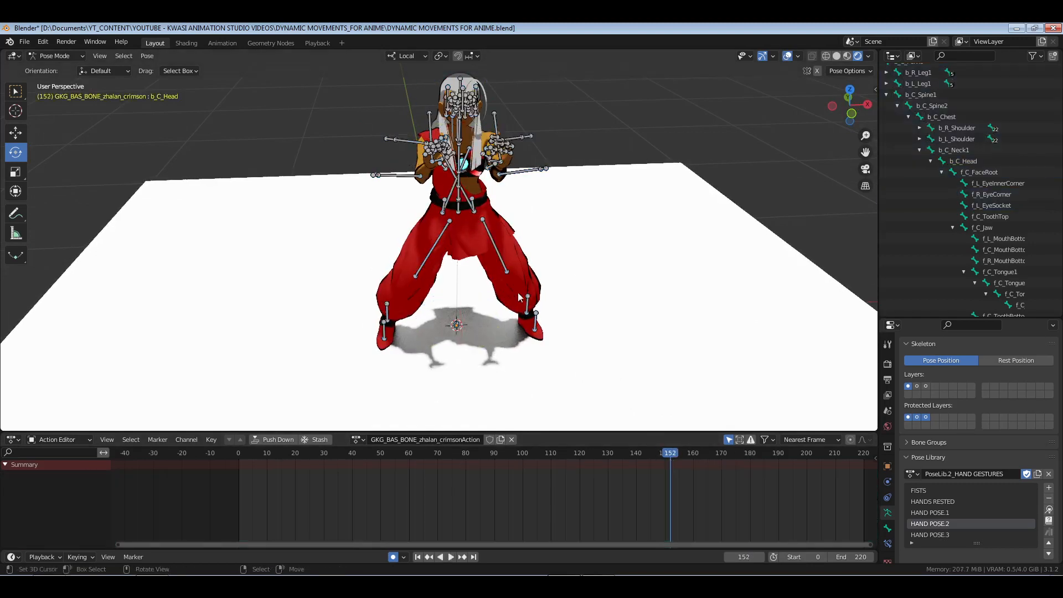
middle_click_drag(577, 329, 550, 347)
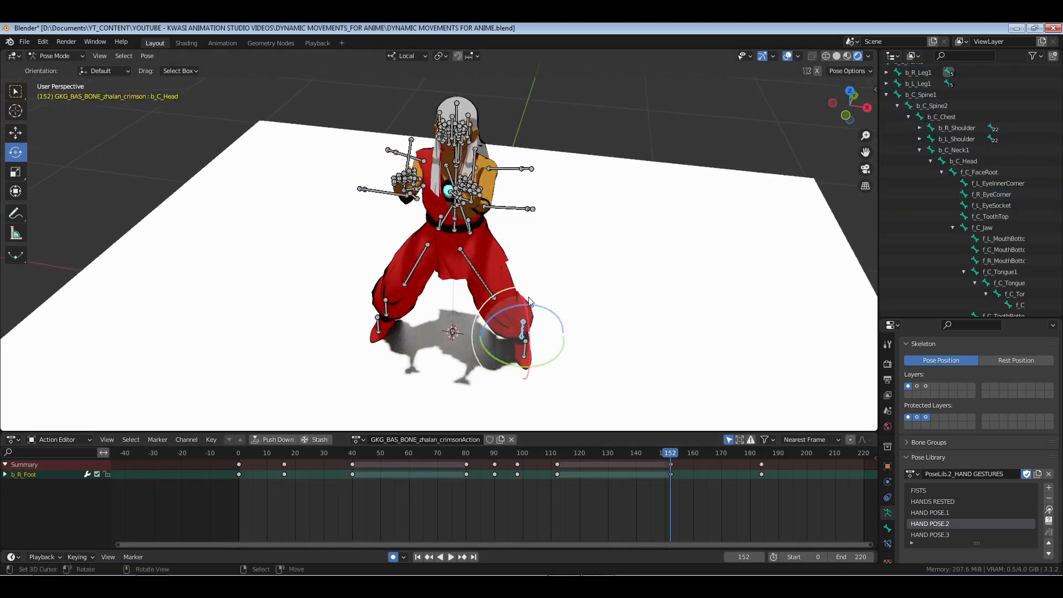
Rotate the right foot bone and the b_R_Leg2 bone at frame 158 to key a leg adjustment.
mouse_move(676, 491)
left_mouse_down()
mouse_move(700, 492)
mouse_move(674, 494)
mouse_move(687, 494)
left_mouse_up()
middle_click_drag(556, 319, 555, 347)
mouse_move(541, 358)
left_mouse_down()
mouse_move(551, 354)
mouse_move(506, 336)
mouse_move(520, 332)
left_mouse_up()
right_click(476, 299)
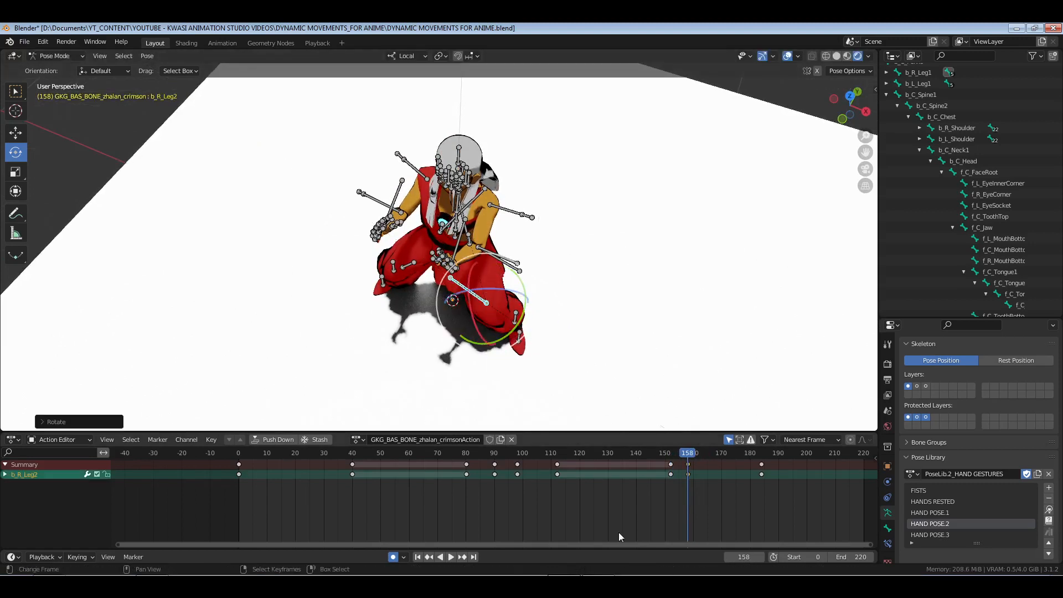
Rotate the right foot and b_R_Leg2 bones at frame 166, then replay the leg motion.
left_click_drag(652, 507, 711, 502)
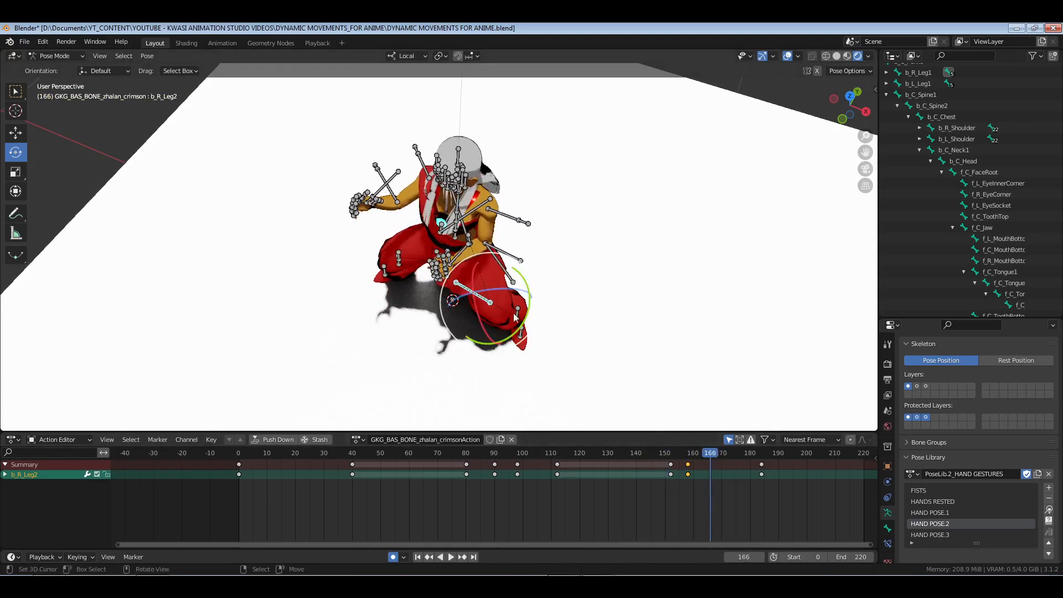
left_click_drag(548, 348, 486, 353)
right_click(484, 300)
key("space")
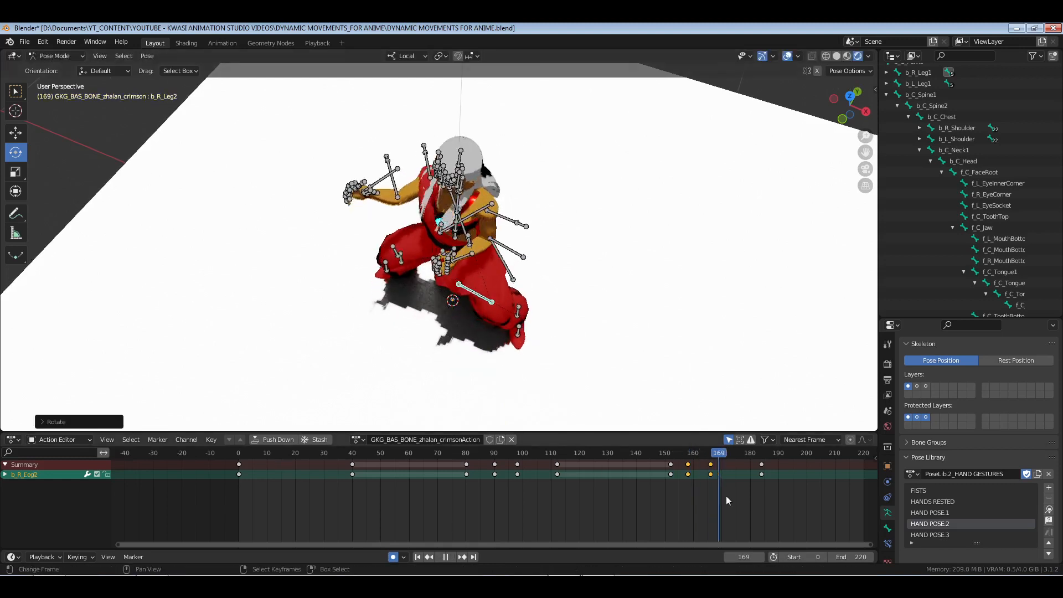
left_click_drag(726, 496, 687, 496)
key("space")
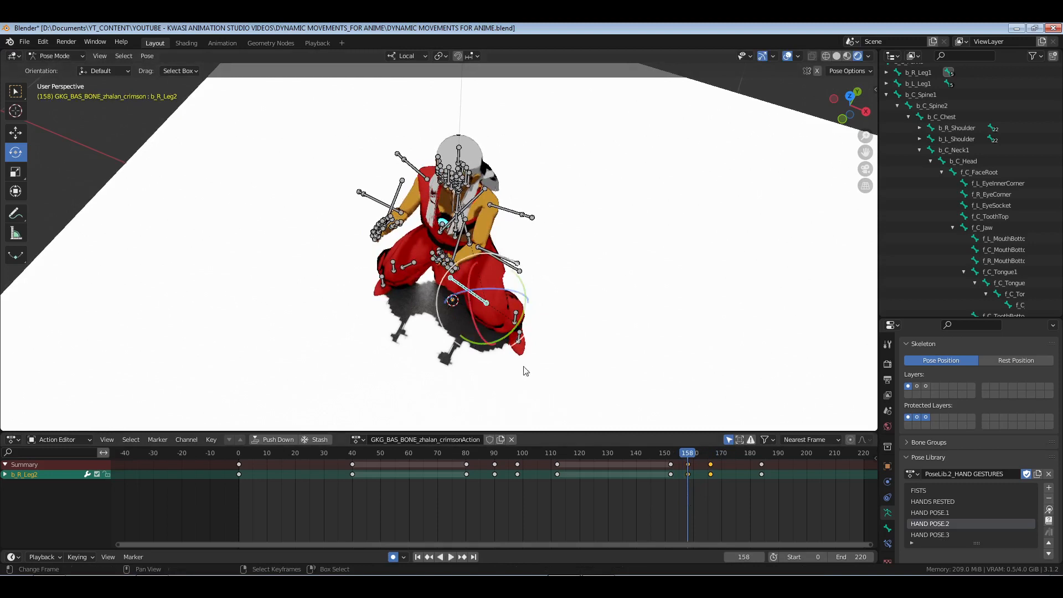
Rotate the left foot bone at frame 158, then check the right foot's motion between its new keyframes.
middle_click_drag(525, 371, 515, 354)
left_click(383, 311)
left_click_drag(406, 340, 408, 342)
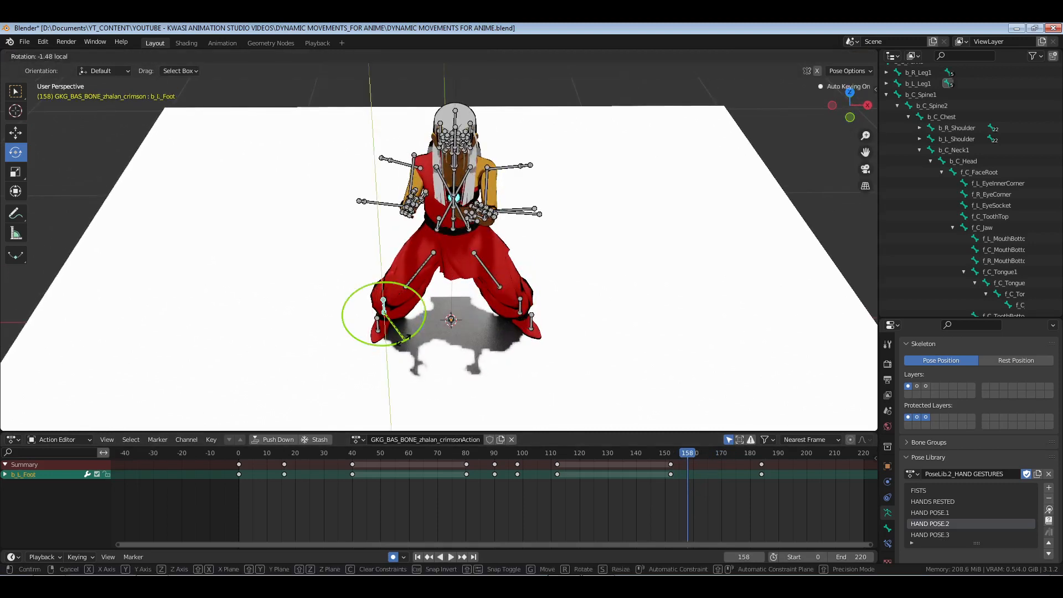
left_click(409, 341)
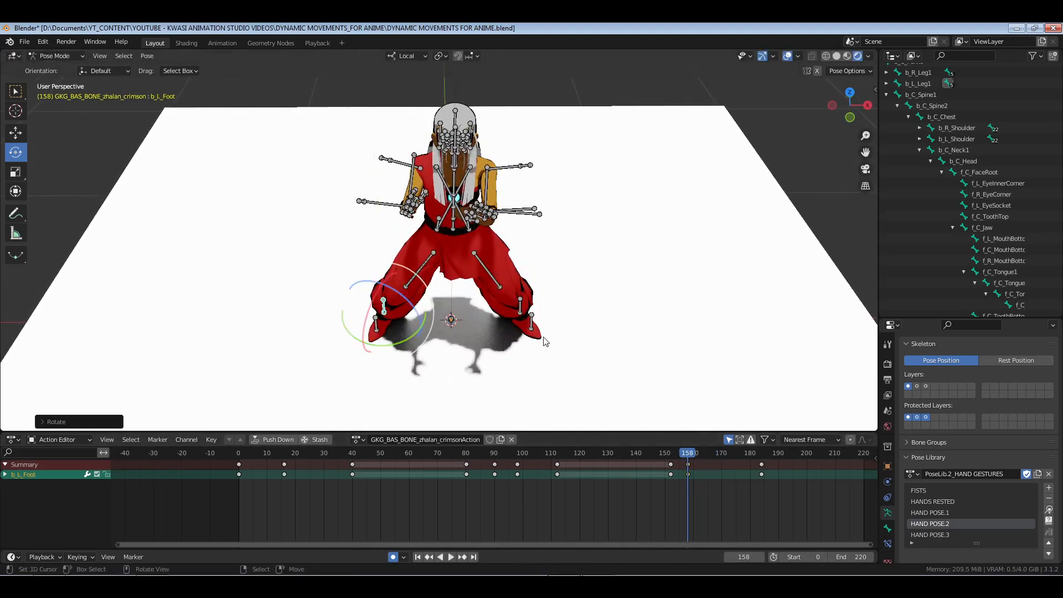
right_click(521, 308)
left_click(713, 479)
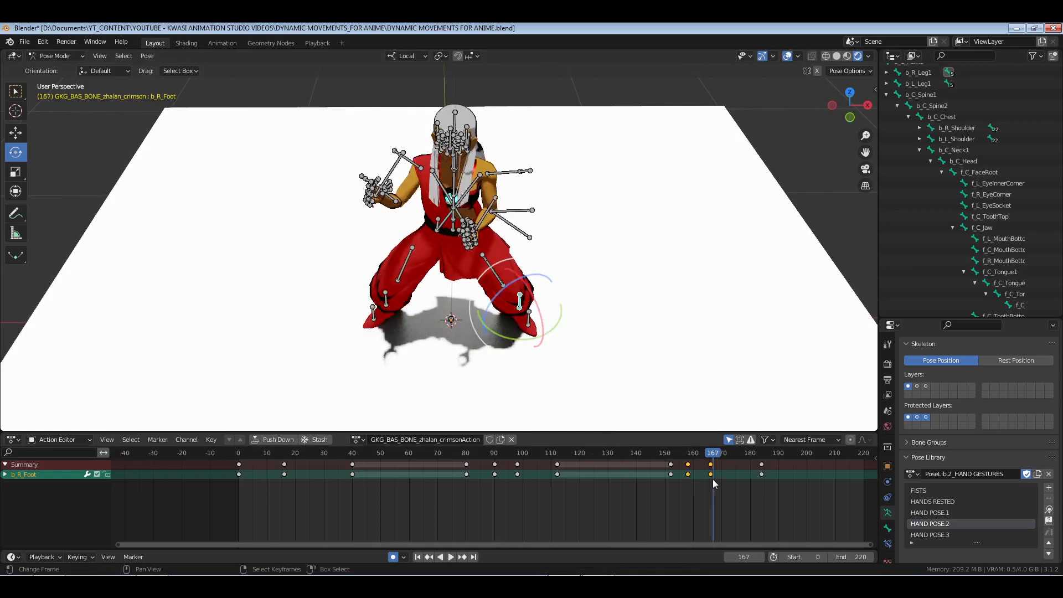
left_click(689, 478)
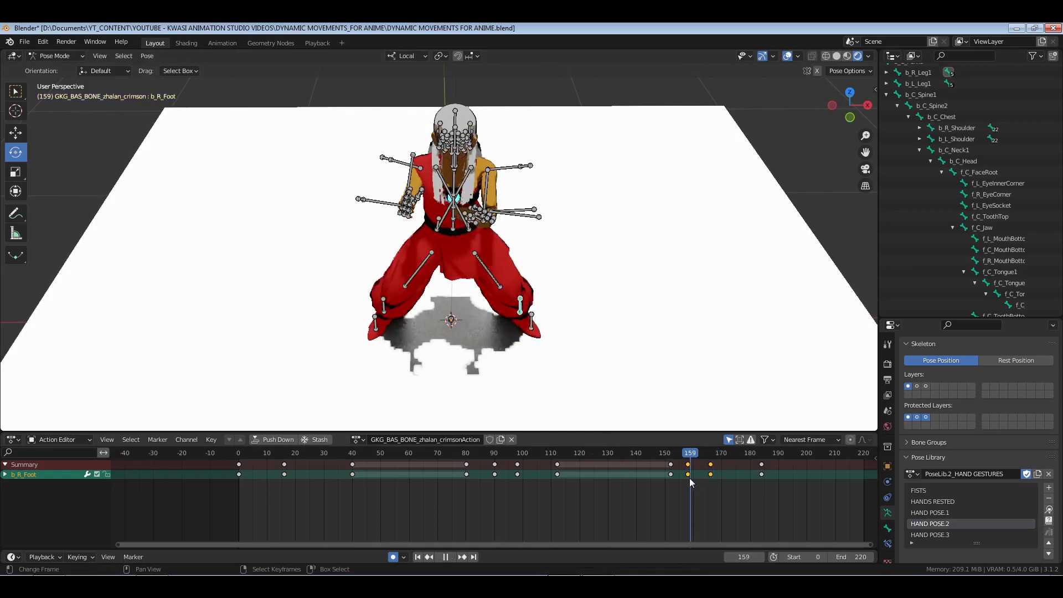
Rotate the b_L_Leg2 bone at frame 158, then select b_R_Leg2 and check its motion around frame 165.
right_click(410, 282)
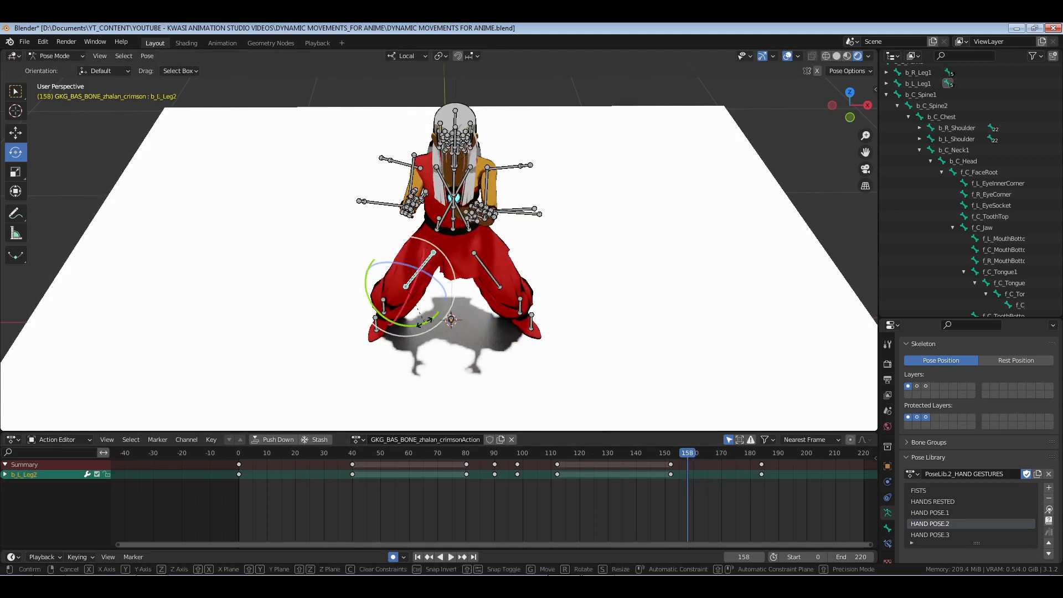
left_click_drag(424, 323, 399, 342)
left_click_drag(355, 302, 355, 302)
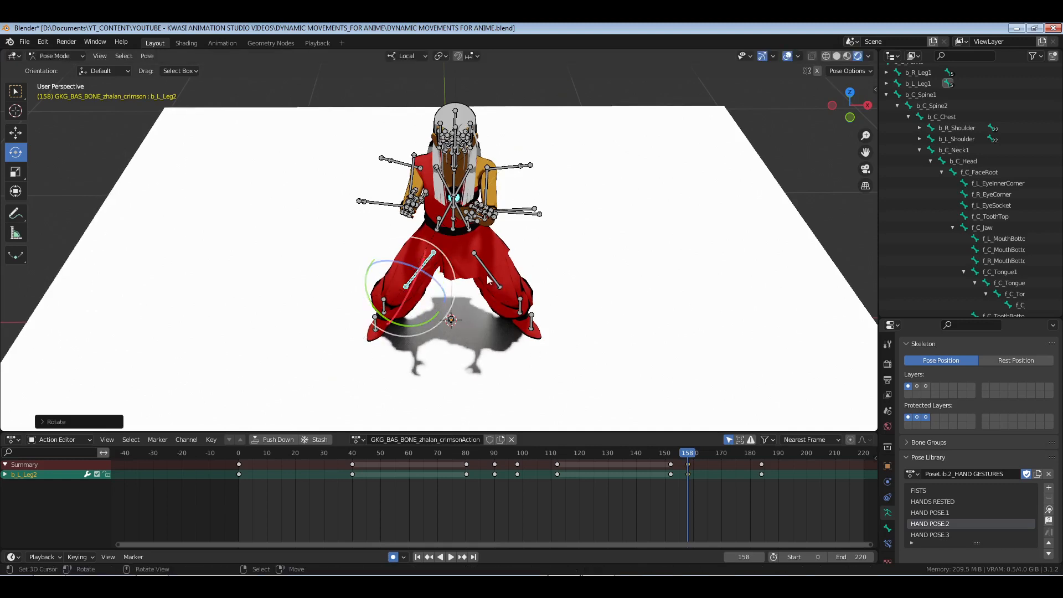
right_click_drag(487, 277, 489, 278)
left_click(709, 488)
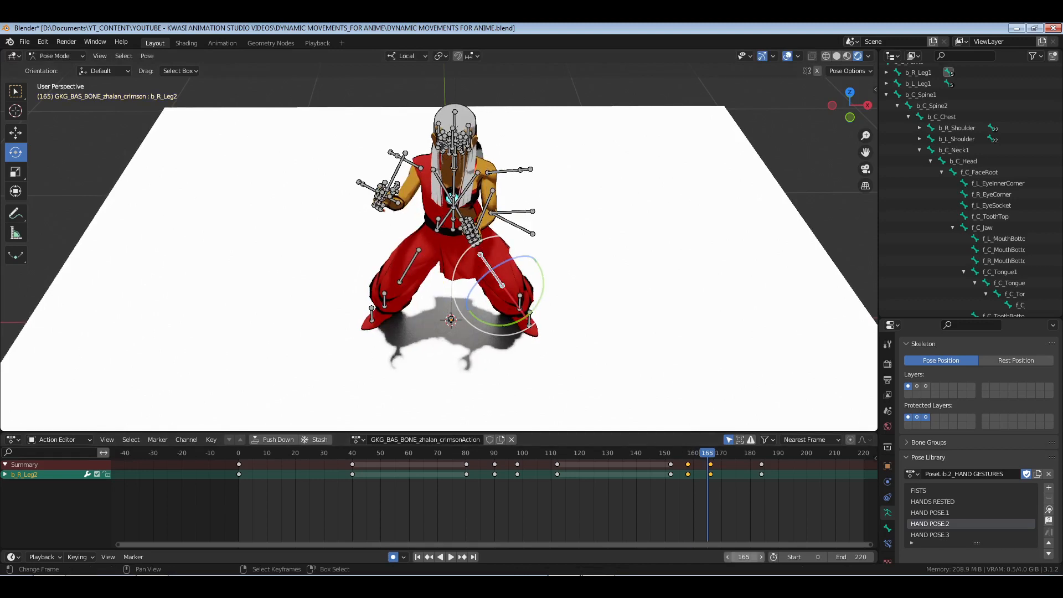
key("alt+Tab")
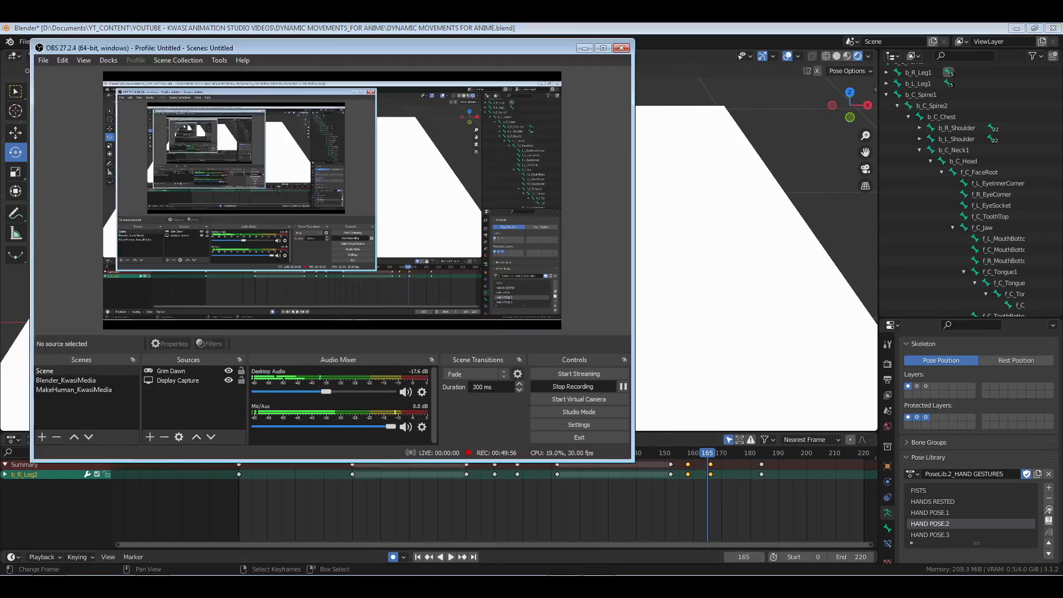
left_click(720, 510)
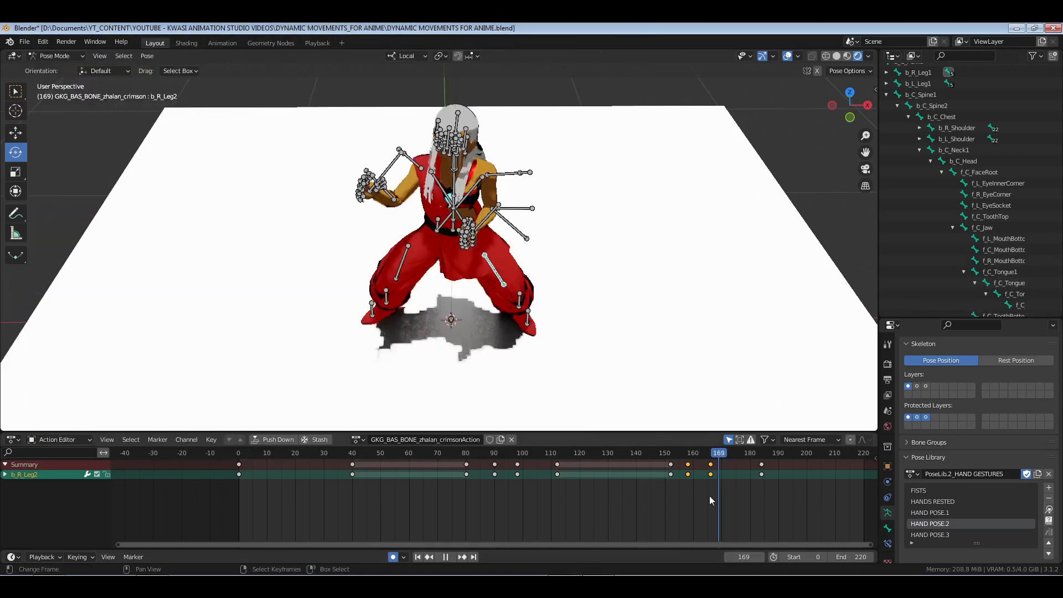
Save the file at frame 166, rotate the b_L_Leg2 bone there, and replay the transition from frame 150.
left_click(711, 483)
key("ctrl+s")
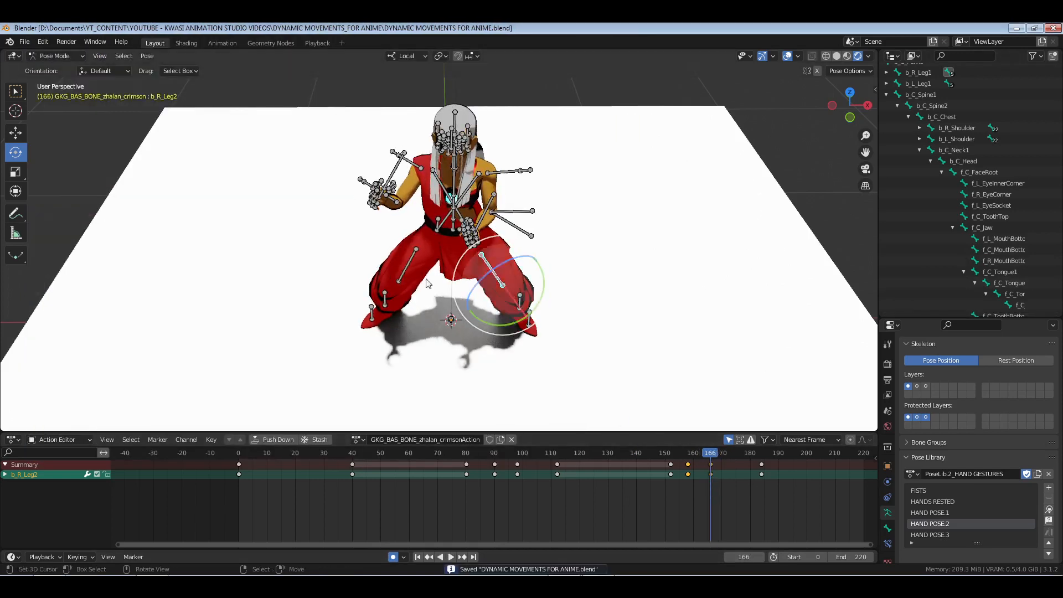
left_click(417, 314)
left_click_drag(416, 317, 360, 347)
key("space")
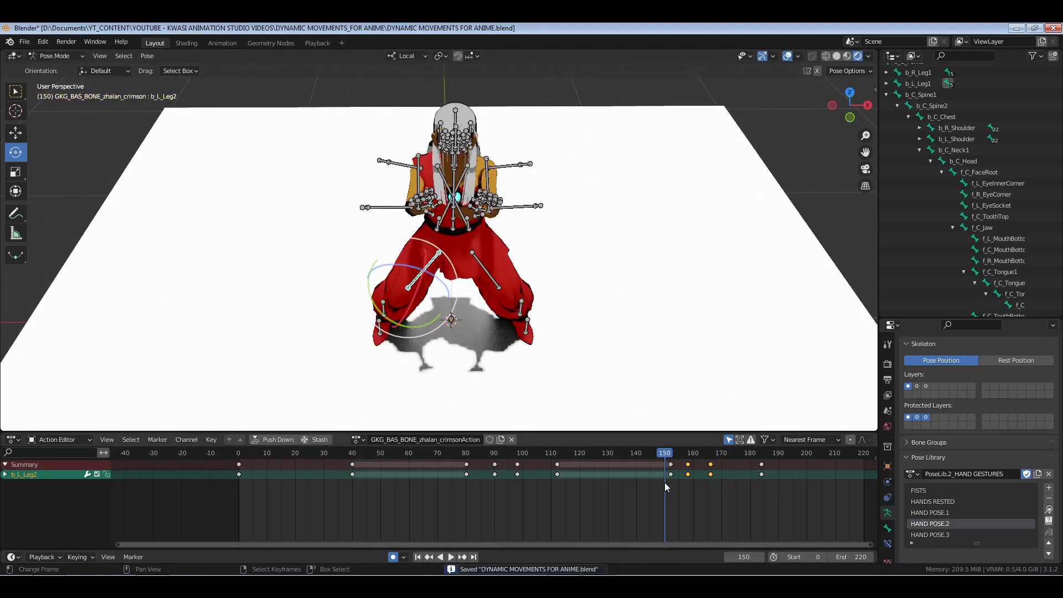
key("space")
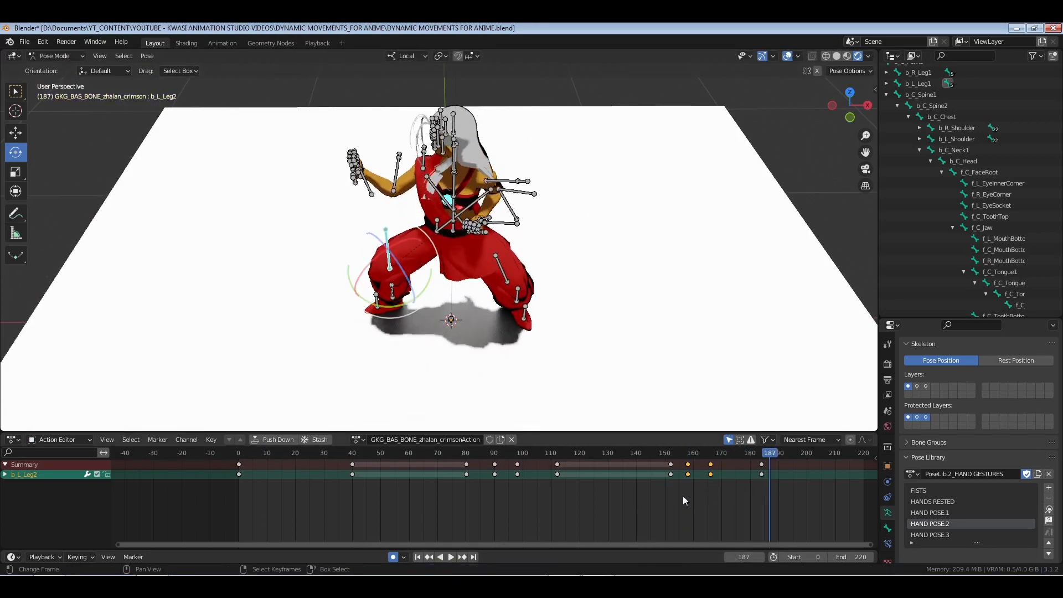
Select b_C_Pelvis, play the transition from frame 152, and rotate the pelvis about its local Y axis at frame 184.
left_click_drag(698, 496, 670, 495)
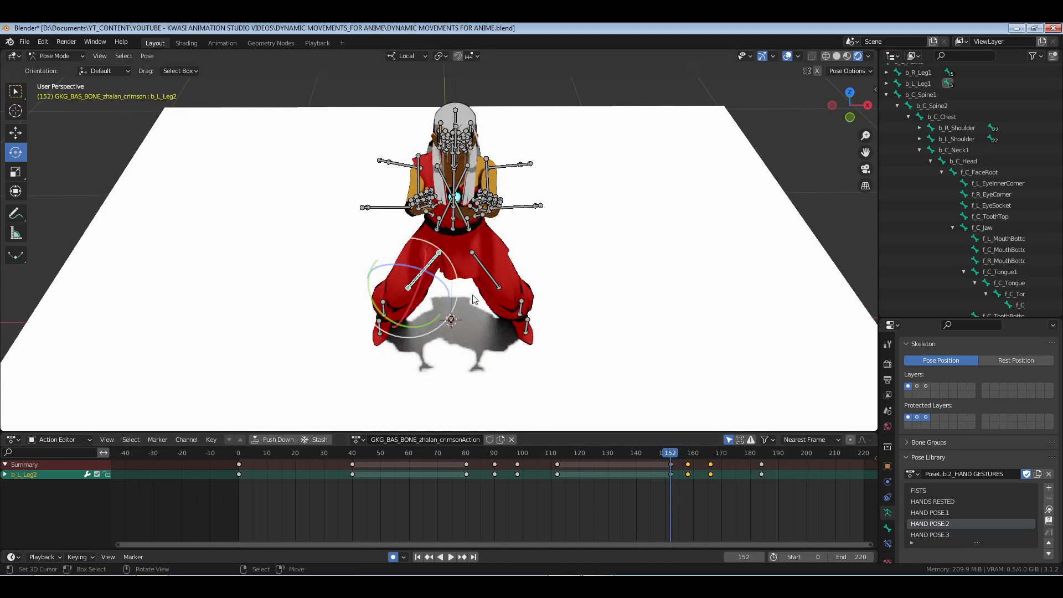
left_click(450, 226)
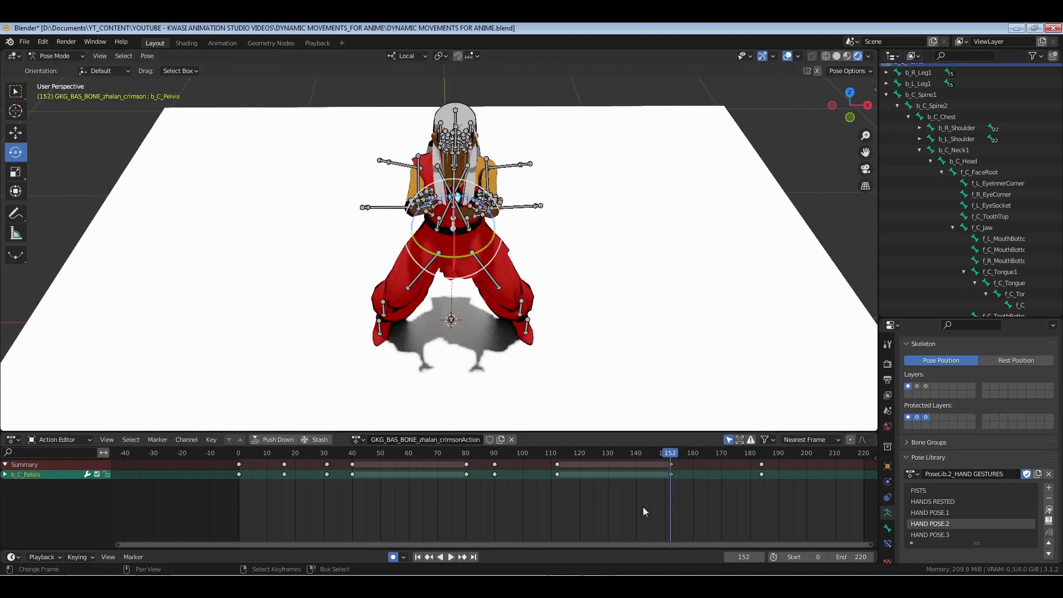
key("space")
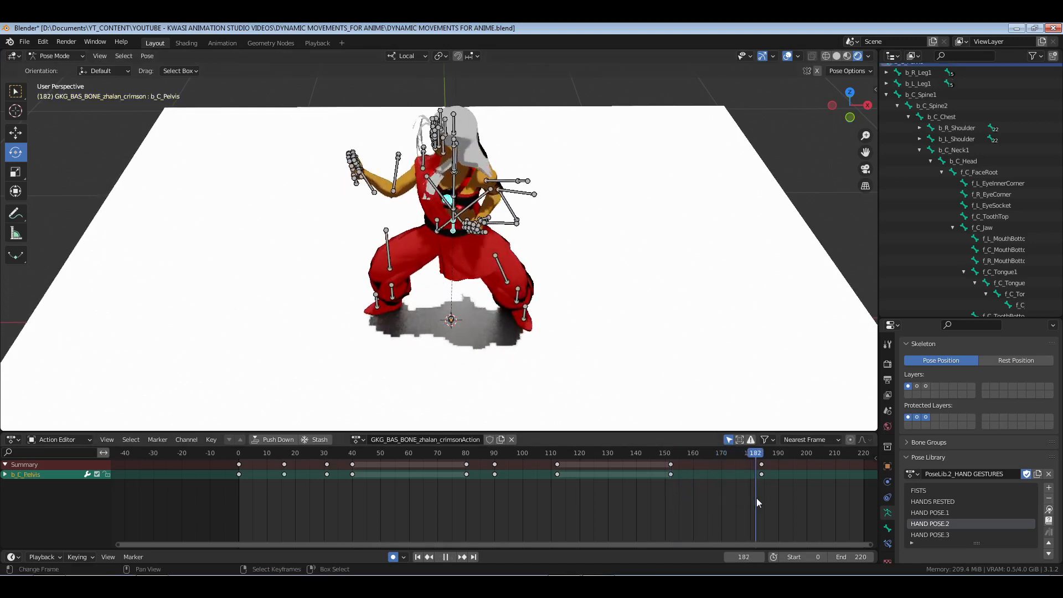
left_click_drag(763, 497, 762, 497)
key("r")
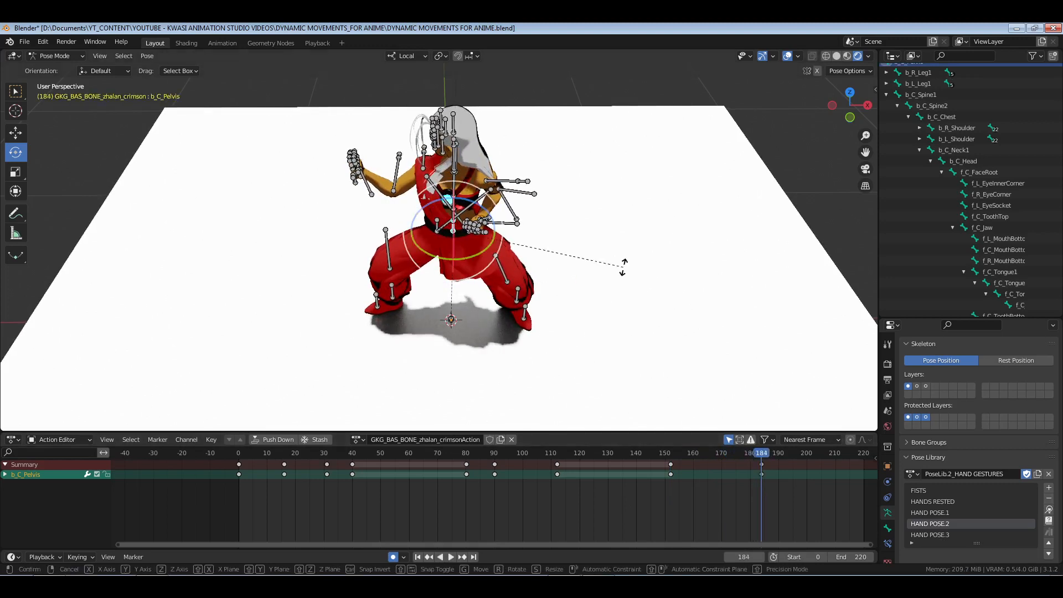
key("y")
left_click(626, 281)
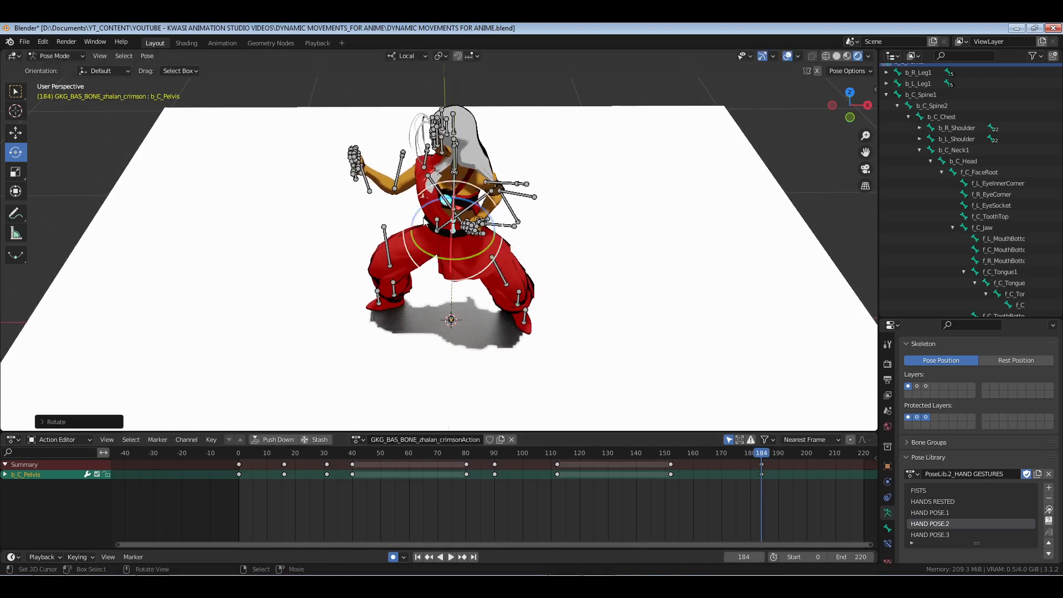
Rotate the b_C_Chest bone about its local Y axis at frame 184.
left_click(453, 199)
key("r")
key("y")
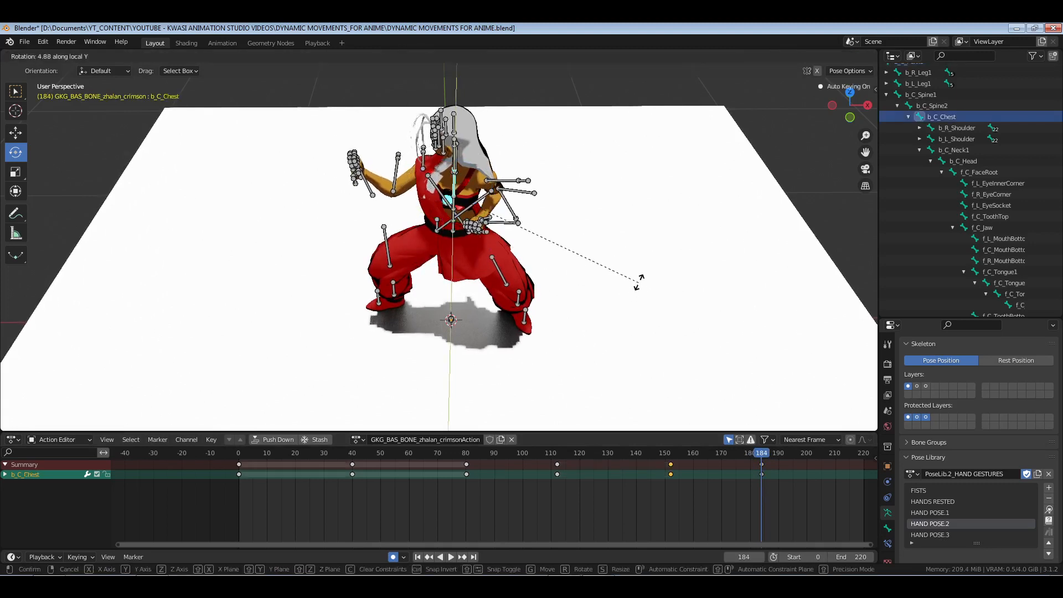
left_click(639, 274)
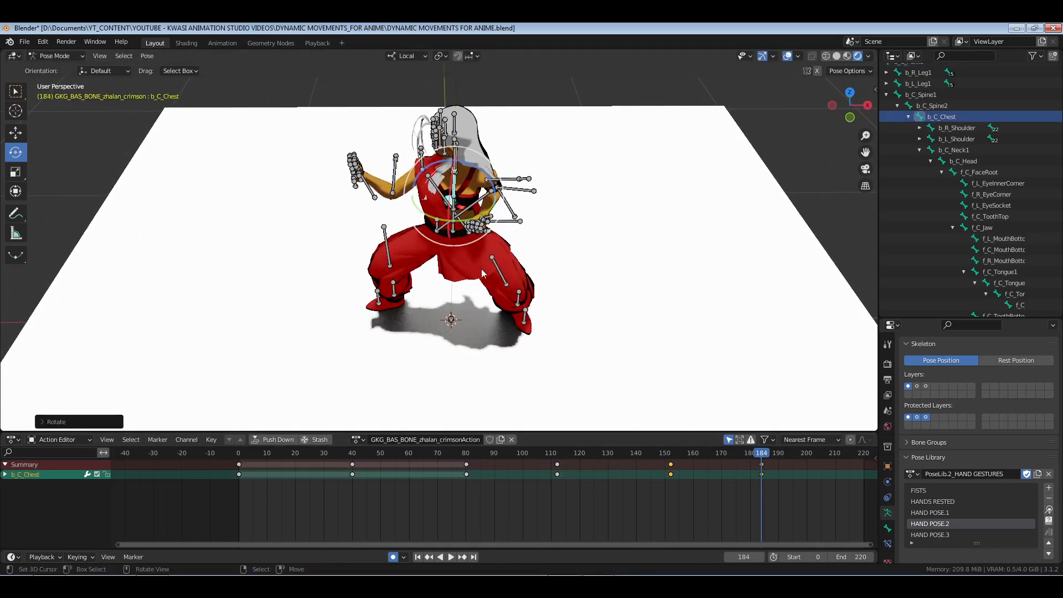
Rotate the pelvis further about its local Y axis at frame 184, and readjust the b_C_Chest rotation to match.
right_click(454, 225)
key("r")
key("y")
left_click(650, 289)
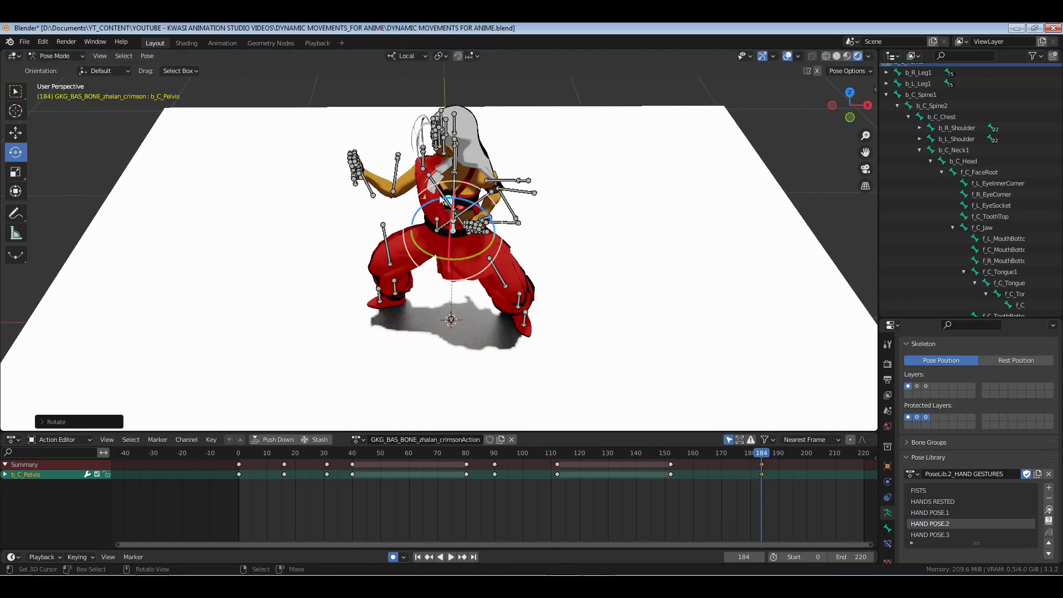
right_click(454, 191)
key("r")
left_click(629, 284)
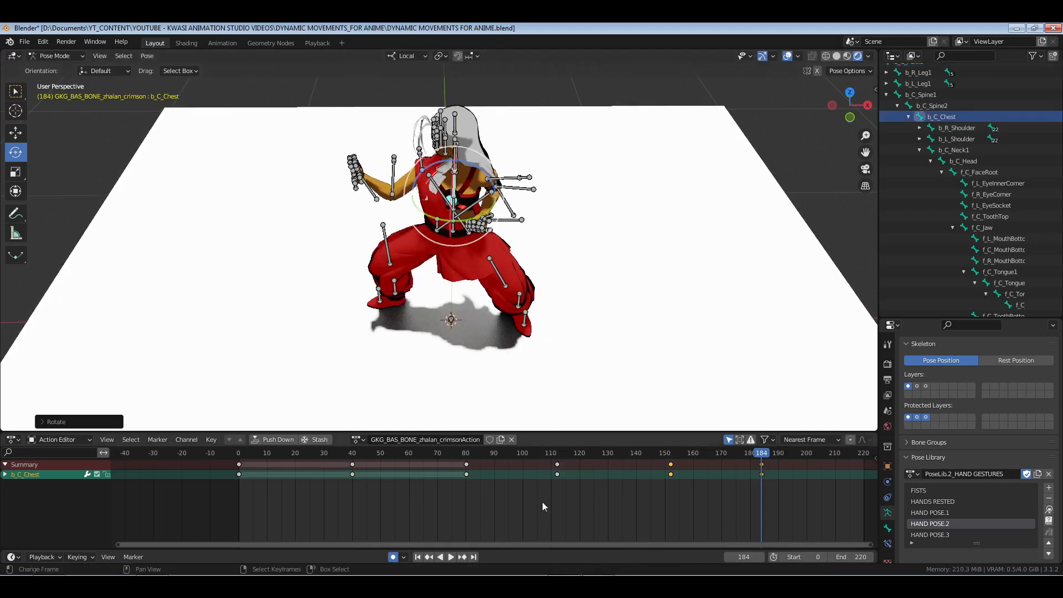
Save the file and replay the transition into the final fighting stance.
left_click(542, 502)
key("space")
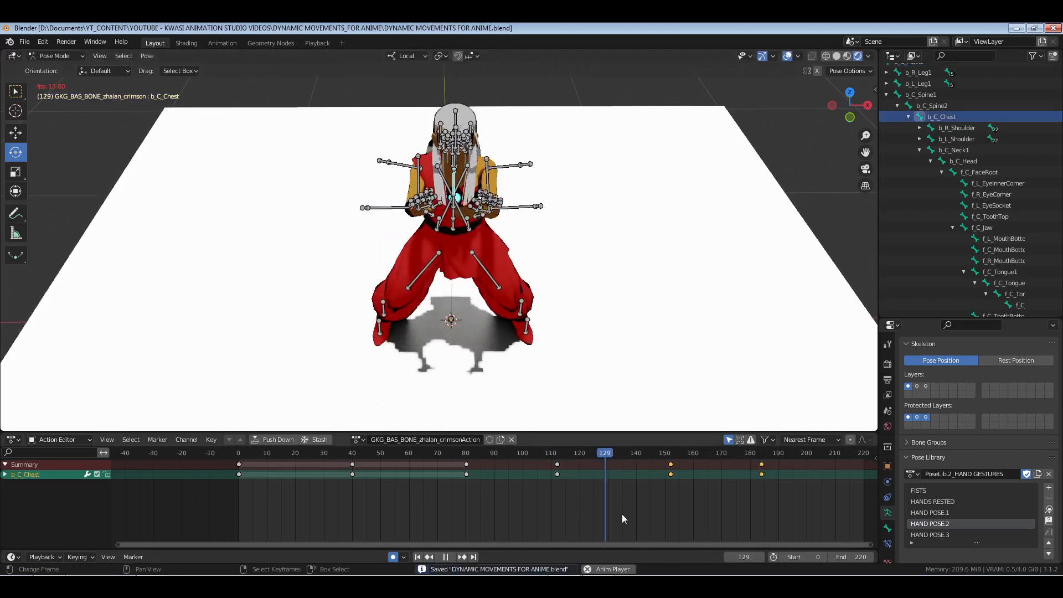
key("space")
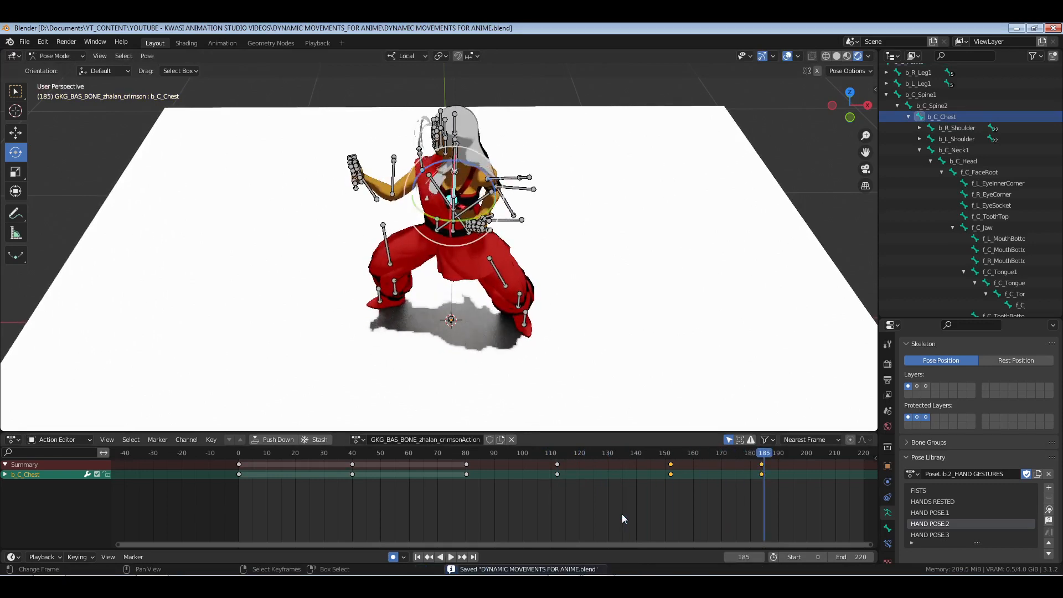
Rotate the b_C_Spine2 bone slightly about its local Y axis at frame 160.
left_click_drag(639, 488, 696, 495)
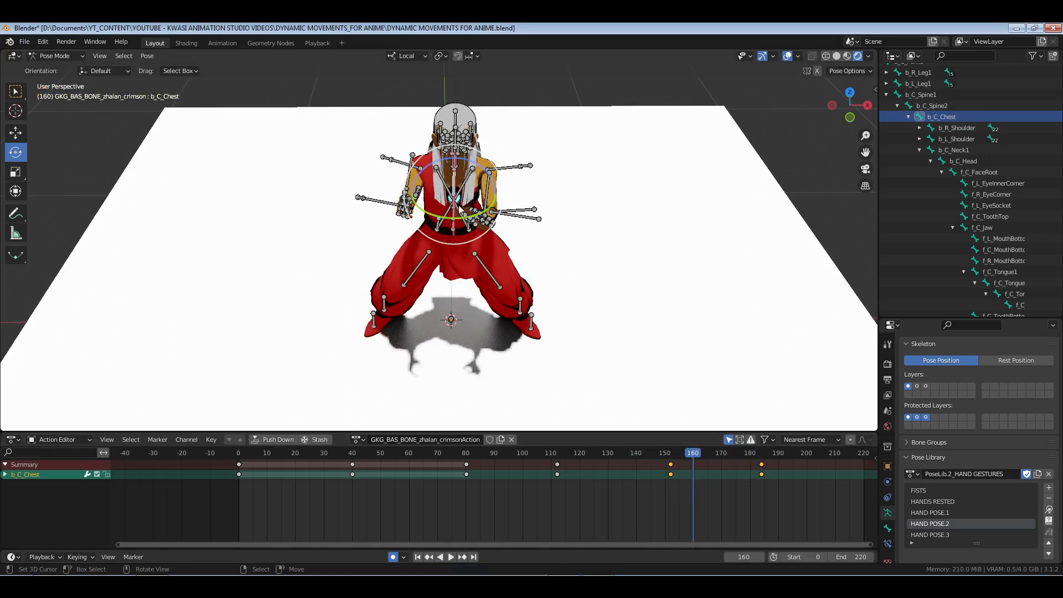
right_click(455, 211)
middle_click_drag(563, 268, 487, 243)
scroll(480, 288, "up", 3)
middle_click_drag(472, 328, 533, 340)
key("r")
key("y")
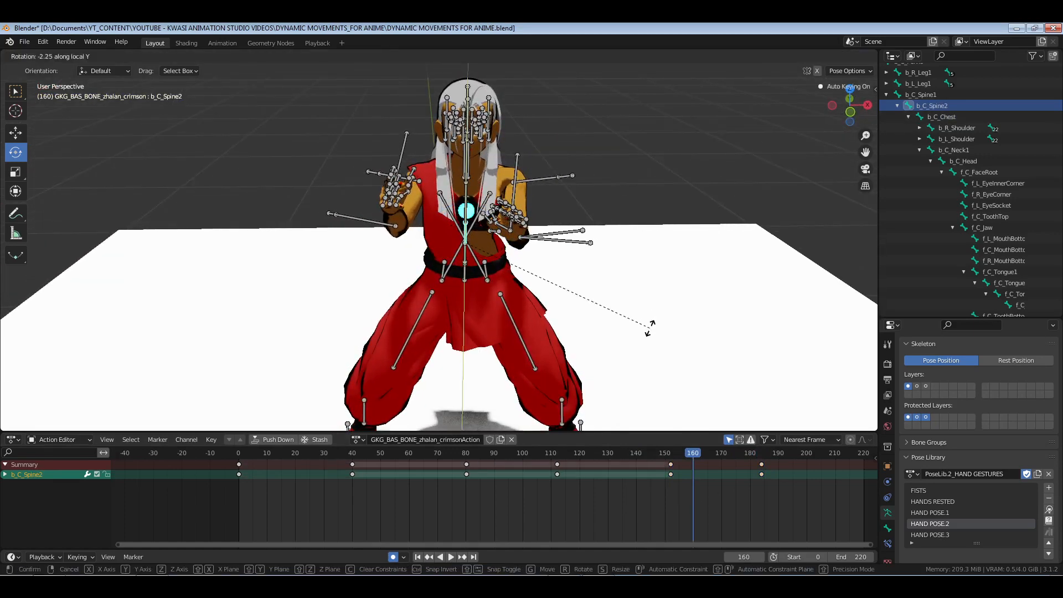
left_click(650, 329)
left_click_drag(535, 168, 576, 194)
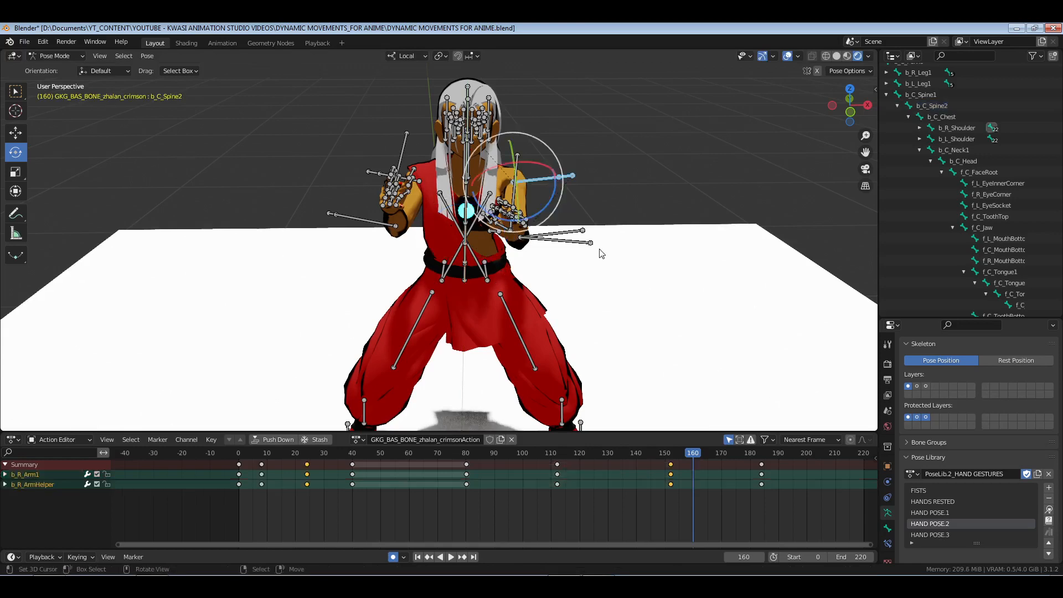
middle_click_drag(600, 253, 578, 258)
right_click(535, 247, "shift")
scroll(556, 251, "up", 4)
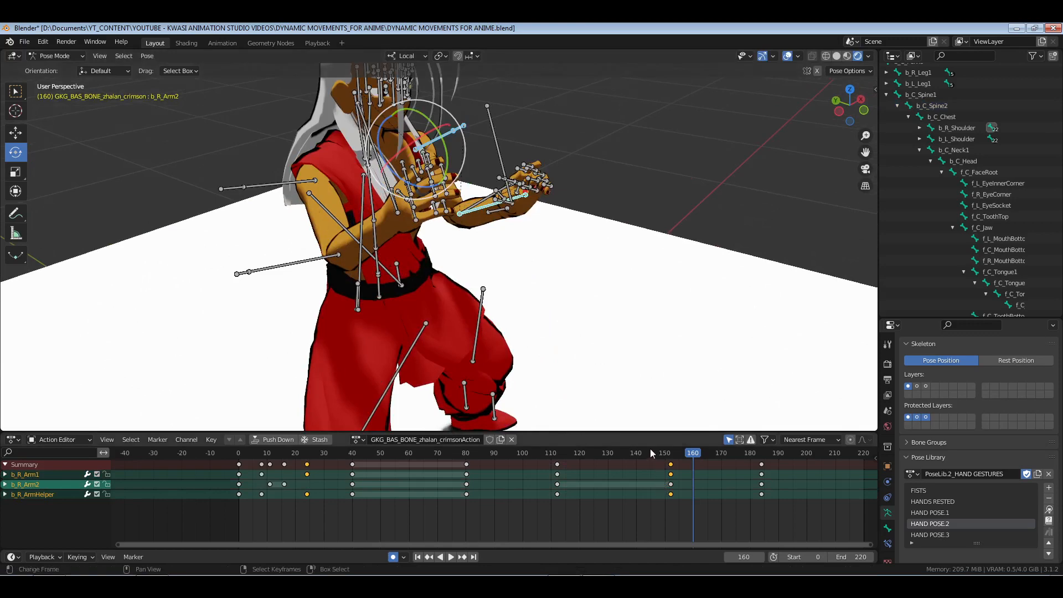
middle_click_drag(532, 266, 445, 236)
key("alt+a")
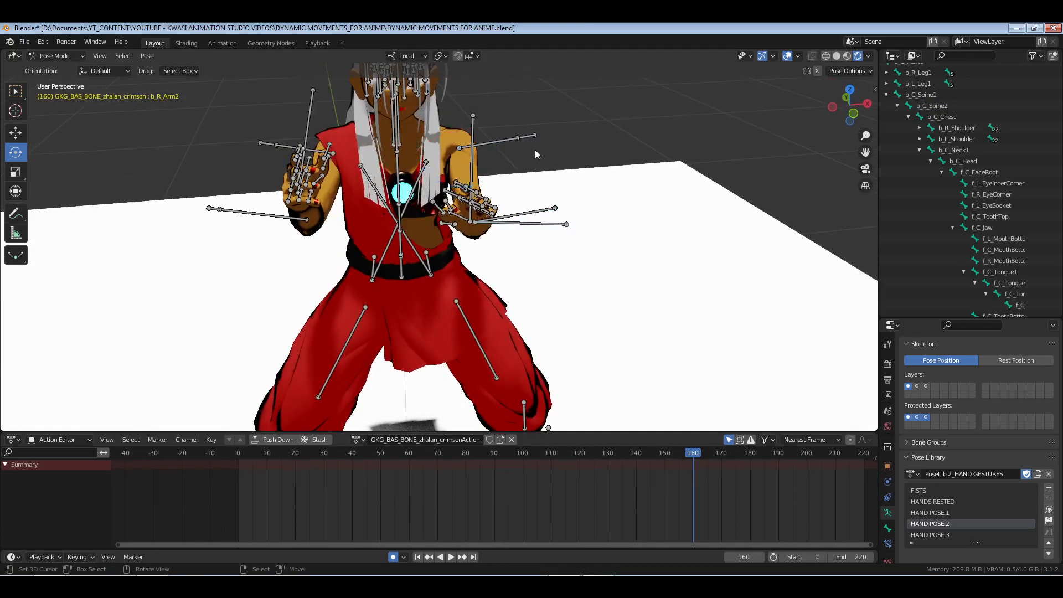
Duplicate the frame 152 keyframes of b_R_Arm1, b_R_Arm2 and b_R_ArmHelper to frame 165, and replay the arm motion.
right_click(541, 225)
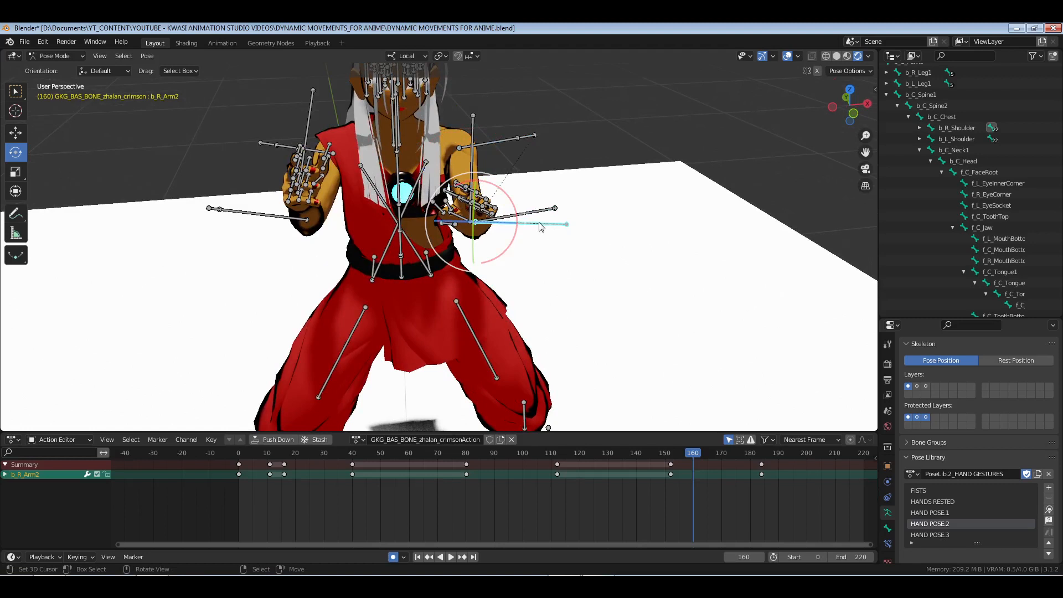
right_click(495, 139, "shift")
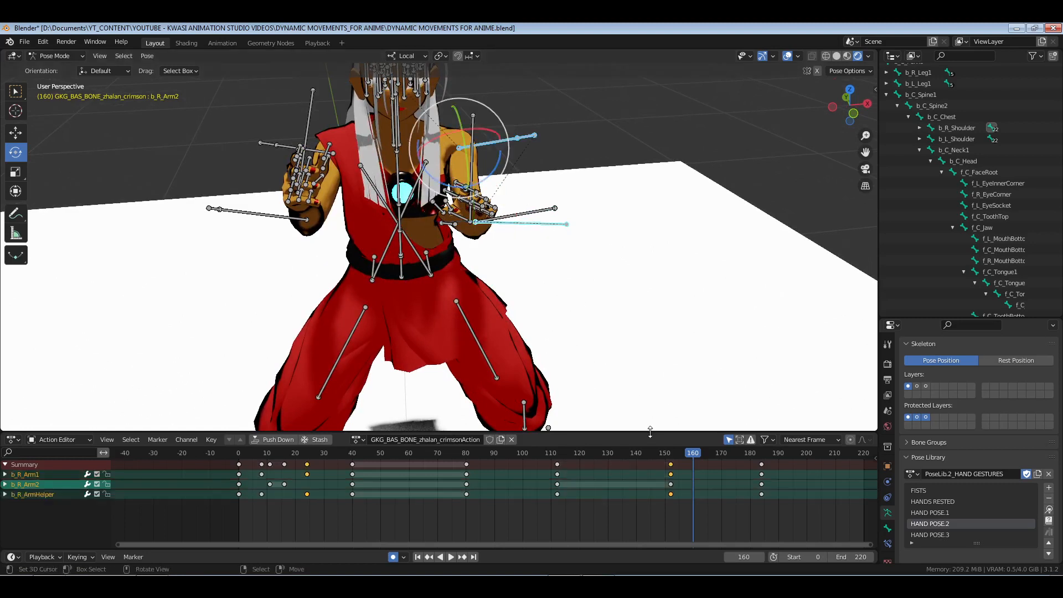
left_click_drag(656, 465, 682, 504)
key("g")
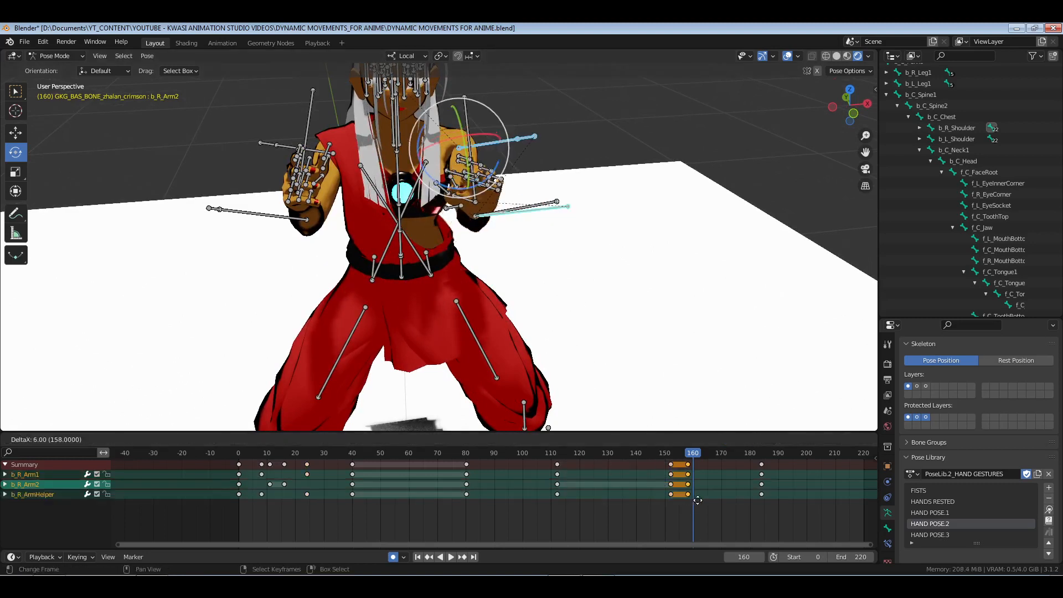
left_click(717, 500)
left_click(630, 506)
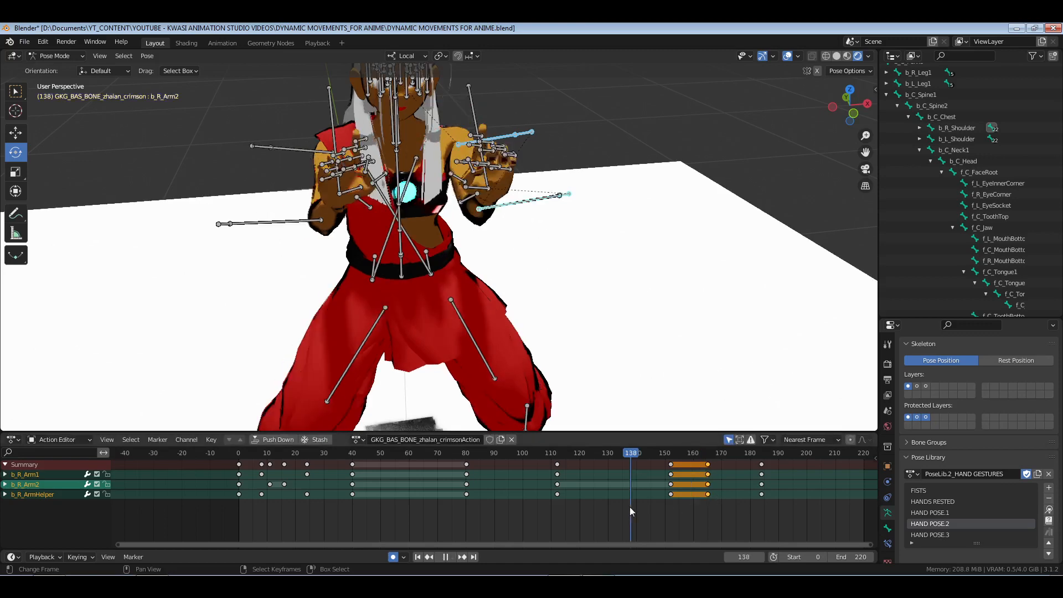
key("space")
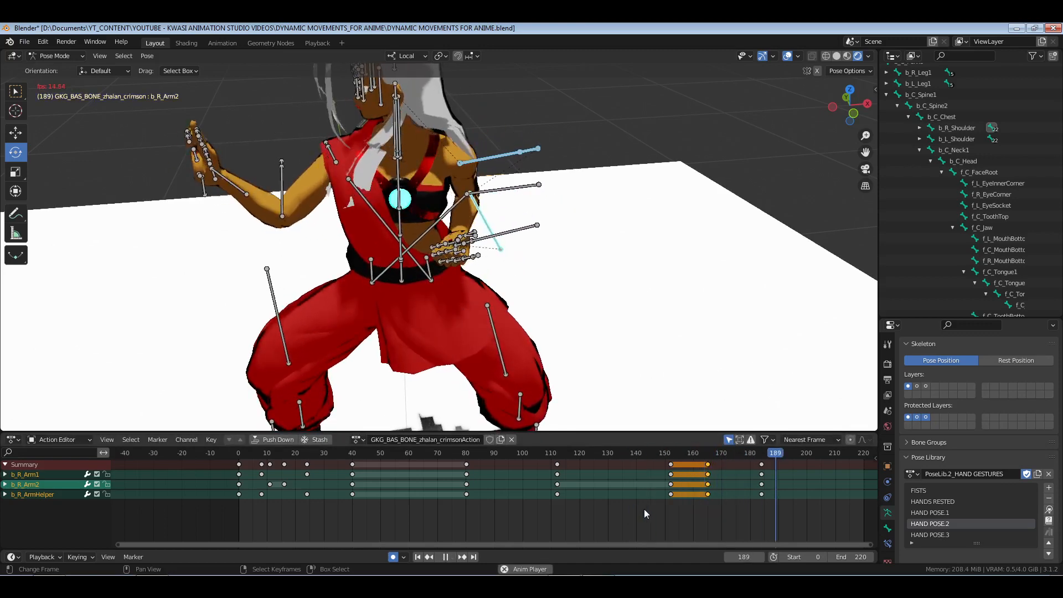
key("space")
Apply HAND POSE.2 from the pose library to the right hand and finger bones at frame 165.
mouse_move(715, 510)
left_mouse_down()
mouse_move(743, 512)
mouse_move(707, 517)
left_mouse_up()
middle_click_drag(420, 222, 308, 174)
left_click_drag(308, 174, 396, 268)
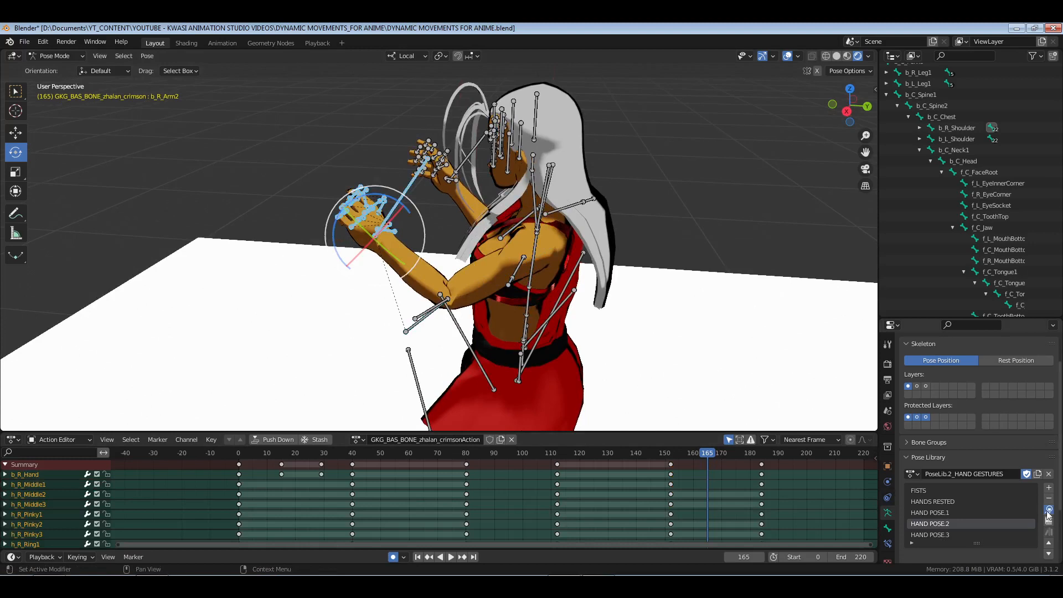
left_click(1048, 510)
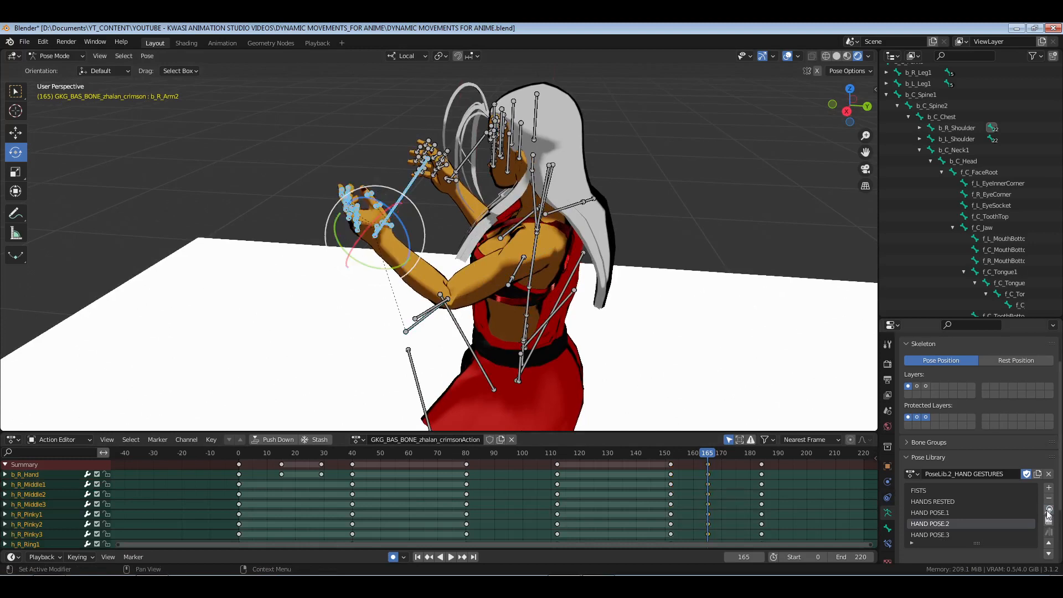
Delete the b_R_Hand keyframe at frame 165 and rotate the right hand bone to a new angle there.
left_click(374, 228)
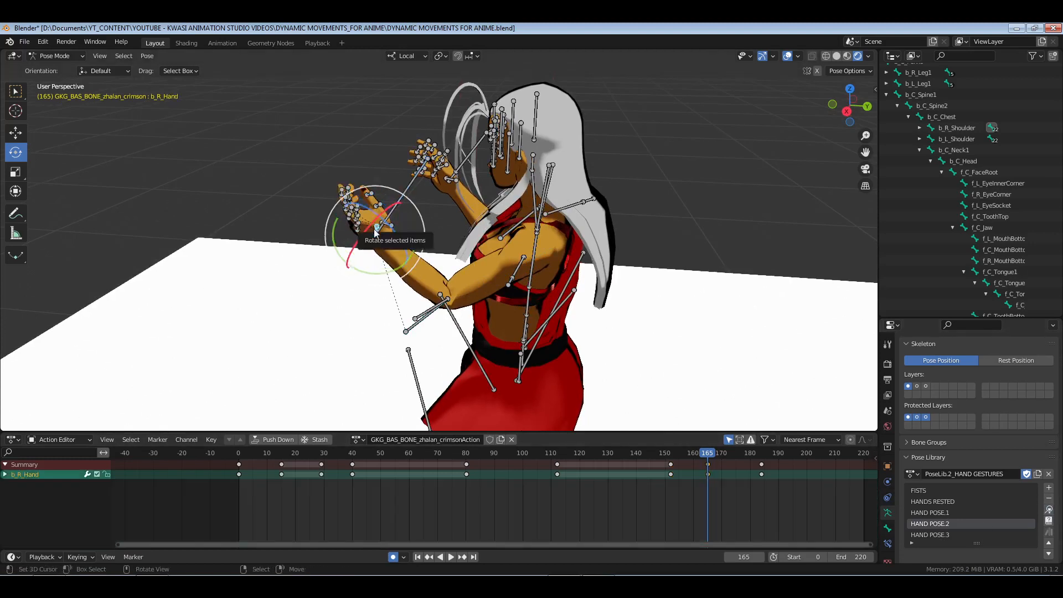
left_click_drag(721, 486, 713, 481)
key("x")
left_click(713, 481)
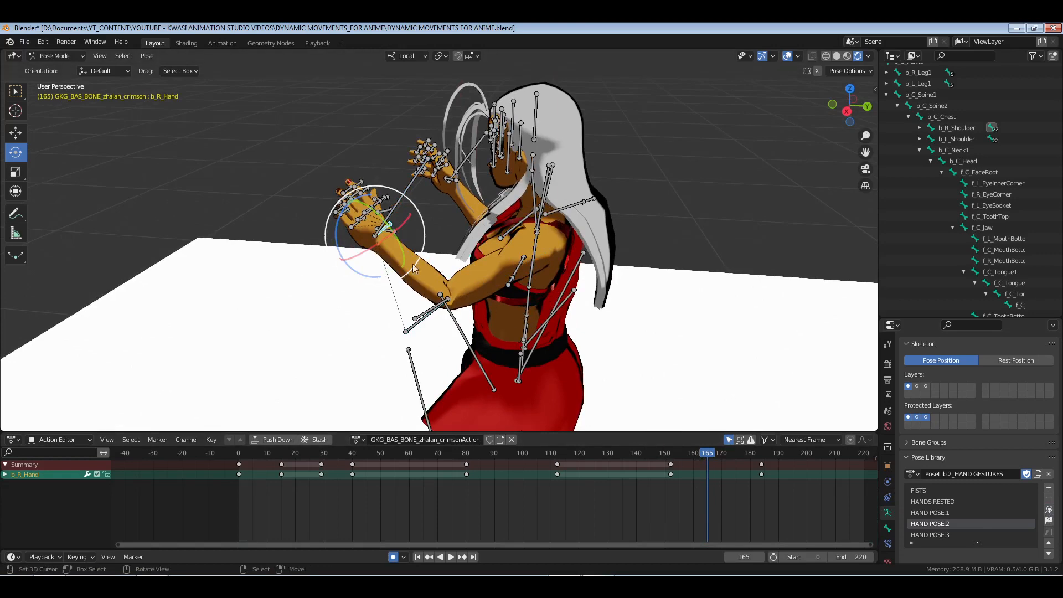
middle_click_drag(422, 308, 493, 297)
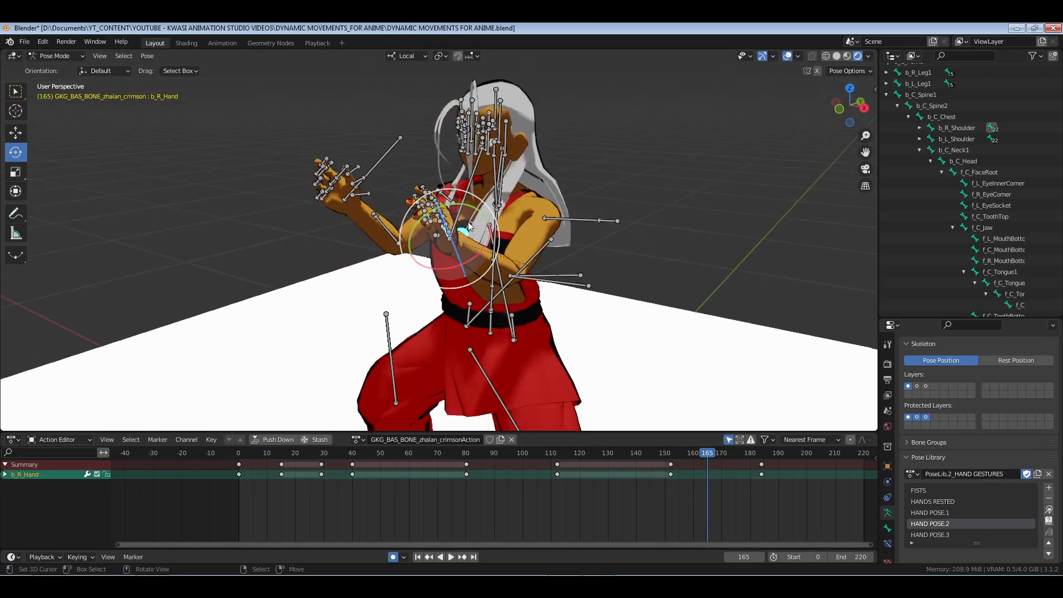
left_click_drag(477, 213, 453, 240)
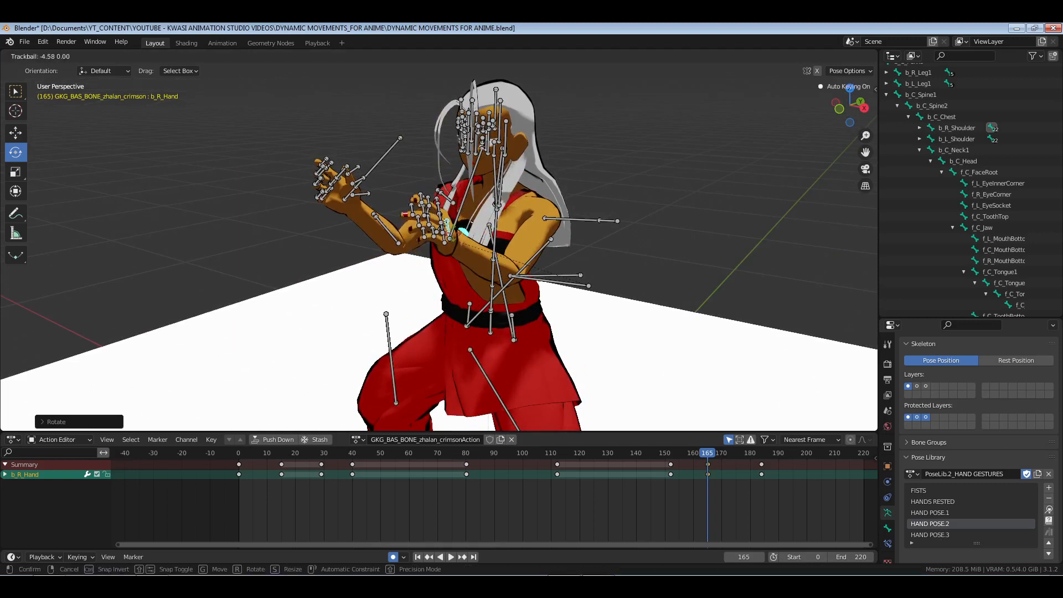
Save the file and play the transition through the camera view with the viewport overlays hidden.
left_click(604, 507)
key("KP_0")
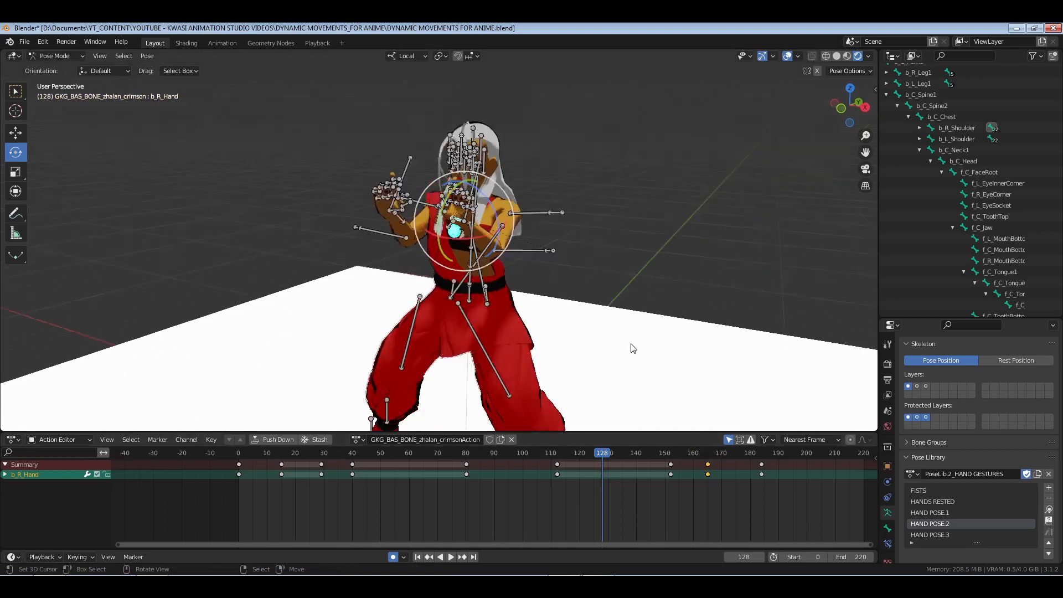
key("ctrl+s")
left_click(788, 56)
key("space")
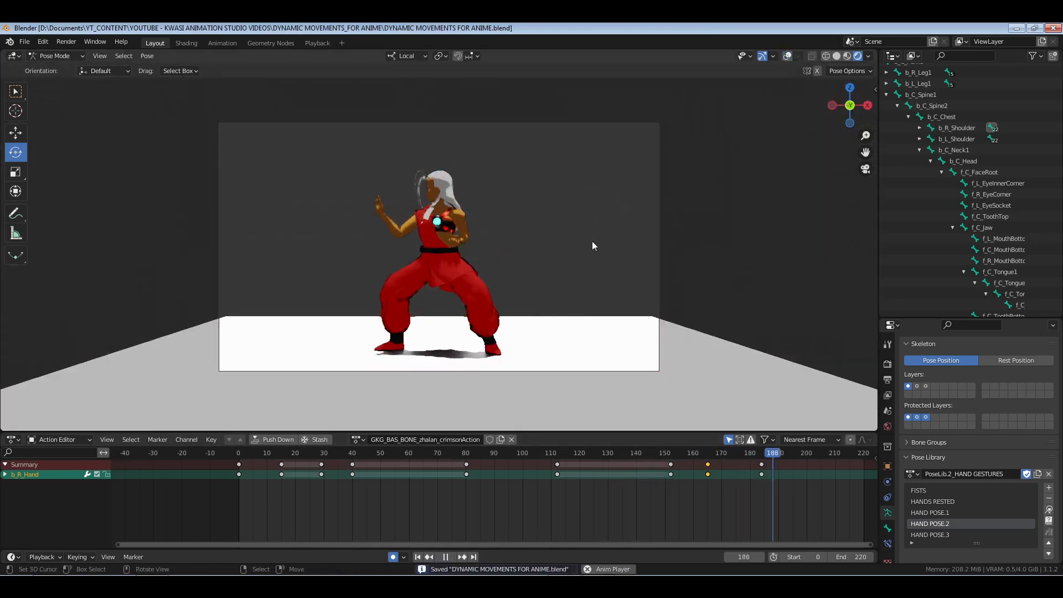
key("space")
Replay the transition repeatedly through the camera and examine the body and arm motion around frame 162.
left_click(619, 450)
key("space")
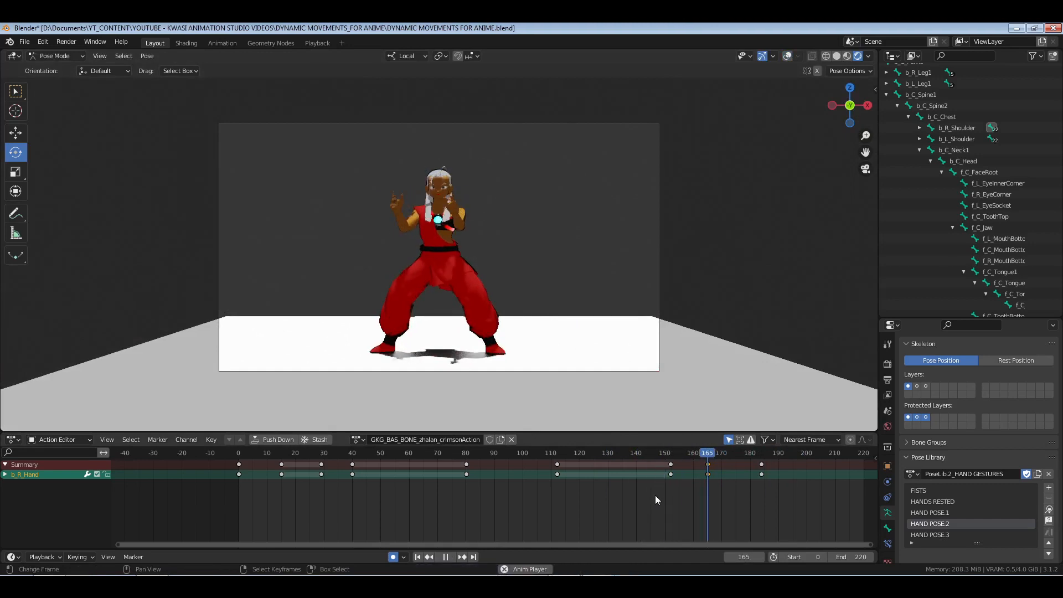
key("space")
mouse_move(656, 495)
left_mouse_down()
mouse_move(759, 496)
mouse_move(667, 498)
left_mouse_up()
key("space")
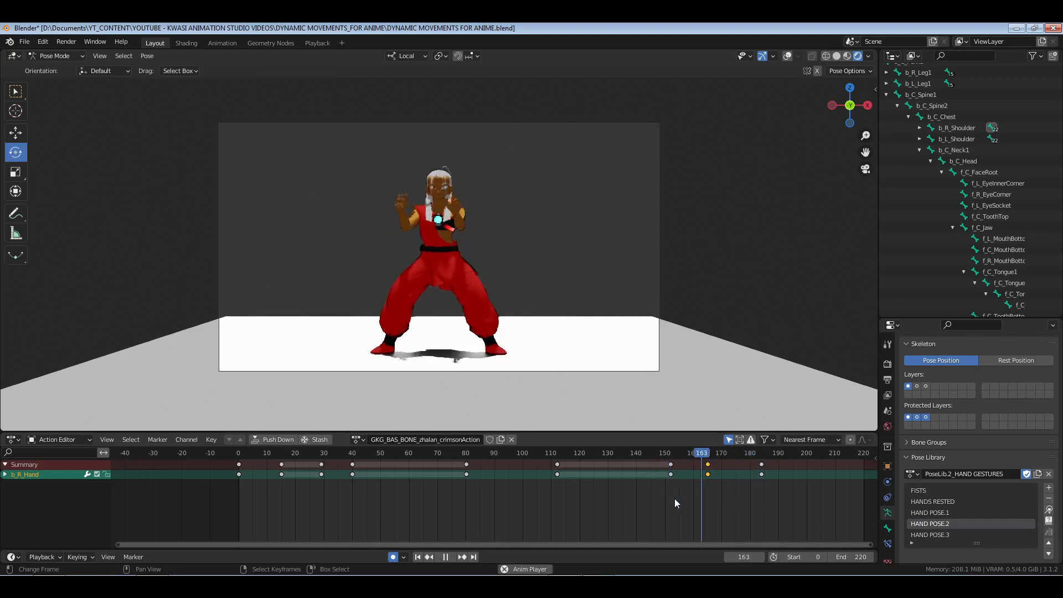
key("space")
left_click(697, 490)
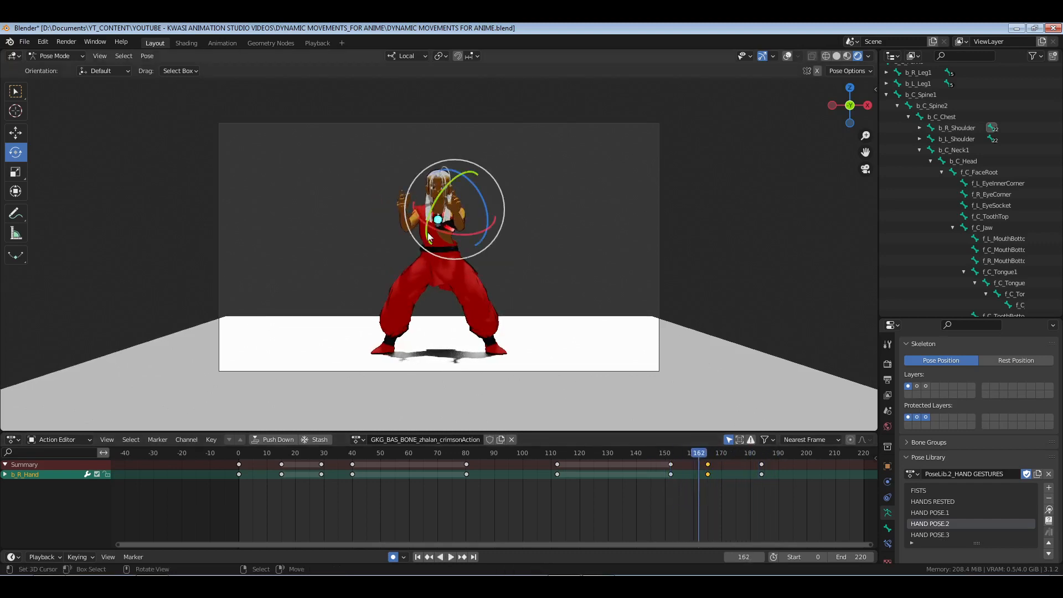
Show the bones again outside the camera view and rotate the b_C_Pelvis bone to a new angle at frame 162.
left_click(785, 56)
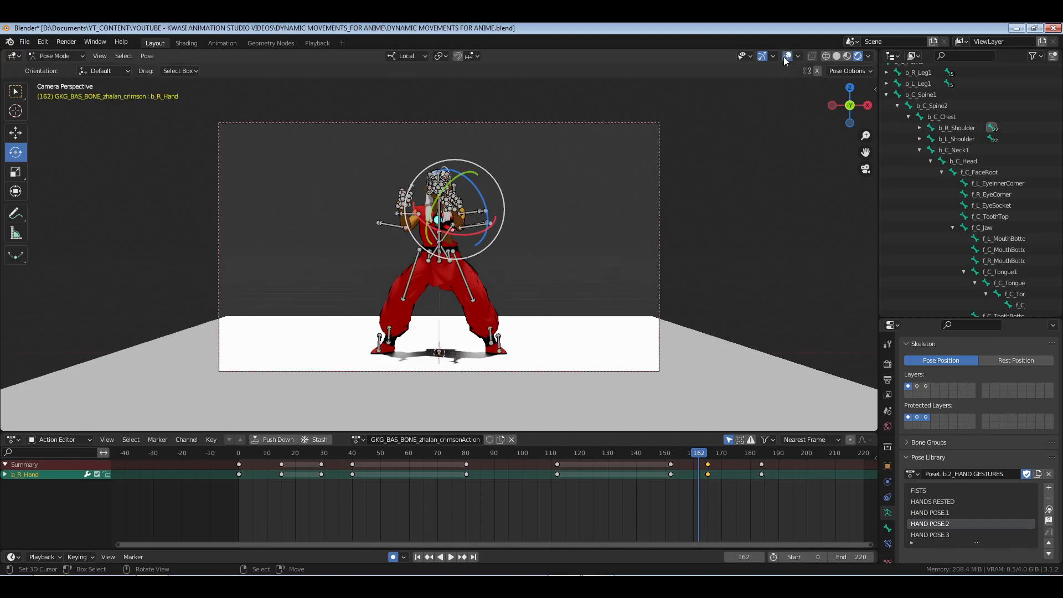
key("KP_0")
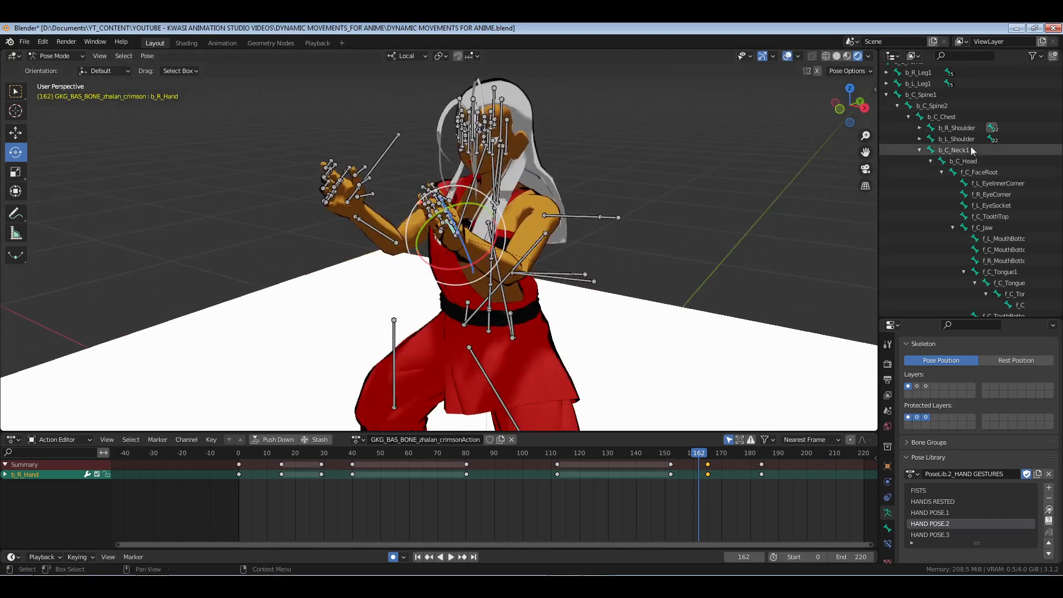
scroll(939, 138, "up", 5)
left_click(970, 147)
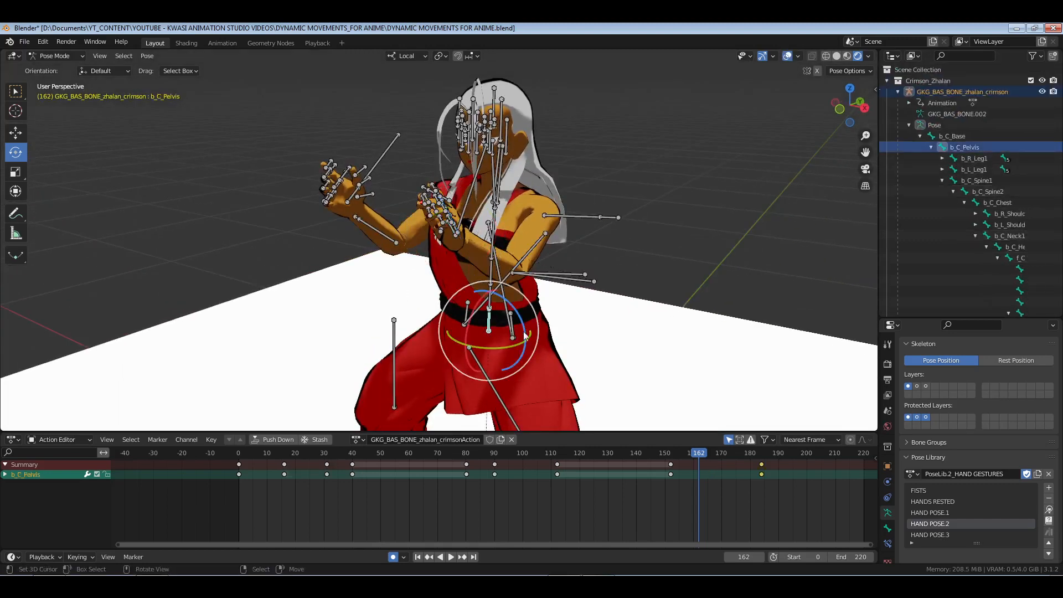
key("KP_Decimal")
middle_click_drag(539, 242, 454, 299)
left_click_drag(443, 213, 390, 232)
Play the transition from around frame 150 and rotate the b_C_Chest bone slightly about its local Y axis at frame 159.
left_click(666, 483)
key("space")
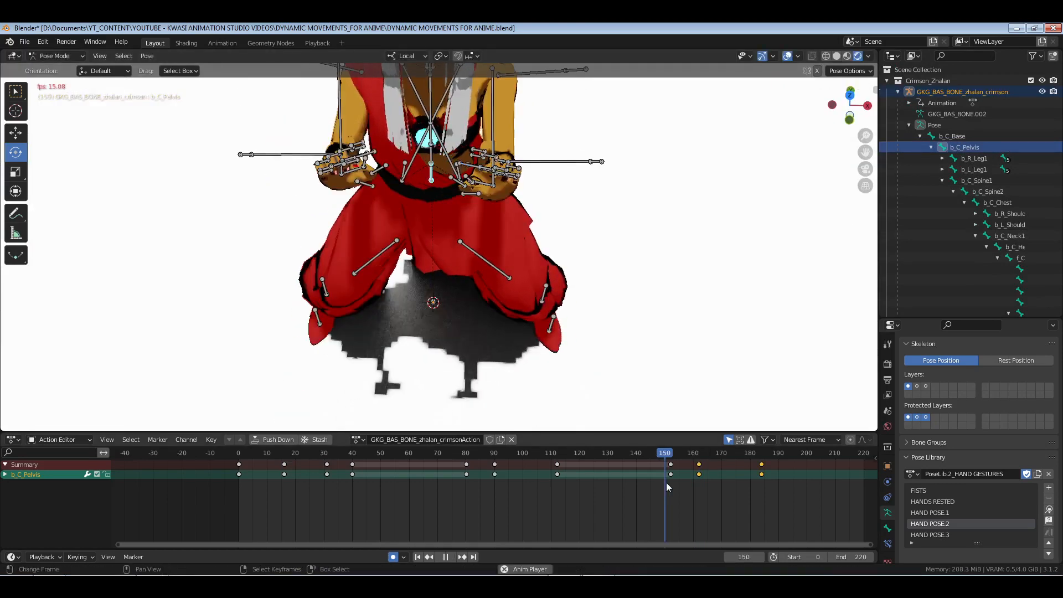
left_click_drag(661, 489, 689, 493)
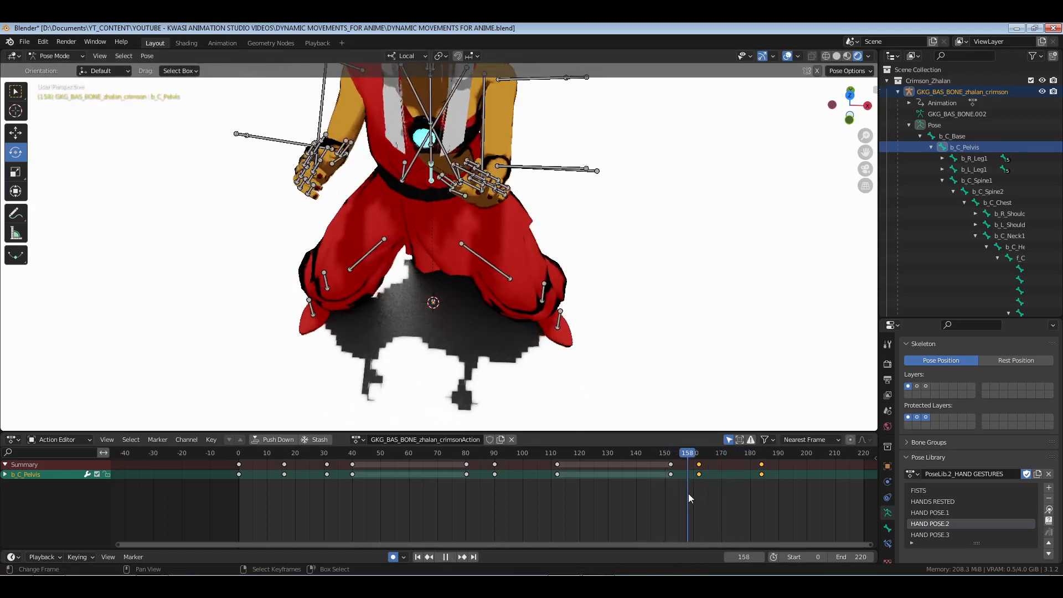
key("space")
right_click(433, 113)
middle_click_drag(664, 251, 667, 281, "shift")
key("r")
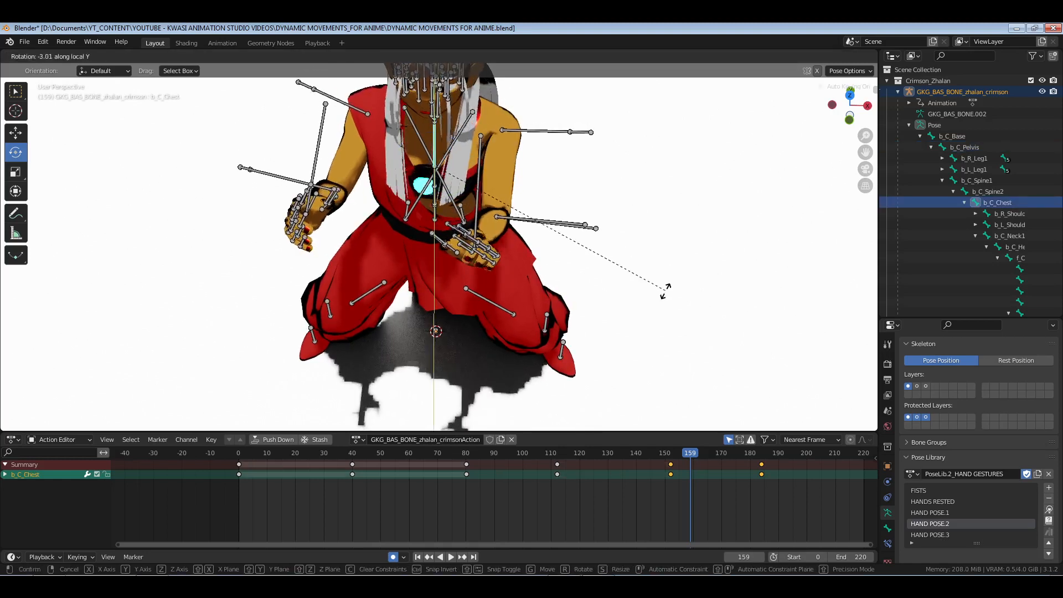
left_click(667, 285)
Rotate the b_R_Shoulder and b_L_Shoulder bones slightly at frame 159 to adjust both arms to the turned chest.
scroll(935, 191, "down", 3)
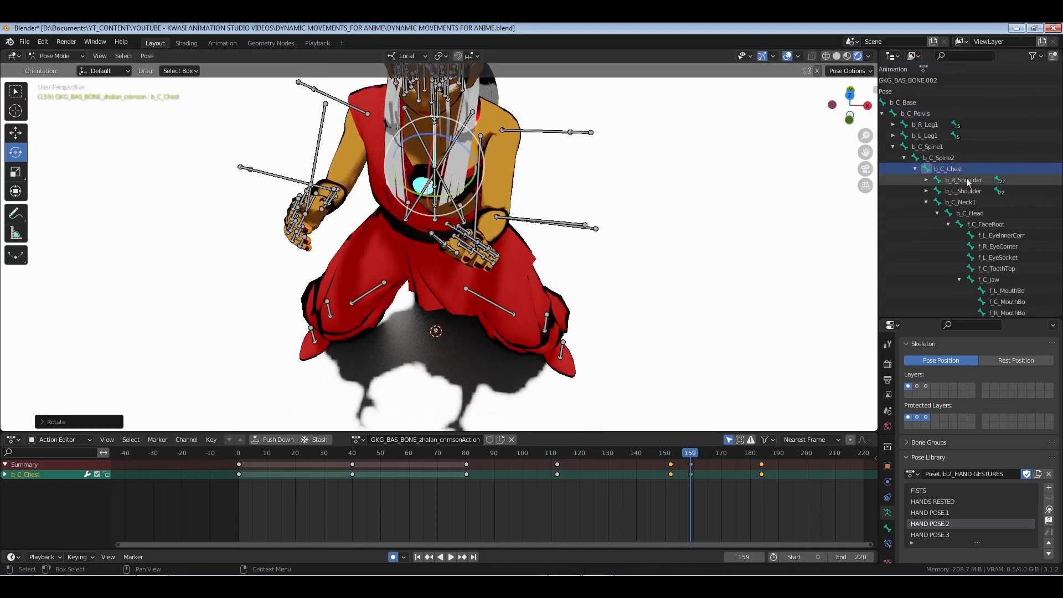
left_click(965, 180)
left_click_drag(467, 138, 473, 133)
left_click(968, 191)
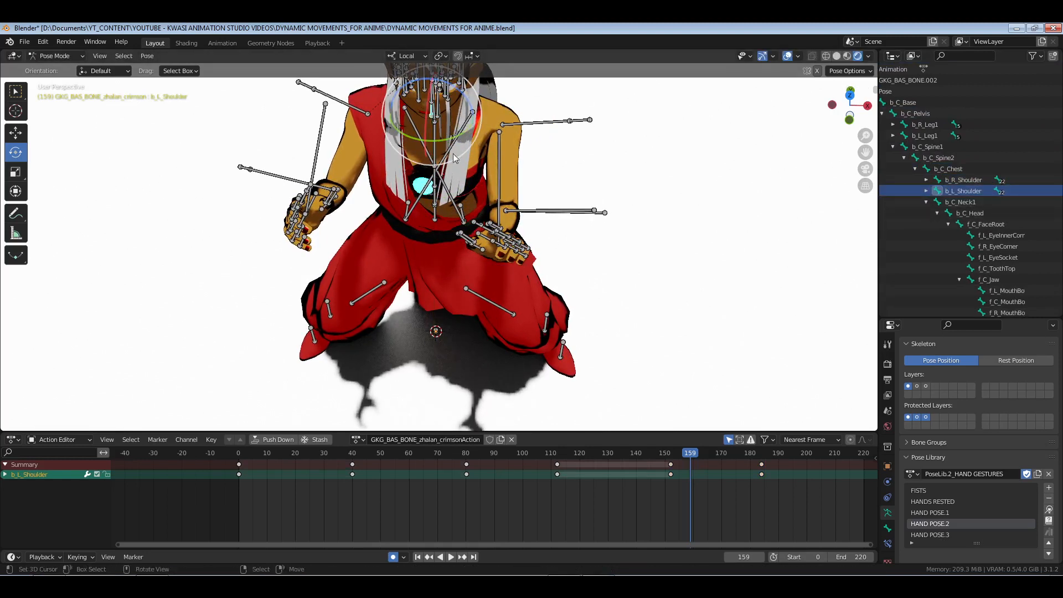
key("r")
left_click_drag(444, 140, 436, 141)
Save the file and play the animation from frame 0 through the camera view with the viewport overlays hidden.
left_click_drag(484, 514, 237, 493)
key("space")
key("space")
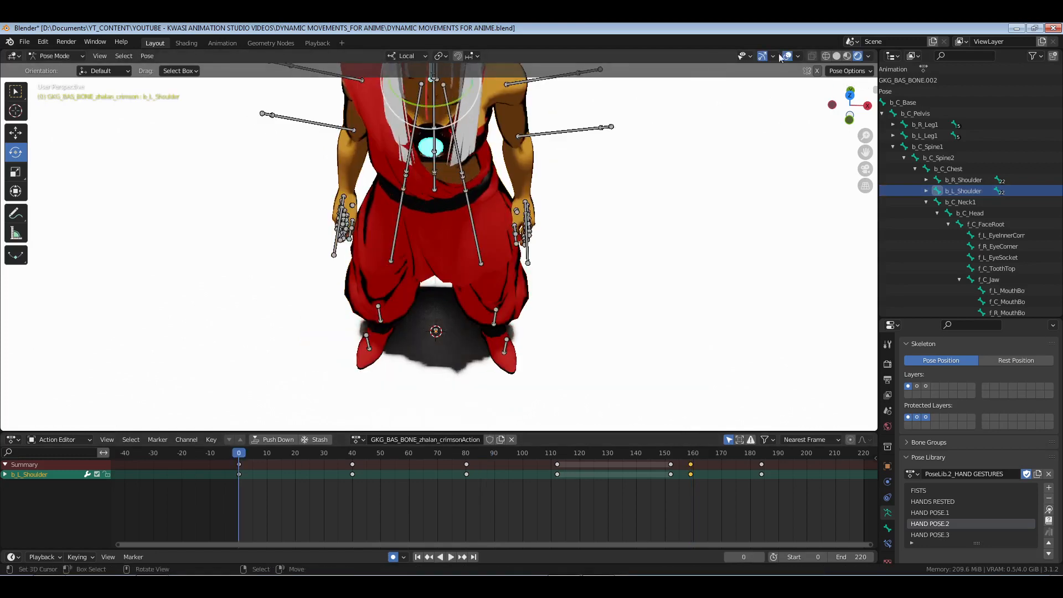
left_click(795, 56)
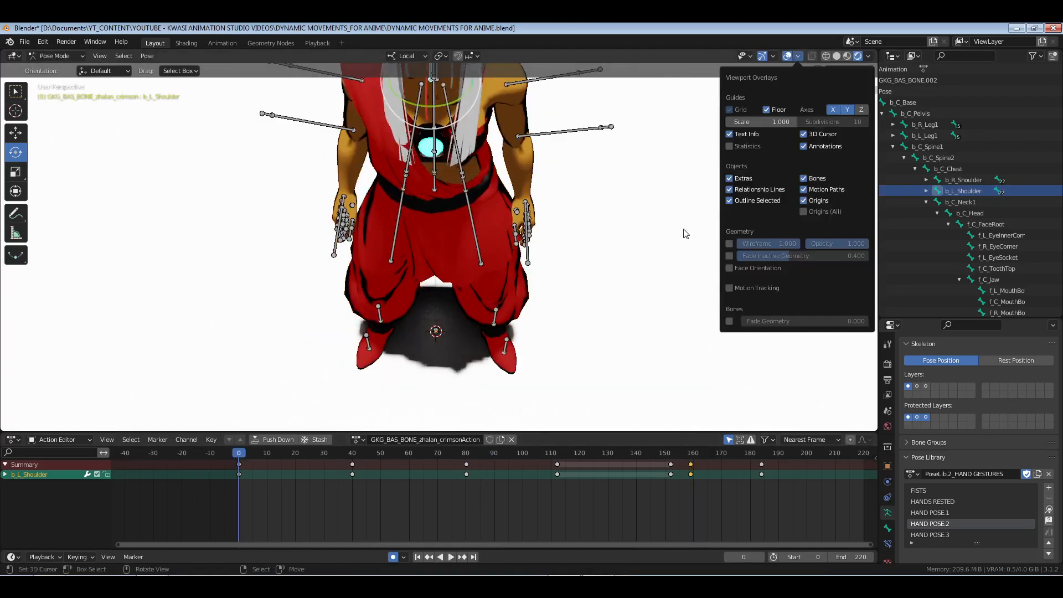
left_click(787, 57)
key("ctrl+s")
key("KP_0")
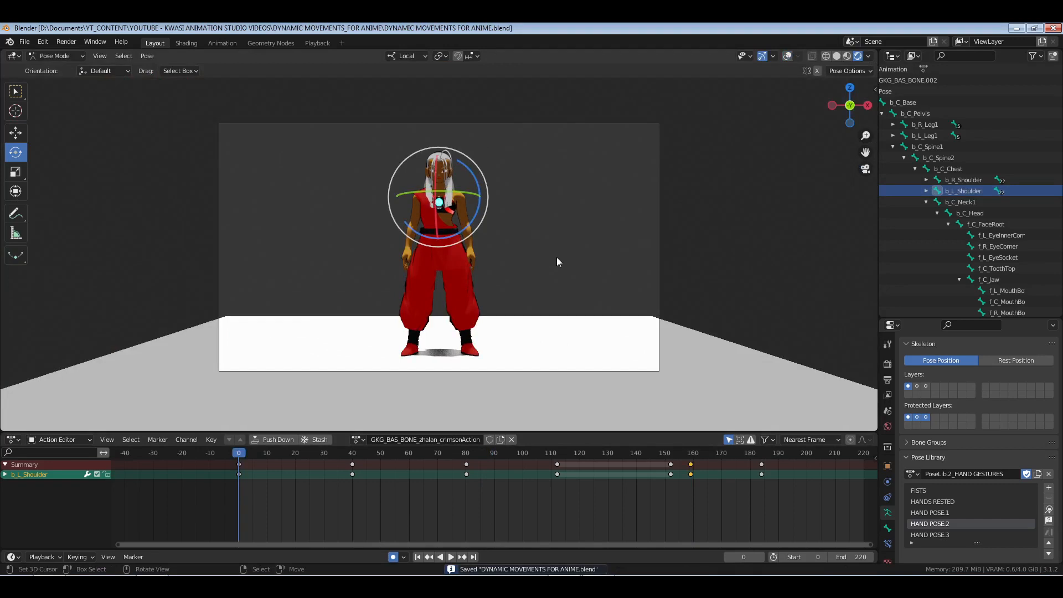
key("space")
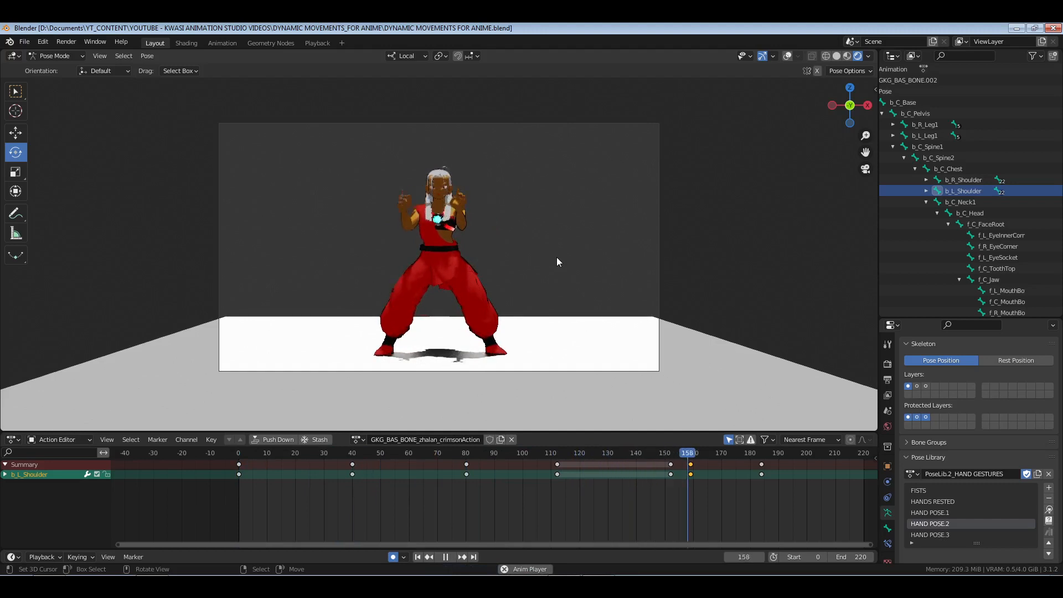
key("space")
Replay the transition through the camera and examine the body and leg motion between about frames 147 and 178.
left_click(627, 473)
key("space")
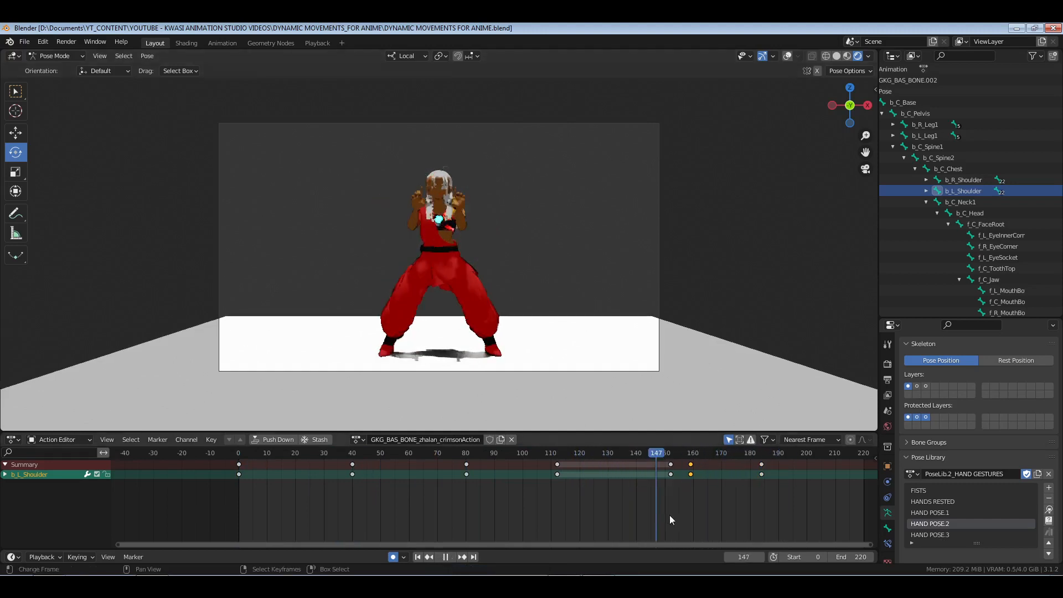
mouse_move(696, 515)
left_mouse_down()
mouse_move(745, 515)
mouse_move(684, 517)
mouse_move(721, 517)
mouse_move(696, 519)
left_mouse_up()
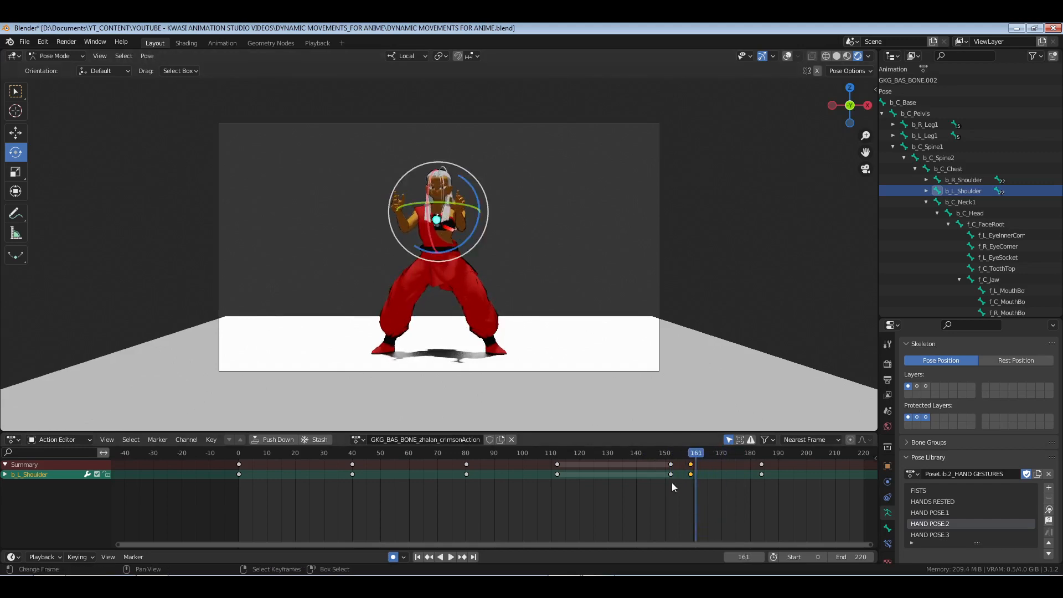
key("space")
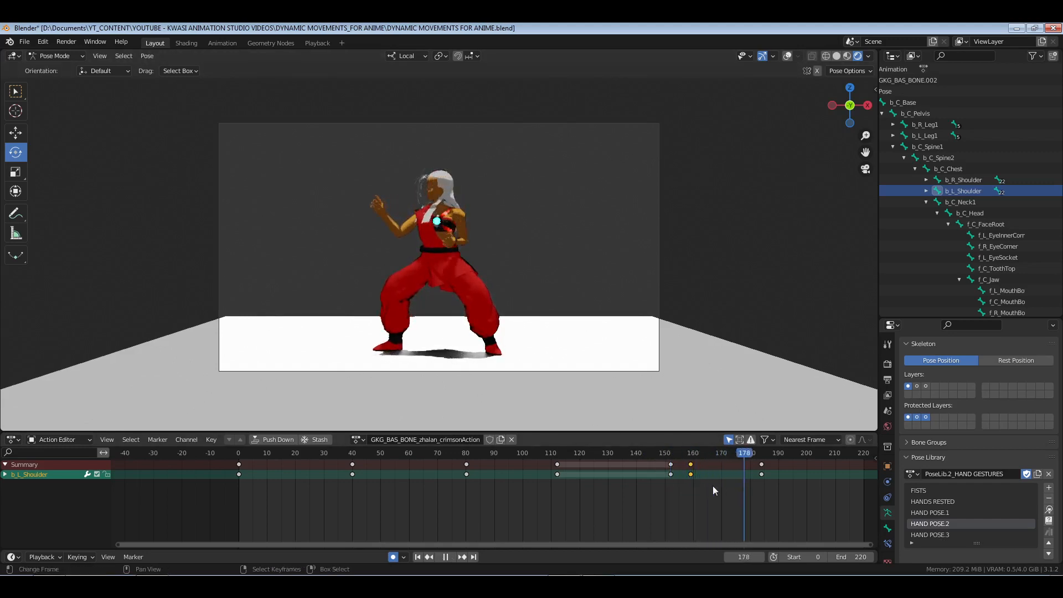
mouse_move(712, 487)
left_mouse_down()
mouse_move(692, 486)
mouse_move(705, 486)
left_mouse_up()
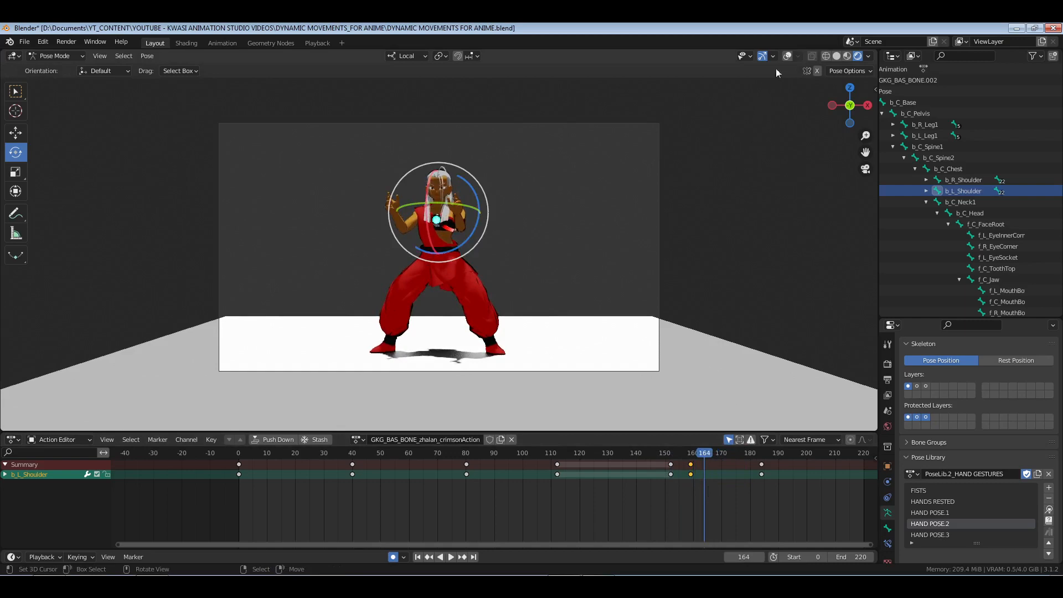
Bring back the bone overlays outside the camera view and select b_L_Leg2 and b_L_Foot together at frame 164.
left_click(786, 56)
key("KP_0")
middle_click_drag(271, 341, 313, 304)
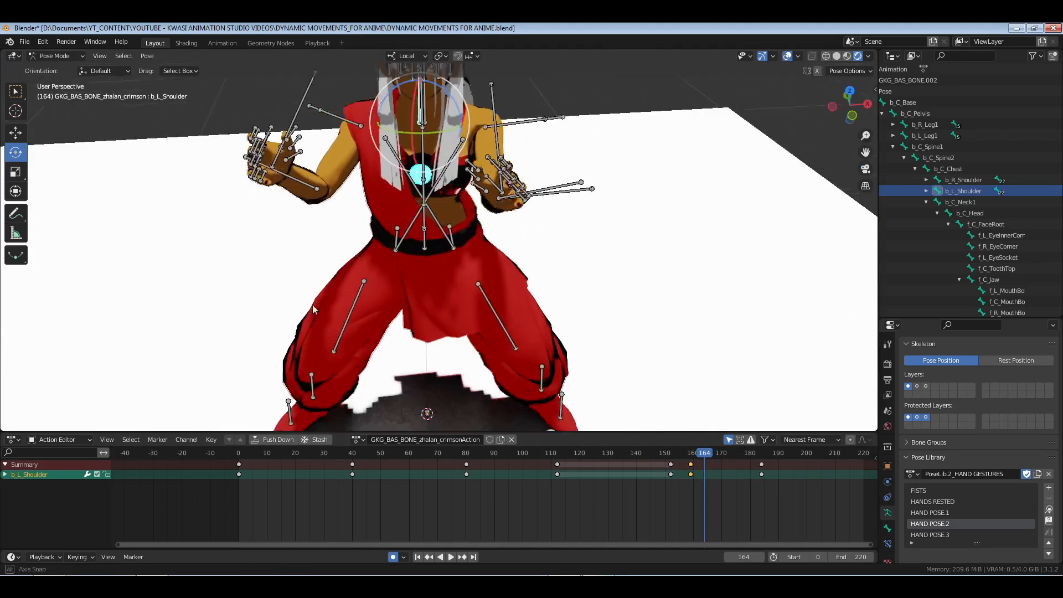
left_click(354, 338)
scroll(353, 338, "up", 3)
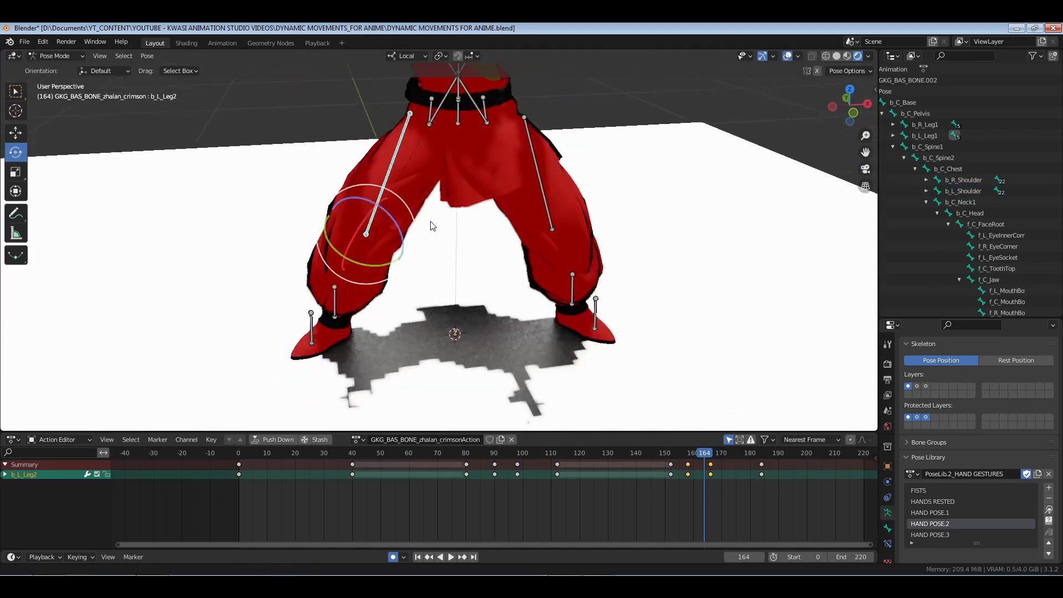
left_click(338, 302, "shift")
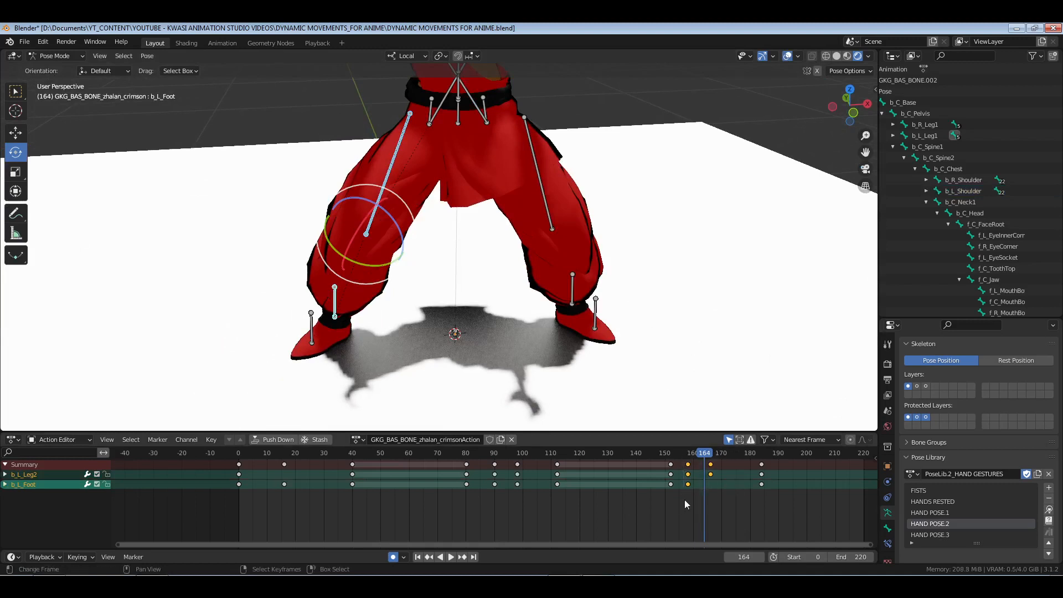
Rotate the left foot bone b_L_Foot slightly at frame 166.
left_click(330, 301)
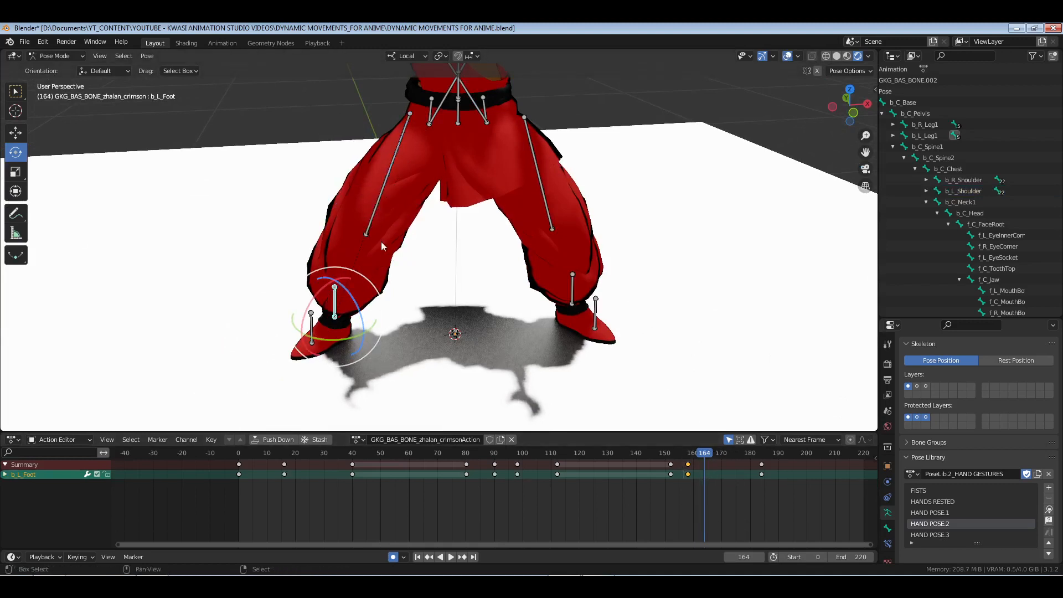
left_click(381, 241, "shift")
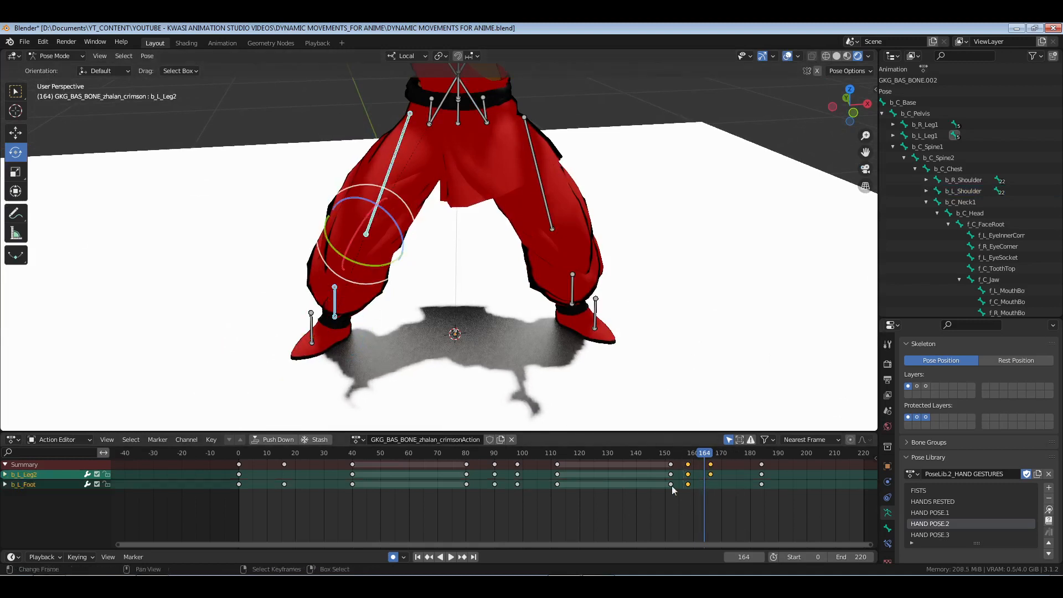
left_click(711, 484)
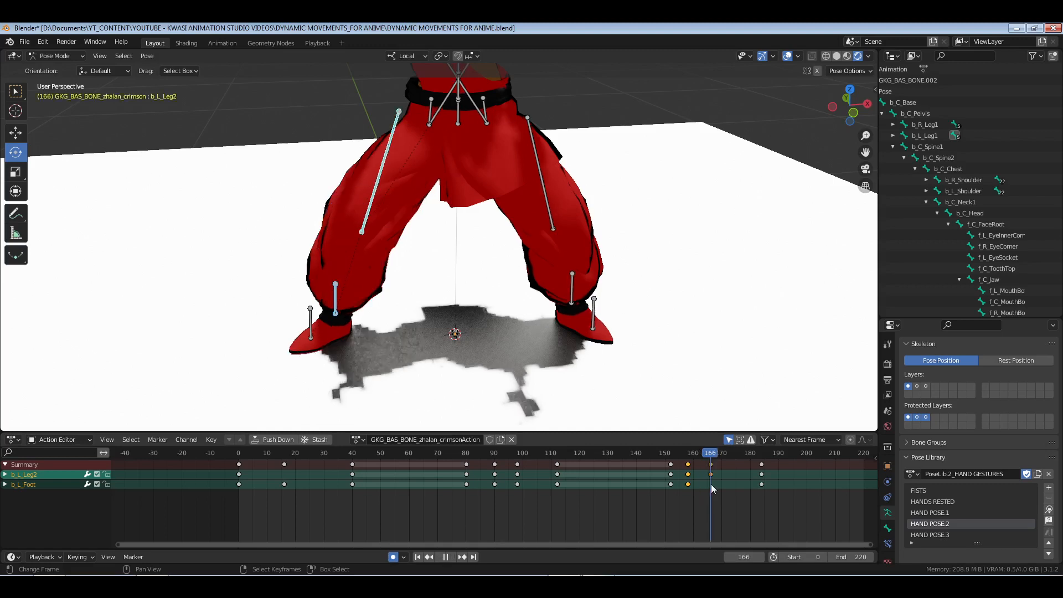
left_click(343, 297)
left_click_drag(342, 338, 348, 333)
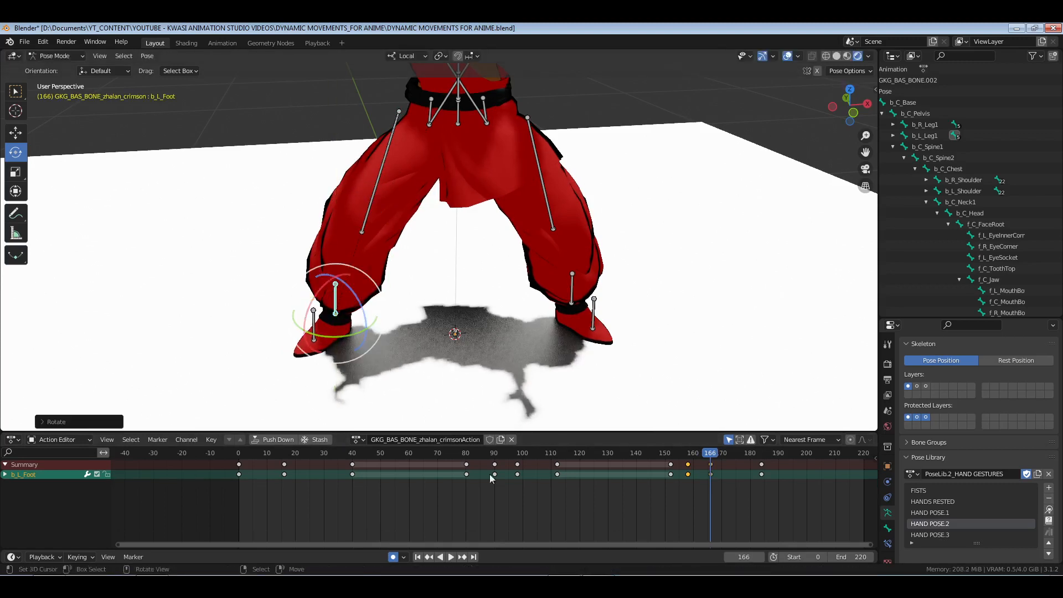
Move the b_L_Leg2 and b_L_Foot keys at frames 158 and 166 to frames 162 and 170.
left_click(370, 210, "shift")
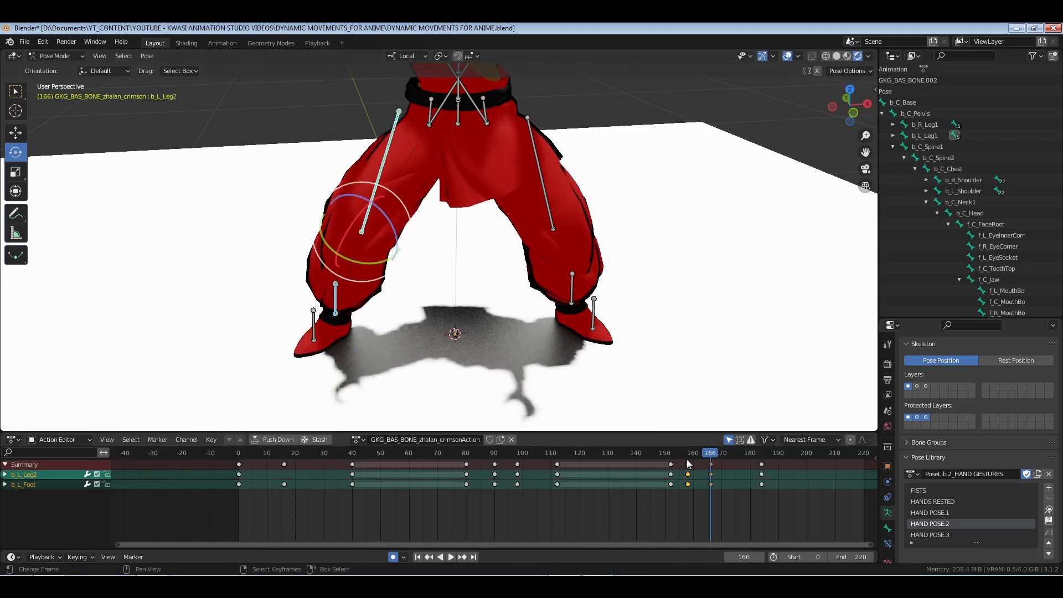
left_click_drag(686, 458, 723, 515)
key("g")
left_click(703, 502)
Switch to the camera view with overlays hidden, go to frame 75 and save the file.
left_click(641, 506)
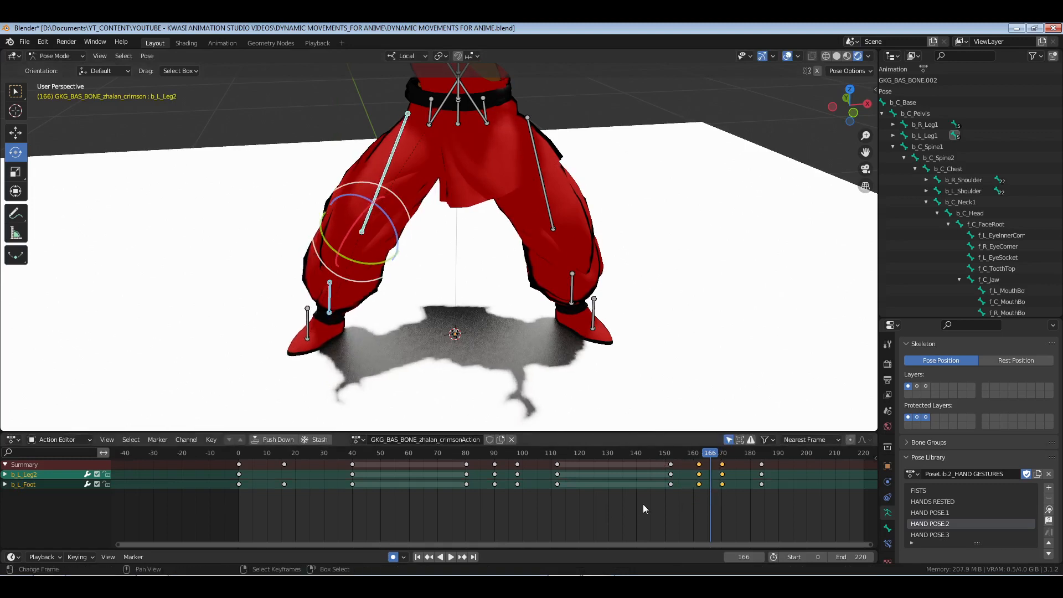
left_click(787, 56)
key("KP_0")
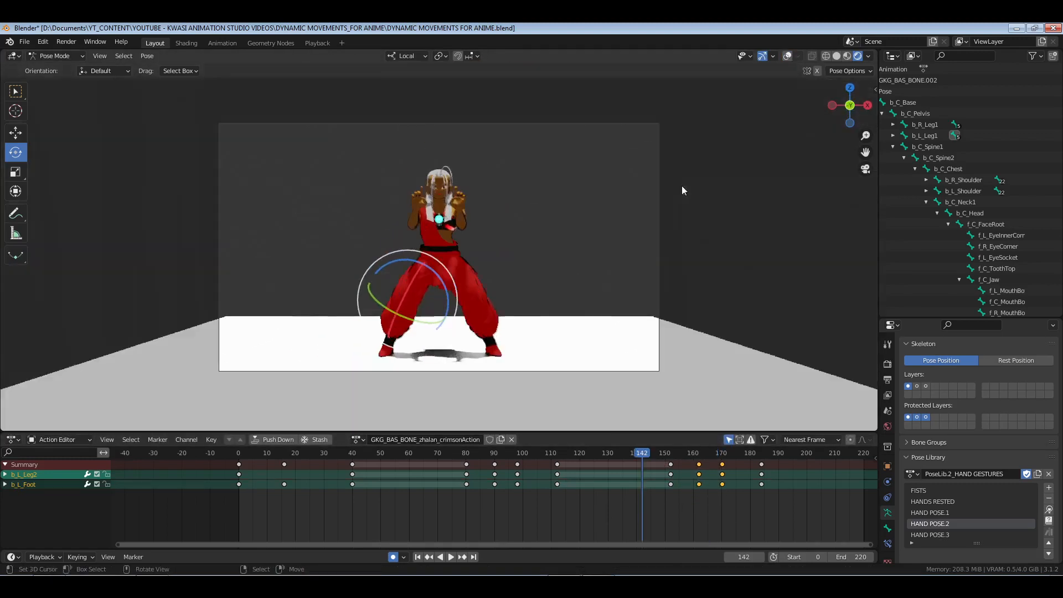
left_click(450, 495)
key("ctrl+s")
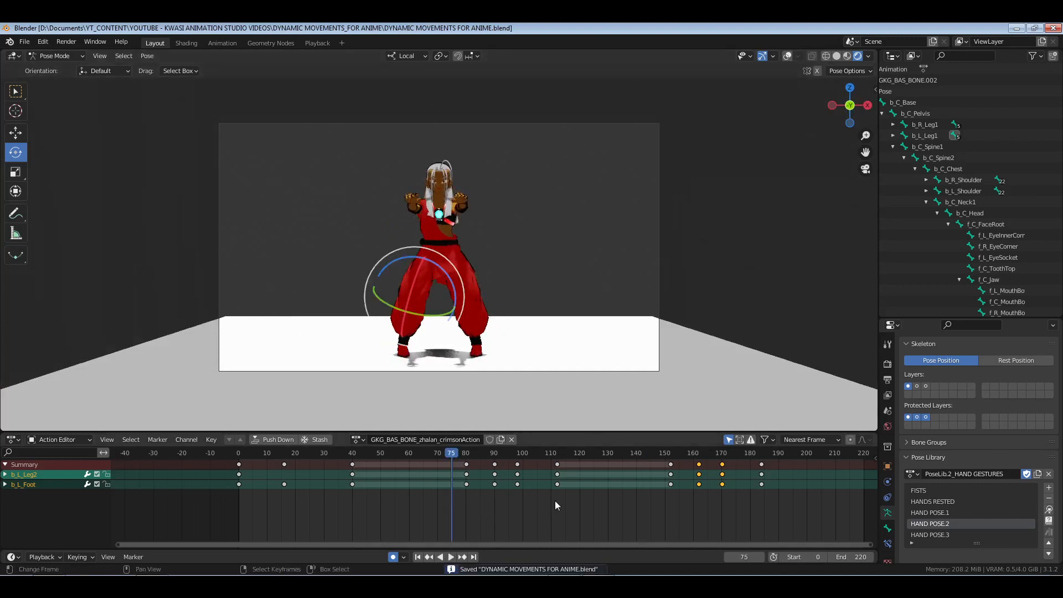
Play back the animation and scrub to frame 176 to examine the turn into the side stance.
key("space")
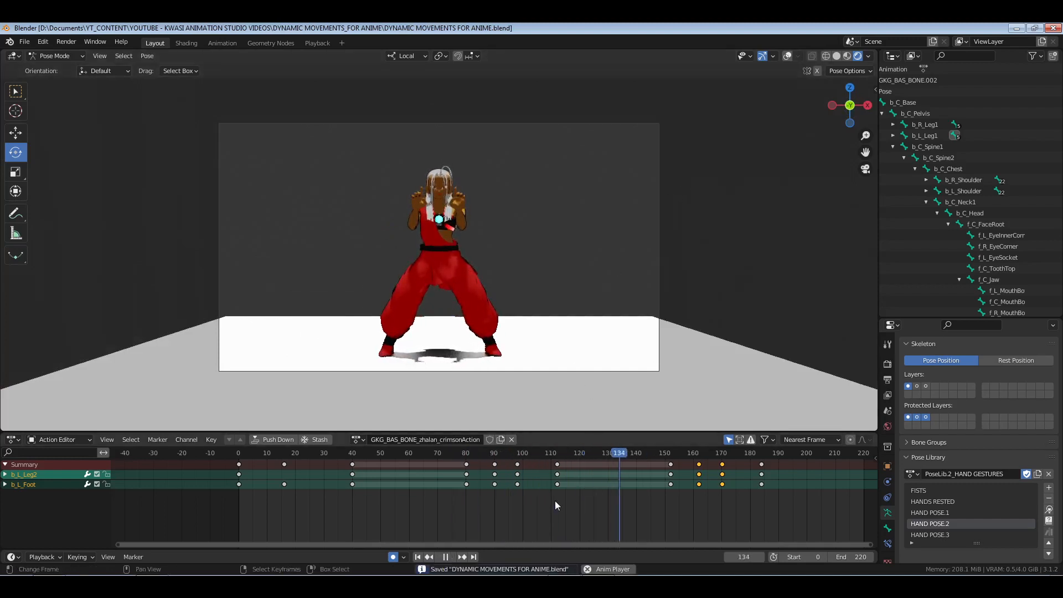
key("space")
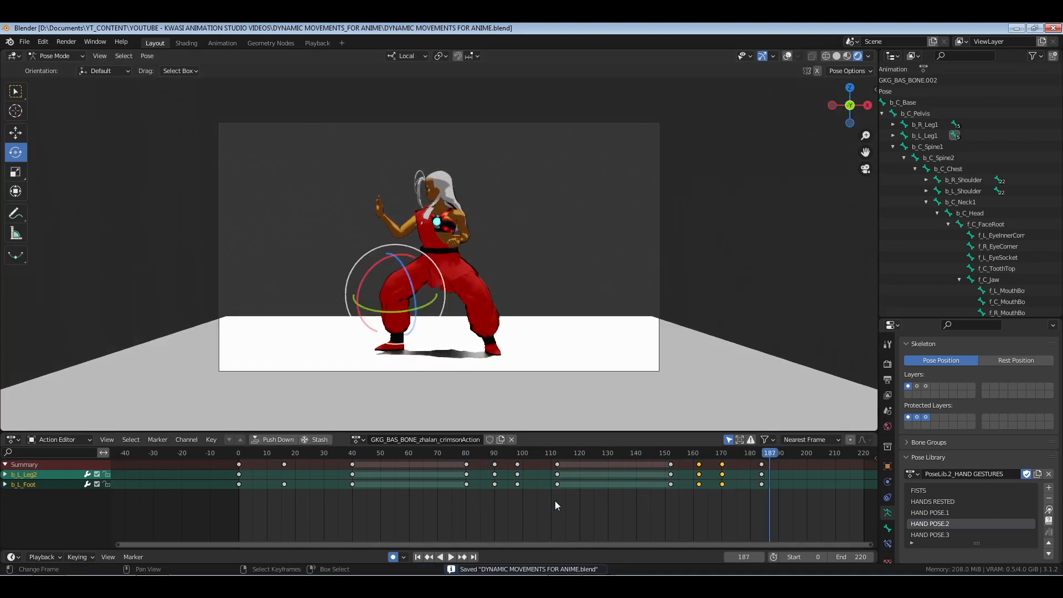
left_click(661, 506)
key("space")
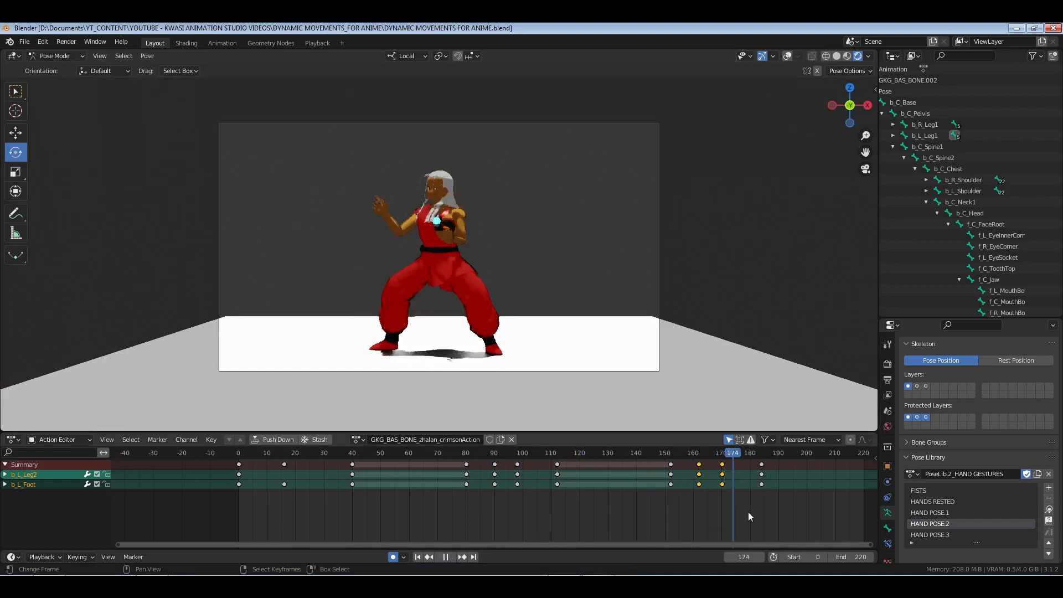
left_click_drag(774, 512, 737, 512)
key("space")
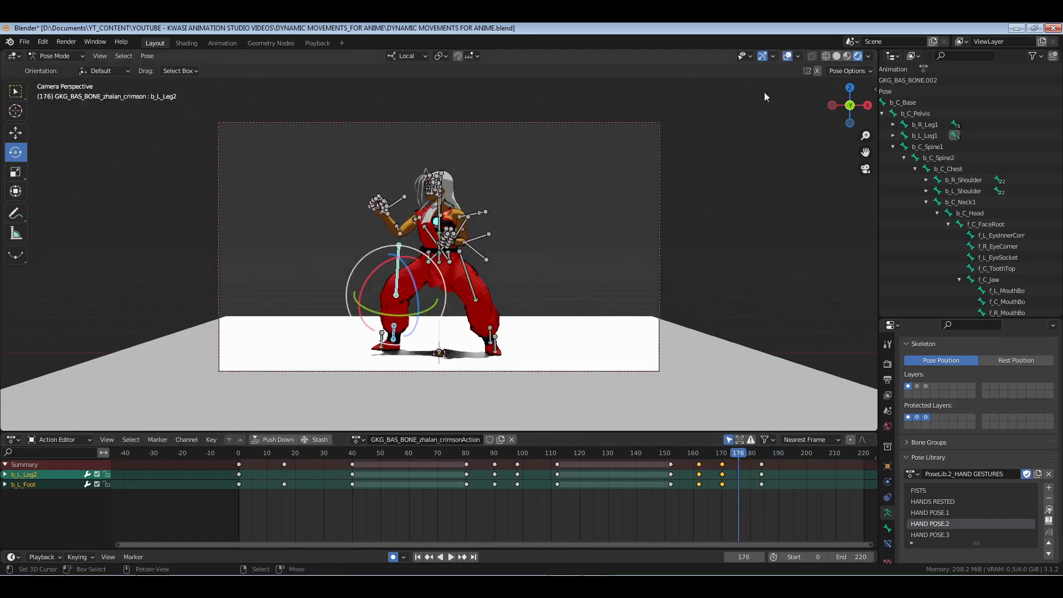
Select the b_C_Spine1, b_C_Spine2 and b_C_Chest bones and align the chest key with the spine keys at frame 160.
key("KP_0")
middle_click_drag(461, 91, 470, 216, "shift")
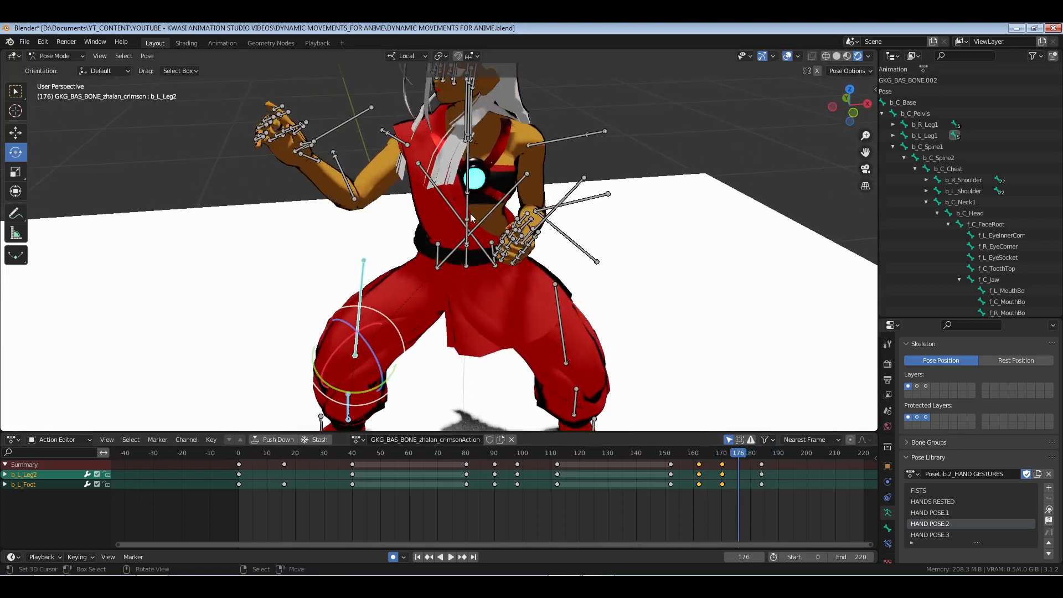
right_click(469, 210)
right_click(467, 170, "shift")
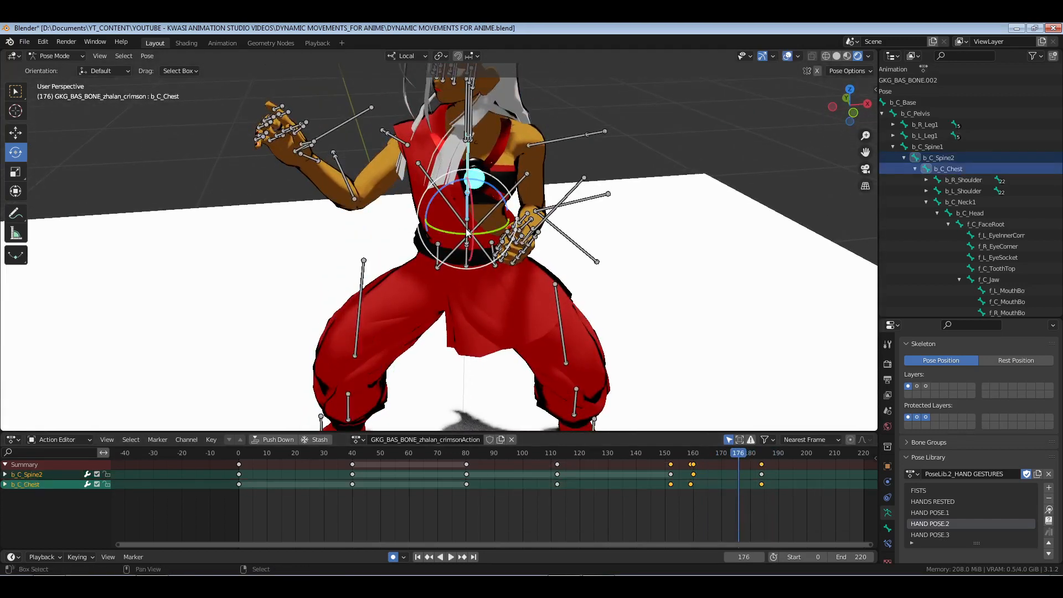
right_click(467, 233, "shift")
left_click(692, 458)
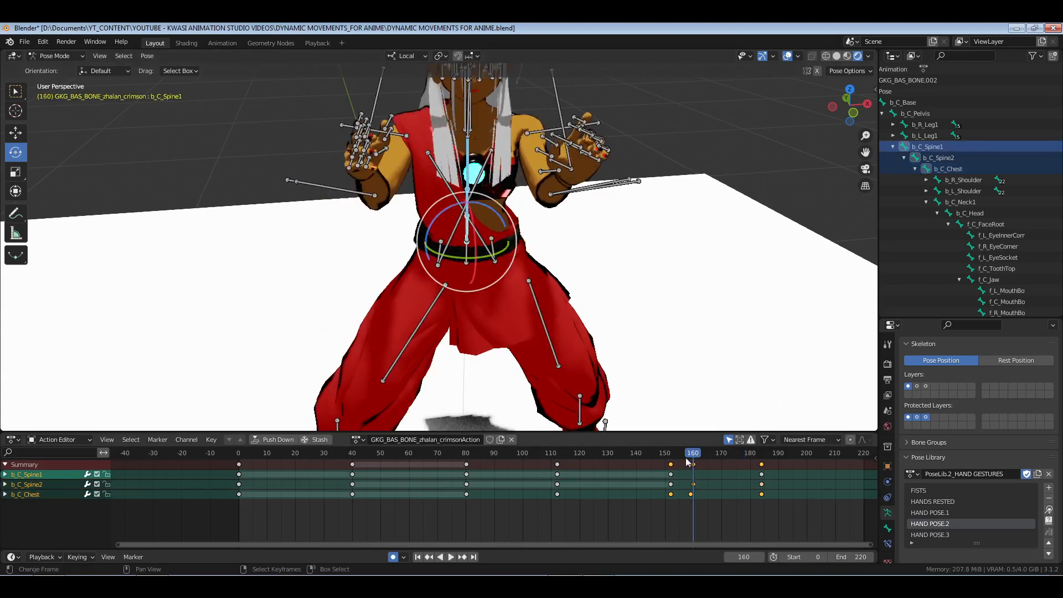
key("ctrl+z")
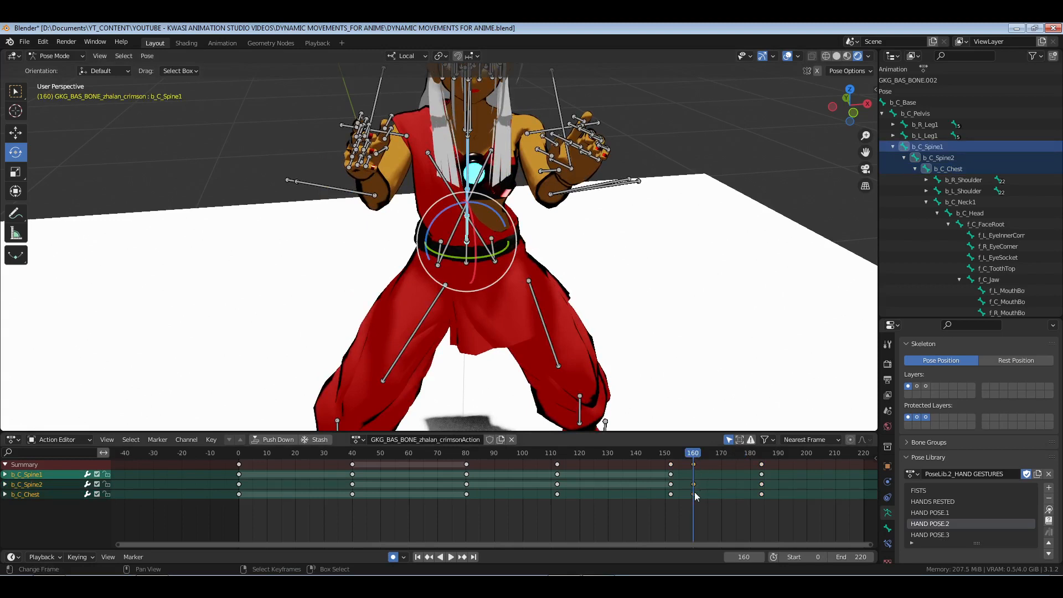
left_click(694, 494)
key("g")
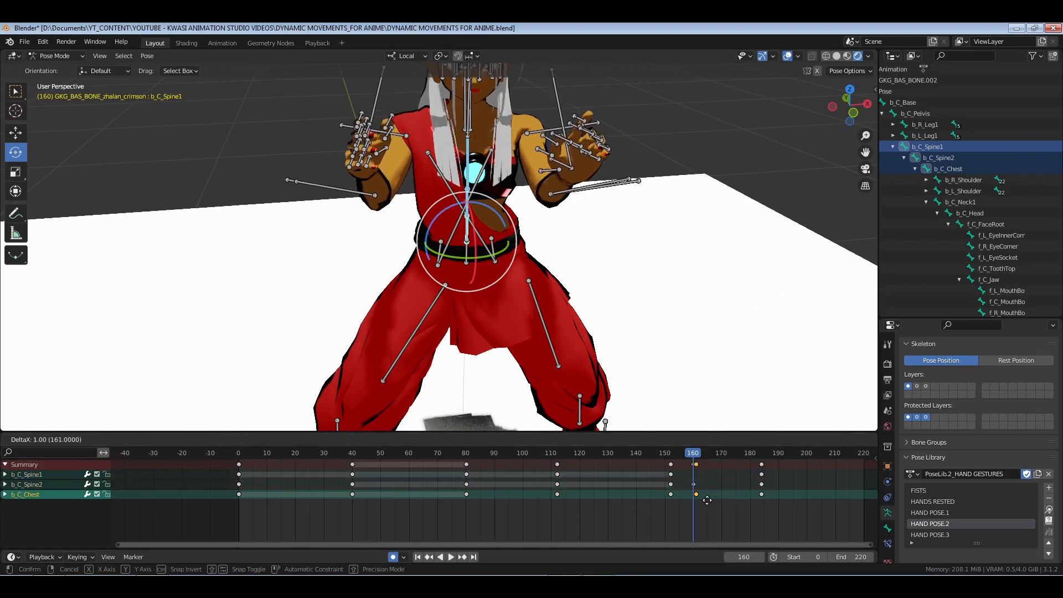
left_click(704, 500)
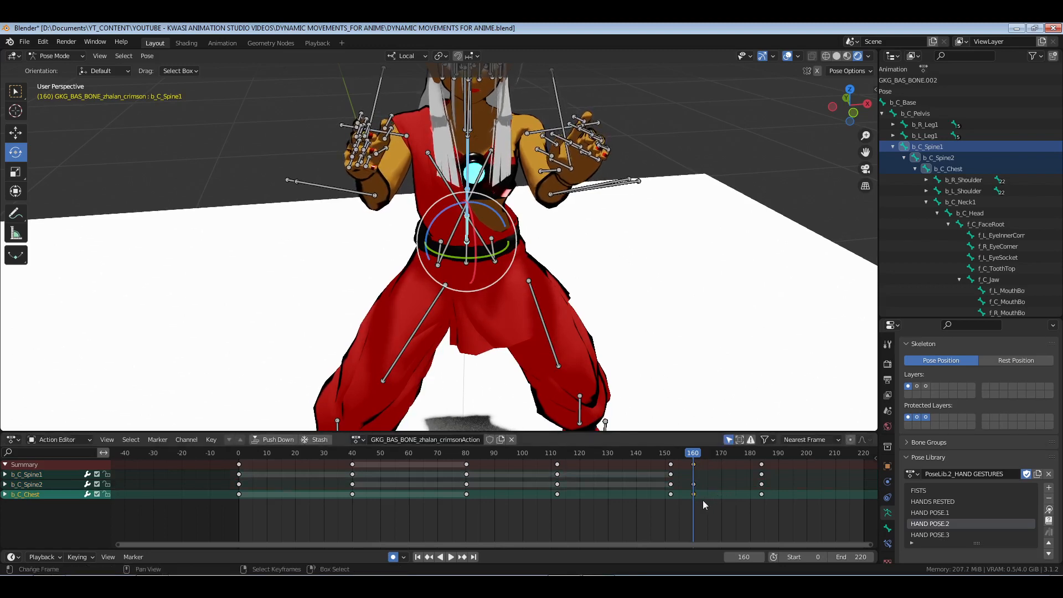
Duplicate the b_C_Chest key from frame 160 to frame 173 and save the file.
key("shift+d")
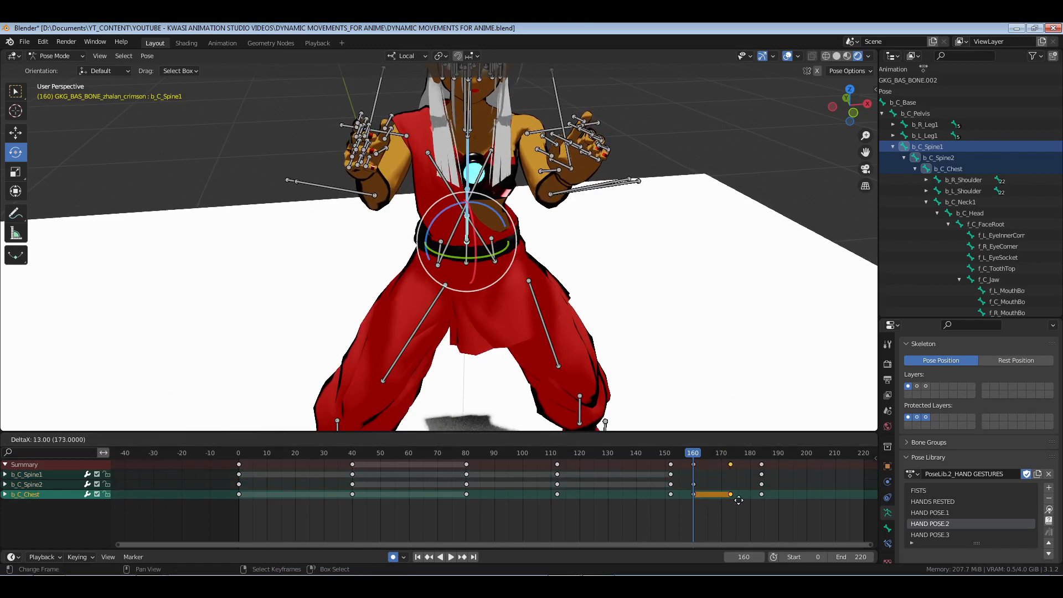
left_click(739, 500)
left_click(643, 515)
key("ctrl+s")
Review the animation through the camera with overlays hidden, then scrub to frame 163 to examine the arm pose.
key("KP_0")
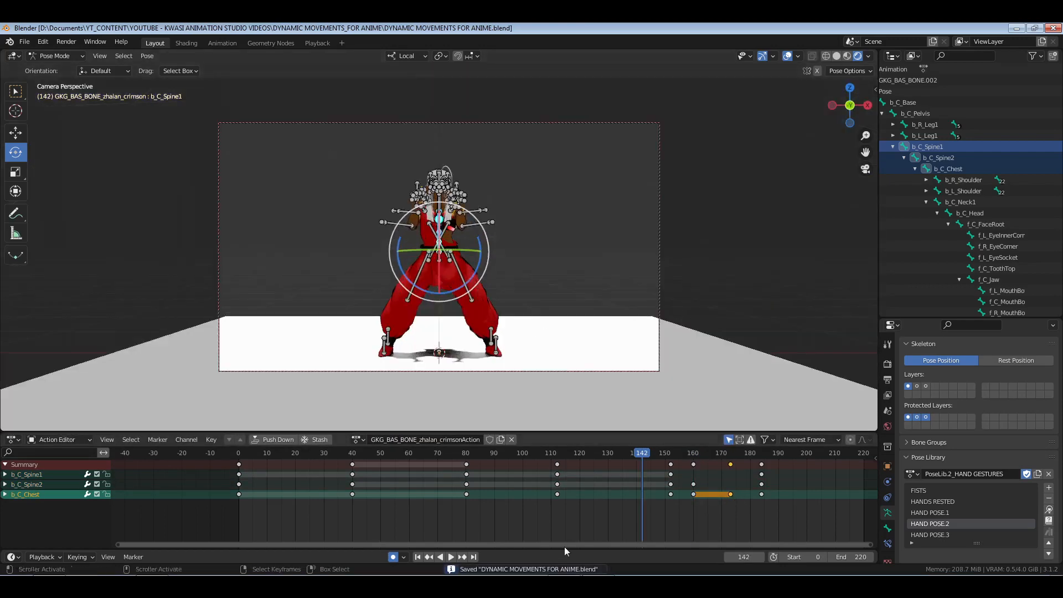
left_click(546, 514)
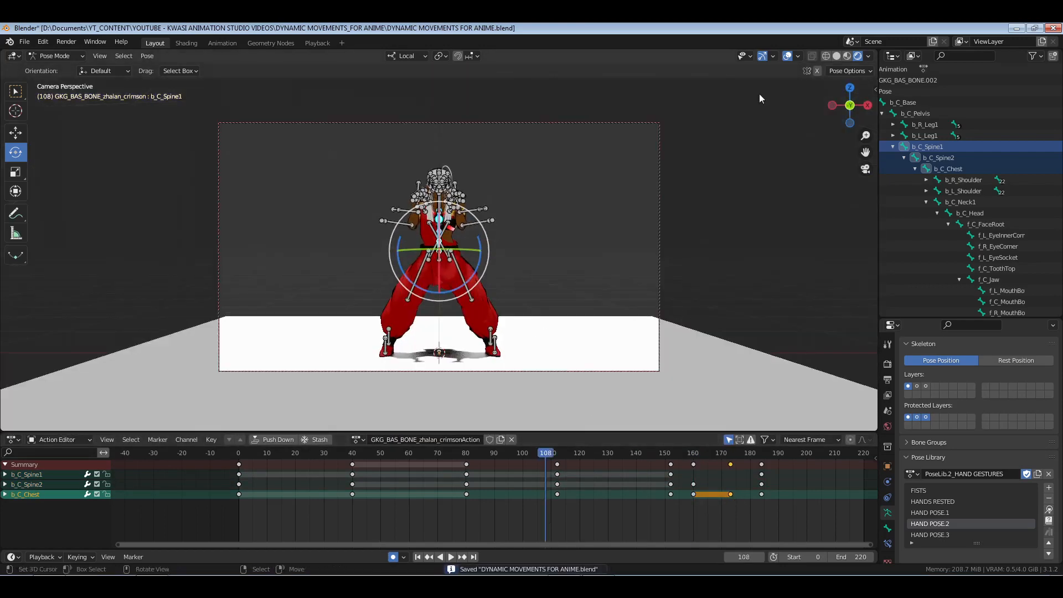
left_click(788, 56)
key("ctrl+s")
key("space")
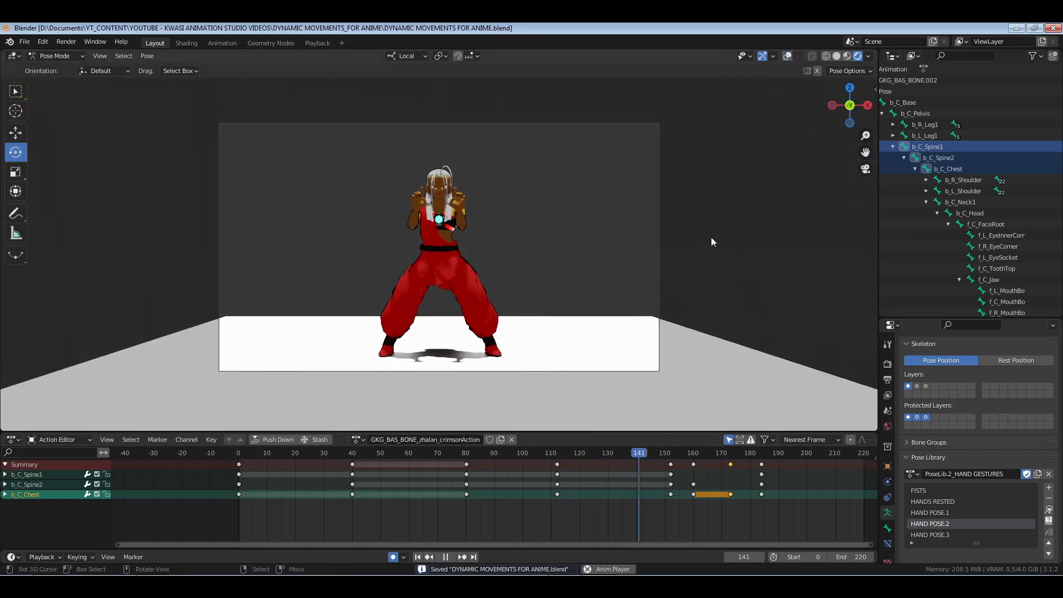
key("space")
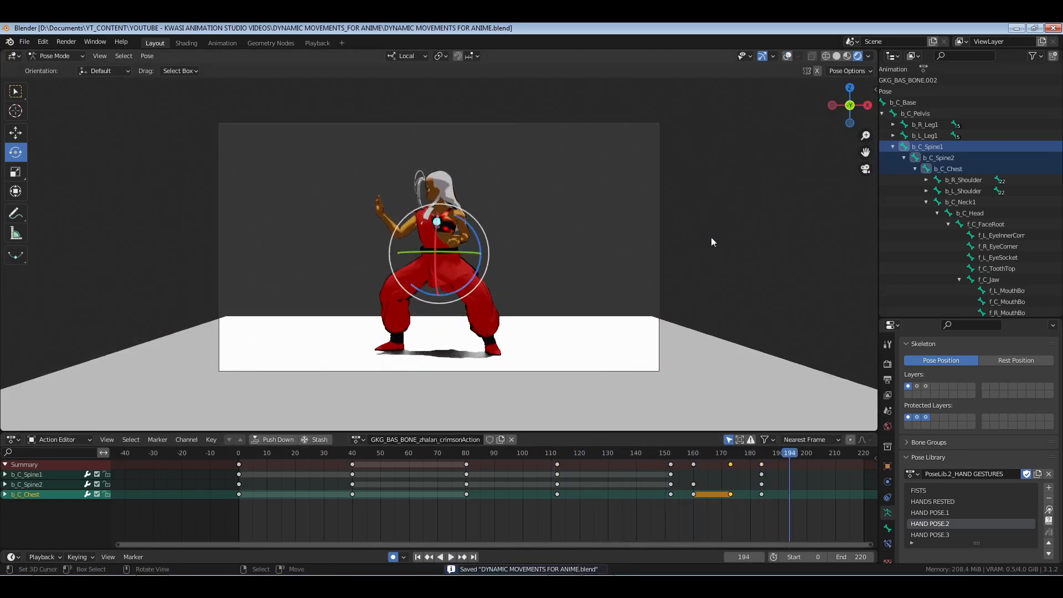
left_click(660, 513)
key("space")
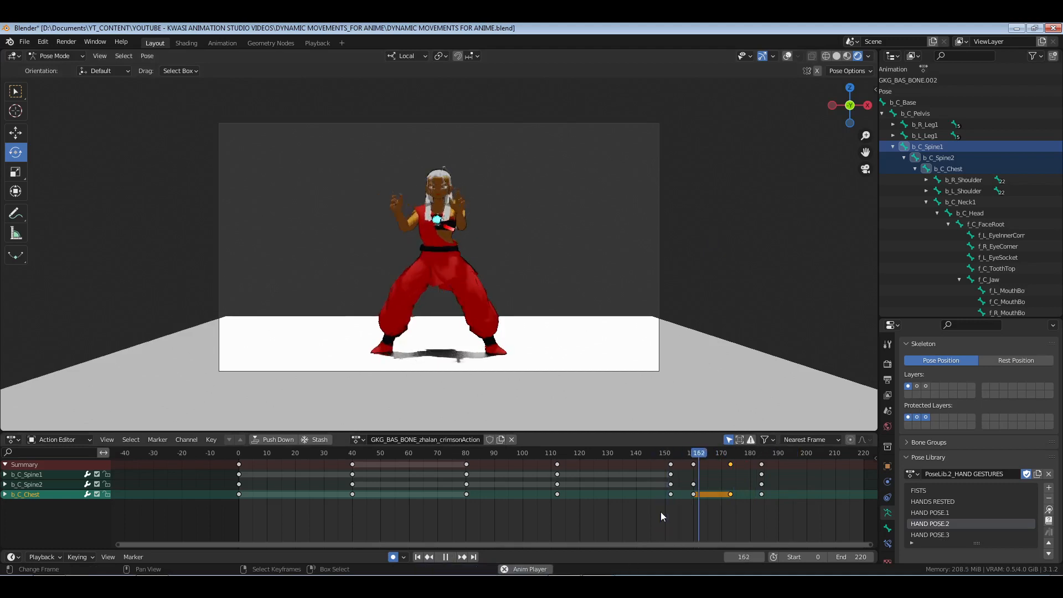
key("space")
left_click_drag(686, 516, 701, 517)
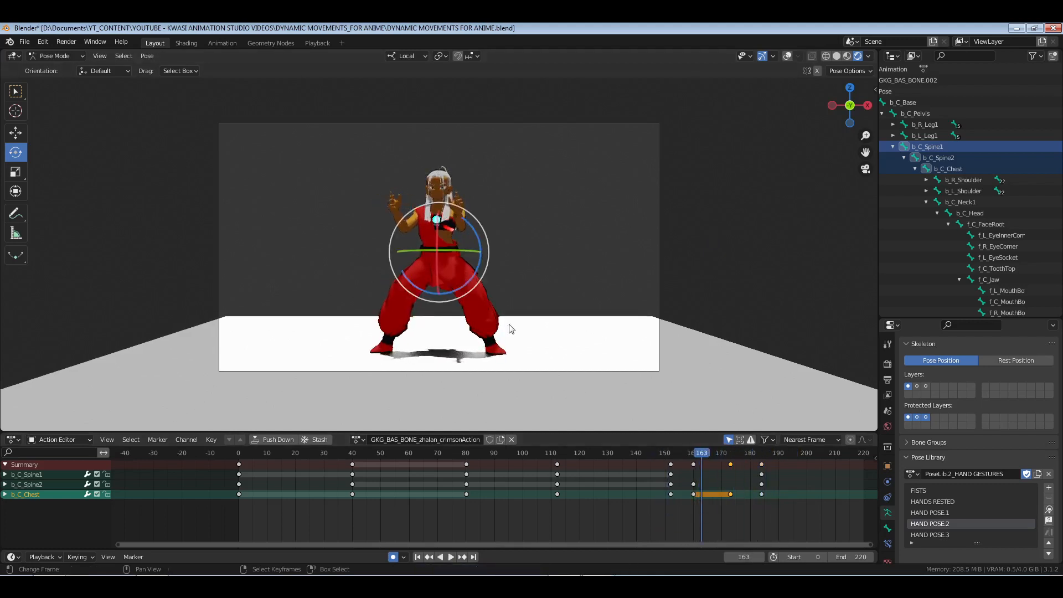
Show the overlays and rotate the left upper arm bones b_L_Arm1 and b_L_ArmHelper at frame 163.
left_click(787, 56)
key("alt+a")
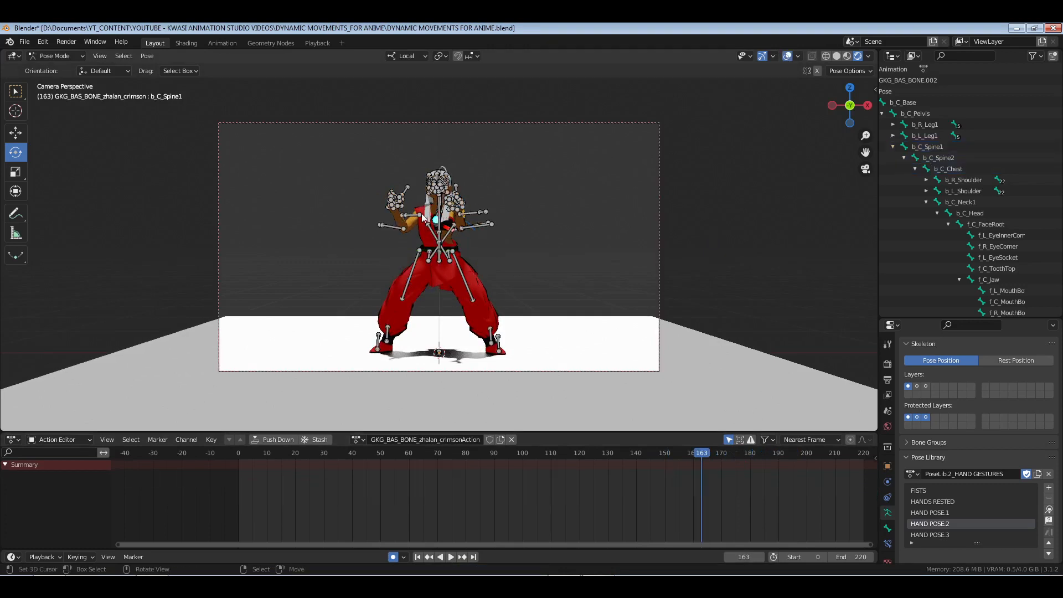
left_click(423, 217)
left_click_drag(421, 243, 423, 250)
left_click_drag(418, 207, 409, 213)
mouse_move(431, 166)
left_mouse_down()
mouse_move(420, 168)
mouse_move(429, 166)
left_mouse_up()
Play back the arm motion and rotate the left upper arm bones at frame 171.
left_click(622, 496)
key("space")
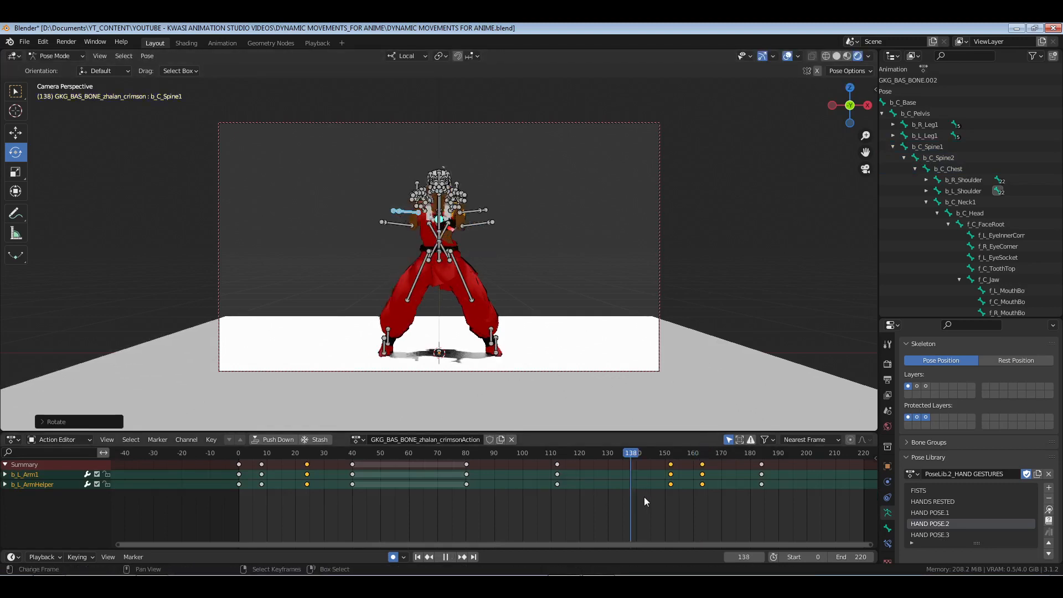
key("space")
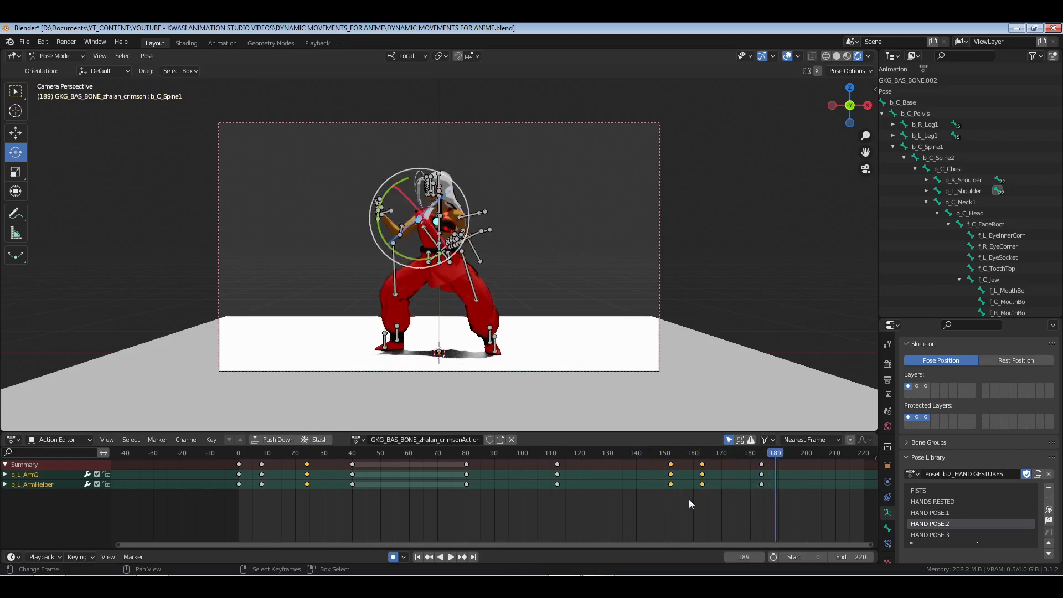
left_click_drag(699, 498, 725, 499)
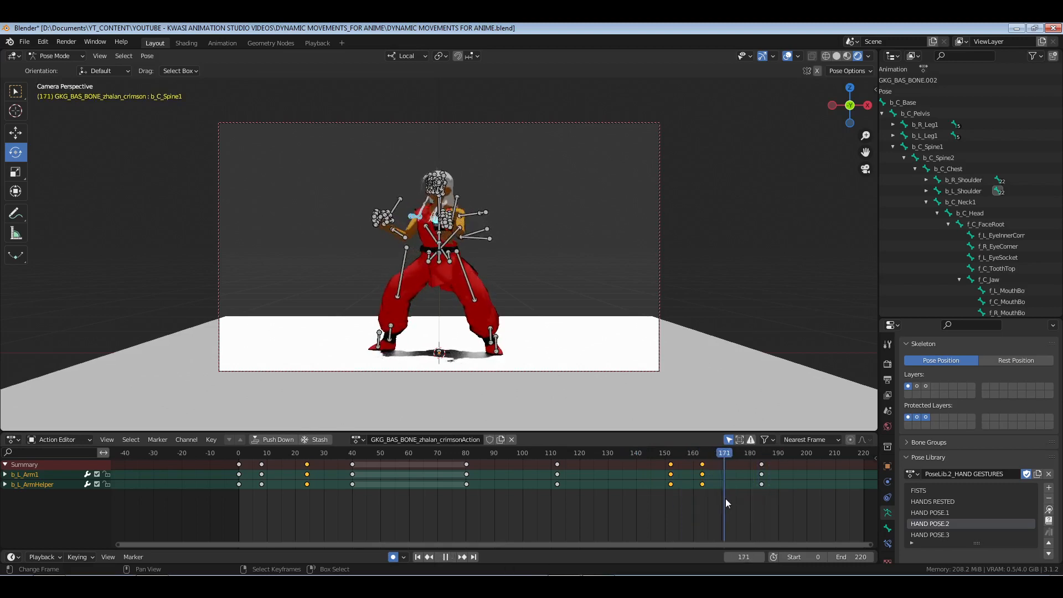
left_click_drag(457, 182, 468, 191)
Replay the turn and refine the left upper arm's rotation at frame 171.
left_click(650, 499)
key("space")
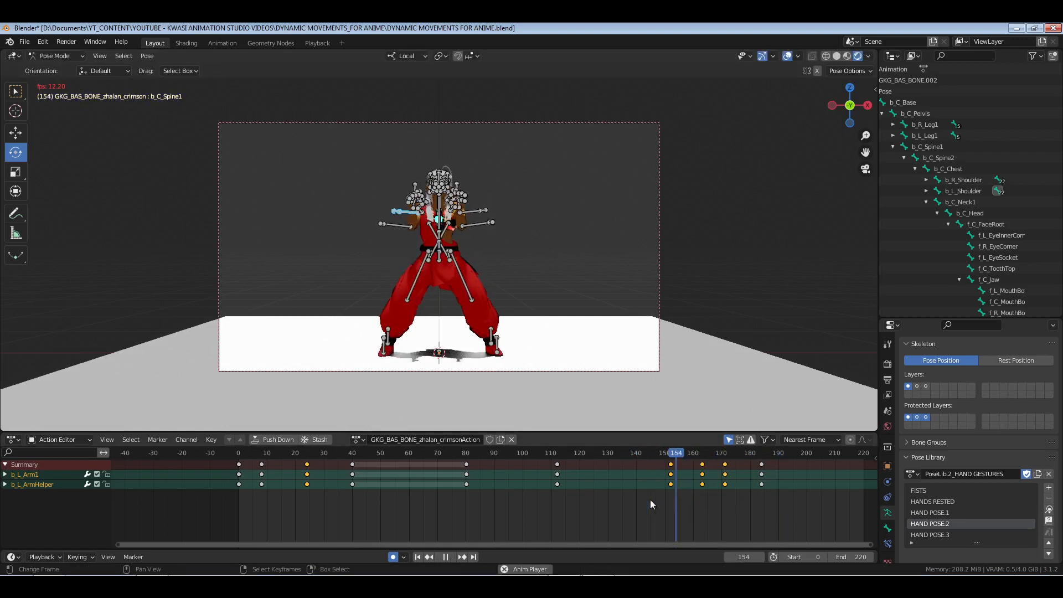
key("space")
left_click(726, 495)
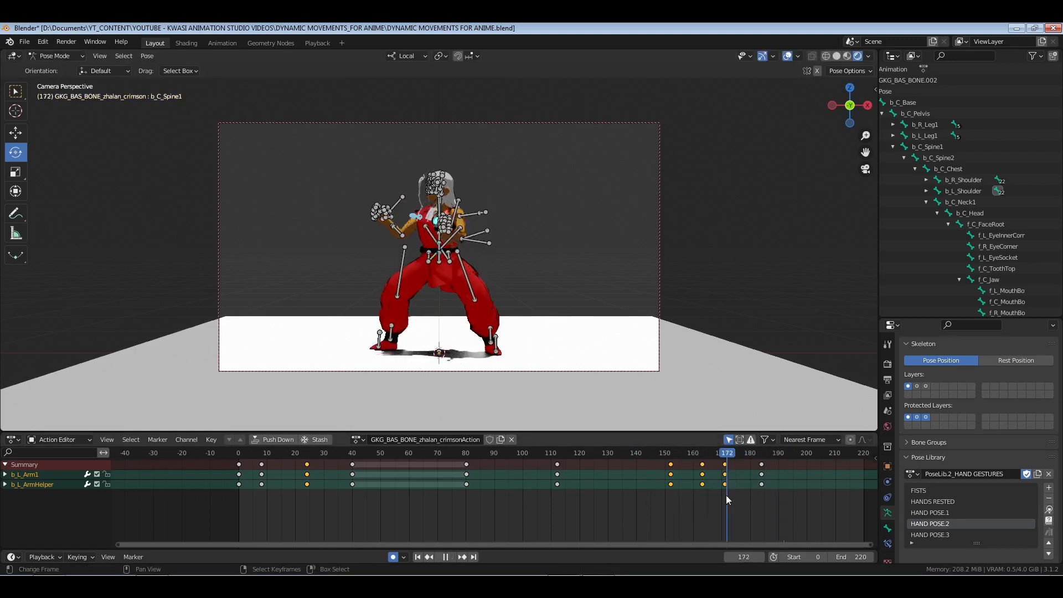
left_click(725, 495)
left_click_drag(464, 202, 480, 253)
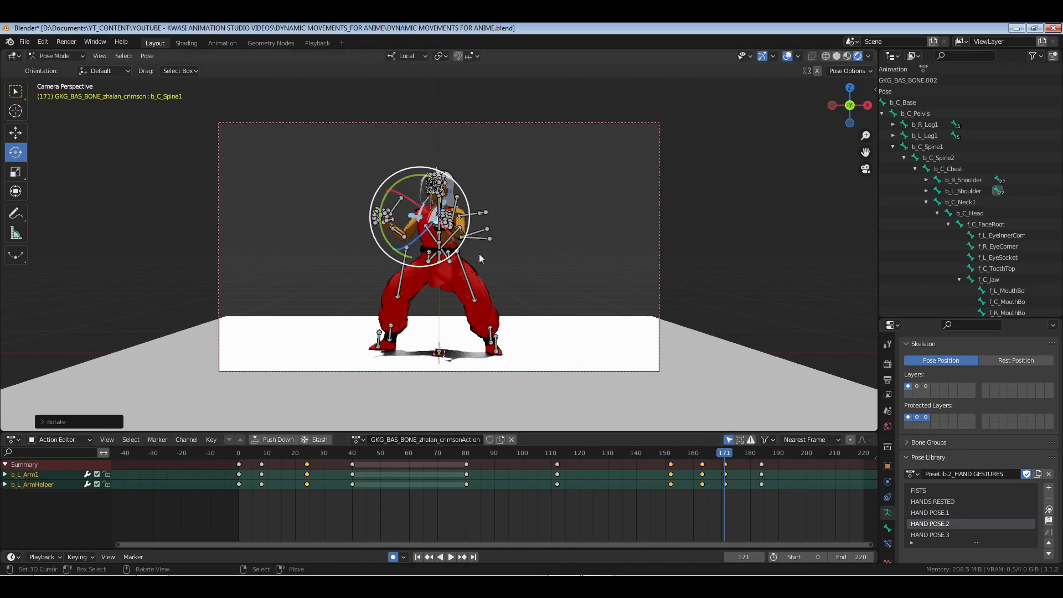
Rotate the left upper arm bones at frame 162 and save the file.
left_click(699, 494)
left_click_drag(430, 158, 424, 166)
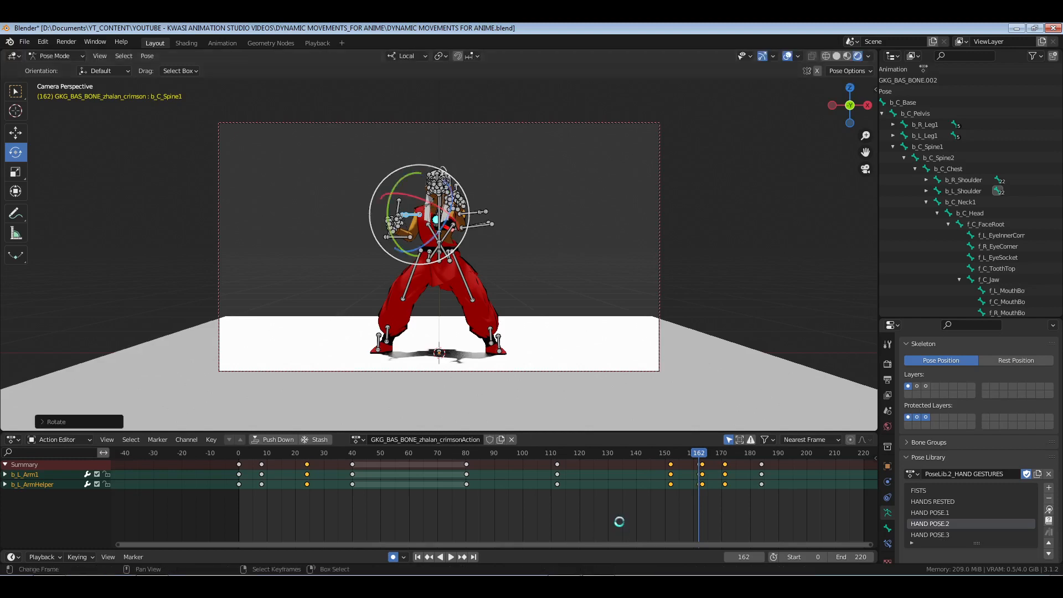
key("ctrl+s")
Delete the left upper arm keys at frame 163 and play back the animation.
left_click(618, 509)
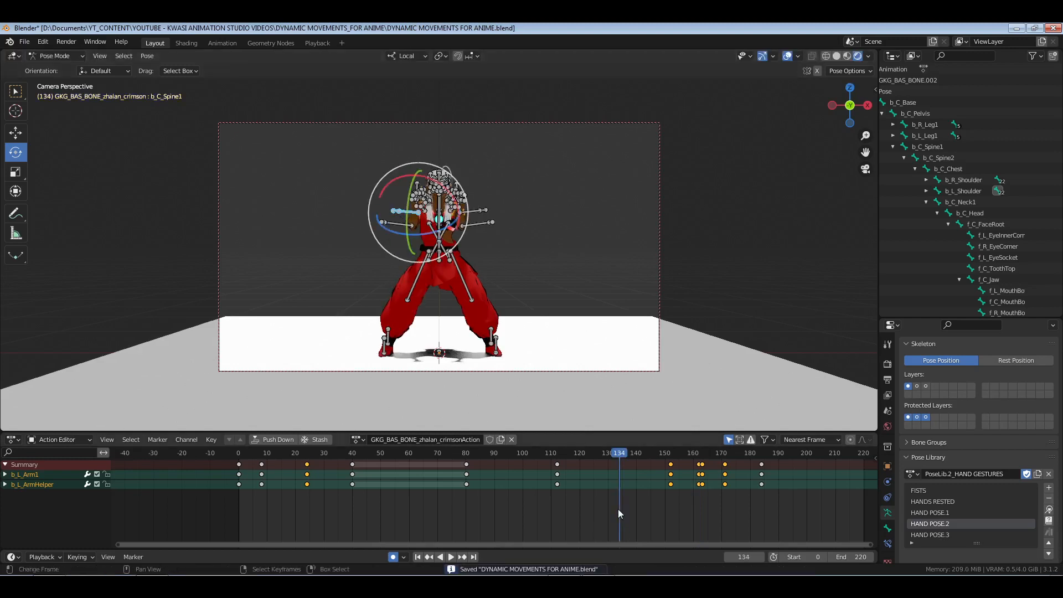
right_click_drag(707, 451, 700, 498)
key("x")
left_click(699, 498)
key("space")
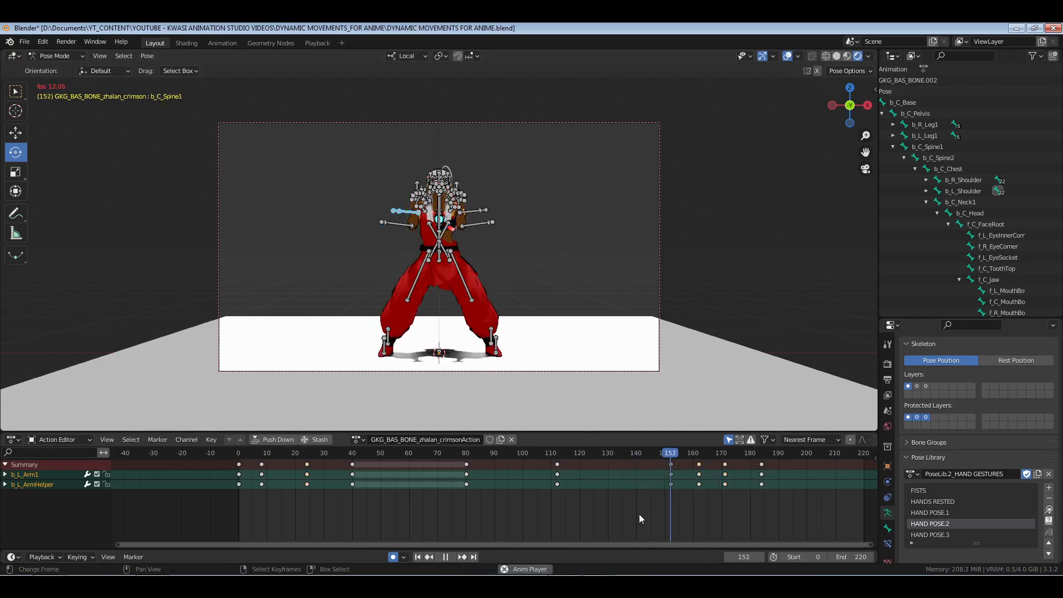
Rotate the left upper arm bones at frame 184, return to frame 0 and save the file.
key("space")
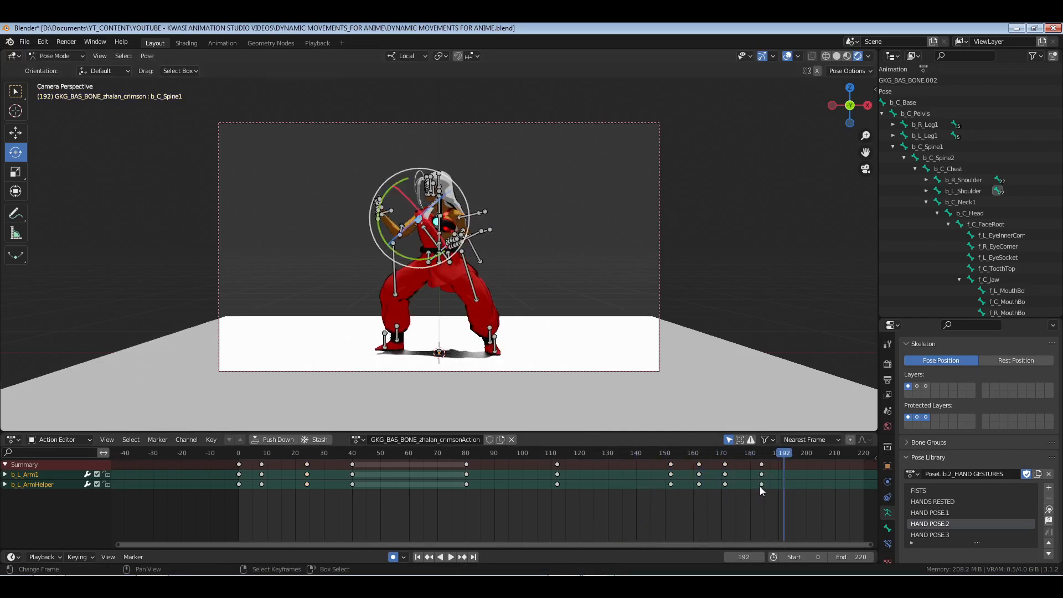
left_click_drag(760, 486, 763, 487)
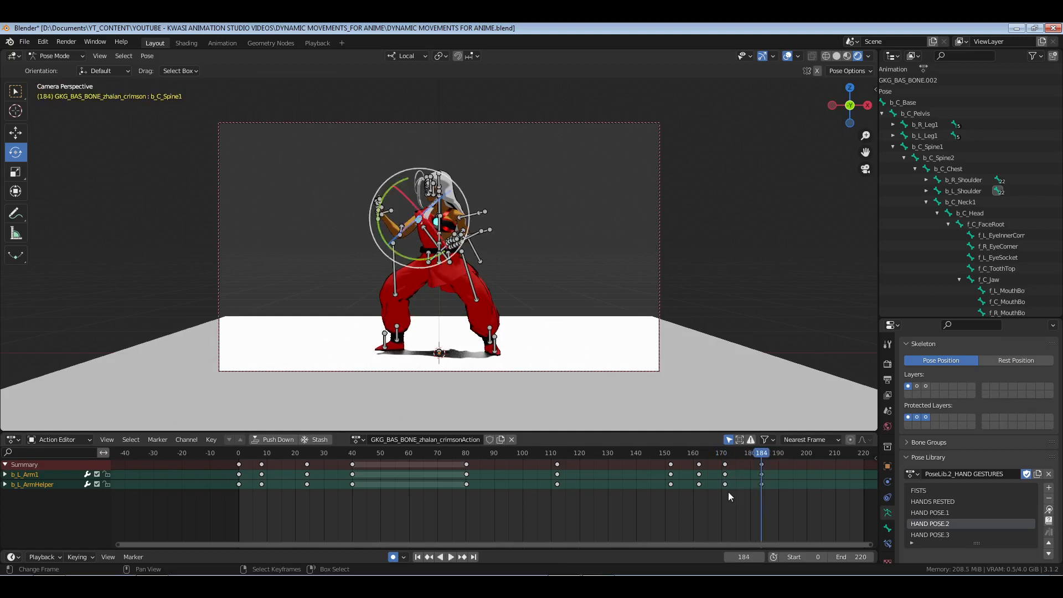
key("r")
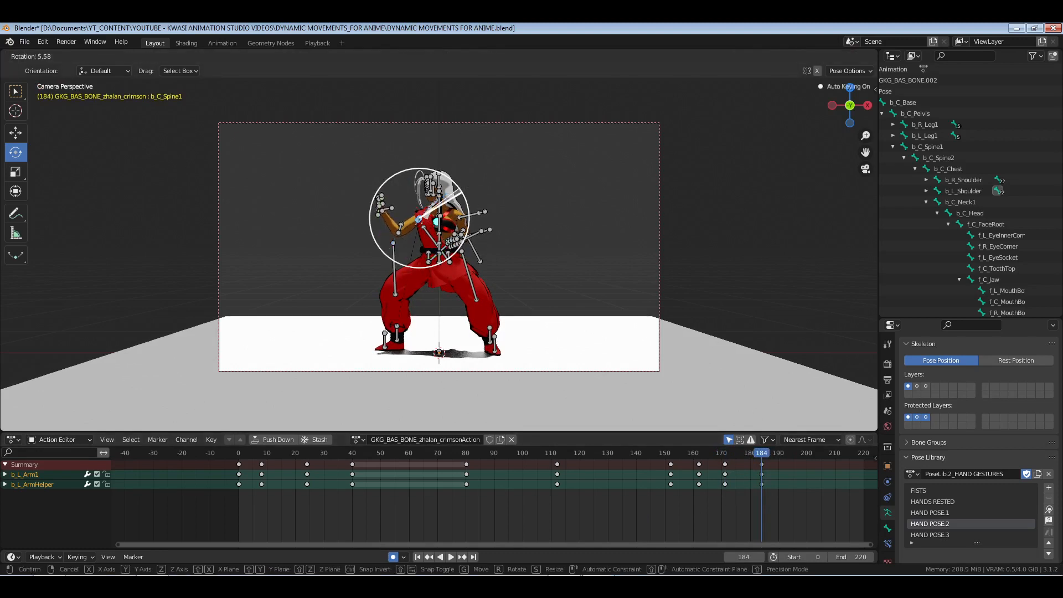
left_click(353, 315)
left_click(238, 511)
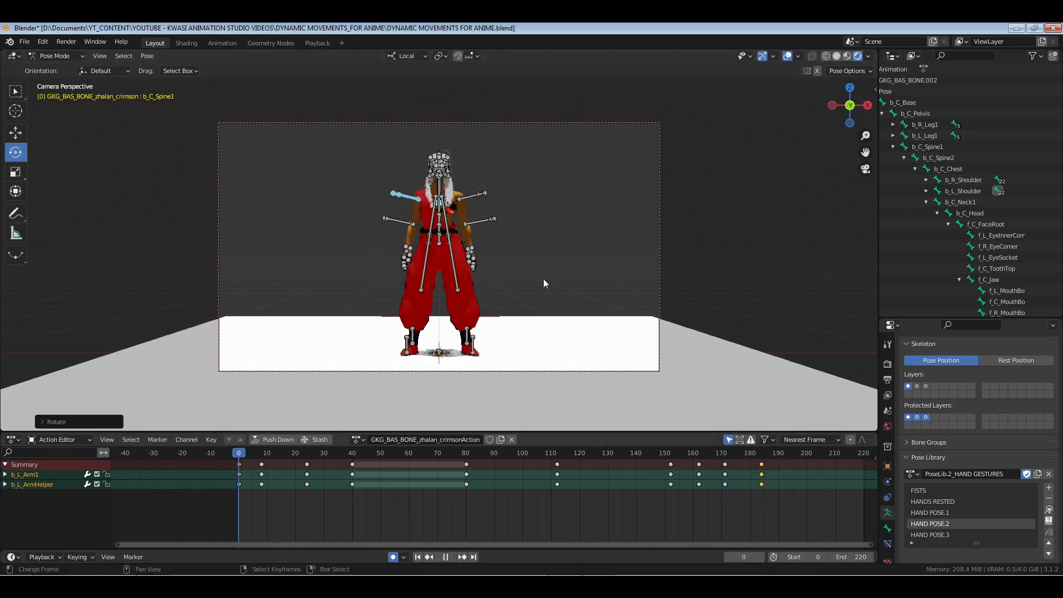
key("ctrl+s")
Hide the viewport overlays, play back the turn and stop at frame 165.
left_click(788, 58)
key("space")
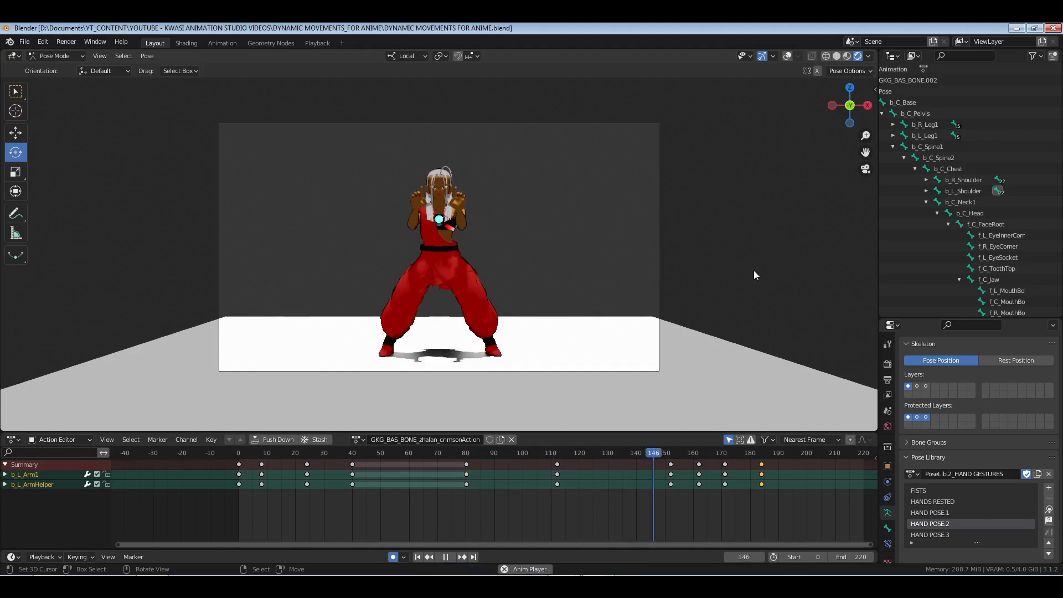
key("space")
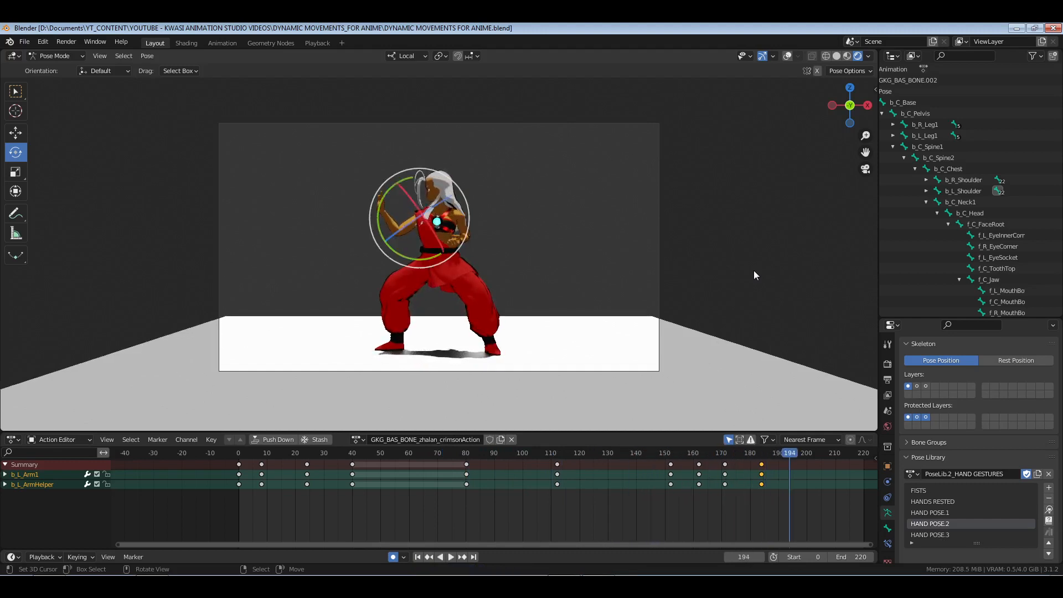
key("space")
left_click(684, 513)
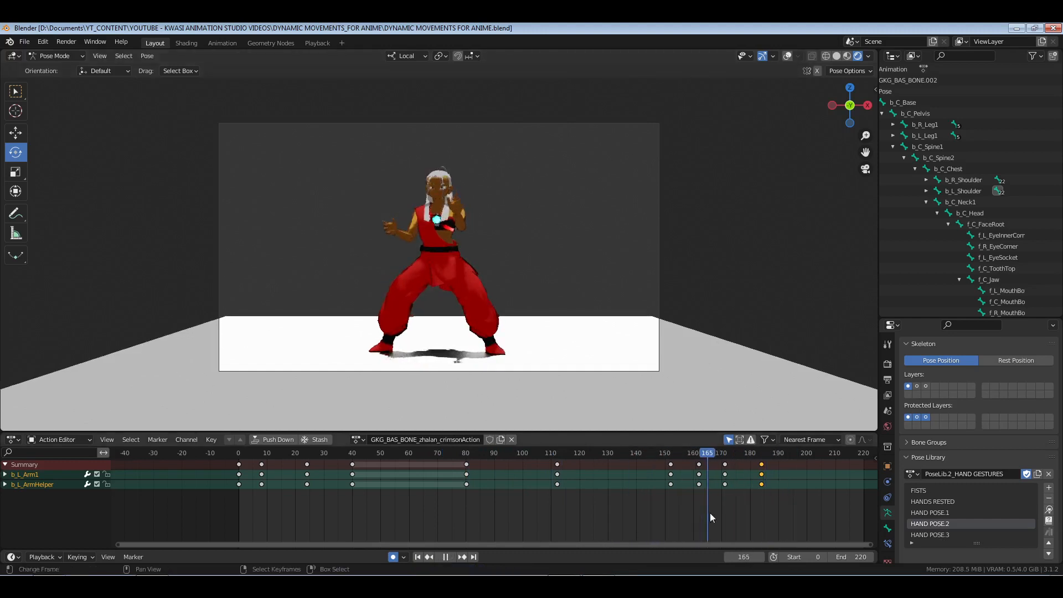
left_click_drag(683, 515, 708, 515)
key("space")
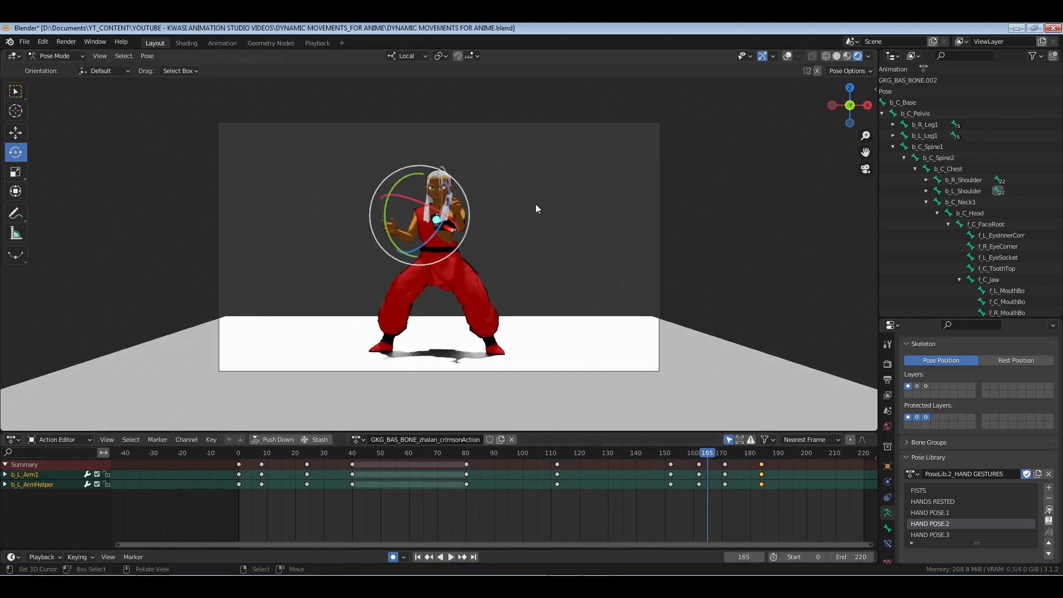
Move the head bone's key from frame 167 to frame 158.
left_click(976, 213)
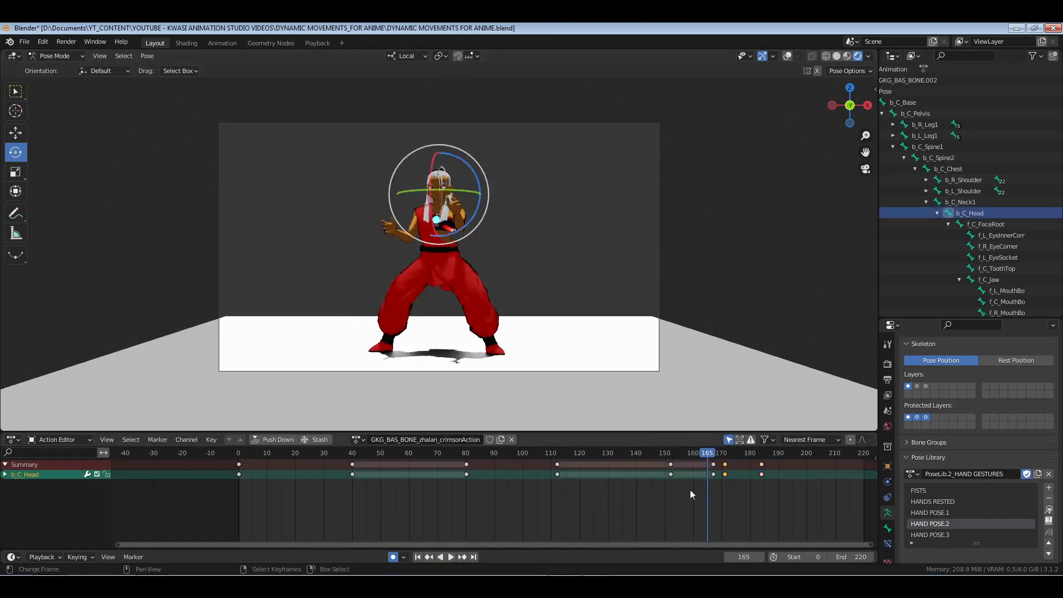
left_click(712, 480)
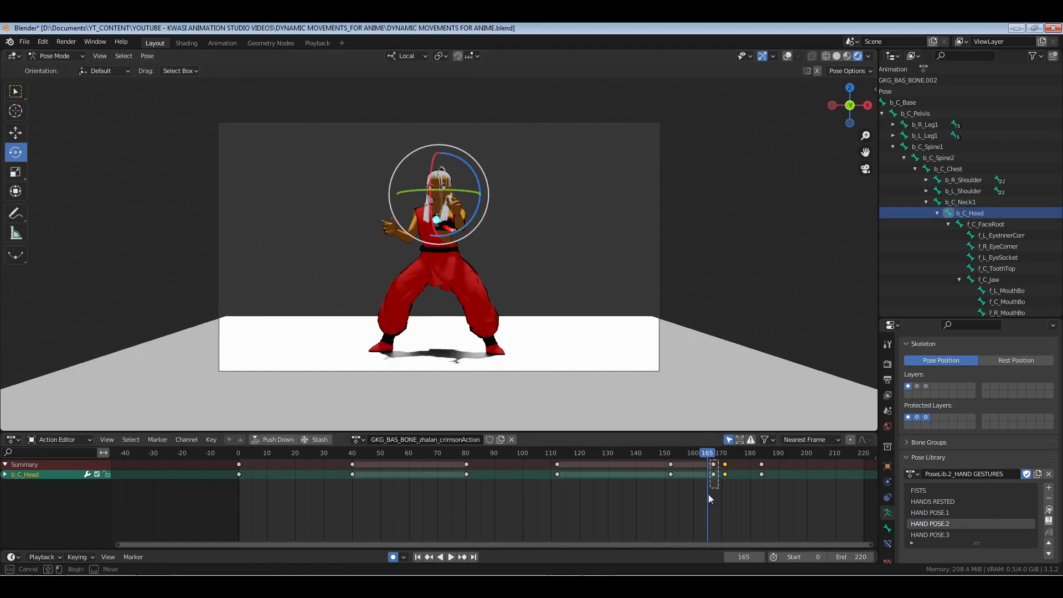
key("g")
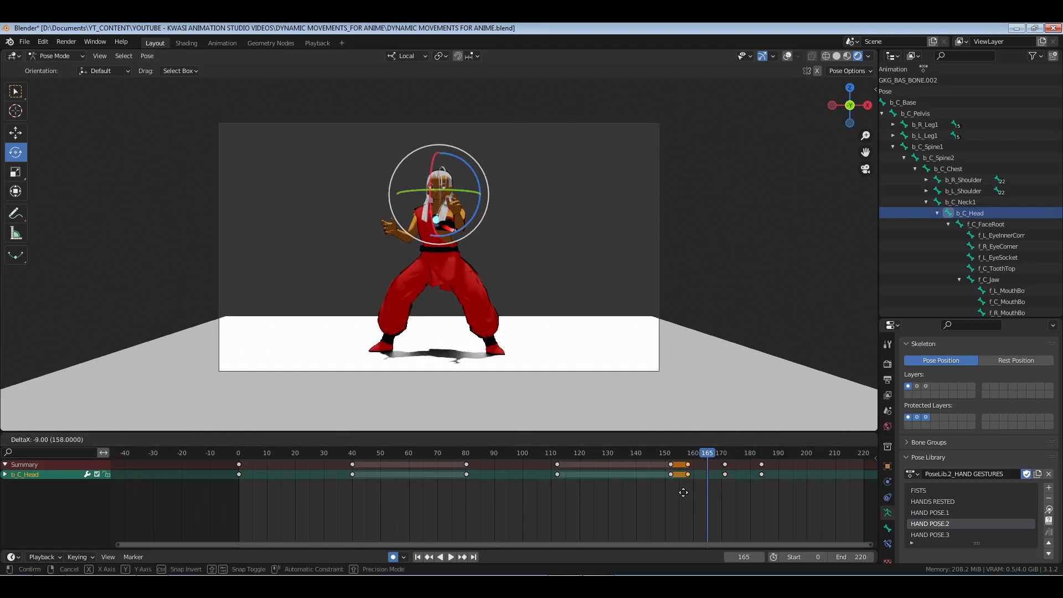
left_click(683, 492)
Rotate the head bone around its local Y and X axes at frame 171 and play back the turn.
key("space")
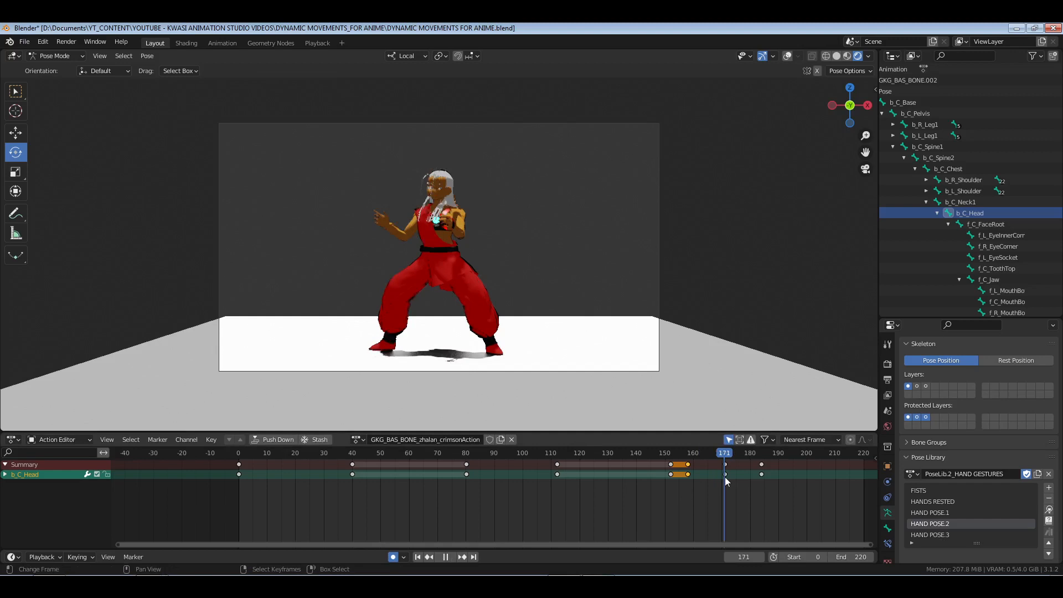
key("space")
key("r")
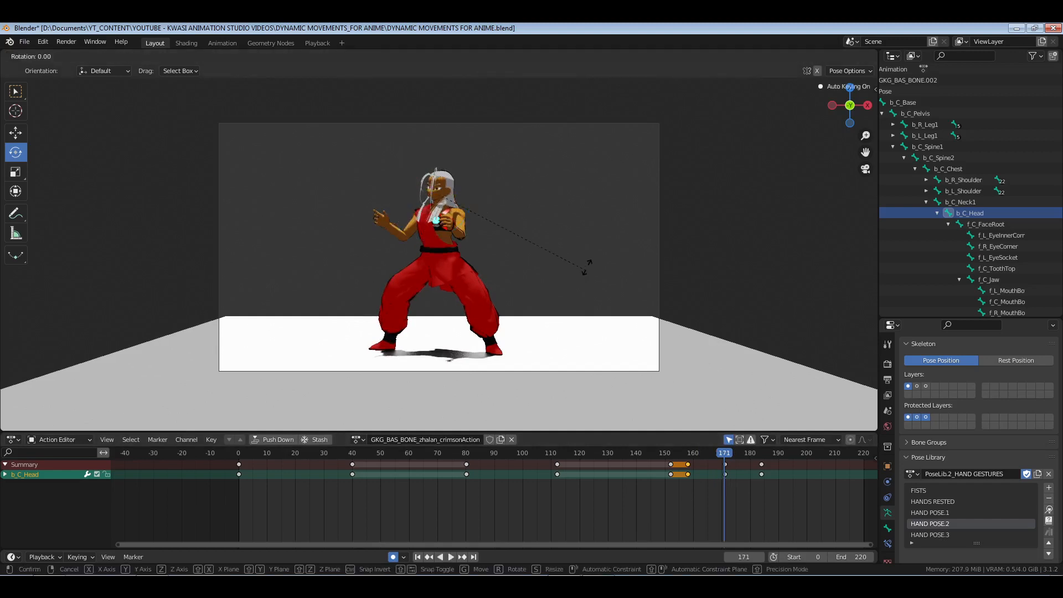
key("y")
left_click(587, 243)
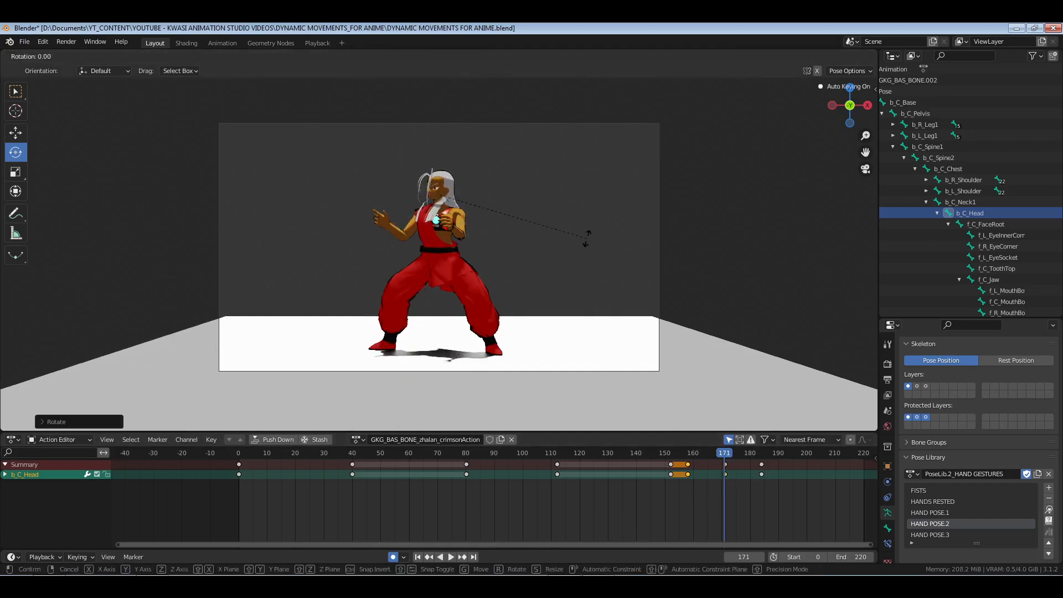
key("r")
key("x")
left_click(588, 216)
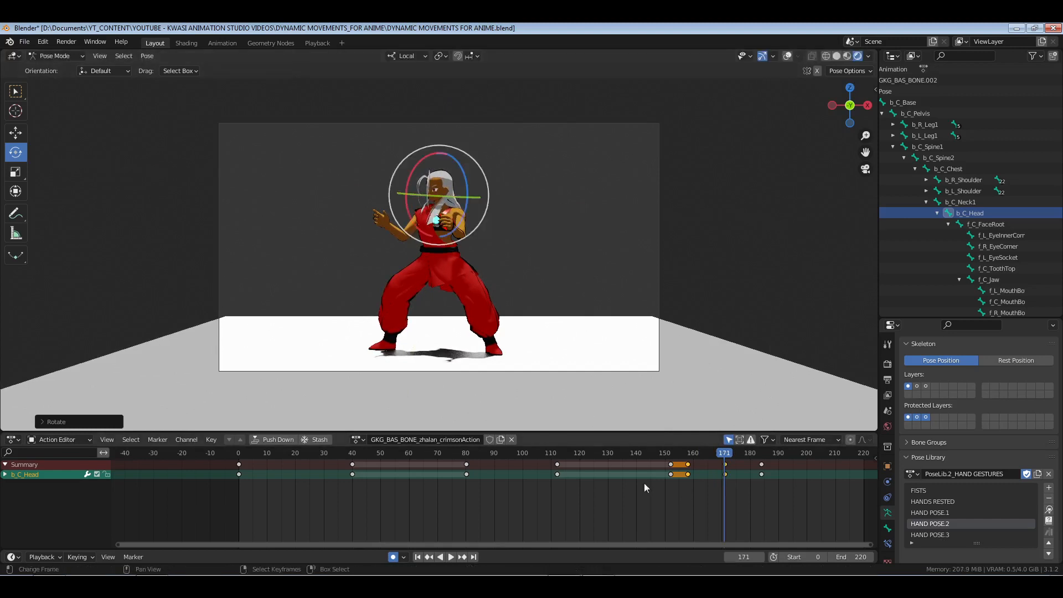
left_click(650, 485)
key("space")
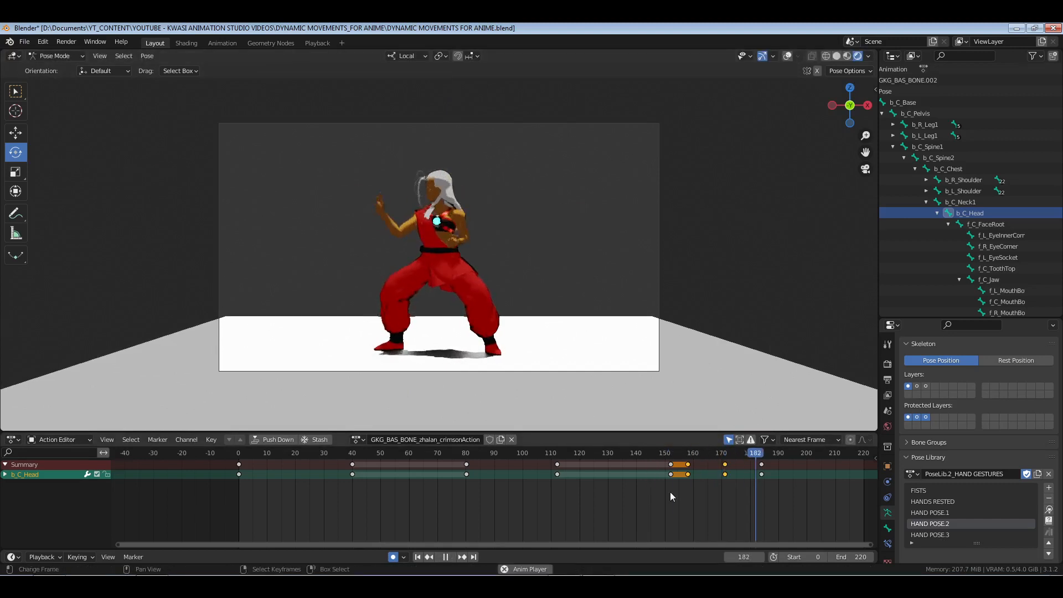
left_click_drag(673, 498, 704, 497)
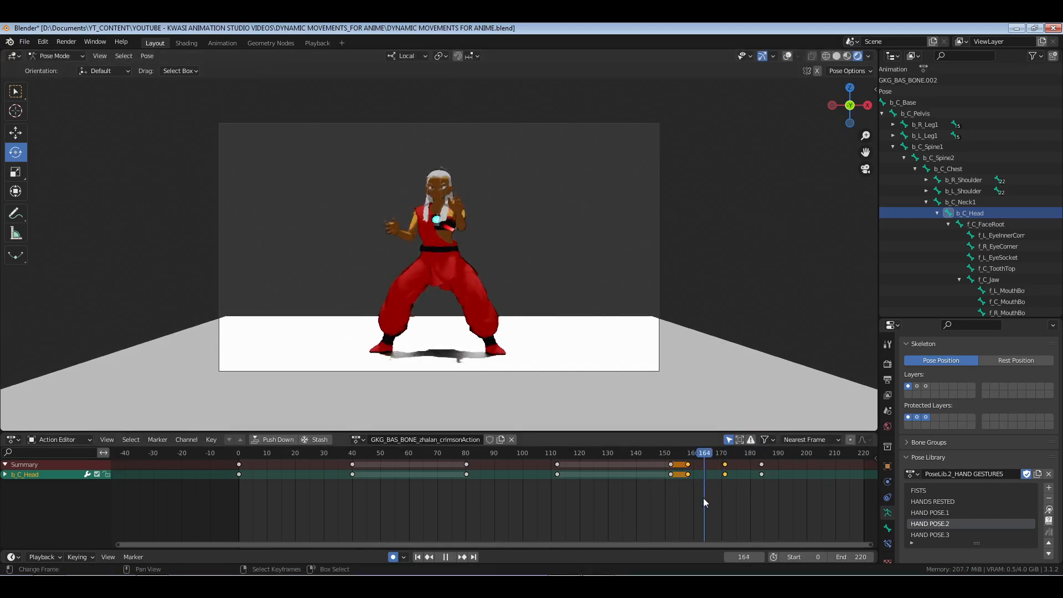
Move the neck bone's key from frame 162 to frame 158 and delete its key at frame 171.
left_click(966, 202)
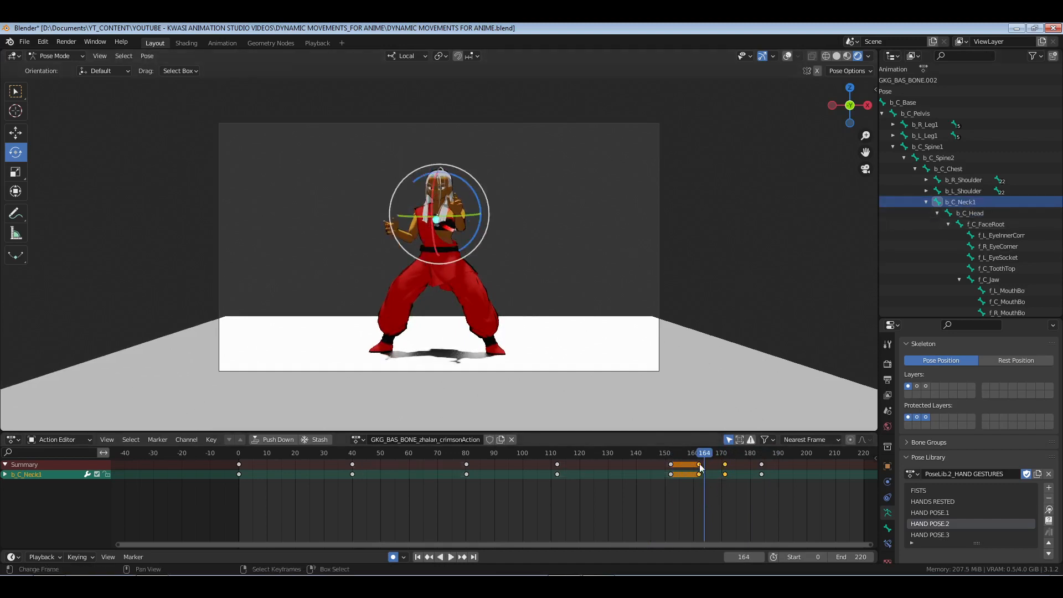
left_click(699, 463)
key("g")
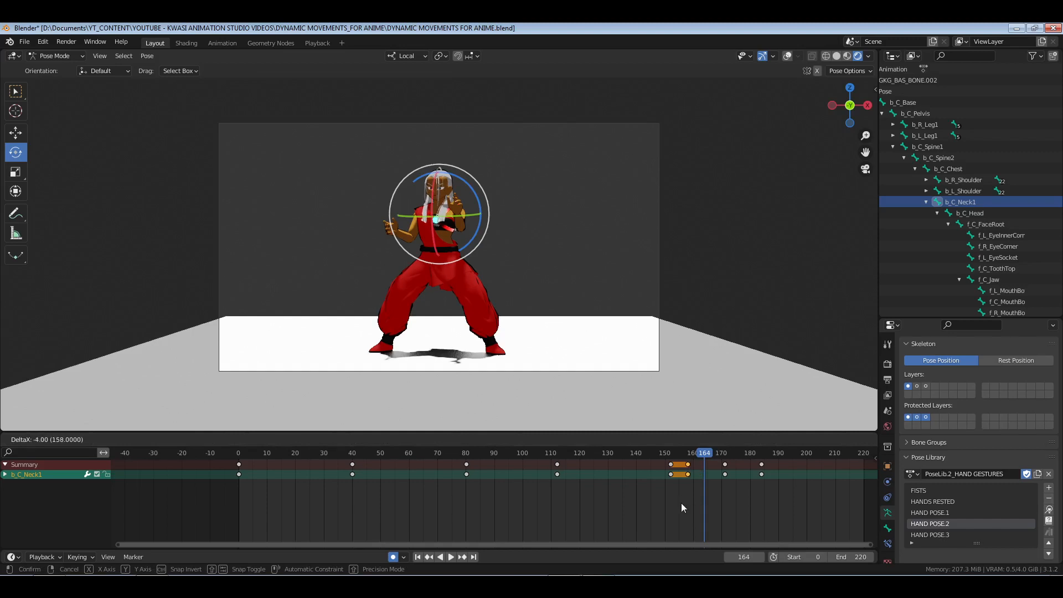
left_click(682, 503)
right_click_drag(720, 455, 733, 500)
key("x")
left_click(733, 500)
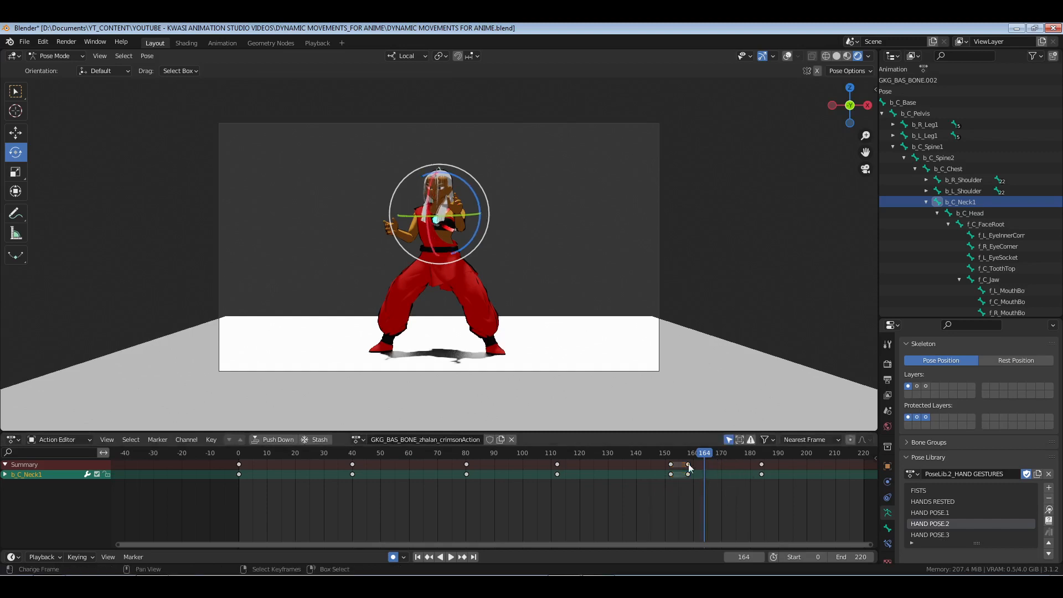
Rotate the neck bone about -19° around its local Y axis at frame 164.
key("r")
key("y")
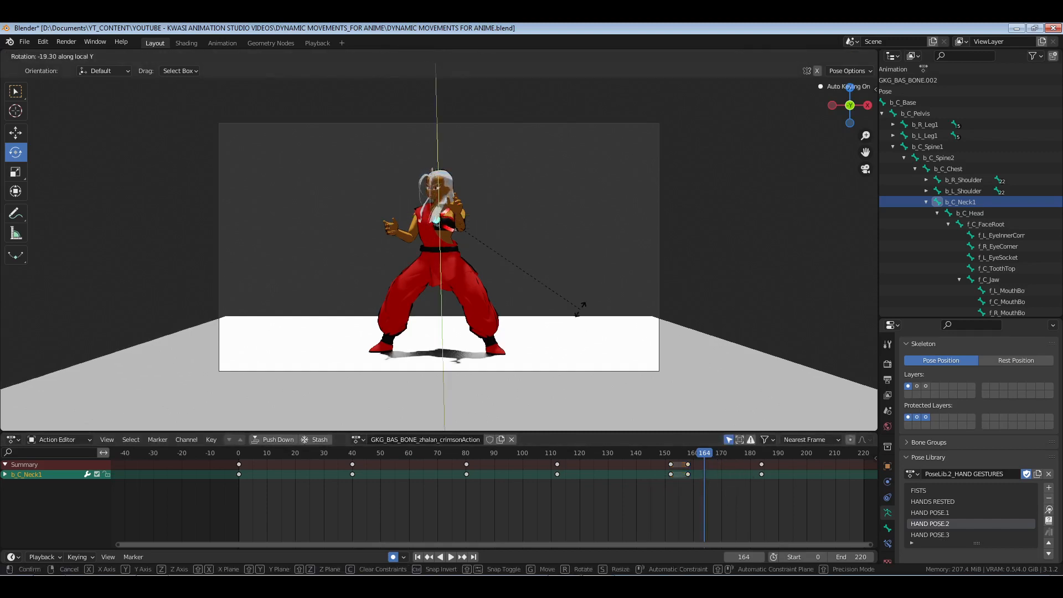
left_click(580, 308)
Move the neck bone's key from frame 164 to frame 169 and play back the turn.
left_click(704, 464)
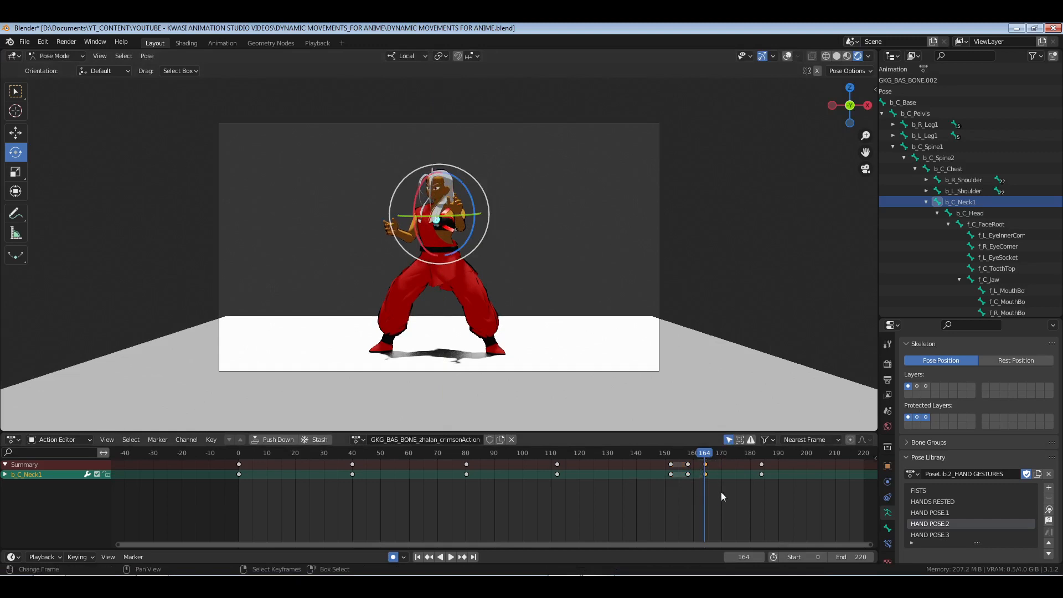
key("g")
left_click(733, 493)
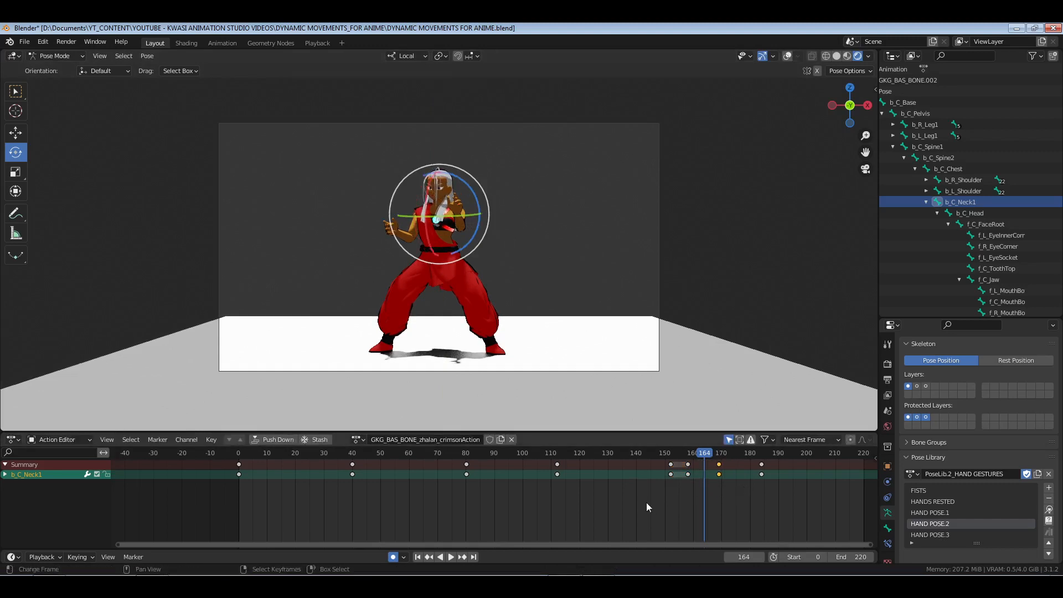
key("space")
key("space")
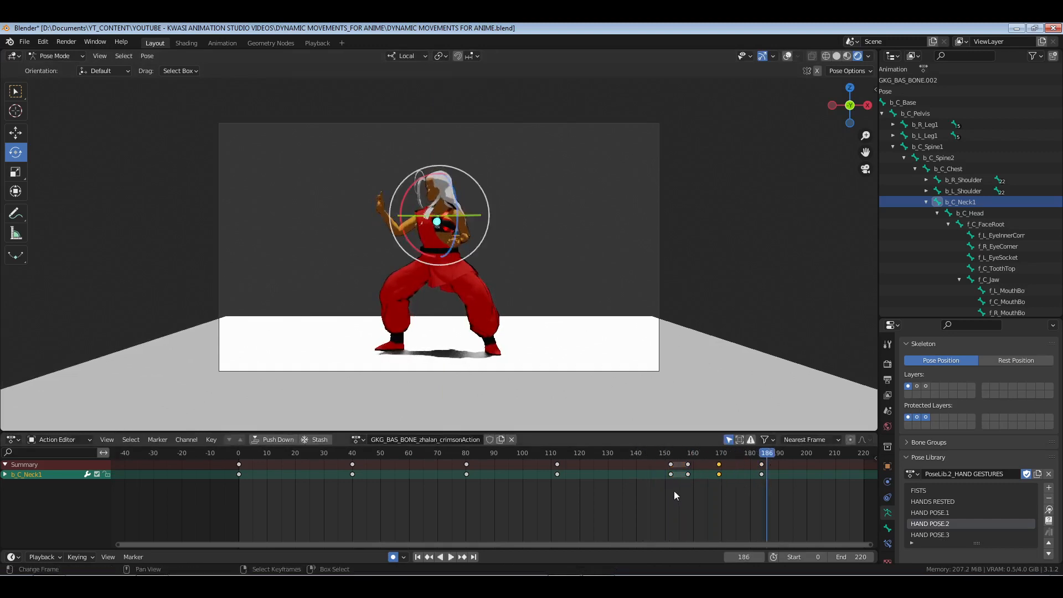
left_click_drag(674, 490, 707, 490)
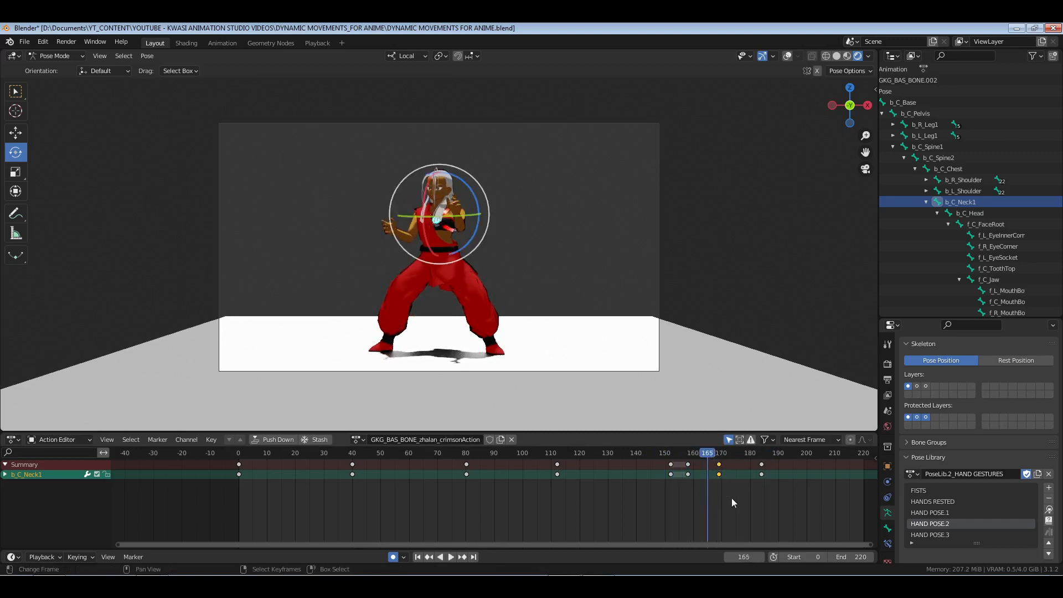
Place the rotated neck key at frame 165 and replay the turn.
key("ctrl+z")
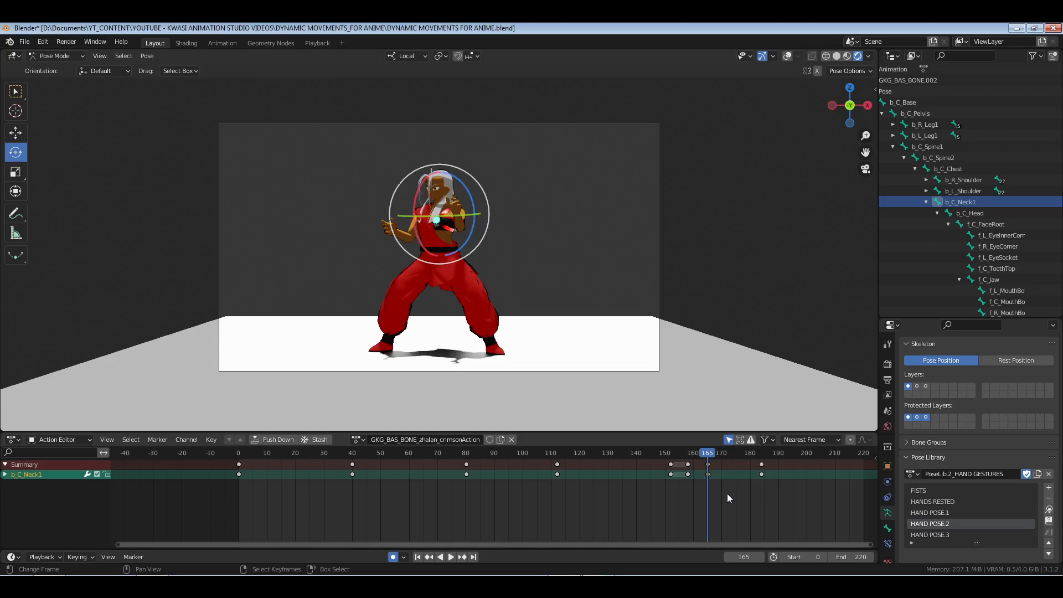
key("space")
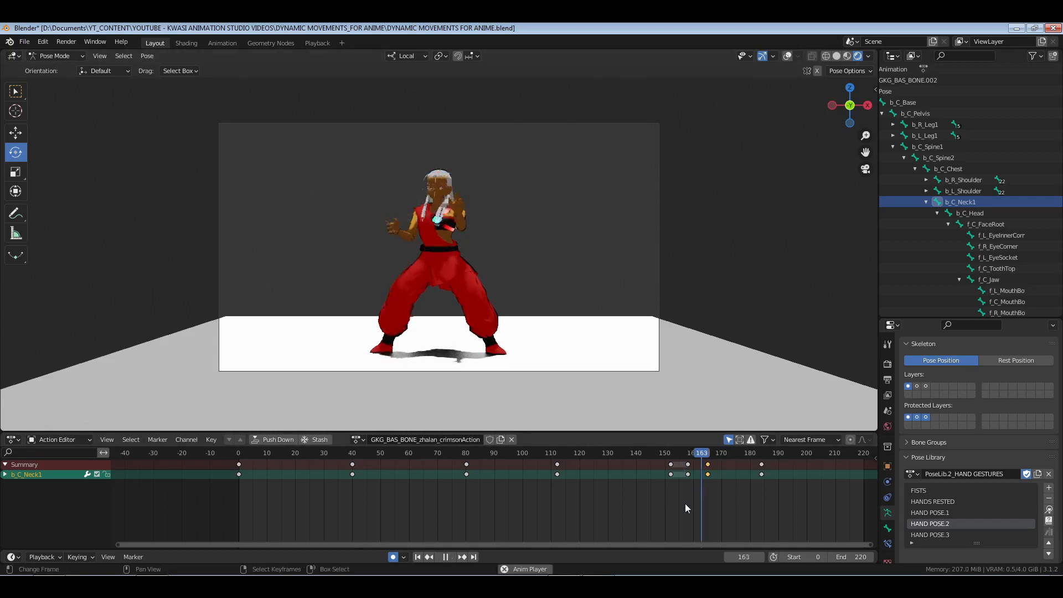
key("space")
left_click(471, 501)
key("space")
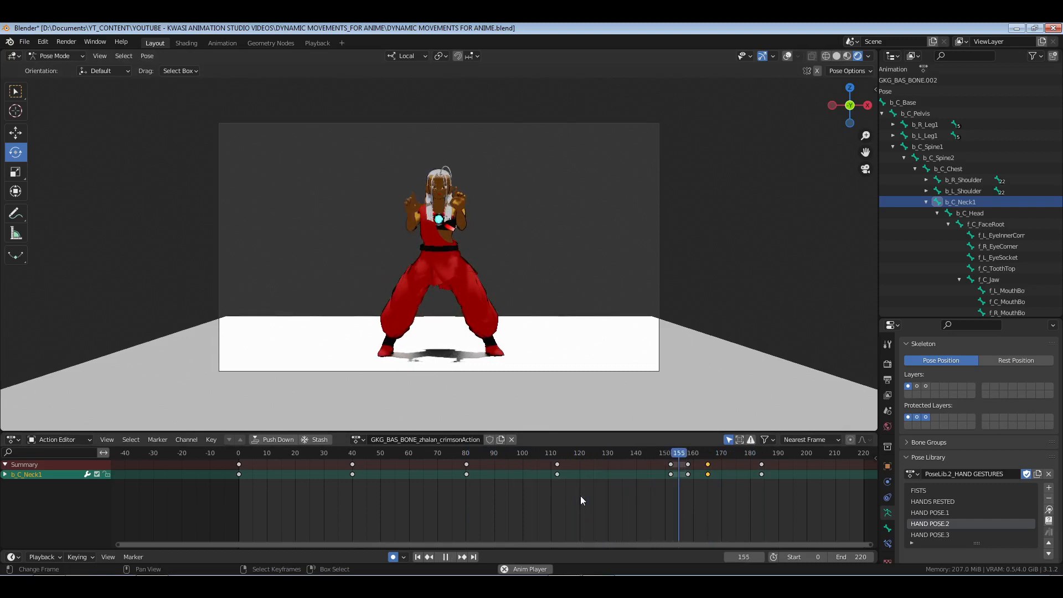
key("space")
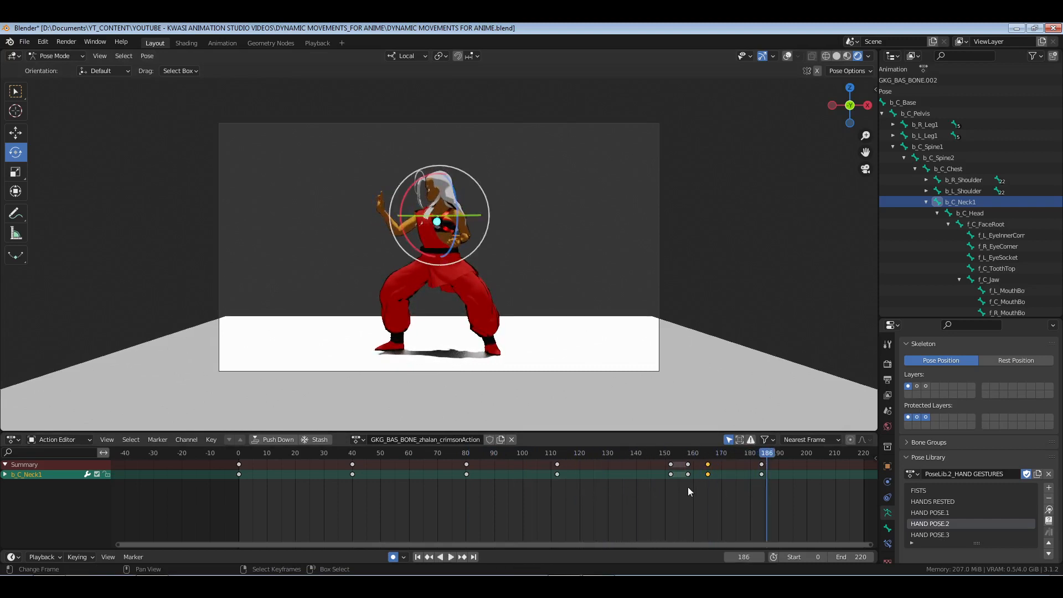
Rotate the head bone about -20° around its local X axis at frame 171 and play back the motion.
left_click_drag(687, 486, 724, 490)
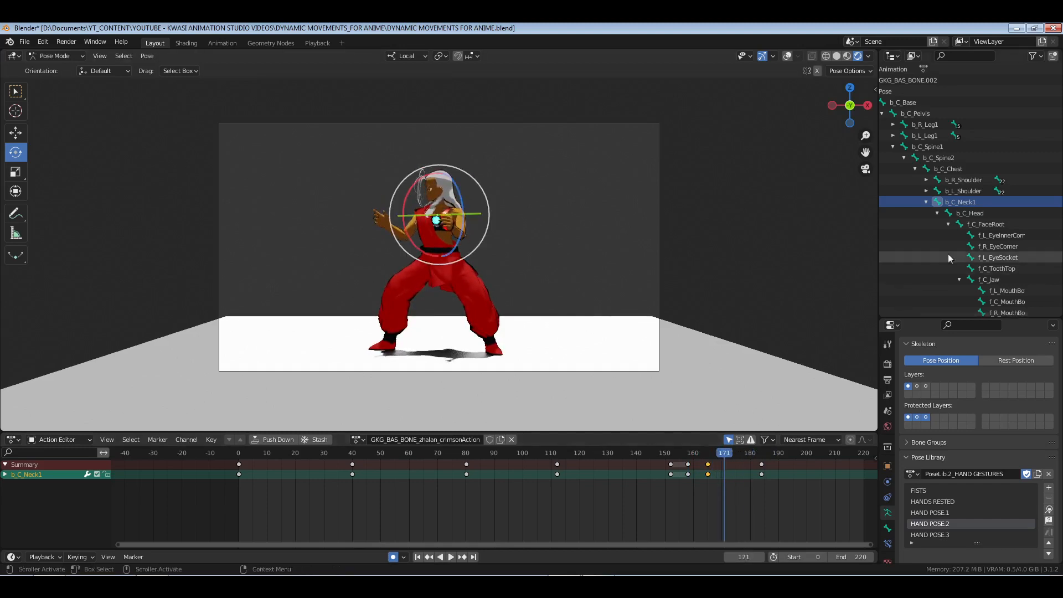
left_click(969, 213)
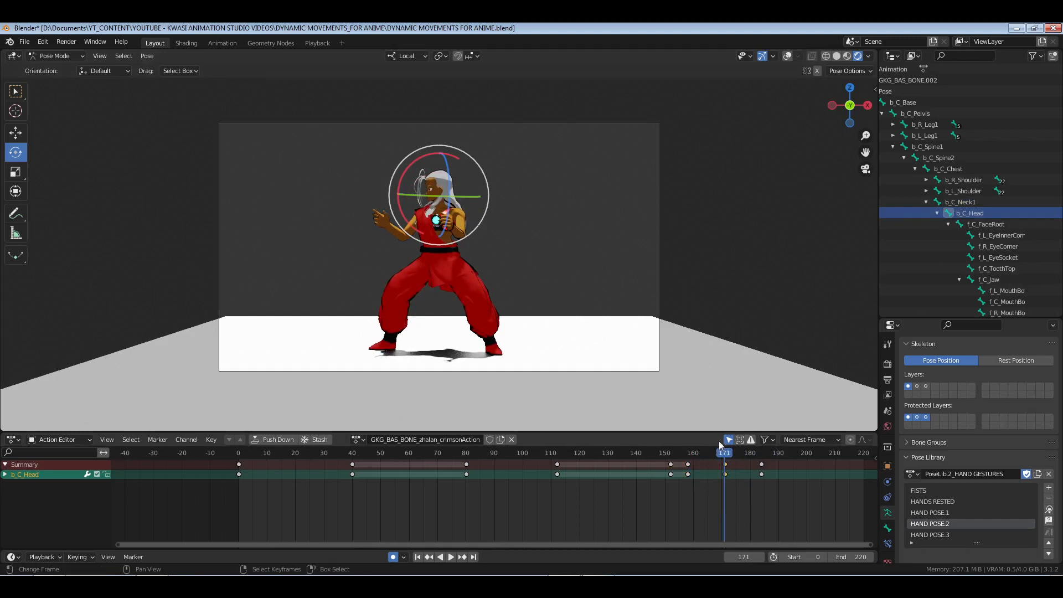
key("r")
key("x")
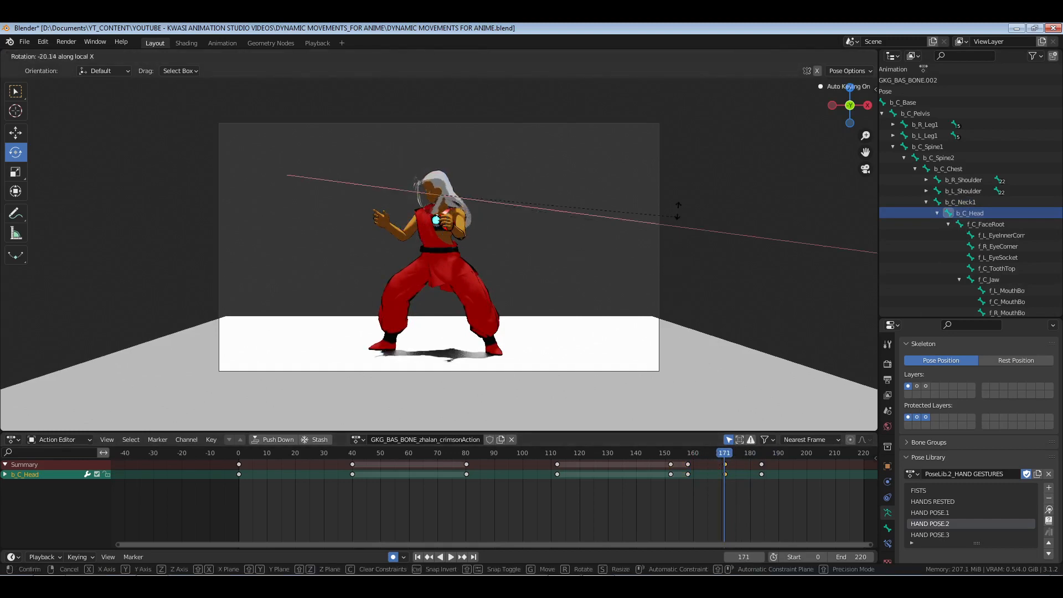
left_click(678, 213)
key("space")
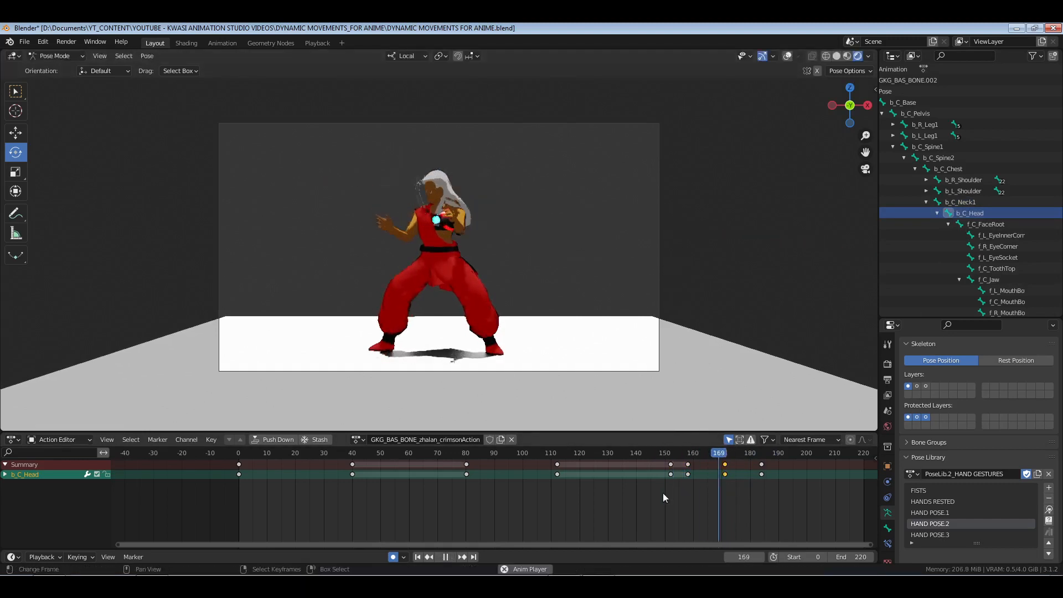
Move the head bone's key from frame 171 to frame 165 and replay the turn.
left_click_drag(744, 486, 706, 482)
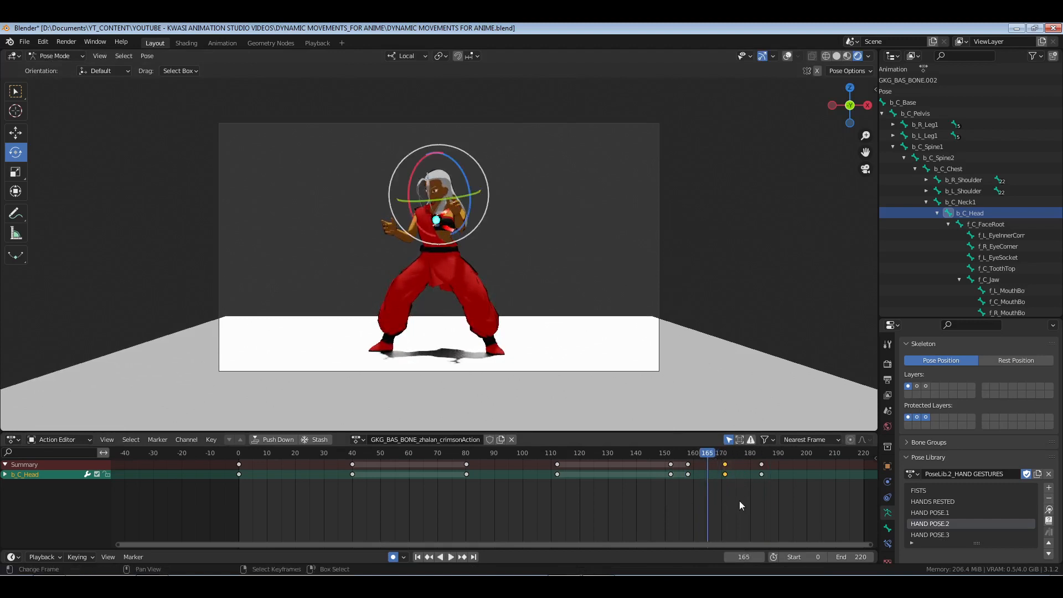
key("g")
left_click(722, 502)
left_click(667, 505)
key("space")
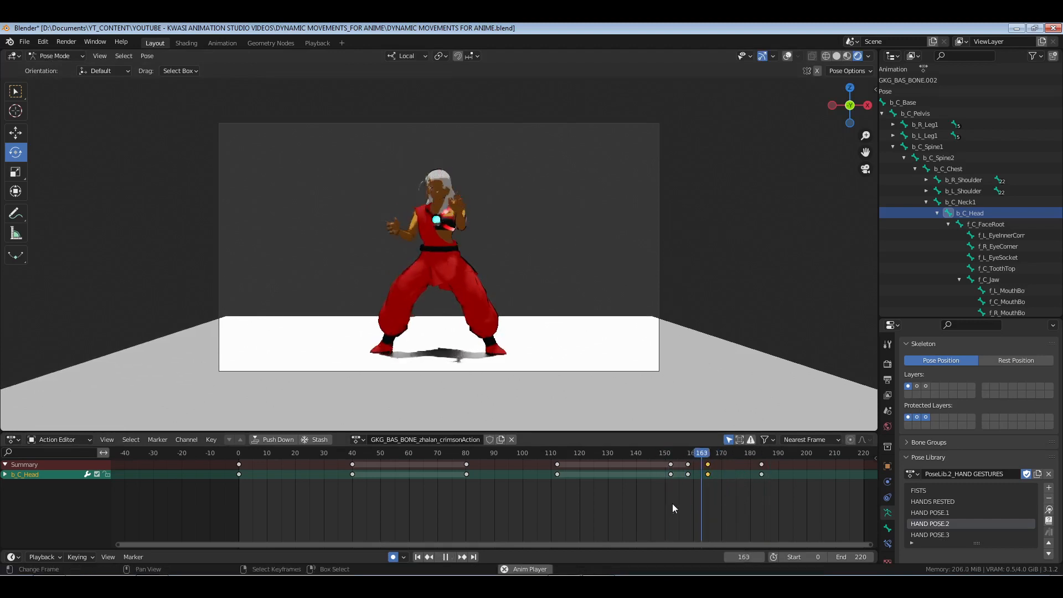
Rotate the head bone slightly around its local X axis at frame 165 and save the file.
key("space")
left_click(707, 481)
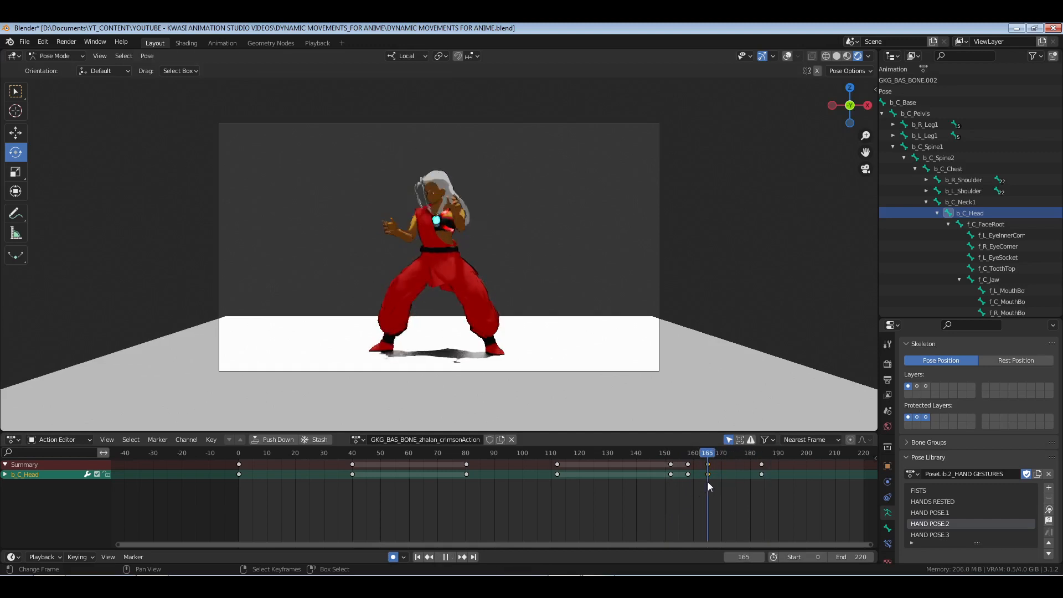
key("r")
key("x")
key("x")
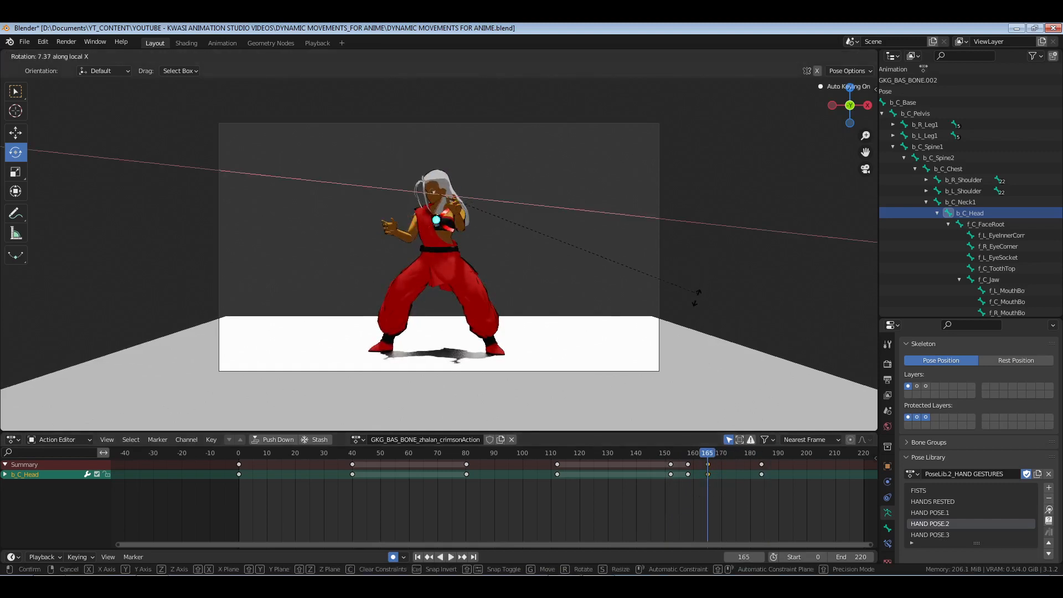
left_click(668, 331)
left_click(656, 498)
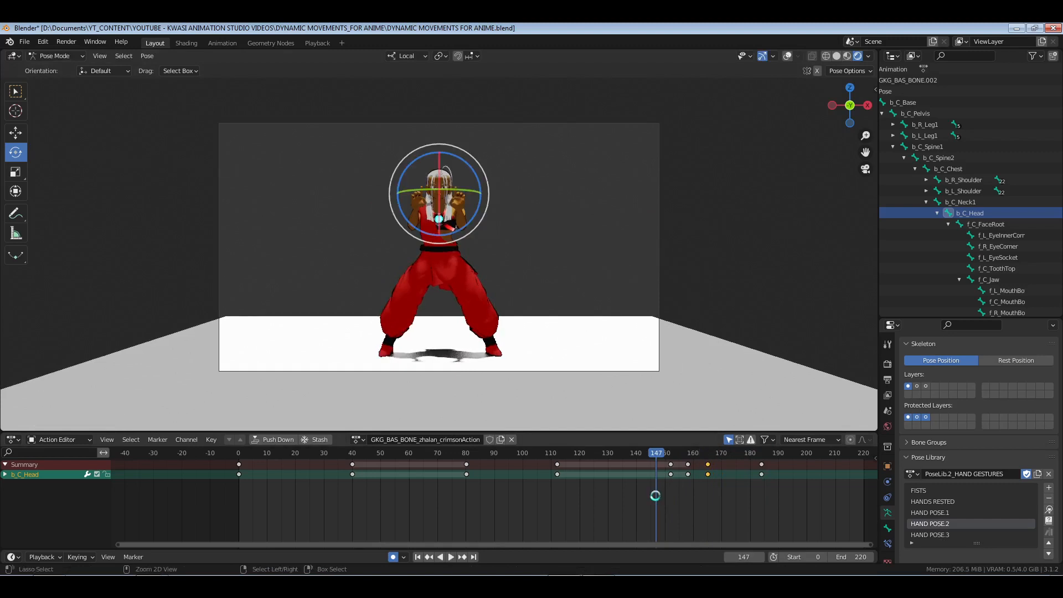
key("ctrl+s")
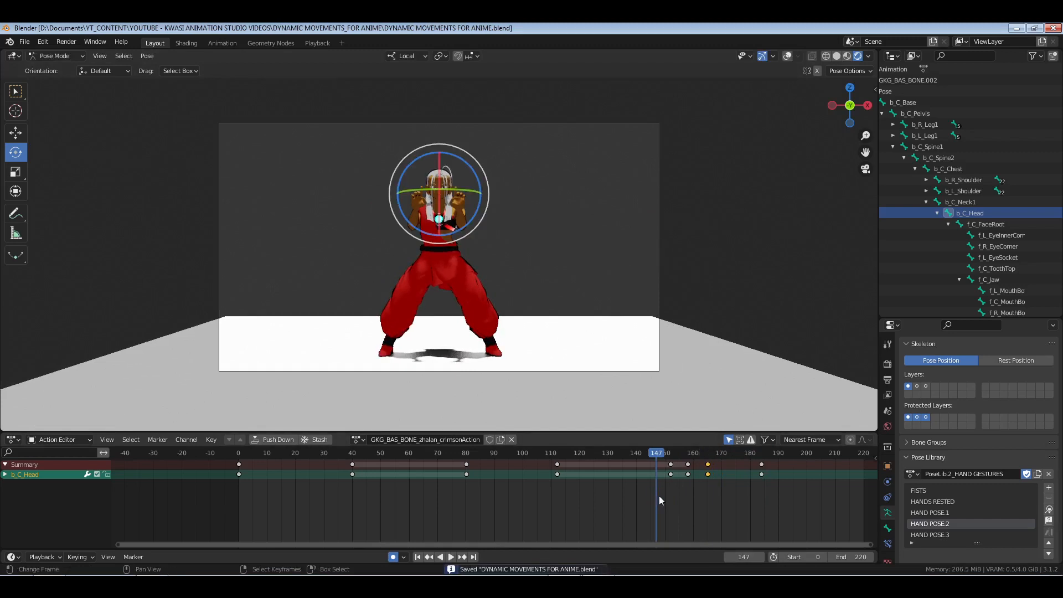
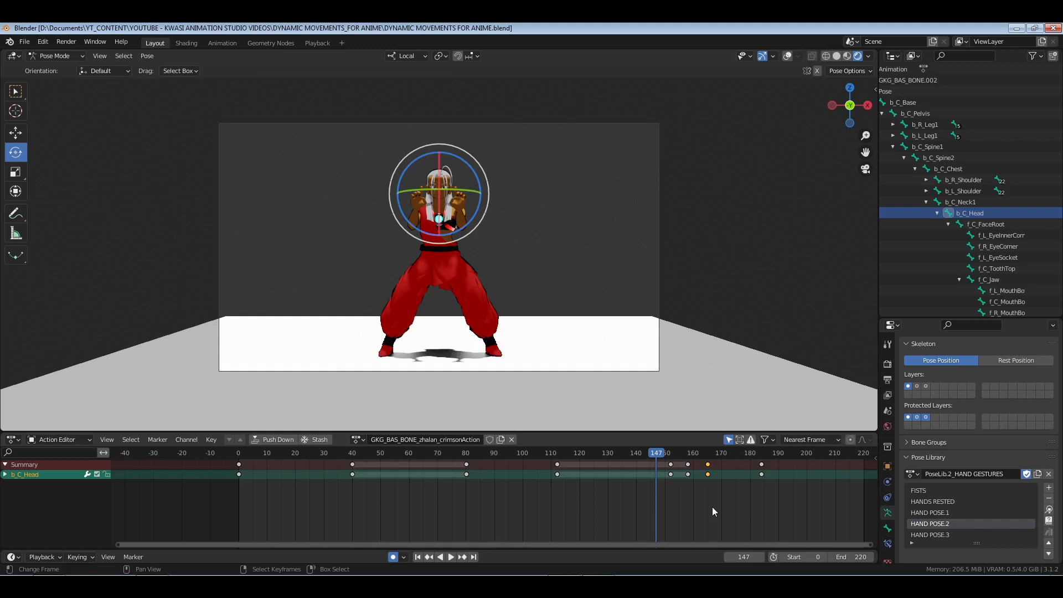
Save the file and play back the full animation from frame 0 in the camera view.
key("space")
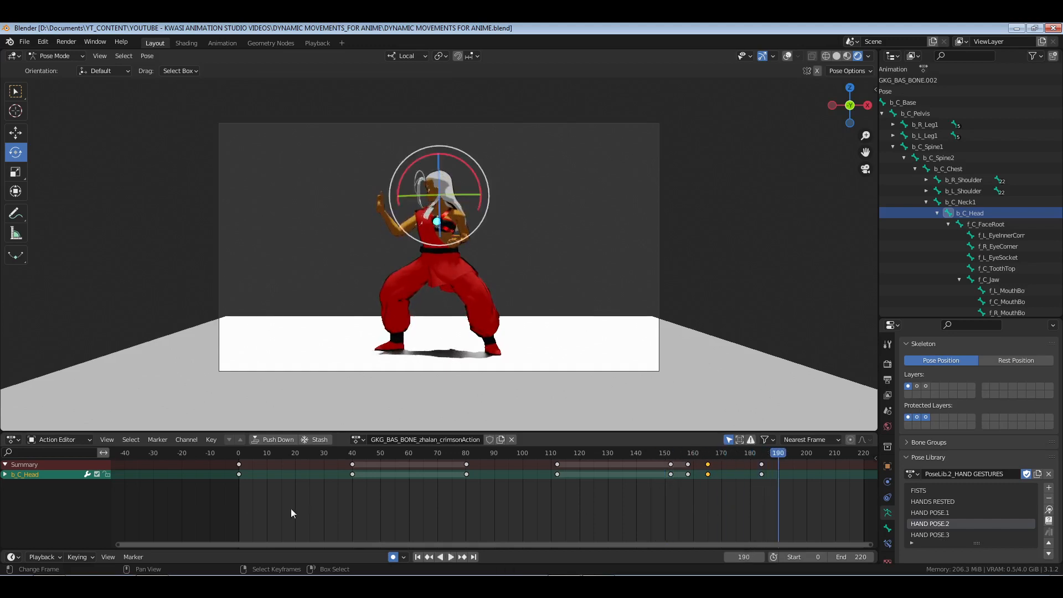
key("shift+Left")
key("ctrl+s")
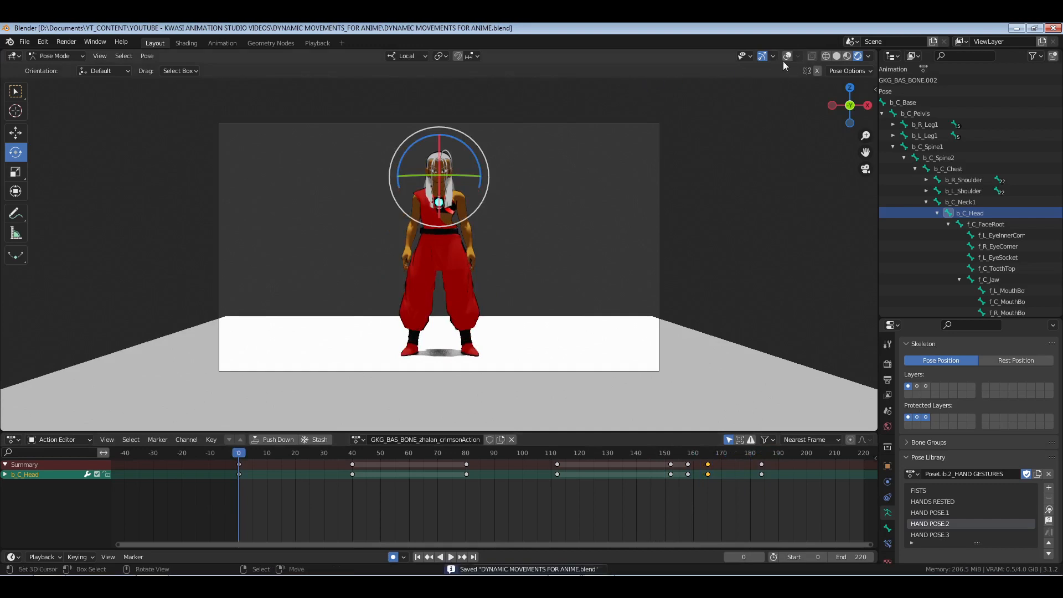
key("space")
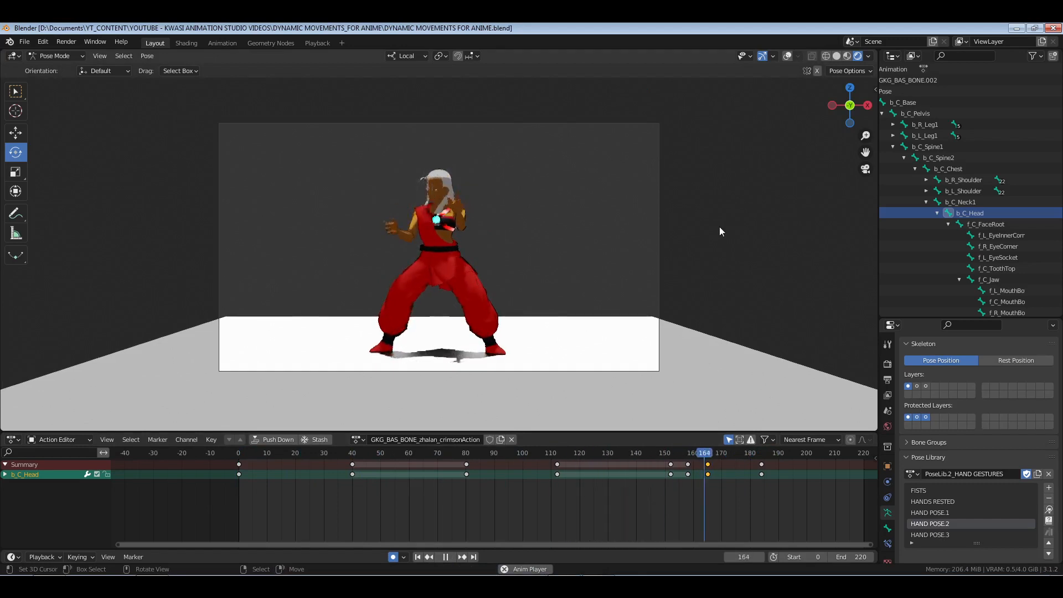
key("Escape")
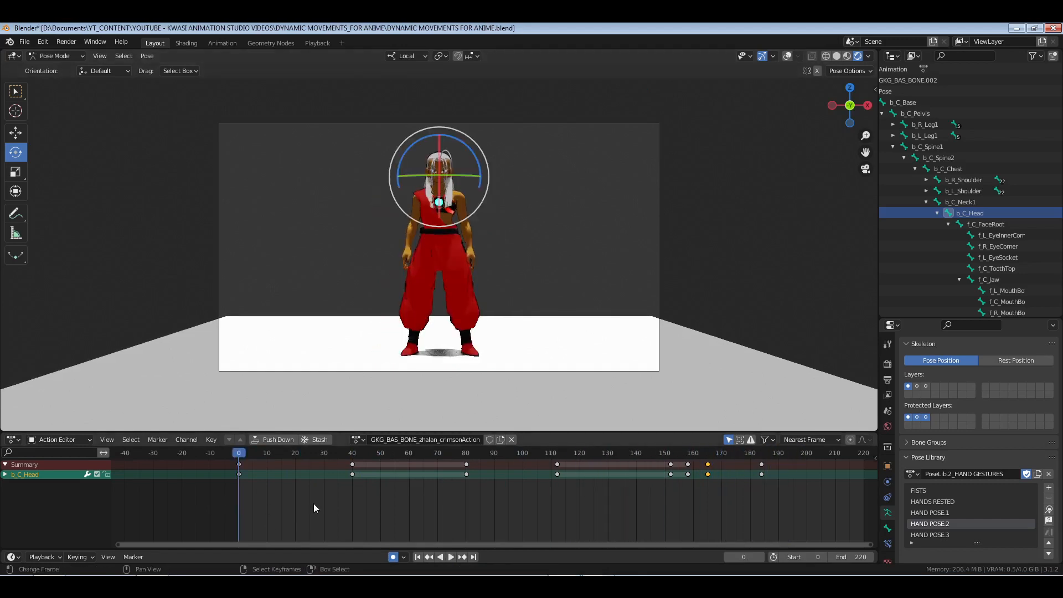
key("space")
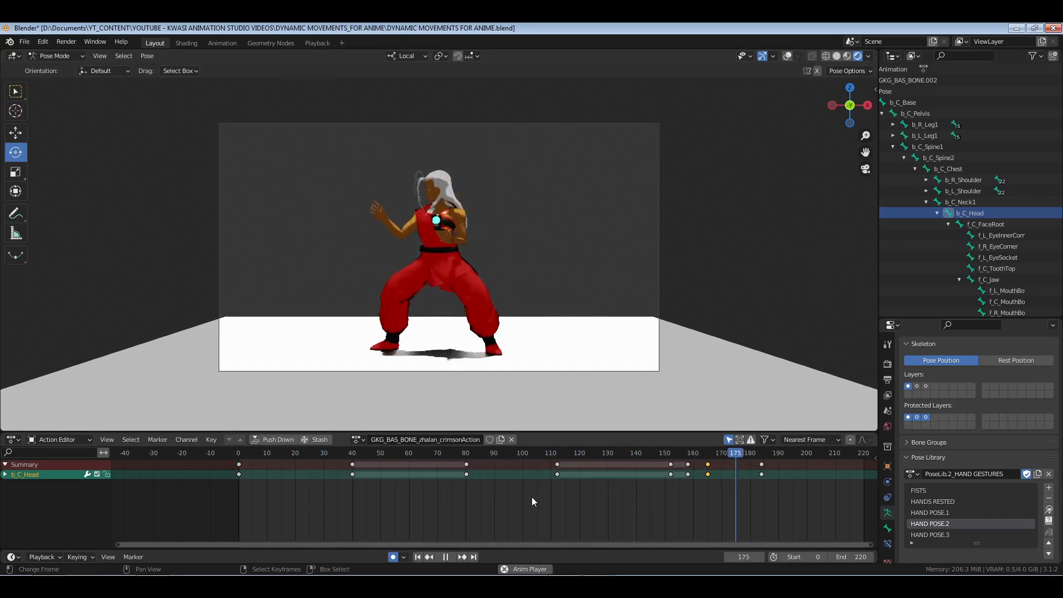
key("space")
Scrub and replay the turn around frames 147 to 182 to examine the arm and head motion.
left_click_drag(611, 491, 690, 476)
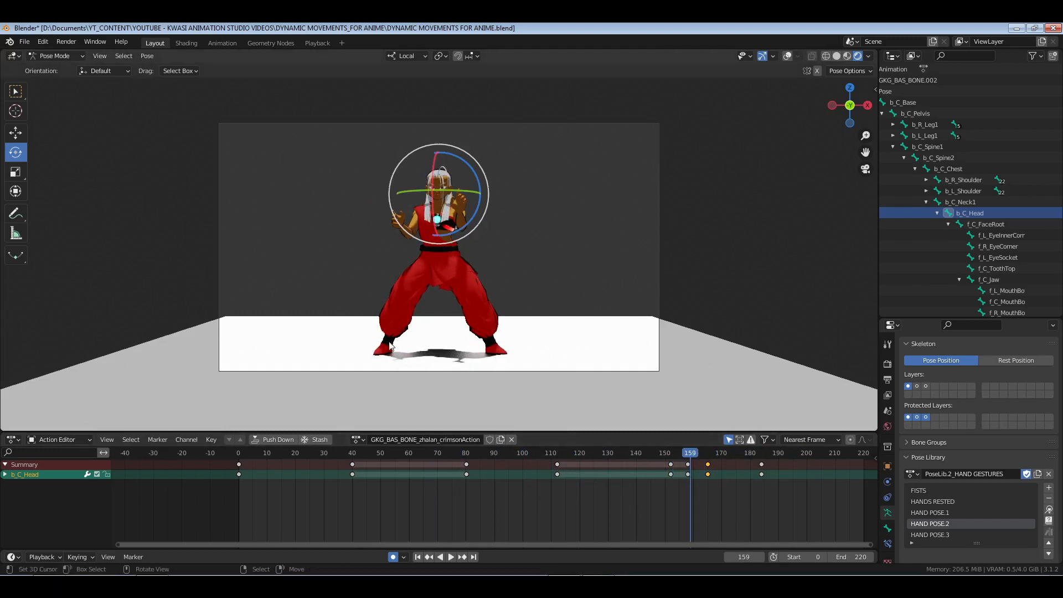
key("space")
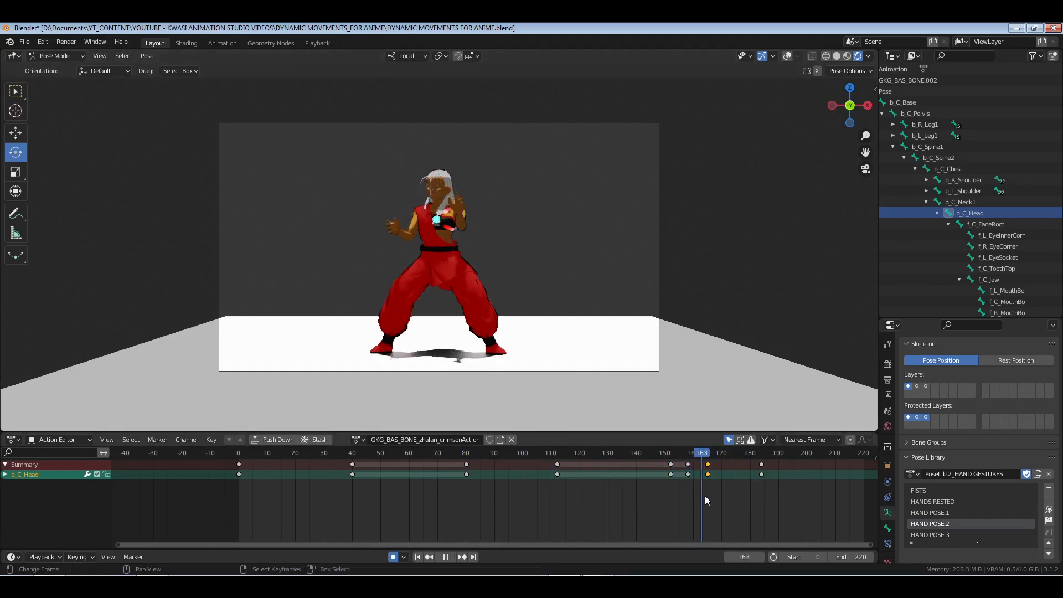
left_click_drag(717, 498, 571, 497)
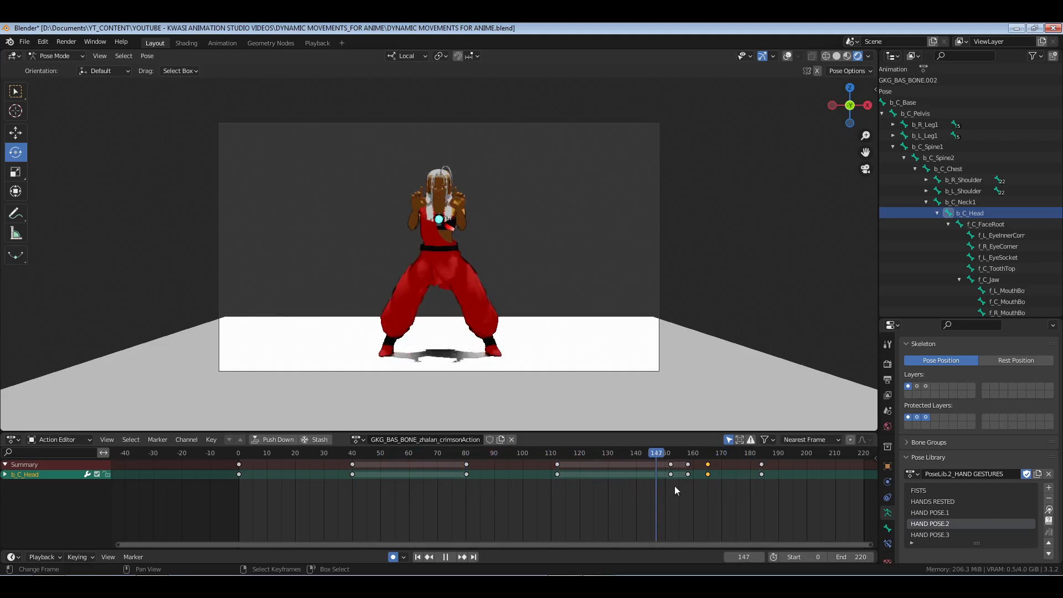
left_click_drag(675, 487, 754, 486)
key("space")
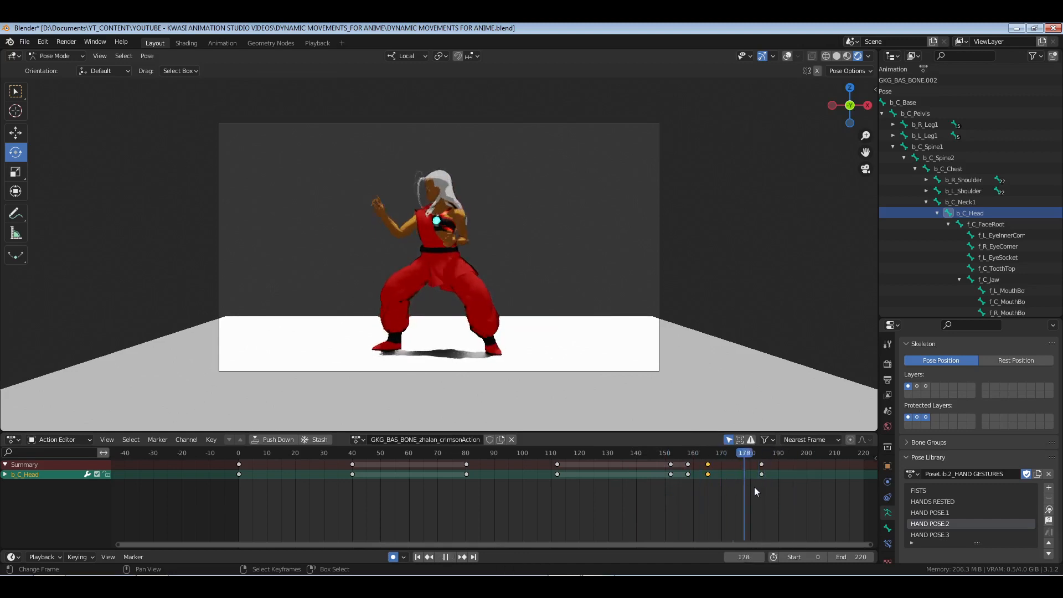
key("space")
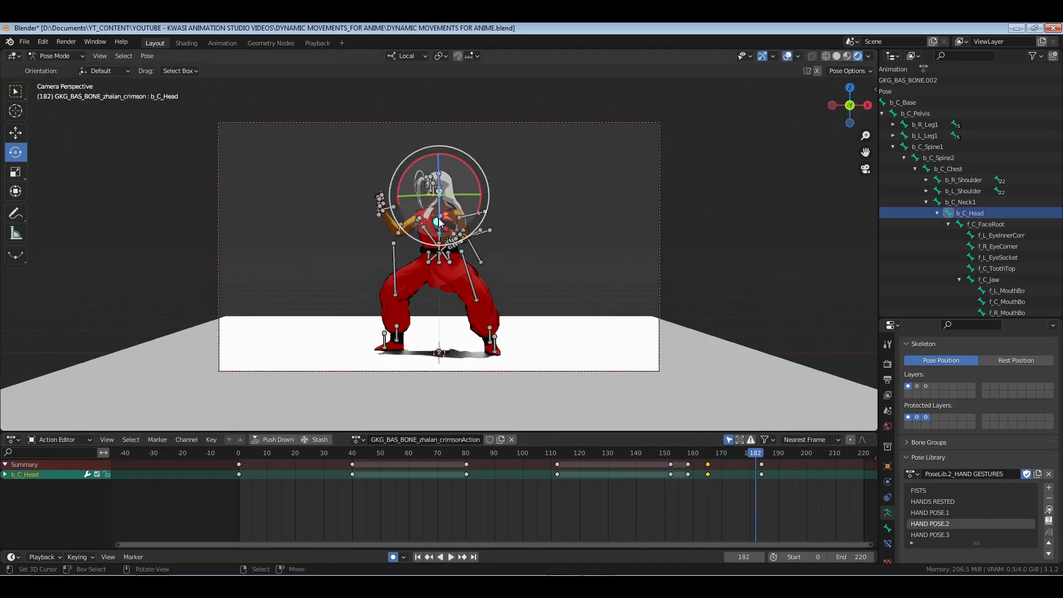
Duplicate the left upper arm bone's key from frame 171 to frame 178 and replay the arm swing.
middle_click_drag(428, 203, 441, 234)
scroll(441, 234, "up", 3)
key("alt+a")
middle_click_drag(395, 157, 405, 200, "shift")
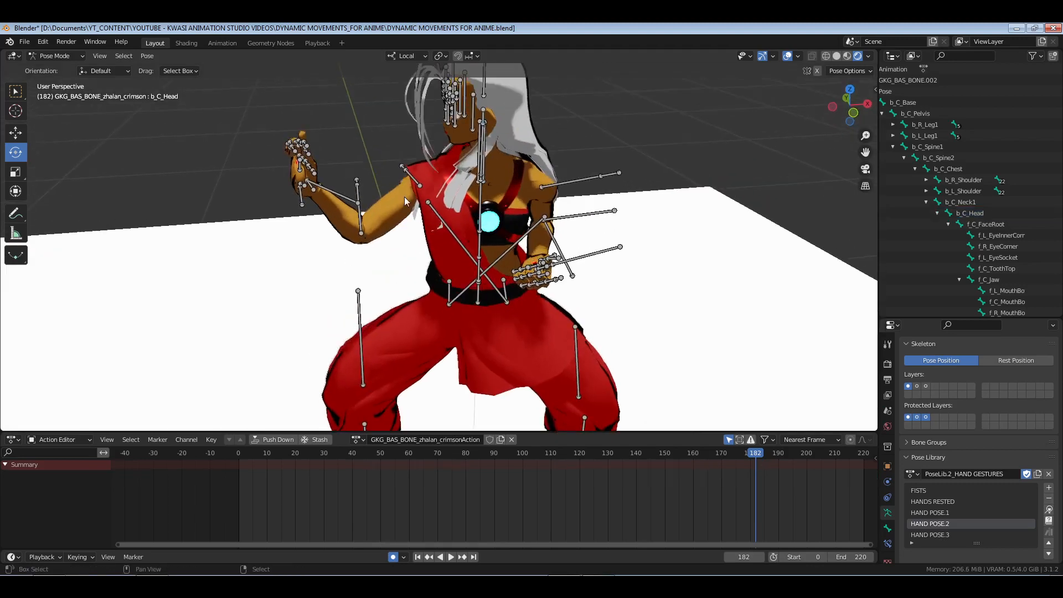
left_click(419, 171)
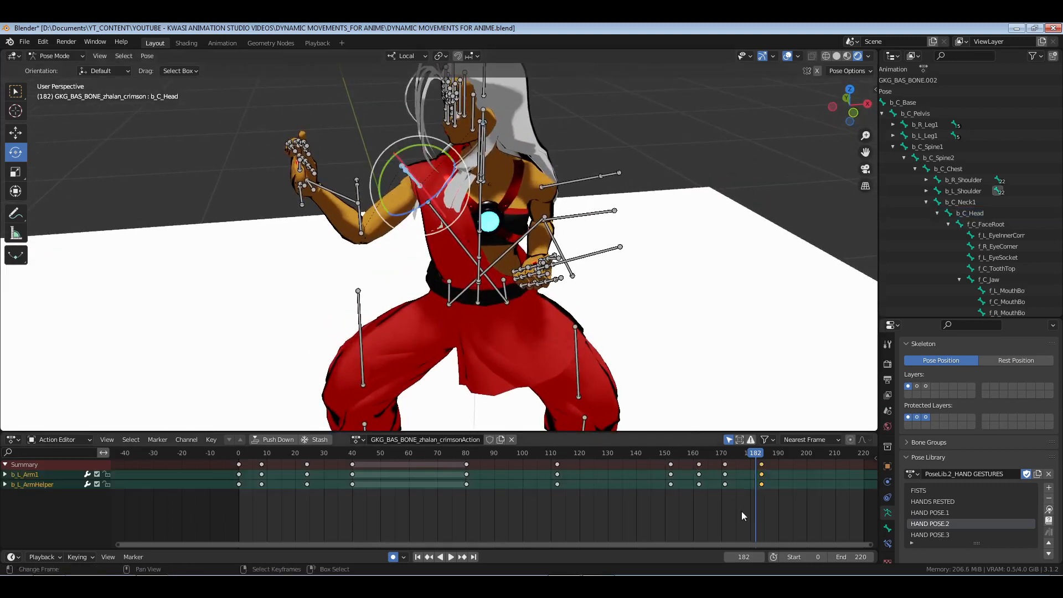
left_click_drag(720, 507, 730, 502)
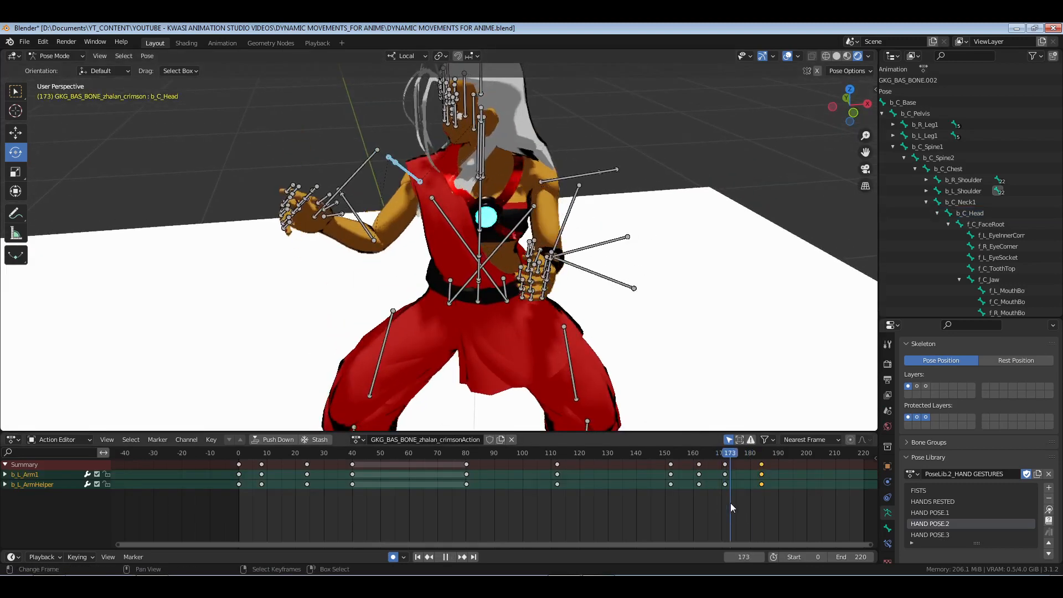
left_click(723, 464)
key("shift+d")
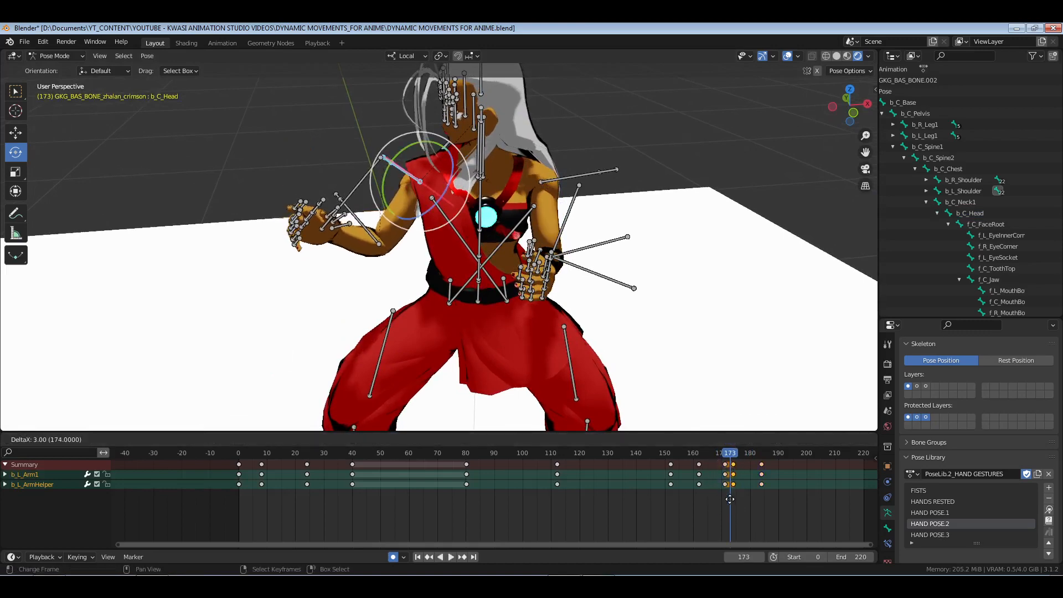
left_click(731, 497)
key("space")
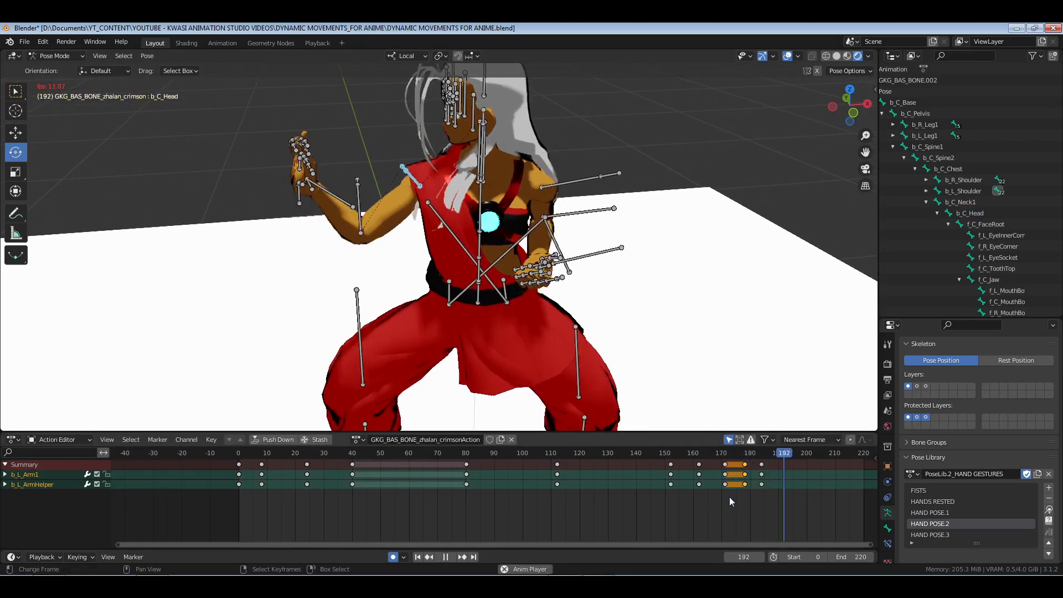
key("space")
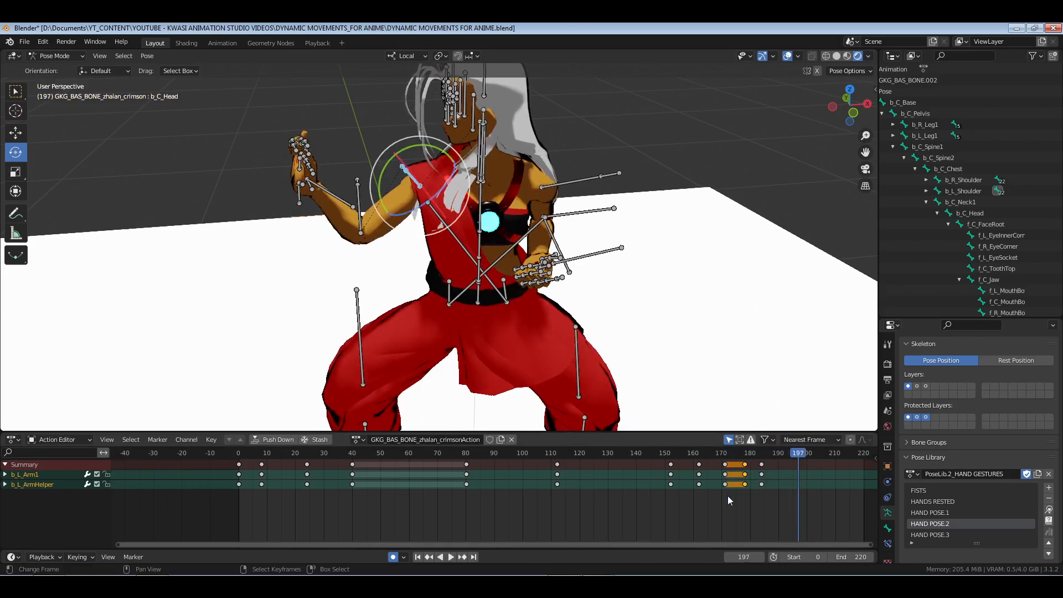
left_click(728, 496)
key("space")
key("space")
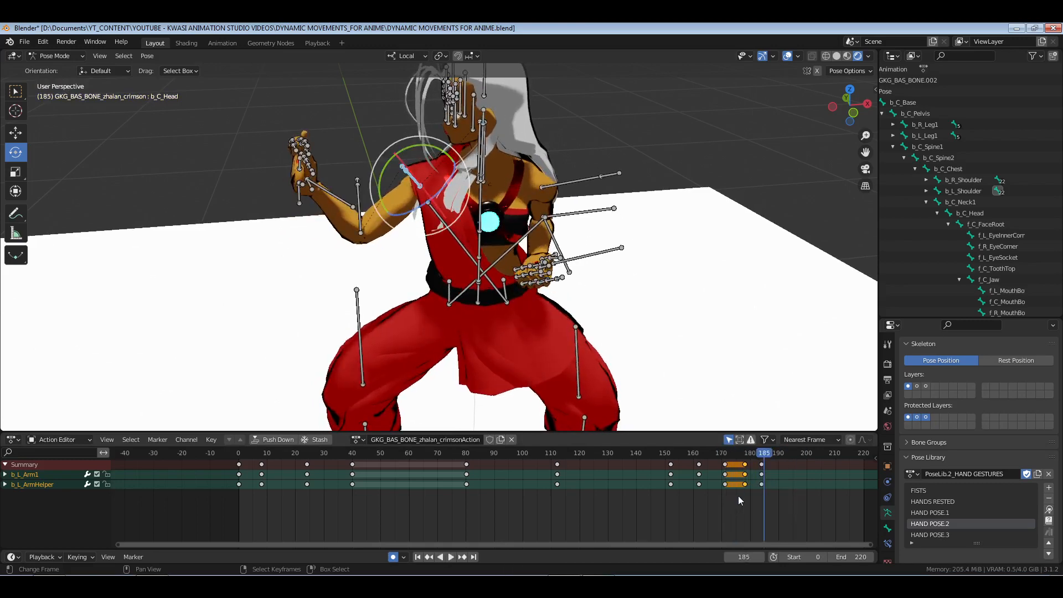
Move the duplicated left upper arm key to frame 175 and replay the motion.
left_click_drag(740, 496, 734, 475)
left_click(693, 498)
key("space")
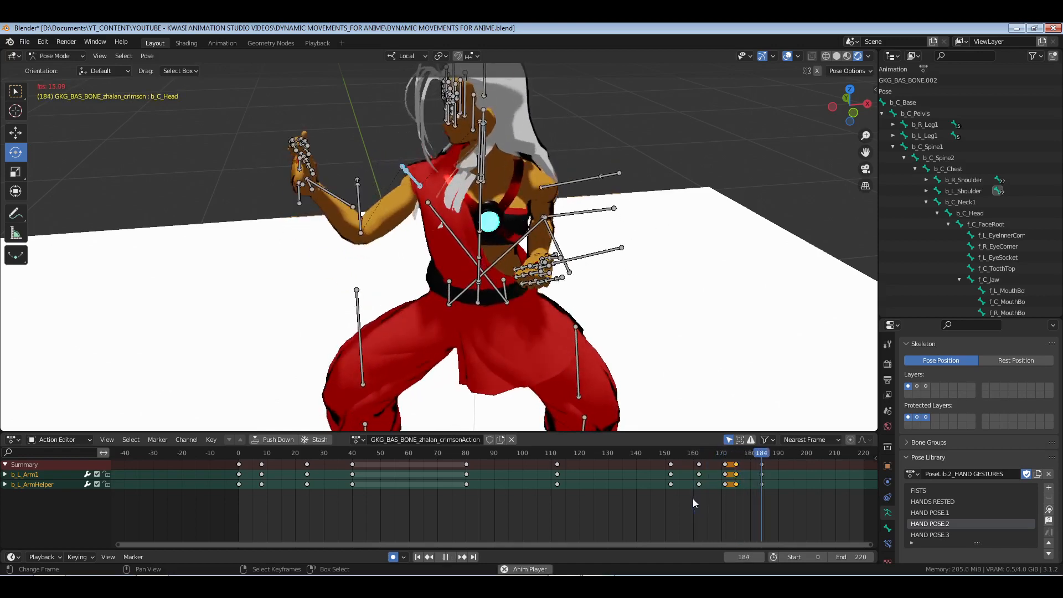
key("space")
left_click(693, 498)
key("space")
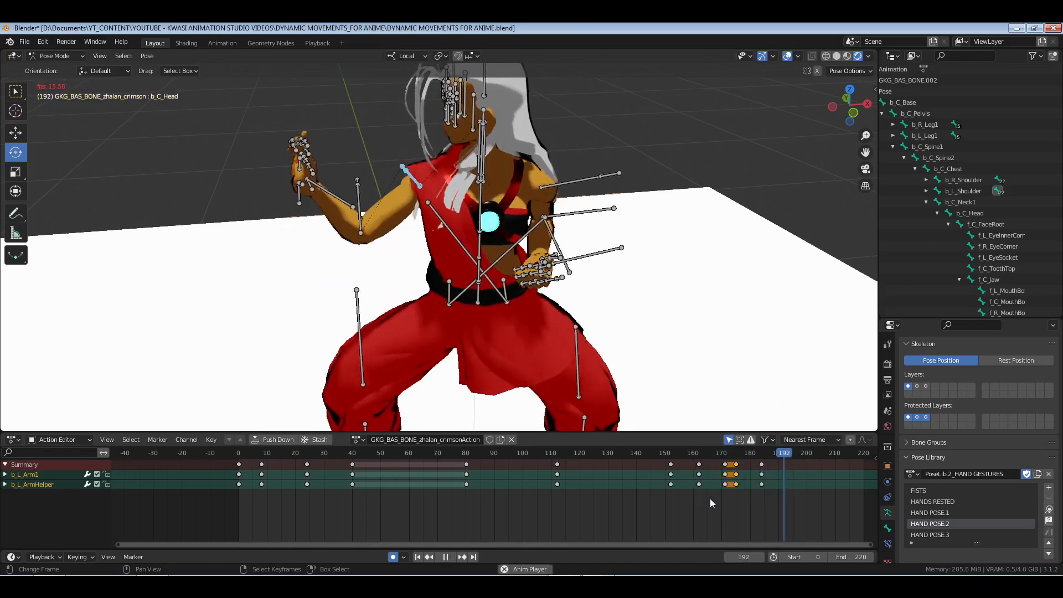
left_click(710, 498)
Insert a Location & Rotation key on the left forearm bone at frame 175, then duplicate it to frame 170 and replay.
left_click_drag(721, 500, 736, 500)
left_click(366, 236)
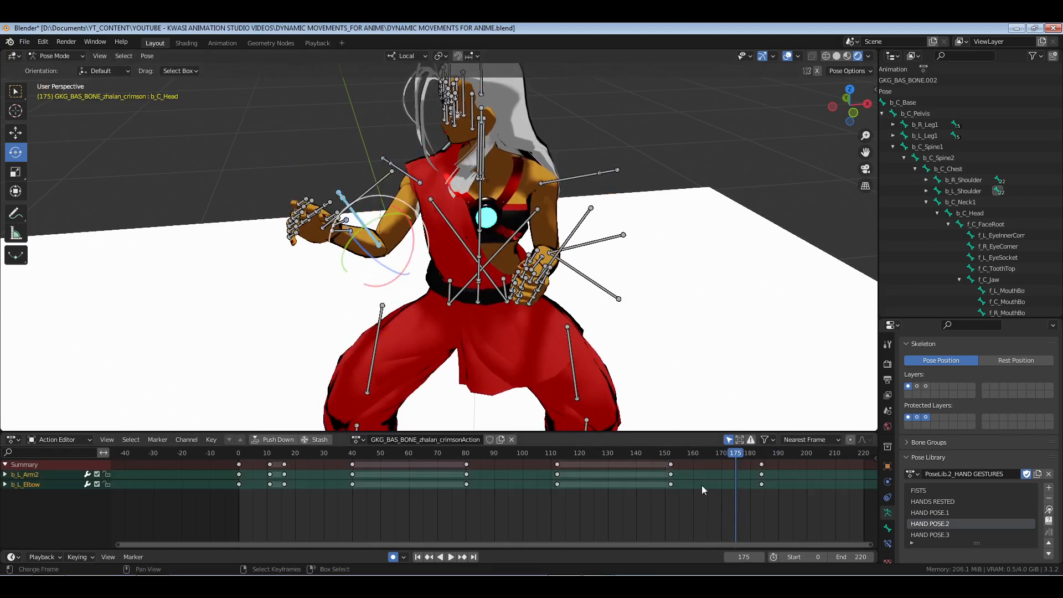
key("i")
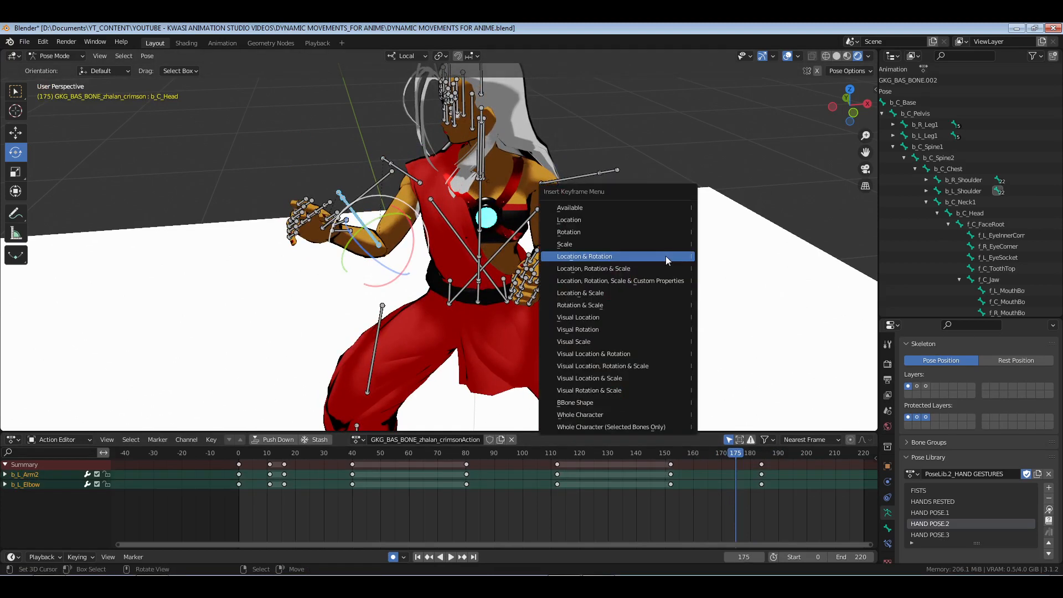
left_click(665, 256)
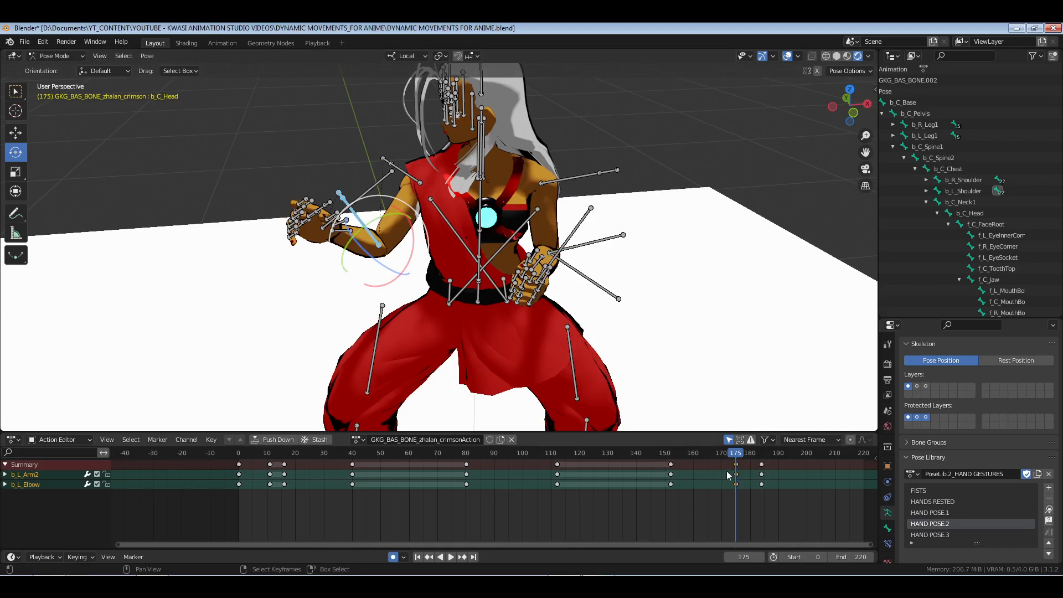
key("g")
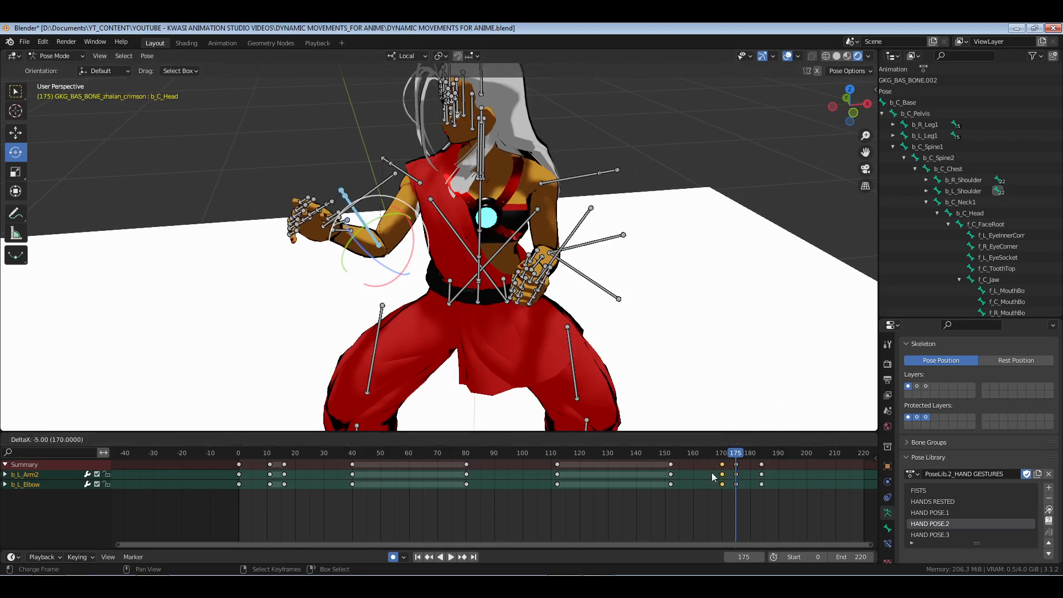
left_click(711, 472)
left_click(639, 490)
key("space")
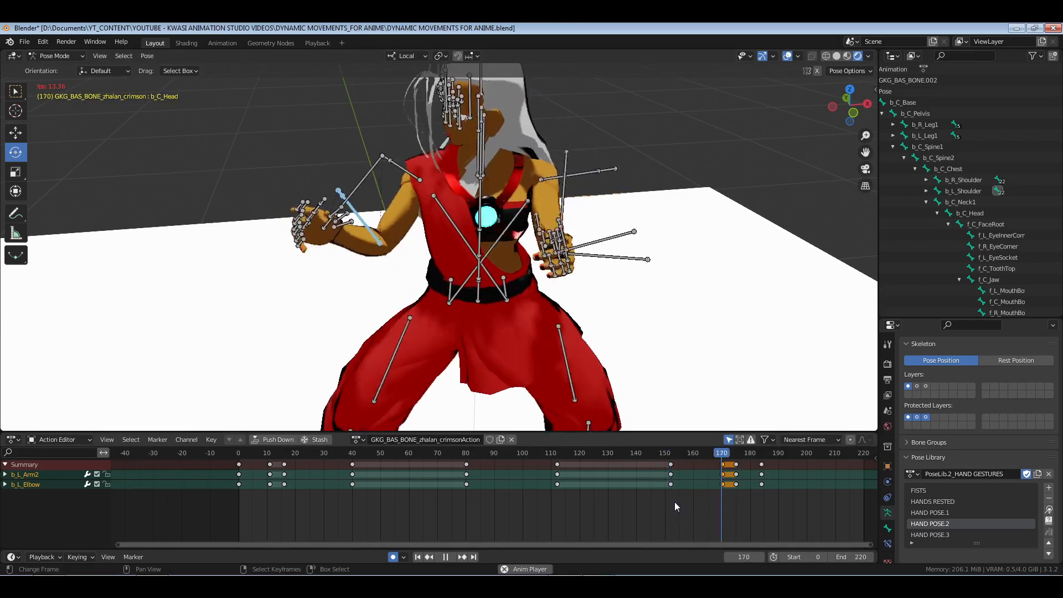
key("space")
Move the left hand bone's held key to frame 175 and replay the motion.
left_click_drag(725, 504, 736, 504)
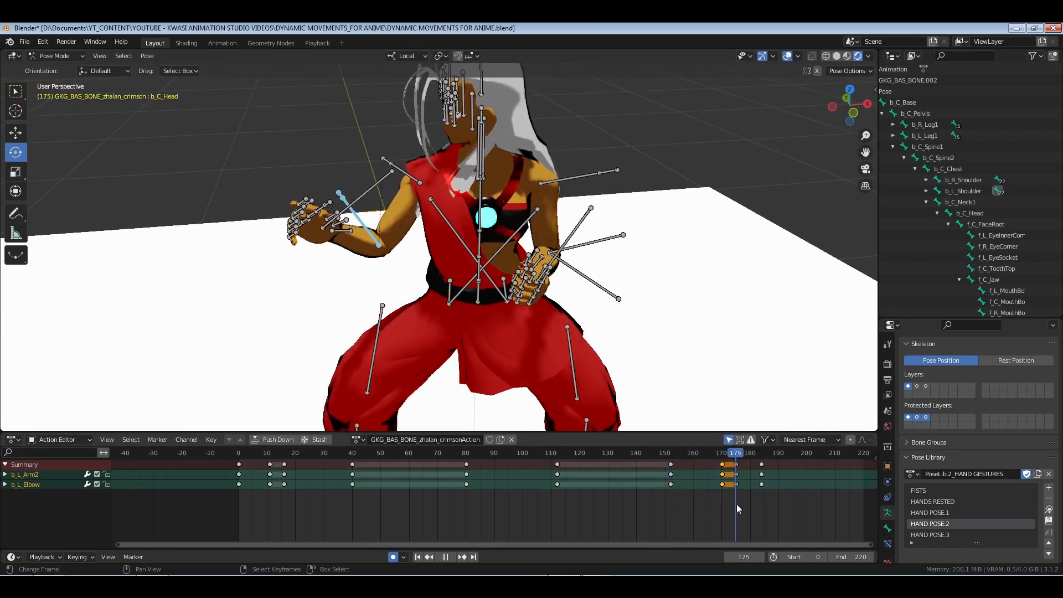
left_click(327, 231)
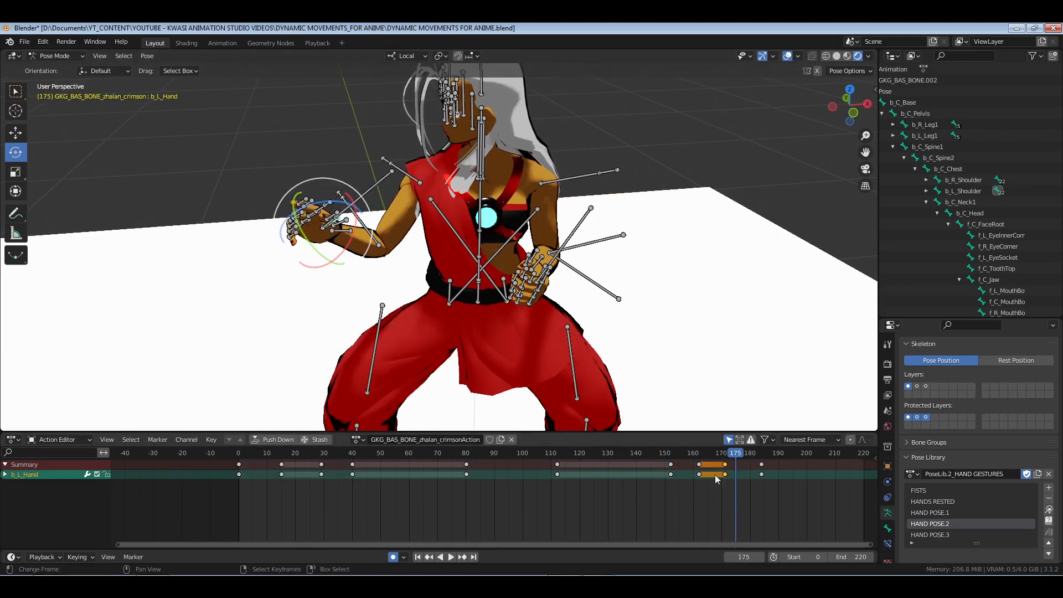
key("shift+s")
left_click(642, 487)
key("space")
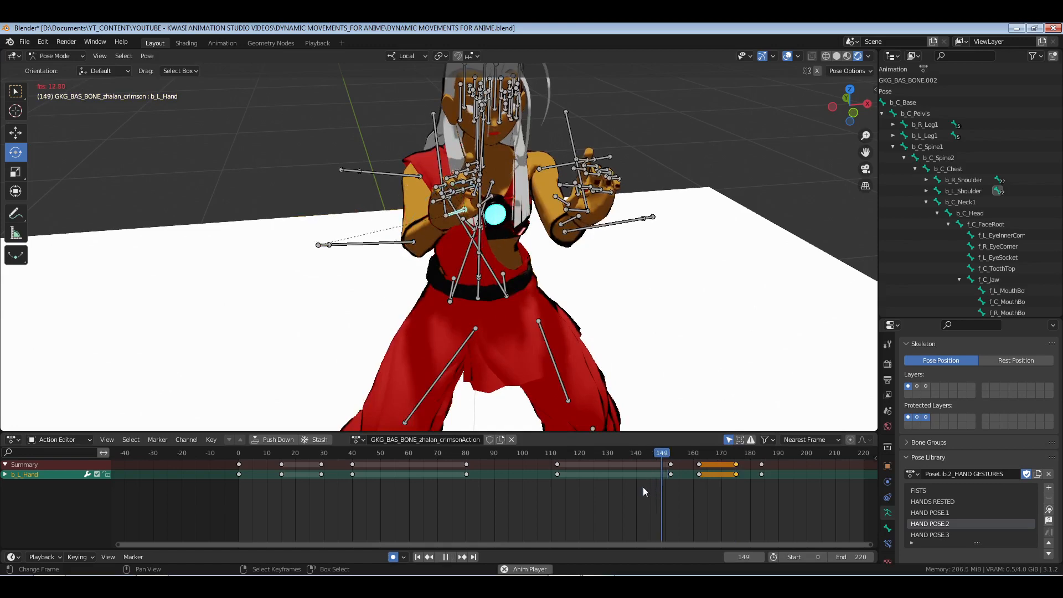
key("space")
Save the file and play the animation from frame 0 in the camera view with all bones deselected and overlays hidden.
left_click_drag(663, 493, 252, 507)
key("shift+Left")
key("alt+a")
key("ctrl+s")
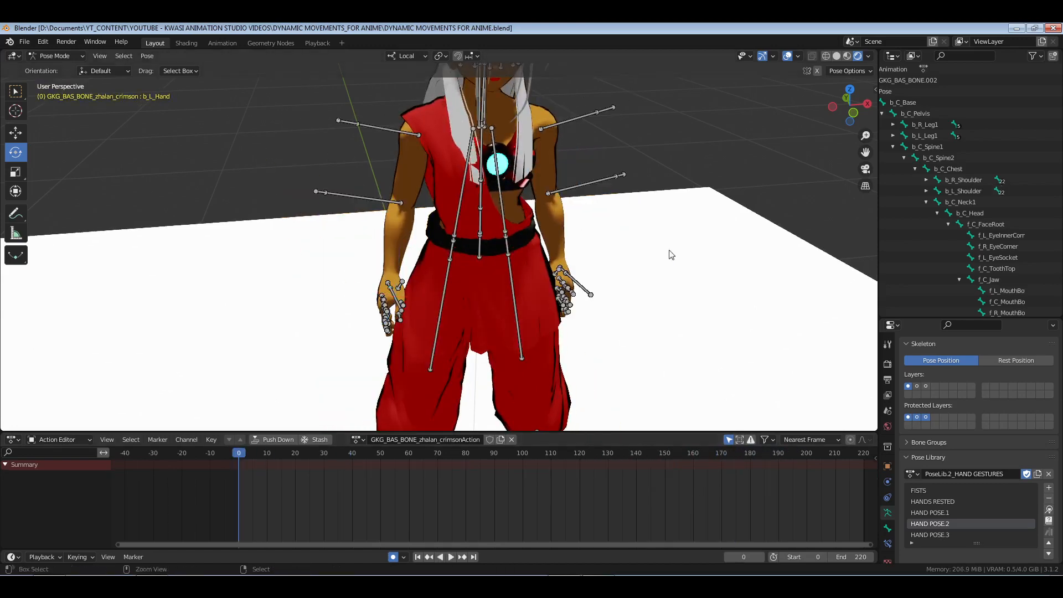
left_click(785, 56)
key("KP_0")
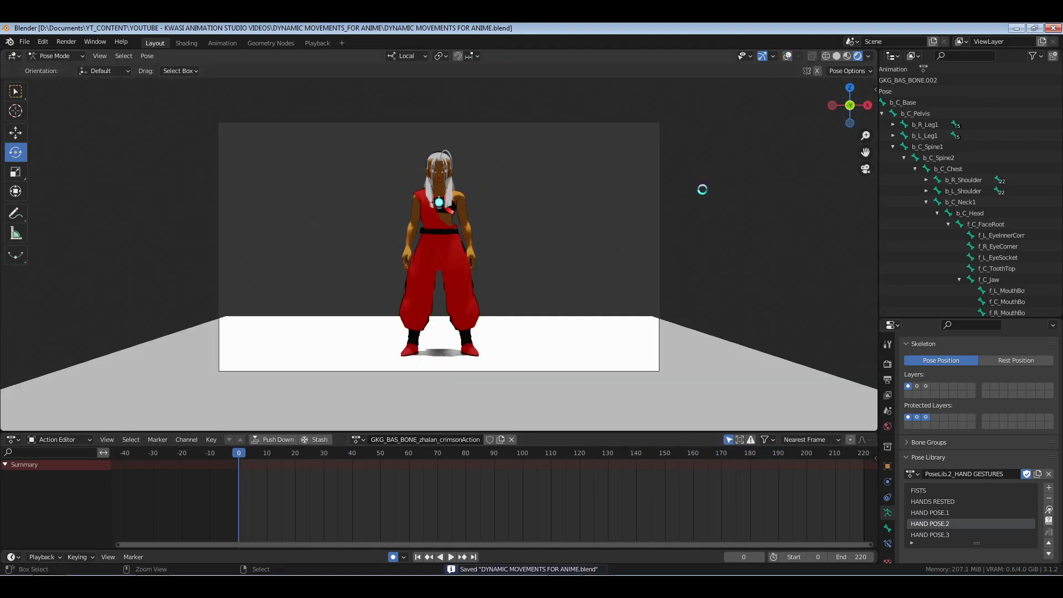
key("space")
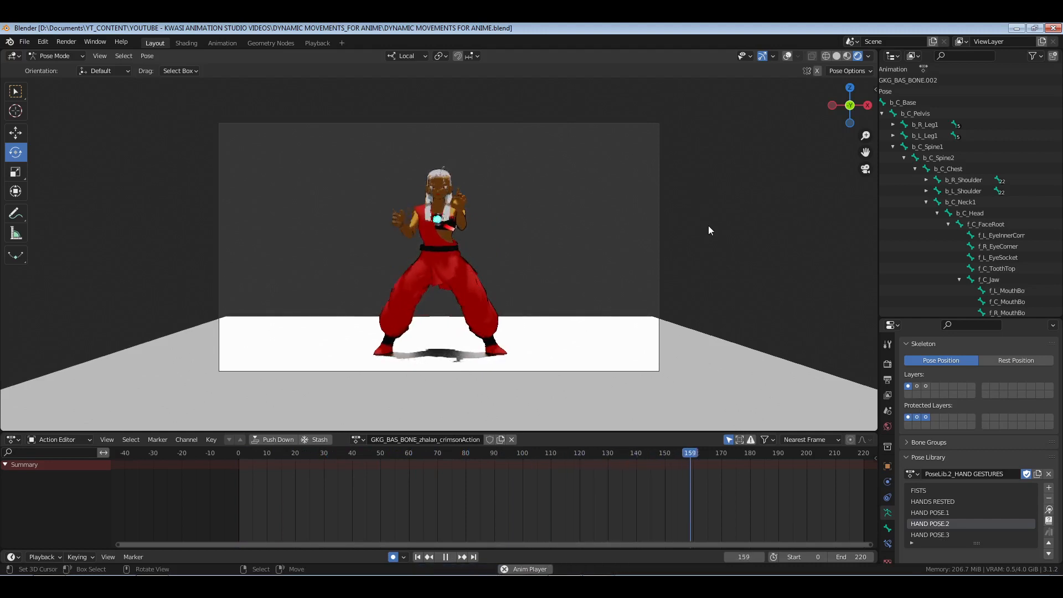
Show the overlays again, delete the left upper arm bone's held key at frame 175, and replay the motion.
key("space")
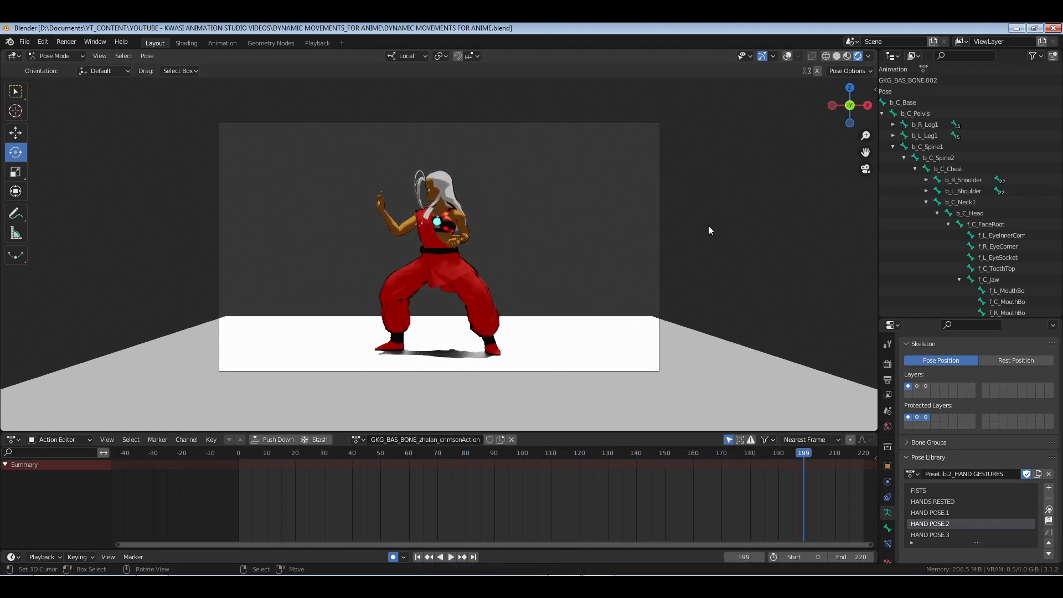
left_click_drag(692, 499, 724, 520)
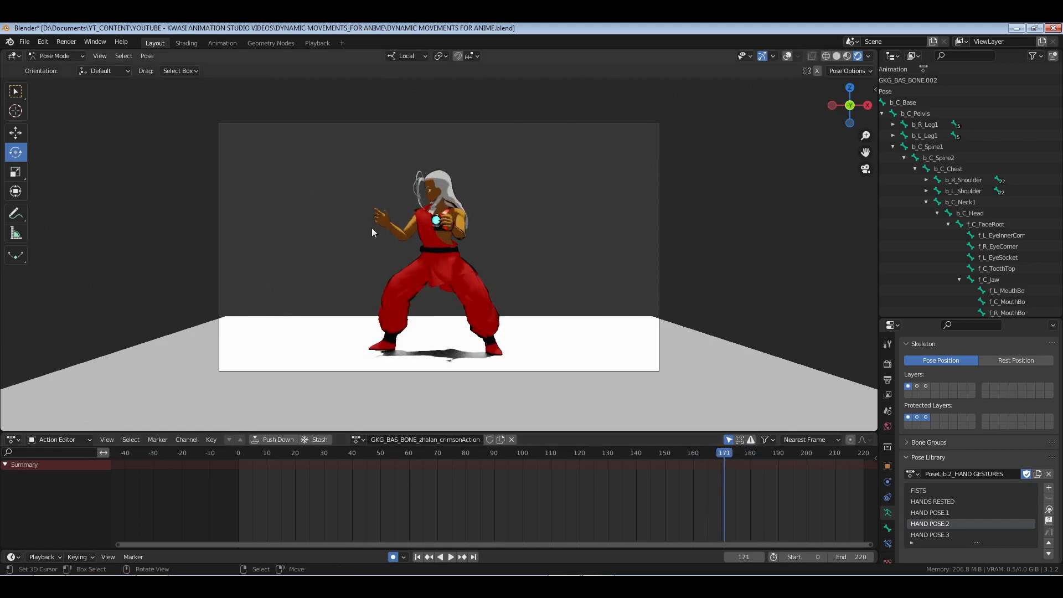
left_click(787, 56)
left_click(416, 216)
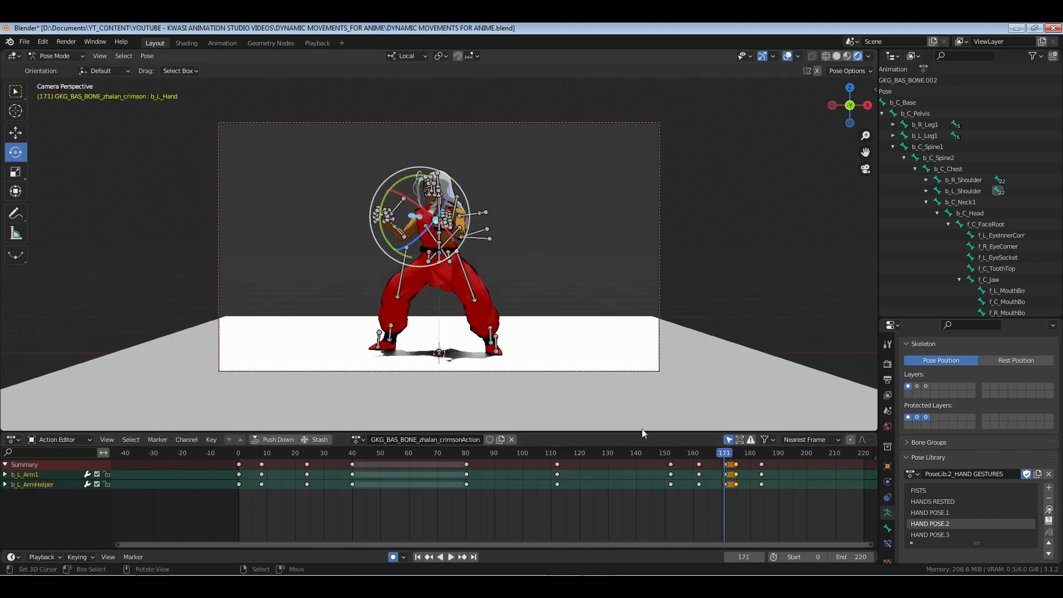
left_click_drag(717, 464, 727, 489)
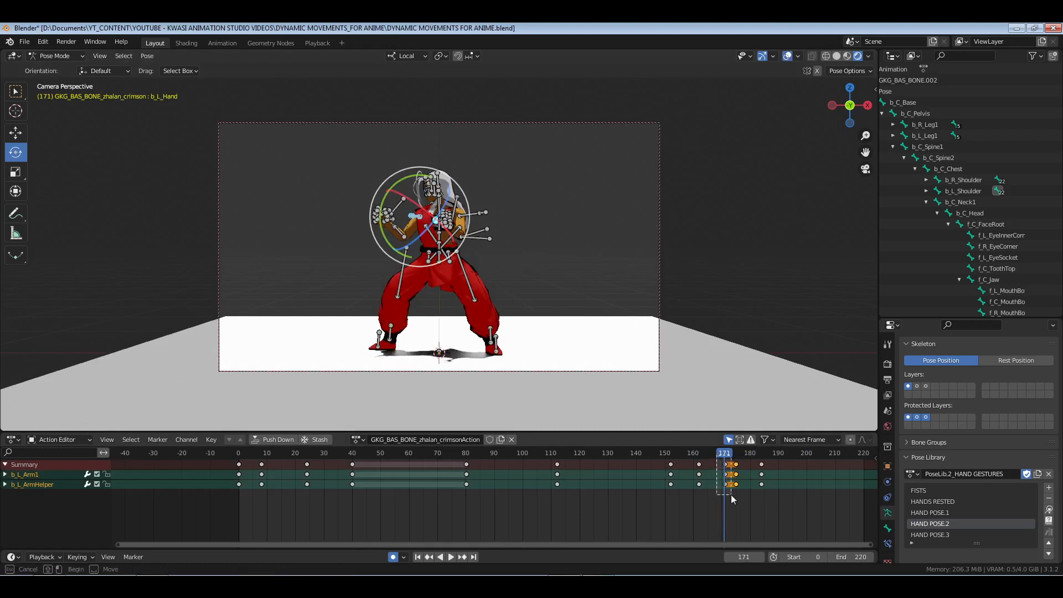
right_click_drag(731, 495, 730, 495)
right_click_drag(731, 456, 739, 495)
key("x")
left_click(738, 496)
left_click(668, 493)
key("space")
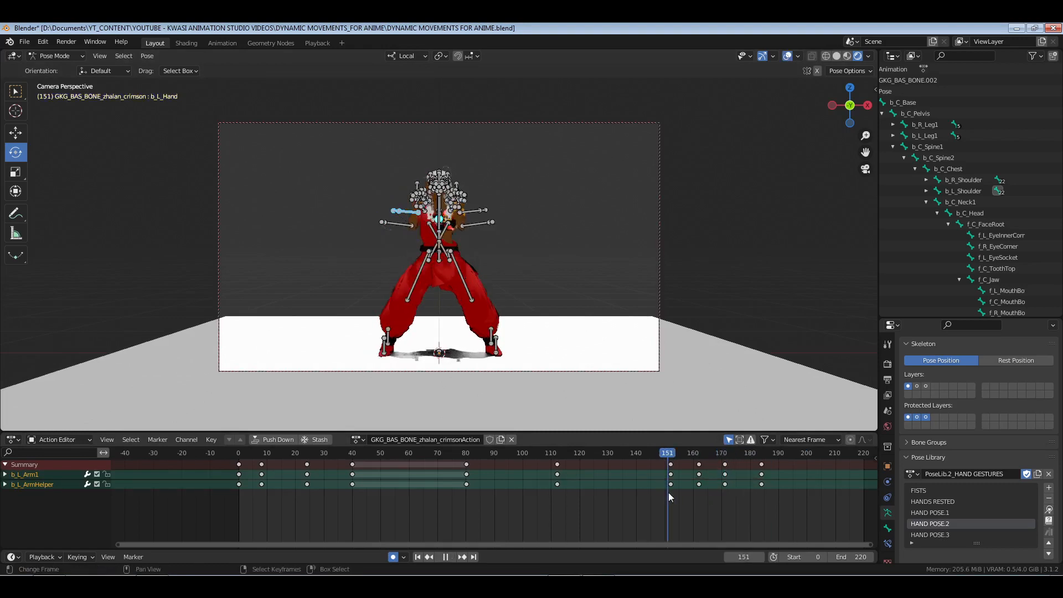
key("space")
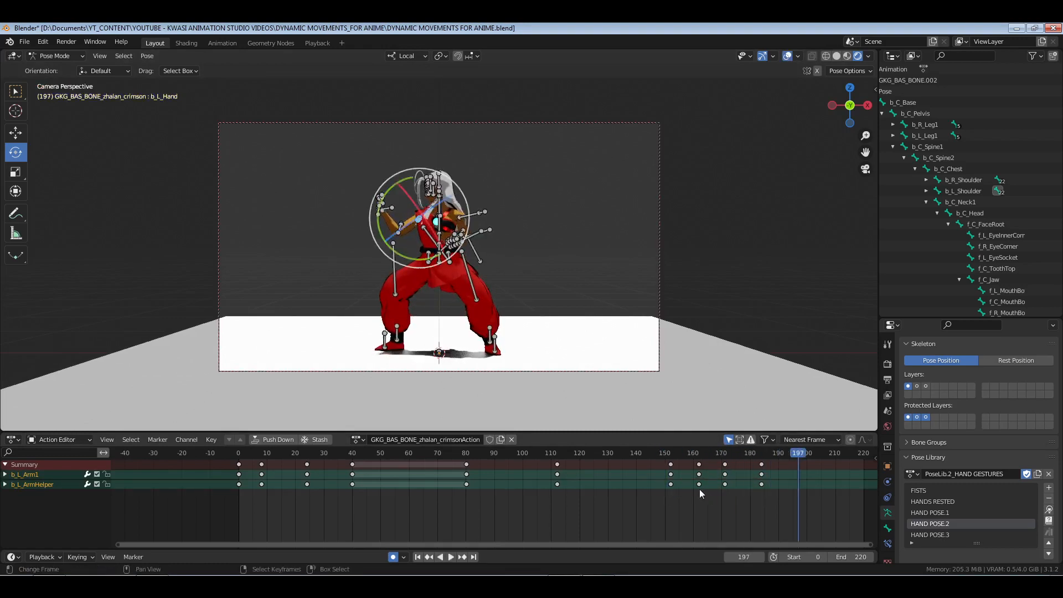
Move the left upper arm bone's key from frame 171 to frame 175 and replay the motion from around frame 162.
mouse_move(700, 491)
left_mouse_down()
mouse_move(780, 491)
mouse_move(680, 506)
mouse_move(703, 503)
left_mouse_up()
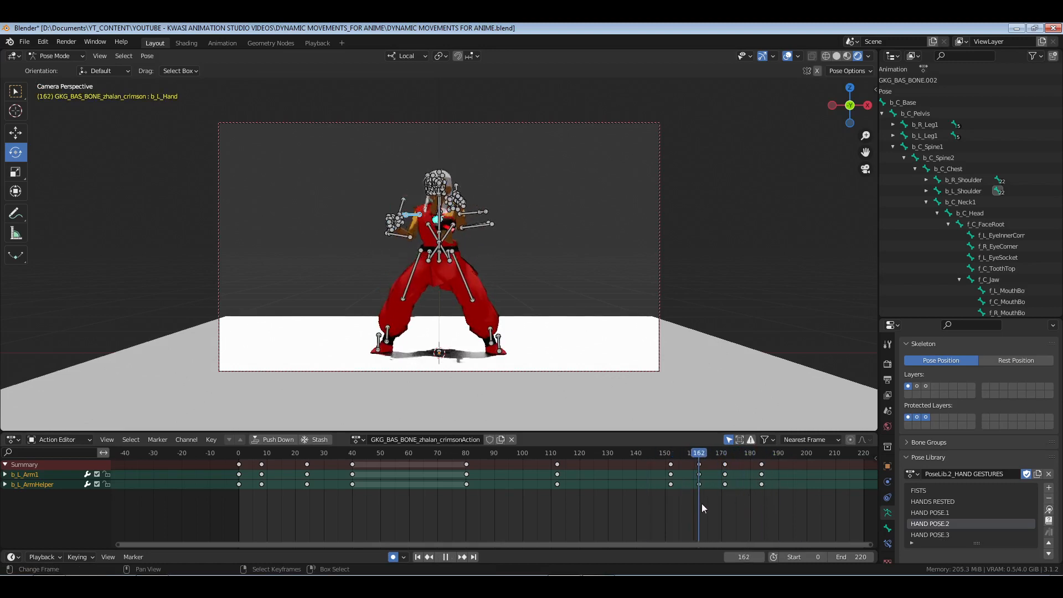
left_click(725, 464)
key("g")
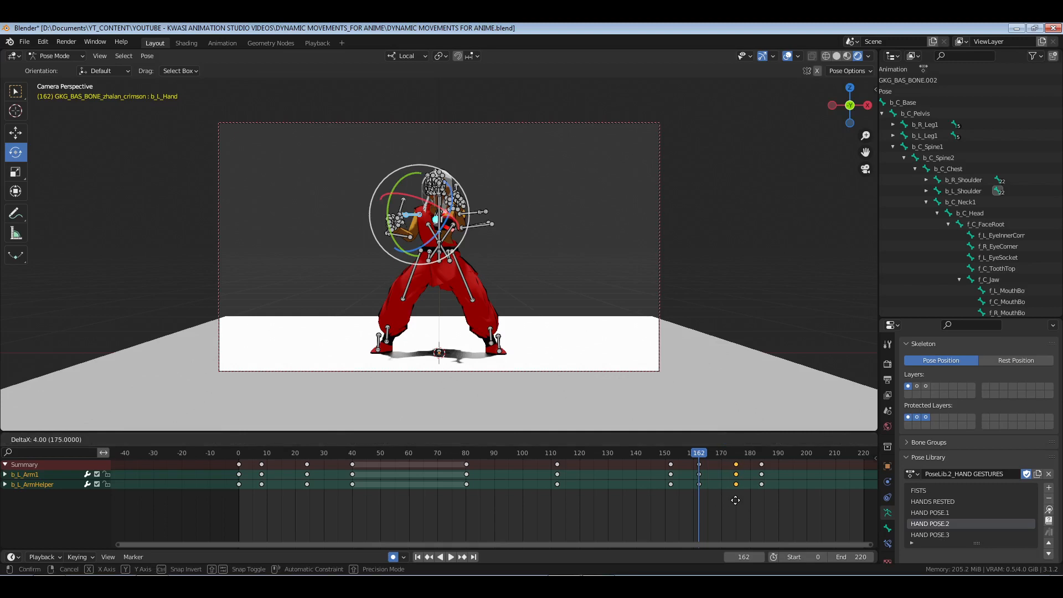
left_click(741, 500)
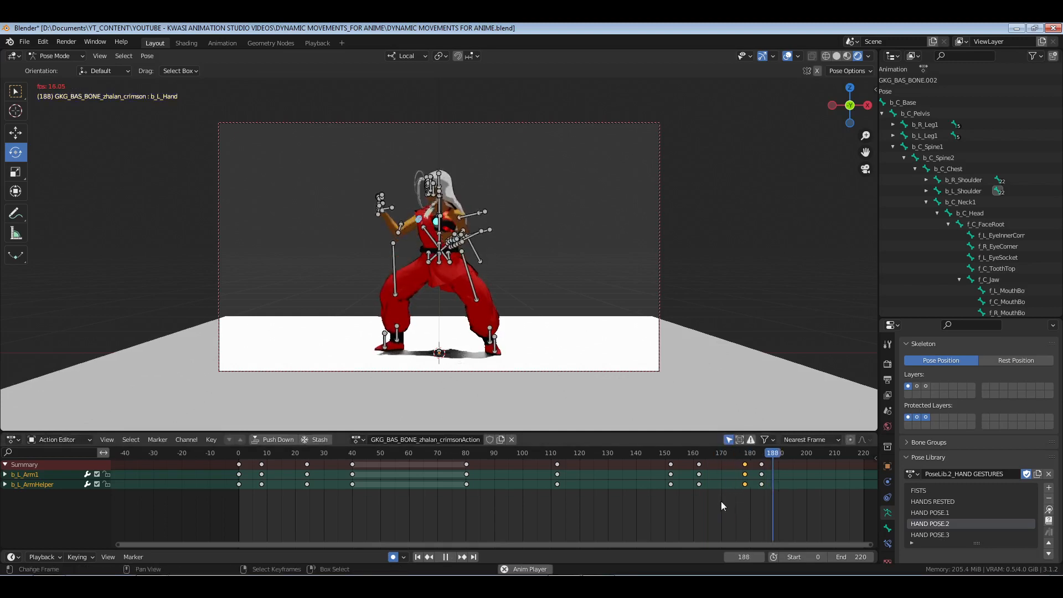
key("g")
left_click(726, 494)
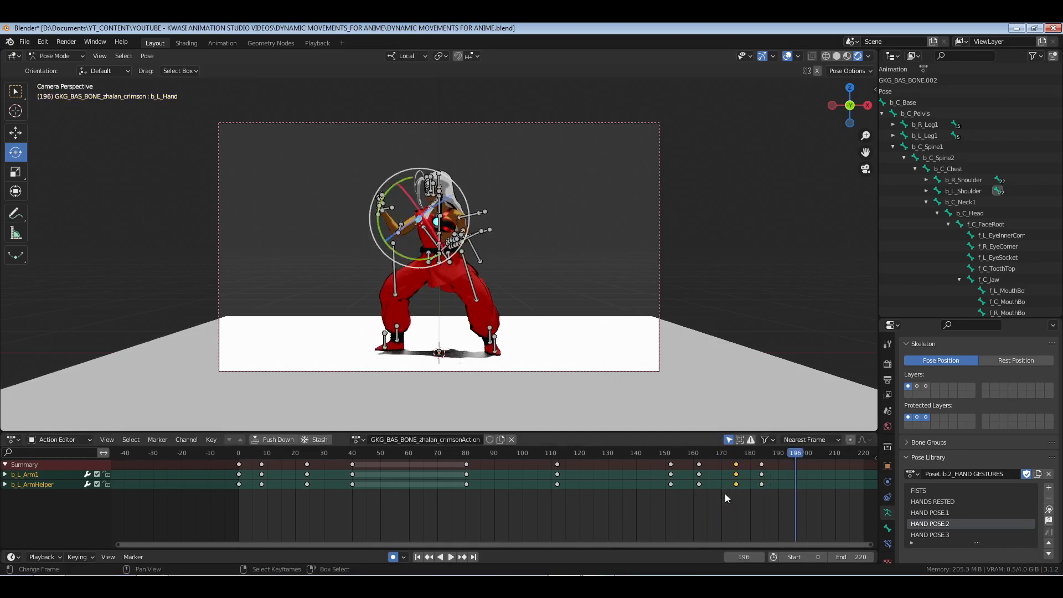
left_click(696, 497)
key("space")
Return to frame 0, deselect all bones, hide the overlays, save the file and play the whole animation.
left_click_drag(713, 496, 182, 525)
left_click(679, 157)
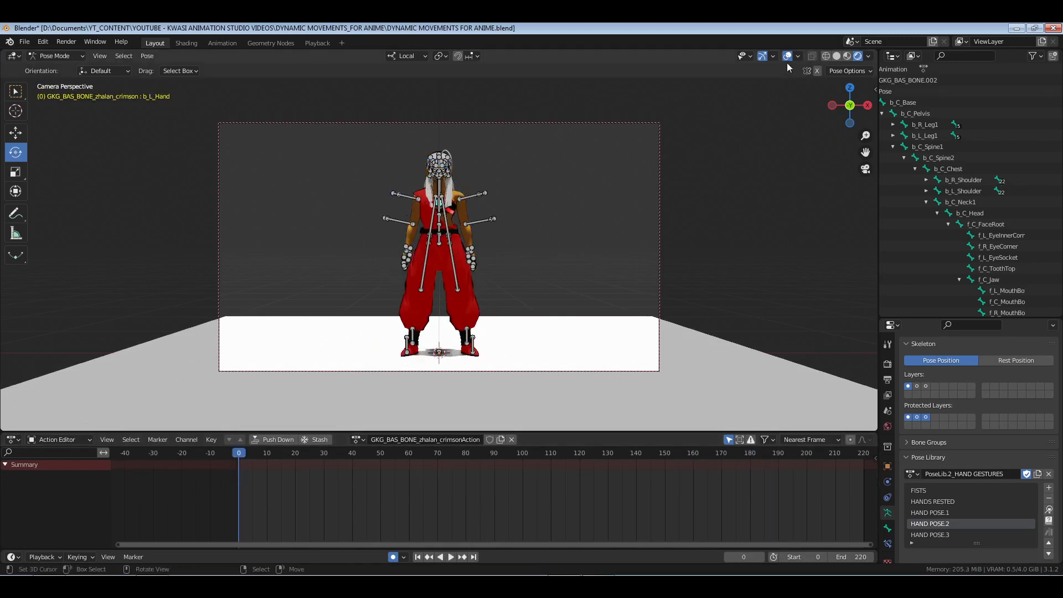
left_click(787, 56)
key("ctrl+s")
key("space")
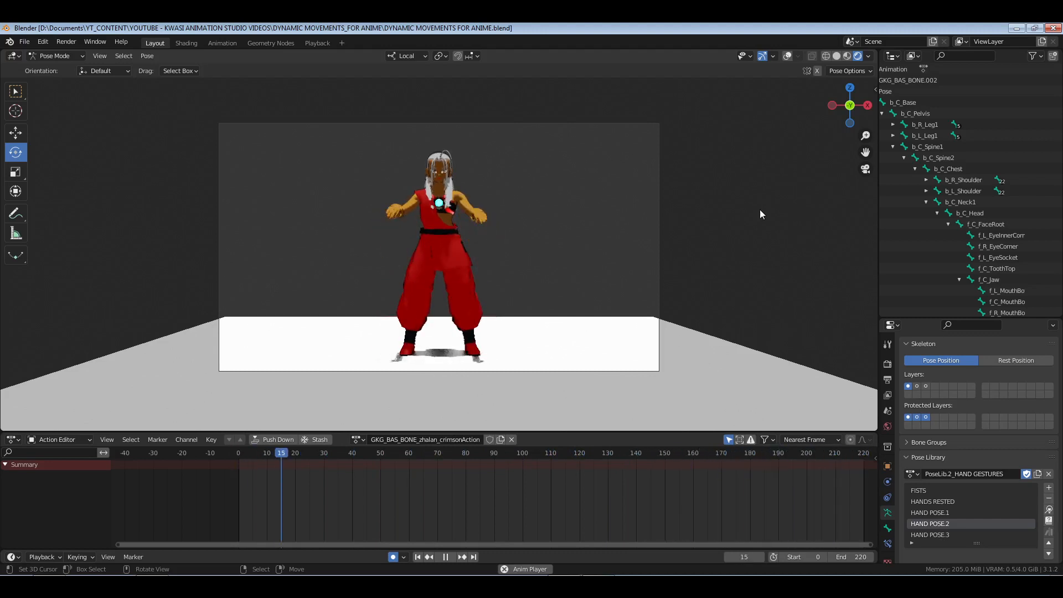
key("space")
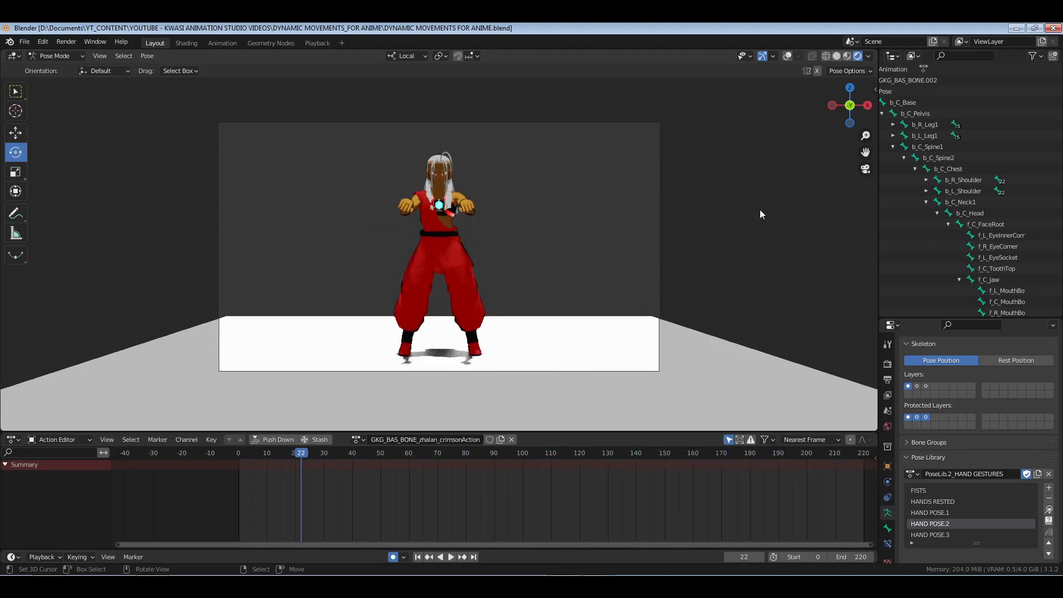
Change the Action Editor area to the Graph Editor and frame the animation curves of all bones.
left_click(19, 441)
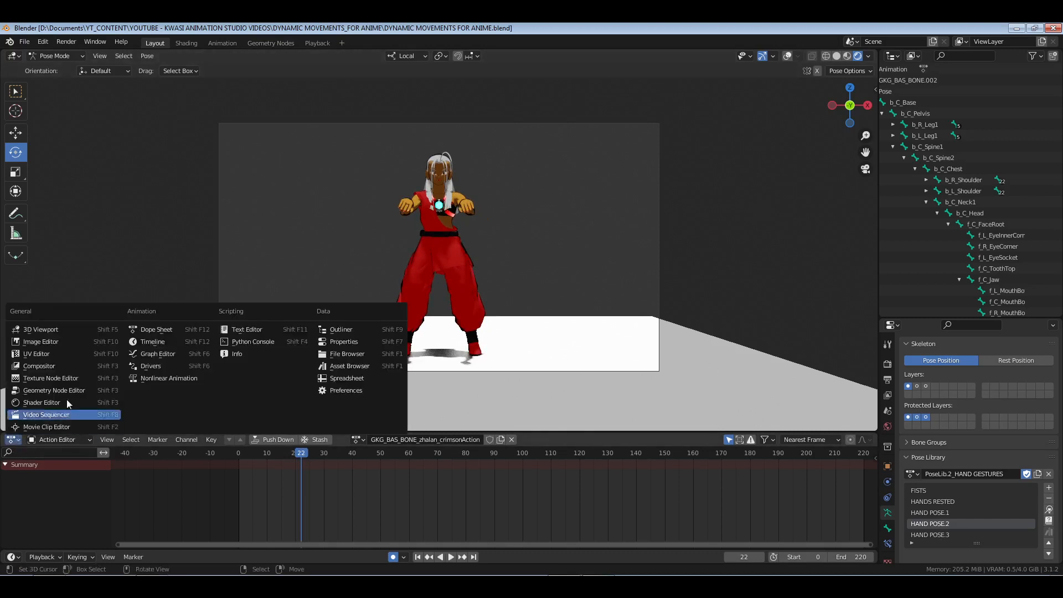
left_click(151, 354)
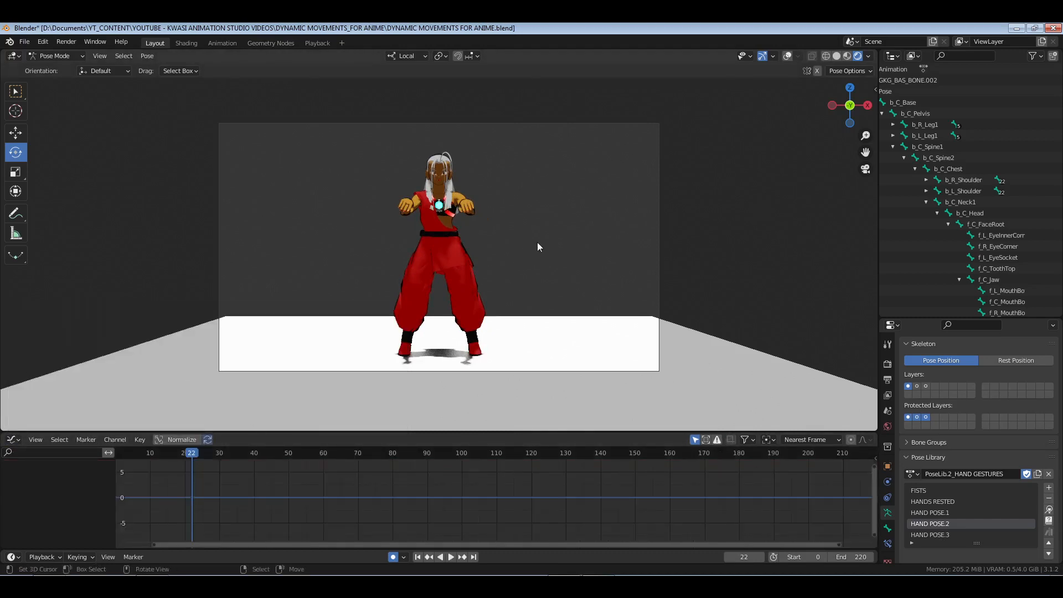
key("a")
key("alt+a")
key("a")
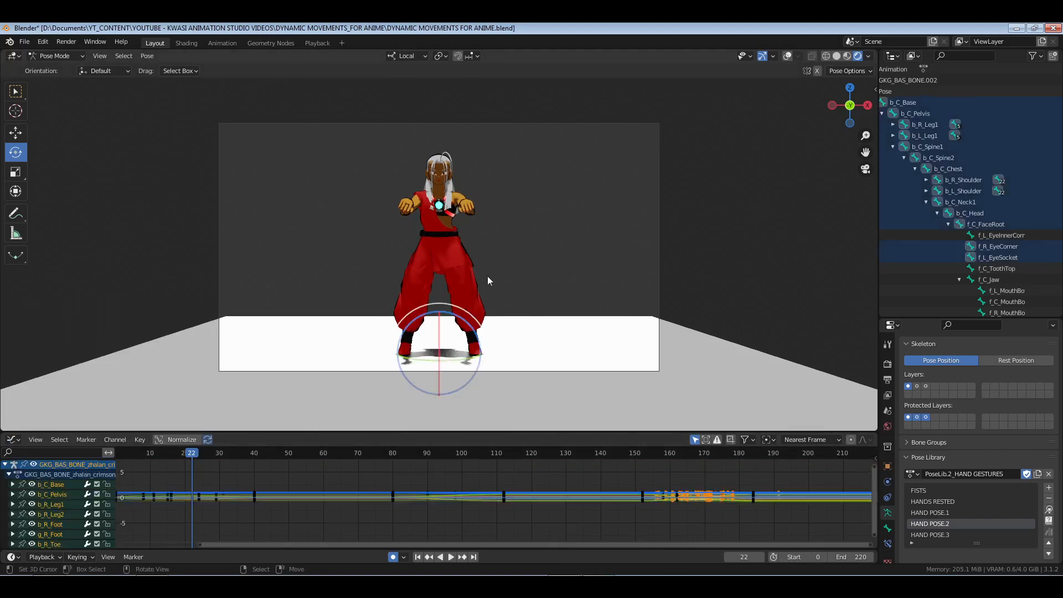
key("Home")
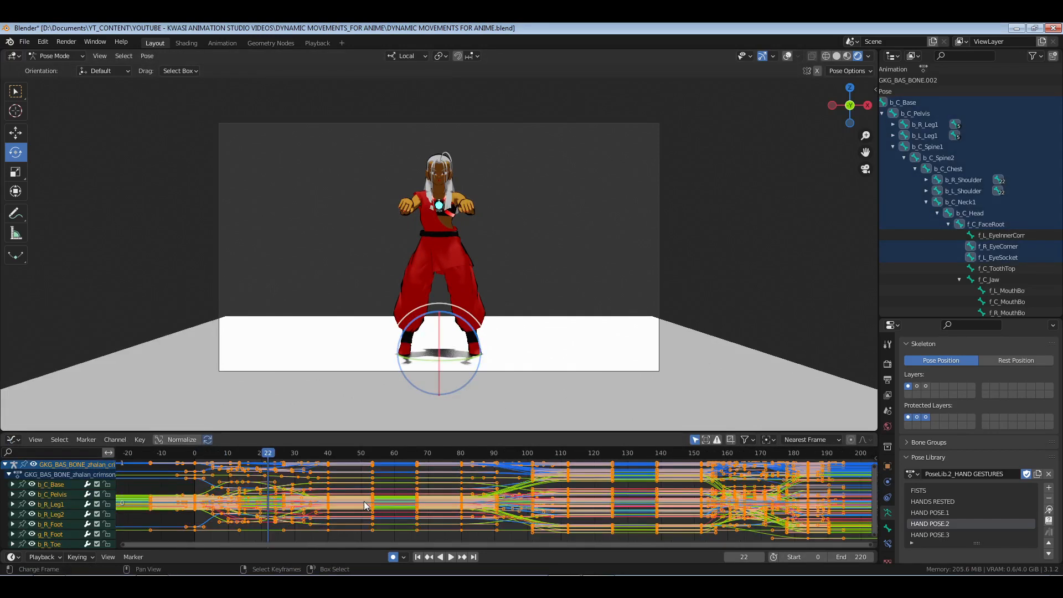
Isolate the b_C_Neck1 bone's curves and examine its X, Y and Z Quaternion Rotation channels while playing the animation.
key("alt+a")
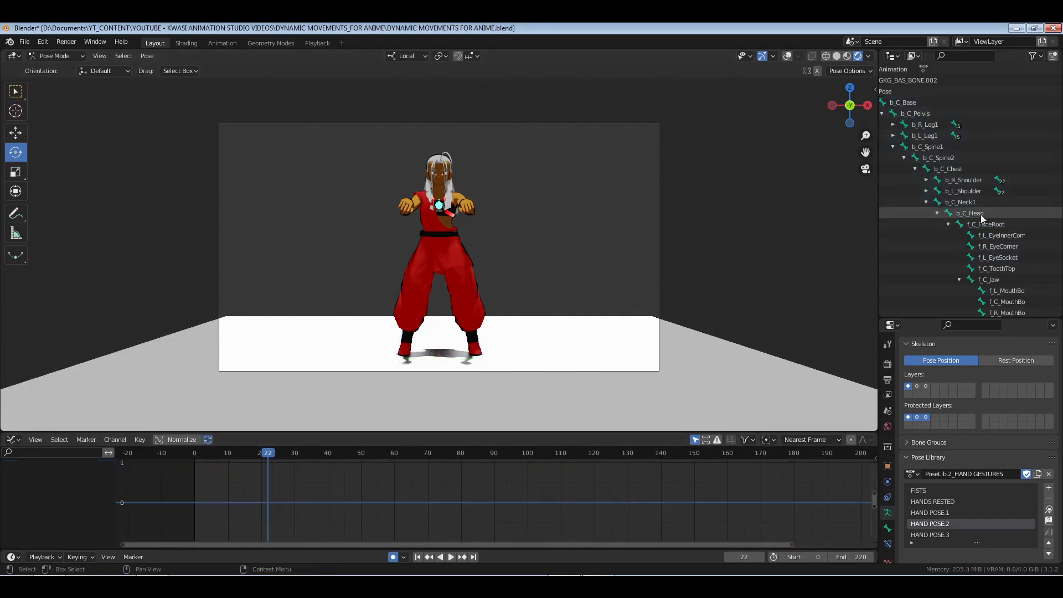
left_click(970, 202)
key("Home")
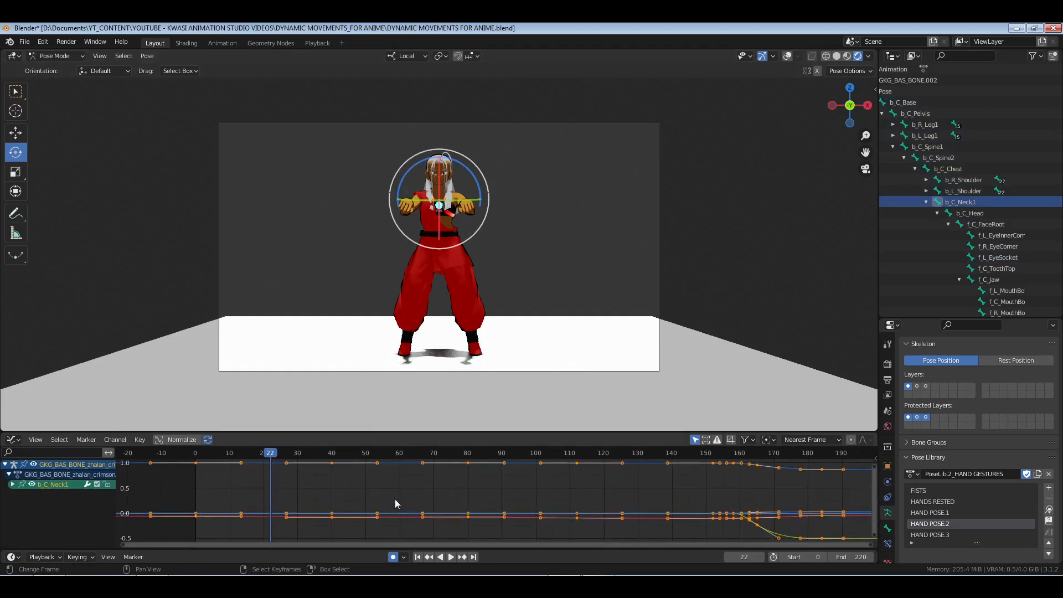
left_click(14, 485)
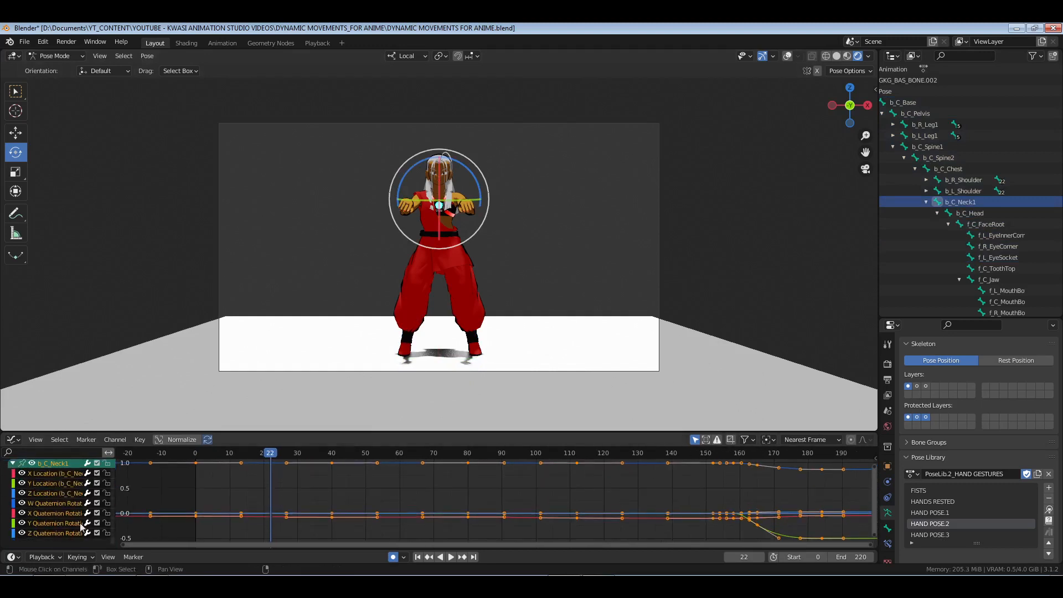
left_click(58, 531)
left_click(58, 522)
left_click(59, 514)
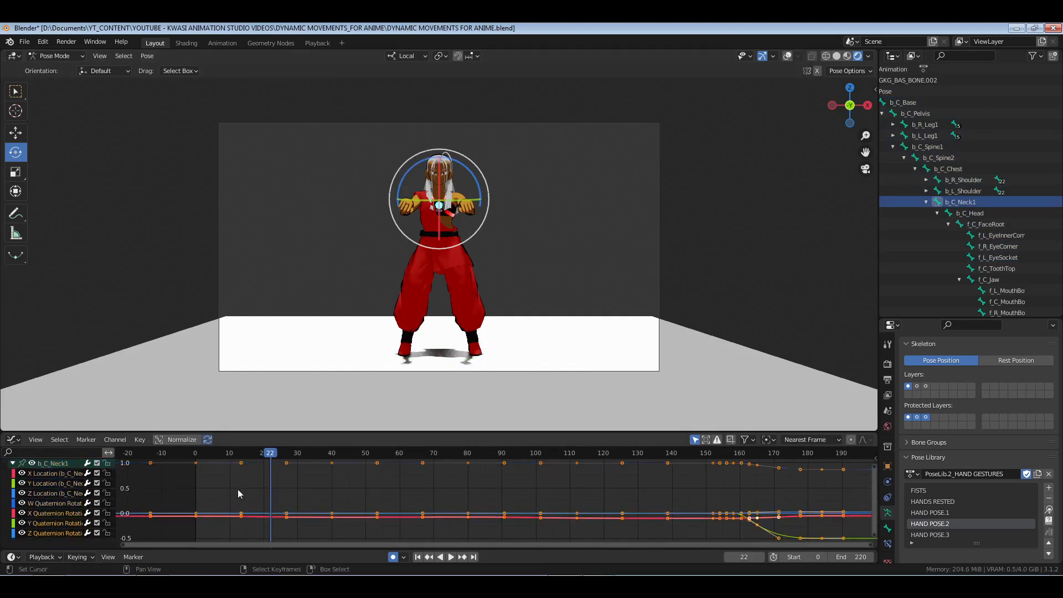
key("space")
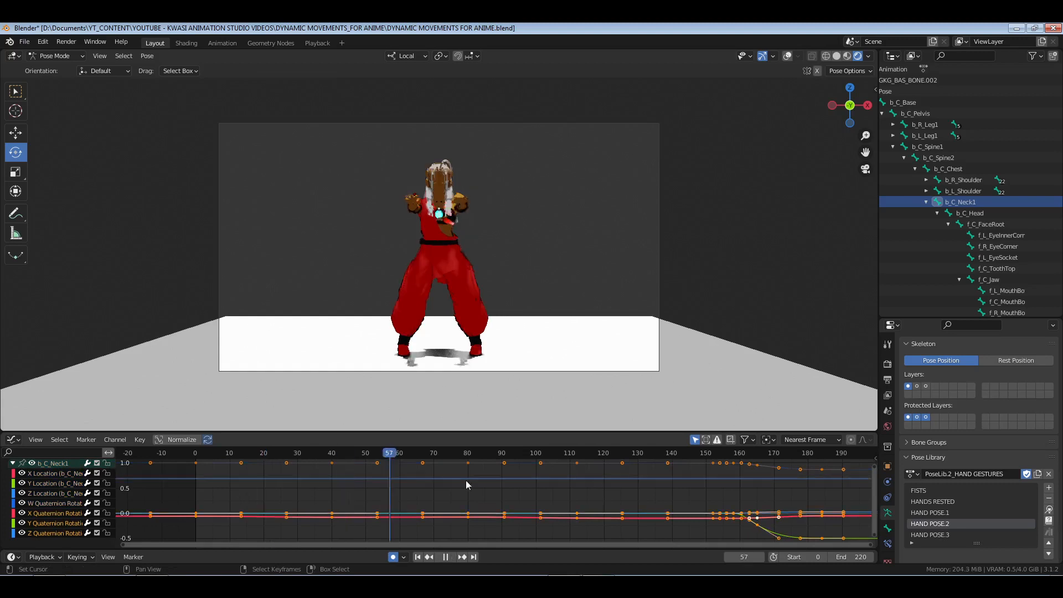
key("Escape")
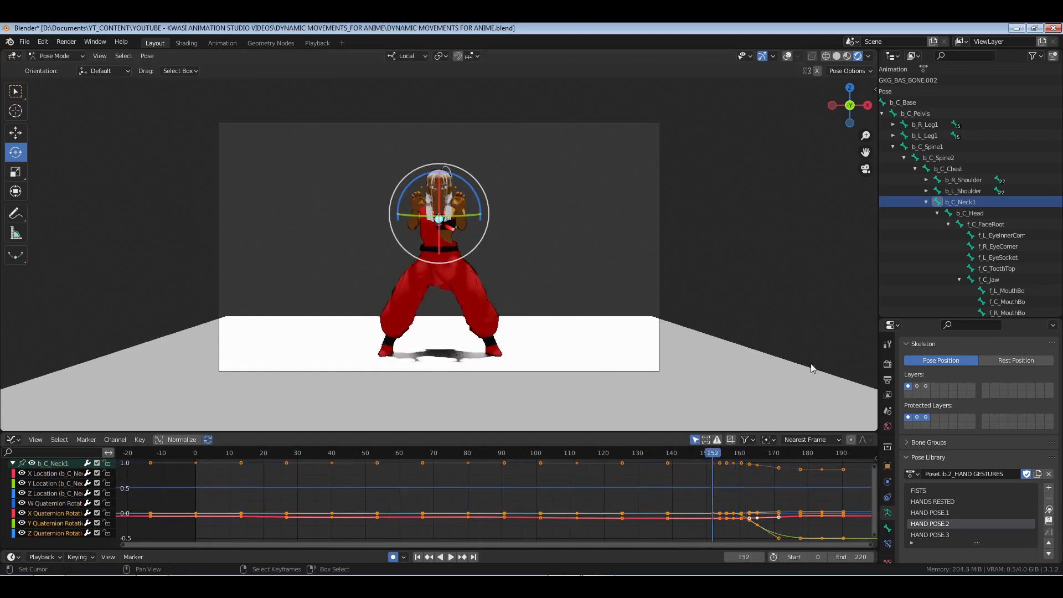
Examine the curves of the b_C_Head bone and of the b_R_Shoulder and b_L_Shoulder bones together.
scroll(990, 306, "down", 3)
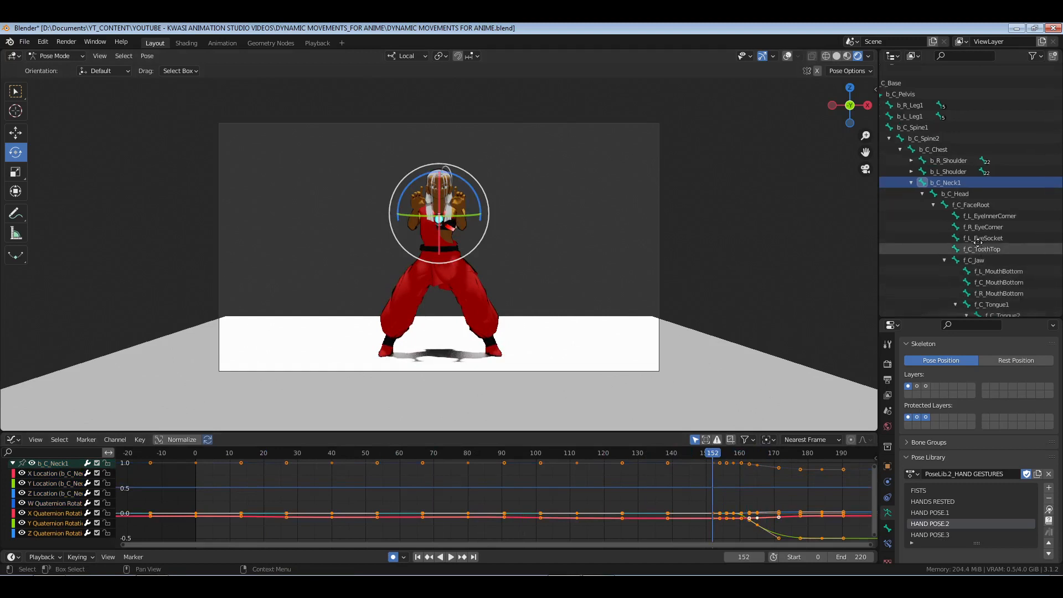
left_click(961, 177)
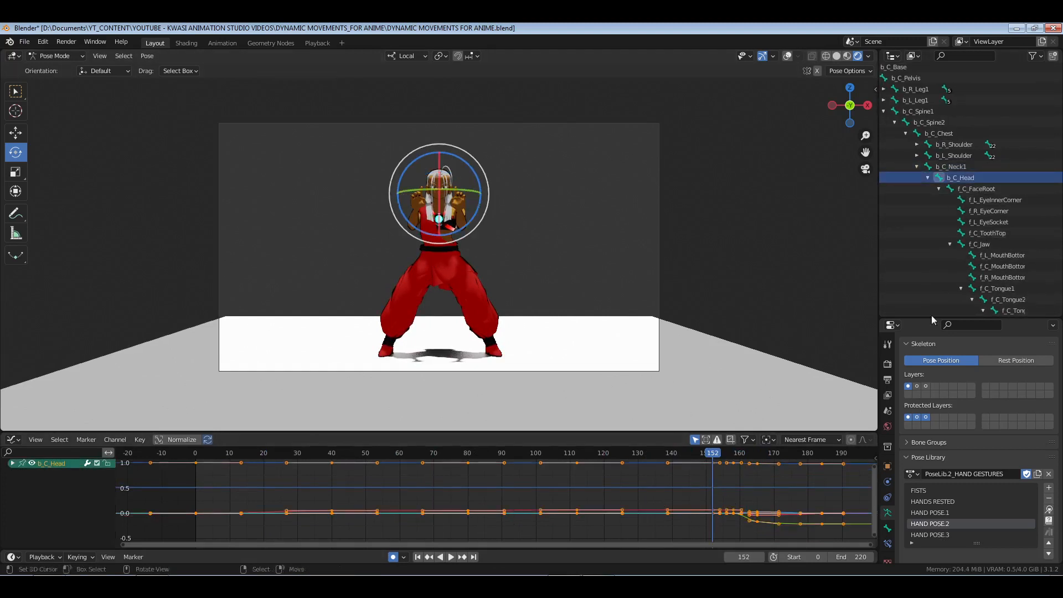
left_click(951, 146)
left_click(951, 155, "ctrl")
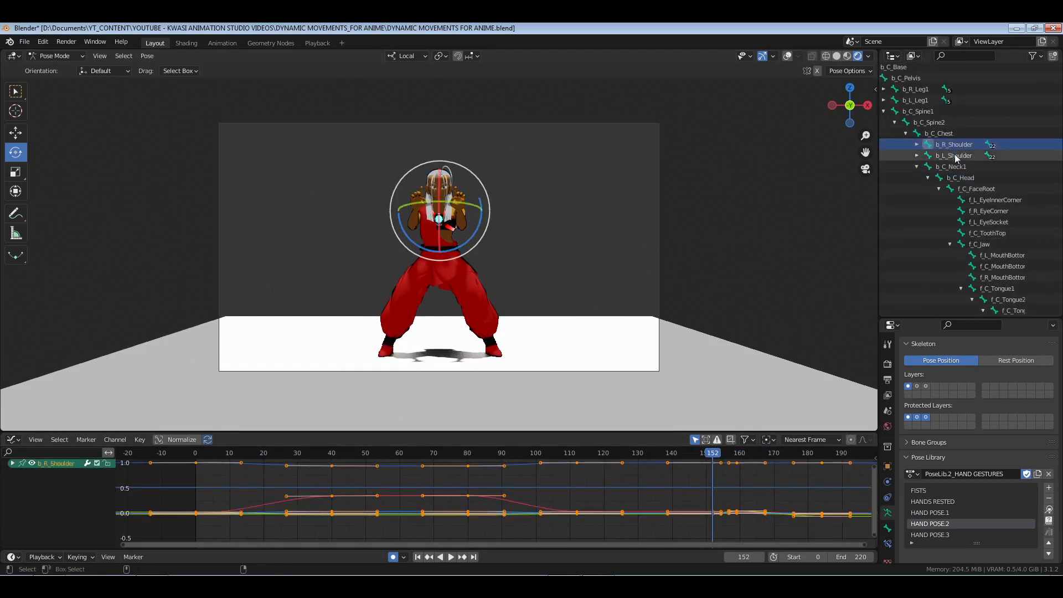
key("Home")
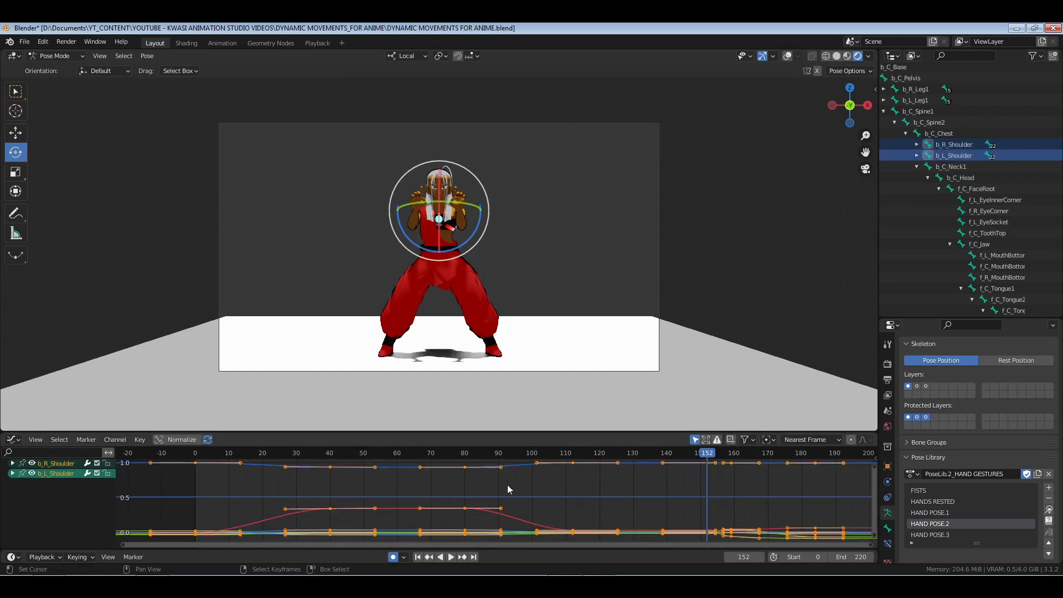
Select only the b_R_Shoulder bone, expand its channels and pick the Y Quaternion Rotation curve.
left_click(957, 145)
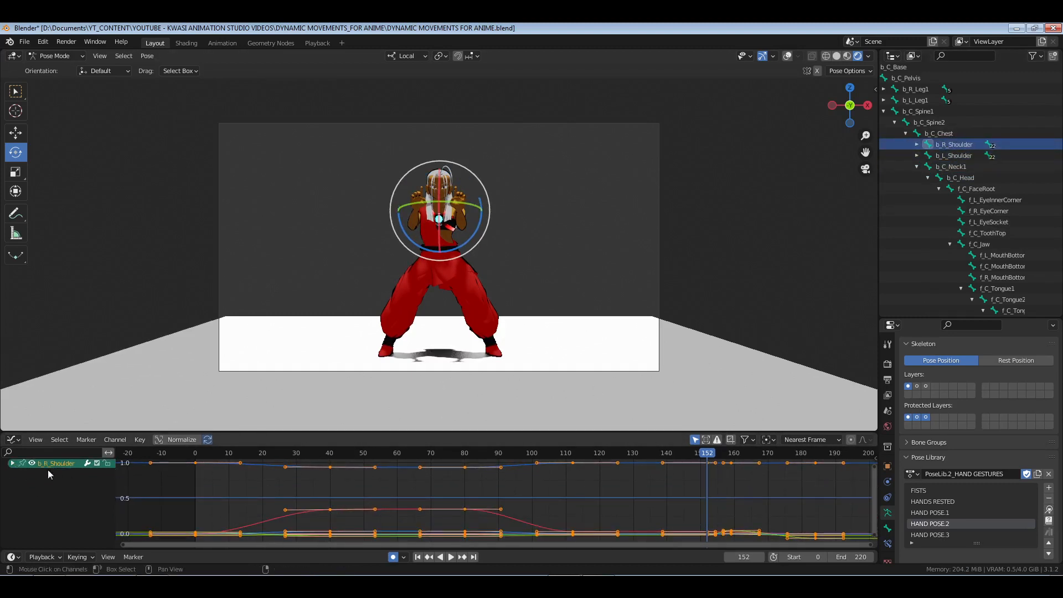
left_click(12, 463)
left_click(60, 534)
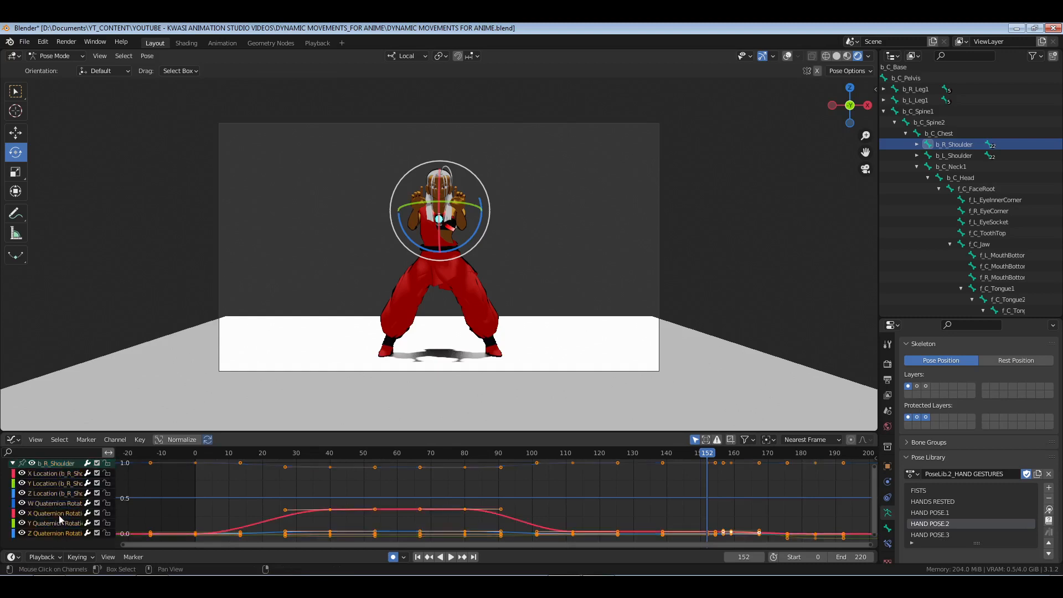
left_click(61, 522)
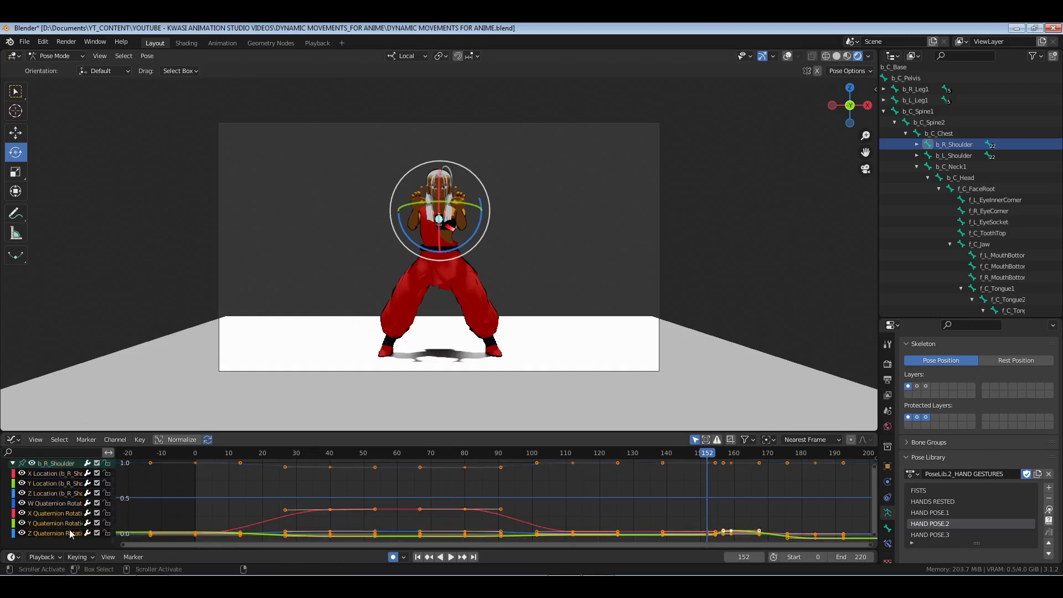
left_click(324, 500)
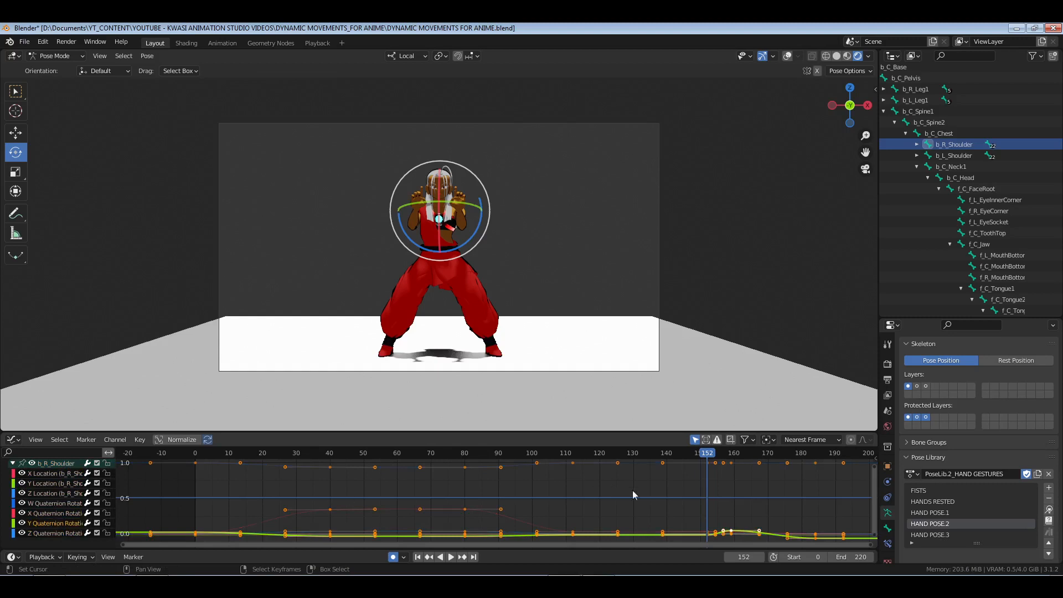
Enable Only Selected Curve Keyframes, frame the right shoulder's Y Quaternion Rotation curve and scrub to frame 7.
middle_click_drag(632, 490, 553, 481, "ctrl")
left_click(36, 439)
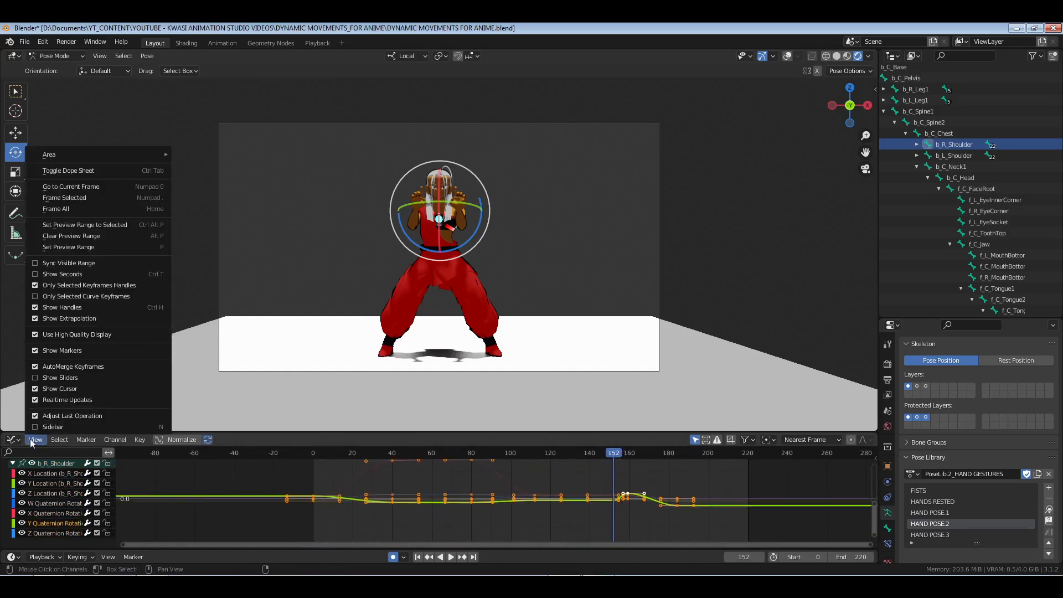
left_click(95, 299)
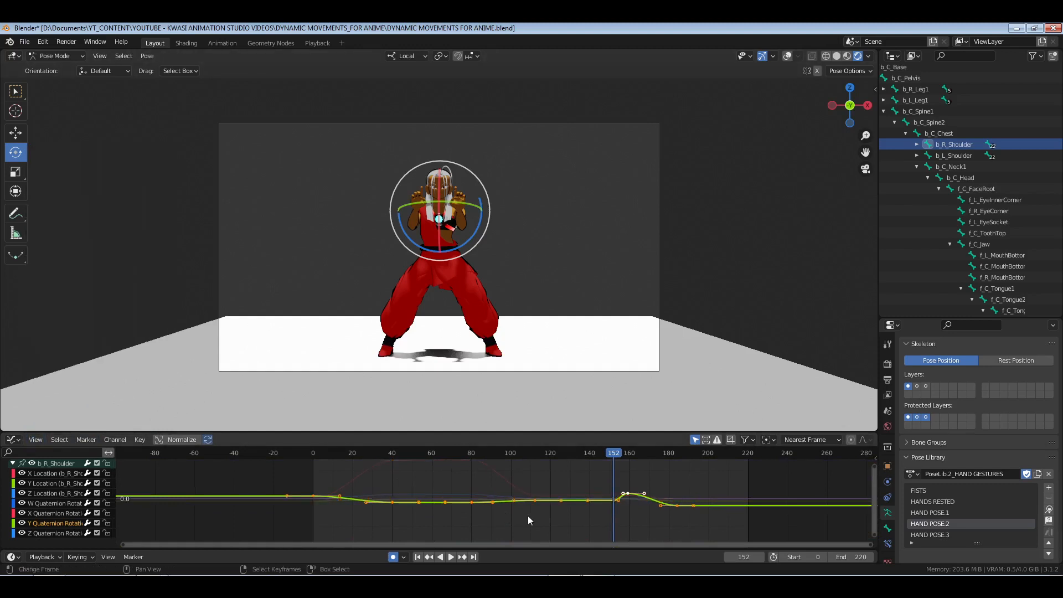
key("Home")
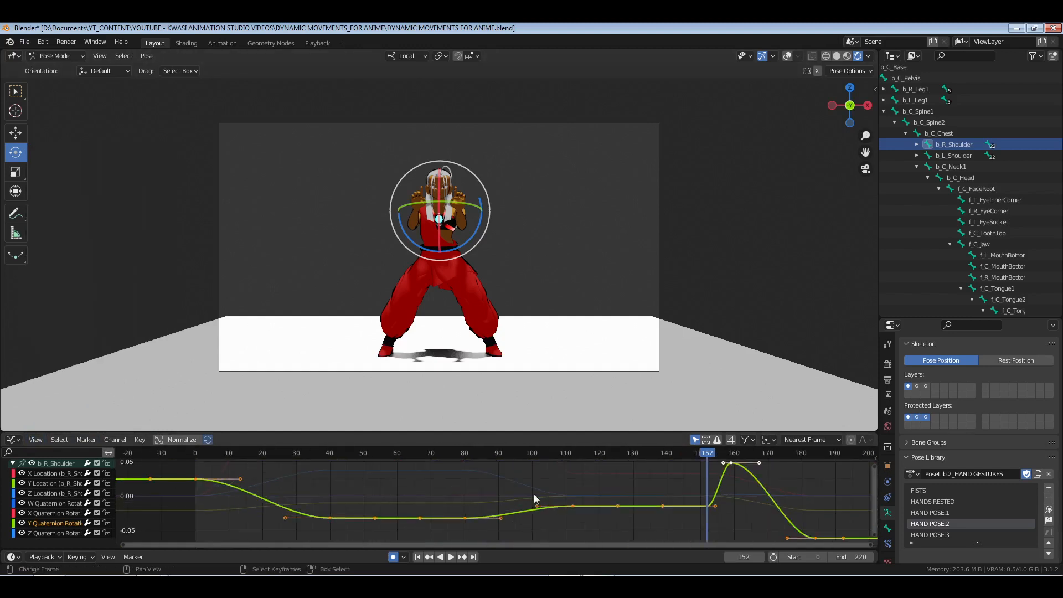
mouse_move(230, 516)
left_mouse_down()
mouse_move(311, 526)
mouse_move(218, 526)
left_mouse_up()
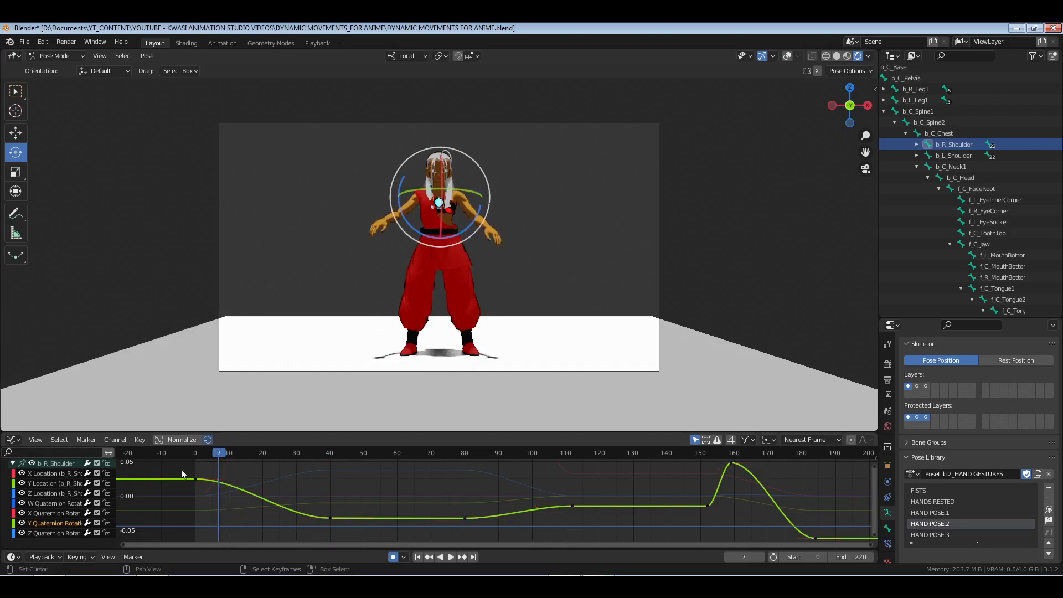
Set the right shoulder's Y Quaternion Rotation keyframes at frames 0 and 40 to Free handles and select frame 40's incoming handle.
left_click_drag(181, 469, 358, 530)
key("v")
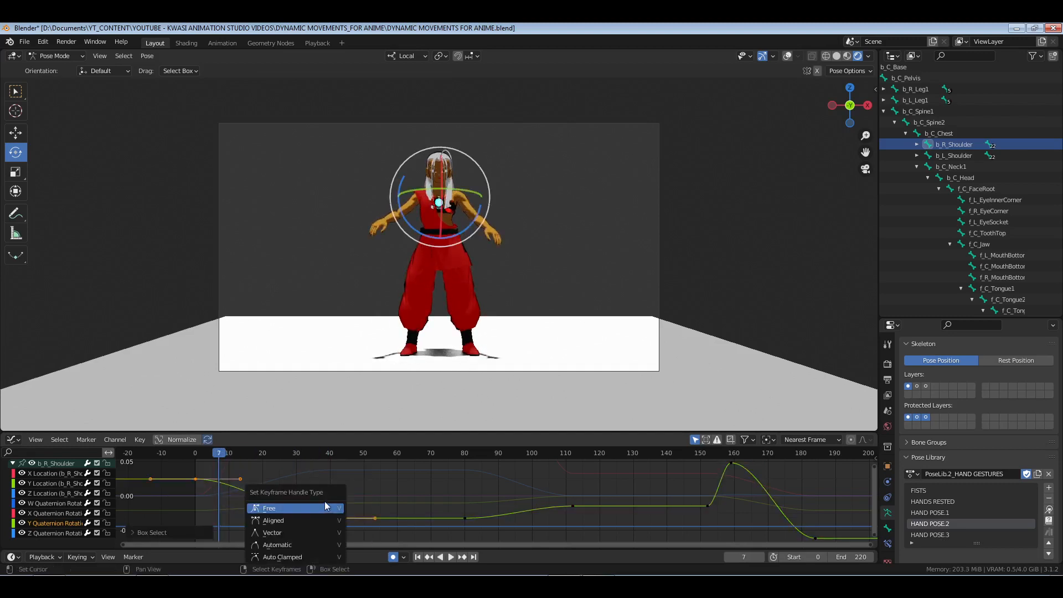
left_click(301, 524)
left_click(280, 520)
middle_click_drag(342, 517, 393, 494)
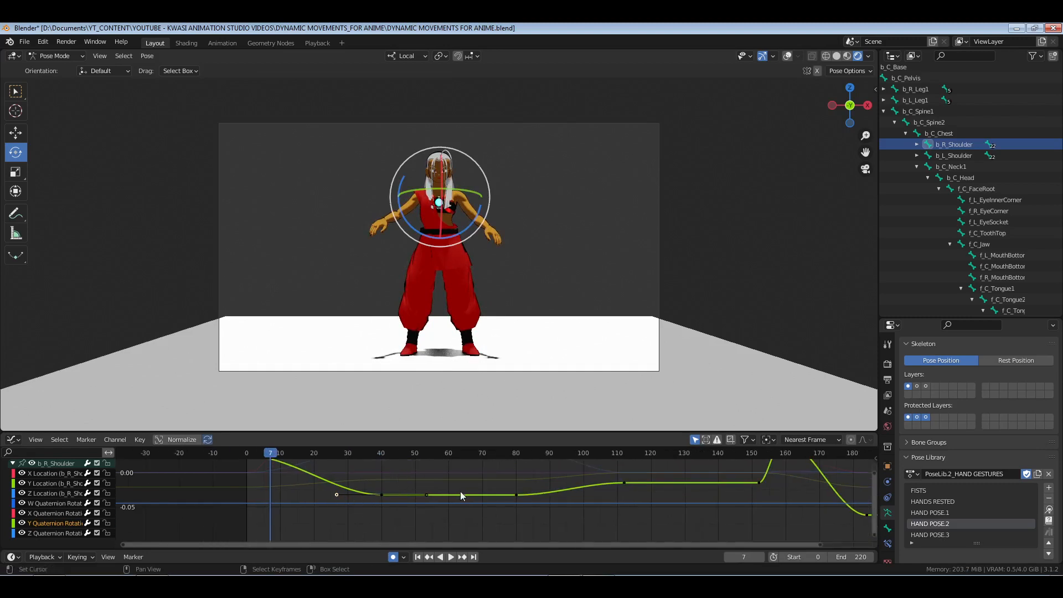
Add the b_L_Shoulder bone to the selection, expand its channels and frame both shoulders' Y Quaternion Rotation curves.
left_click(953, 156, "ctrl")
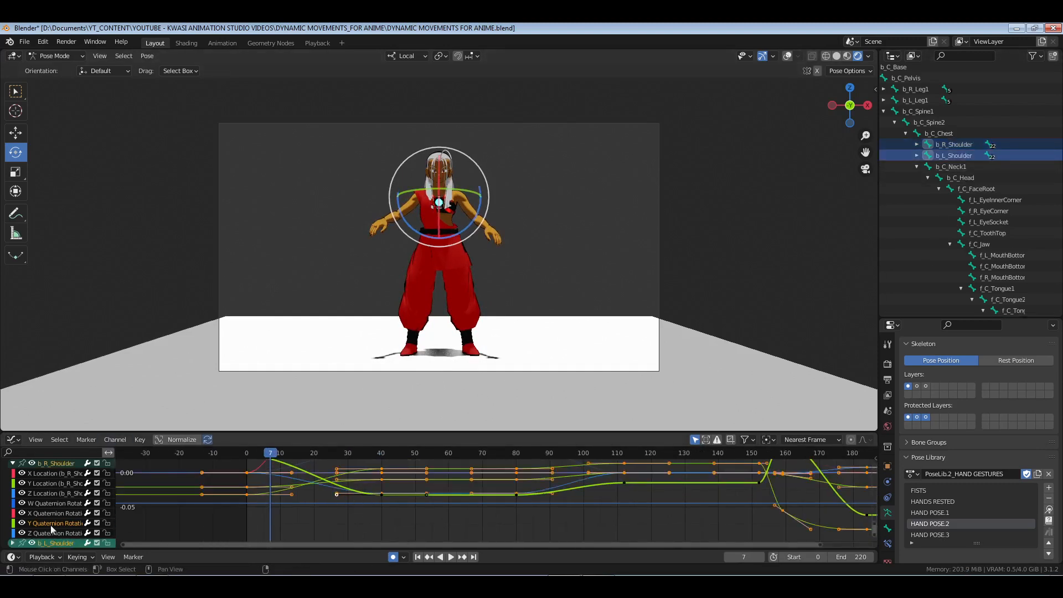
middle_click_drag(317, 514, 350, 464)
left_click(12, 543)
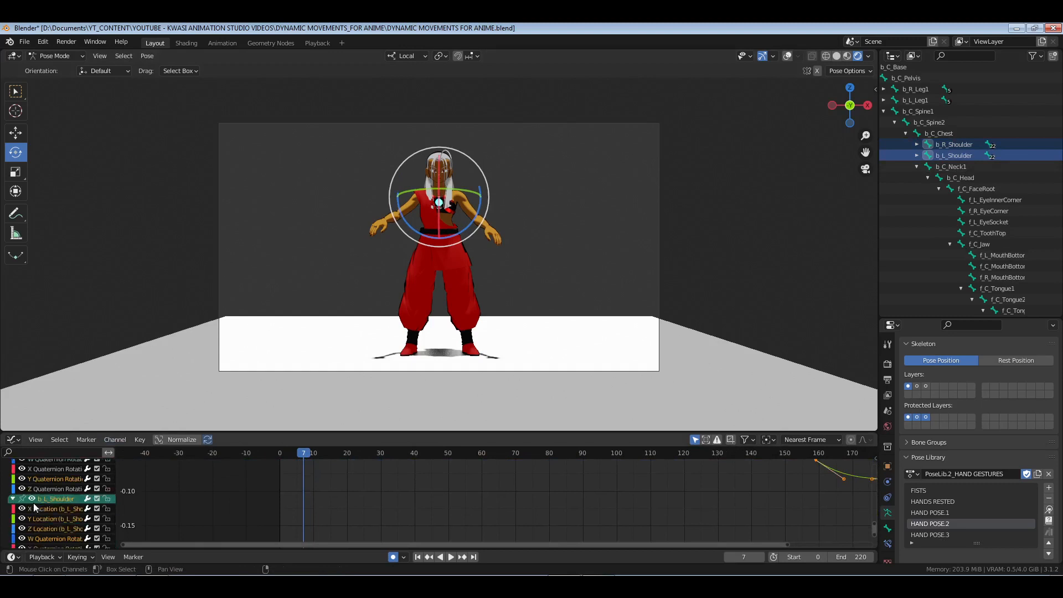
scroll(45, 512, "down", 4)
scroll(50, 518, "down", 3)
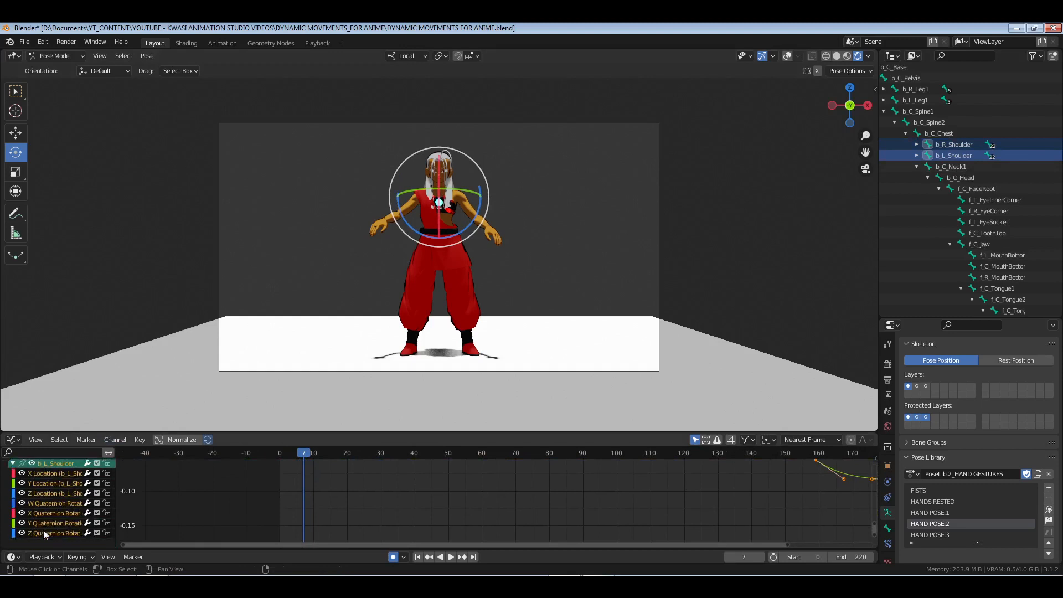
scroll(56, 522, "up", 8)
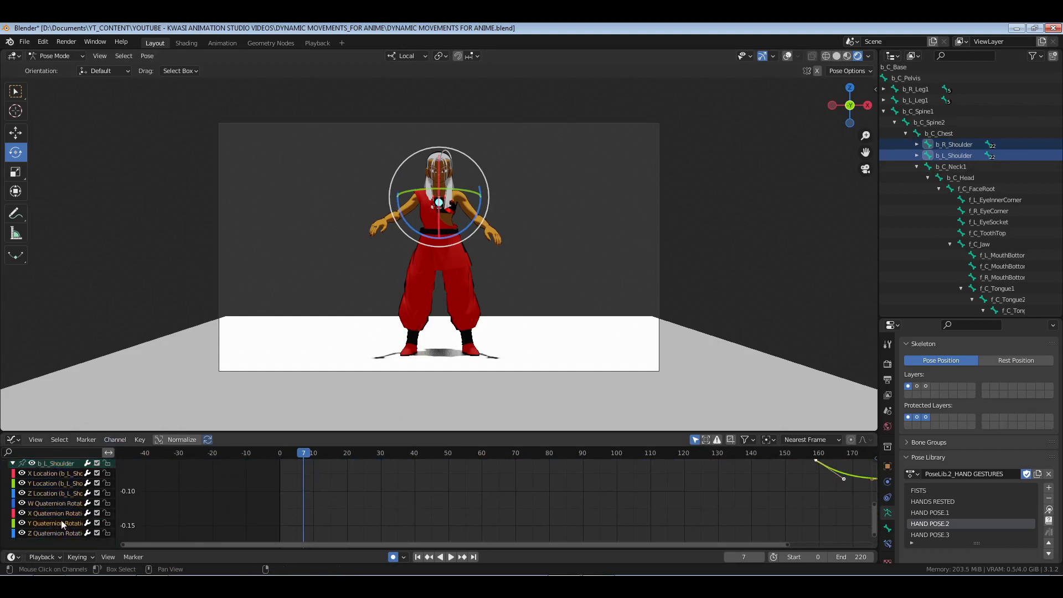
scroll(74, 526, "down", 4)
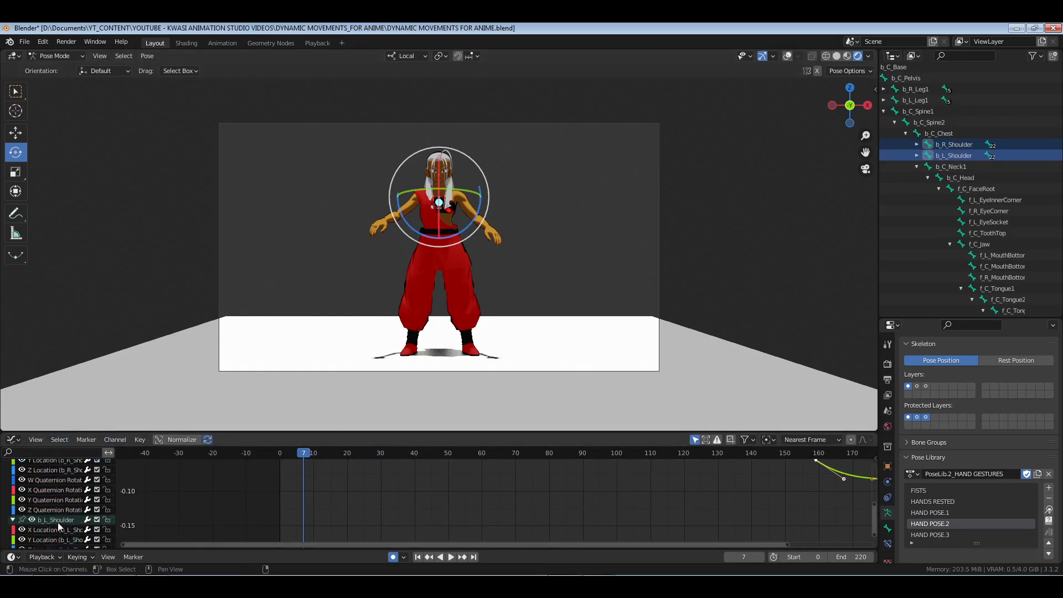
middle_click_drag(408, 497, 490, 530, "ctrl")
key("Home")
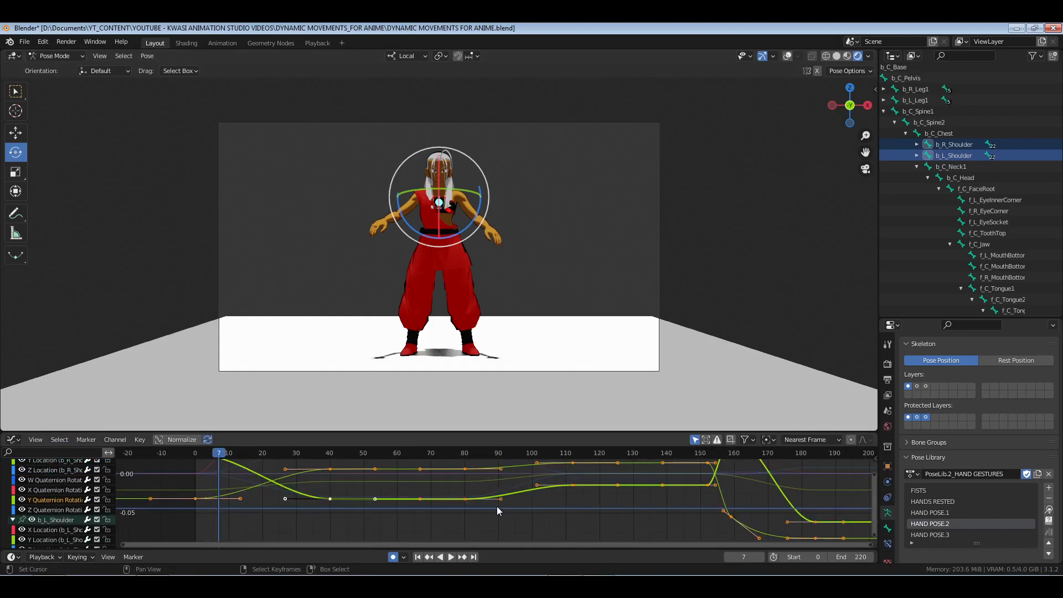
Set the keyframe handles at frames 0 and 40 to Free on both shoulders' Y Quaternion Rotation curves.
key("alt+a")
left_click_drag(175, 458, 335, 524)
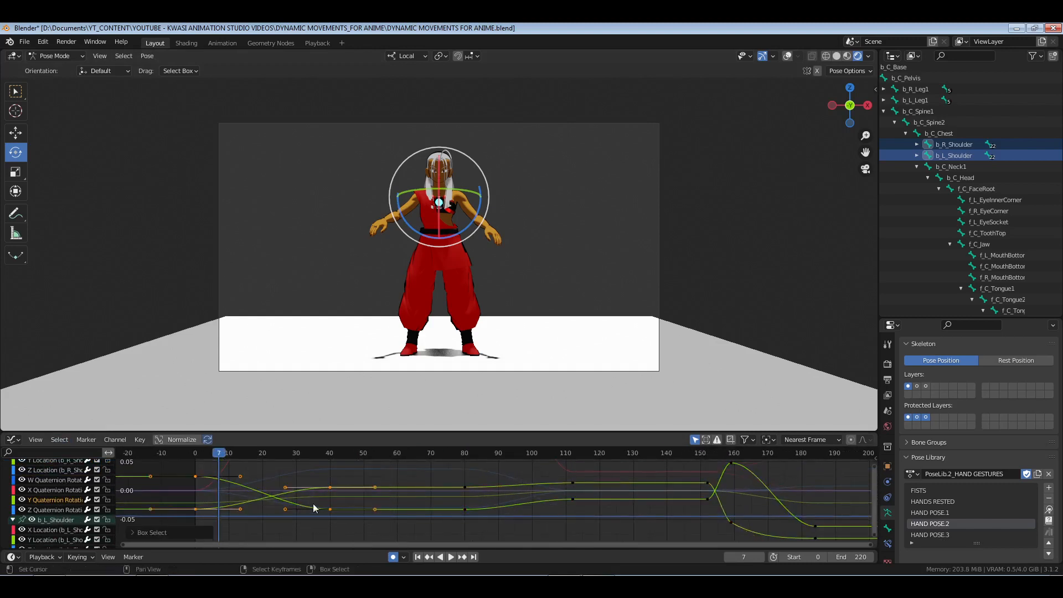
key("x")
left_click(290, 504)
key("ctrl+z")
key("v")
left_click(296, 518)
Try to move the incoming handles of both shoulders' frame 40 keyframes together, using the Free handle type.
left_click(286, 503)
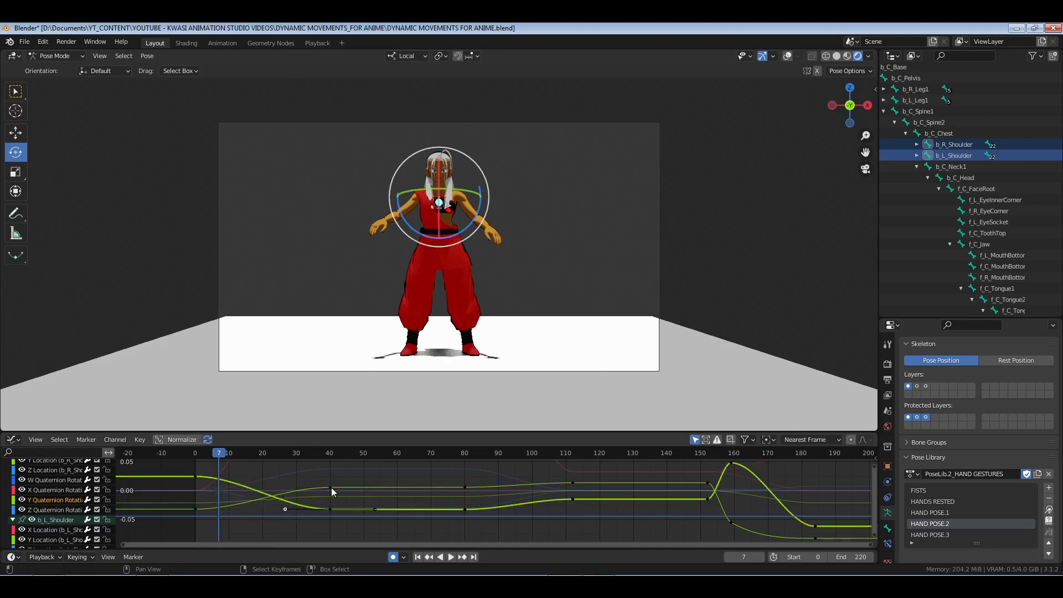
left_click(290, 500)
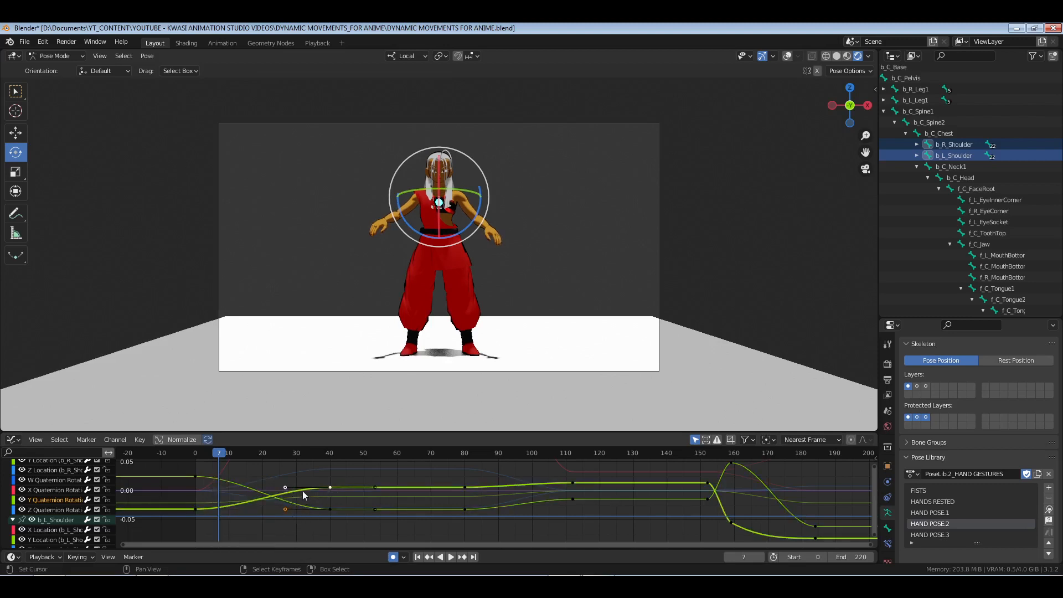
key("g")
left_click(294, 490)
key("v")
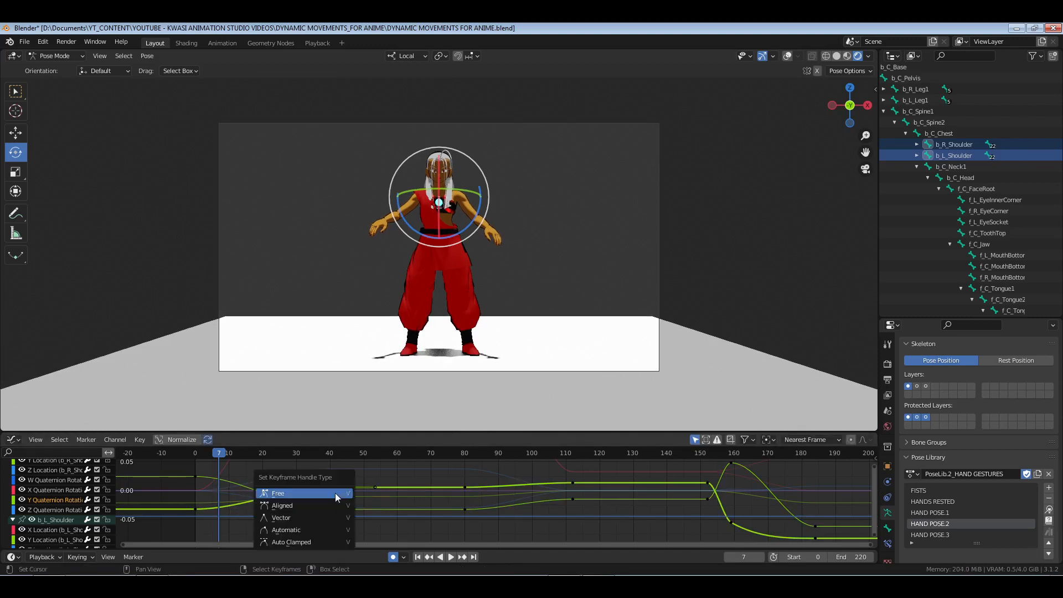
left_click(334, 493)
right_click(288, 487)
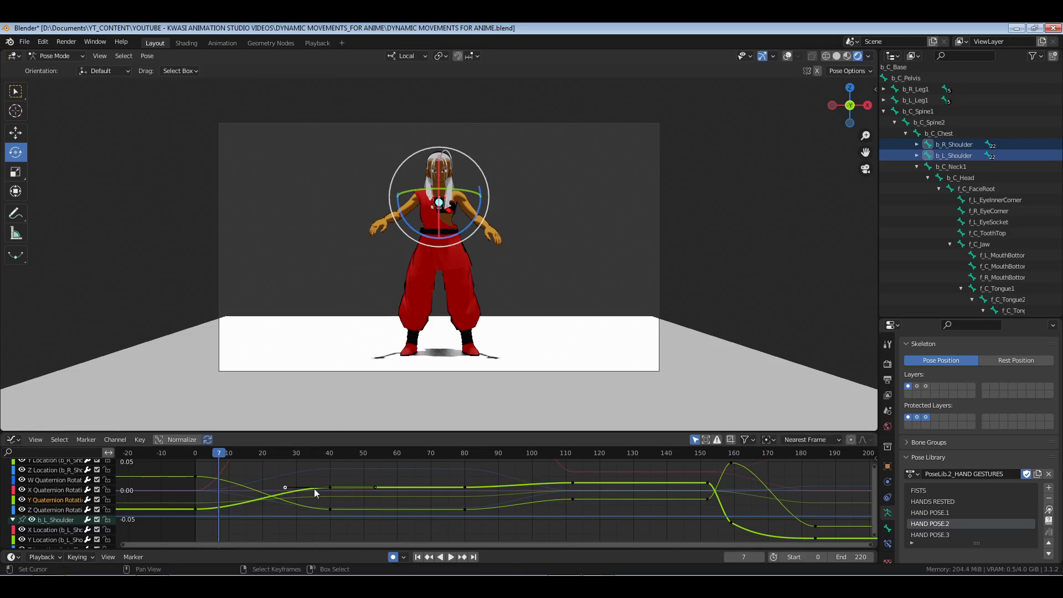
key("g")
right_click(322, 499)
right_click(330, 508)
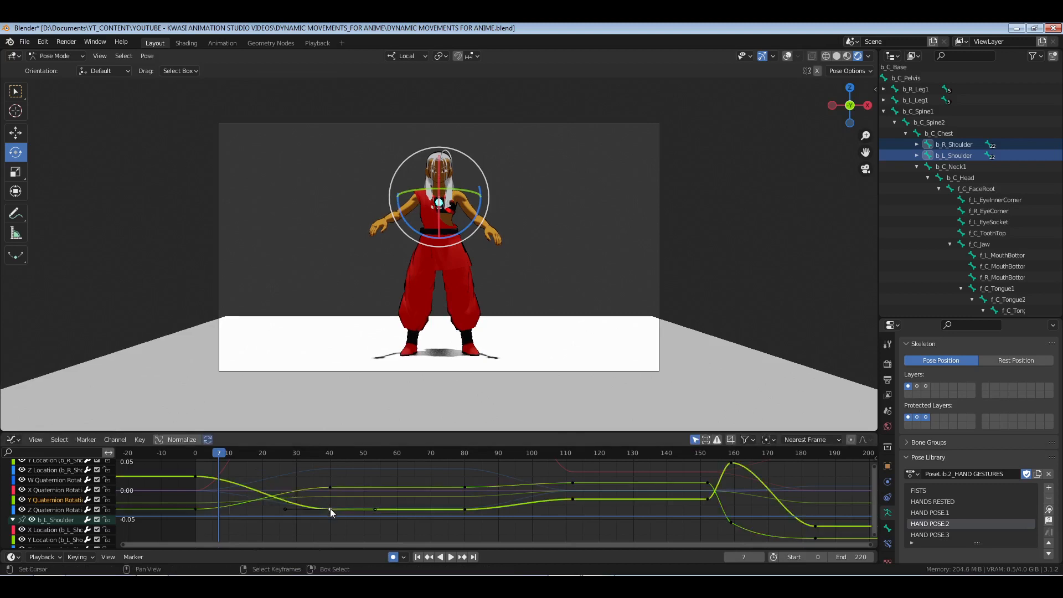
right_click(330, 486, "shift")
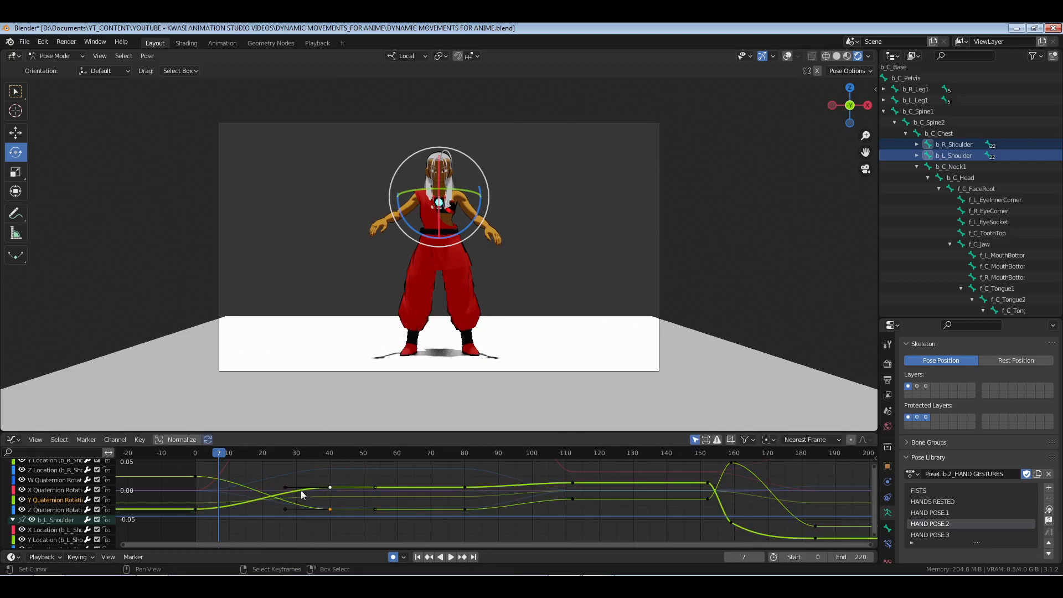
right_click(287, 486)
Pull frame 40's incoming handle slightly down on the right shoulder's Y Quaternion Rotation curve and slightly up on the left shoulder's.
right_click(331, 509)
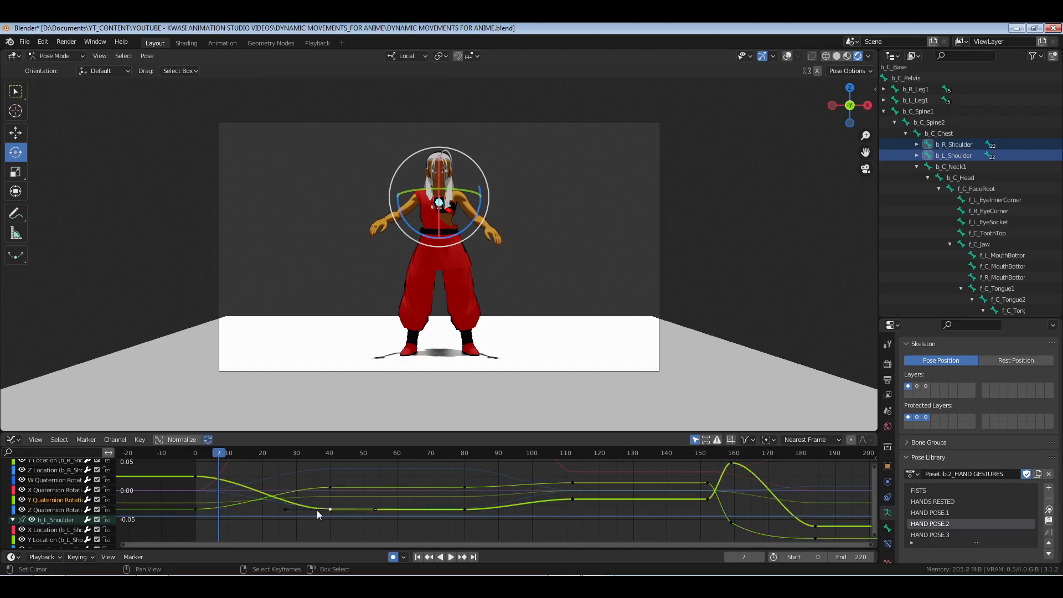
key("g")
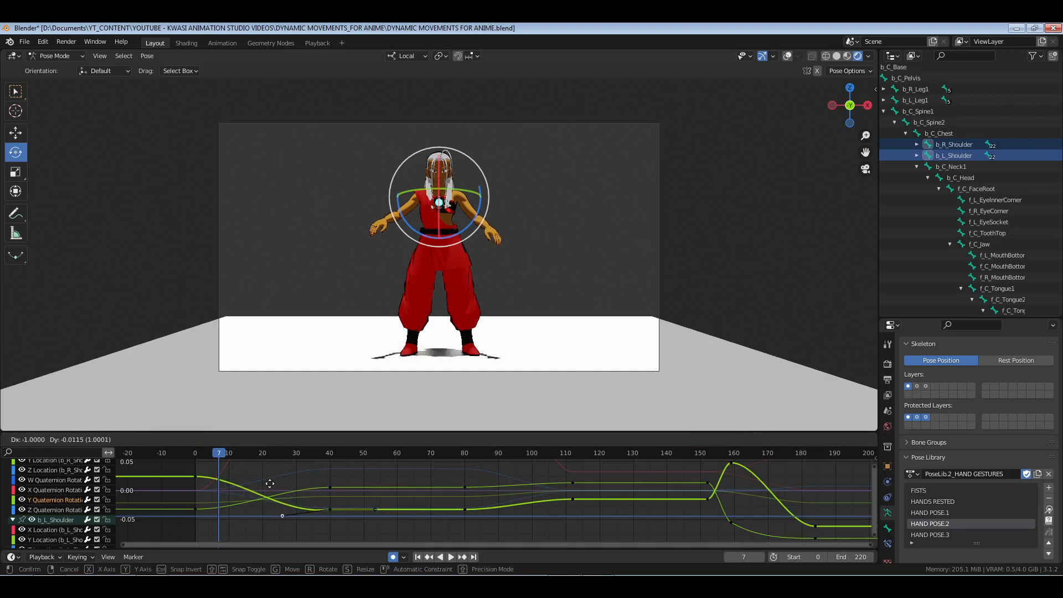
left_click(251, 481)
right_click(332, 485)
right_click(306, 485)
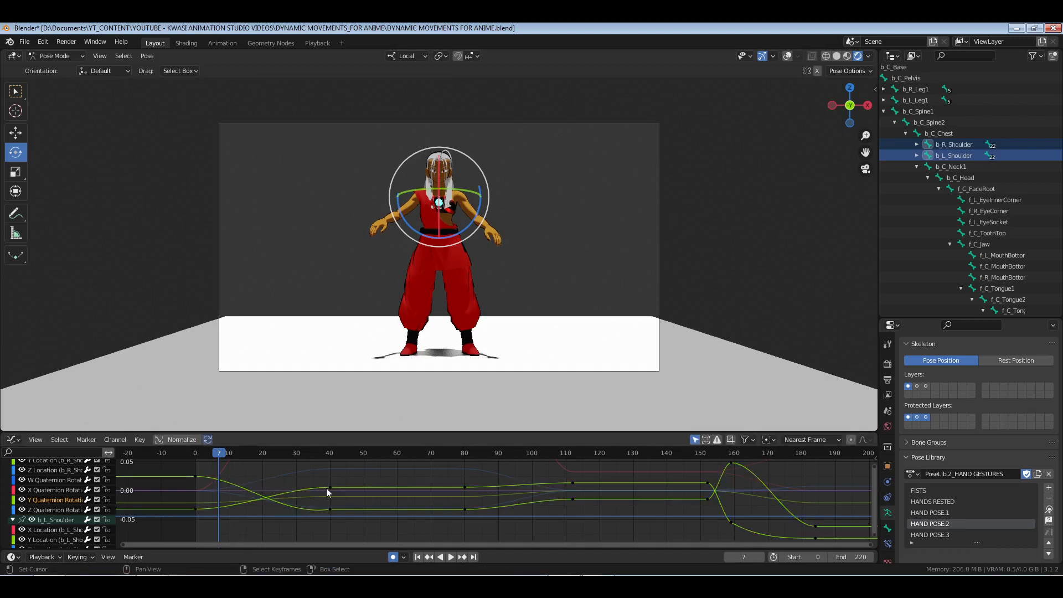
left_click(330, 489)
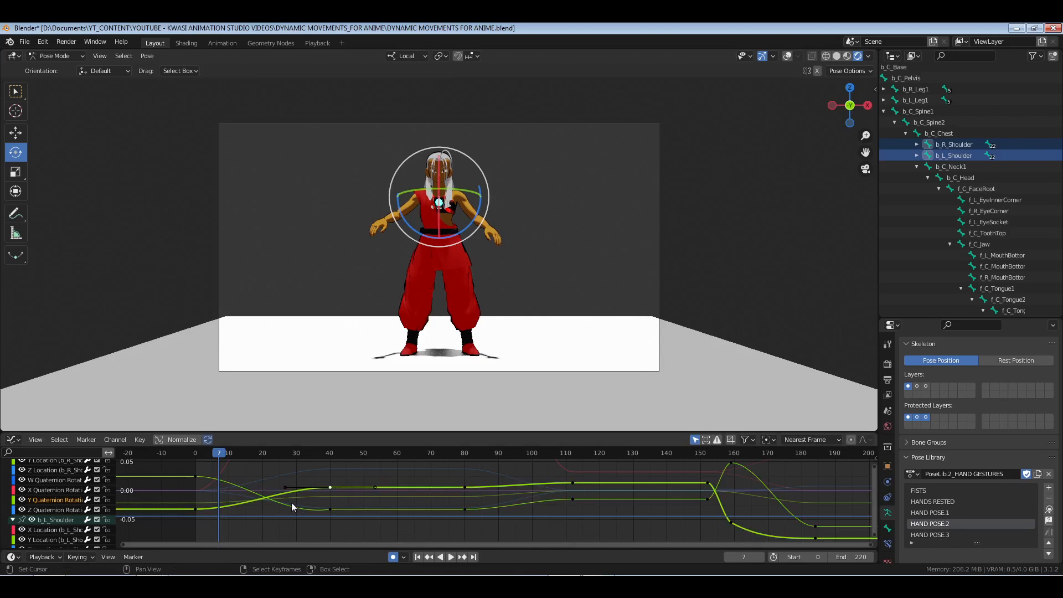
key("g")
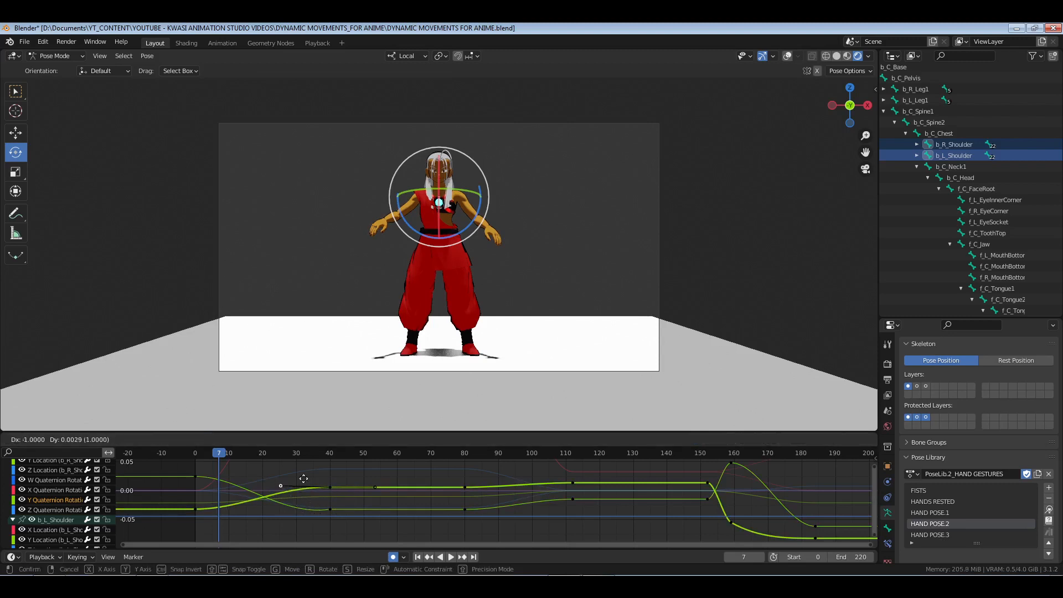
left_click(291, 471)
Play the animation to check the shoulder motion, then stop and scrub to frame 39.
key("space")
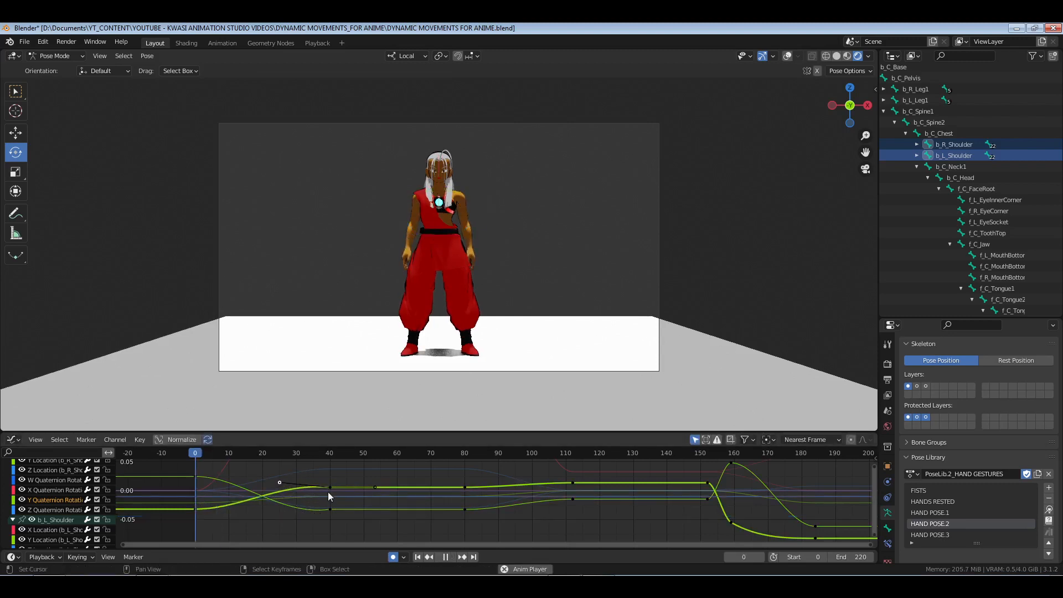
key("space")
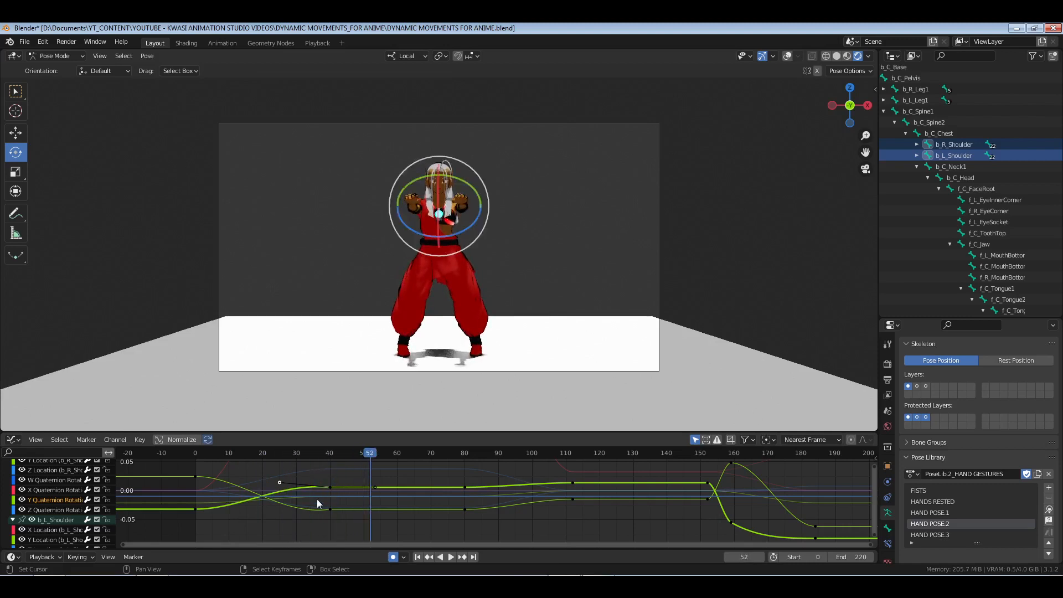
left_click_drag(316, 499, 327, 500)
Select the b_R_Hand bone, expand its channels and frame only its Y Quaternion Rotation curve.
left_click(917, 145)
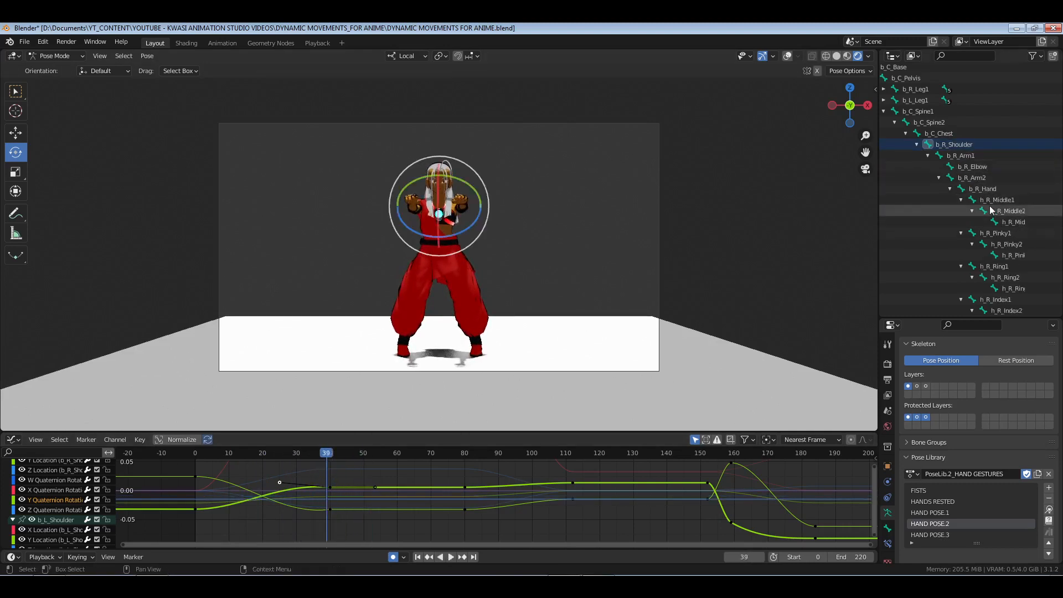
left_click(980, 189)
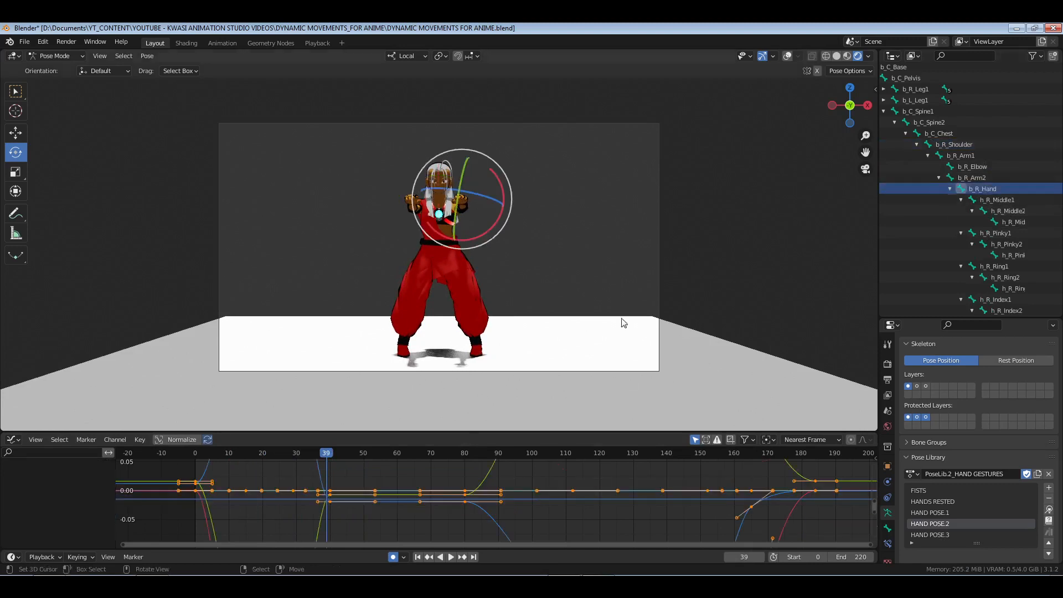
scroll(21, 486, "up", 4)
left_click(12, 485)
scroll(63, 506, "down", 2)
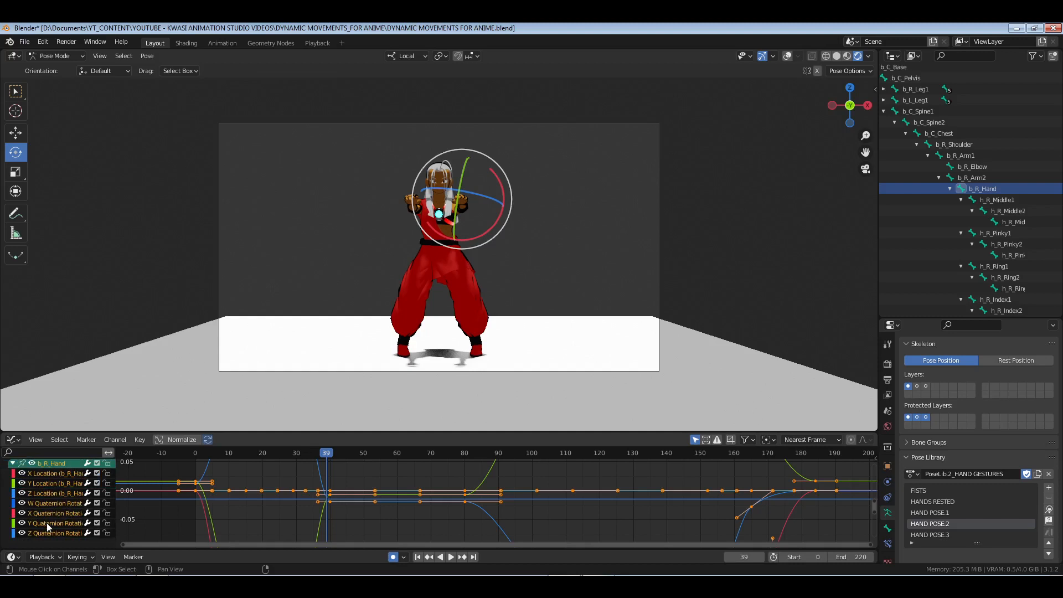
left_click(47, 524)
key("KP_Decimal")
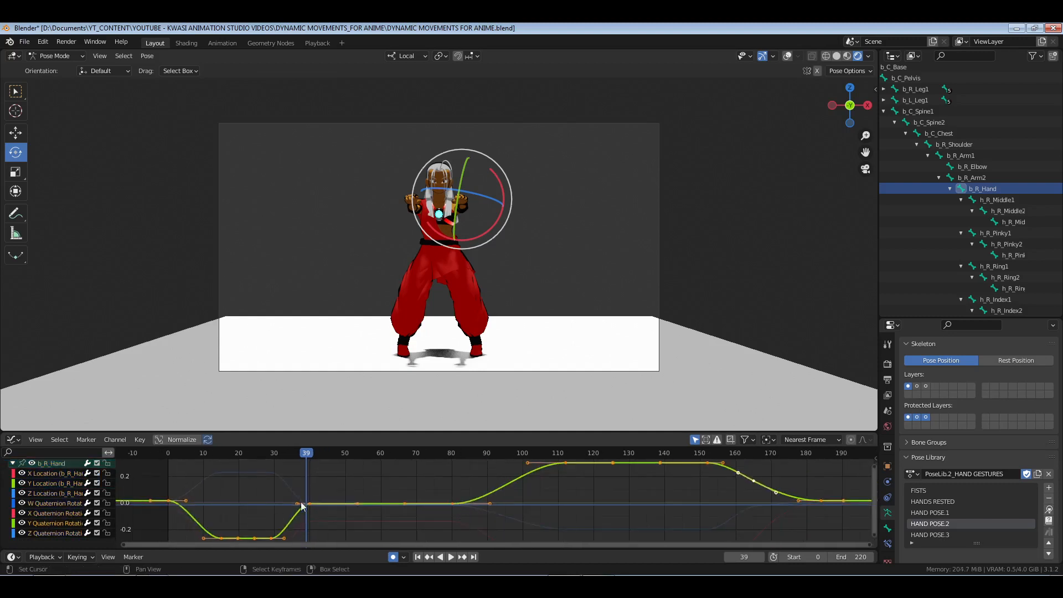
Set the right hand's Y Quaternion Rotation keyframes from frame 0 to about frame 40 to Free handles.
middle_click_drag(301, 503, 333, 488)
right_click_drag(171, 463, 410, 541)
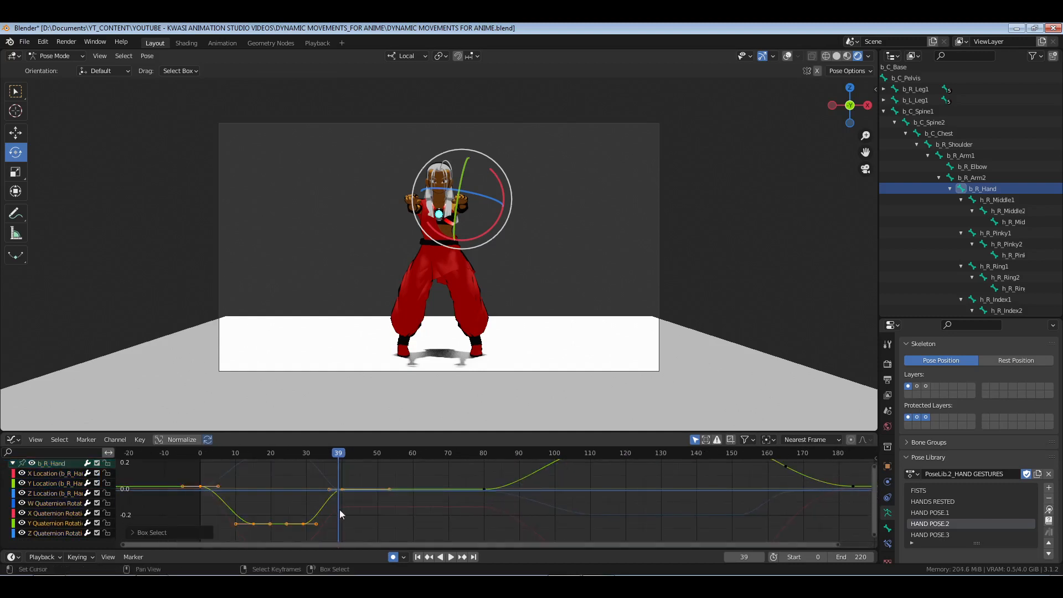
key("v")
left_click(304, 503)
left_click(288, 524)
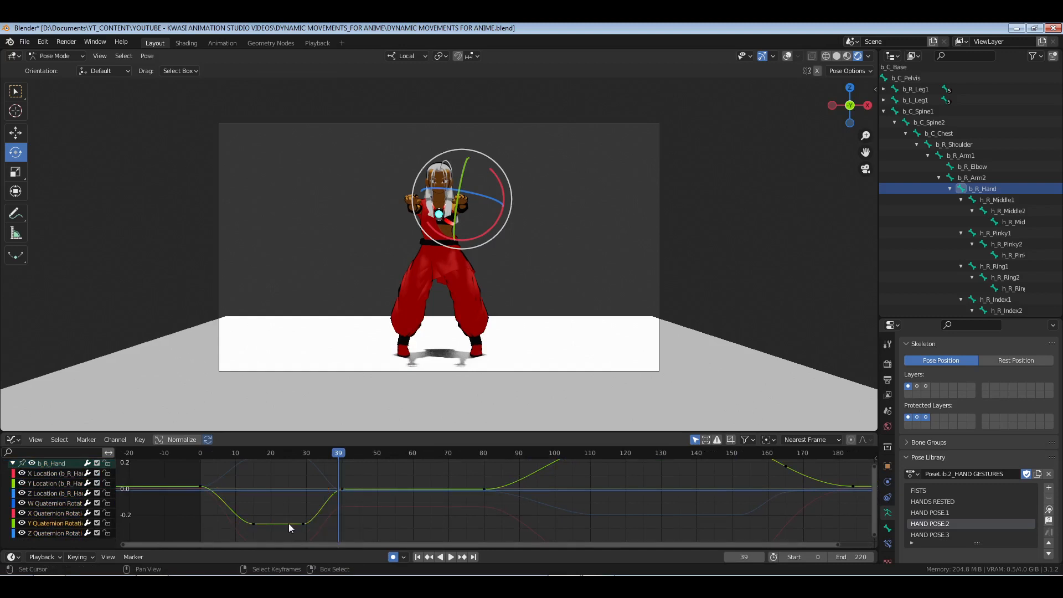
left_click(340, 490)
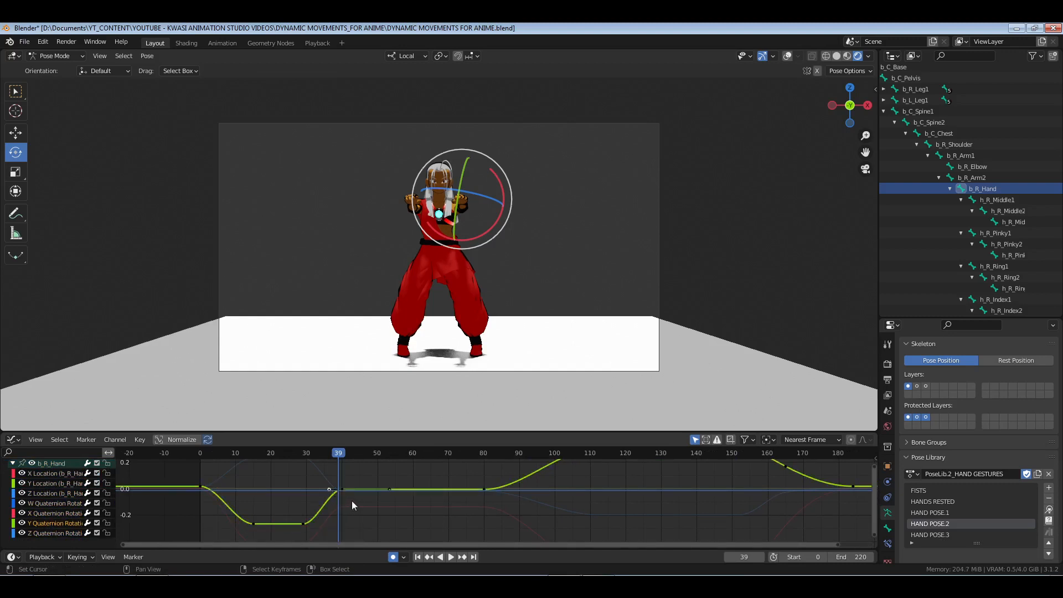
key("g")
right_click(316, 482)
Move the incoming handle of the right hand's Y Quaternion Rotation keyframe at frame 40 about 3 frames earlier and 0.11 higher.
right_click(353, 480)
right_click_drag(352, 480, 188, 531)
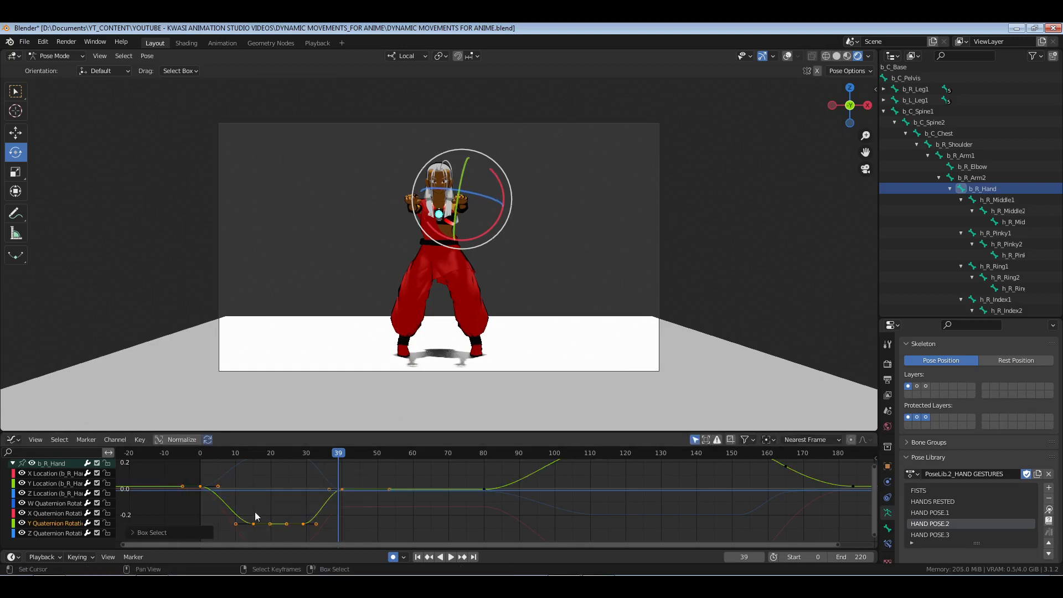
key("KP_Decimal")
right_click(645, 479)
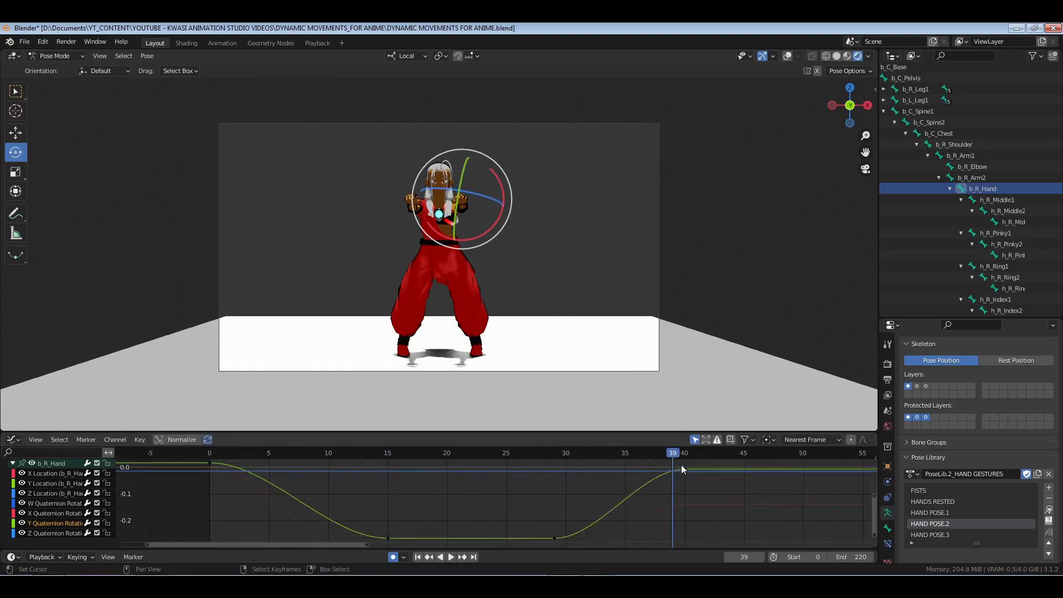
right_click(682, 469)
right_click(640, 470)
middle_click_drag(658, 483, 628, 517)
key("g")
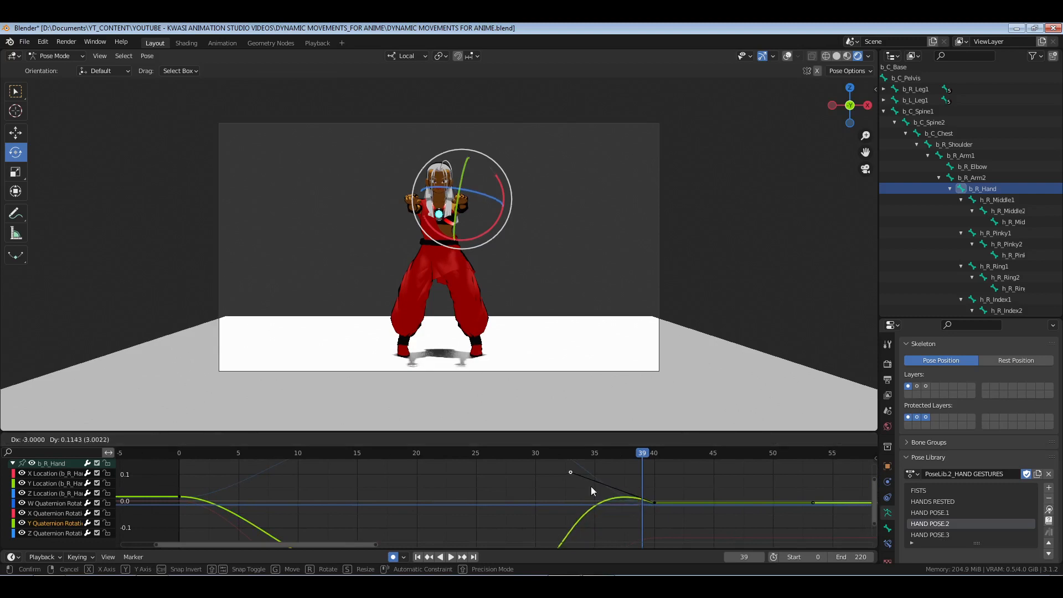
left_click(591, 491)
Select the b_L_Hand bone, expand its channels and isolate its Y Quaternion Rotation curve.
left_click(916, 145)
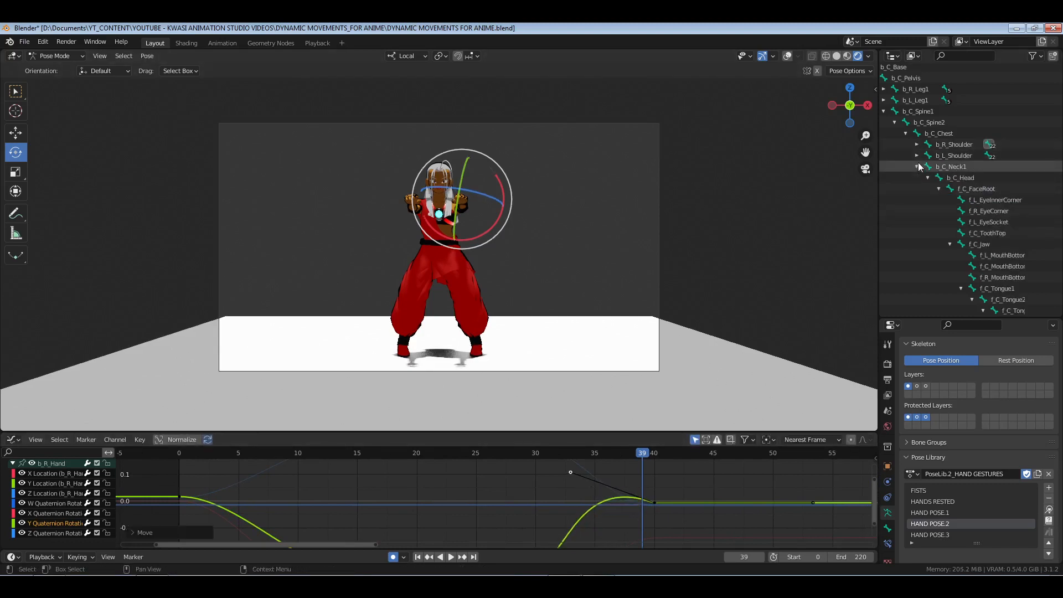
left_click(916, 166)
left_click(917, 156)
left_click(981, 189)
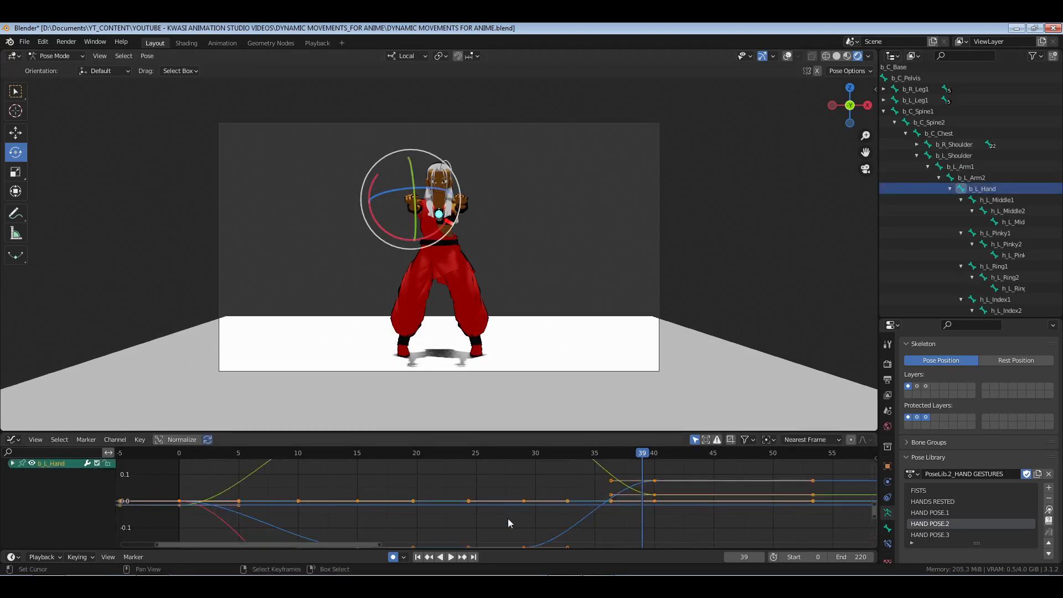
left_click(13, 463)
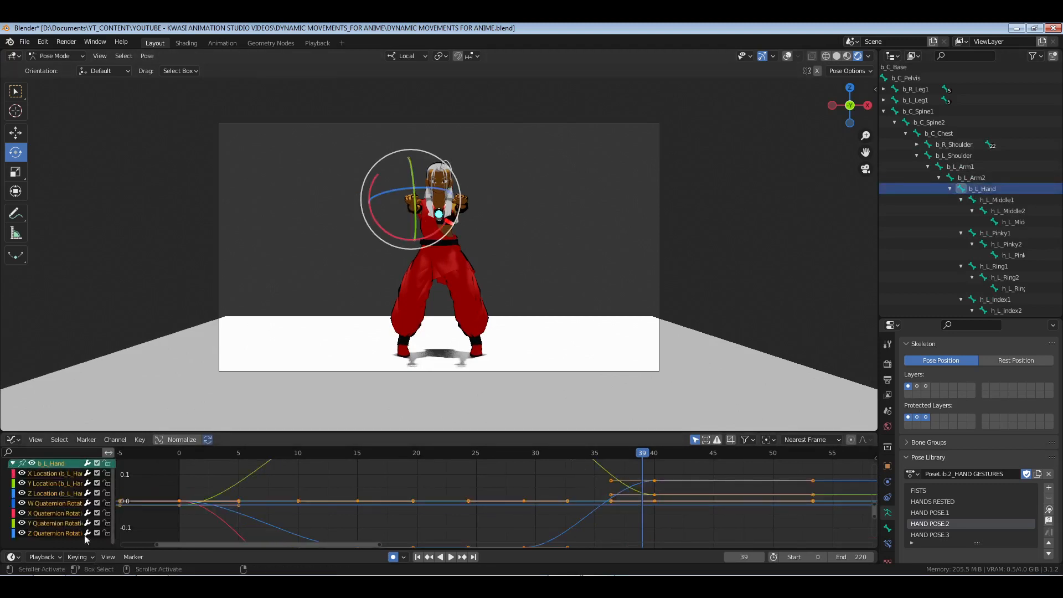
left_click(43, 522)
scroll(394, 492, "down", 4)
middle_click_drag(393, 491, 395, 504)
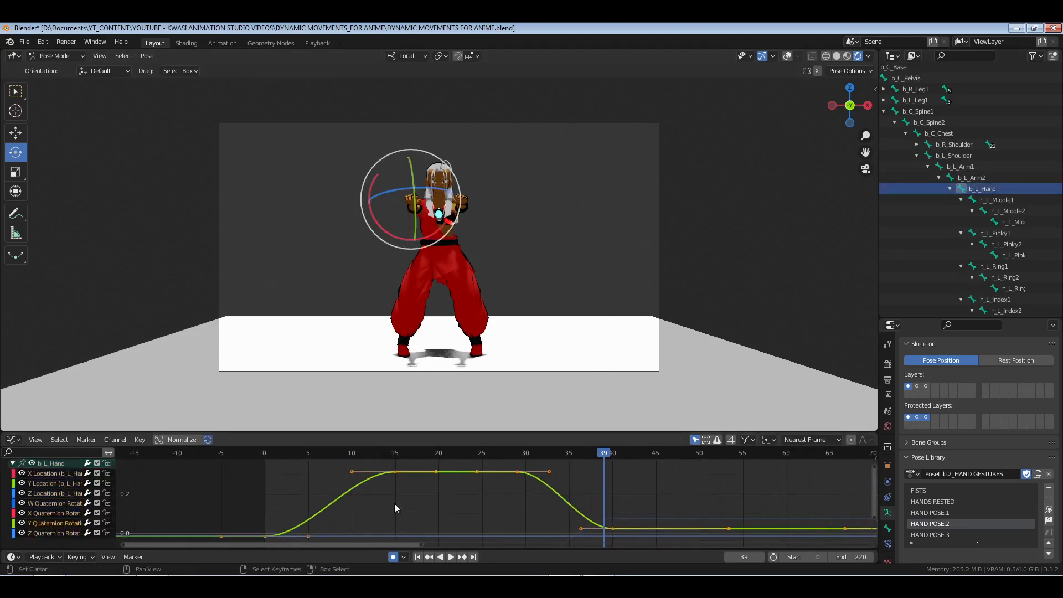
Give the left hand's Y Quaternion Rotation keyframes Free handles through frame 40, and move the frame 40 incoming handle about 2 frames earlier and lower.
left_click_drag(218, 470, 570, 521)
scroll(527, 511, "up", 2)
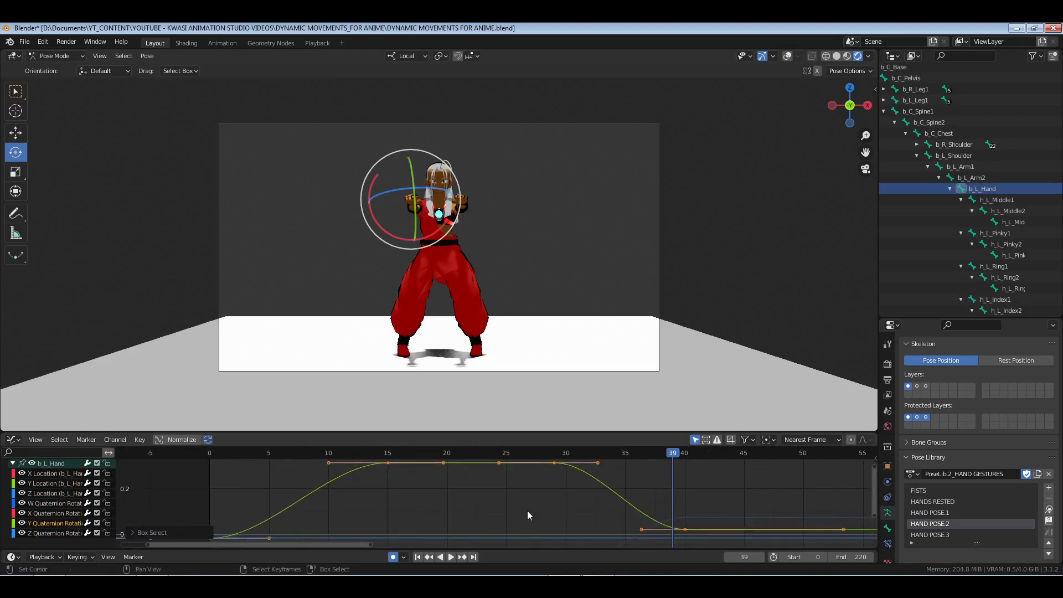
key("v")
left_click(531, 524)
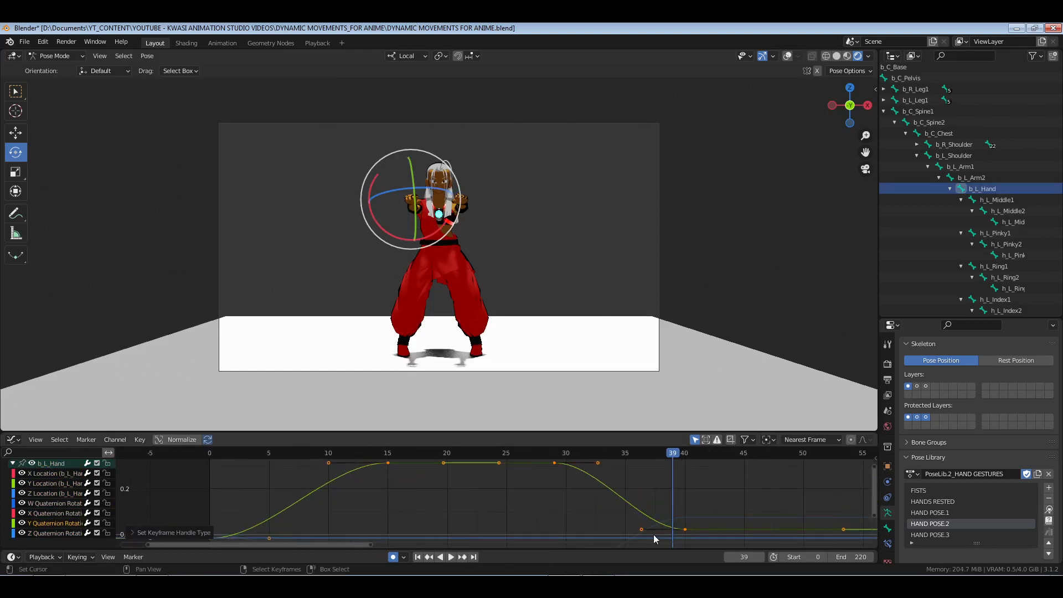
left_click_drag(671, 525, 644, 546)
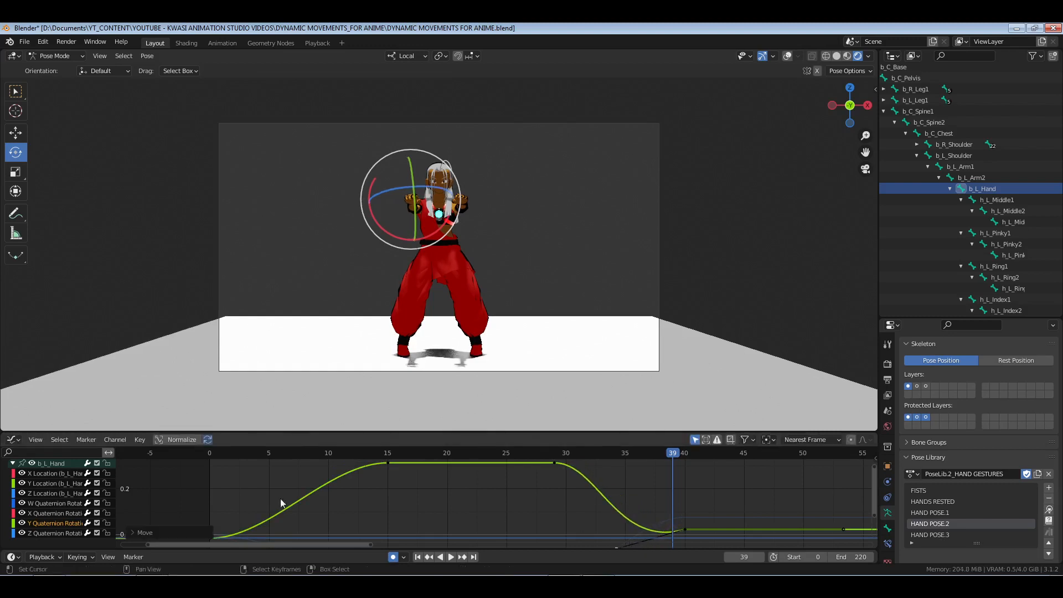
Save the file at frame 0, then play and scrub the animation to check the hand motion, stopping at frame 20.
left_click_drag(233, 493, 209, 492)
key("ctrl+s")
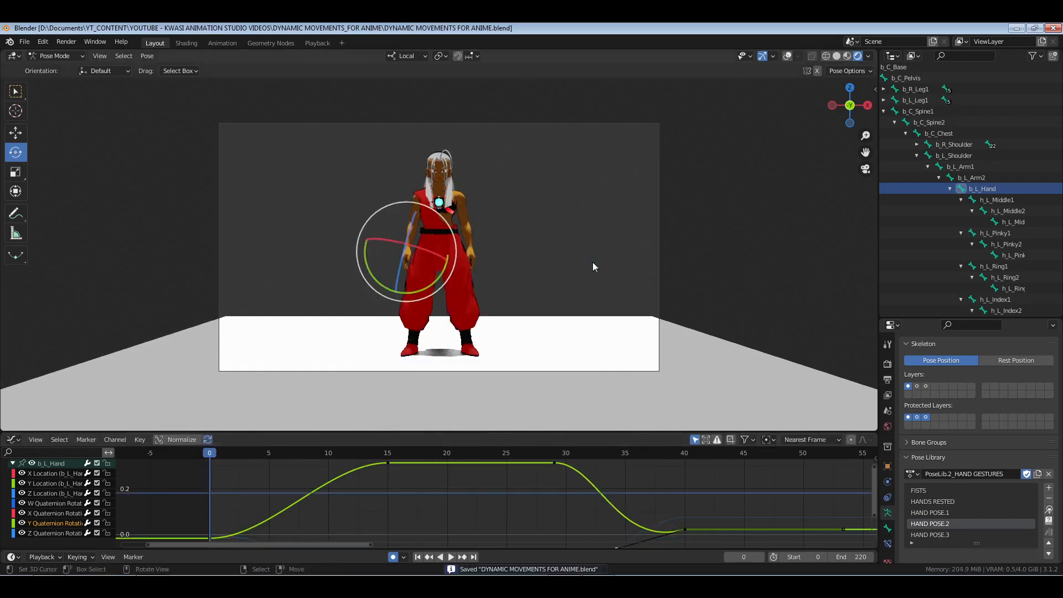
key("space")
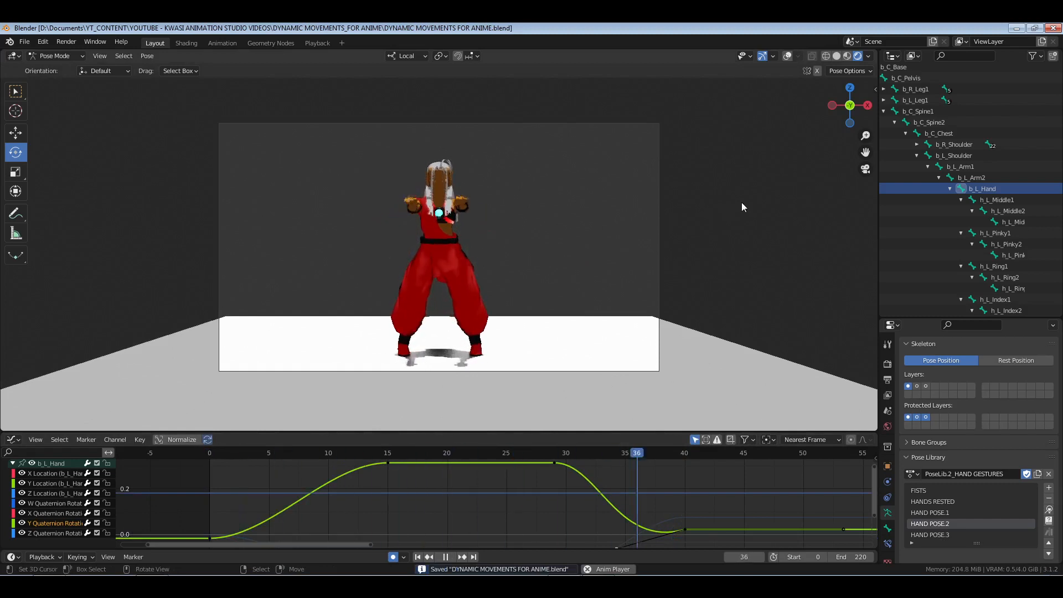
left_click(538, 474)
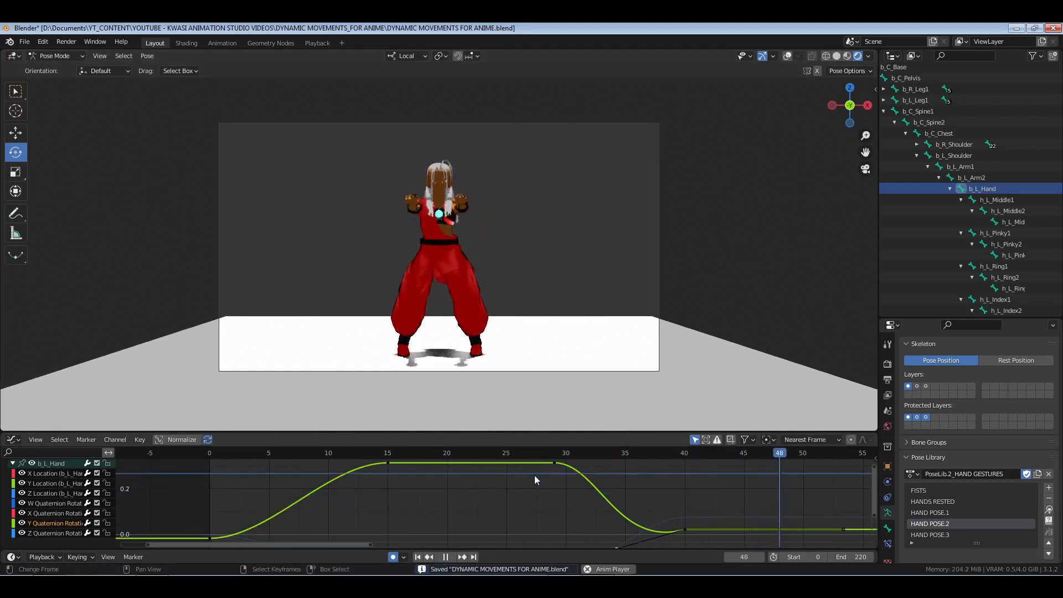
left_click(228, 498)
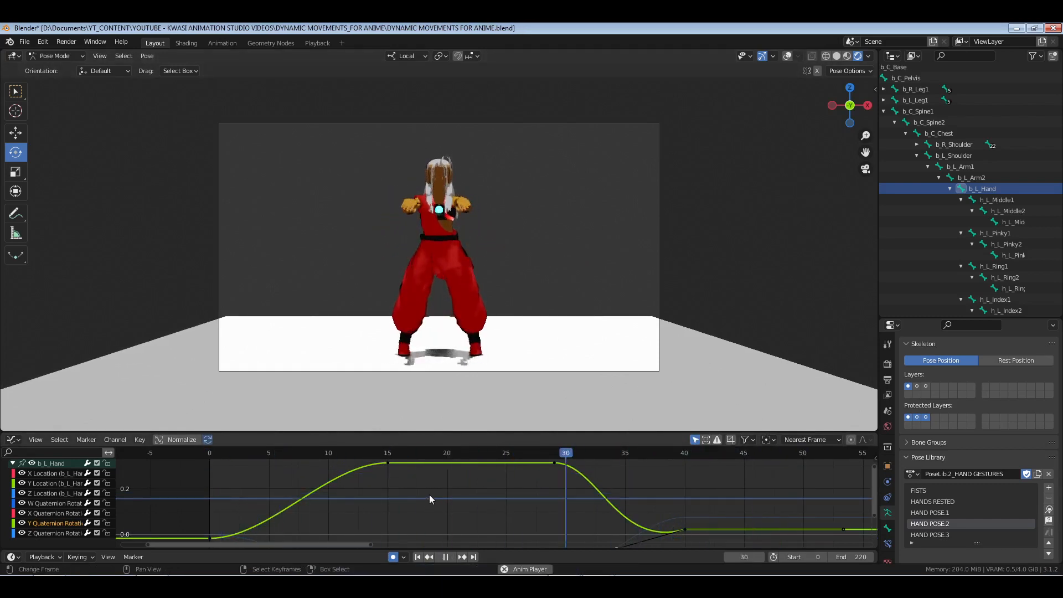
left_click_drag(506, 494, 447, 525)
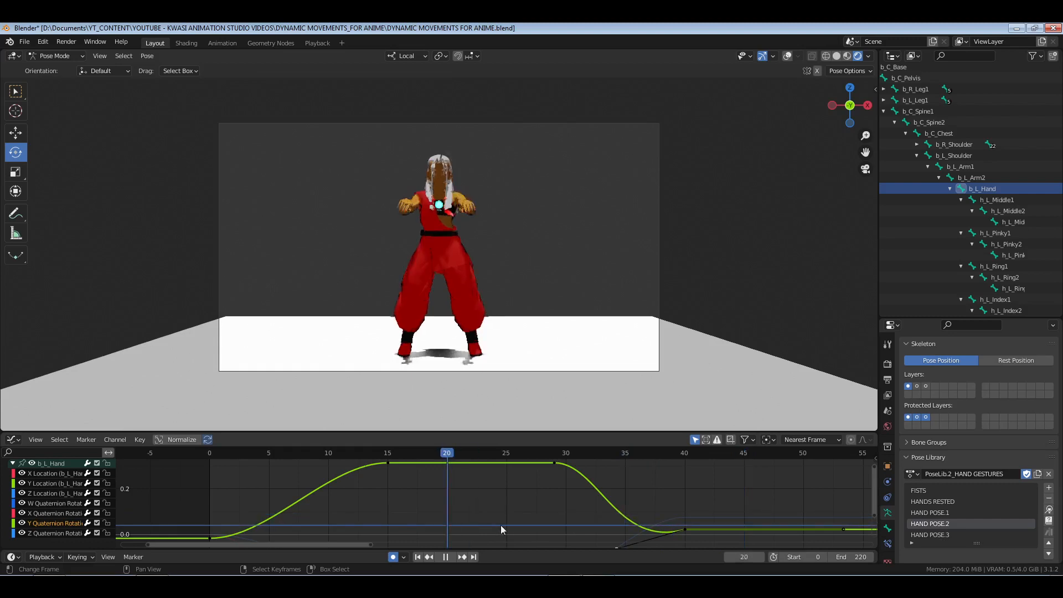
key("space")
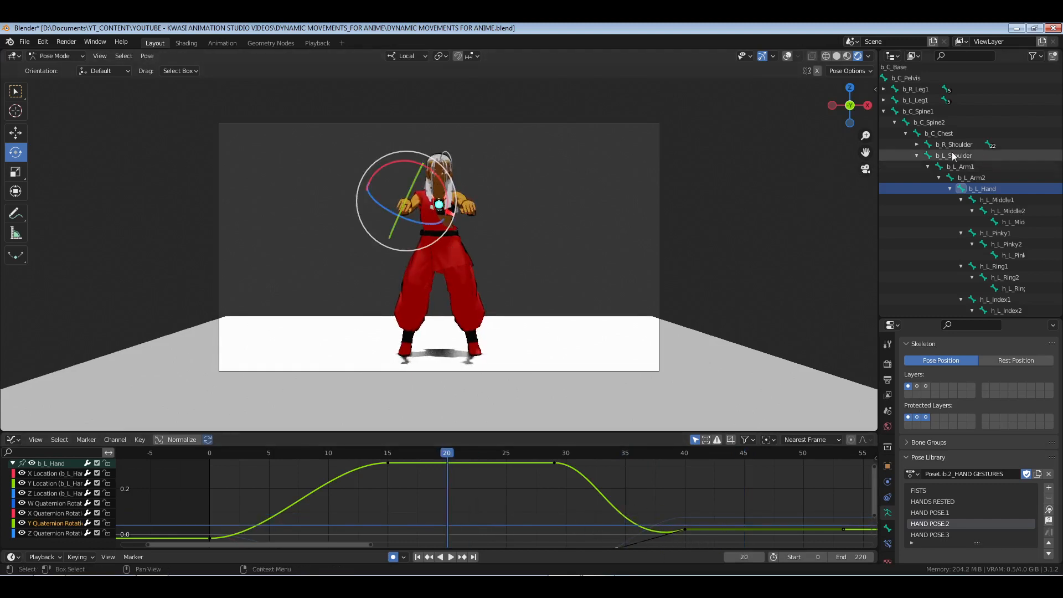
Move the incoming handle of b_R_Shoulder's Y Quaternion Rotation keyframe at frame 40 about 2 frames earlier and slightly lower.
left_click(917, 156)
left_click(948, 144)
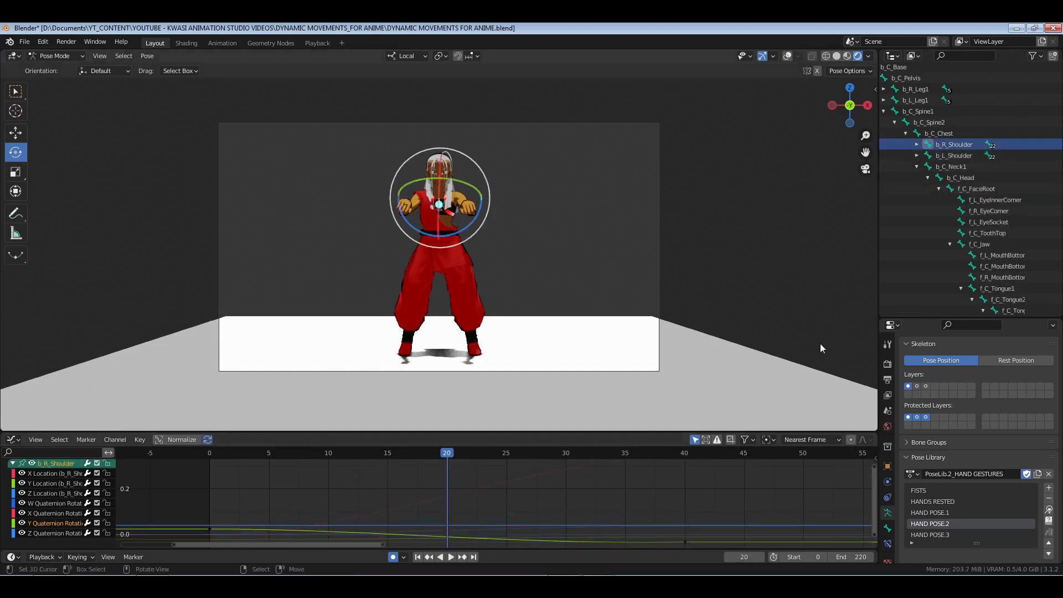
key("Home")
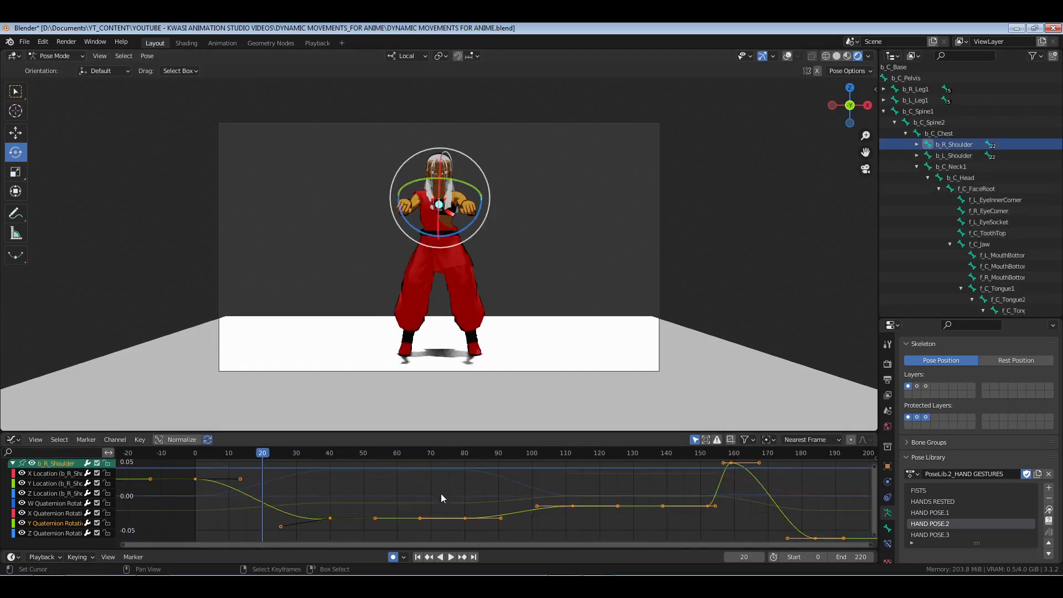
right_click(331, 519)
middle_click_drag(358, 510, 439, 482)
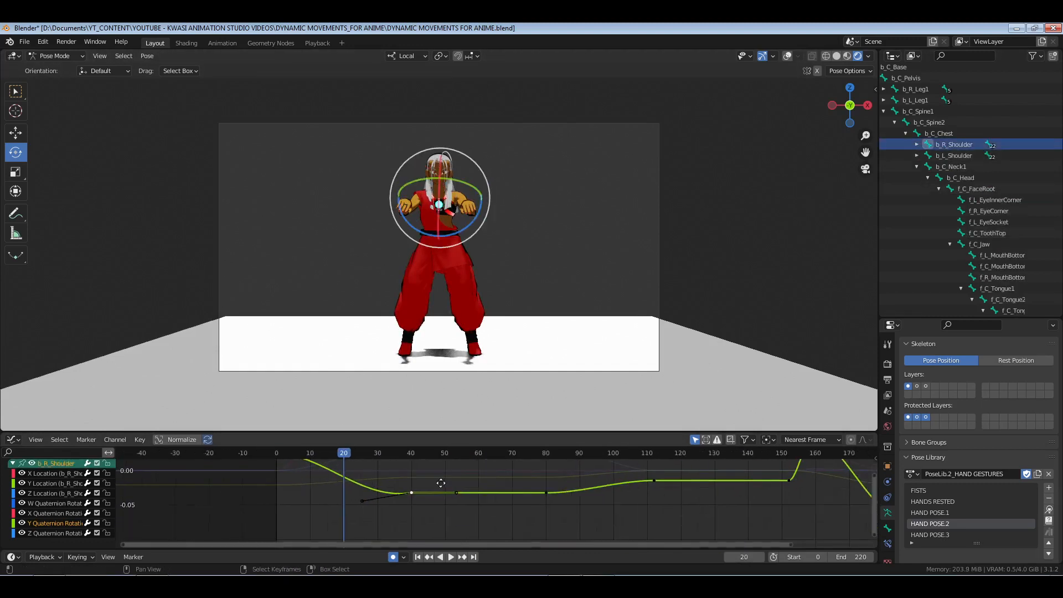
scroll(415, 508, "up", 5)
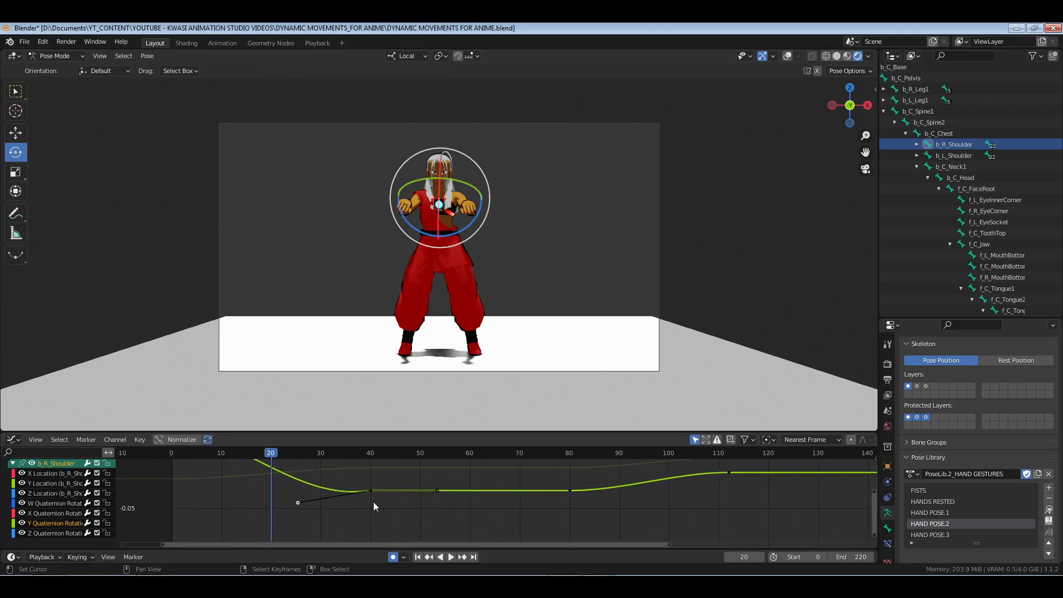
key("g")
left_click(362, 514)
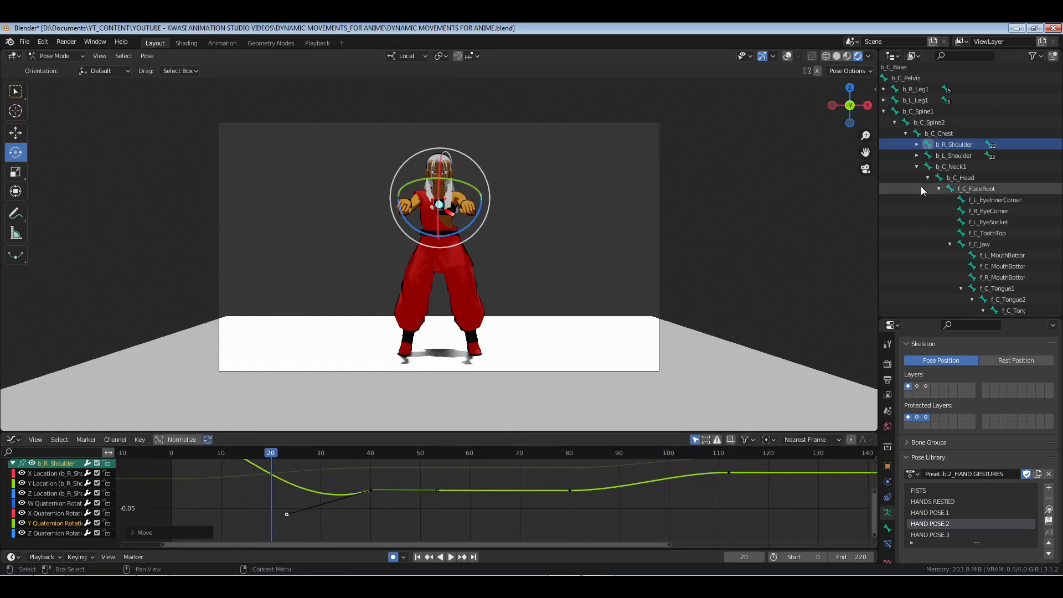
Move the incoming handle of b_L_Shoulder's Y Quaternion Rotation keyframe at frame 40 about 2 frames earlier and slightly higher.
left_click(958, 157)
middle_click_drag(325, 500, 359, 520)
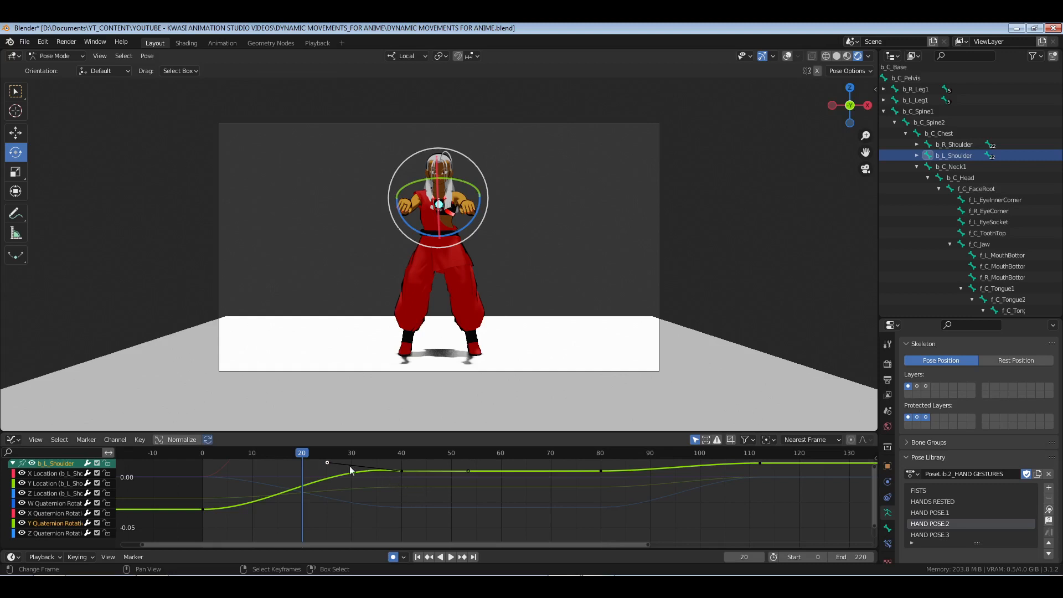
middle_click_drag(386, 483, 410, 504)
key("g")
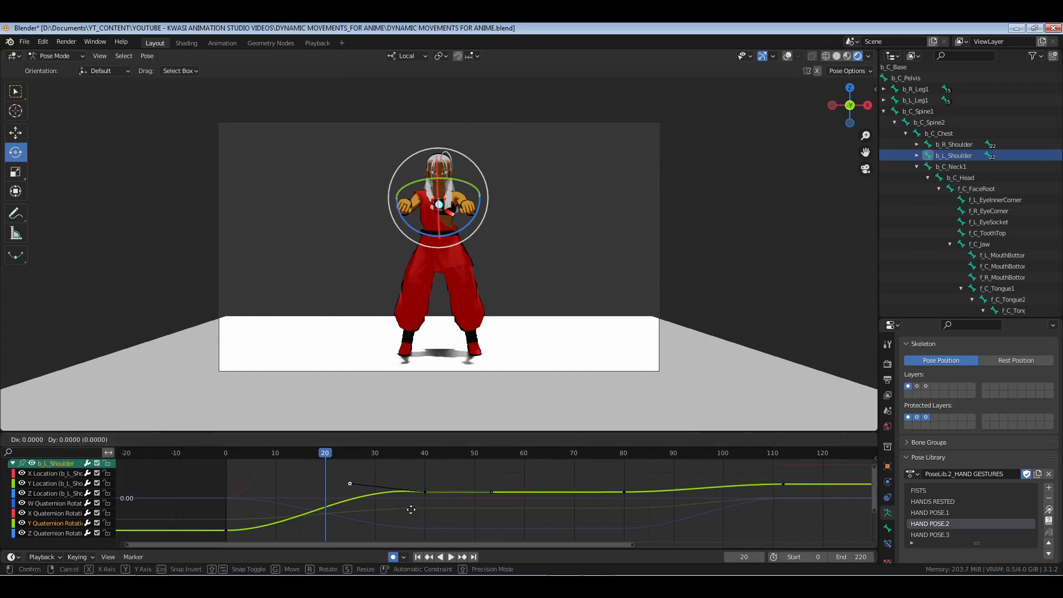
left_click(409, 508)
Save the file at frame 0, play the animation to check the shoulder overshoot, then stop and go to frame 12.
left_click(226, 492)
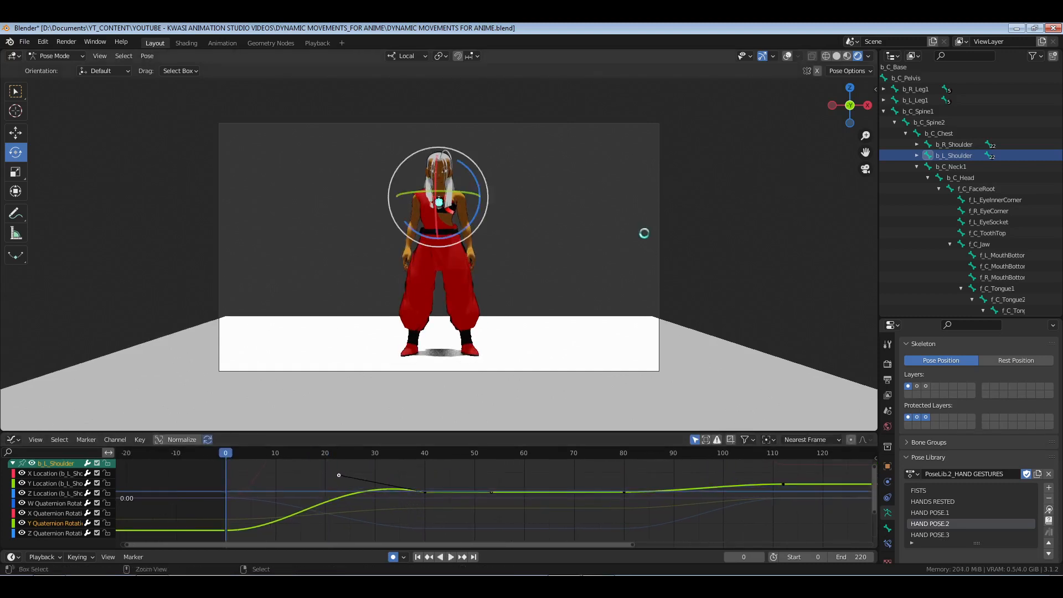
key("ctrl+s")
key("space")
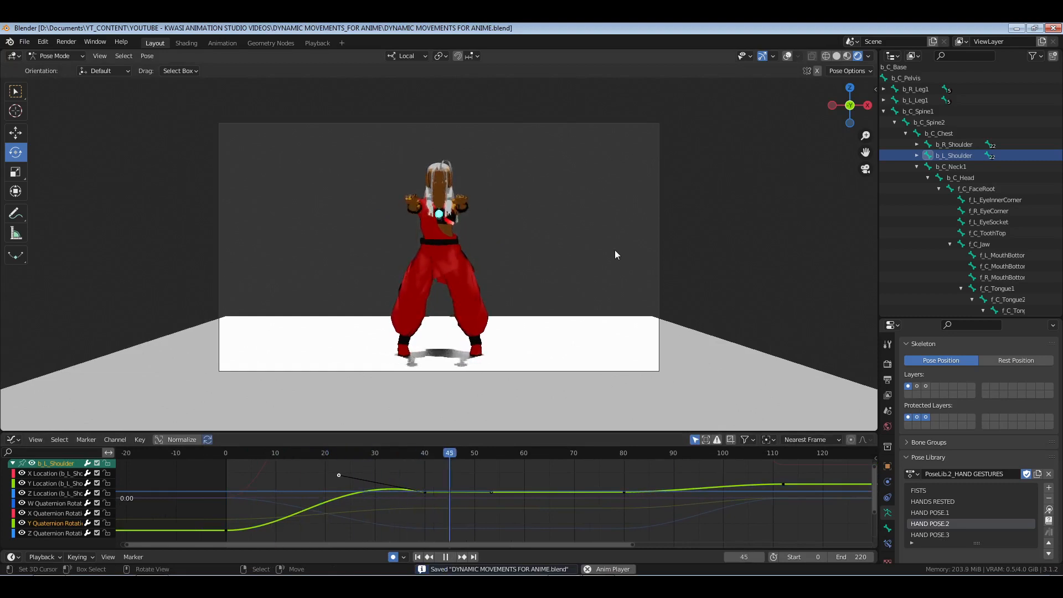
key("space")
left_click(285, 493)
Select the b_R_Arm1 bone, expand its channels and frame the early keyframes of its X Quaternion Rotation curve.
left_click(917, 144)
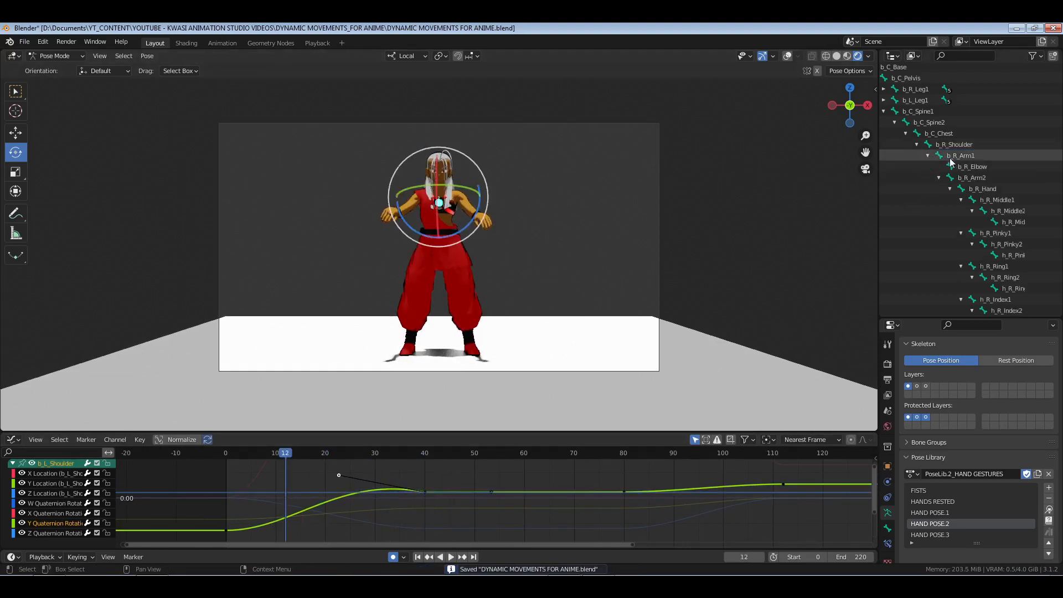
left_click(956, 161)
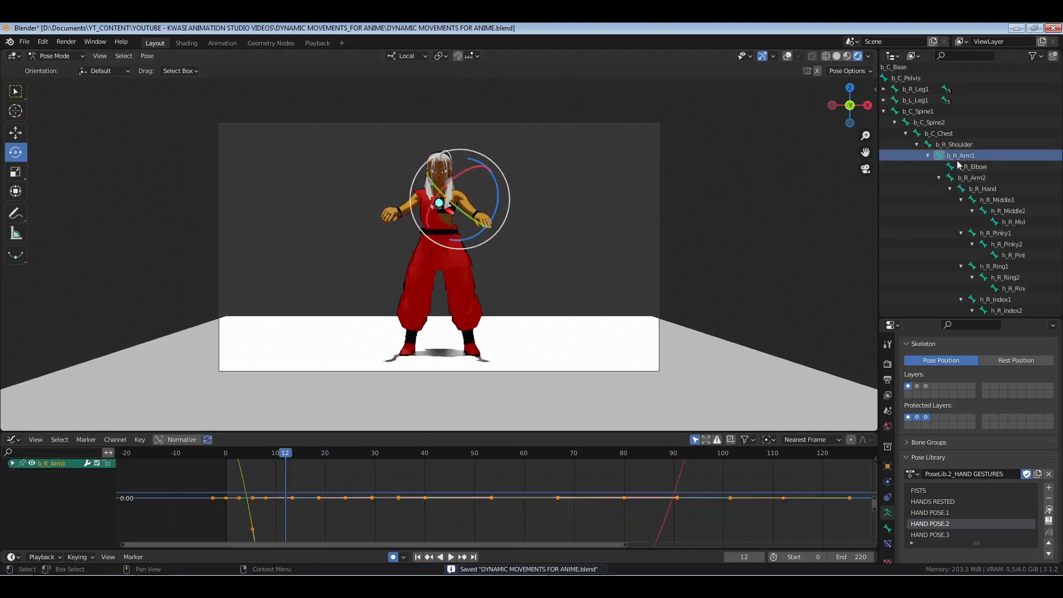
left_click(13, 464)
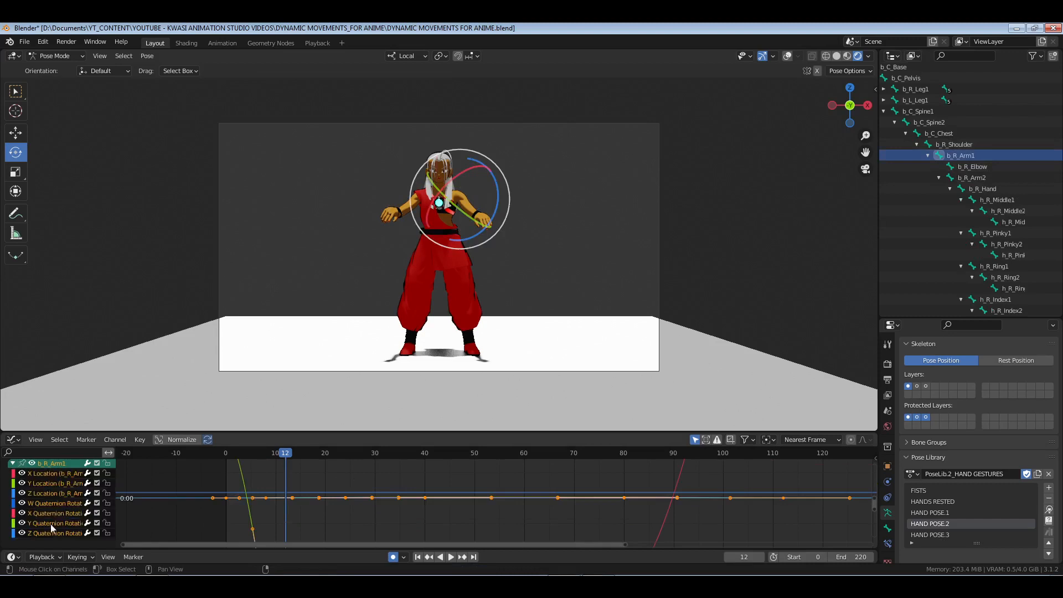
left_click(46, 514)
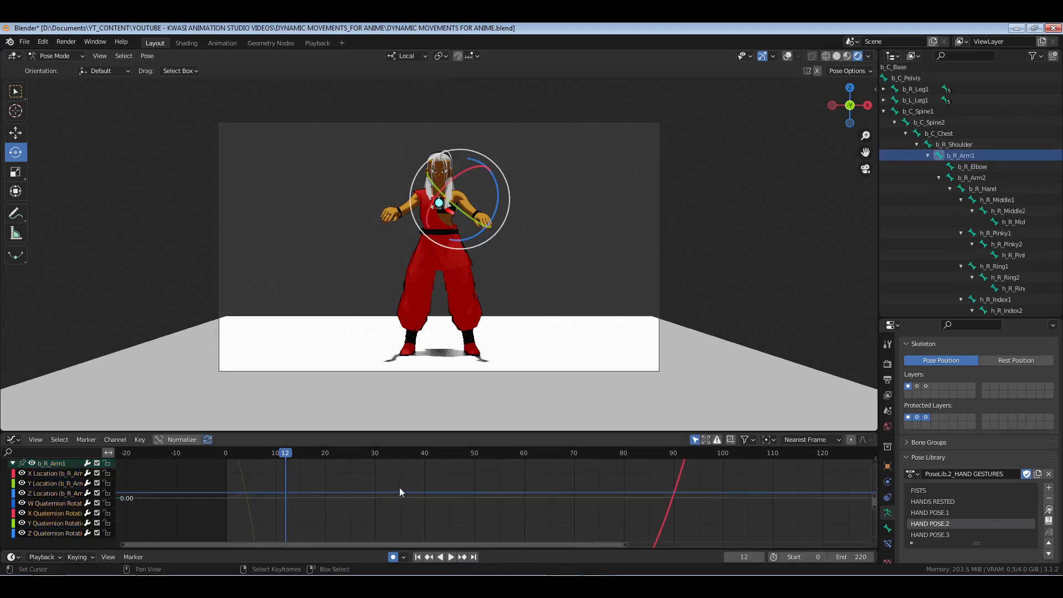
key("Home")
left_click_drag(132, 494, 344, 516)
key("KP_Decimal")
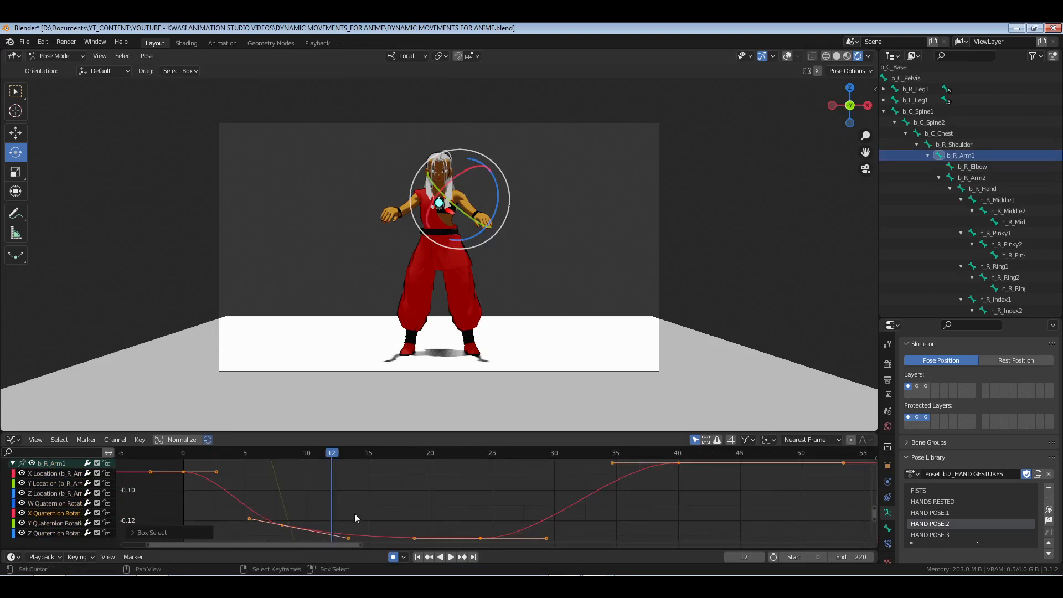
Set the right upper arm's X Quaternion Rotation keyframes from frame 0 to frame 40 to Free handles.
right_click(450, 490)
middle_click_drag(377, 508, 359, 499)
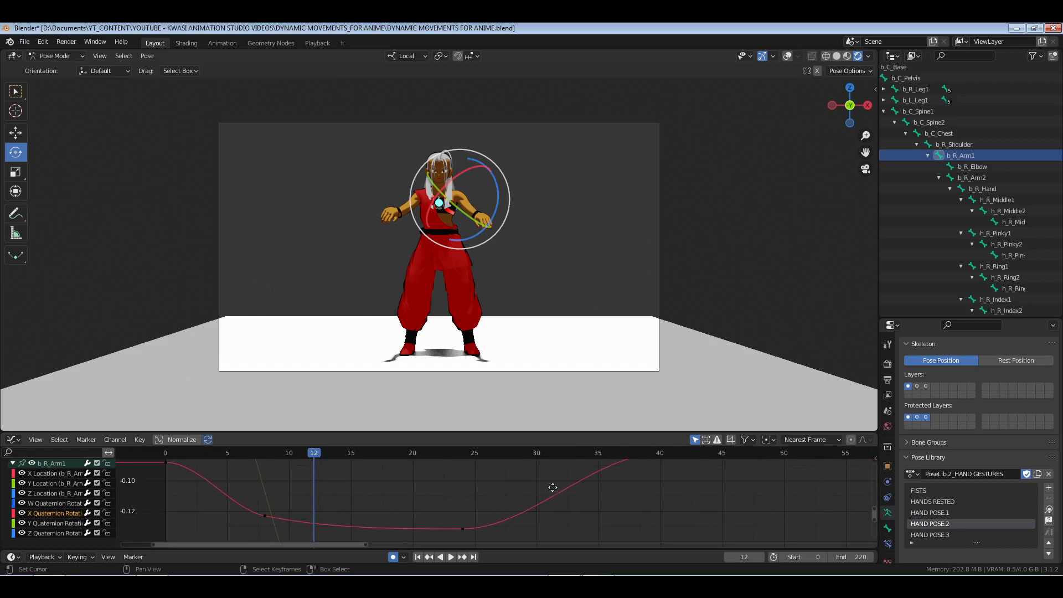
middle_click_drag(552, 488, 559, 506)
scroll(561, 502, "down", 3)
left_click_drag(662, 468, 50, 541)
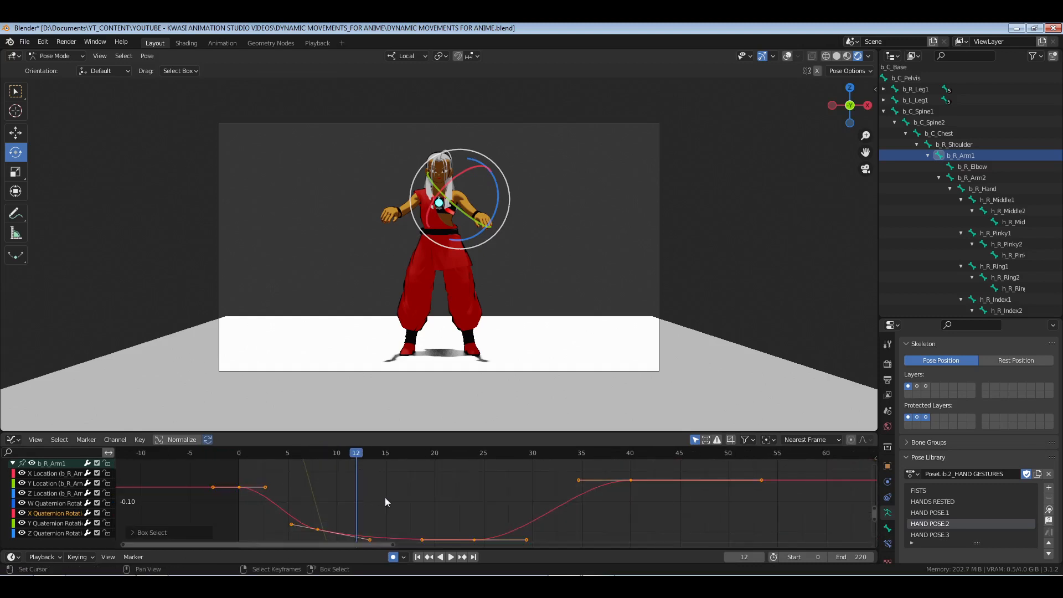
key("v")
key("Return")
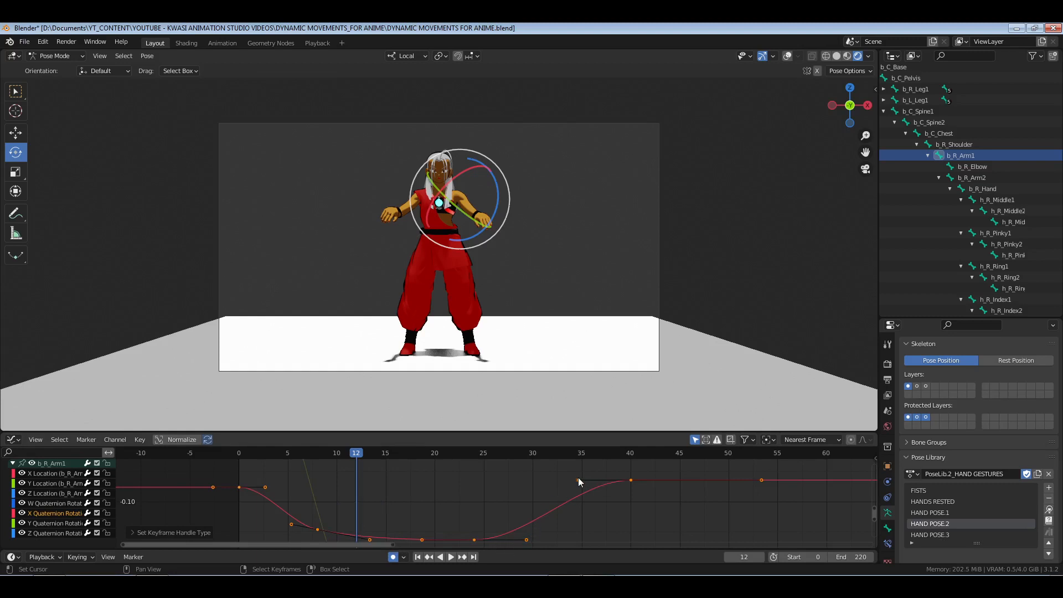
Move the incoming handle of b_R_Arm1's X Quaternion Rotation keyframe at frame 40 about 2 frames earlier and about 0.013 higher.
left_click(579, 479)
key("g")
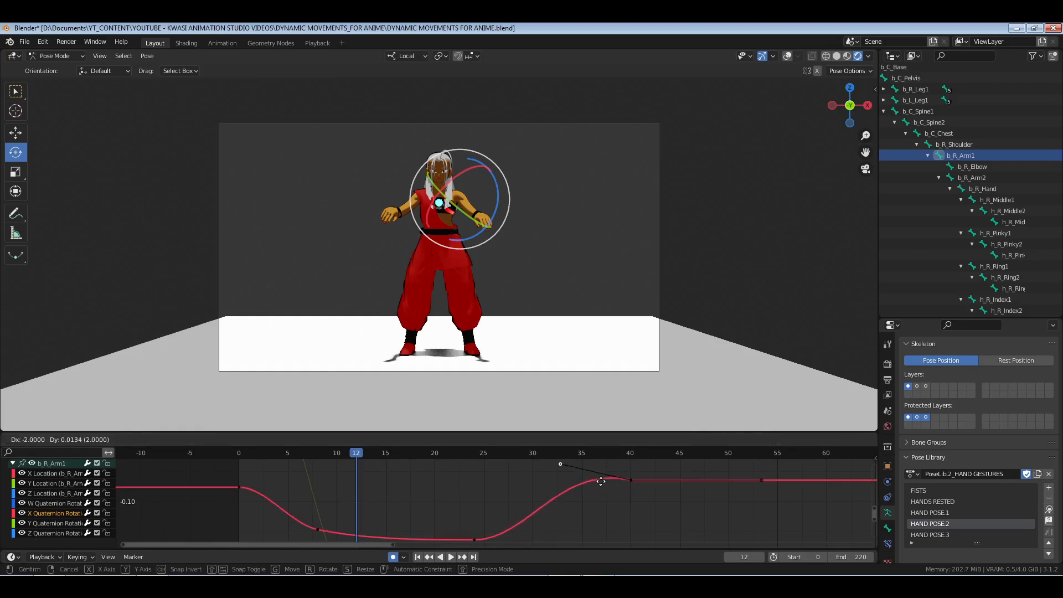
left_click(598, 481)
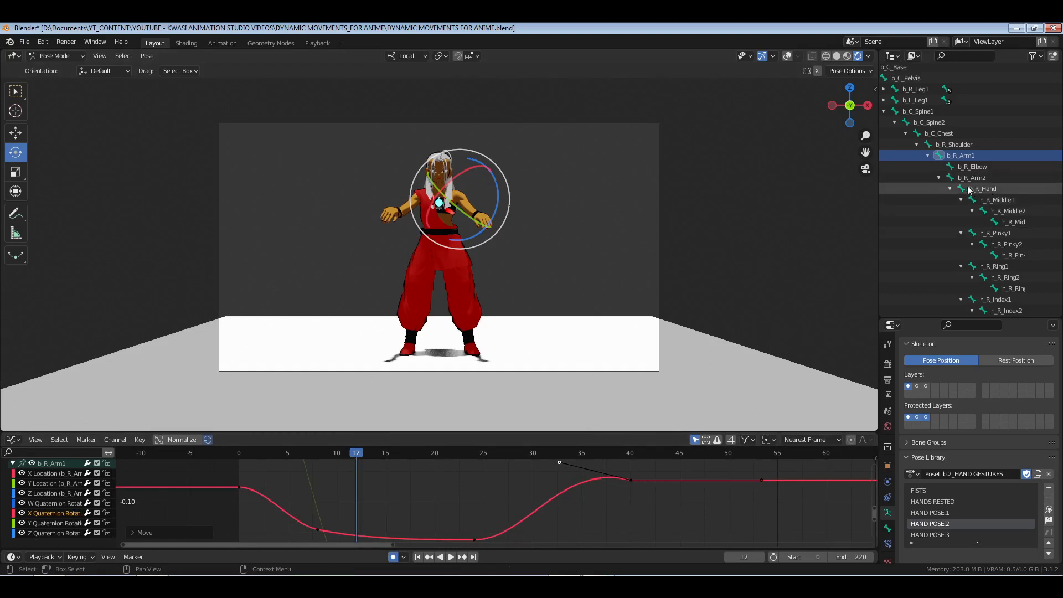
Select the b_L_Arm1 bone, expand its channels and isolate its X Quaternion Rotation curve.
left_click(916, 146)
left_click(917, 156)
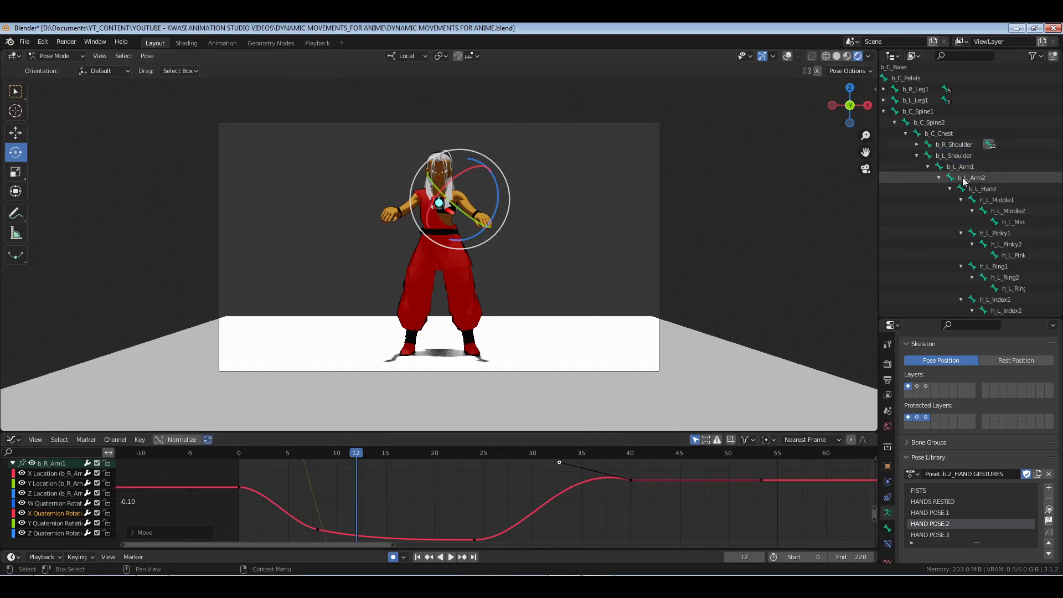
left_click(963, 166)
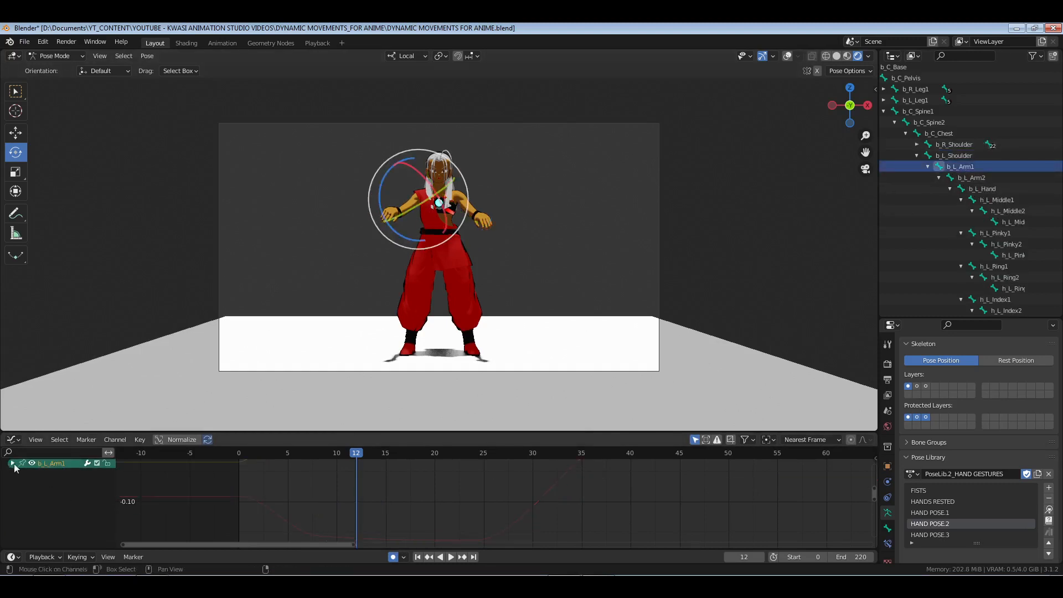
left_click(13, 464)
left_click(46, 515)
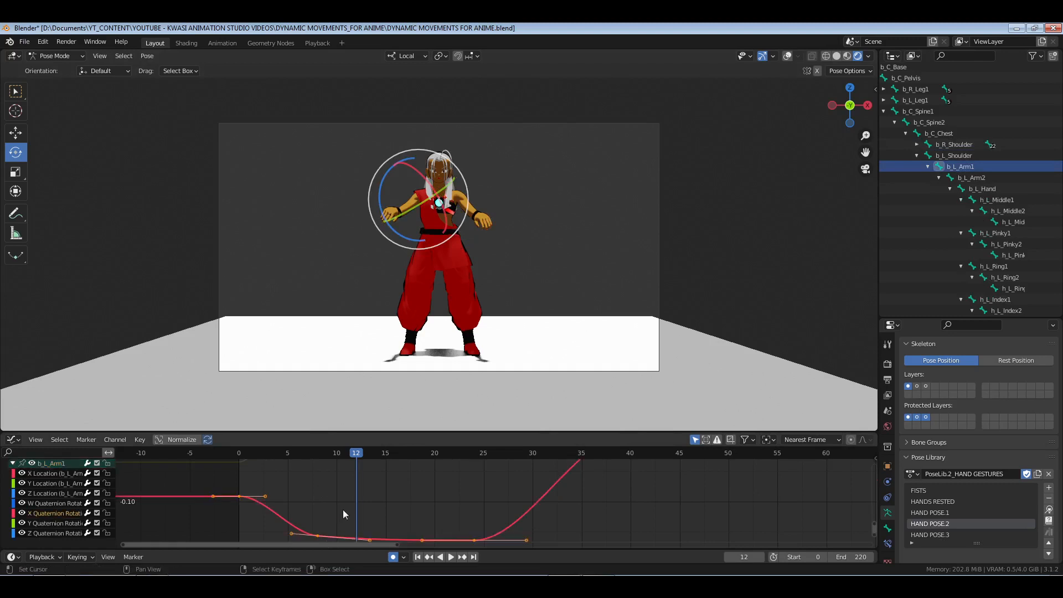
Set the left upper arm's X Quaternion Rotation keyframes from frame 0 to frame 40 to Free handles.
middle_click_drag(343, 509, 502, 490, "ctrl")
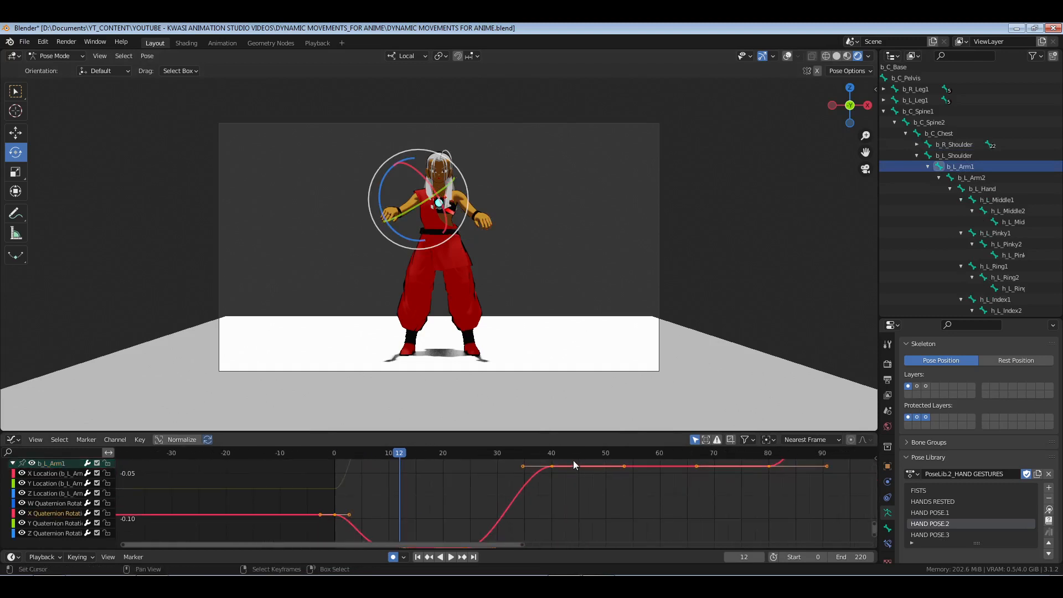
left_click_drag(573, 460, 393, 531)
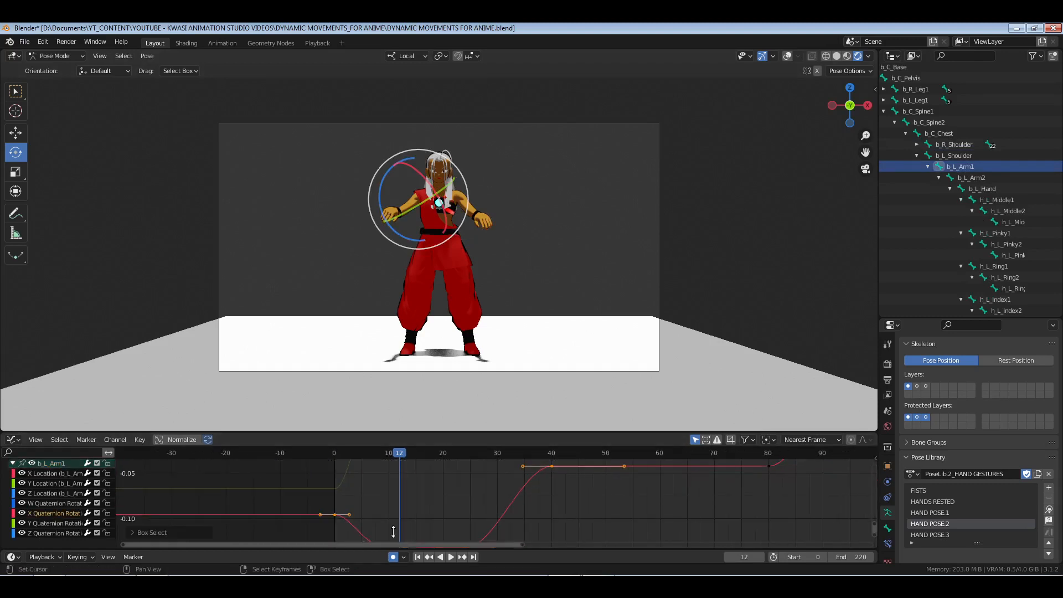
key("v")
left_click(461, 498)
middle_click_drag(532, 464, 522, 477)
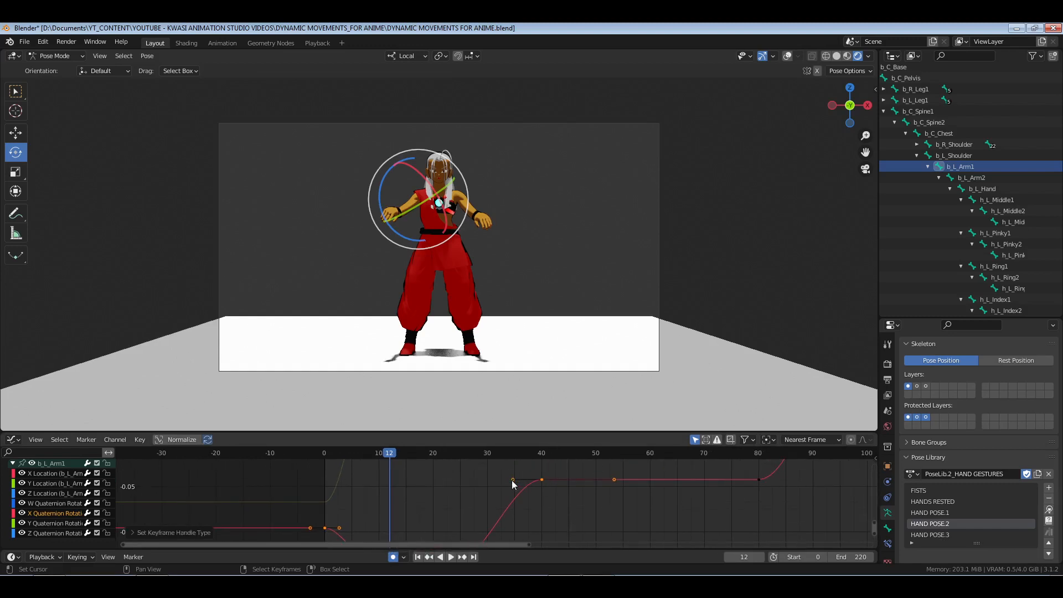
Raise the incoming handle of b_L_Arm1's X Quaternion Rotation keyframe at frame 40 so the curve overshoots before it, and save the file.
left_click(512, 480)
middle_click_drag(536, 519, 560, 503)
scroll(559, 504, "up", 2)
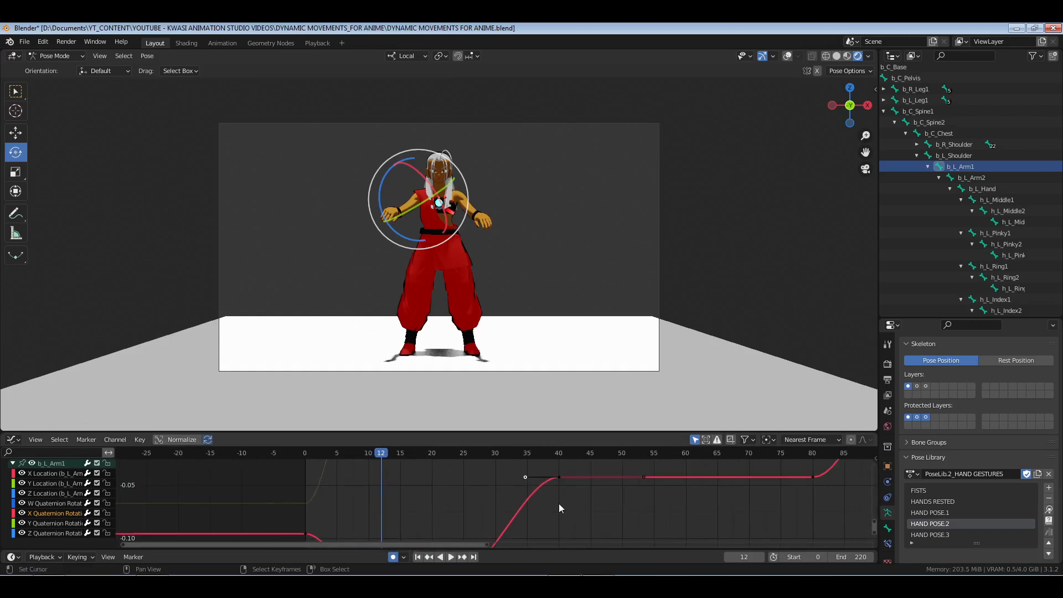
left_click_drag(645, 466, 306, 548)
scroll(378, 507, "up", 1)
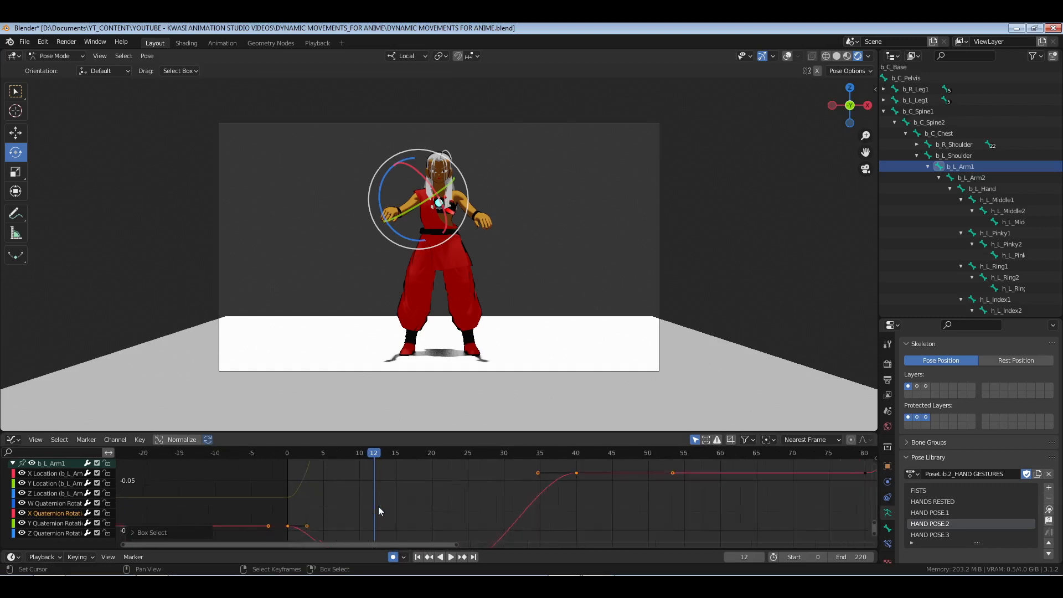
scroll(377, 506, "up", 2)
left_click(612, 463)
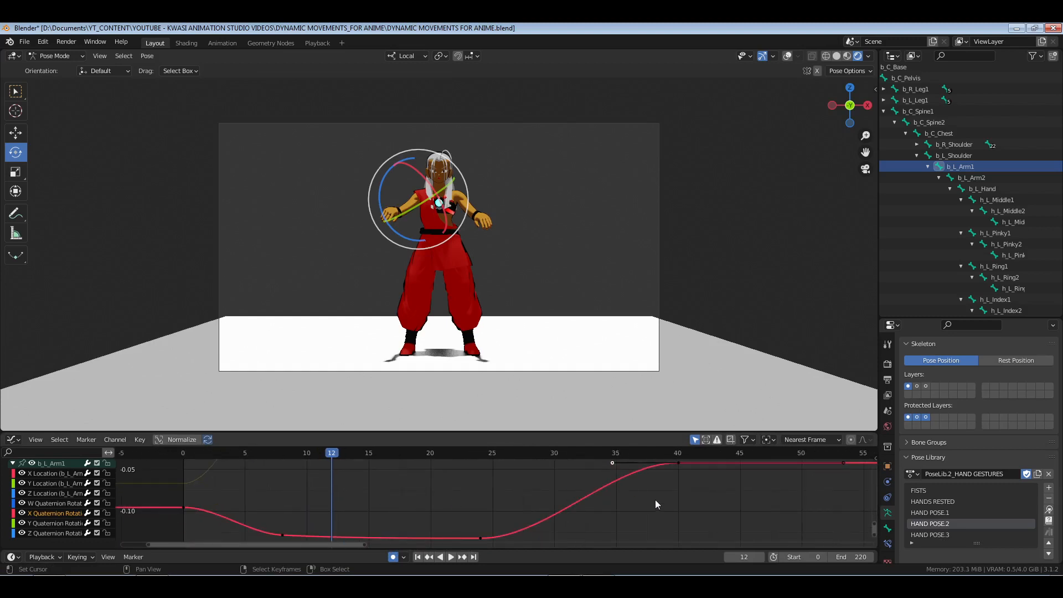
key("g")
left_click(616, 476)
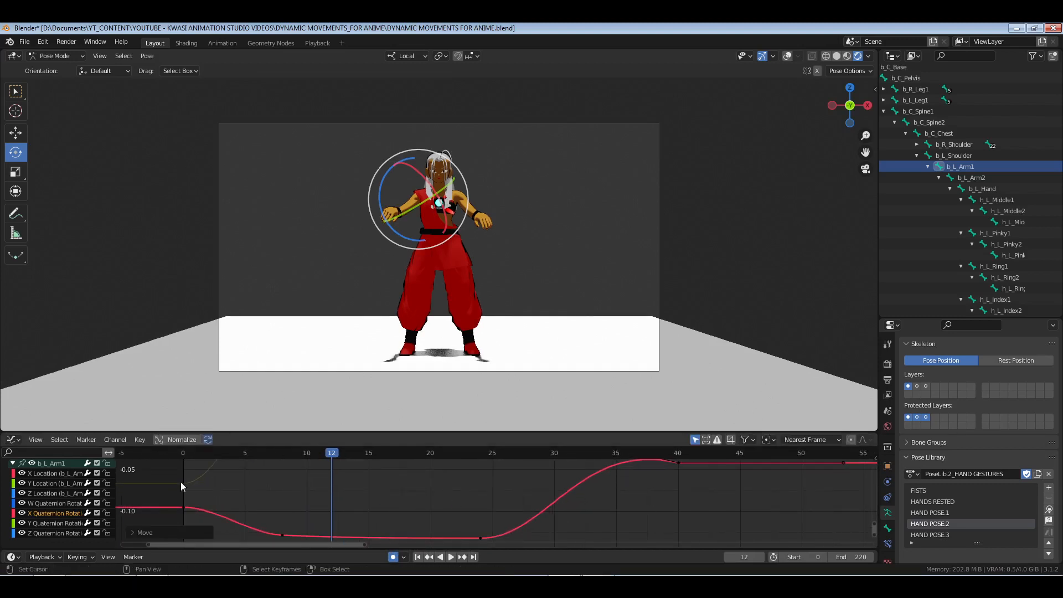
right_click(208, 491, "shift")
key("ctrl+s")
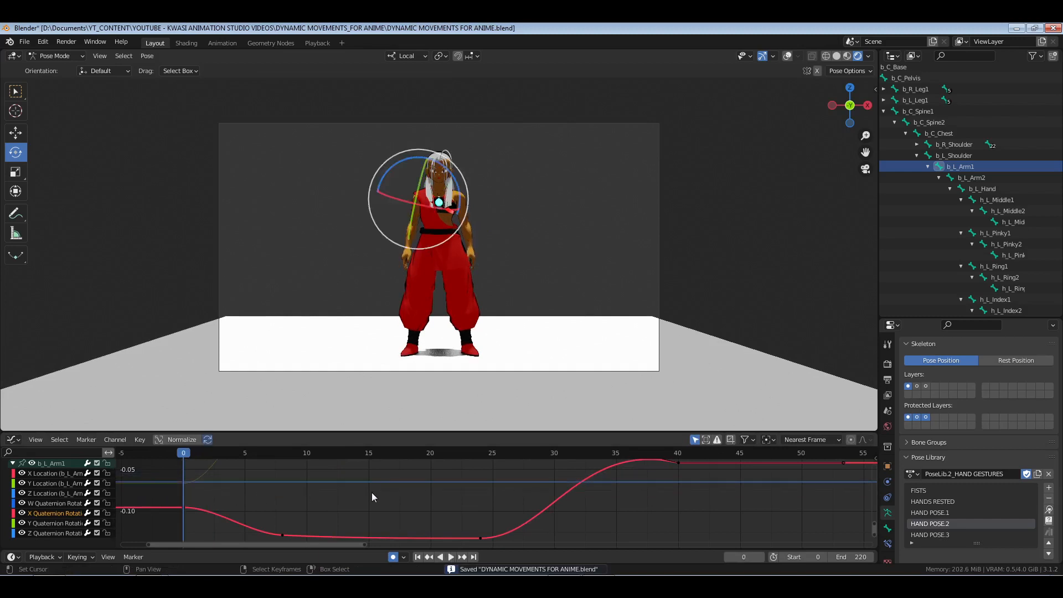
Play the turn repeatedly from frame 0 to check the arms' overshoot into the fighting stance.
key("space")
key("Escape")
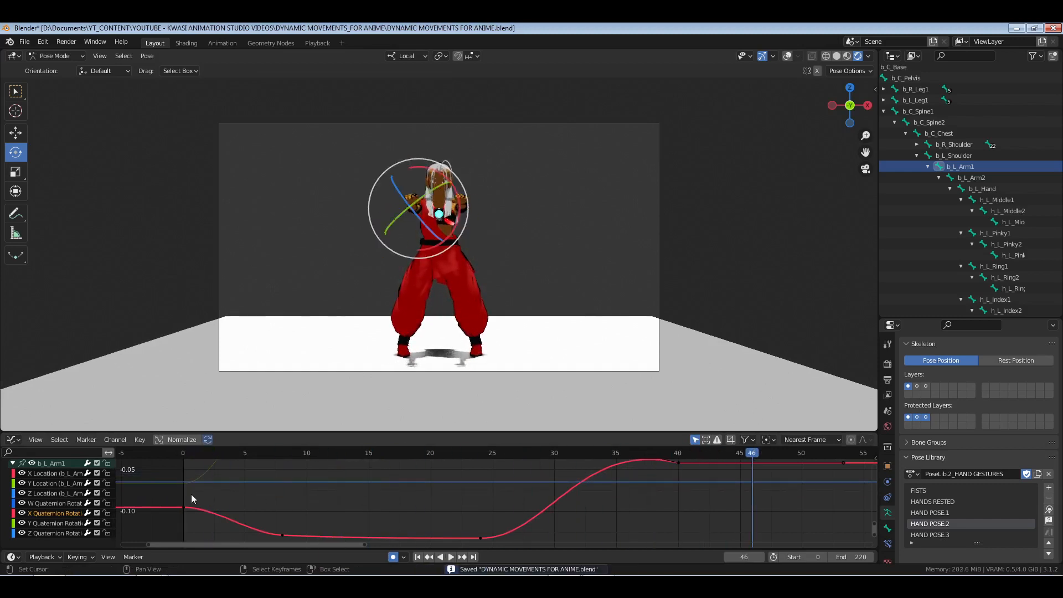
right_click_drag(191, 494, 453, 496, "shift")
key("space")
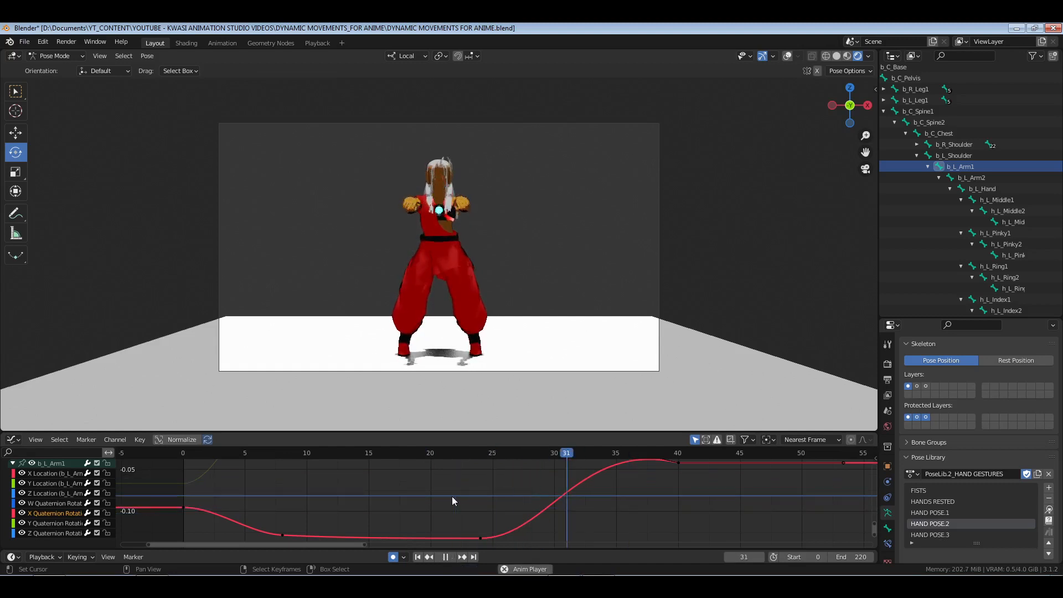
key("space")
right_click(191, 488, "shift")
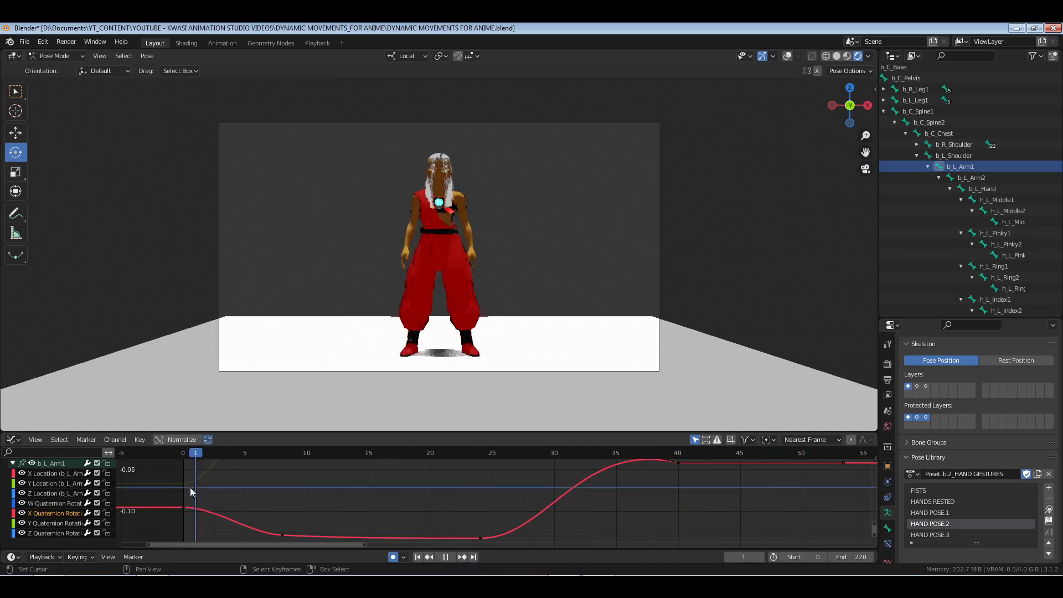
key("space")
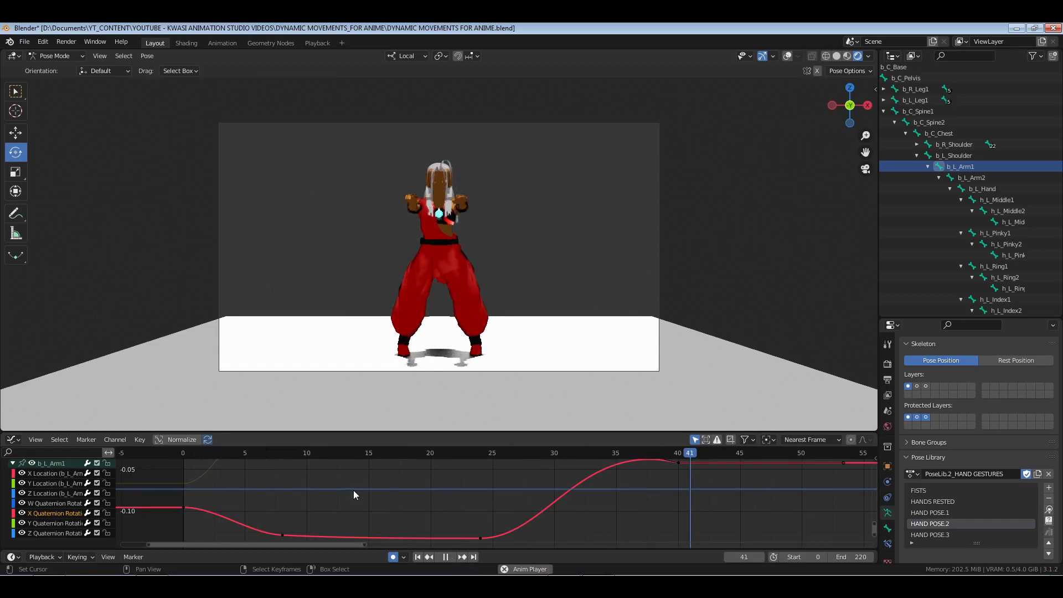
left_click(347, 500)
key("space")
Collapse the b_L_Shoulder hierarchy, select the b_R_Leg1 bone and isolate its Y Quaternion Rotation curve.
left_click(917, 157)
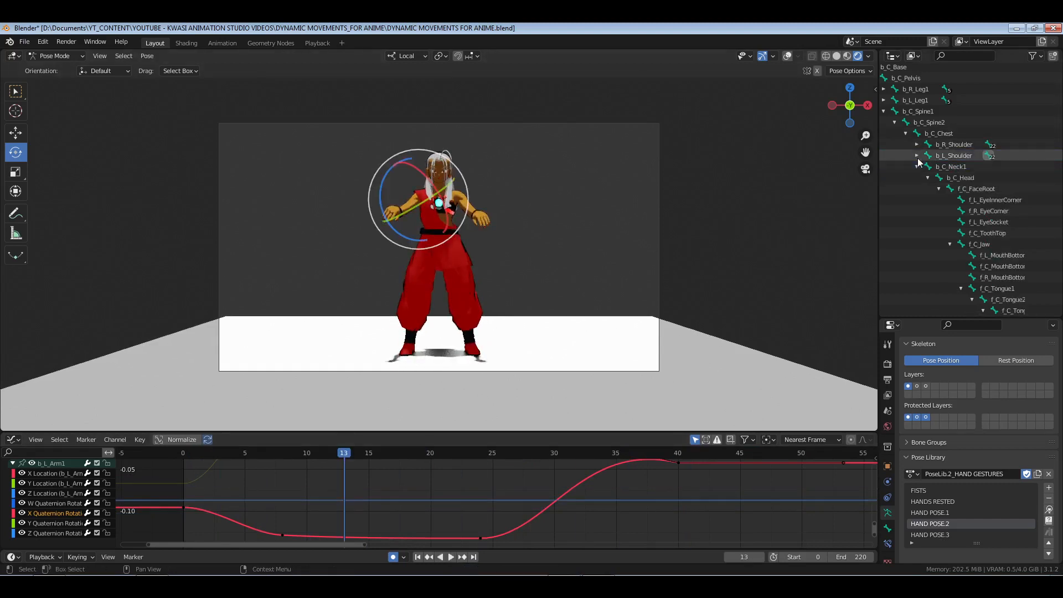
scroll(941, 158, "up", 3)
left_click(943, 114)
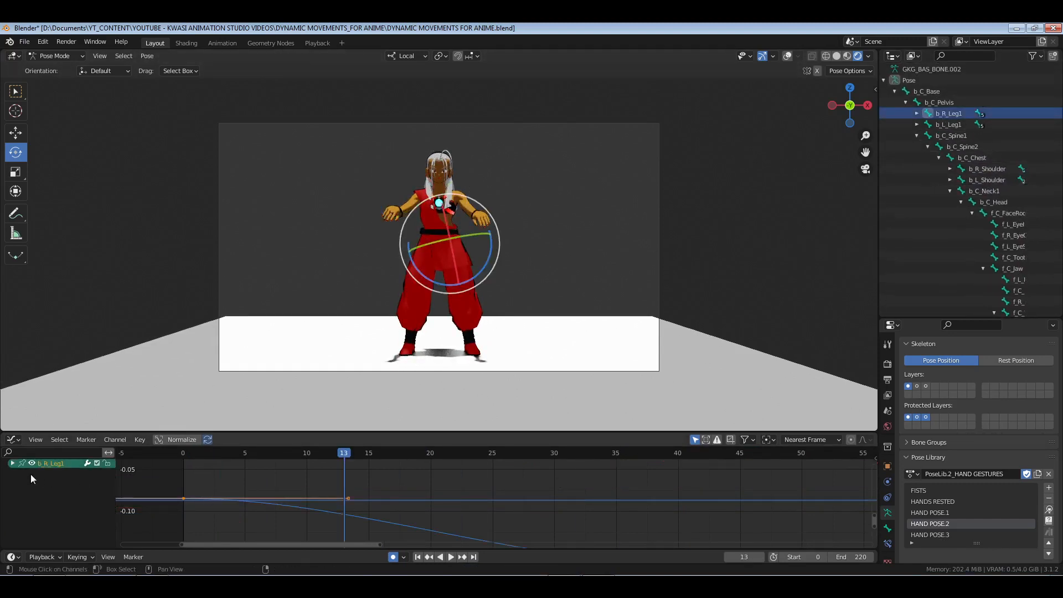
left_click(12, 463)
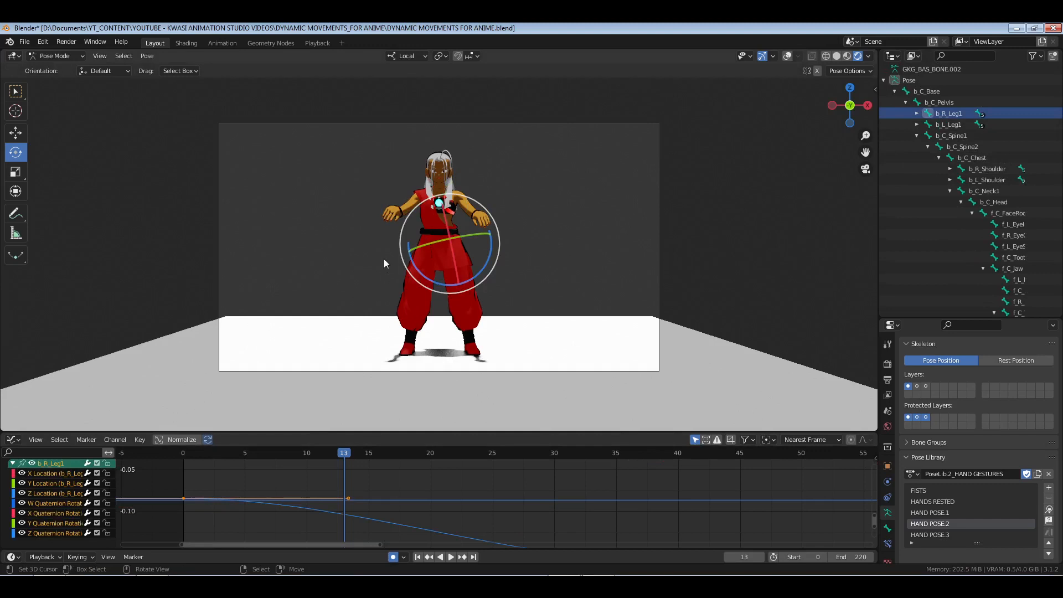
left_click(46, 521)
key("Home")
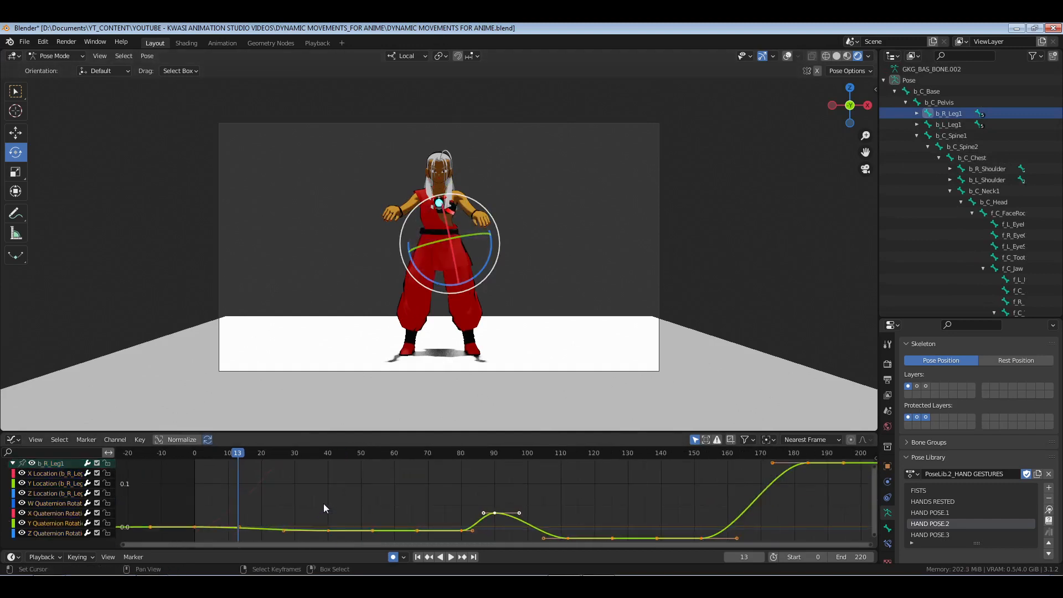
Set b_R_Leg1's Y Quaternion Rotation keyframes at frames 0 and 40 to Free handles.
left_click_drag(175, 512, 406, 543)
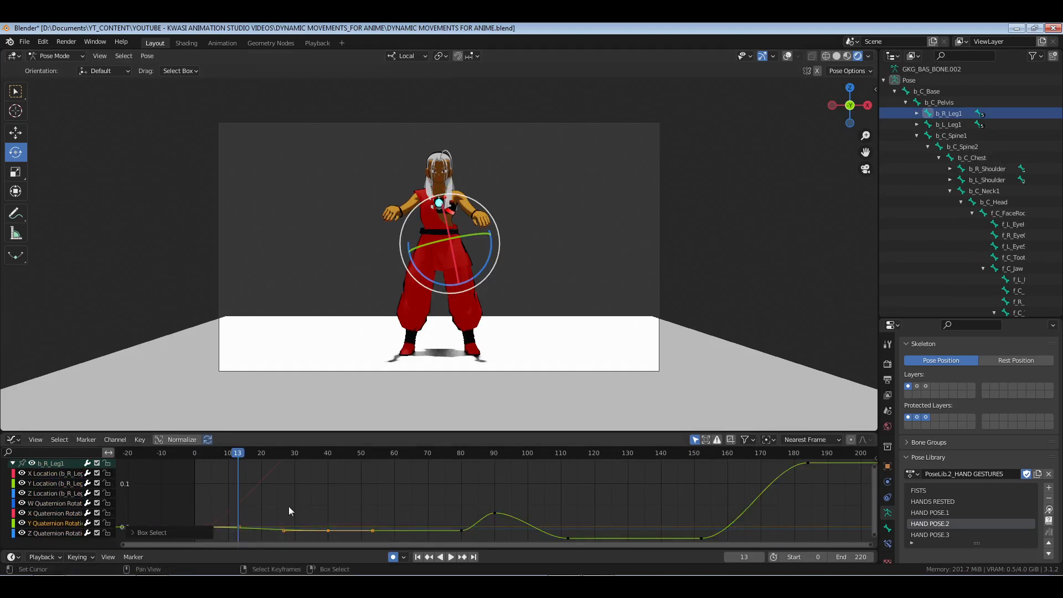
key("KP_Decimal")
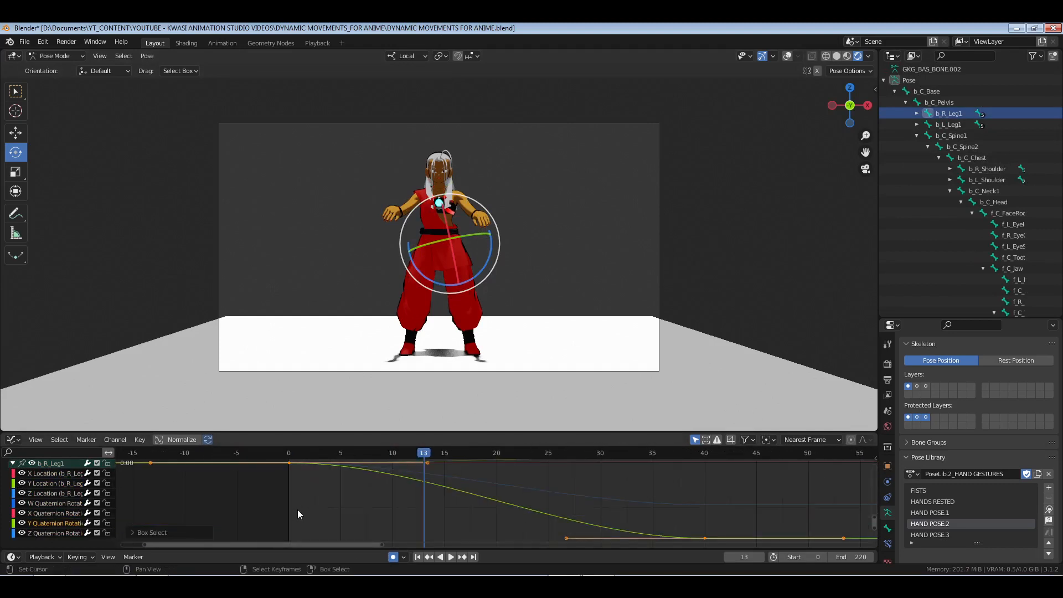
key("v")
left_click(670, 510)
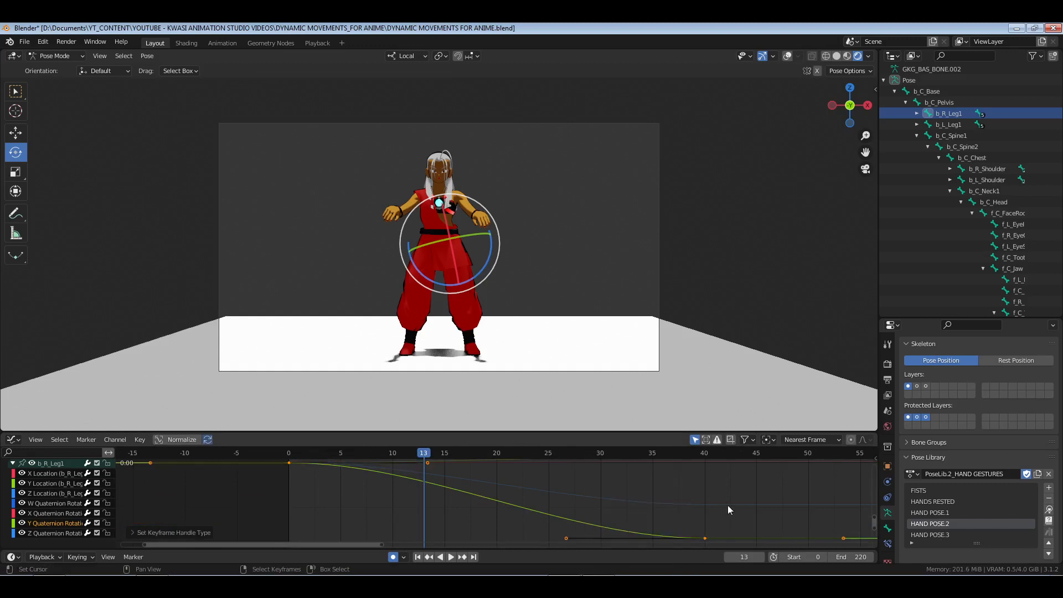
Move the incoming handle of b_R_Leg1's Y Quaternion Rotation keyframe at frame 40 about 1 frame earlier and about 0.002 lower.
middle_click_drag(727, 505, 705, 495)
left_click(545, 528)
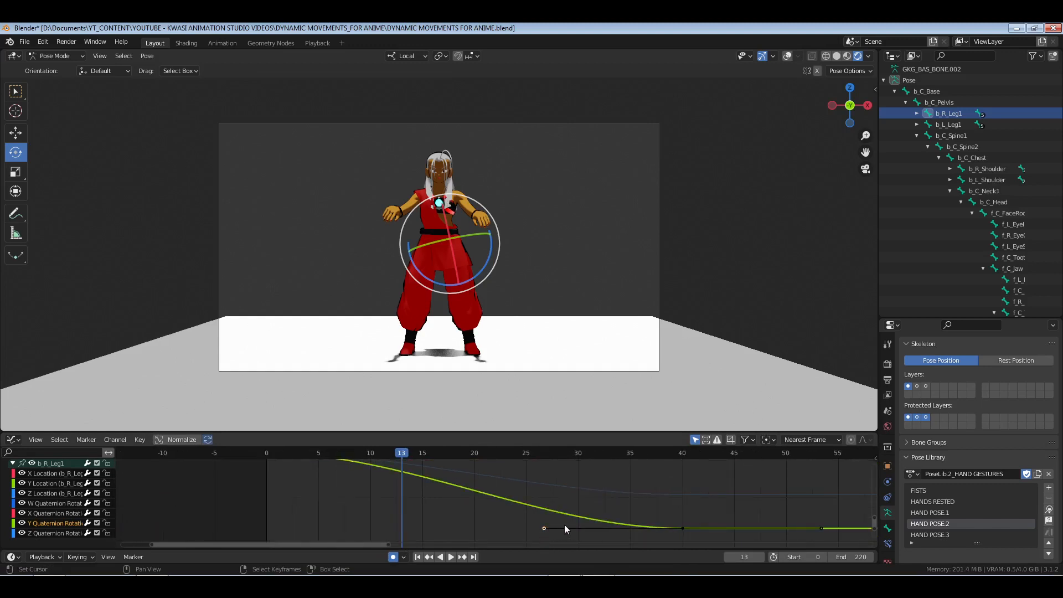
key("g")
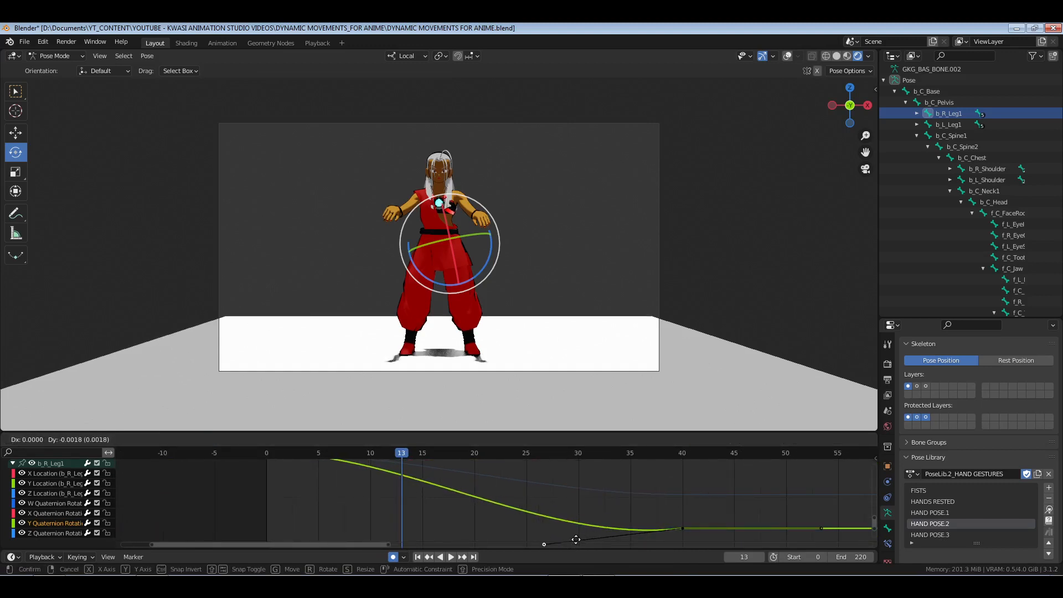
left_click(532, 546)
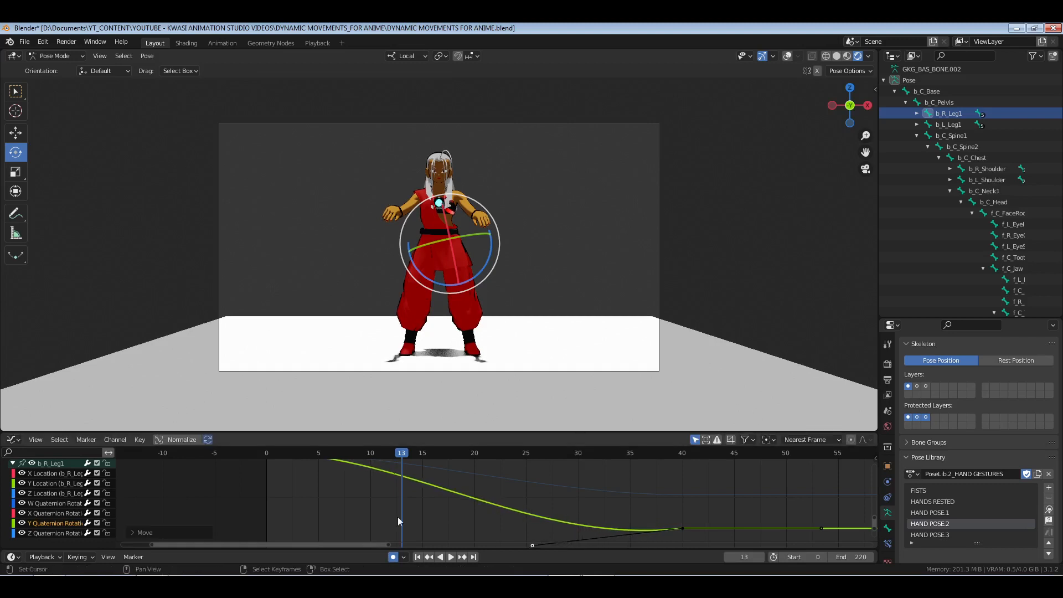
Play the turn from frame 0 to check the right upper leg's motion, and return to frame 0.
left_click(250, 492)
key("space")
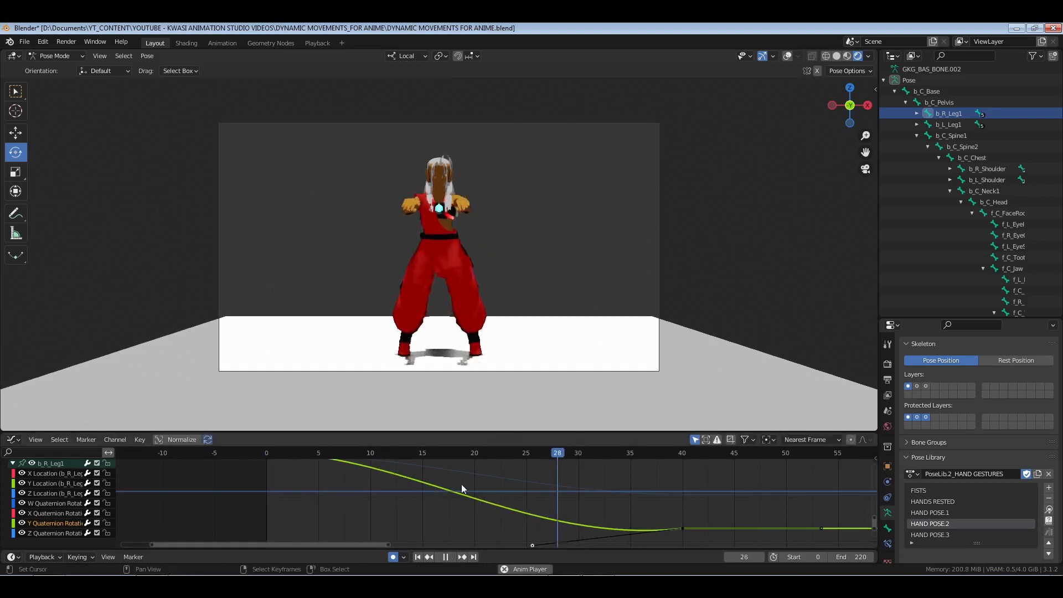
key("space")
left_click_drag(390, 495, 270, 510)
key("space")
key("space")
left_click_drag(436, 494, 225, 501)
Expand the right leg hierarchy, select the b_R_Leg2 bone and isolate its Y Quaternion Rotation curve.
left_click(916, 113)
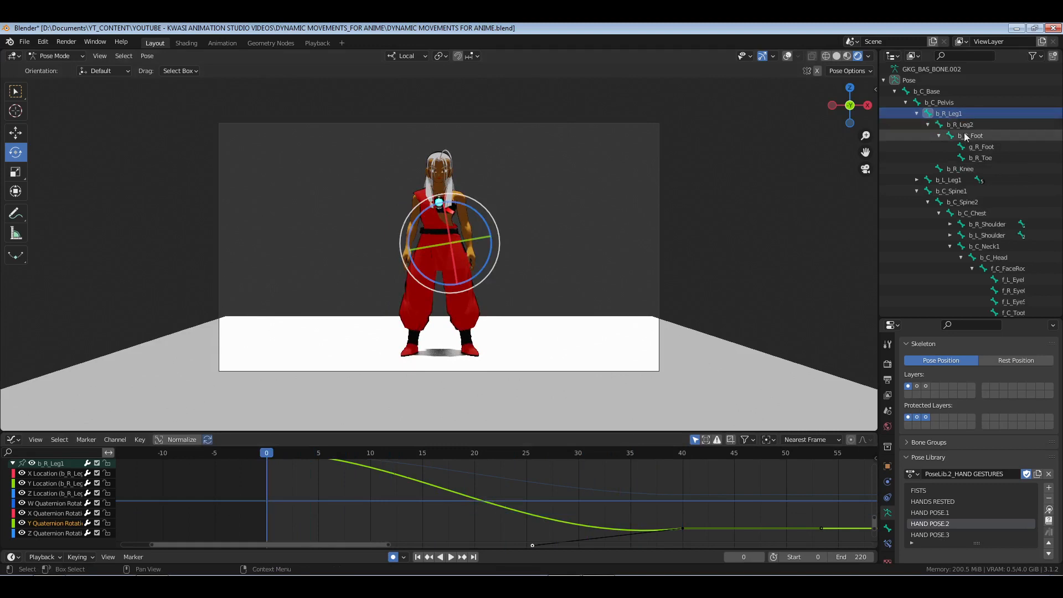
left_click(961, 124)
left_click(12, 464)
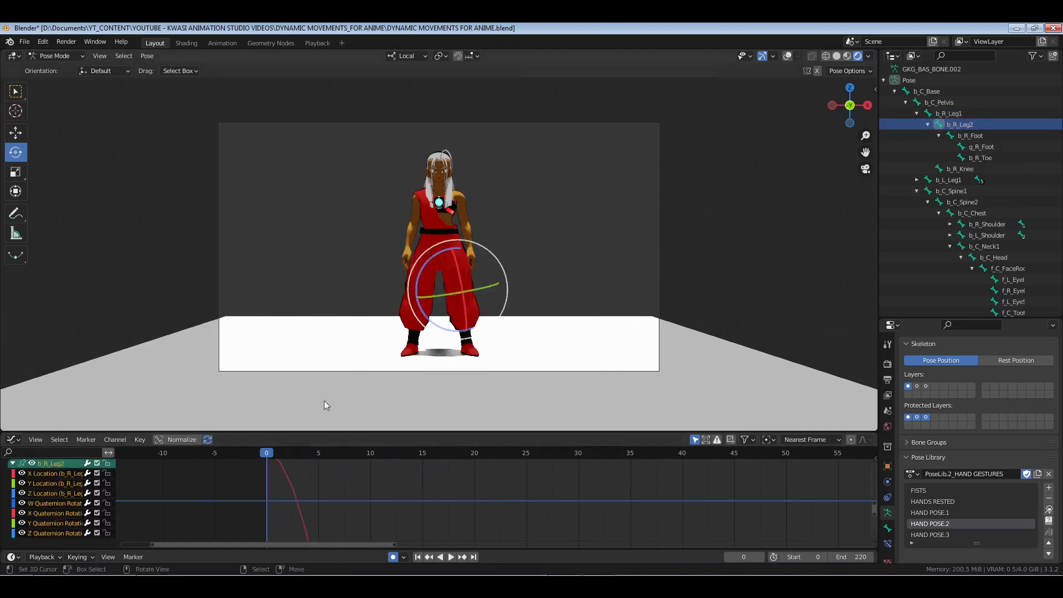
left_click(53, 520)
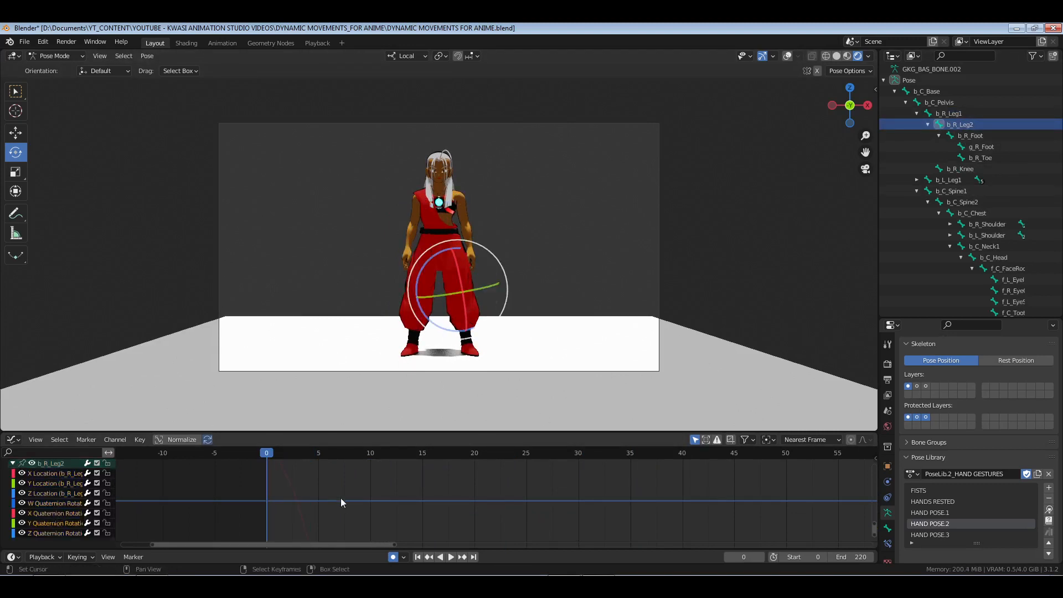
key("Home")
Set b_R_Leg2's Y Quaternion Rotation keyframes at frames 0 and 40 to Free handles.
left_click_drag(155, 495, 450, 546)
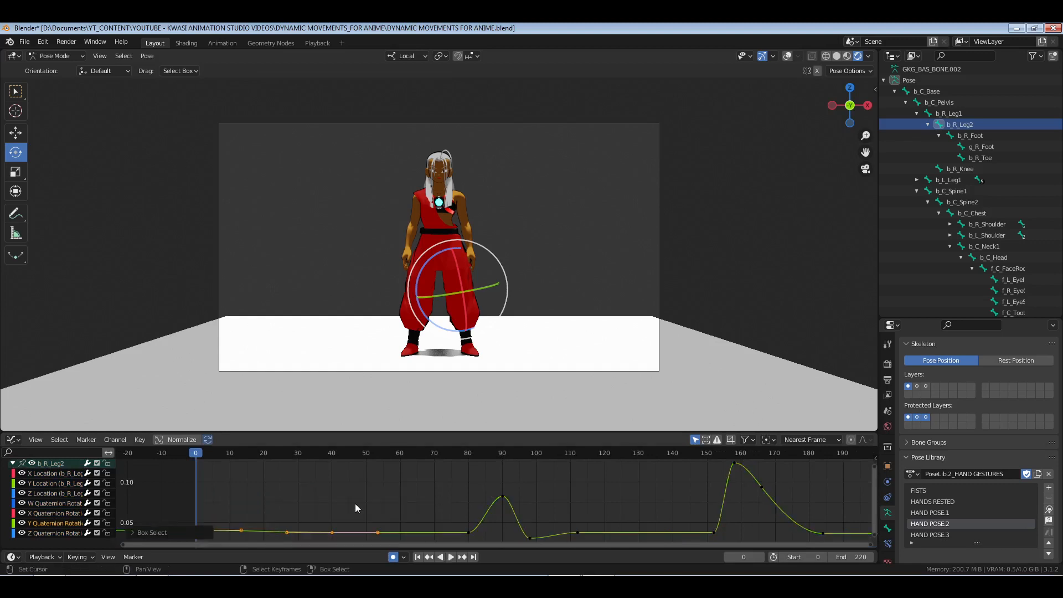
key("KP_Decimal")
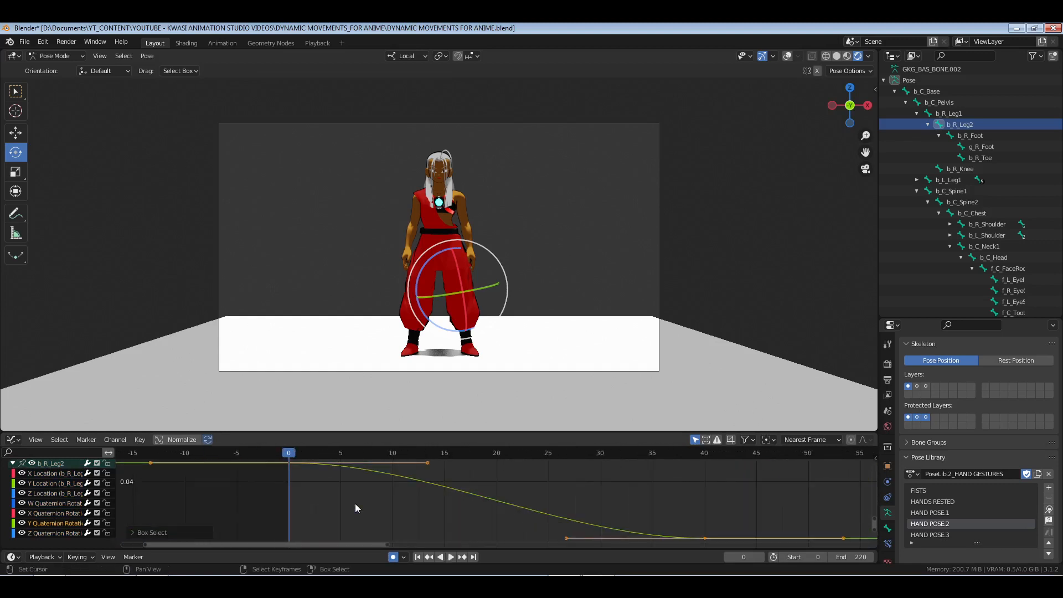
key("v")
left_click(617, 508)
Lower the incoming handle of b_R_Leg2's Y Quaternion Rotation keyframe at frame 40 so the curve dips below it beforehand.
right_click(707, 537)
middle_click_drag(692, 527, 684, 492)
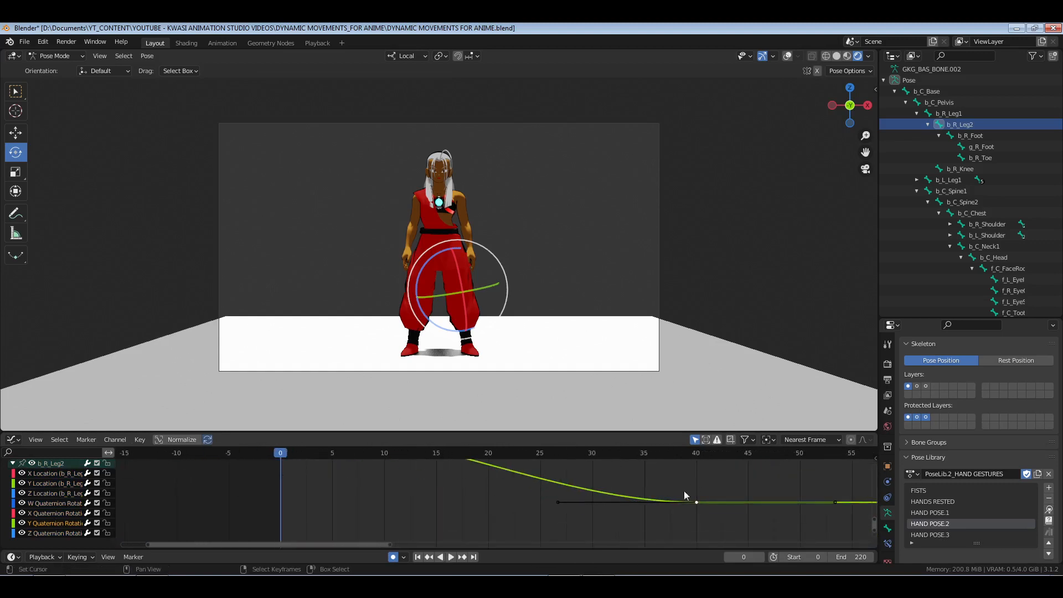
right_click(556, 504)
key("g")
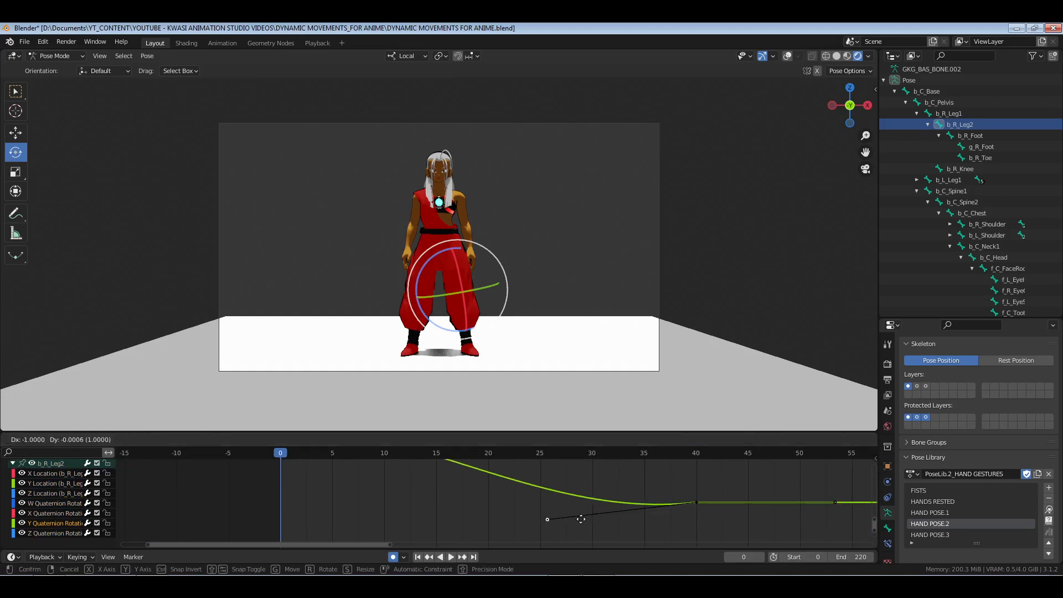
left_click(576, 451)
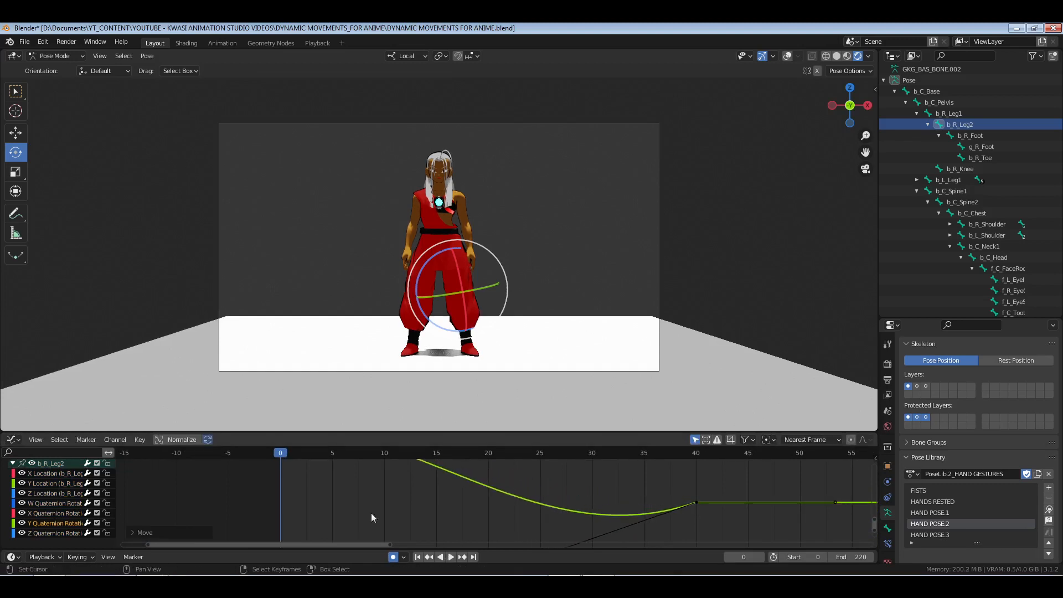
Play the turn from frame 0 to check the right lower leg's motion, and scrub to frame 22.
middle_click_drag(371, 513, 430, 516, "ctrl")
left_click(387, 510)
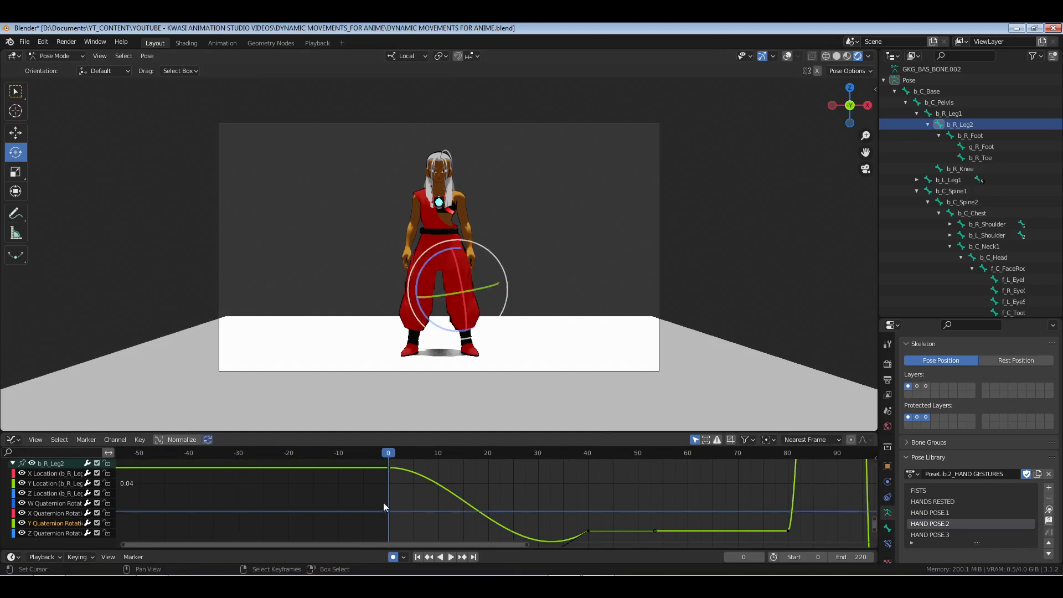
key("space")
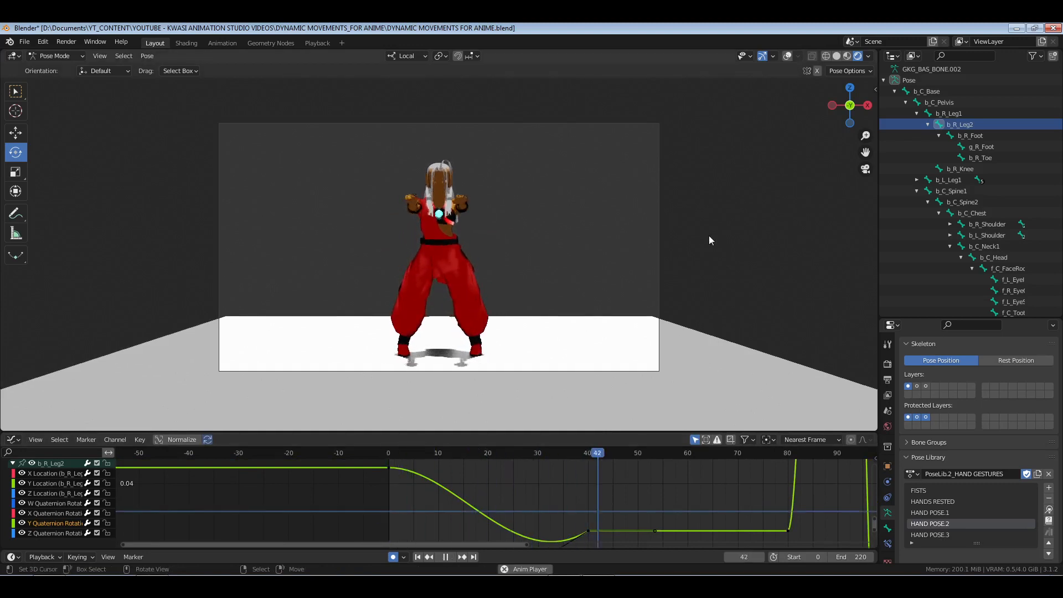
left_click(450, 521)
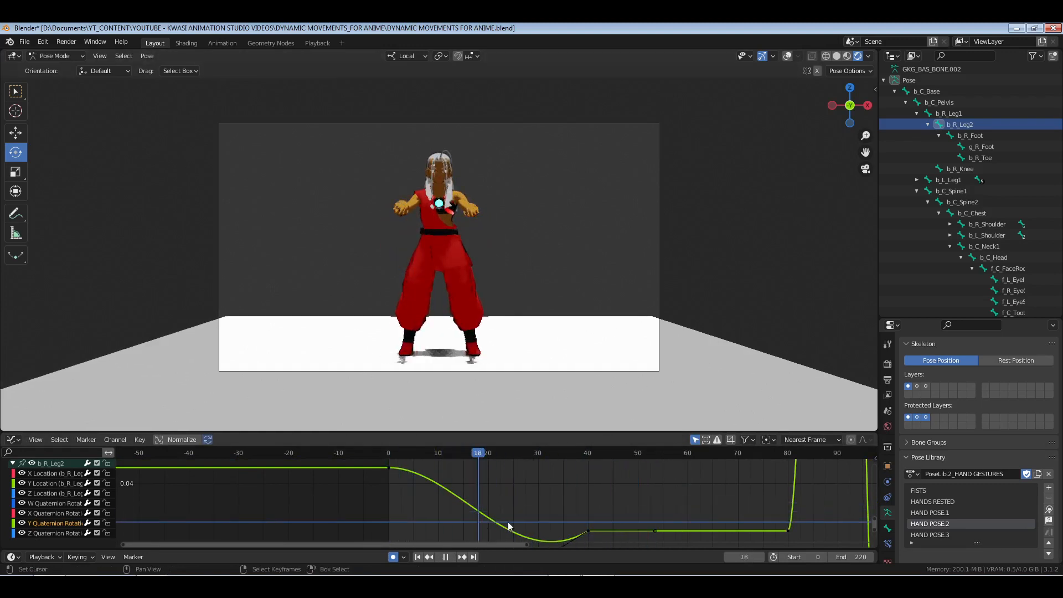
left_click_drag(572, 521, 497, 557)
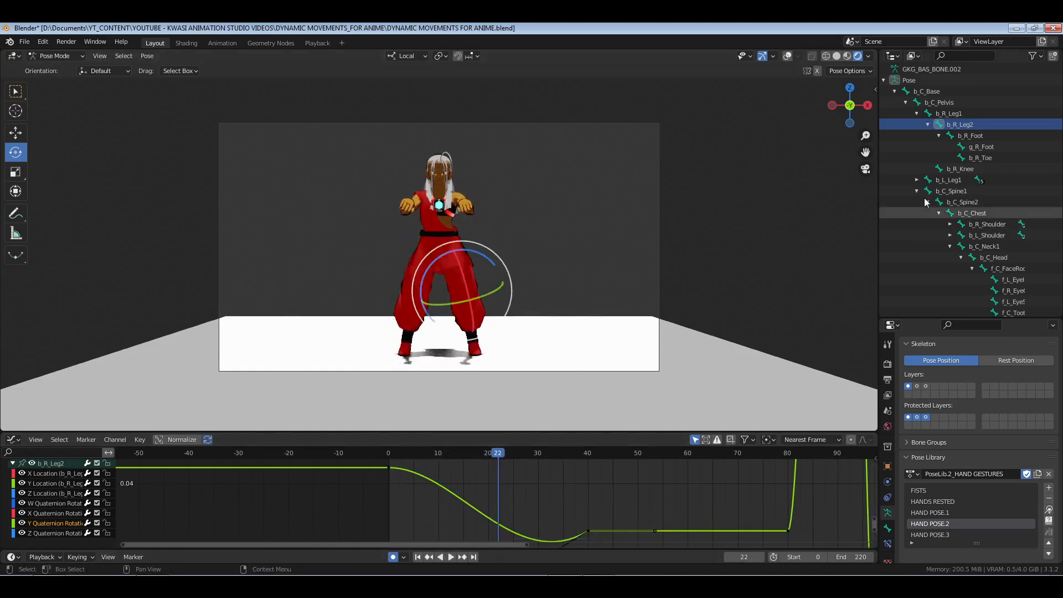
Collapse the right leg hierarchy, select the b_R_Foot bone with overlays shown and isolate its Y Quaternion Rotation curve.
left_click(917, 113)
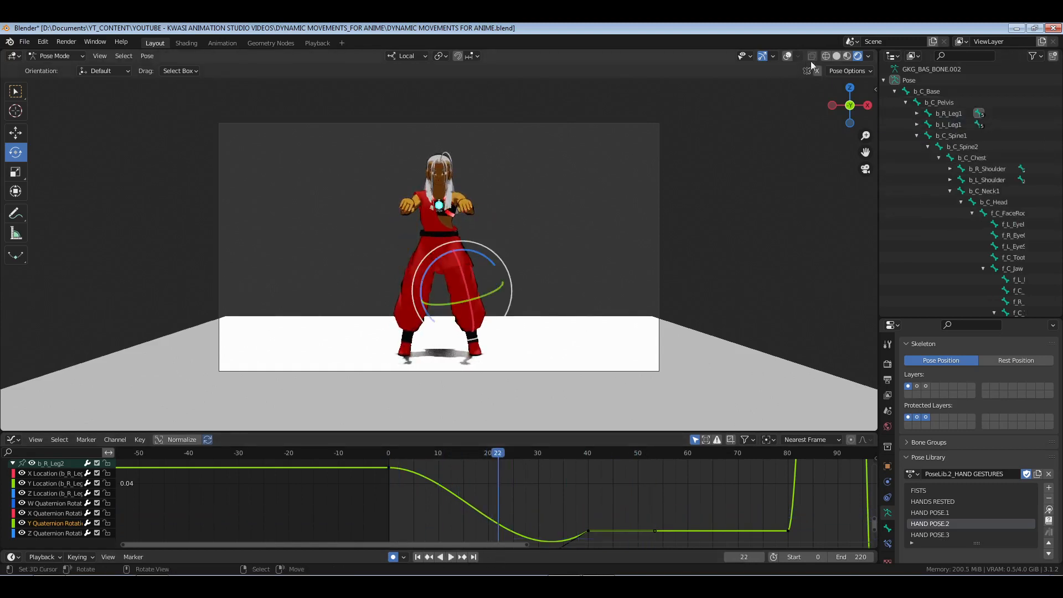
left_click(787, 56)
left_click(474, 335)
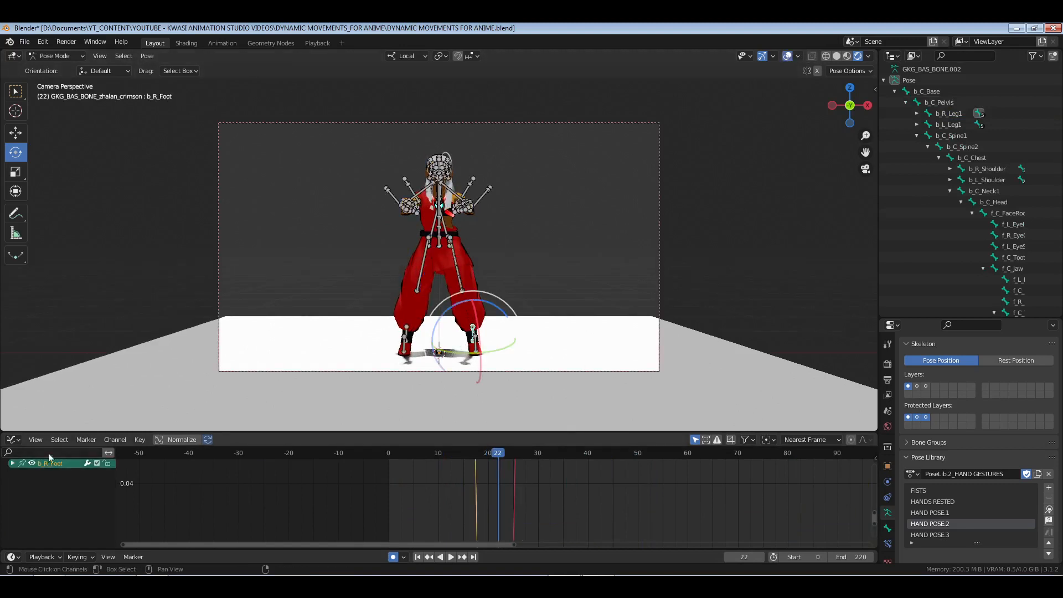
left_click(13, 466)
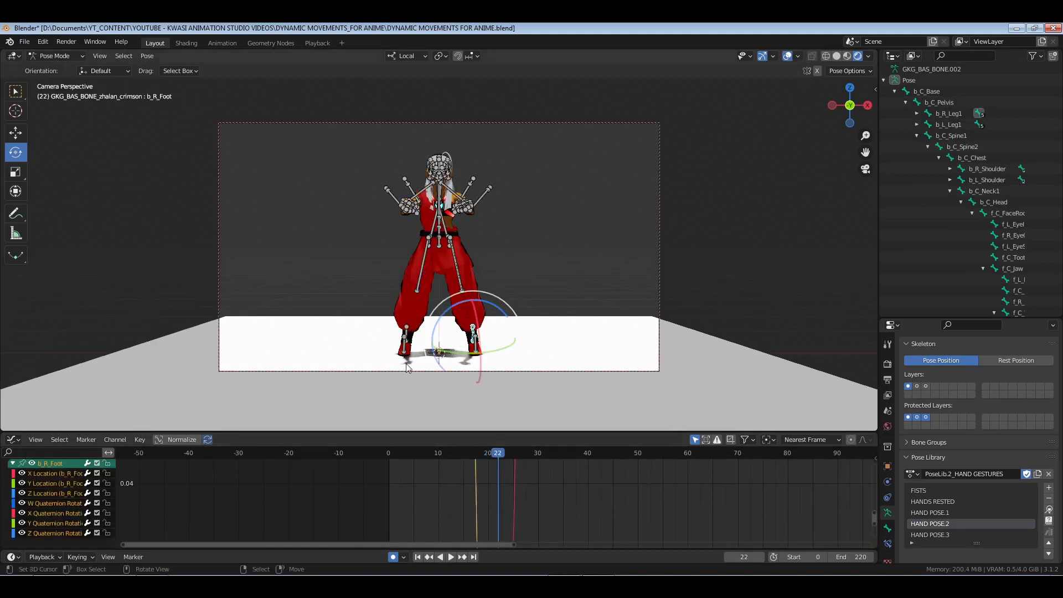
left_click(53, 531)
left_click(53, 522)
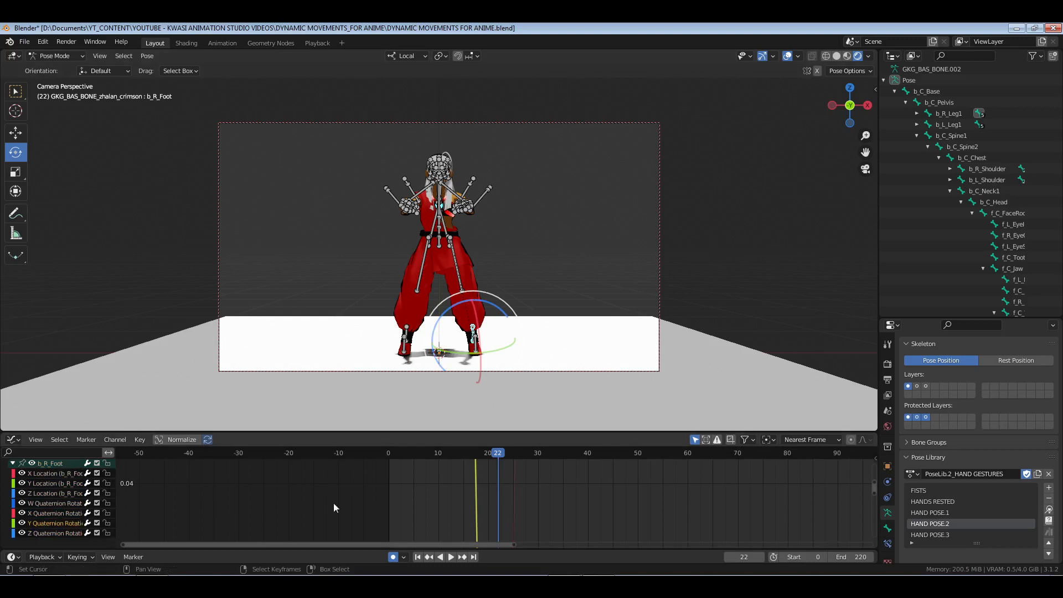
key("Home")
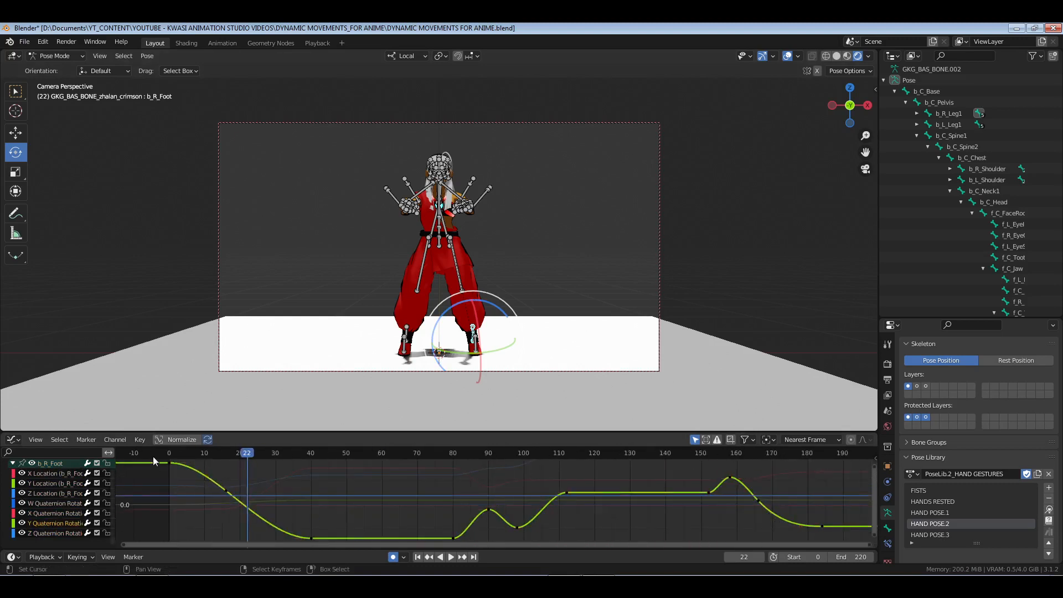
Try to raise b_R_Foot's Y Quaternion Rotation keyframe at frame 16 along the value axis.
left_click_drag(153, 456, 318, 546)
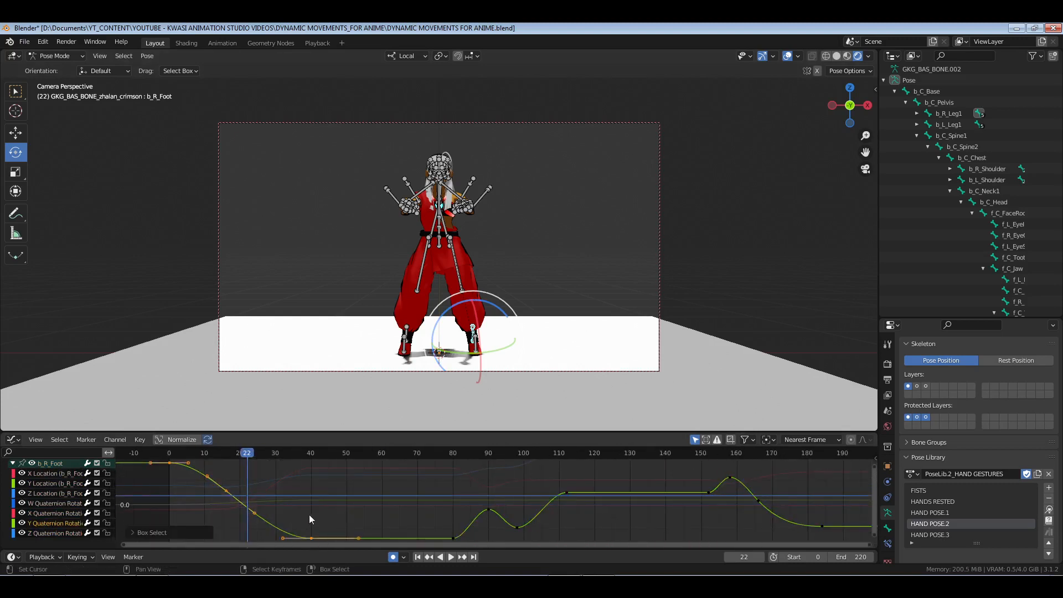
key("KP_Decimal")
right_click(410, 497)
right_click(406, 490)
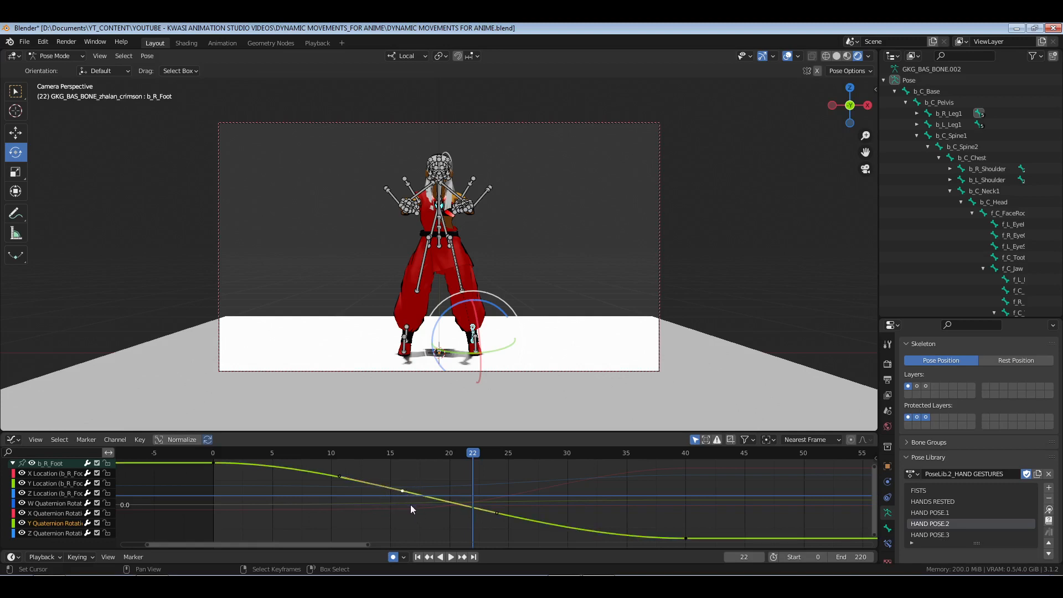
left_click(402, 507)
key("g")
key("y")
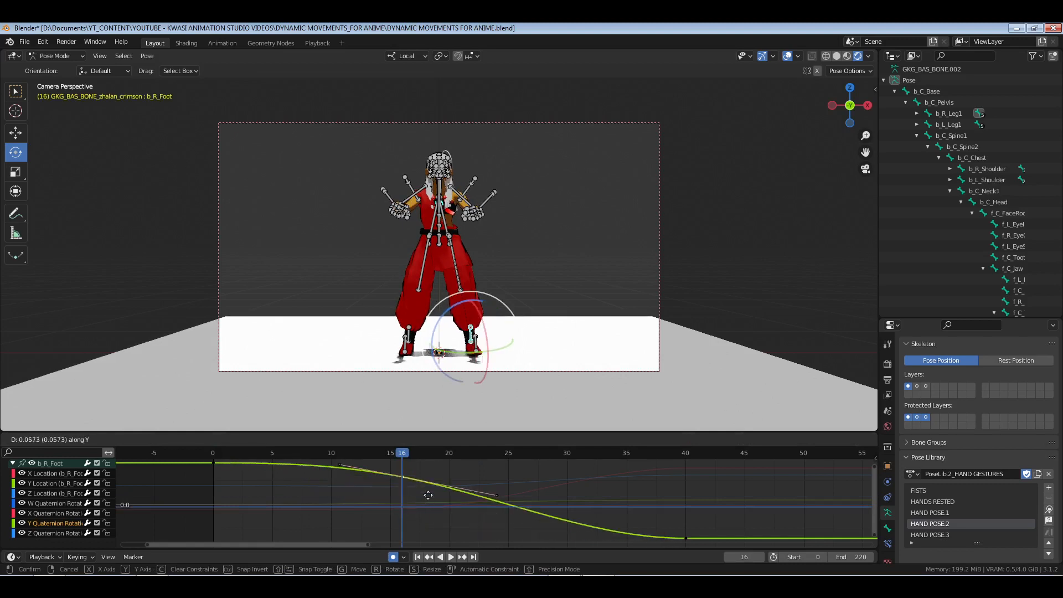
left_click(425, 518)
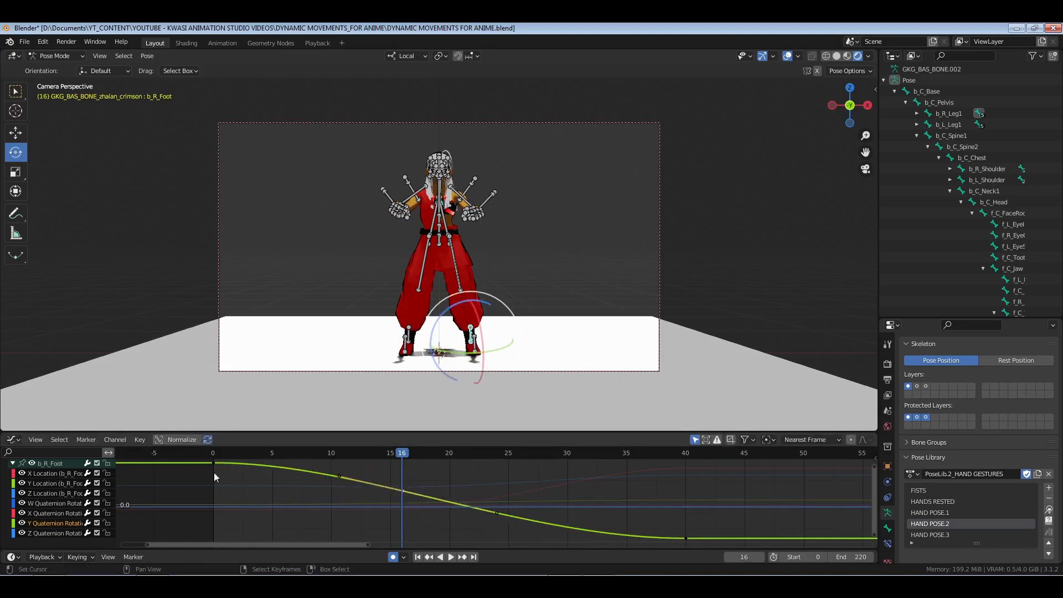
Set b_R_Foot's Y Quaternion Rotation keyframes at frames 0, 16 and 40 to Free handles.
left_click_drag(214, 473, 593, 531)
key("v")
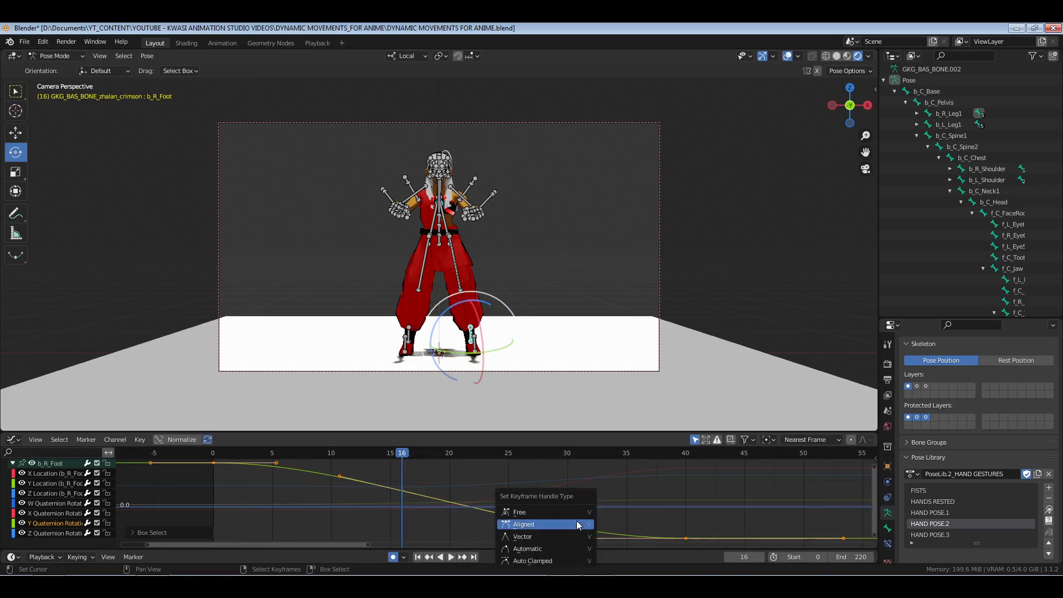
left_click(572, 514)
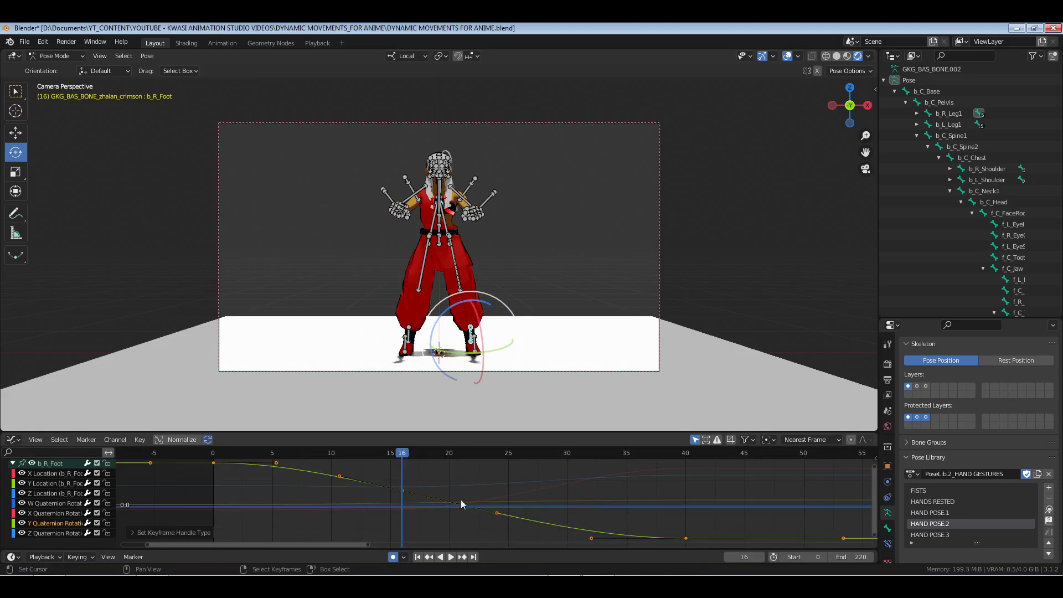
Raise b_R_Foot's Y Quaternion Rotation keyframe at frame 16 slightly and lower both of its handles a little.
left_click(407, 490)
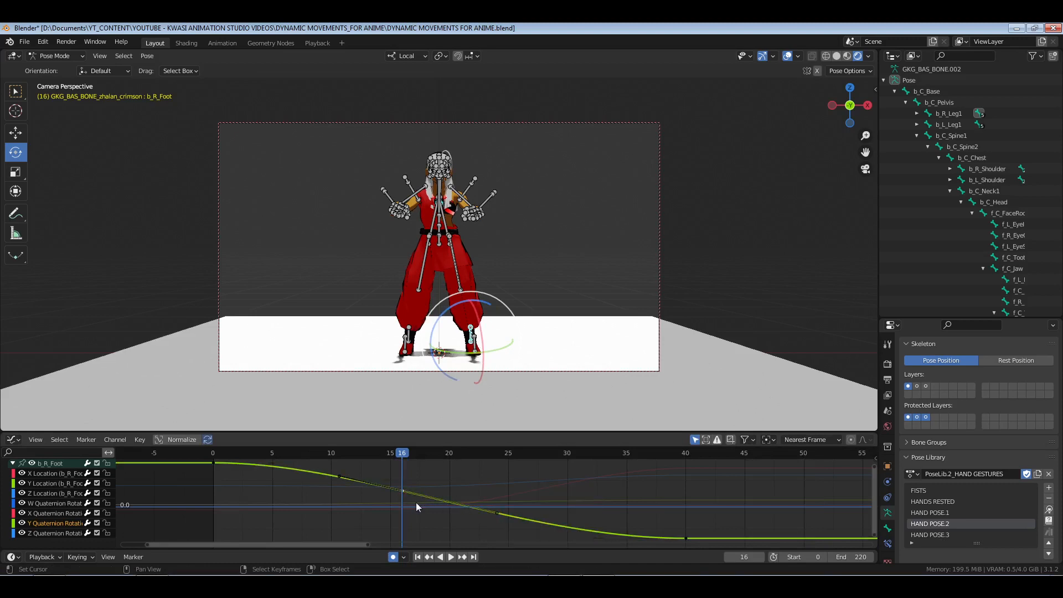
key("g")
key("y")
left_click(438, 466)
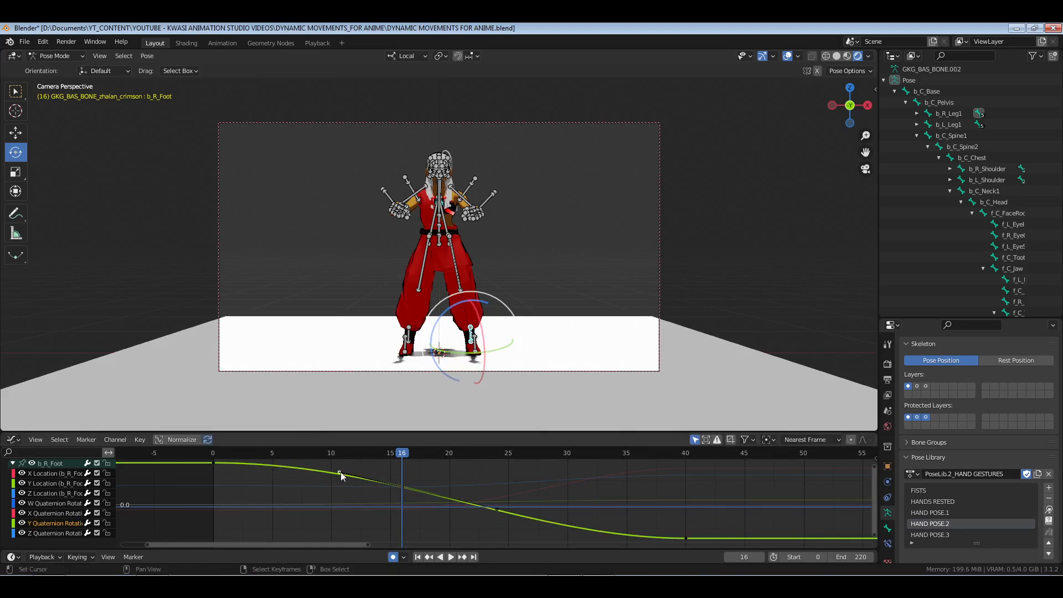
key("g")
key("y")
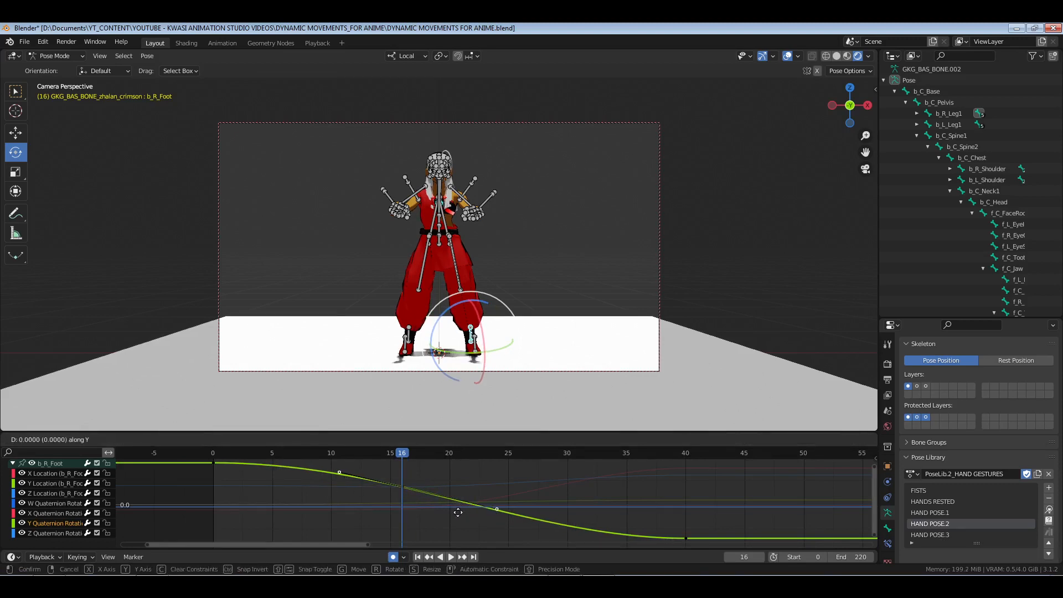
left_click(458, 512)
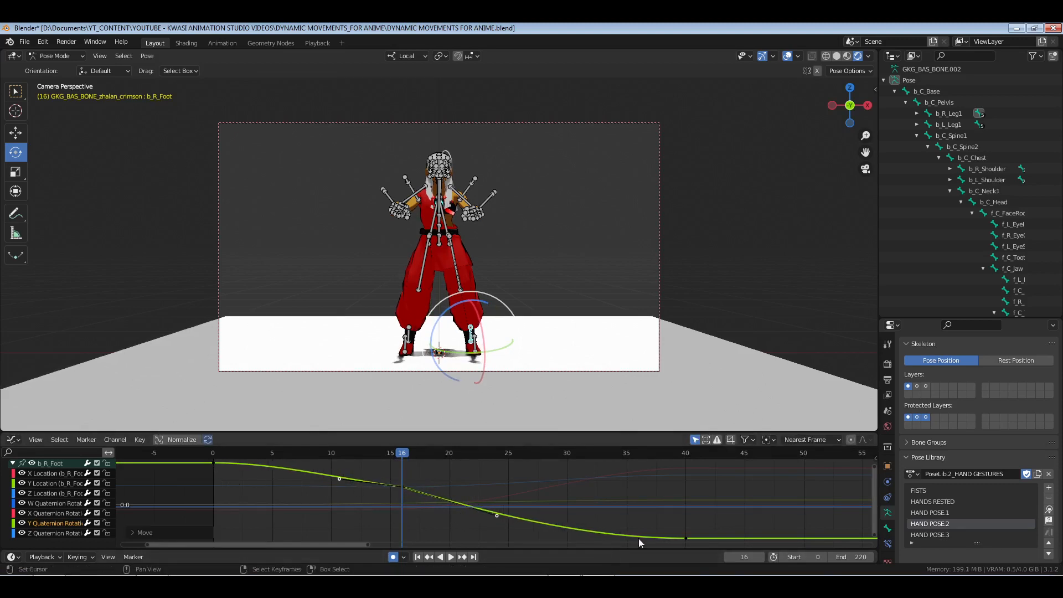
Lower the incoming handle of b_R_Foot's Y Quaternion Rotation keyframe at frame 40 so the curve dips below it beforehand.
right_click(687, 537)
middle_click_drag(662, 513, 591, 489)
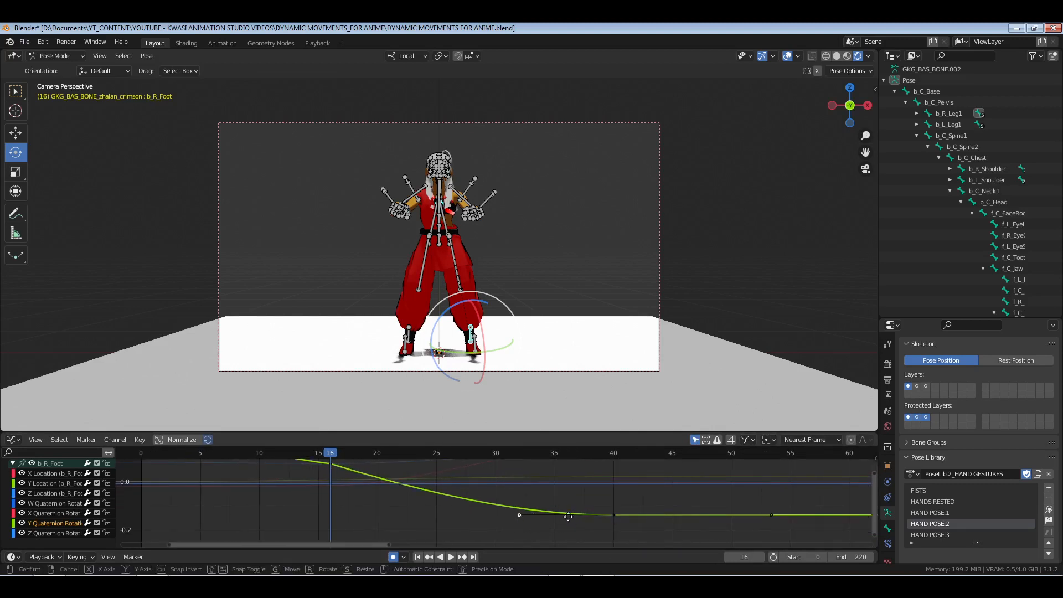
key("g")
left_click(552, 535)
middle_click_drag(237, 475, 346, 505)
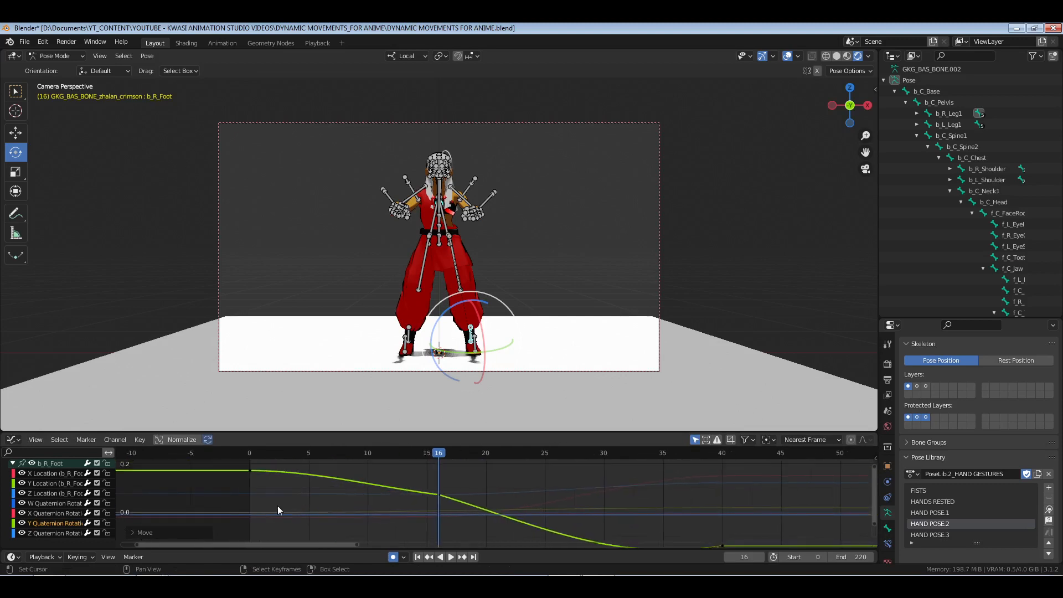
Hide the viewport overlays, play the turn from frame 0 to check the foot's motion, and scrub to frame 24.
key("shift+Left")
left_click(787, 56)
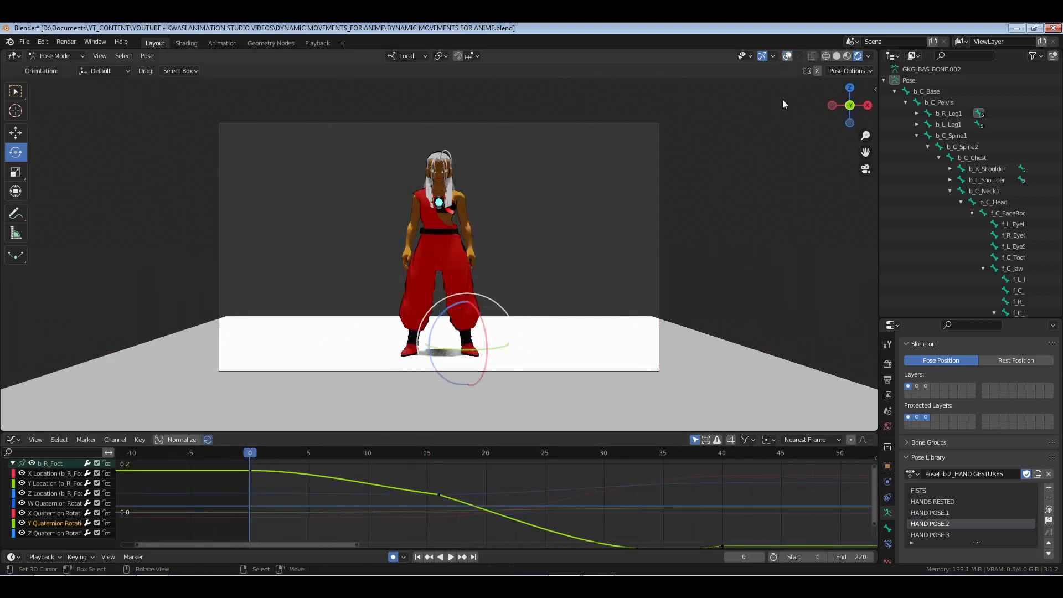
key("space")
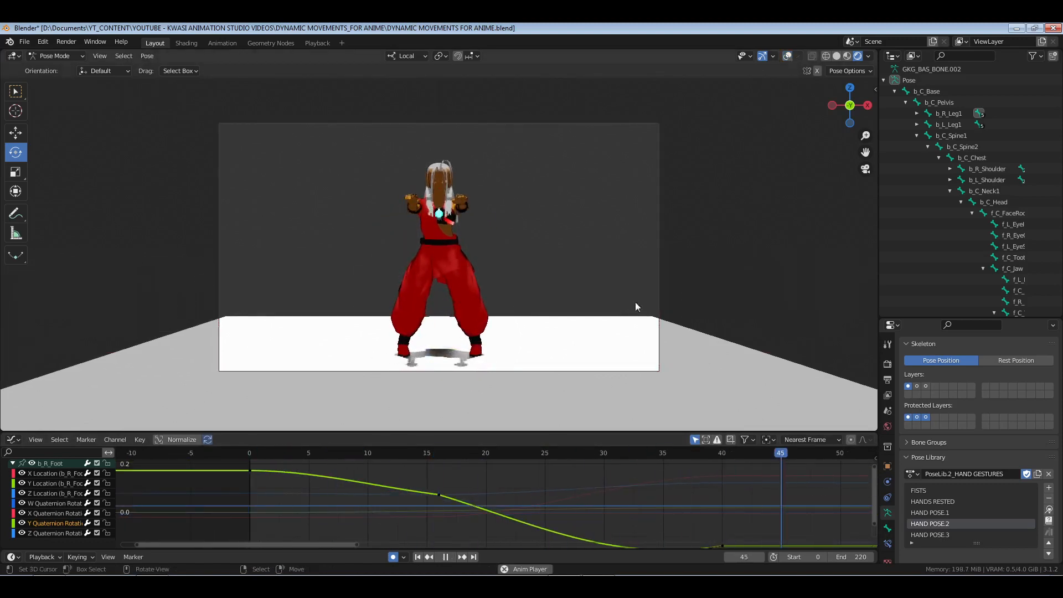
key("space")
left_click_drag(360, 495, 531, 521)
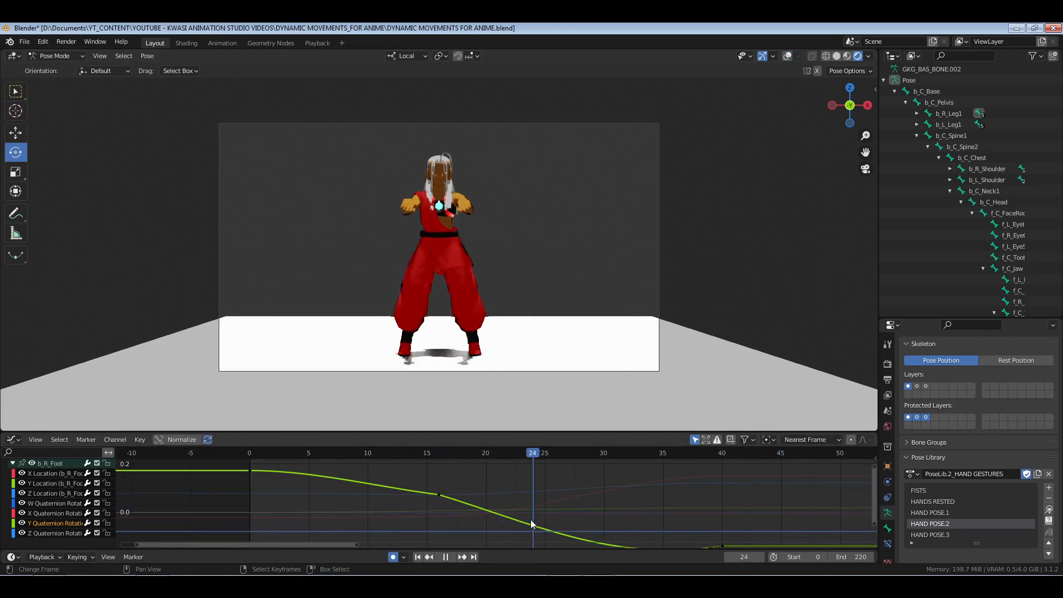
Examine the right foot up close by playing the turn from frame 0 and scrubbing back to frame 15.
key("KP_0")
middle_click_drag(545, 327, 523, 253, "shift")
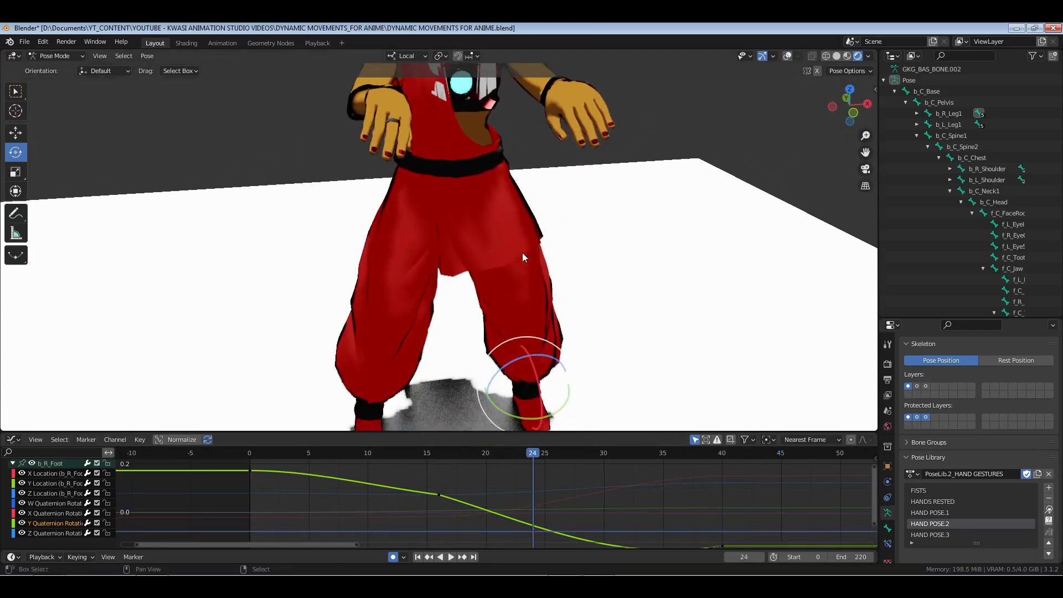
key("KP_Decimal")
scroll(523, 254, "down", 7)
middle_click_drag(517, 319, 511, 286)
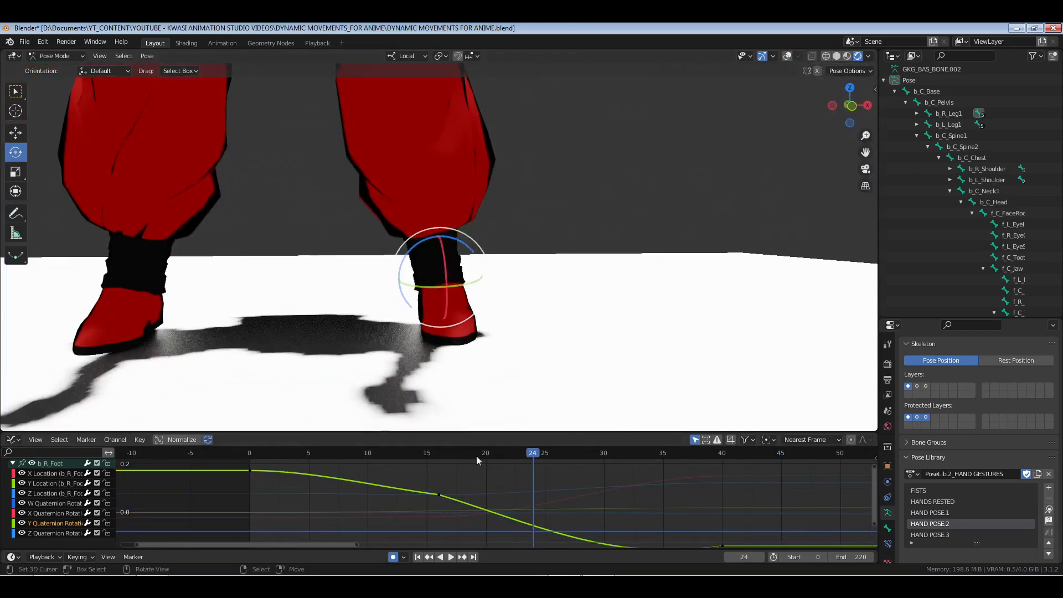
left_click(257, 504)
key("space")
left_click_drag(450, 508, 424, 526)
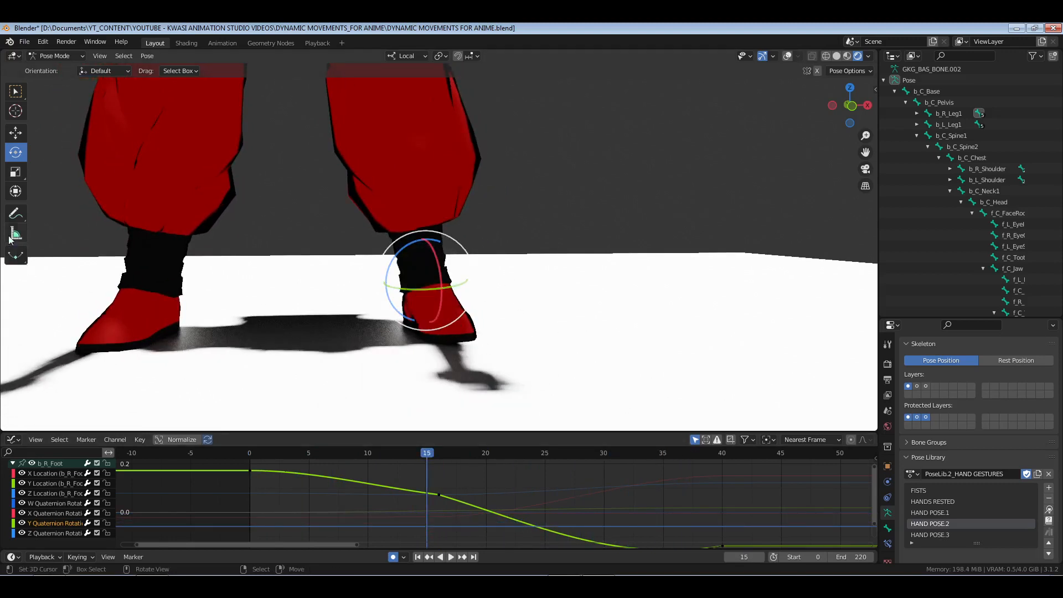
Show the overlays and outline the right foot with a freehand annotation, finishing on the Move tool.
left_click(15, 213)
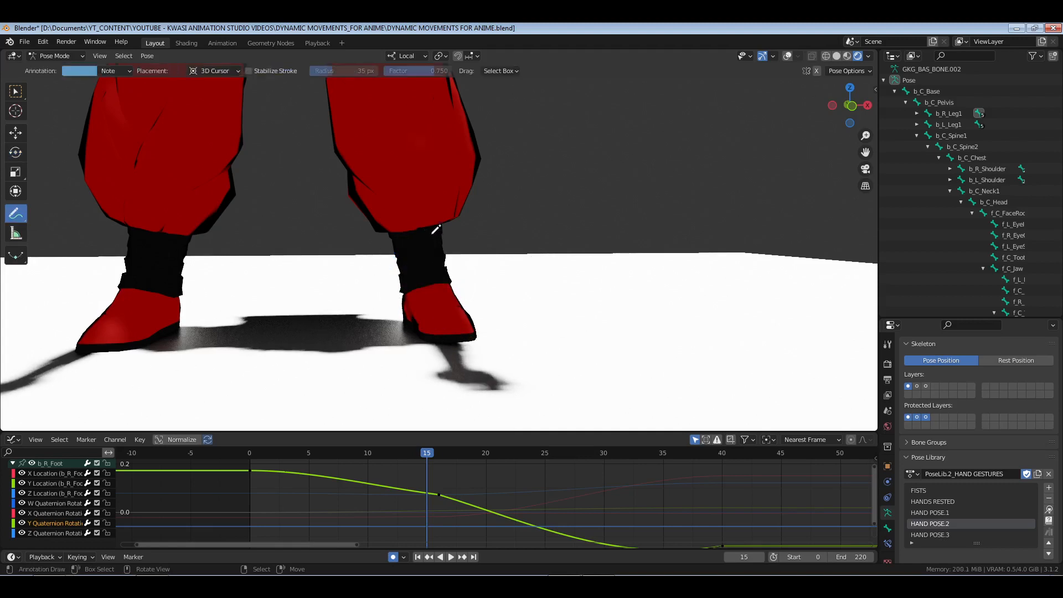
left_click(787, 56)
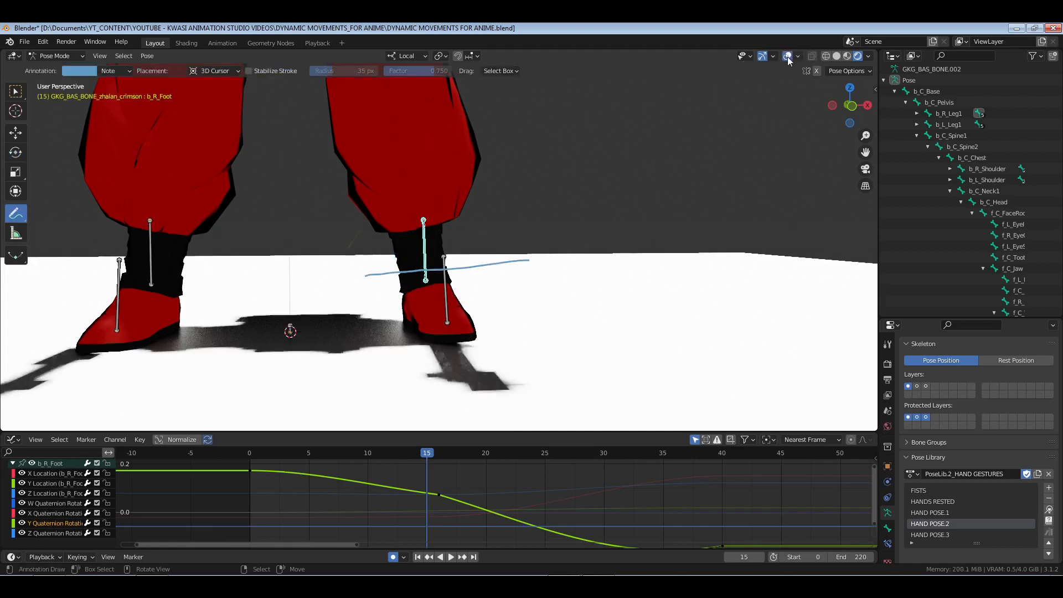
left_click_drag(526, 338, 378, 332)
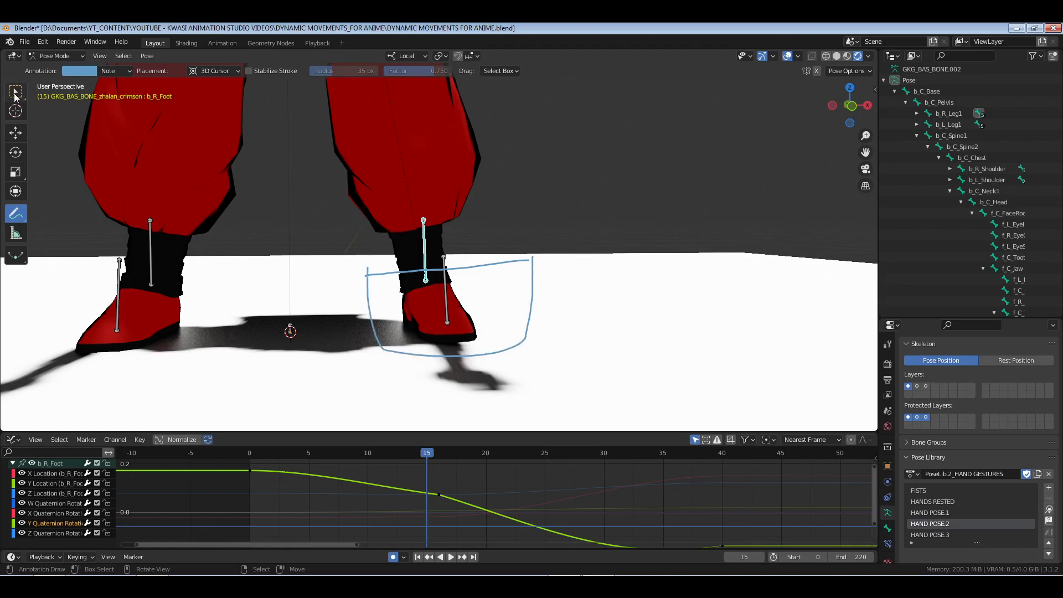
left_click(15, 133)
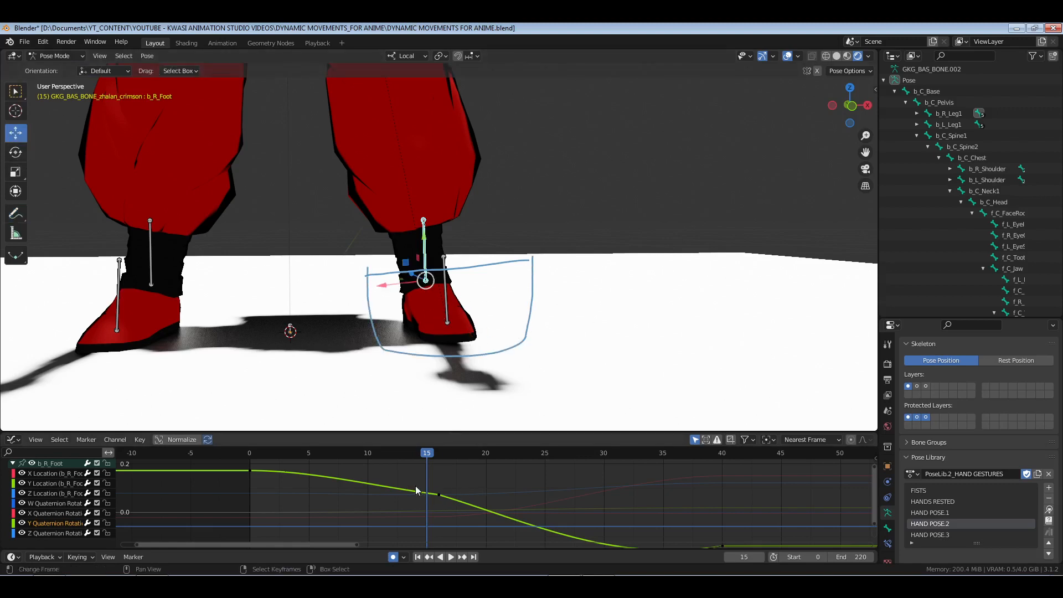
Check the foot's motion against the outline up to frame 41, and remove the annotation.
key("space")
left_click_drag(582, 490, 733, 495)
key("n")
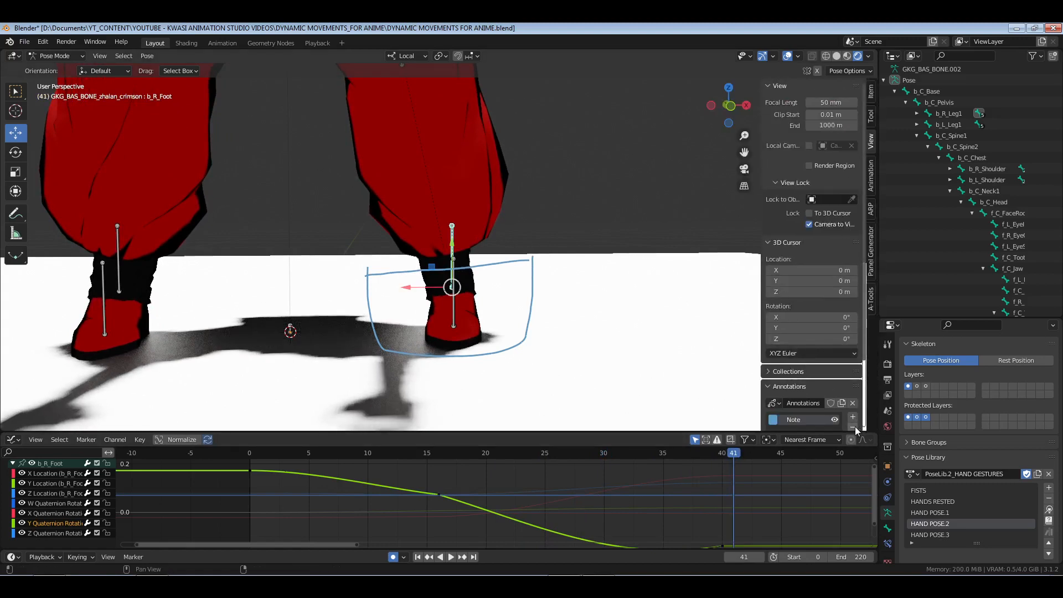
key("n")
Save the blend file and return to frame 0.
scroll(609, 310, "down", 5)
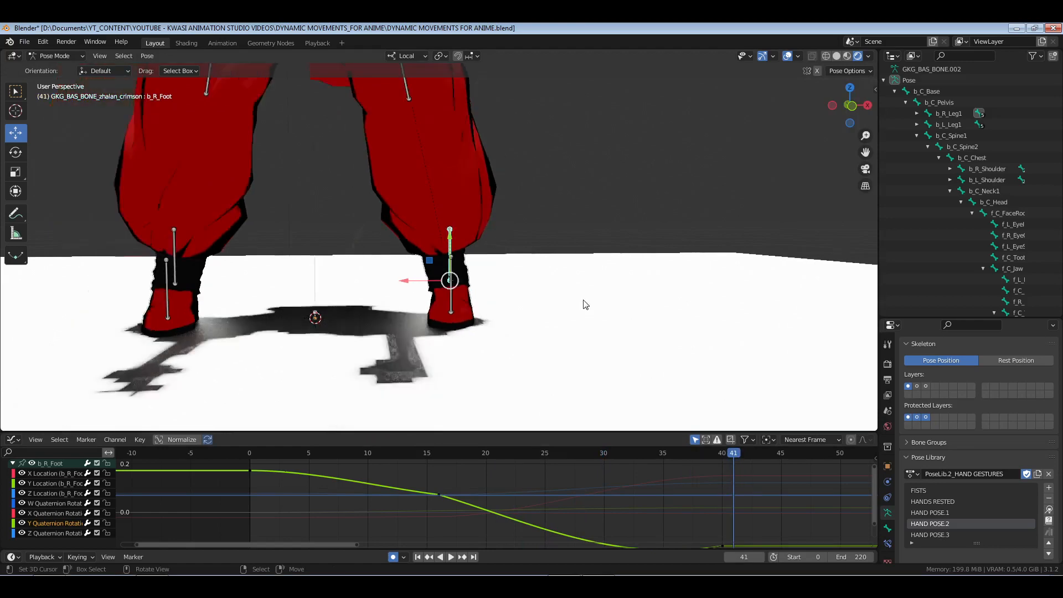
key("ctrl+s")
left_click(248, 494)
Play the turn from frame 0 in an angled view of the whole character, stopping at frame 31.
scroll(458, 217, "down", 5)
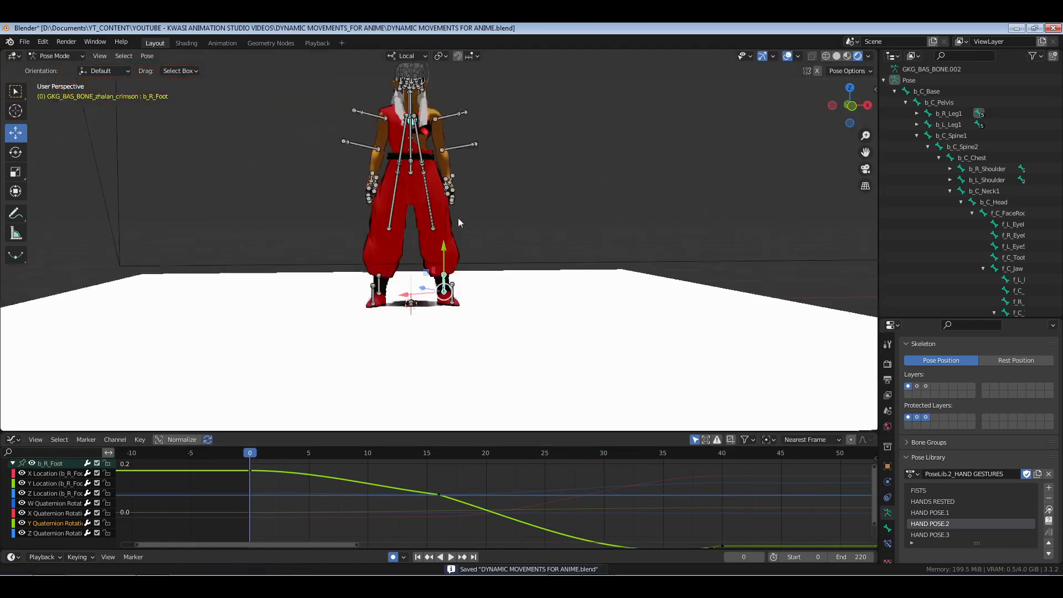
middle_click_drag(457, 218, 546, 340)
scroll(471, 314, "up", 5)
scroll(470, 343, "down", 5)
scroll(546, 340, "up", 1)
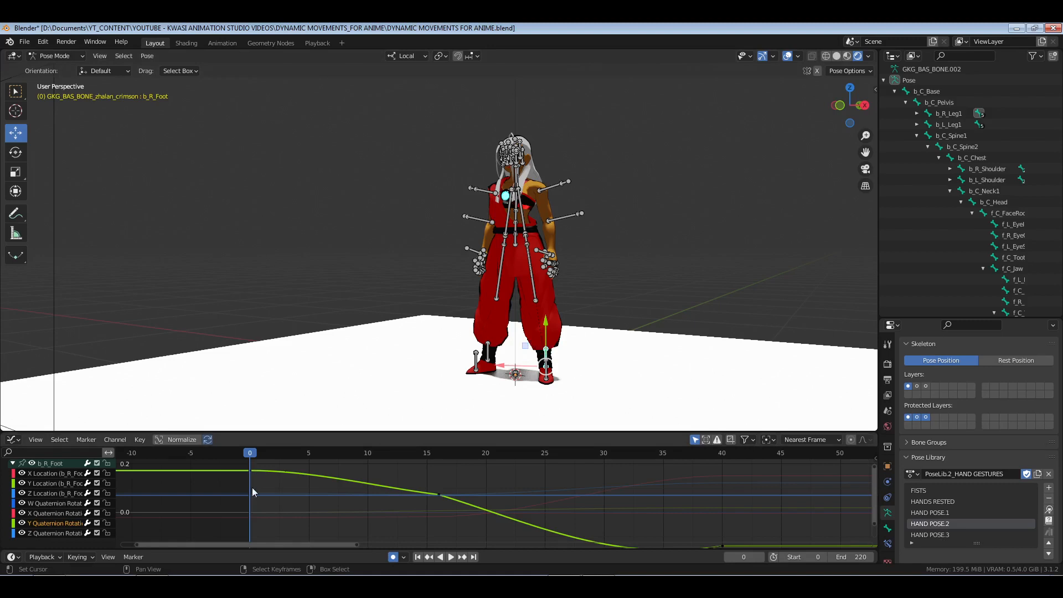
key("space")
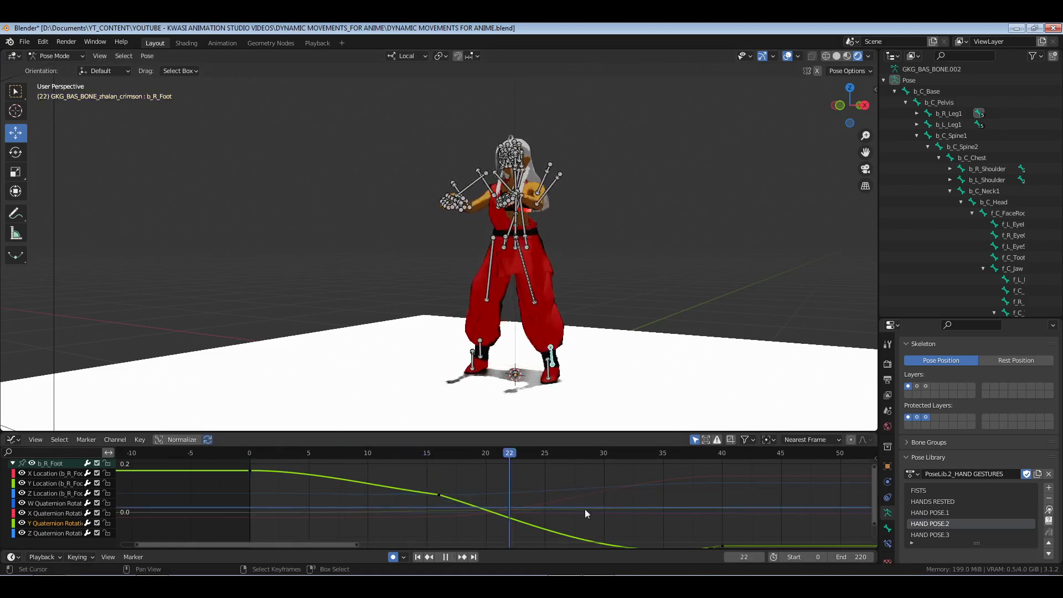
key("space")
Play the following movement past frame 110 with the whole foot curve in view, and scrub back to frame 88.
middle_click_drag(687, 514, 647, 510, "ctrl")
middle_click_drag(603, 472, 553, 486)
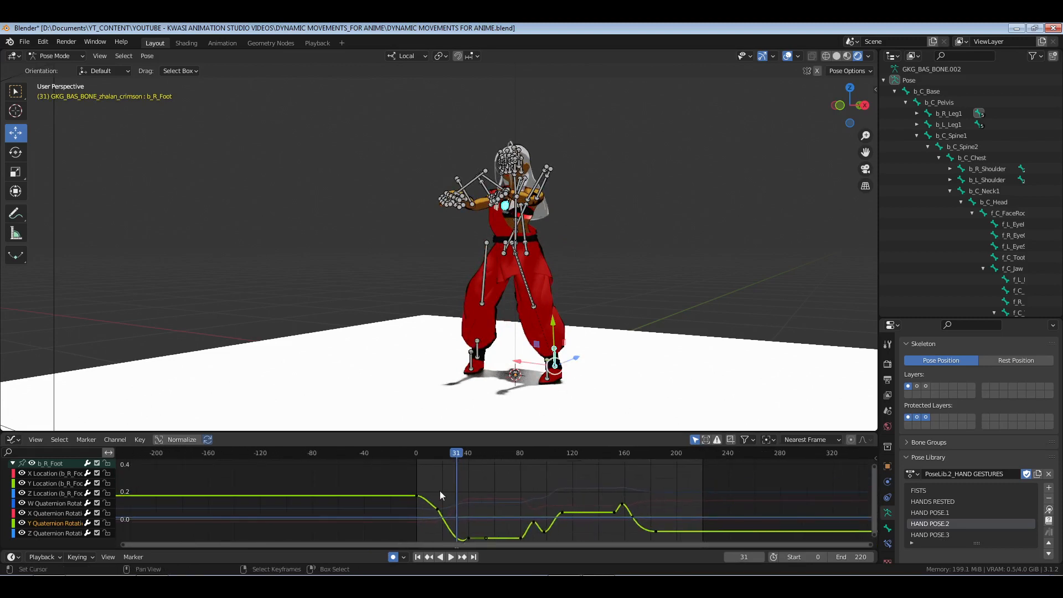
key("space")
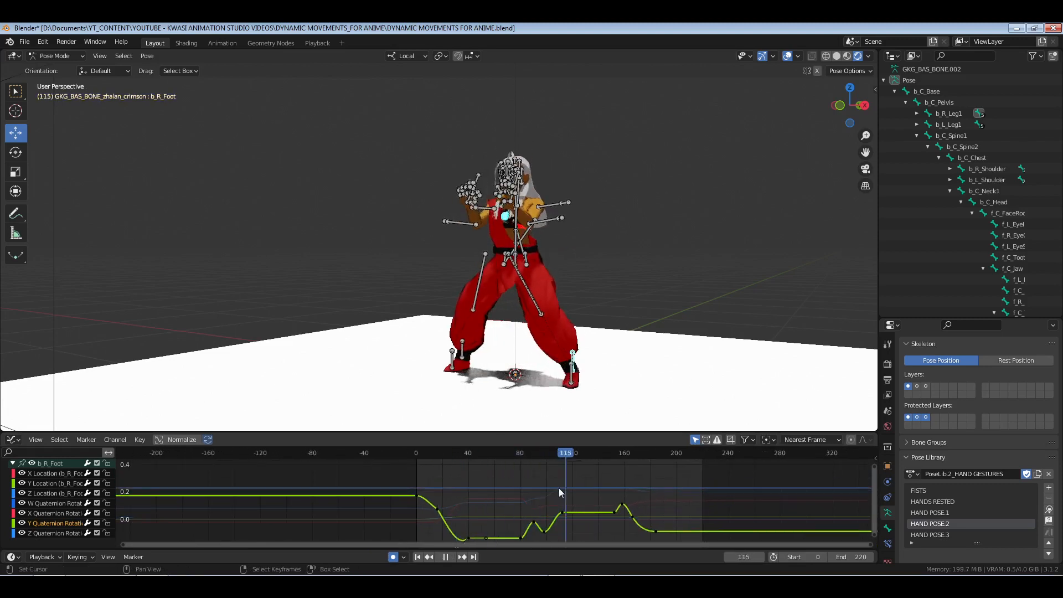
left_click_drag(559, 488, 530, 487)
key("space")
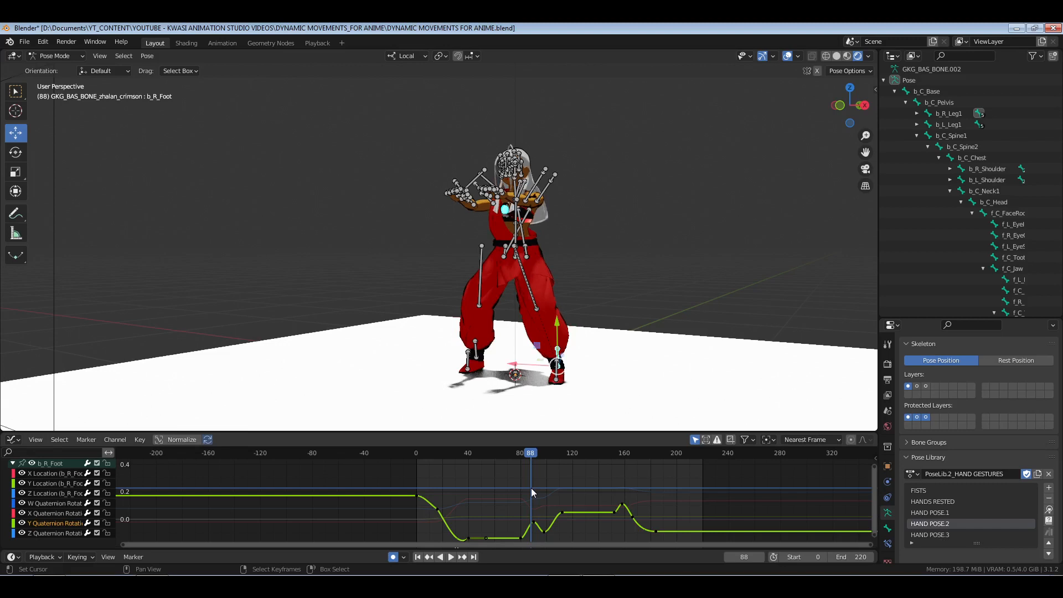
Select both upper arm bones from a close front view, and bring all their curves into view in the Graph Editor.
middle_click_drag(548, 183, 556, 214)
scroll(540, 260, "up", 4)
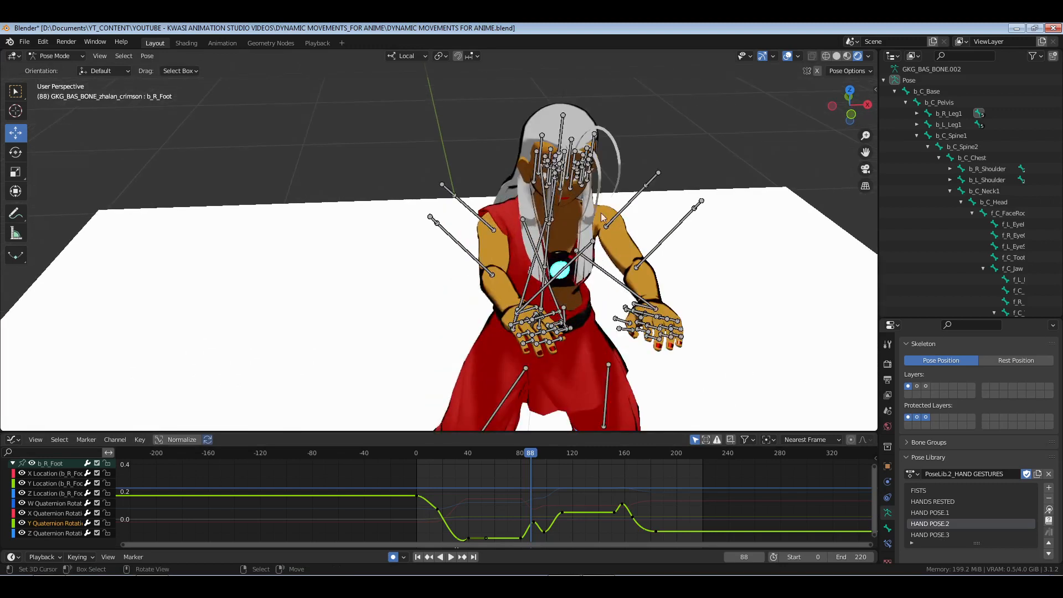
left_click_drag(631, 185, 660, 199)
left_click_drag(483, 195, 456, 219, "shift")
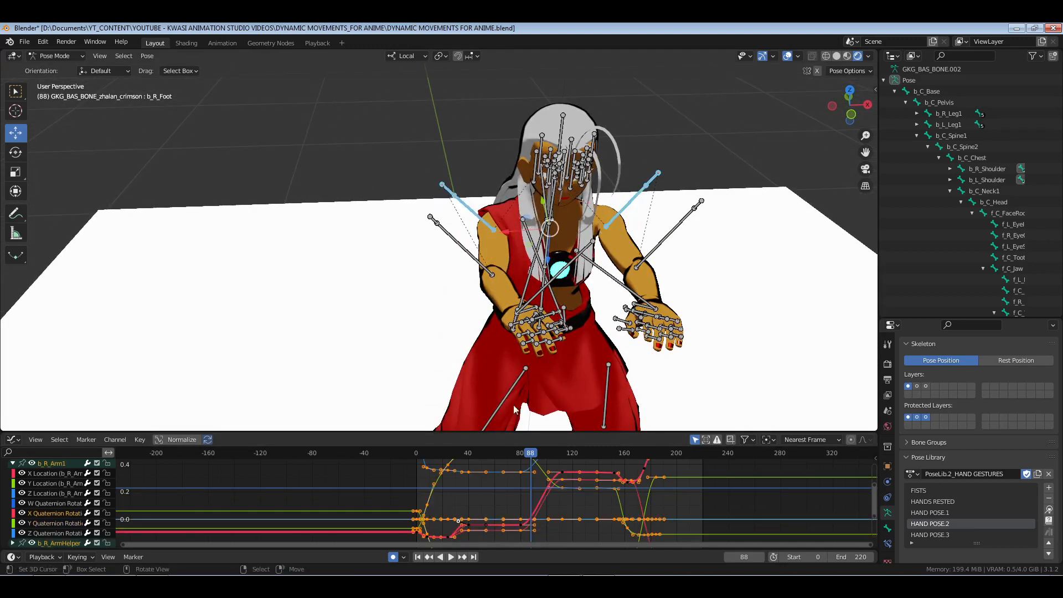
key("a")
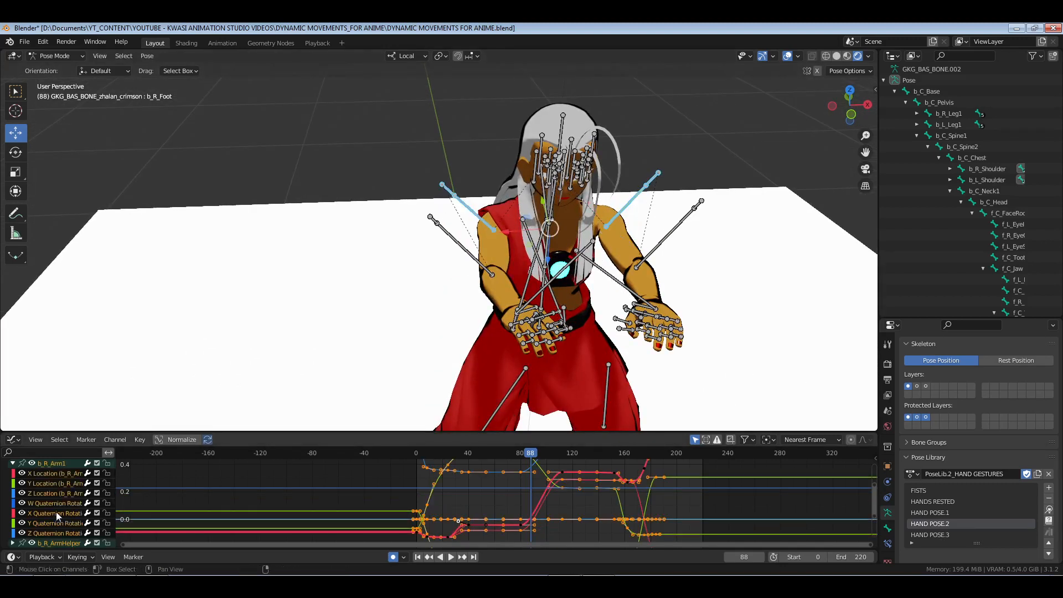
key("a")
key("Home")
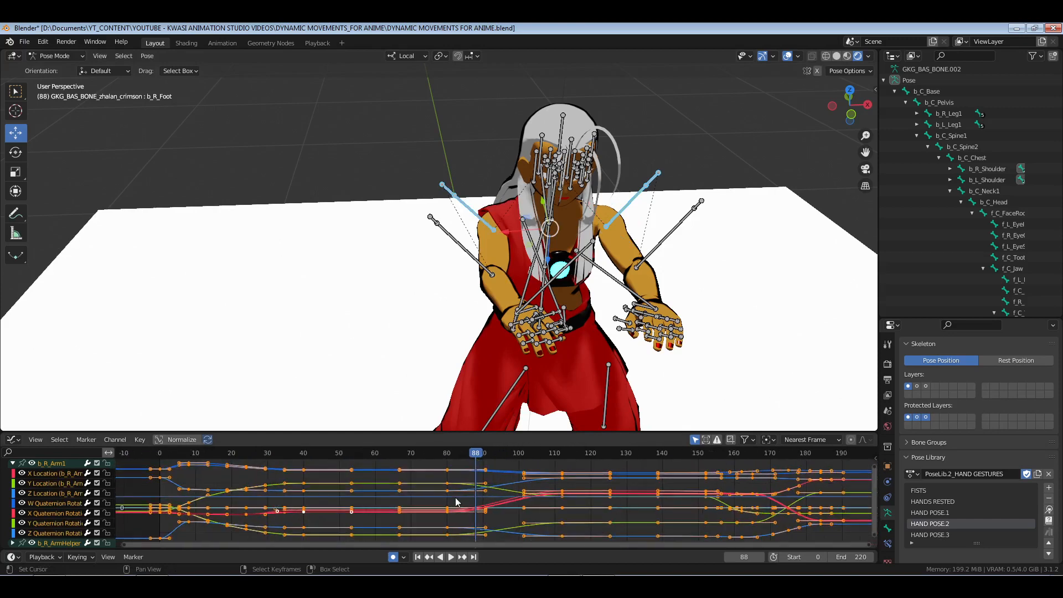
Compare the arm poses at frames 112 and 80 with the keyframes deselected.
left_click(462, 494)
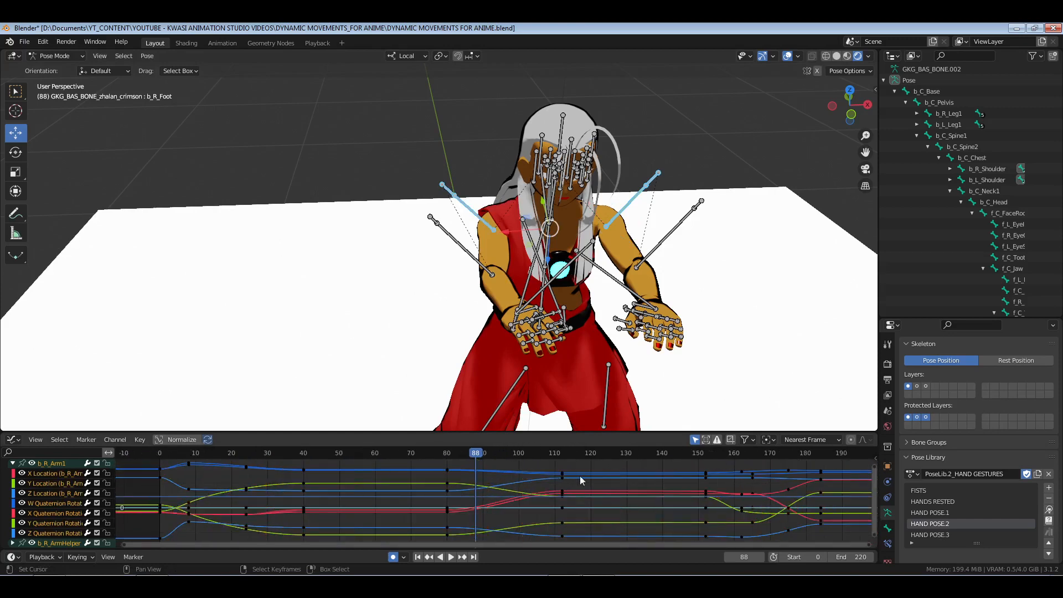
left_click(564, 457)
key("space")
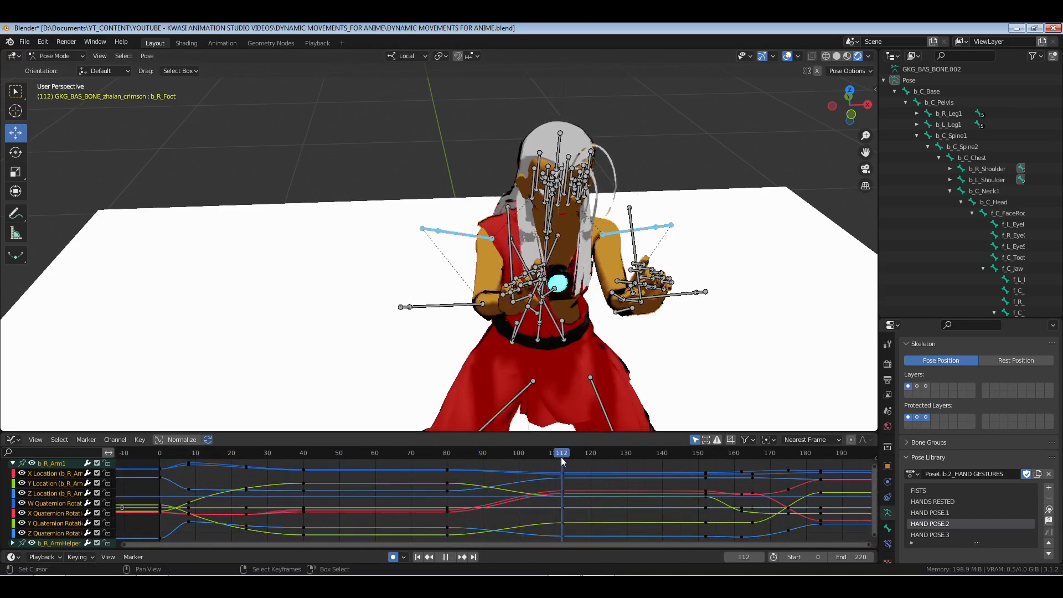
left_click(447, 455)
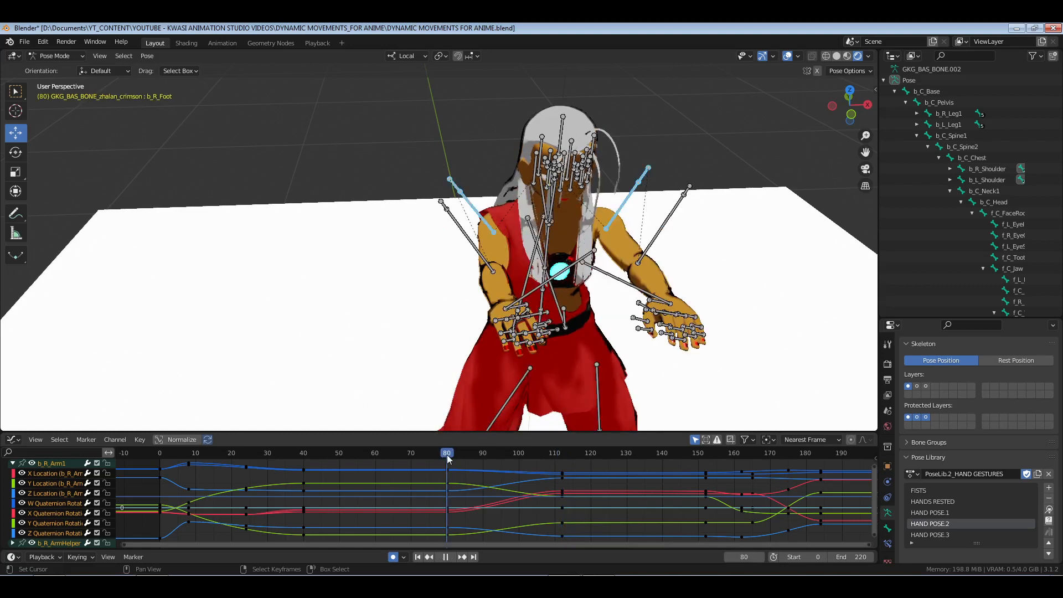
Copy both upper arms' keyframes from frame 80 to frame 96, and make 96 the current frame.
right_click_drag(429, 467, 467, 530)
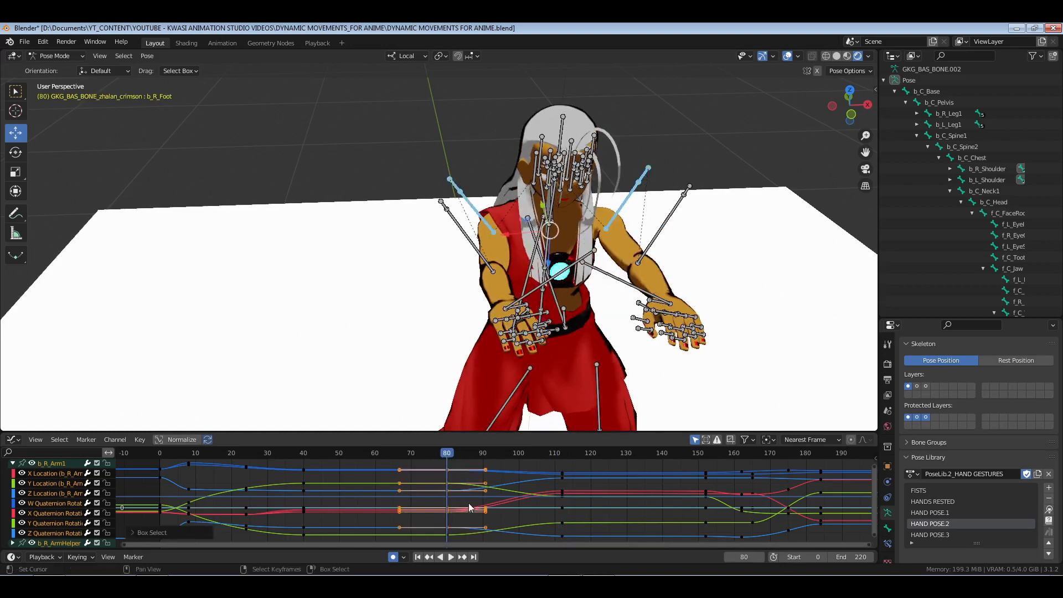
key("g")
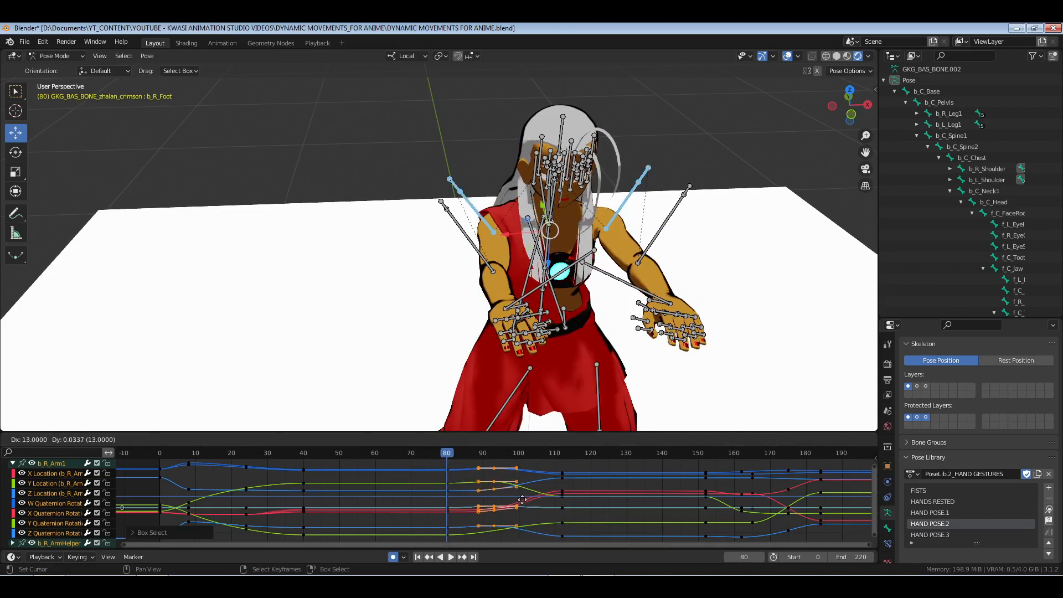
left_click(530, 502)
left_click(505, 477)
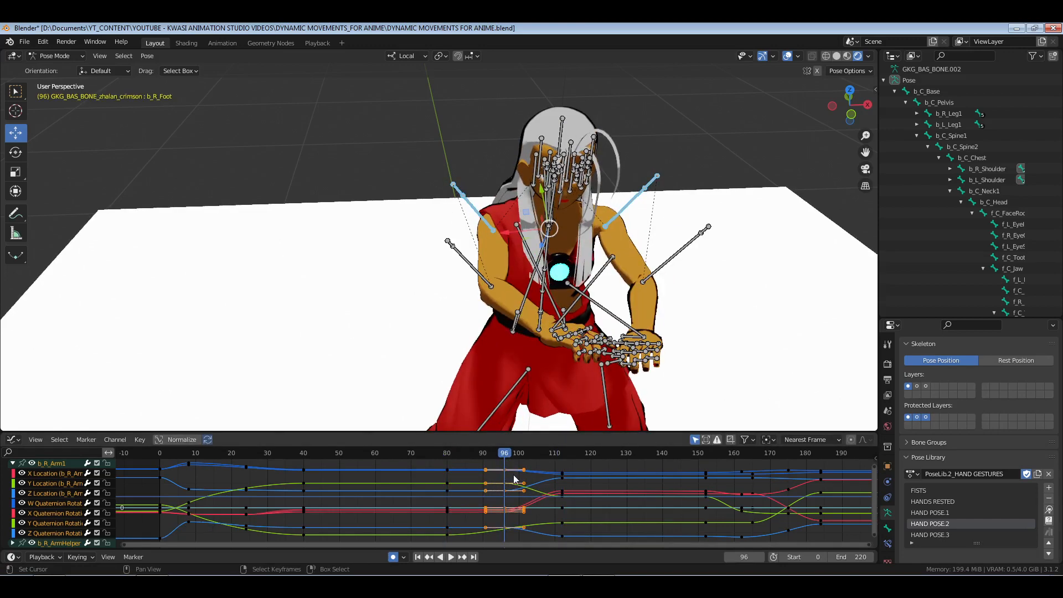
Try raising the copied arm keyframes' values at frame 96, and delete those keyframes.
key("g")
key("y")
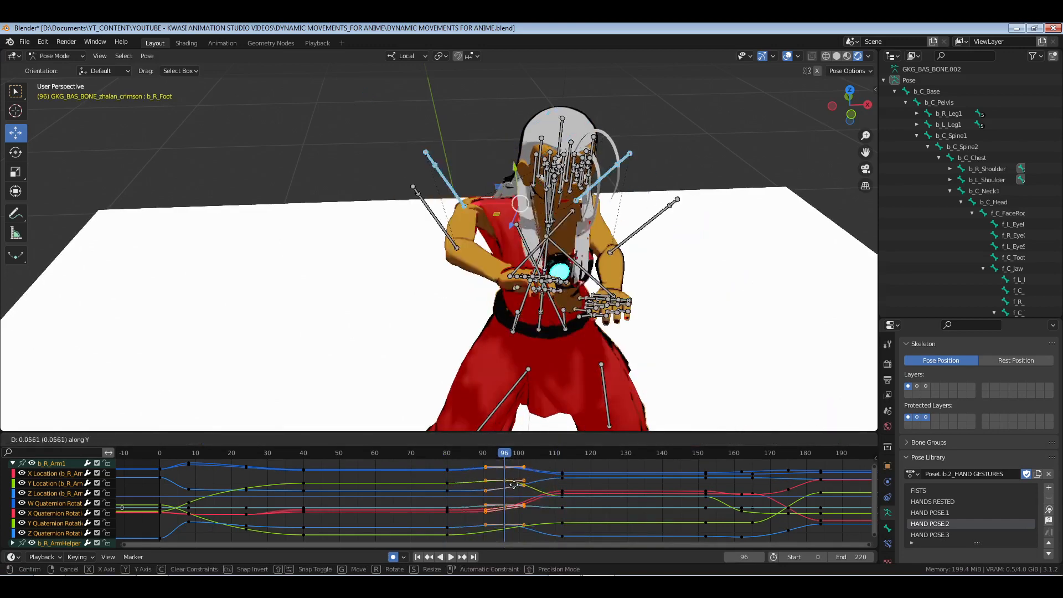
right_click(514, 490)
key("x")
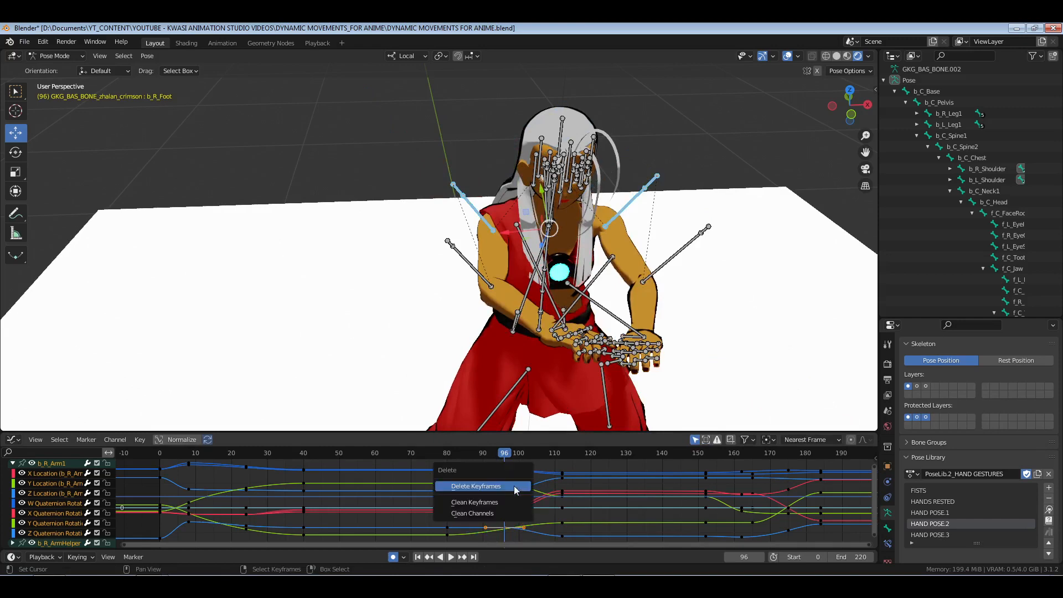
left_click(513, 486)
Rotate the upper arm bone b_R_Arm1 freely at frame 96 to key an in-between pose.
middle_click_drag(669, 330, 630, 298)
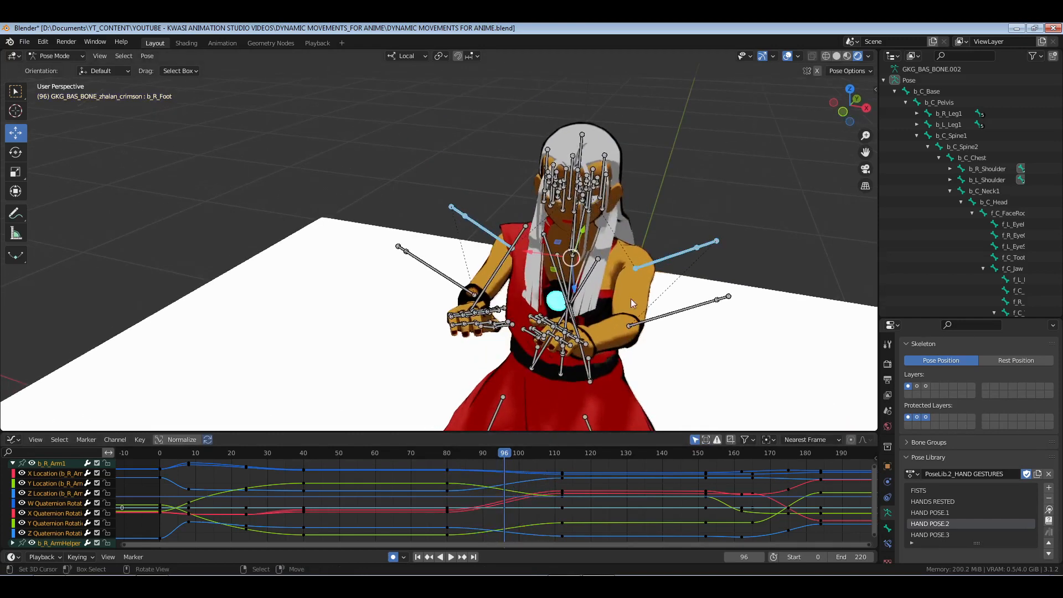
left_click_drag(645, 232, 692, 274)
middle_click_drag(686, 274, 656, 262)
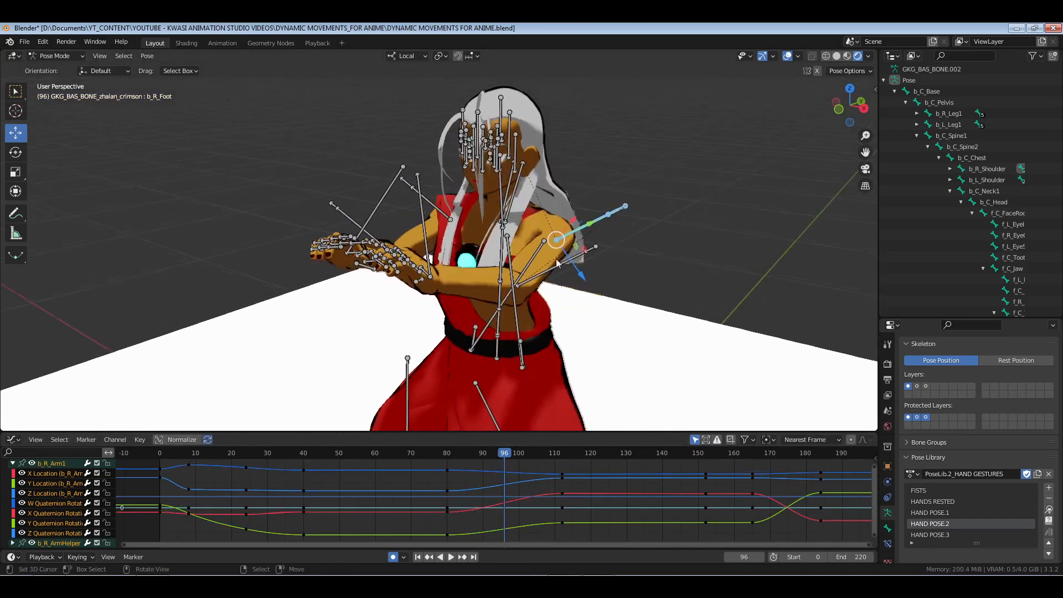
left_click(16, 156)
middle_click_drag(399, 247, 372, 233)
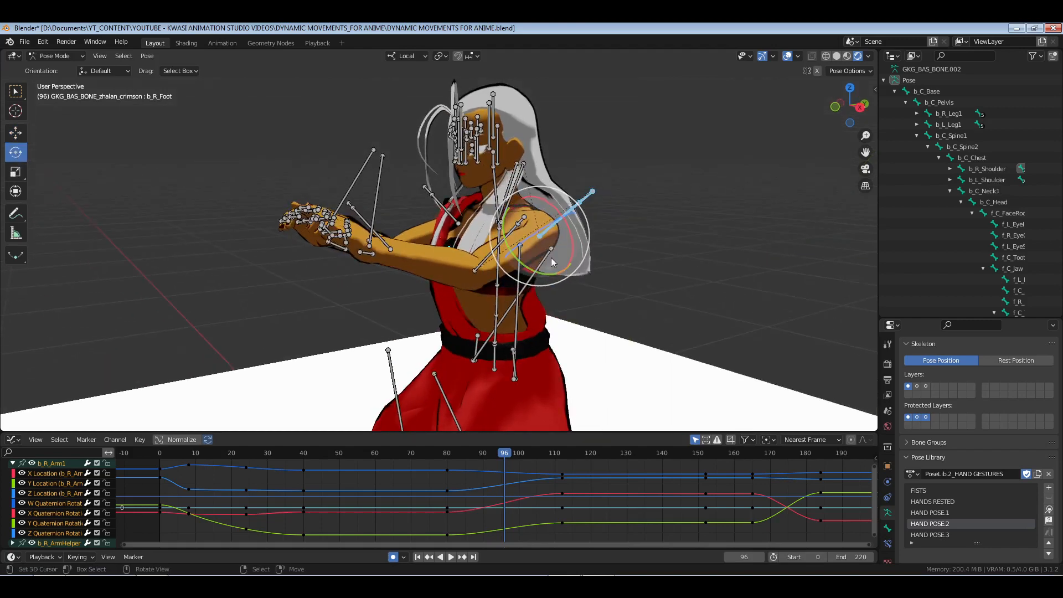
left_click_drag(550, 257, 568, 266)
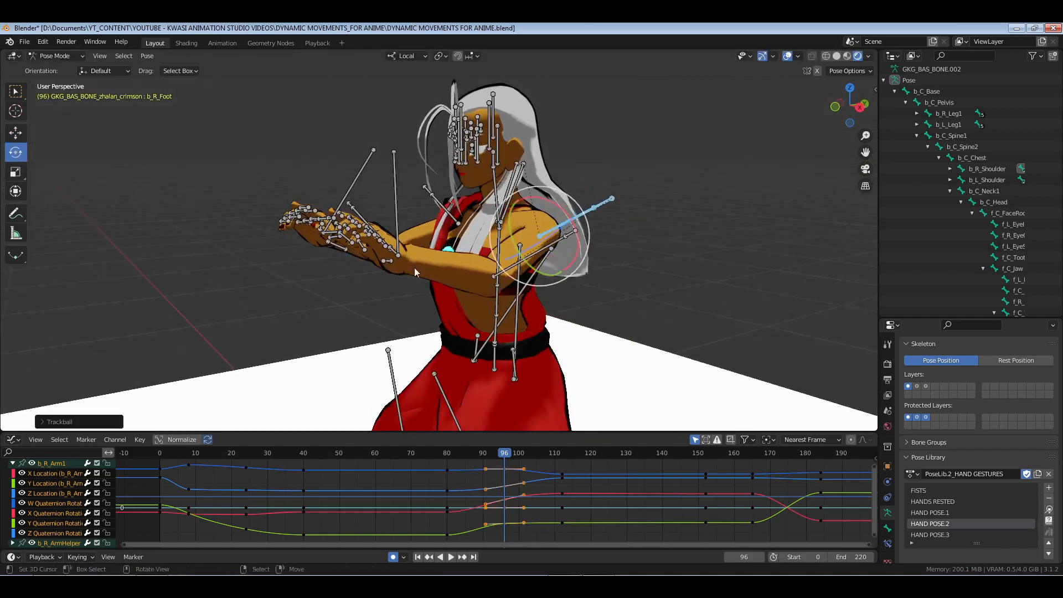
Rotate the opposite upper arm bone b_L_Arm1 freely at frame 96 to key its matching in-between pose.
middle_click_drag(299, 253, 420, 267)
left_click_drag(367, 196, 371, 205)
middle_click_drag(464, 278, 435, 272)
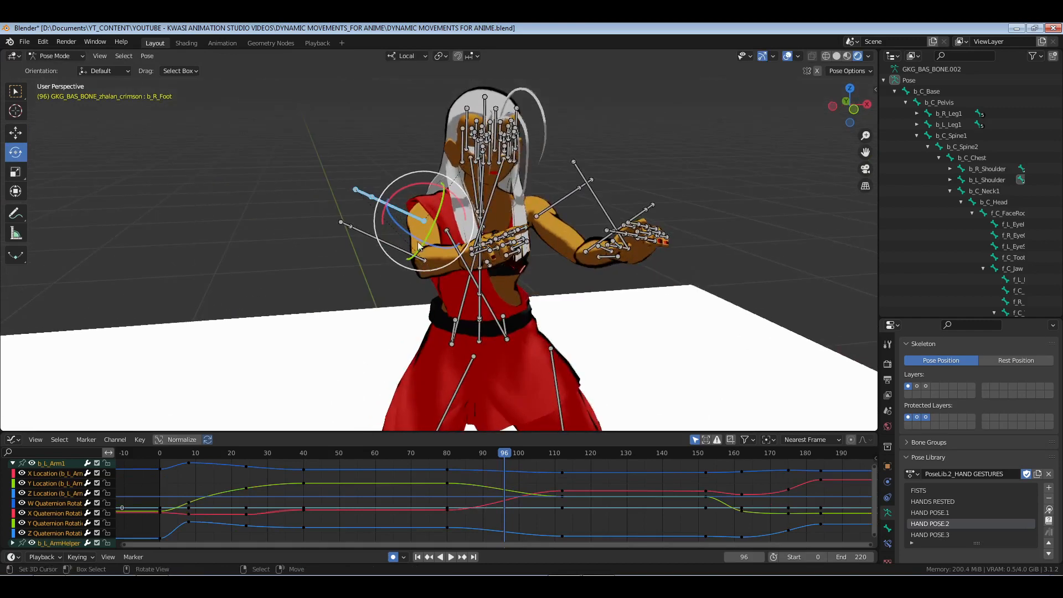
left_click_drag(411, 220, 425, 233)
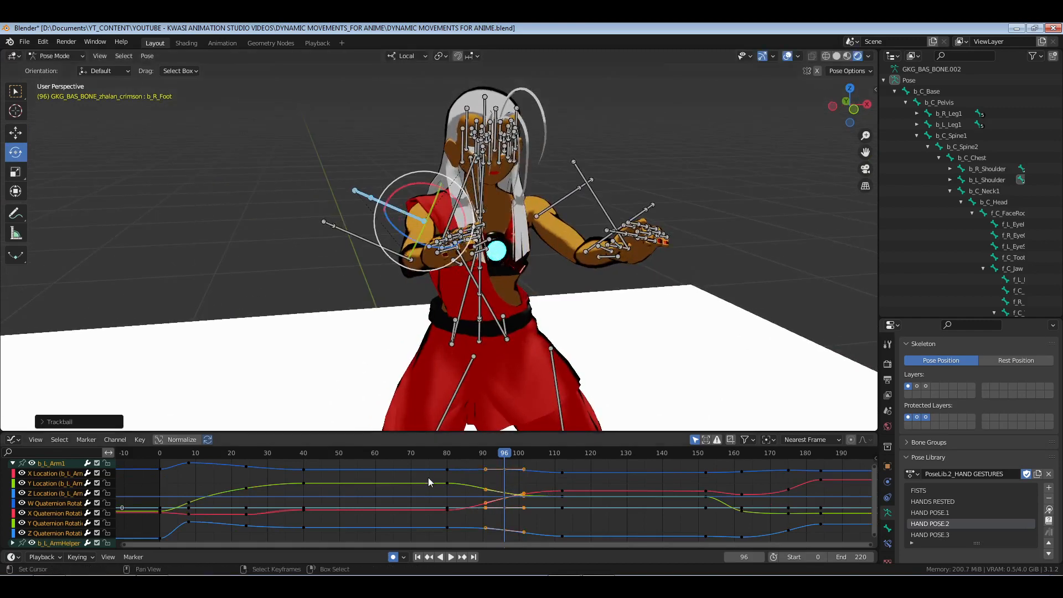
Play the arm movement through the frame 96 pose, scrub back to frame 64, and replay it to frame 115.
left_click(428, 478)
key("space")
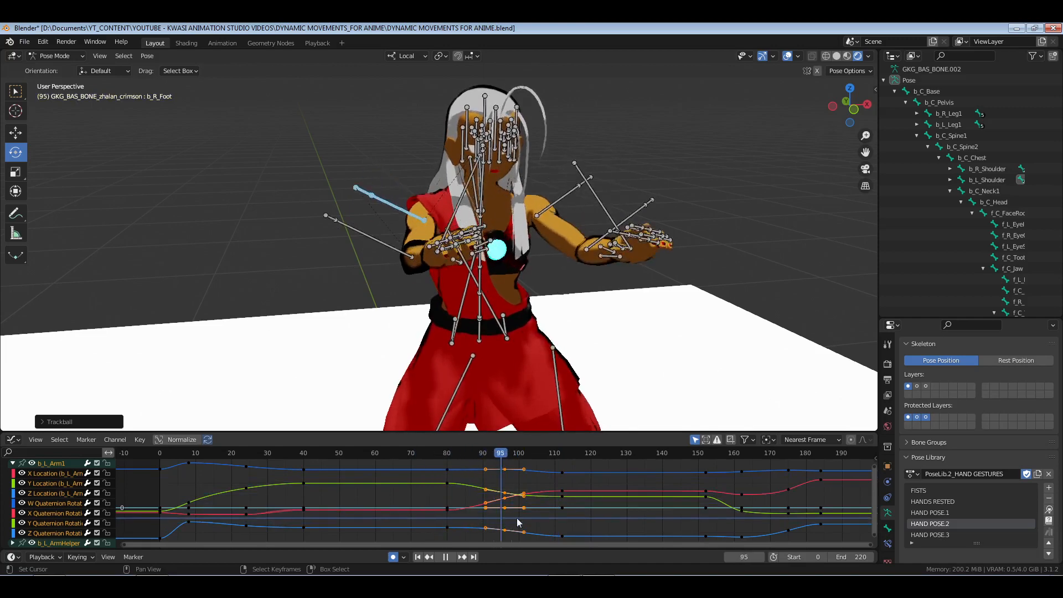
key("space")
left_click_drag(583, 531, 390, 519)
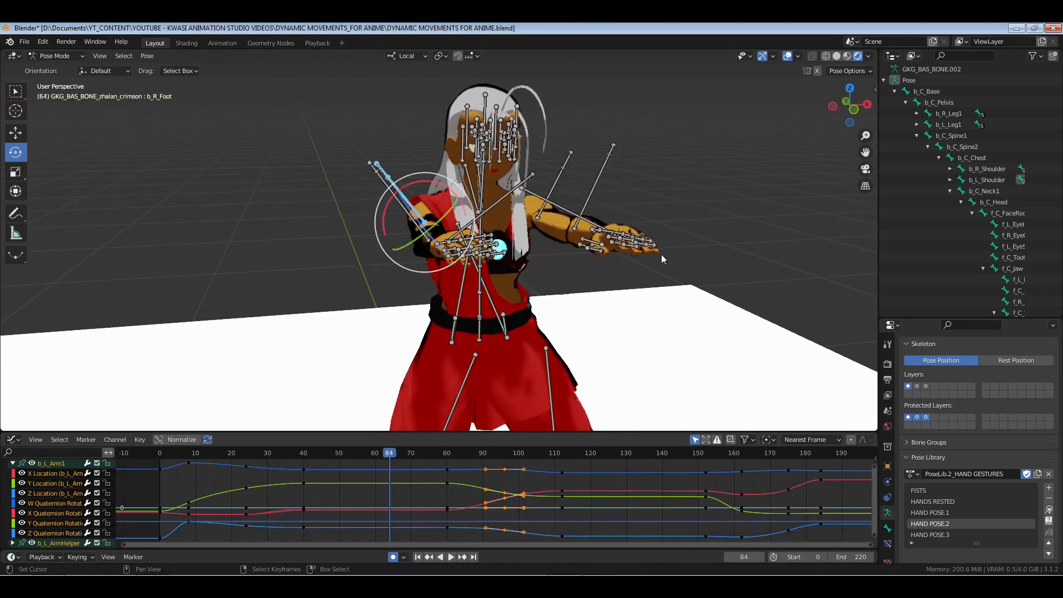
middle_click_drag(675, 261, 547, 270)
key("space")
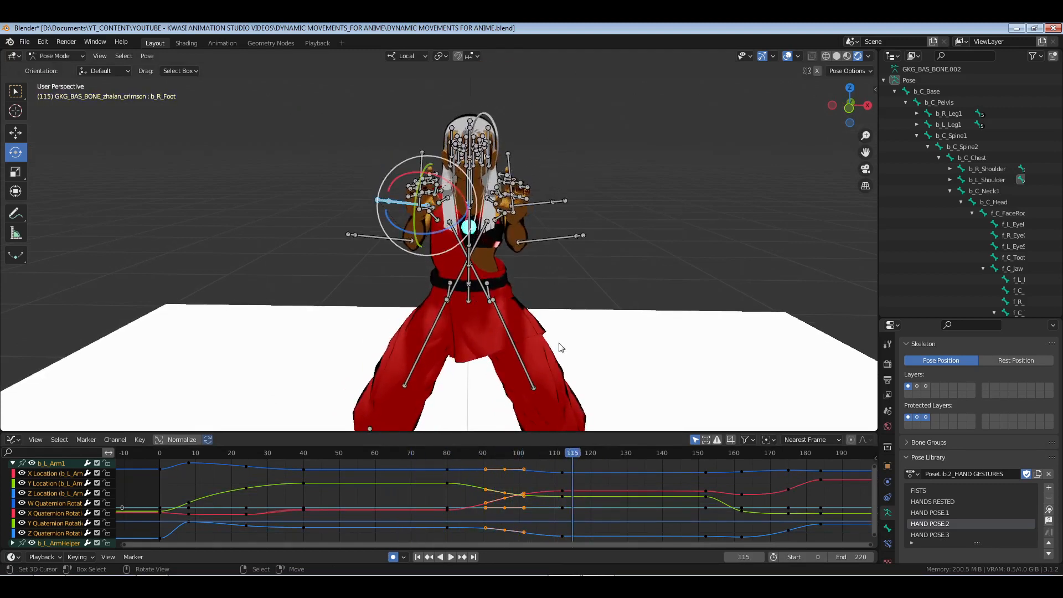
Select both lower leg bones b_R_Leg2 and b_L_Leg2, and scrub through their keyframes around frames 80 to 112, stopping at frame 99.
left_click_drag(387, 345, 568, 346)
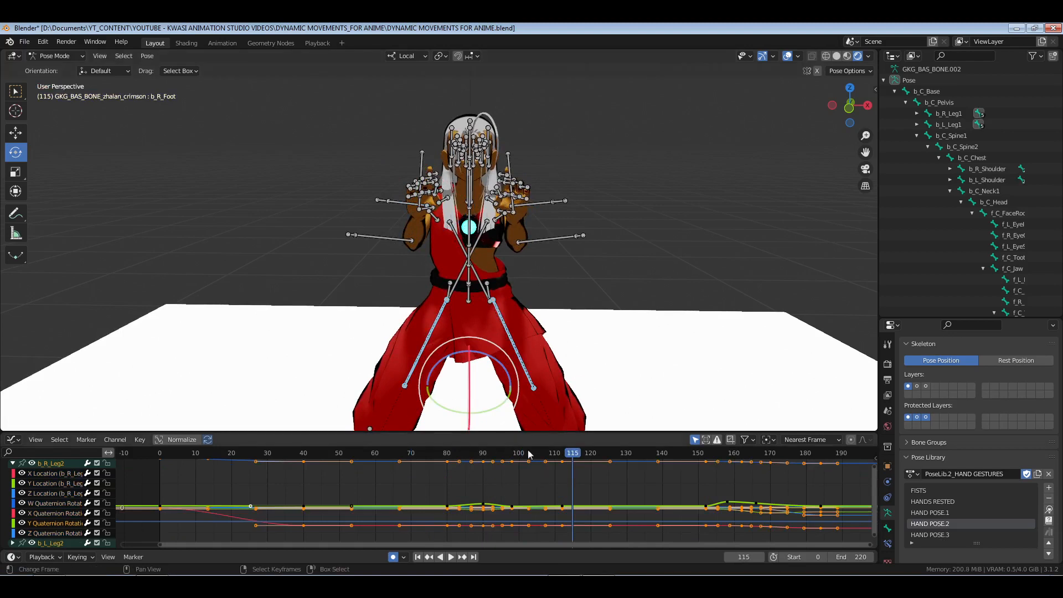
left_click(480, 474)
right_click(550, 483)
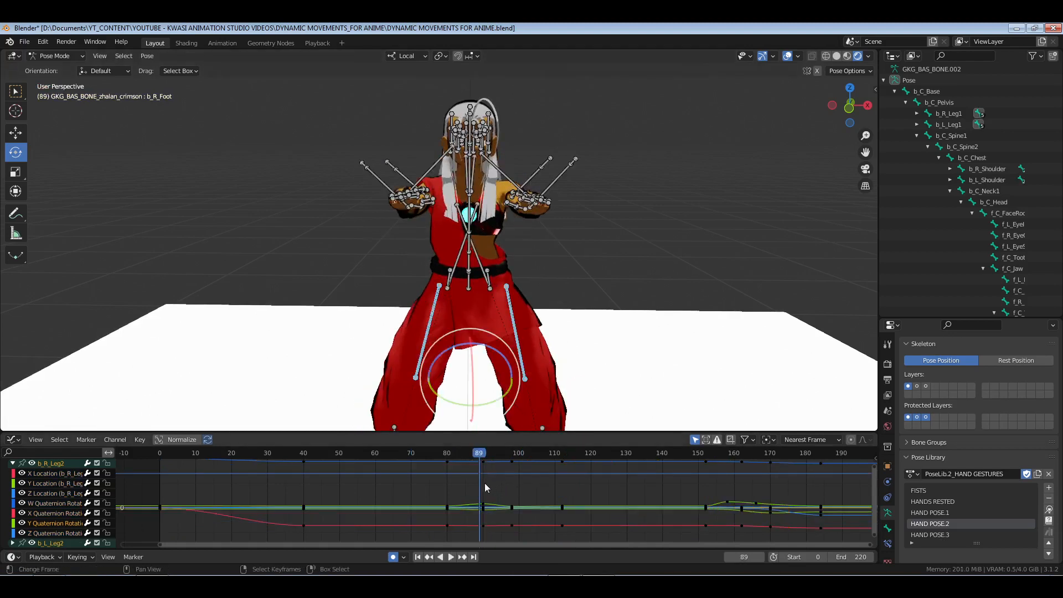
mouse_move(485, 488)
left_mouse_down()
mouse_move(447, 488)
mouse_move(475, 484)
left_mouse_up()
middle_click_drag(474, 485, 446, 486, "ctrl")
left_click_drag(373, 473, 666, 486)
left_click_drag(593, 487, 546, 493)
Inspect the legs and feet at frame 99 from angled and front views, and select the pelvis bone.
scroll(547, 334, "down", 2)
middle_click_drag(547, 334, 546, 275, "shift")
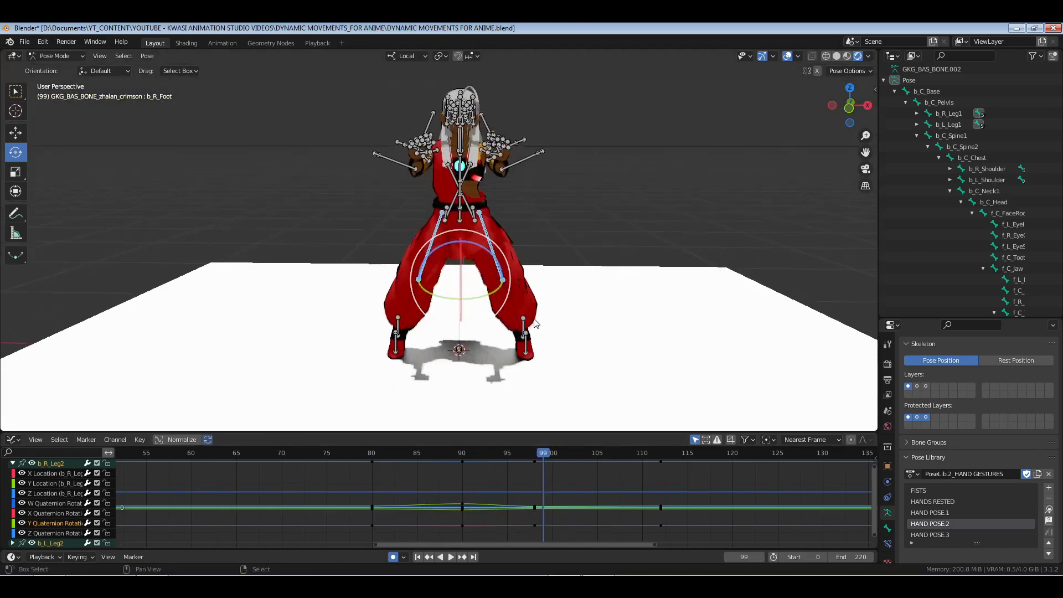
scroll(536, 324, "up", 2)
middle_click_drag(556, 318, 466, 320)
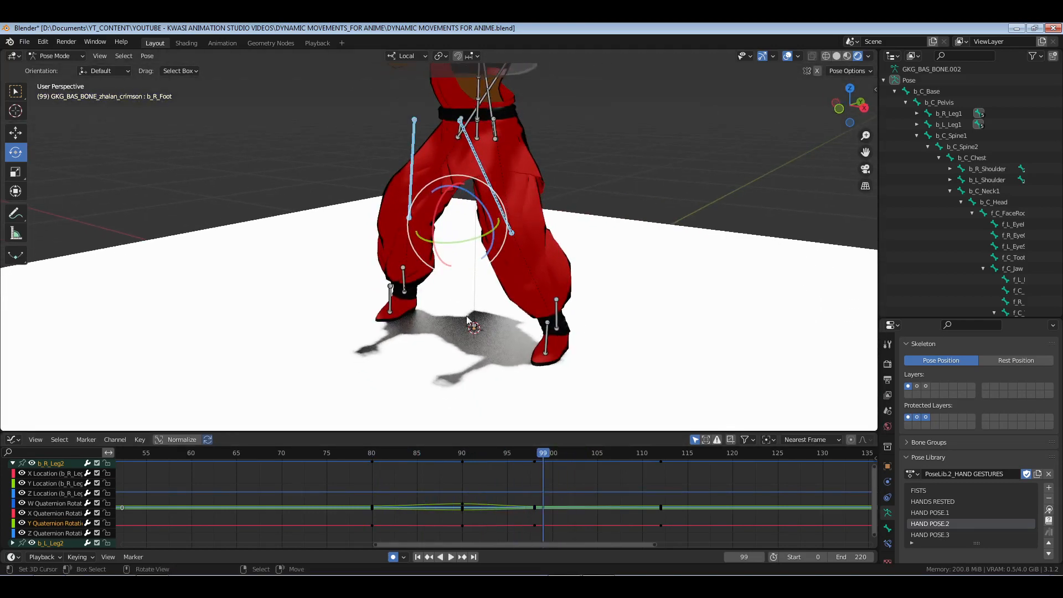
left_click(480, 138)
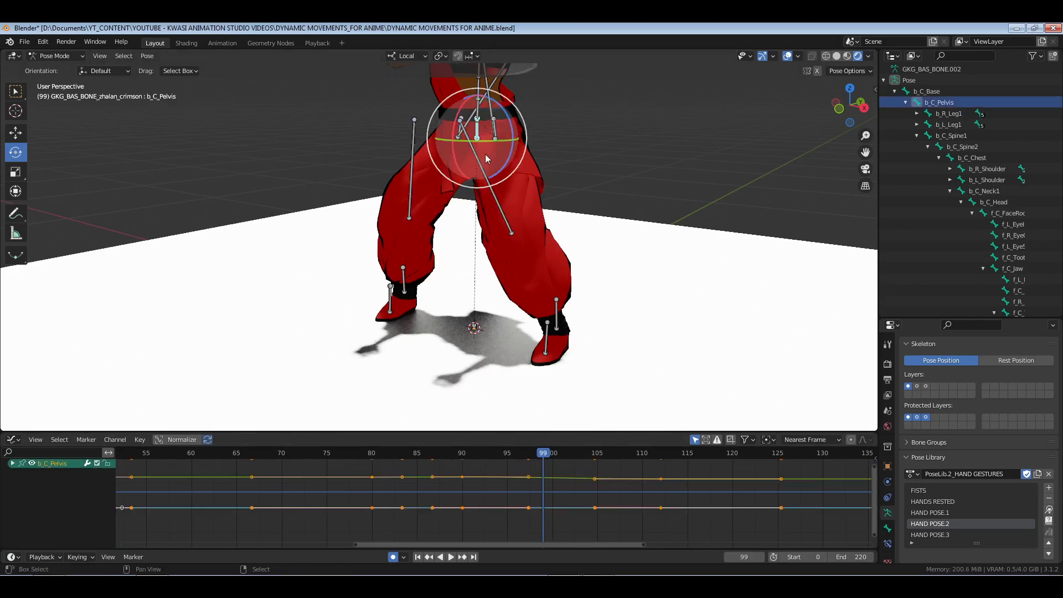
middle_click_drag(485, 154, 465, 191, "shift")
left_click(424, 309)
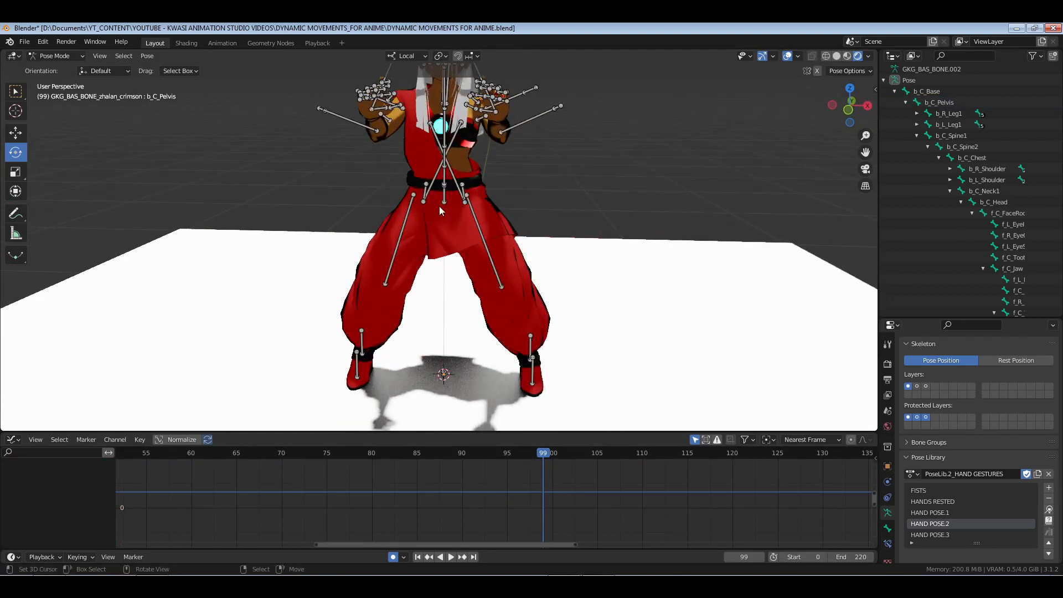
left_click(444, 200)
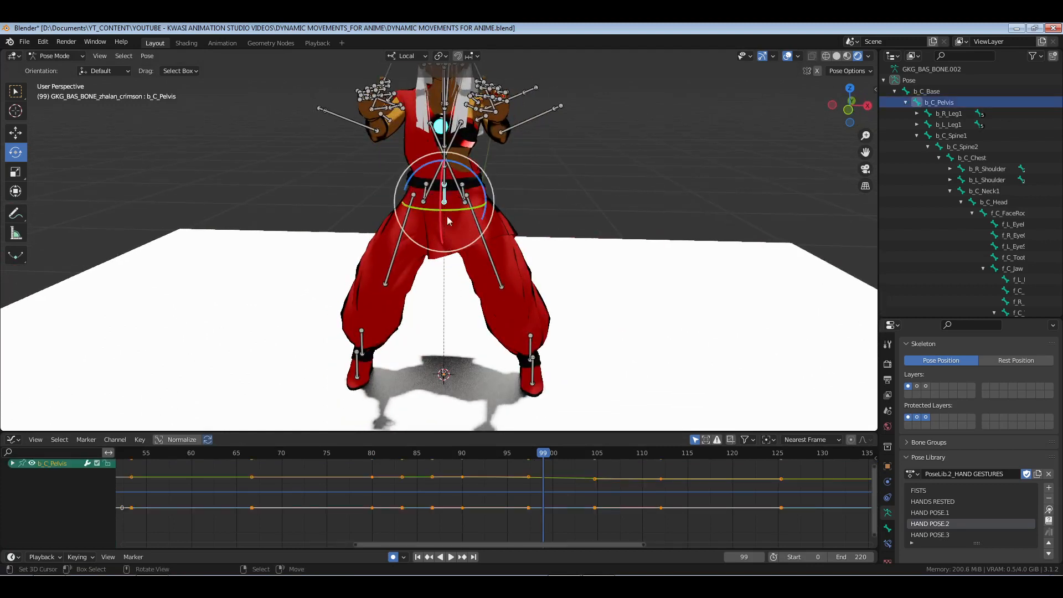
middle_click_drag(435, 273, 446, 268)
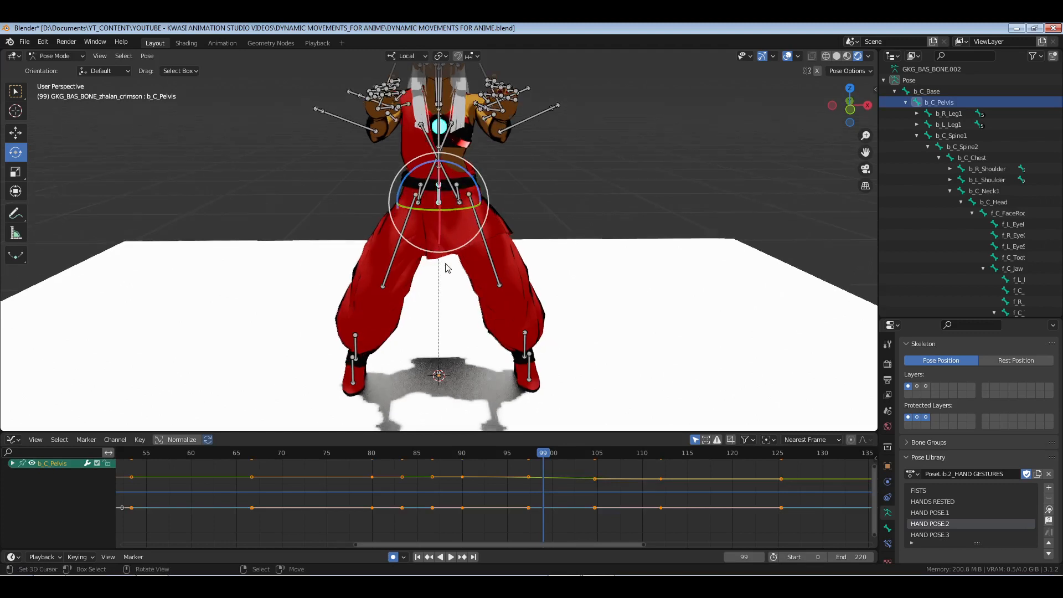
Outline the hip area with a freehand annotation, and remove the annotation.
left_click(19, 212)
mouse_move(370, 163)
left_mouse_down()
mouse_move(566, 175)
mouse_move(395, 222)
left_mouse_up()
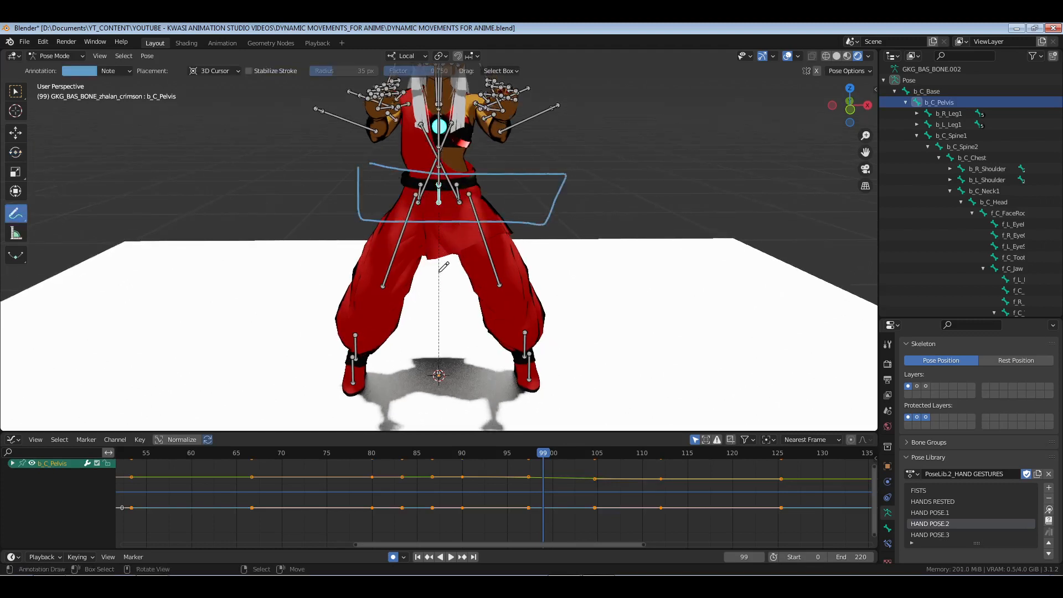
key("n")
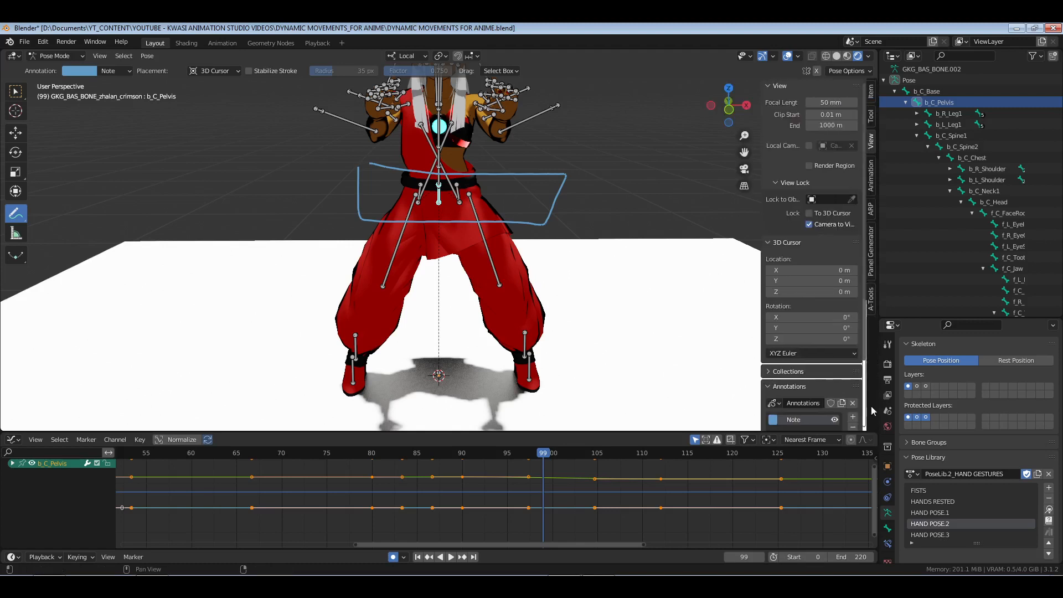
left_click(853, 426)
key("n")
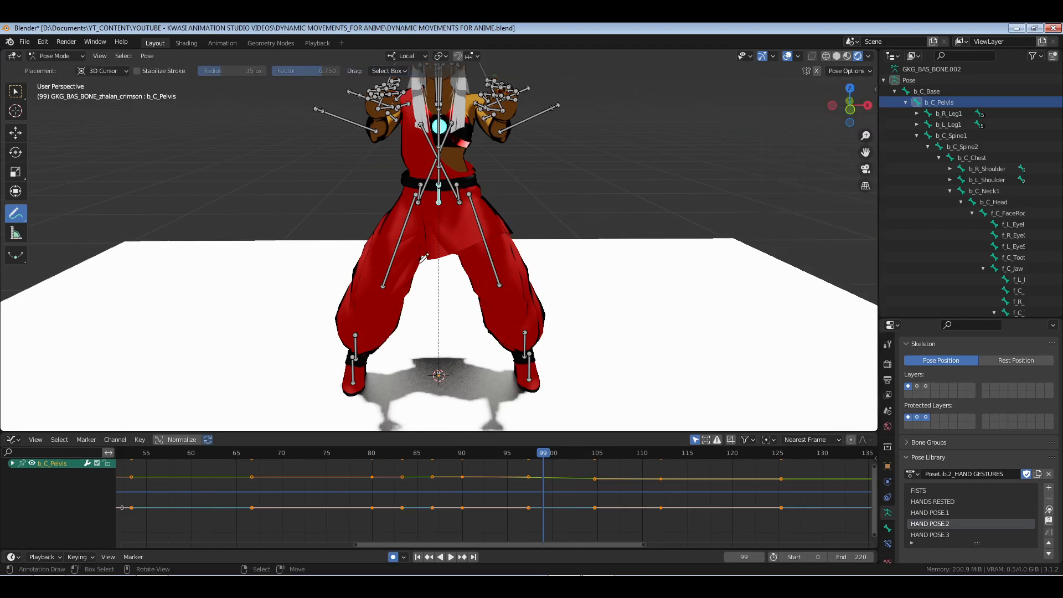
Activate the Move tool, save the blend file, and switch to the front orthographic view.
left_click(17, 132)
key("ctrl+s")
key("KP_1")
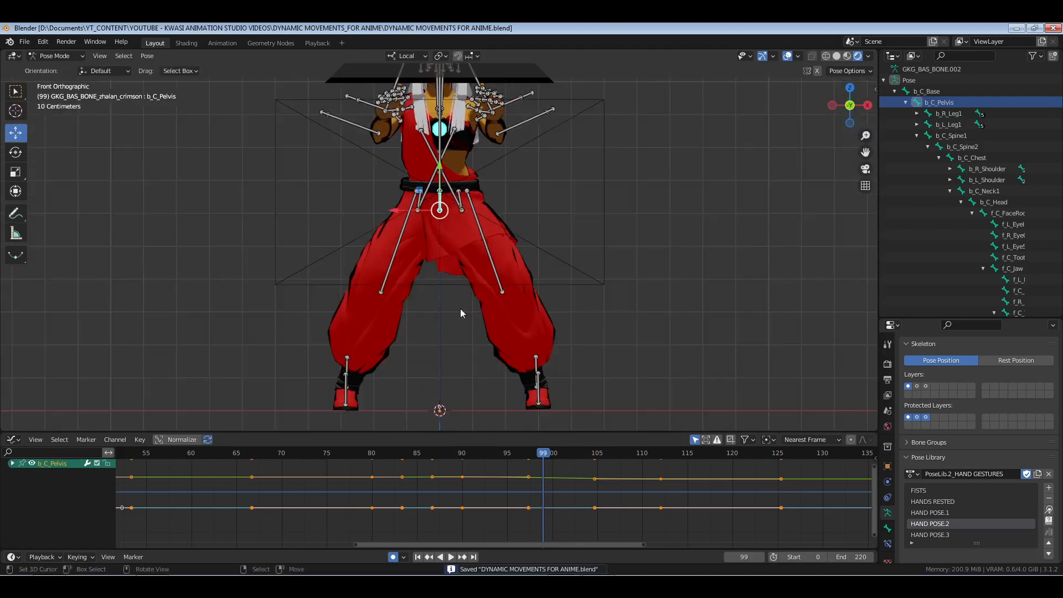
middle_click_drag(461, 309, 462, 309, "shift")
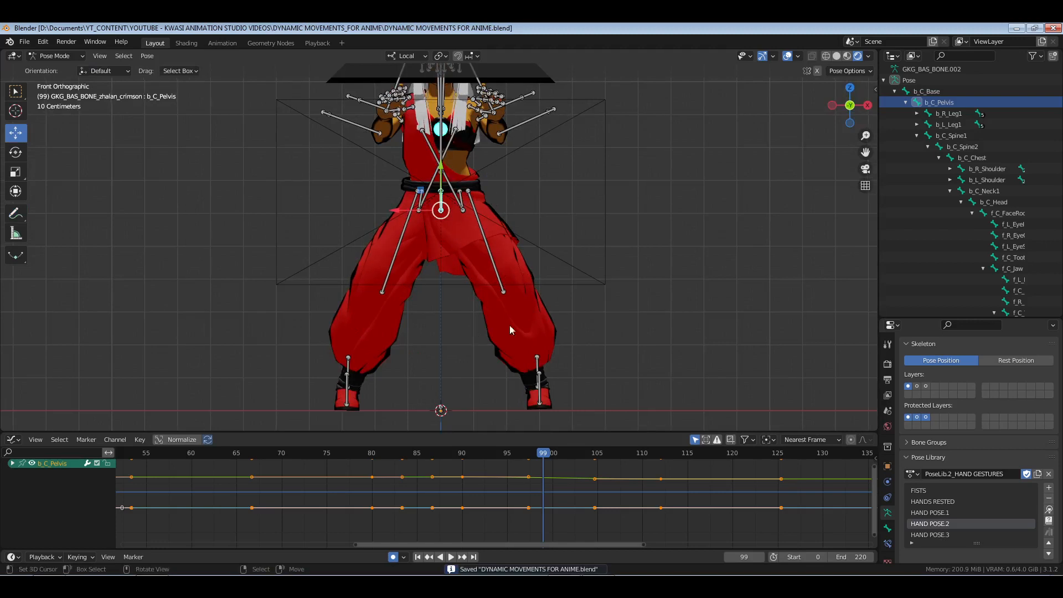
Return to frame 0 with the whole timeline in view, deselect all bones, and save the blend file.
scroll(484, 523, "down", 6)
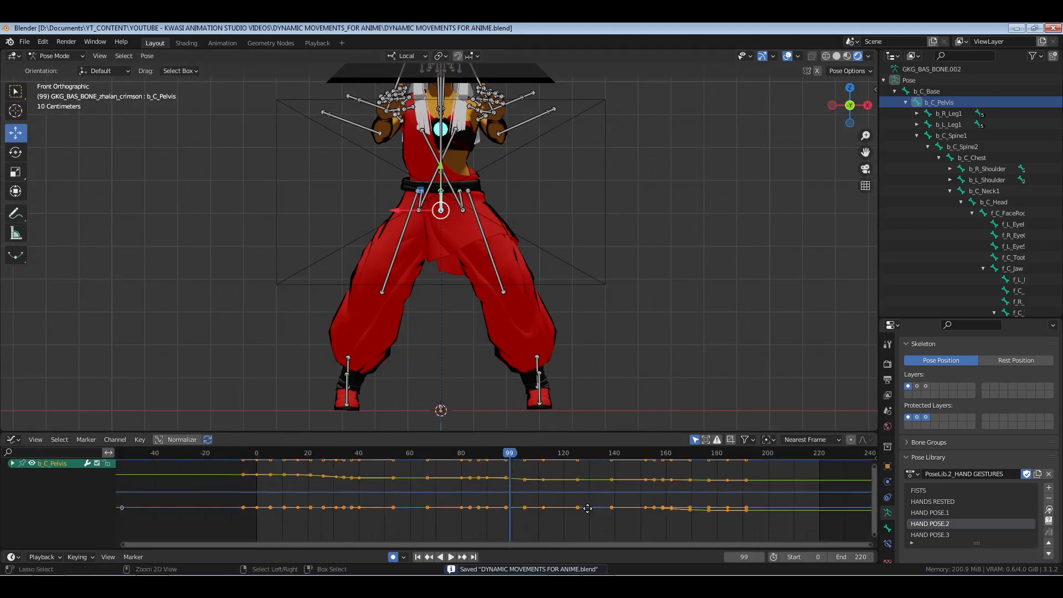
left_click(270, 493)
middle_click_drag(515, 475, 525, 491)
key("alt+a")
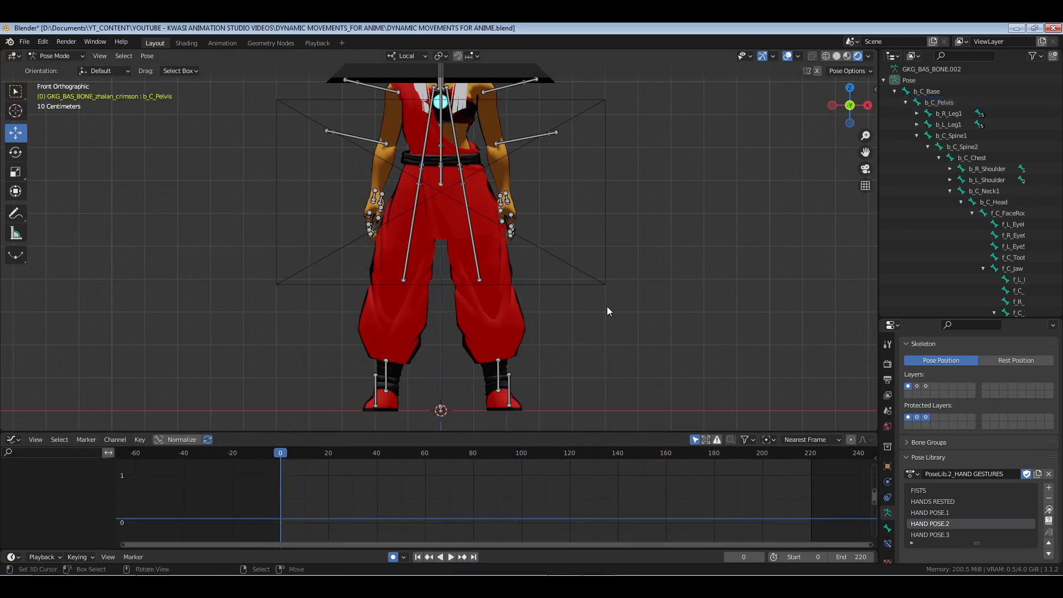
key("ctrl+s")
middle_click_drag(589, 254, 597, 277, "shift")
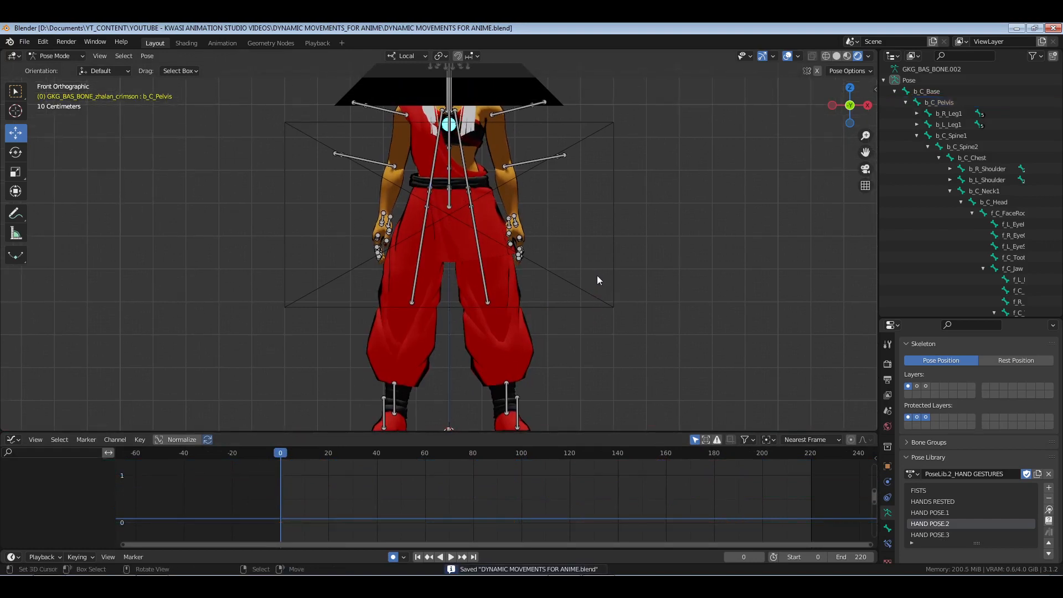